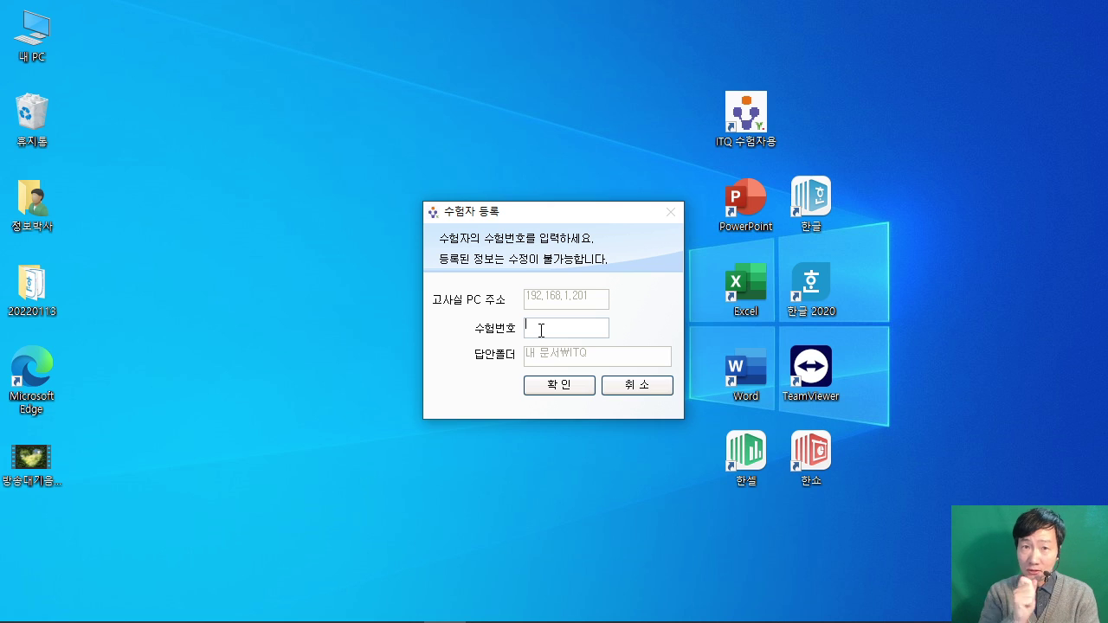
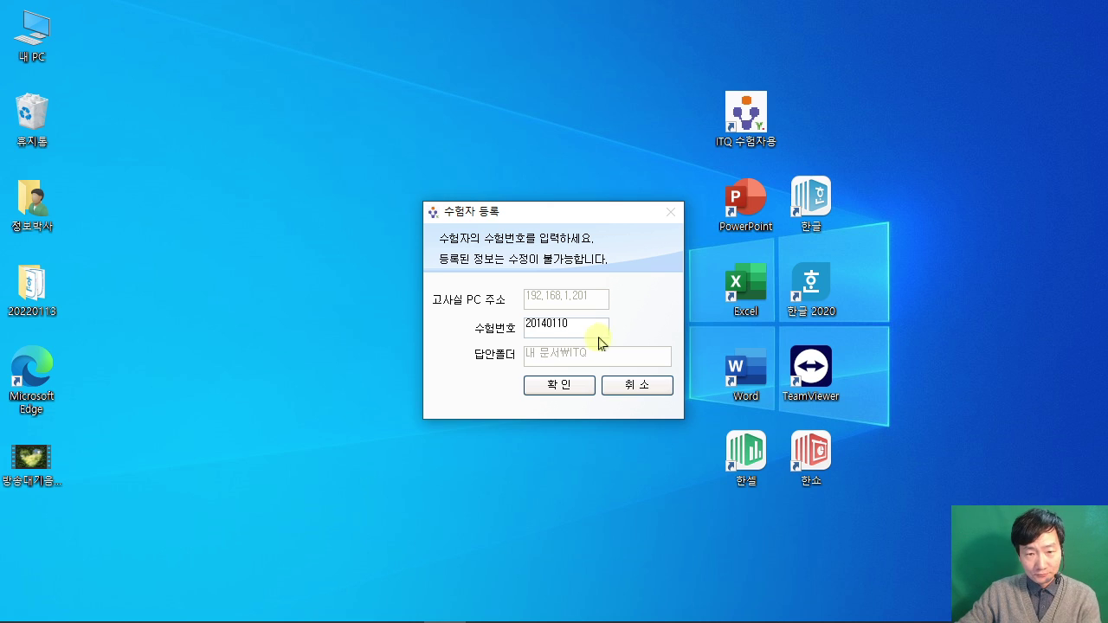
Step: Enter the exam number in 수험번호 and copy it for later use
left_click_drag(573, 327, 495, 326)
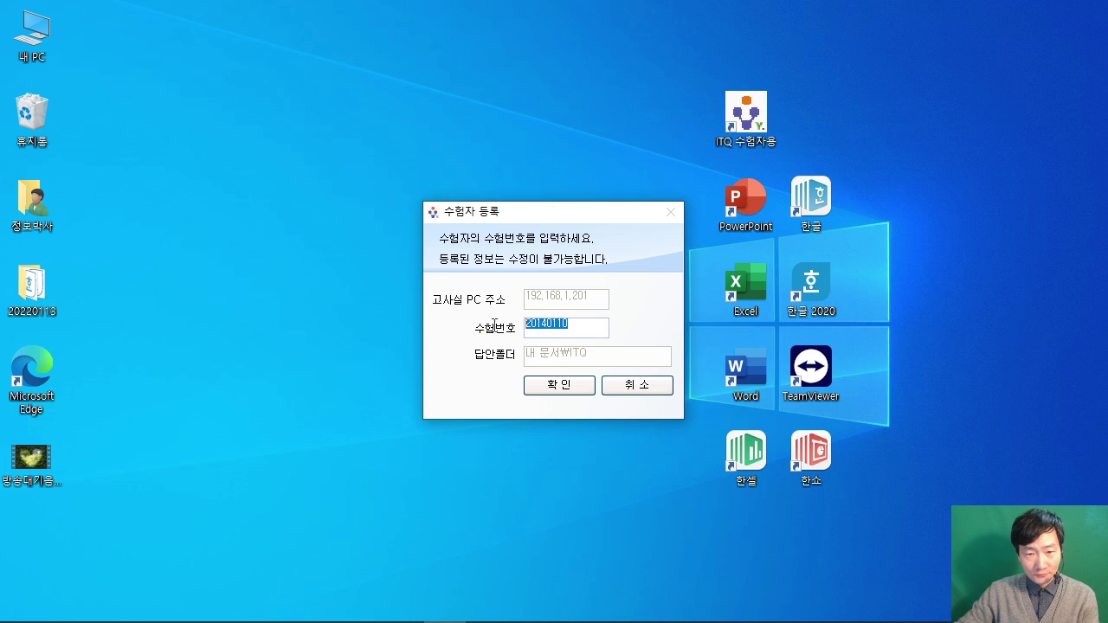
right_click(552, 329)
left_click(590, 383)
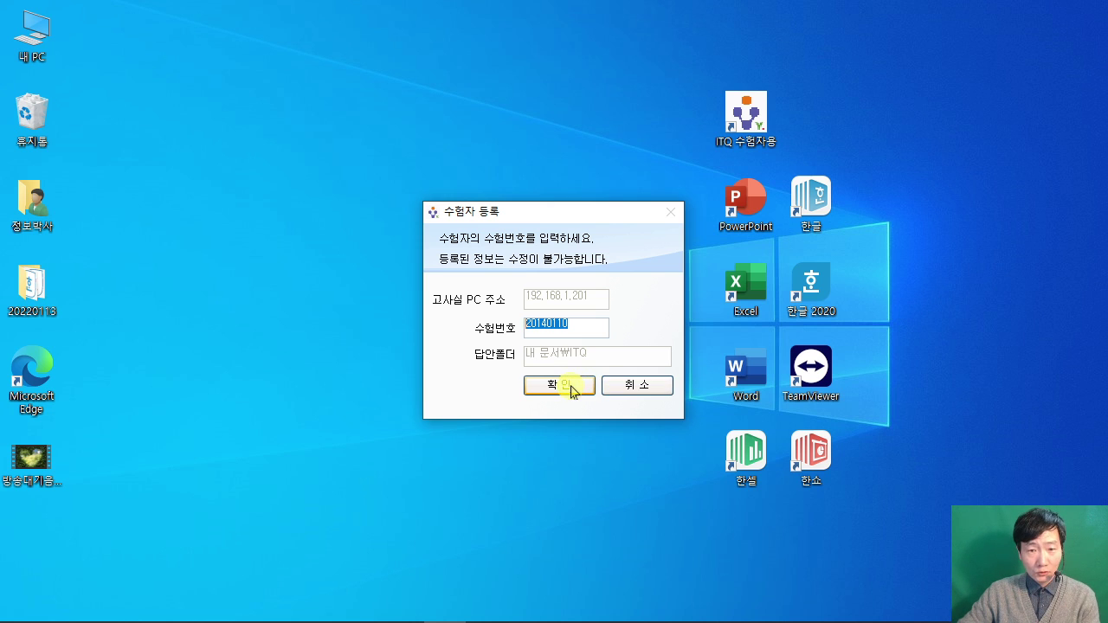
Step: Submit and confirm the exam number to register and reach the waiting screen
left_click(568, 384)
left_click(647, 445)
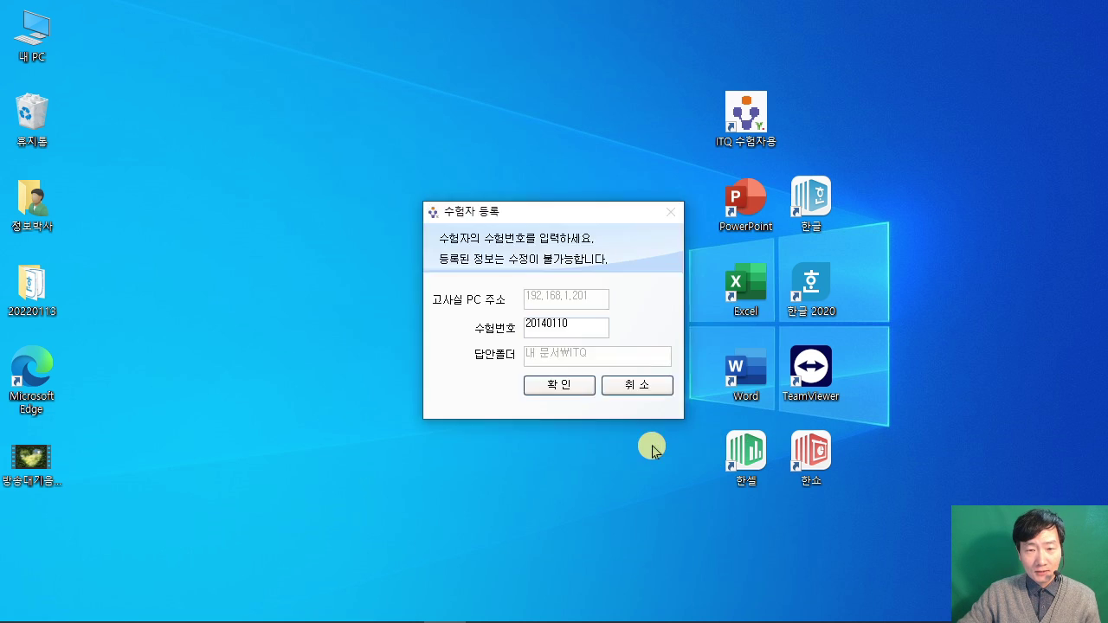
left_click(567, 400)
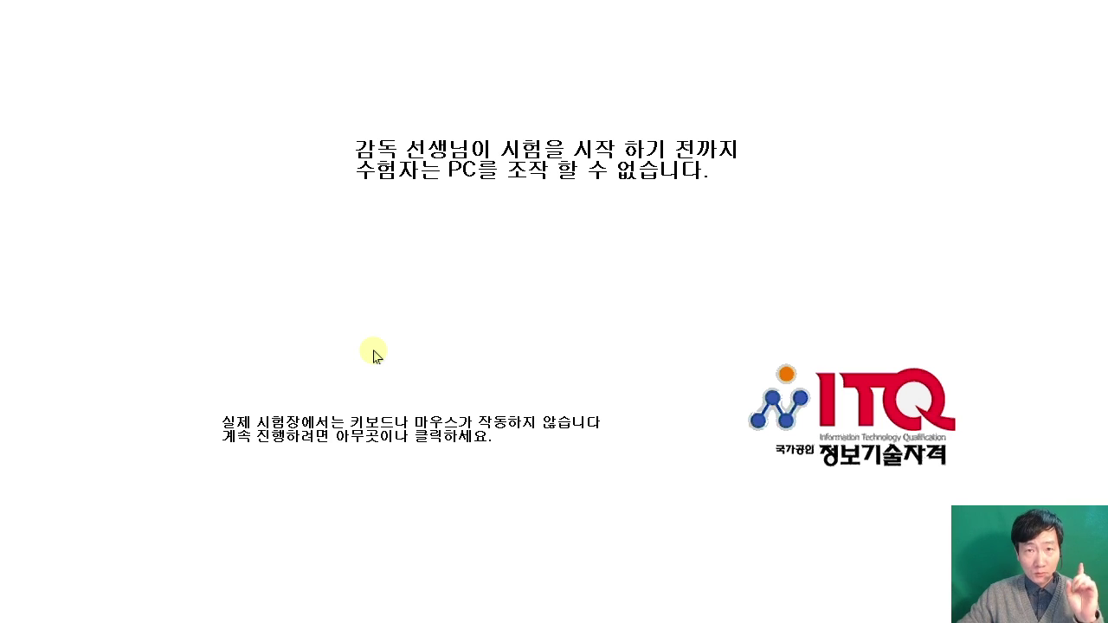
Step: Dismiss the waiting screen and launch Excel from its desktop icon
left_click(580, 295)
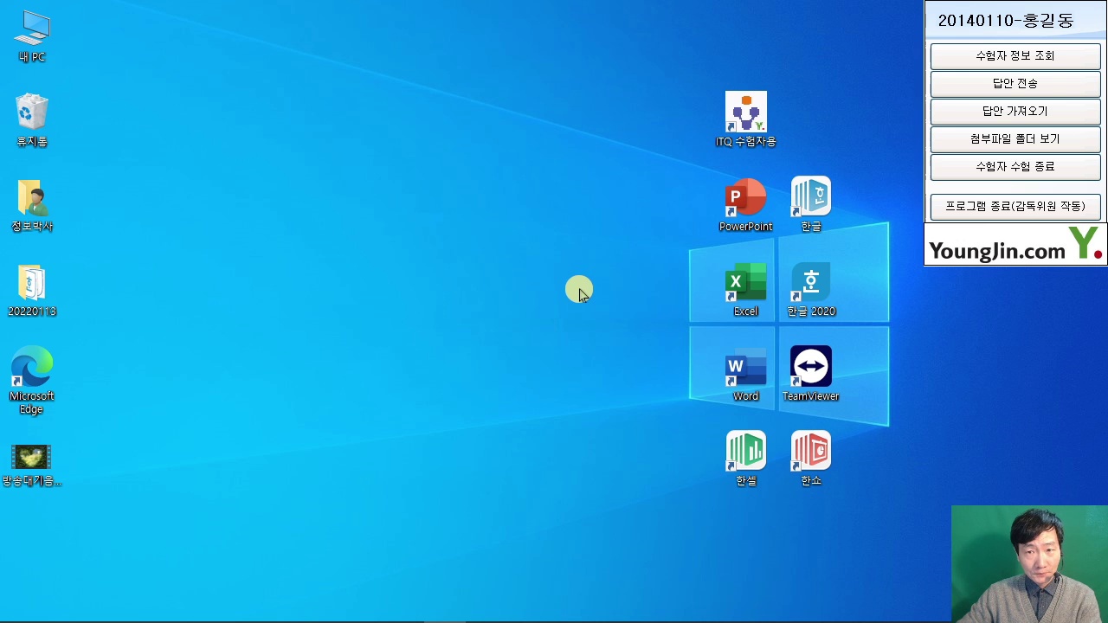
left_click(751, 291)
left_click(479, 343)
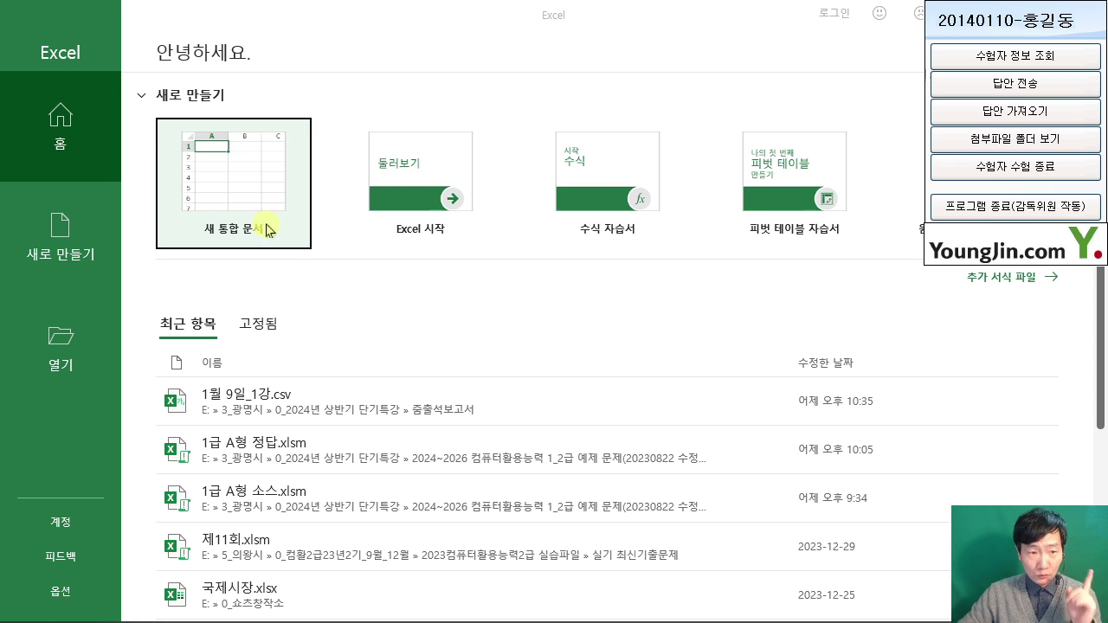
Step: Create a blank workbook from the 새 통합 문서 tile, then bring up the exam paper PDF
left_click(232, 187)
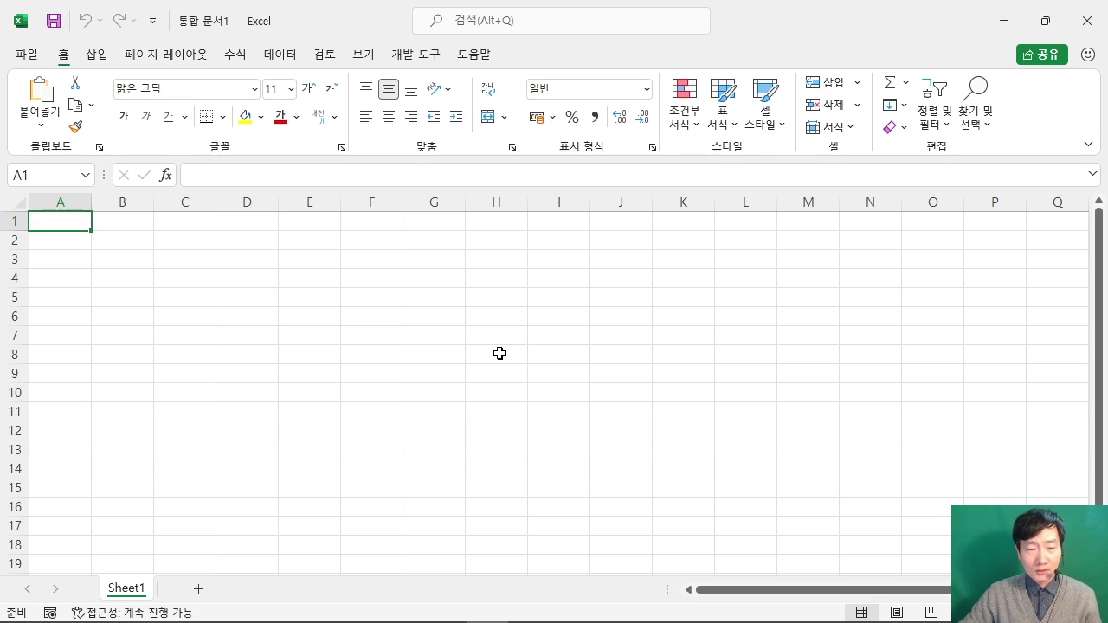
left_click(485, 351)
left_click(105, 276)
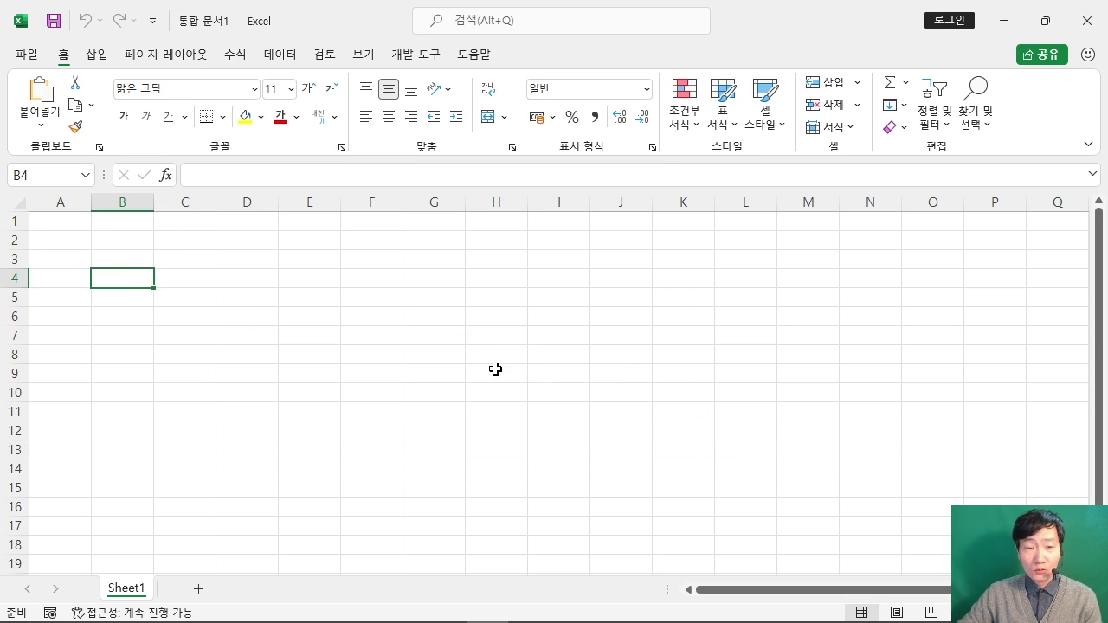
left_click(468, 367)
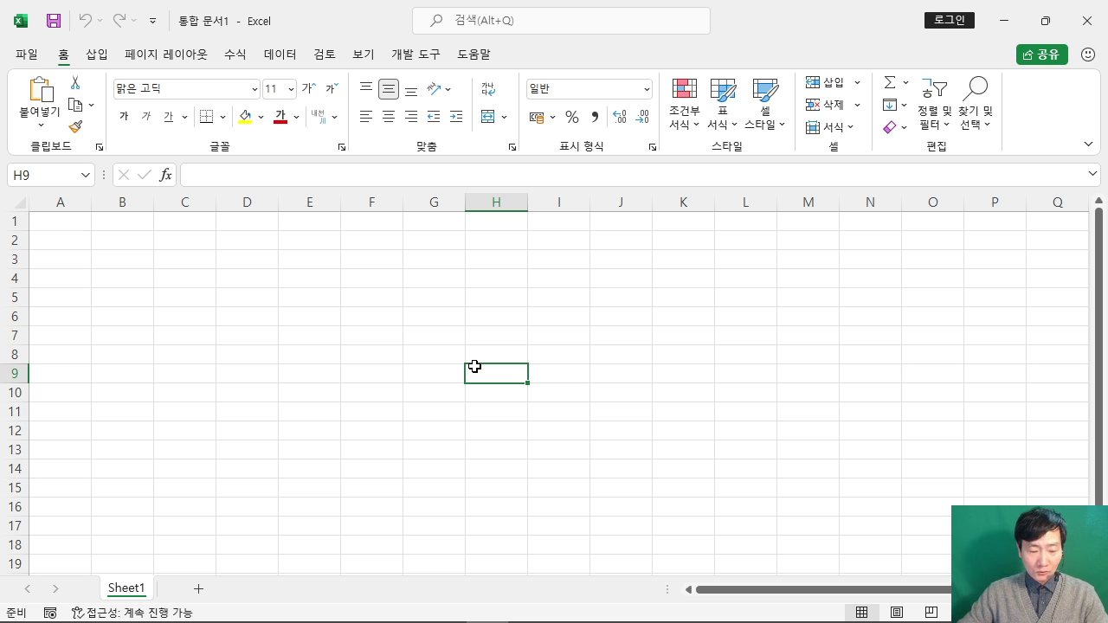
left_click(531, 367)
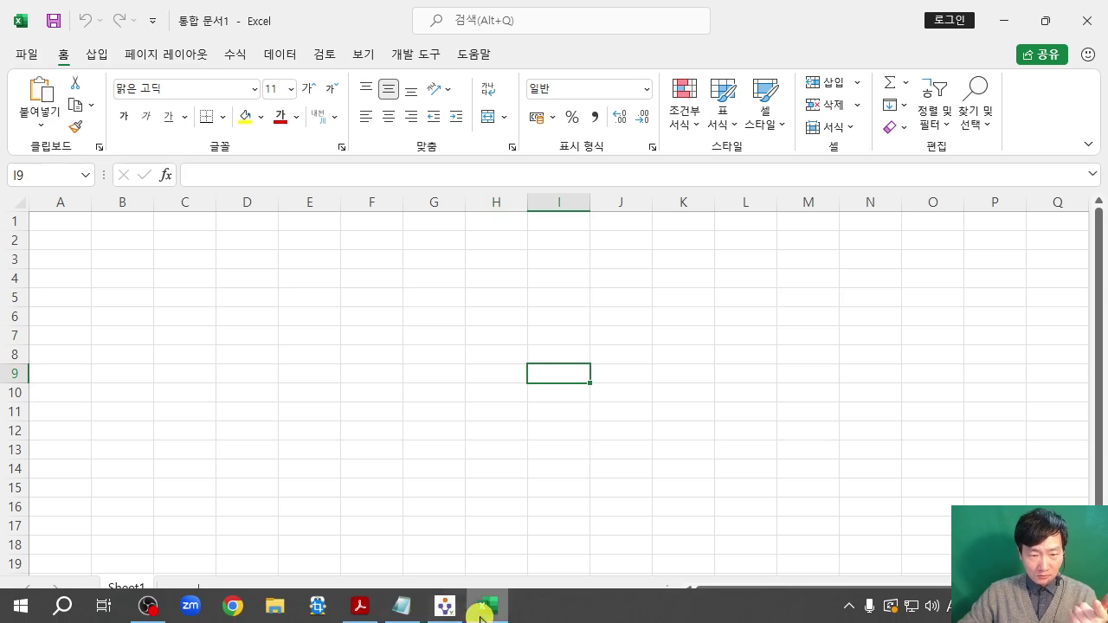
left_click(357, 610)
Step: Read the exam paper's answer-folder path and file-naming rule, then minimize the viewer
scroll(471, 258, "up", 5)
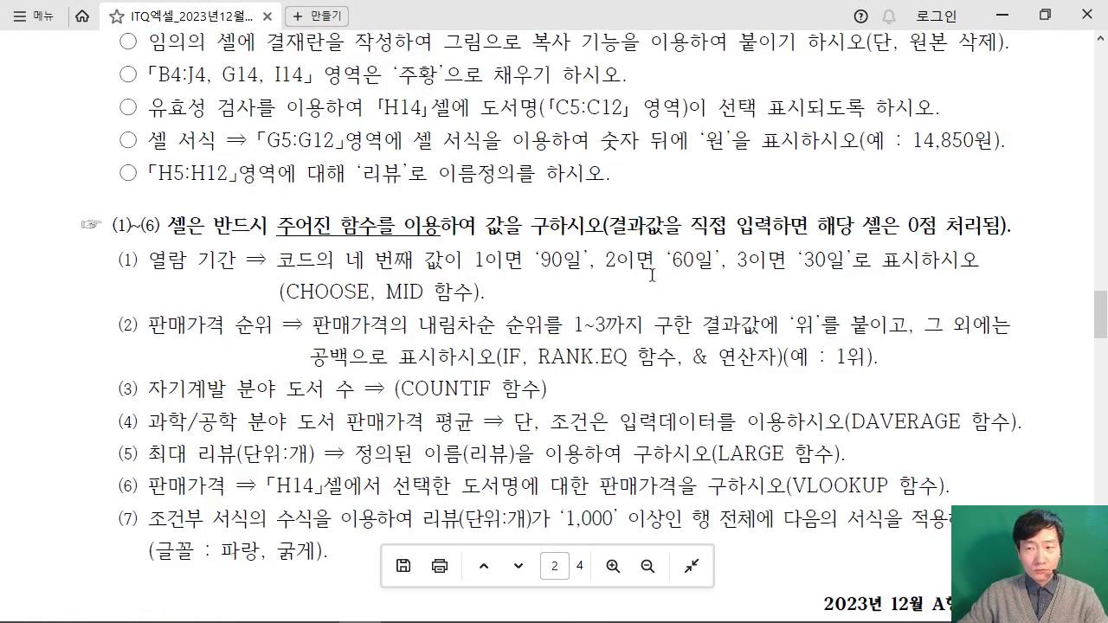
left_click_drag(1101, 329, 1101, 128)
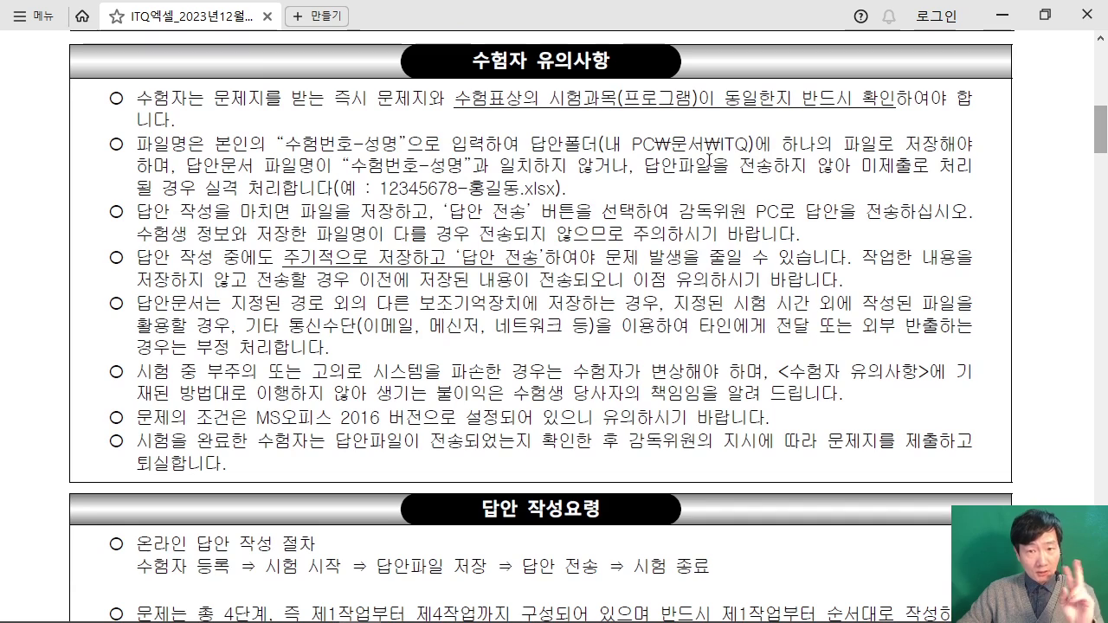
left_click_drag(554, 144, 755, 144)
left_click(630, 143)
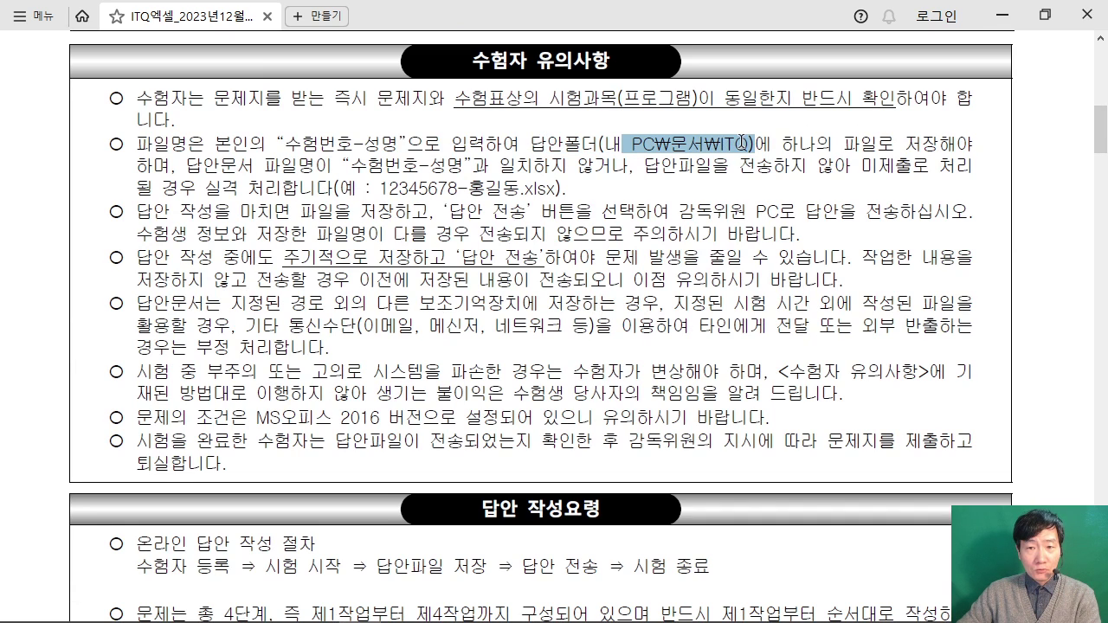
left_click_drag(334, 166, 283, 144)
left_click(549, 167)
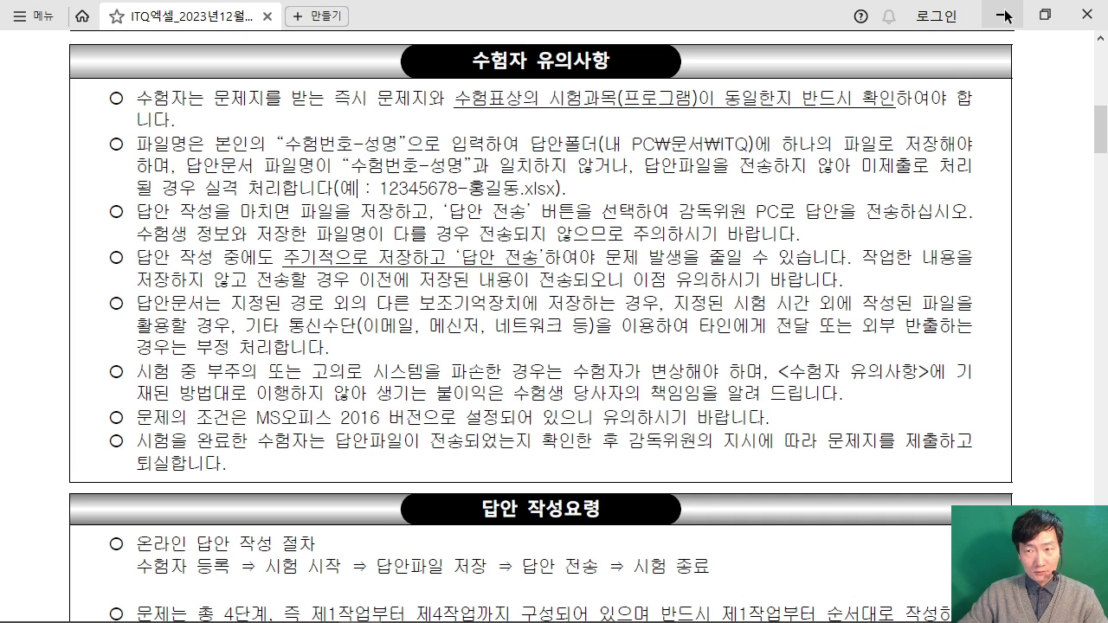
scroll(716, 214, "up", 3)
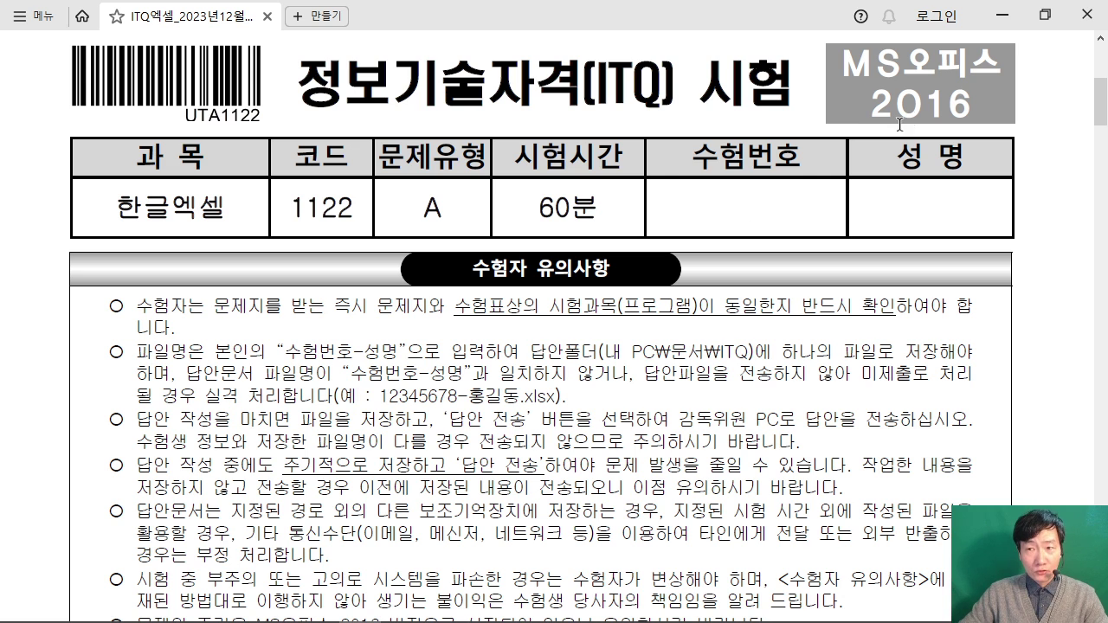
left_click(1007, 19)
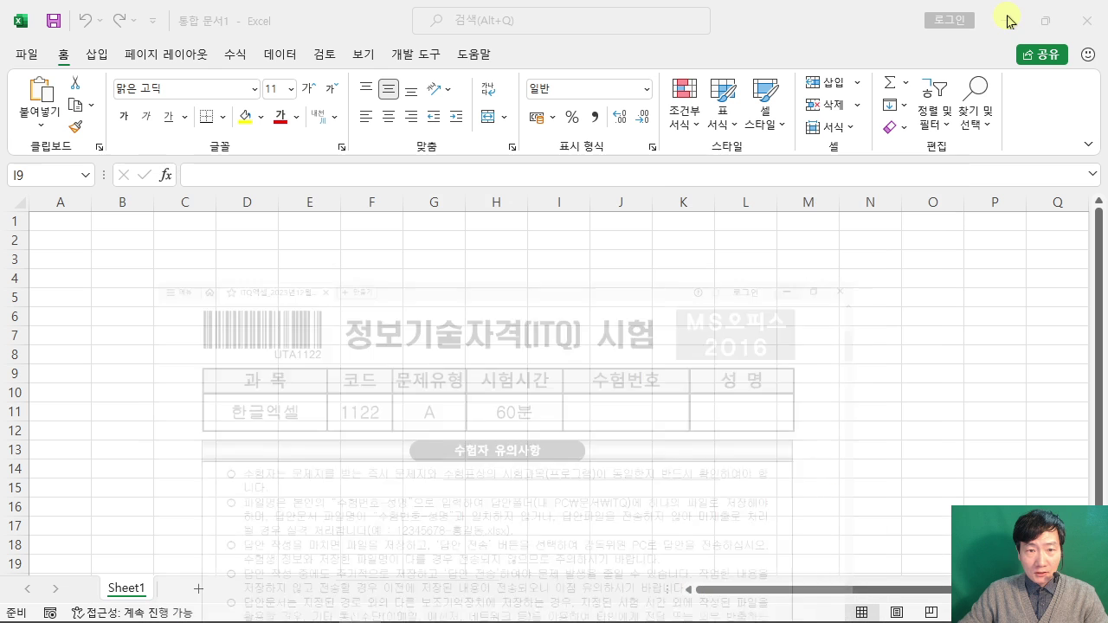
Step: Clear the on-screen sketches over the empty sheet and open Save As with F12
left_click(520, 297)
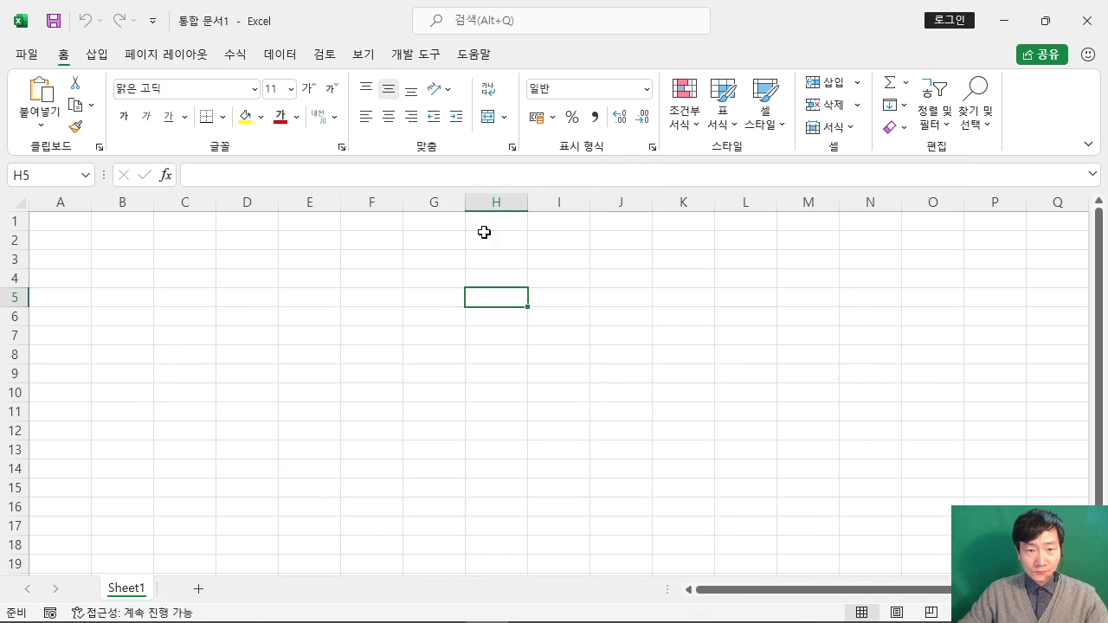
left_click_drag(406, 169, 661, 335)
left_click_drag(443, 212, 526, 206)
left_click_drag(431, 216, 427, 301)
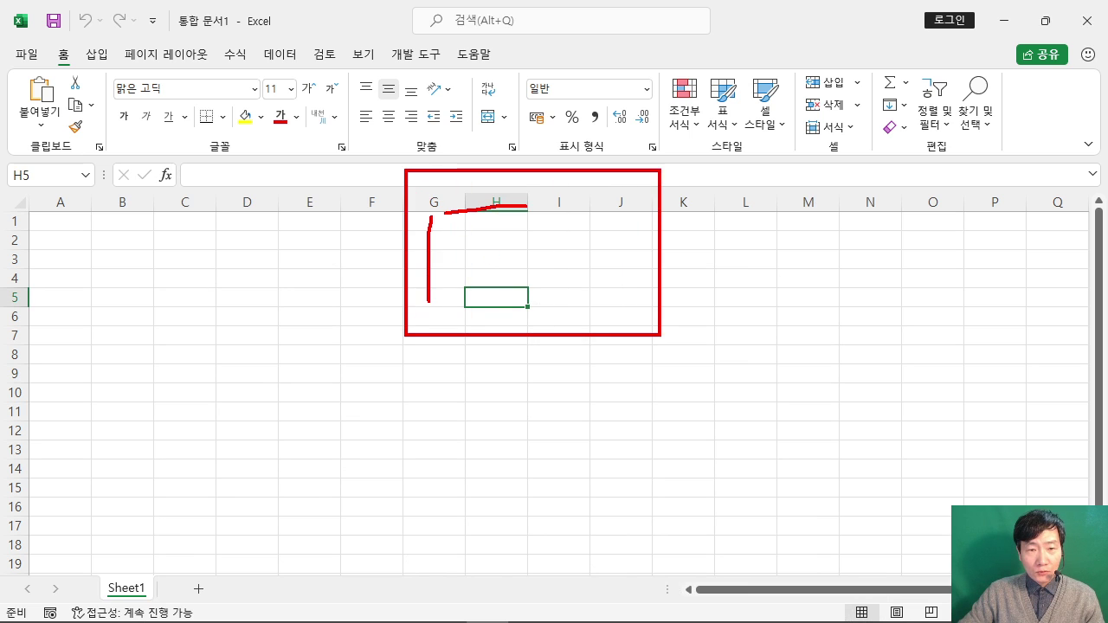
mouse_move(419, 259)
left_mouse_down()
mouse_move(472, 257)
mouse_move(511, 285)
left_mouse_up()
left_click_drag(554, 239, 603, 275)
left_click_drag(611, 232, 611, 218)
left_click_drag(599, 225, 767, 225)
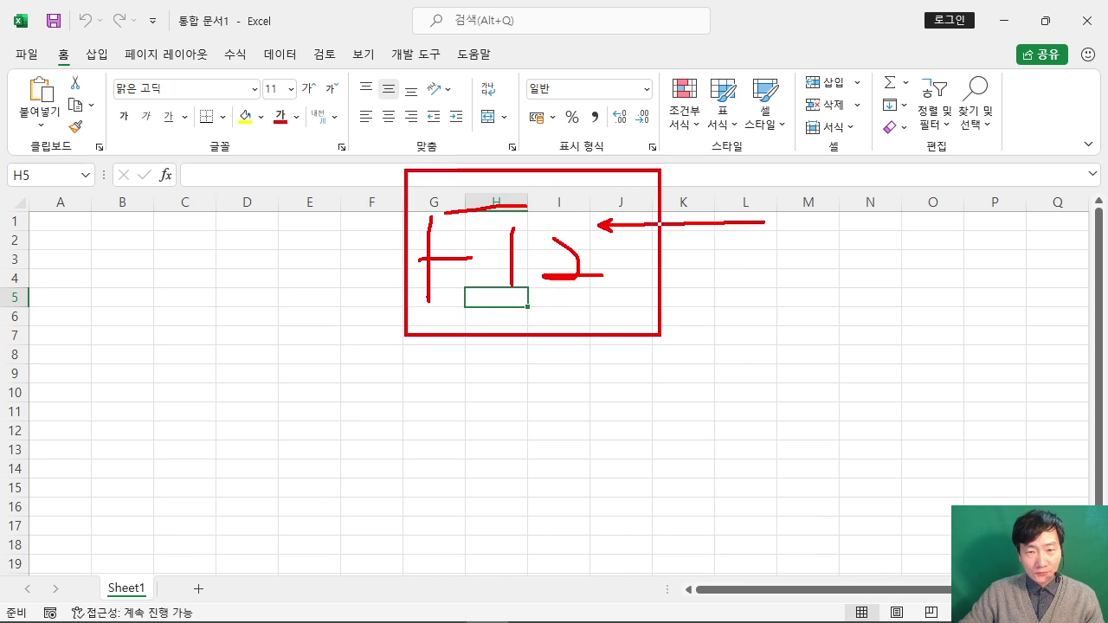
left_click_drag(452, 214, 433, 210)
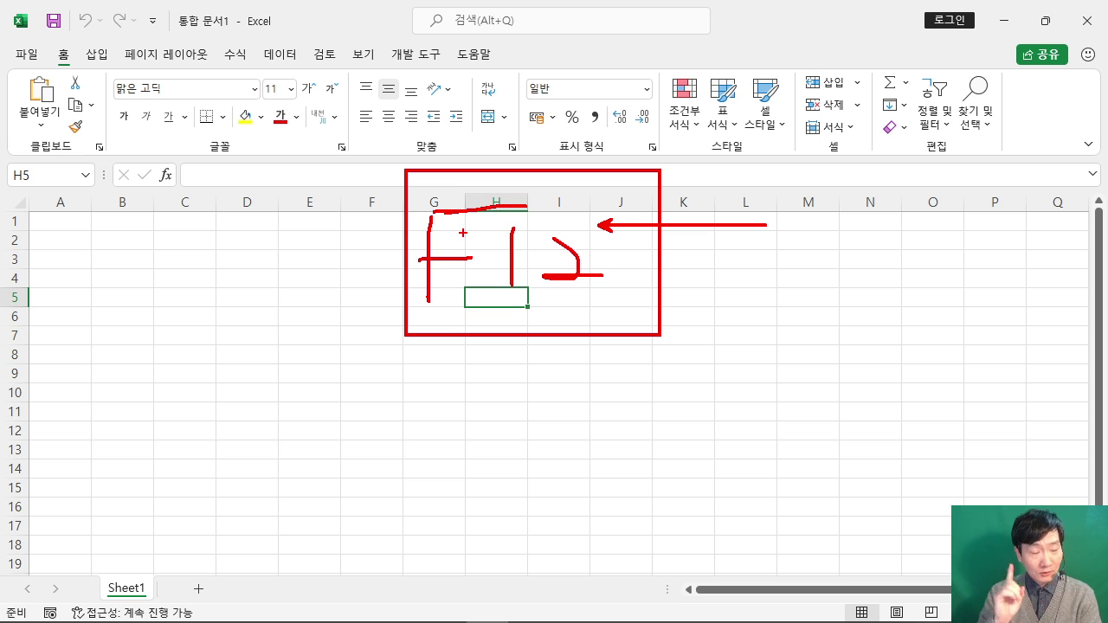
key("Escape")
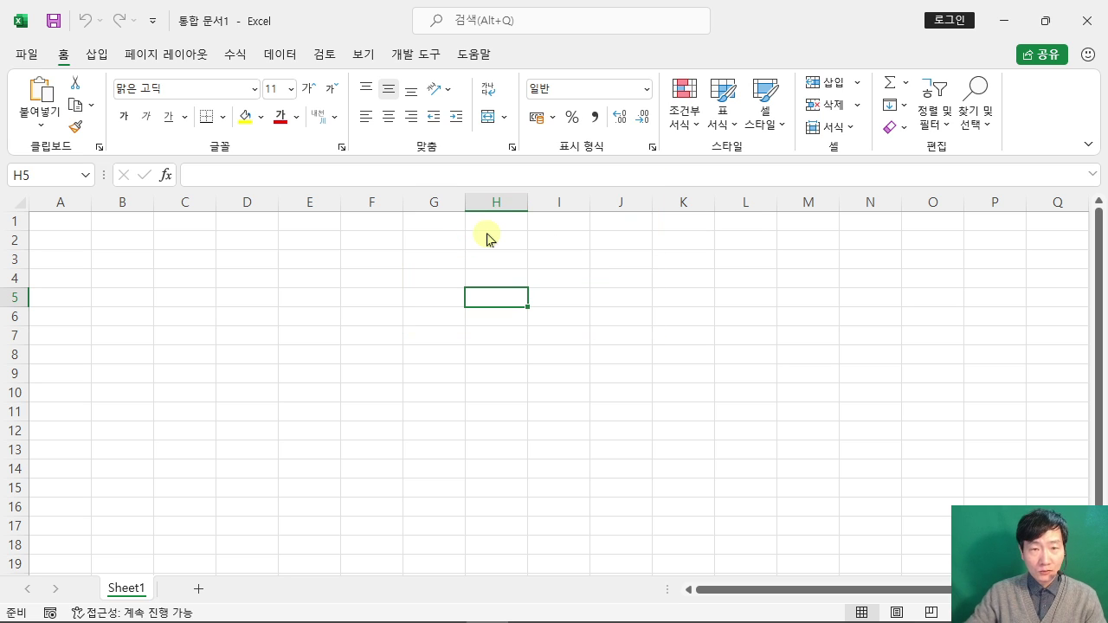
key("F12")
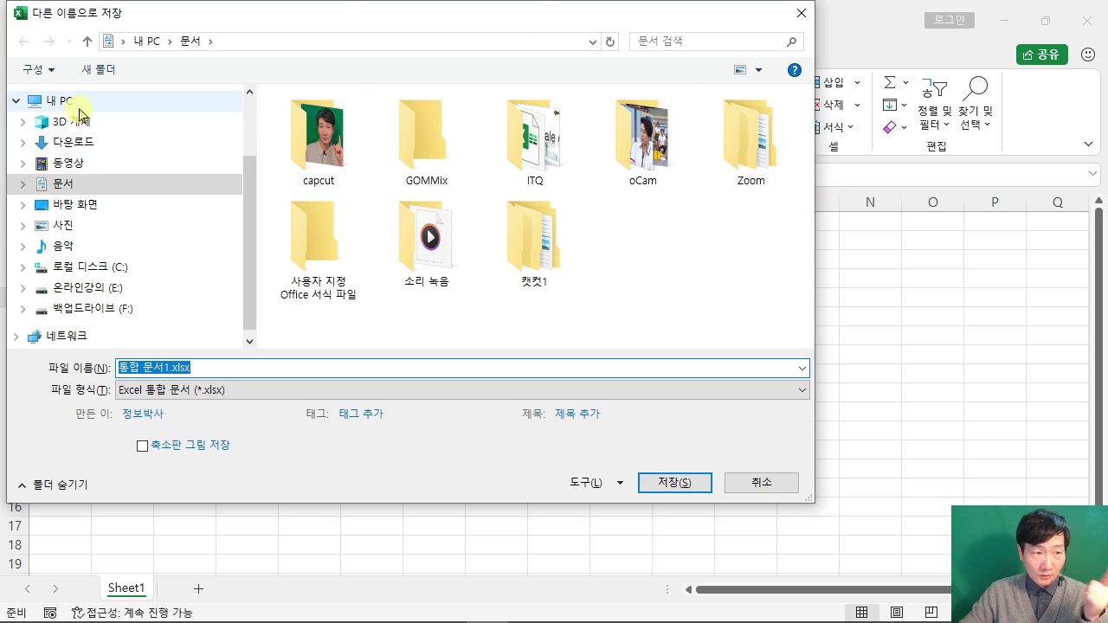
Step: Save the workbook in Documents\ITQ as the pasted exam number, a hyphen and the candidate's name
double_click(574, 176)
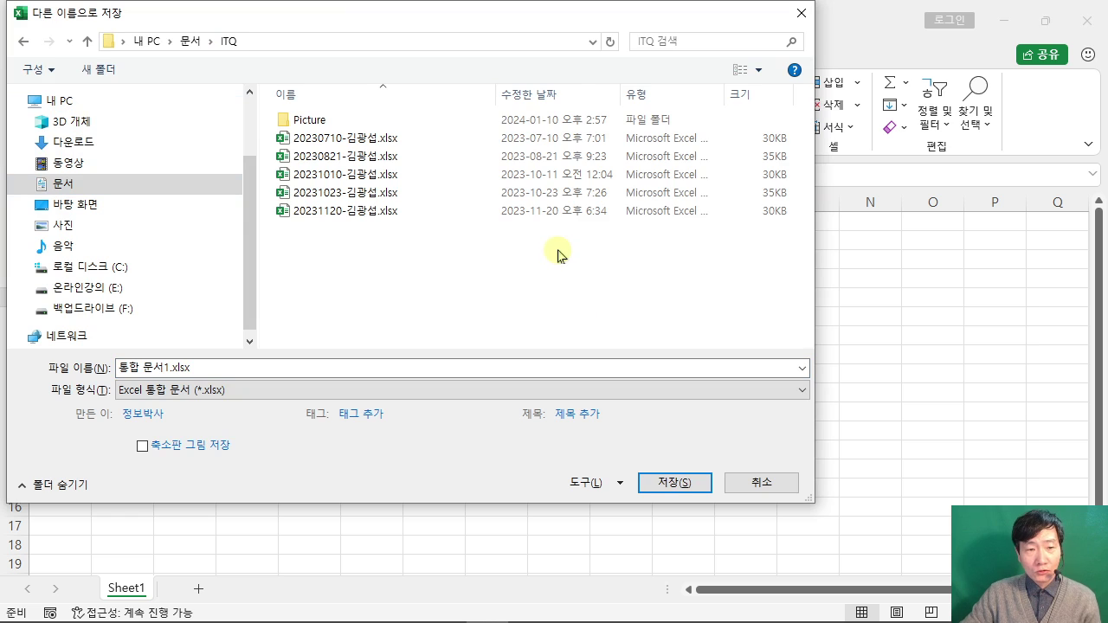
left_click(267, 366)
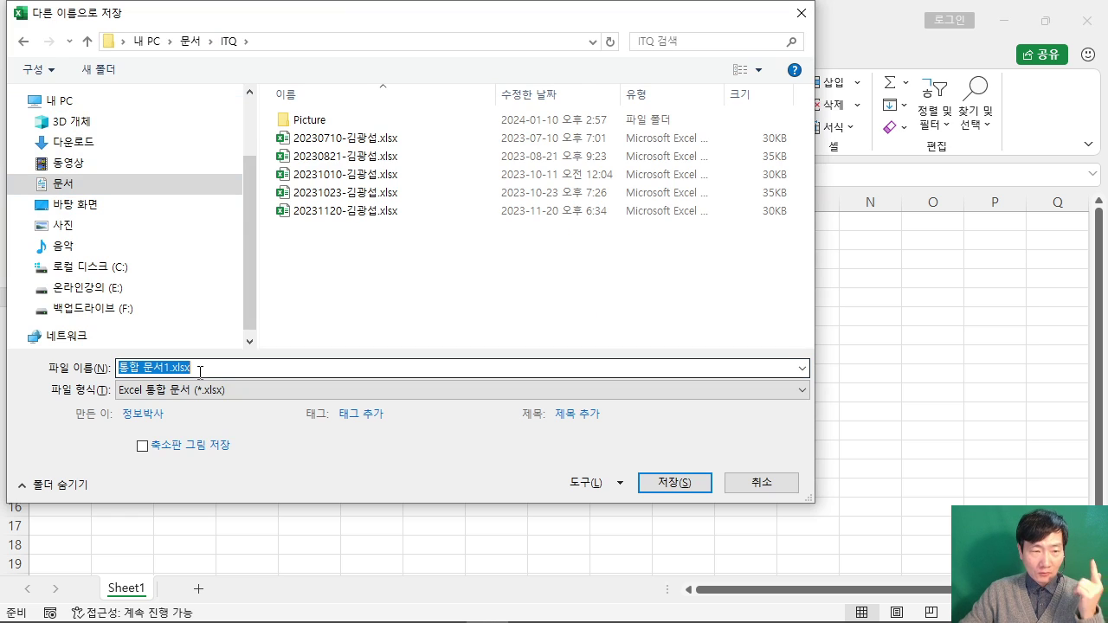
right_click(173, 367)
left_click(240, 441)
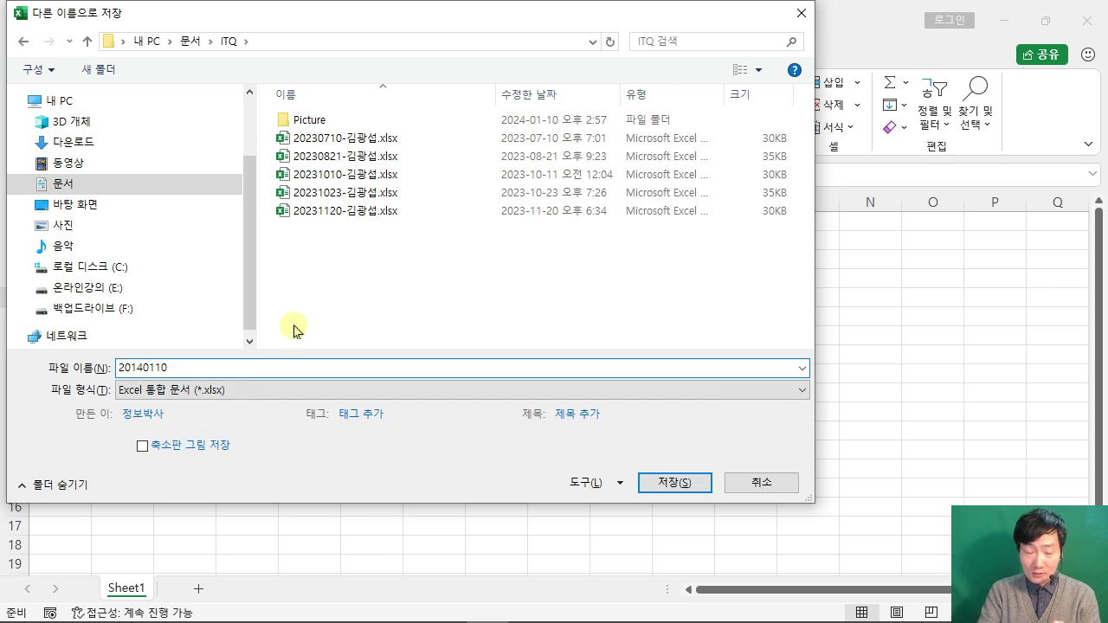
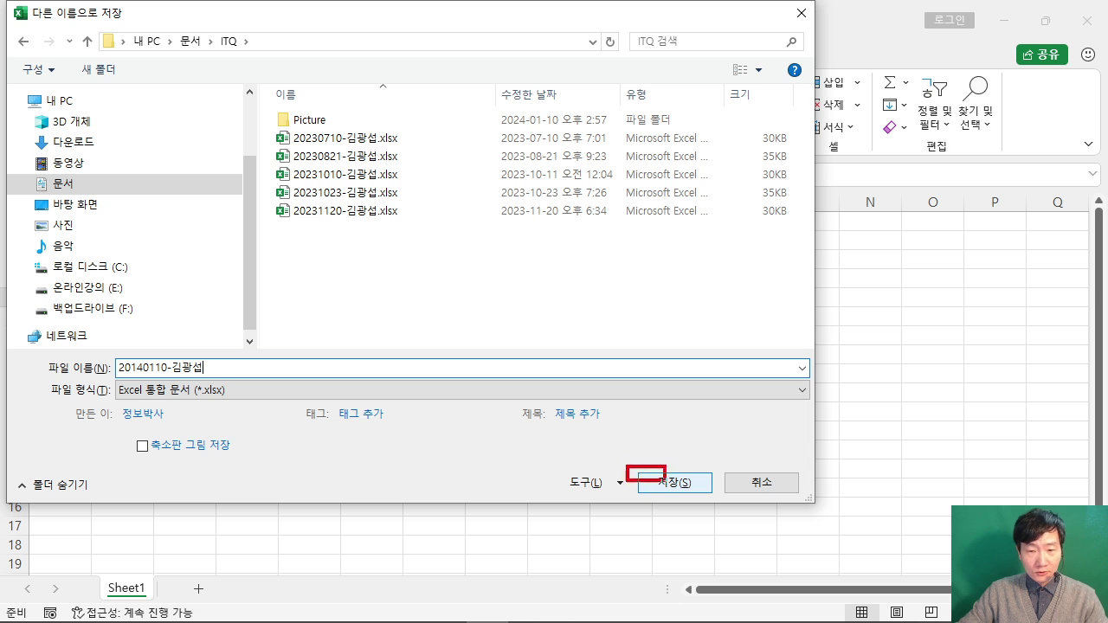
left_click(656, 483)
left_click(703, 495)
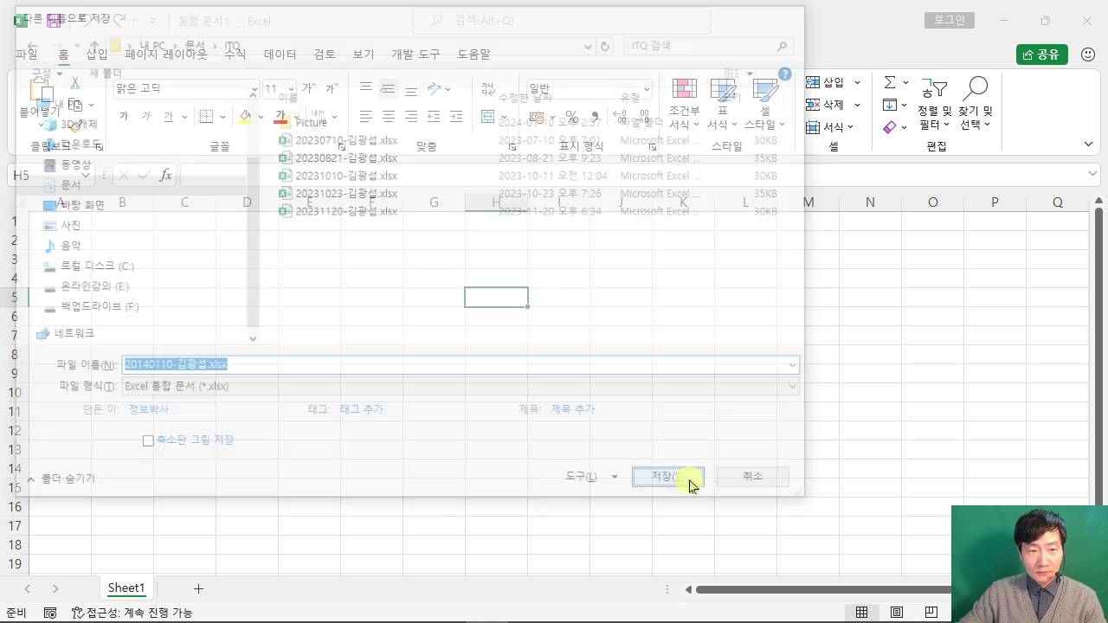
left_click(601, 427)
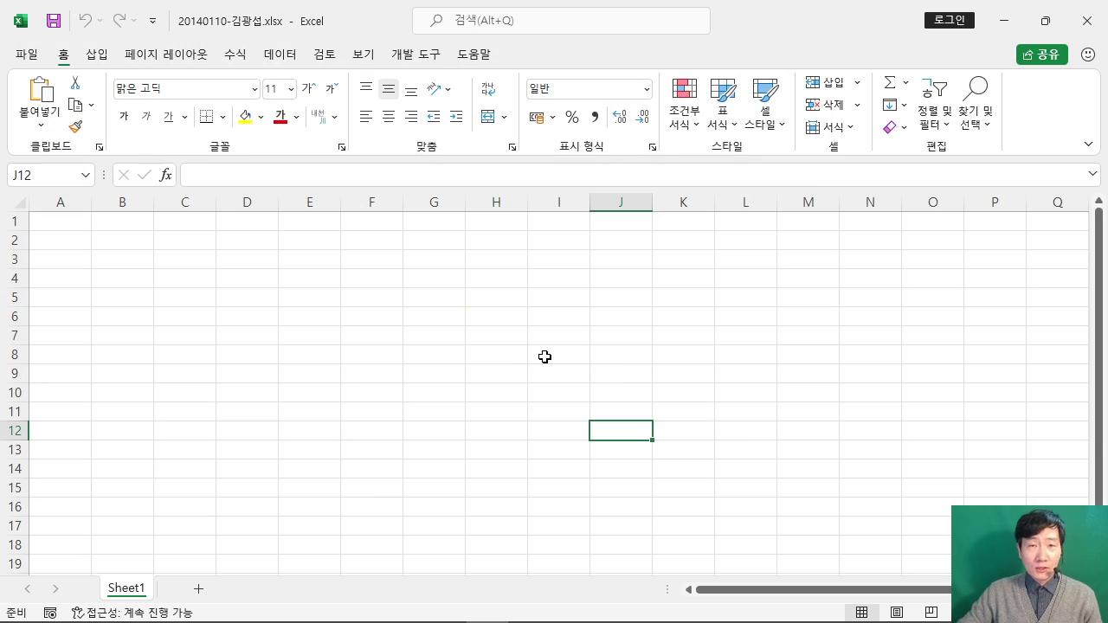
mouse_move(489, 616)
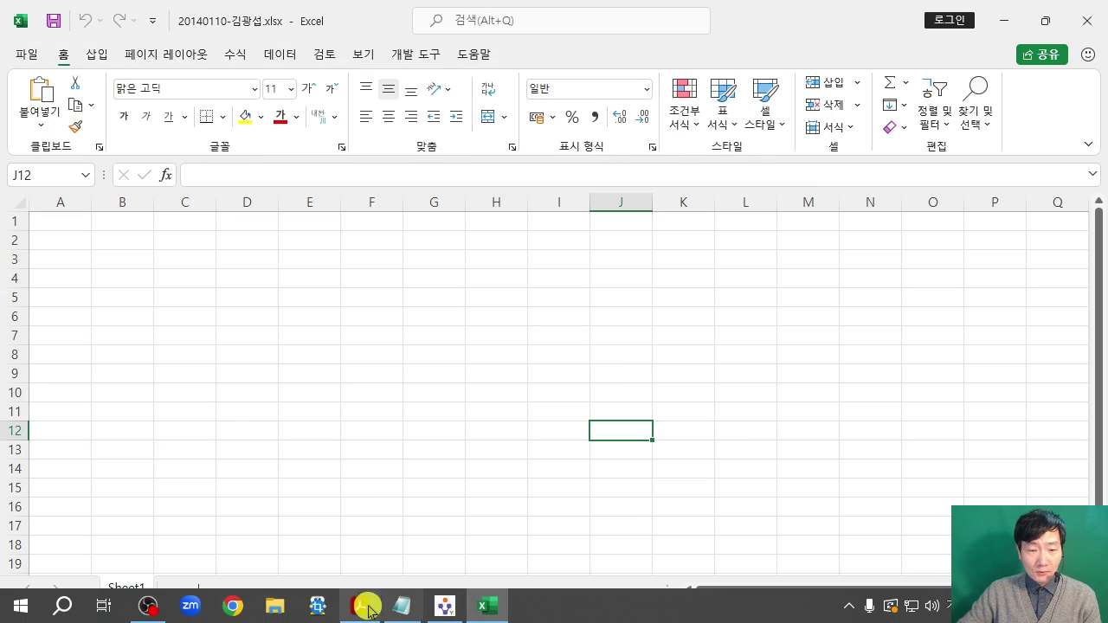
left_click(359, 605)
scroll(576, 393, "down", 5)
scroll(576, 392, "down", 1)
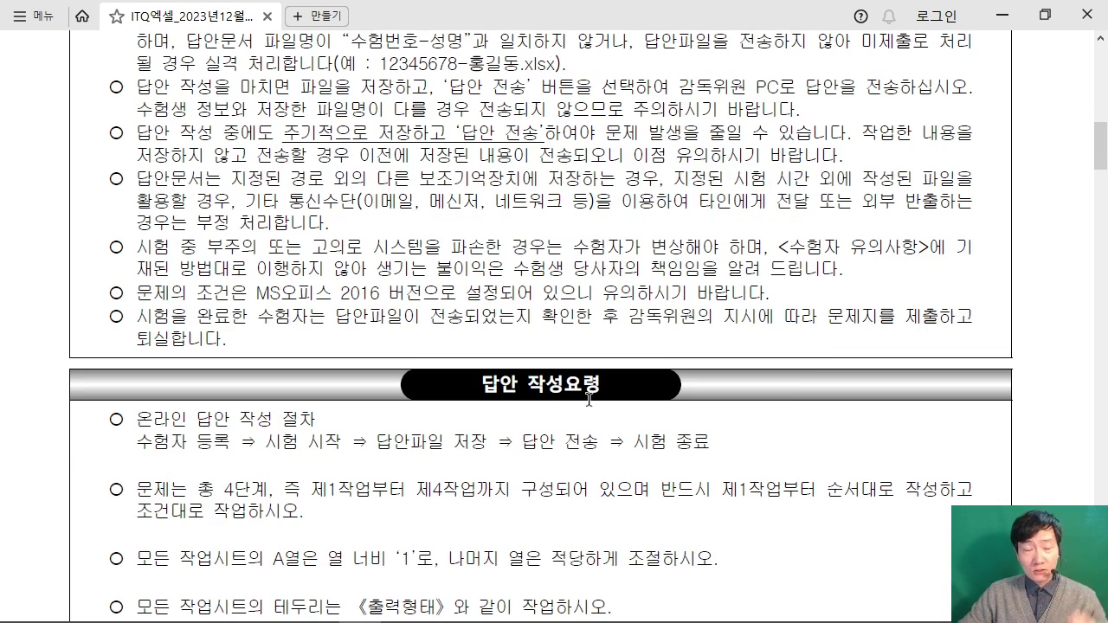
scroll(589, 399, "down", 4)
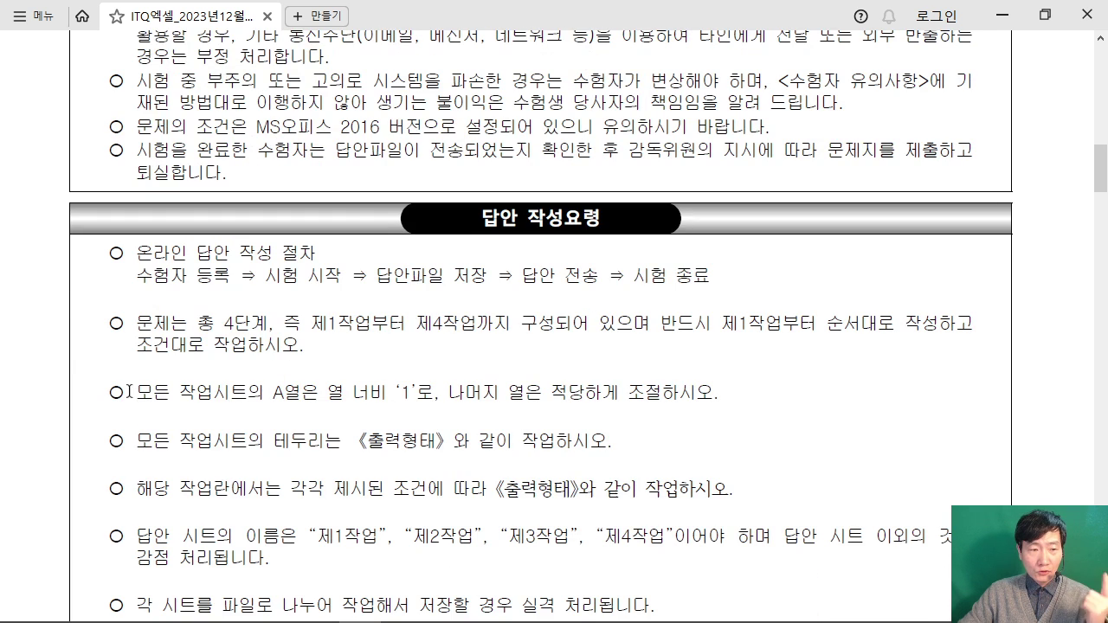
left_click_drag(131, 392, 476, 391)
left_click(245, 537)
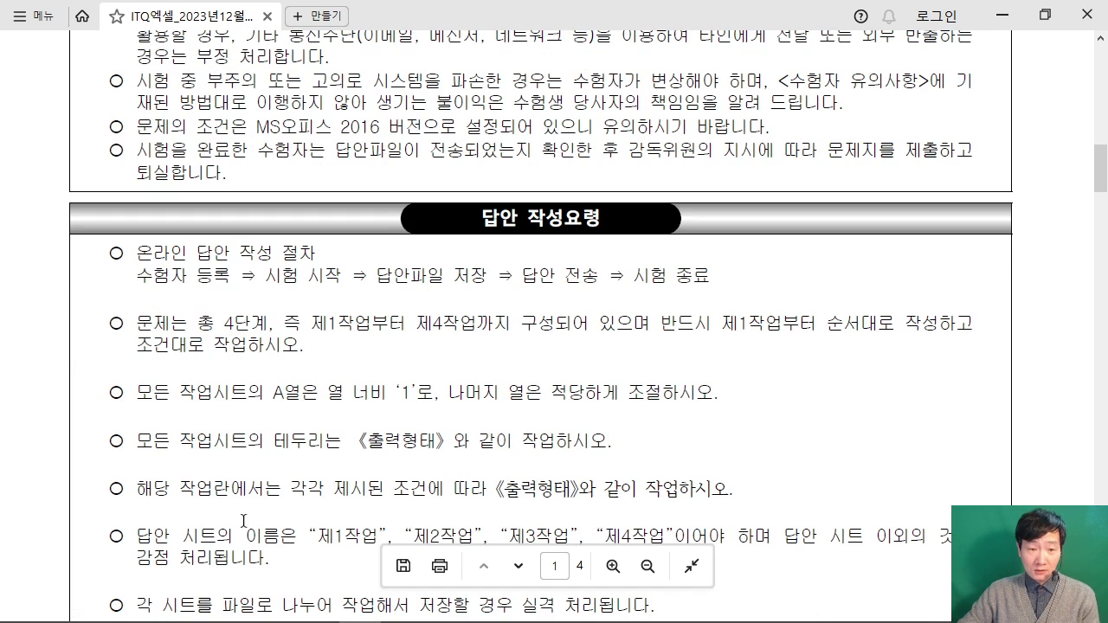
scroll(432, 484, "down", 1)
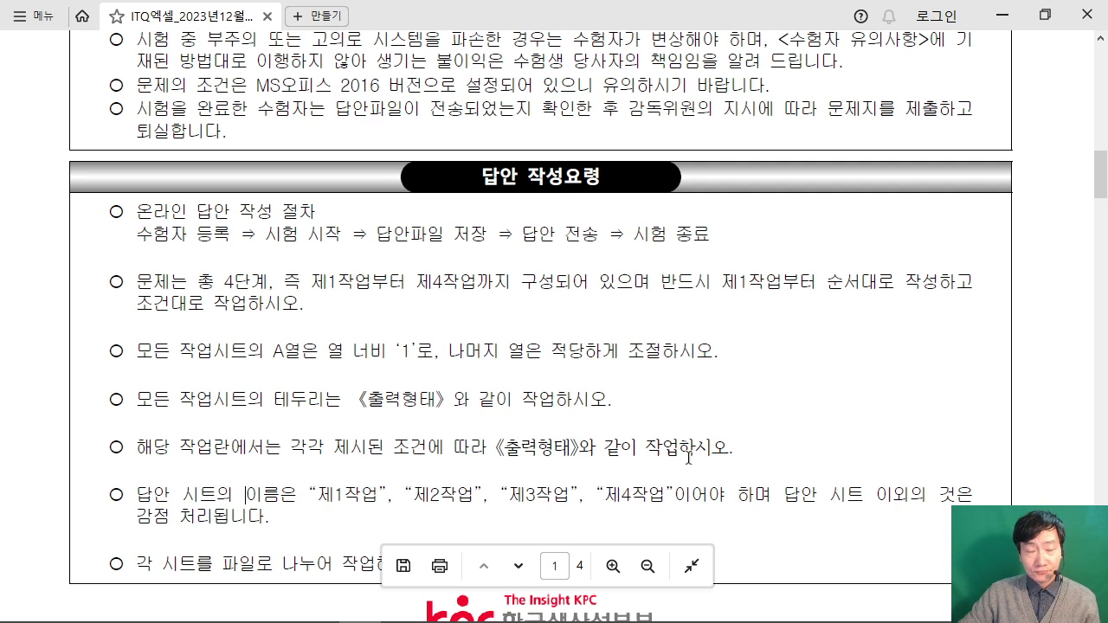
left_click(489, 611)
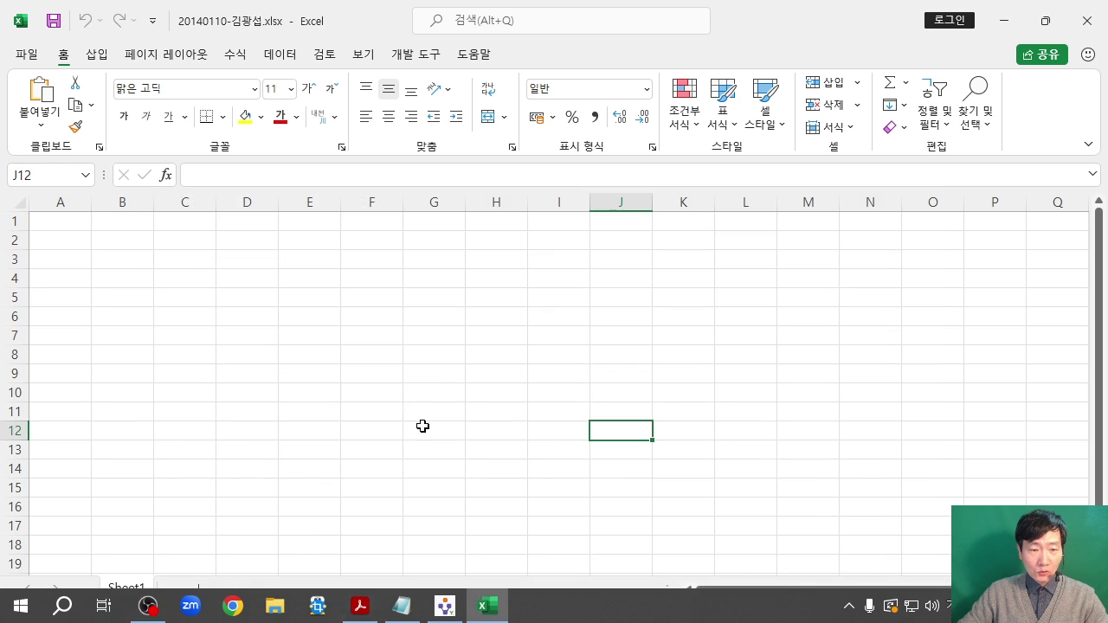
left_click(391, 395)
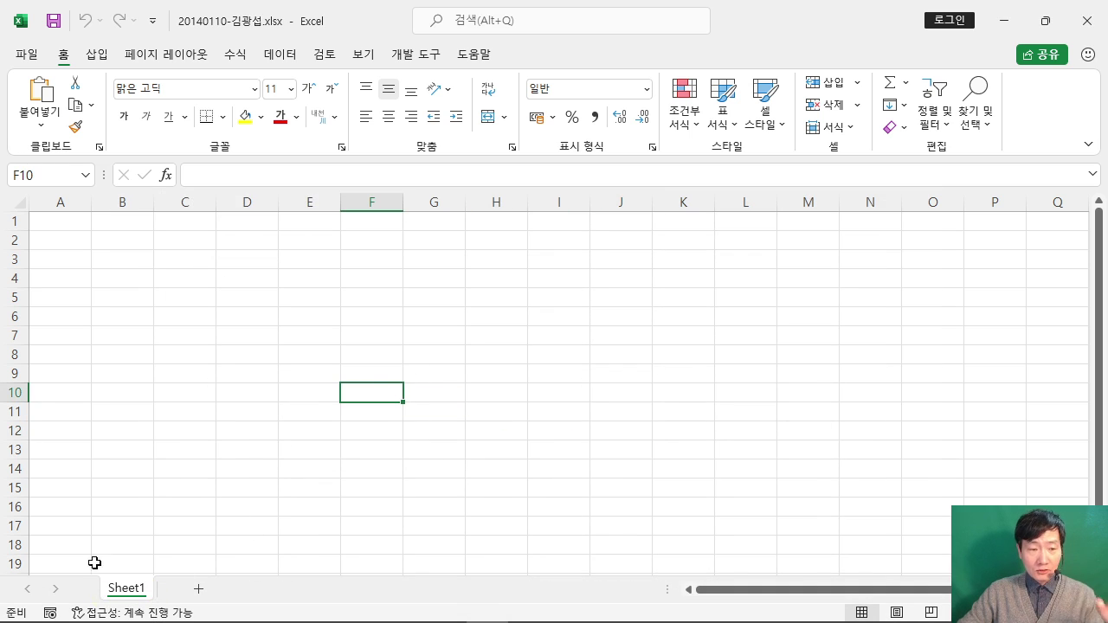
Step: Add two new worksheets, Sheet2 and Sheet3, with the + button
left_click(138, 593)
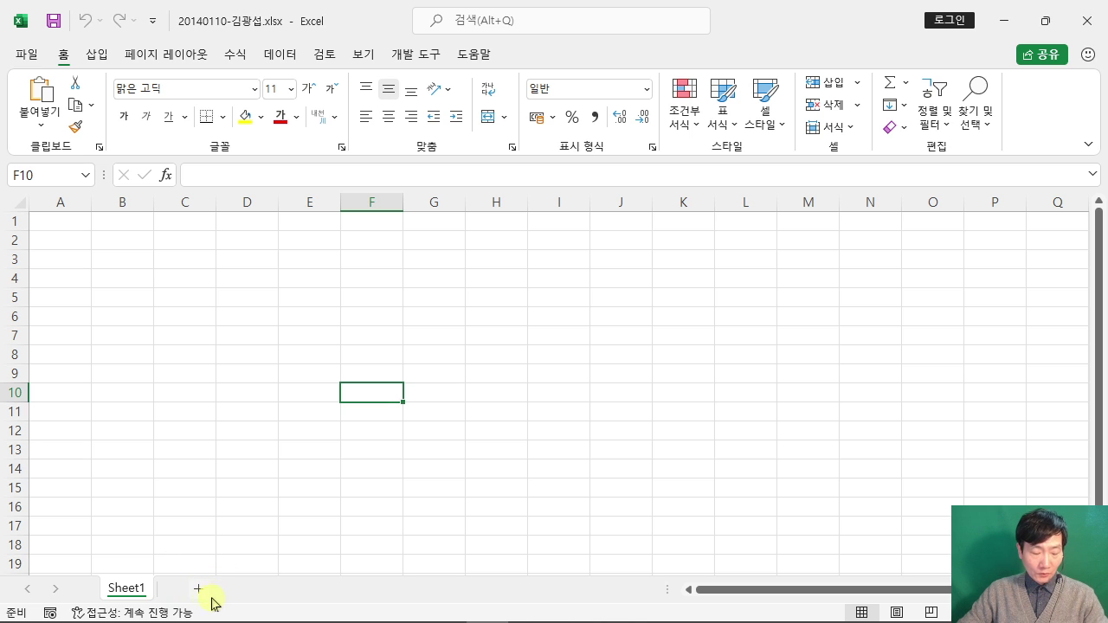
left_click_drag(178, 567, 220, 607)
mouse_move(400, 372)
left_mouse_down()
mouse_move(391, 401)
mouse_move(431, 454)
left_mouse_up()
mouse_move(438, 360)
left_mouse_down()
mouse_move(480, 360)
mouse_move(468, 395)
left_mouse_up()
left_click_drag(436, 416, 460, 418)
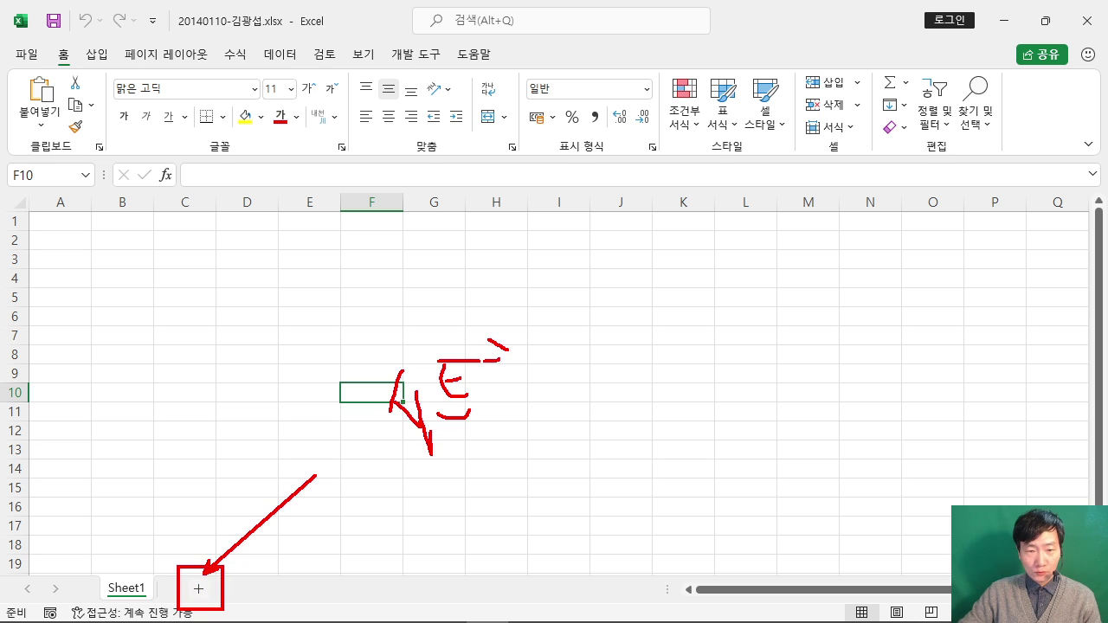
left_click_drag(508, 377, 508, 394)
mouse_move(516, 363)
left_mouse_down()
mouse_move(535, 378)
mouse_move(594, 363)
left_mouse_up()
left_click_drag(632, 319, 625, 352)
mouse_move(599, 352)
left_mouse_down()
mouse_move(632, 339)
mouse_move(623, 360)
left_mouse_up()
left_click_drag(598, 351, 616, 346)
left_click_drag(672, 319, 673, 338)
left_click_drag(665, 340, 705, 337)
left_click_drag(710, 295, 715, 320)
mouse_move(732, 298)
left_mouse_down()
mouse_move(734, 332)
mouse_move(730, 320)
left_mouse_up()
left_click_drag(734, 314, 794, 340)
key("Escape")
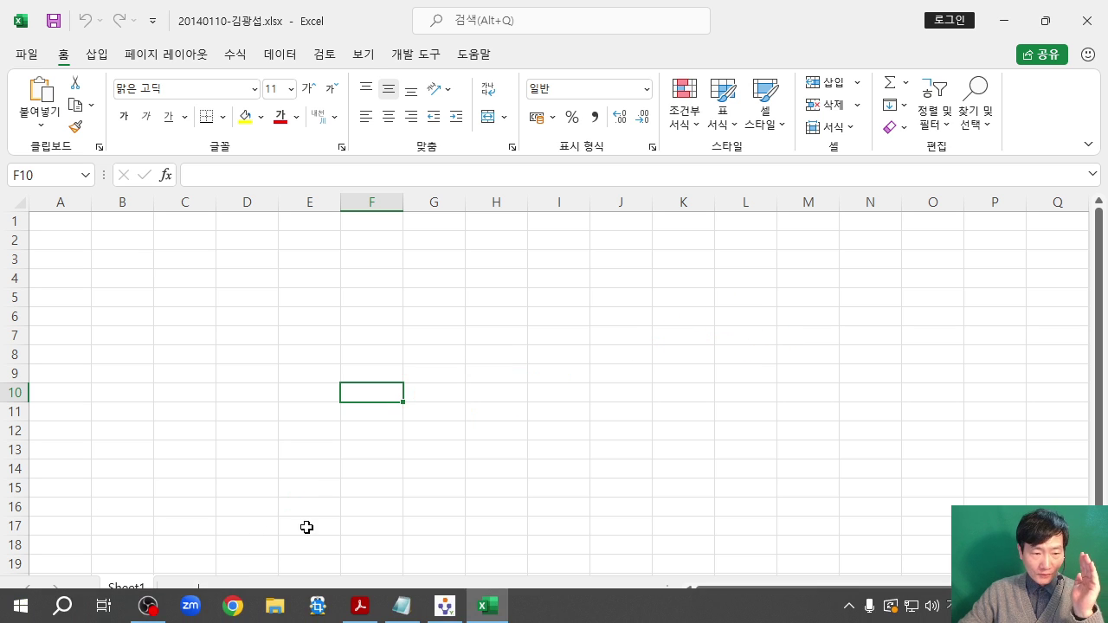
left_click(198, 590)
left_click(257, 589)
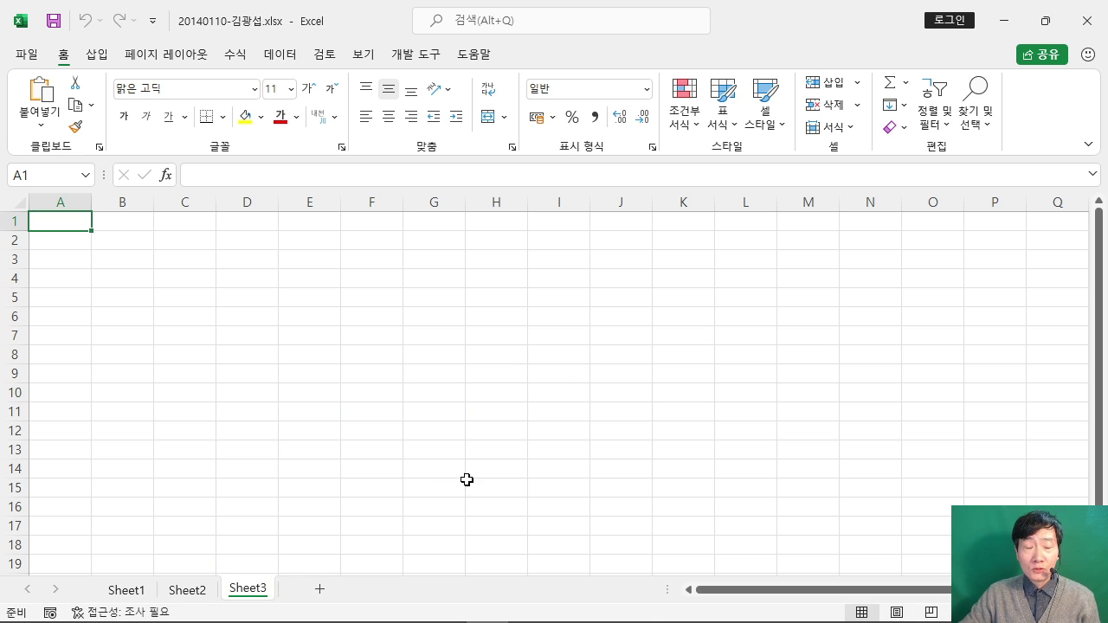
Step: Group Sheet1 through Sheet3 by selecting Sheet1 and Shift-clicking Sheet3
left_click(127, 588)
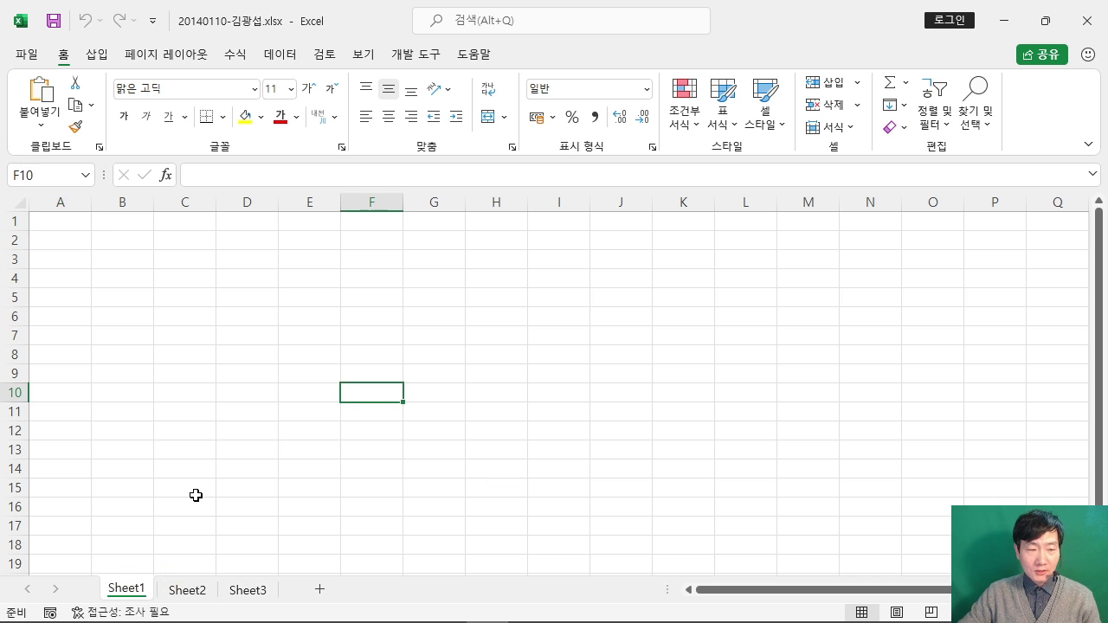
left_click_drag(167, 469, 134, 567)
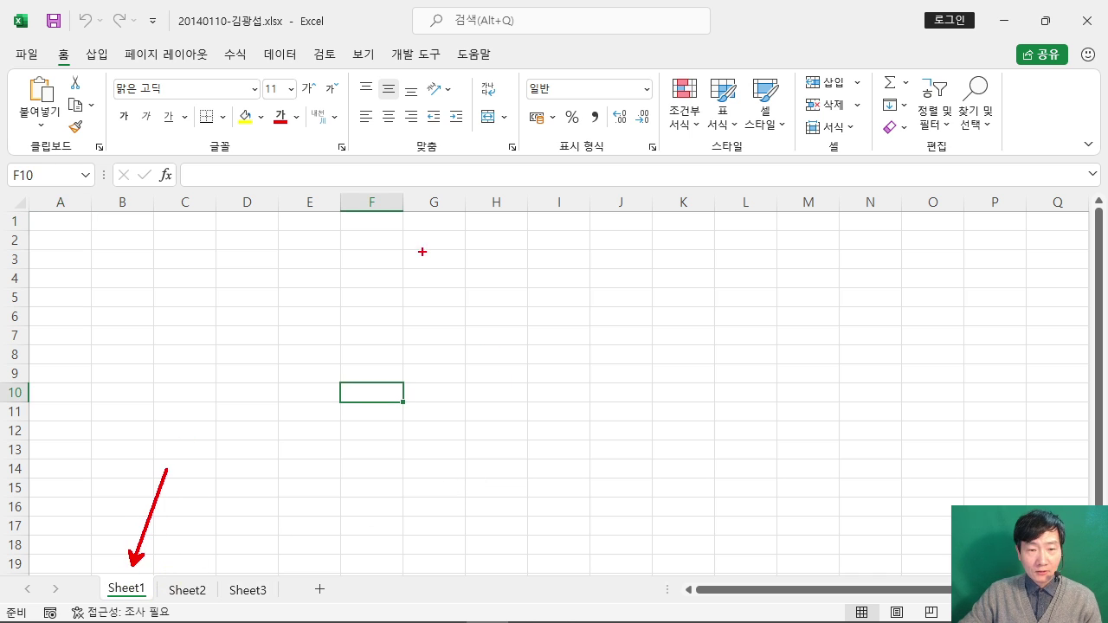
left_click_drag(422, 251, 654, 372)
left_click_drag(521, 298, 463, 332)
mouse_move(533, 262)
left_mouse_down()
mouse_move(534, 294)
mouse_move(574, 326)
left_mouse_up()
left_click_drag(597, 313, 598, 327)
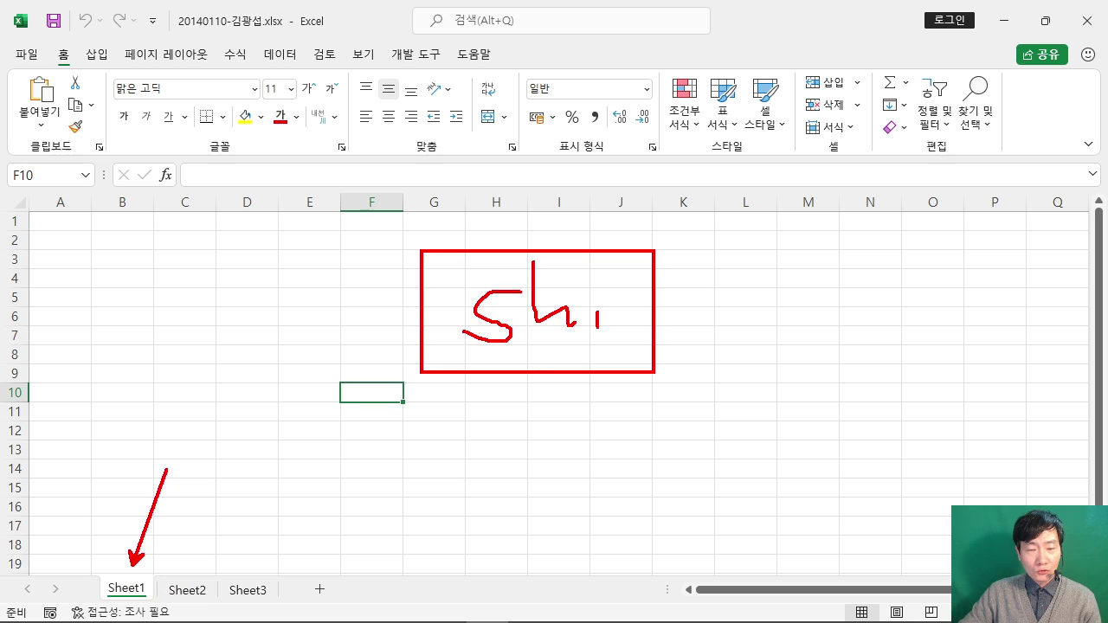
left_click_drag(592, 260, 601, 267)
left_click_drag(640, 256, 618, 329)
left_click_drag(628, 297, 666, 298)
left_click_drag(698, 256, 717, 305)
left_click_drag(654, 277, 727, 255)
mouse_move(450, 304)
left_mouse_down()
mouse_move(316, 365)
mouse_move(377, 443)
left_mouse_up()
left_click_drag(265, 578, 422, 519)
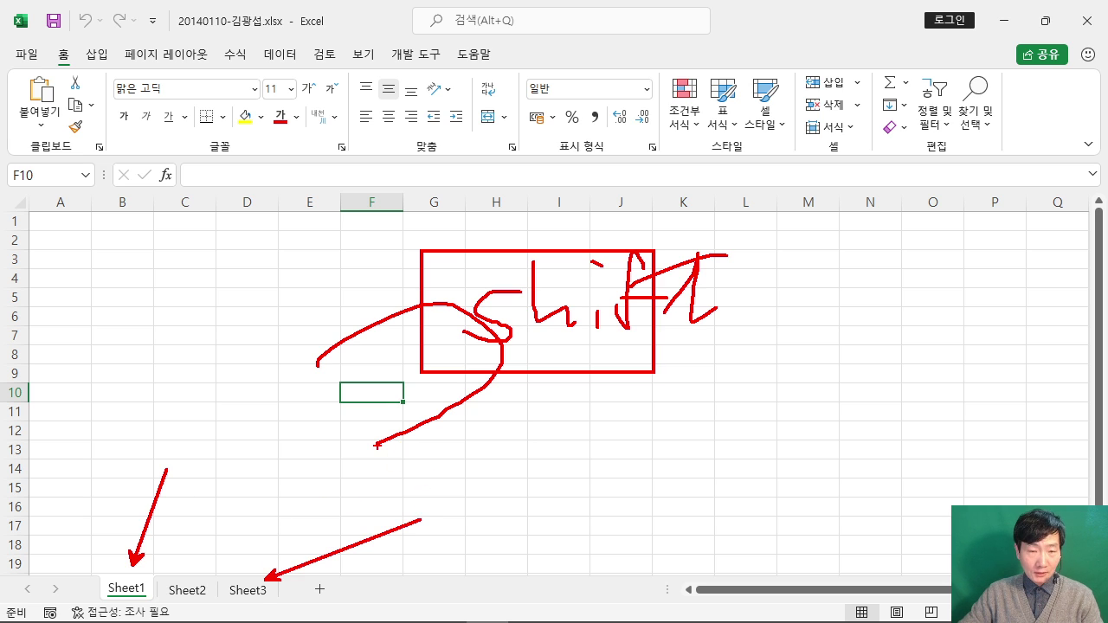
key("Escape")
left_click(251, 588, "shift")
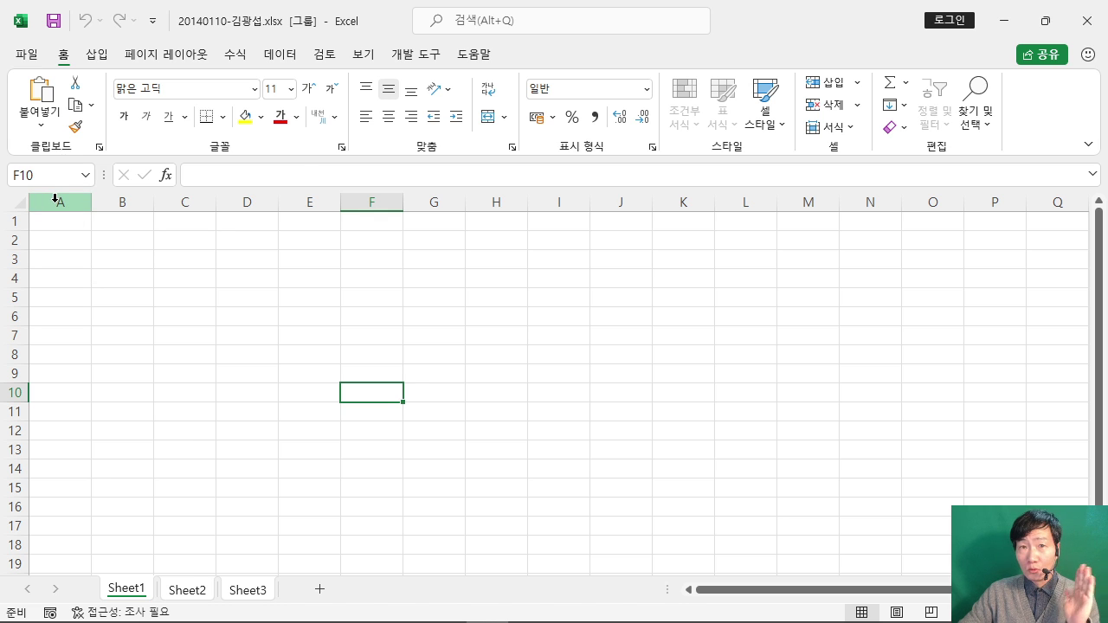
Step: Set column A's 열 너비 to 1 on all grouped sheets
right_click(55, 202)
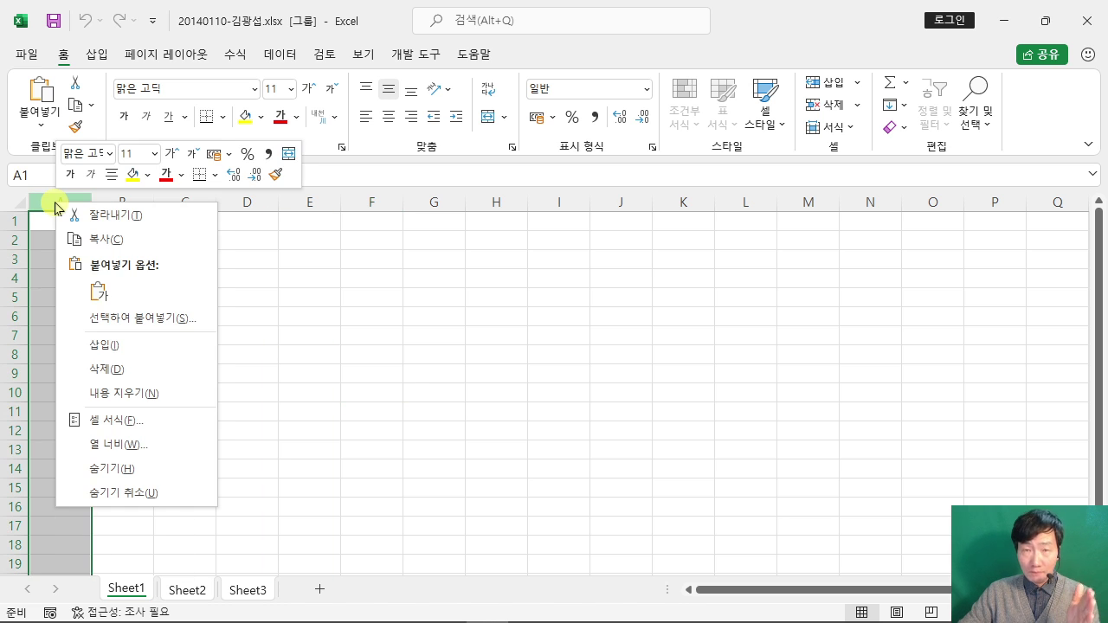
left_click(167, 444)
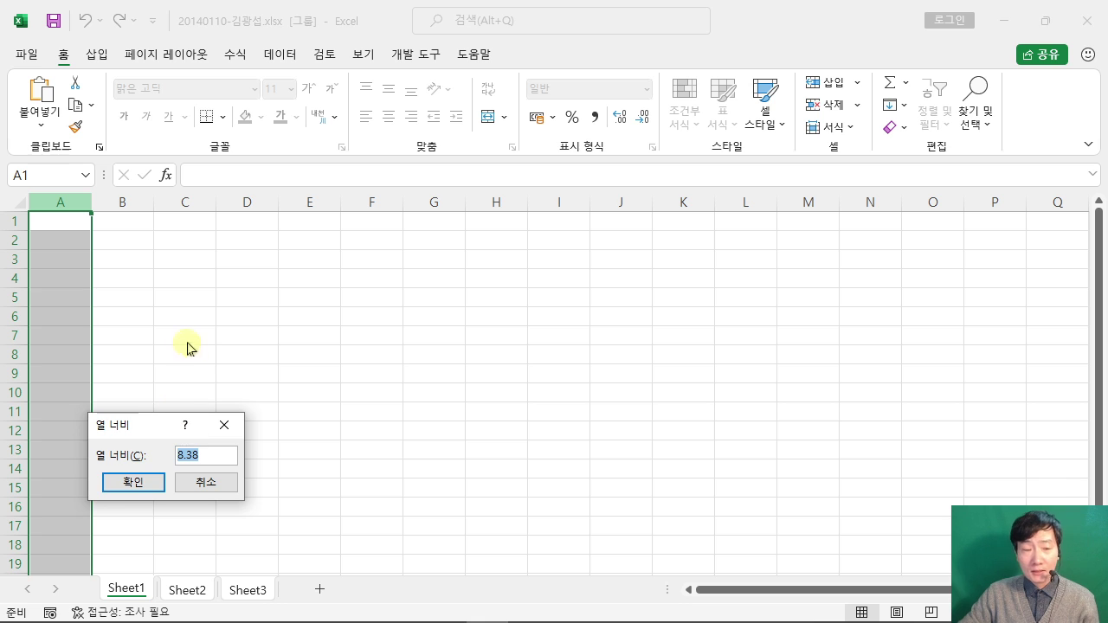
left_click_drag(139, 425, 501, 179)
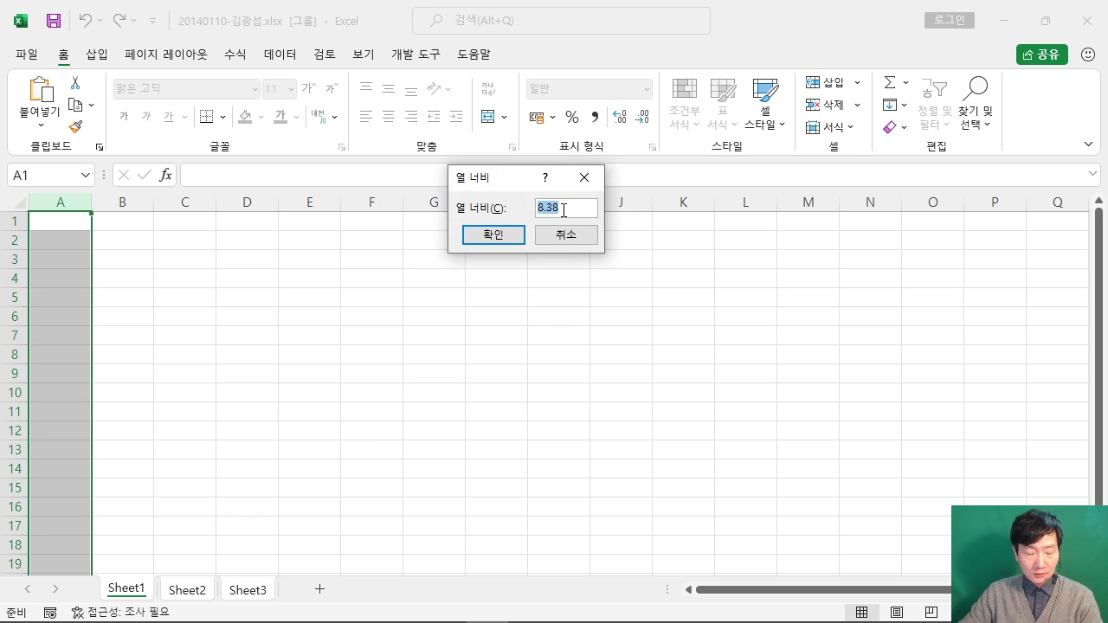
type("1")
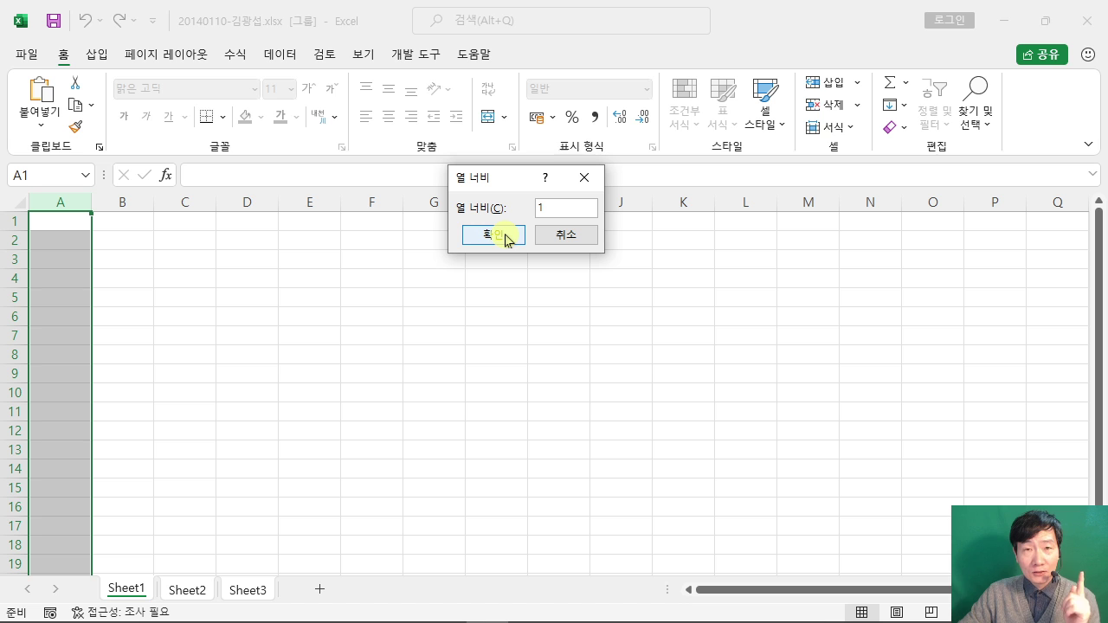
left_click(493, 236)
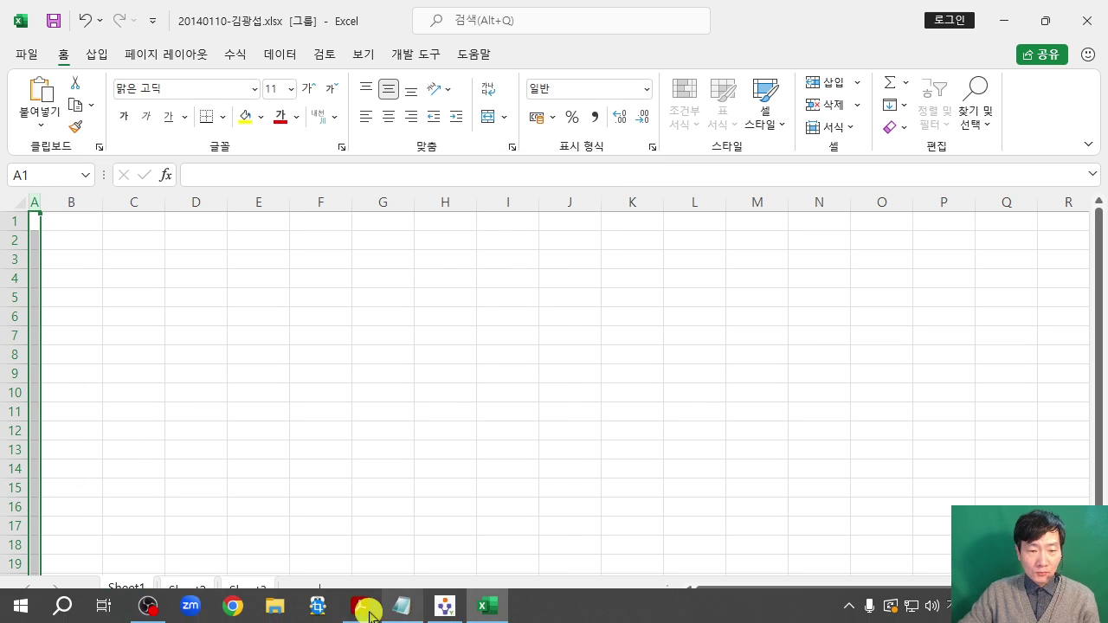
left_click(359, 606)
scroll(544, 319, "down", 1)
scroll(544, 319, "down", 5)
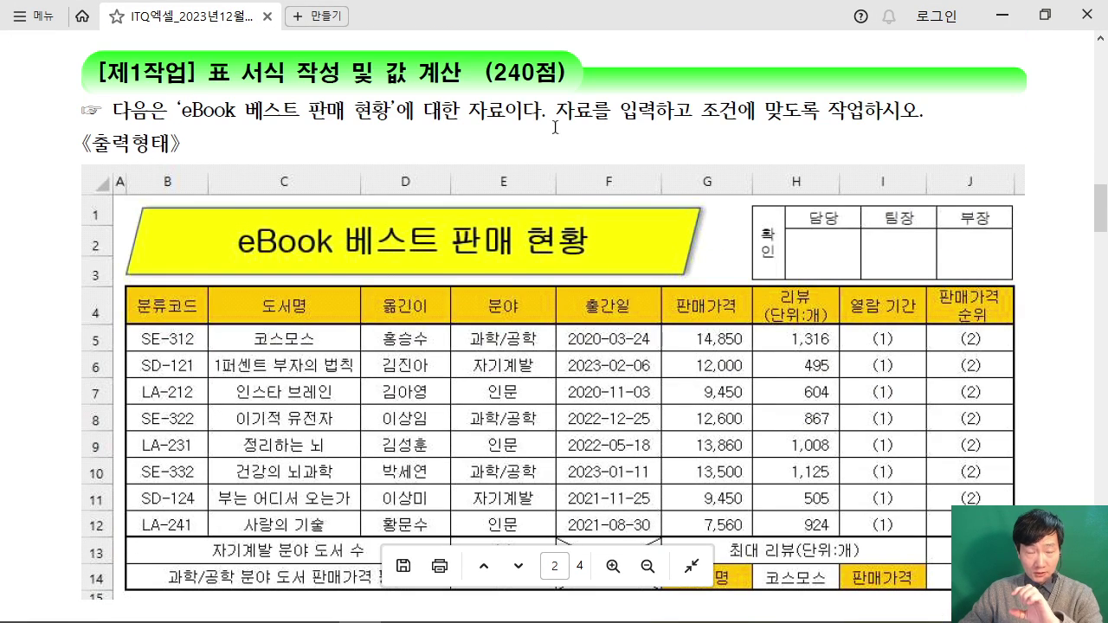
scroll(323, 364, "down", 3)
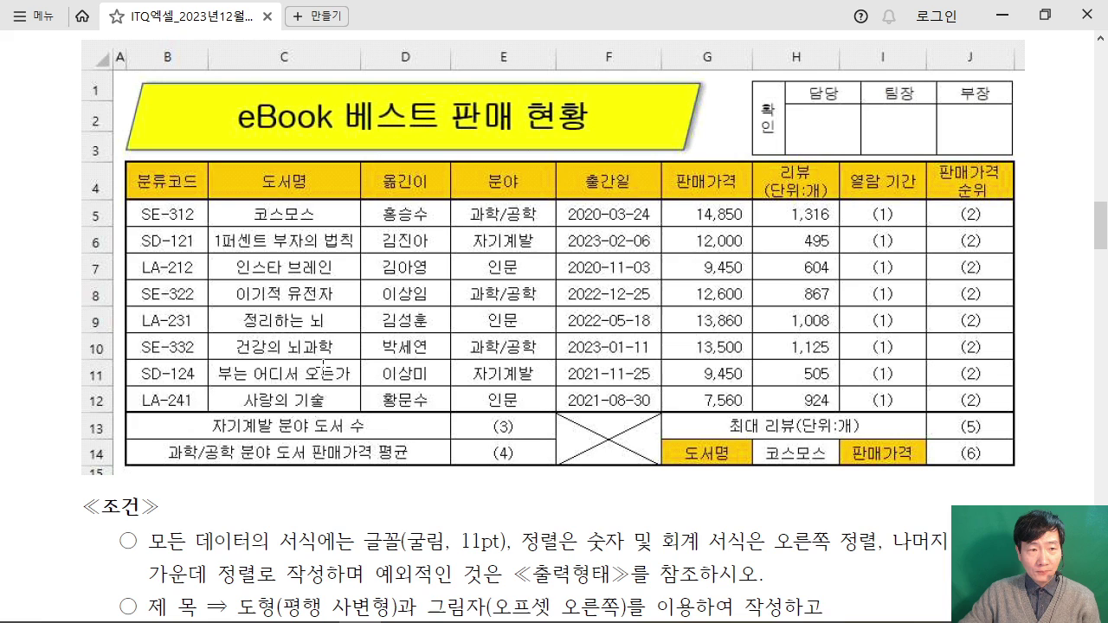
scroll(182, 476, "down", 3)
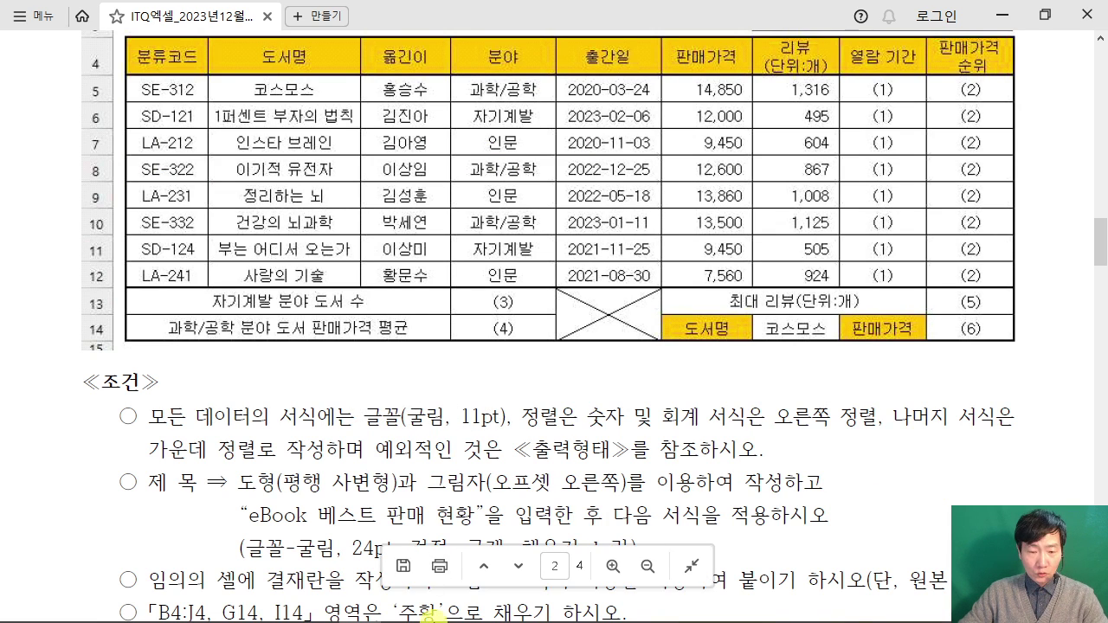
left_click(487, 617)
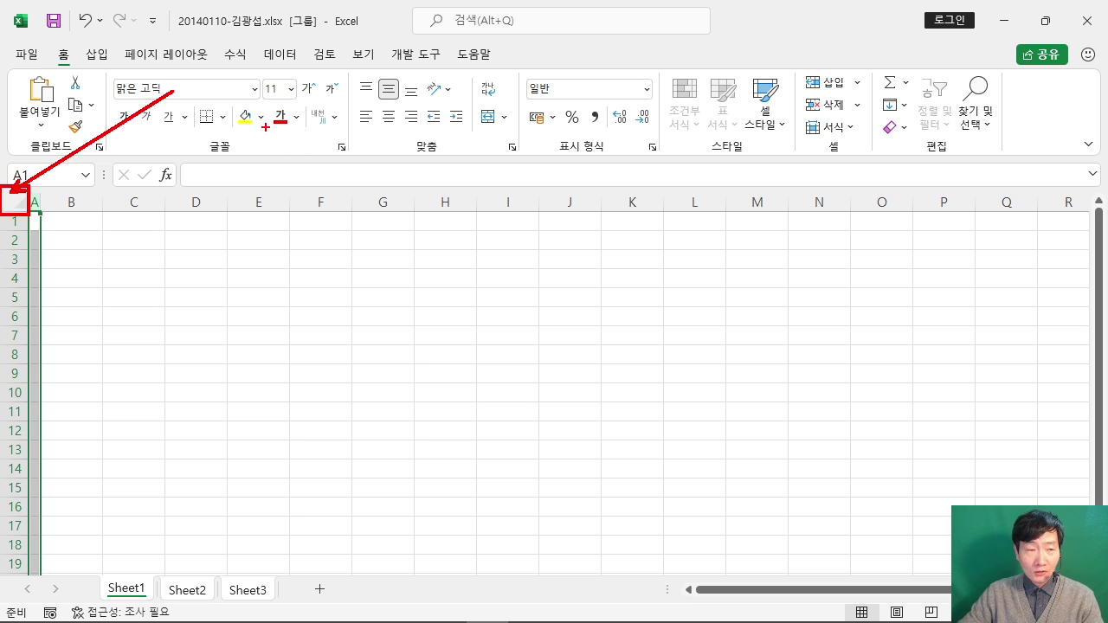
Step: Select all cells and apply the 굴림 font across the grouped sheets
left_click(16, 203)
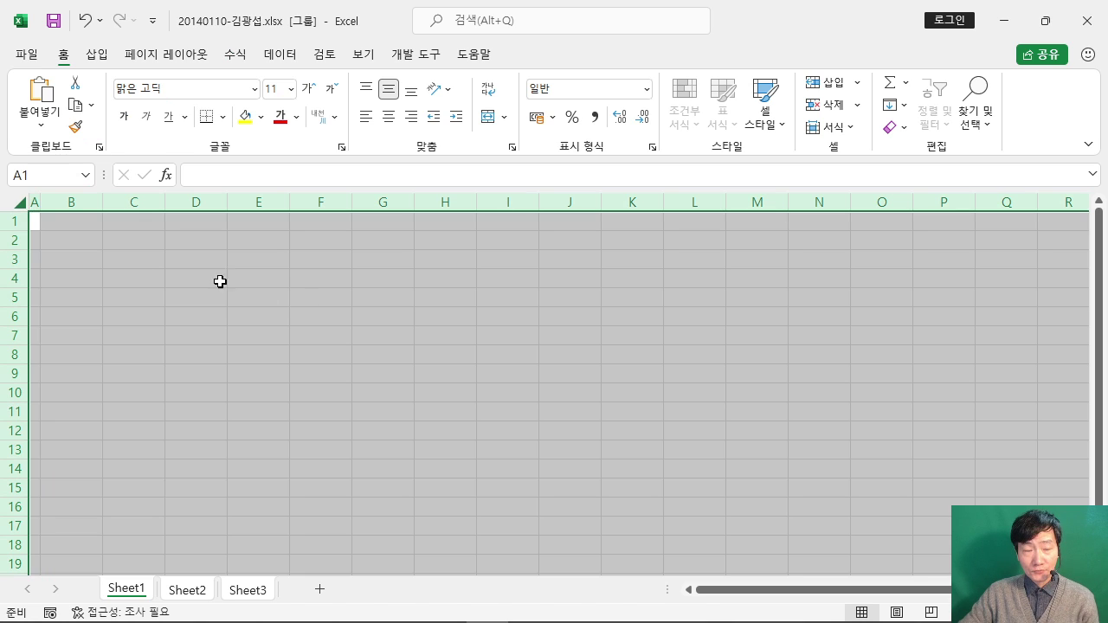
left_click(170, 90)
type("ㄱ")
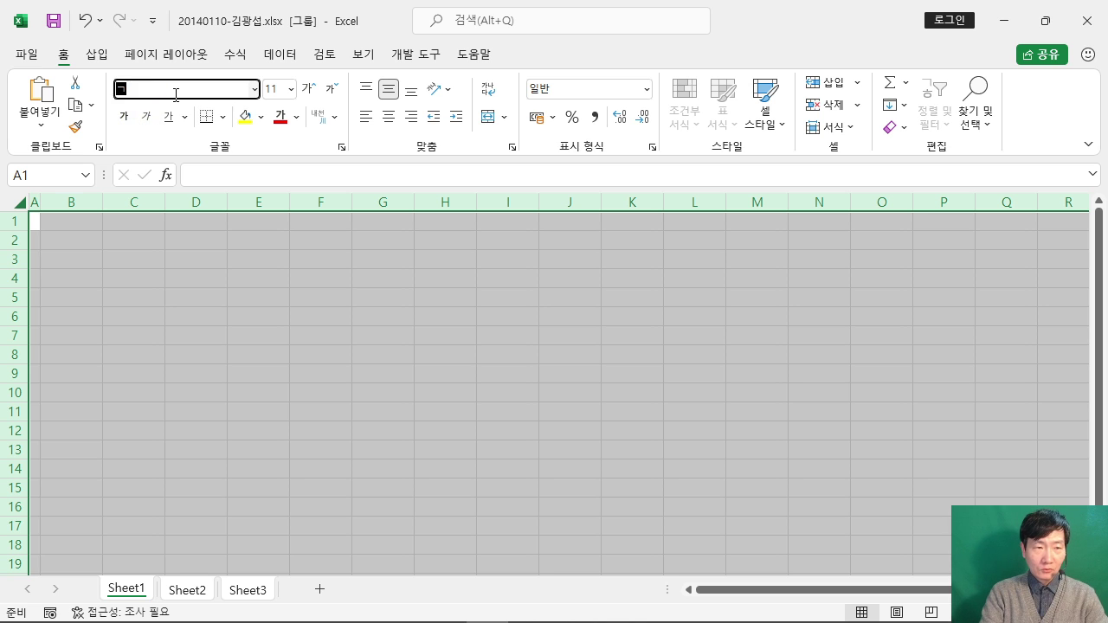
type("ㅜㄹ")
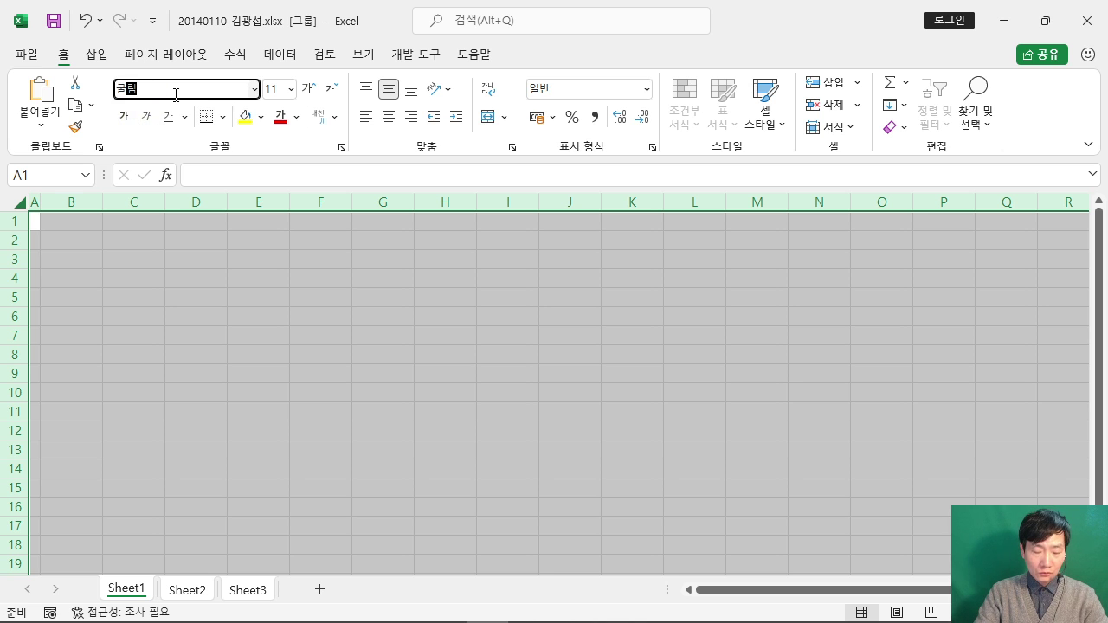
type("ㄹㅣㅁ")
key("Return")
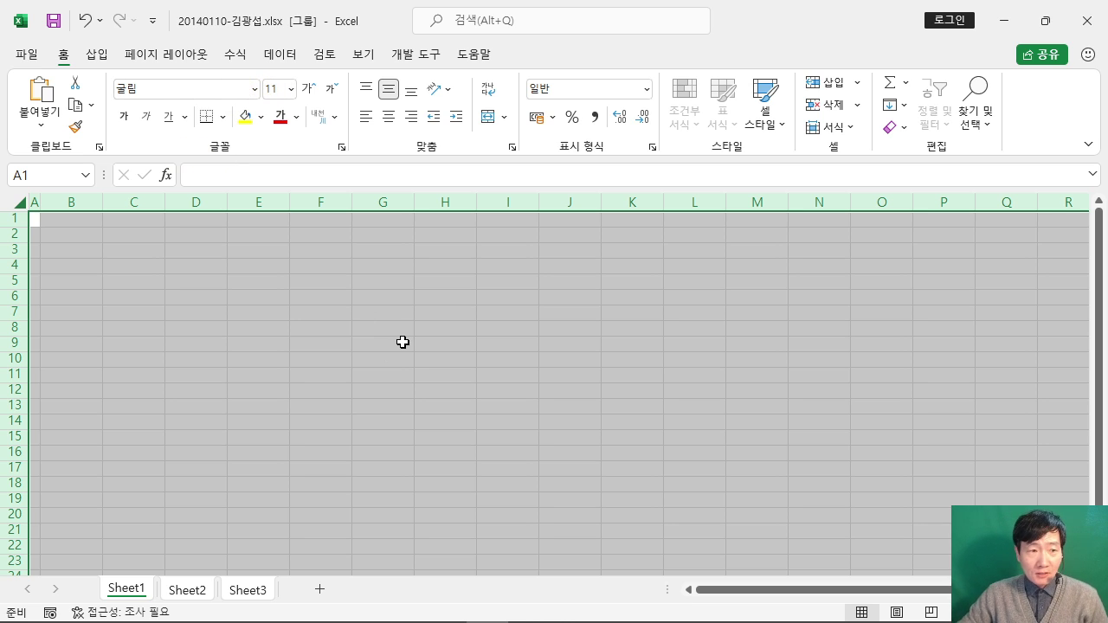
left_click(441, 310)
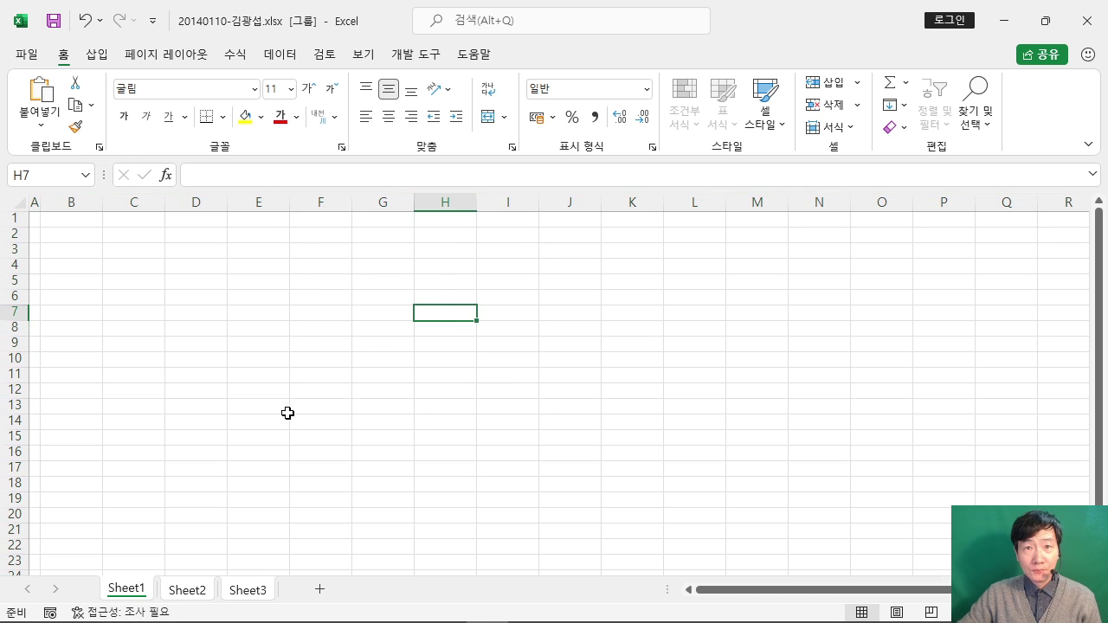
Step: Rename Sheet1, Sheet2, Sheet3 as 제1작업, 제2작업, 제3작업 and return to 제1작업
left_click(125, 592)
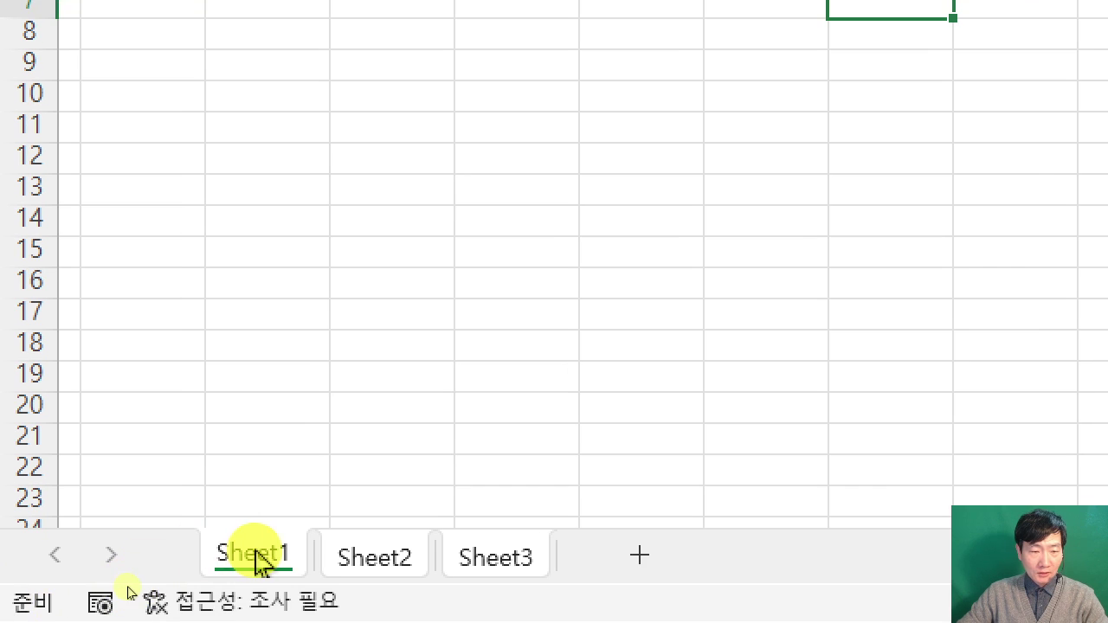
double_click(129, 592)
type("제1작업")
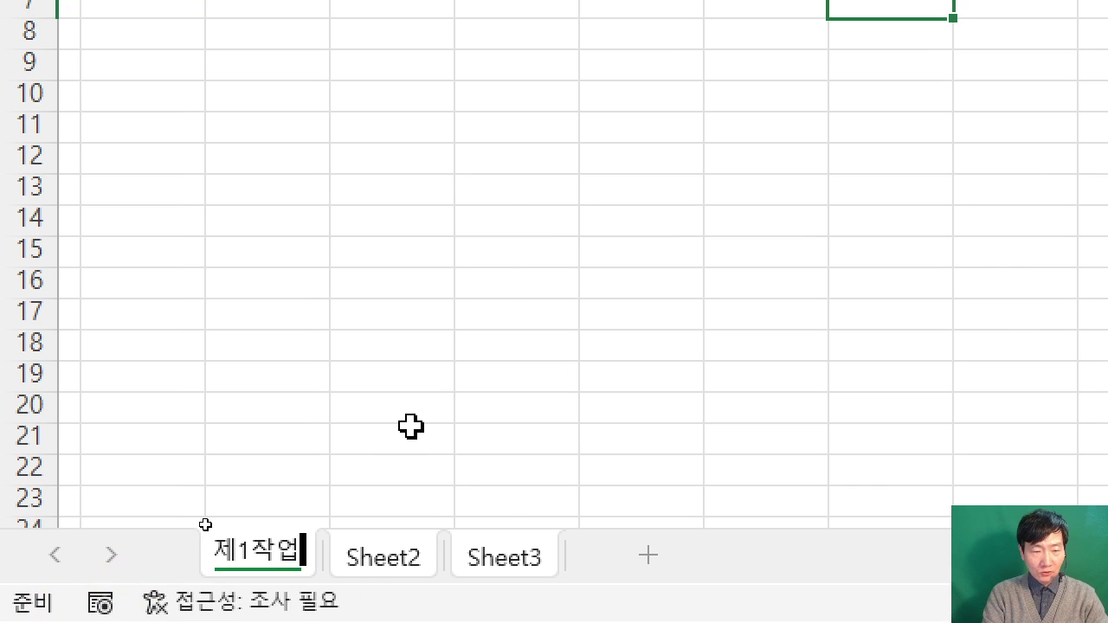
key("Return")
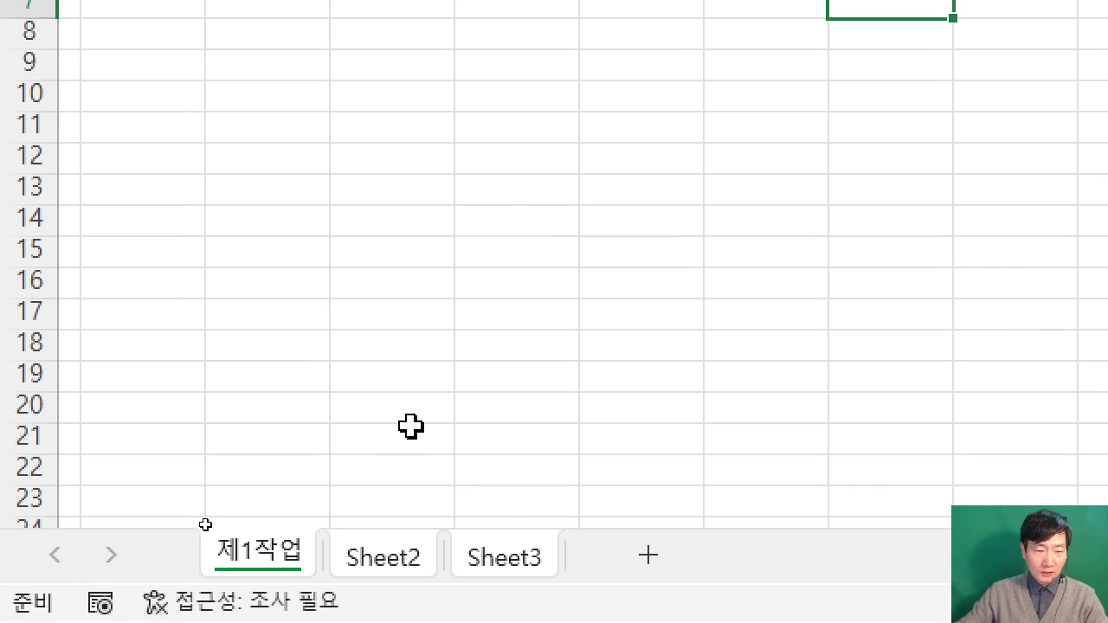
double_click(381, 555)
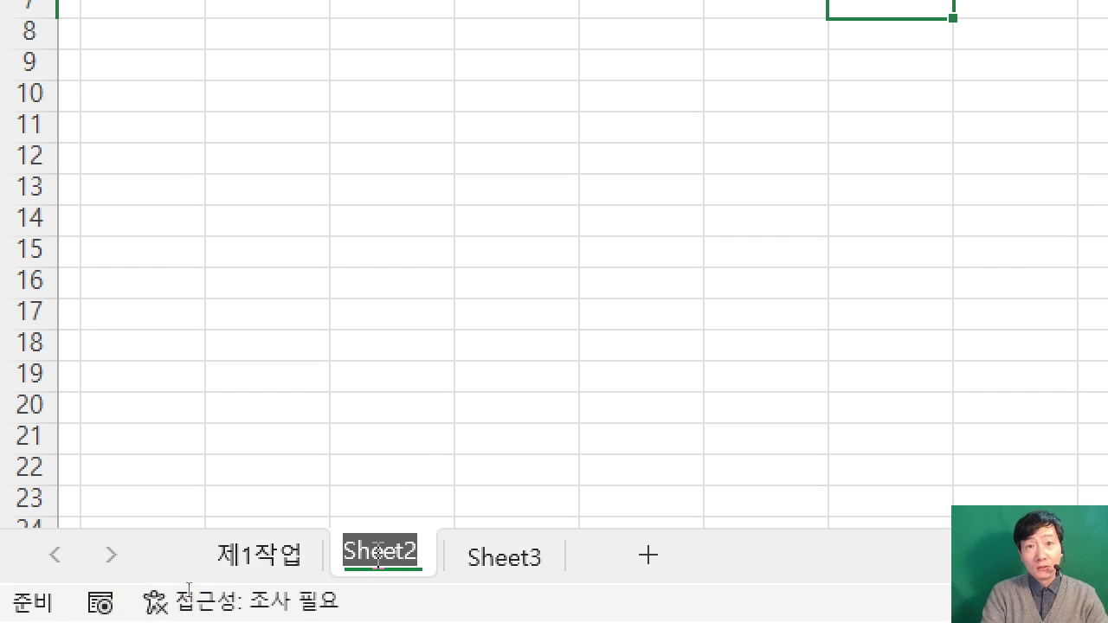
type("제2작업")
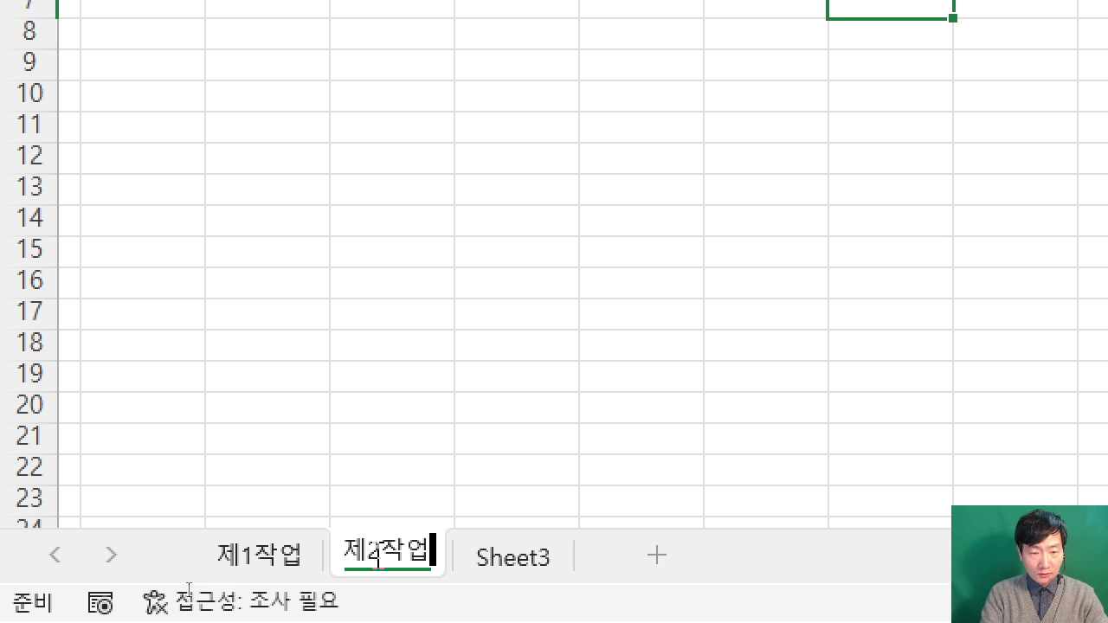
key("Return")
double_click(507, 555)
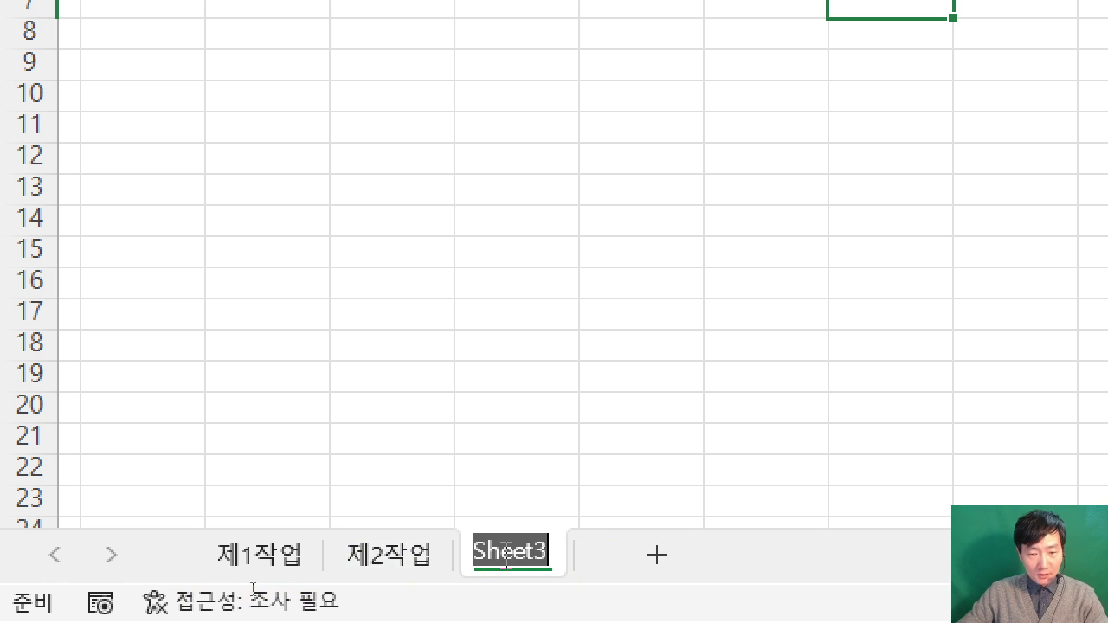
type("제3작")
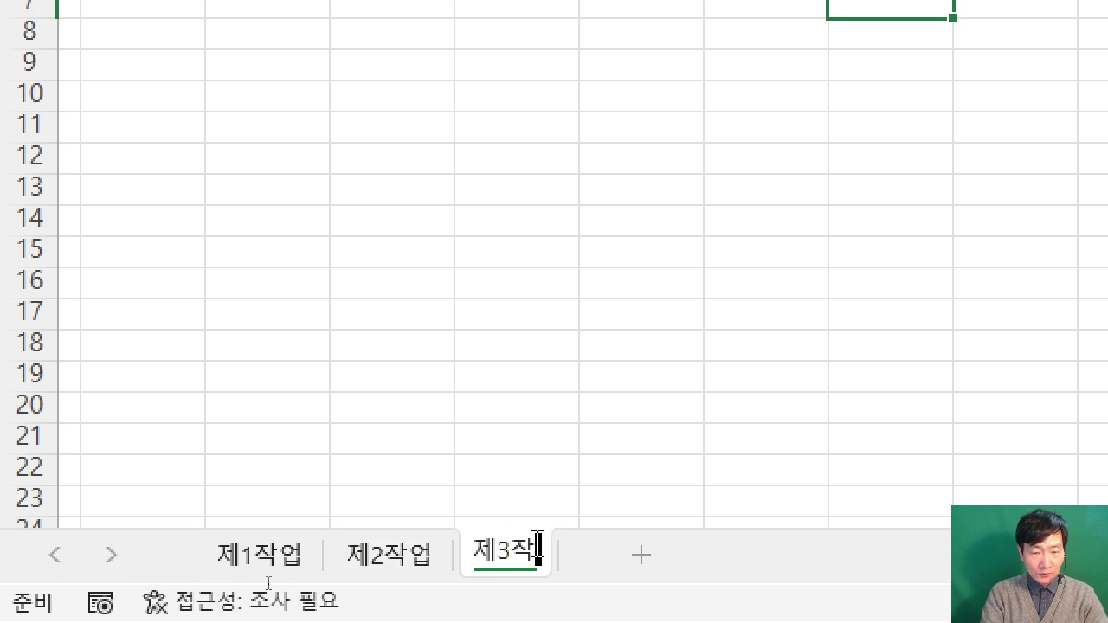
type("업")
left_click(537, 554)
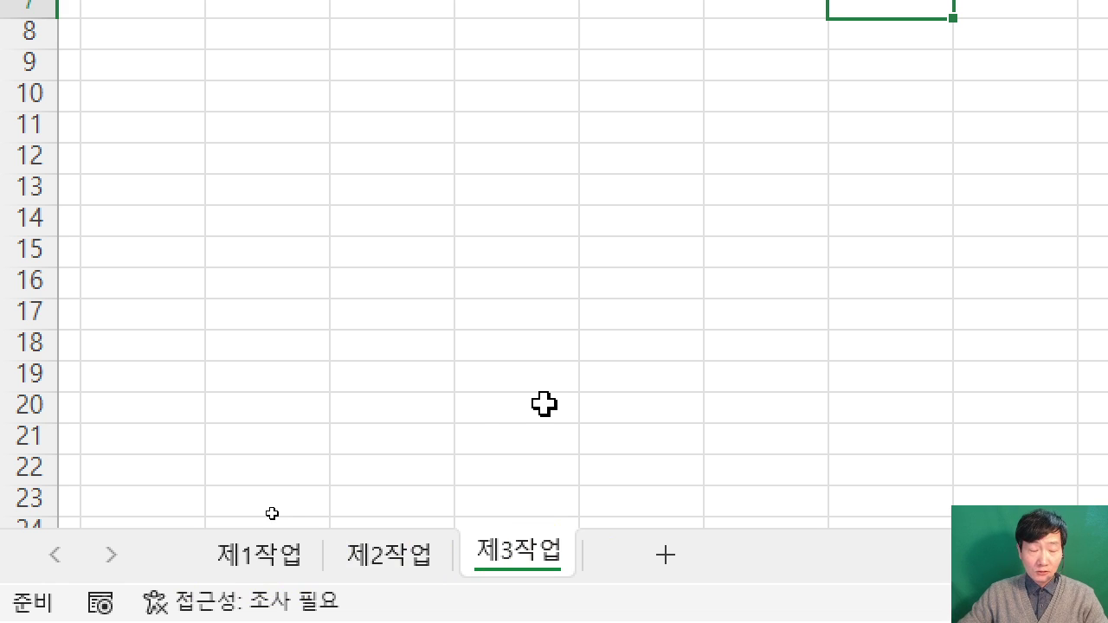
left_click(269, 559)
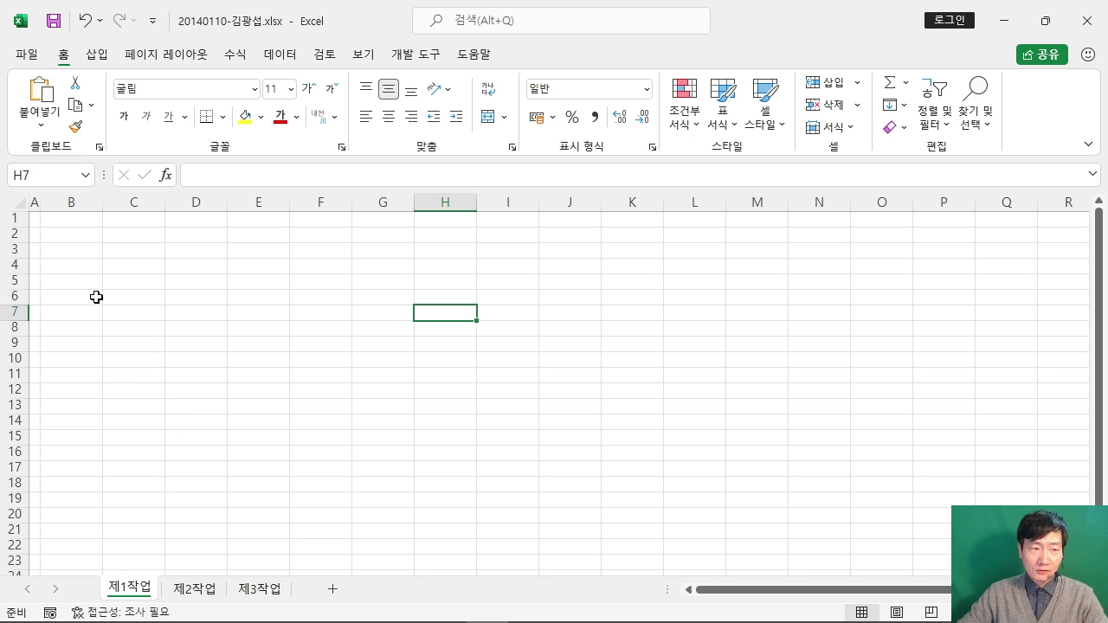
Step: Select the table area B4:J14 and collapse the ribbon
left_click(76, 269)
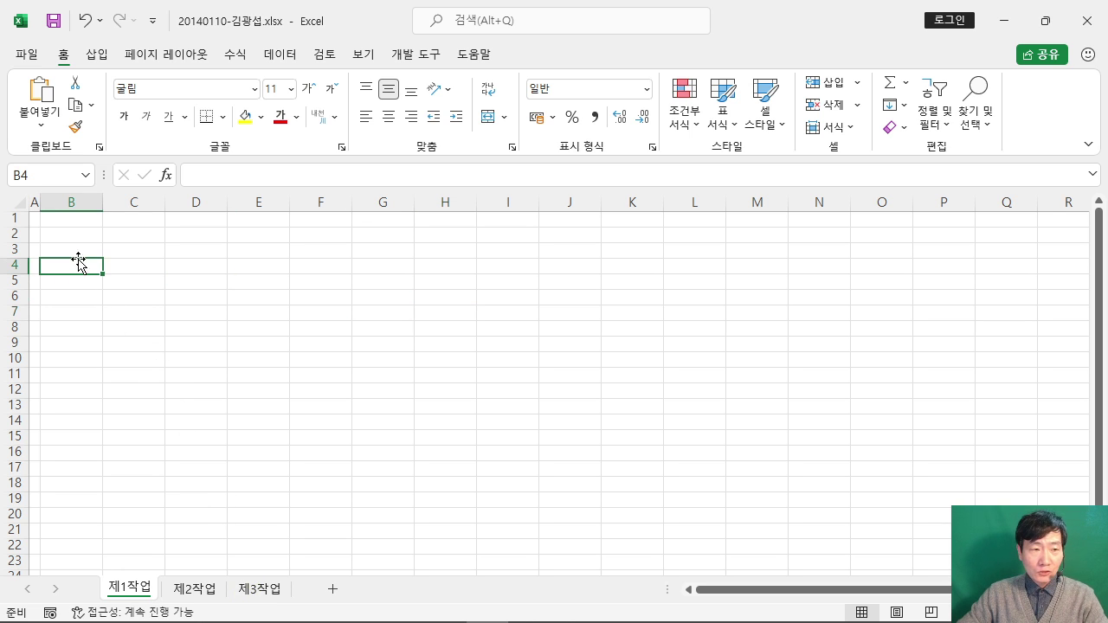
left_click_drag(75, 257, 564, 417)
scroll(563, 417, "up", 4)
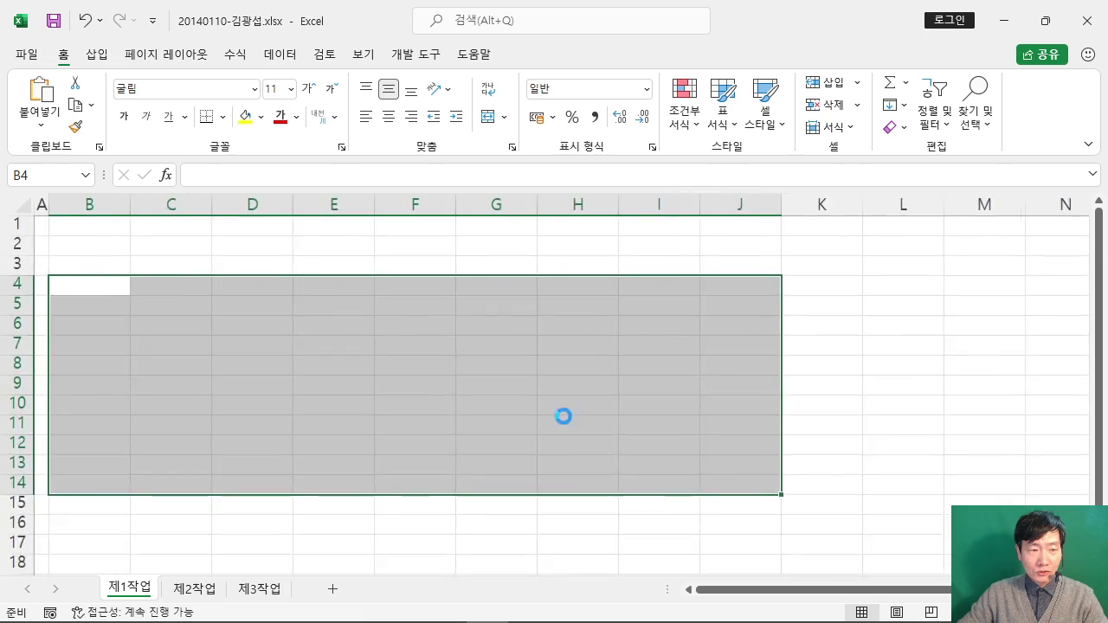
double_click(66, 55)
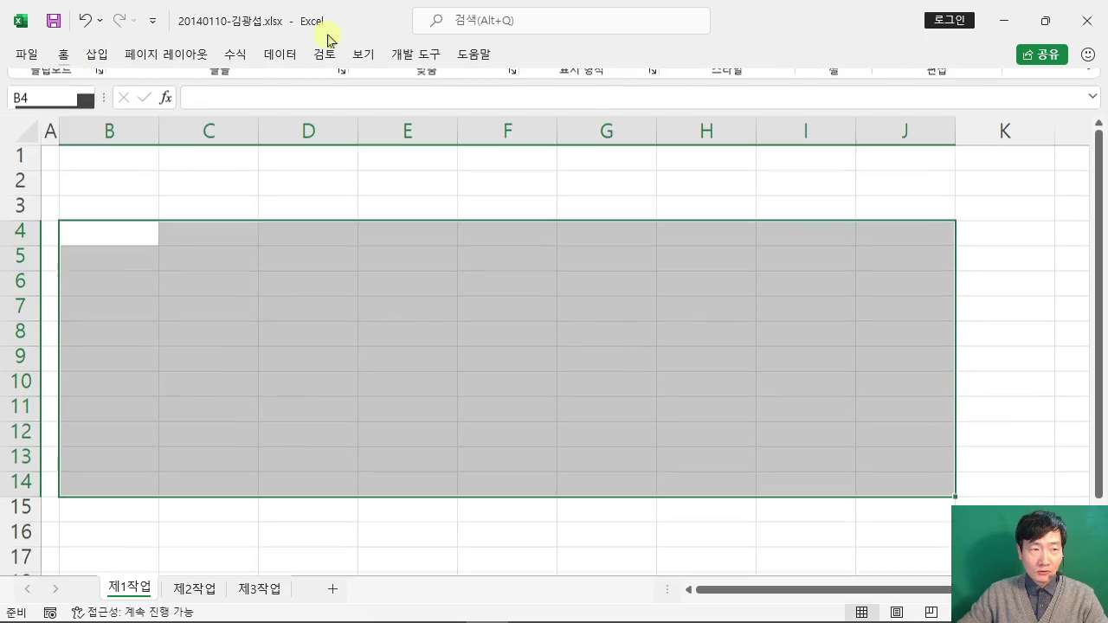
Step: Snap Excel to the right half beside the exam PDF and adjust both window widths
double_click(383, 15)
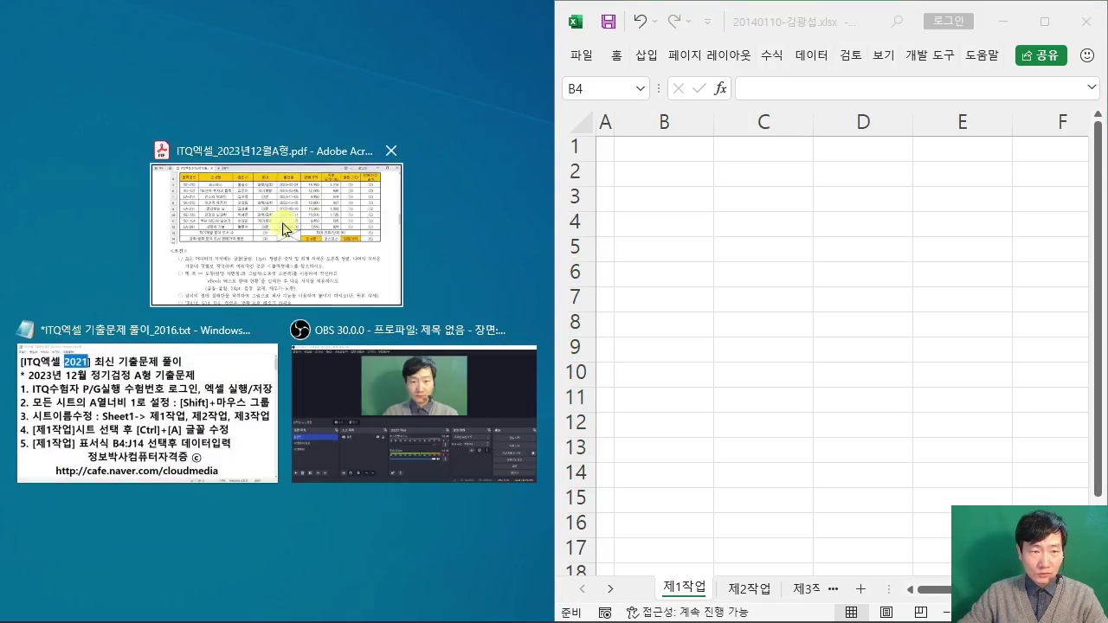
left_click(285, 222)
scroll(333, 210, "up", 3)
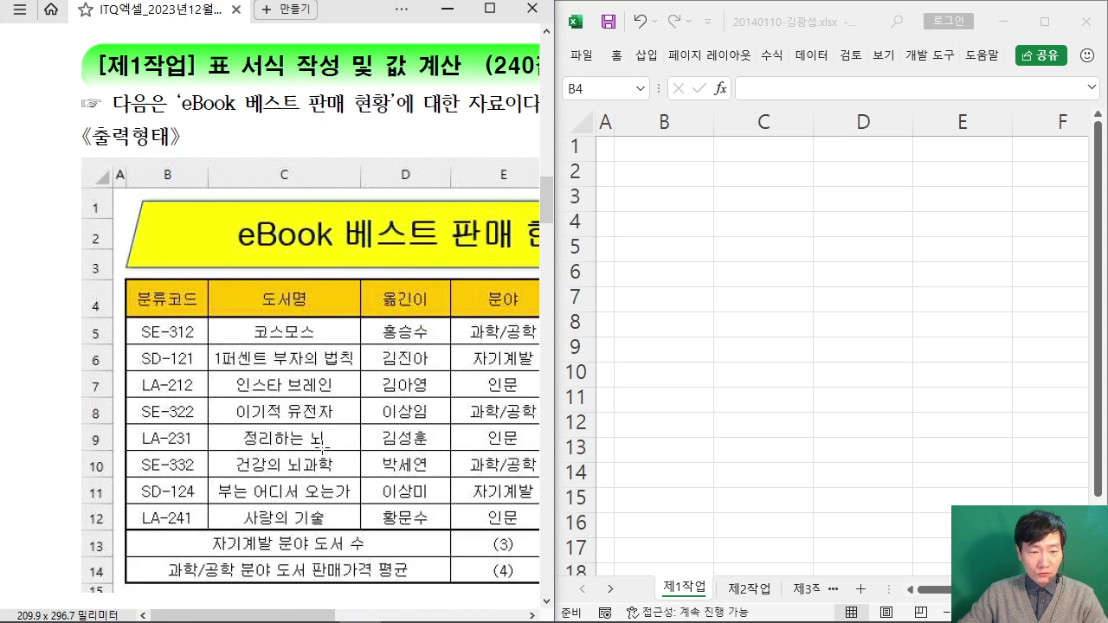
left_click_drag(205, 611, 265, 607)
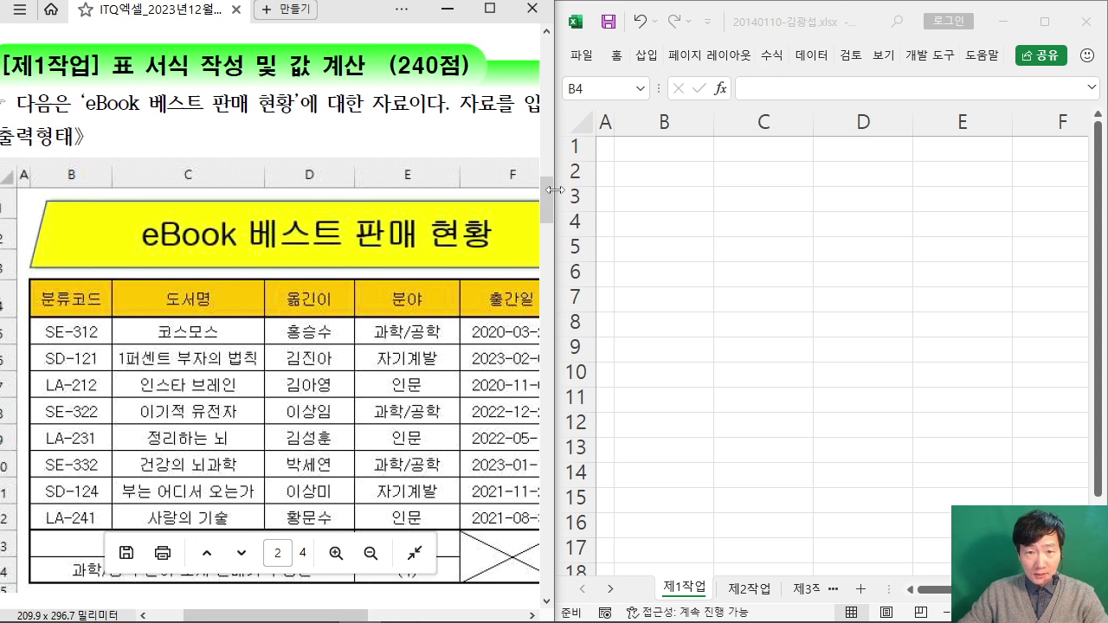
left_click_drag(456, 200, 443, 204)
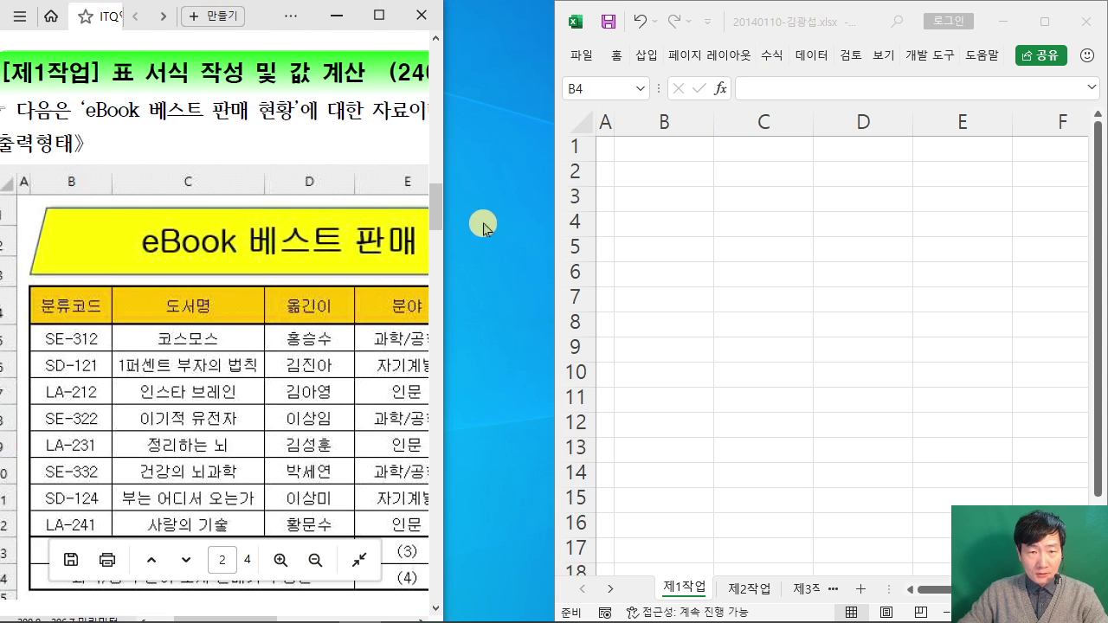
left_click_drag(557, 223, 428, 218)
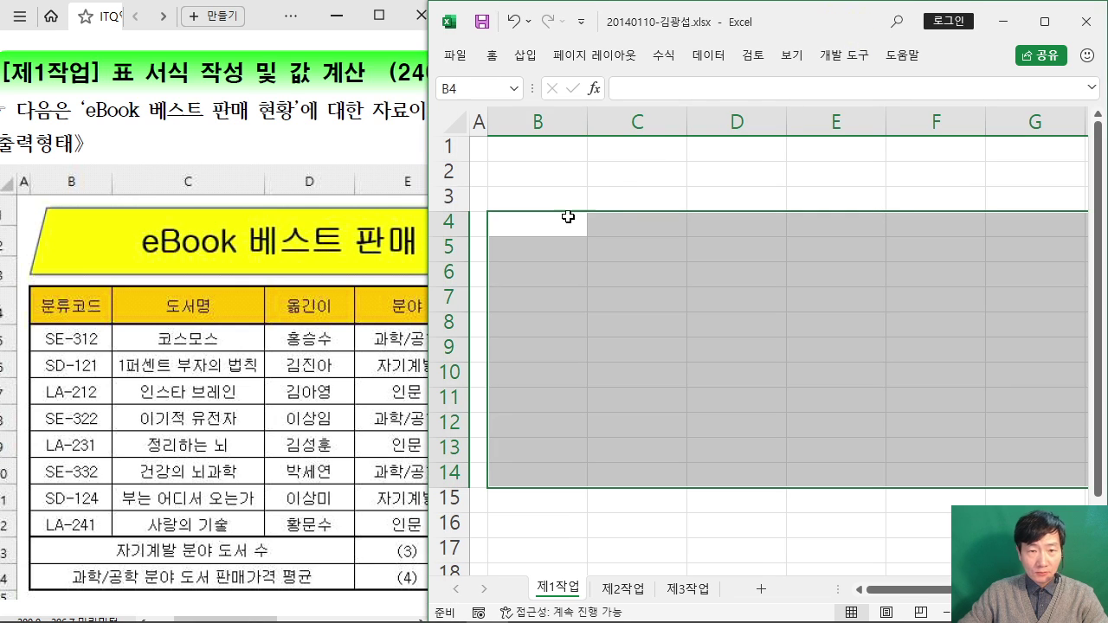
Step: Enter the 분류코드 heading in B4, then codes SE-312 and SD-121 below it
type("분류코드")
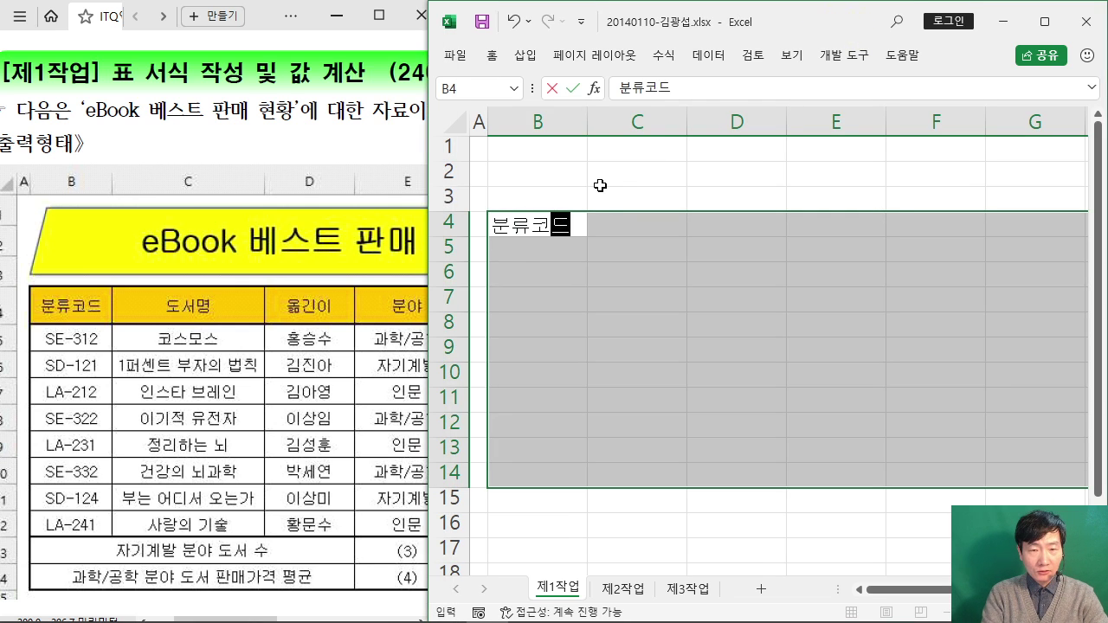
key("Return")
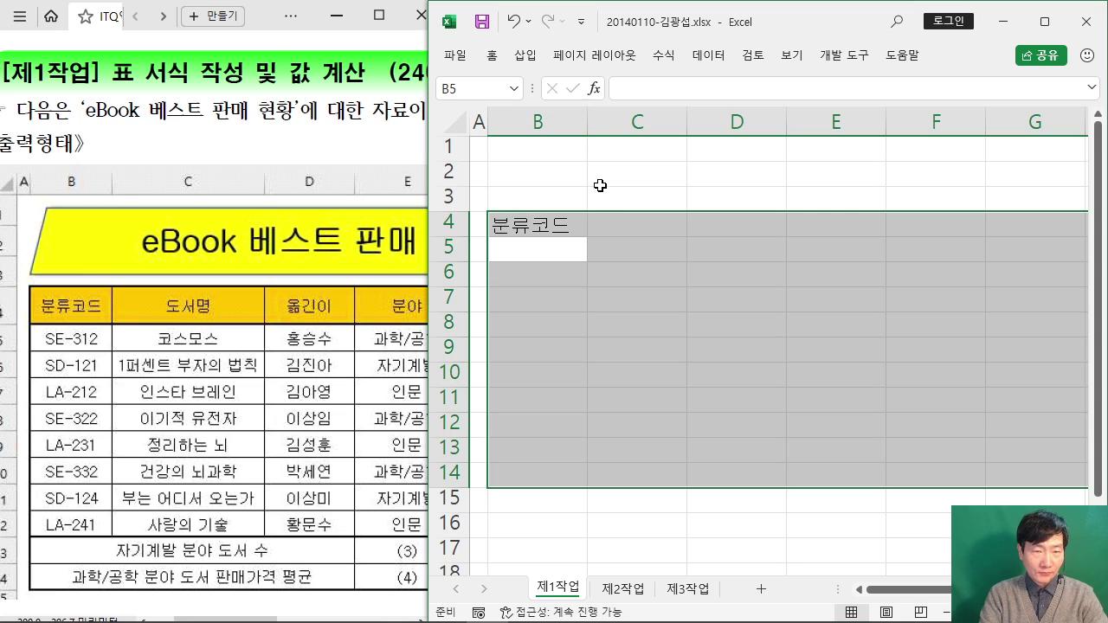
type("SE")
key("BackSpace")
key("BackSpace")
type("WS")
key("BackSpace")
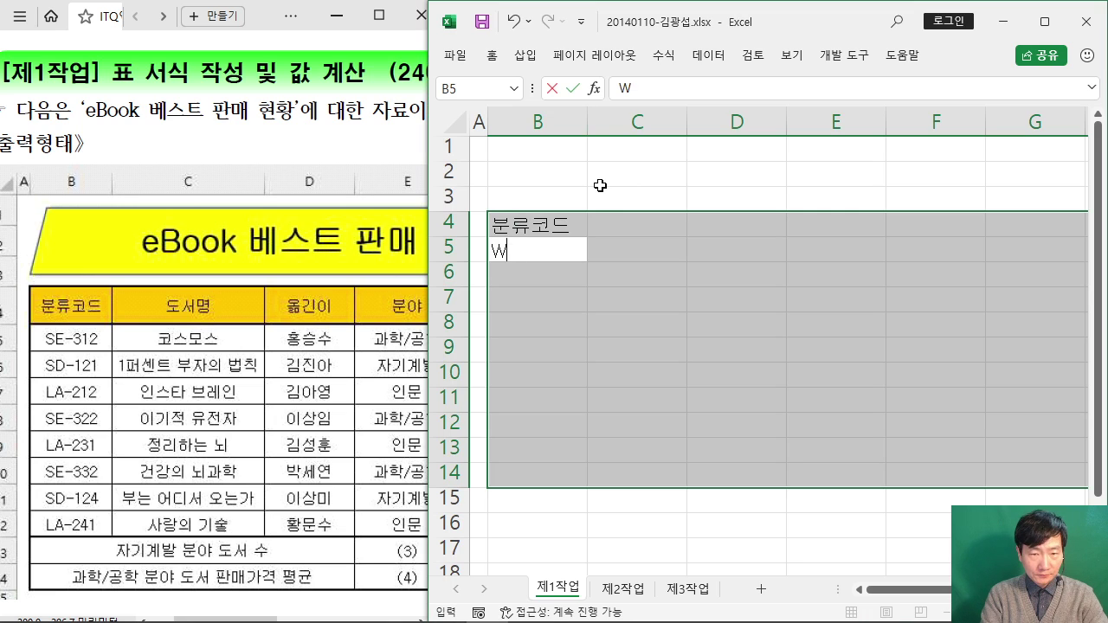
key("BackSpace")
type("SE-312")
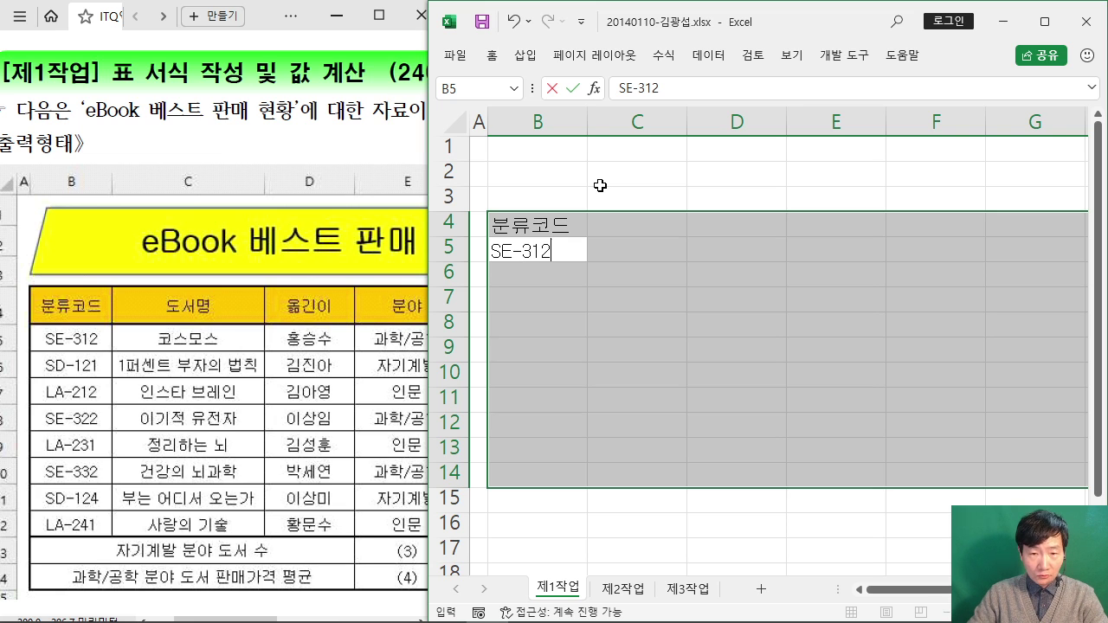
key("Return")
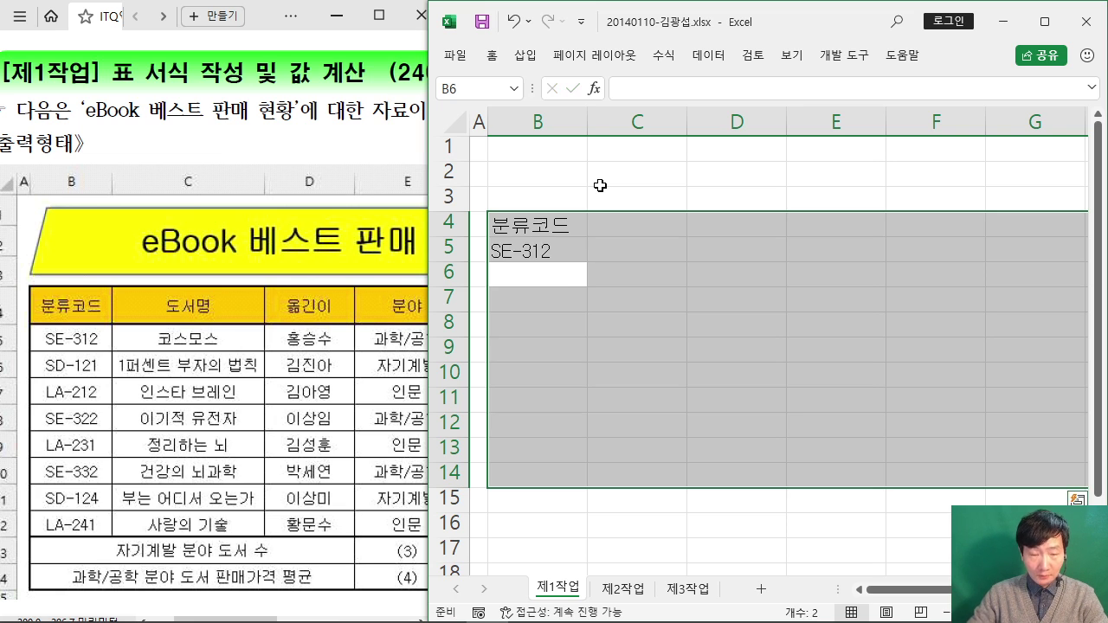
type("SD")
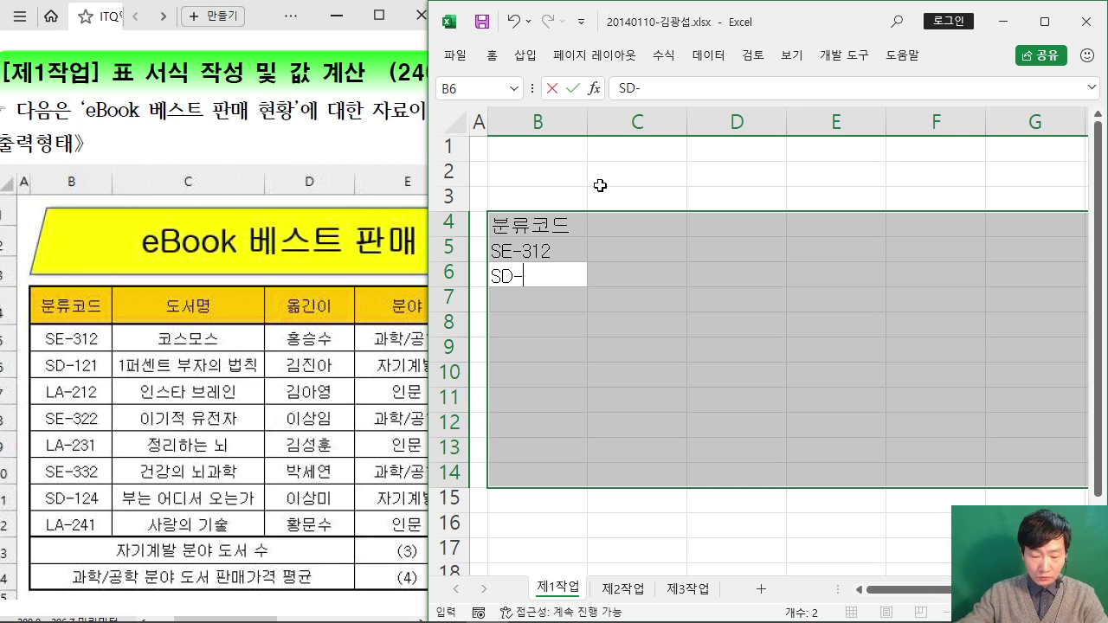
type("-121")
key("Return")
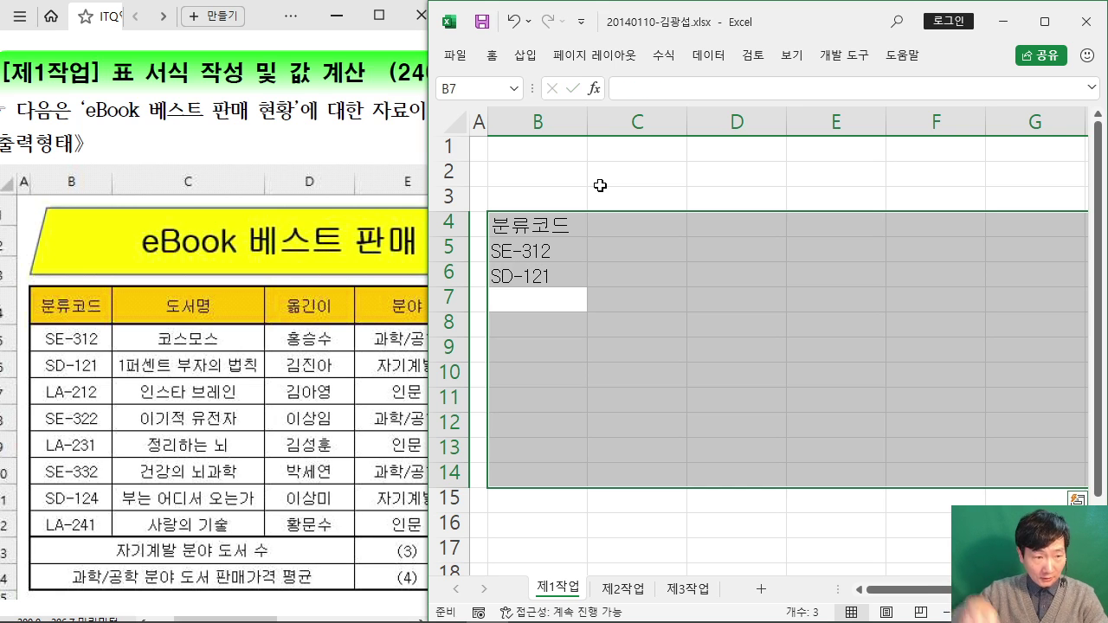
Step: Enter codes LA-212, SE-322, LA-231, SE-332 and SD-124 in B7:B11
type("LA")
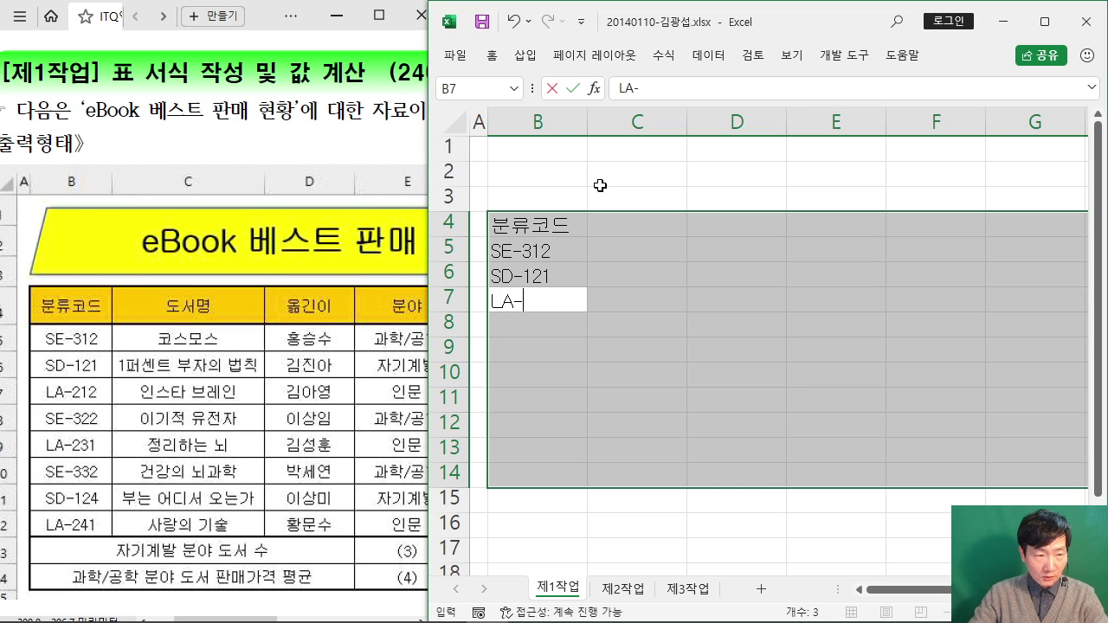
type("-212")
key("Return")
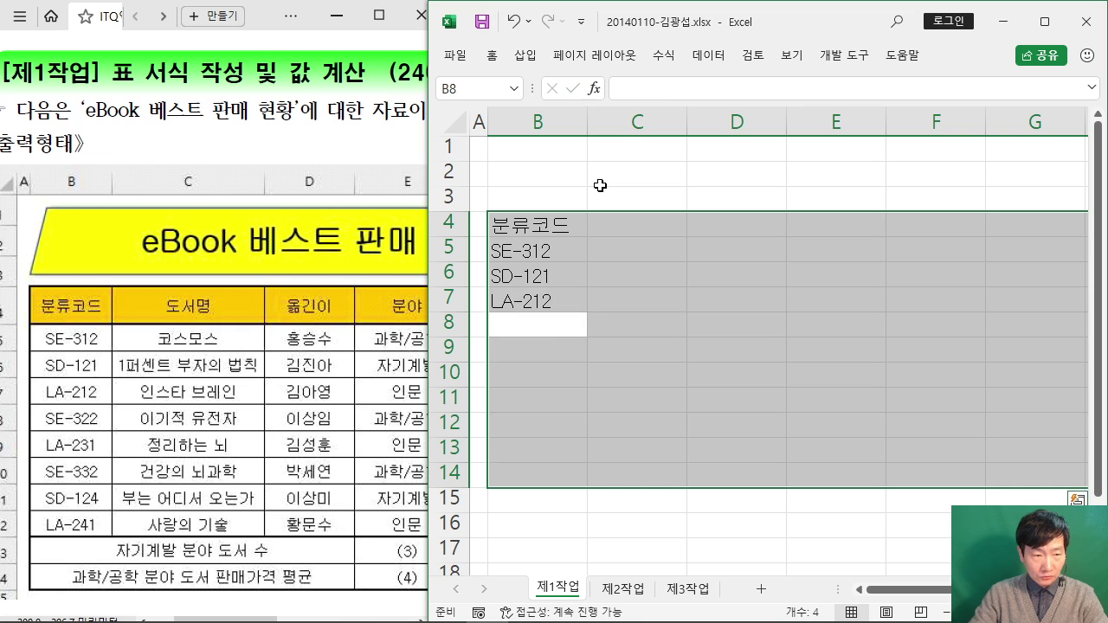
type("SE-322")
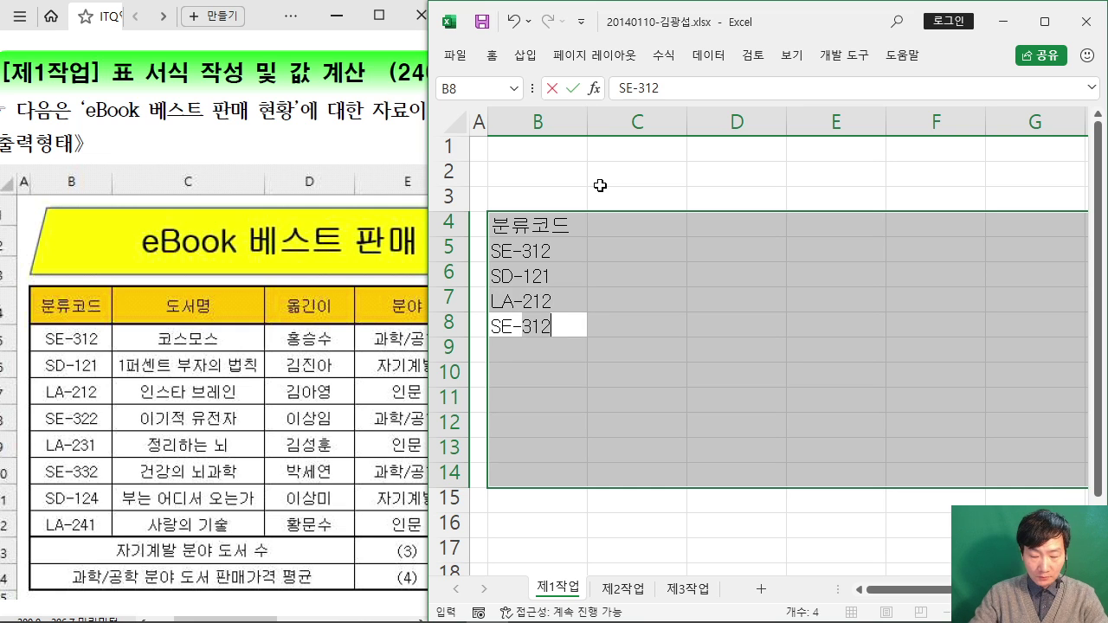
key("Return")
type("LA")
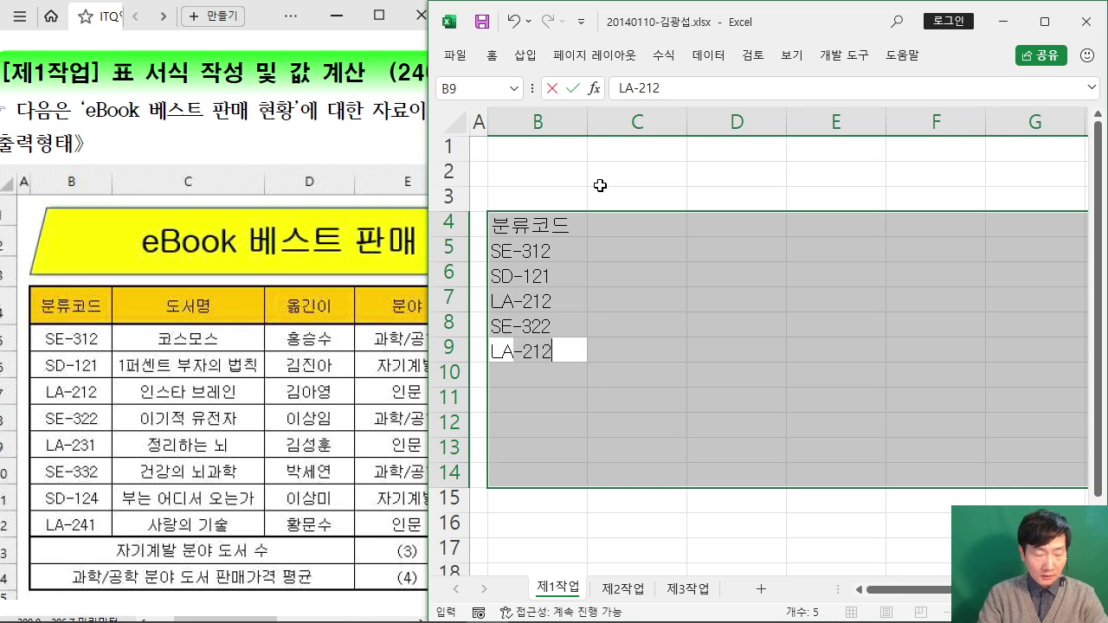
type("-231")
key("Return")
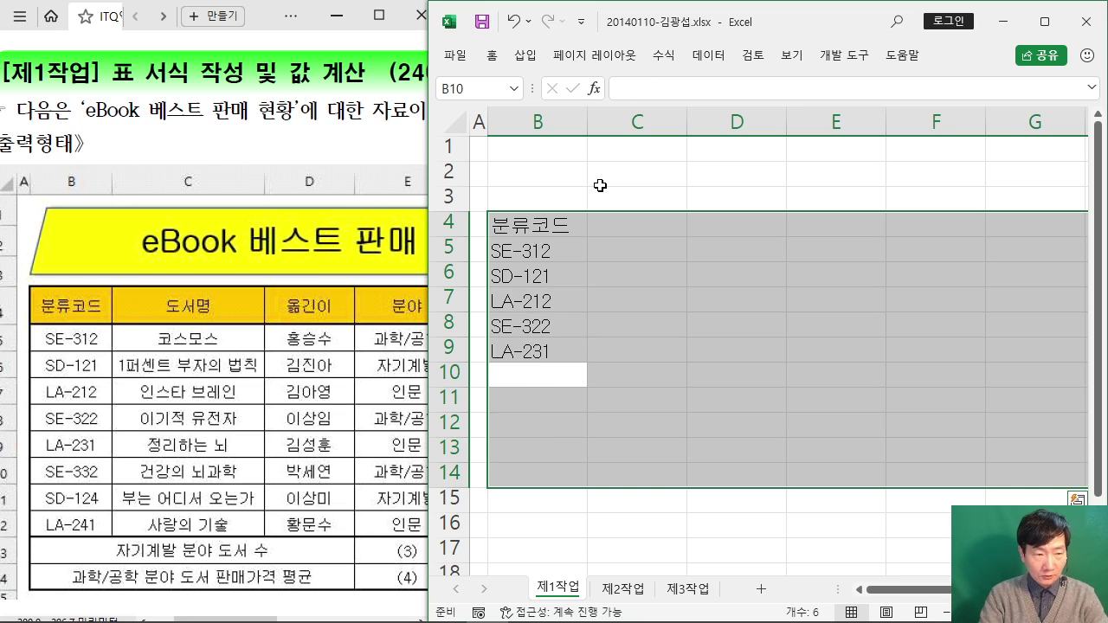
type("SE-")
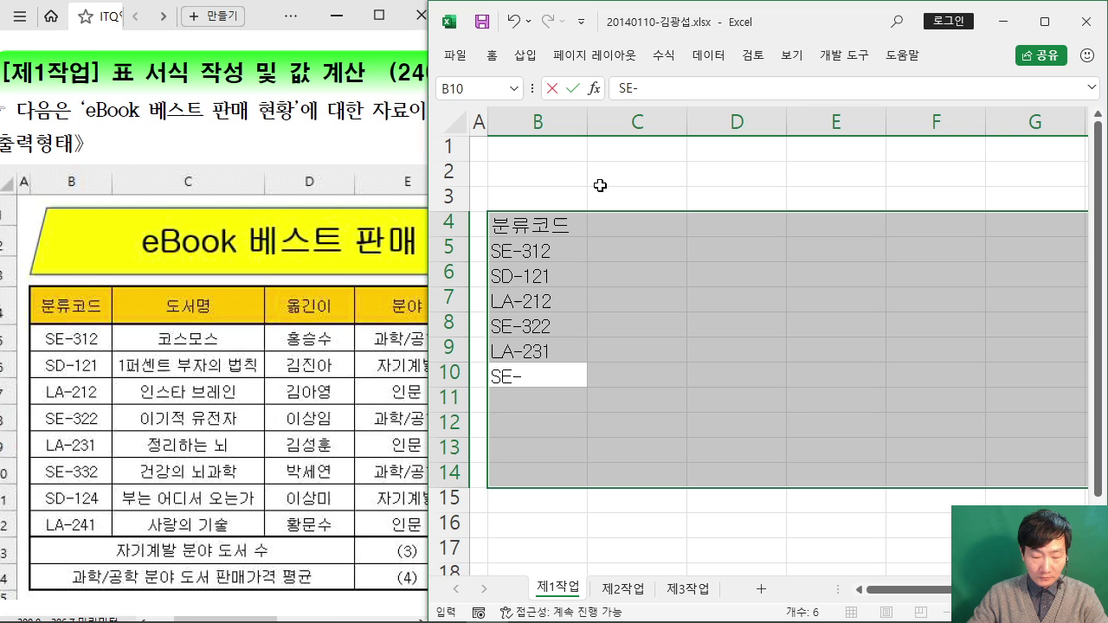
type("332")
key("Return")
type("DS")
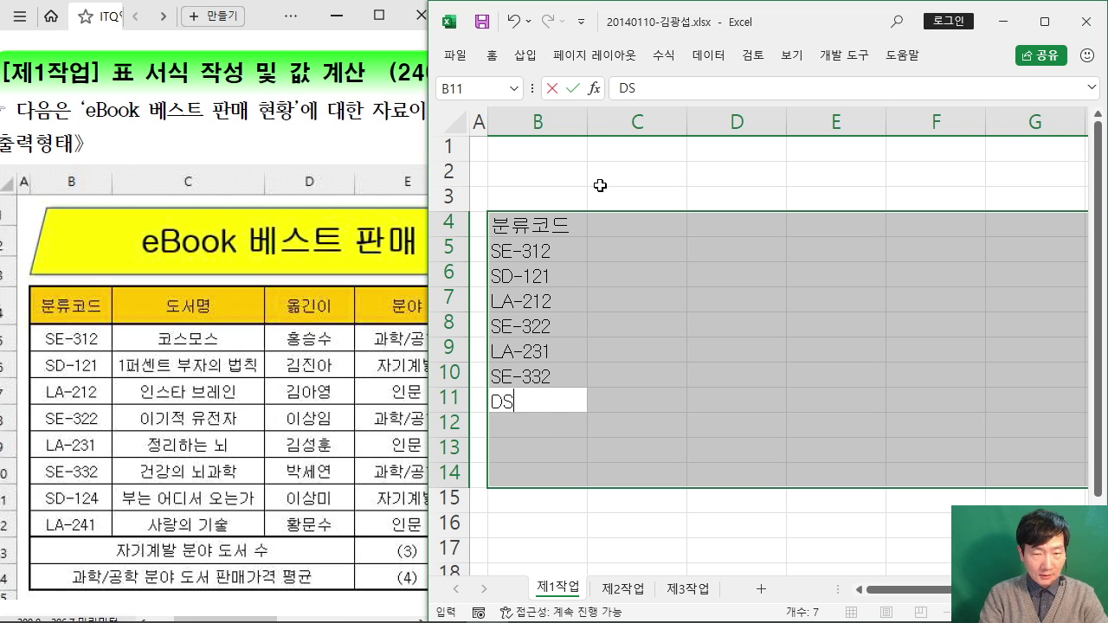
key("BackSpace")
key("BackSpace")
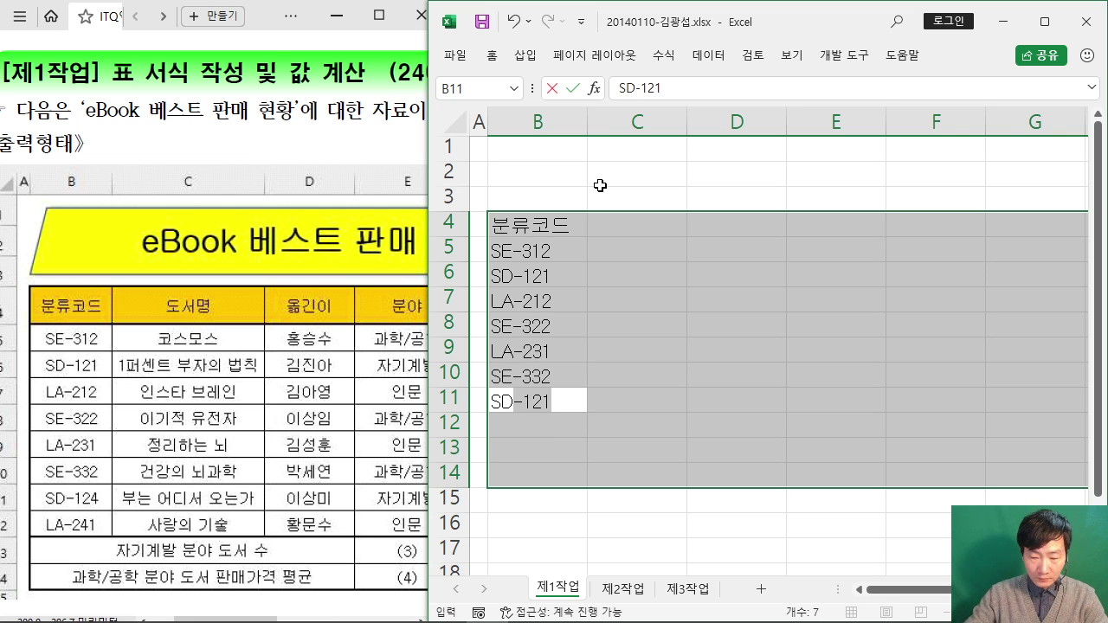
type("-124")
key("Return")
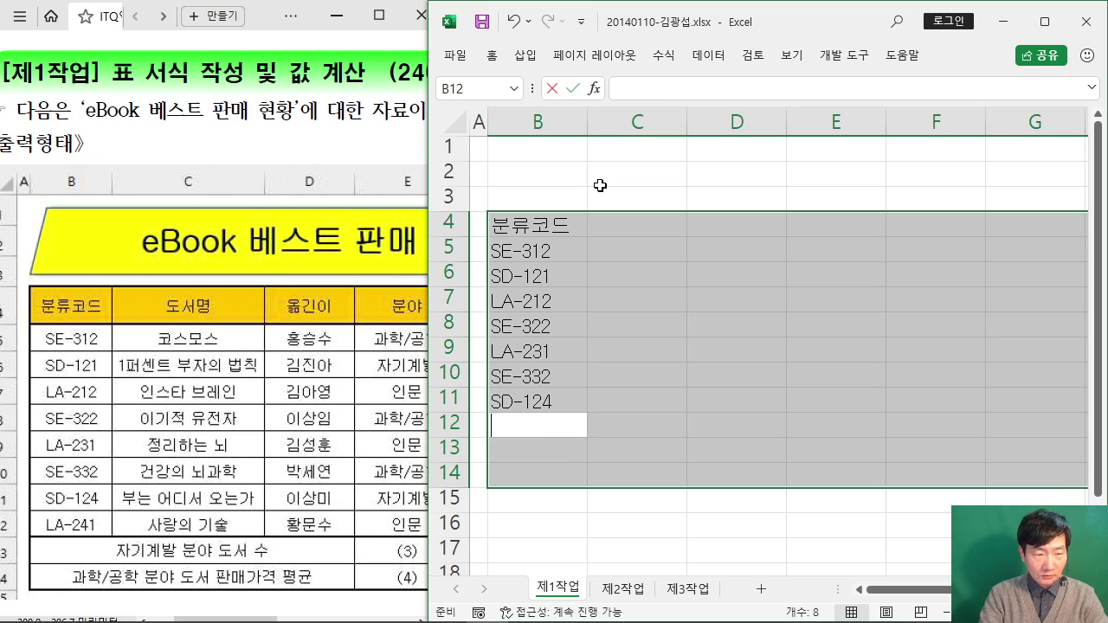
Step: Save the workbook as 41.xlsx
type("LA-21")
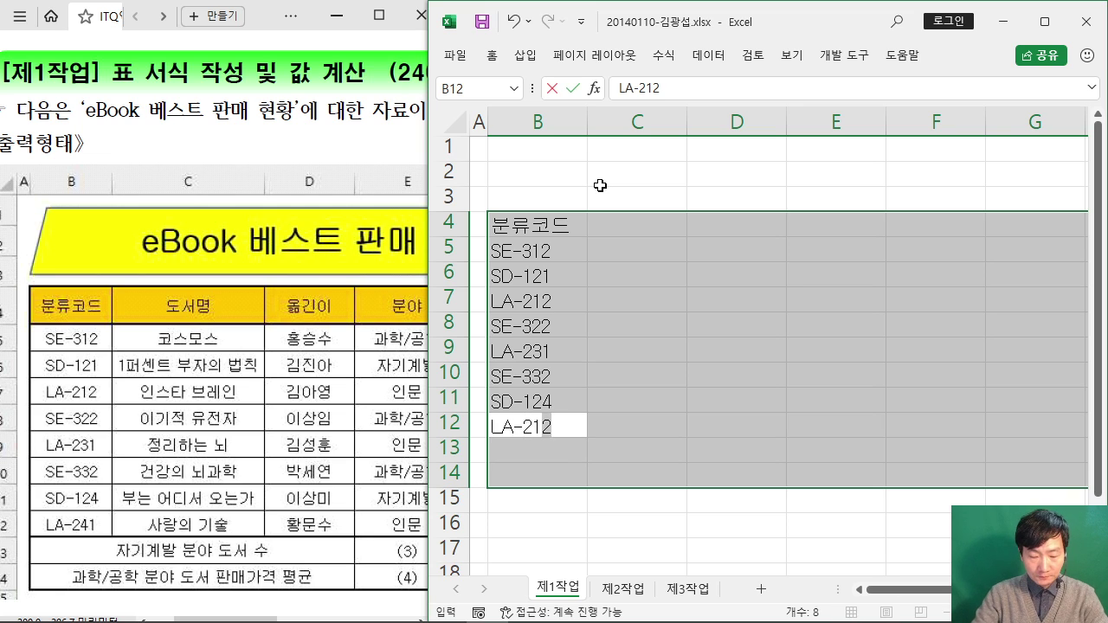
key("F12")
type("41")
key("Return")
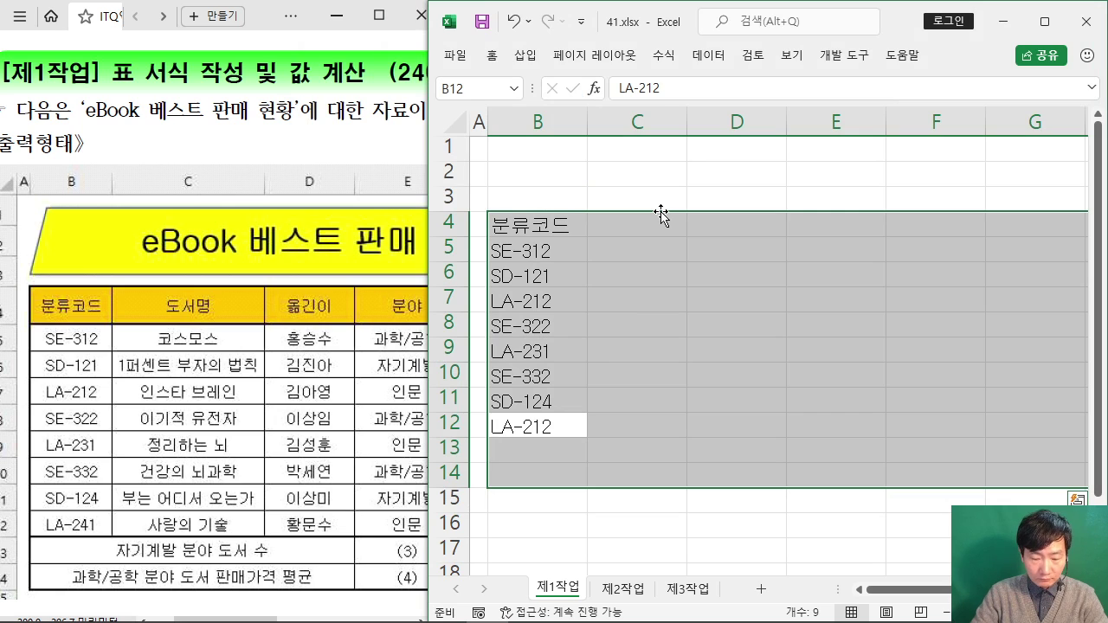
Step: Enter the code LA-241 in B12
key("shift+Return")
key("Return")
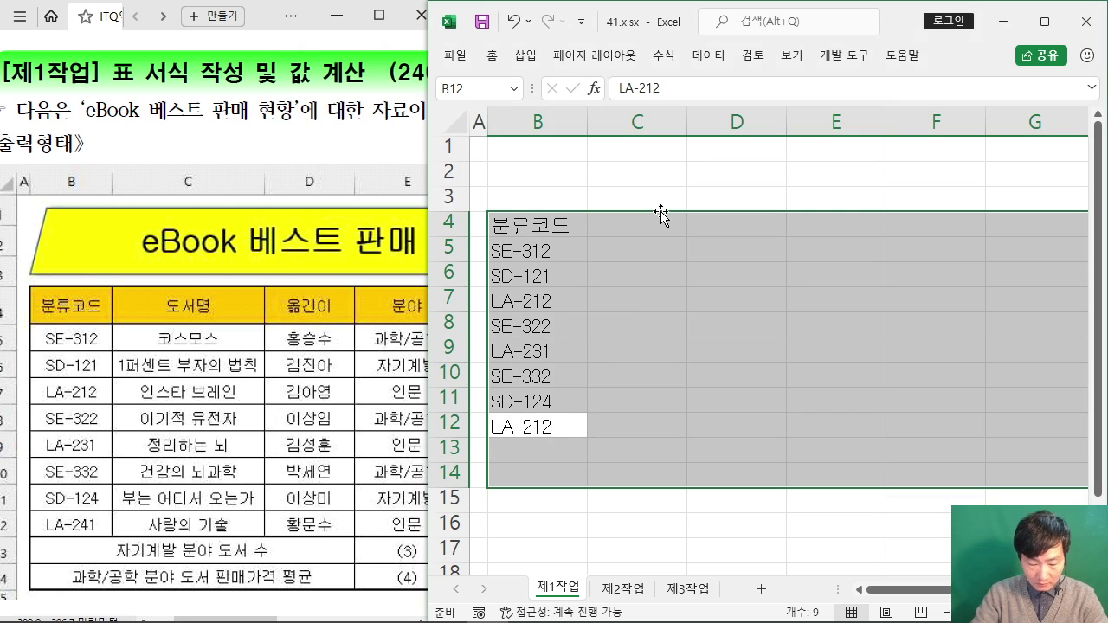
type("LA-")
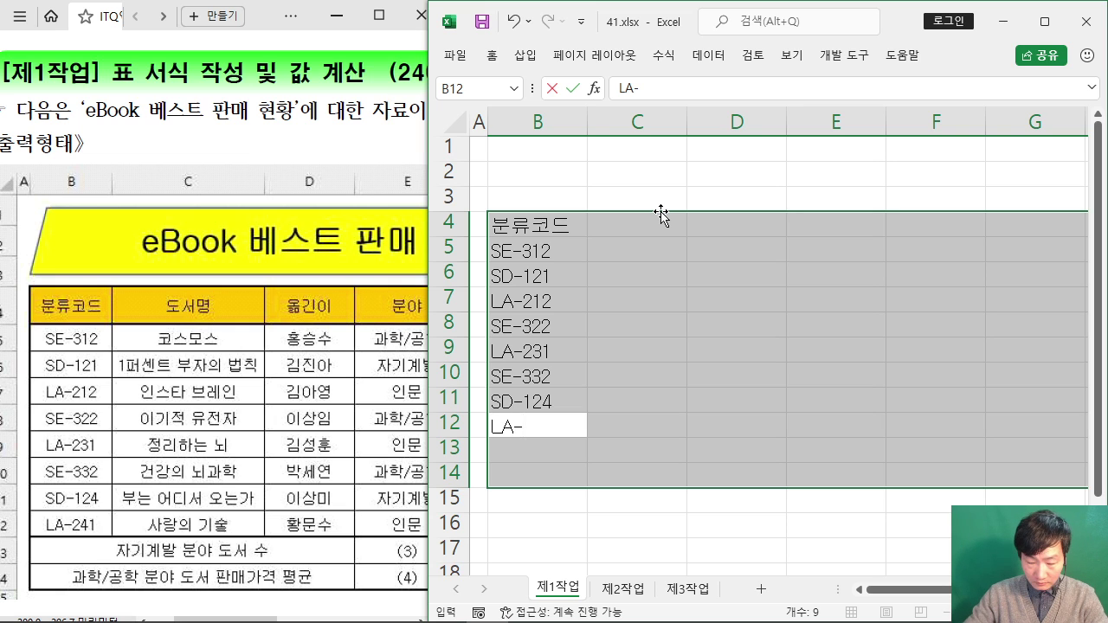
type("241")
key("Return")
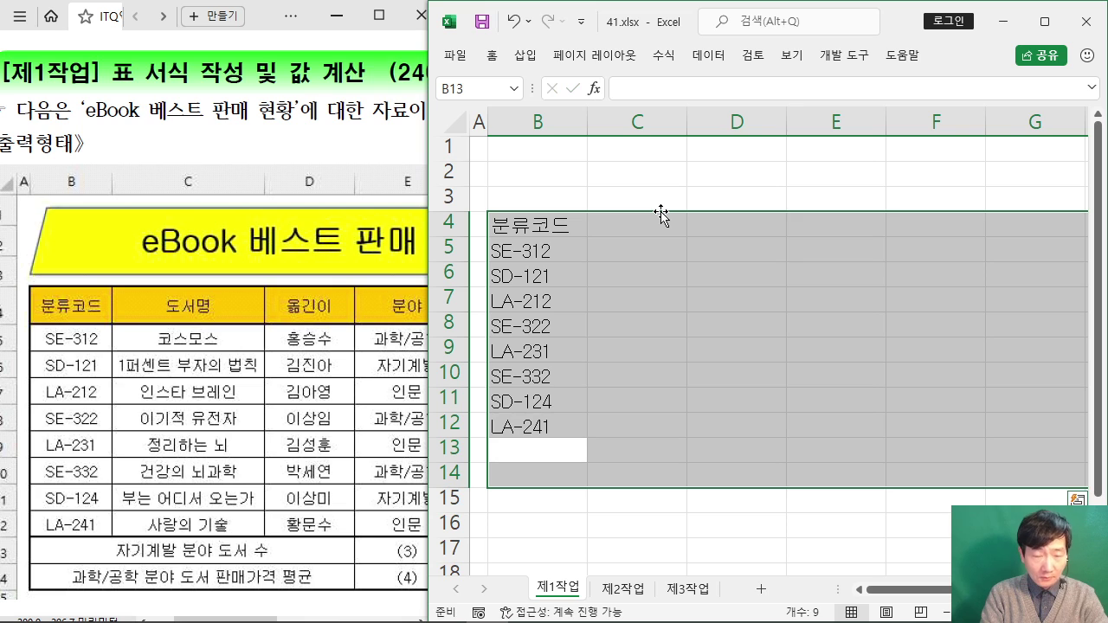
Step: Type the labels 자기계발 분야 도서 수 and 과학/공학 분야 도서 판매가격 평균 in B13:B14
type("WK")
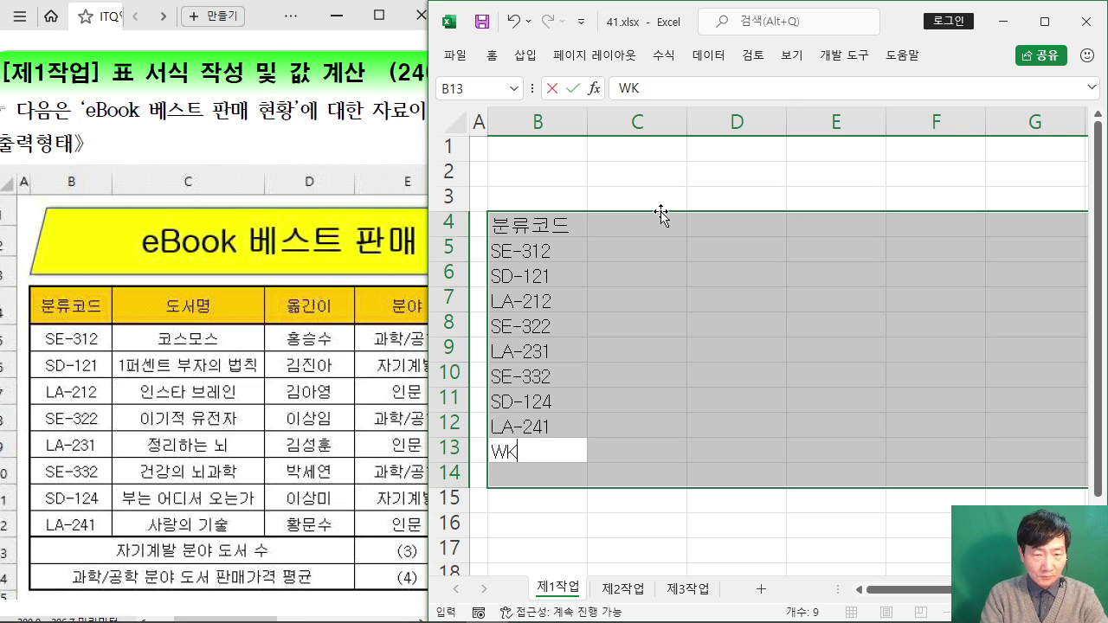
key("BackSpace")
key("Hangul")
type("자기겝")
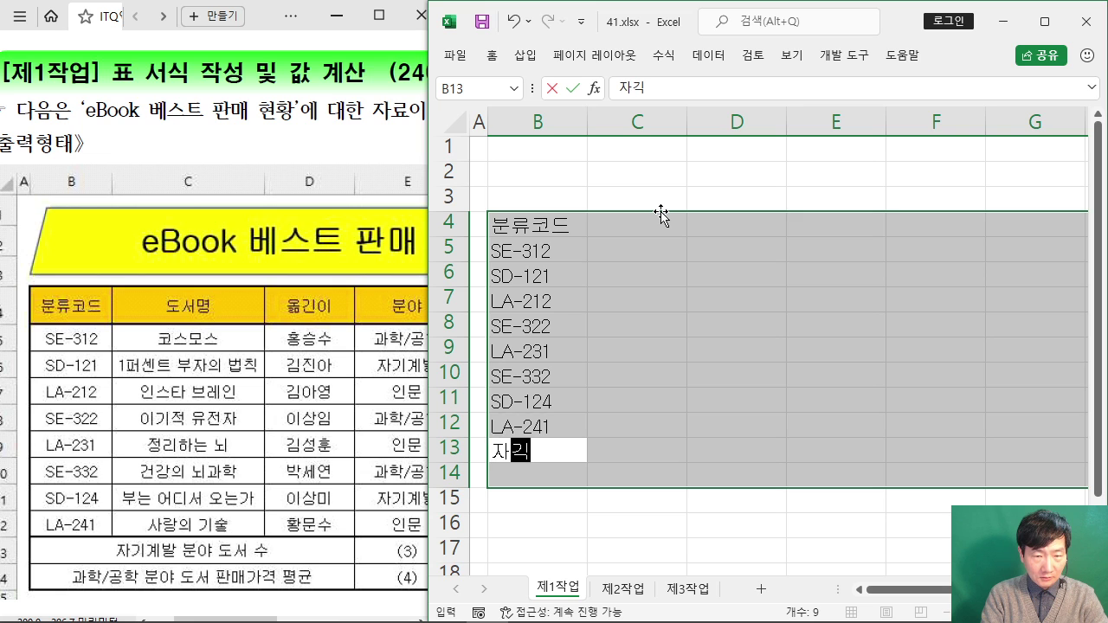
type("발 분야 도서 수")
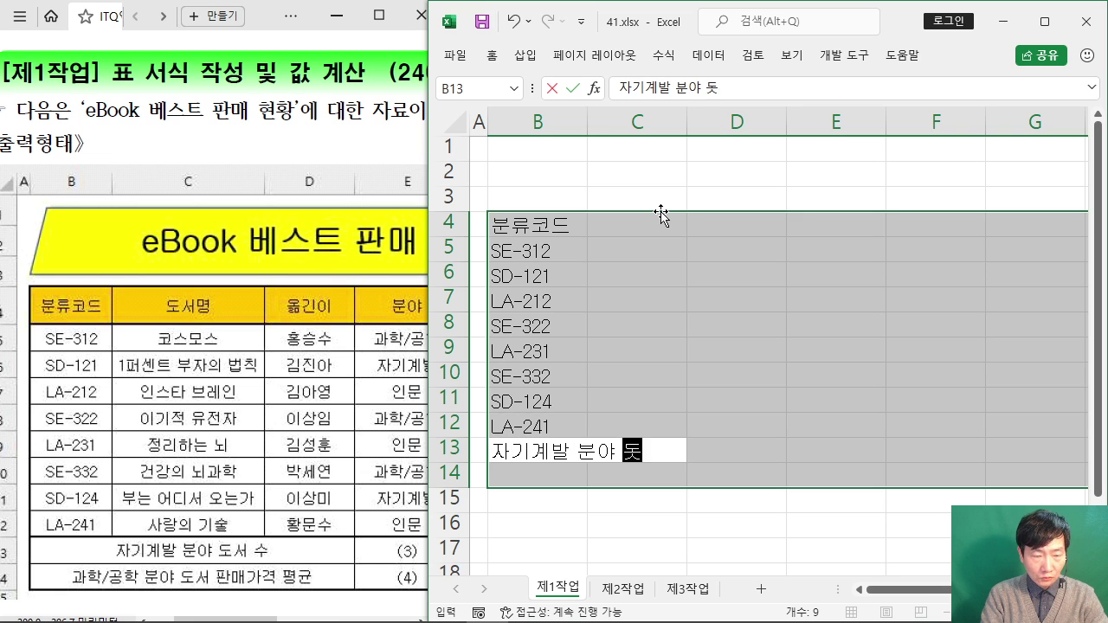
key("Return")
type("과학")
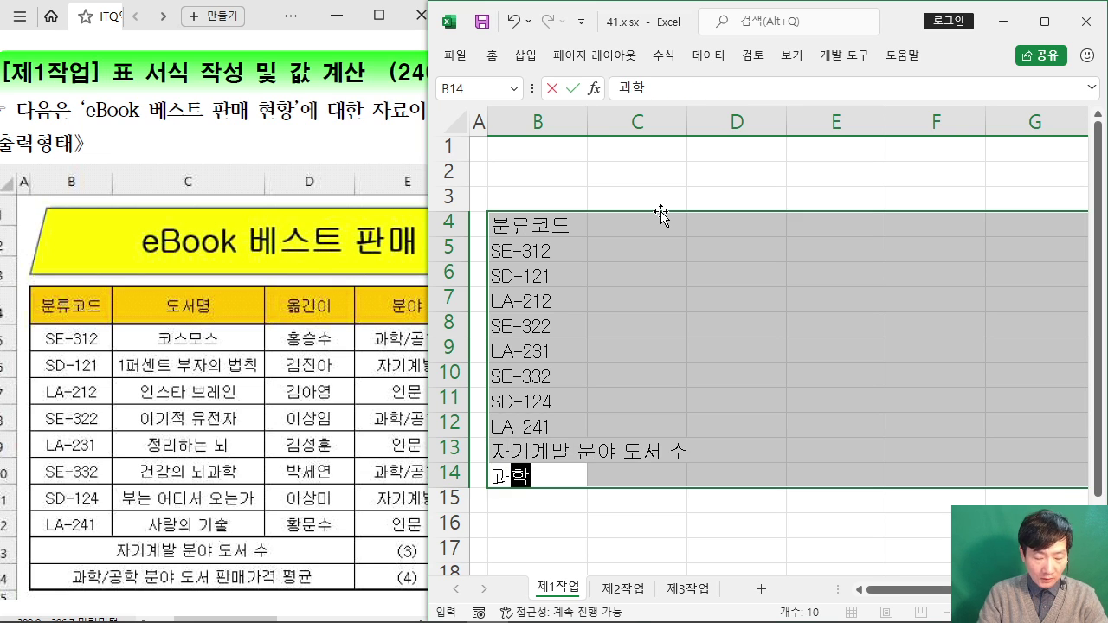
type("/공학 분야 도서")
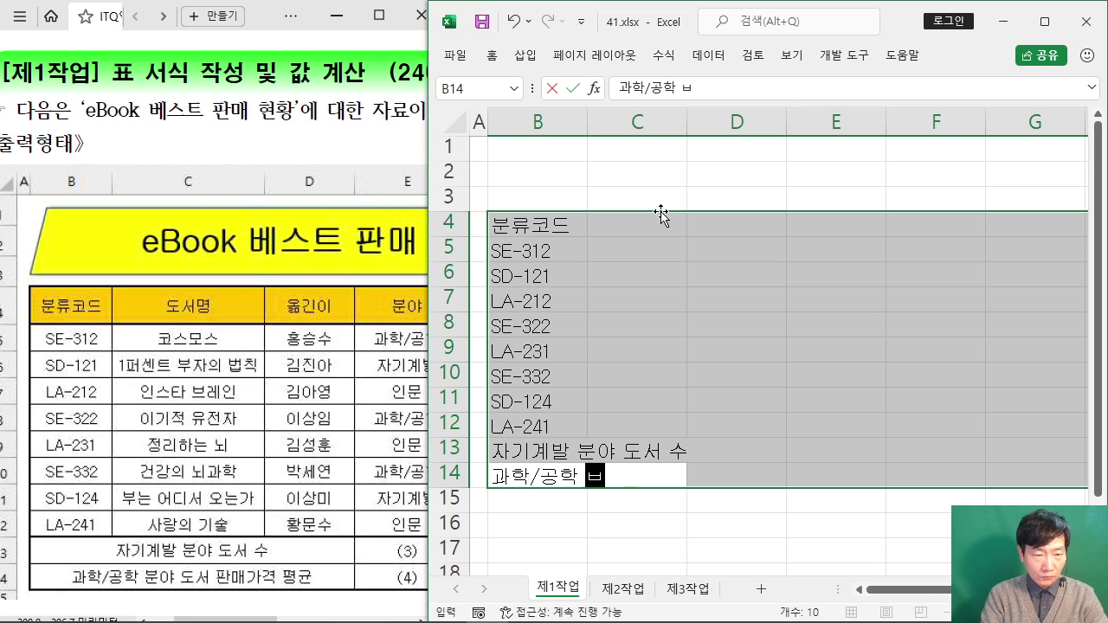
type(" 판매")
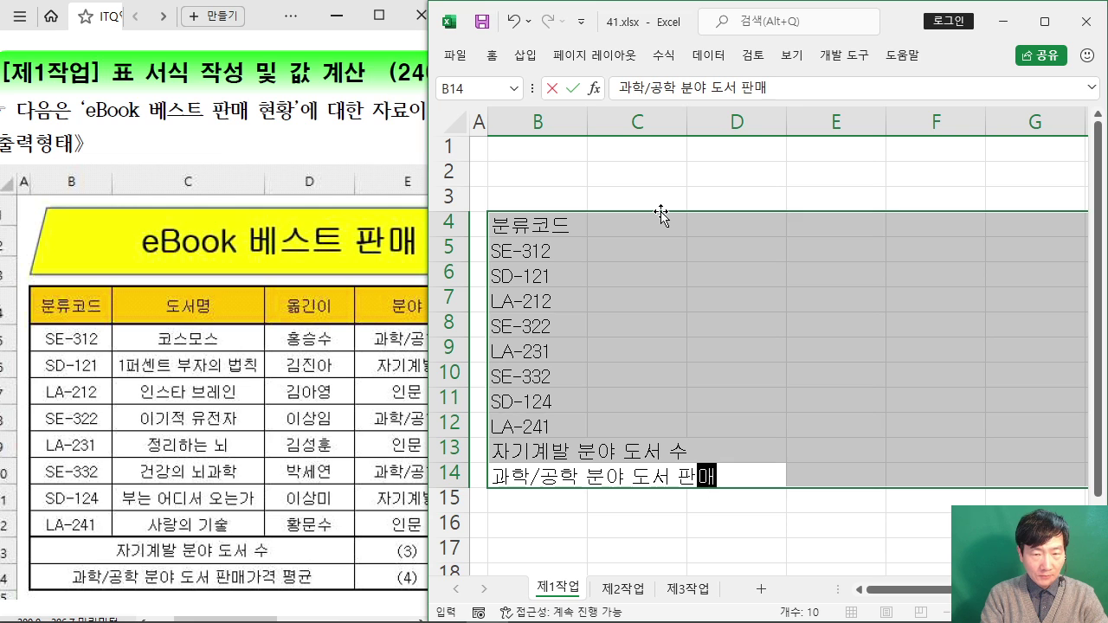
type("가격 ㅍ평균")
key("Return")
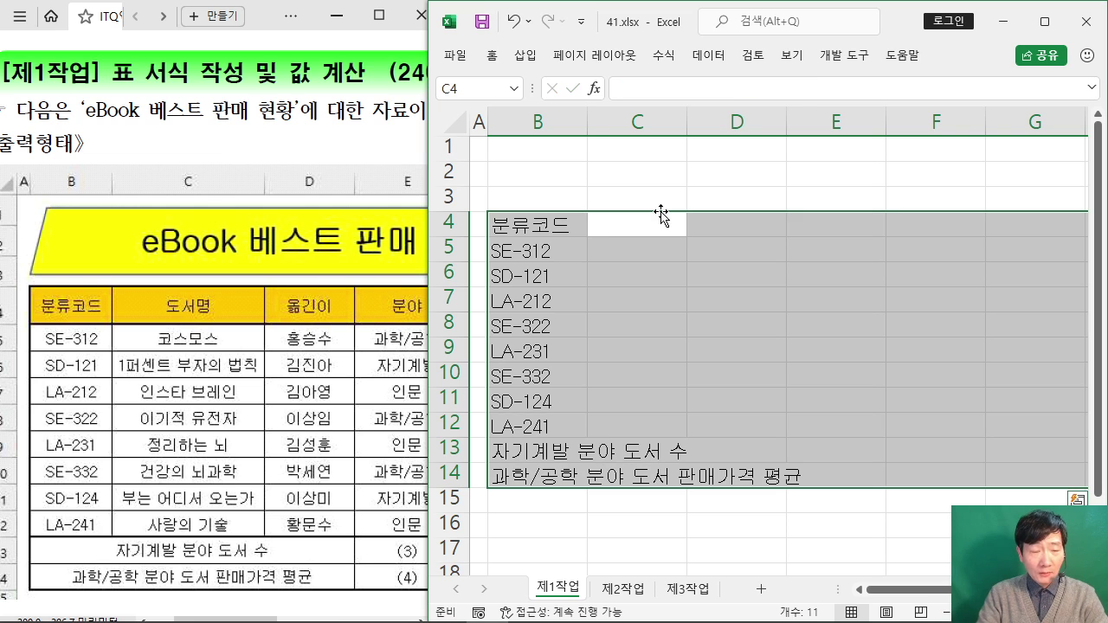
Step: Enter the 도서명 heading and titles 코스모스, 1퍼센트 부자의 법칙, 인스타 브레인 in C5:C7
type("도서명")
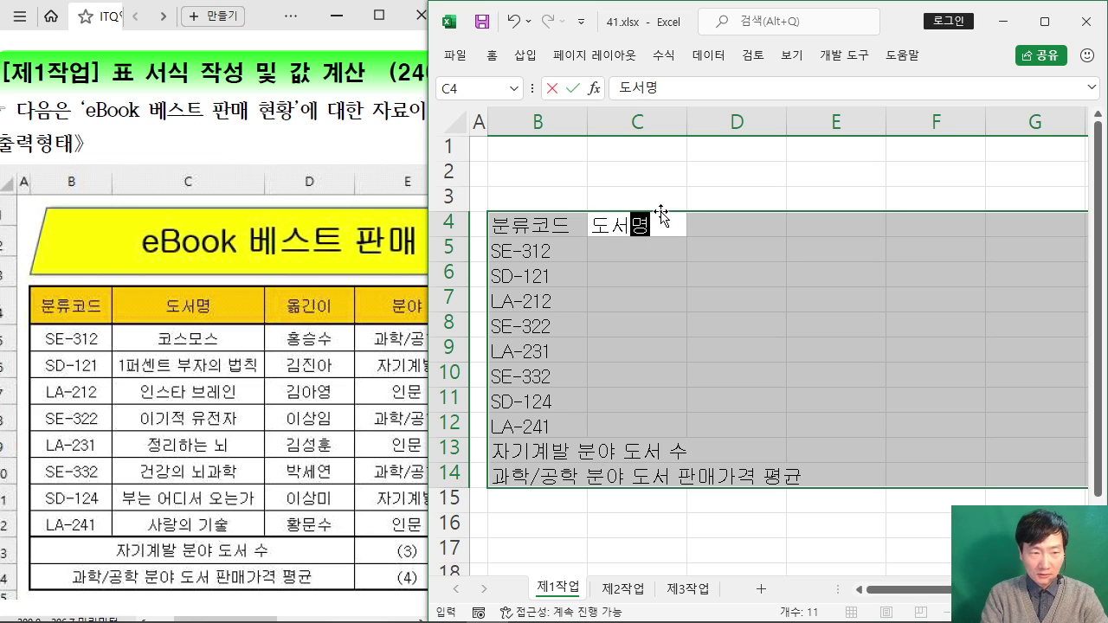
key("Return")
type("코스모스")
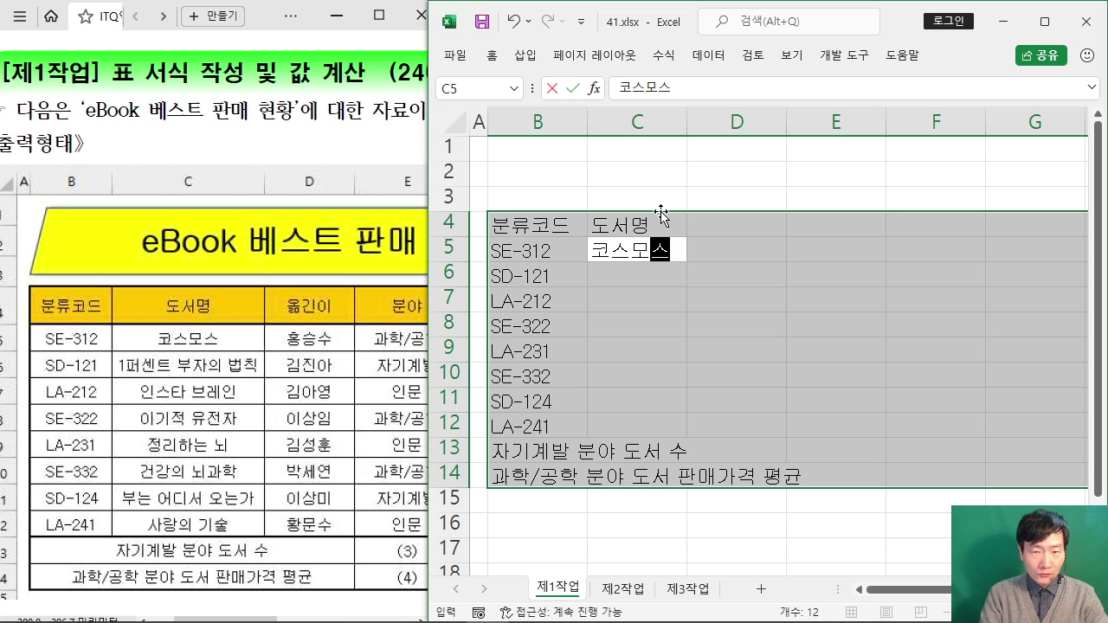
key("Return")
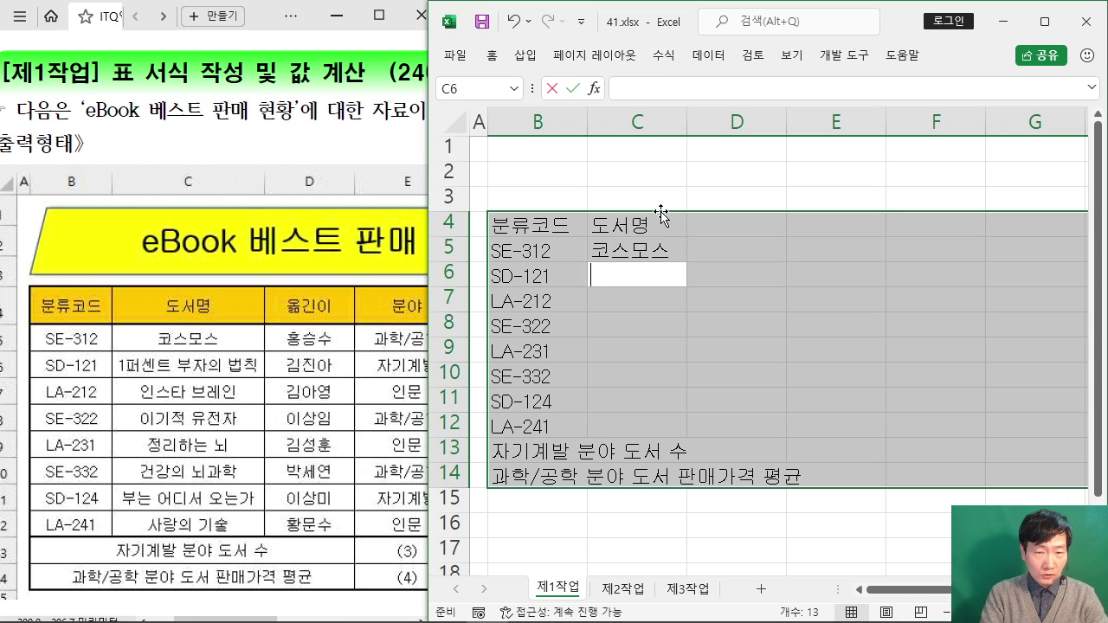
type("1퍼센")
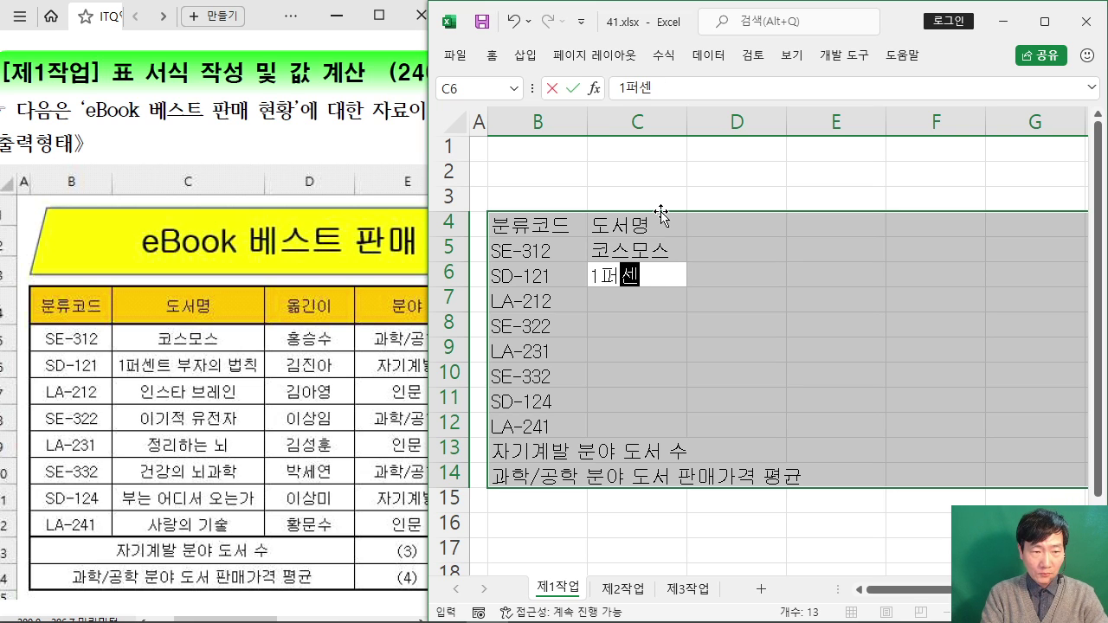
type("트 부자의 ")
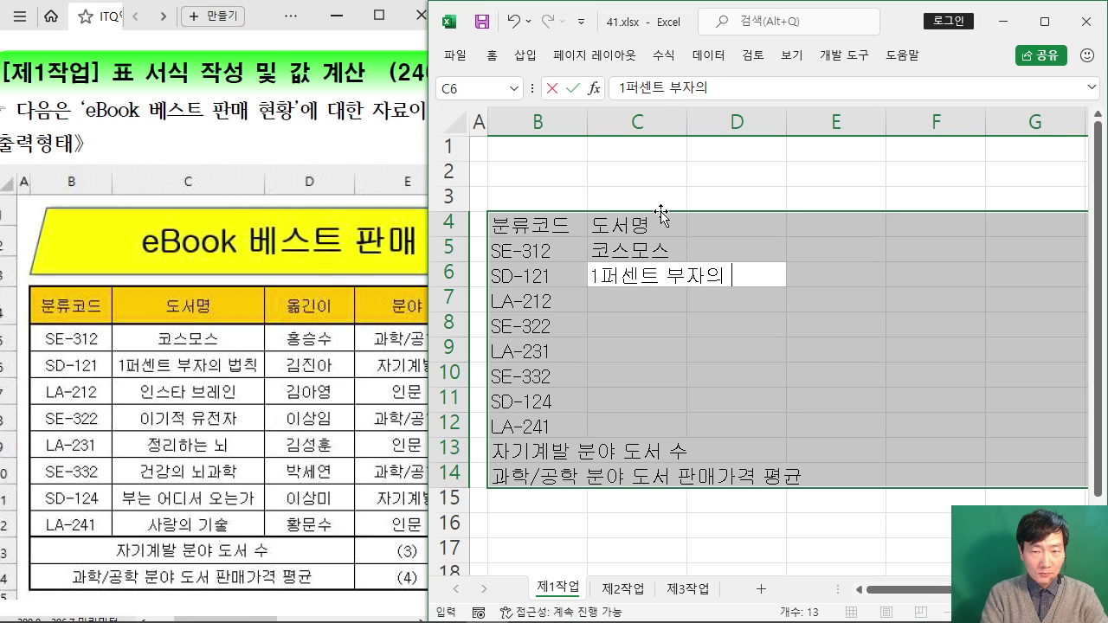
type("법칙")
key("Return")
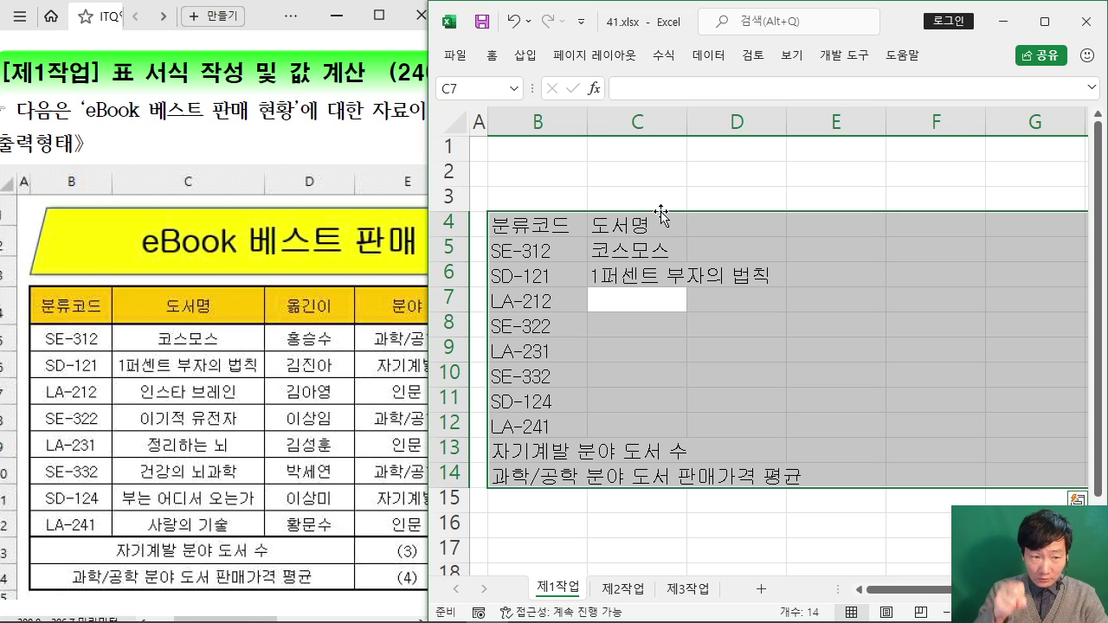
type("인스타")
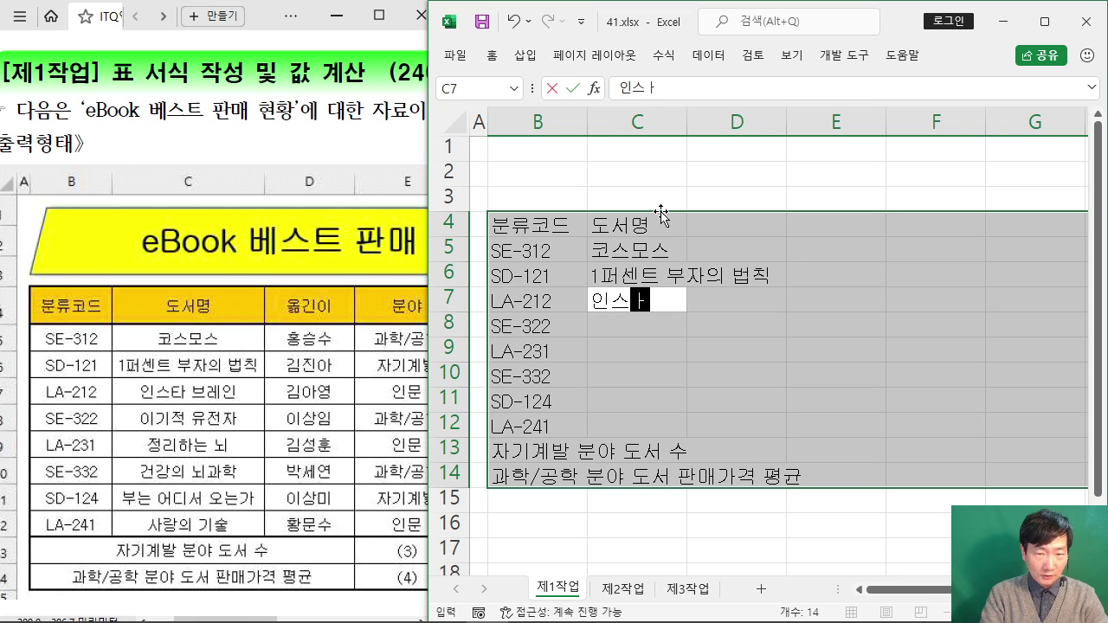
type(" 브레인")
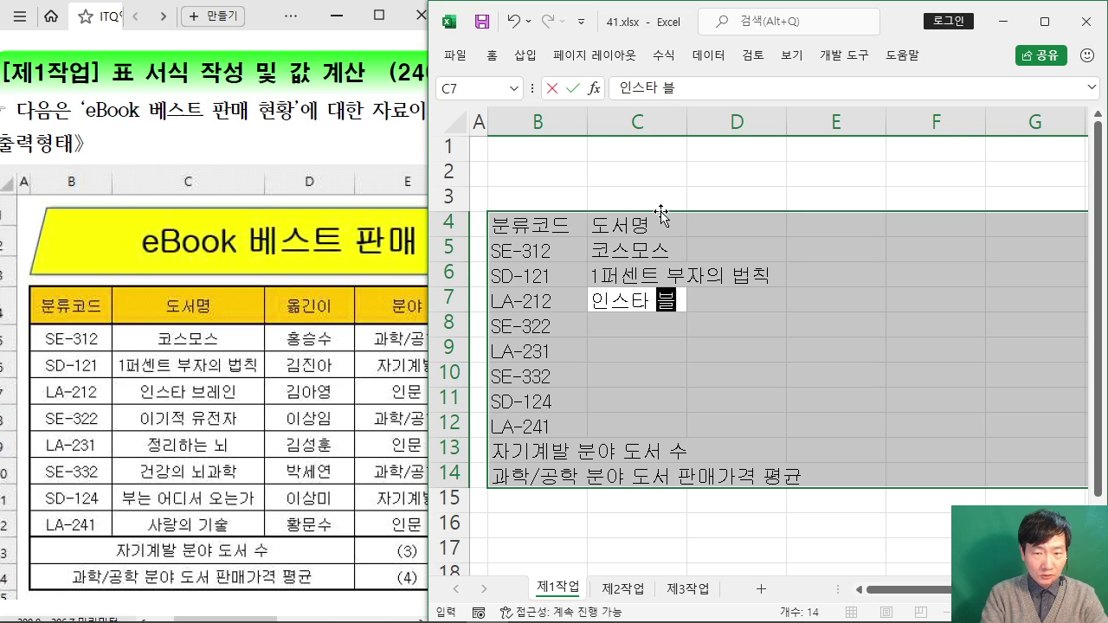
key("Return")
Step: Enter 이기적 유전자, 정리하는 뇌, 건강의 뇌과학, 부는 어디서 오는가, 사랑의 기술 in C8:C12
type("이기적 유저")
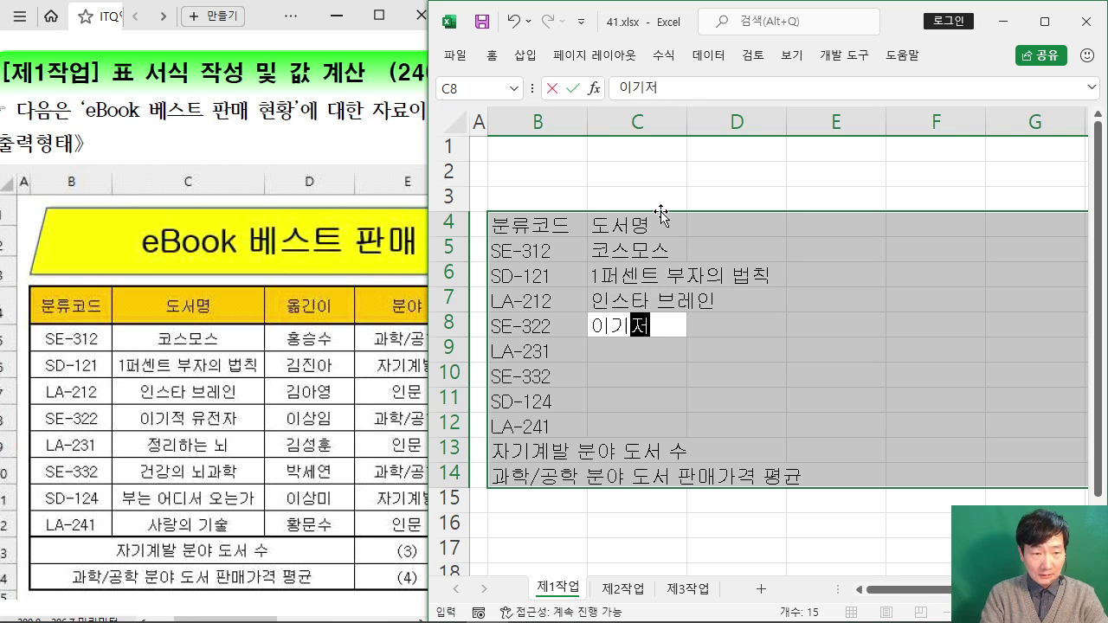
type("전자")
key("Return")
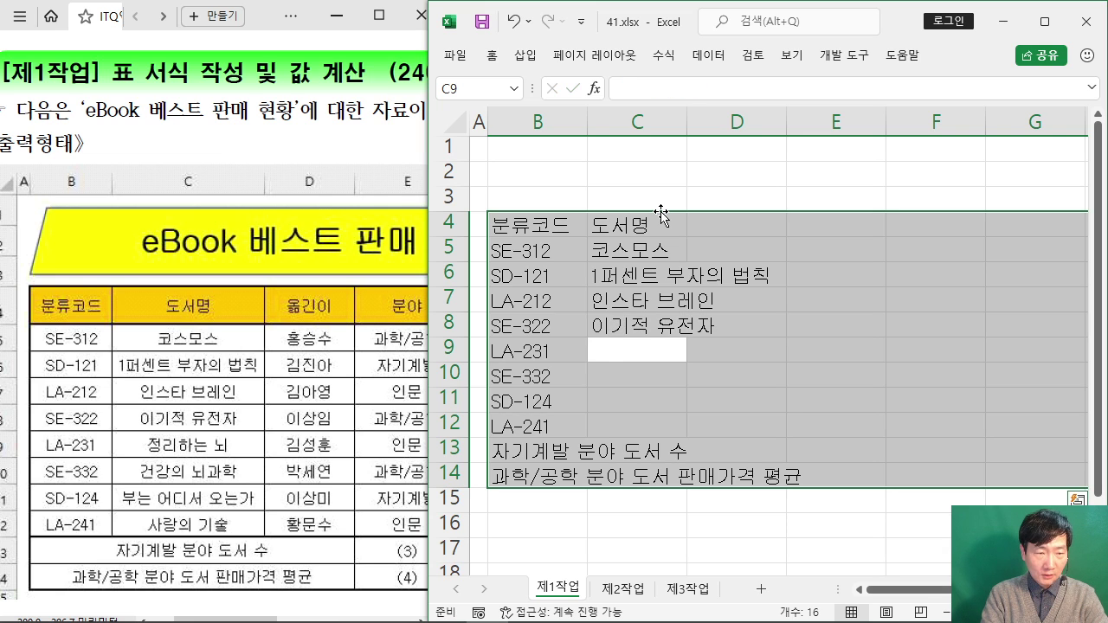
type("정리하는 ")
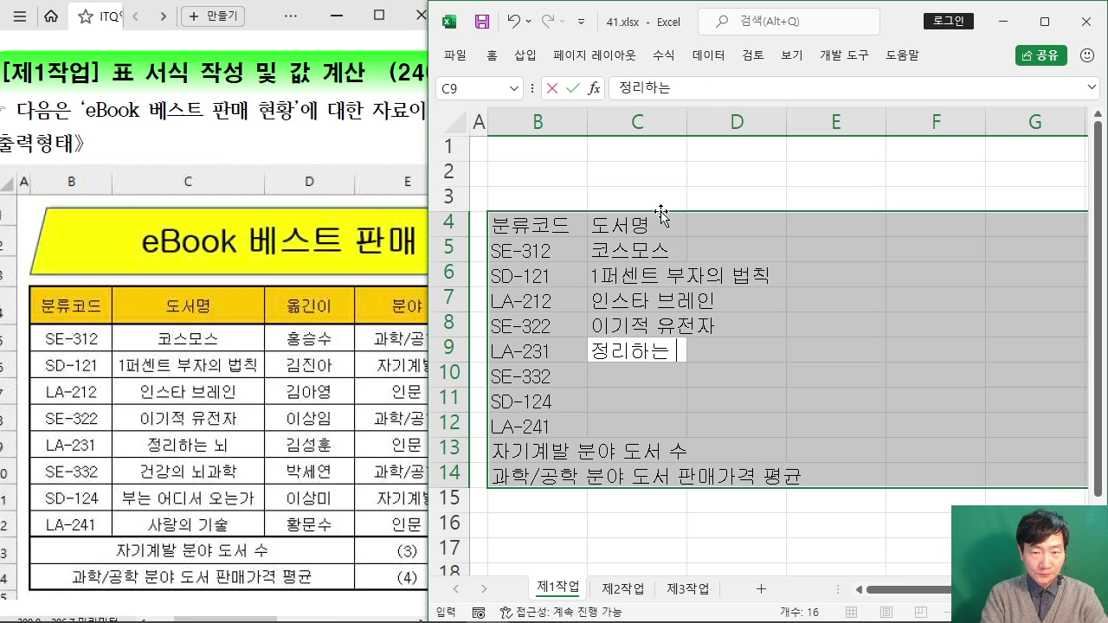
type("뇌")
key("Return")
type("건강의 ")
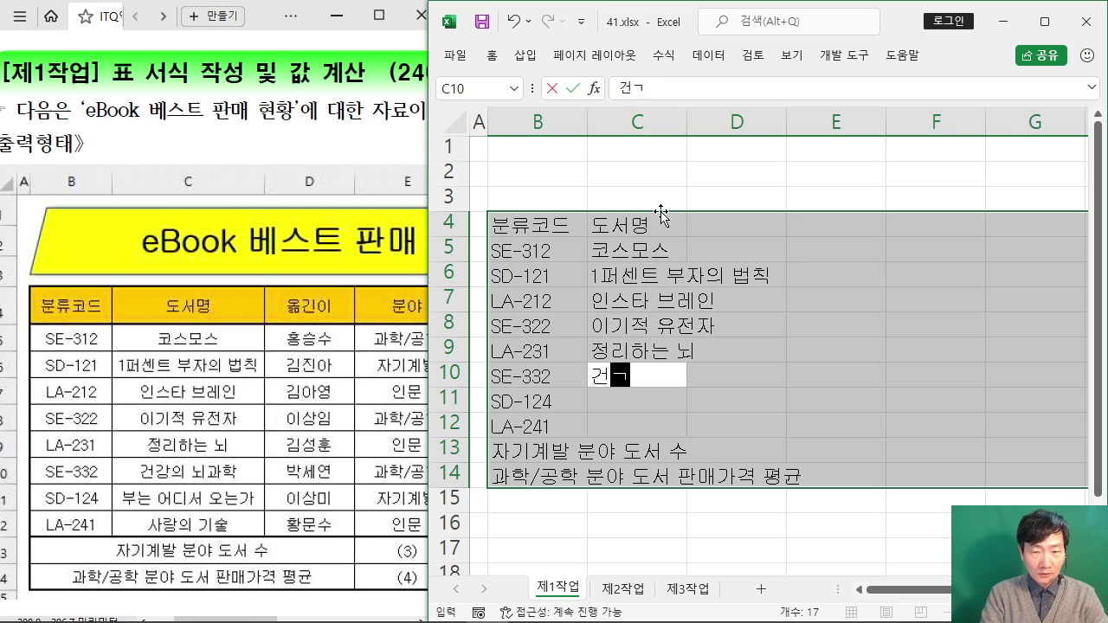
type("뇌과학")
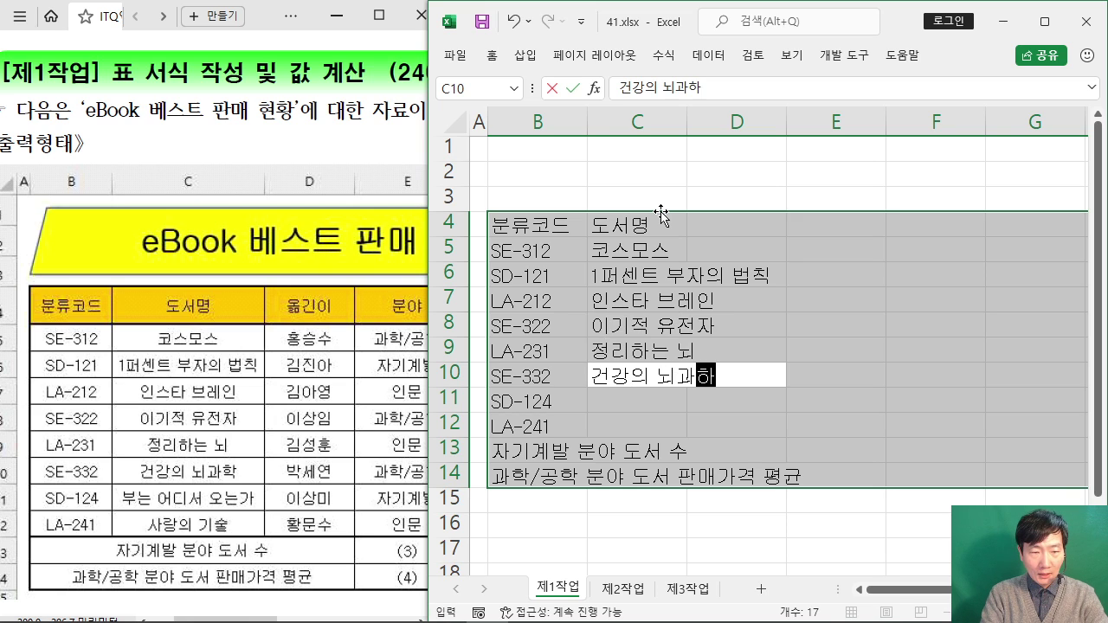
key("Return")
type("부는 어디서 오는가")
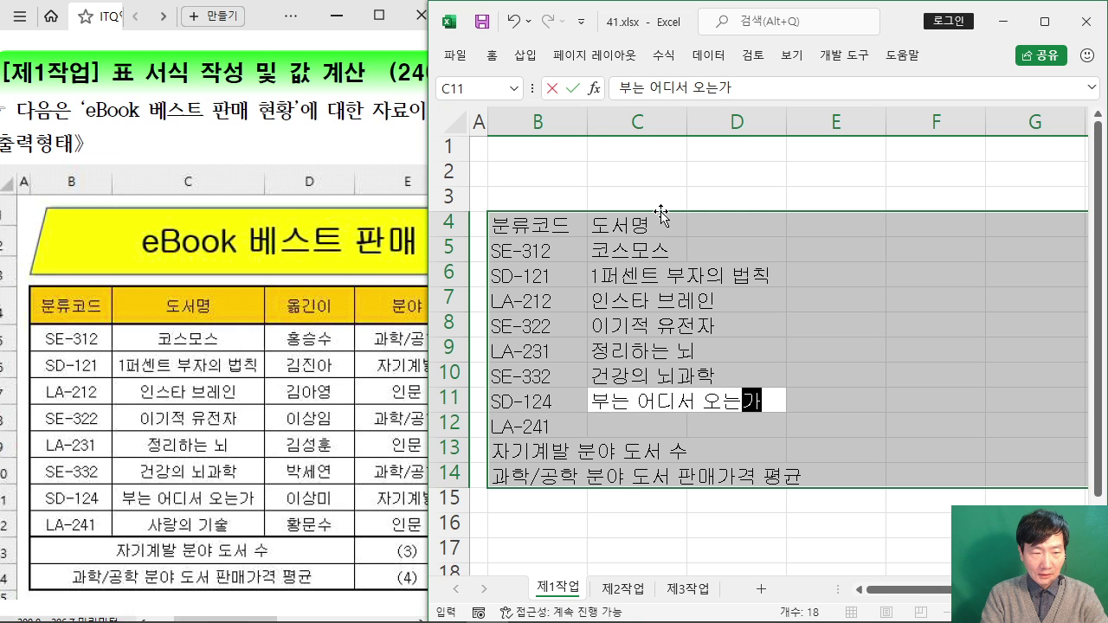
key("Return")
type("사랑의 기술")
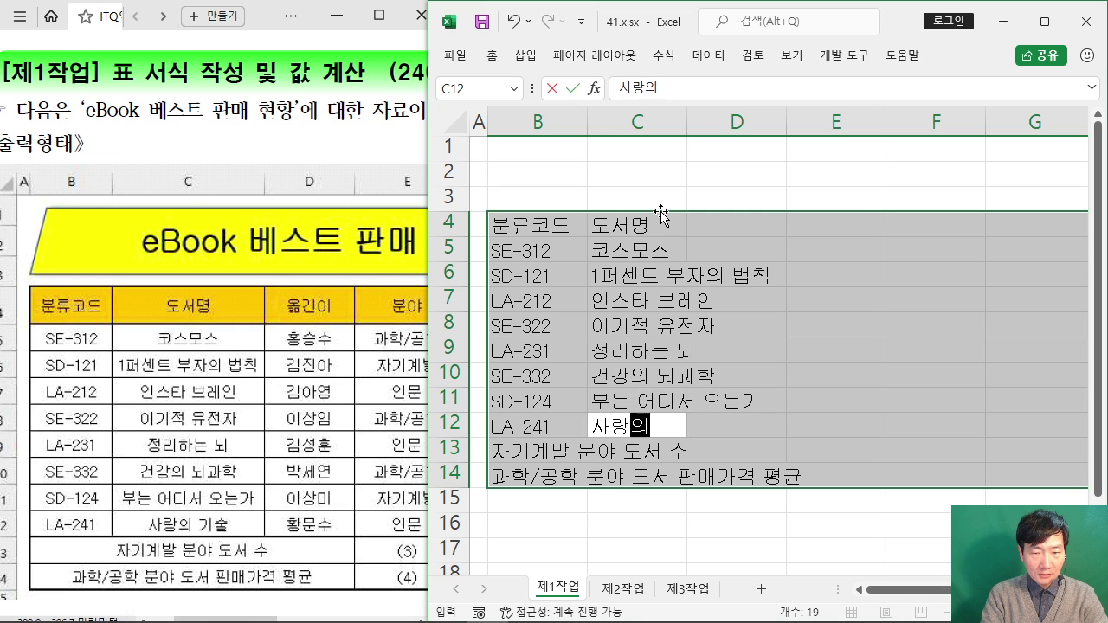
key("Return")
key("Return")
key("Return")
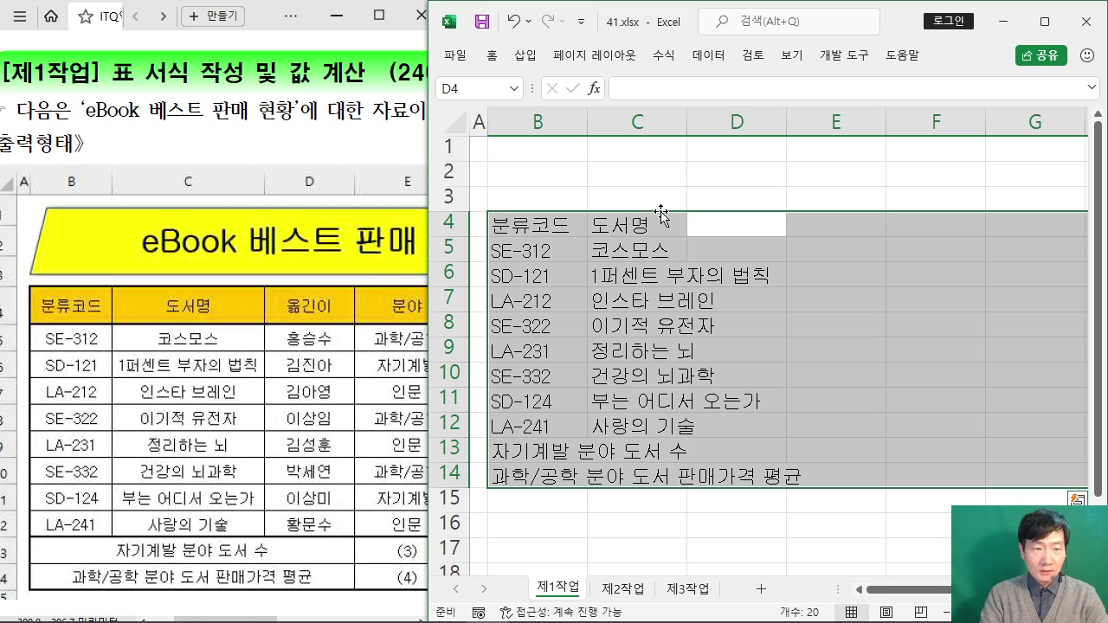
Step: Enter the 옮긴이 heading and the first translator's name, then autofit column C
type("옮긴ㅇ")
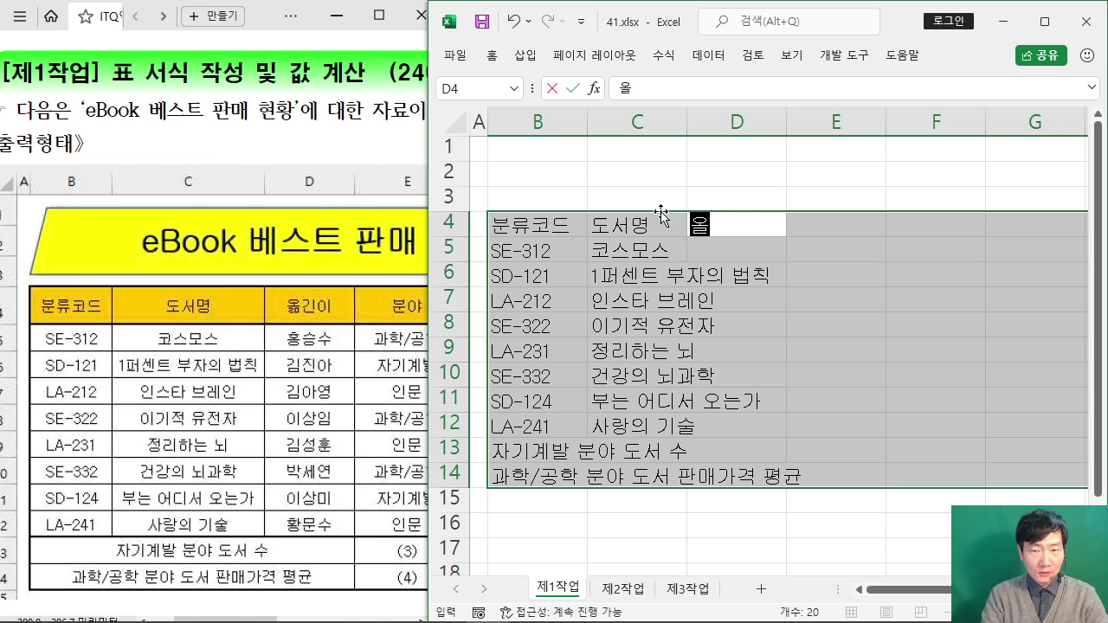
type("ㅣ")
key("Return")
type("홍")
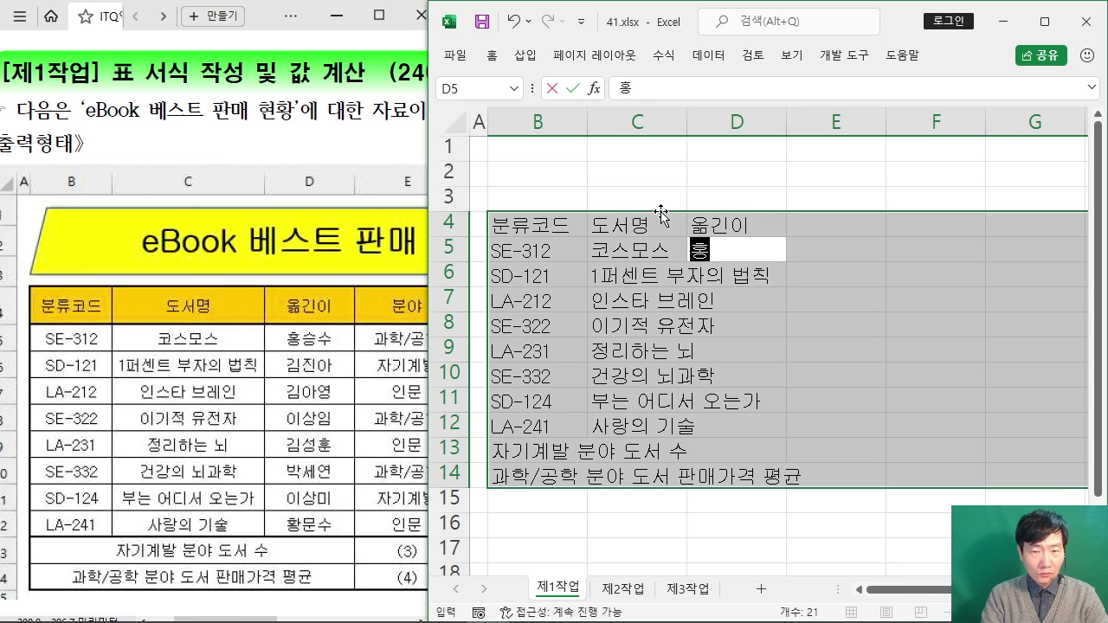
type("스ㅇ수")
key("Return")
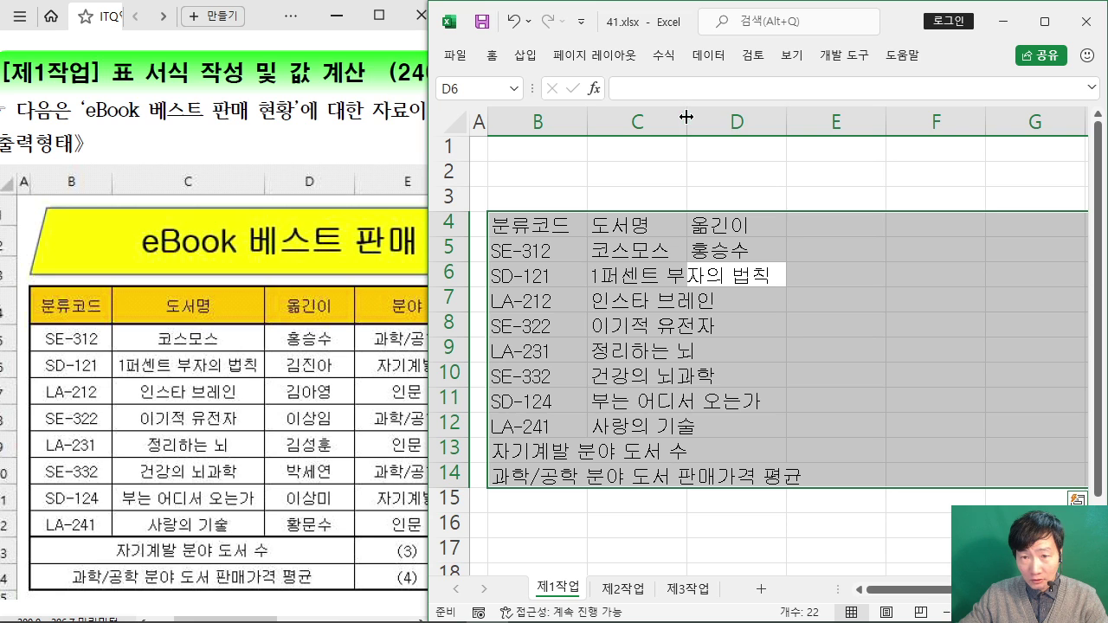
double_click(687, 115)
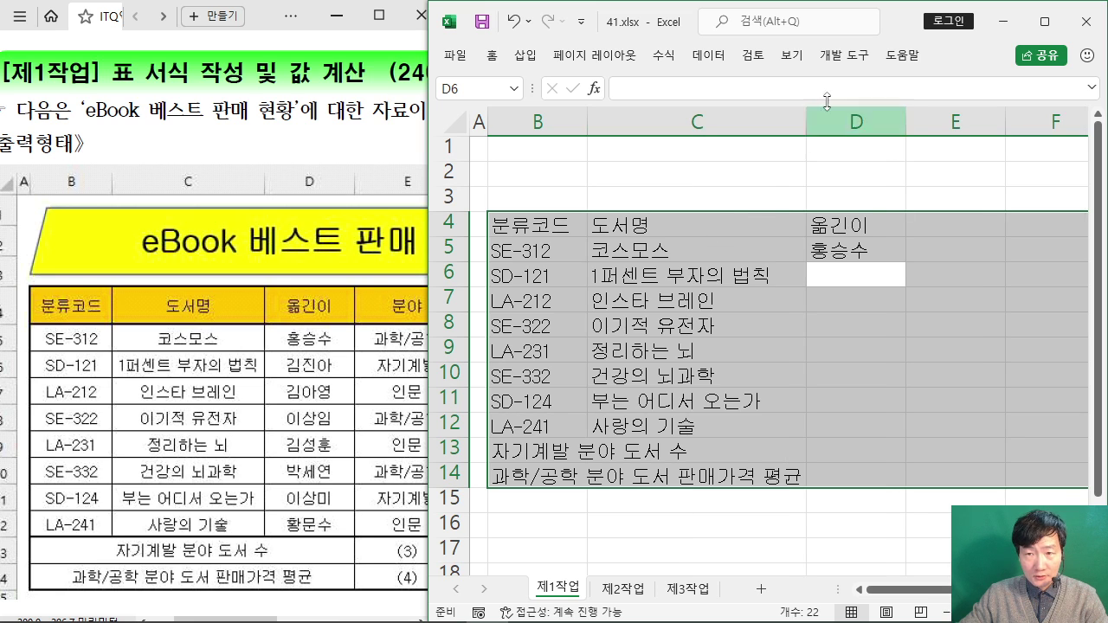
Step: Enter the remaining seven translators' names down D6:D12
type("김진아")
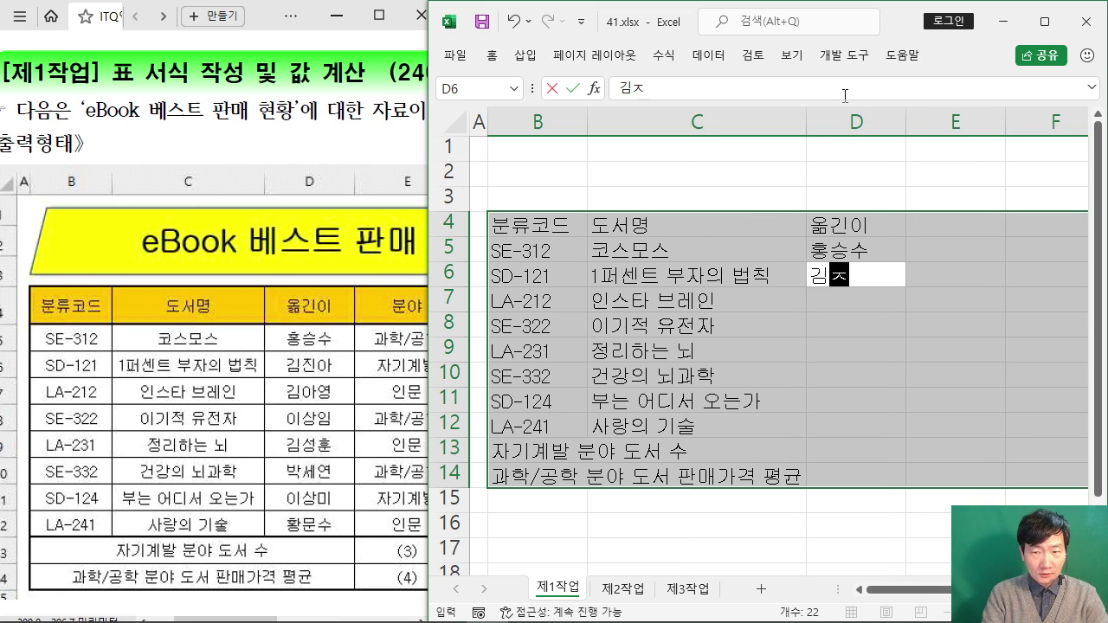
key("Return")
type("김아")
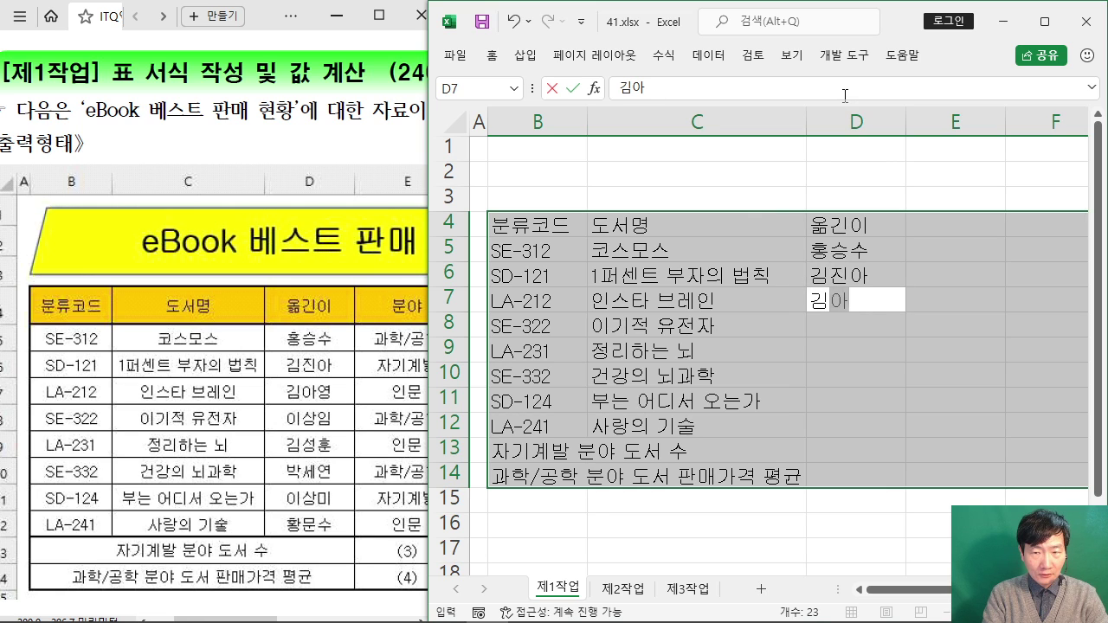
type("여ㅇ")
key("Return")
type("이상임")
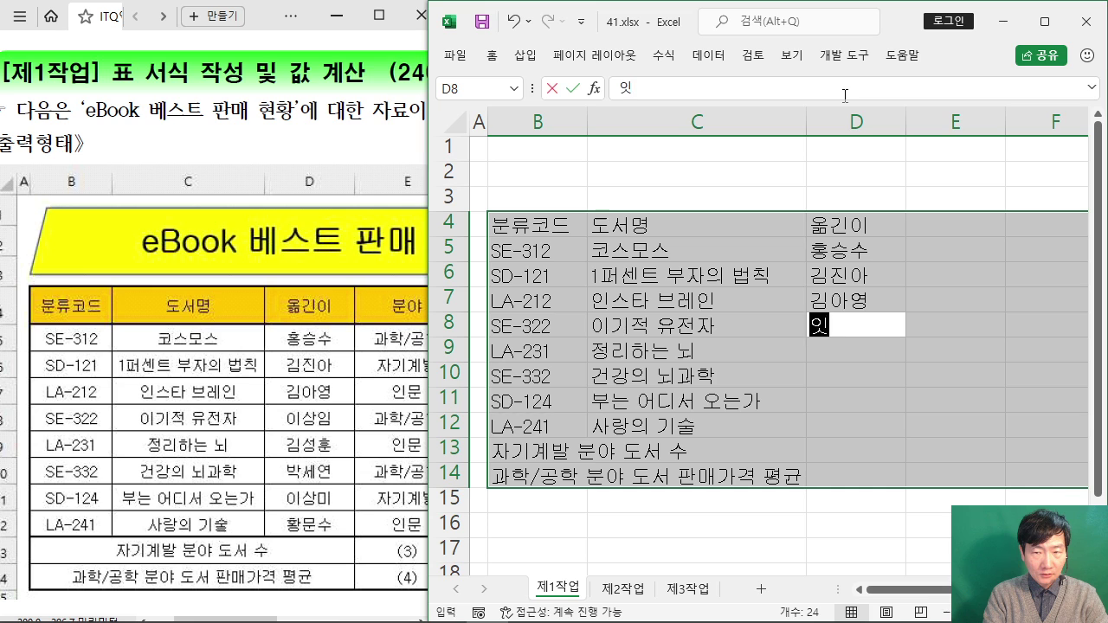
key("Return")
type("ㄱㅣㅁ성훈")
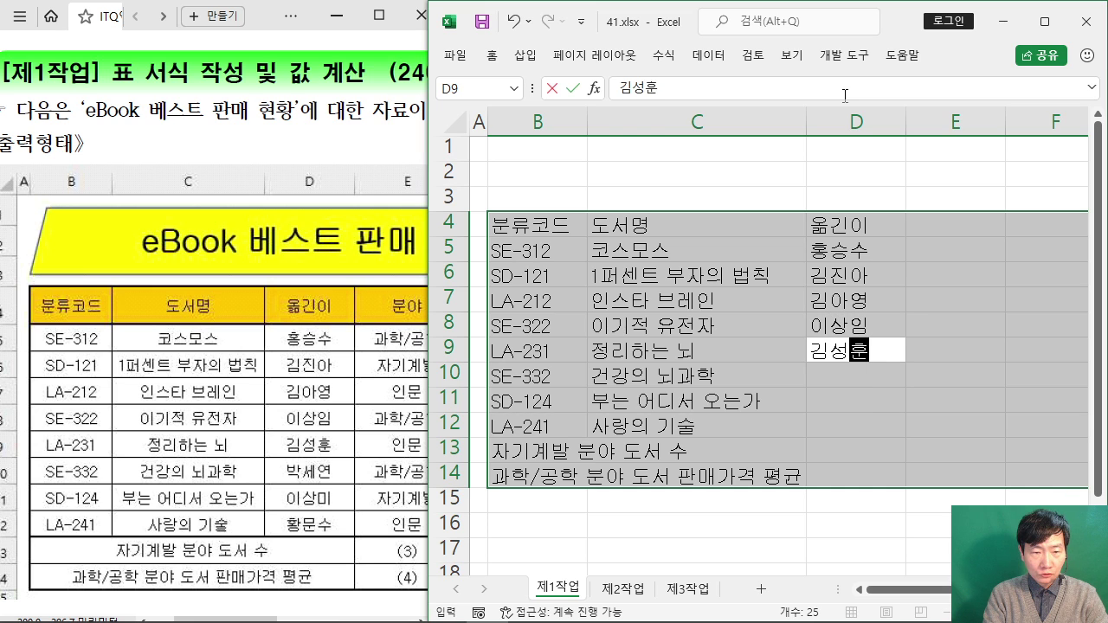
key("Return")
type("박세연")
key("Return")
type("이상미")
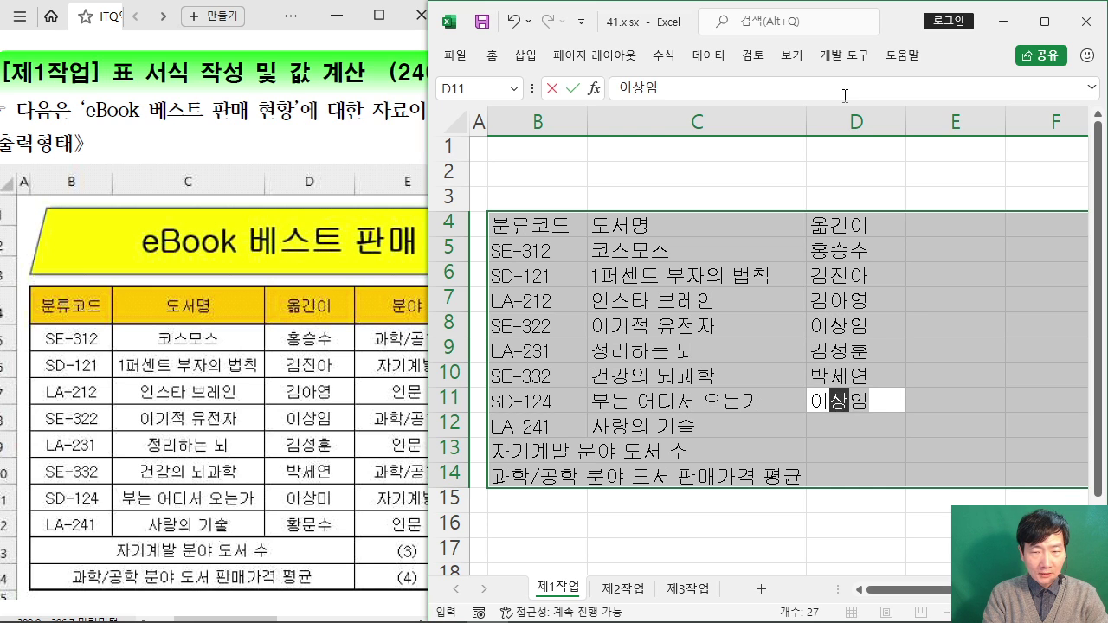
key("Return")
type("황문수")
key("Return")
key("Return")
key("Return")
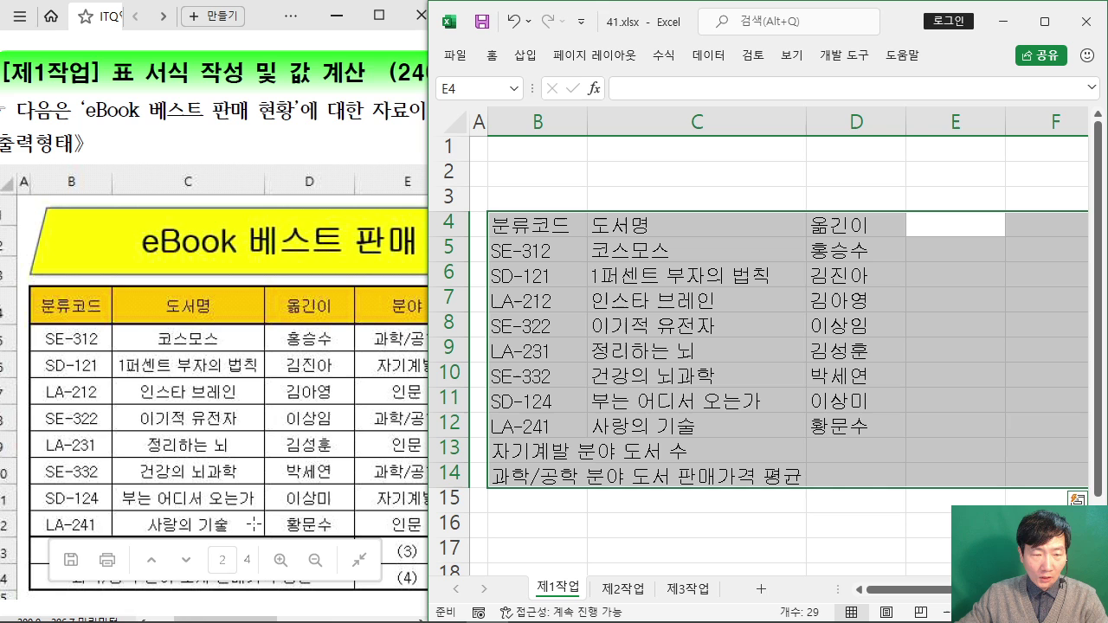
Step: Enter the 분야 heading in E4 and categories 과학/공학, 자기계발, 인문 in E5:E7
left_click_drag(221, 620, 287, 619)
left_click(949, 31)
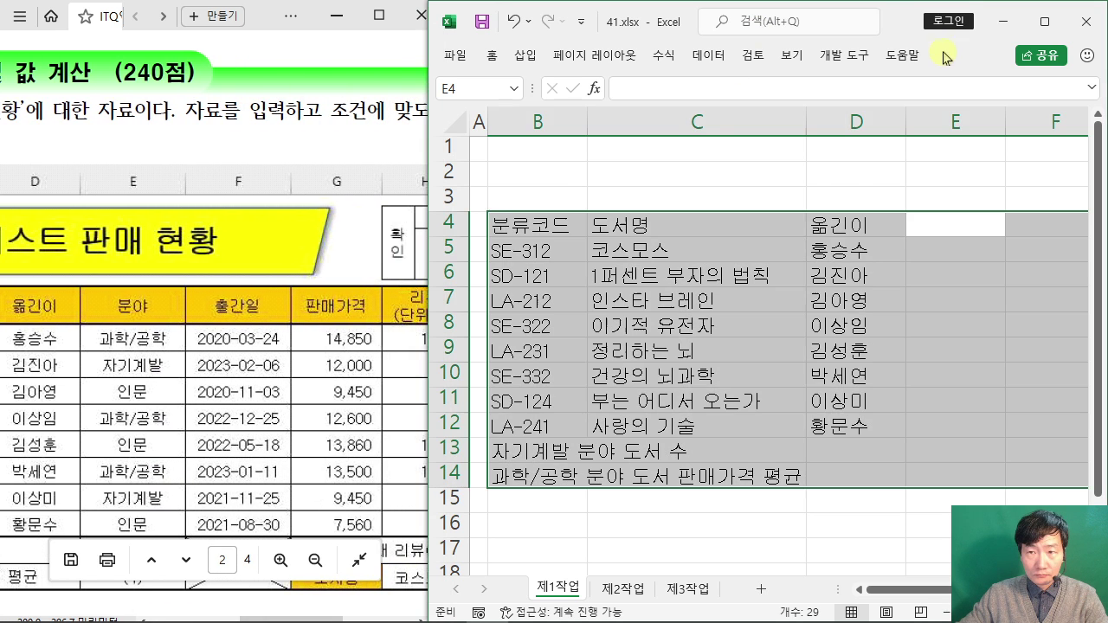
type("과")
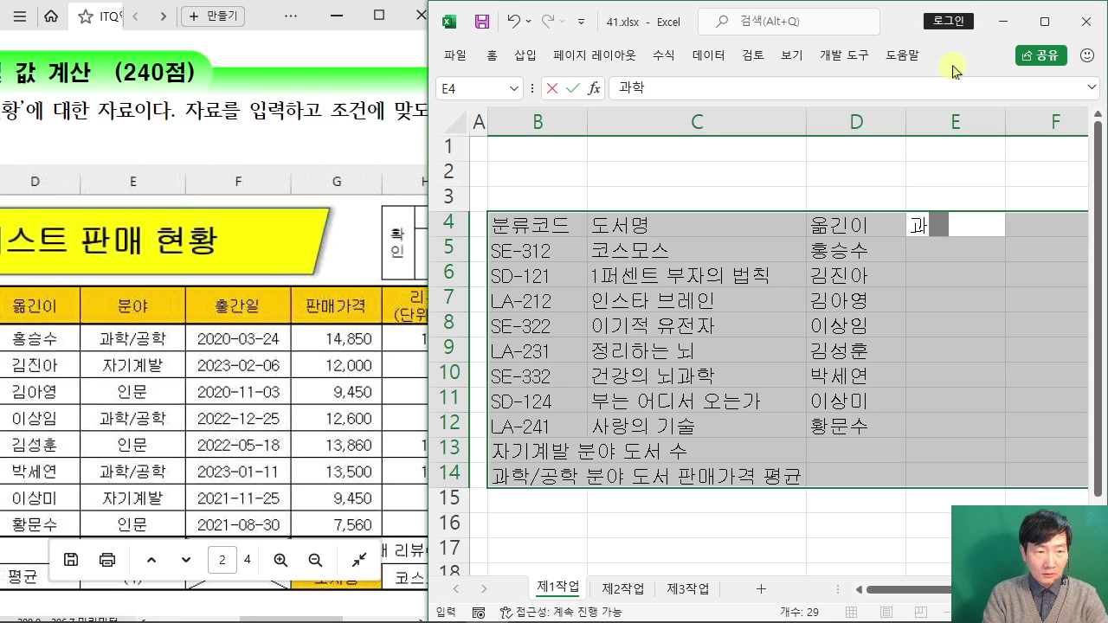
key("BackSpace")
type("분야")
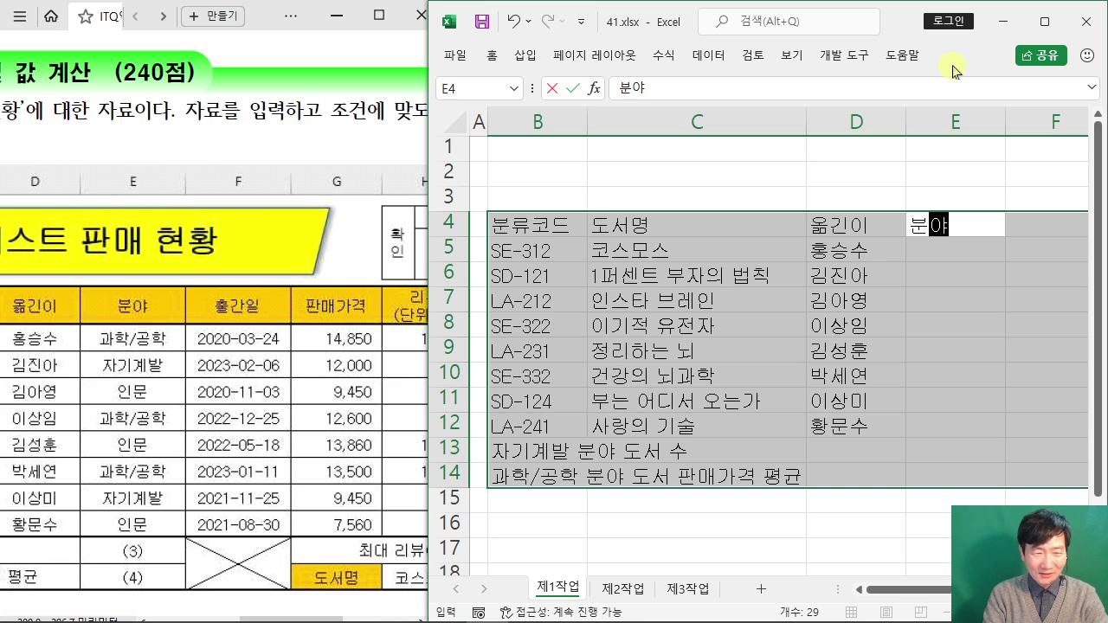
key("Return")
type("ㄱ과학/공학")
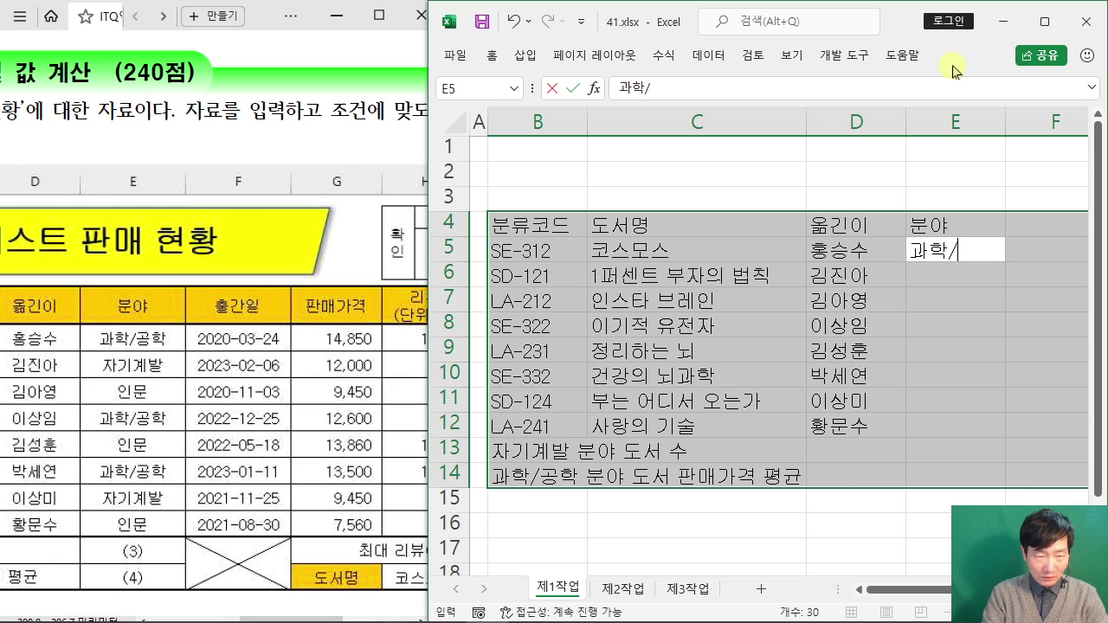
key("Return")
type("자기계발")
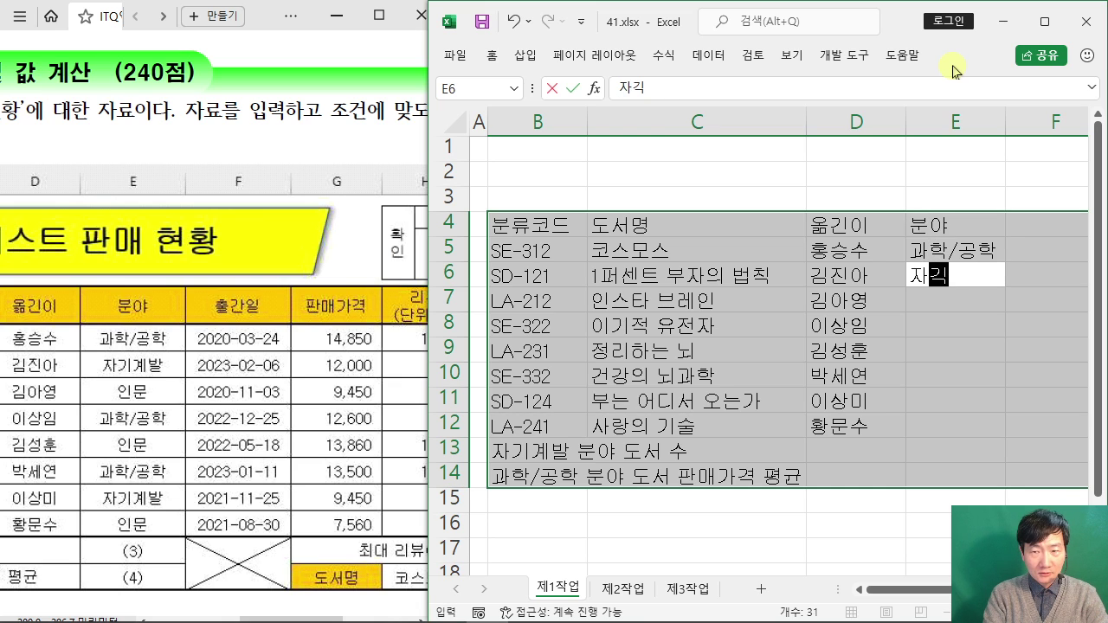
key("Return")
type("인문")
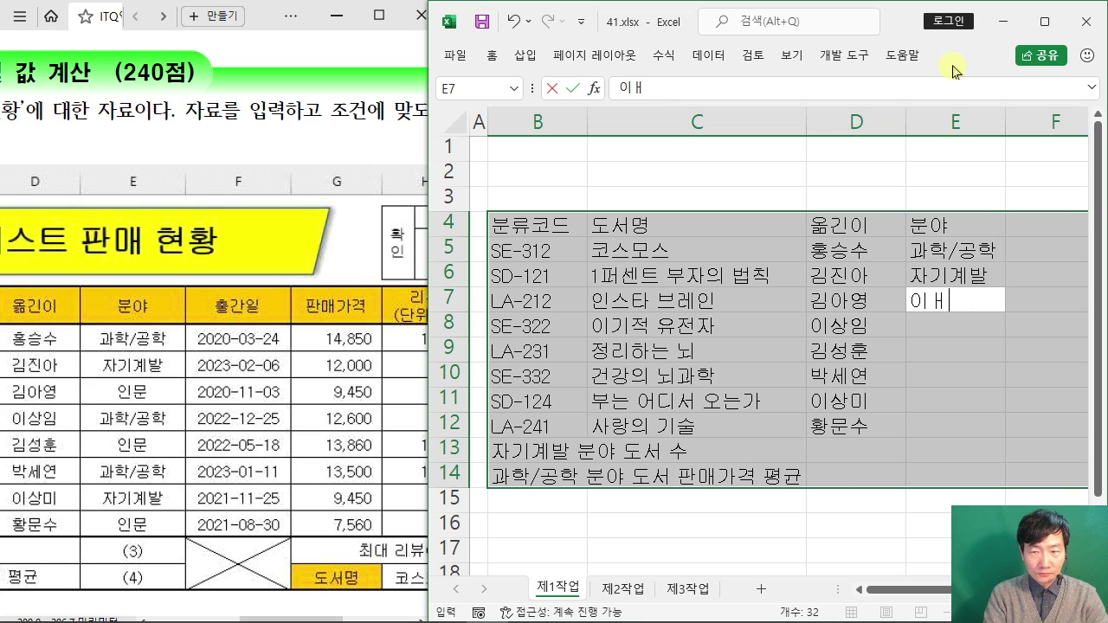
key("Return")
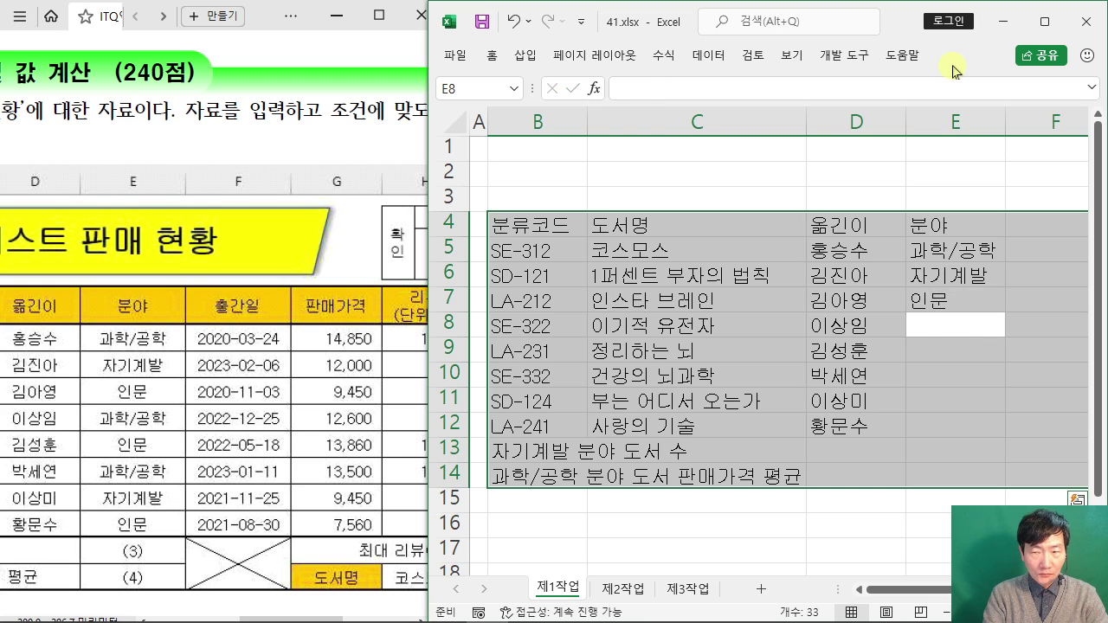
Step: Fill E8:E12 with 과학/공학, 인문, 과학/공학, 자기계발, 인문 using AutoComplete
type("과학/공학")
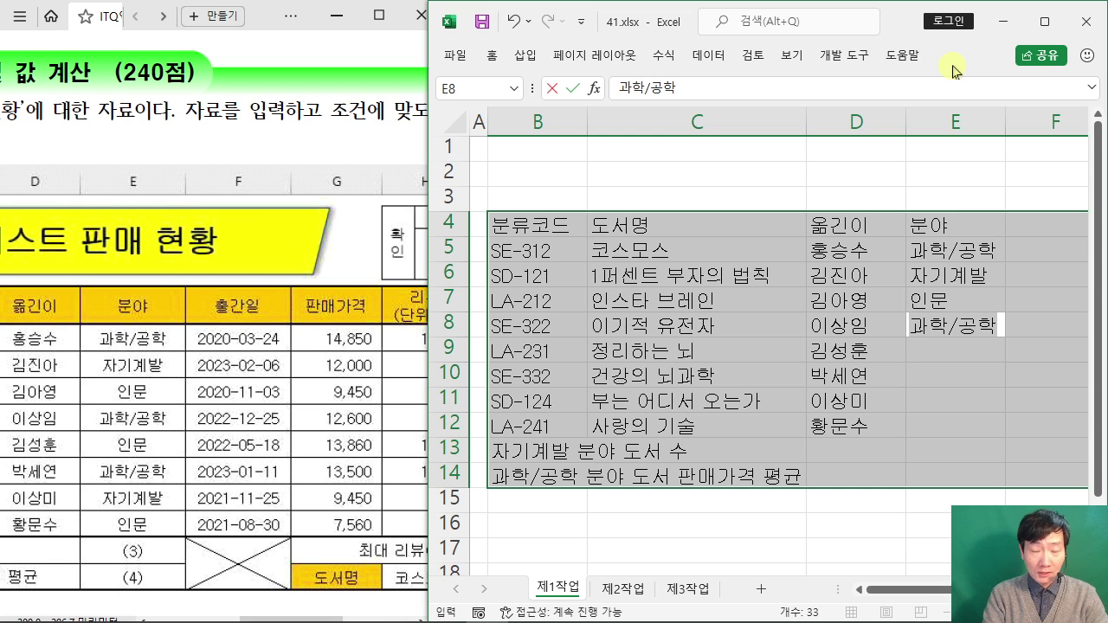
key("Return")
type("인문")
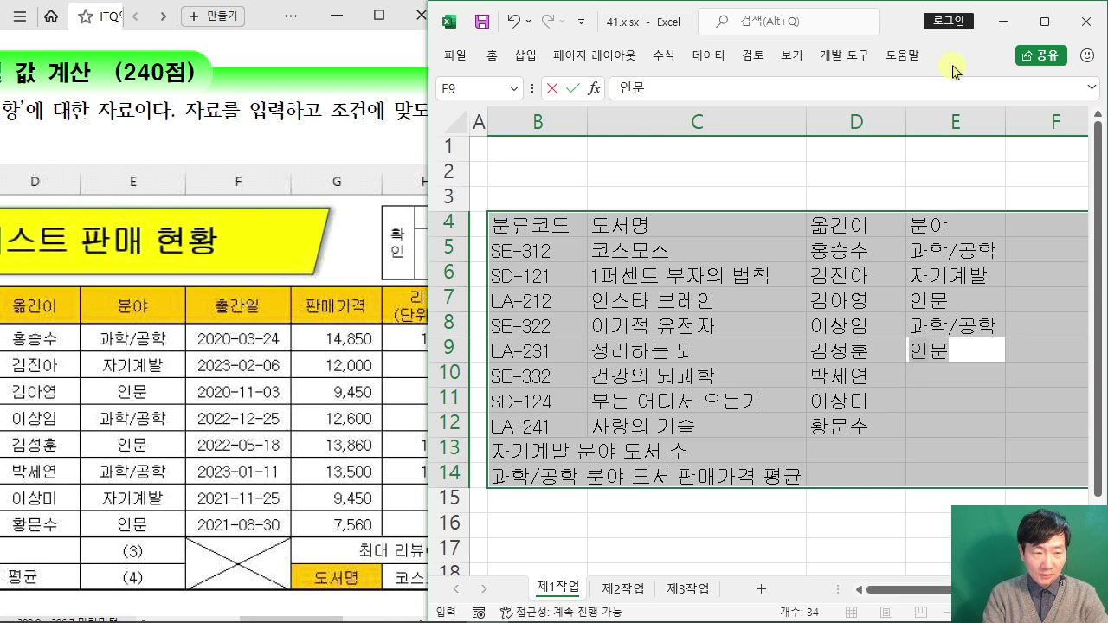
key("Return")
type("과학/공학")
key("Return")
type("자기계발")
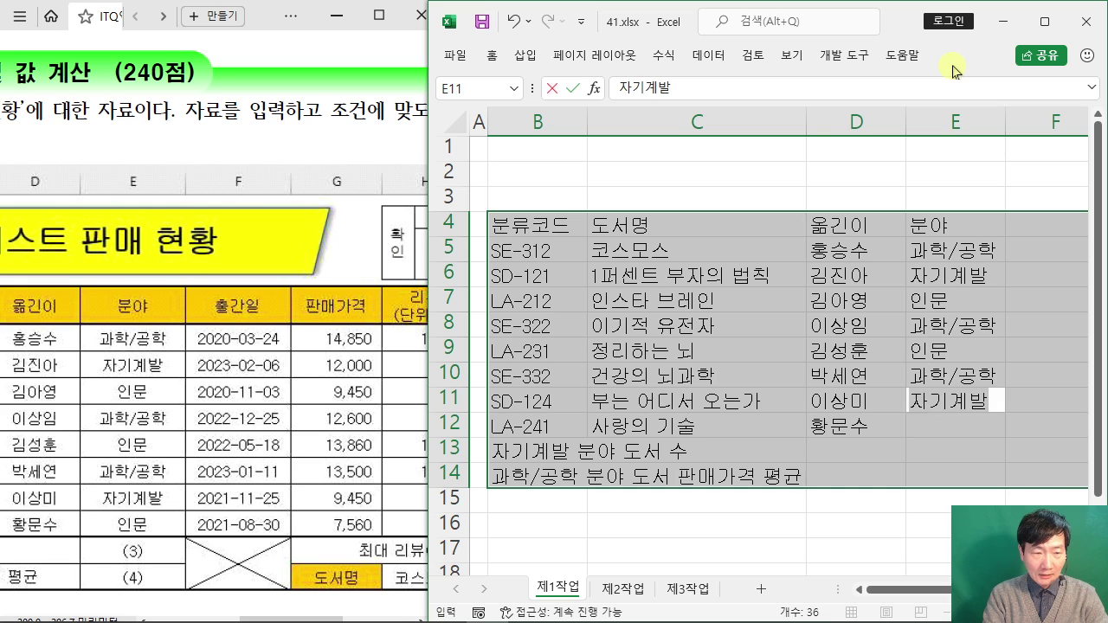
key("Return")
type("인문")
key("Return")
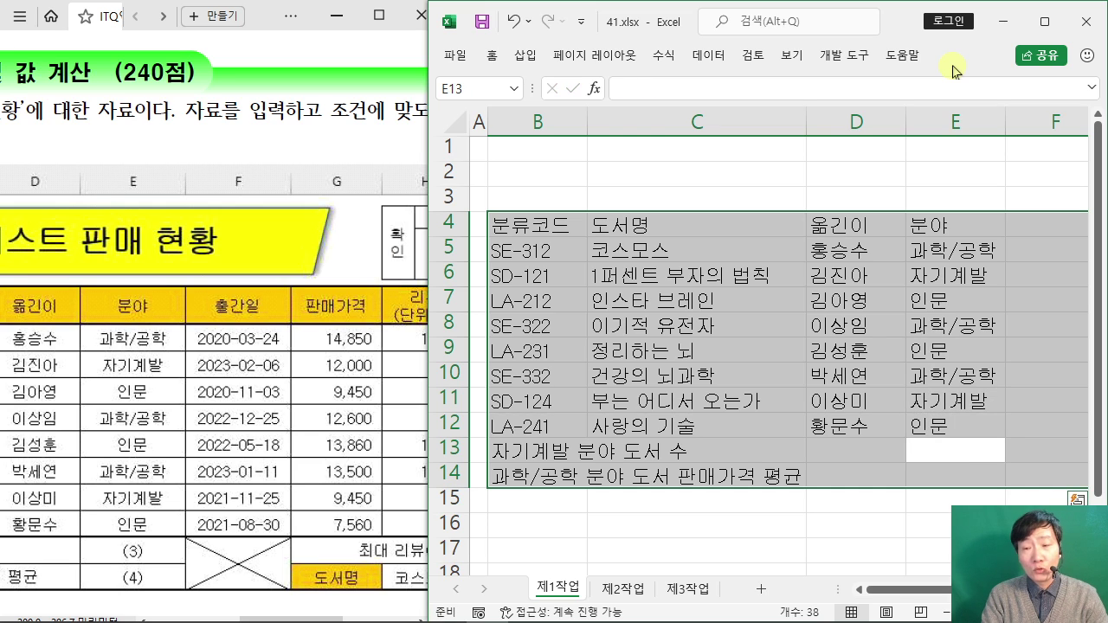
key("Return")
key("Return")
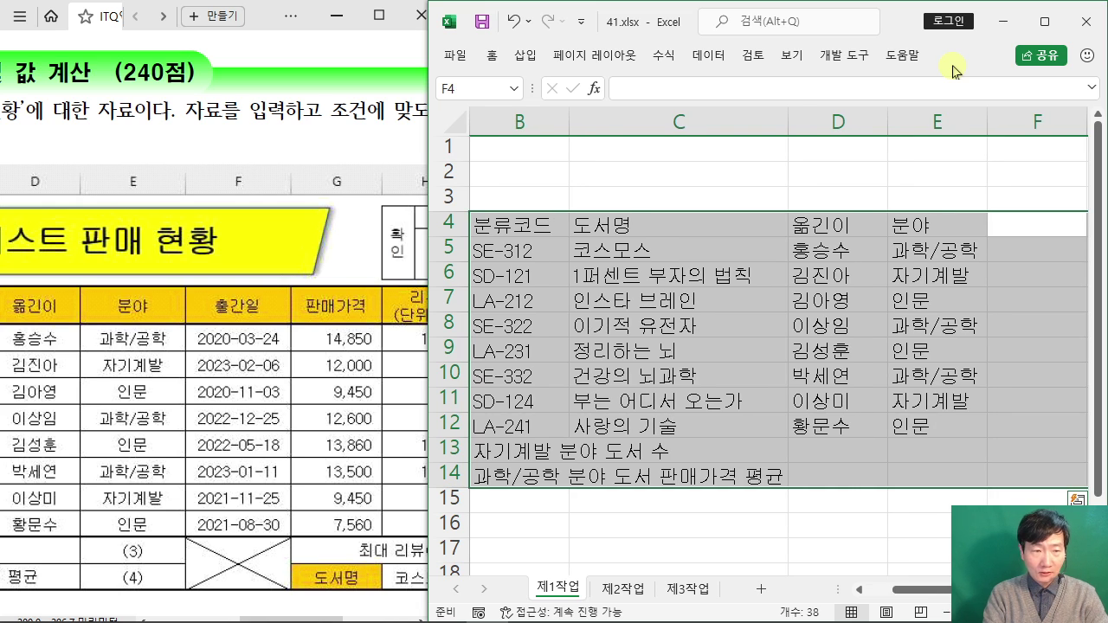
Step: Enter the 출간일 heading and dates 2020-03-24, 2023-02-06, 2020-11-03, 2022-12-25 in F5:F8
type("출간일")
key("Return")
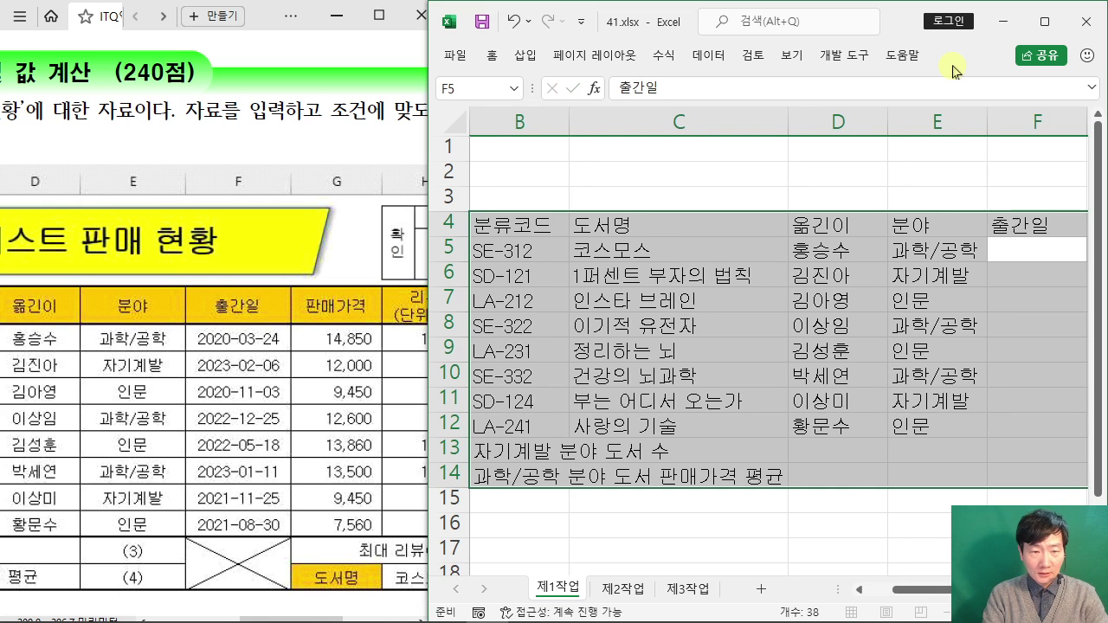
type("2")
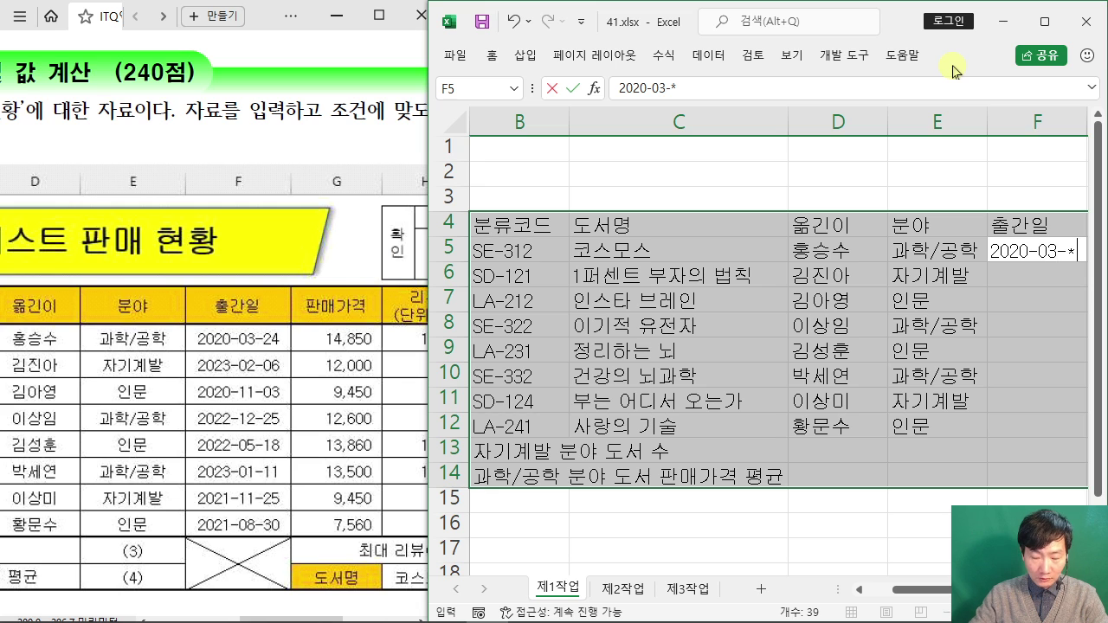
type("020-03-2")
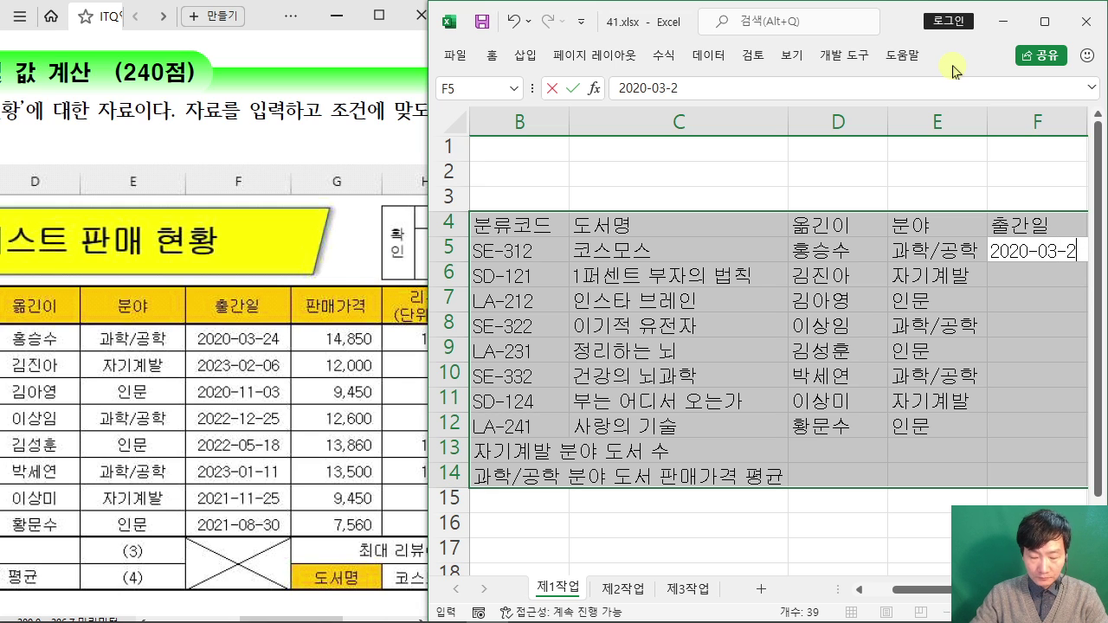
type("4")
key("Return")
type("2023-0")
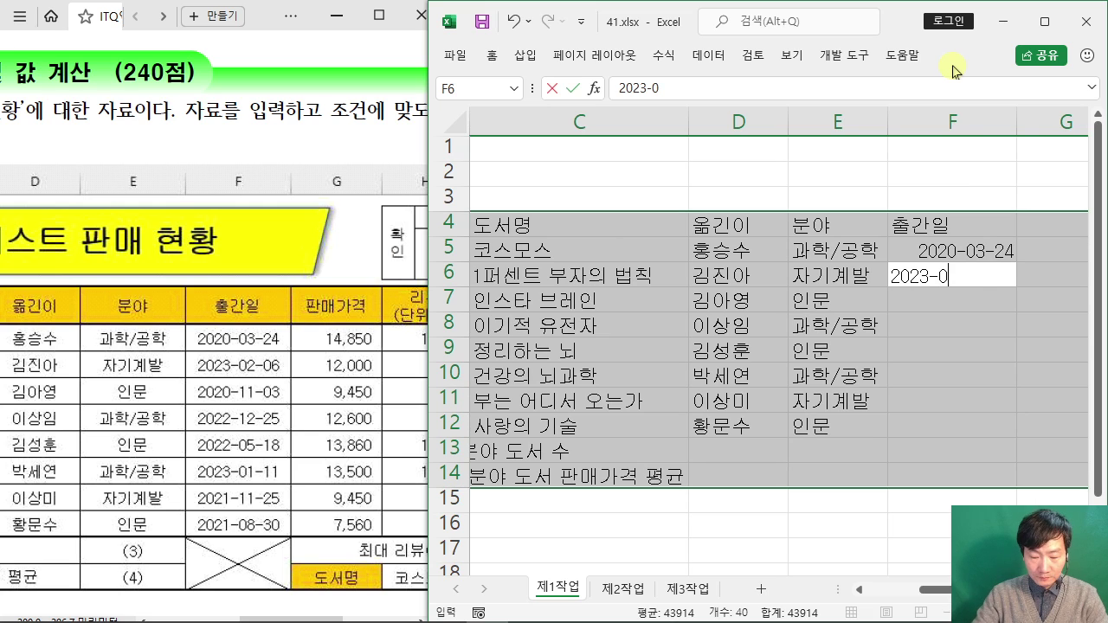
type("2-06")
key("Return")
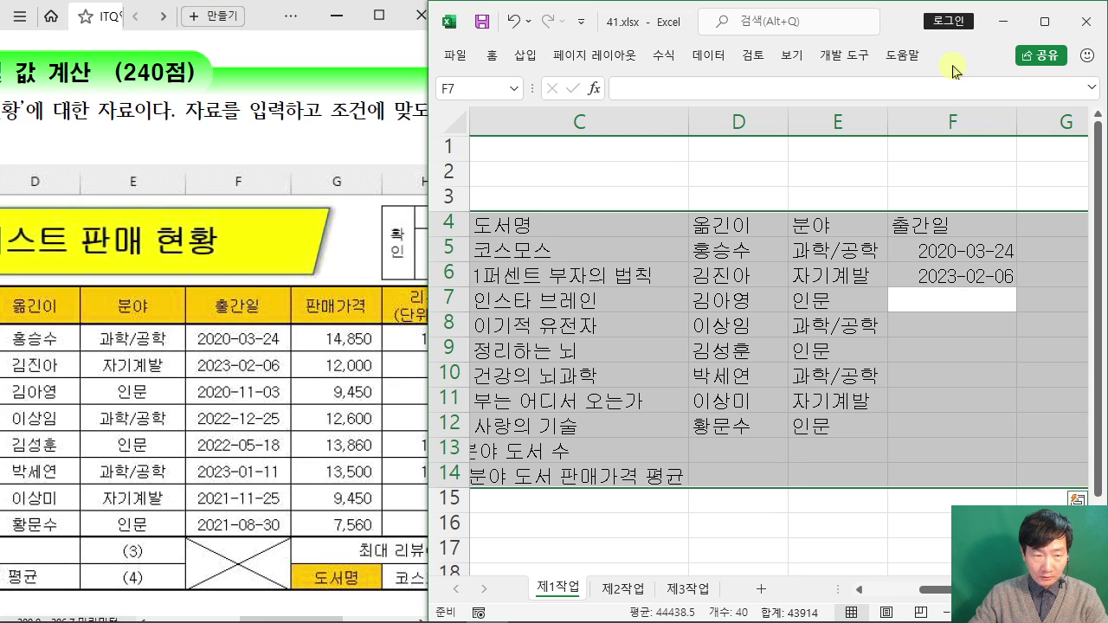
type("2020-11")
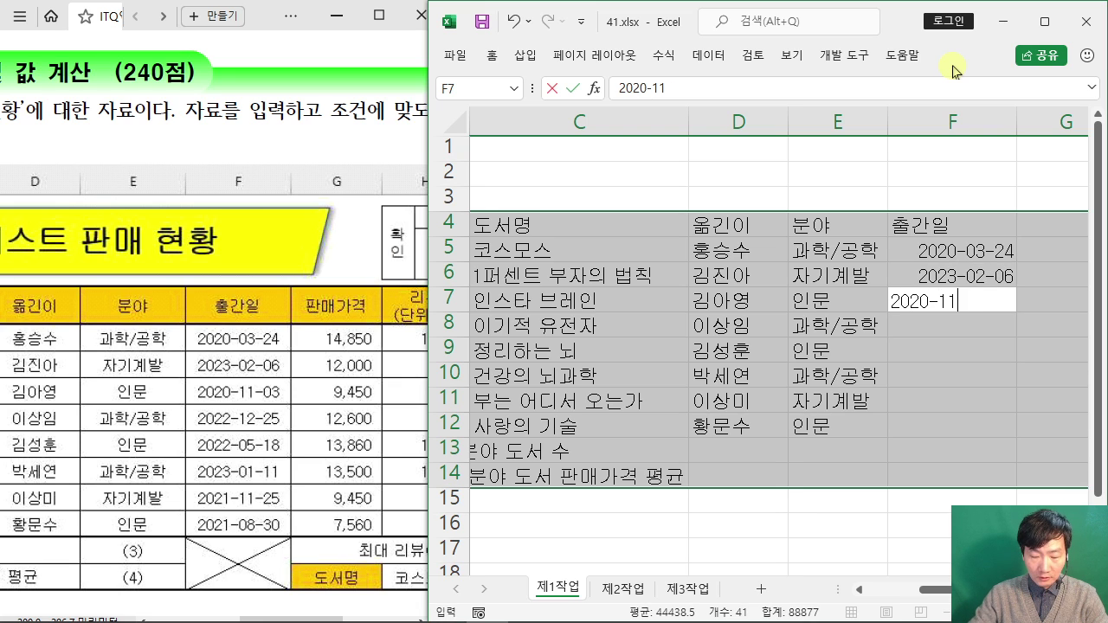
type("-03")
key("Return")
type("20")
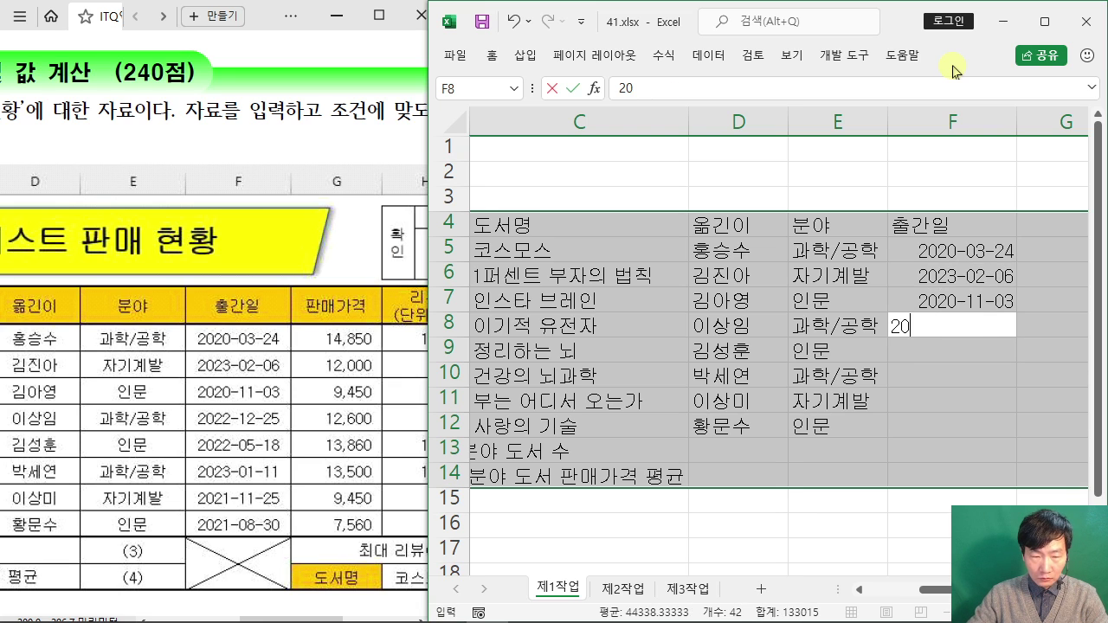
type("22-12-25")
key("Return")
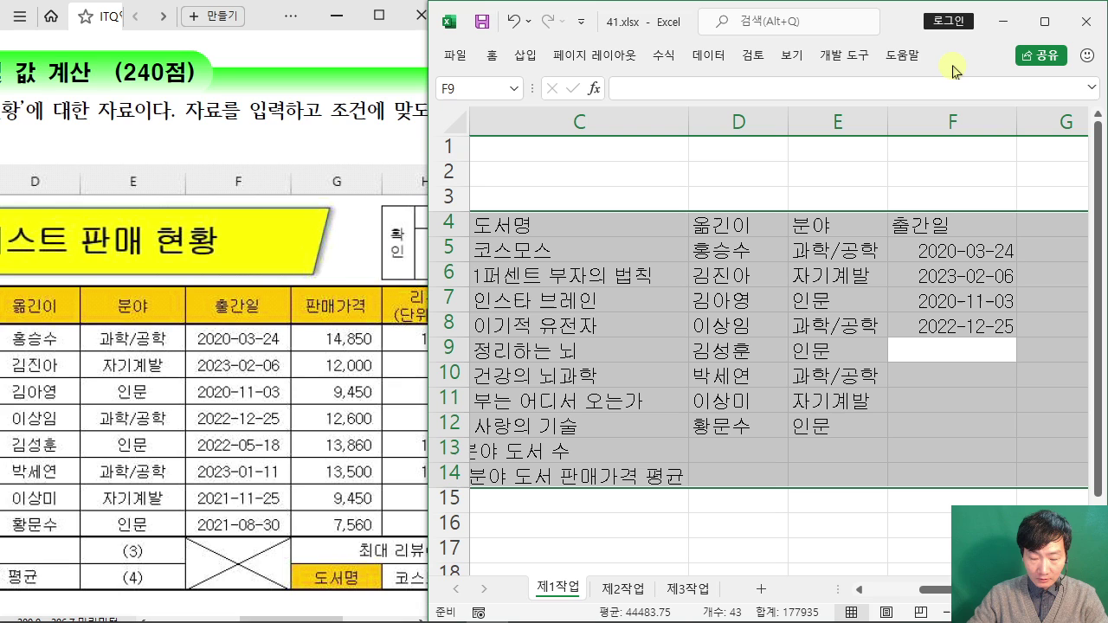
Step: Enter dates 2022-05-18, 2023-01-11, 2021-11-25 and 2021-08-30 in F9:F12
type("2022-05-18")
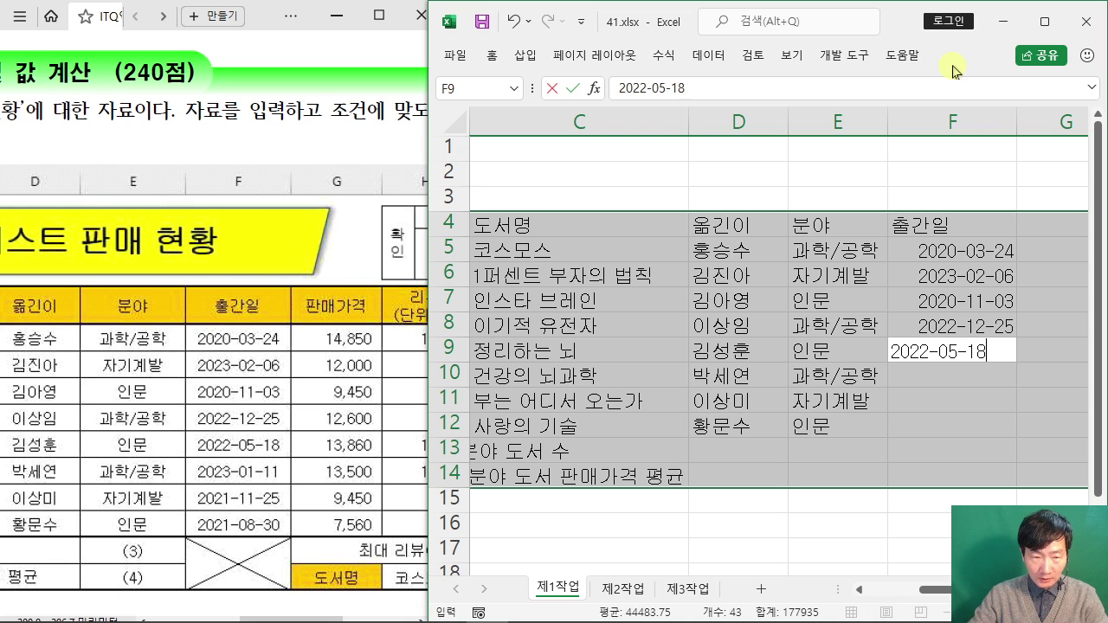
key("Return")
type("2023")
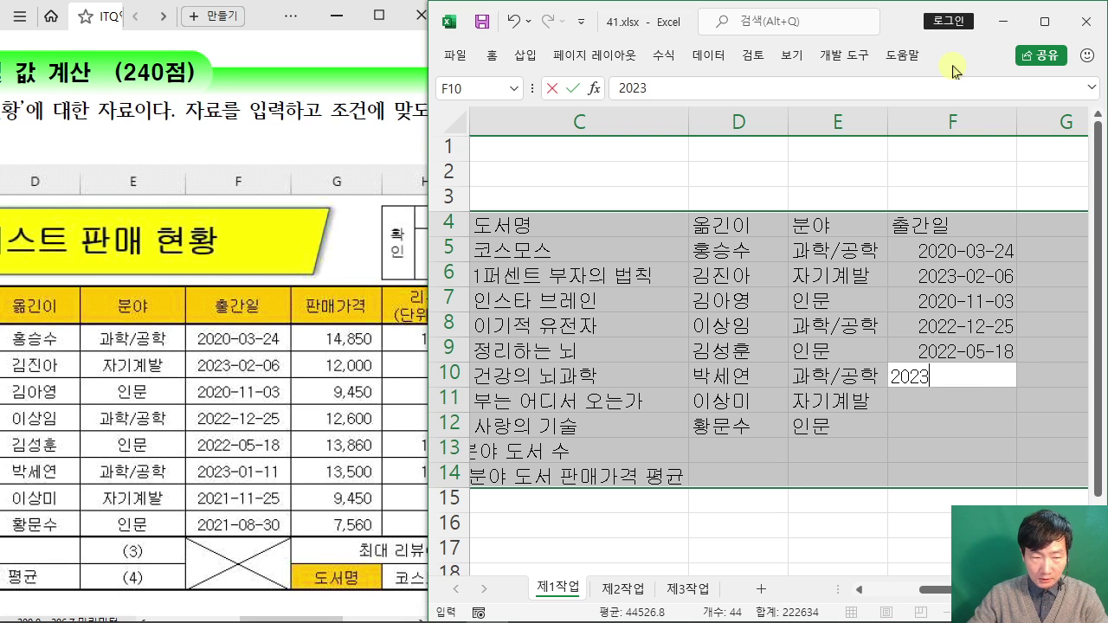
type("-01-11")
key("Return")
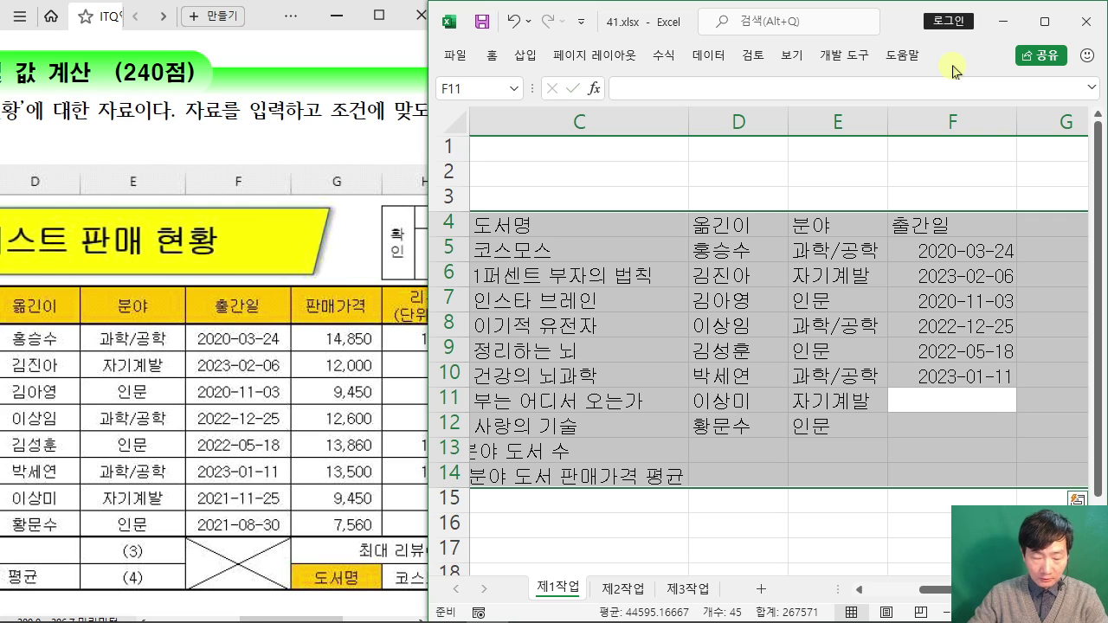
type("2021-11")
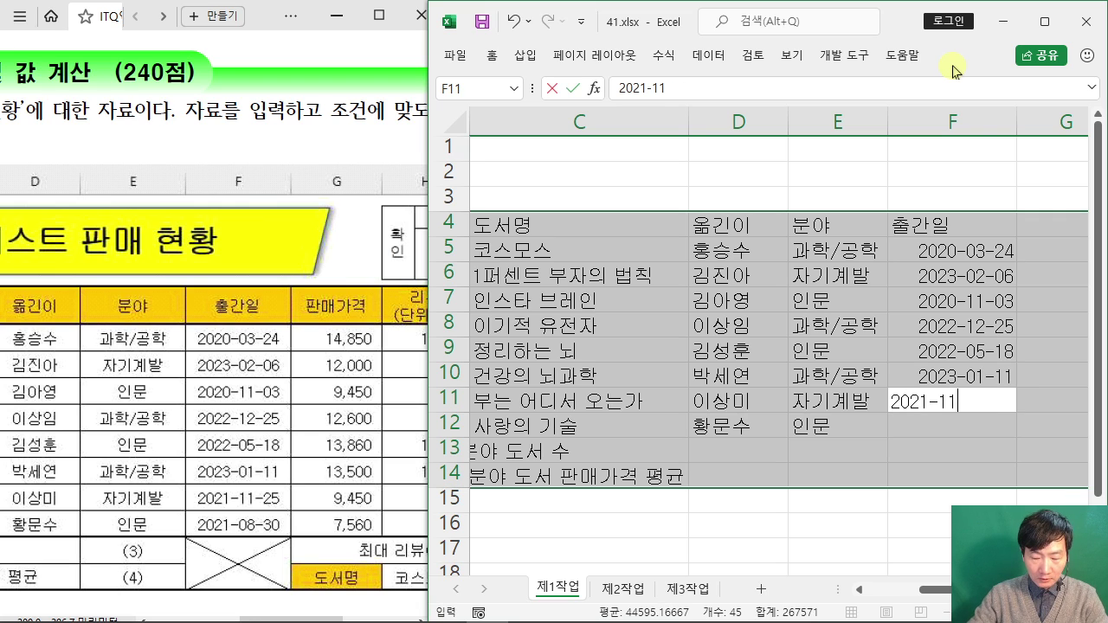
type("-25")
key("Return")
type("202")
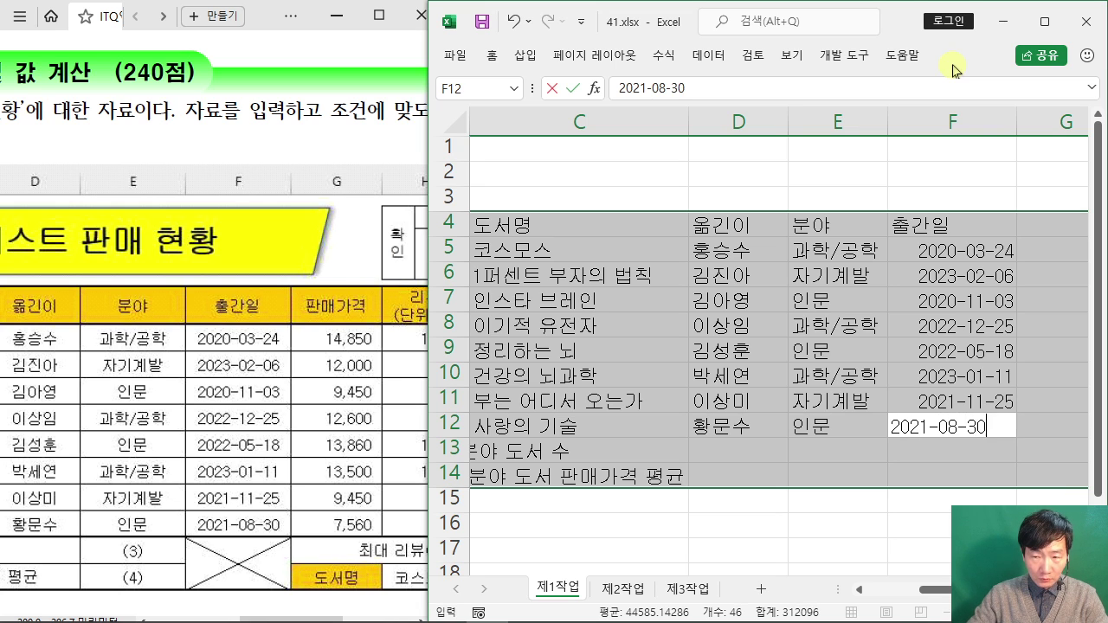
type("1-08-30")
key("Return")
key("Return")
key("Return")
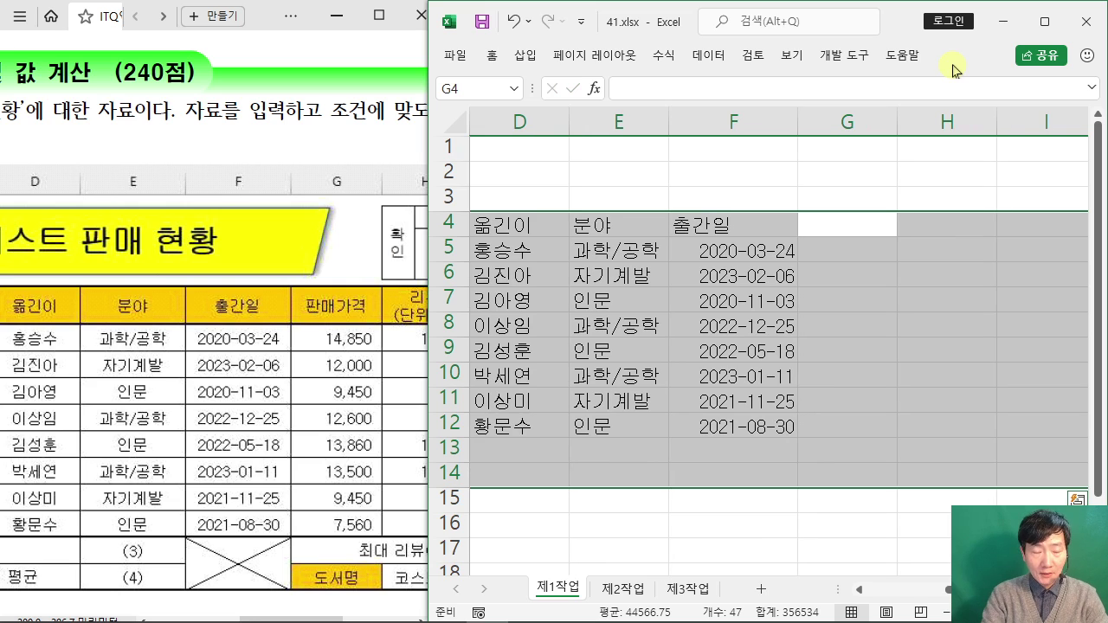
Step: Enter the 판매가격 heading in G4 and the prices 14850, 12000 and 9450 below it
type("판마")
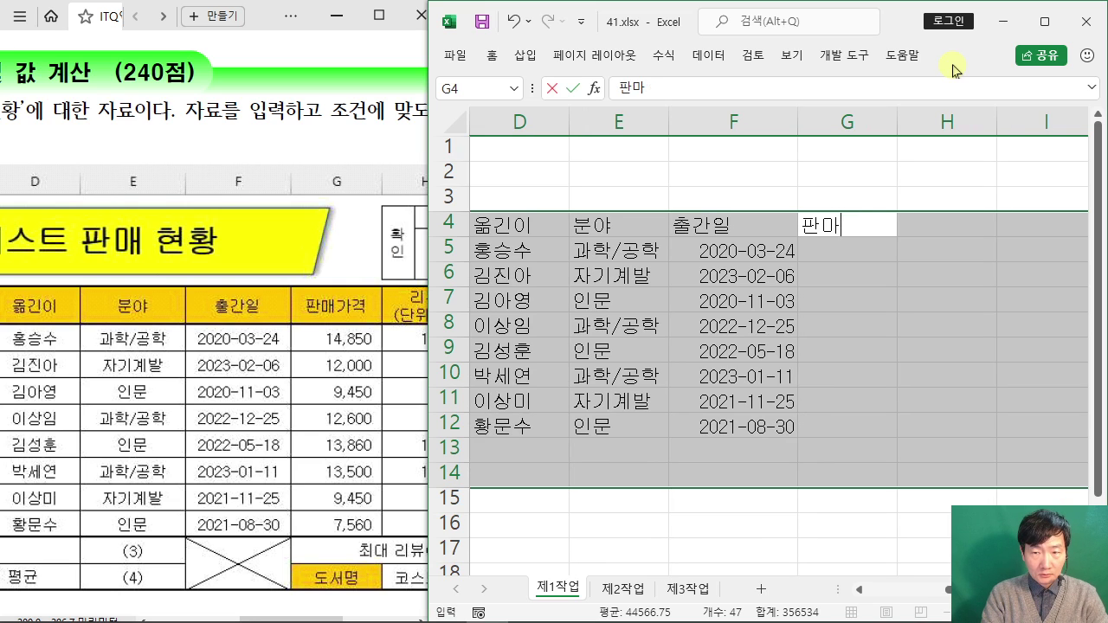
type("가격")
key("Return")
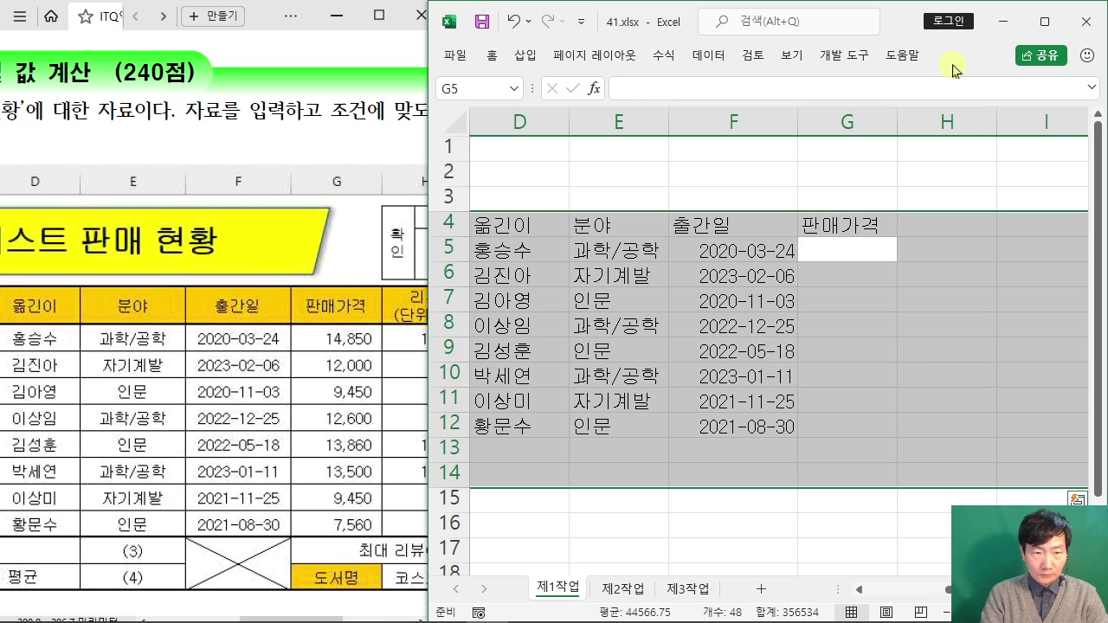
type("14850")
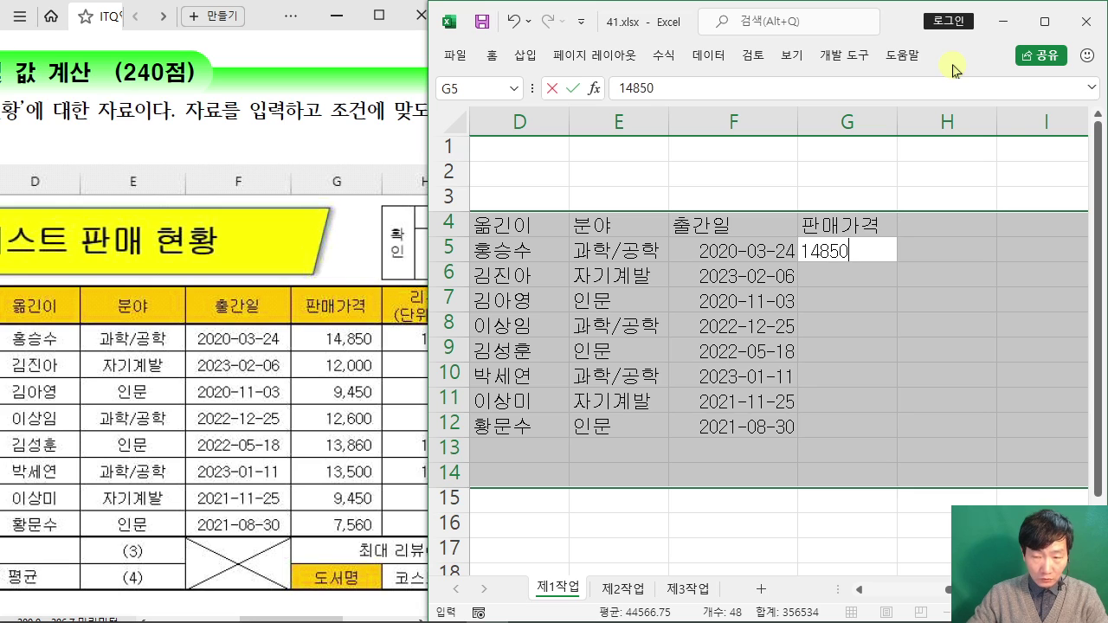
key("Return")
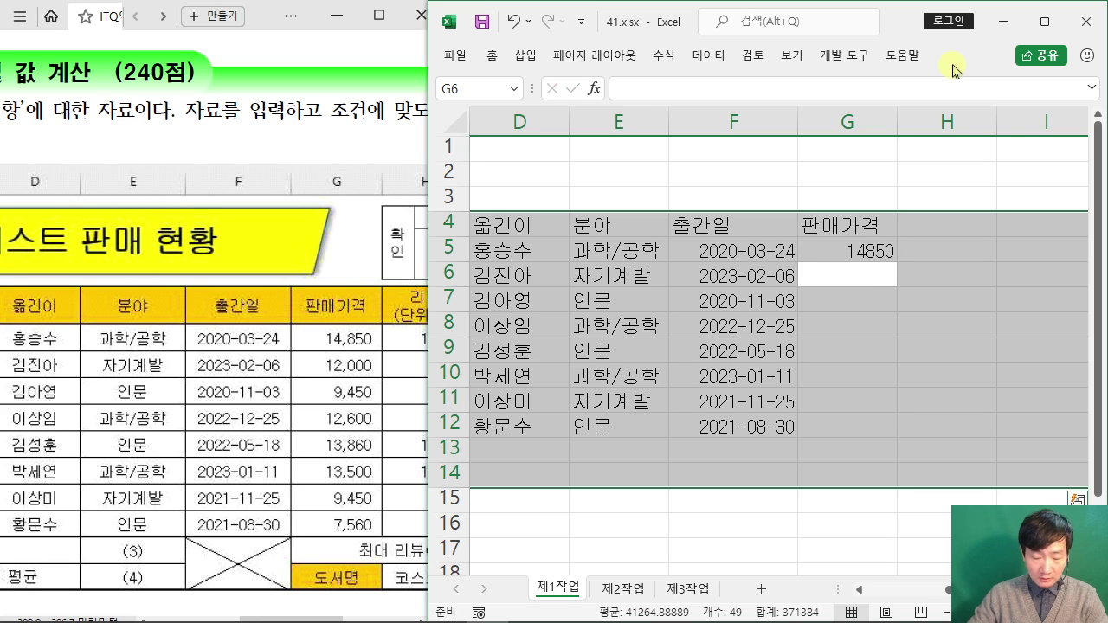
type("1")
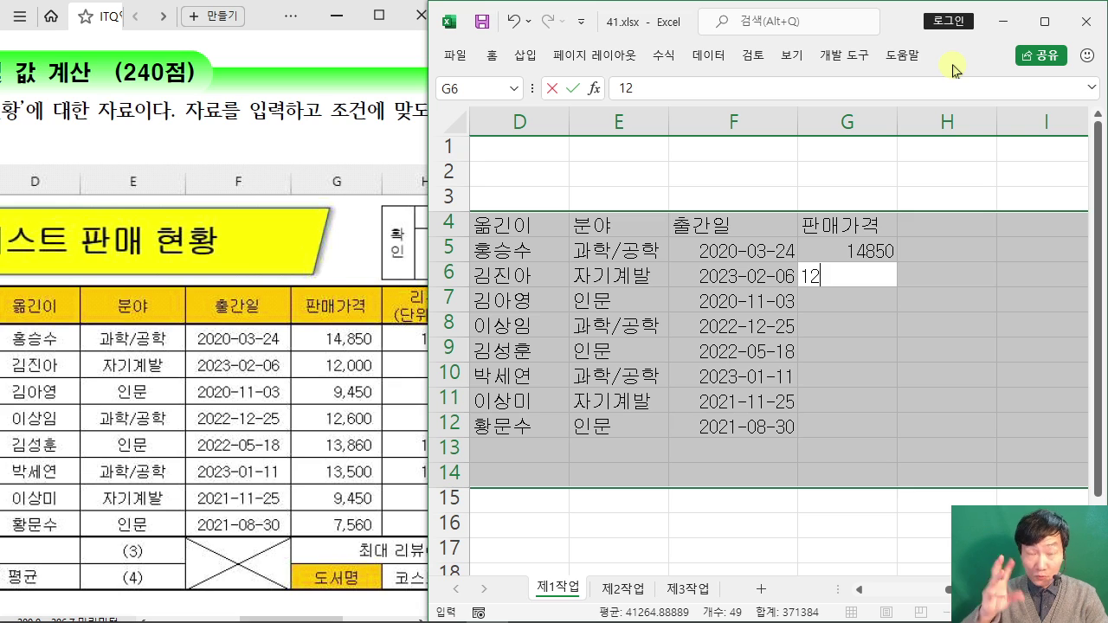
type("2")
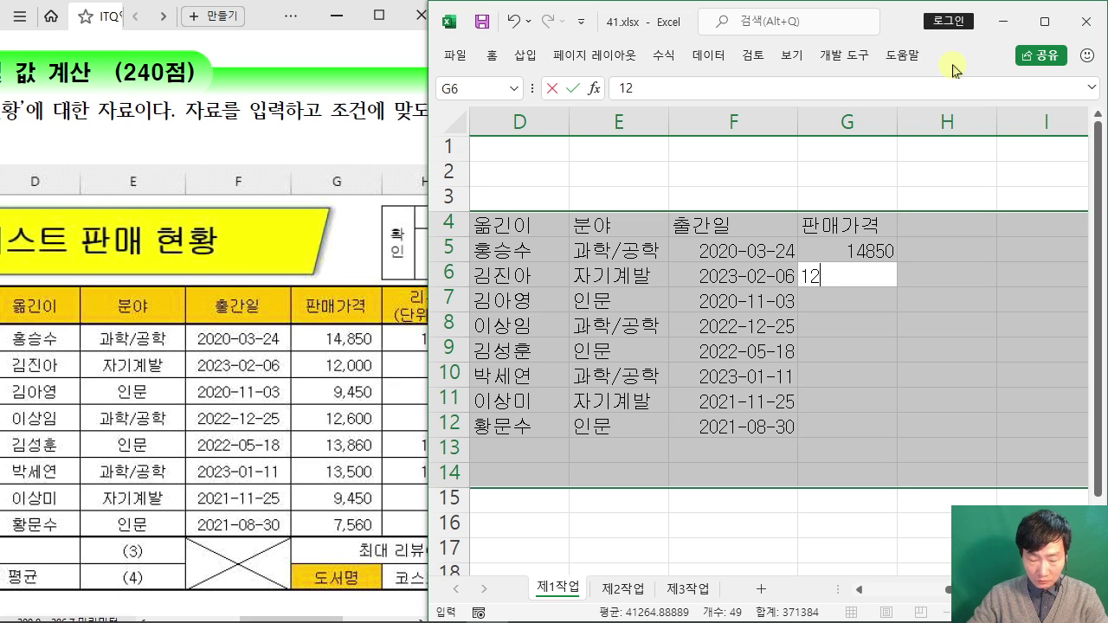
type("000")
key("Return")
type("9")
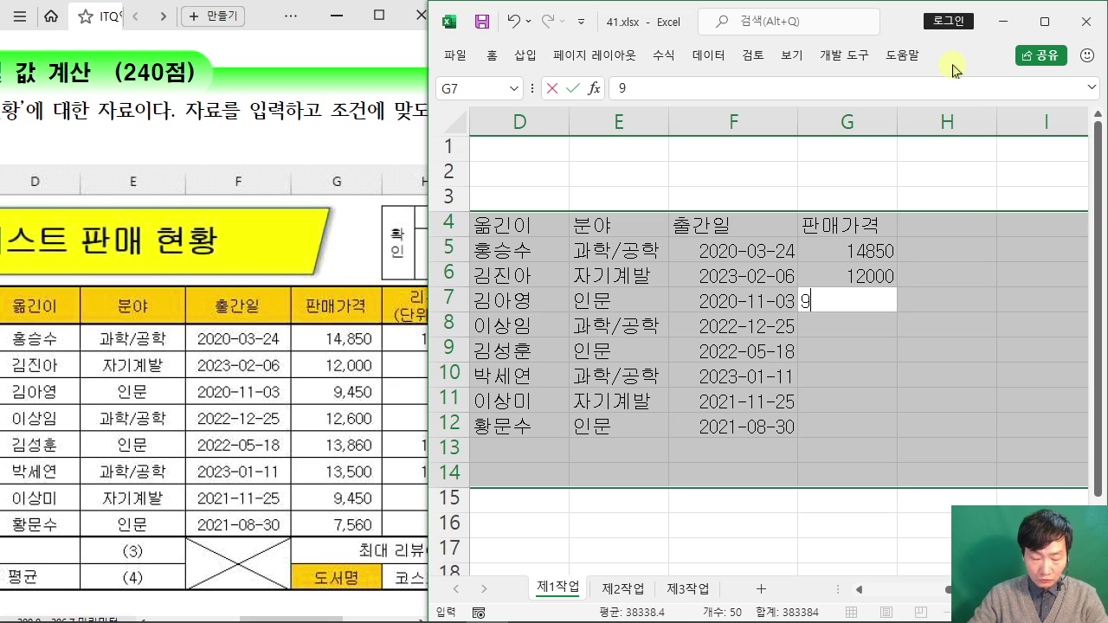
type("450")
key("Return")
Step: Enter the remaining prices 12600, 13860, 13500, 9450 and 7560 in G8:G12
type("12")
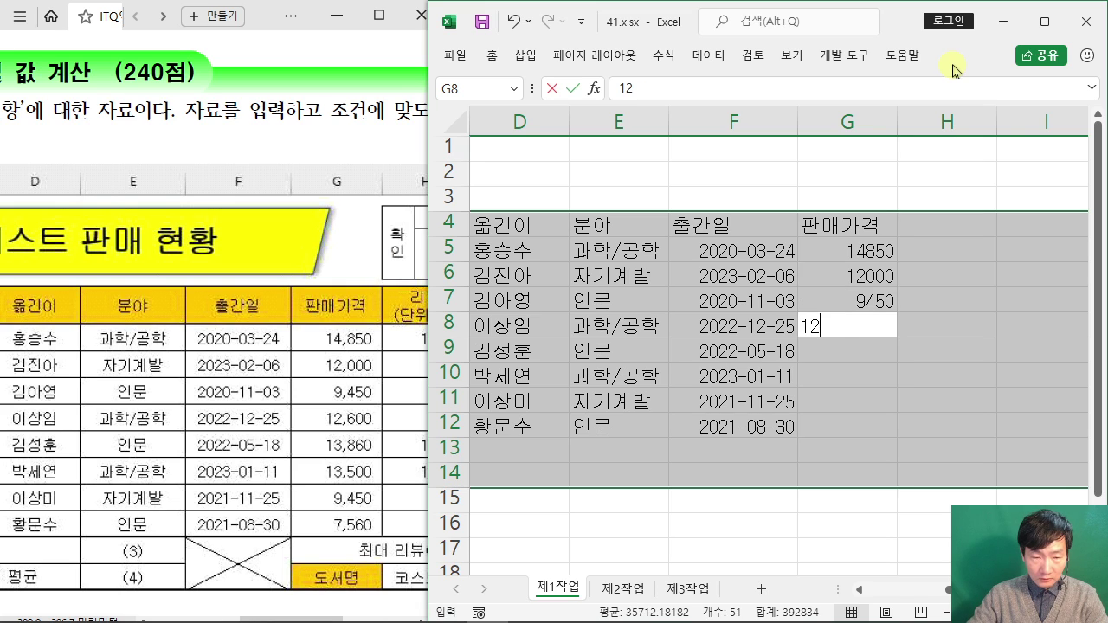
type("600")
key("Return")
type("138")
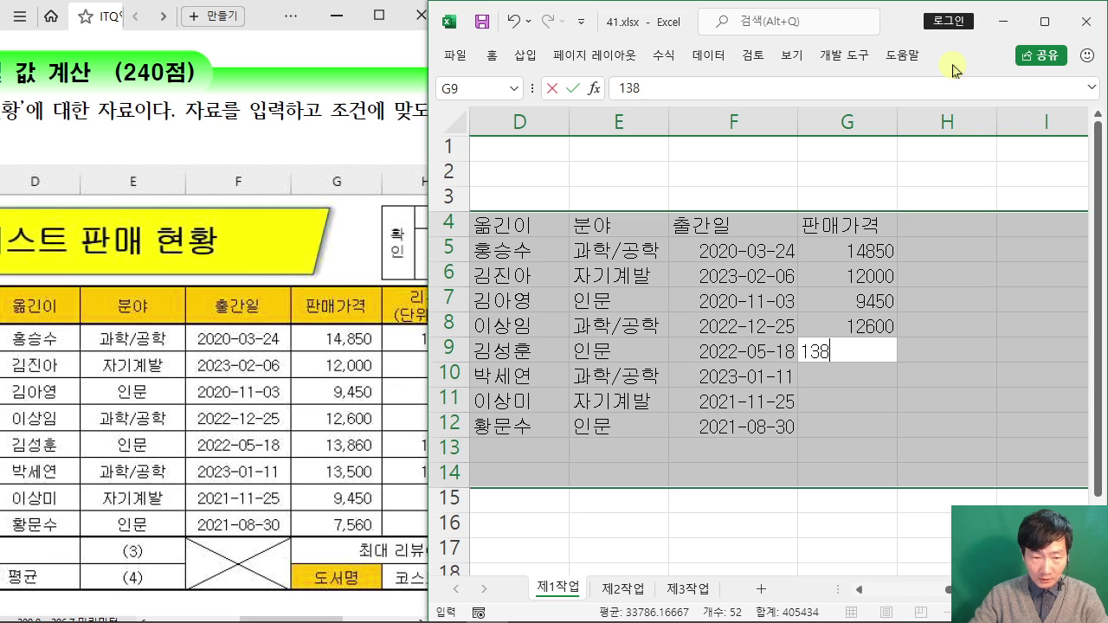
type("60")
key("Return")
type("1")
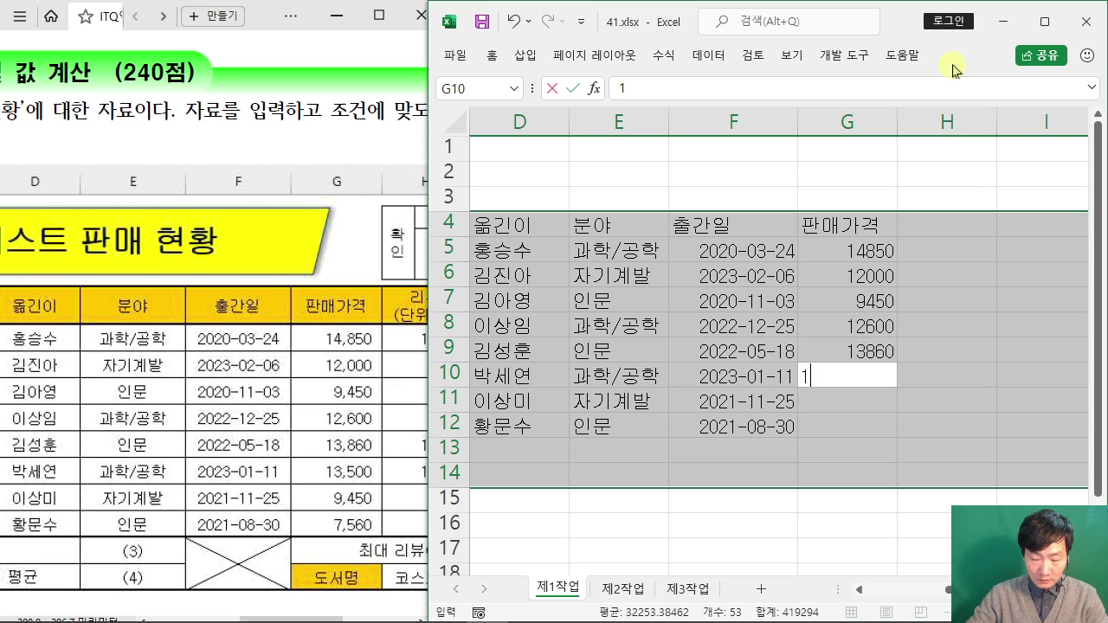
type("3500")
key("Return")
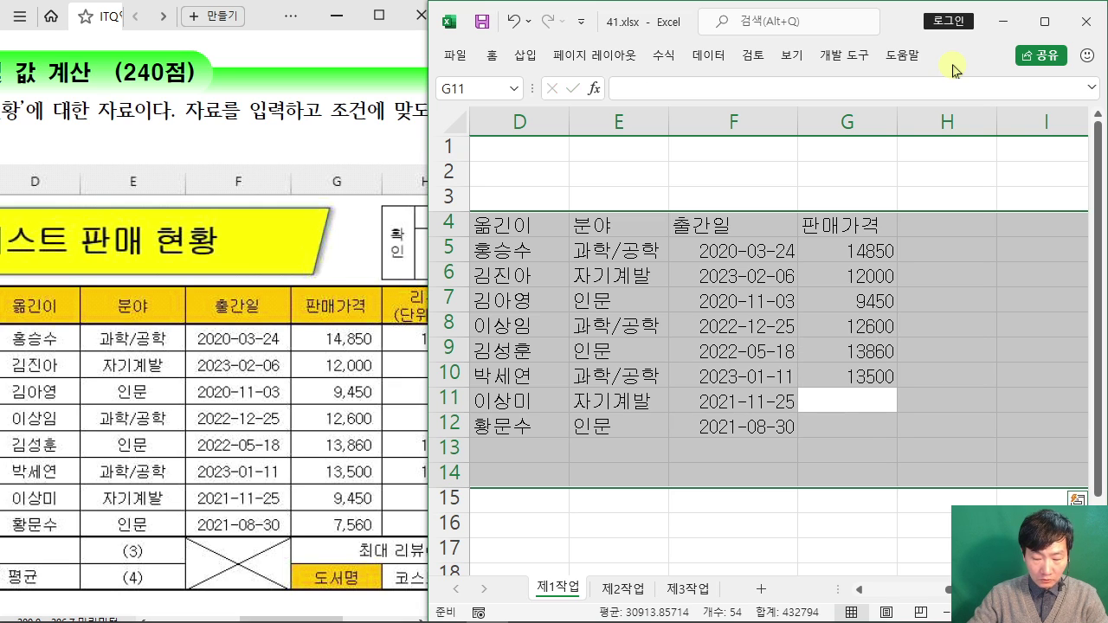
type("9450")
key("Return")
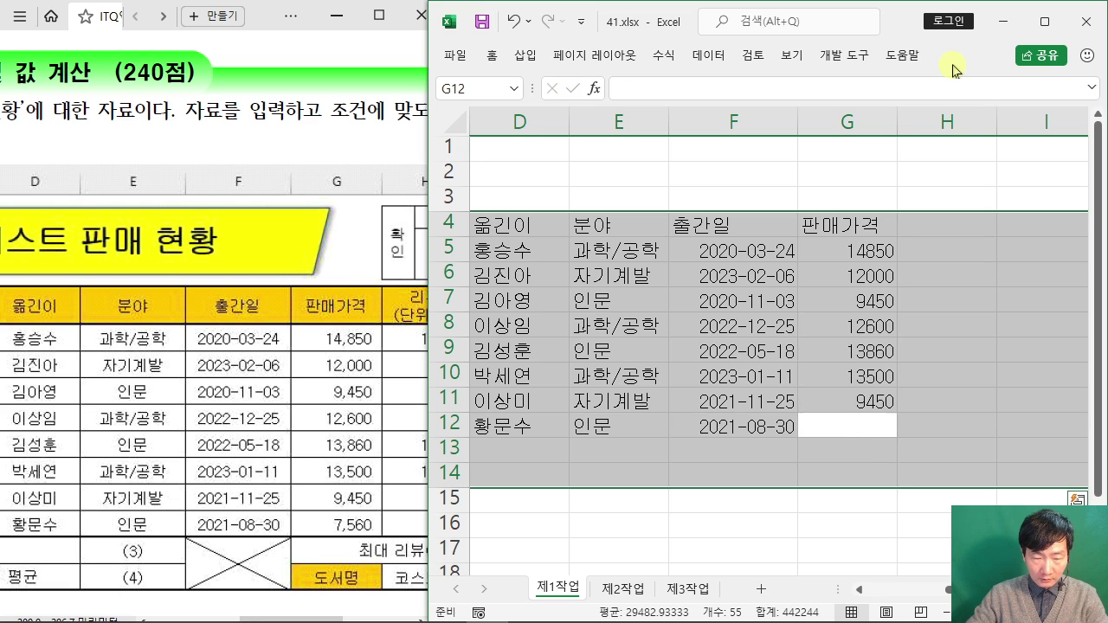
type("7560")
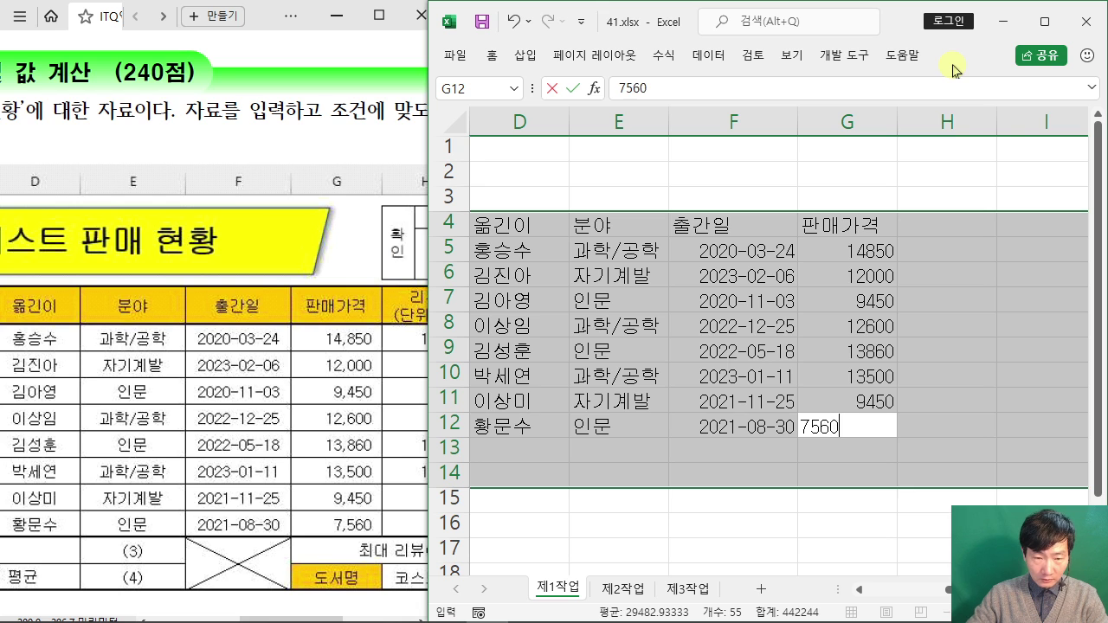
key("Return")
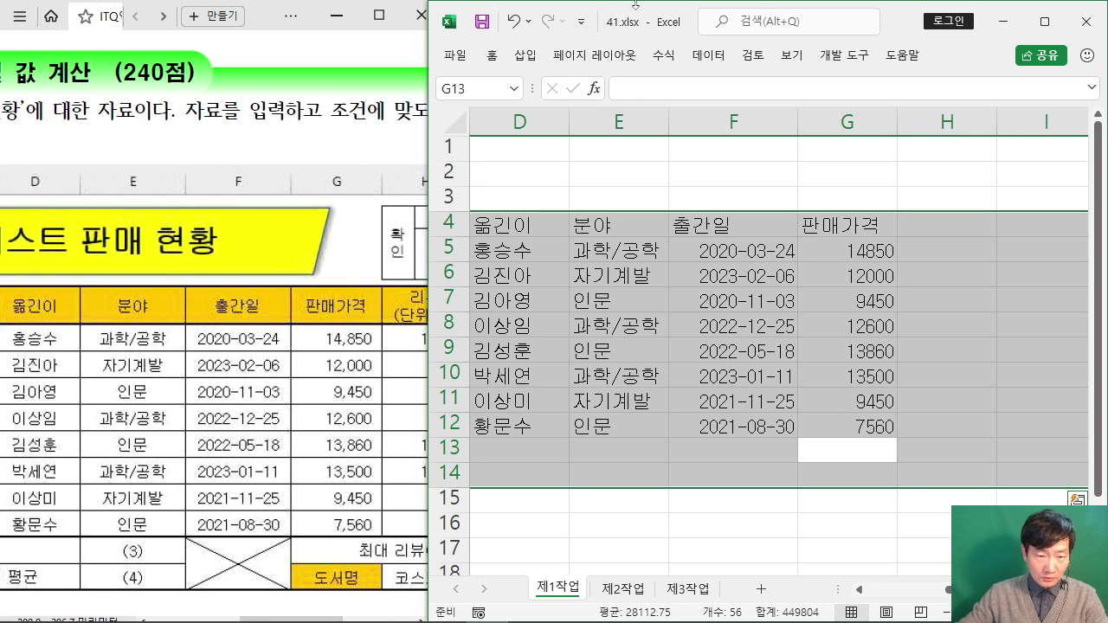
Step: Scroll the exam PDF to show columns 리뷰 through 판매가격 순위, then return to Excel
left_click_drag(277, 619, 331, 620)
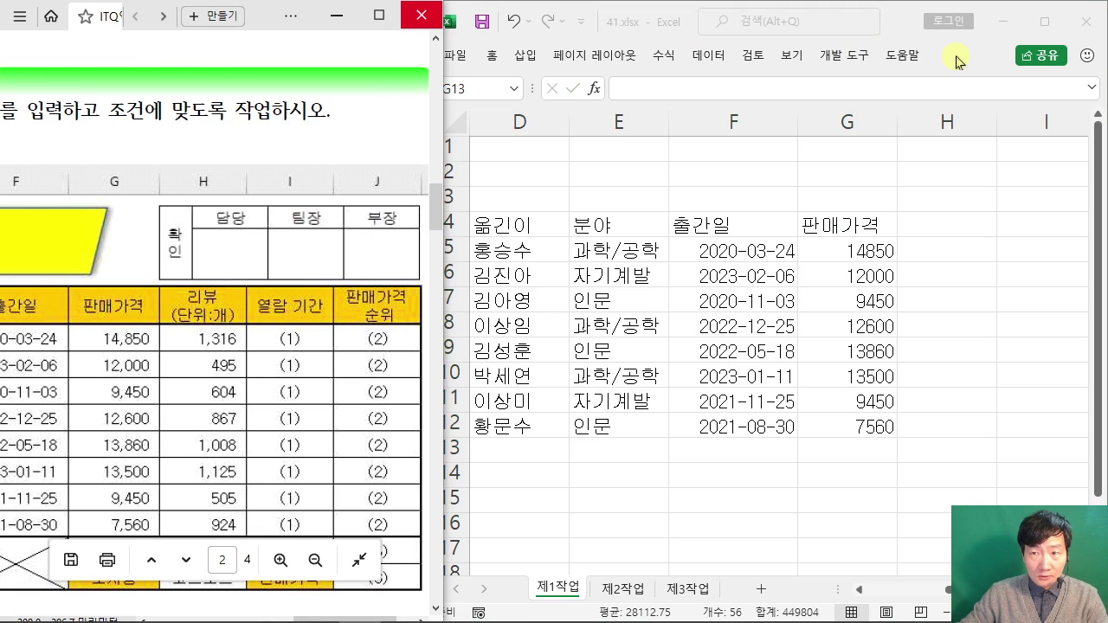
left_click(956, 59)
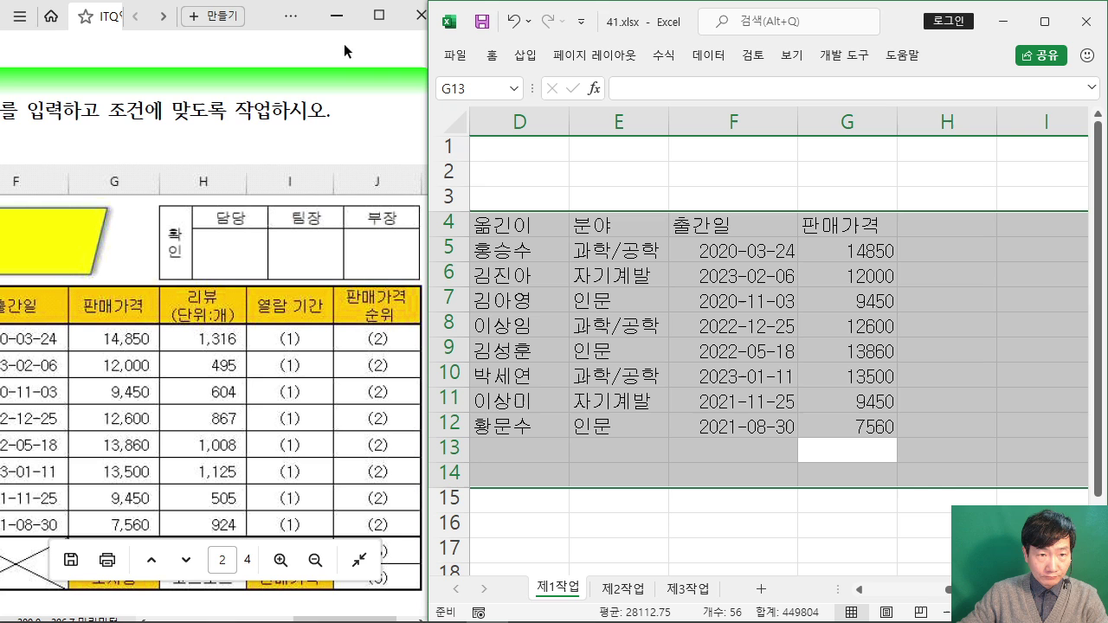
left_click(257, 19)
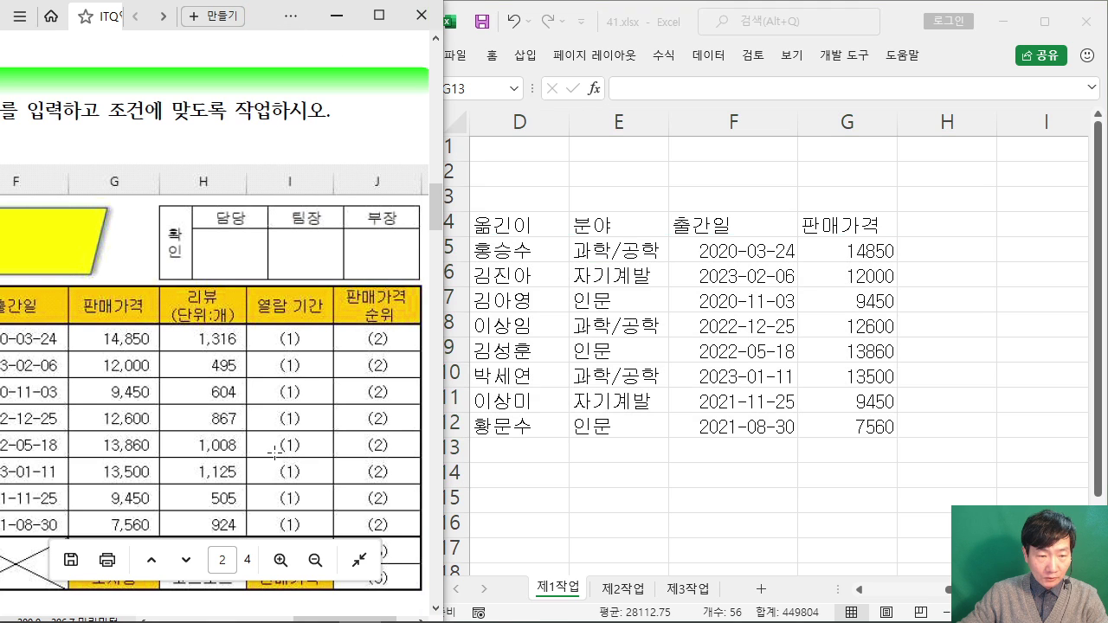
scroll(275, 452, "down", 1)
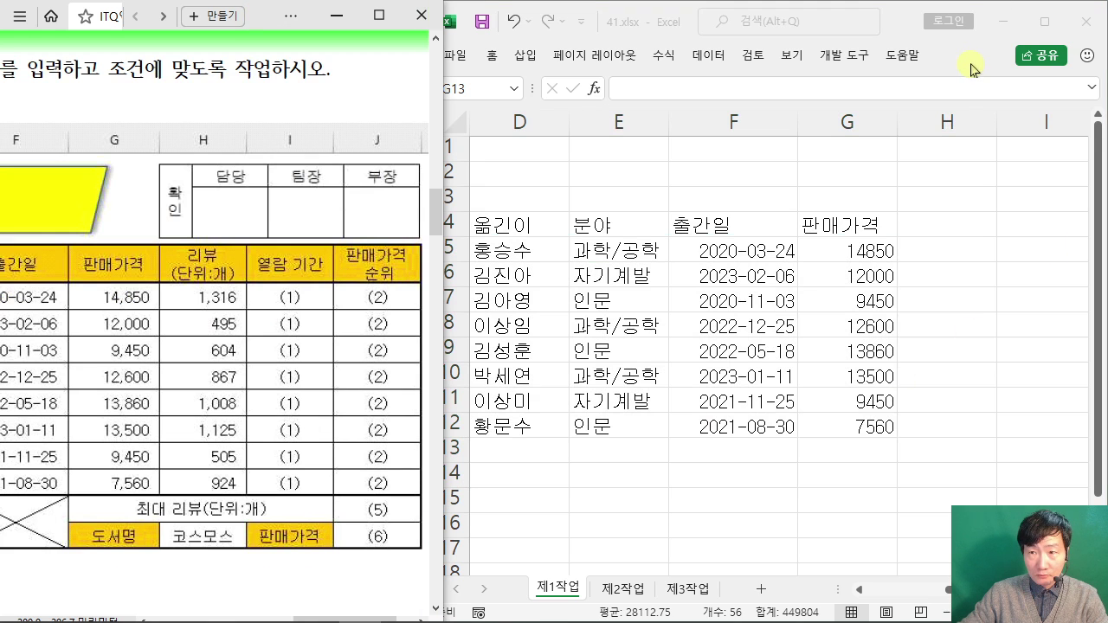
left_click(971, 69)
Step: Type 최대 리뷰(단위:개) in G13 and 도서명 in G14, then begin the 리뷰 header in H4
type("최대 ")
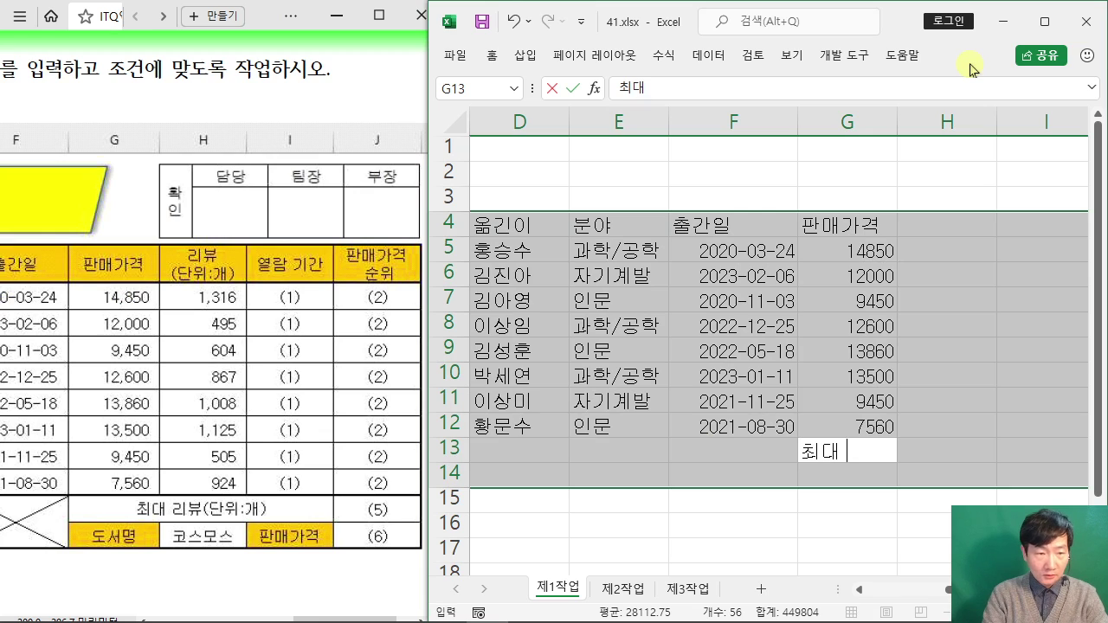
type("리뷰(단우 ㅐ")
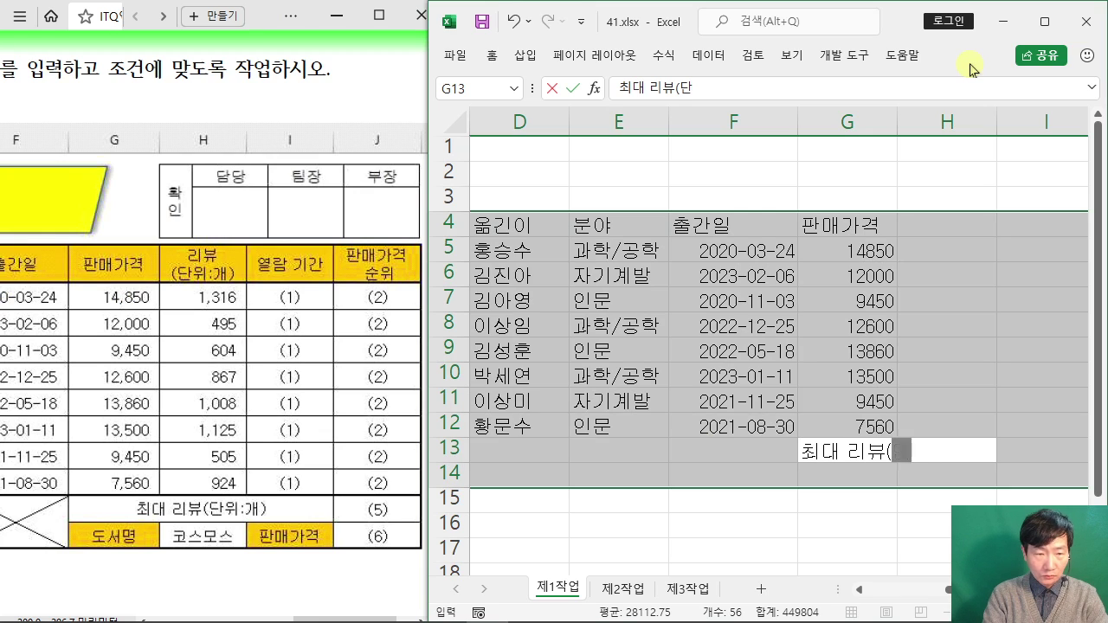
key("BackSpace")
key("BackSpace")
type("위")
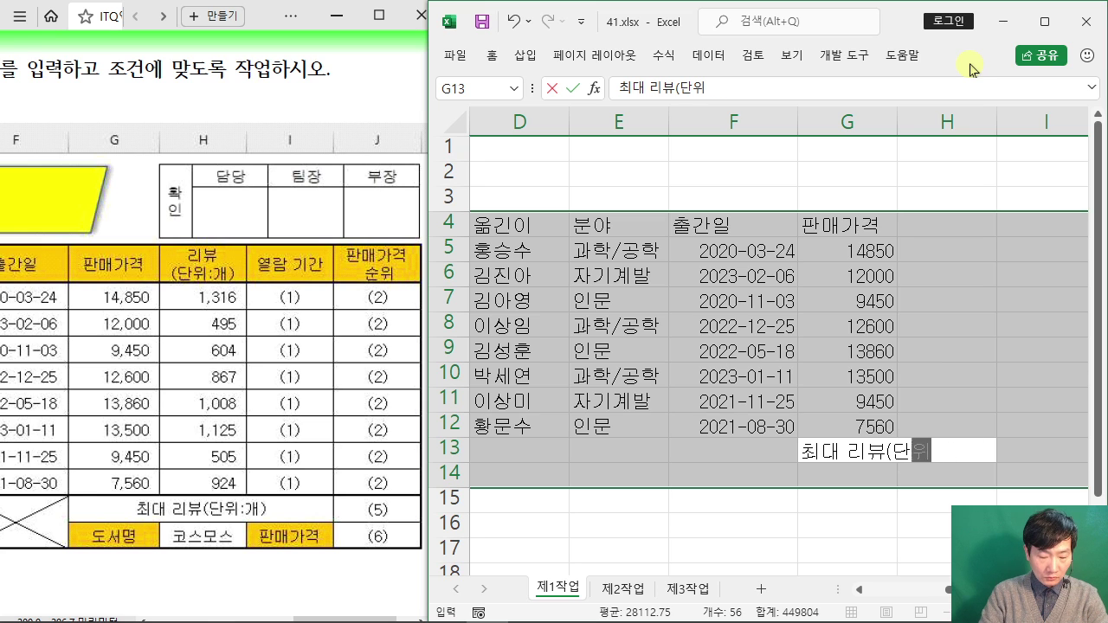
type(":개)")
key("Return")
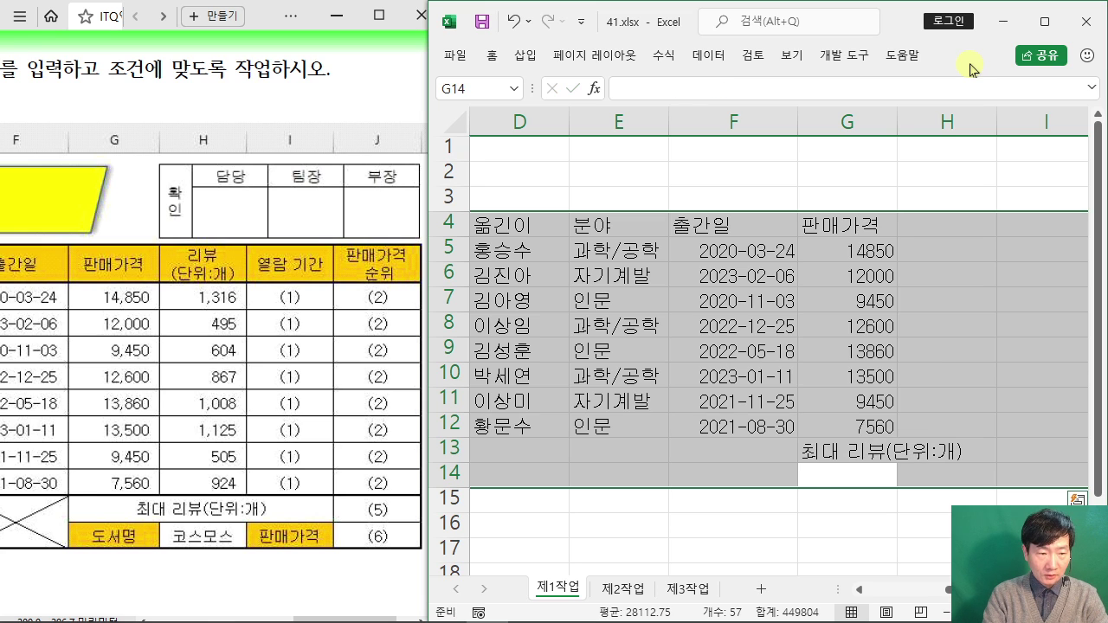
type("도서명")
key("Return")
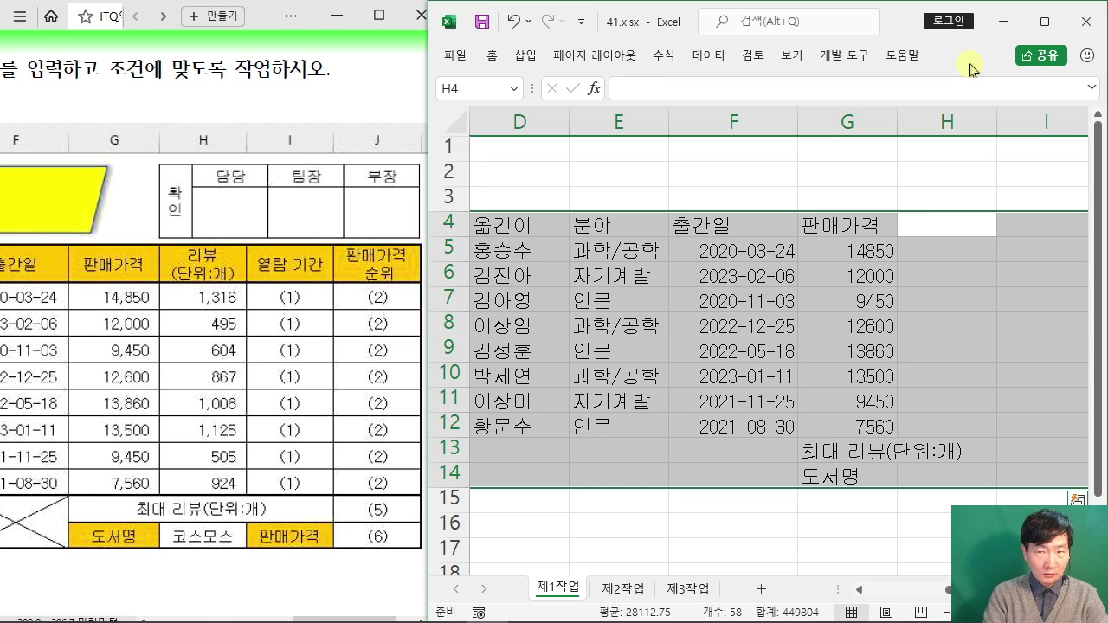
type("리뷰")
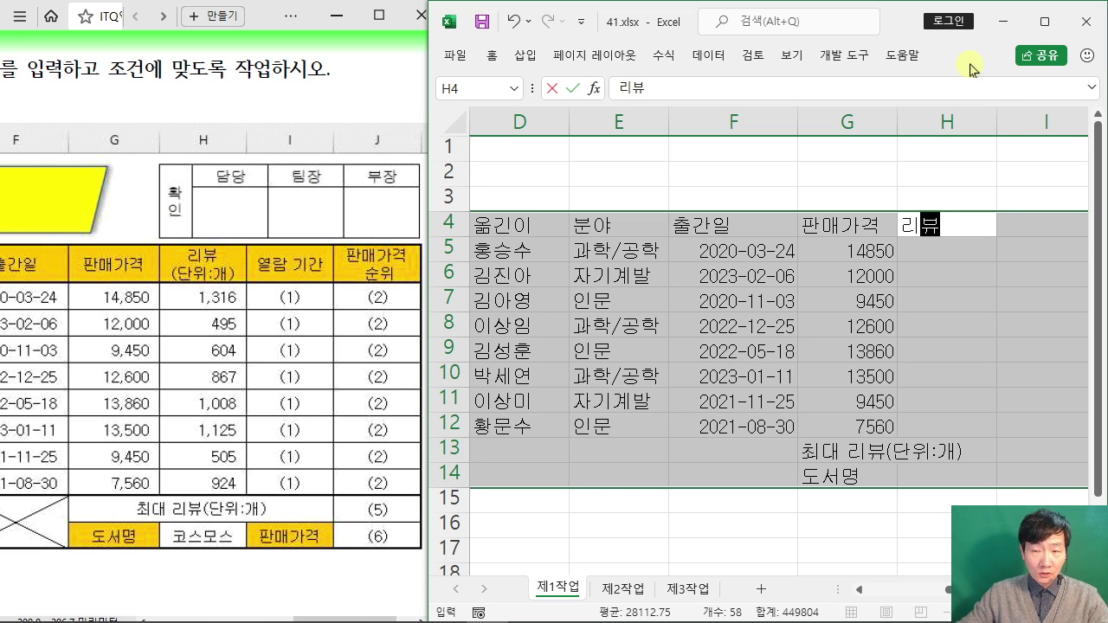
Step: Finish H4 as a two-line header reading 리뷰 and (단위:개)
mouse_move(606, 107)
left_mouse_down()
mouse_move(623, 177)
mouse_move(807, 209)
left_mouse_up()
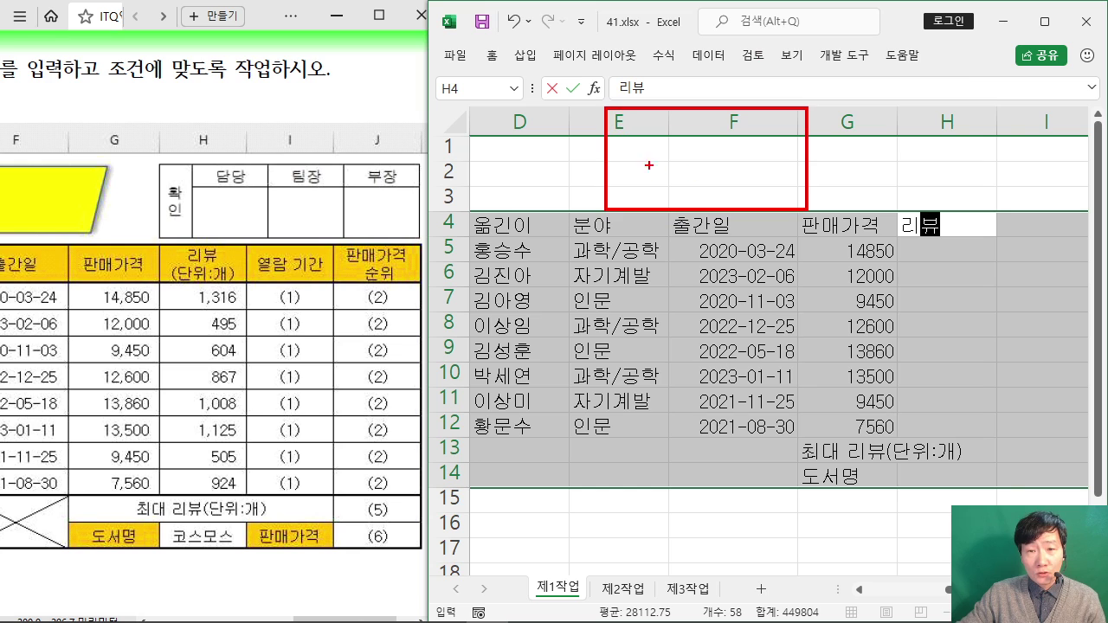
left_click_drag(639, 196, 688, 187)
left_click_drag(726, 127, 734, 188)
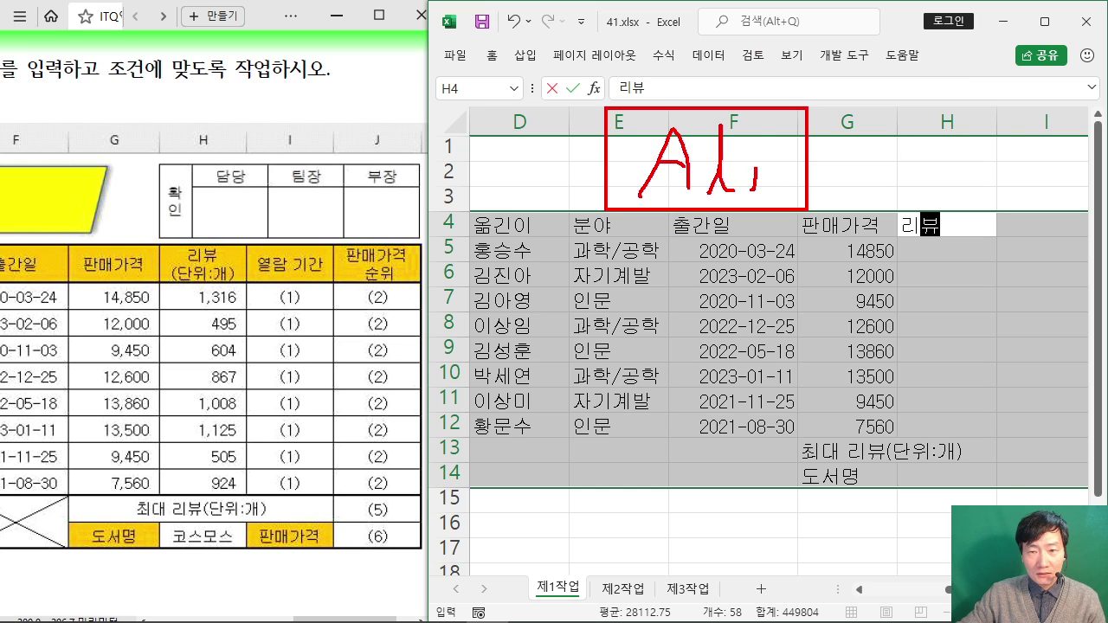
left_click_drag(762, 130, 775, 201)
left_click_drag(801, 159, 726, 161)
left_click_drag(824, 132, 820, 192)
mouse_move(909, 76)
left_mouse_down()
mouse_move(879, 137)
mouse_move(993, 191)
mouse_move(905, 153)
mouse_move(923, 180)
mouse_move(949, 167)
mouse_move(992, 176)
mouse_move(1061, 161)
left_mouse_up()
key("Escape")
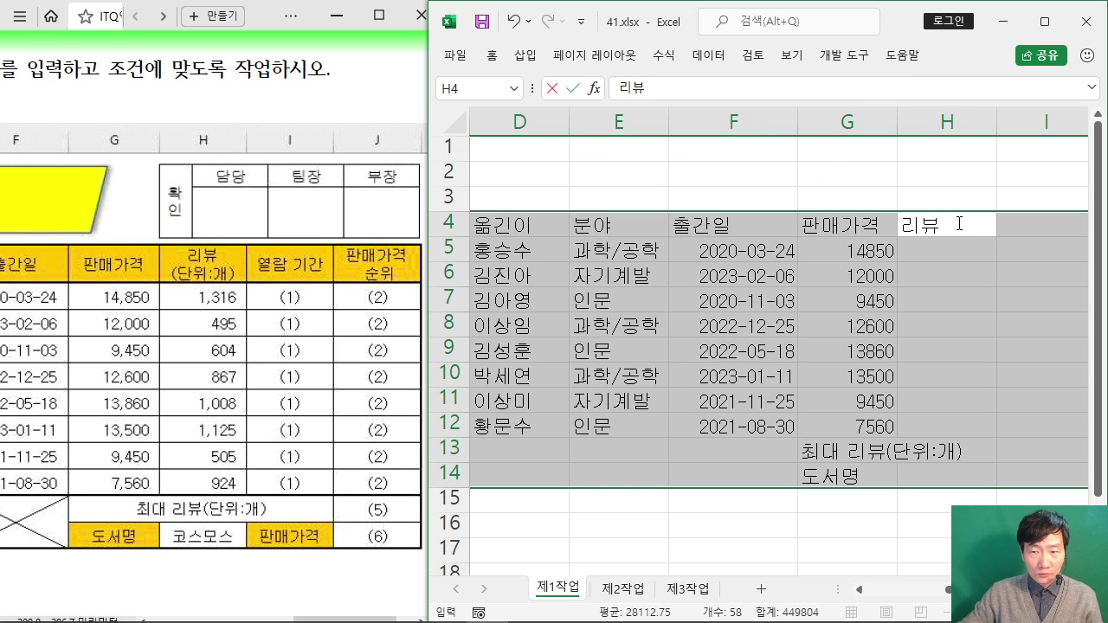
key("alt+Return")
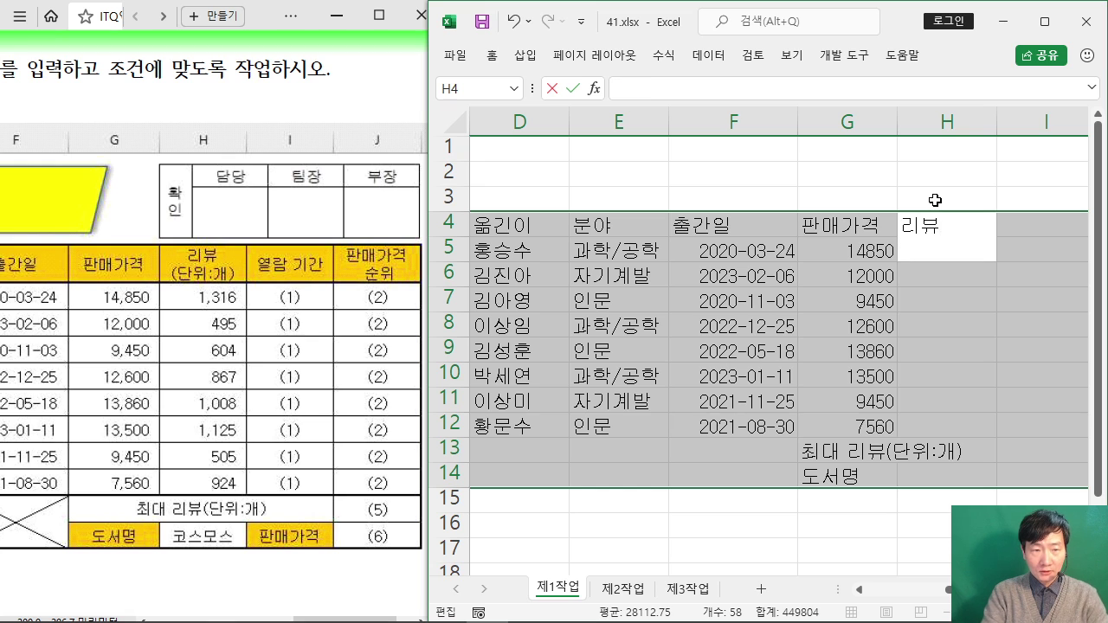
type("(단위")
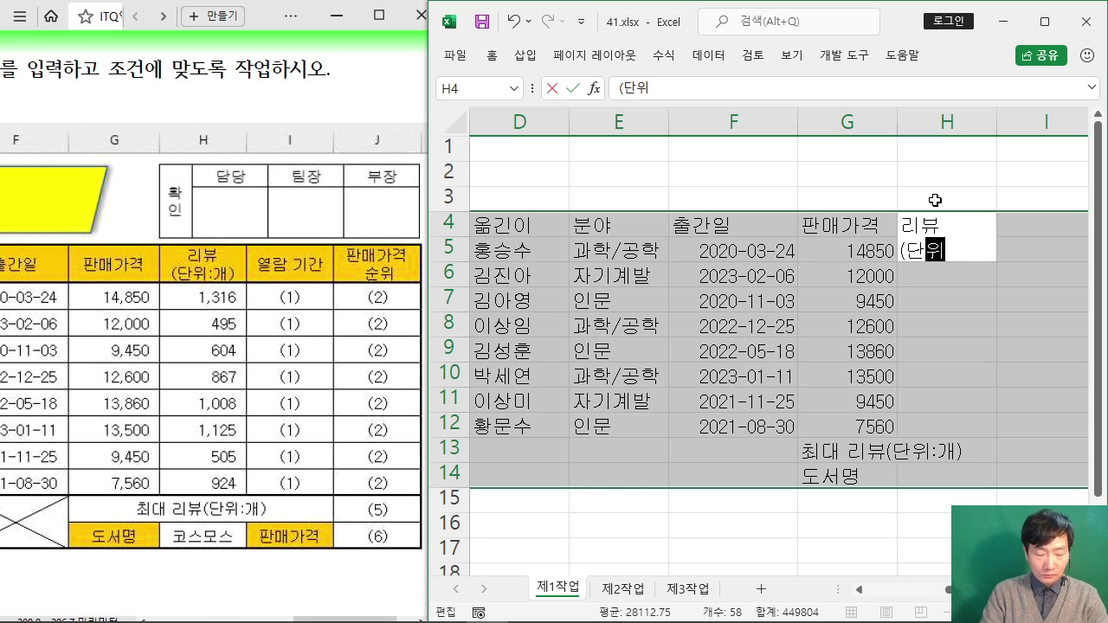
type(":개)")
key("Return")
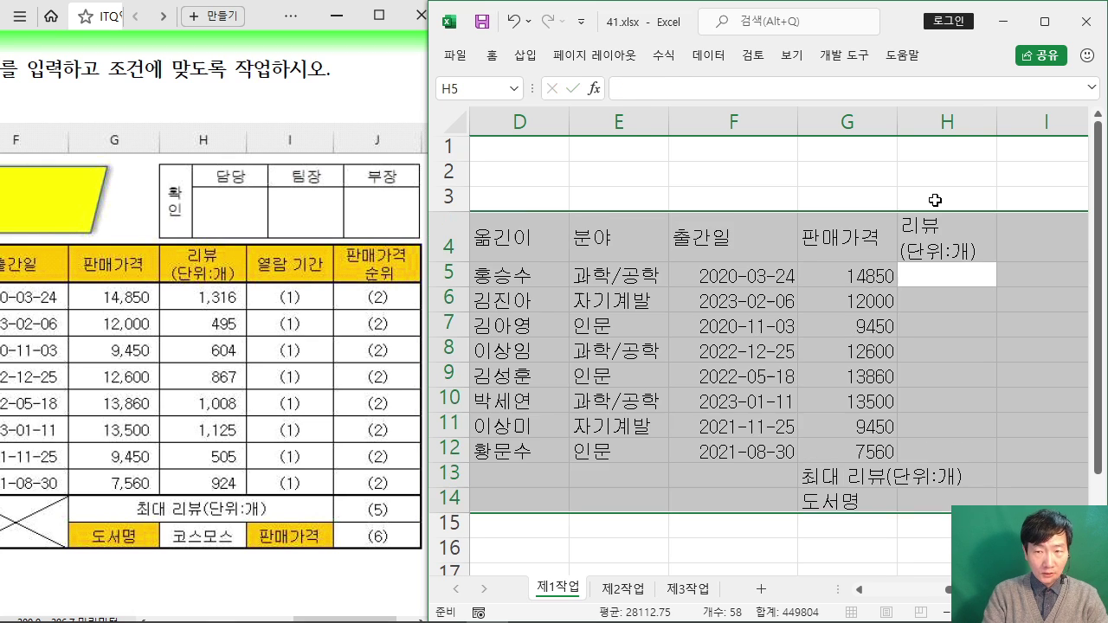
Step: Enter review counts 1316, 495, 604 and 867 in H5:H8
type("1")
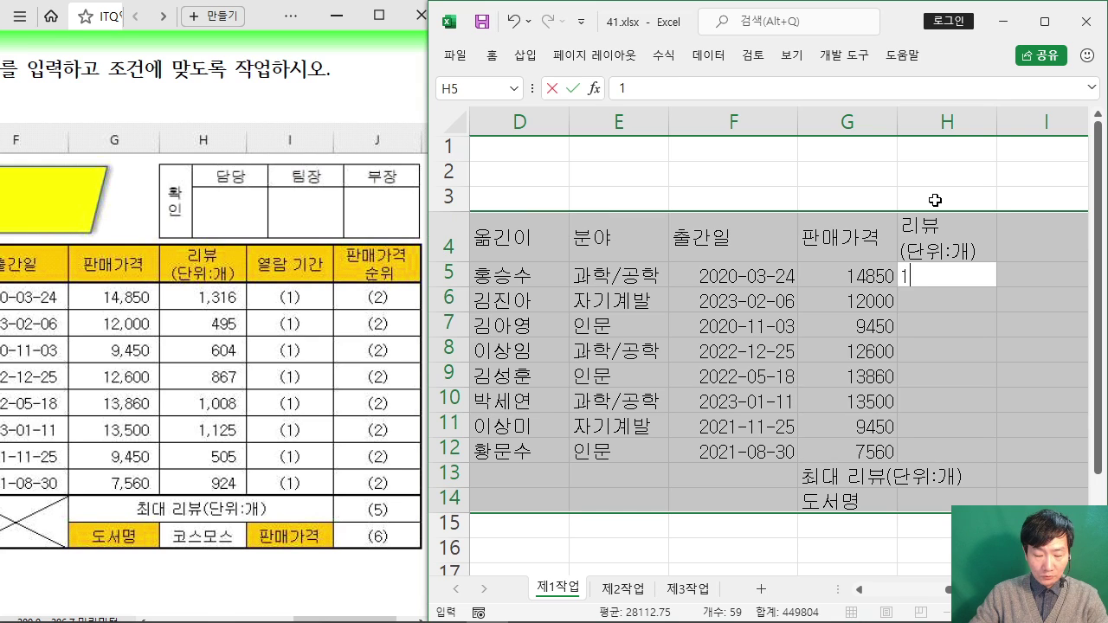
type("316")
key("Return")
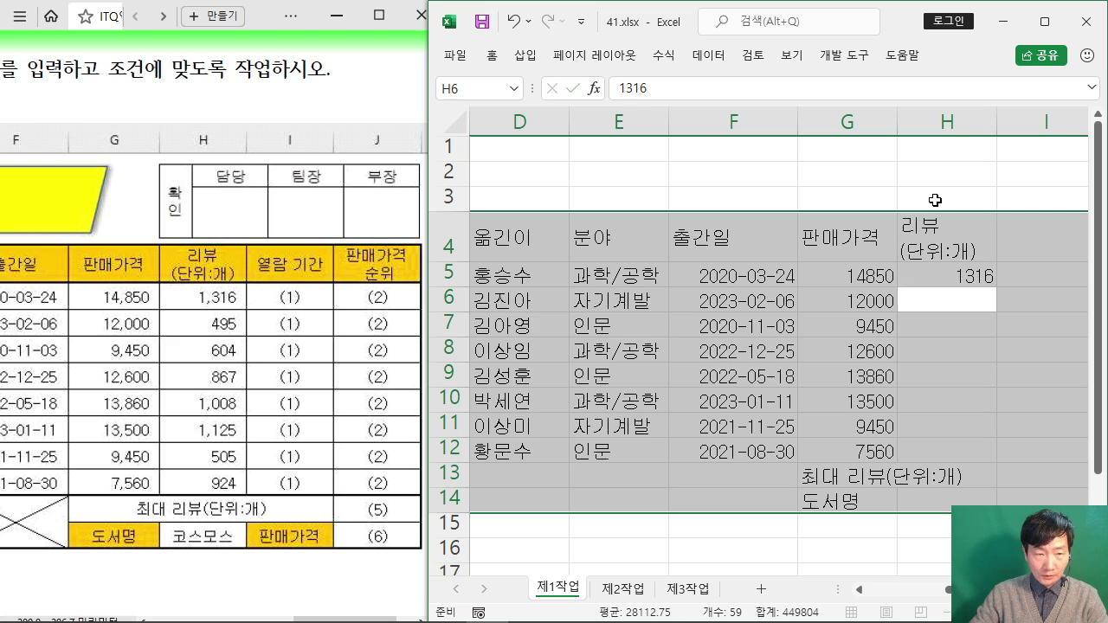
type("495")
key("Return")
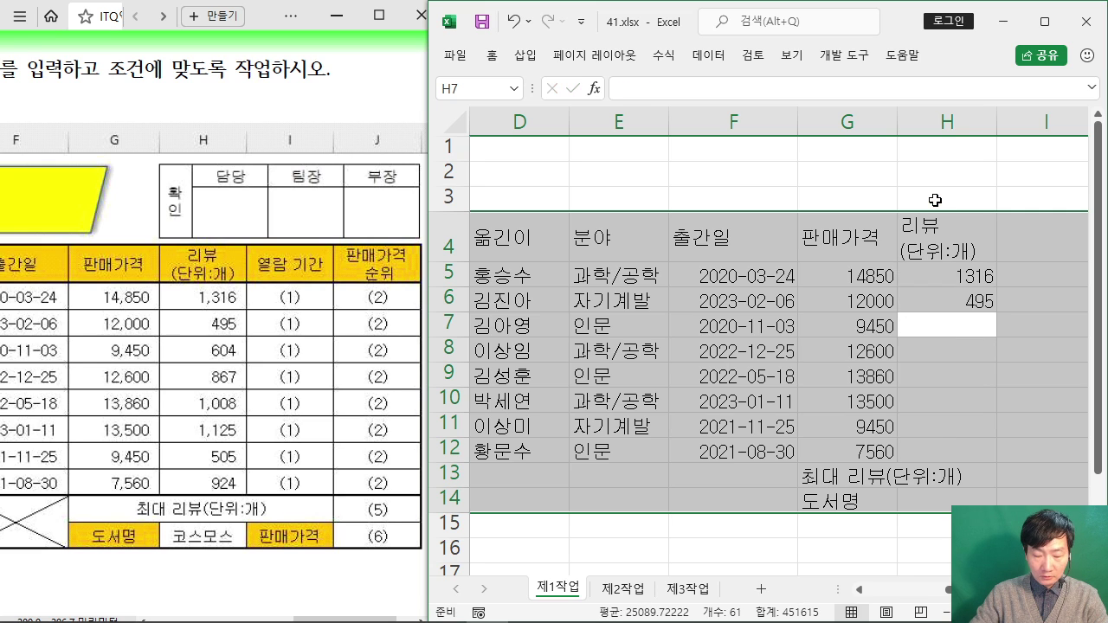
type("604")
key("Return")
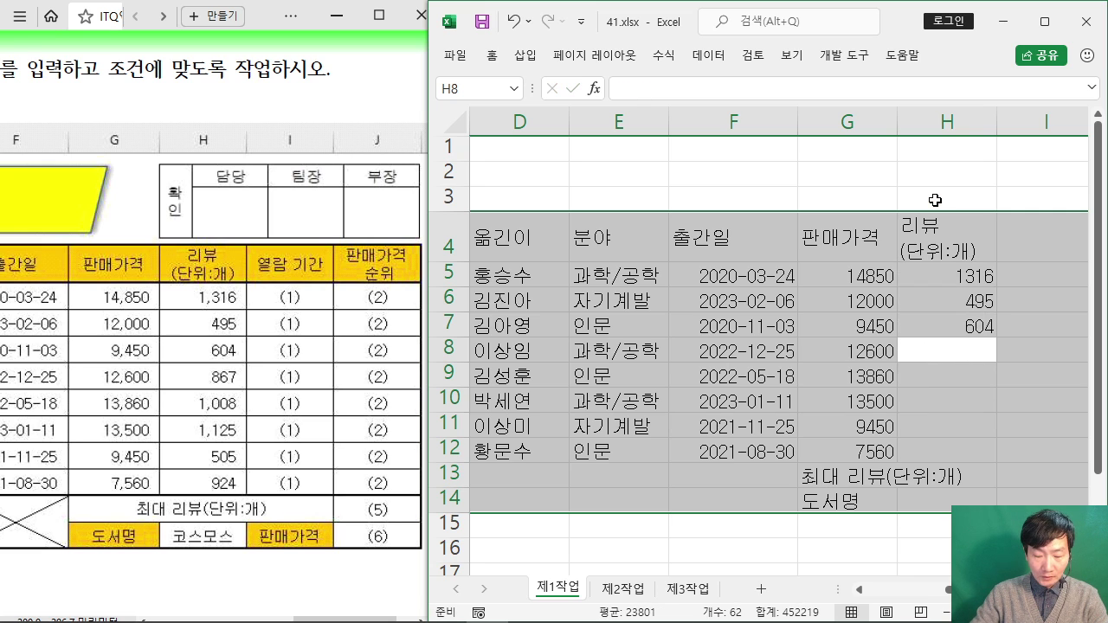
type("867")
key("Return")
Step: Enter review counts 1008, 1125, 505 and 924 in H9:H12
type("1008")
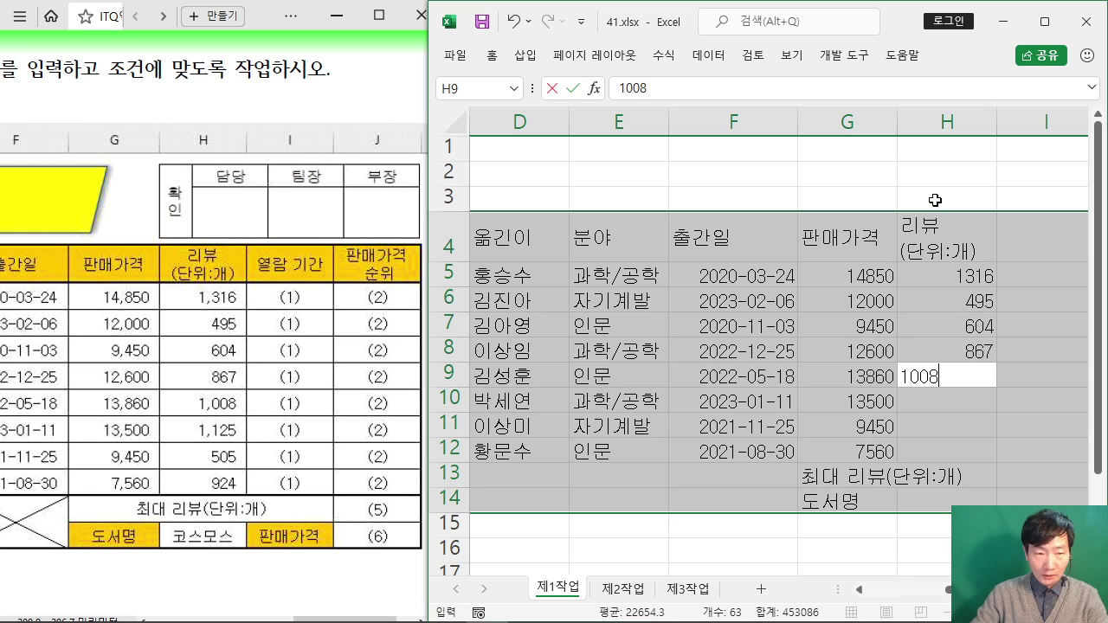
key("Return")
type("1125")
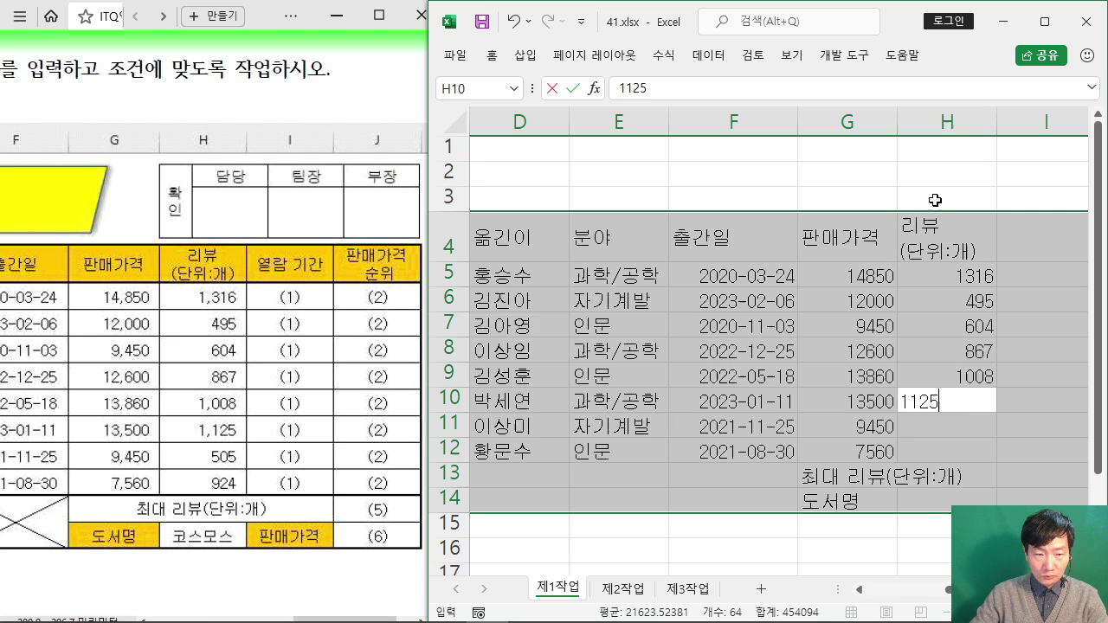
key("Return")
type("505")
key("Return")
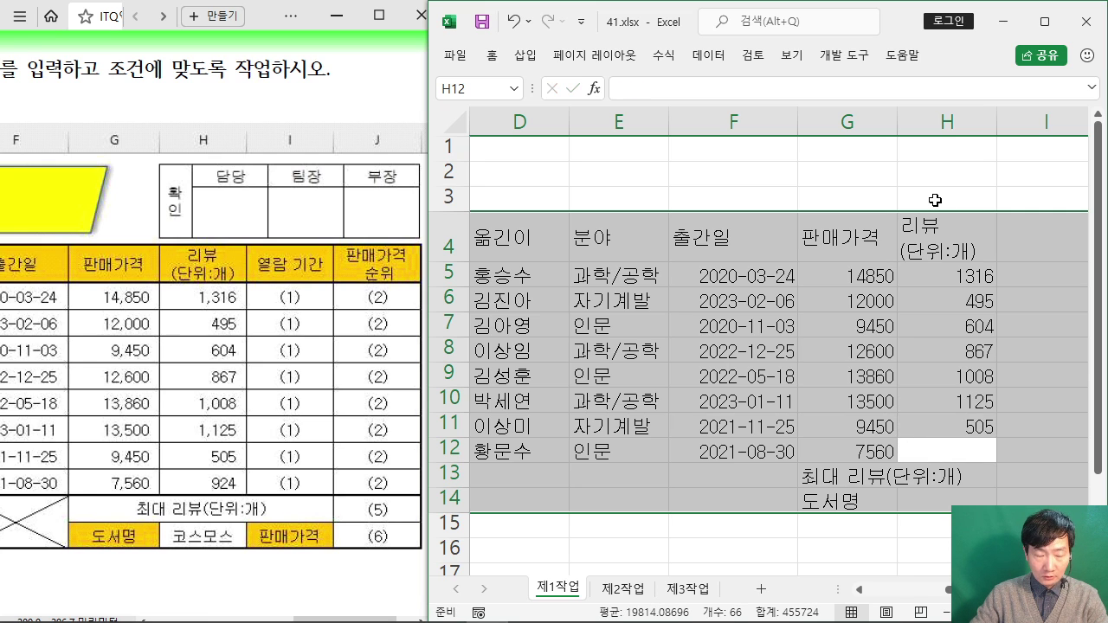
type("924")
key("Return")
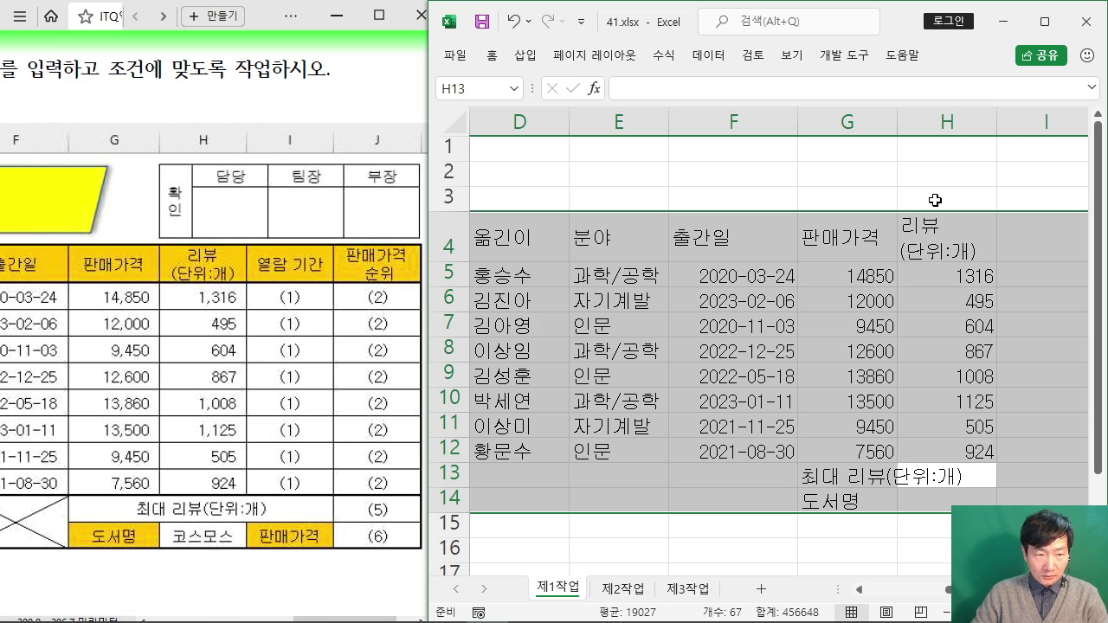
key("Return")
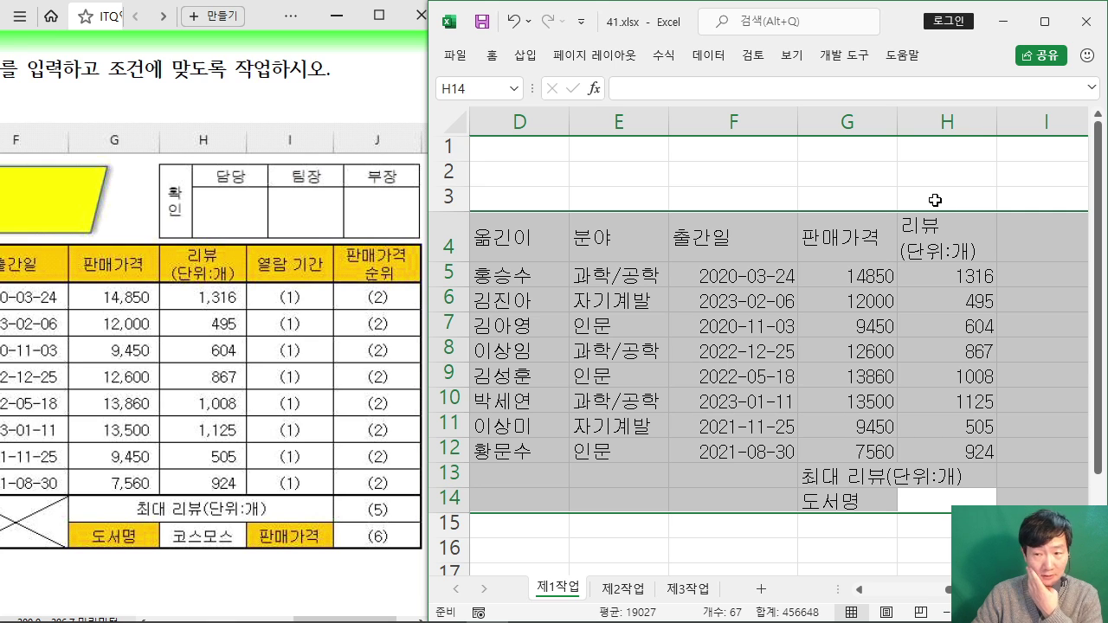
Step: Enter the 열람 기간 heading in I4 and the 판매가격 label in I14
key("Return")
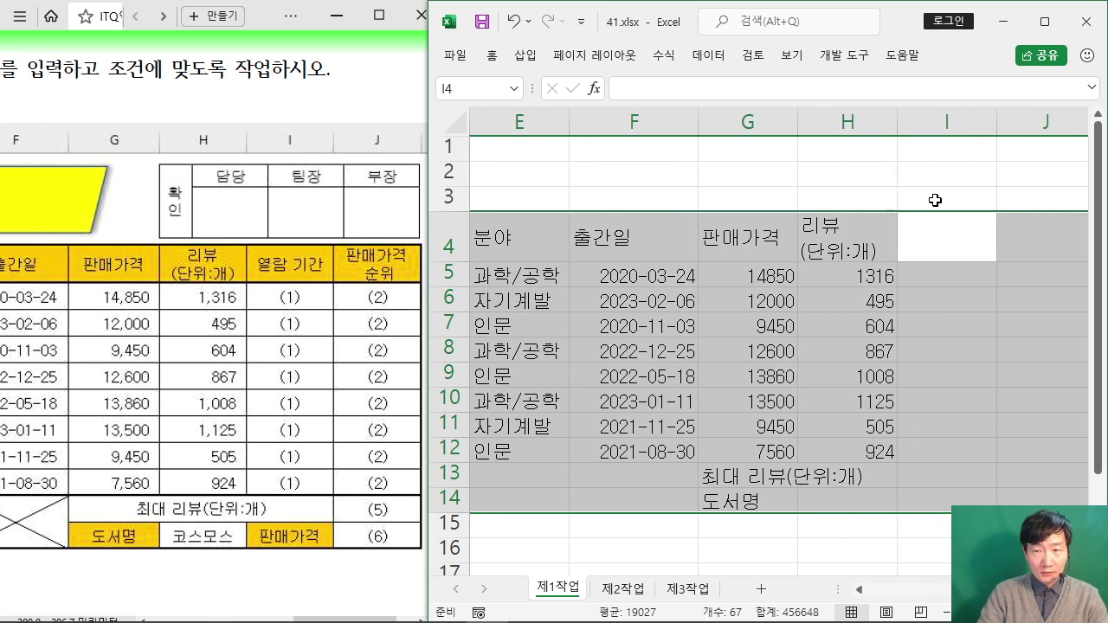
type("열람")
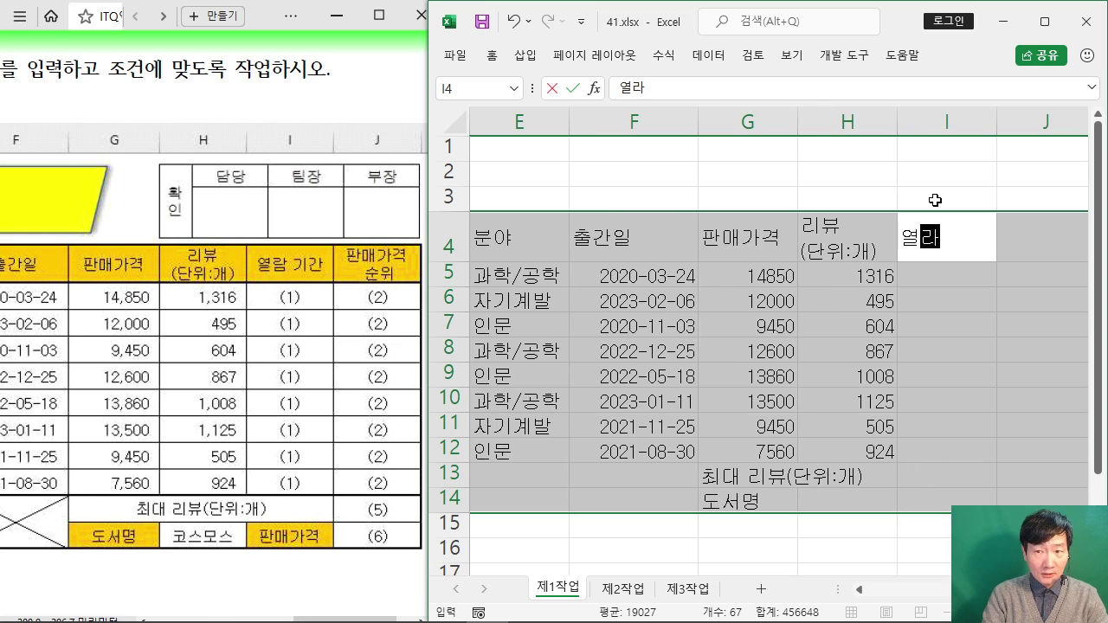
type(" 기간")
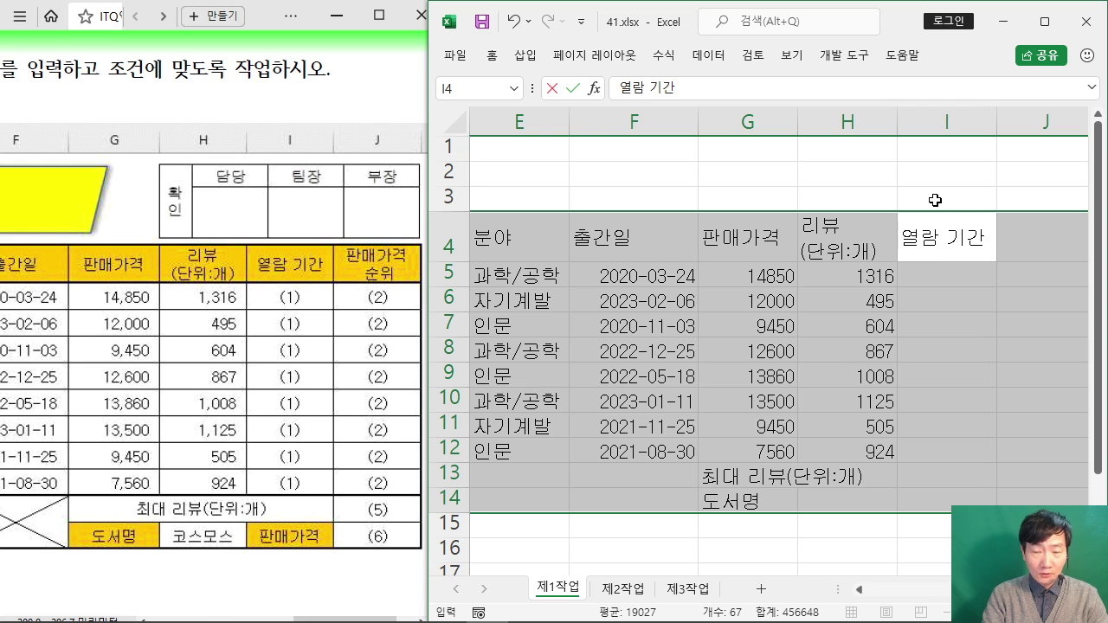
key("Return")
key("Return")
key("Return")
key("Return")
key("Return")
key("Return")
key("Return")
key("Return")
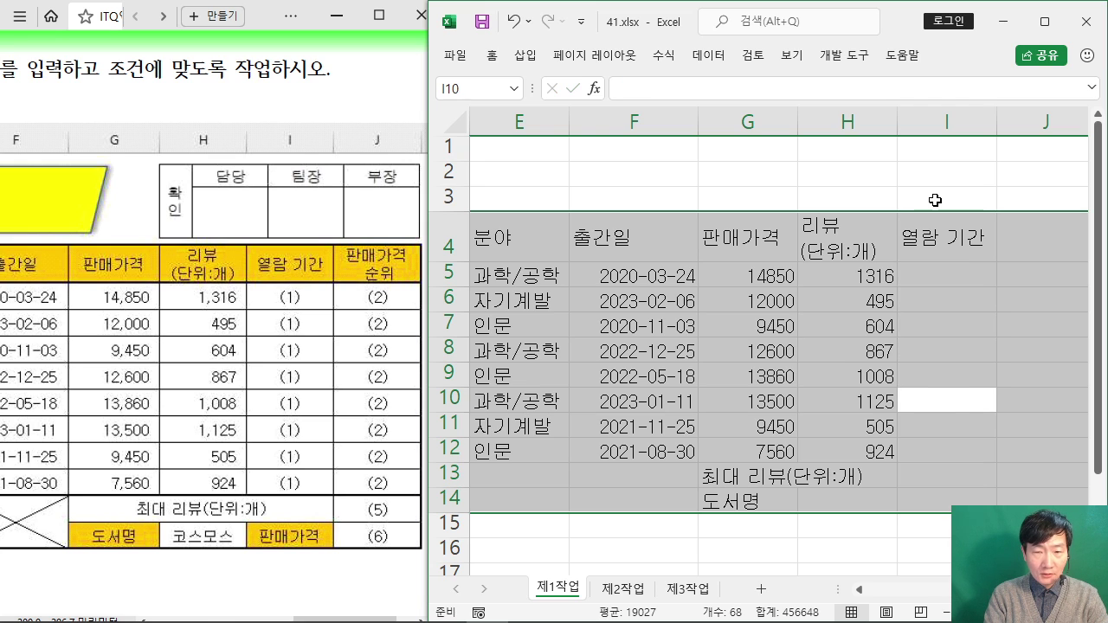
key("Return")
key("Return")
type("판매가격")
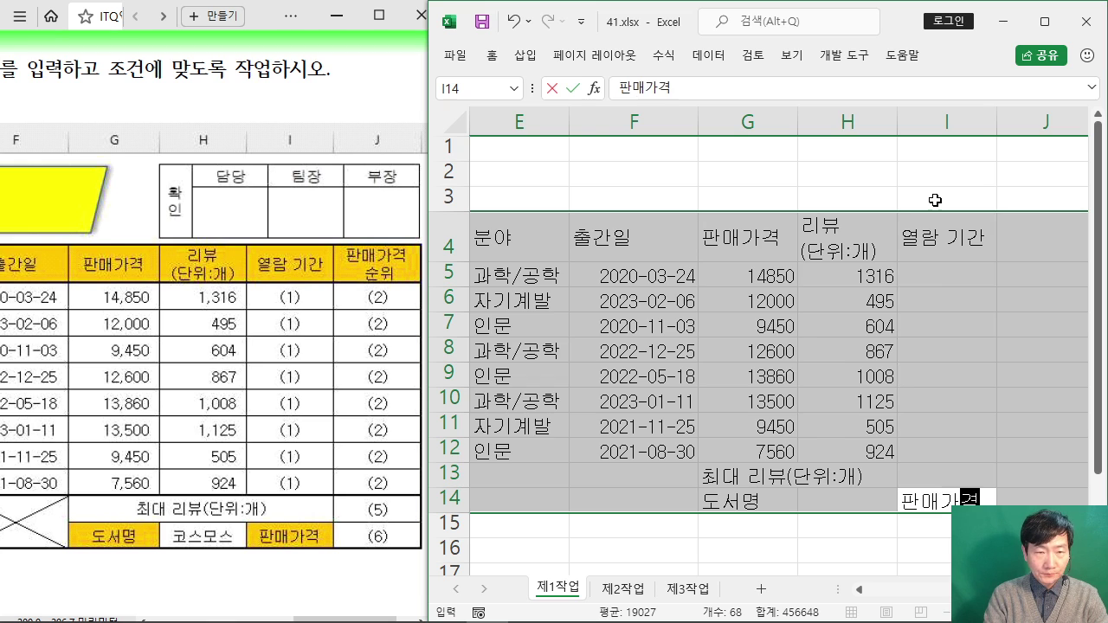
key("Return")
Step: Make J4 a two-line header reading 판매가격 and 순위
type("판매가격")
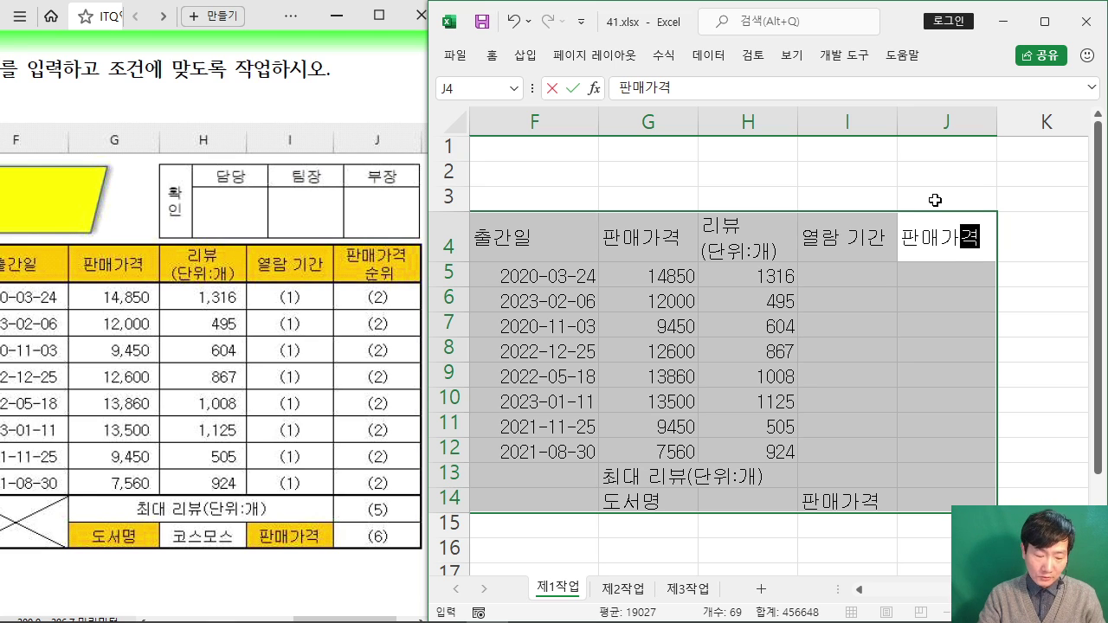
key("alt+Return")
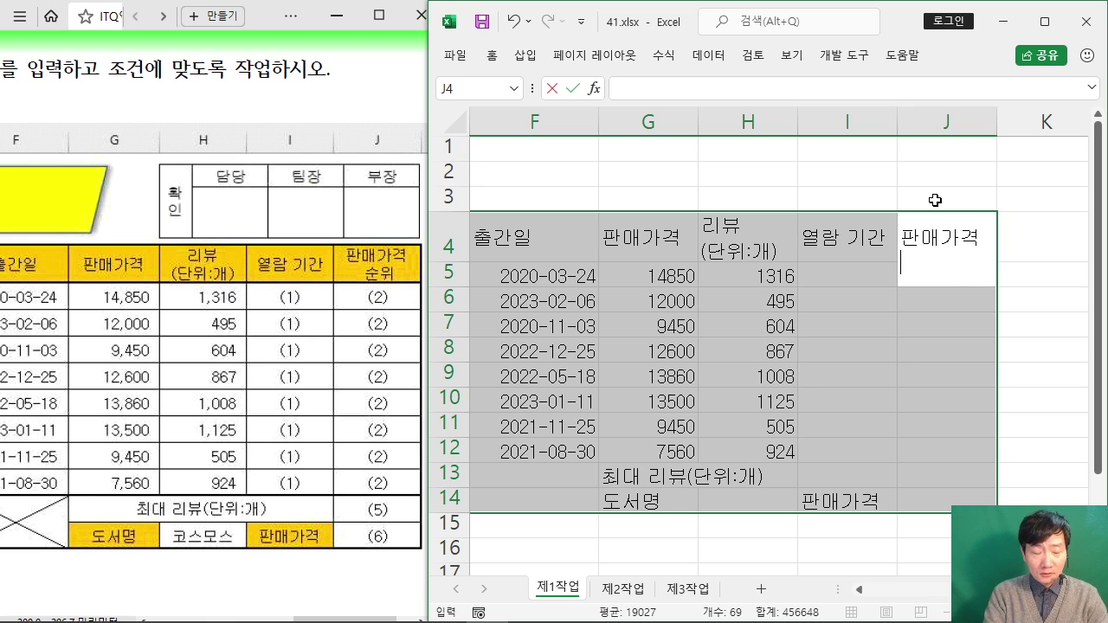
type("순위")
key("Return")
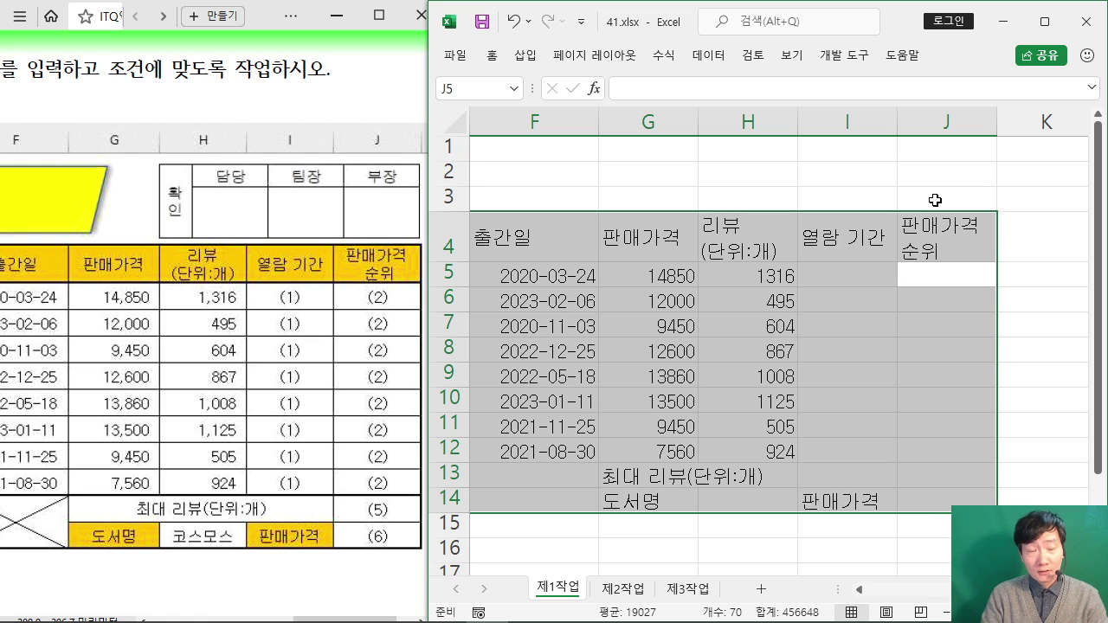
key("Return")
key("Return")
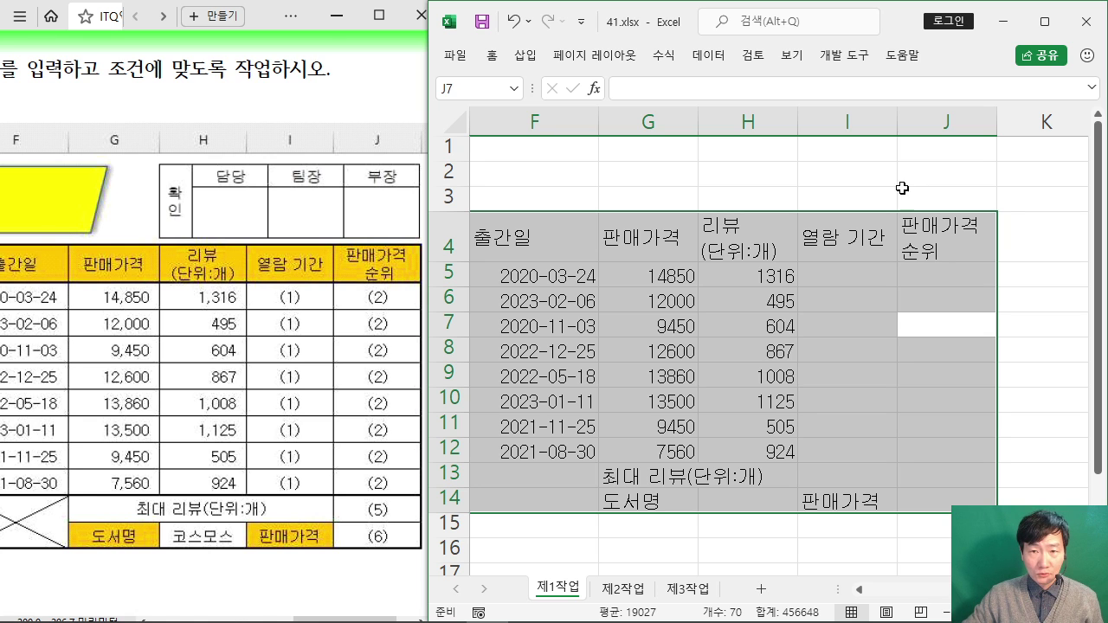
left_click(1045, 21)
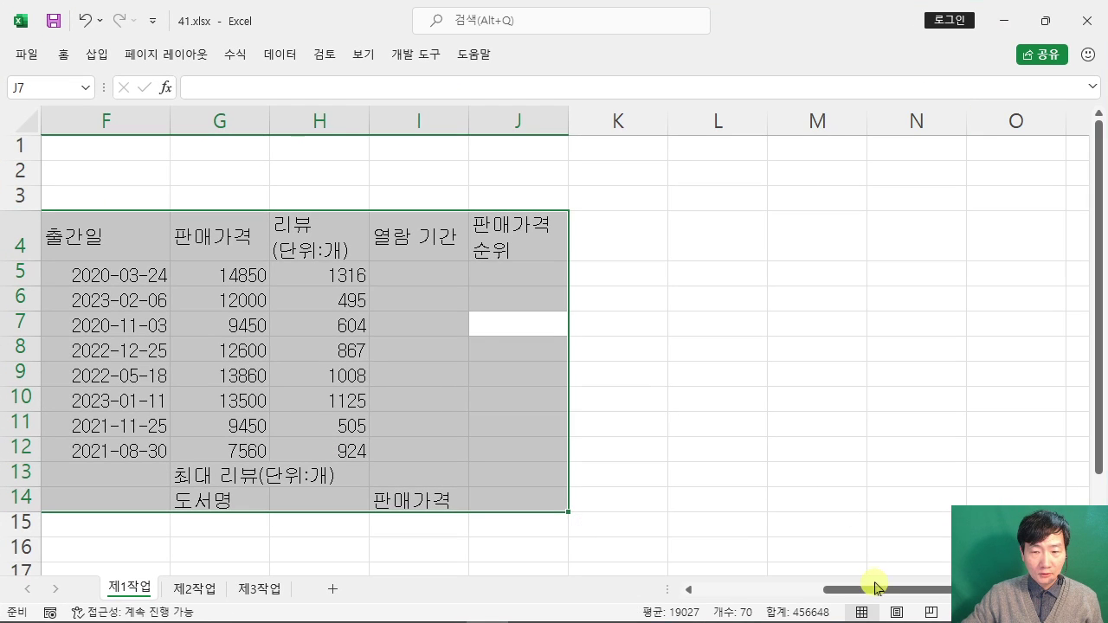
Step: Review the full B4:J14 table in the maximized sheet, then switch to the exam PDF
left_click_drag(874, 590, 760, 590)
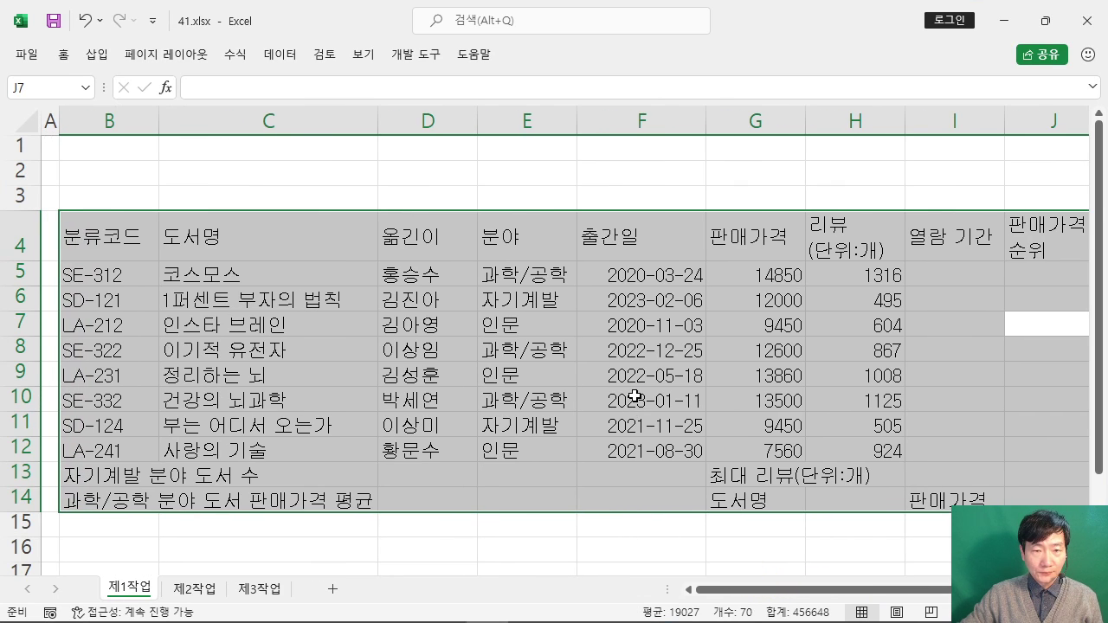
scroll(635, 396, "down", 1)
key("ctrl+q")
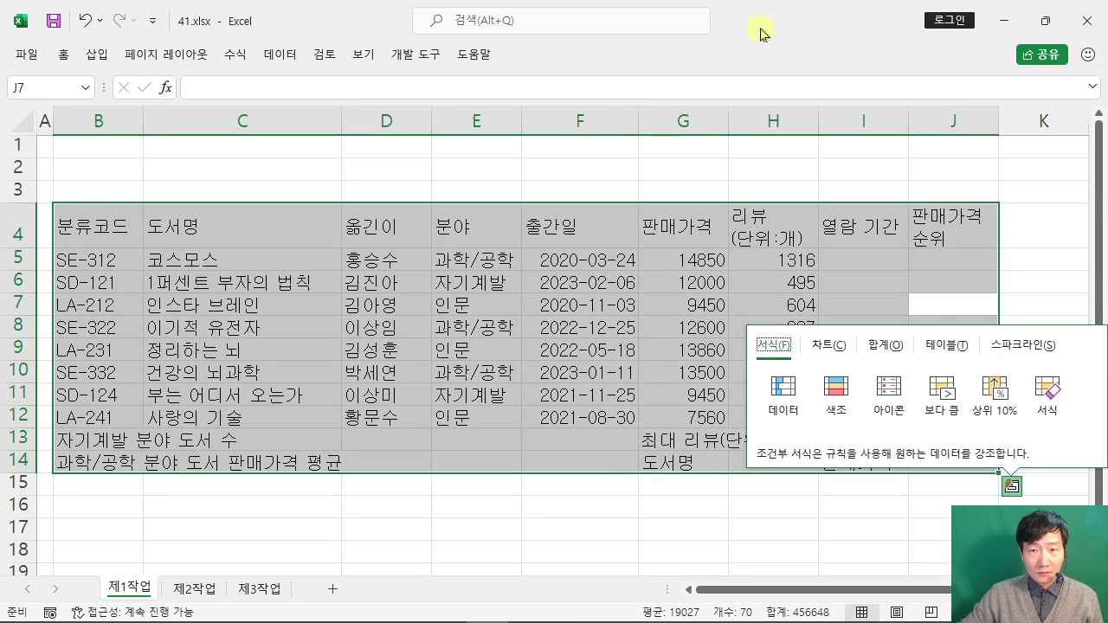
key("Escape")
mouse_move(468, 621)
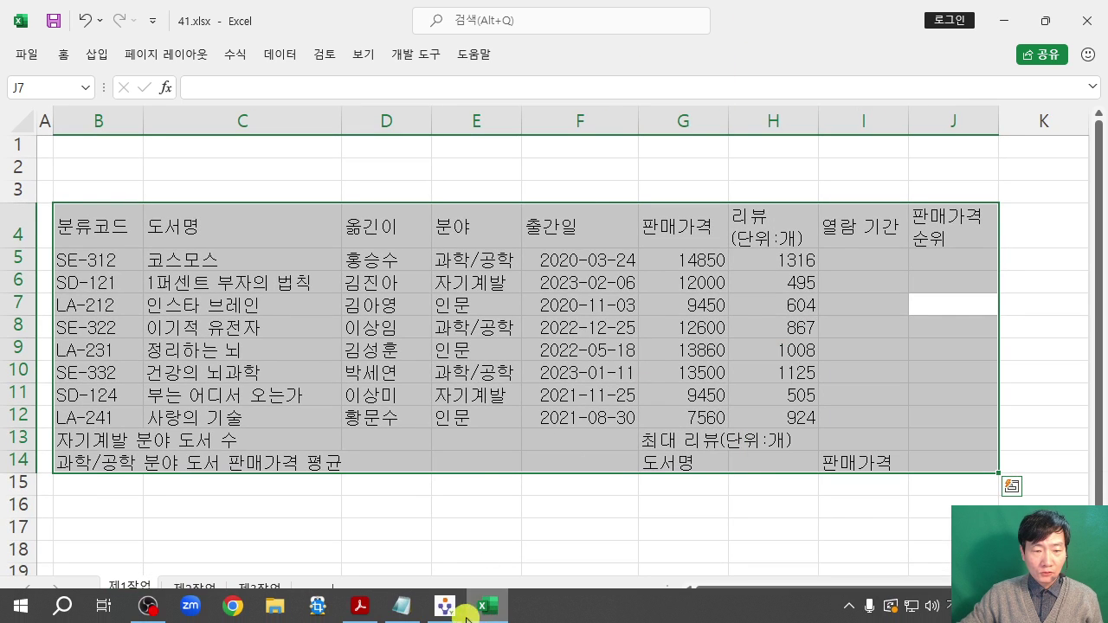
left_click(362, 606)
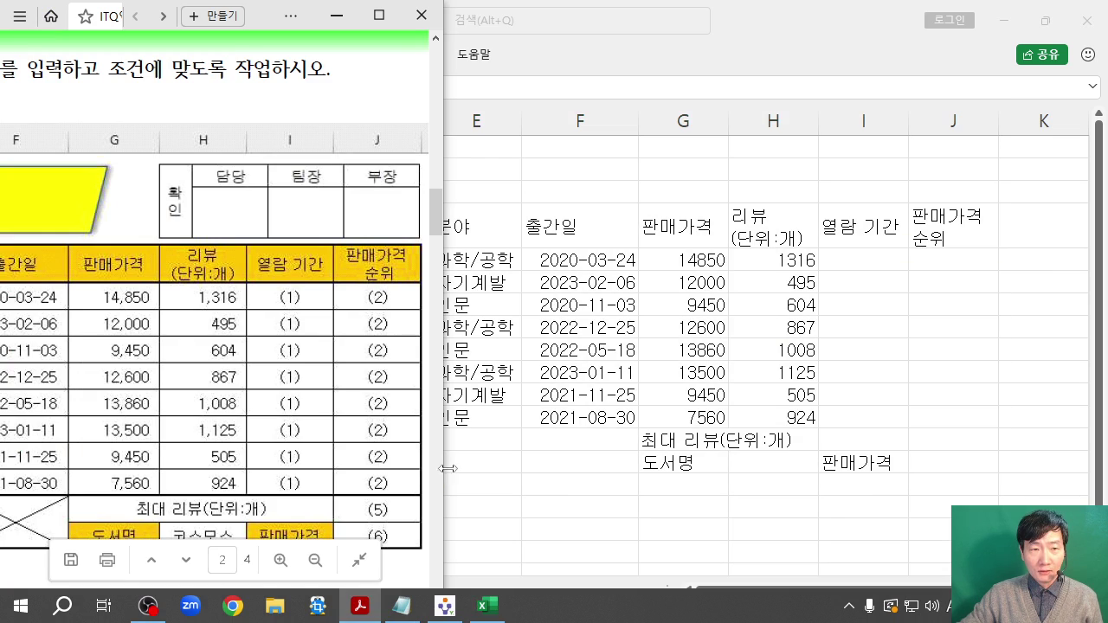
Step: Maximize the PDF, read through its 출력형태 table and 조건 list, then minimize it
left_click(378, 15)
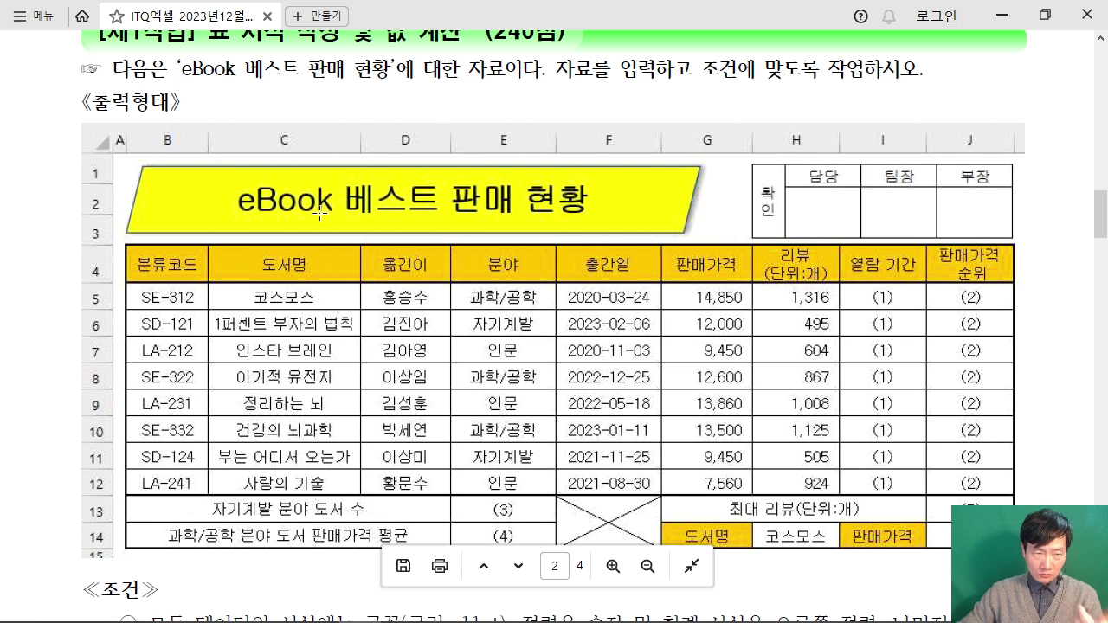
scroll(320, 213, "up", 1)
scroll(319, 213, "down", 6)
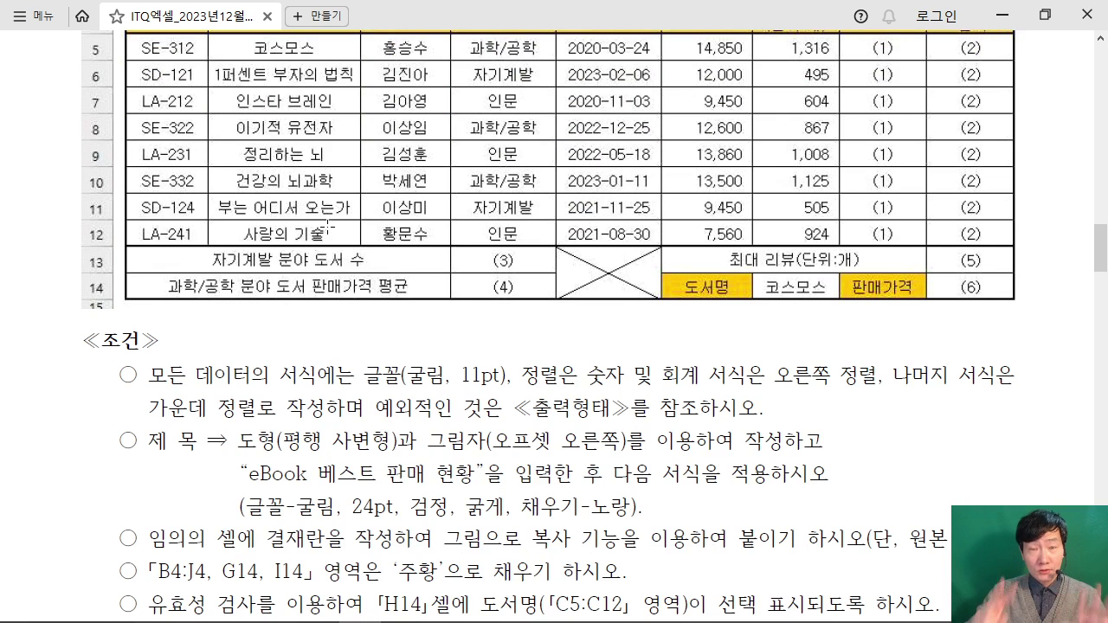
scroll(328, 227, "down", 3)
scroll(330, 227, "up", 1)
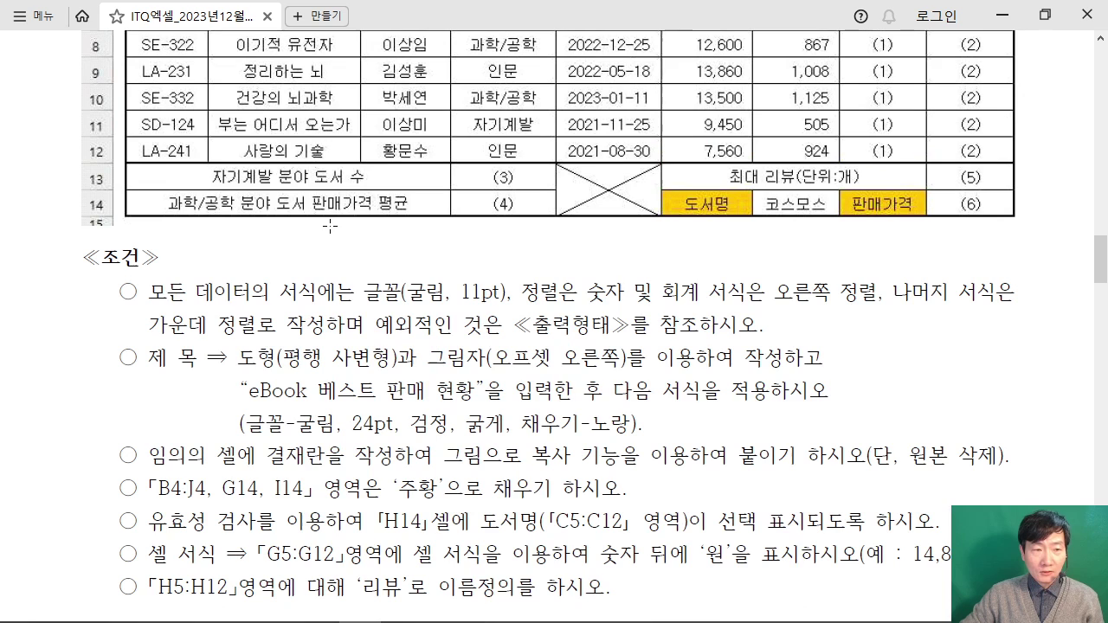
scroll(295, 320, "up", 6)
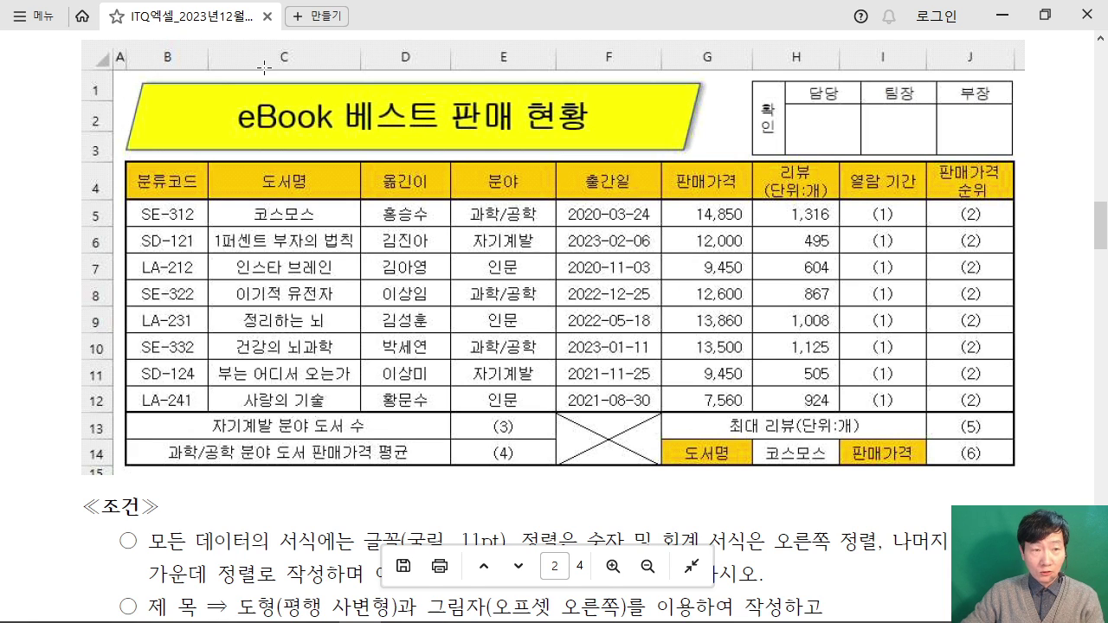
scroll(786, 183, "up", 1)
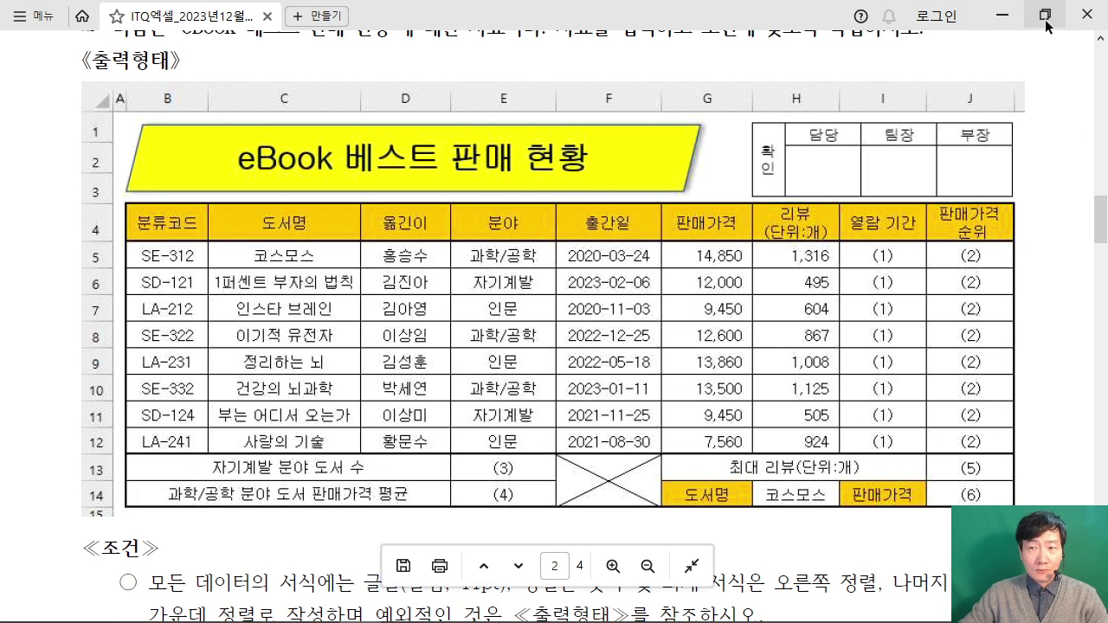
left_click(1003, 17)
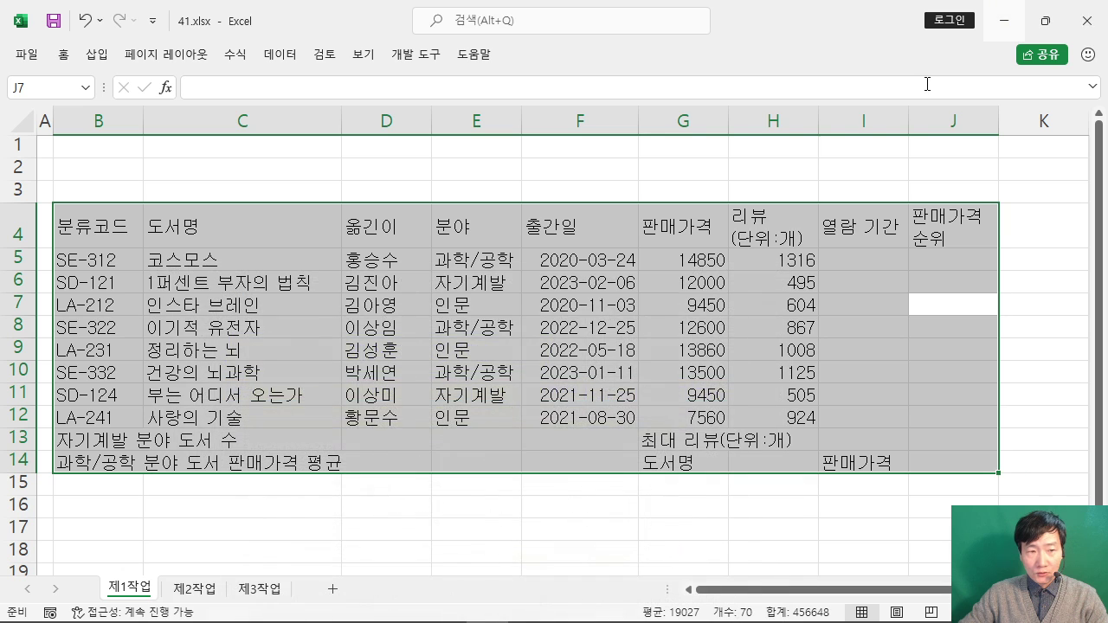
Step: Pin the Home ribbon and give every cell of B4:J14 a 모든 테두리 border
left_click(62, 54)
key("ctrl+F1")
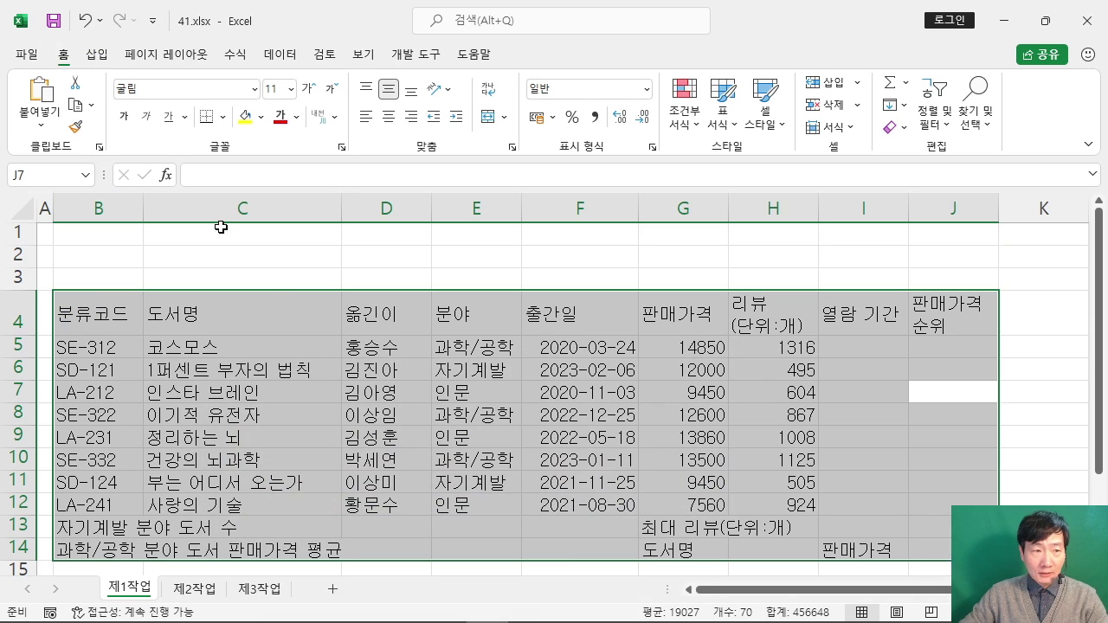
left_click(223, 118)
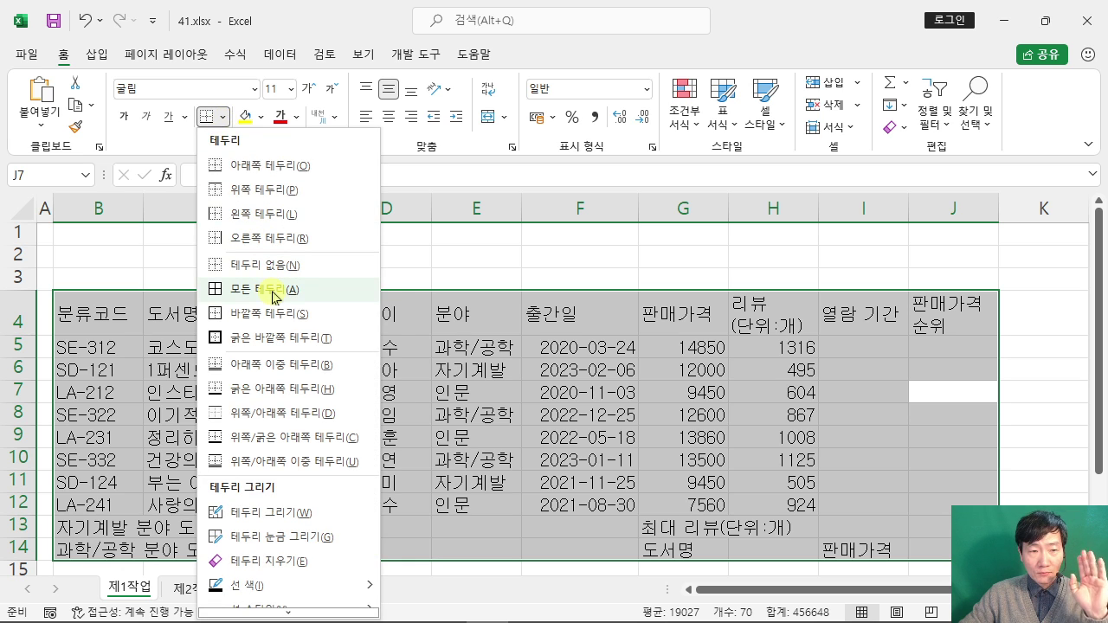
left_click(272, 291)
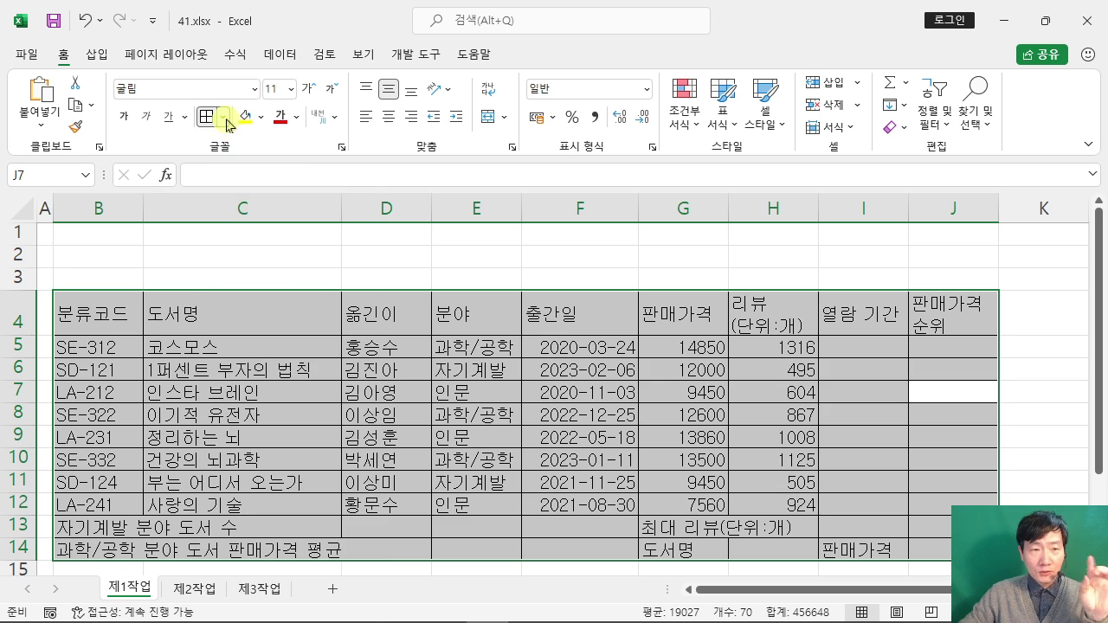
Step: Add a 굵은 바깥쪽 테두리 thick outline around the whole table
left_click(225, 117)
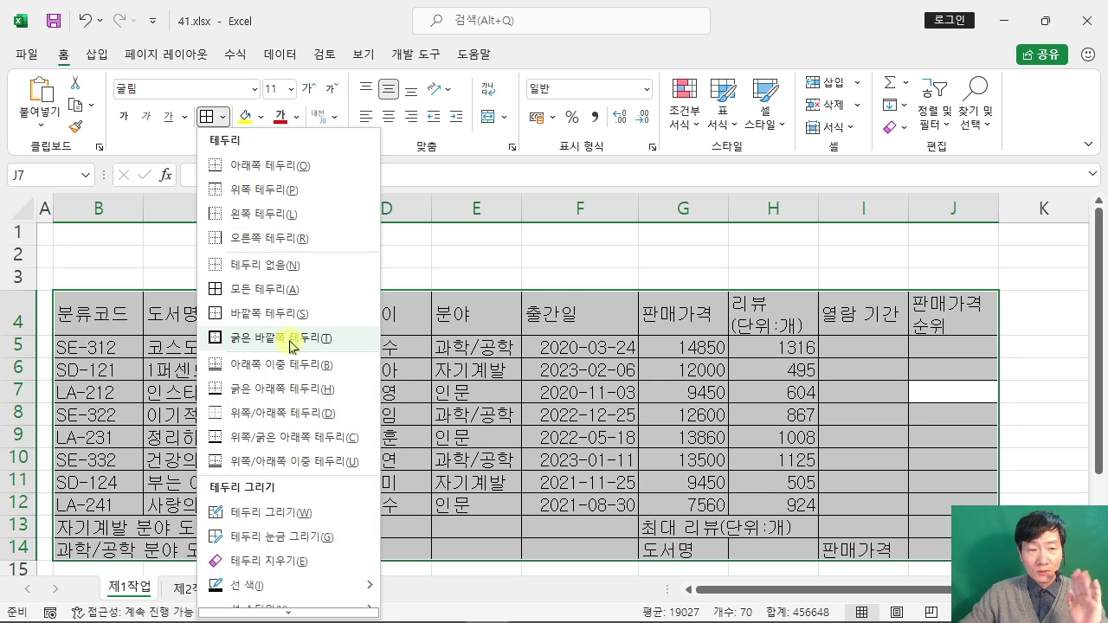
left_click(290, 343)
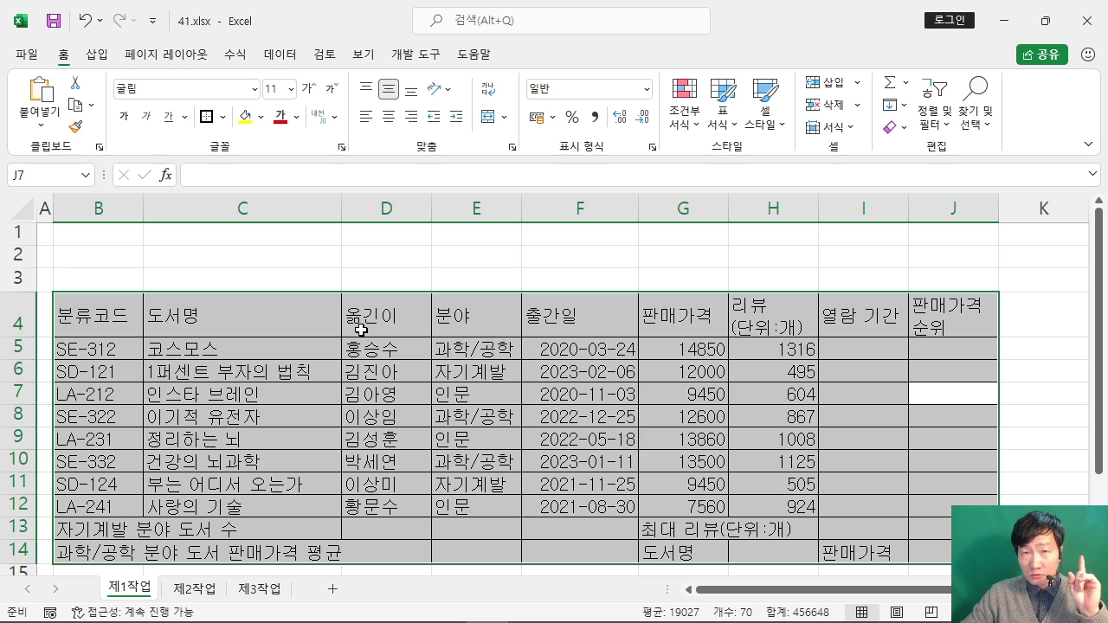
mouse_move(357, 620)
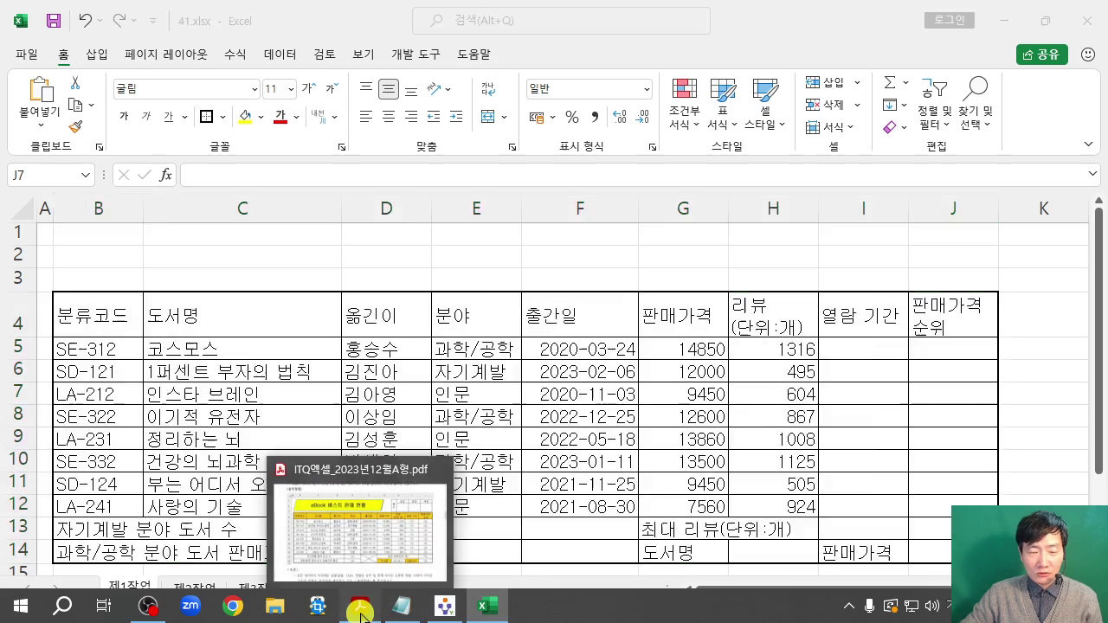
left_click(360, 606)
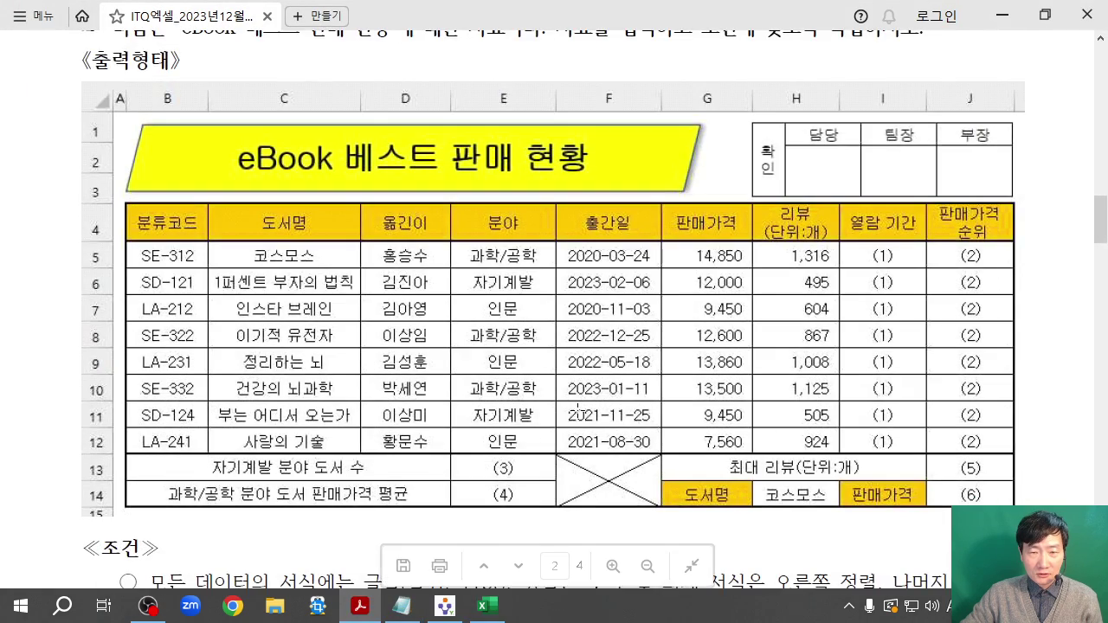
scroll(578, 408, "down", 3)
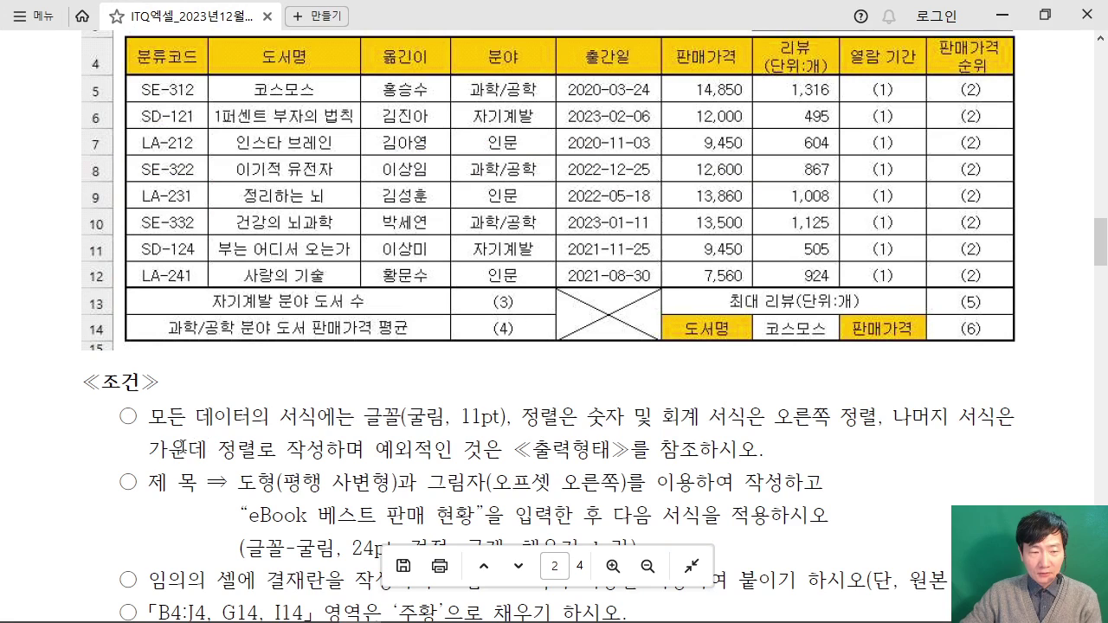
left_click_drag(150, 449, 275, 449)
left_click(238, 450)
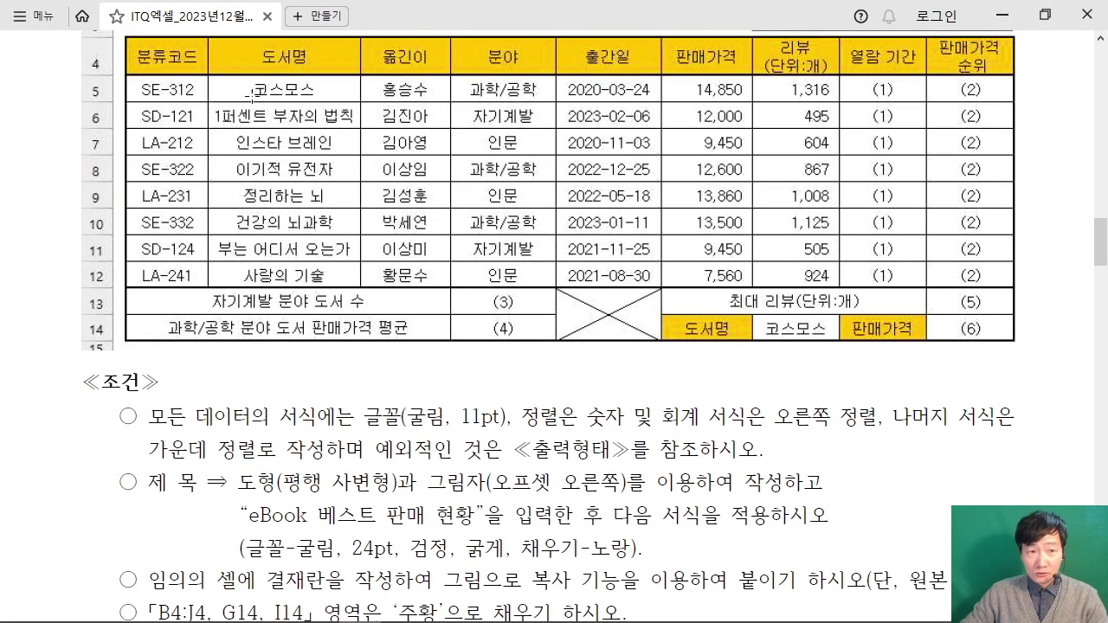
left_click(1002, 15)
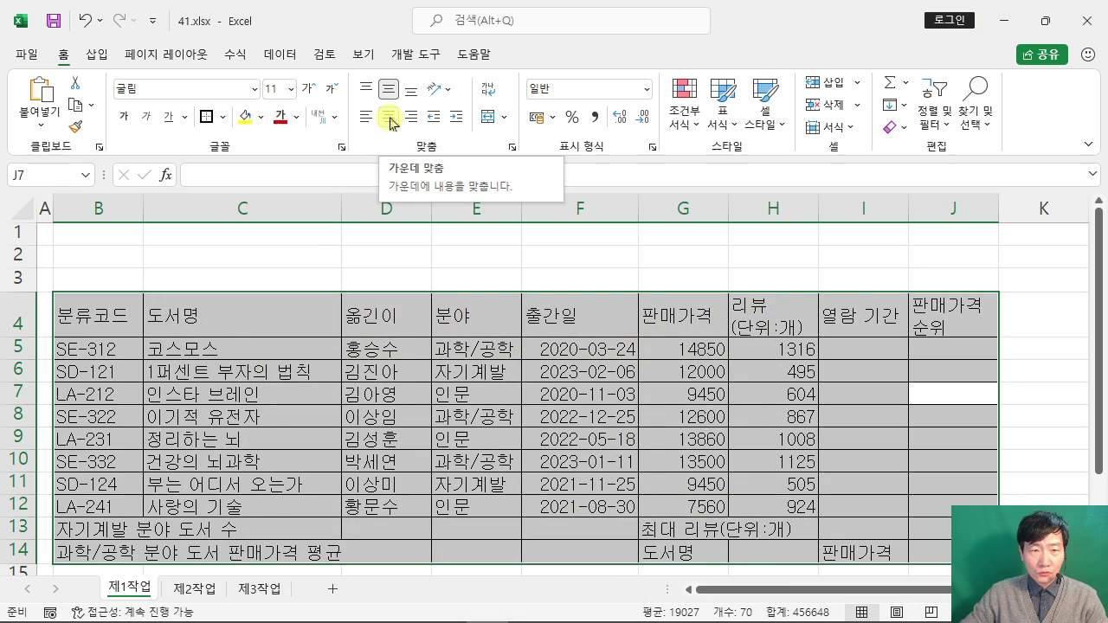
Step: Center-align all contents of B4:J14 and bring up the exam PDF for comparison
left_click(390, 120)
left_click(1034, 272)
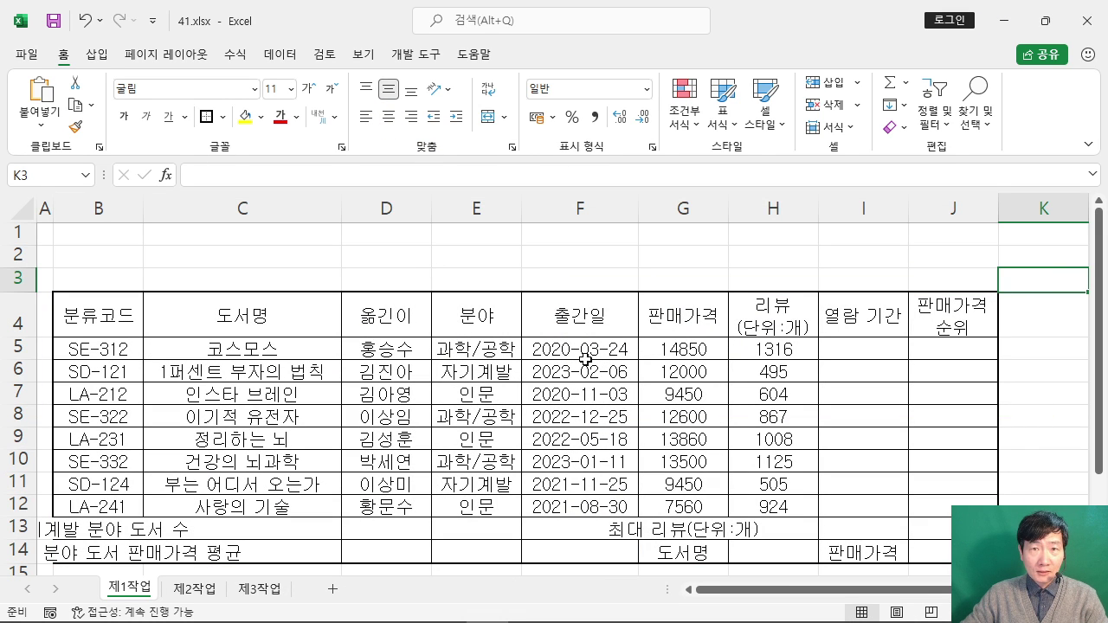
left_click(354, 608)
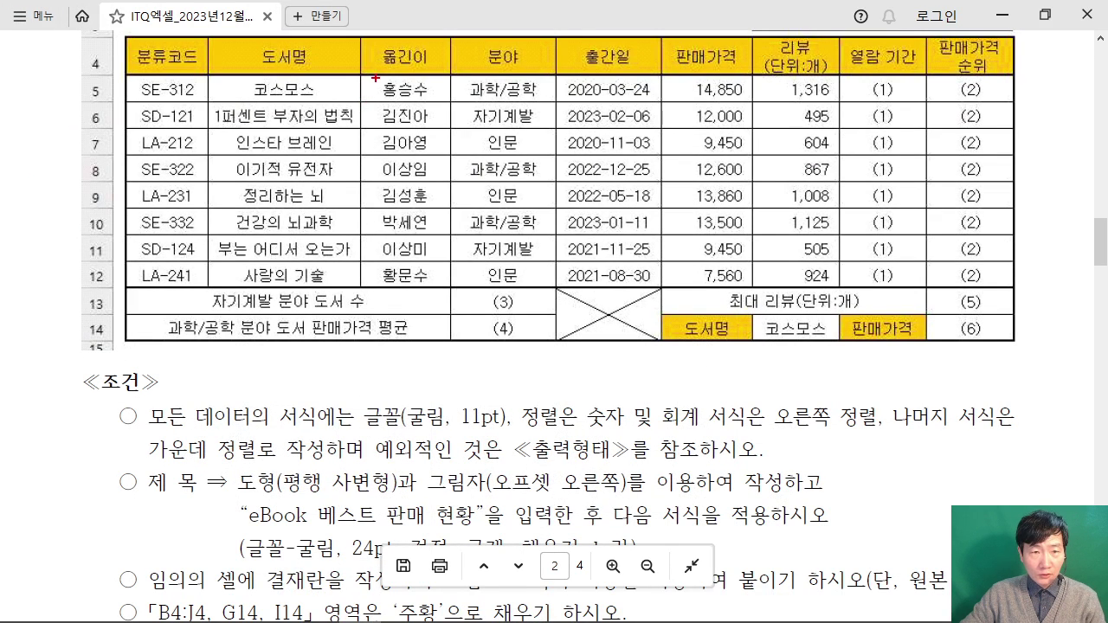
Step: Mark the reference table's header row and row 12, then return to Excel
left_click_drag(374, 77, 551, 137)
left_click_drag(379, 285, 493, 208)
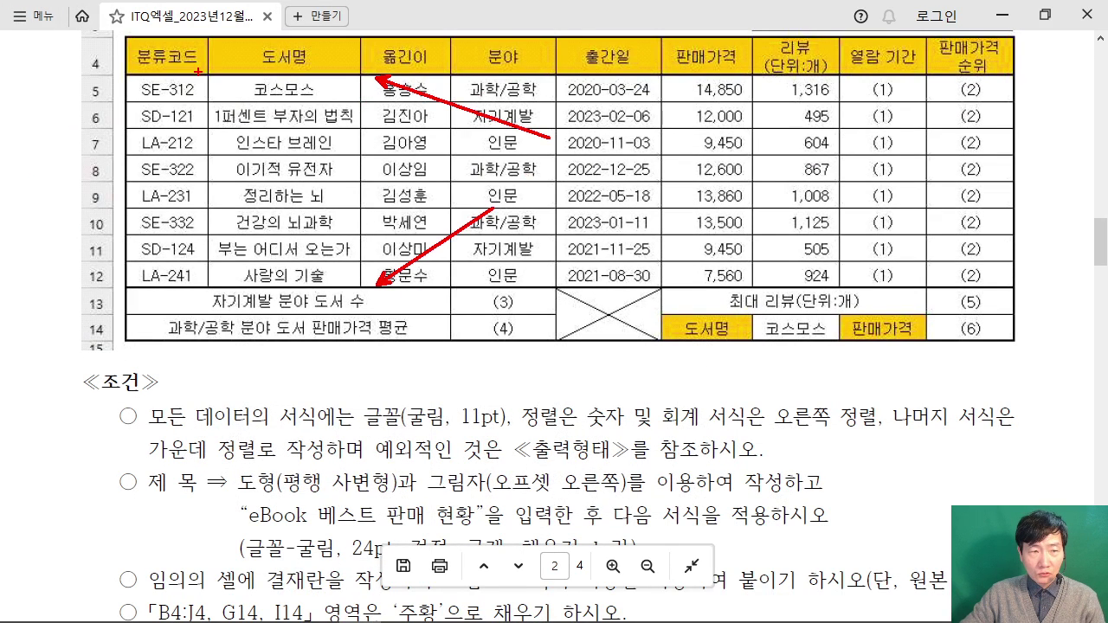
left_click_drag(212, 69, 456, 68)
left_click_drag(246, 286, 489, 284)
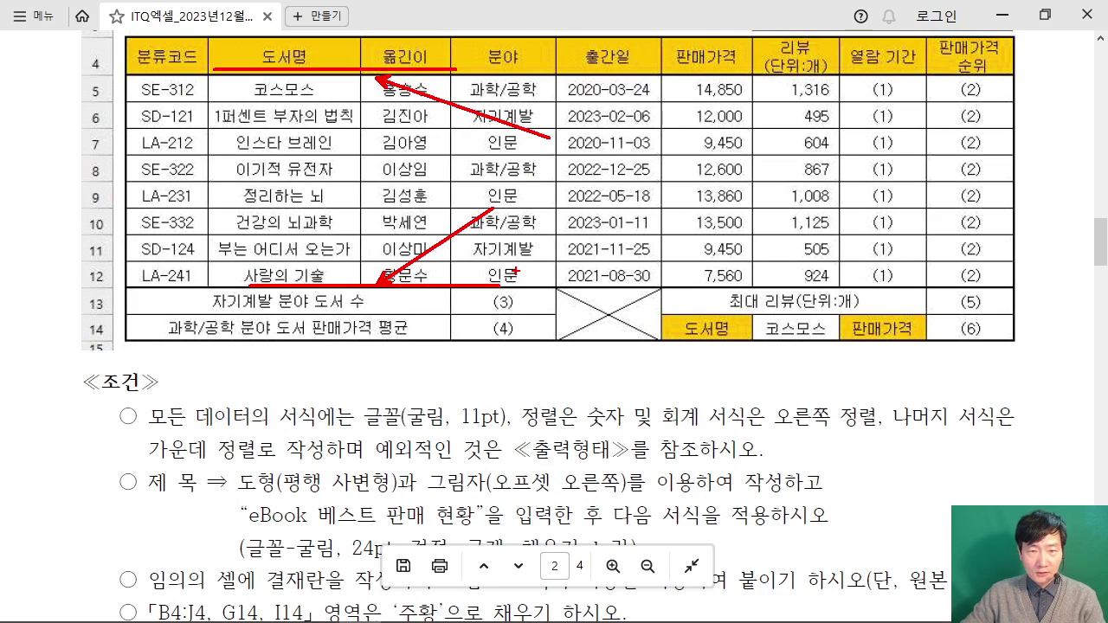
key("Escape")
left_click(1002, 14)
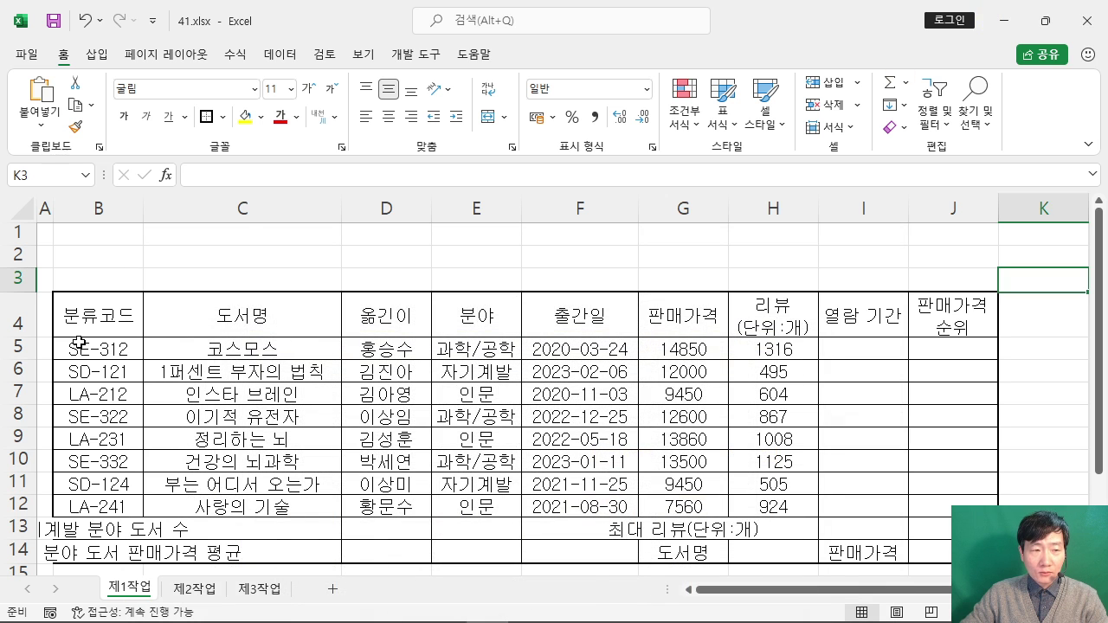
Step: Apply a 굵은 바깥쪽 테두리 thick outline around the data rows B5:J12
left_click_drag(79, 342, 923, 504)
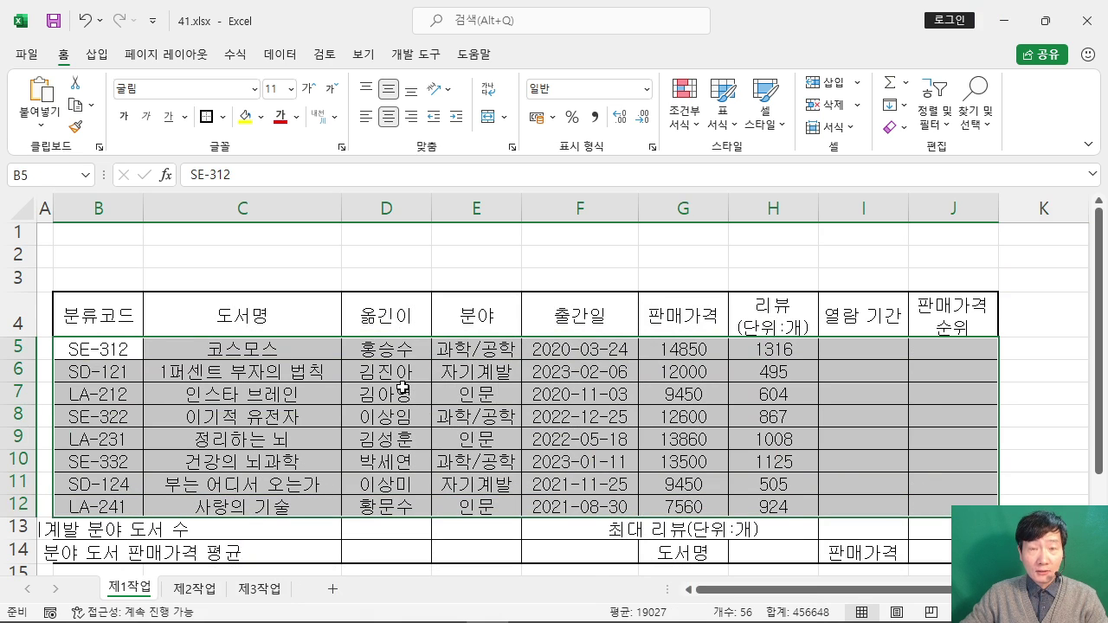
left_click(206, 119)
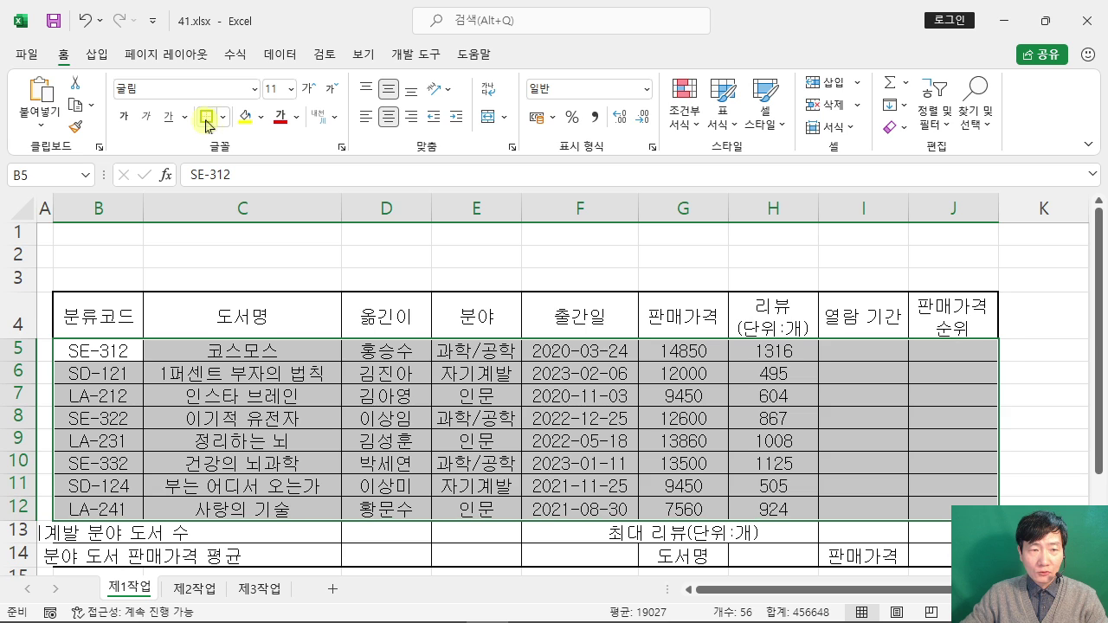
left_click(495, 258)
left_click(668, 256)
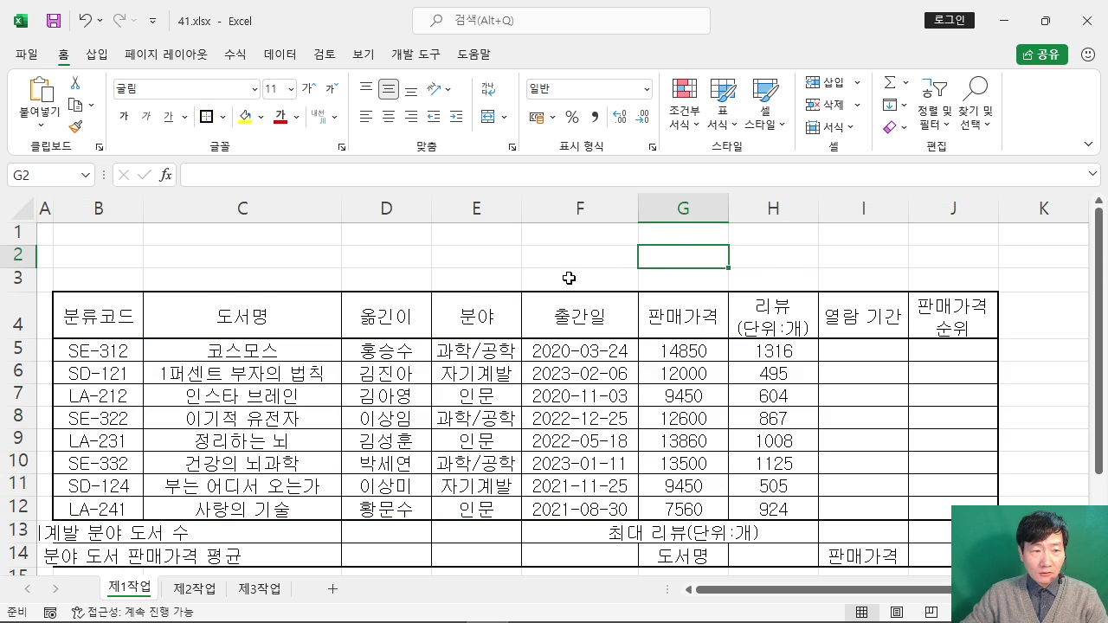
scroll(569, 278, "down", 1)
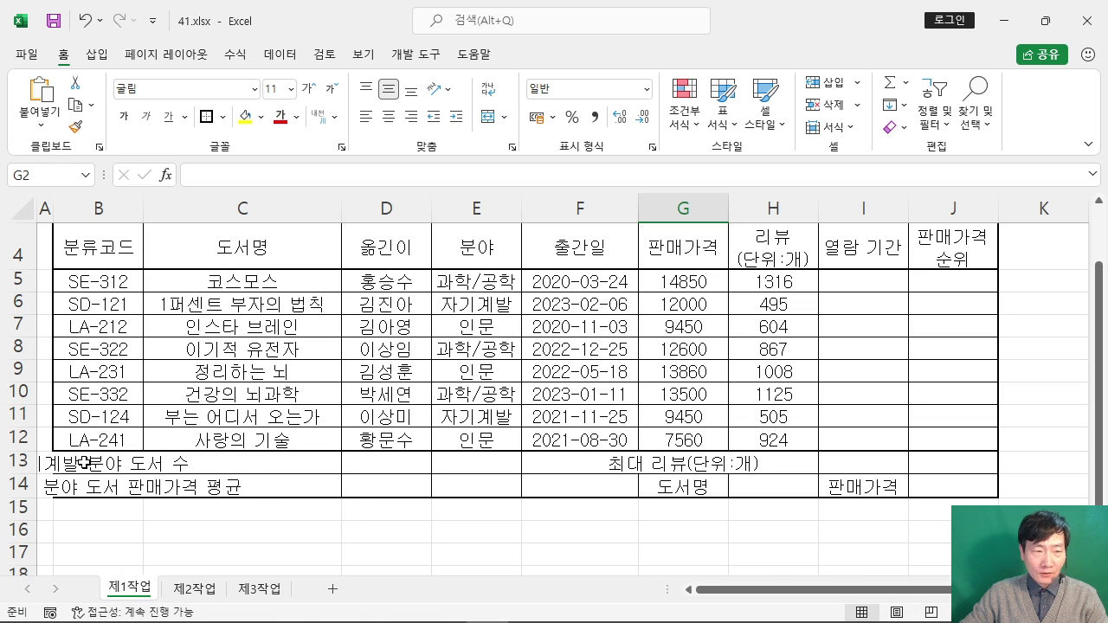
Step: Select B13:D13, B14:D14, F13:F14 and G13:I13 together as one multi-range selection
left_click_drag(85, 463, 402, 458)
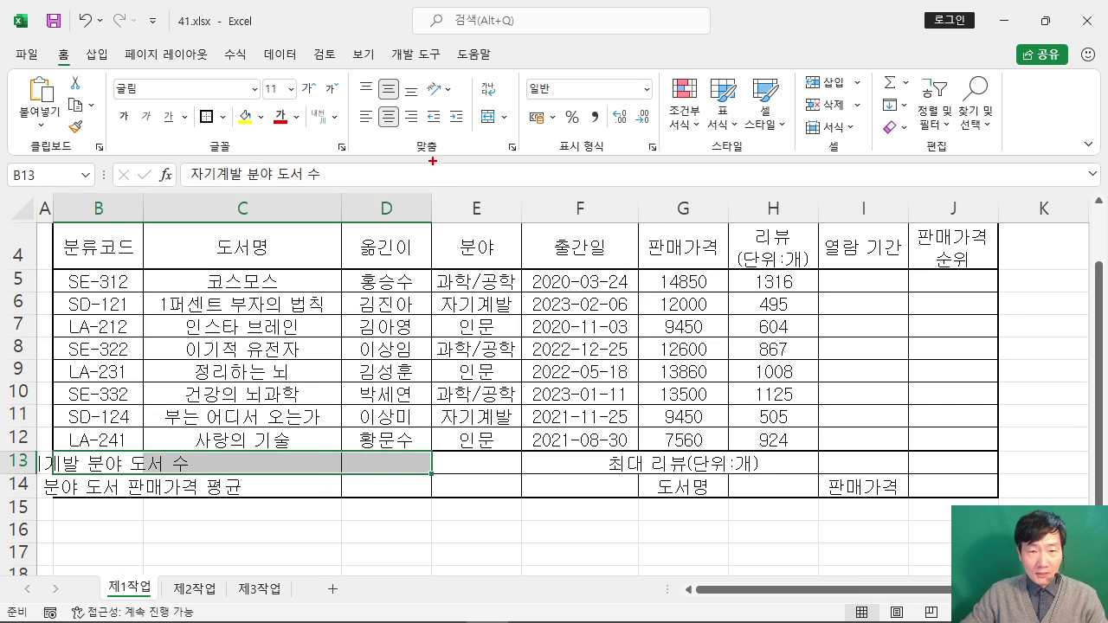
left_click_drag(429, 161, 684, 307)
mouse_move(485, 212)
left_mouse_down()
mouse_move(525, 293)
mouse_move(637, 285)
left_mouse_up()
left_click_drag(333, 331, 403, 377)
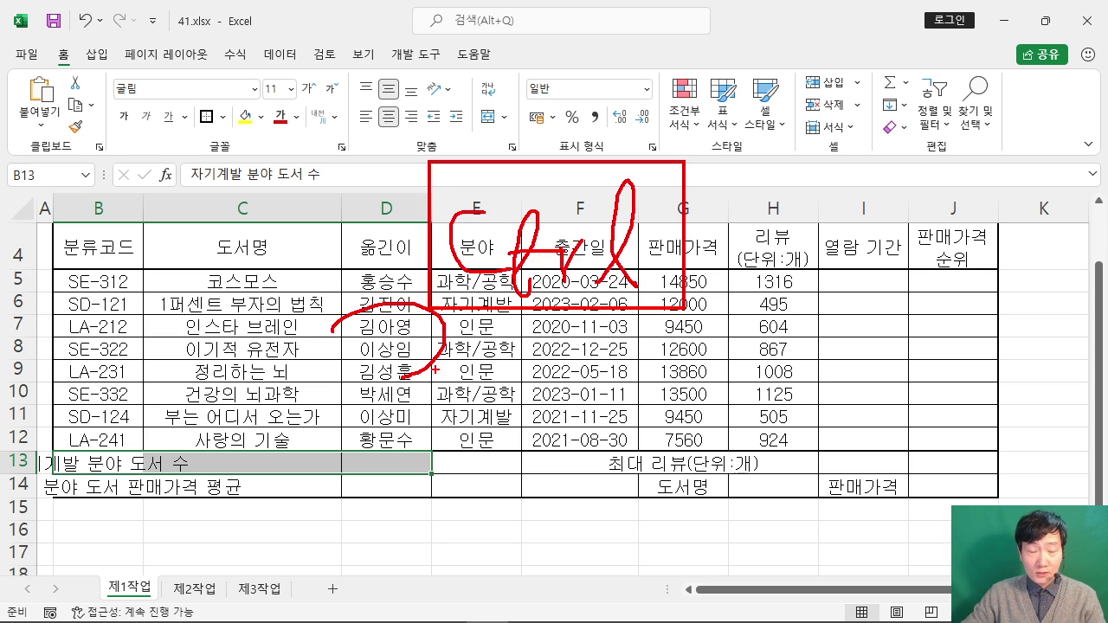
key("Escape")
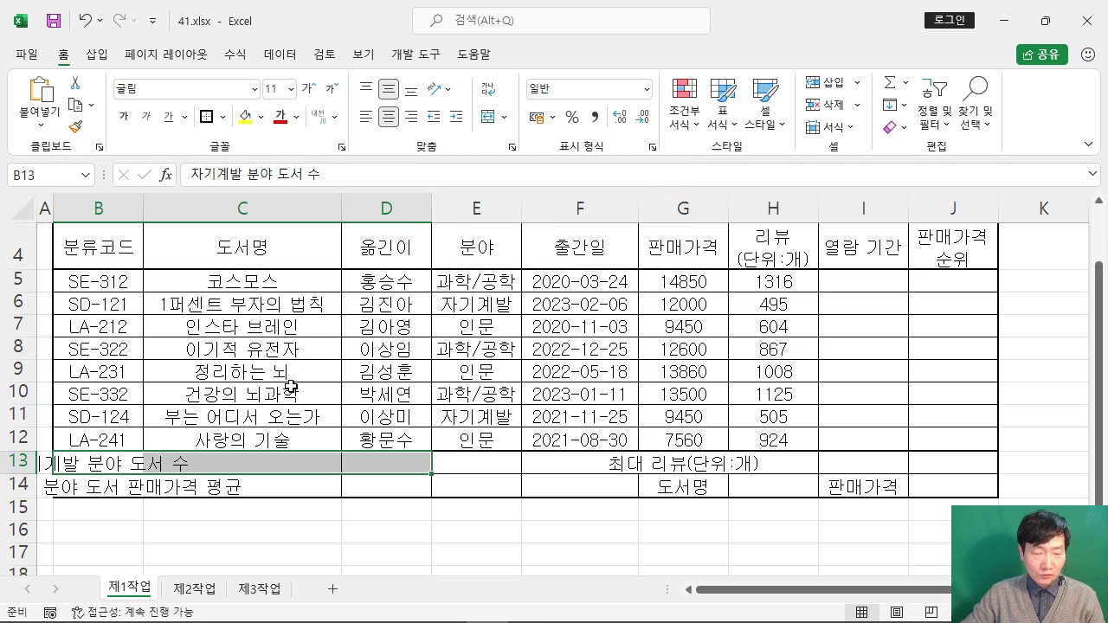
left_click_drag(65, 489, 383, 488)
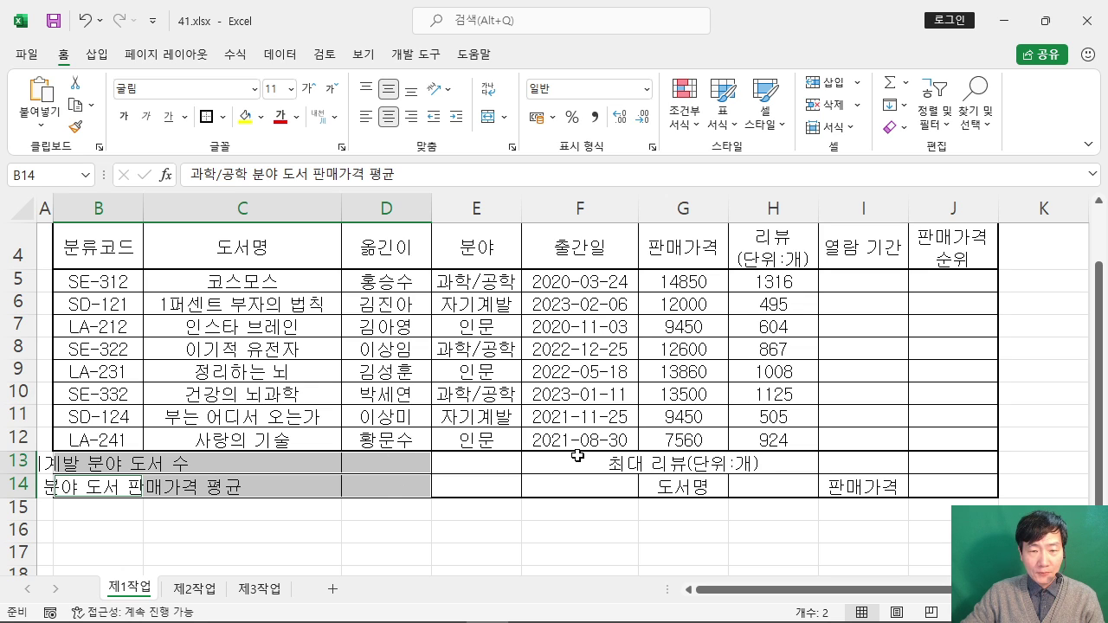
left_click_drag(577, 456, 582, 484)
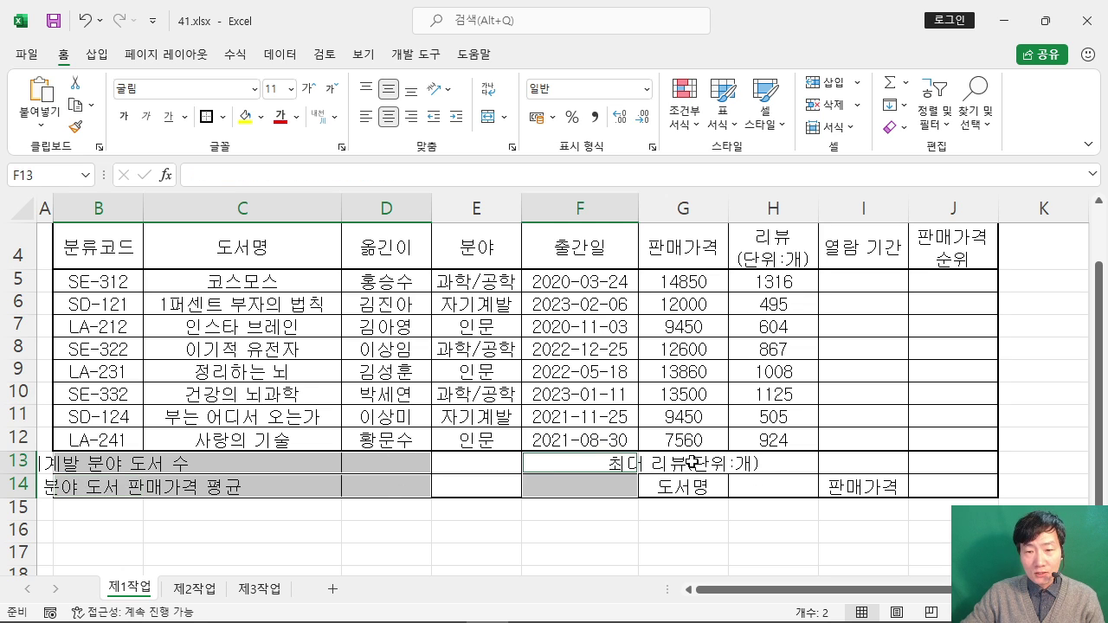
left_click_drag(689, 462, 861, 457)
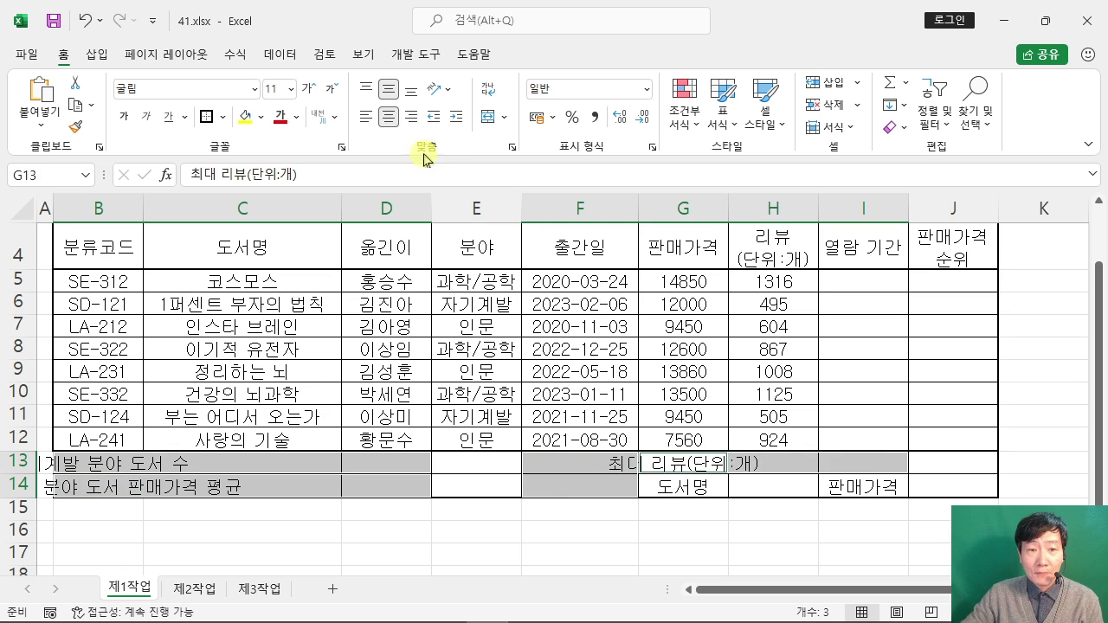
Step: Merge and center the four summary ranges, then check each merged cell
left_click(489, 121)
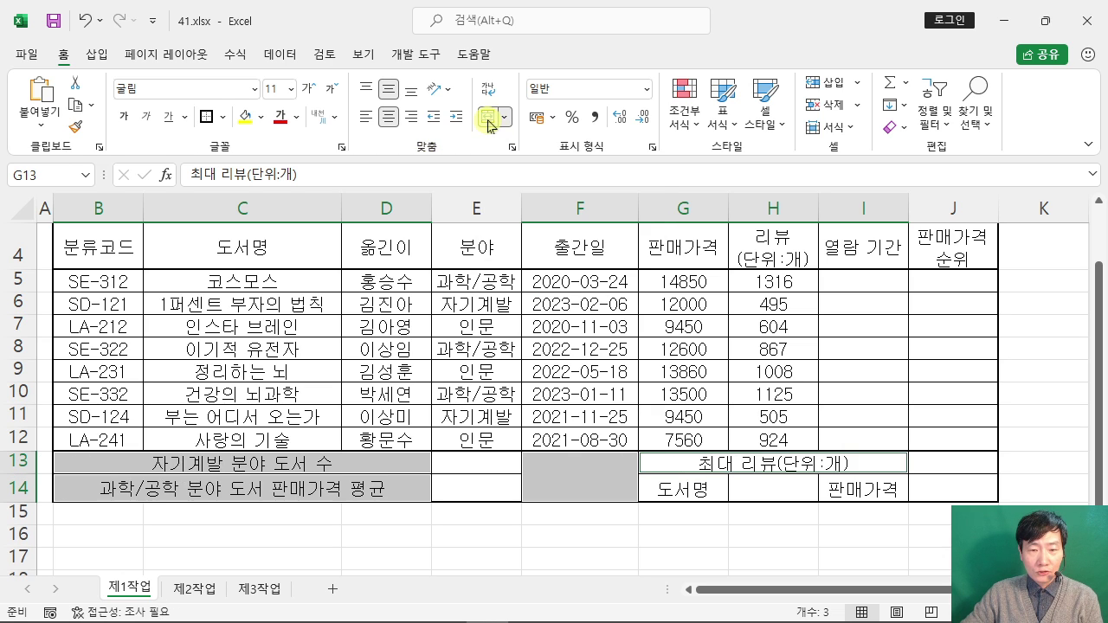
left_click(238, 463)
left_click(297, 487)
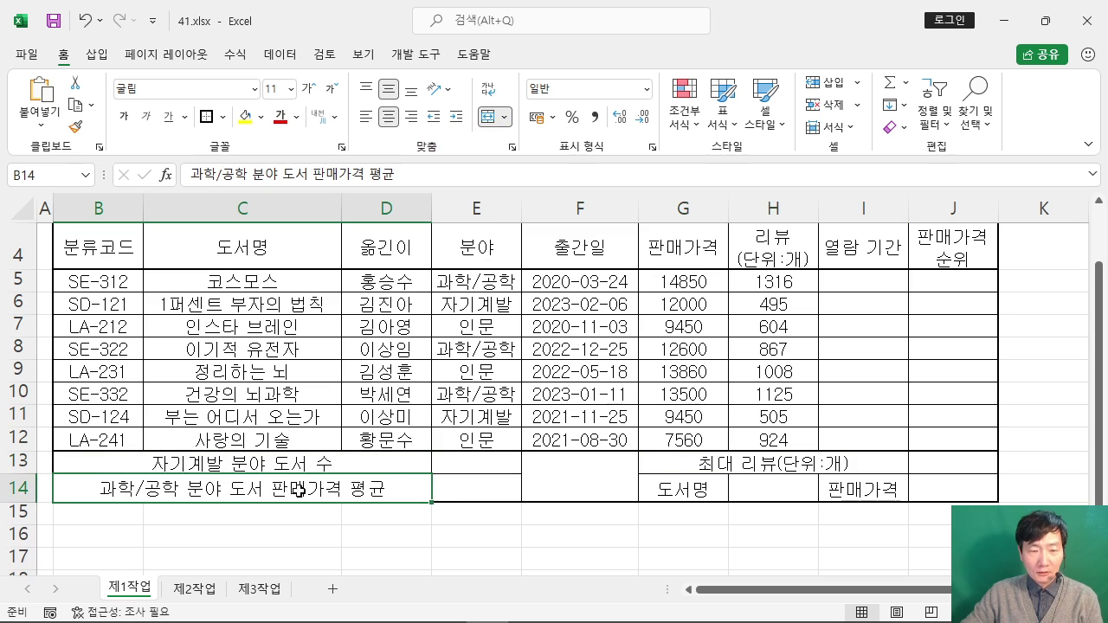
left_click(579, 470)
left_click(749, 462)
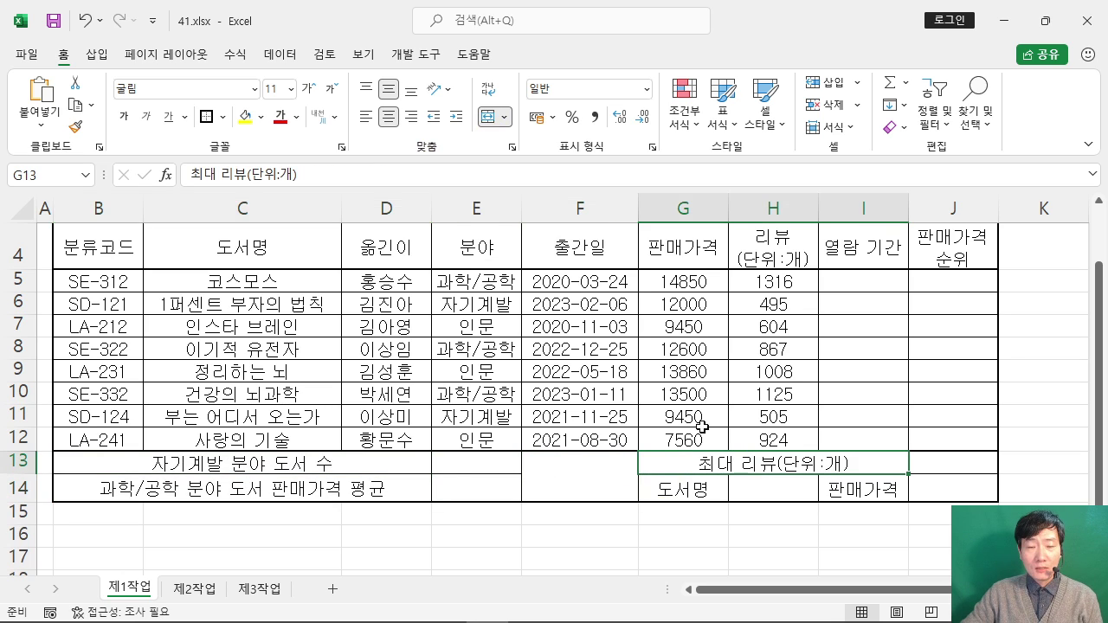
left_click(666, 350)
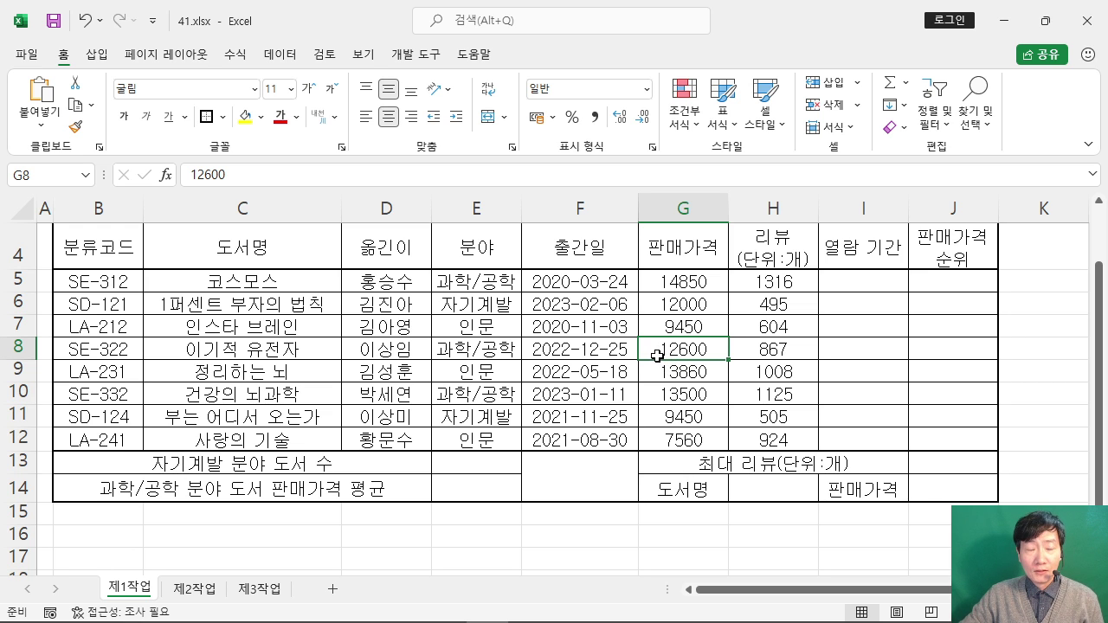
left_click(577, 480)
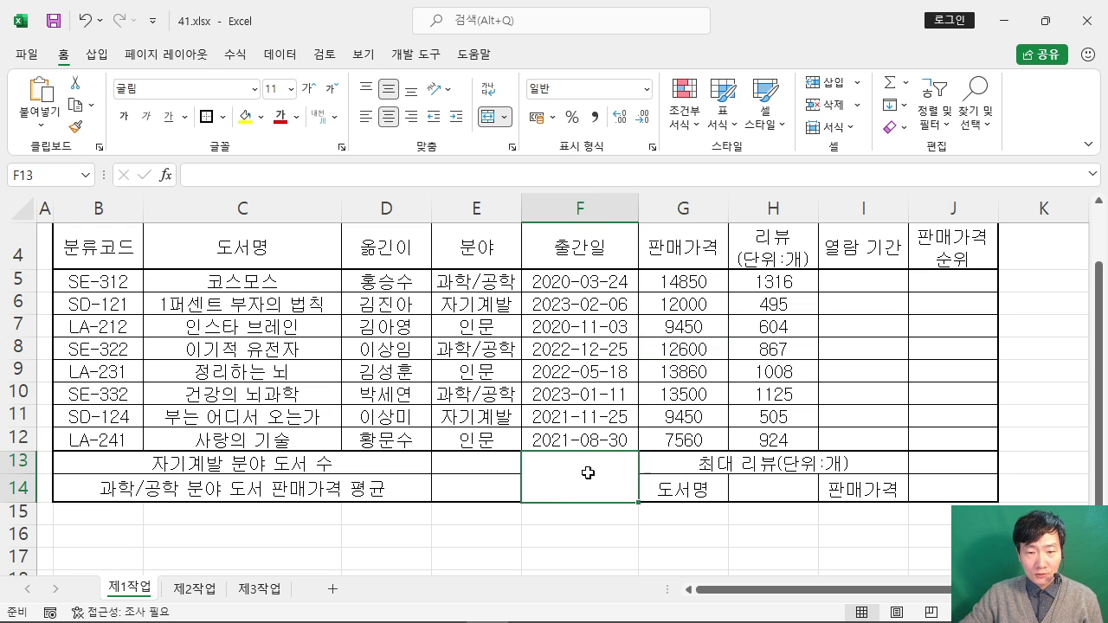
Step: Add both diagonal borders to merged F13:F14 so it shows an X
left_click(360, 606)
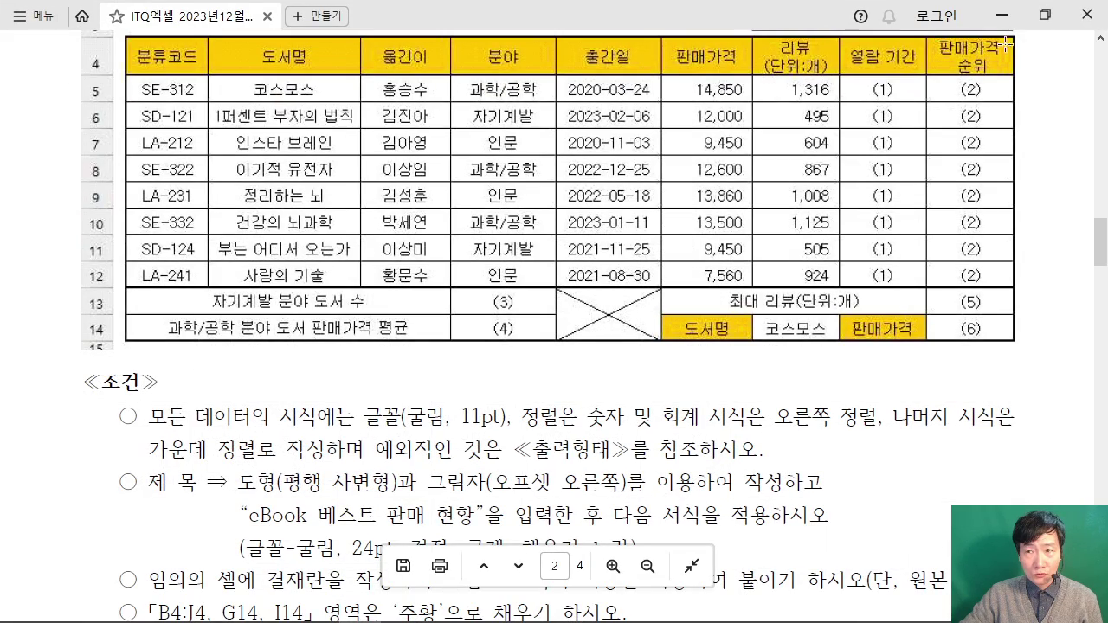
left_click(1001, 15)
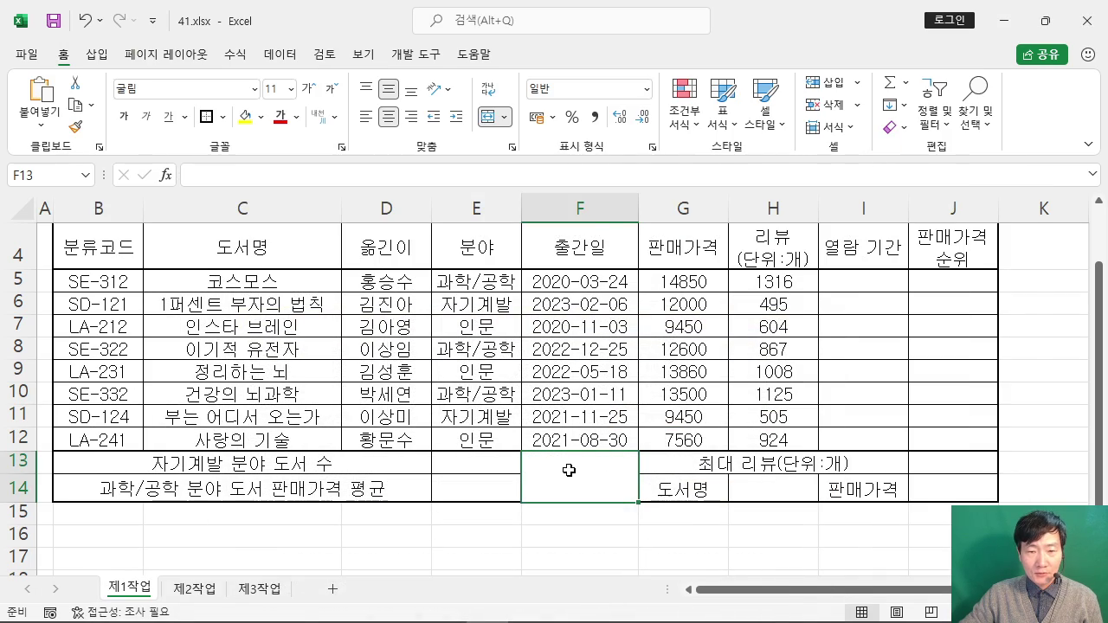
right_click(569, 469)
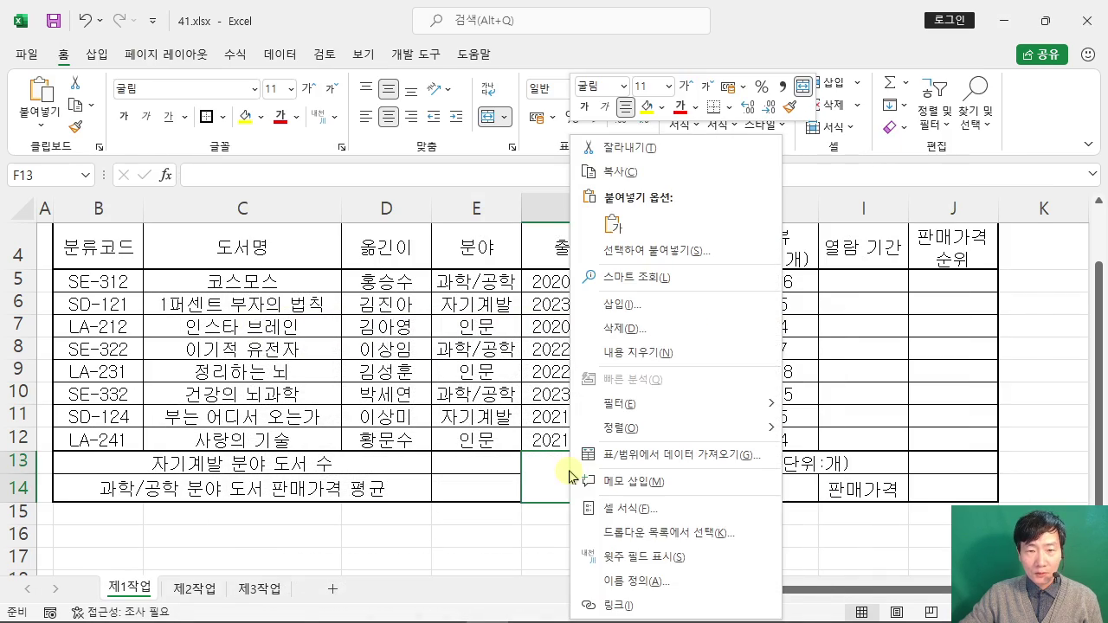
left_click(680, 511)
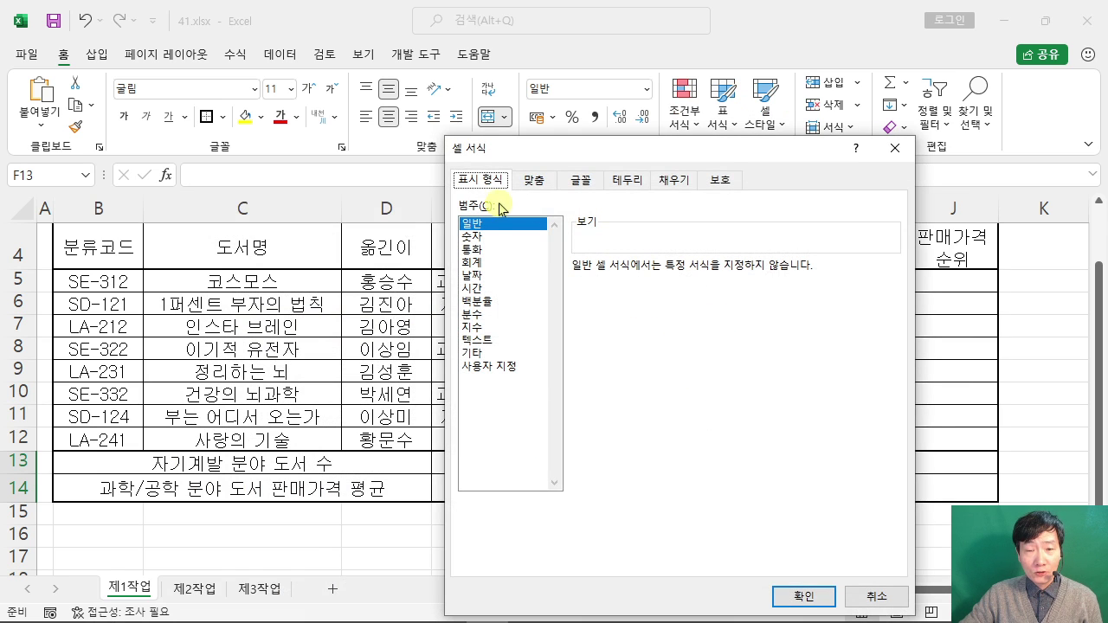
left_click(629, 181)
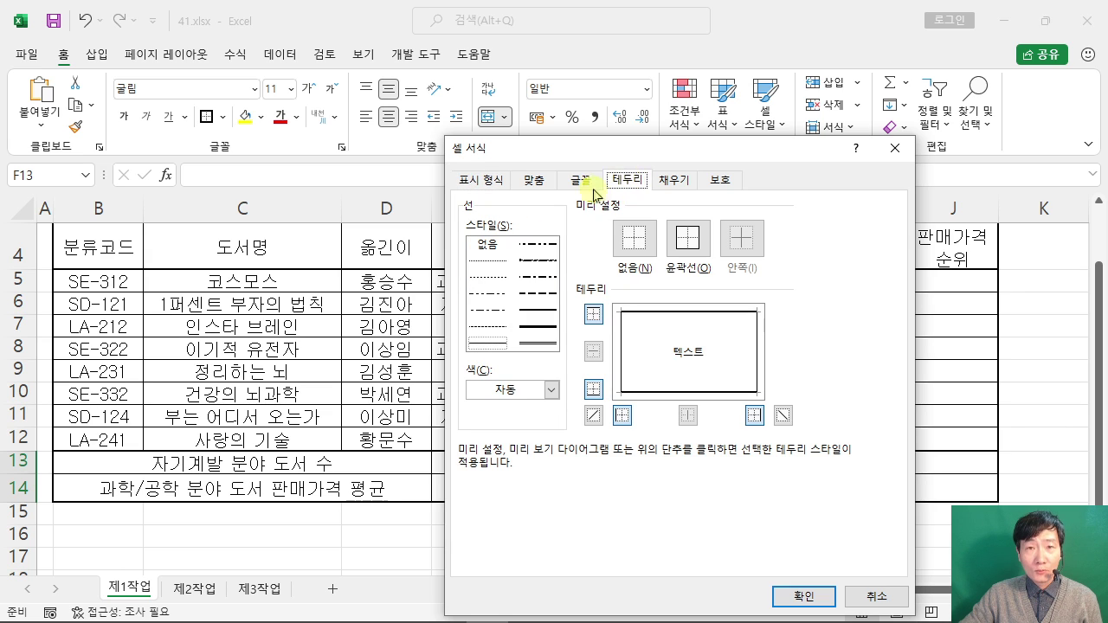
left_click(593, 415)
left_click(785, 417)
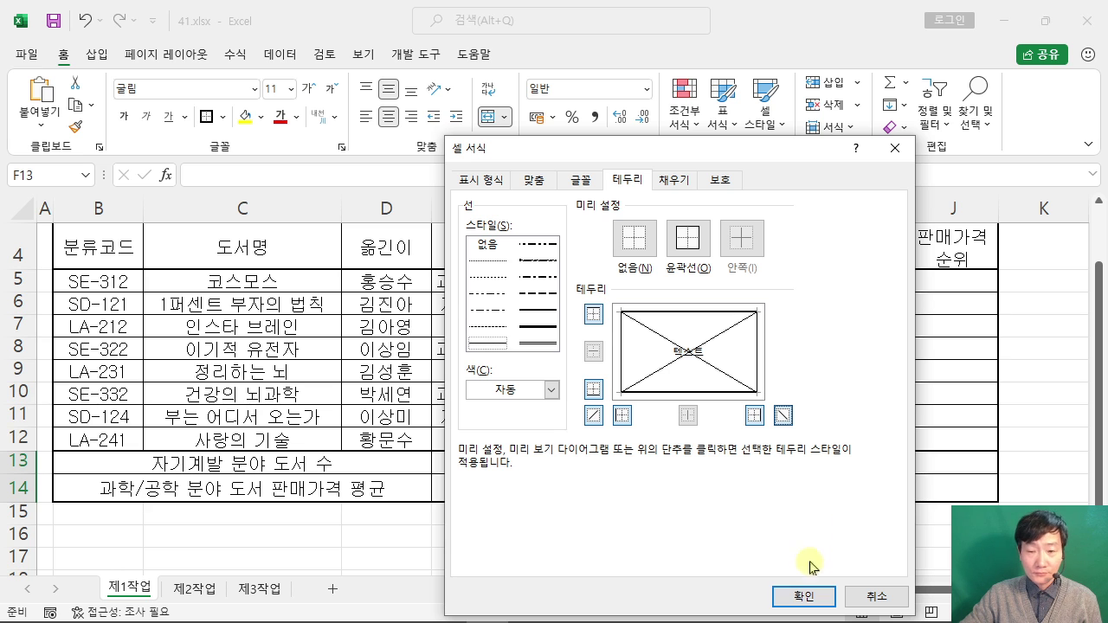
left_click(789, 596)
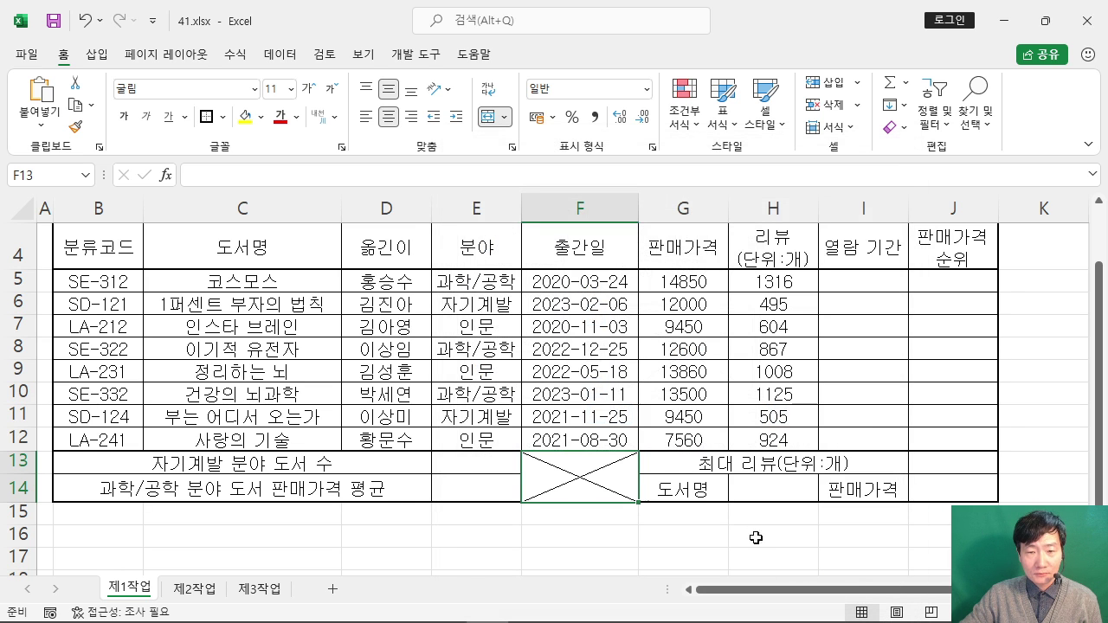
left_click(702, 530)
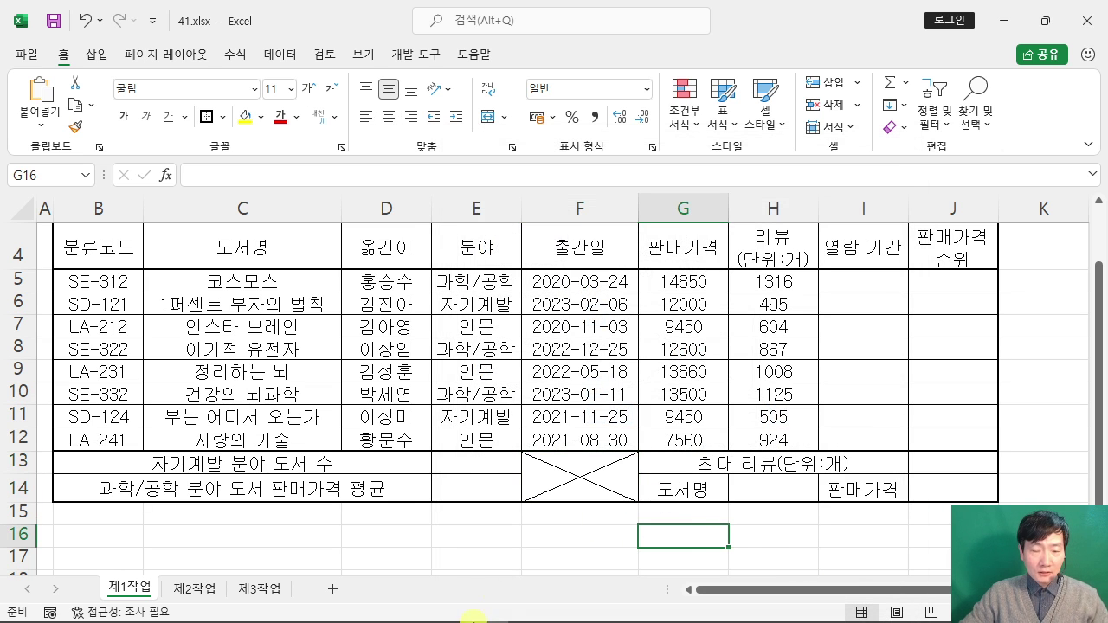
left_click(363, 610)
scroll(576, 307, "up", 3)
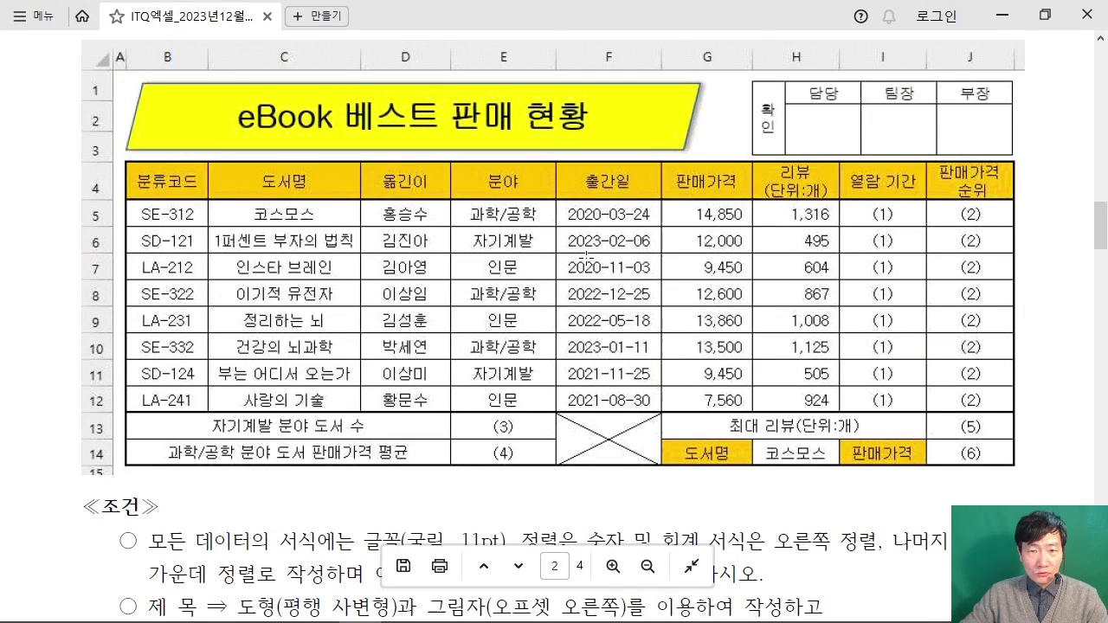
scroll(620, 267, "up", 1)
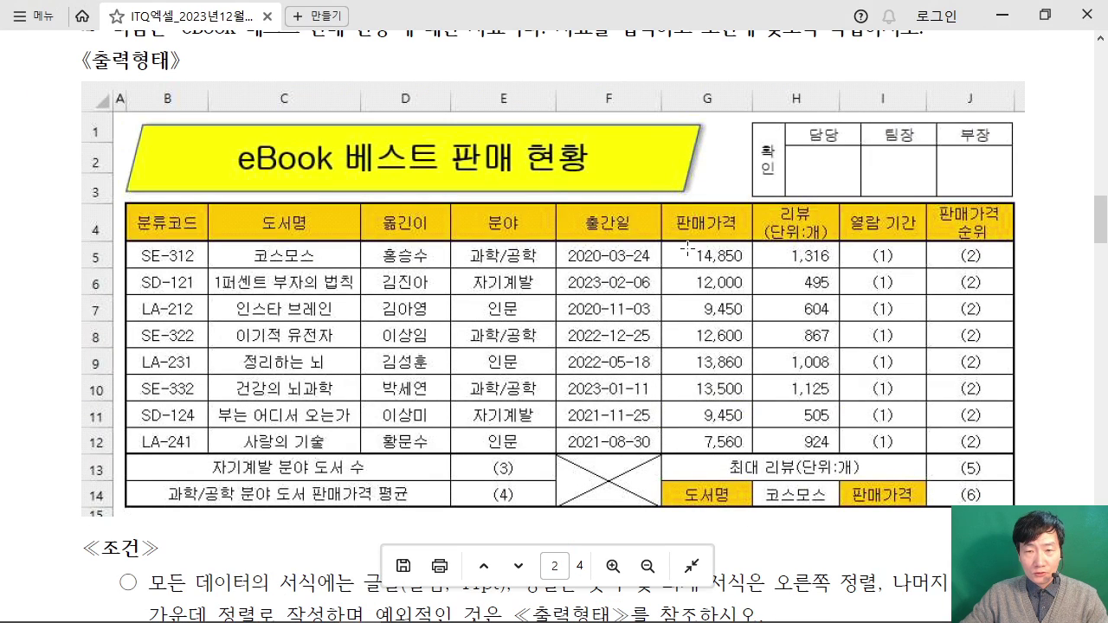
left_click_drag(664, 236, 840, 455)
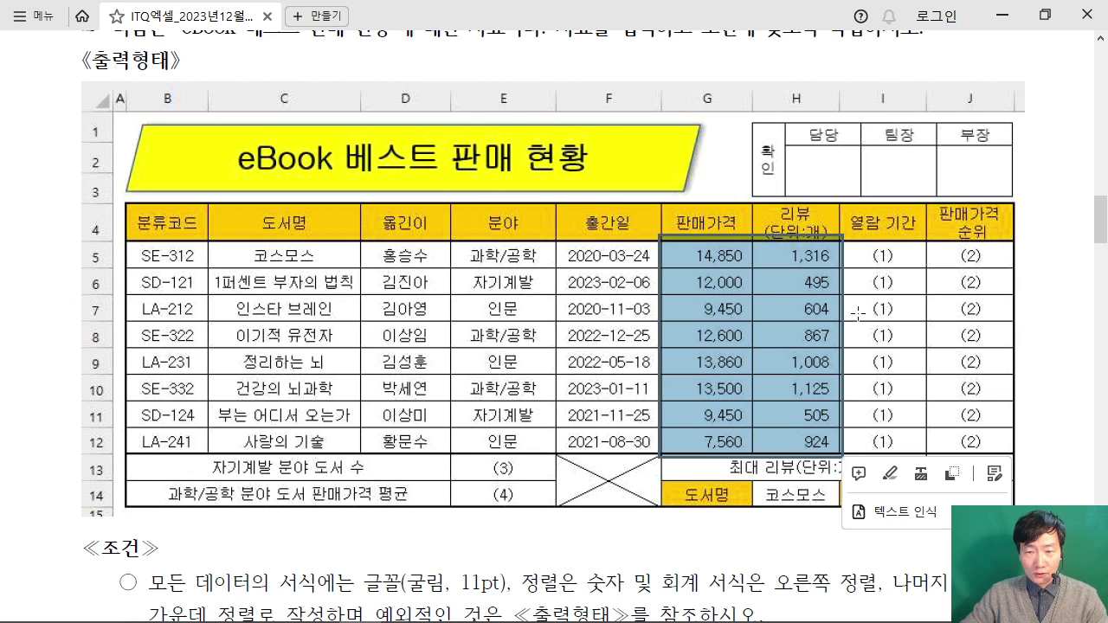
left_click(1001, 24)
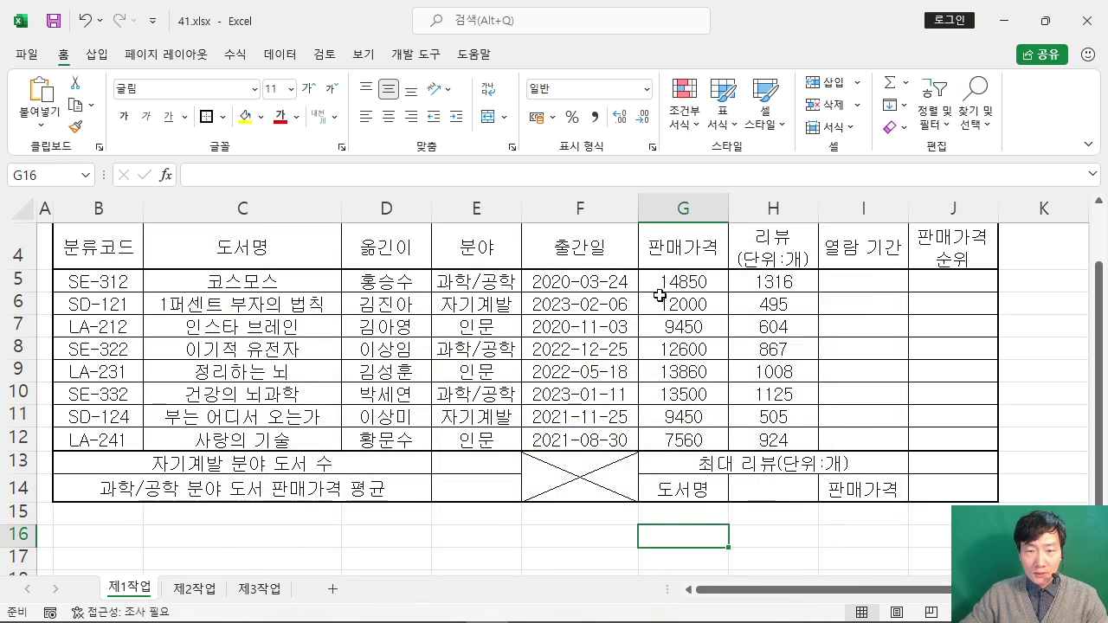
Step: Apply Comma Style to the prices and reviews in G5:H12, then bring up the exam PDF
left_click_drag(661, 279, 771, 442)
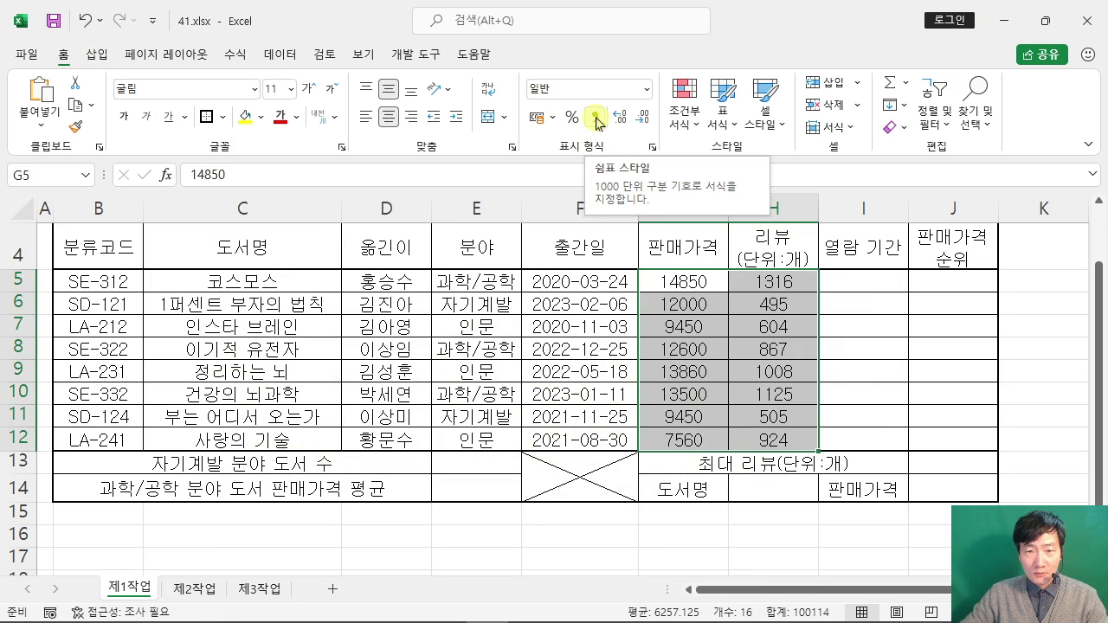
left_click(596, 118)
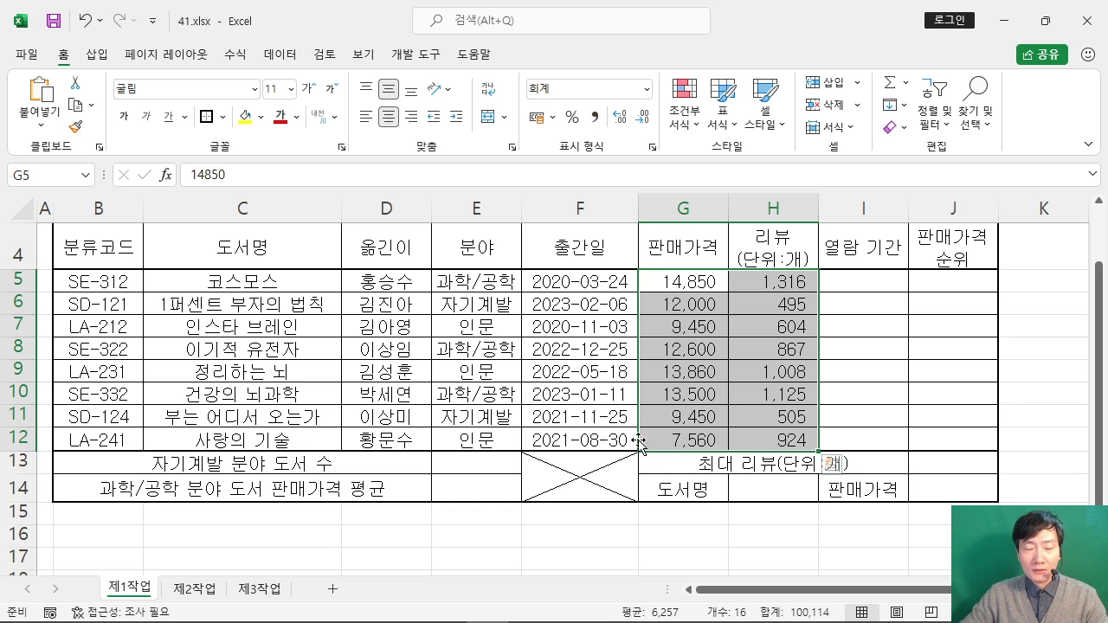
left_click(360, 618)
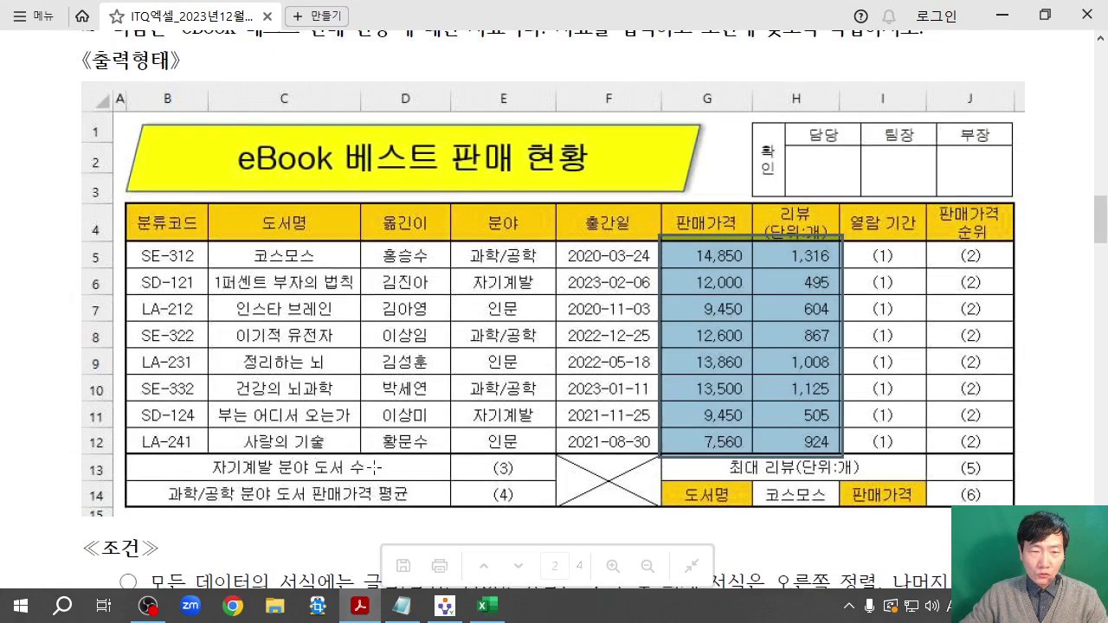
Step: Find the 조건 rule requiring right-aligned numbers and accounting formats, then return to Excel
scroll(372, 391, "down", 4)
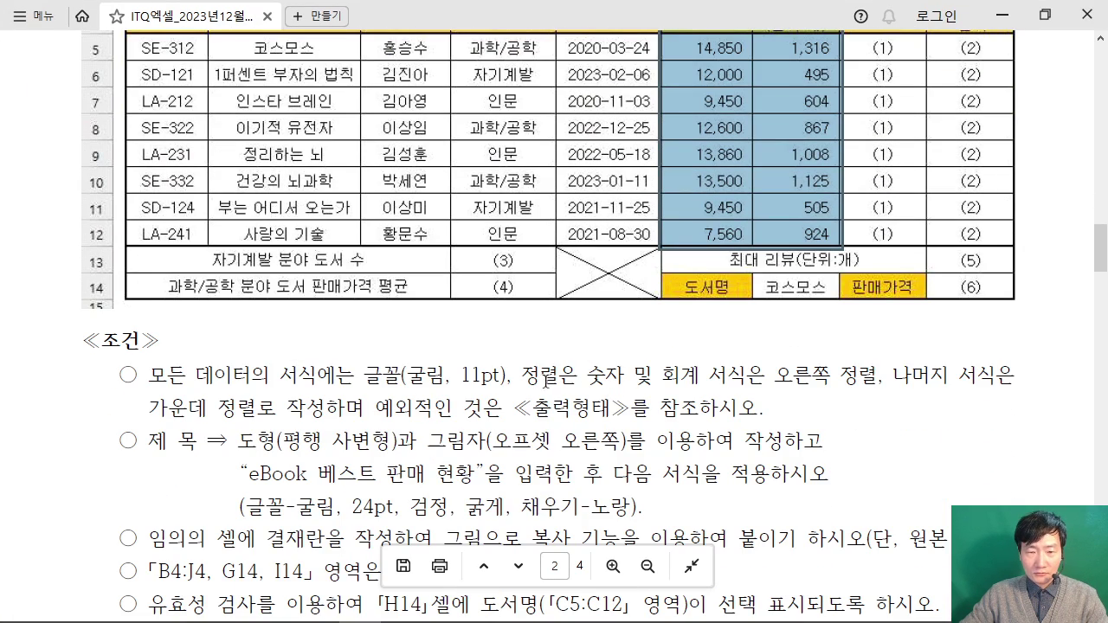
left_click_drag(525, 376, 878, 379)
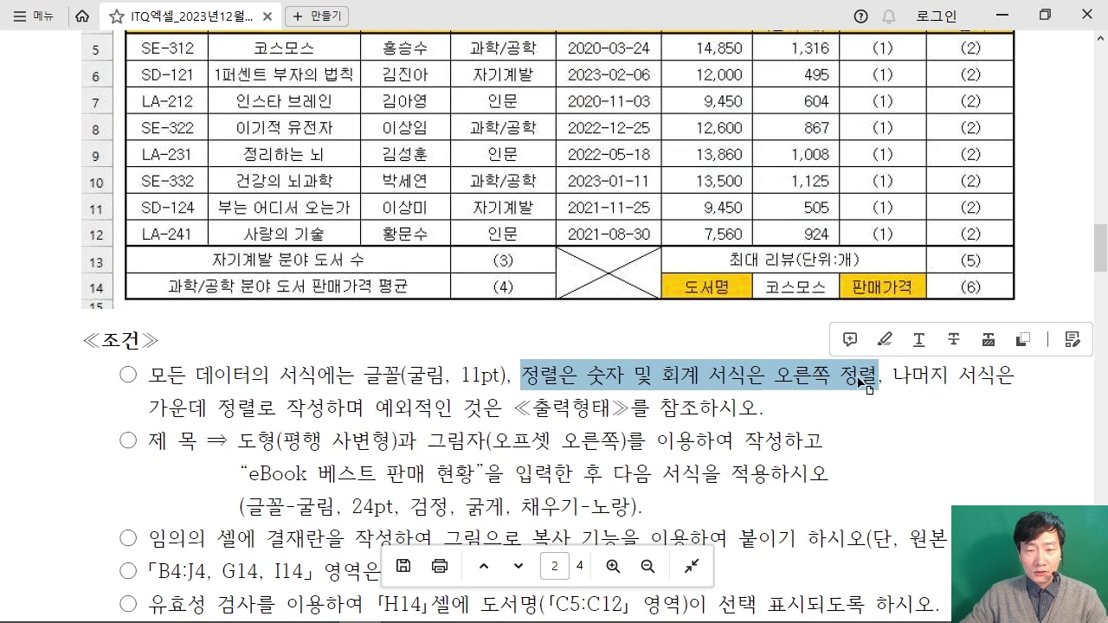
left_click(1002, 14)
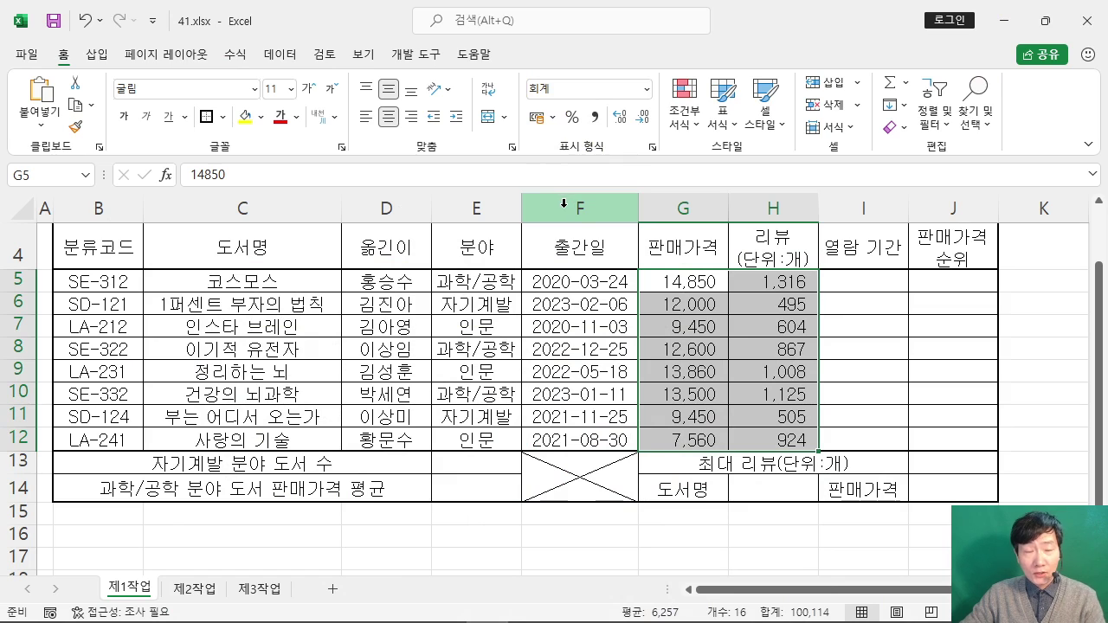
Step: Right-align the comma-formatted prices and reviews in G5:H12
left_click(391, 119)
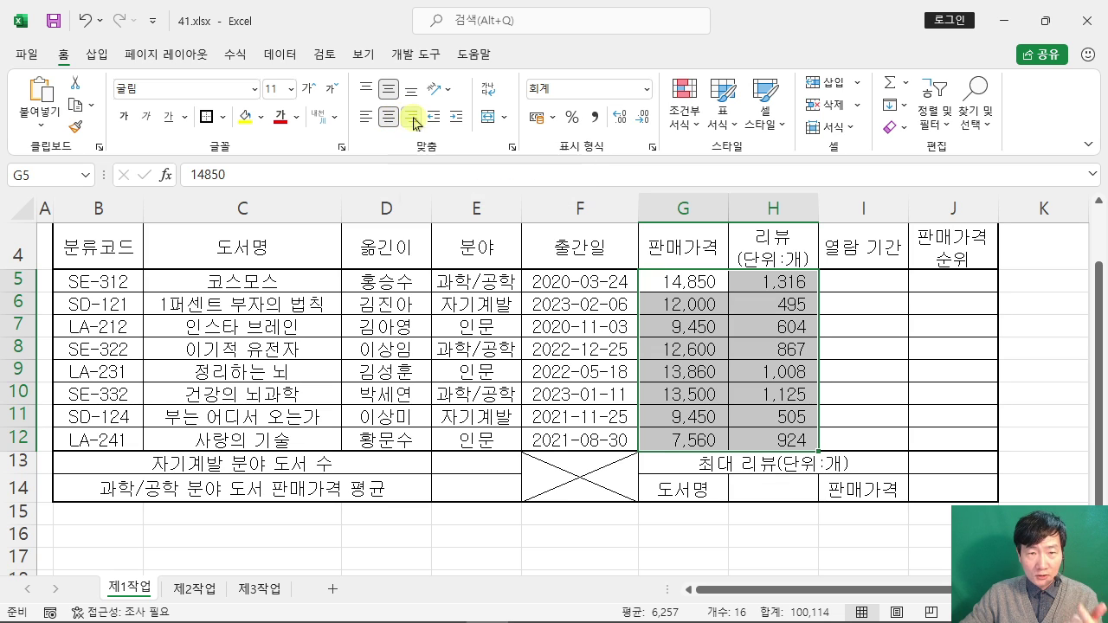
left_click(412, 118)
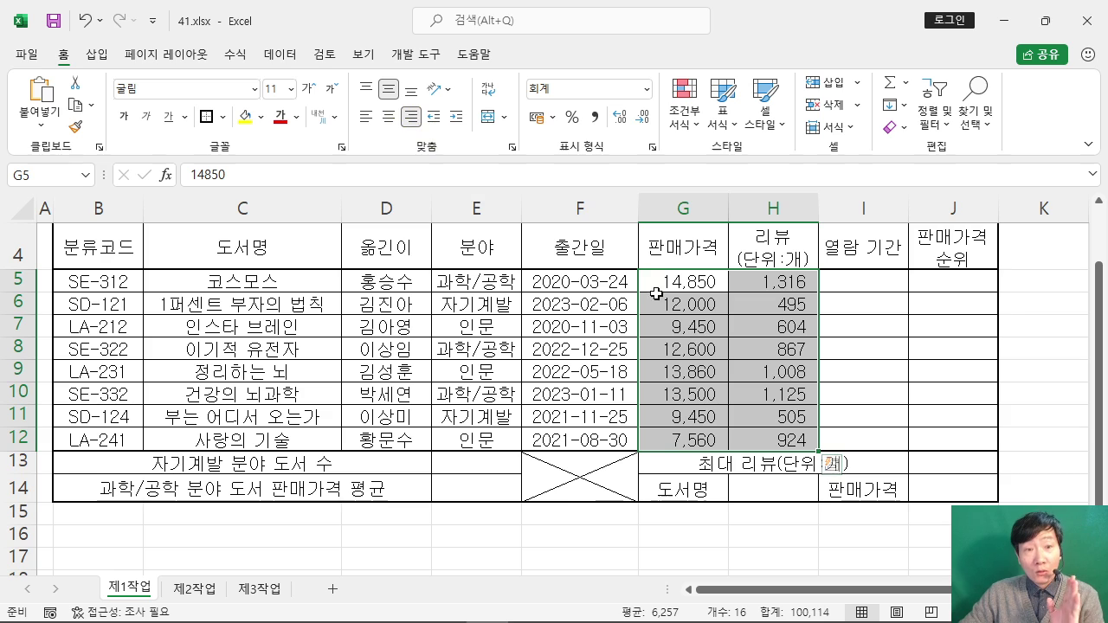
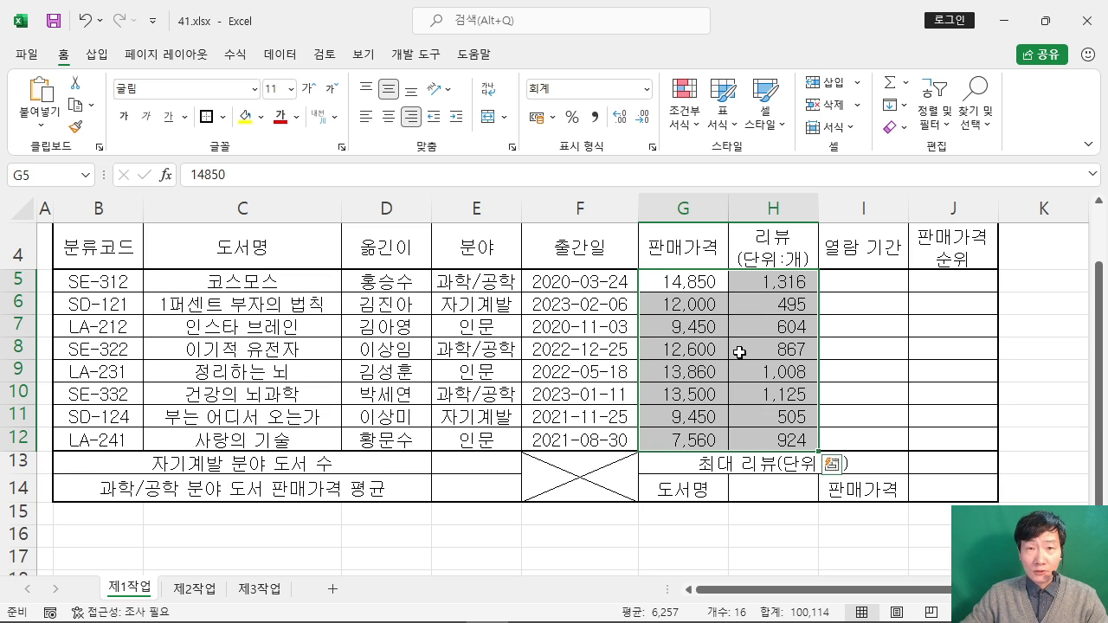
Step: Apply Right Align to the 판매가격 and 리뷰 values in G5:H12 and scroll to the sheet top
left_click(410, 121)
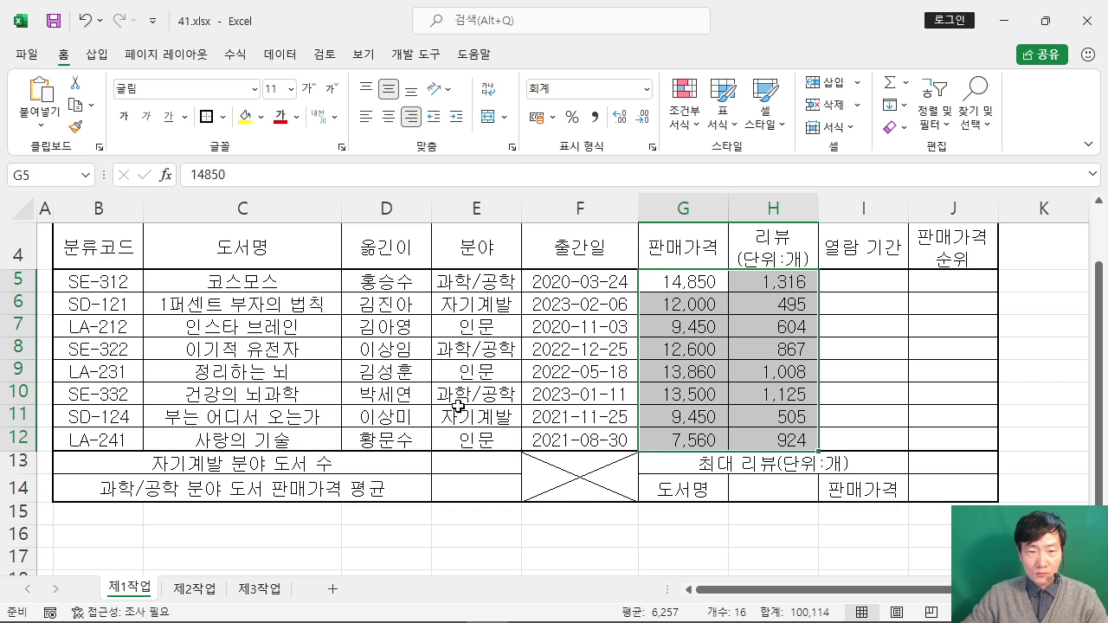
scroll(353, 380, "up", 1)
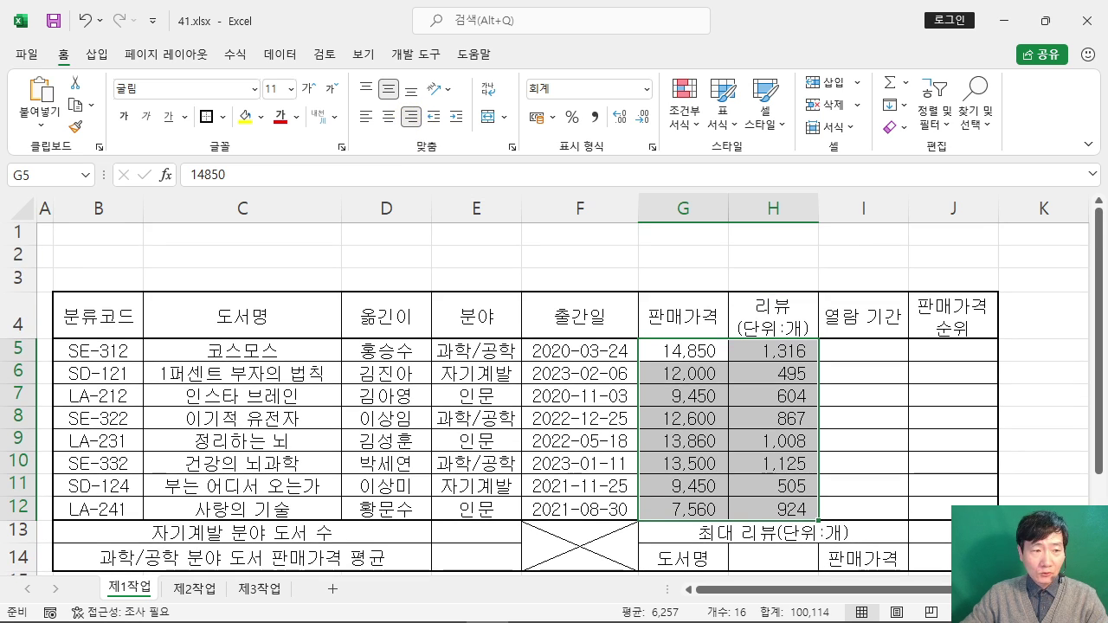
left_click(18, 234)
Step: Give rows 1–3 a row height of 25 through the 행 높이 dialog
left_click_drag(18, 234, 12, 278)
right_click(12, 278)
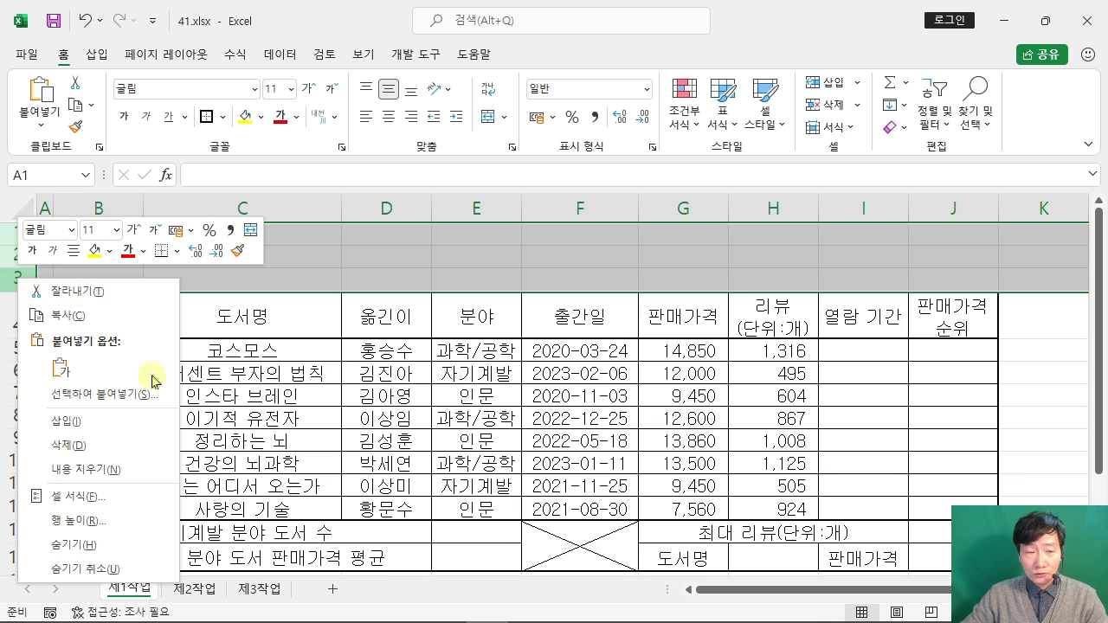
left_click(127, 526)
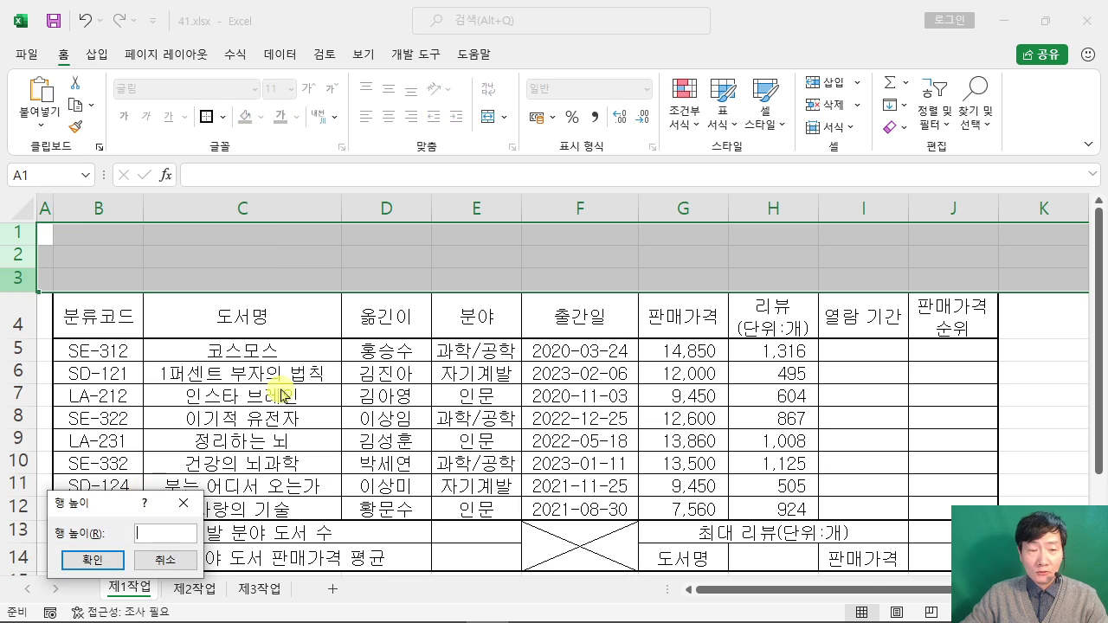
left_click_drag(116, 508, 451, 134)
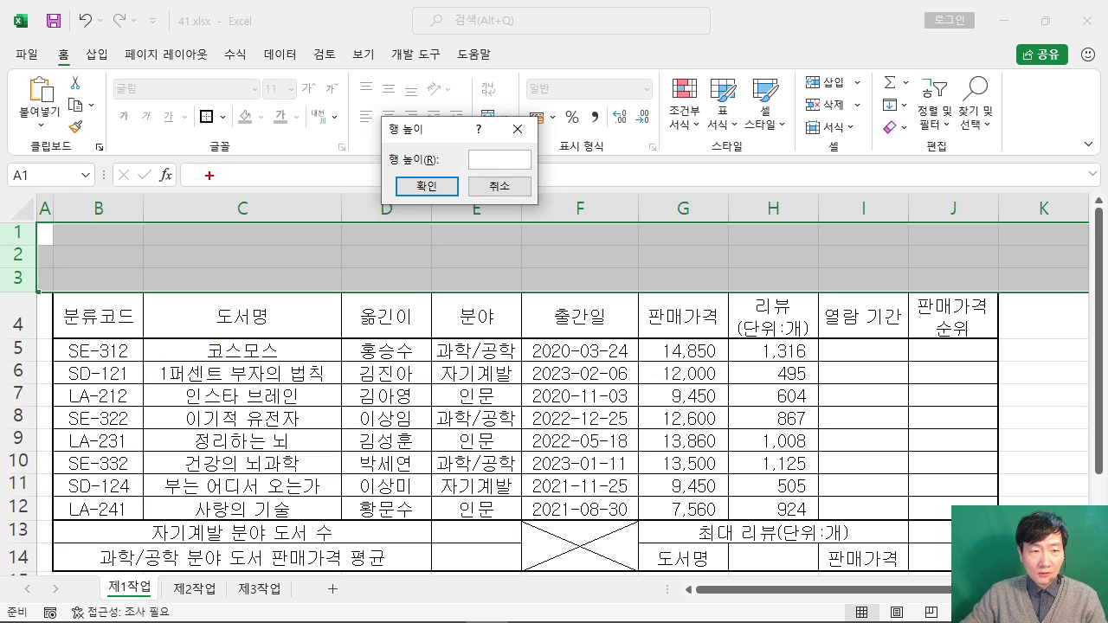
left_click_drag(212, 179, 242, 201)
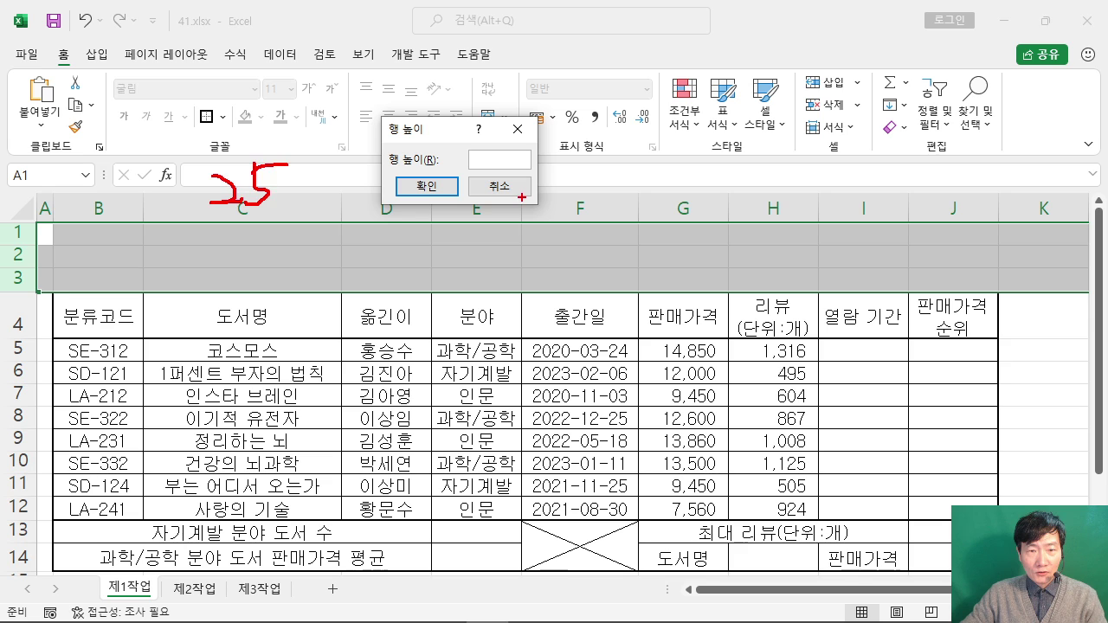
key("Escape")
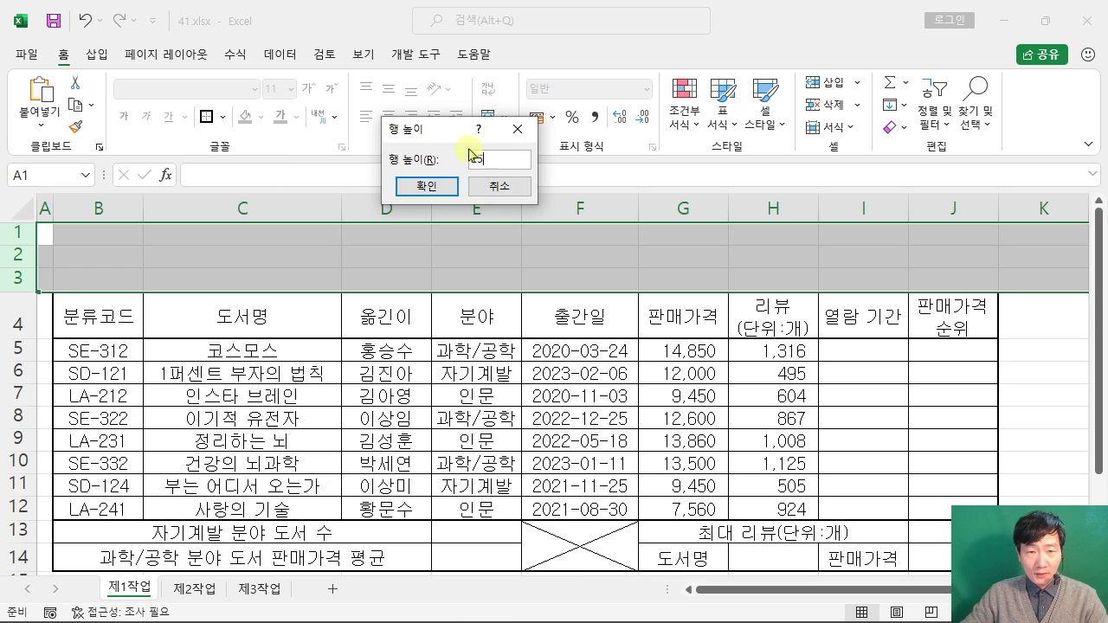
key("BackSpace")
type("25")
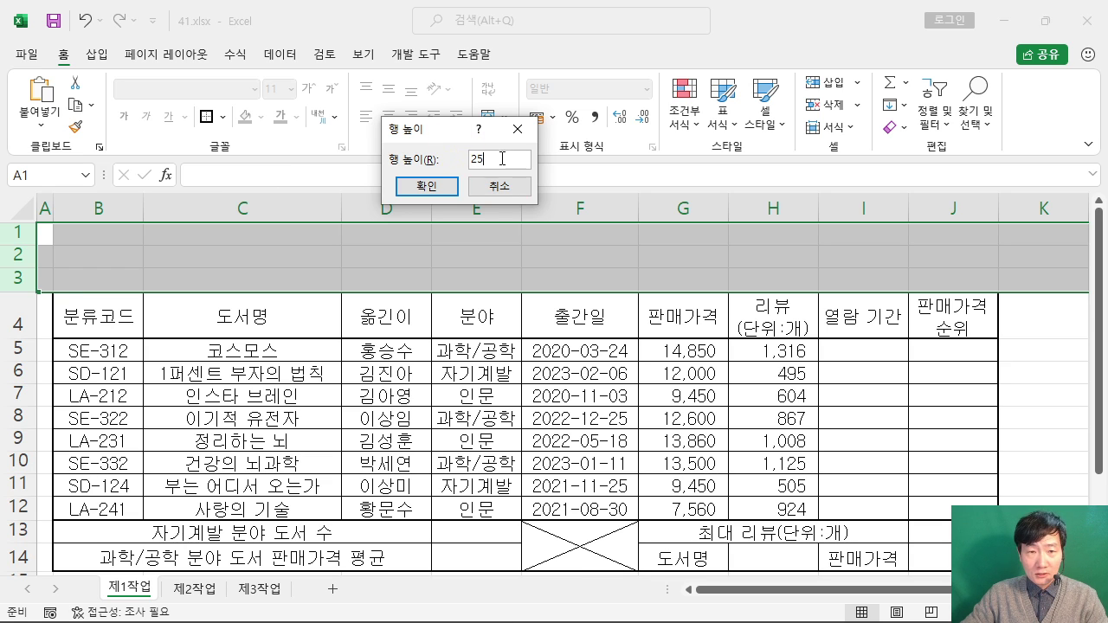
key("Return")
scroll(329, 243, "down", 1)
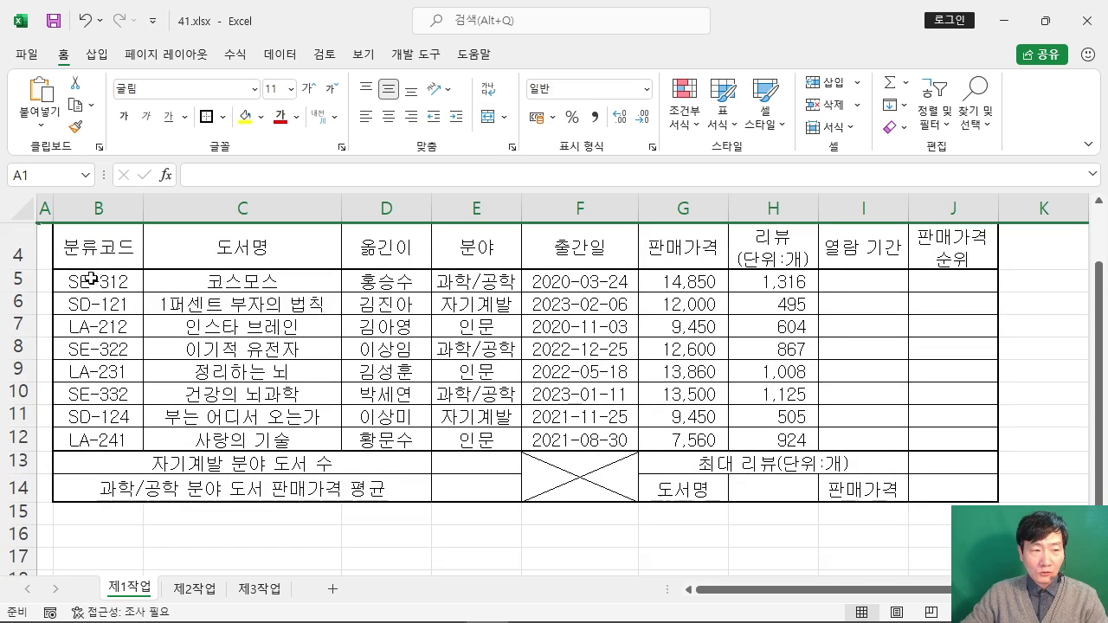
Step: Select rows 5–14 and open their 행 높이 dialog
left_click_drag(17, 279, 18, 488)
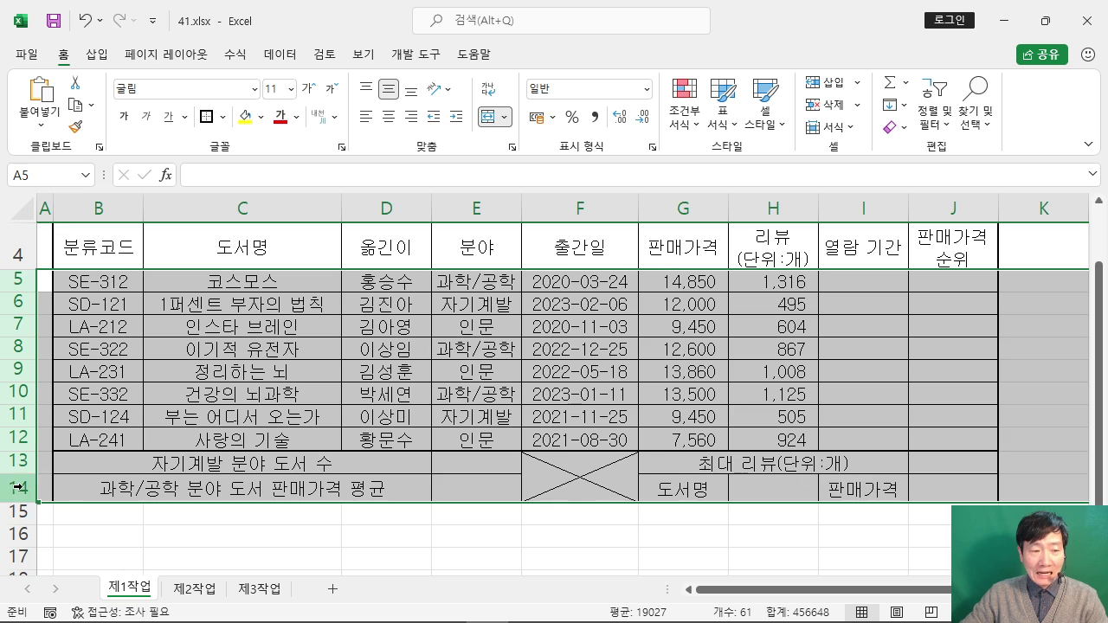
right_click(13, 325)
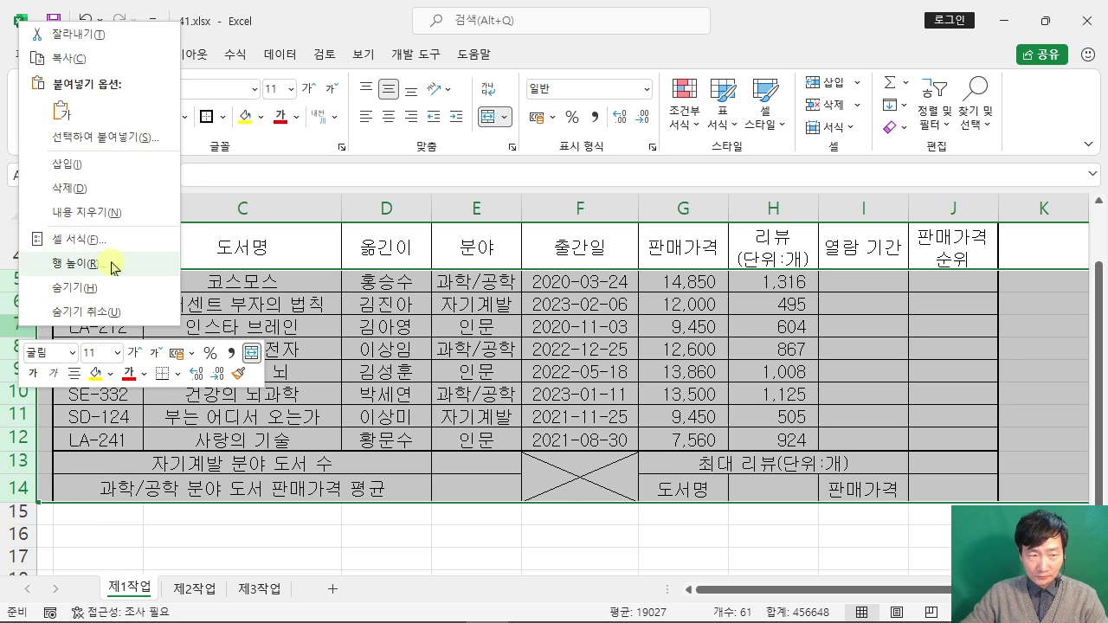
left_click(98, 257)
mouse_move(98, 248)
left_mouse_down()
mouse_move(362, 251)
mouse_move(451, 228)
left_mouse_up()
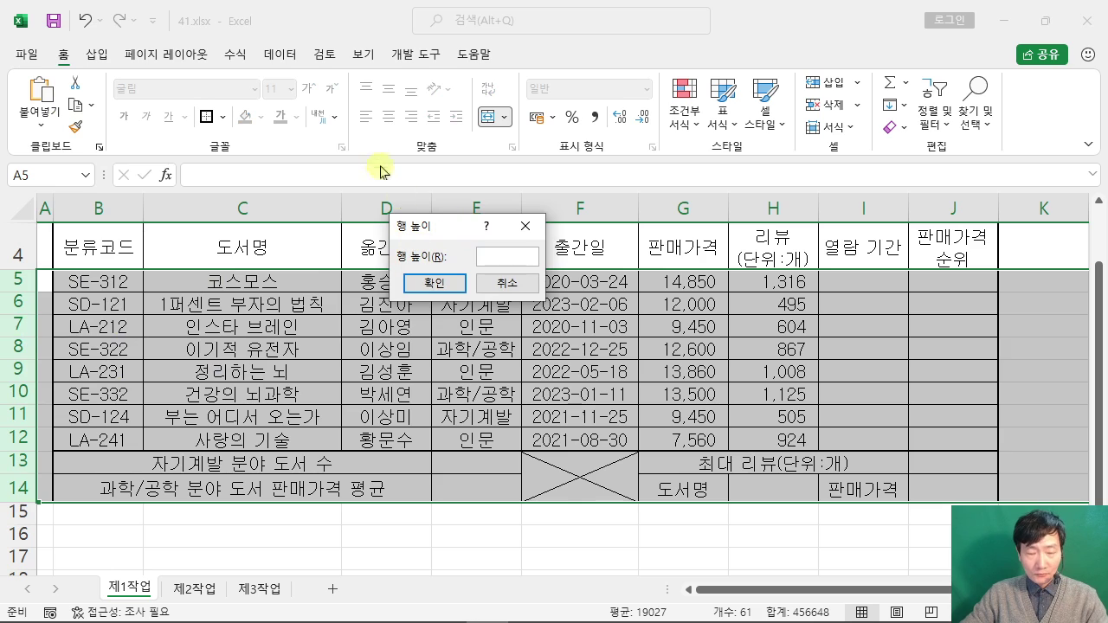
Step: Annotate the row-height rule on screen, then apply height 22 to rows 5–14
key("ctrl+2")
left_click_drag(345, 109, 404, 139)
left_click_drag(422, 90, 426, 130)
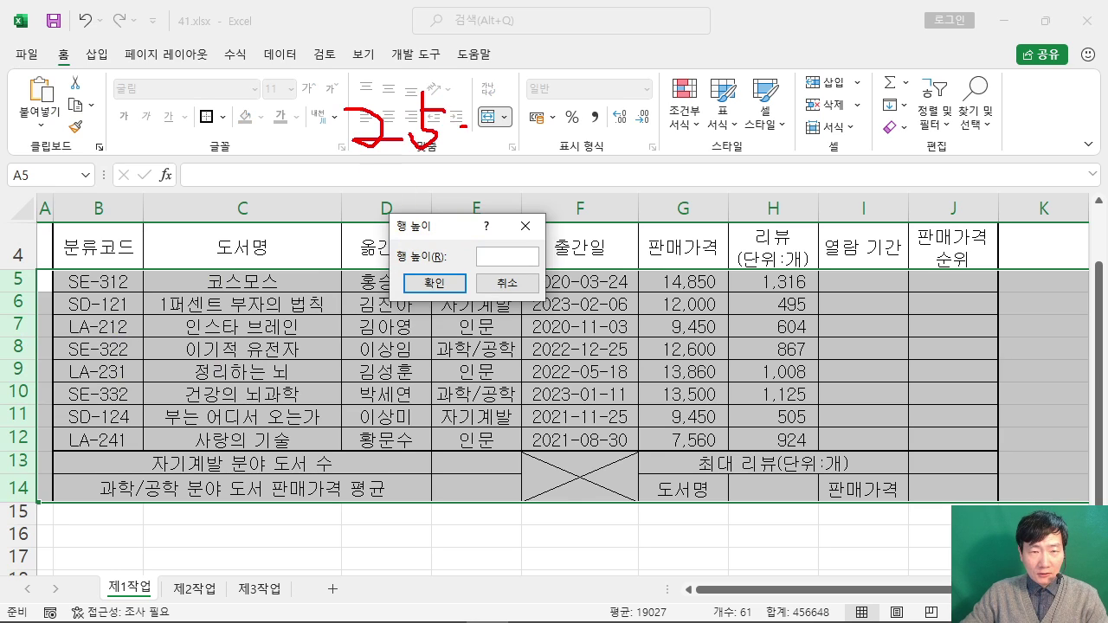
mouse_move(497, 98)
left_mouse_down()
mouse_move(519, 118)
mouse_move(514, 138)
left_mouse_up()
left_click_drag(352, 152, 509, 150)
left_click_drag(552, 103, 575, 101)
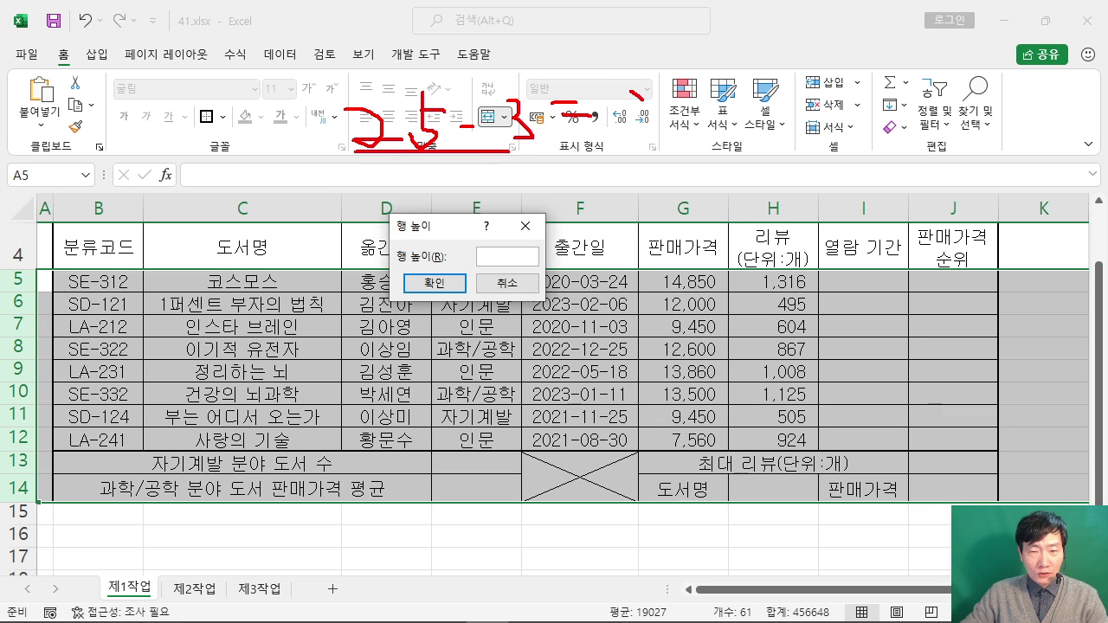
left_click_drag(489, 251, 619, 151)
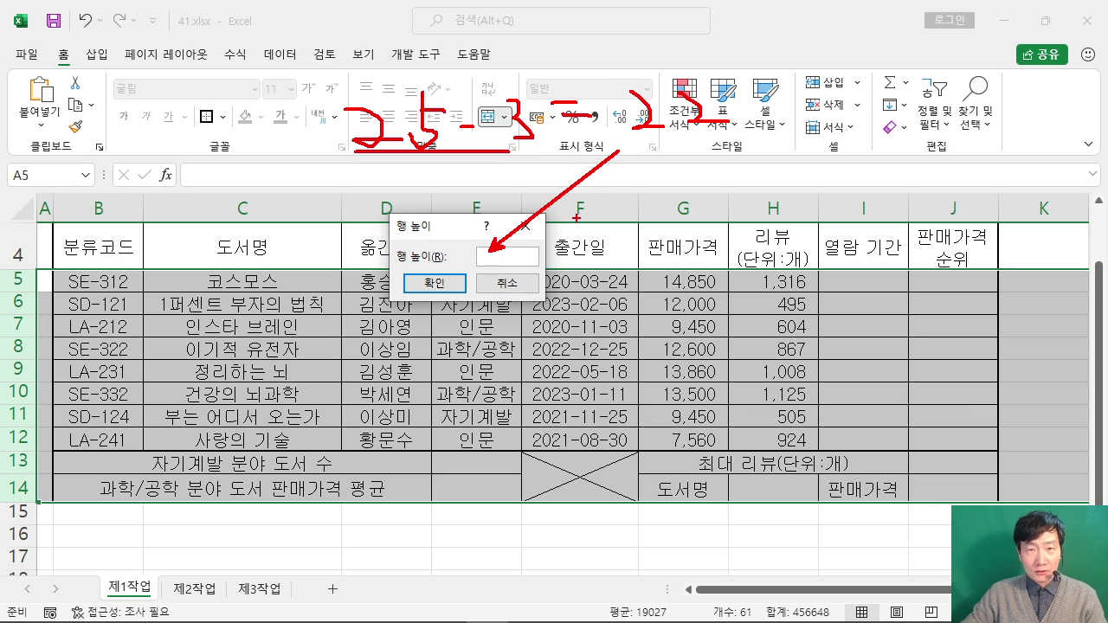
key("Escape")
type("22")
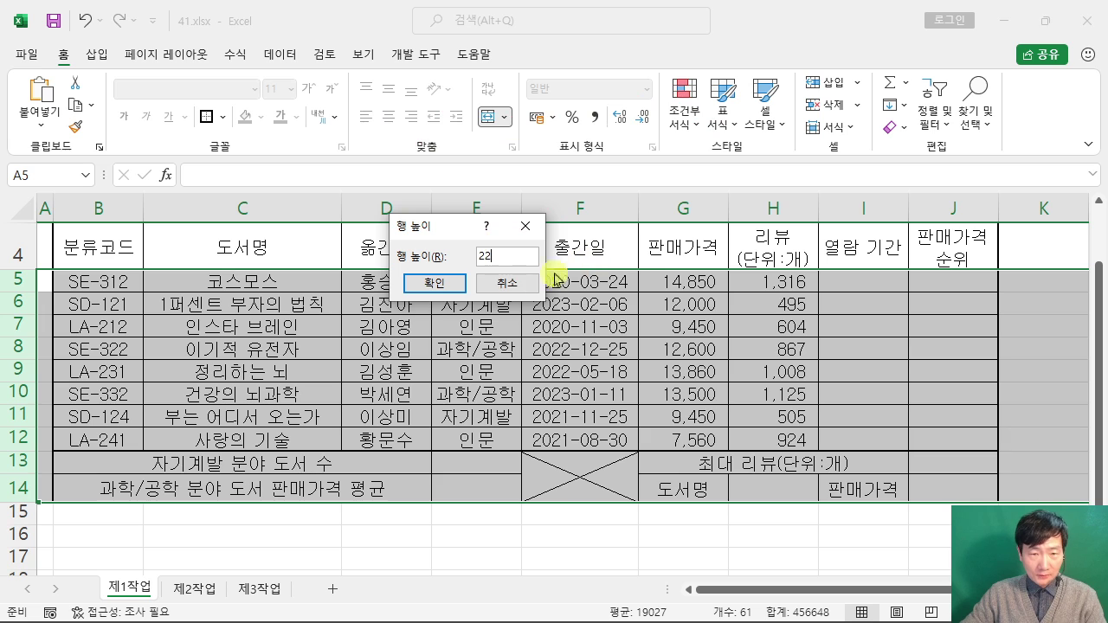
left_click(443, 285)
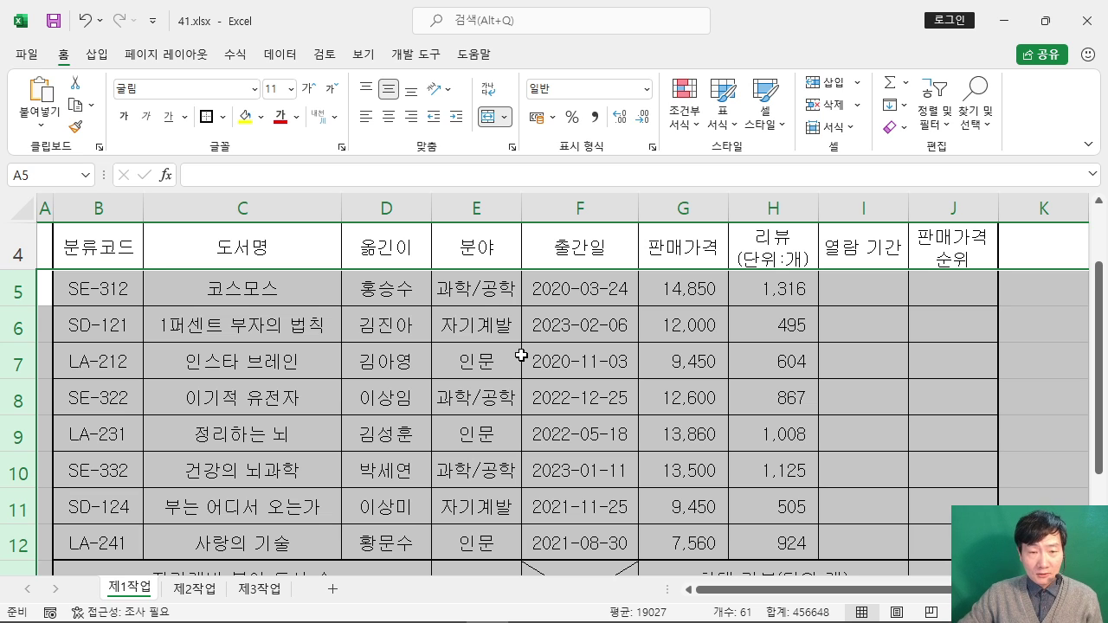
Step: Clear the row selection by selecting empty cell F3
scroll(521, 355, "down", 1)
scroll(521, 355, "up", 1)
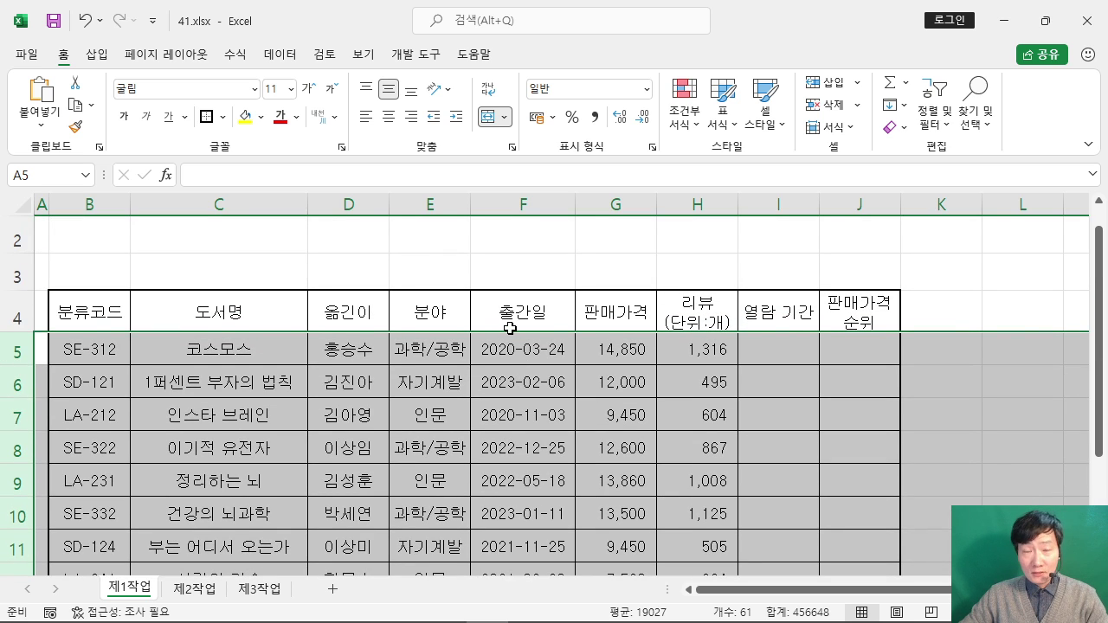
left_click(384, 260)
left_click(566, 270)
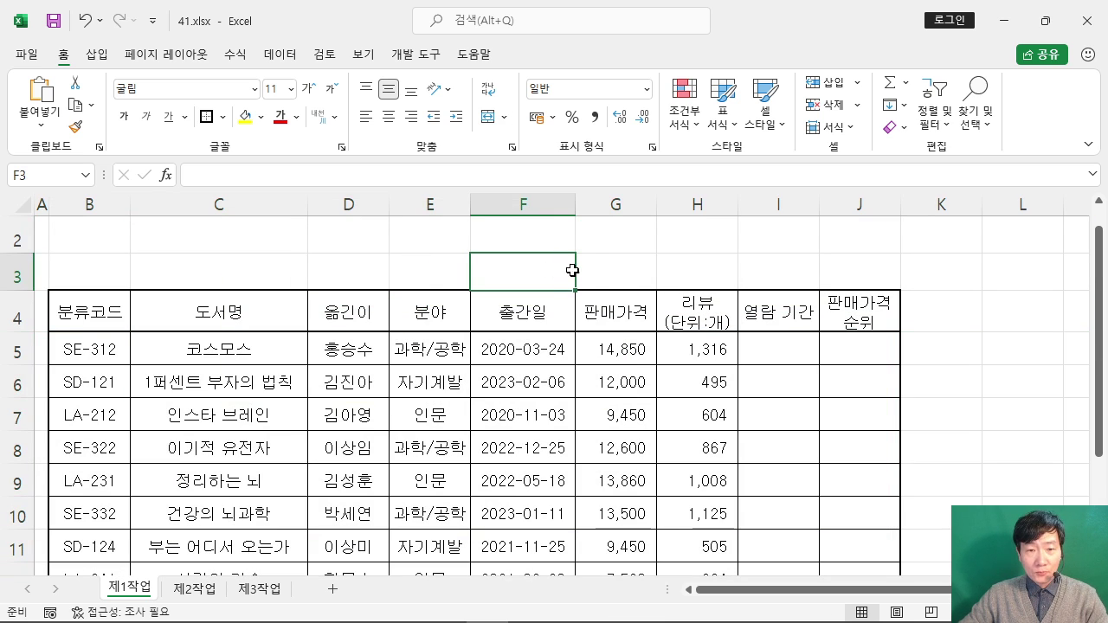
Step: Restore the Excel window from full screen and move it to the desktop's top-left
scroll(502, 368, "up", 1)
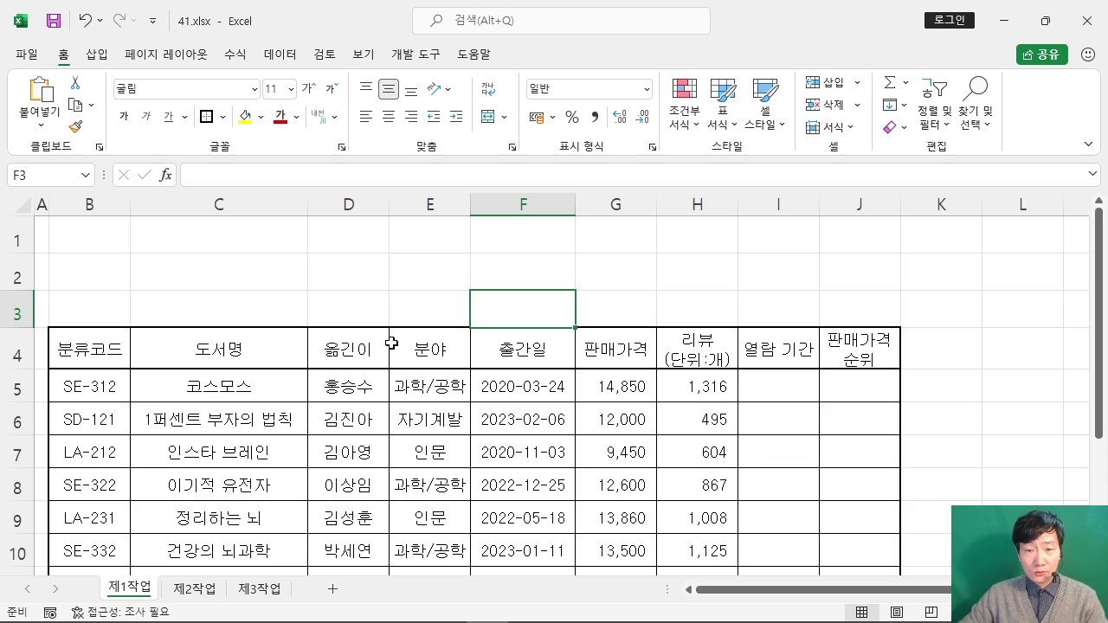
scroll(406, 300, "down", 2)
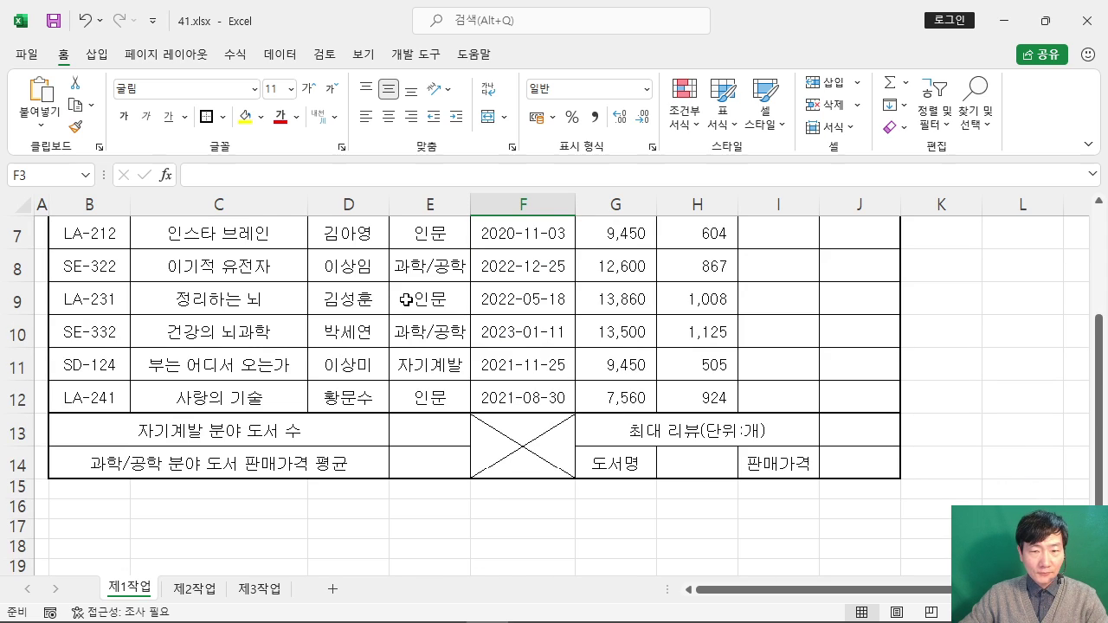
scroll(419, 324, "up", 2)
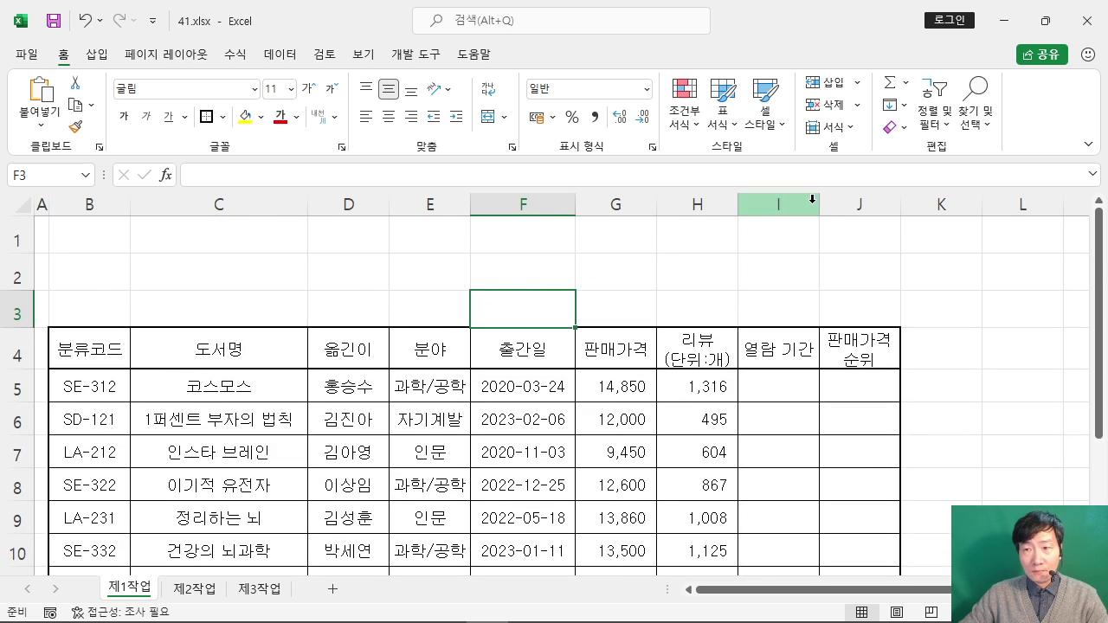
scroll(779, 250, "down", 1)
scroll(781, 256, "up", 1)
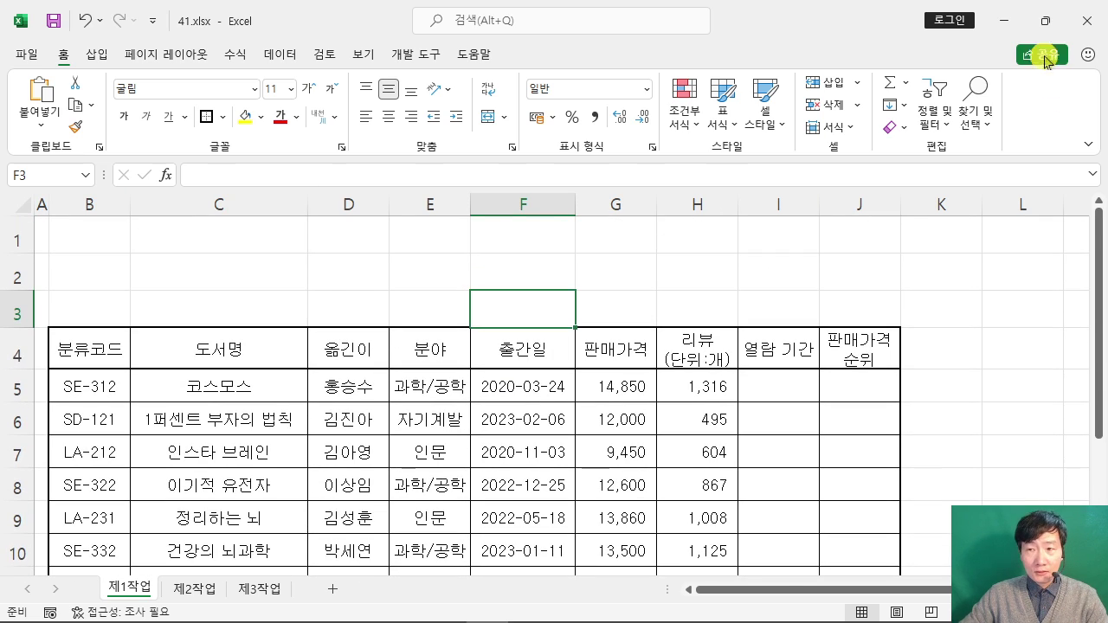
left_click(1045, 20)
left_click_drag(1007, 184, 310, 12)
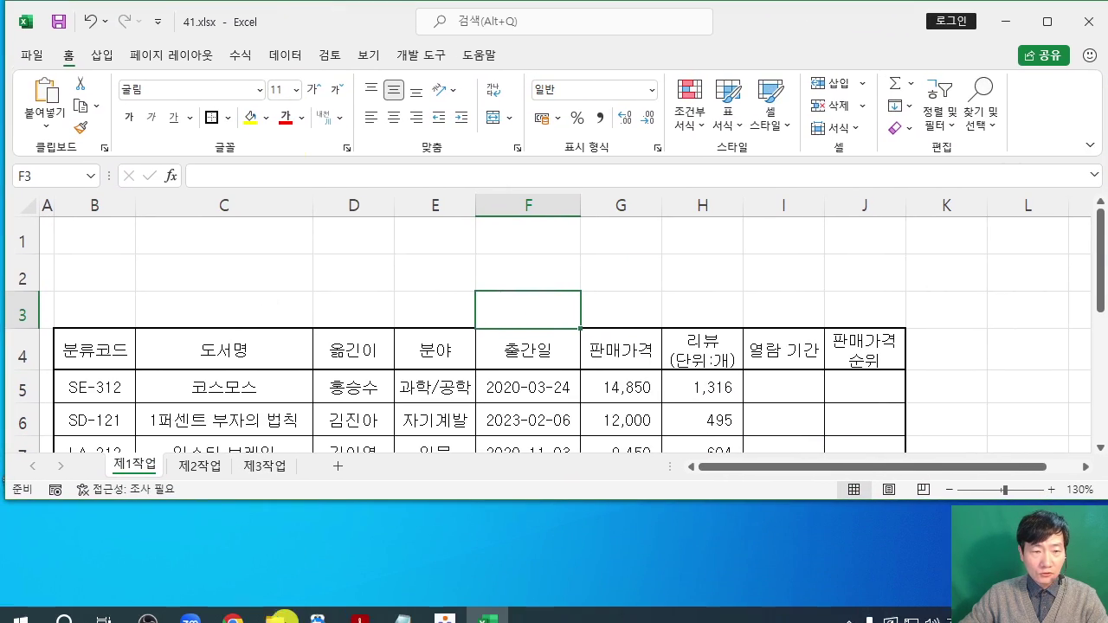
Step: Place the ALPDF exam file below Excel showing the sample table, and make the workbook taller
left_click(347, 608)
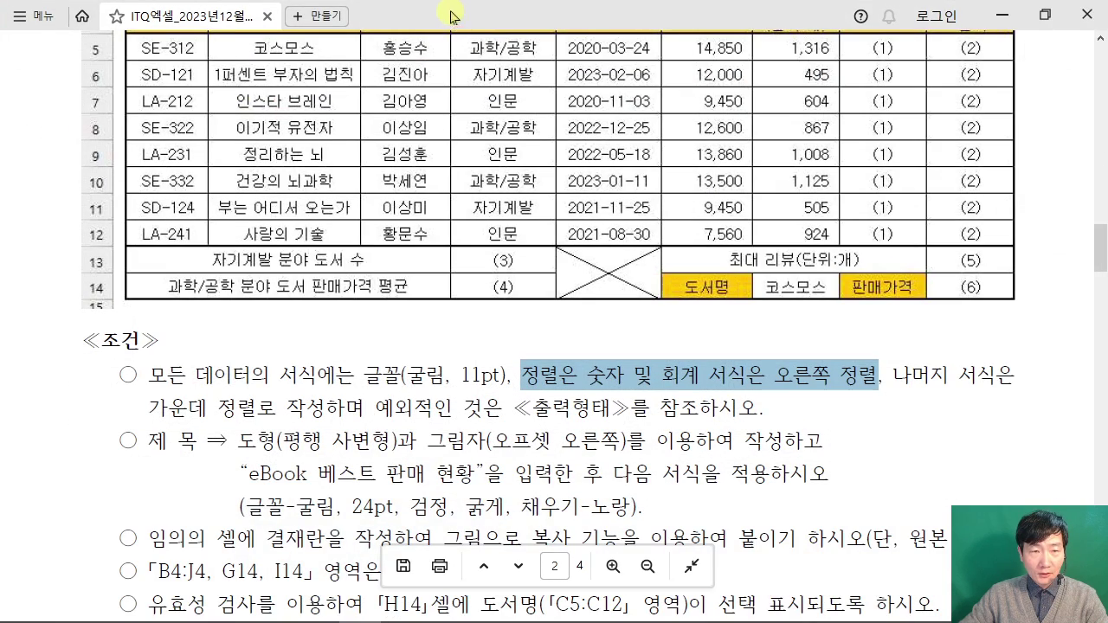
left_click_drag(453, 12, 458, 479)
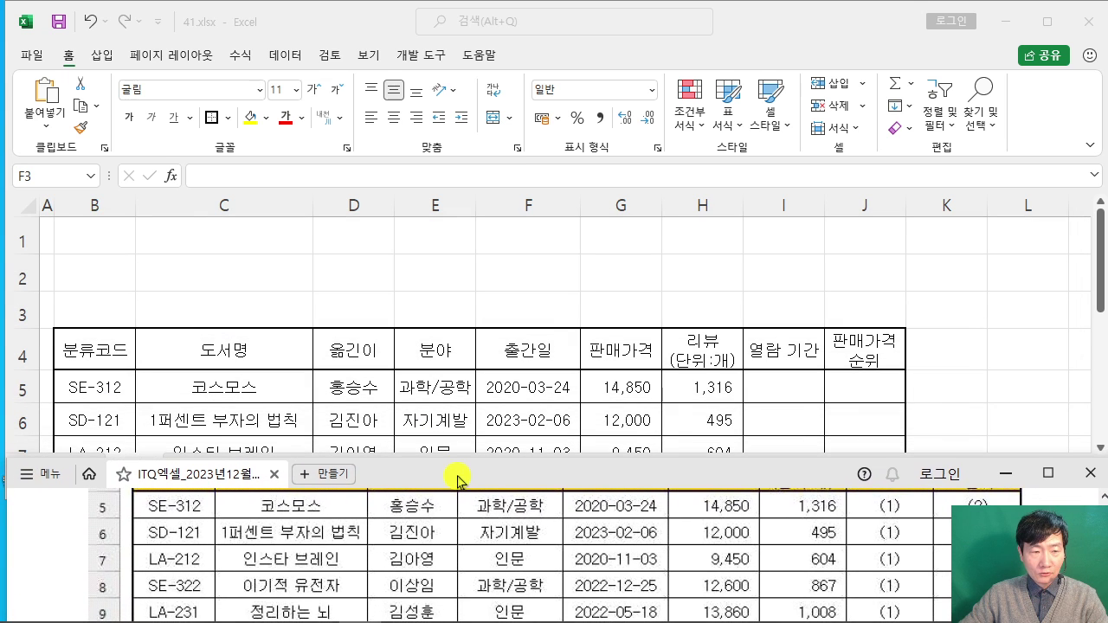
scroll(313, 549, "down", 1)
scroll(314, 548, "up", 3)
scroll(316, 547, "down", 2)
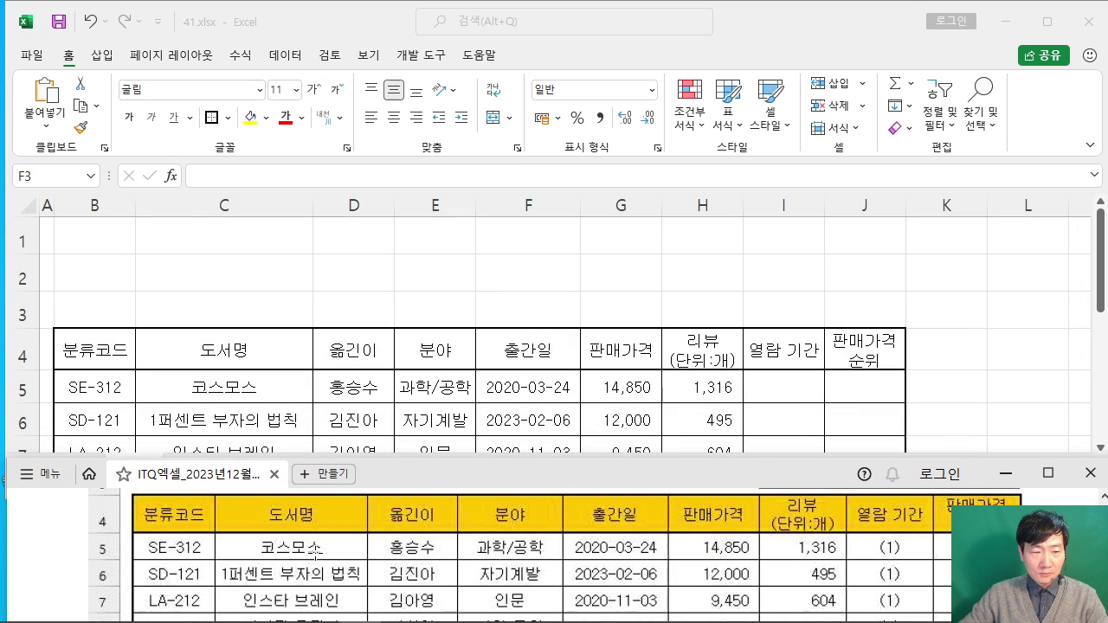
left_click_drag(450, 474, 448, 498)
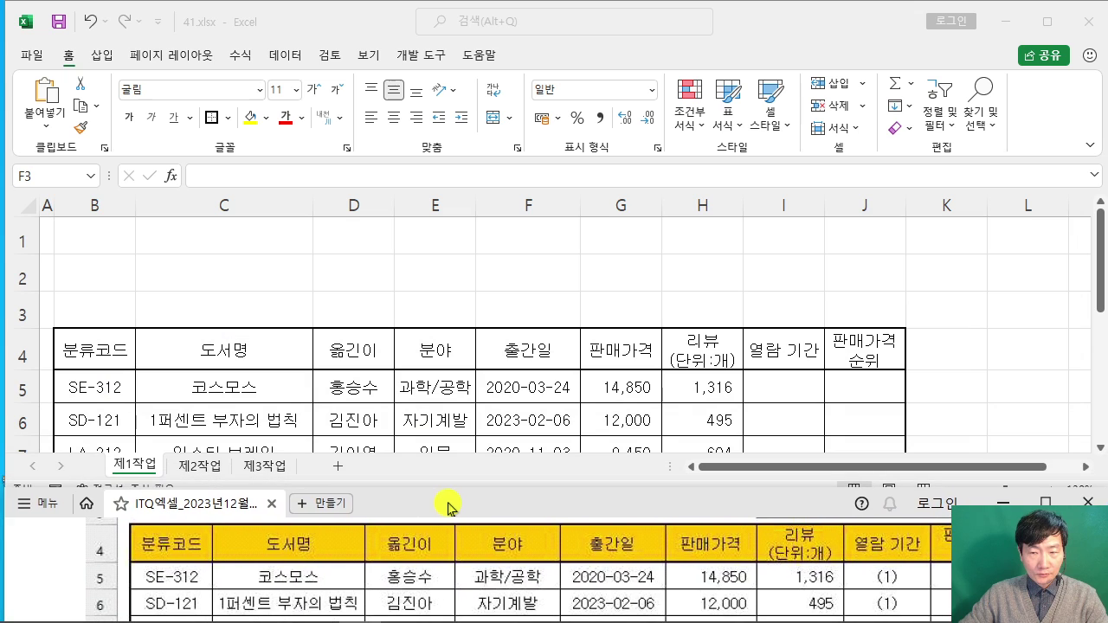
left_click(688, 295)
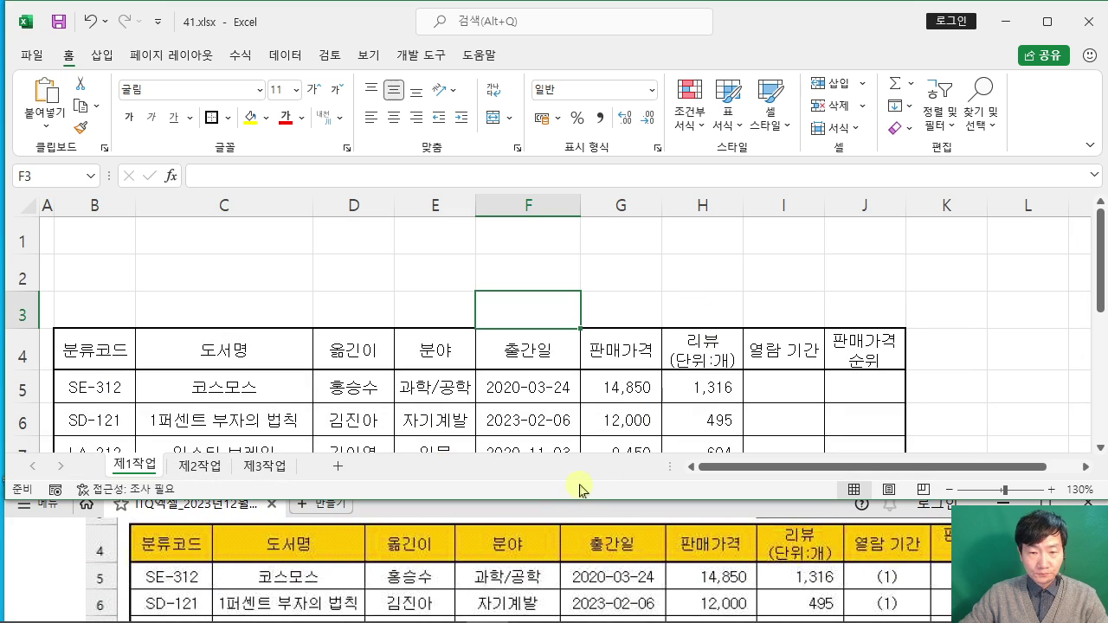
left_click_drag(571, 500, 570, 525)
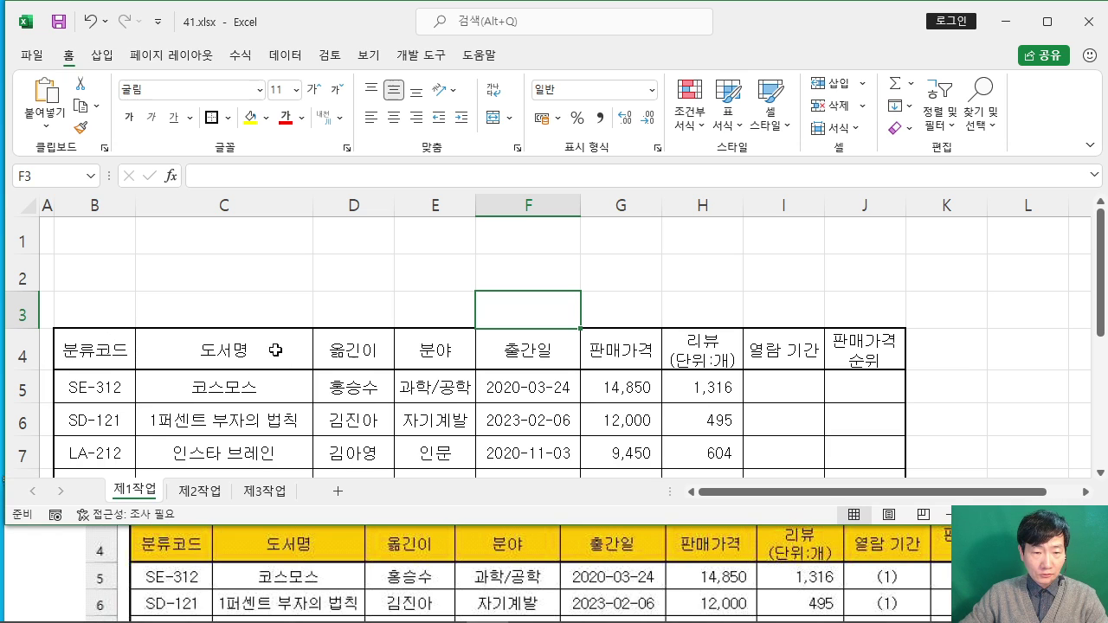
Step: Widen columns D, E, H, I and J by dragging their header borders
left_click_drag(394, 209, 402, 208)
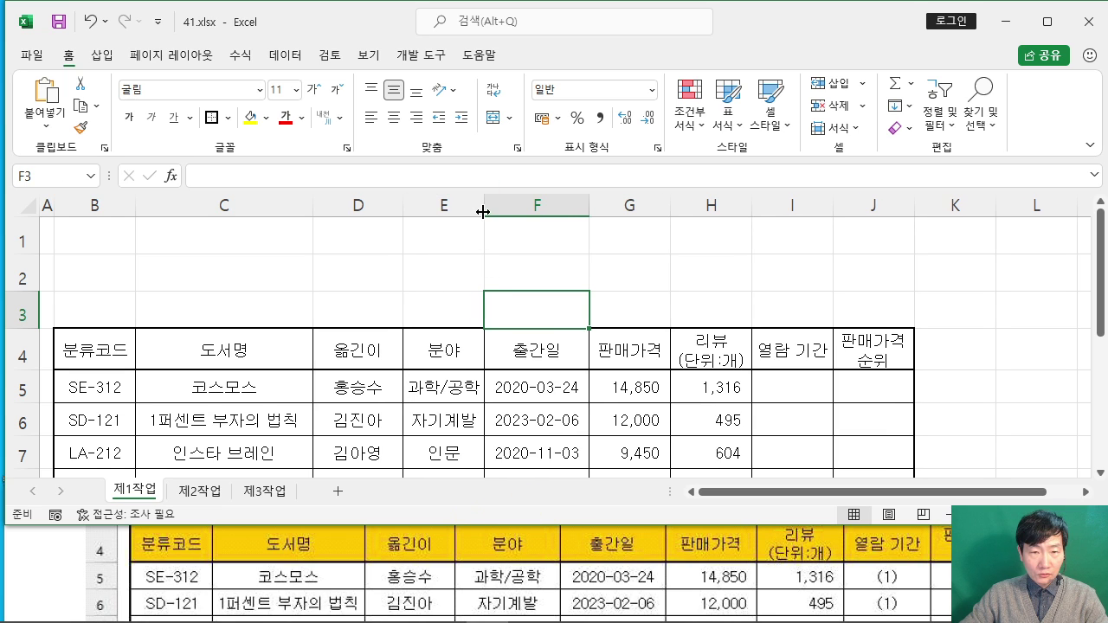
left_click_drag(483, 212, 514, 212)
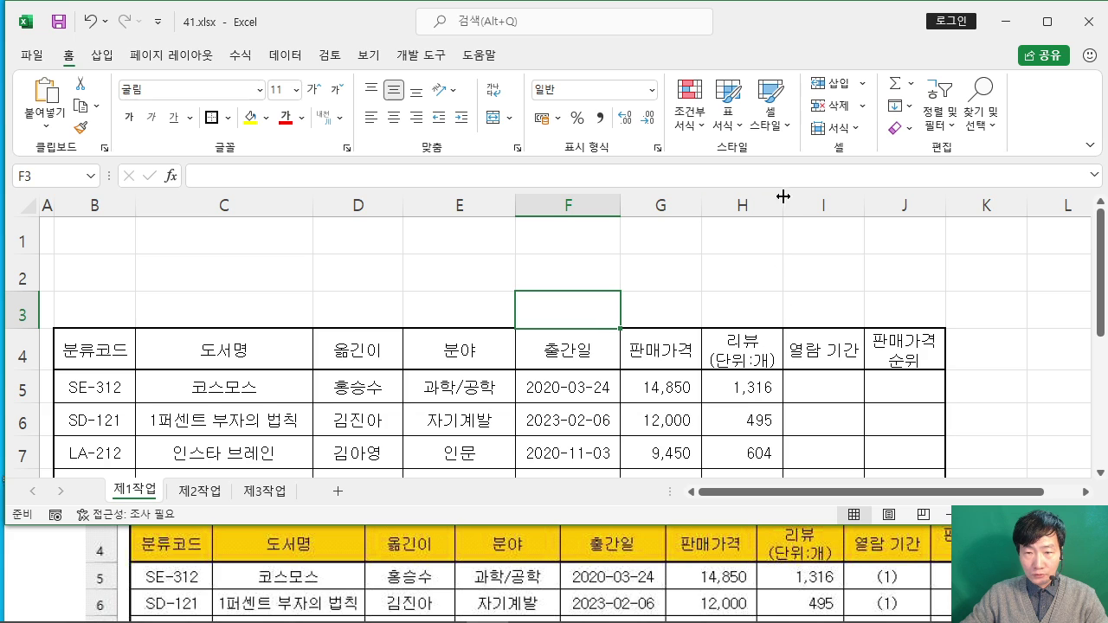
left_click_drag(788, 196, 787, 198)
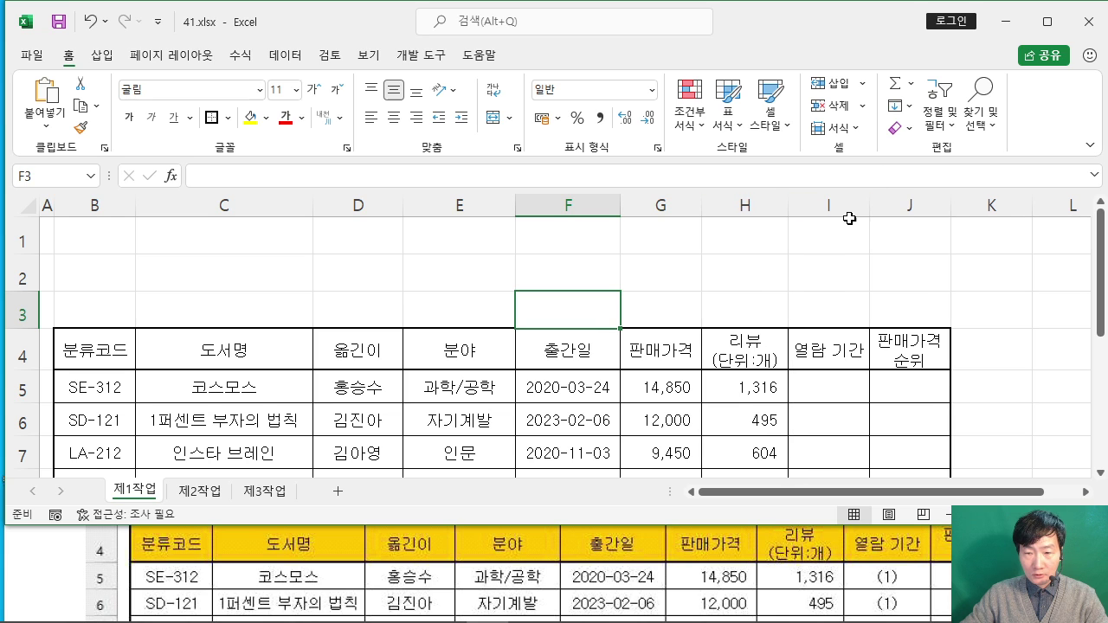
left_click_drag(868, 205, 872, 205)
left_click(890, 204)
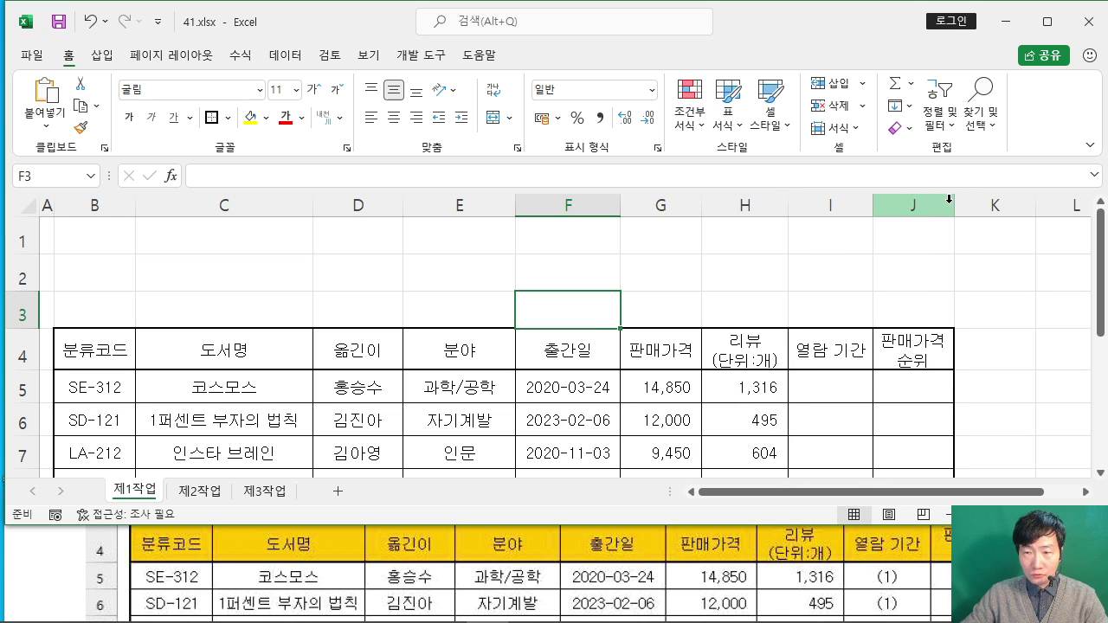
left_click_drag(955, 203, 962, 203)
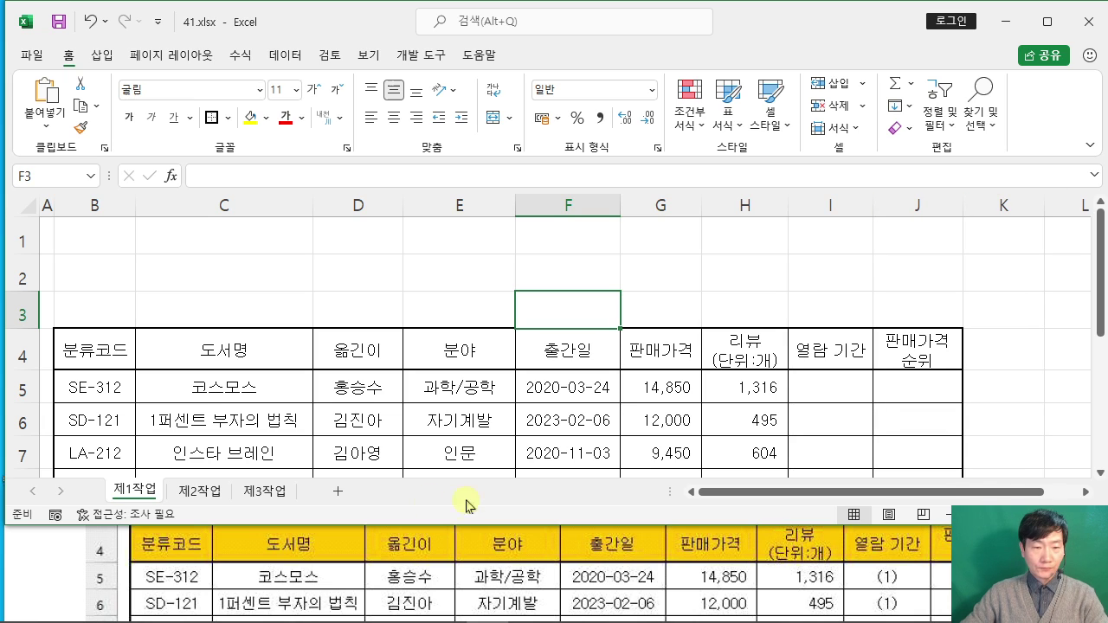
Step: Compare the layout with the reference answer image, then select cell E2
left_click(61, 561)
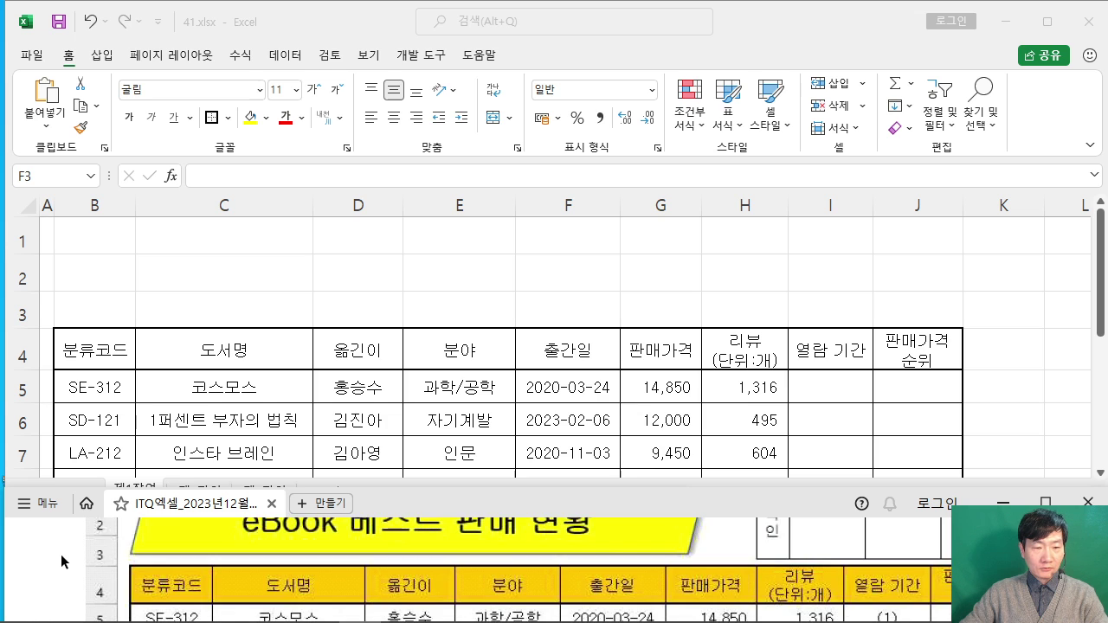
scroll(61, 561, "down", 1)
left_click(408, 266)
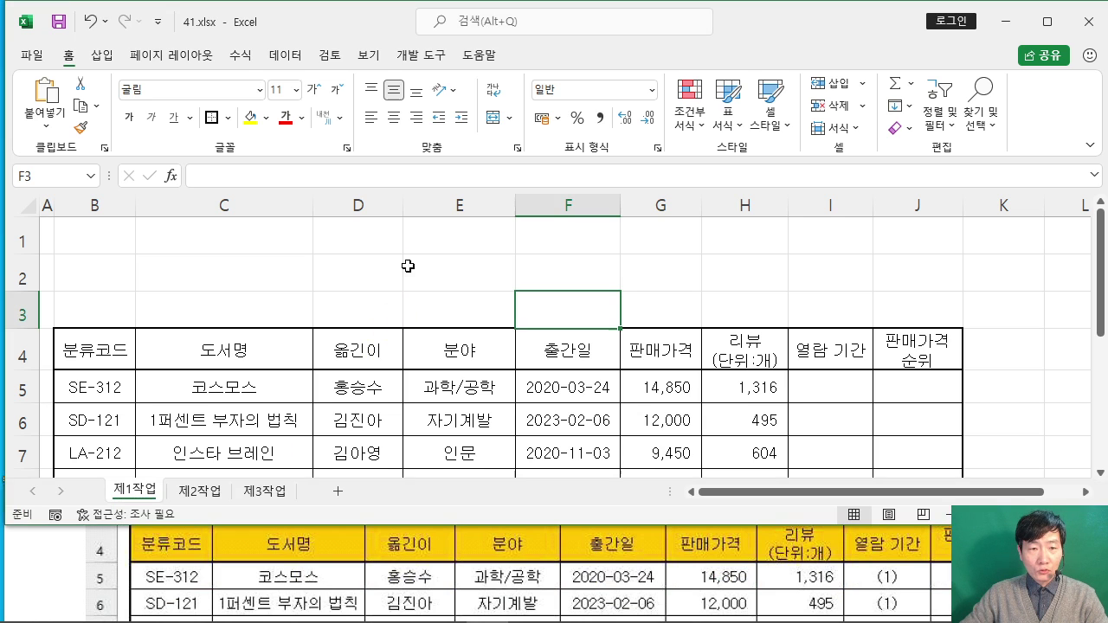
left_click(461, 276)
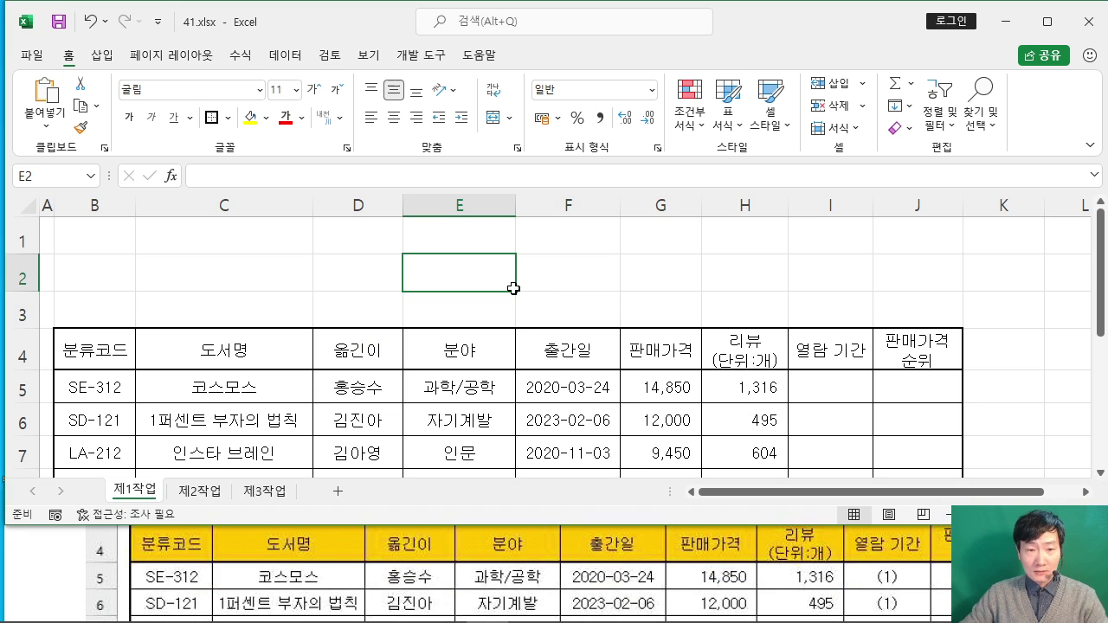
scroll(513, 288, "down", 1)
scroll(514, 289, "up", 1)
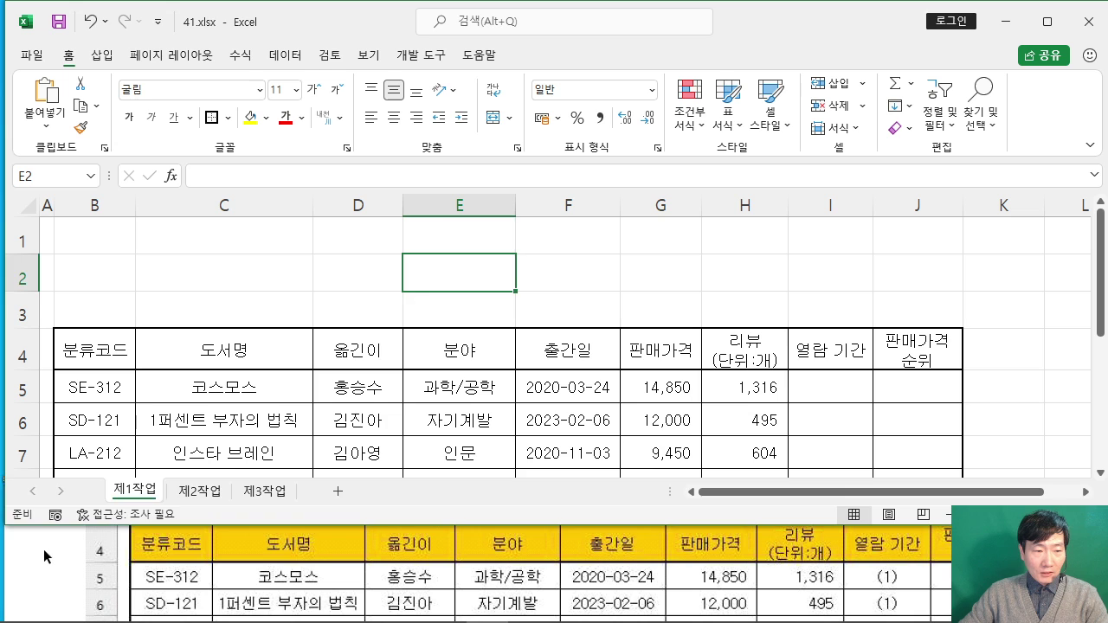
Step: Scroll the reference document to the title shape requirement and highlight it
left_click(47, 557)
left_click_drag(454, 503, 453, 470)
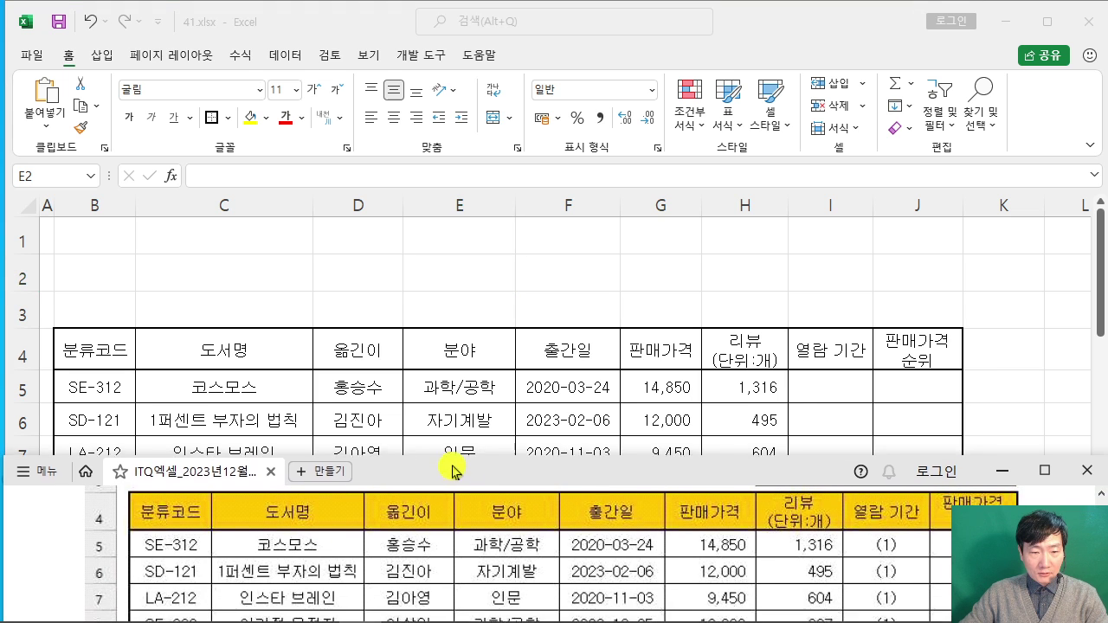
scroll(447, 544, "down", 3)
scroll(447, 543, "down", 5)
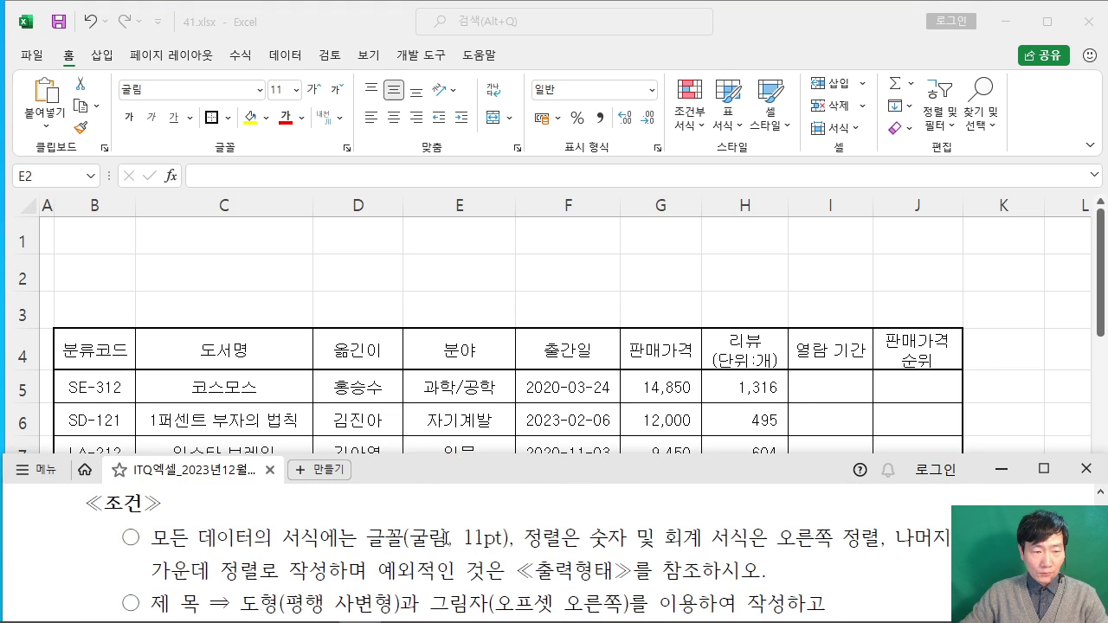
left_click_drag(138, 564, 737, 595)
Step: Review the reference, shorten the Excel window, and select cell C2
left_click(392, 558)
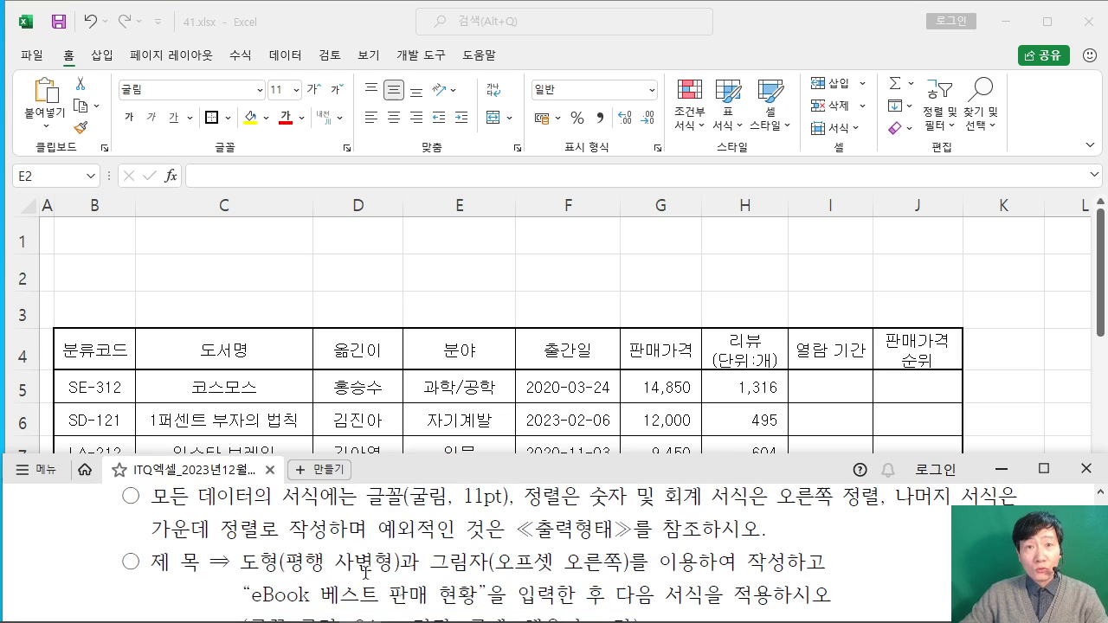
left_click_drag(239, 562, 395, 563)
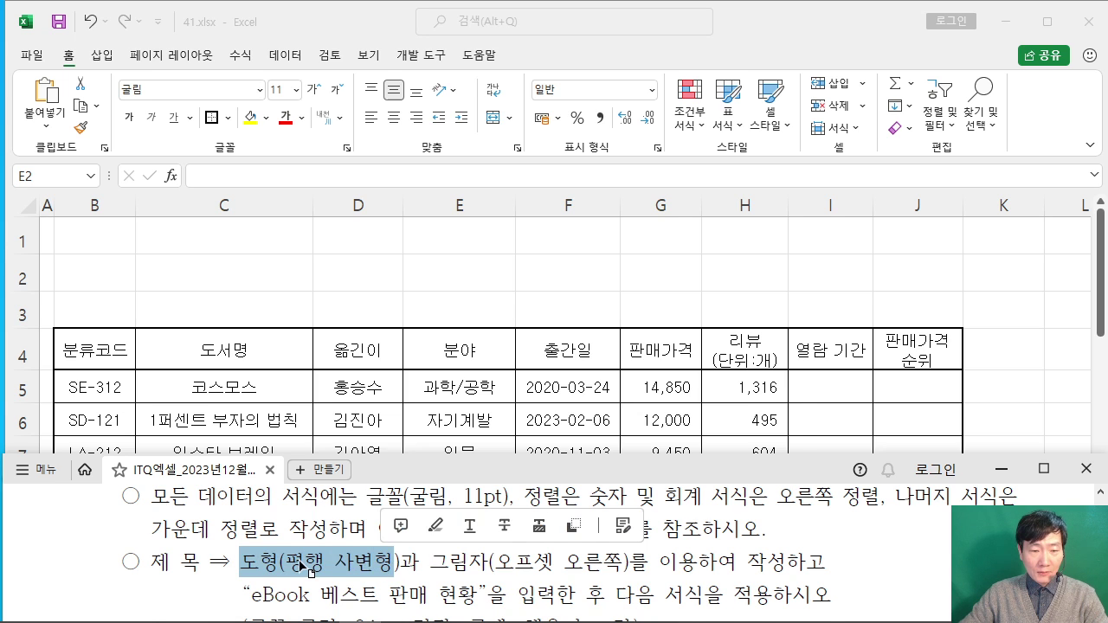
scroll(300, 562, "up", 5)
scroll(300, 563, "up", 6)
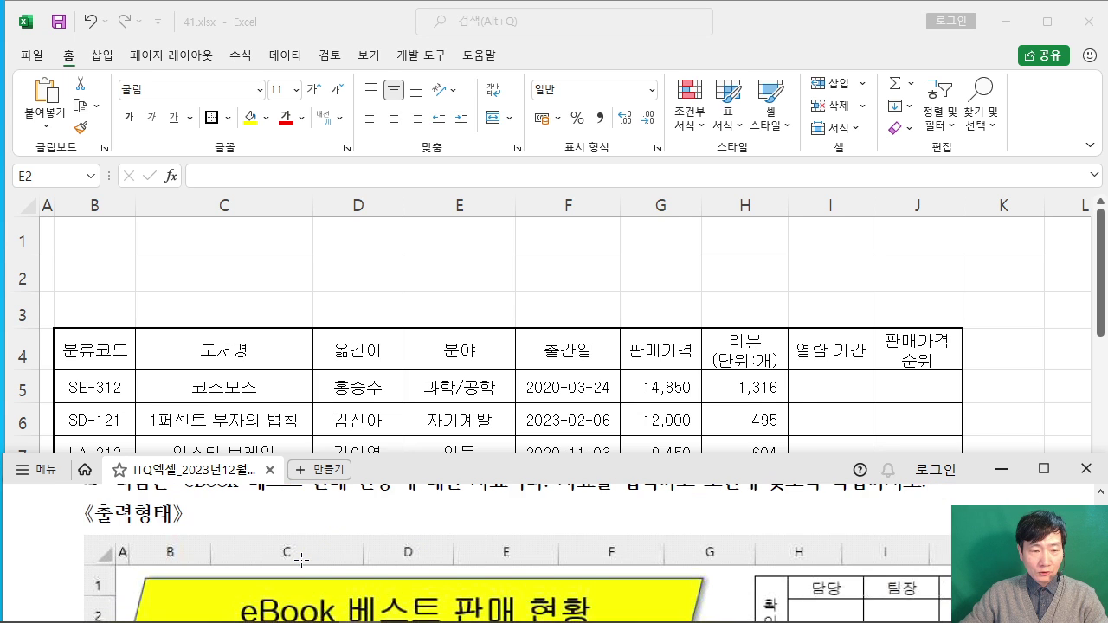
scroll(300, 562, "down", 1)
left_click(229, 304)
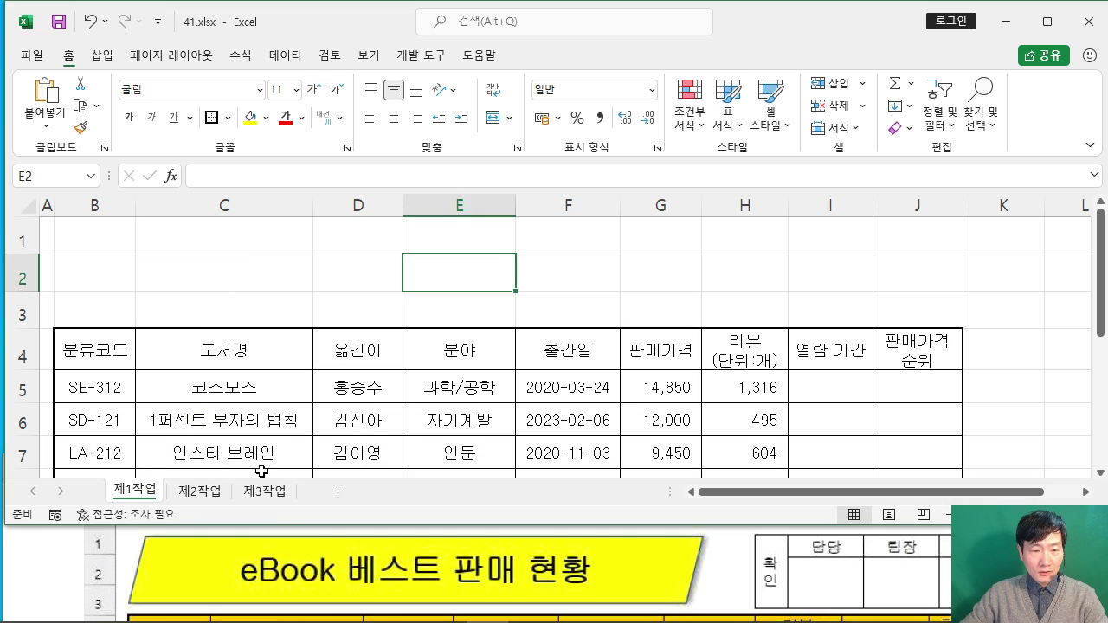
left_click_drag(290, 527, 293, 508)
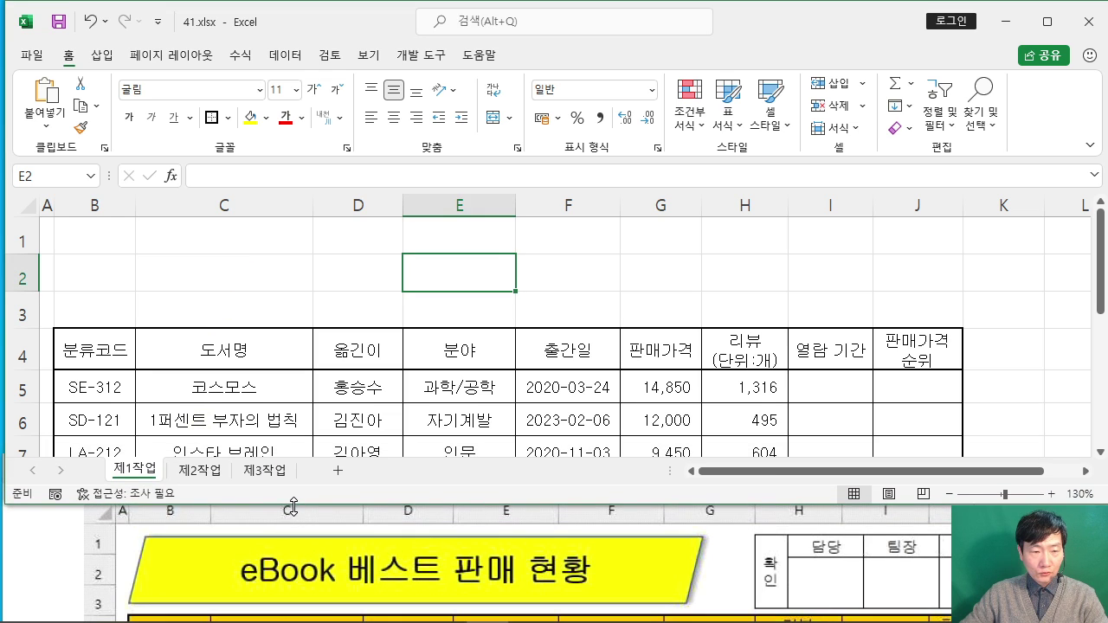
left_click(213, 282)
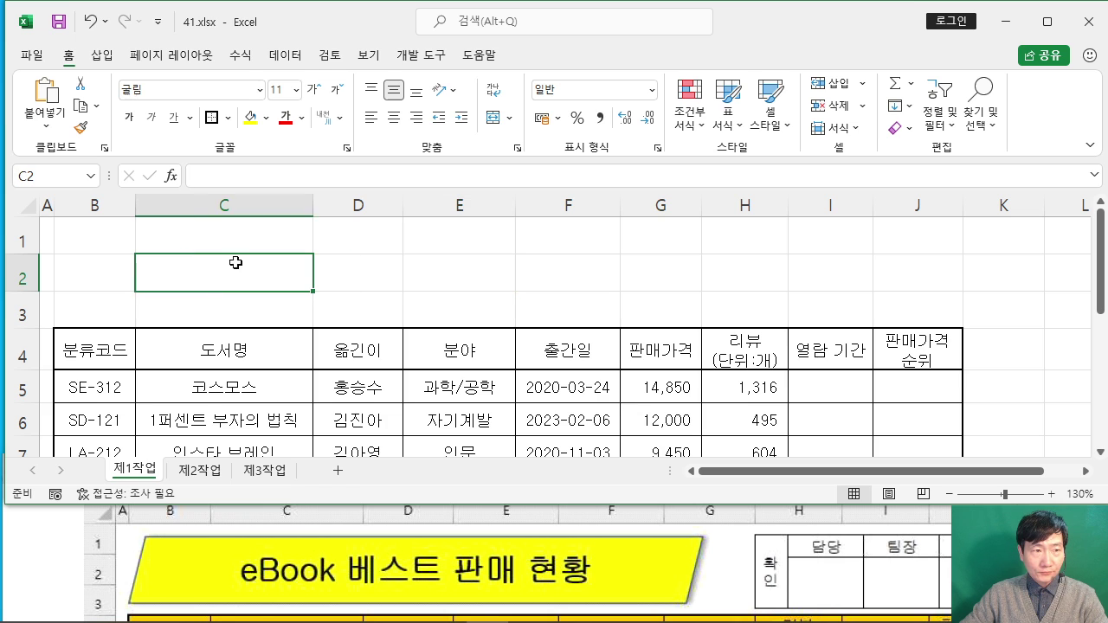
Step: Insert a Parallelogram shape and draw it across rows 1–3 above the table
left_click(102, 57)
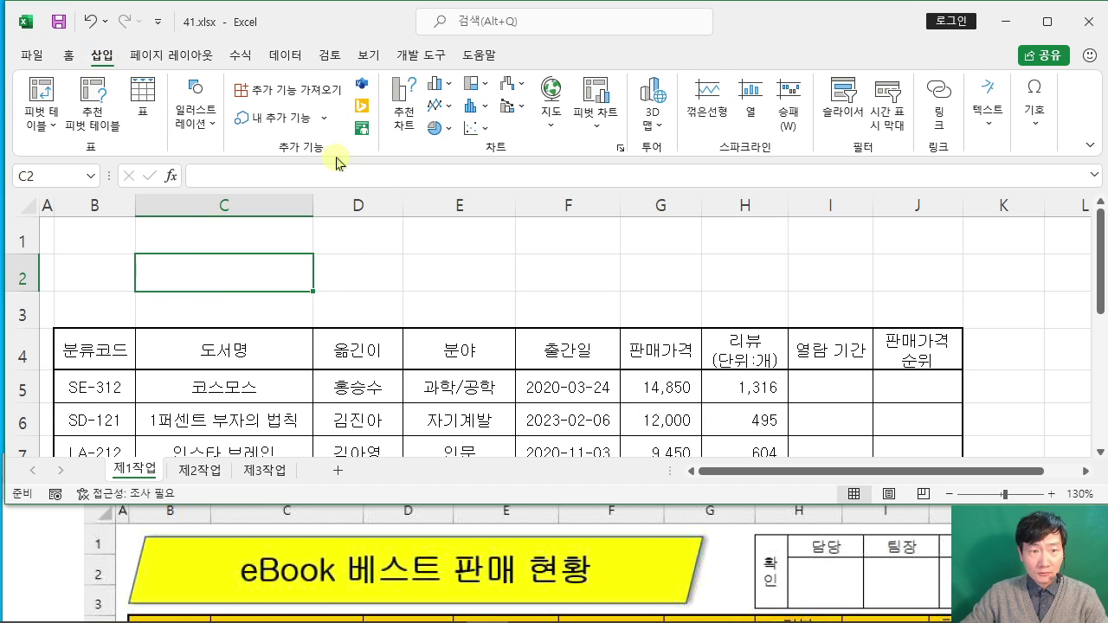
left_click(207, 117)
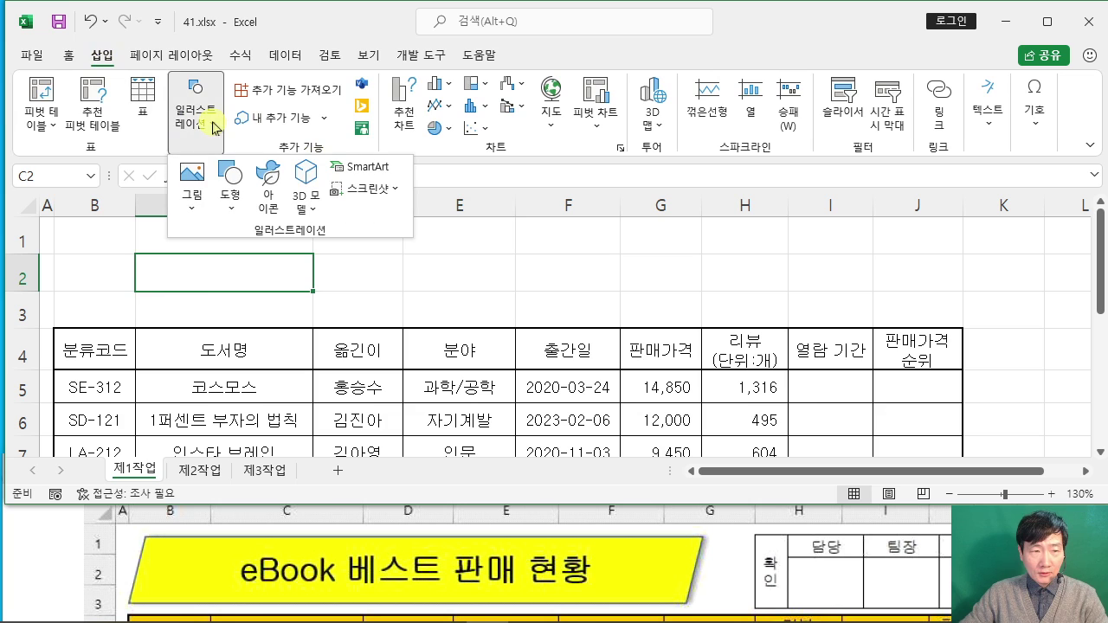
left_click(230, 195)
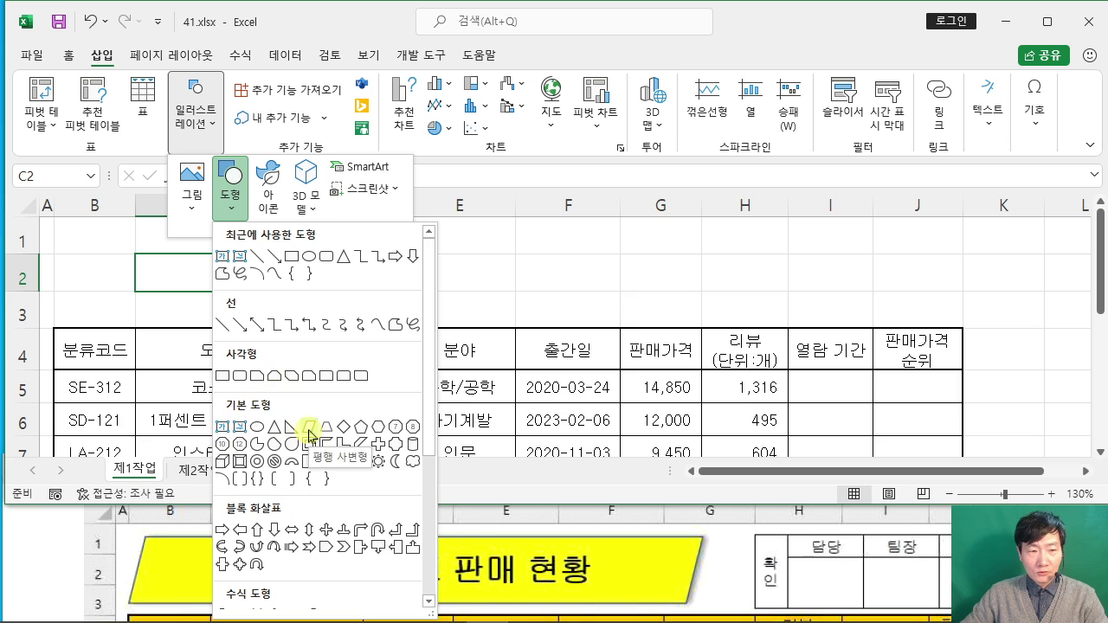
left_click(309, 429)
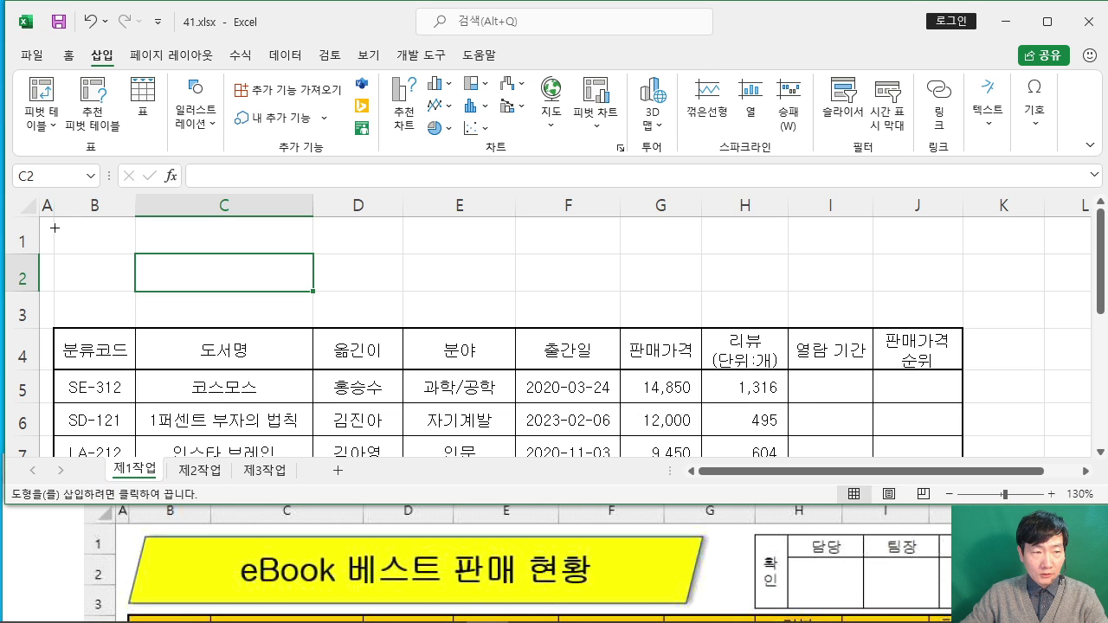
left_click_drag(54, 228, 663, 315)
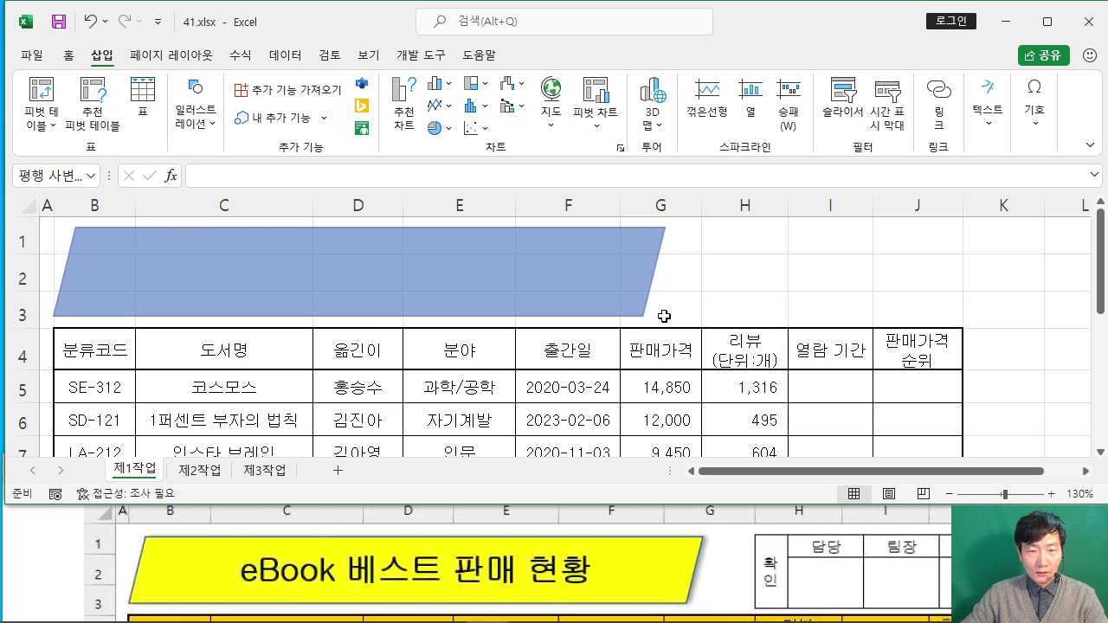
Step: Highlight the shadow requirement in the exam instructions
left_click(26, 546)
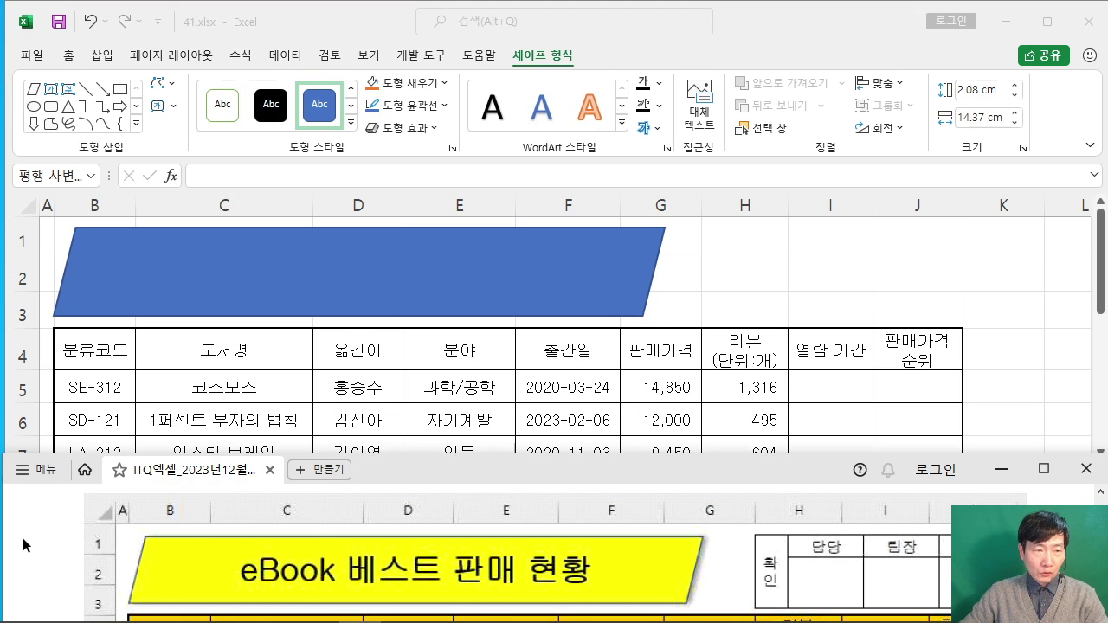
scroll(35, 543, "down", 5)
scroll(35, 542, "down", 3)
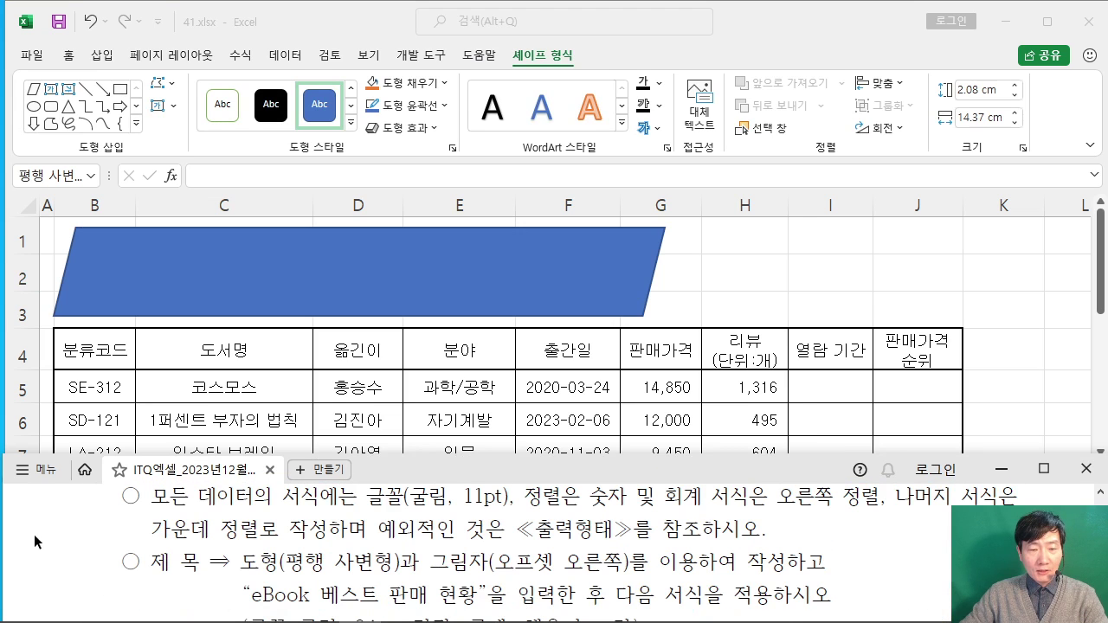
left_click_drag(450, 563, 648, 564)
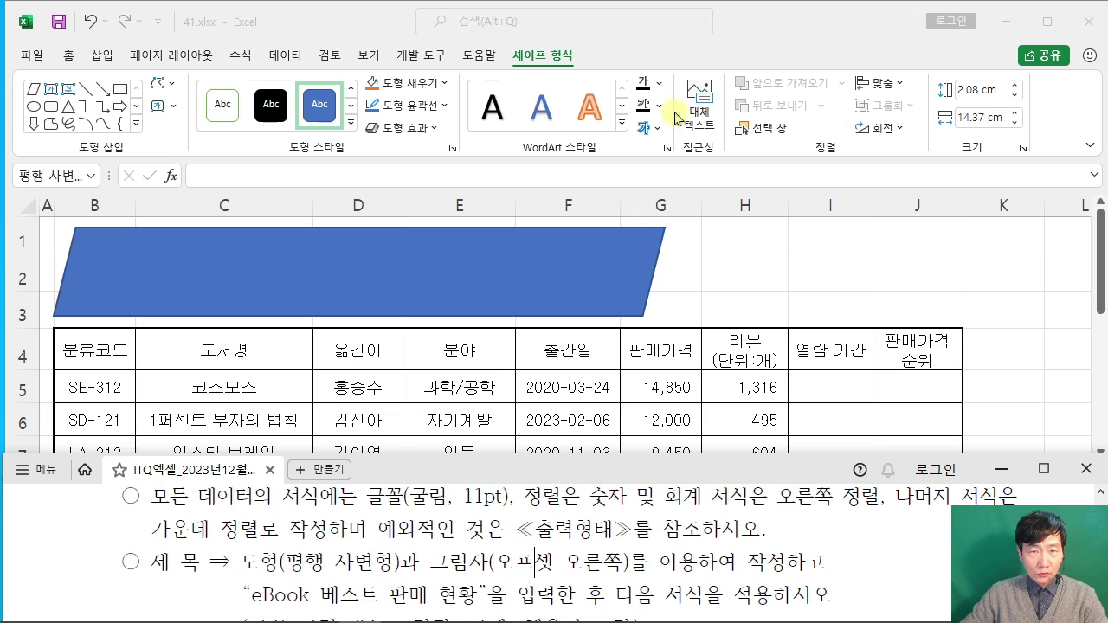
Step: Give the parallelogram an Outer Offset Right shadow via Shape Effects
left_click(528, 264)
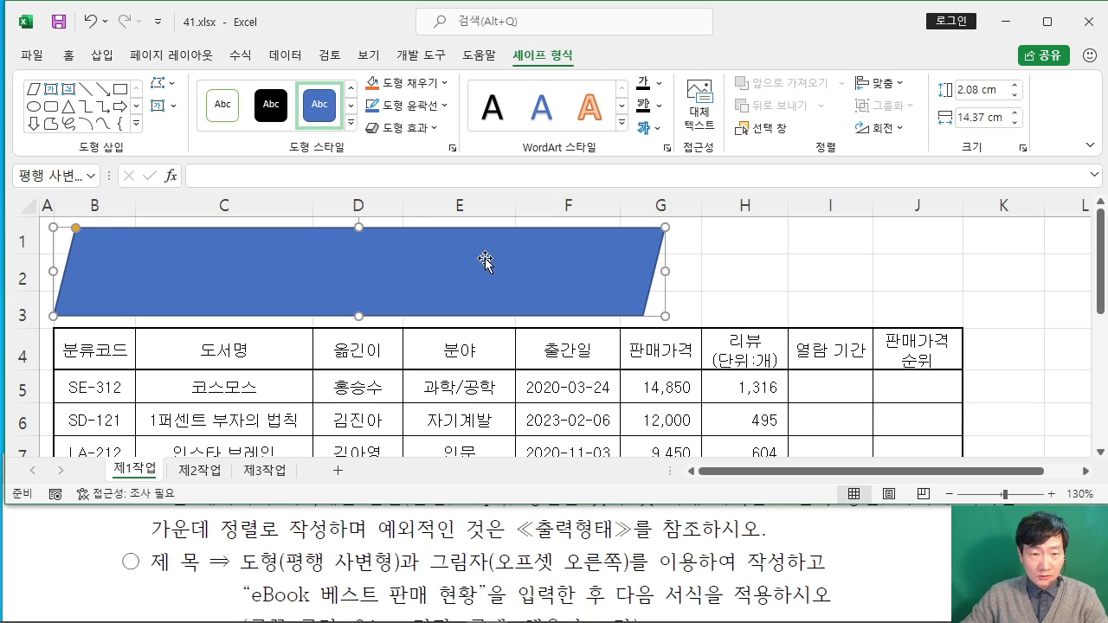
left_click(427, 130)
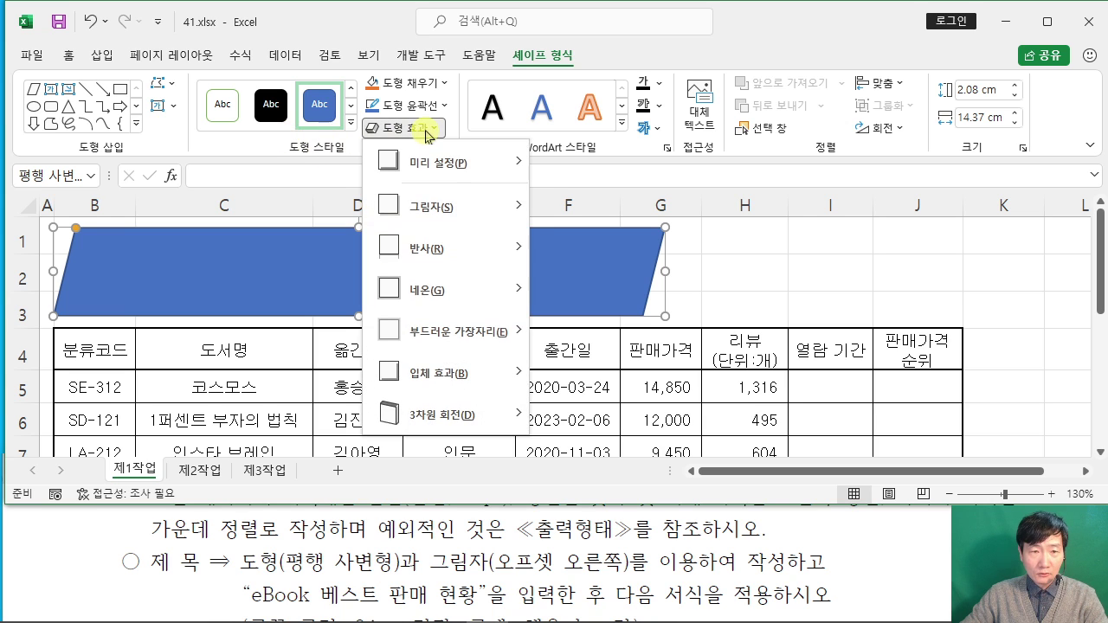
mouse_move(454, 209)
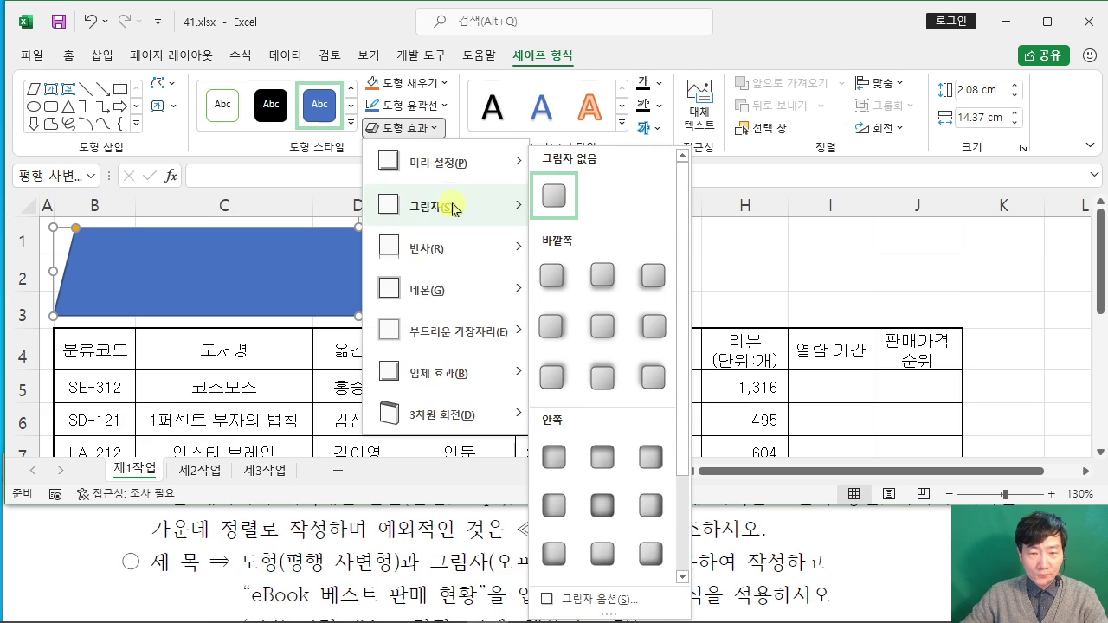
left_click(556, 334)
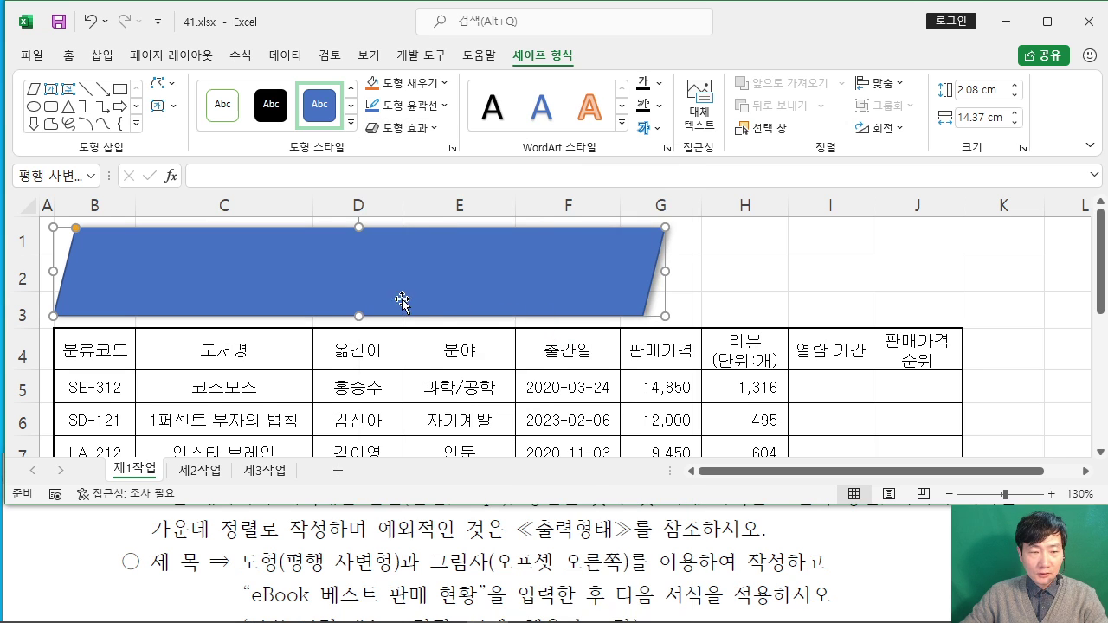
Step: Type 'eBook 베스트 판매 현황' into the parallelogram shape
type("ㄷ")
key("BackSpace")
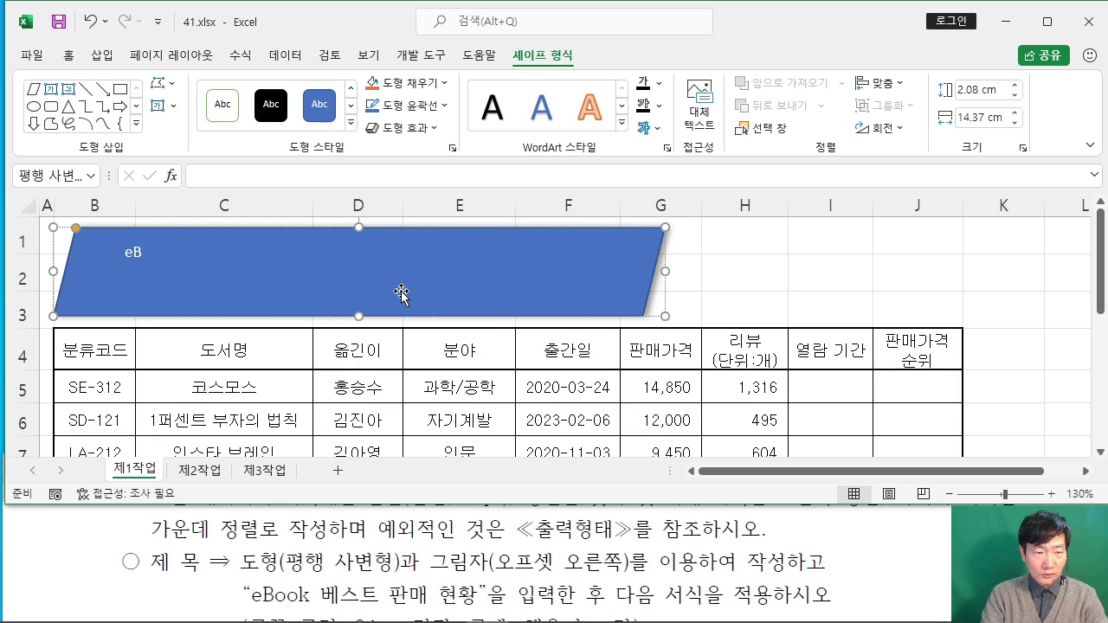
type("eBook")
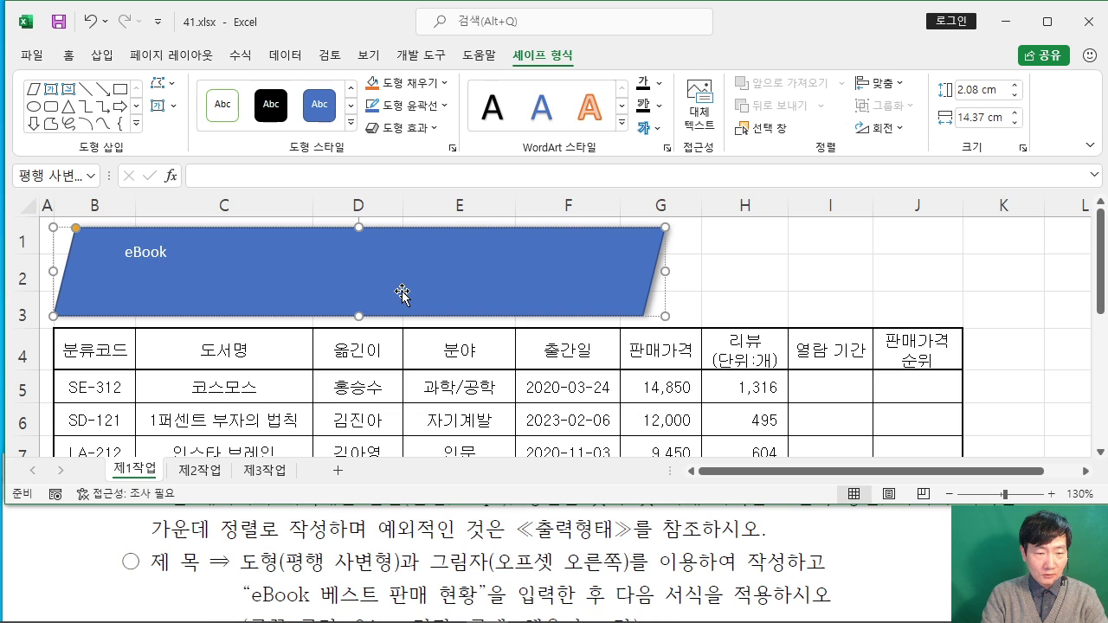
type(" 베스트")
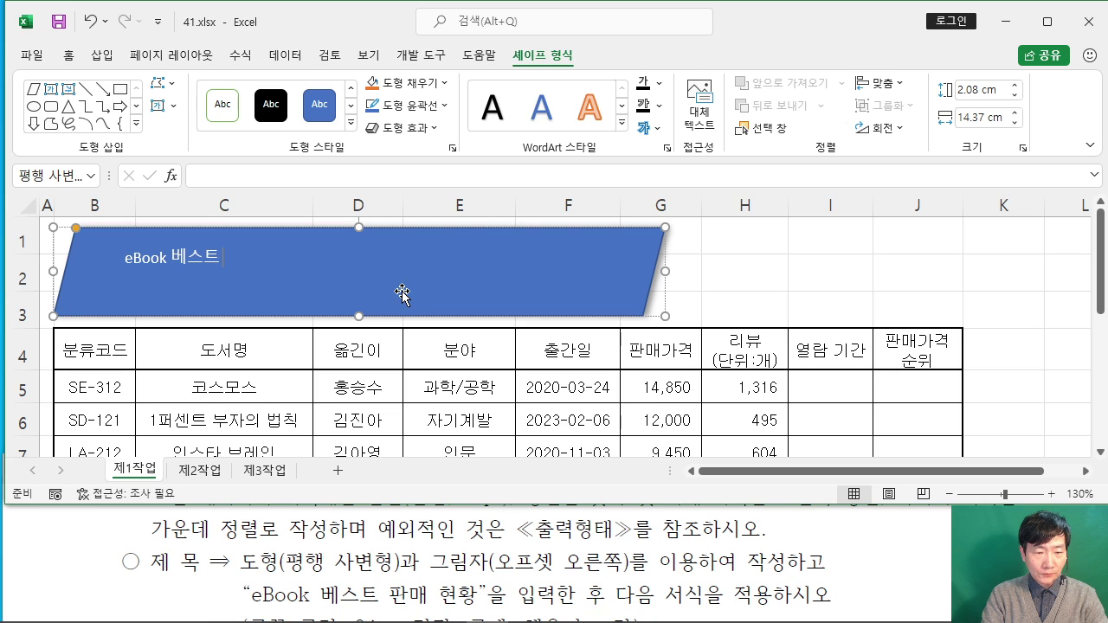
type(" 판매 현황")
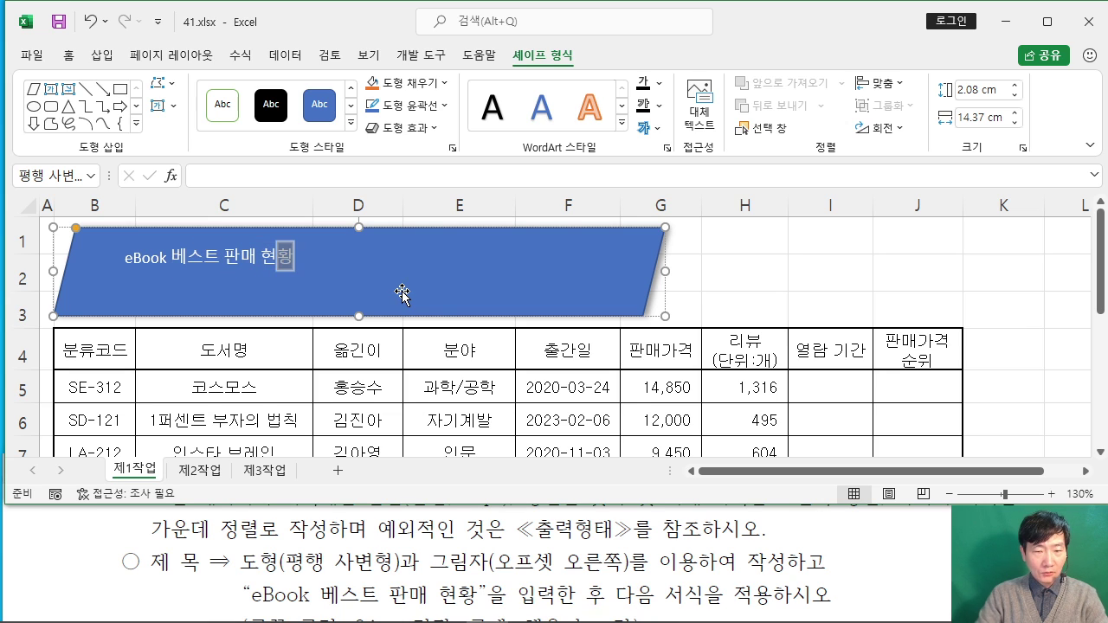
Step: Check the title formatting requirements in the PDF and reselect the title shape
left_click(380, 574)
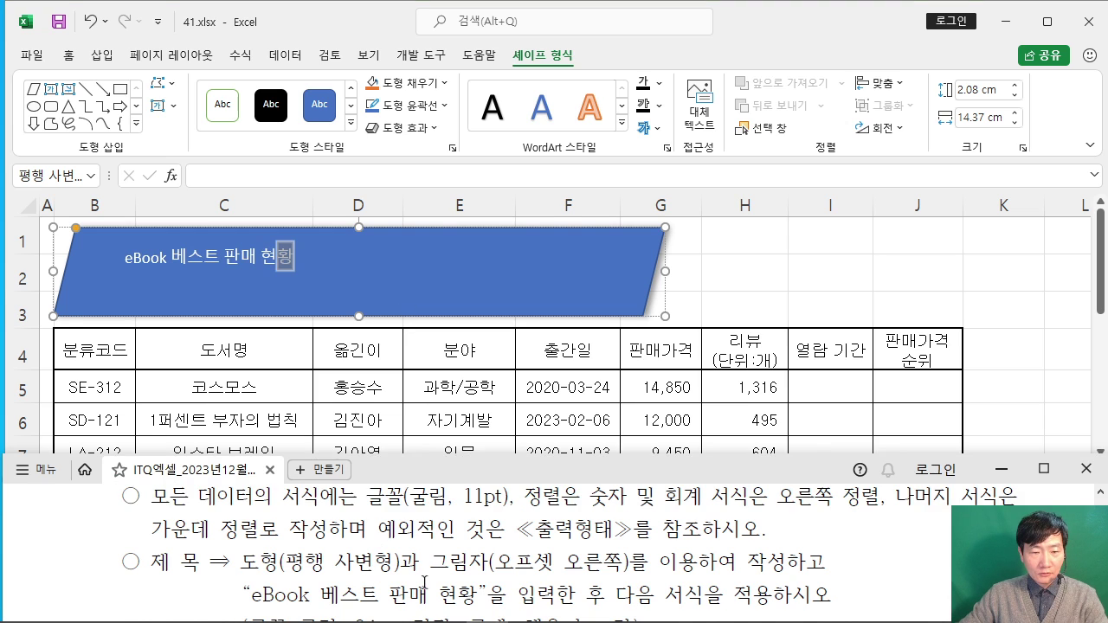
scroll(381, 574, "down", 1)
left_click_drag(243, 587, 643, 589)
left_click(510, 588)
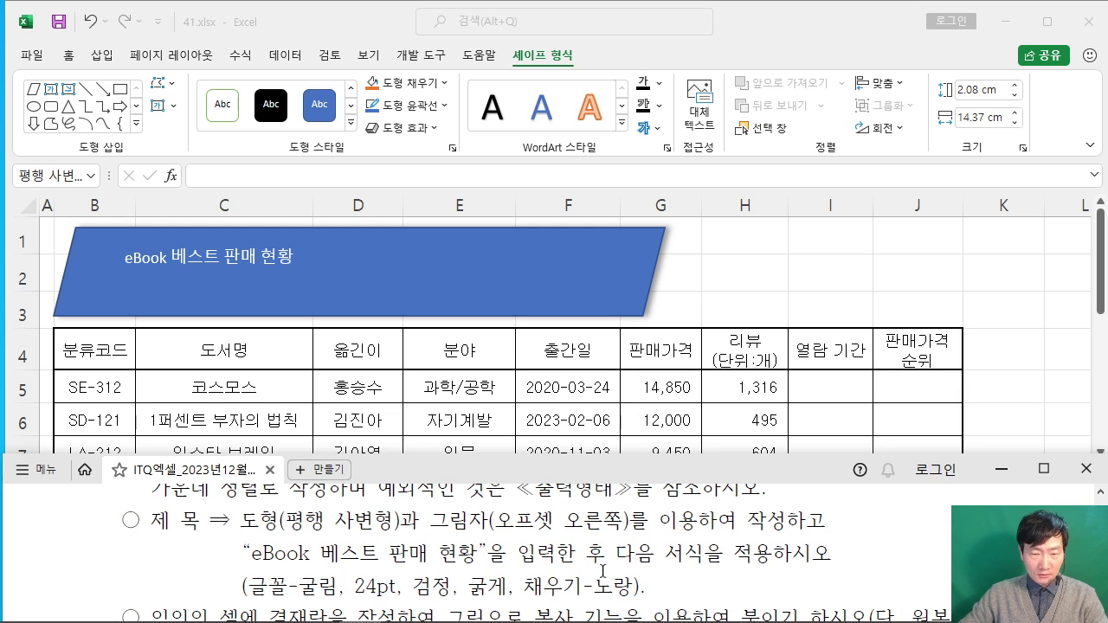
left_click(415, 229)
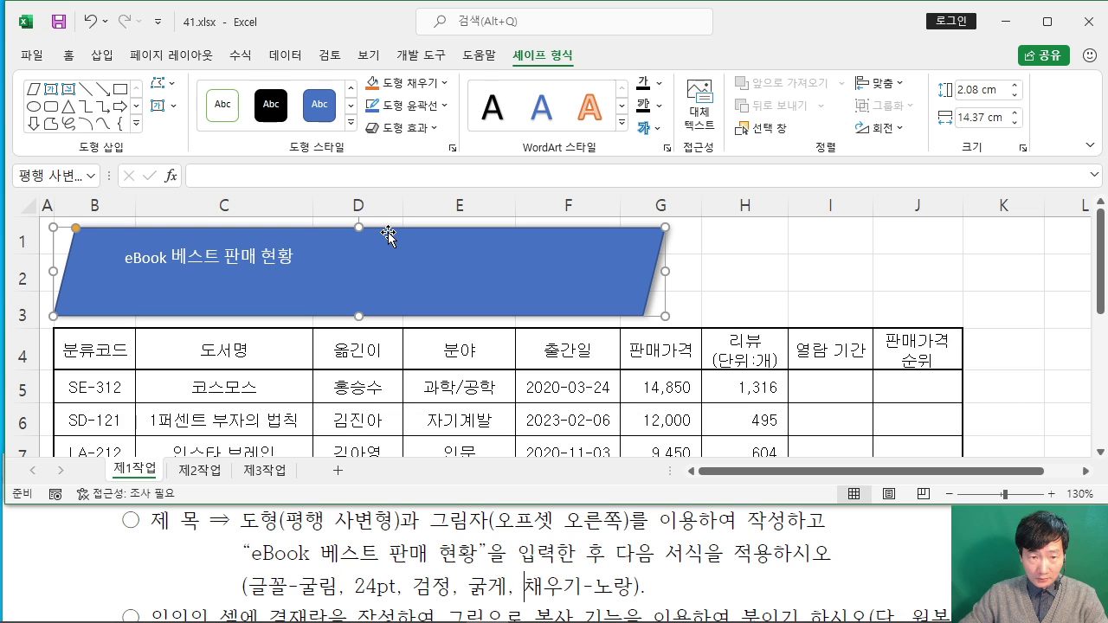
left_click(68, 55)
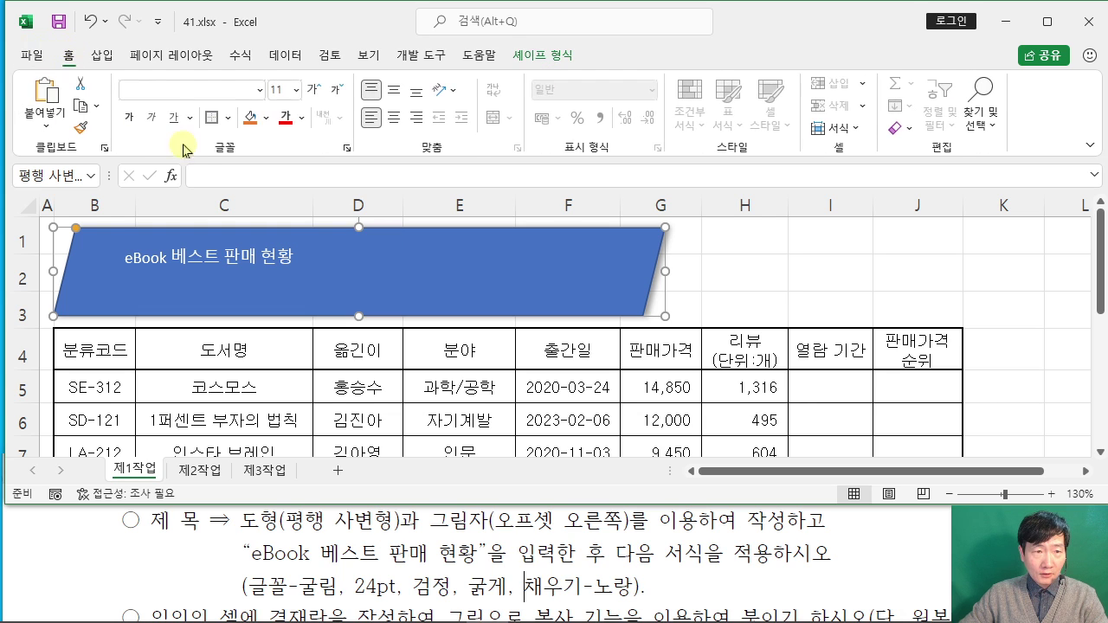
Step: Format the title text as 굴림 24pt bold black on a yellow shape fill
left_click(174, 93)
type("굴림")
key("Tab")
type("2")
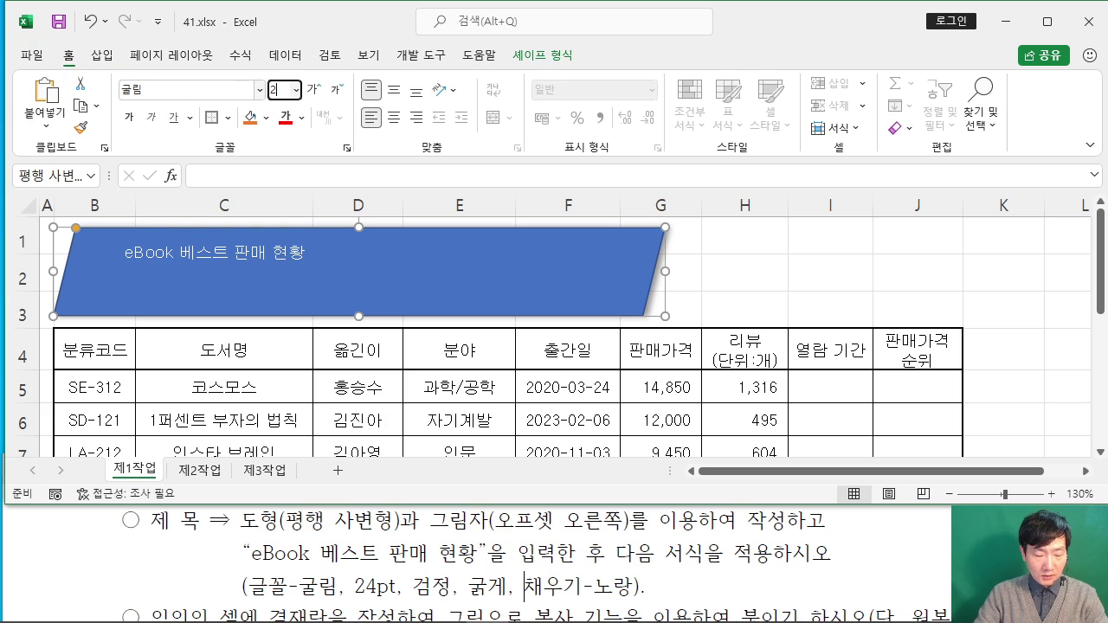
key("Return")
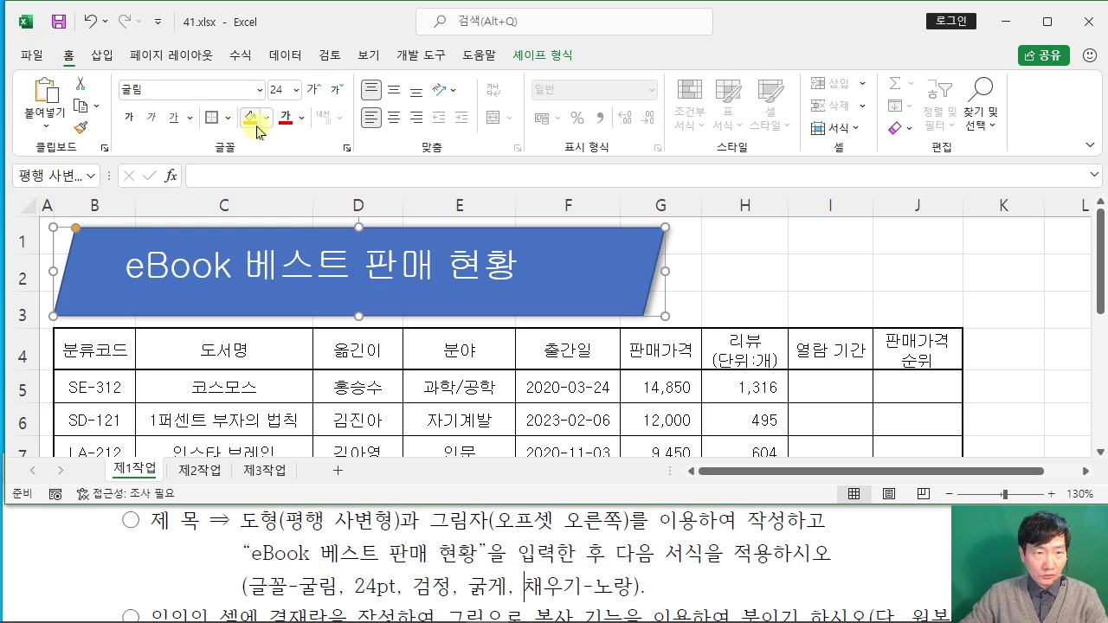
left_click(300, 117)
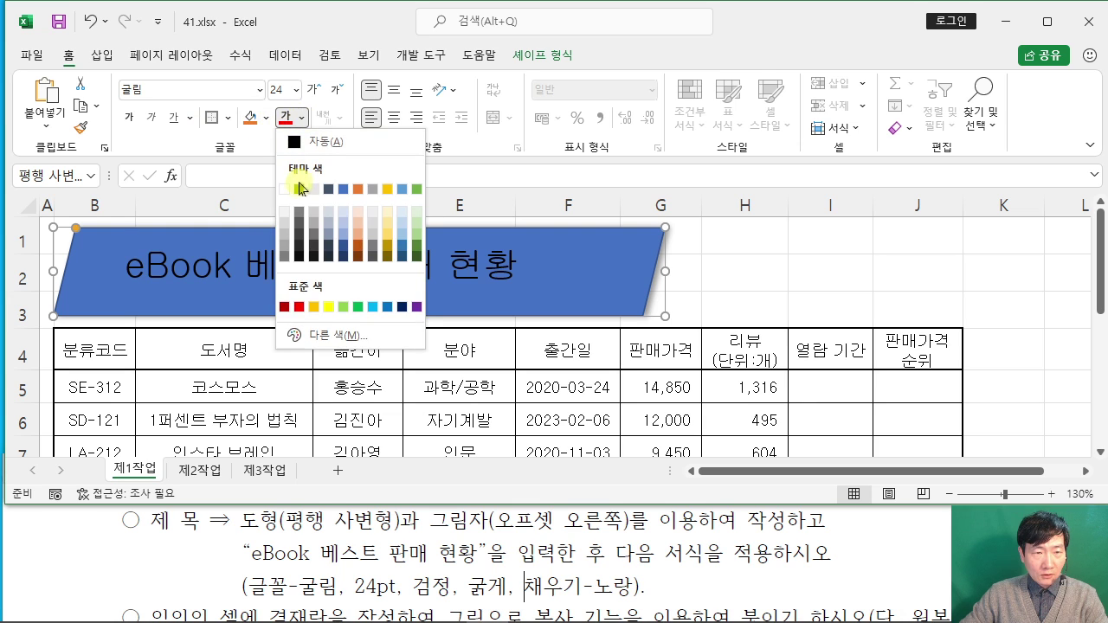
left_click(299, 192)
left_click(128, 117)
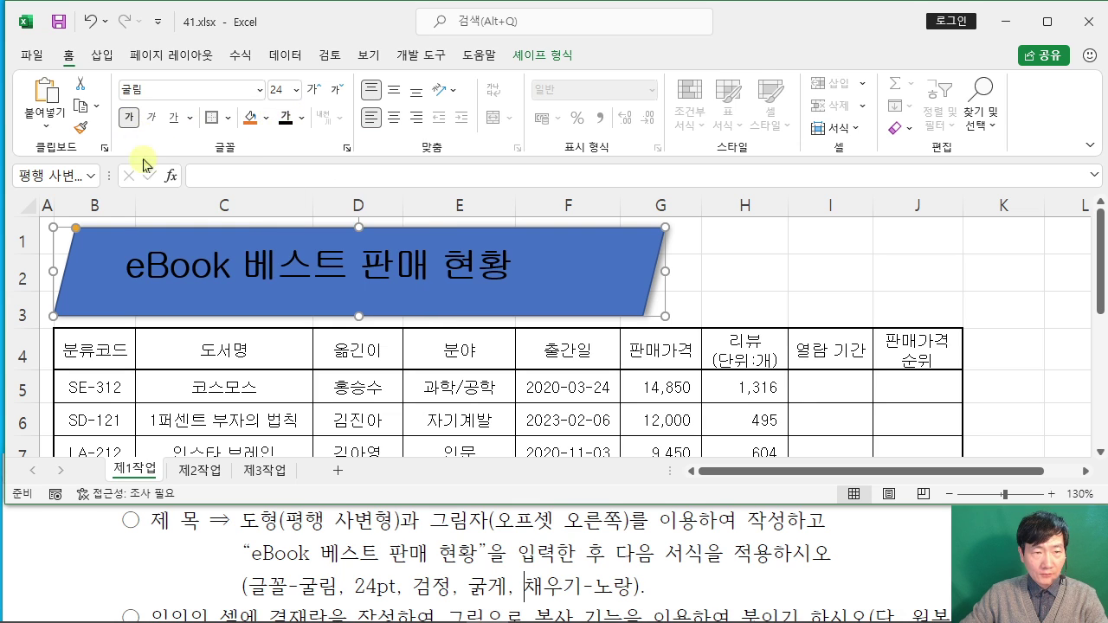
left_click(266, 118)
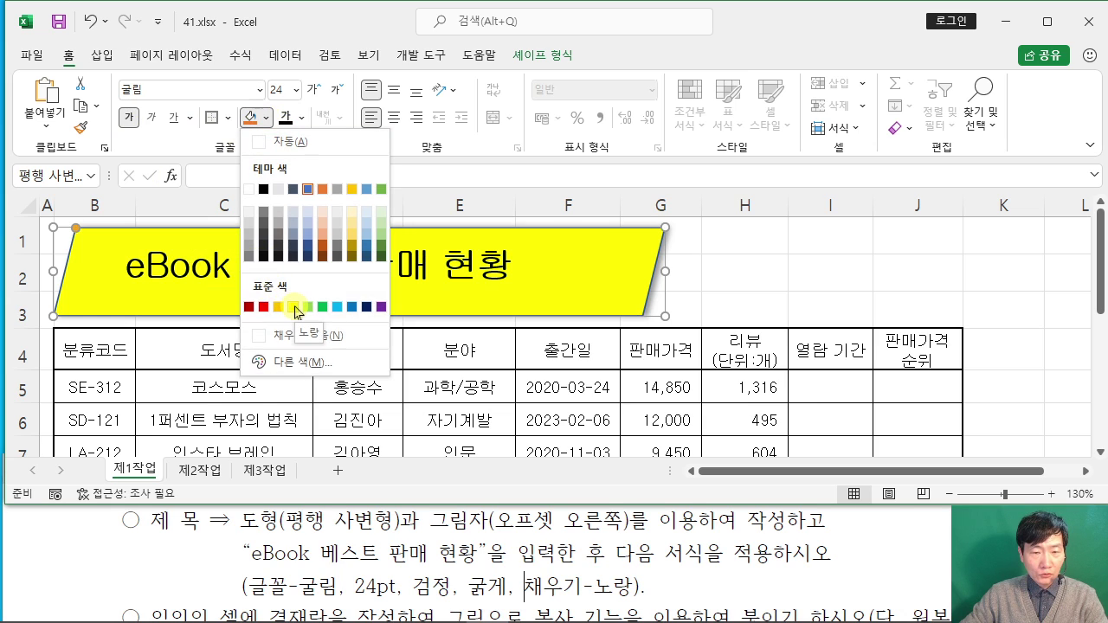
left_click(295, 306)
Step: Centre the title text both vertically and horizontally within the shape
left_click(119, 570)
scroll(125, 548, "up", 5)
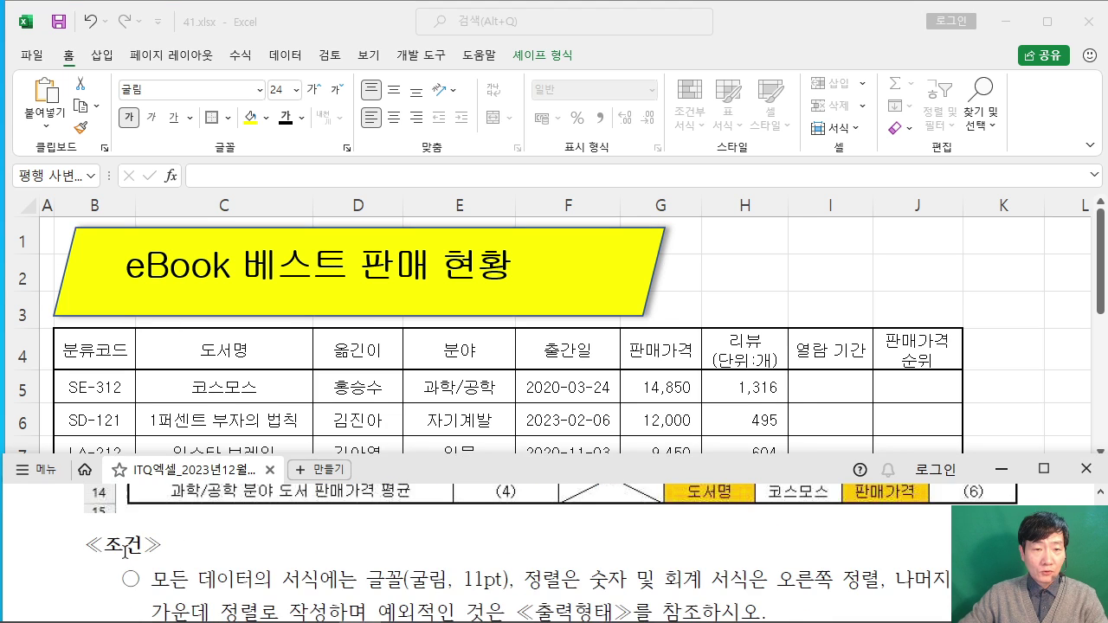
scroll(126, 547, "up", 10)
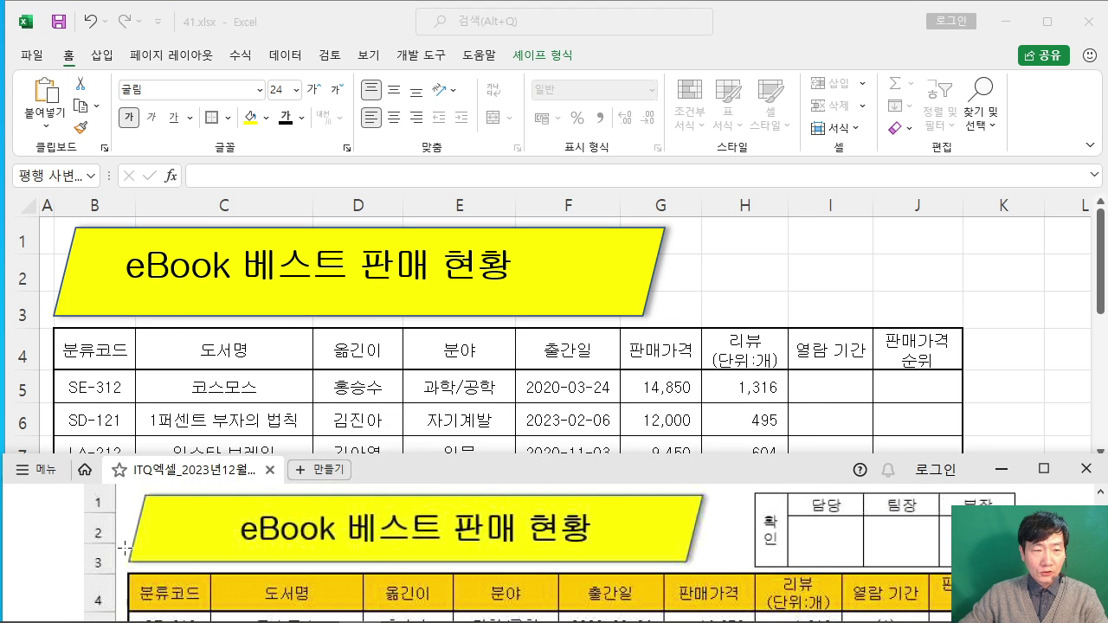
left_click(339, 230)
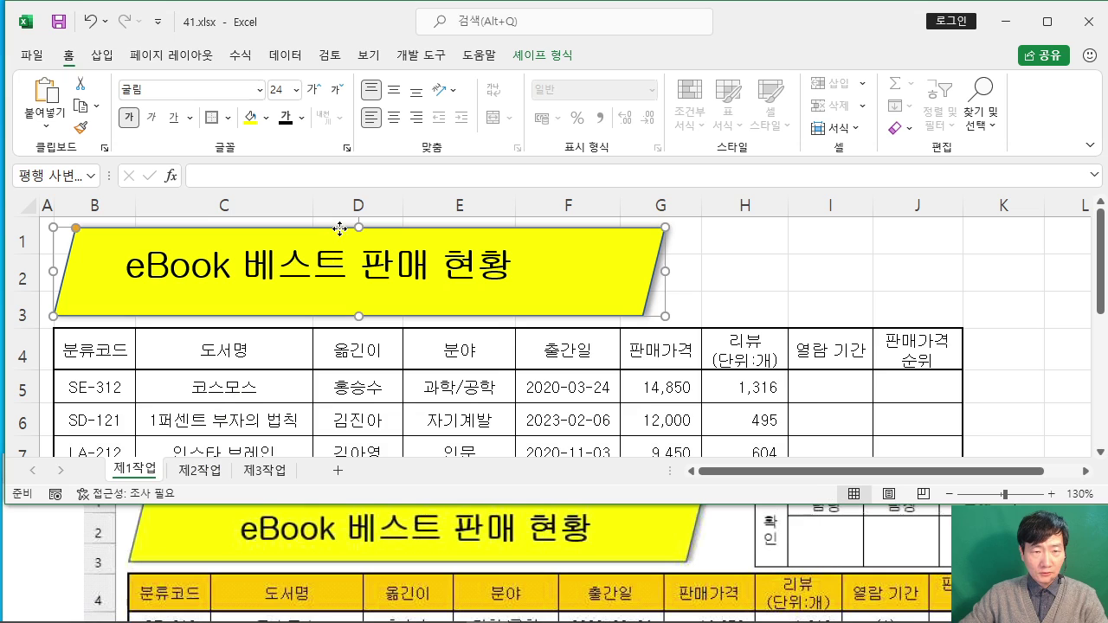
left_click(394, 95)
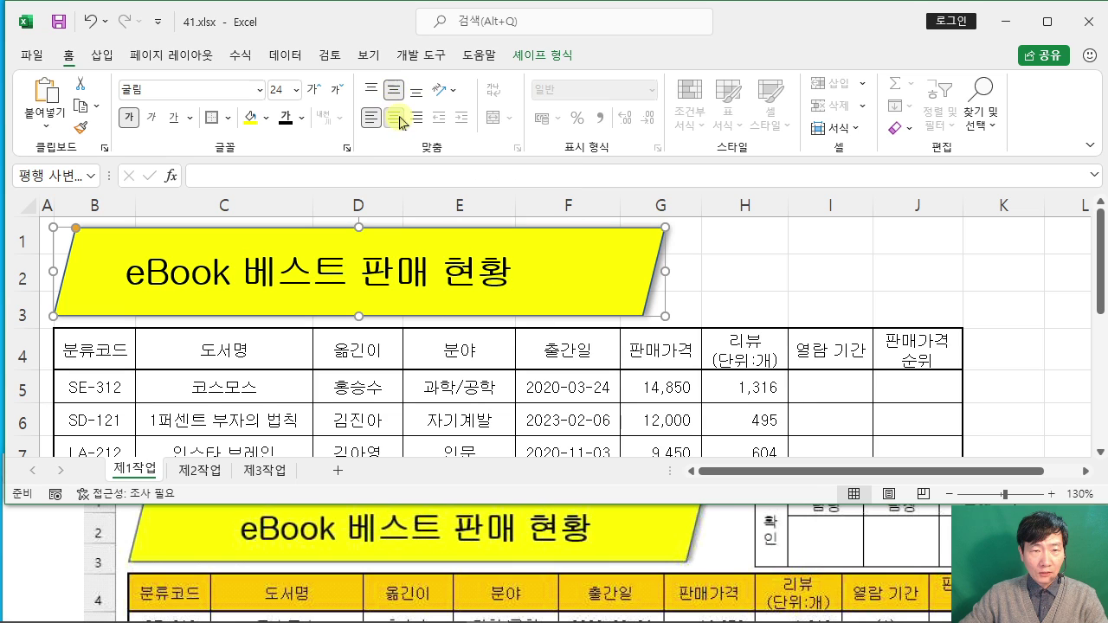
left_click(397, 118)
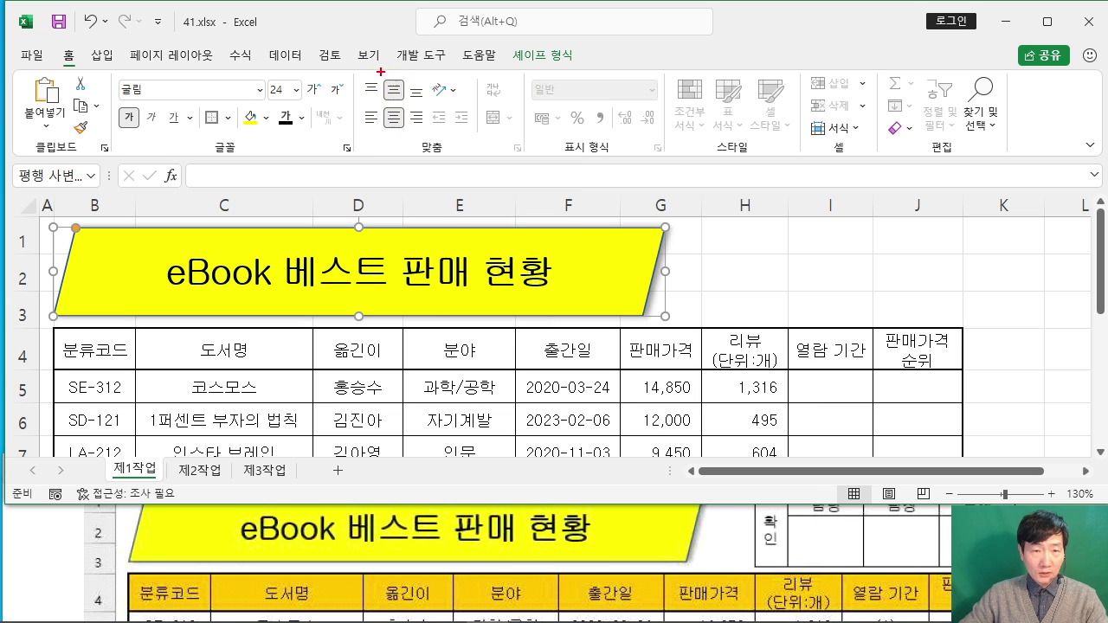
left_click_drag(380, 72, 406, 133)
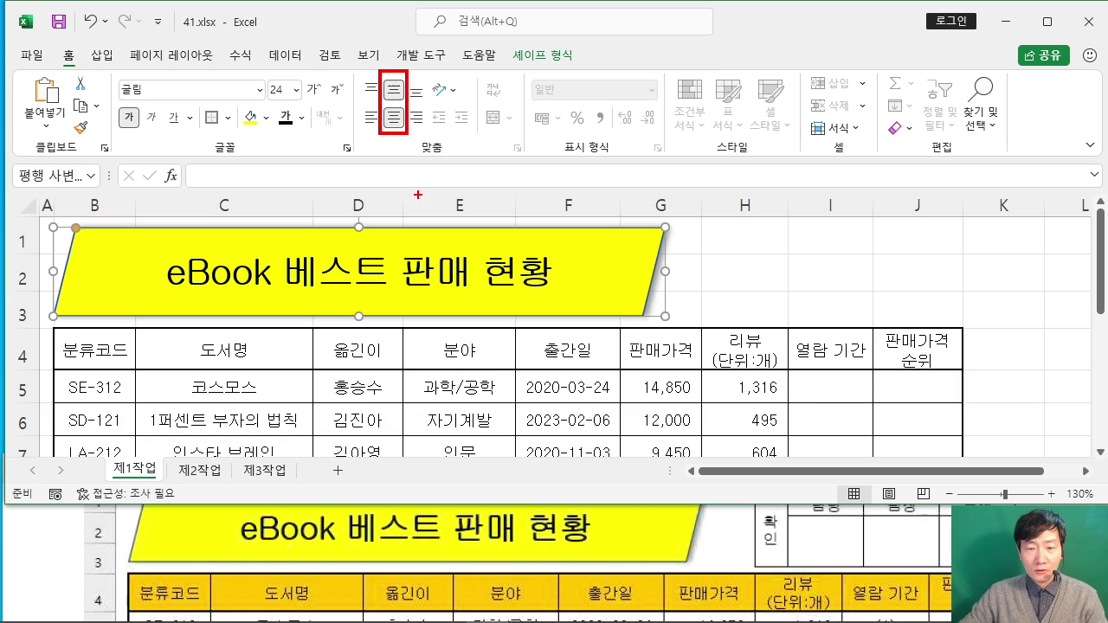
key("Escape")
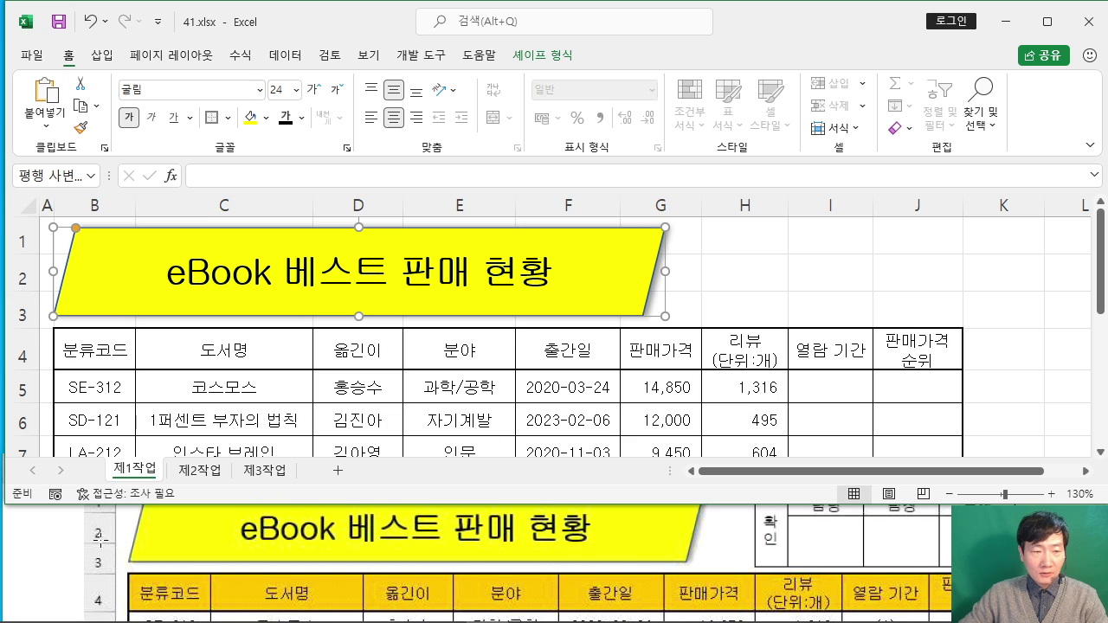
Step: Find and highlight the approval box instruction in the exam document
left_click(49, 548)
scroll(285, 529, "down", 10)
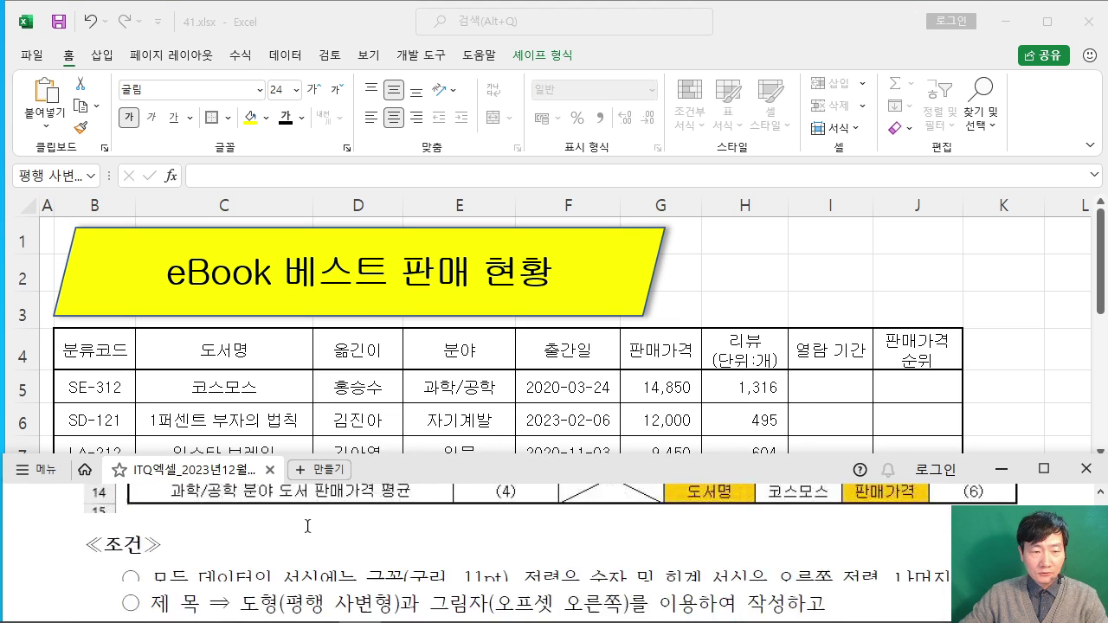
scroll(379, 538, "down", 2)
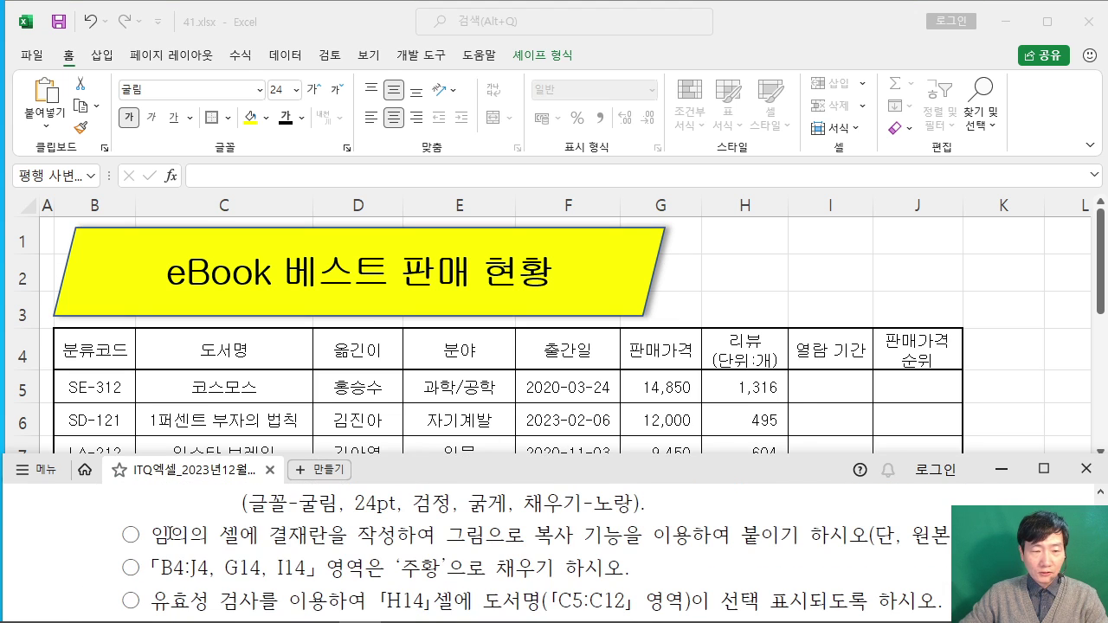
left_click_drag(170, 534, 900, 534)
left_click(900, 532)
scroll(731, 526, "up", 3)
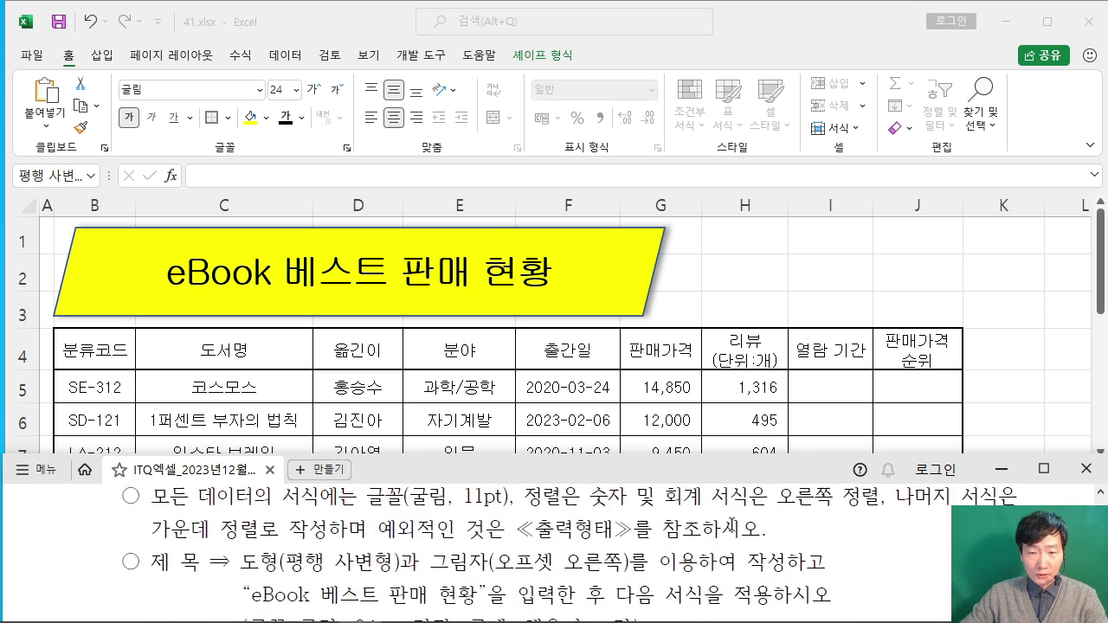
scroll(732, 526, "down", 5)
scroll(731, 525, "up", 3)
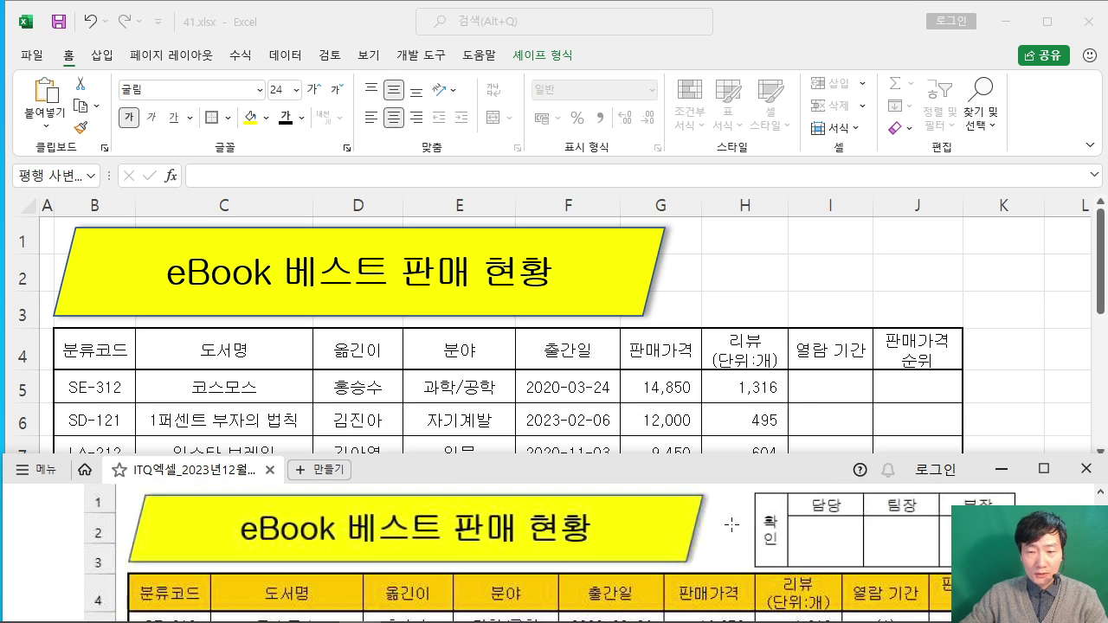
scroll(732, 524, "up", 1)
scroll(731, 524, "down", 1)
left_click_drag(781, 469, 690, 479)
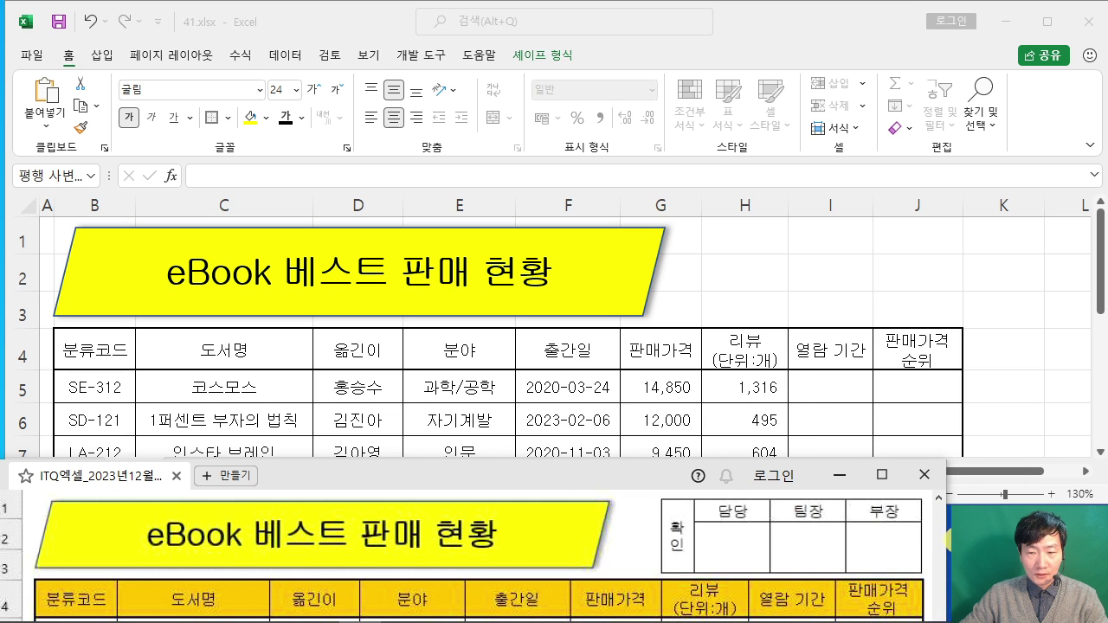
Step: Switch to the empty 제2작업 sheet and select cell C2
left_click(784, 260)
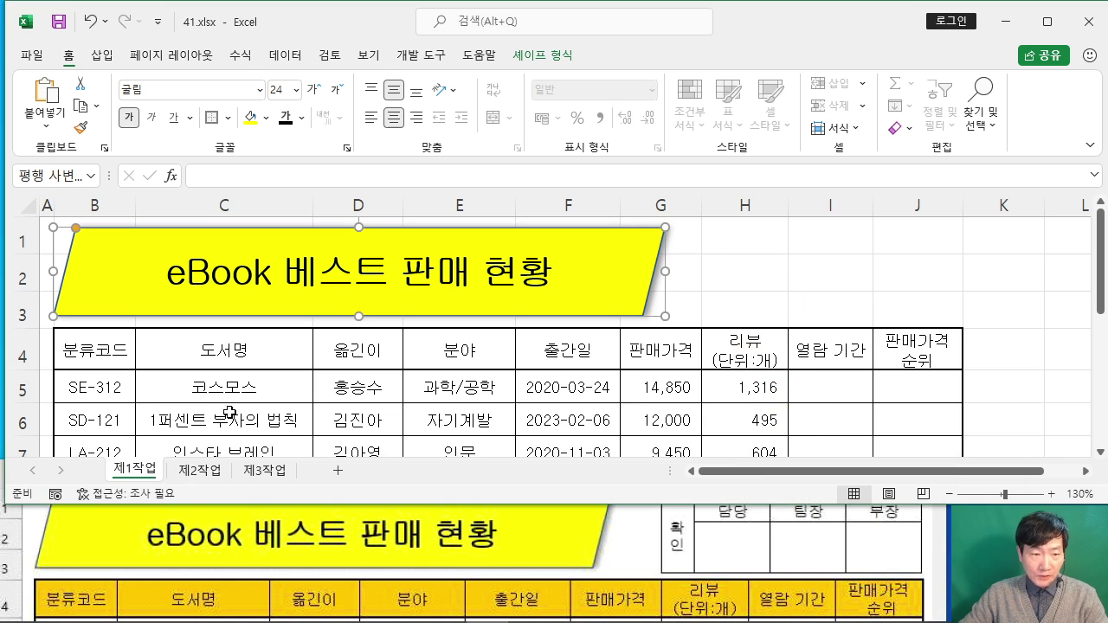
left_click(199, 470)
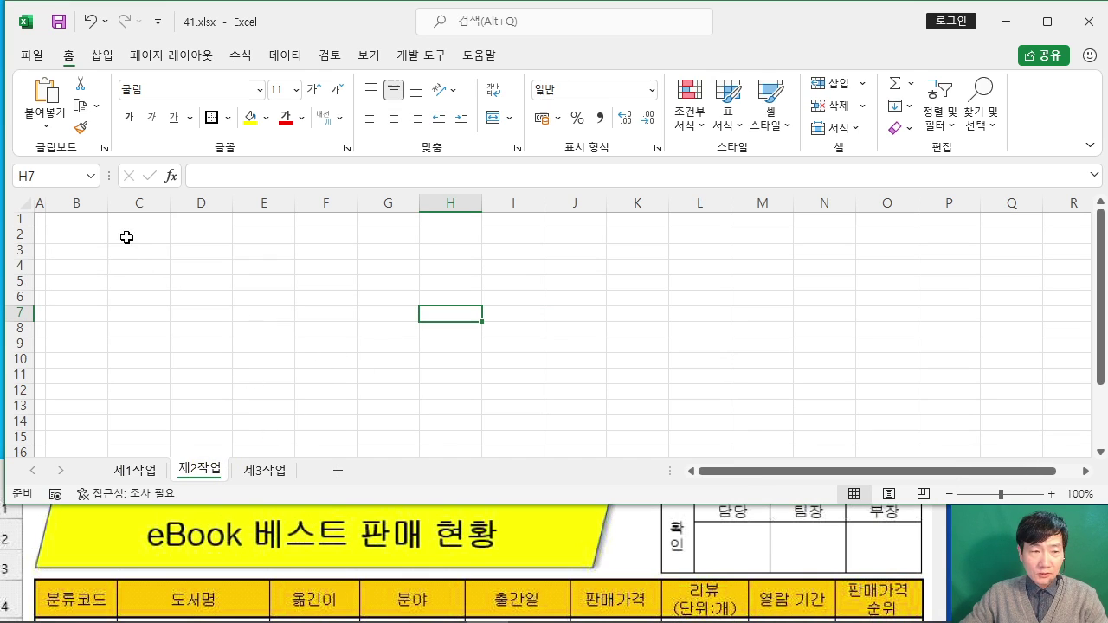
left_click_drag(127, 237, 347, 251)
left_click(156, 268)
left_click_drag(141, 237, 341, 254)
scroll(376, 292, "up", 4)
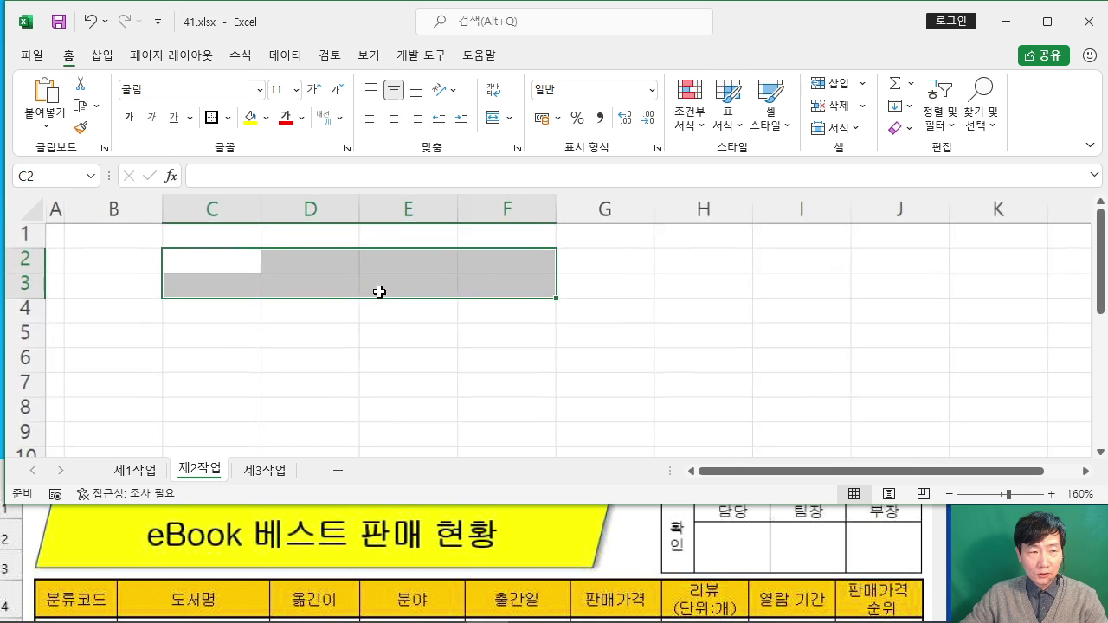
scroll(379, 291, "up", 2)
left_click(410, 324)
left_click(292, 268)
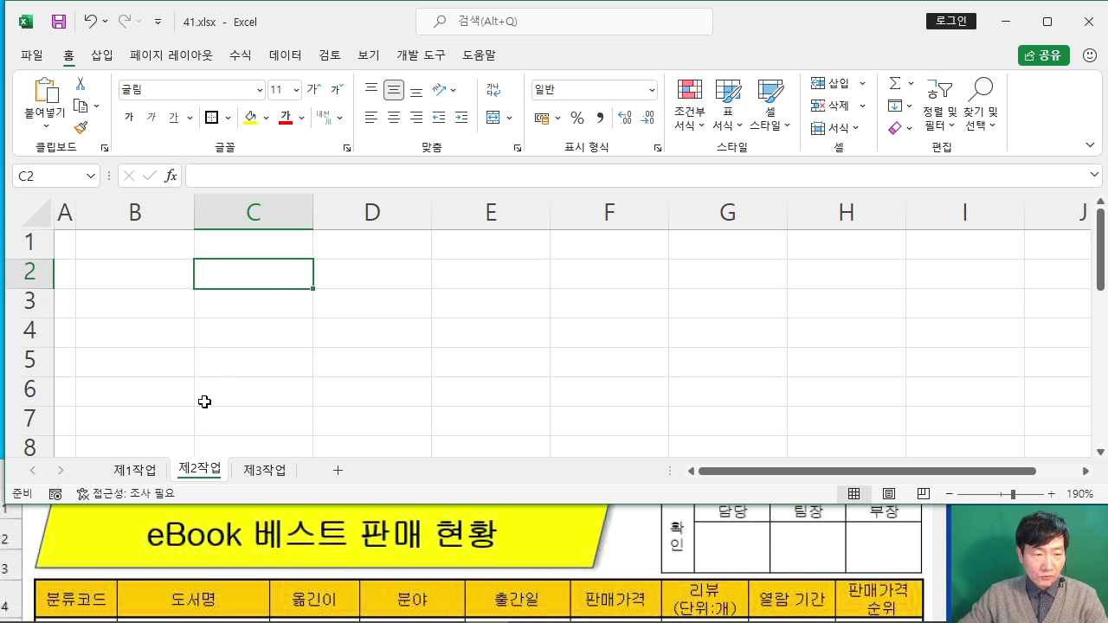
Step: Check the title area on 제1작업, then return to the empty 제2작업 sheet
left_click(137, 468)
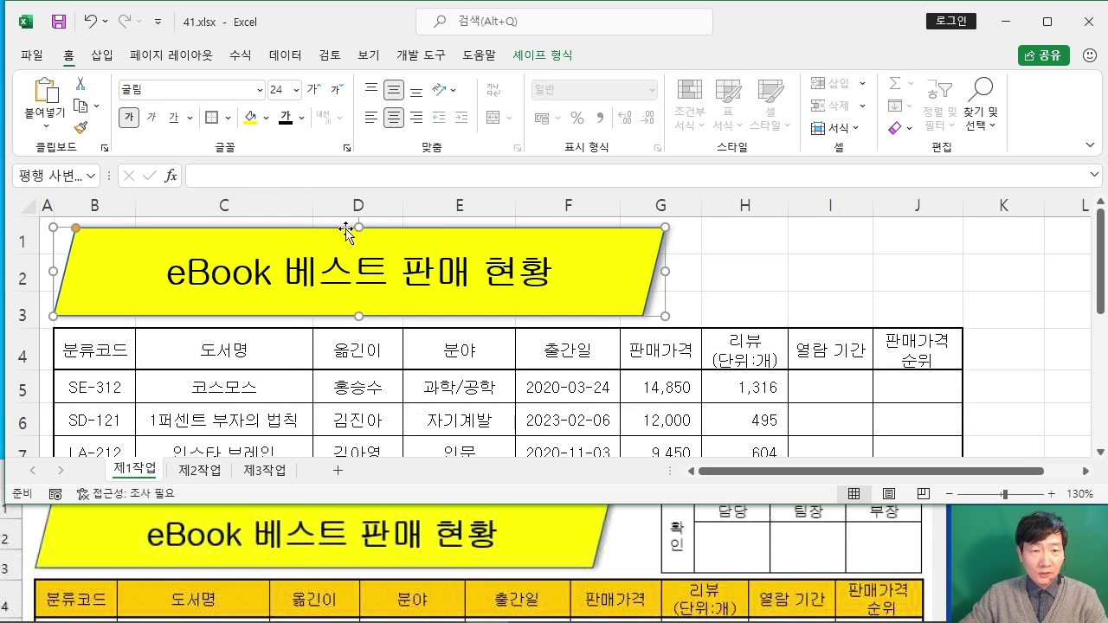
left_click(881, 271)
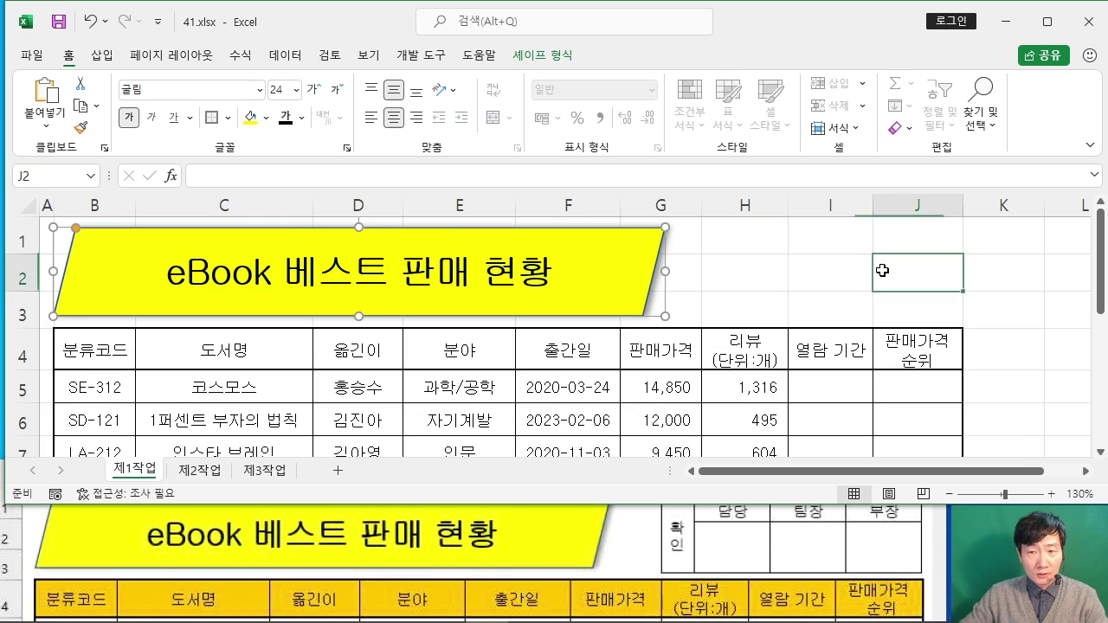
left_click(869, 259)
left_click(894, 267)
left_click(858, 258)
left_click(915, 268)
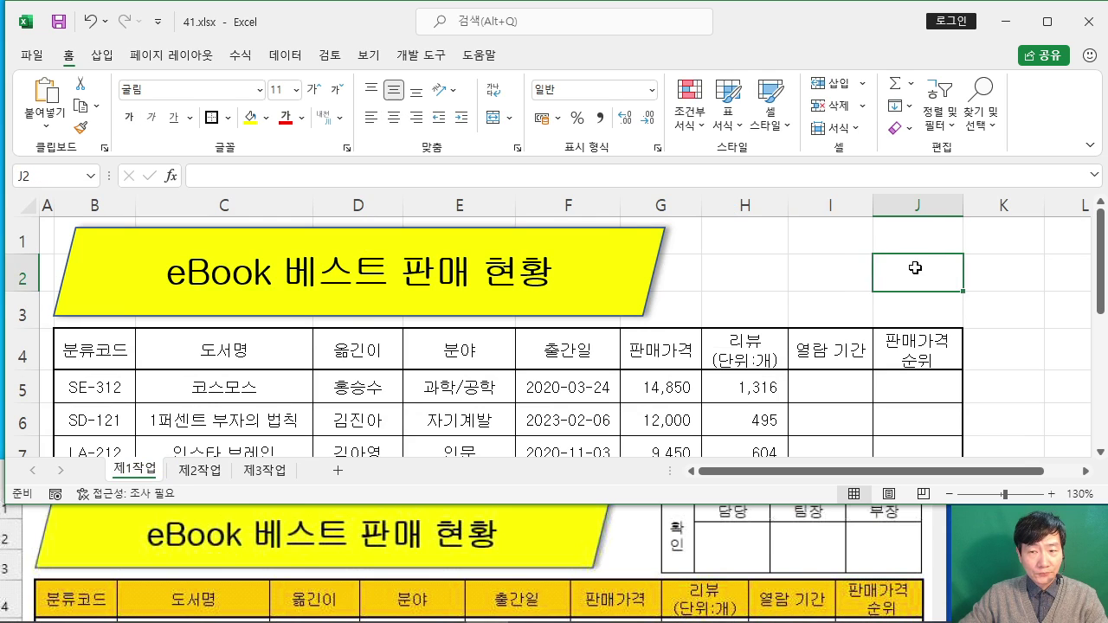
left_click(841, 242)
left_click(909, 279)
left_click(824, 272)
left_click(890, 279)
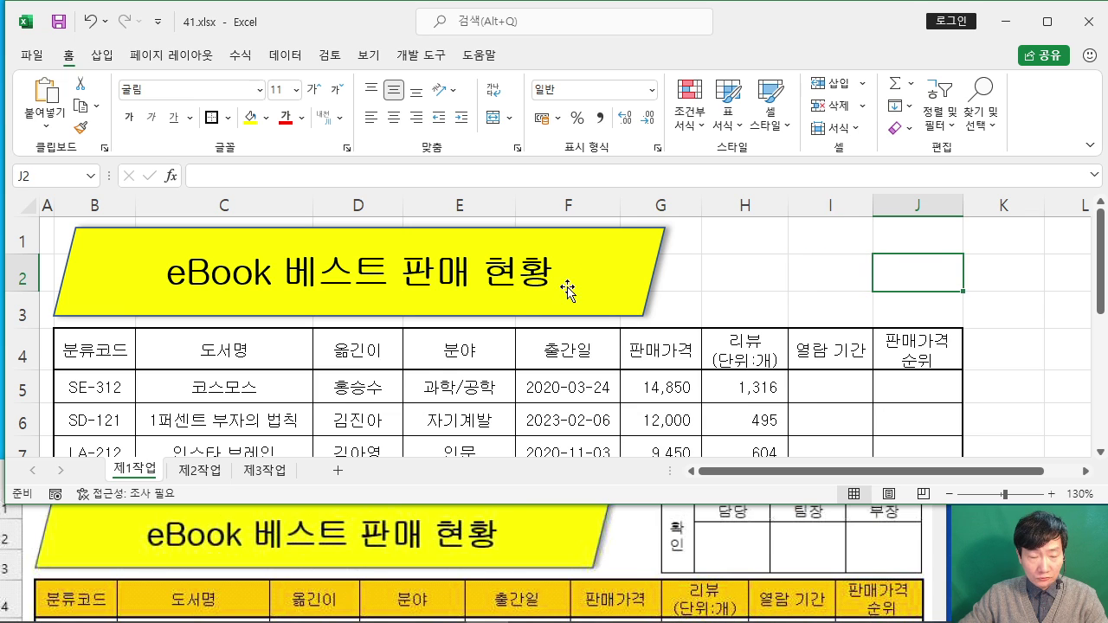
left_click(208, 472)
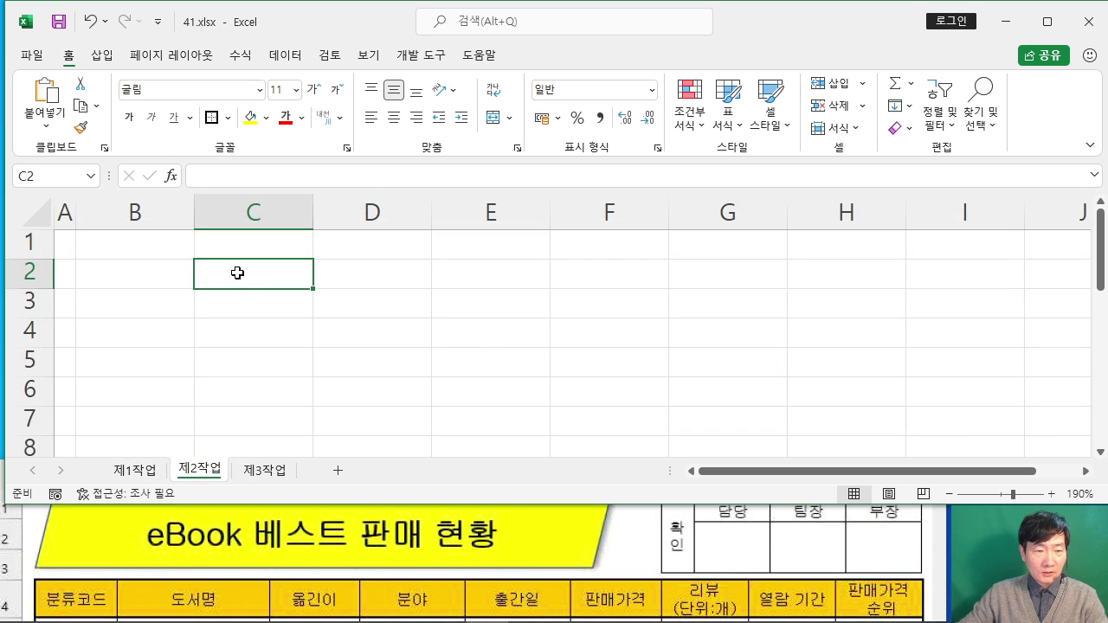
Step: Enter the headings 확인, 담당, 팀장 and 부장 across C2:F2
type("확인")
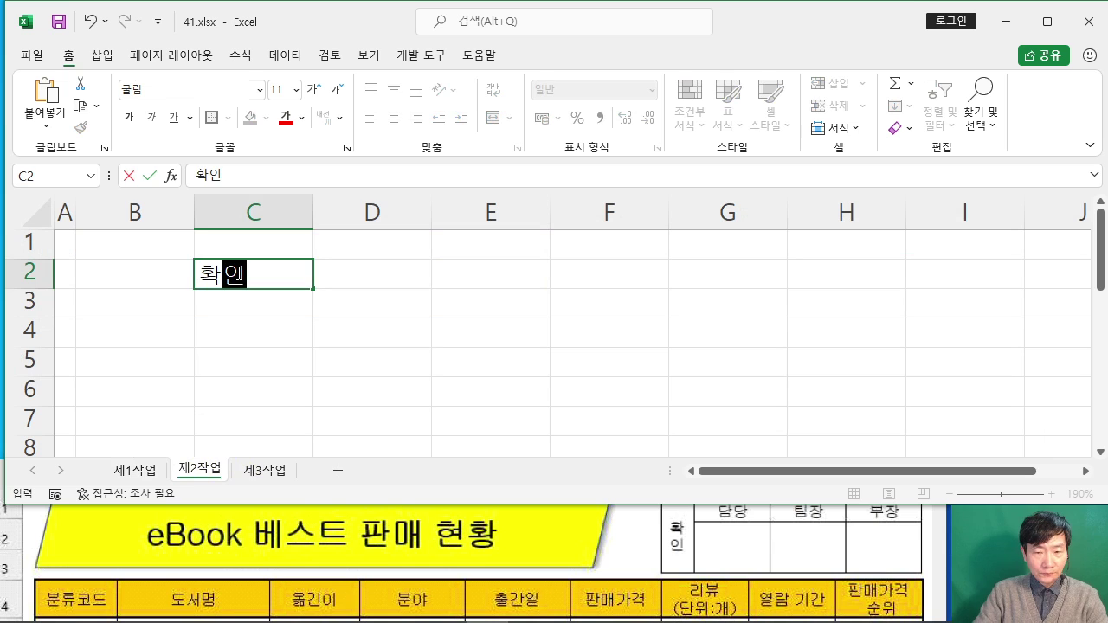
key("Tab")
type("담ㄷㅏㅇ")
key("Tab")
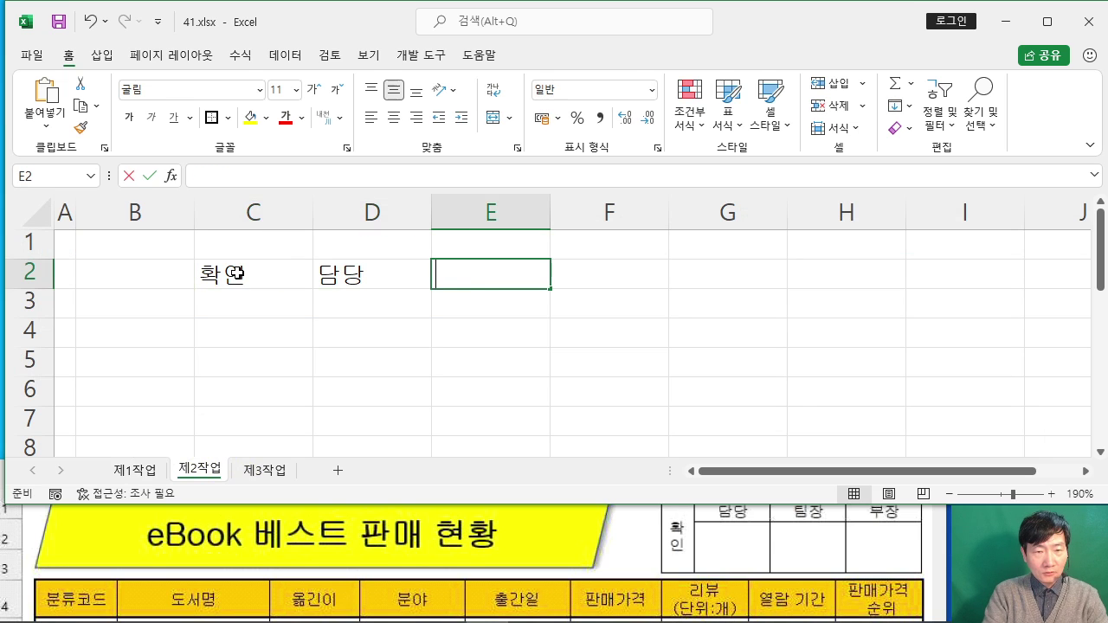
type("팀장")
key("Tab")
type("부장")
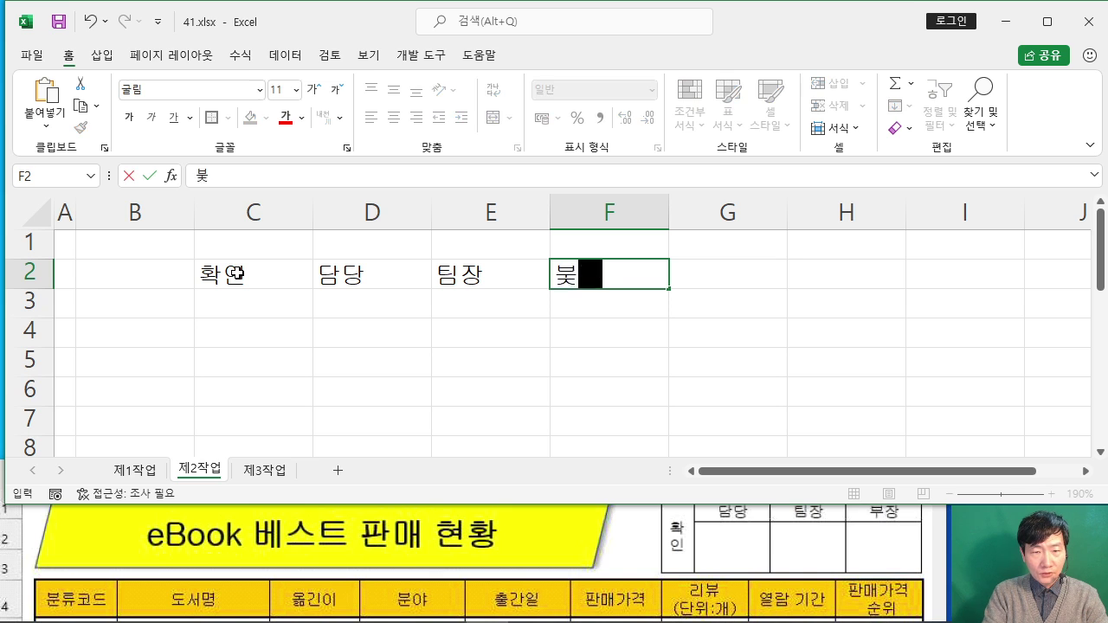
left_click(484, 364)
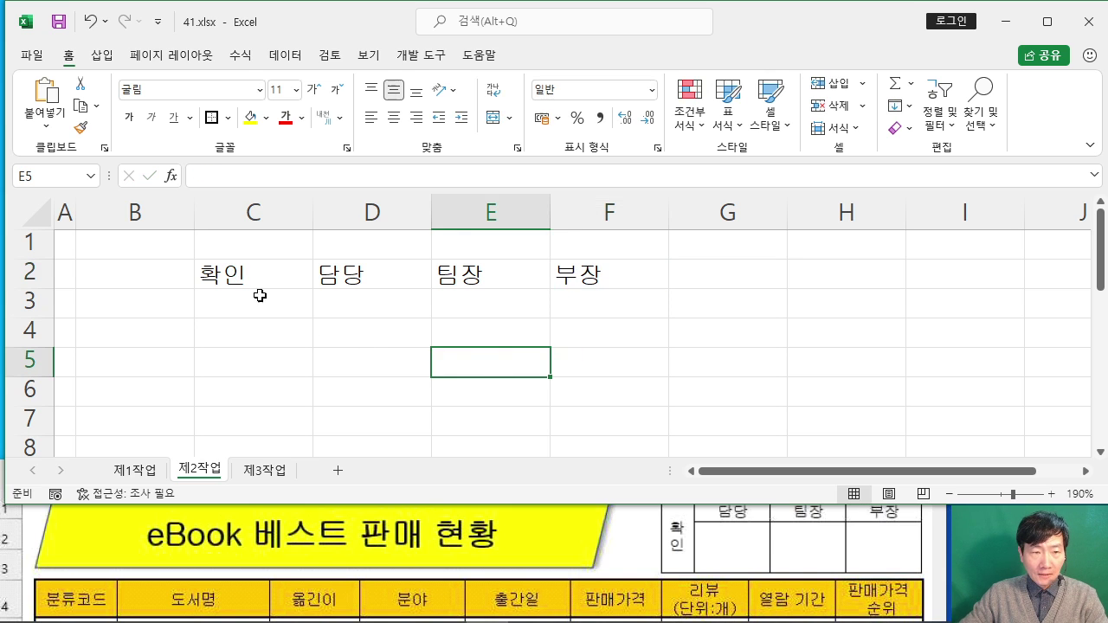
Step: Give C2:F3 all borders and centring, merge C2:C3, and set 확인 to vertical text
left_click_drag(239, 272, 595, 310)
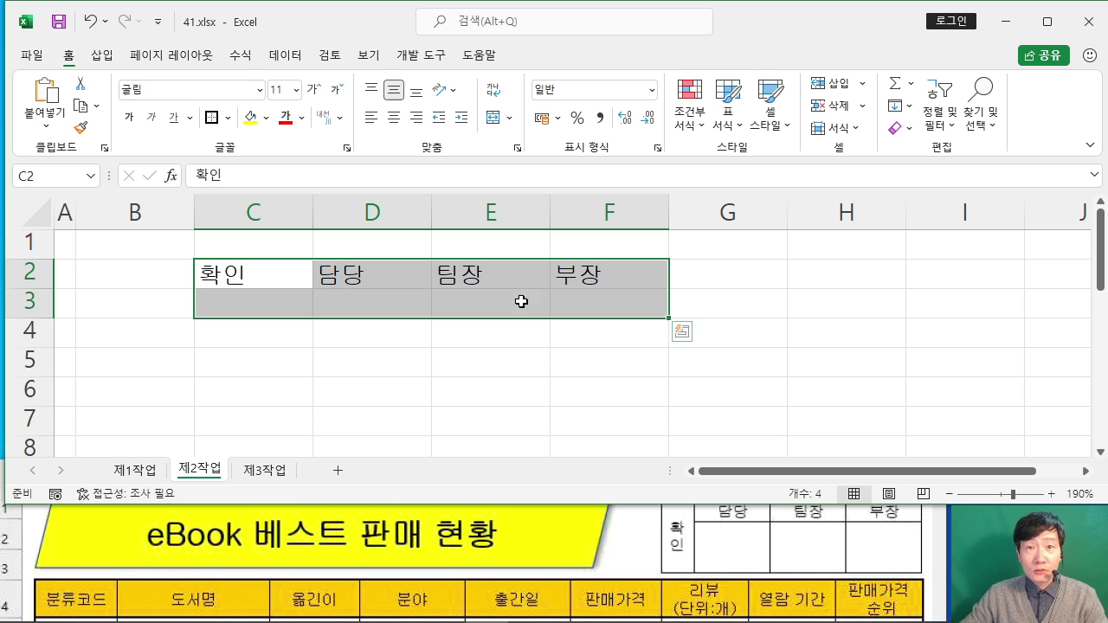
left_click(228, 117)
left_click(280, 289)
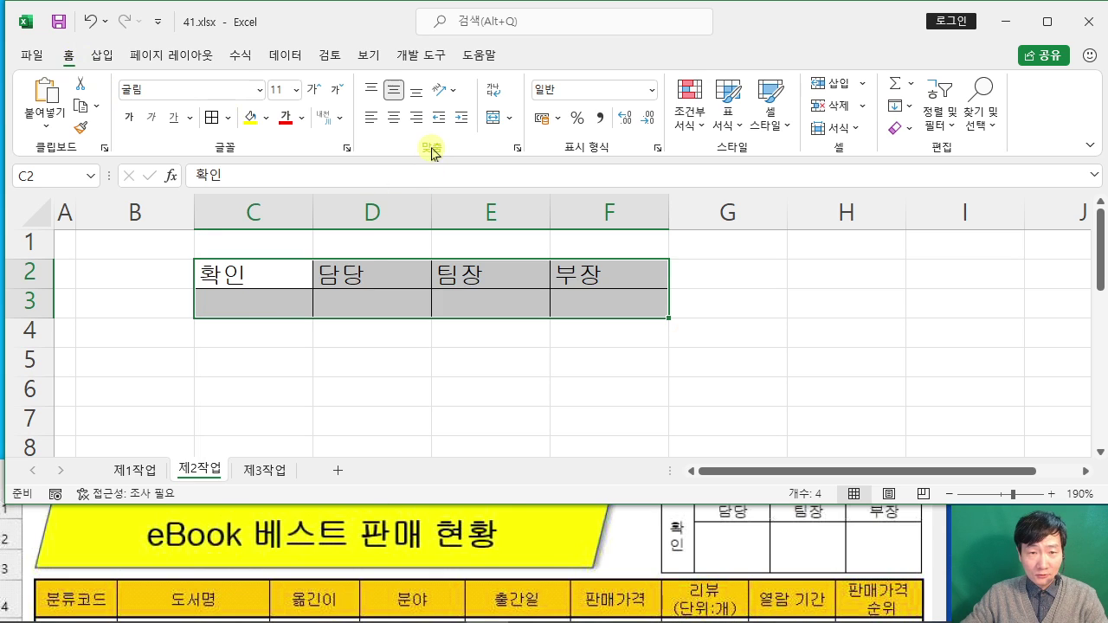
left_click(394, 118)
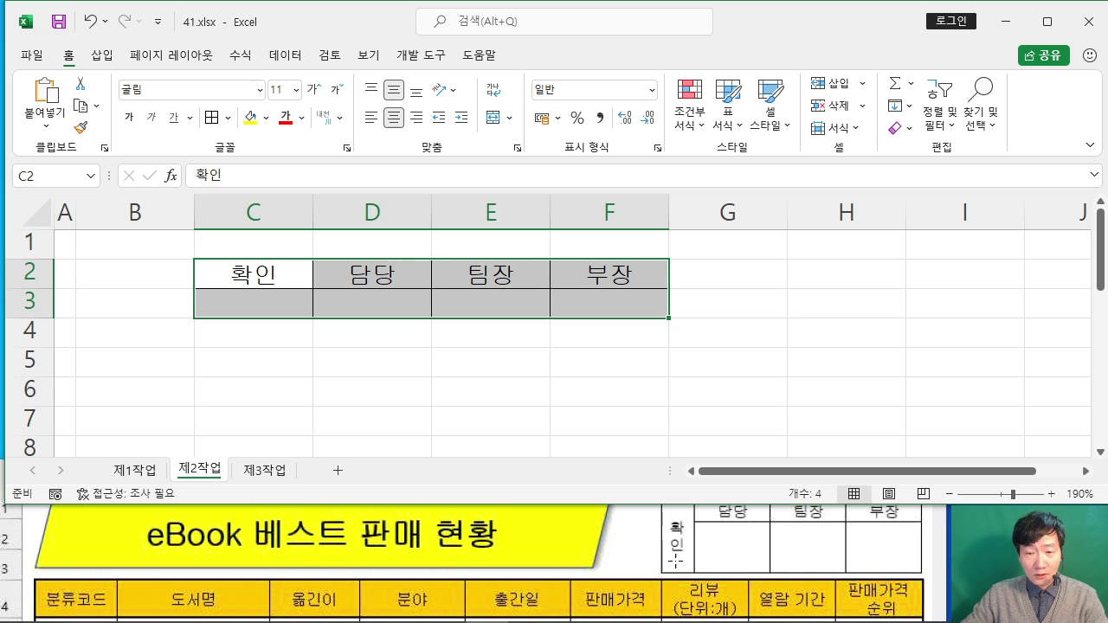
left_click_drag(230, 275, 271, 315)
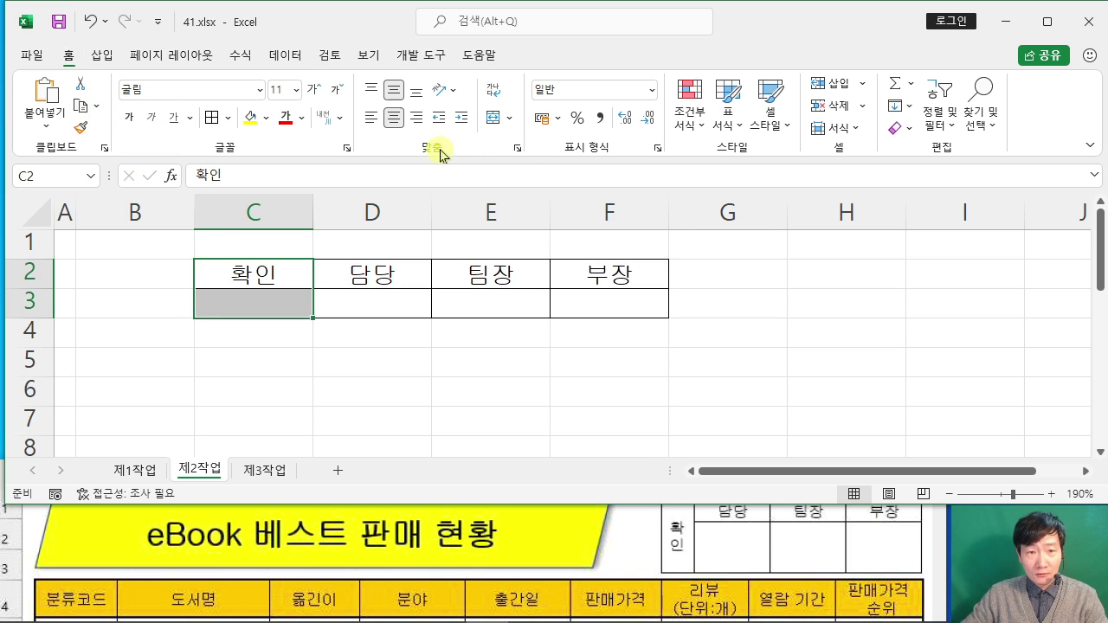
left_click(499, 121)
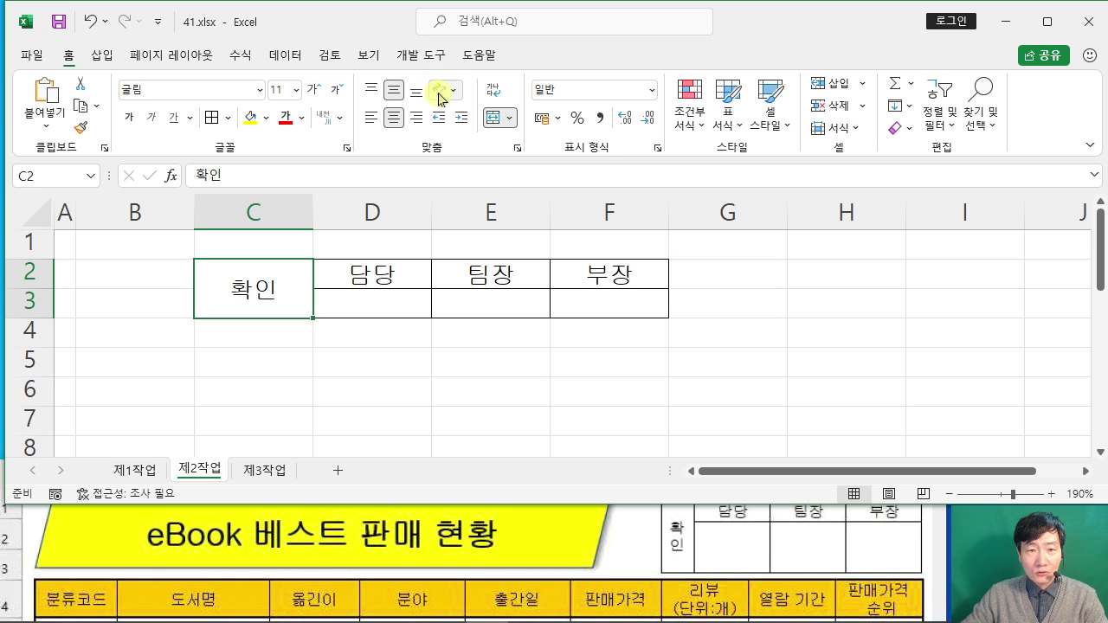
left_click(451, 97)
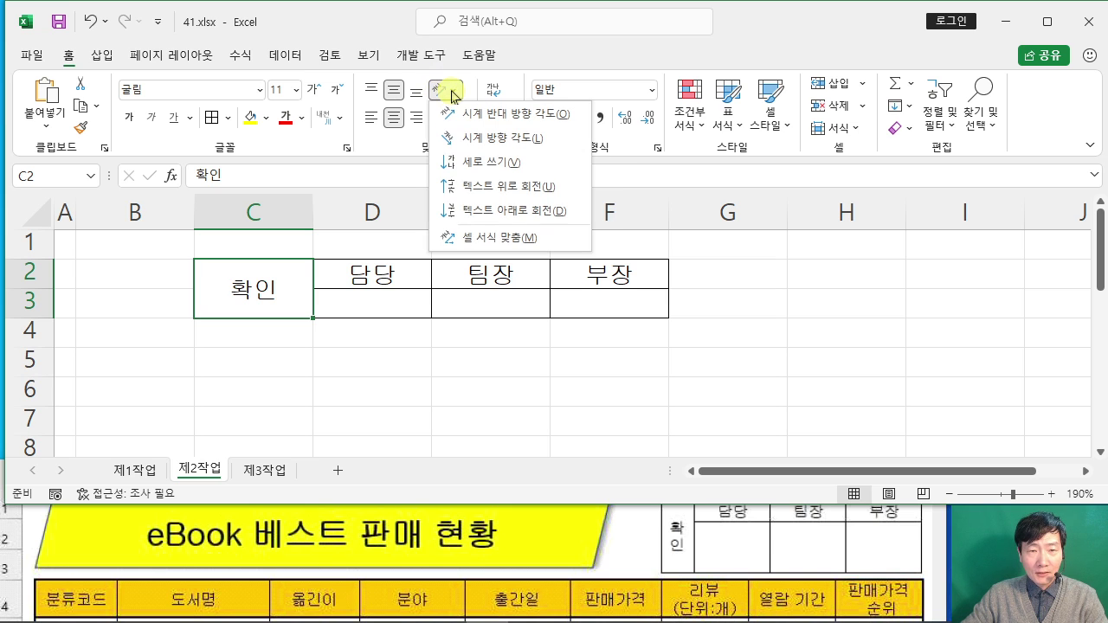
left_click(481, 166)
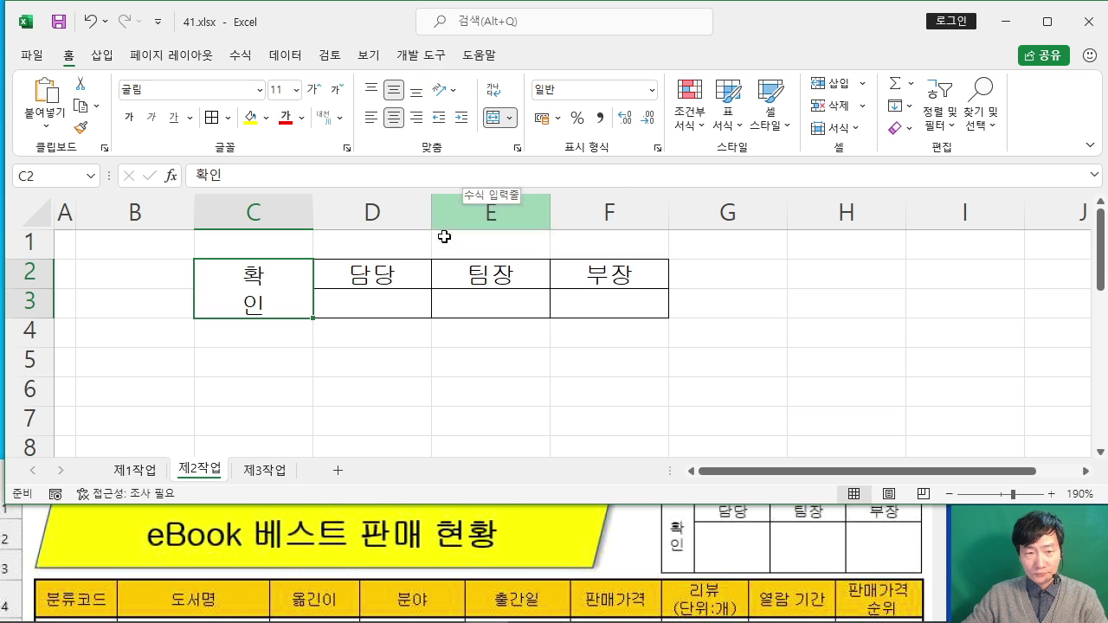
left_click(421, 363)
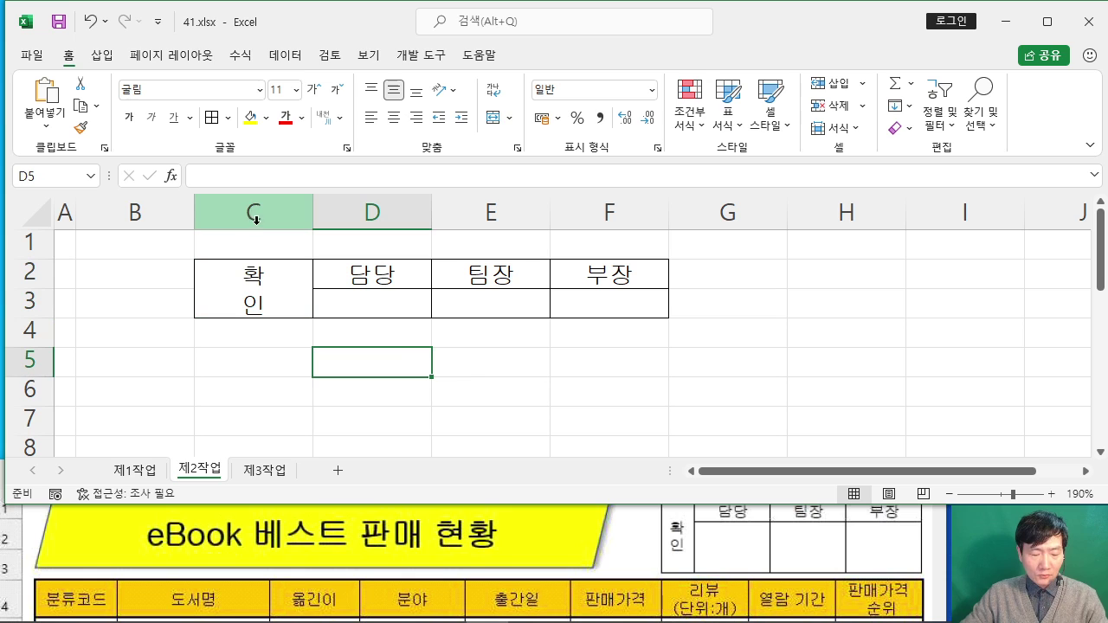
mouse_move(199, 179)
left_mouse_down()
mouse_move(299, 184)
mouse_move(492, 158)
mouse_move(586, 163)
mouse_move(666, 195)
left_mouse_up()
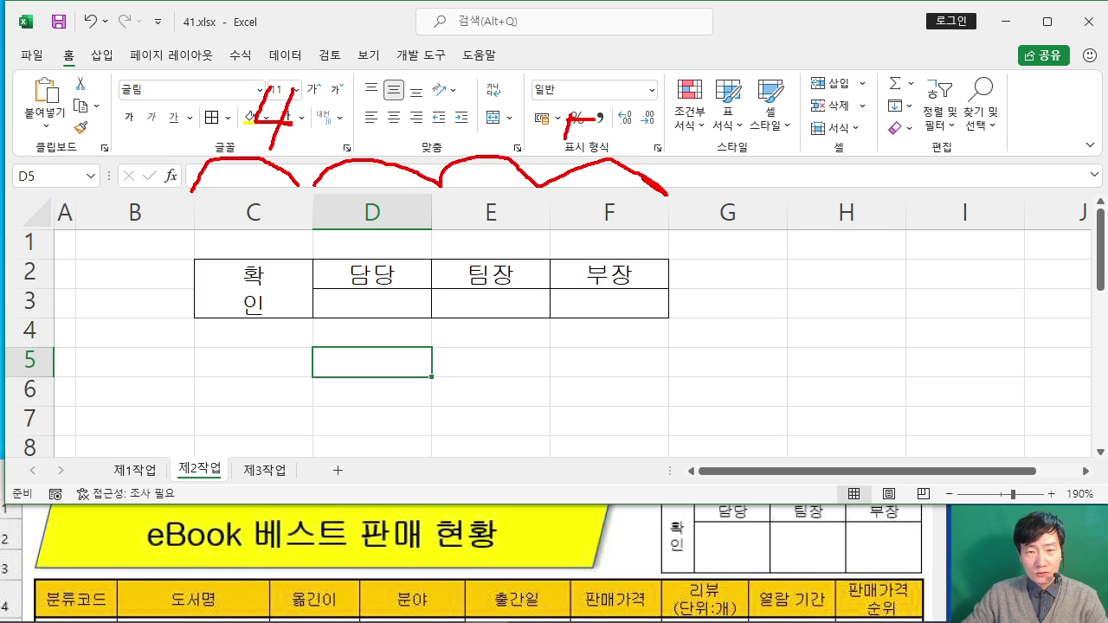
left_click_drag(662, 132, 640, 138)
left_click_drag(649, 100, 689, 96)
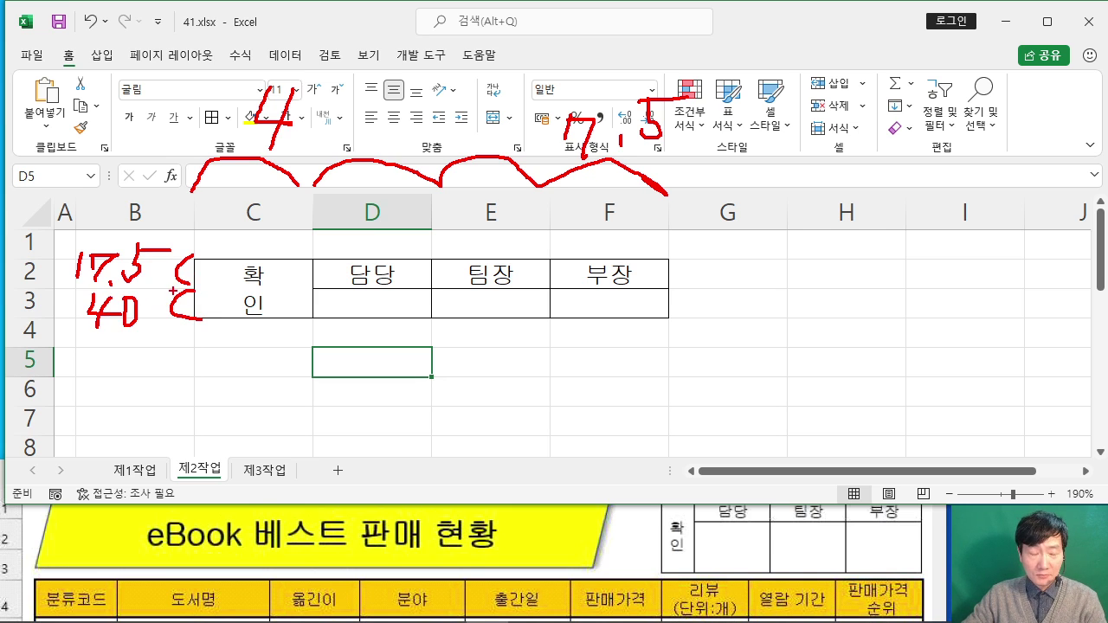
key("Escape")
left_click(247, 208)
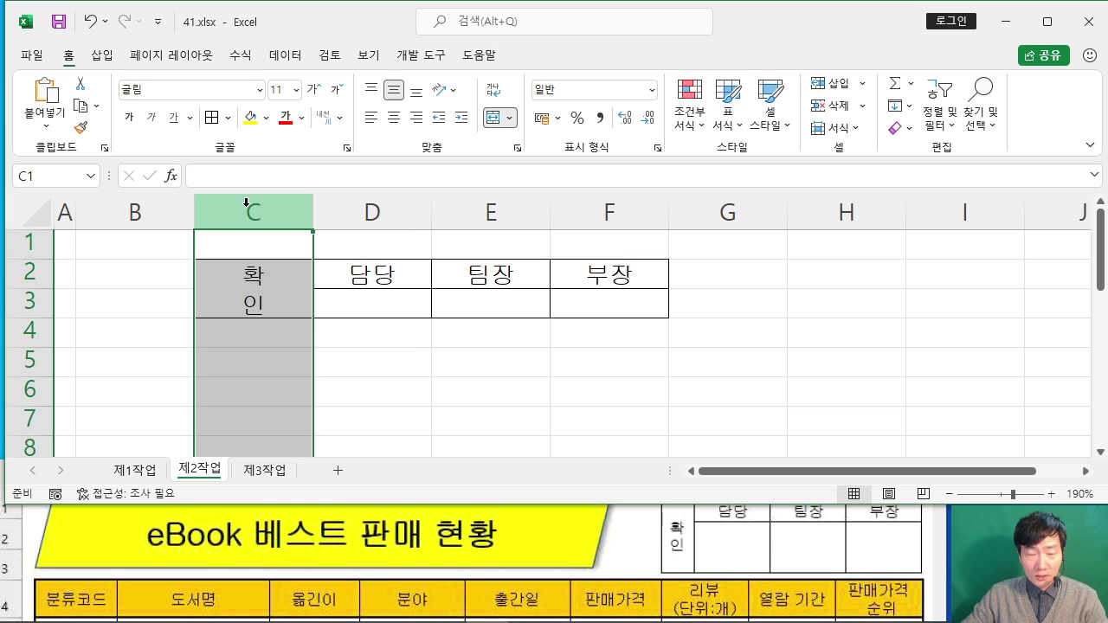
Step: Set column C width to 4 and columns D–F width to 7.5
right_click(246, 202)
left_click(338, 452)
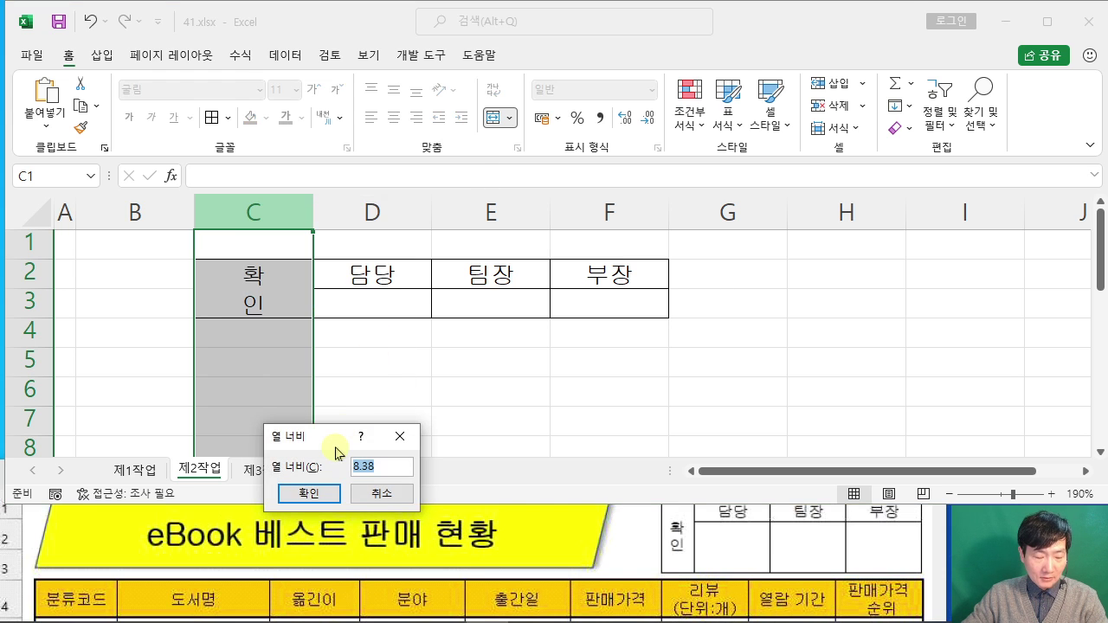
type("4")
left_click(309, 493)
left_click(318, 210)
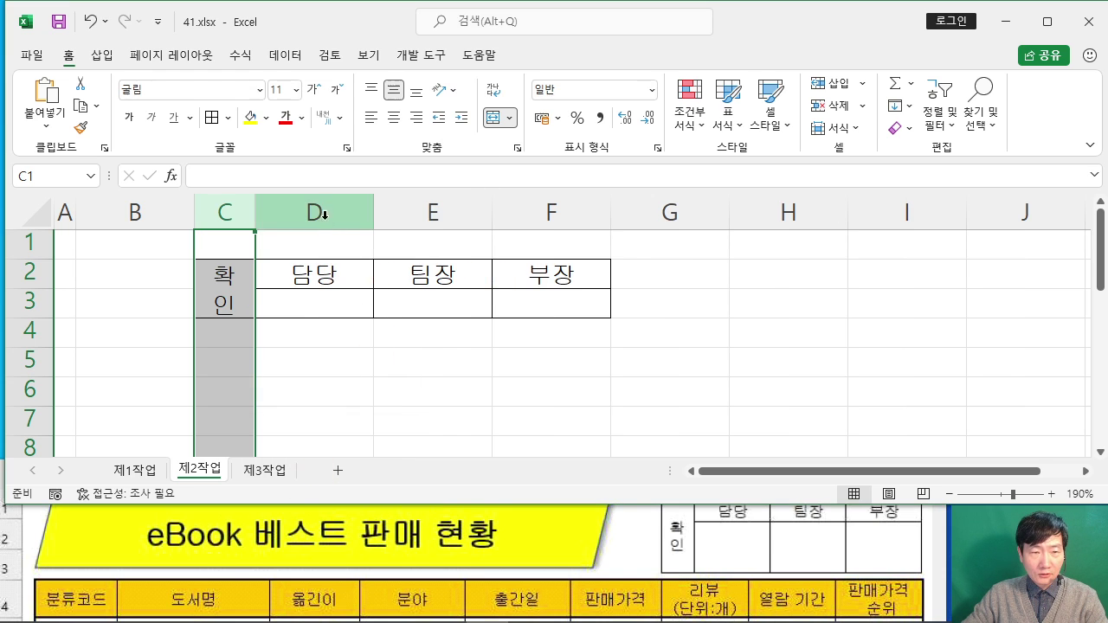
left_click_drag(317, 211, 552, 207)
right_click(552, 209)
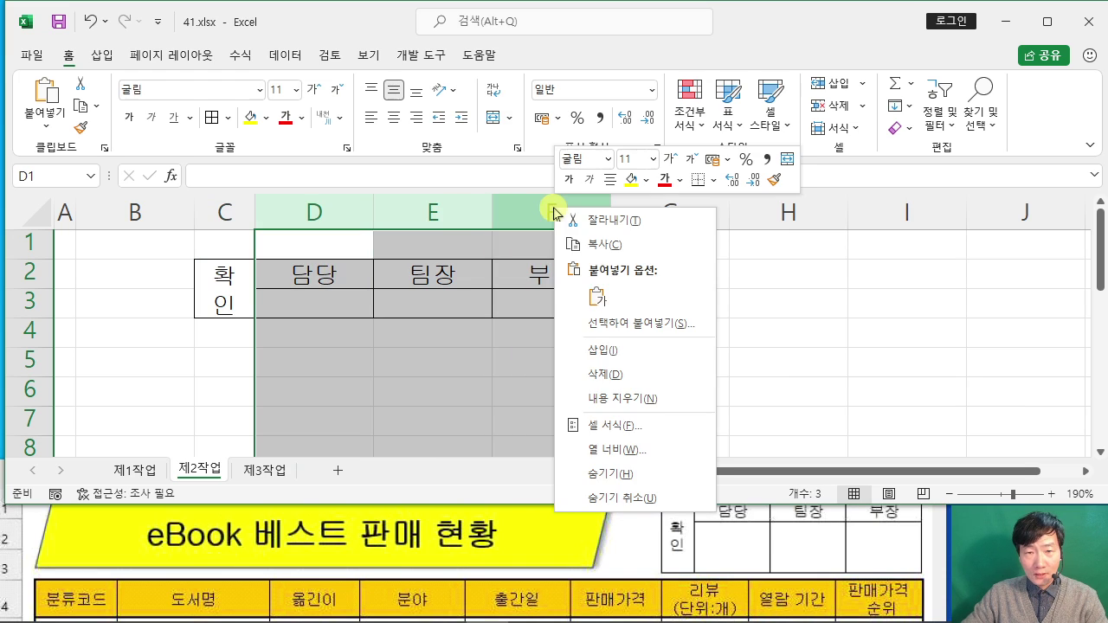
left_click(603, 448)
type("7.")
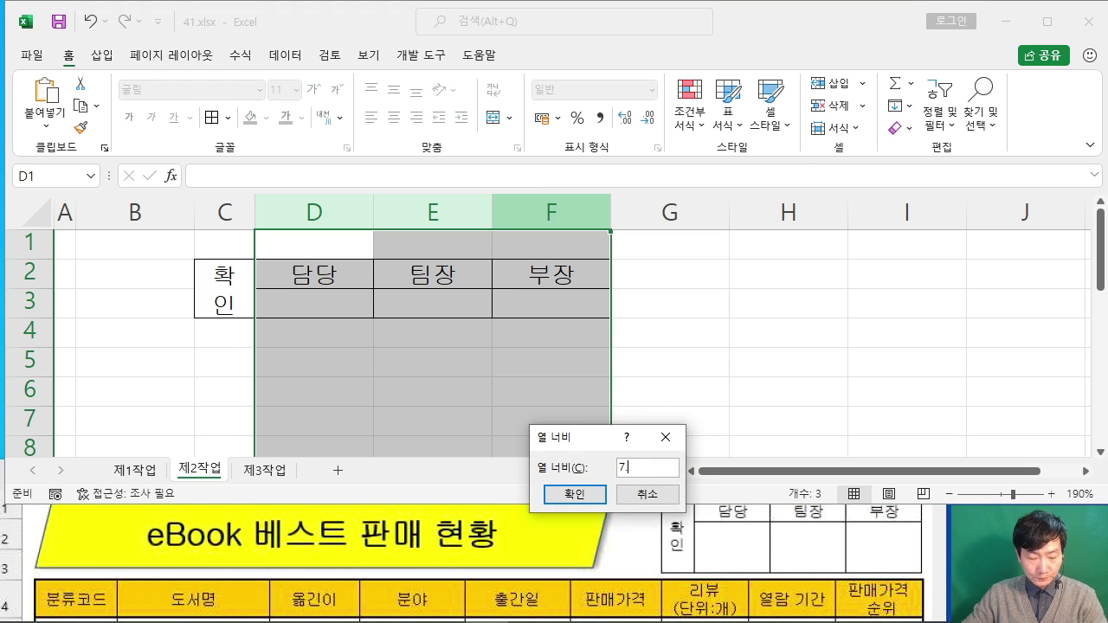
type("5")
left_click(573, 494)
Step: Set row 2 height to 17.5 and row 3 height to 40, then select C2:F3
left_click(28, 271)
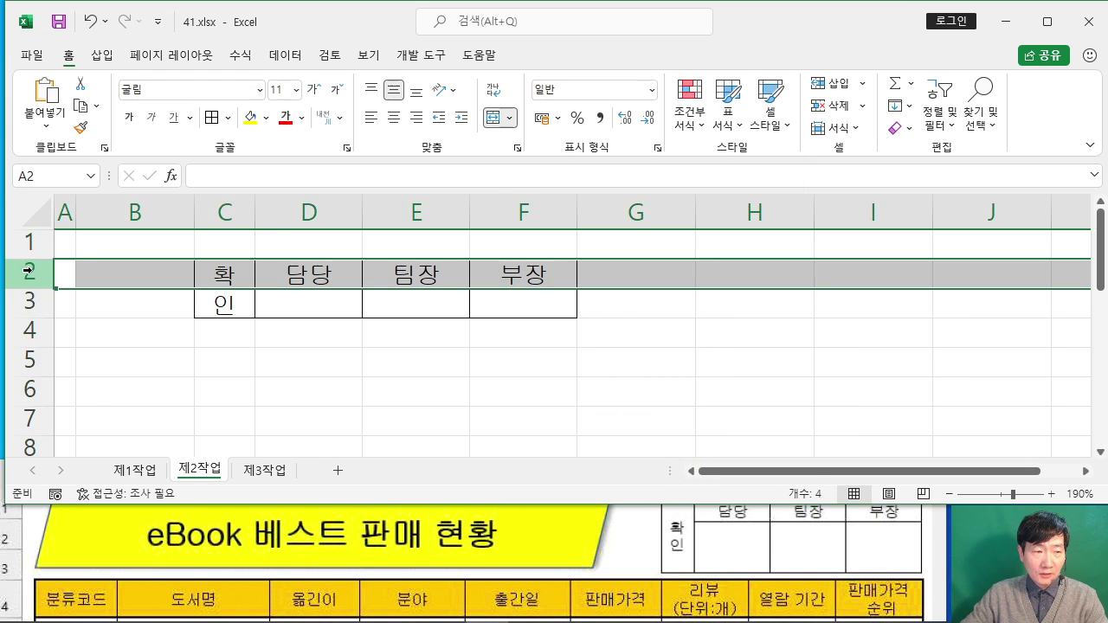
right_click(28, 271)
left_click(130, 515)
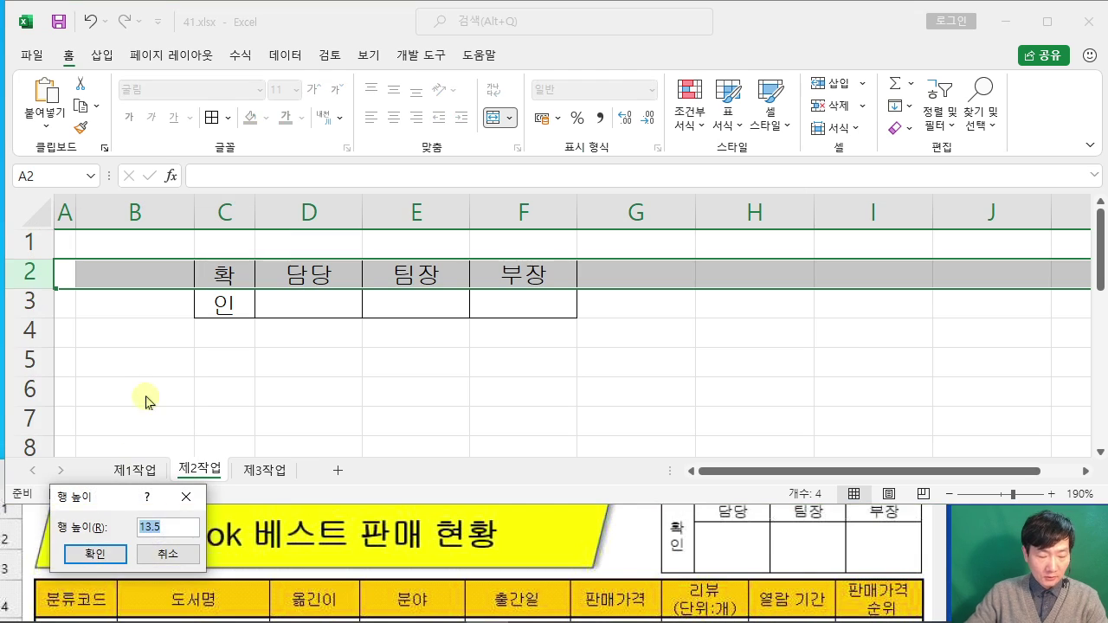
type("17.5")
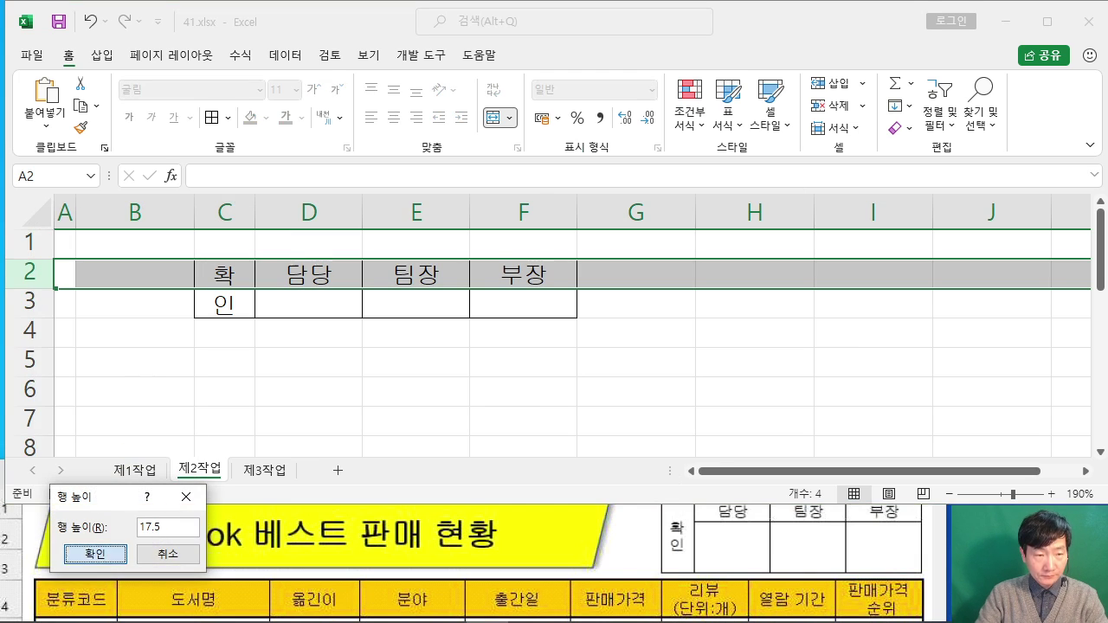
key("Return")
left_click(21, 309)
right_click(21, 310)
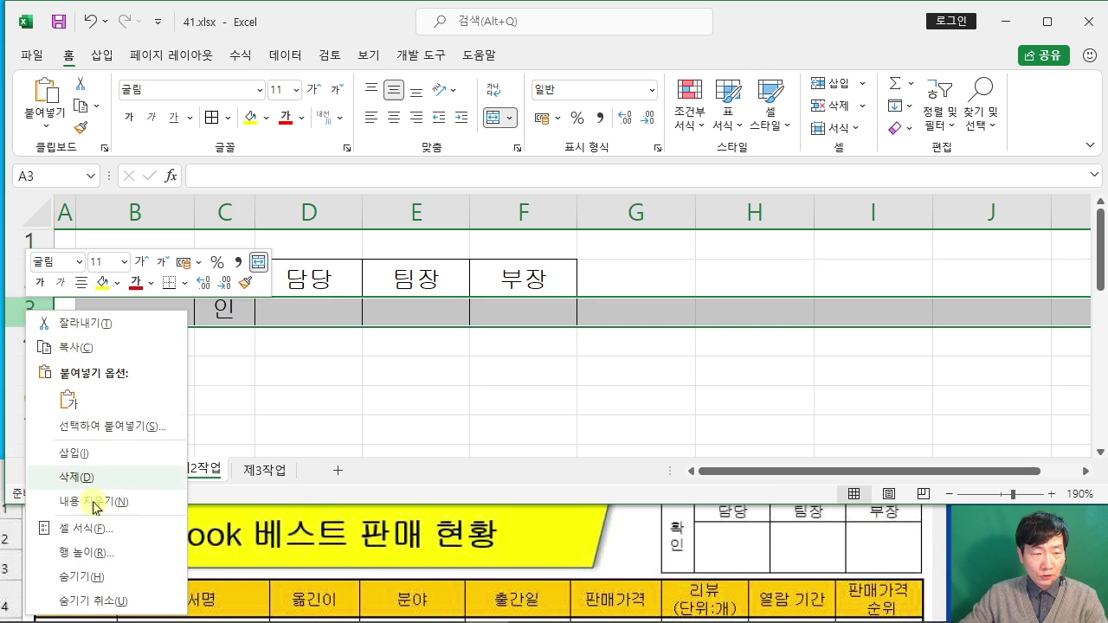
left_click(185, 552)
type("40")
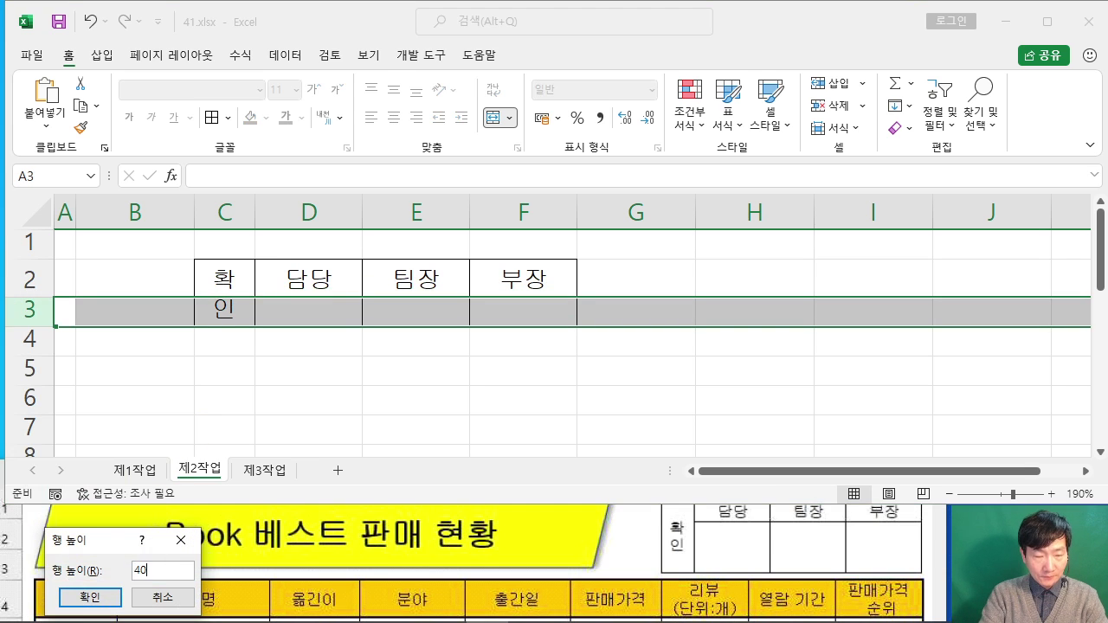
key("Return")
left_click(382, 391)
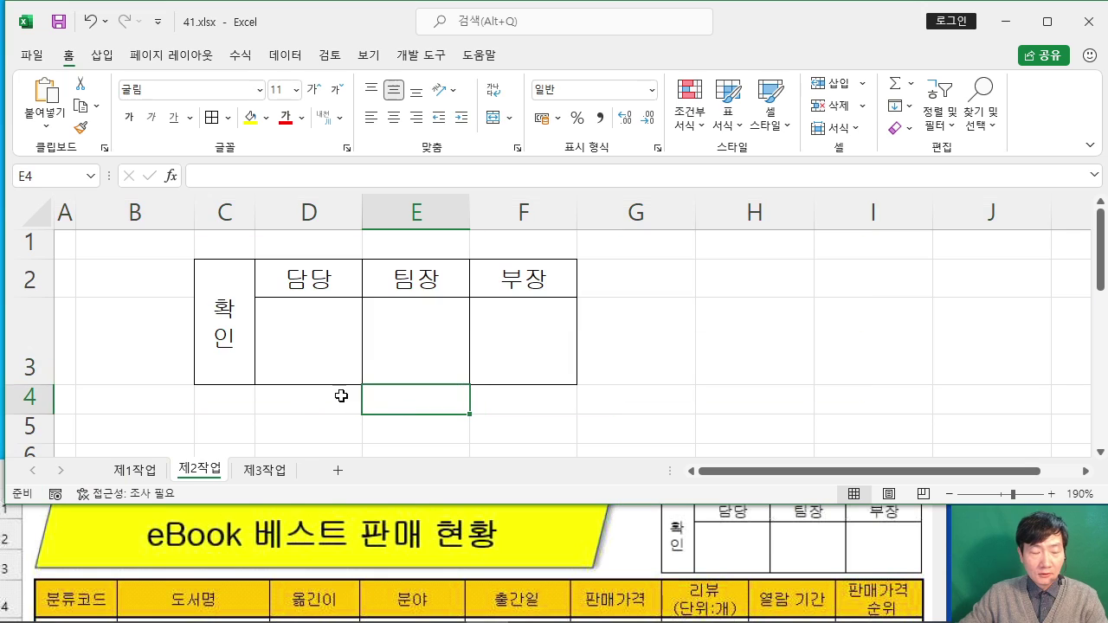
left_click_drag(227, 322, 530, 297)
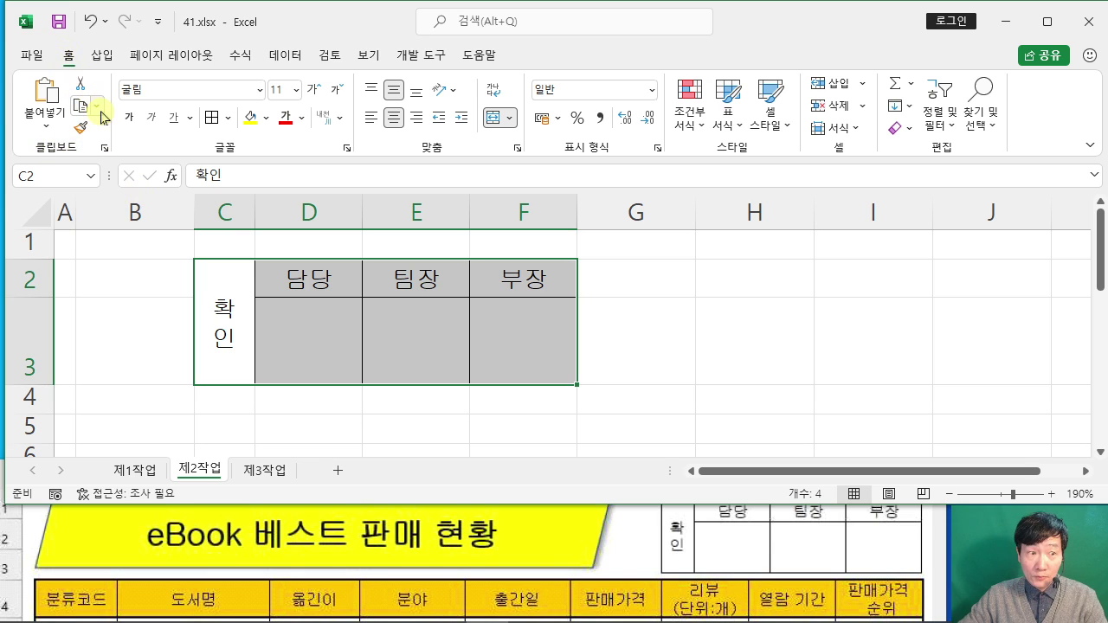
Step: Copy the selected approval box C2:F3 as a picture
left_click(102, 111)
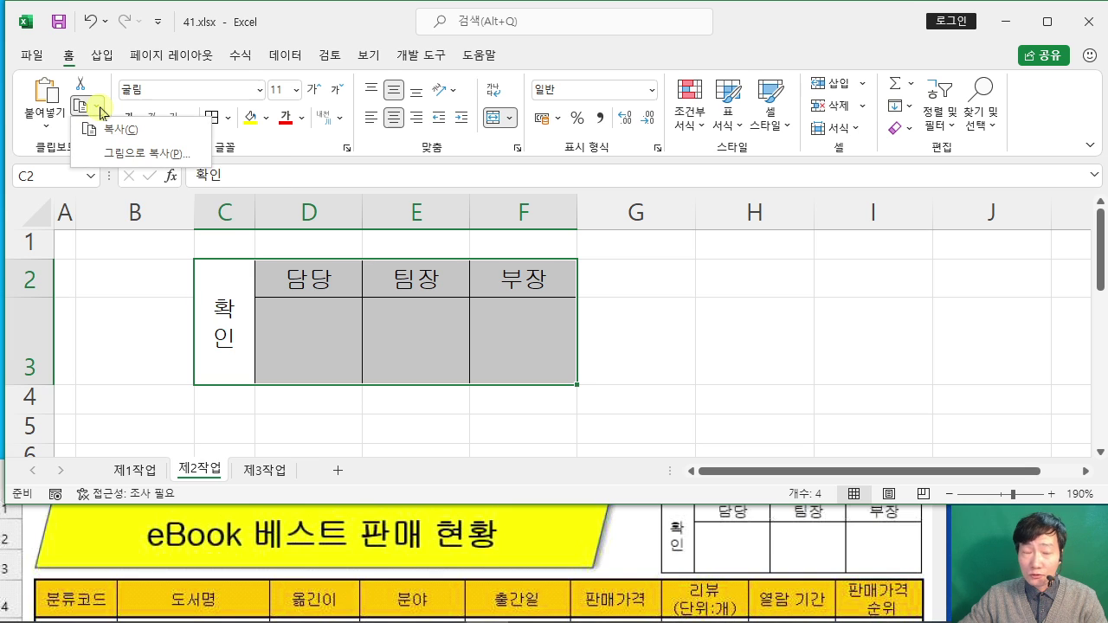
left_click(153, 157)
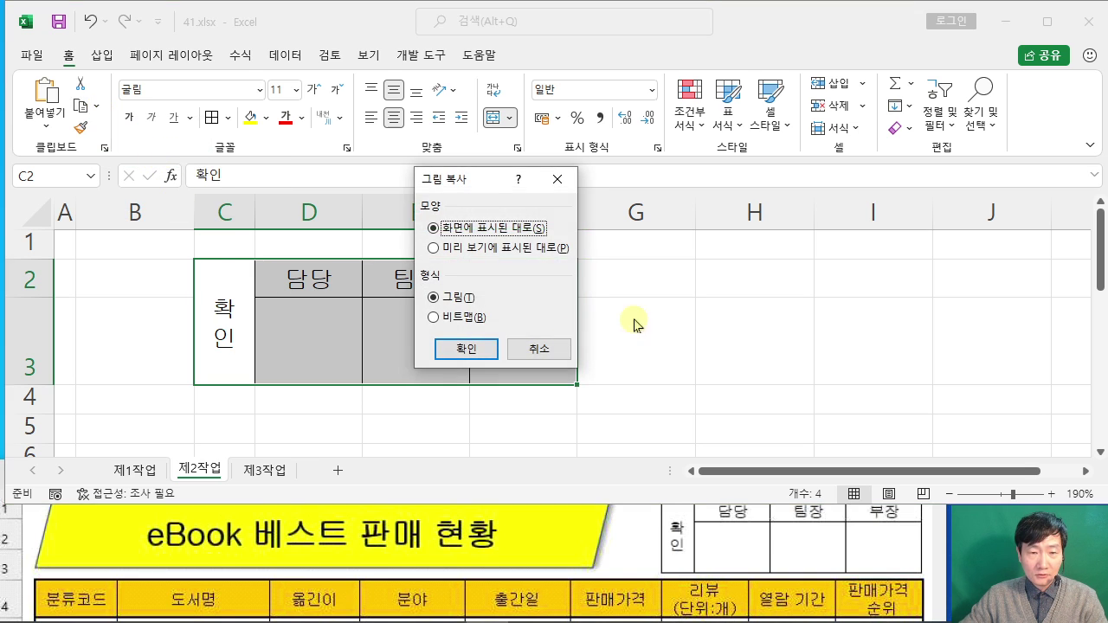
left_click(486, 353)
Step: Paste the approval picture at H1 on 제1작업 and position it beside the title
left_click(134, 470)
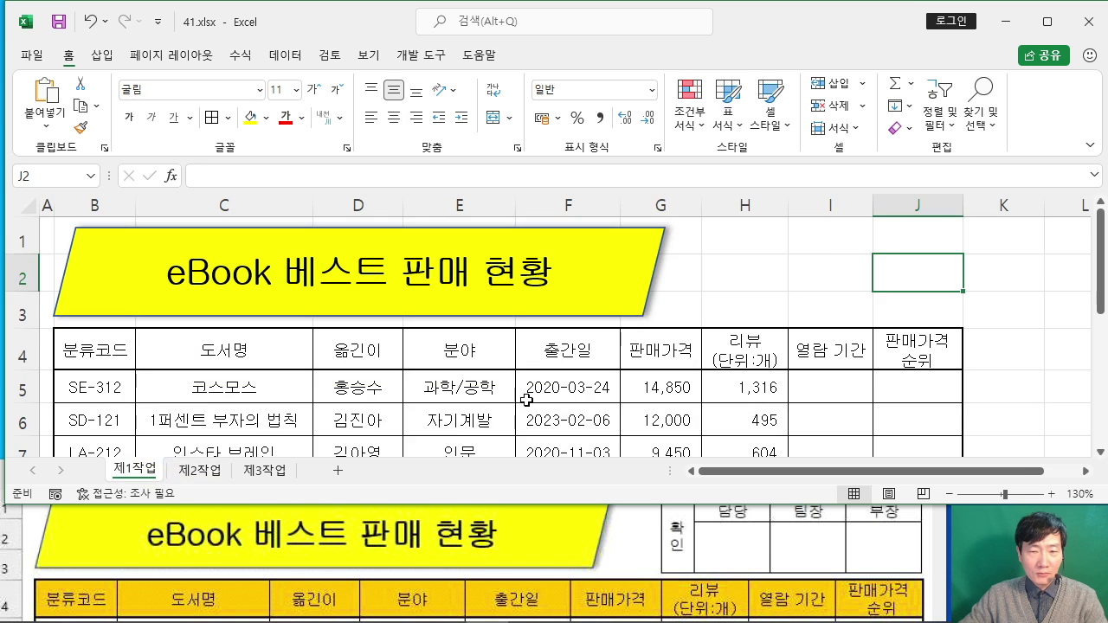
left_click(753, 228)
right_click(748, 228)
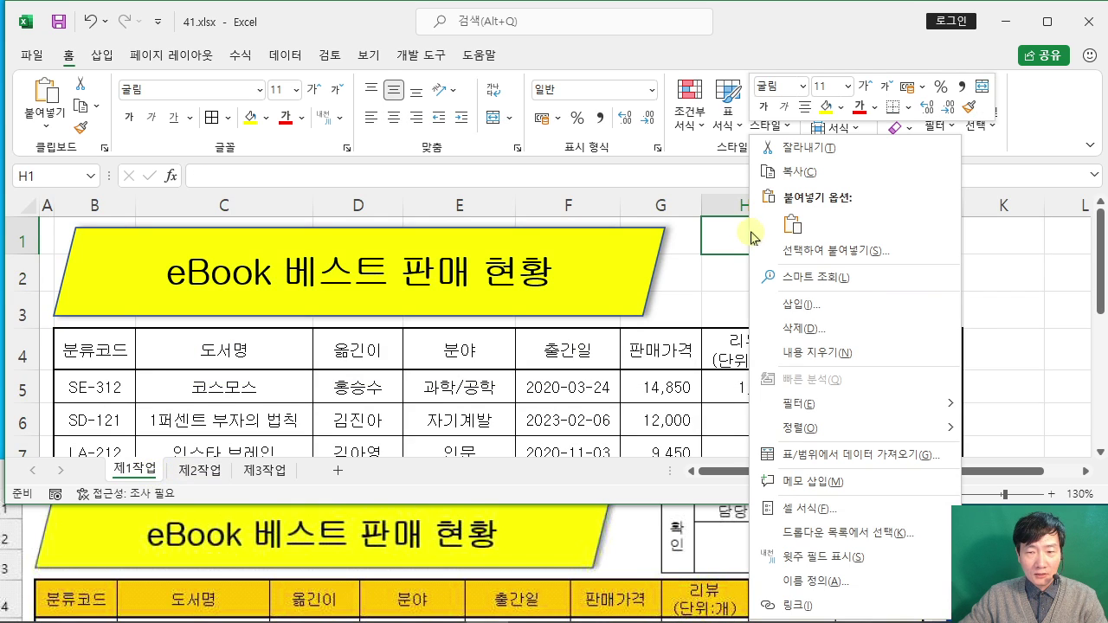
left_click(759, 243)
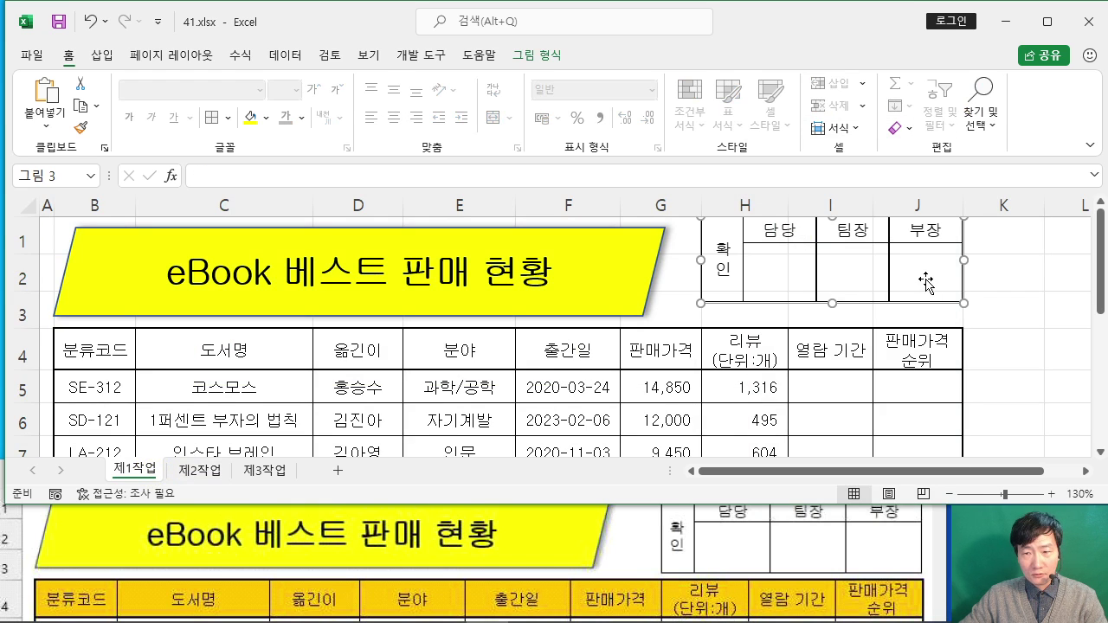
left_click_drag(926, 281, 923, 282)
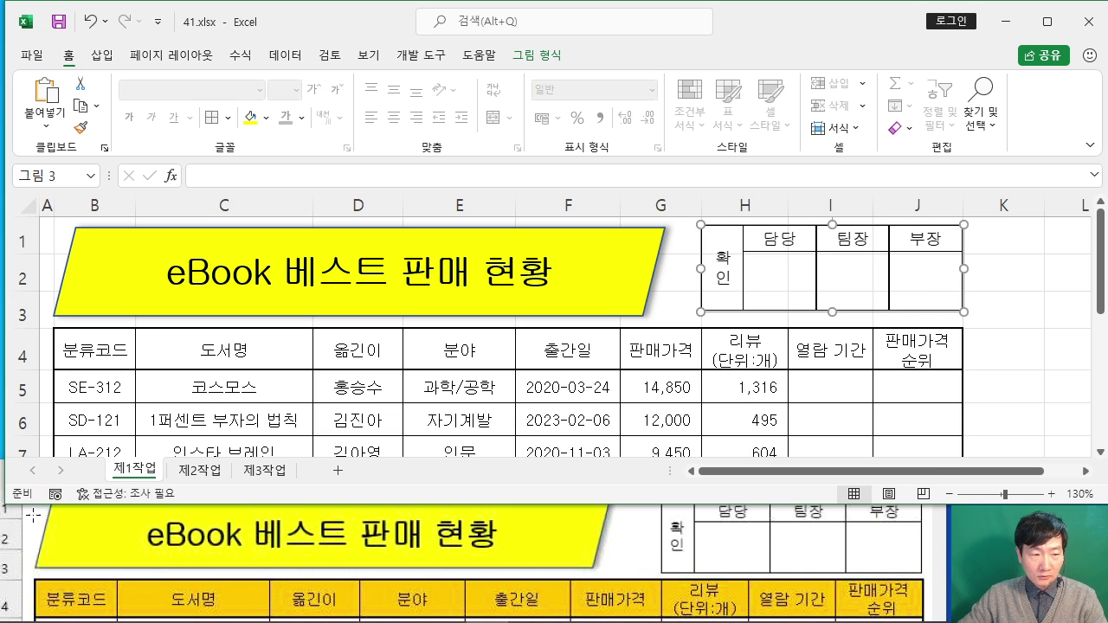
left_click(470, 532)
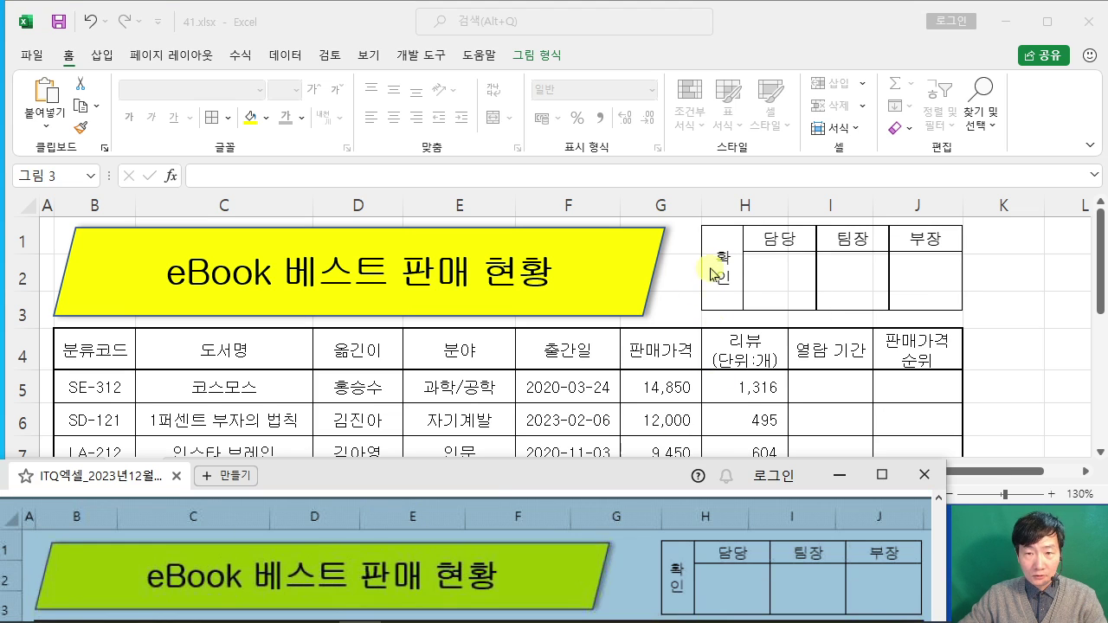
Step: Delete columns C through F on the 제2작업 sheet
left_click(706, 293)
left_click(641, 316)
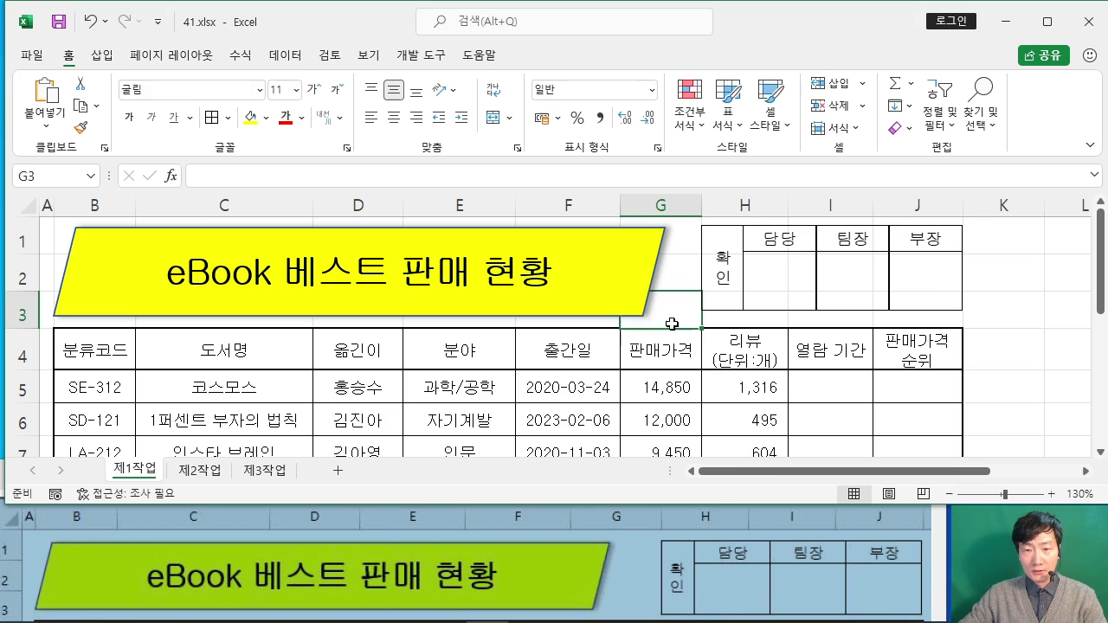
left_click(871, 285)
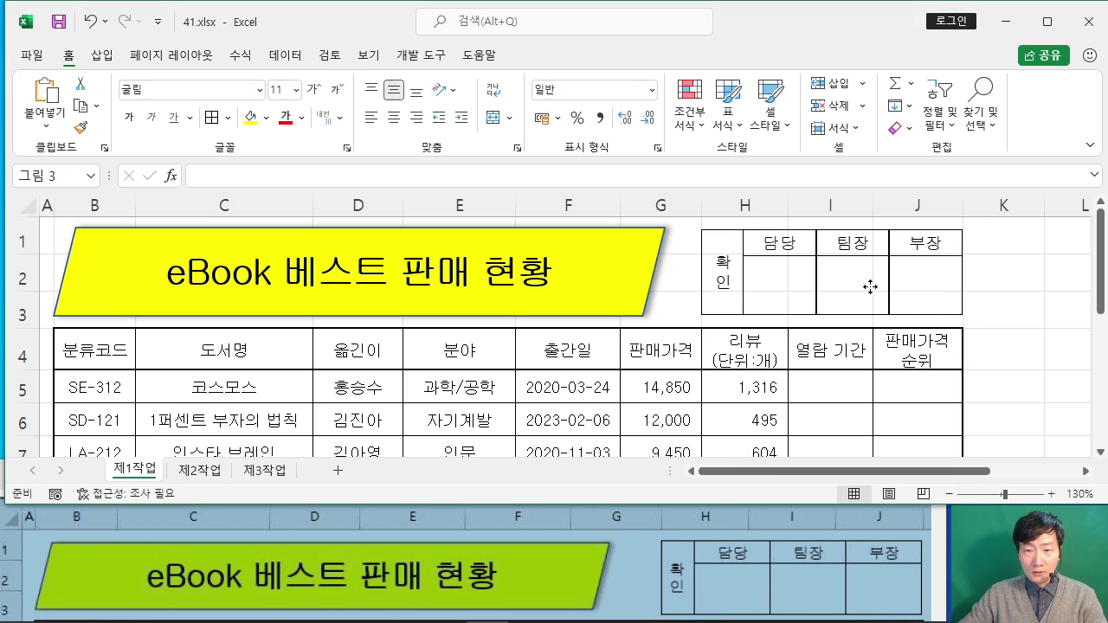
left_click(200, 469)
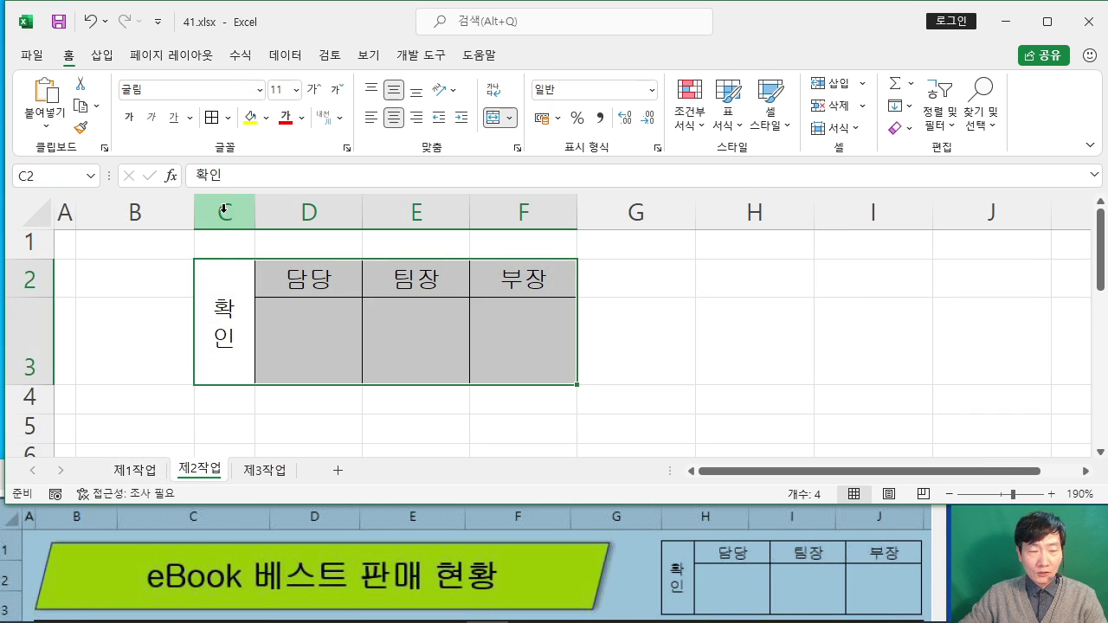
left_click_drag(227, 211, 512, 200)
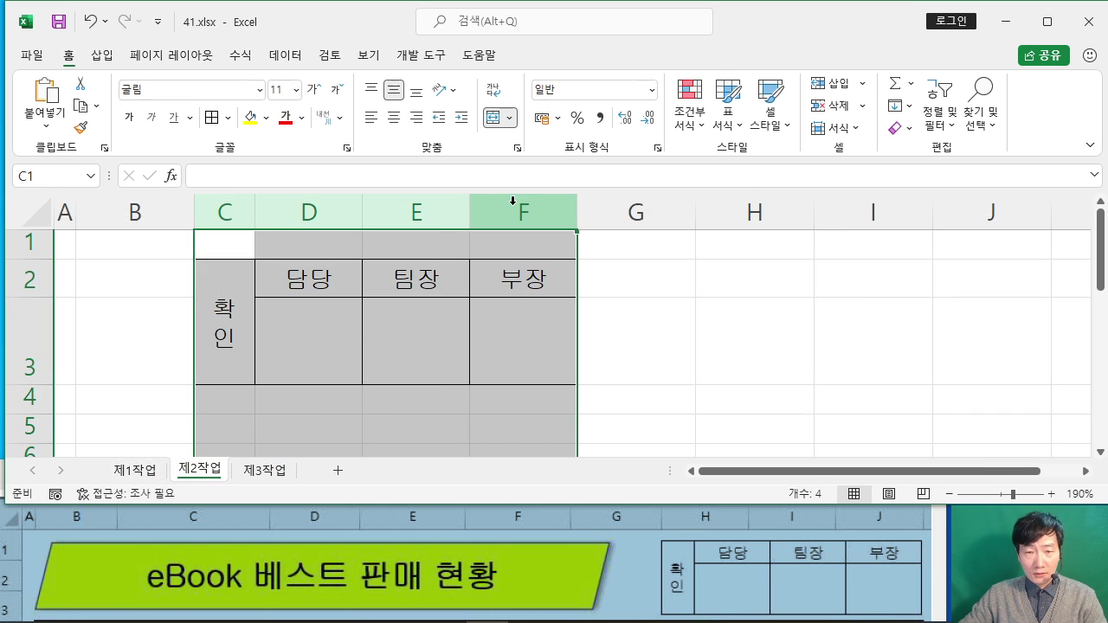
right_click(517, 203)
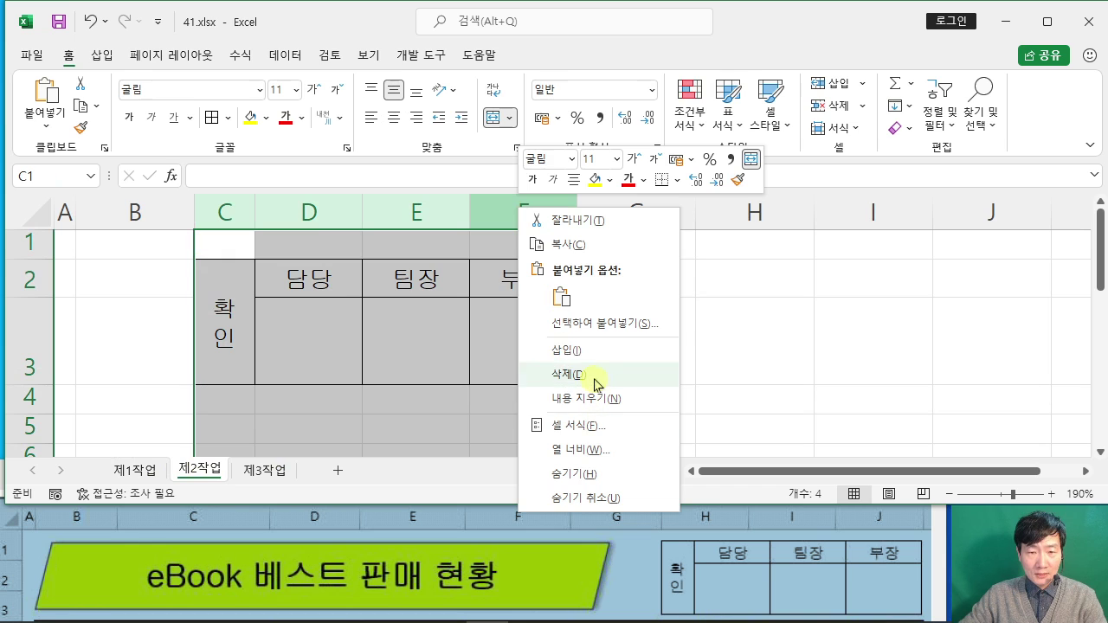
left_click(595, 379)
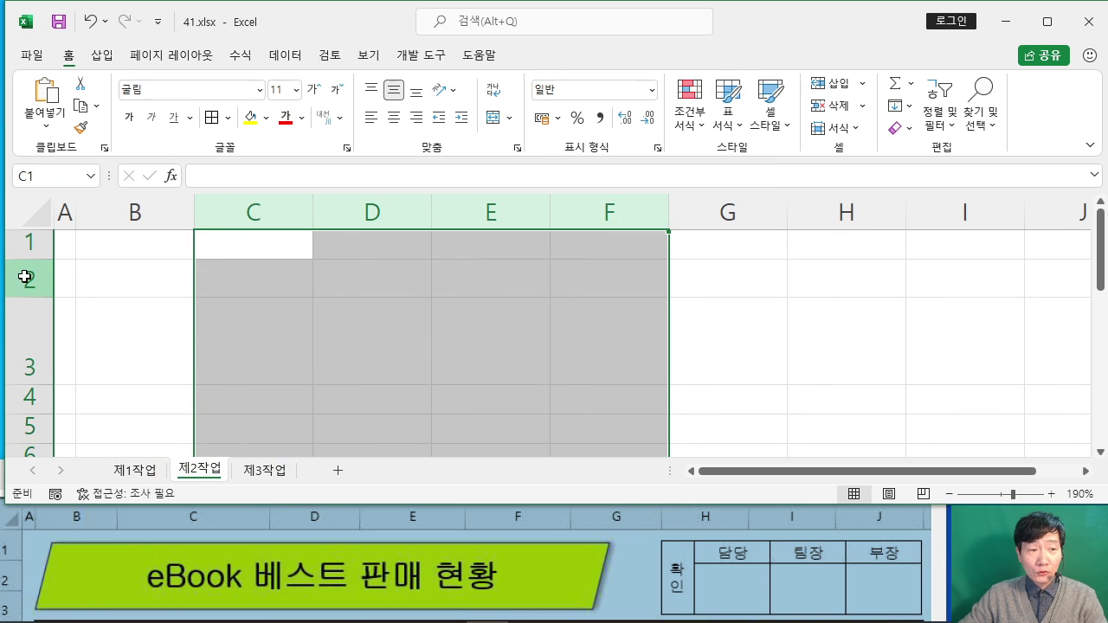
Step: Delete rows 2 and 3 on 제2작업, then return to 제1작업
left_click_drag(24, 277, 19, 348)
right_click(25, 345)
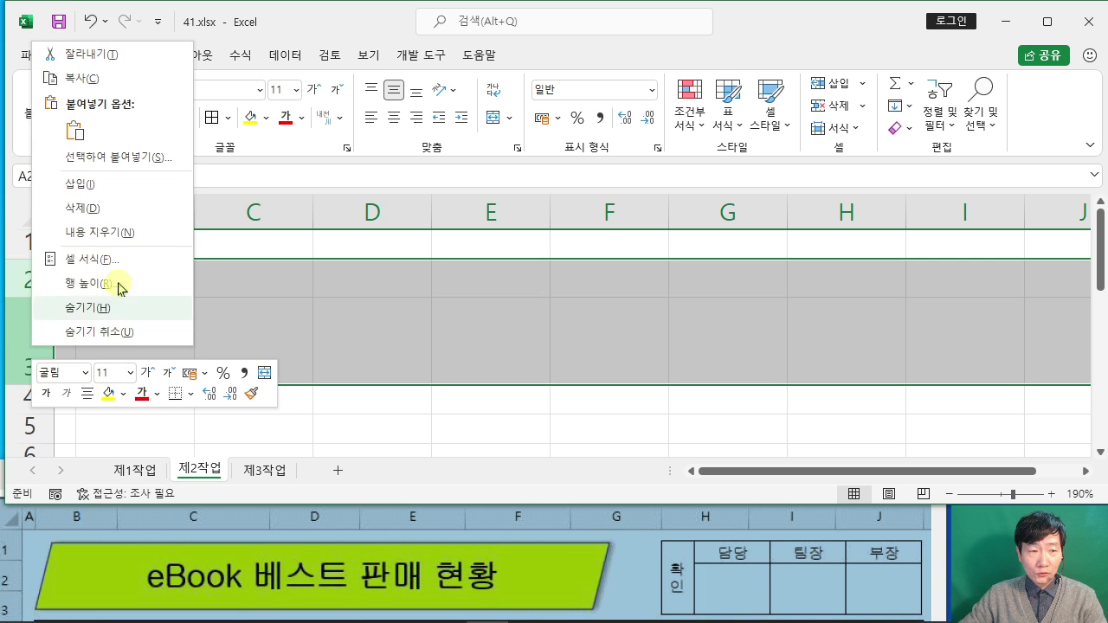
left_click(112, 217)
left_click(445, 332)
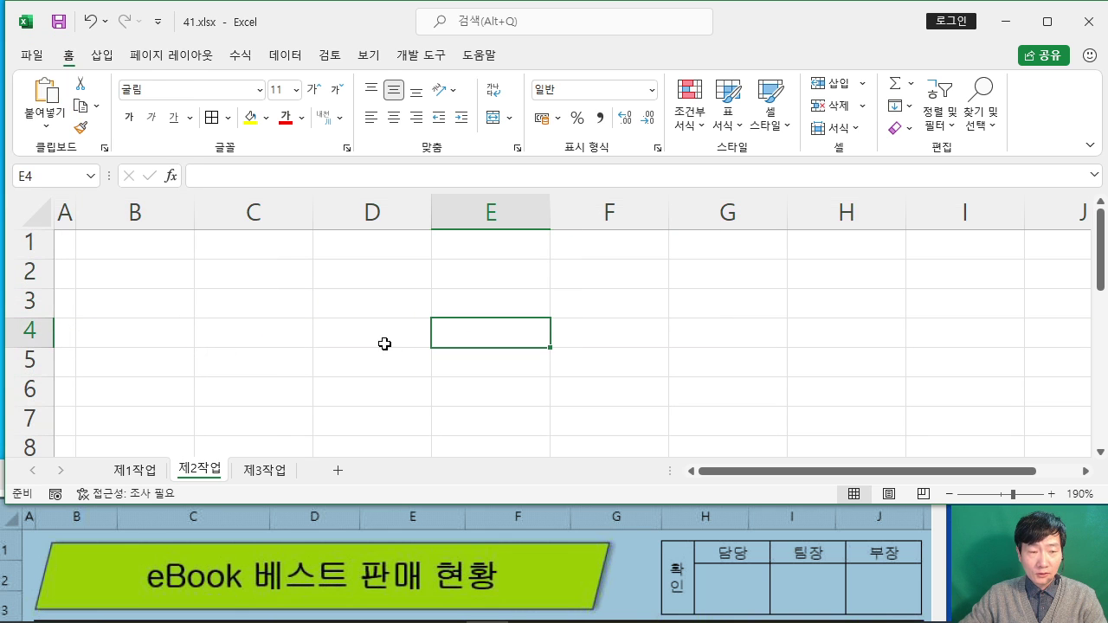
left_click(135, 470)
Step: Check the instruction document for the B4:J4 fill requirement
left_click(999, 353)
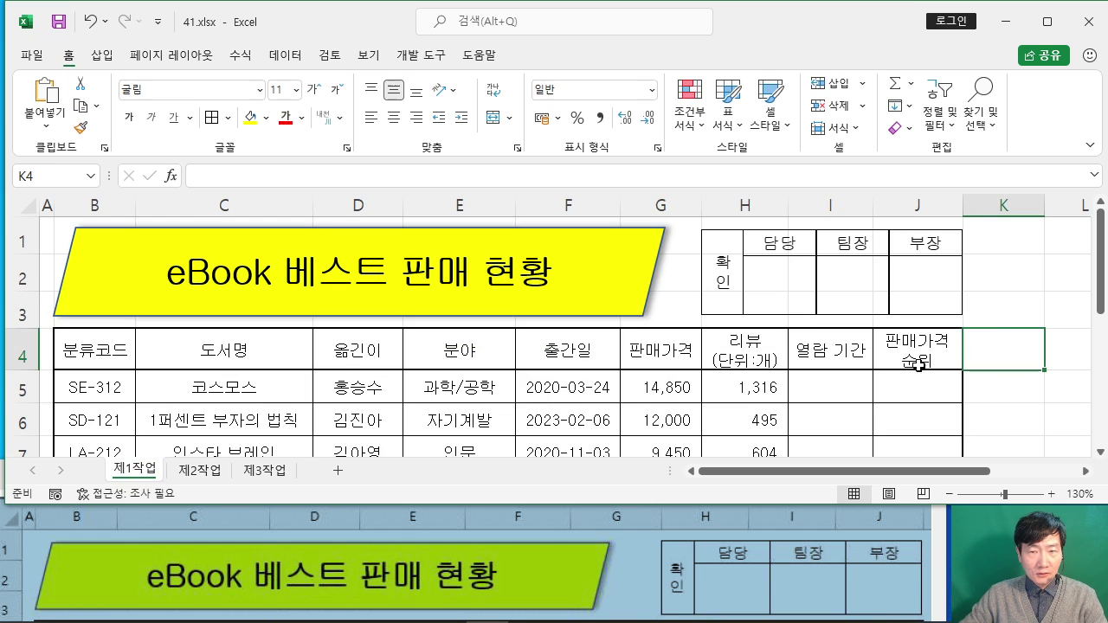
left_click(804, 568)
scroll(796, 559, "down", 10)
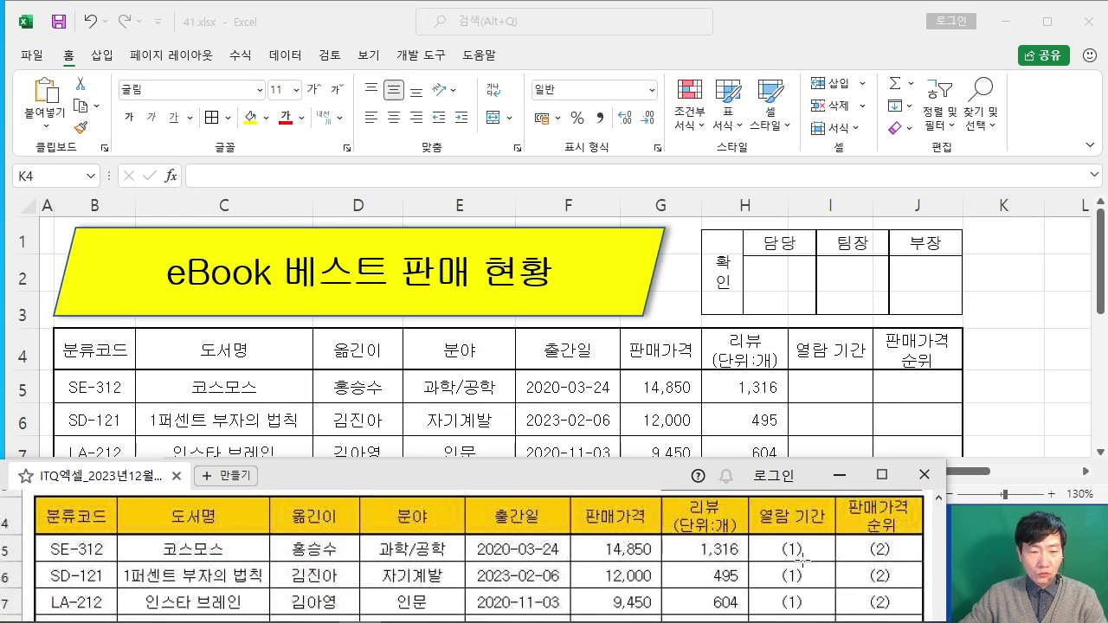
scroll(792, 549, "down", 6)
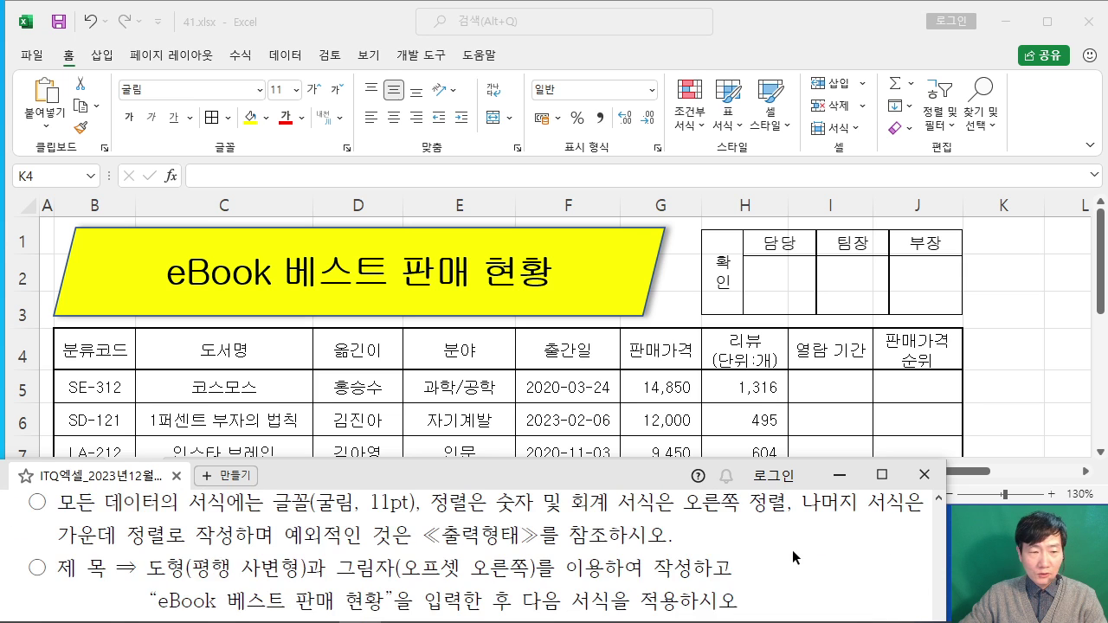
scroll(791, 550, "down", 1)
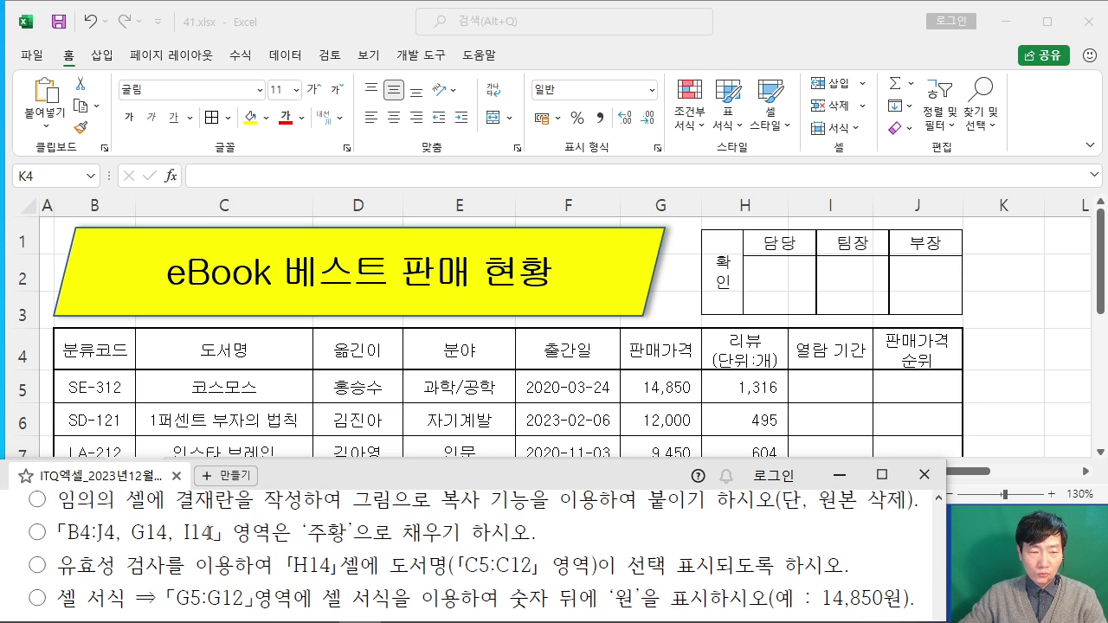
left_click_drag(58, 533, 116, 535)
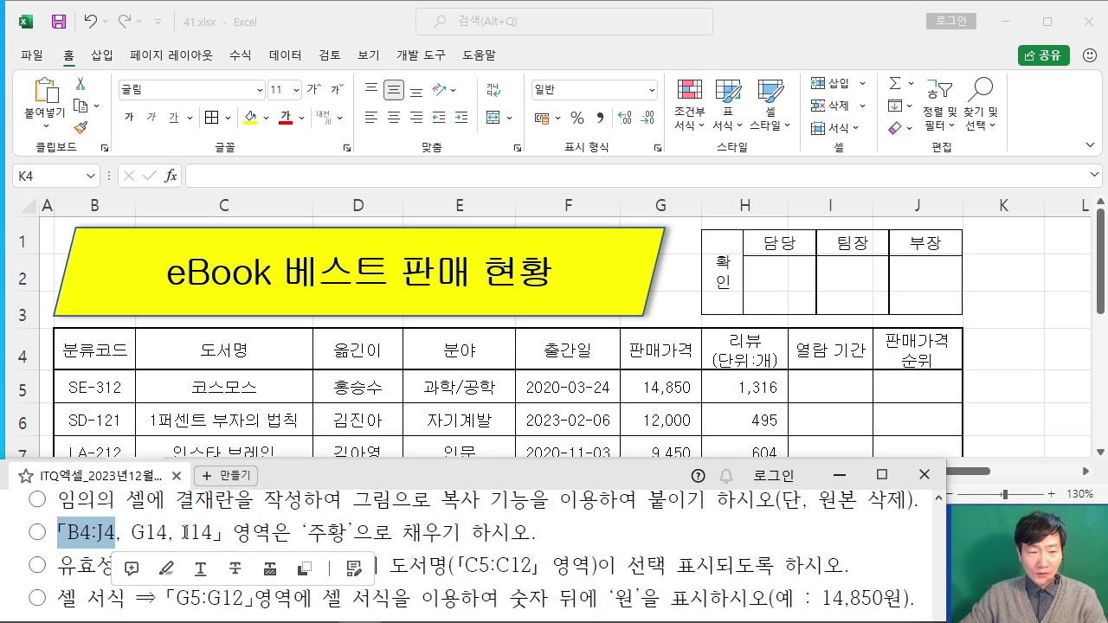
left_click(152, 528)
Step: Fill B4:J4, G14 and I14 with orange (주황)
left_click(497, 433)
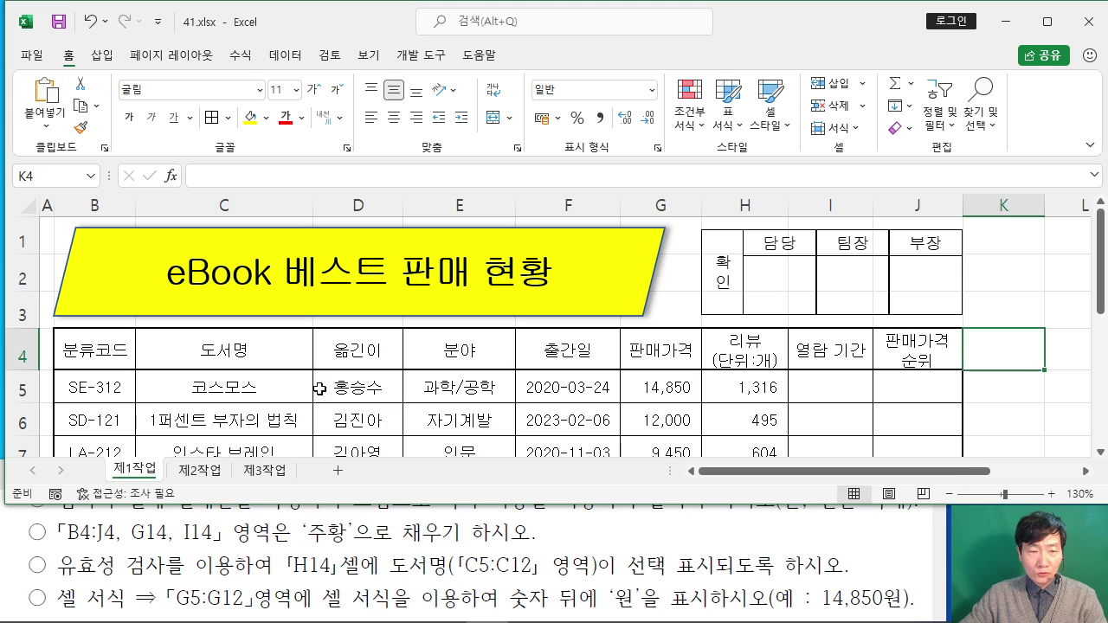
left_click_drag(117, 354, 907, 350)
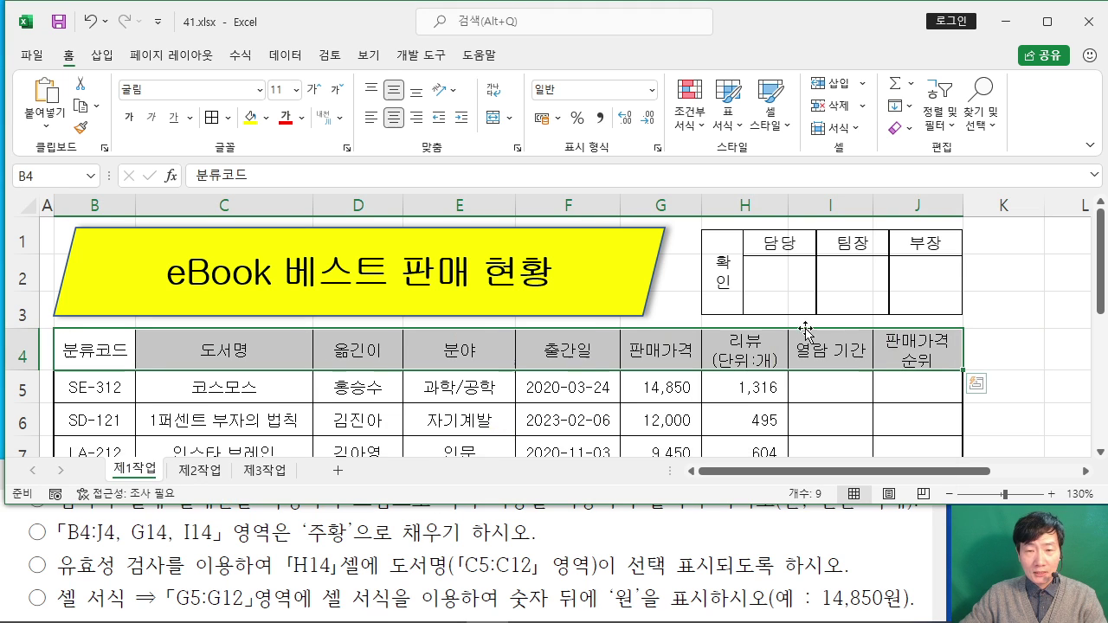
scroll(773, 317, "down", 2)
scroll(773, 317, "down", 1)
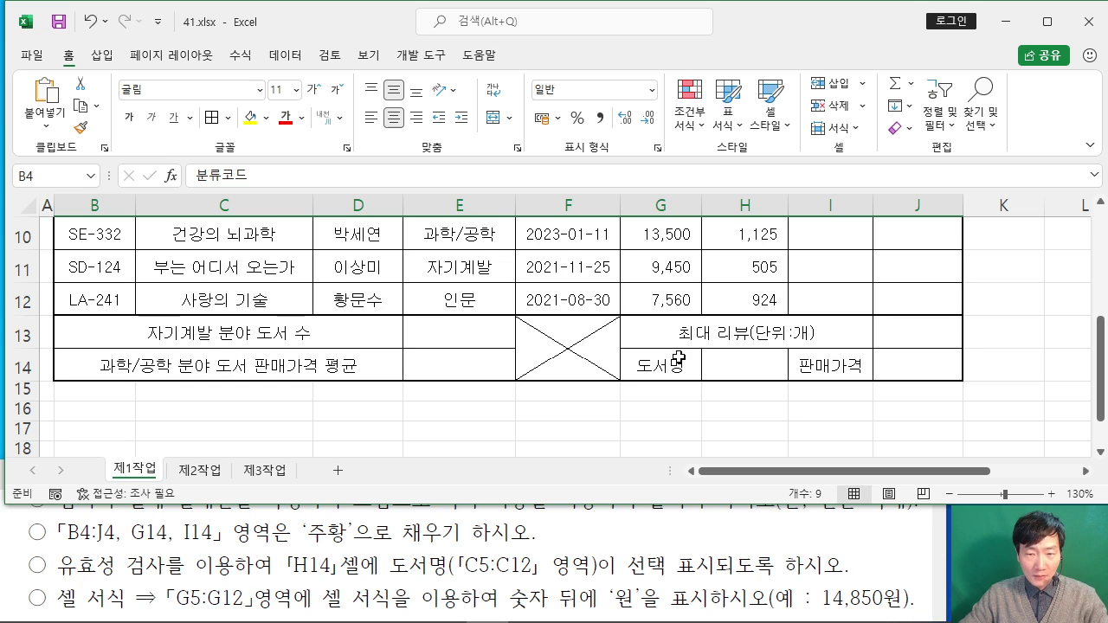
left_click(677, 358, "ctrl")
left_click(830, 369, "ctrl")
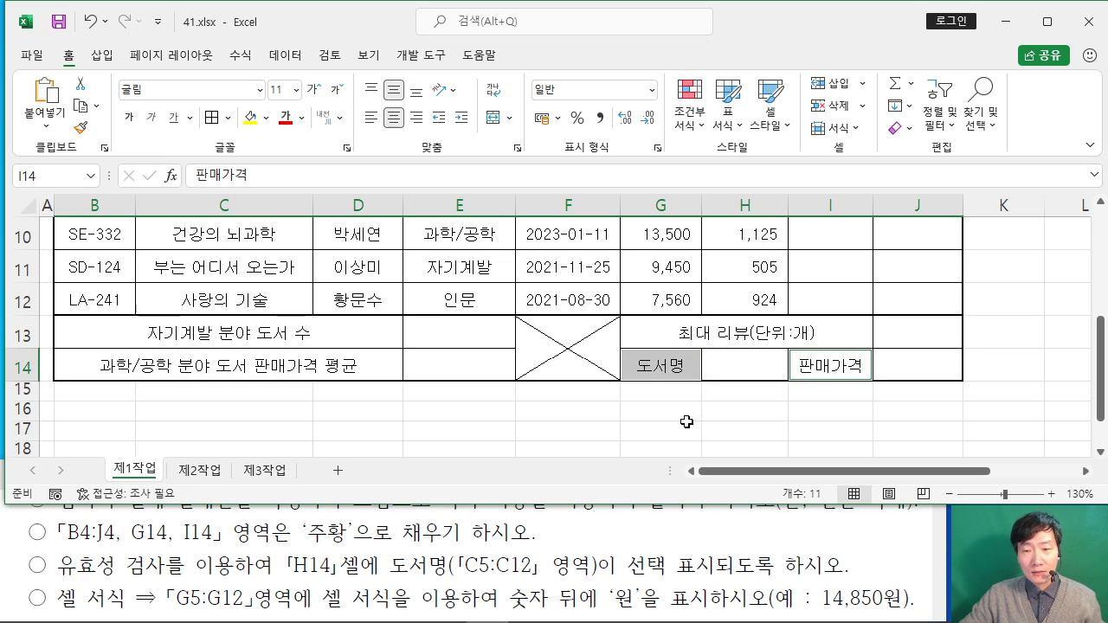
scroll(533, 391, "up", 2)
scroll(308, 338, "up", 1)
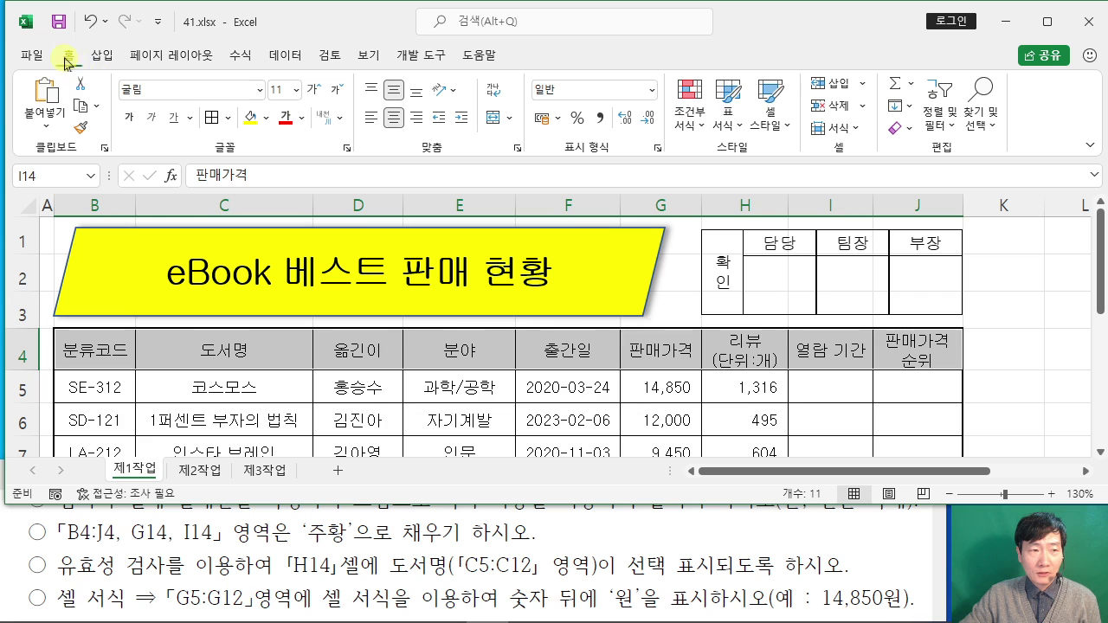
left_click(267, 117)
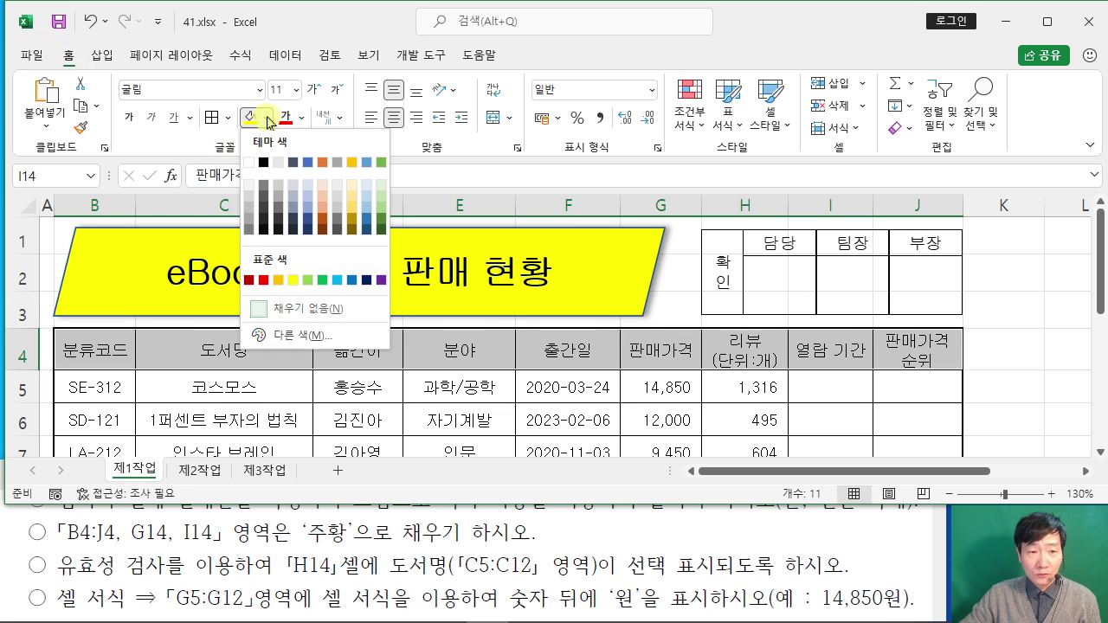
left_click(278, 281)
scroll(457, 334, "down", 3)
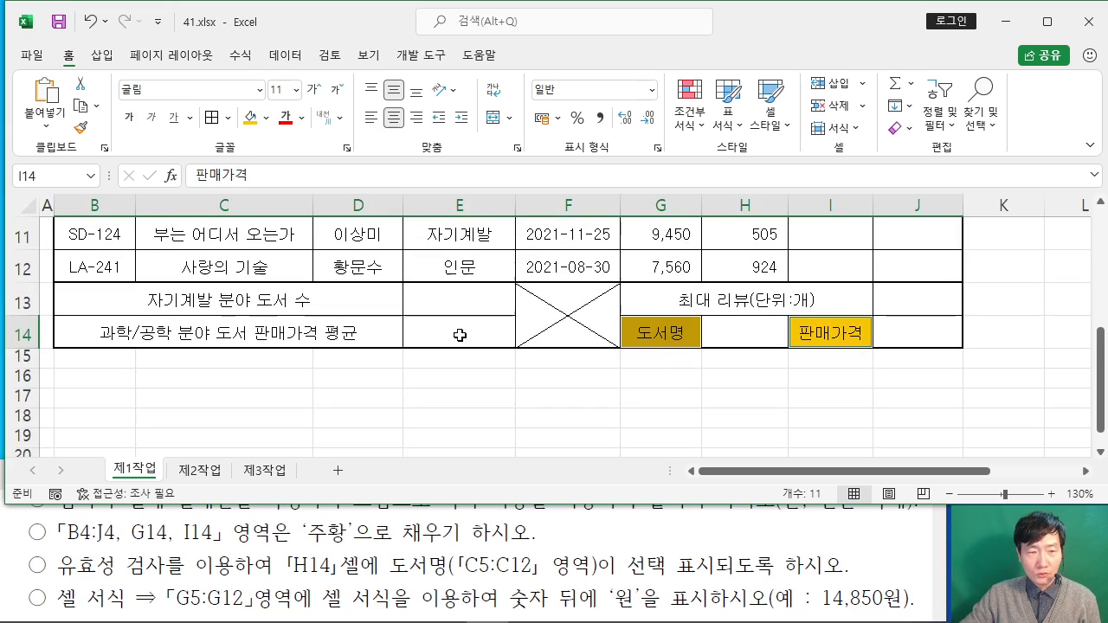
left_click(623, 394)
scroll(624, 394, "up", 4)
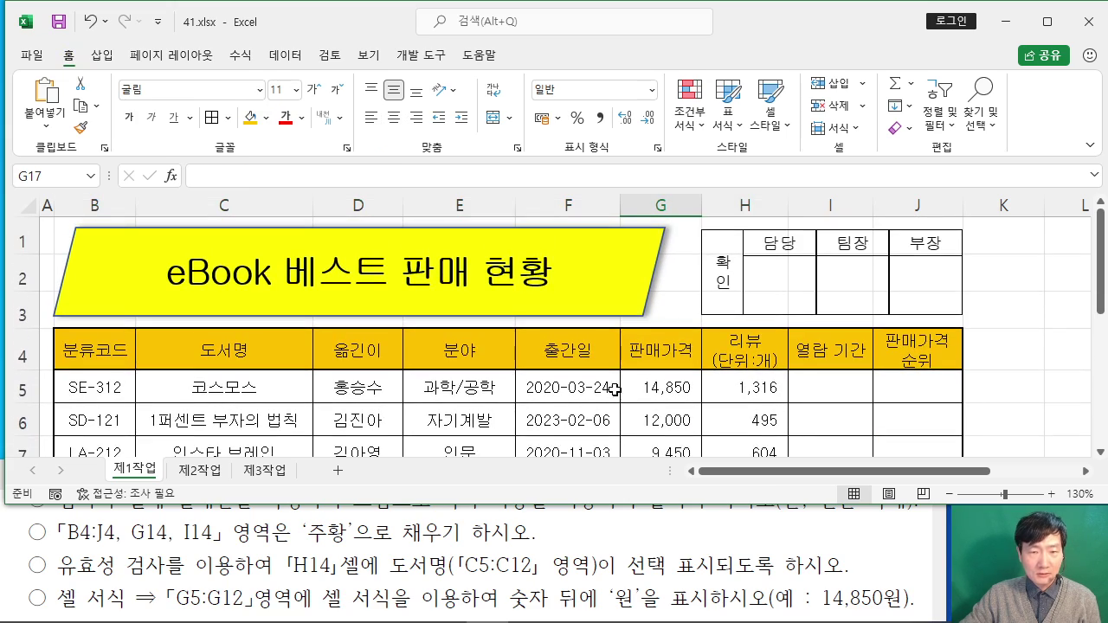
Step: Select cell H14 after reviewing the data validation instruction
left_click(32, 566)
scroll(32, 566, "down", 1)
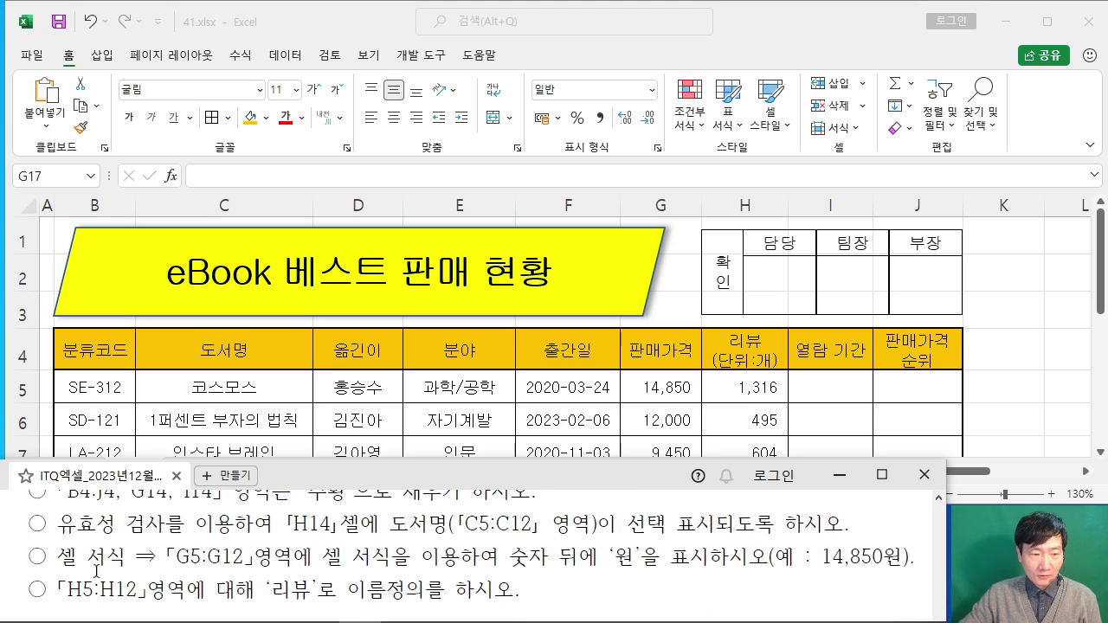
left_click_drag(66, 530, 273, 525)
left_click(232, 557)
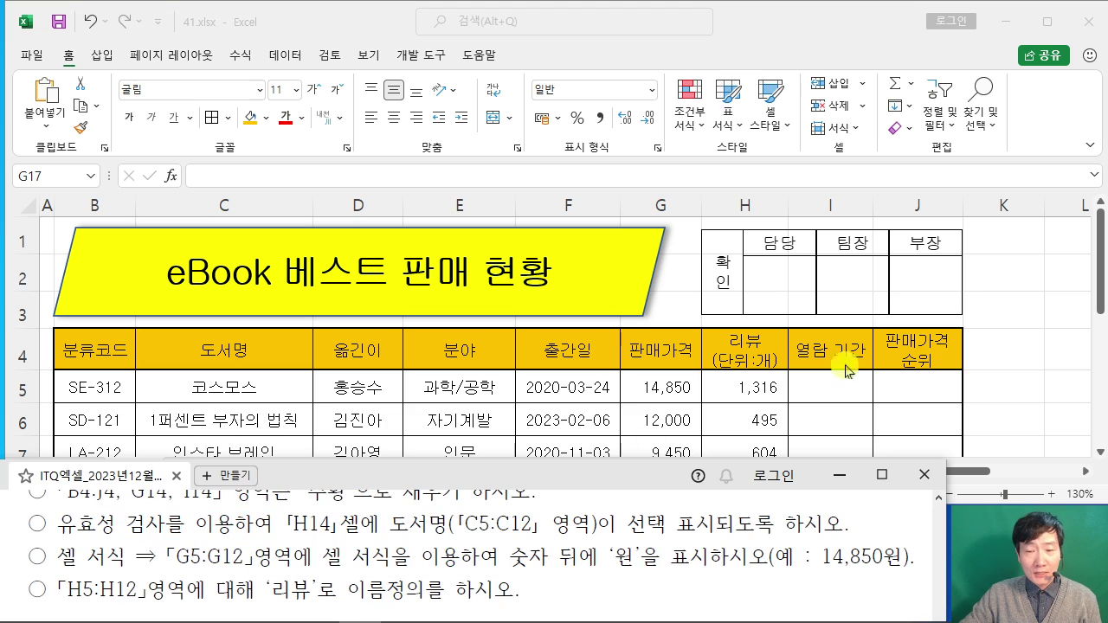
left_click(890, 360)
scroll(710, 359, "down", 3)
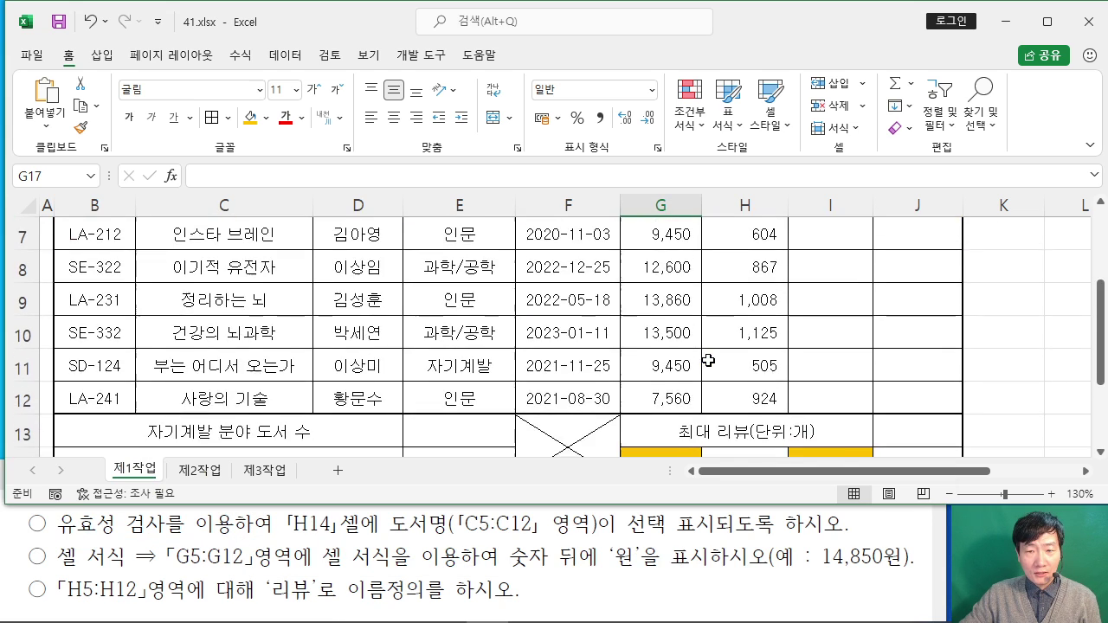
left_click(738, 360)
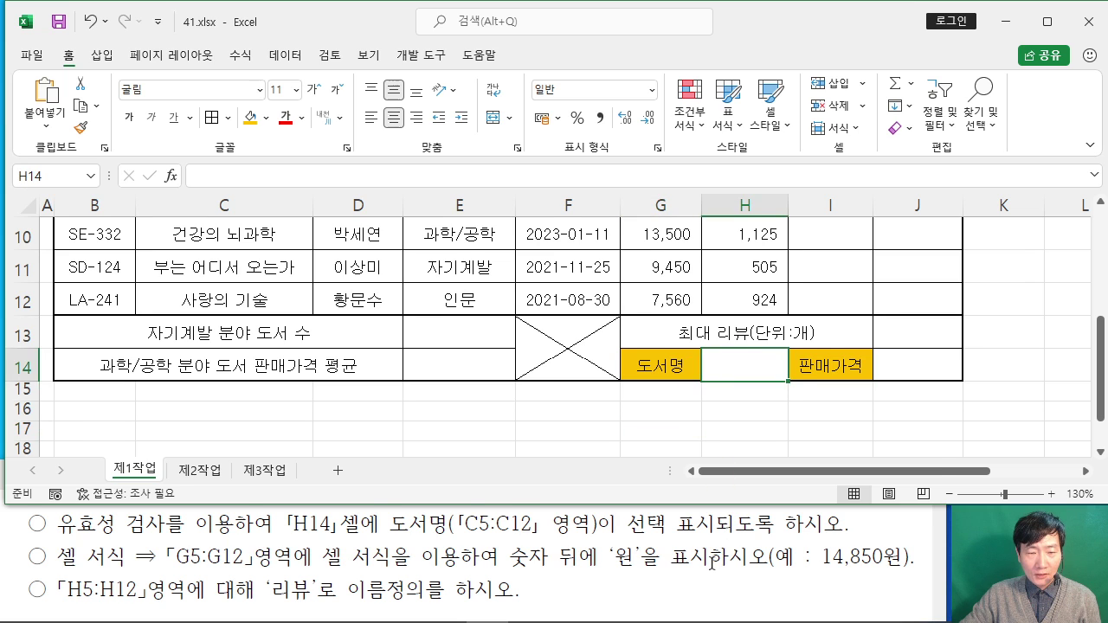
left_click(711, 562)
left_click(735, 367)
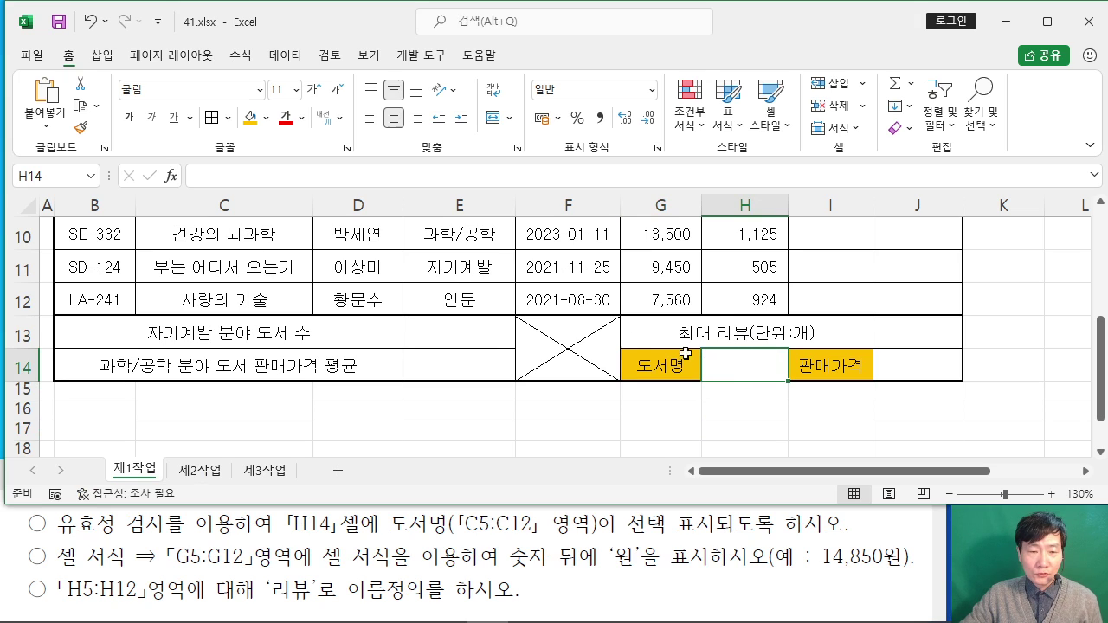
Step: Open the 데이터 유효성 검사 dialog from the 데이터 tab and move it aside
left_click(286, 56)
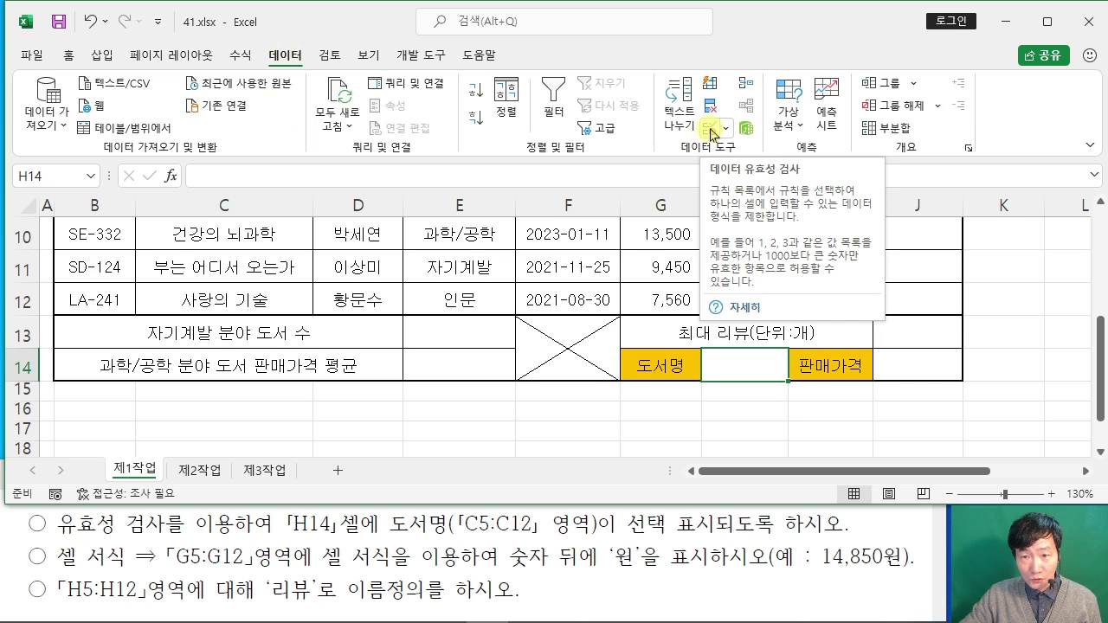
left_click(715, 130)
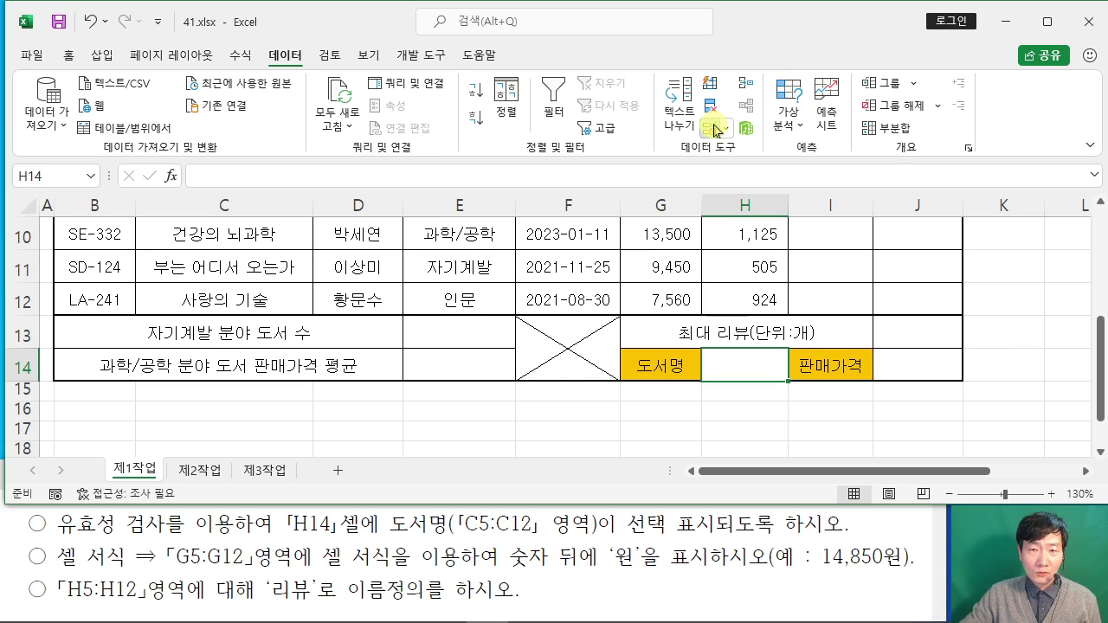
left_click(714, 130)
left_click_drag(478, 125, 657, 152)
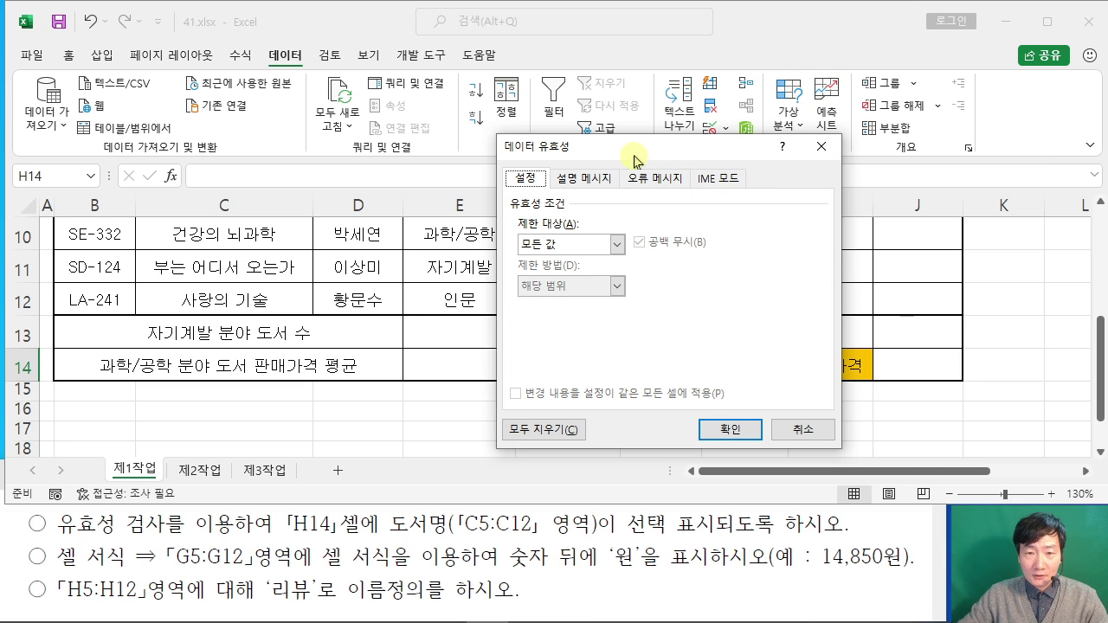
Step: Restrict H14 to a List validation sourced from $C$5:$C$12
left_click_drag(633, 157, 707, 132)
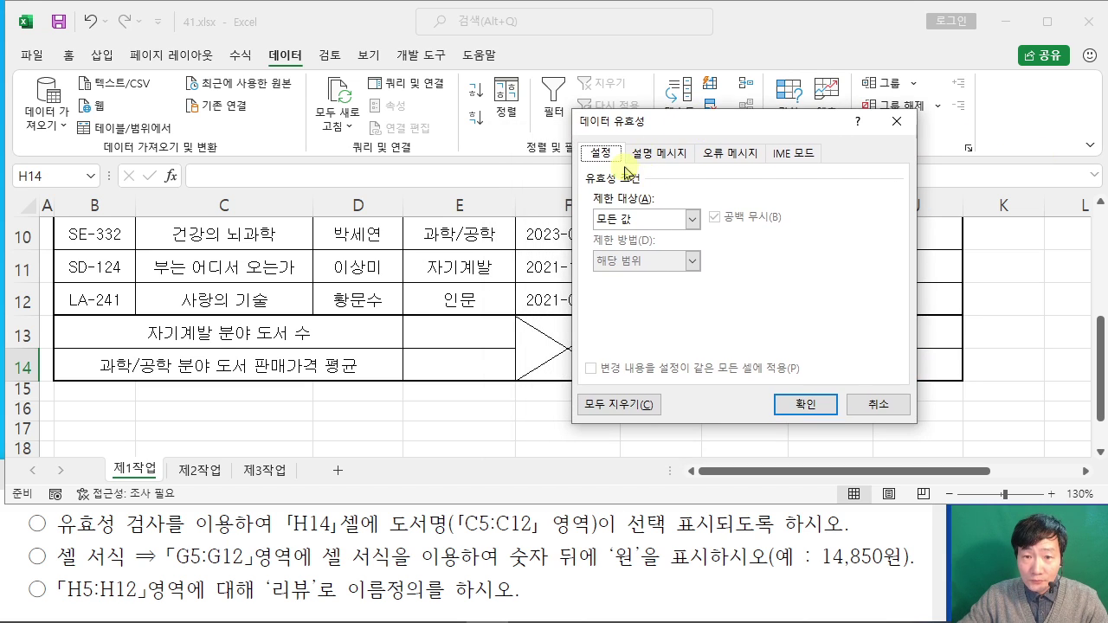
left_click(641, 227)
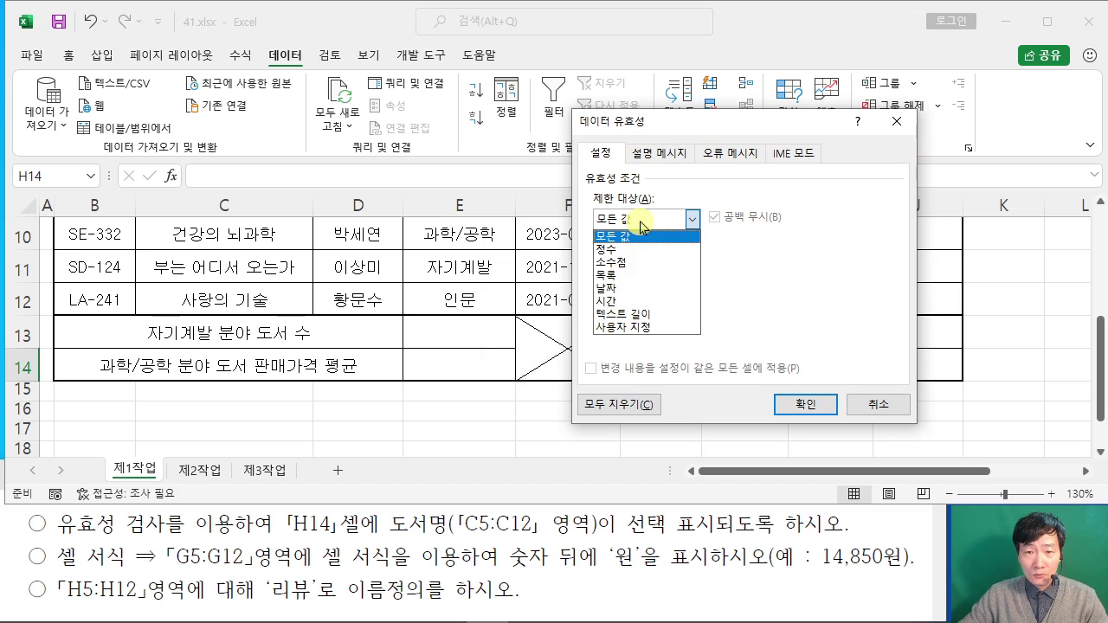
left_click(631, 274)
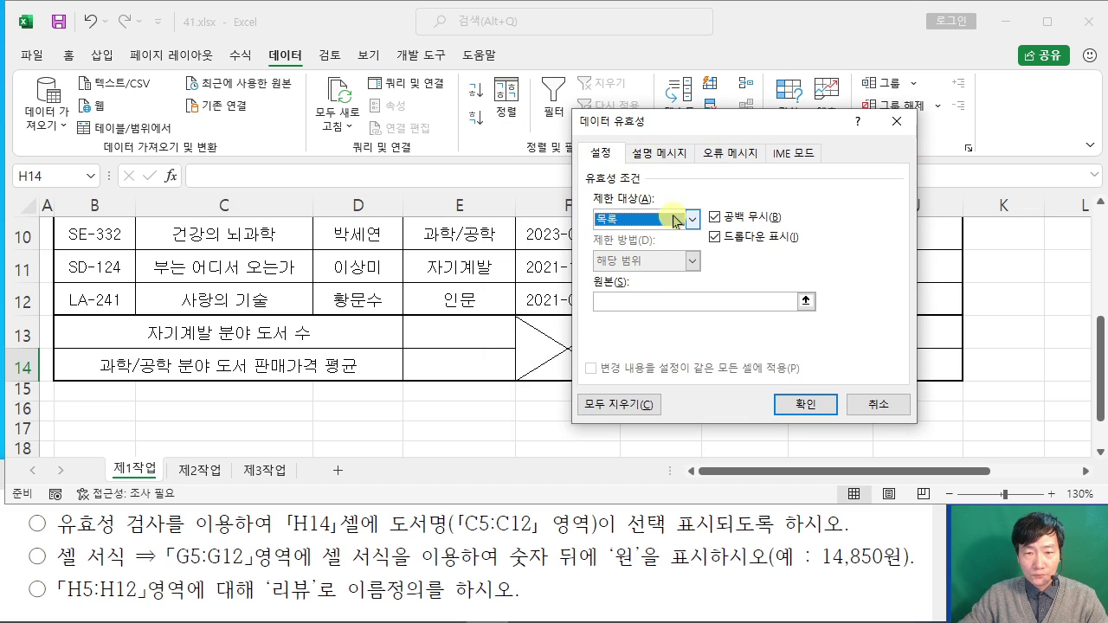
left_click(617, 303)
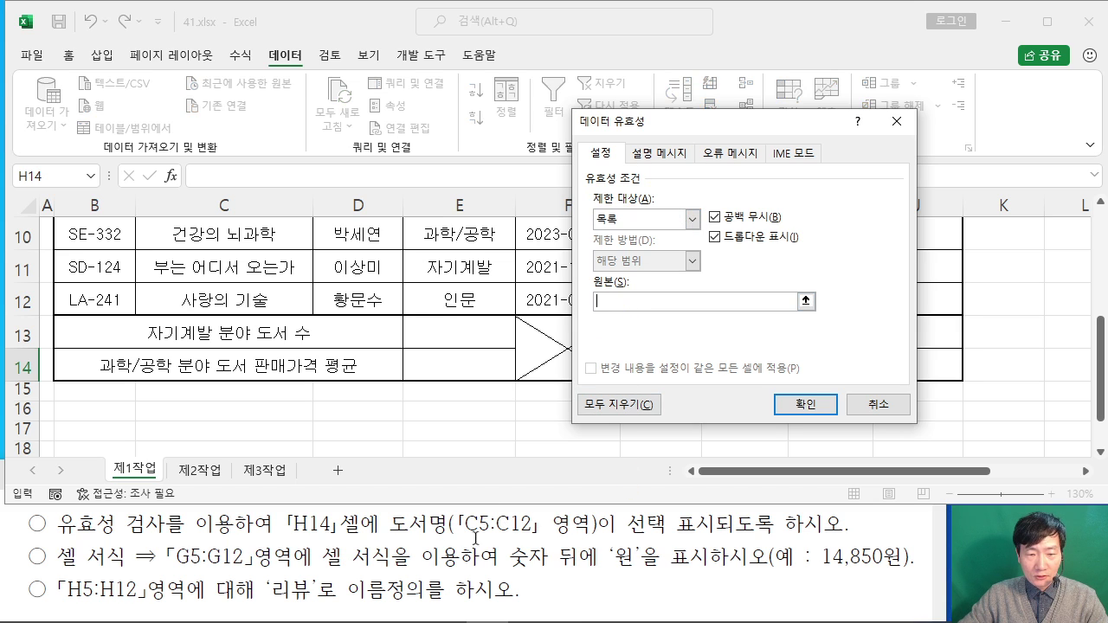
scroll(198, 287, "up", 3)
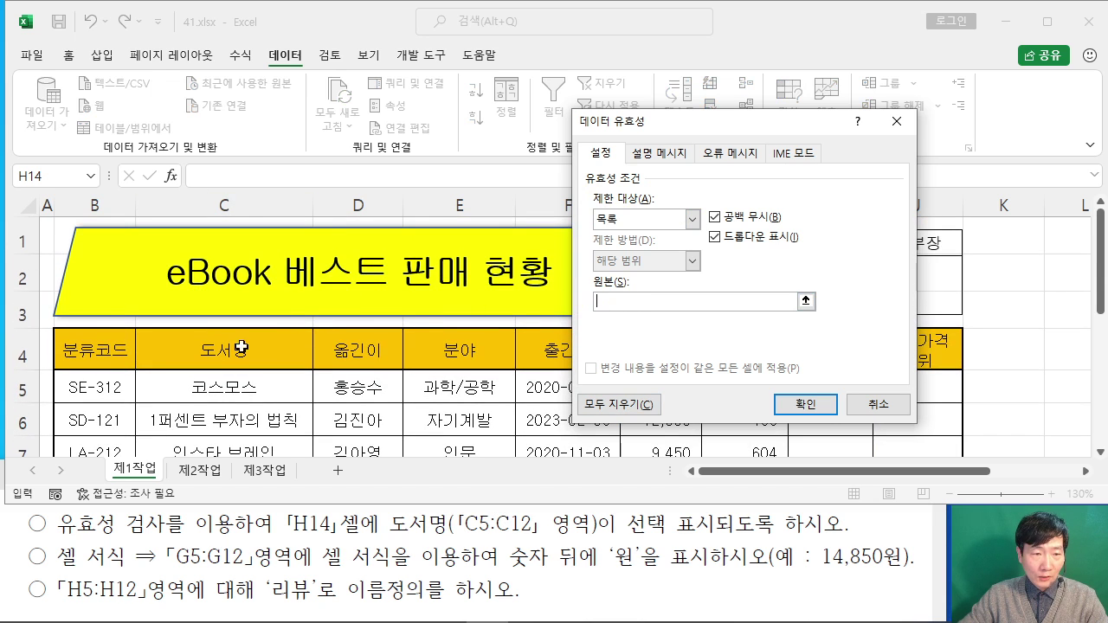
mouse_move(219, 385)
left_mouse_down()
mouse_move(213, 487)
mouse_move(210, 365)
left_mouse_up()
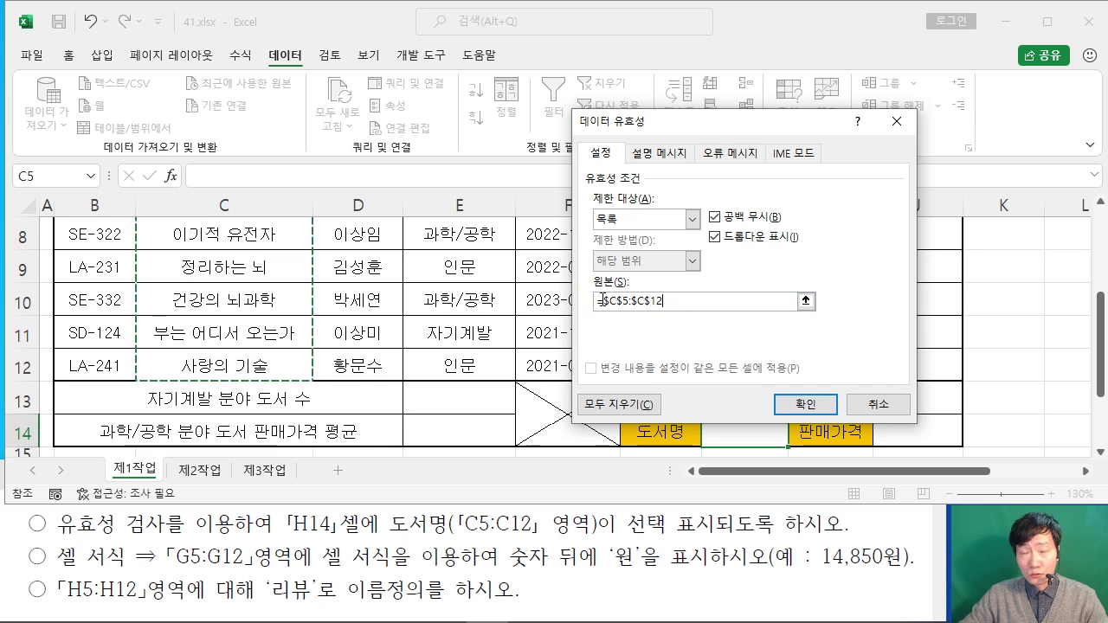
left_click(803, 404)
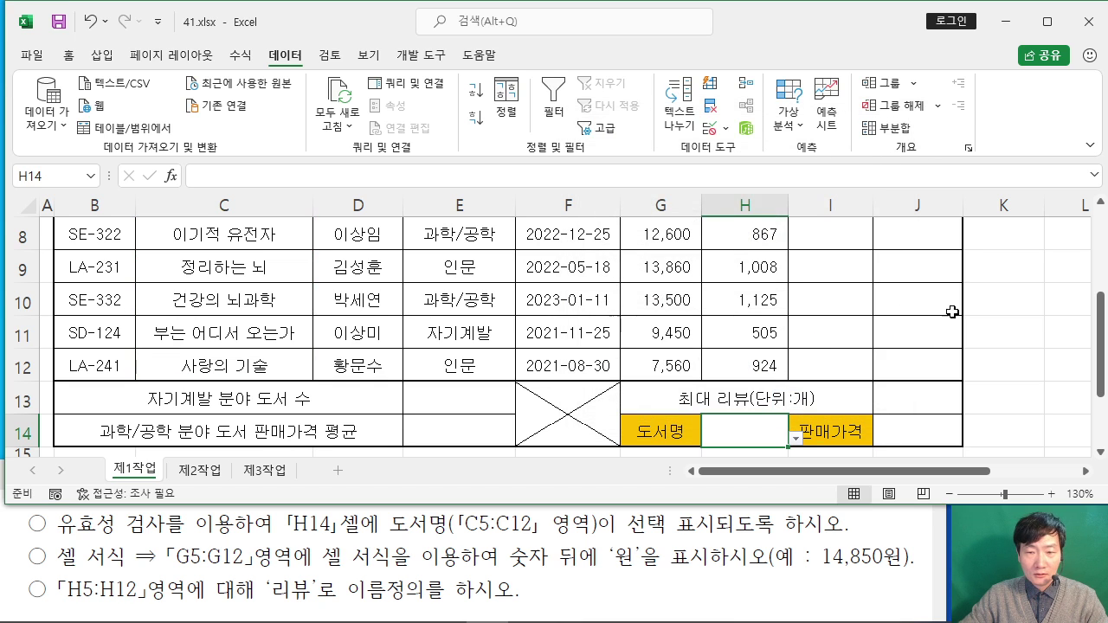
Step: Choose 코스모스 from H14's dropdown of book titles
scroll(907, 340, "down", 1)
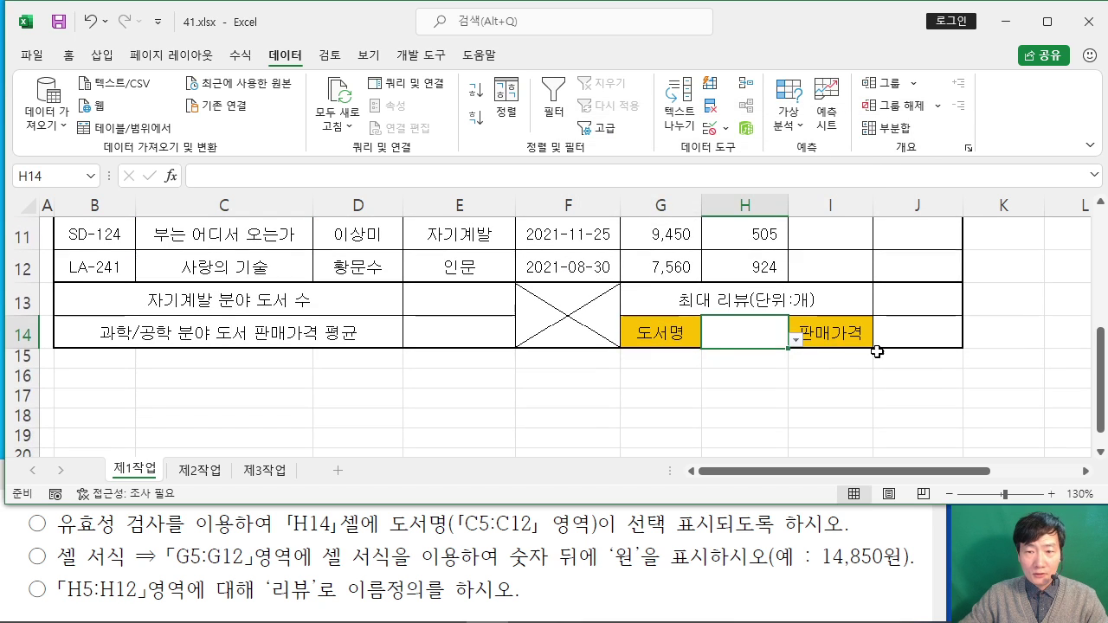
left_click(796, 341)
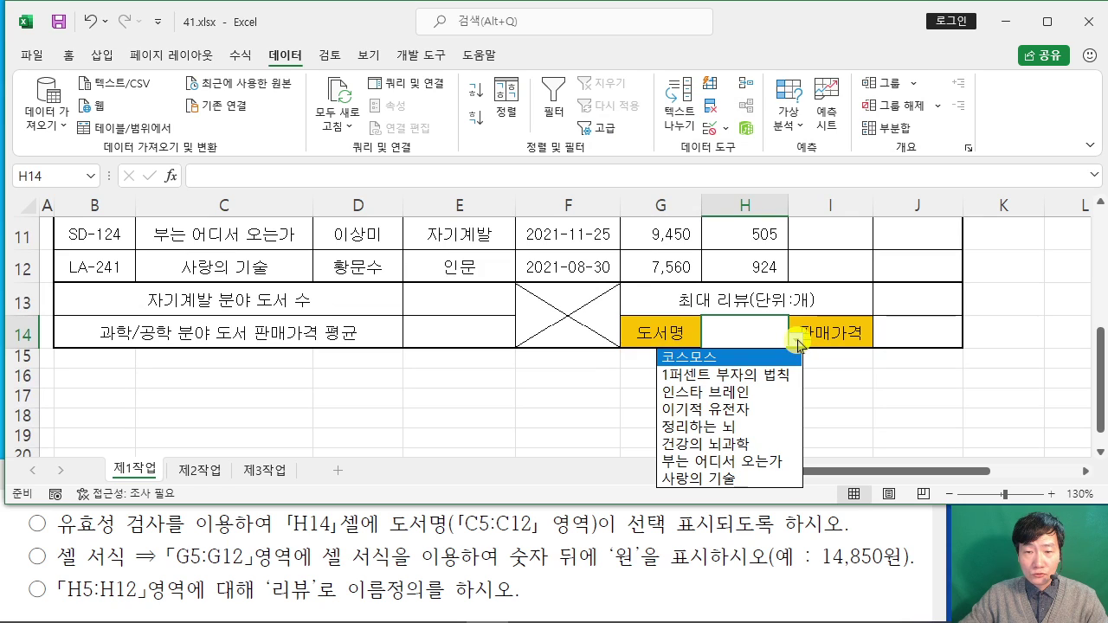
left_click(735, 357)
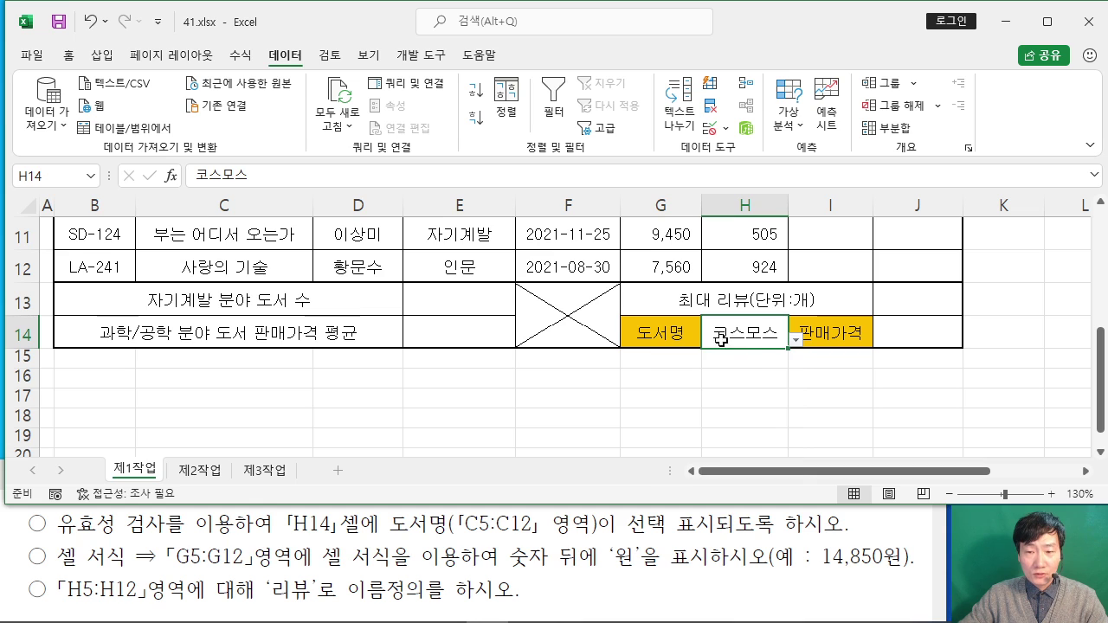
left_click(635, 380)
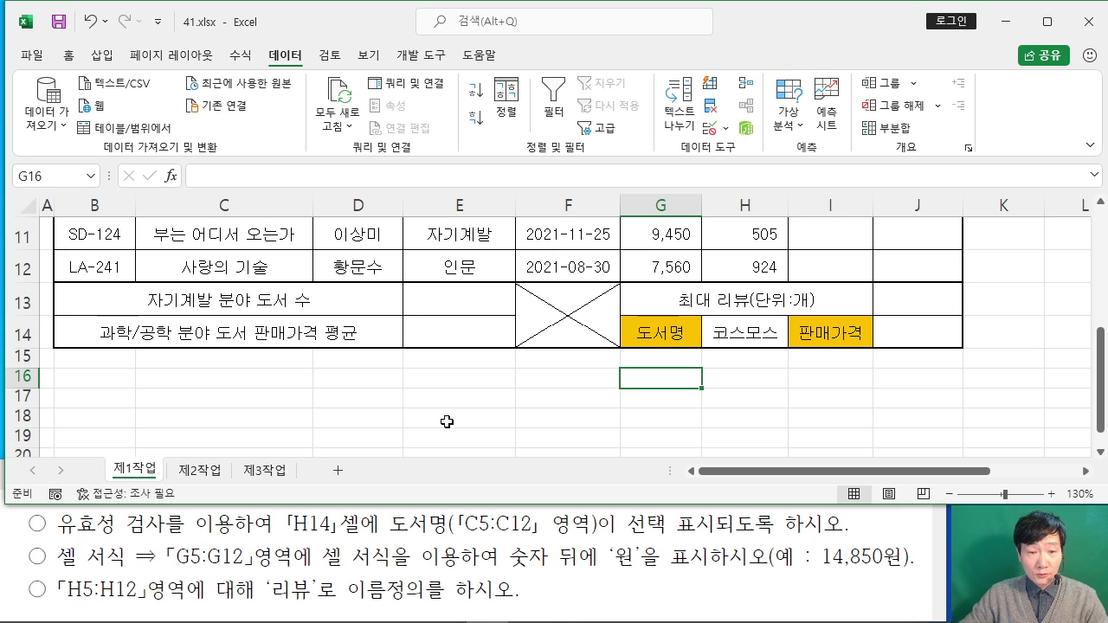
left_click(494, 405)
scroll(492, 400, "up", 3)
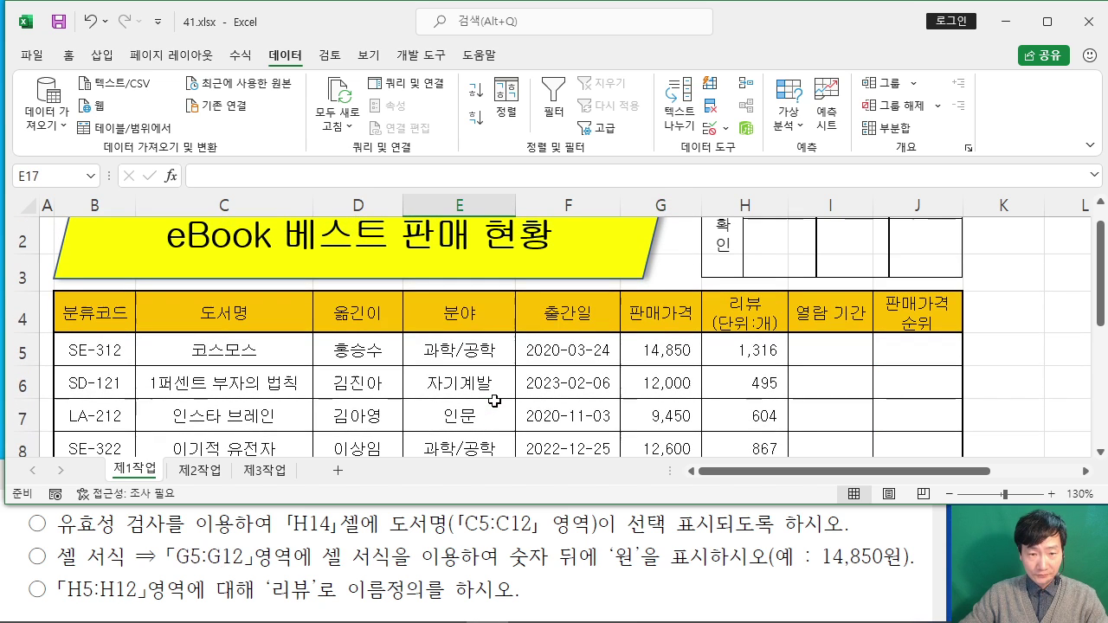
left_click_drag(663, 348, 652, 397)
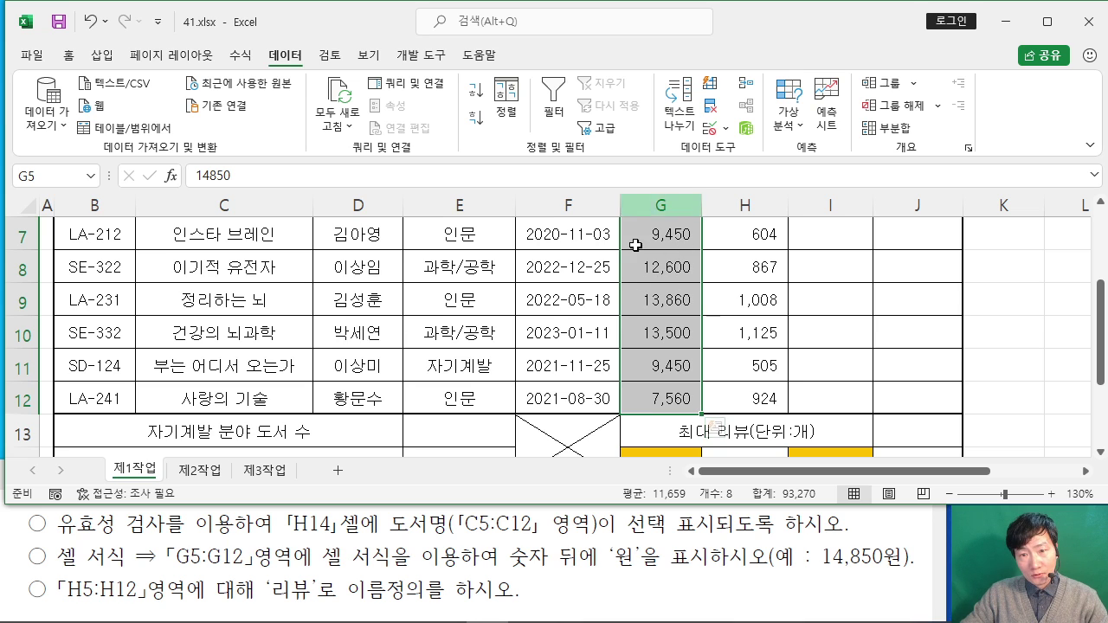
Step: Apply the custom number format #,##0"원" to the prices in G5:G12
right_click(671, 261)
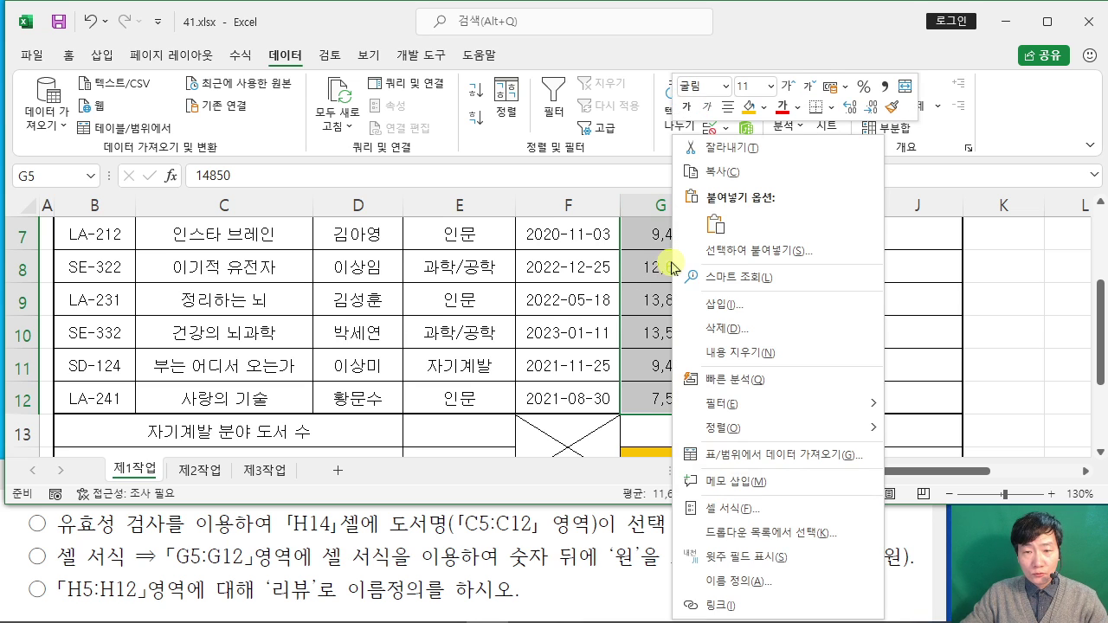
left_click(745, 513)
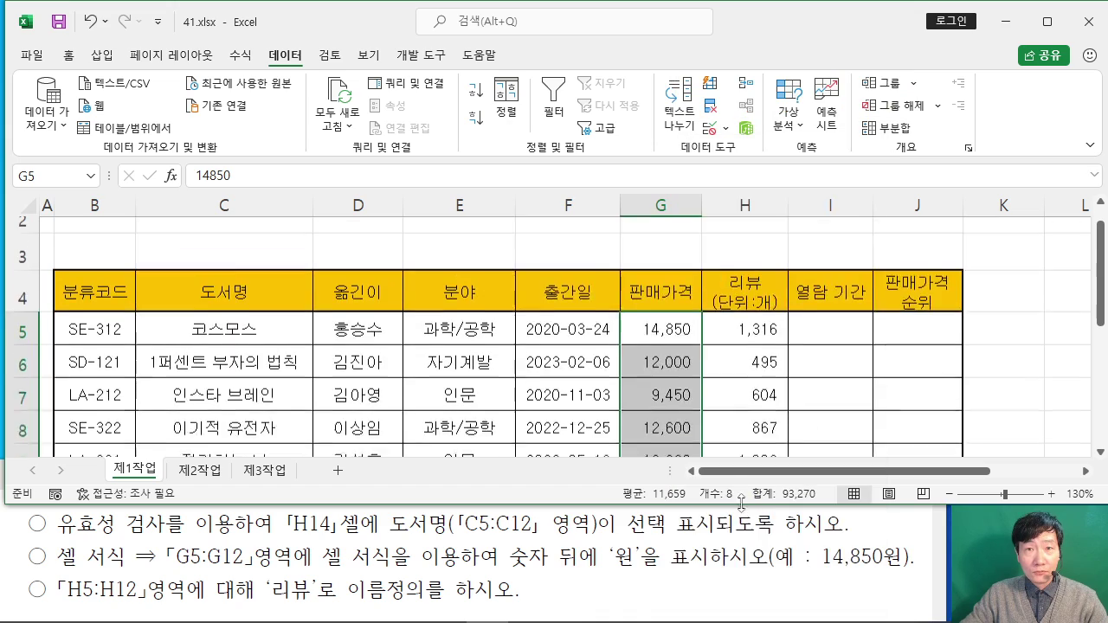
left_click_drag(603, 149, 427, 41)
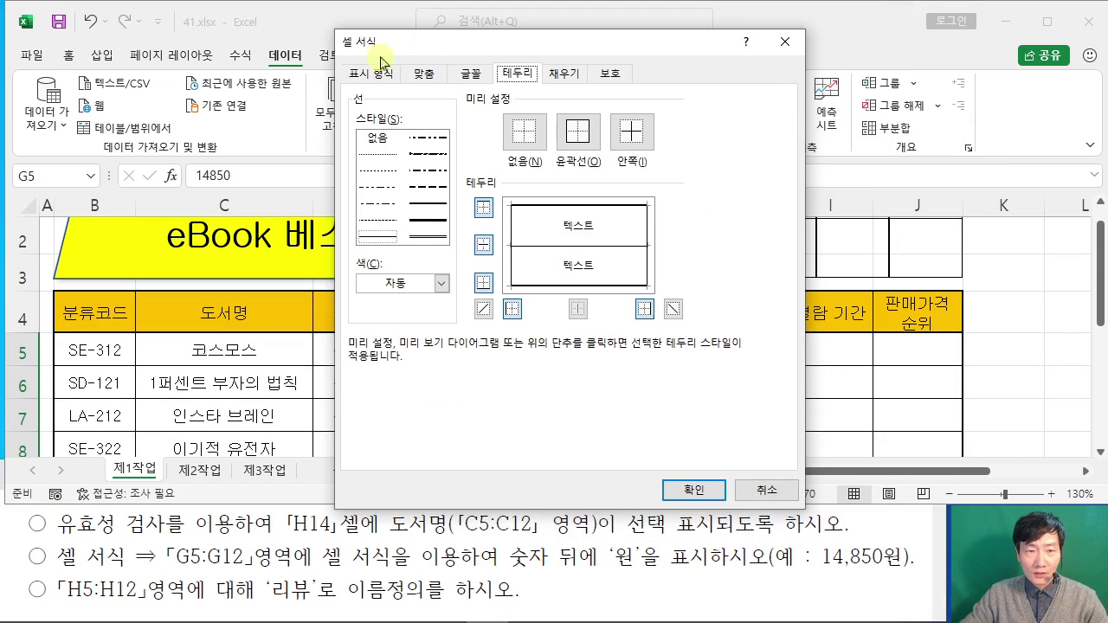
left_click(375, 76)
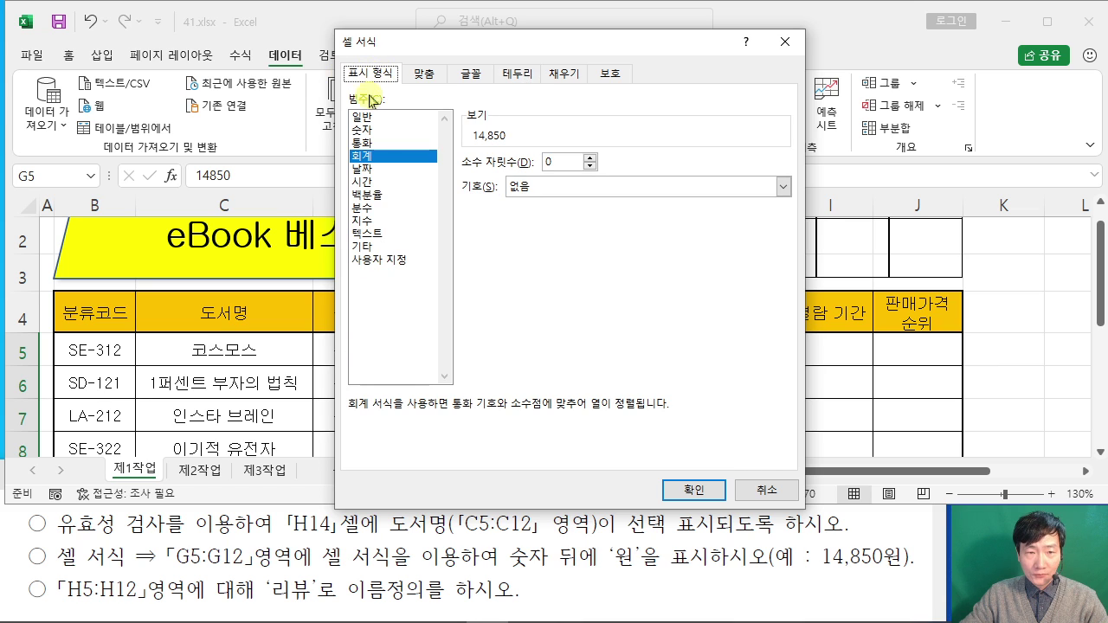
left_click(385, 262)
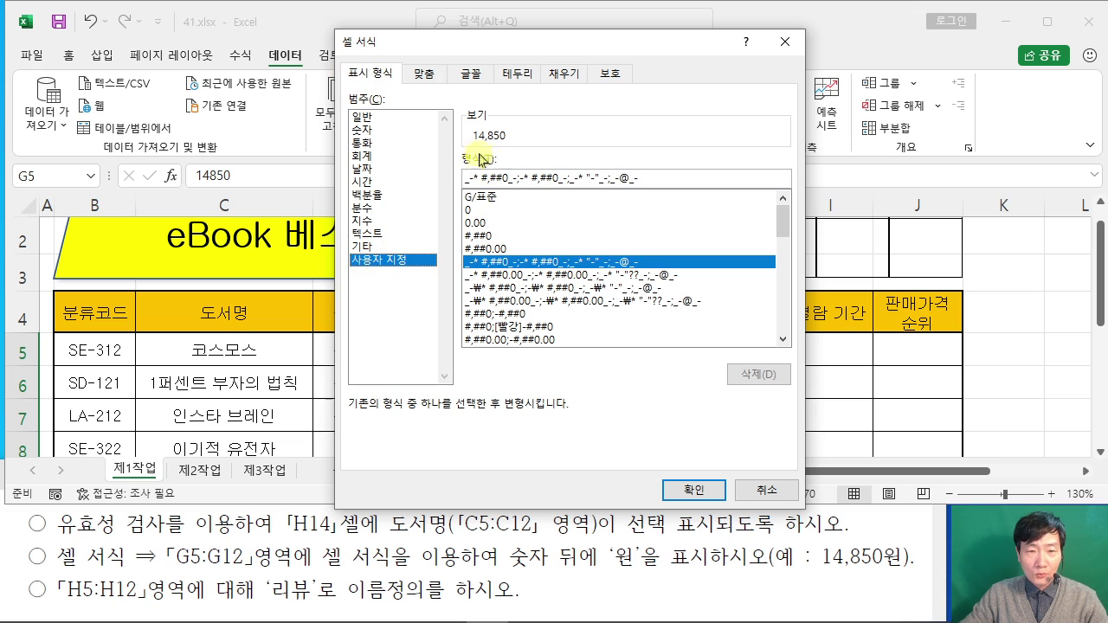
left_click(481, 237)
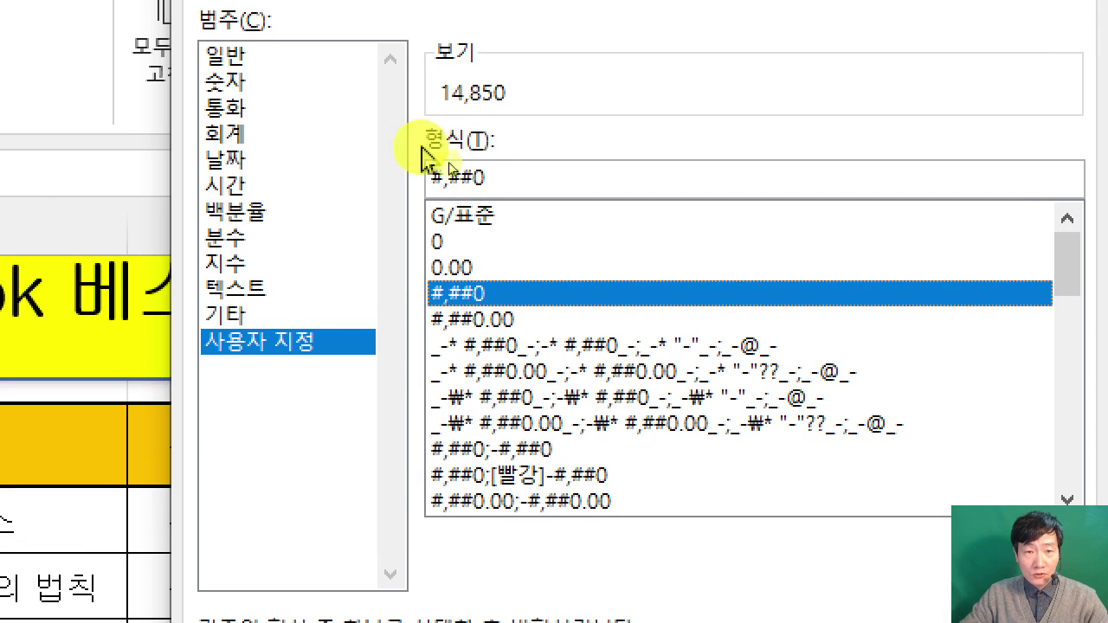
left_click(472, 182)
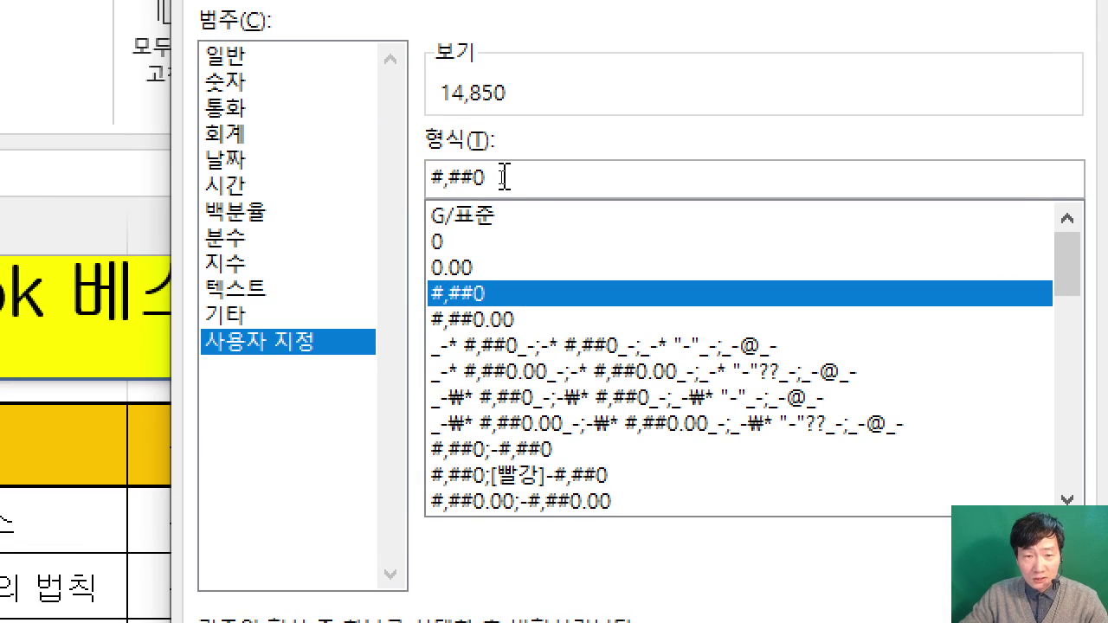
type("\"dnjs")
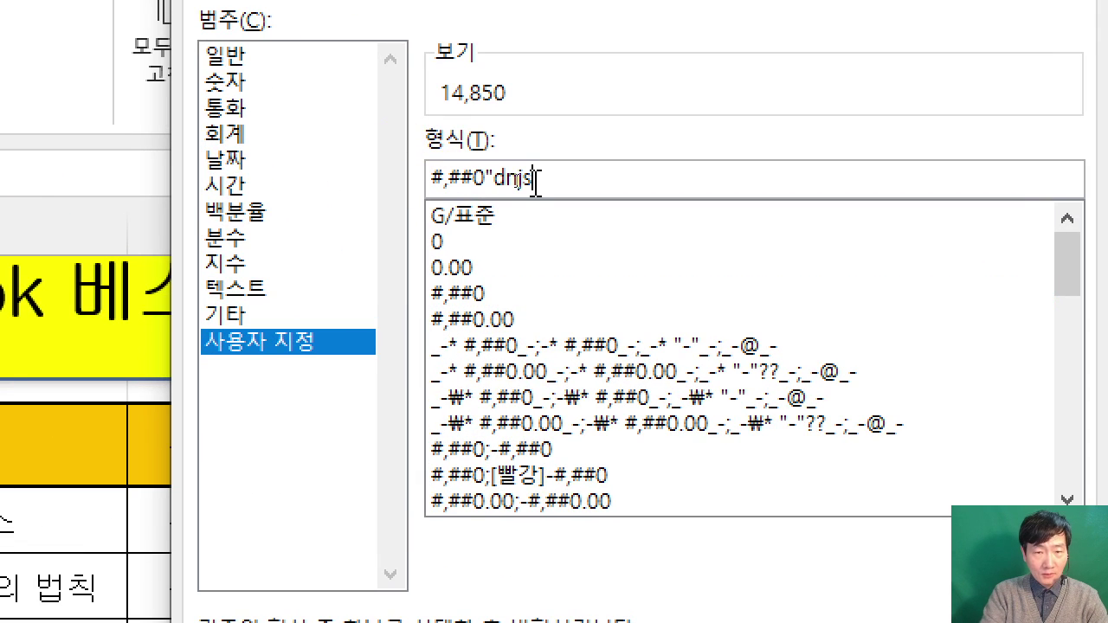
key("BackSpace")
key("BackSpace")
key("BackSpace")
key("Hangul")
type("ㅇ")
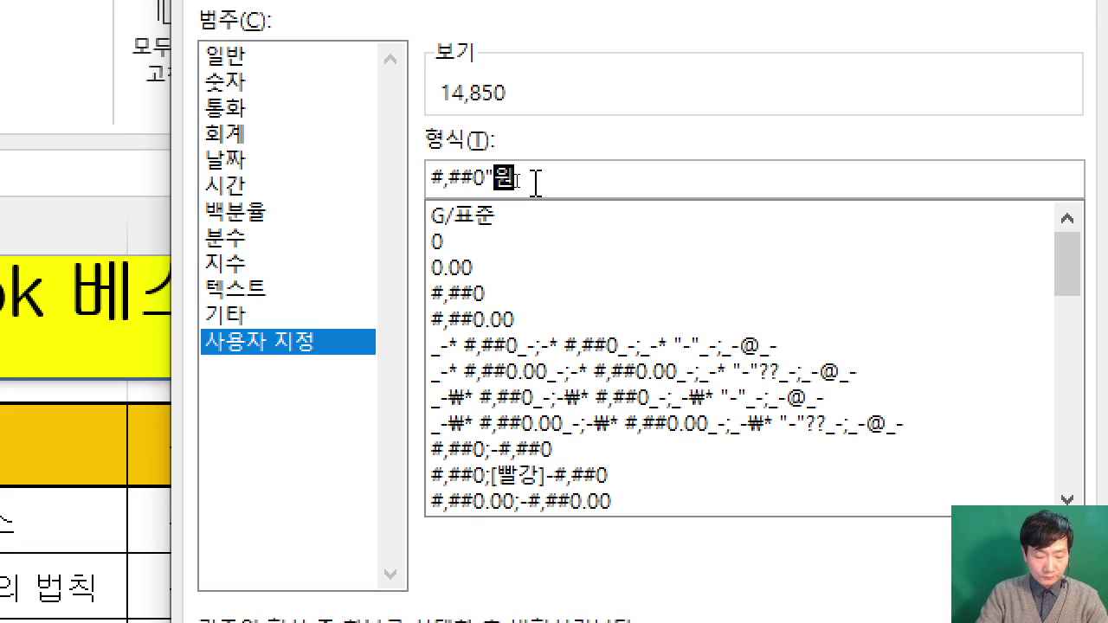
type("\"")
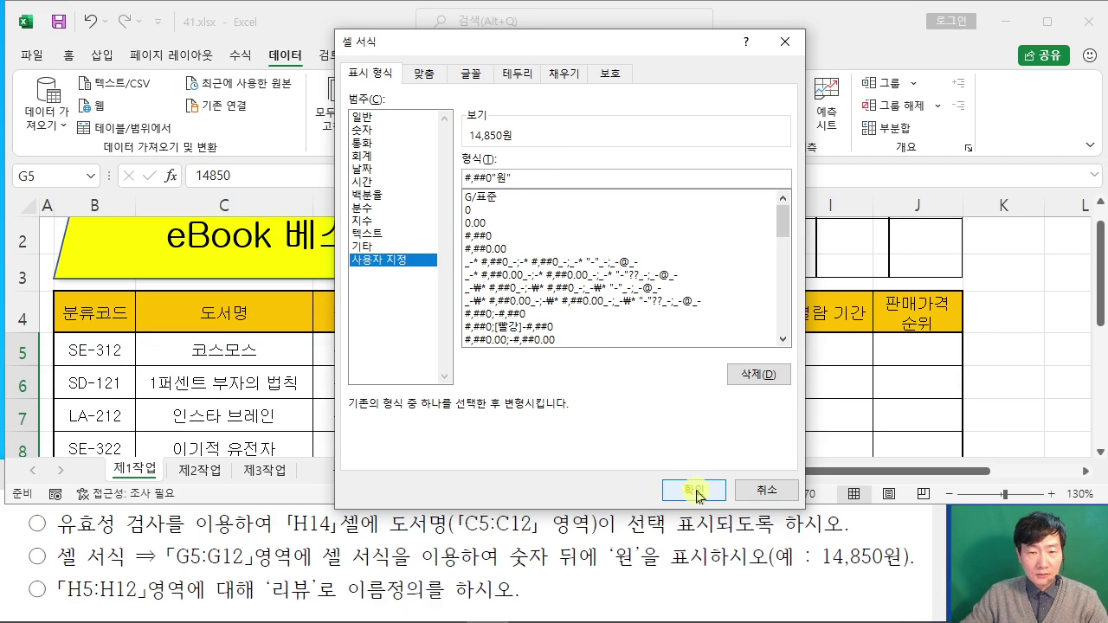
left_click(699, 491)
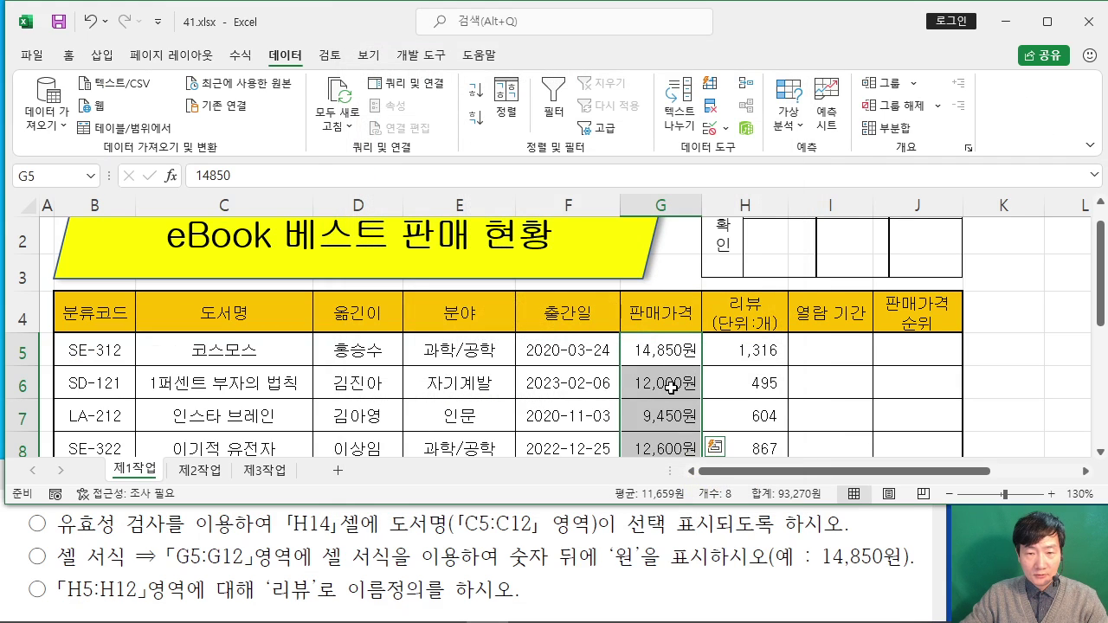
scroll(671, 387, "down", 1)
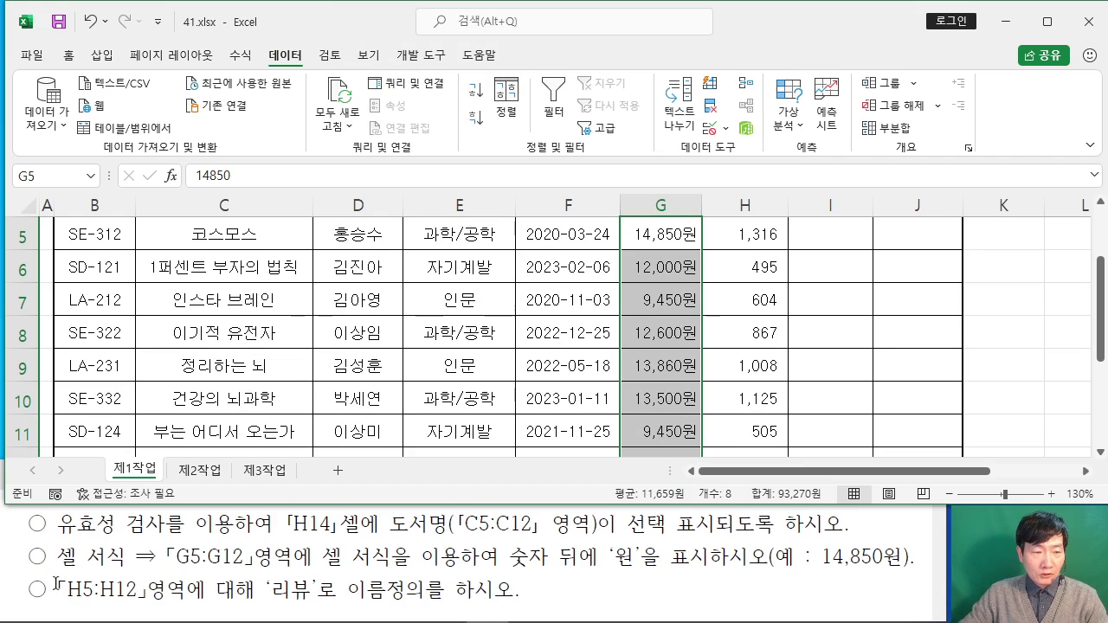
Step: Check the H5:H12 reference in the task text, then select the review range on the sheet
left_click_drag(59, 588, 159, 588)
left_click(128, 589)
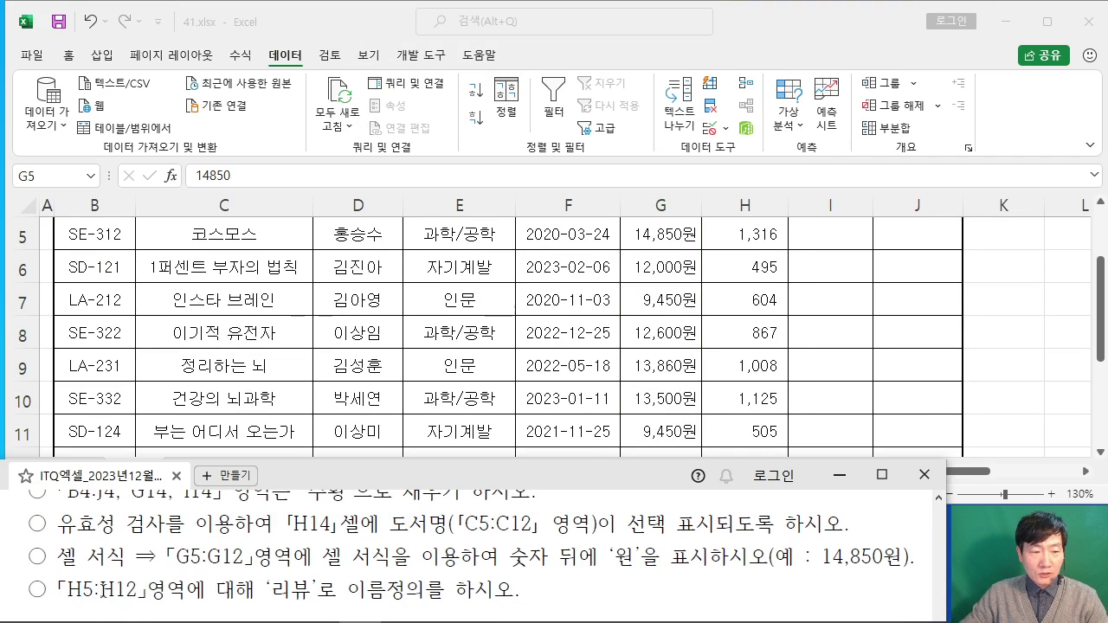
left_click(324, 319)
scroll(577, 315, "up", 2)
scroll(736, 371, "down", 1)
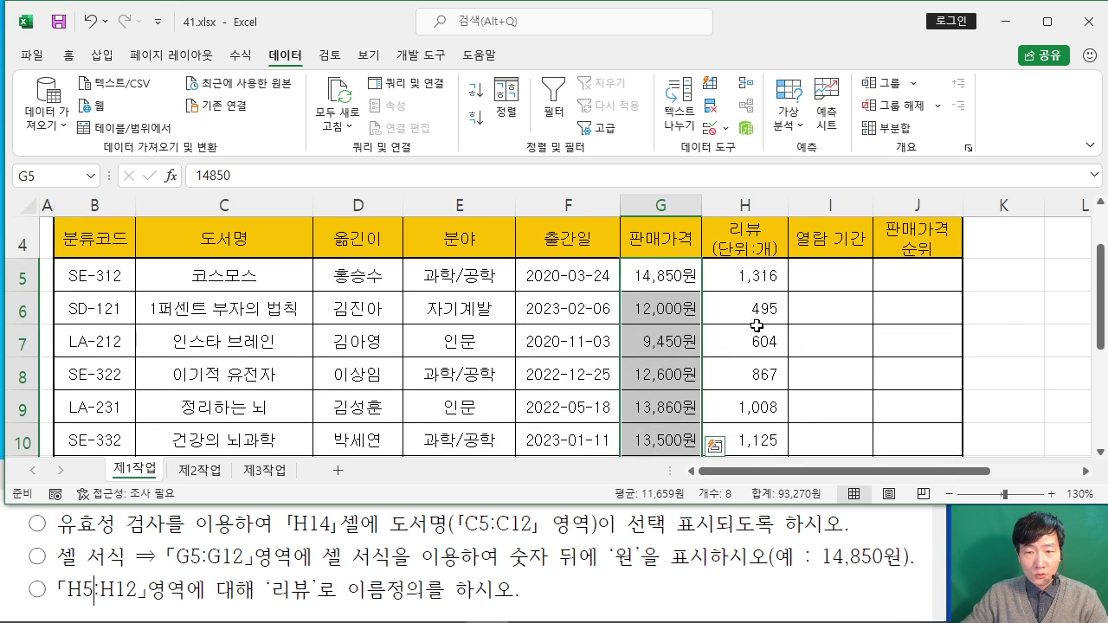
mouse_move(736, 350)
left_mouse_down()
mouse_move(740, 465)
mouse_move(741, 364)
left_mouse_up()
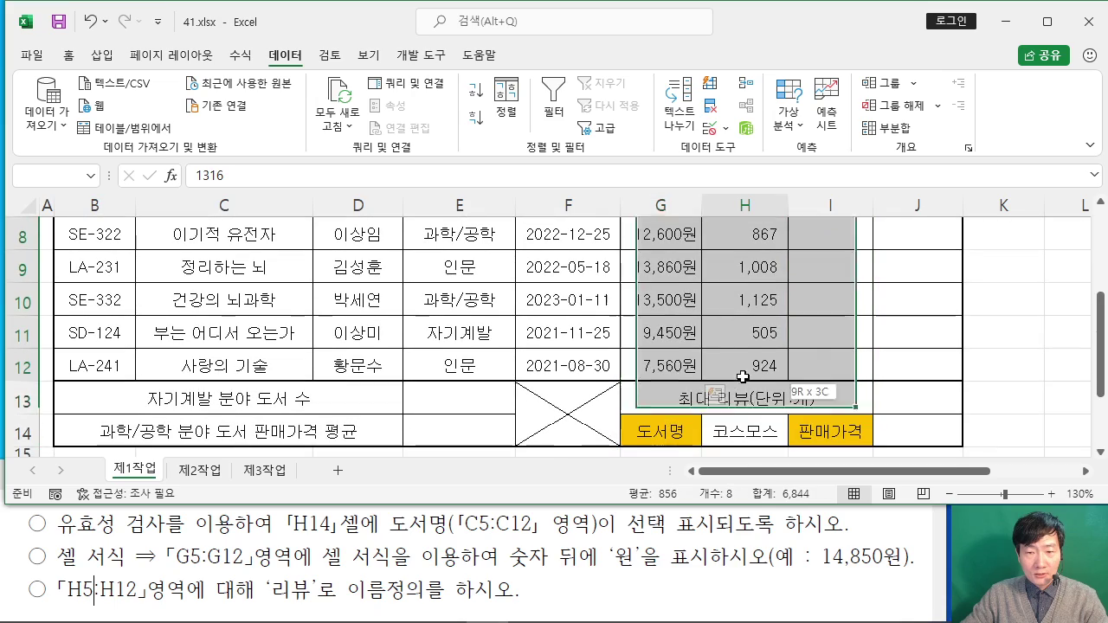
scroll(726, 355, "up", 2)
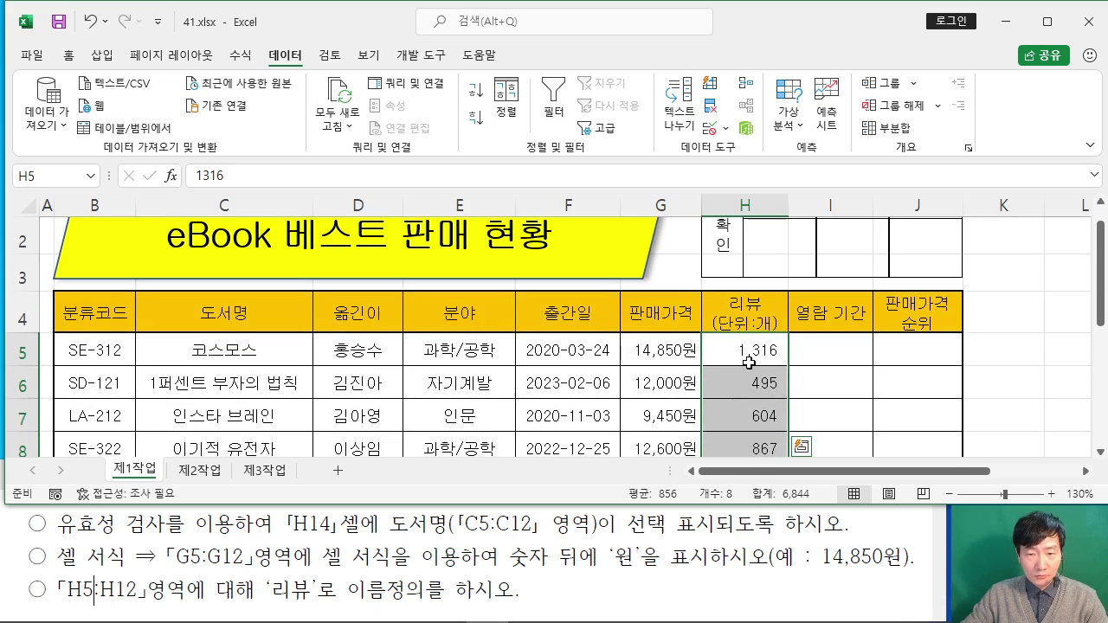
Step: Name the range 리뷰 in the Name Box, confirm it in the defined-names list, then select K5
left_click(42, 178)
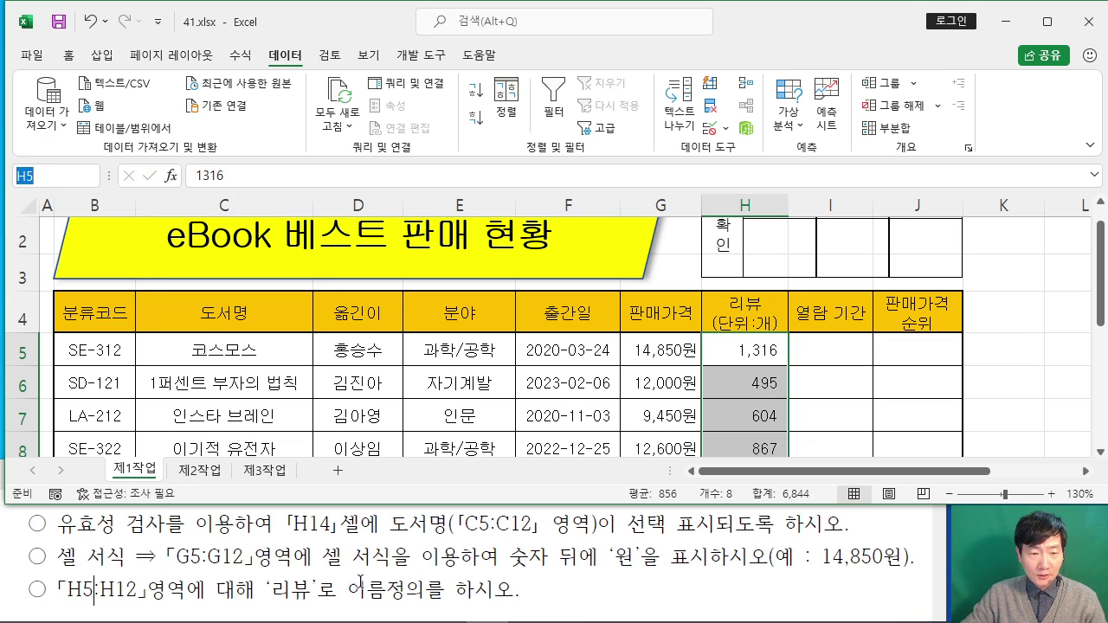
type("리")
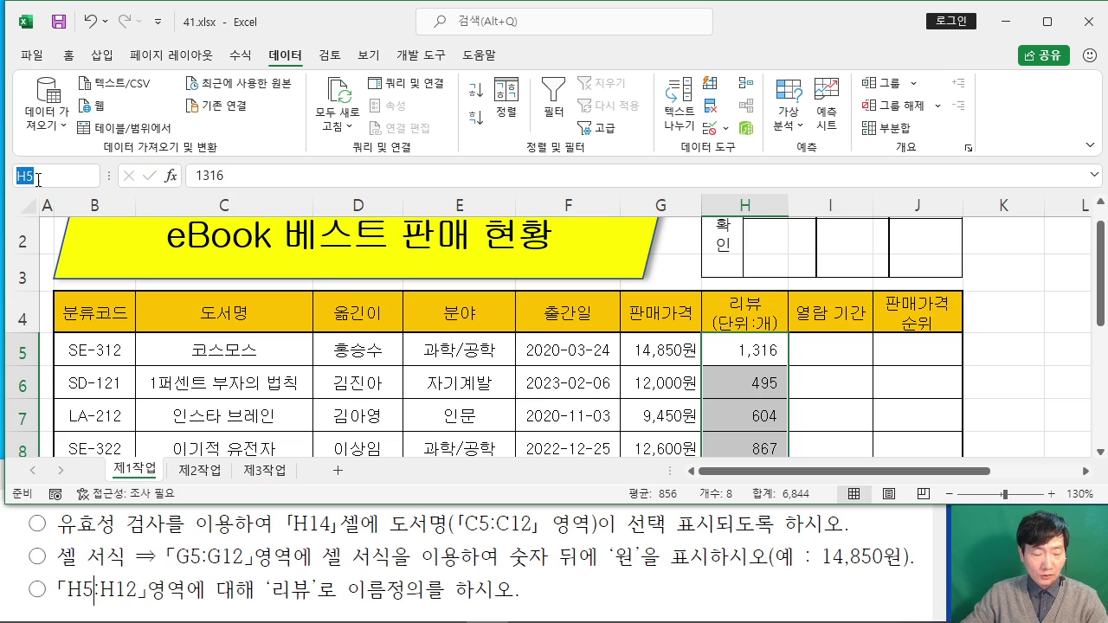
type("뷰")
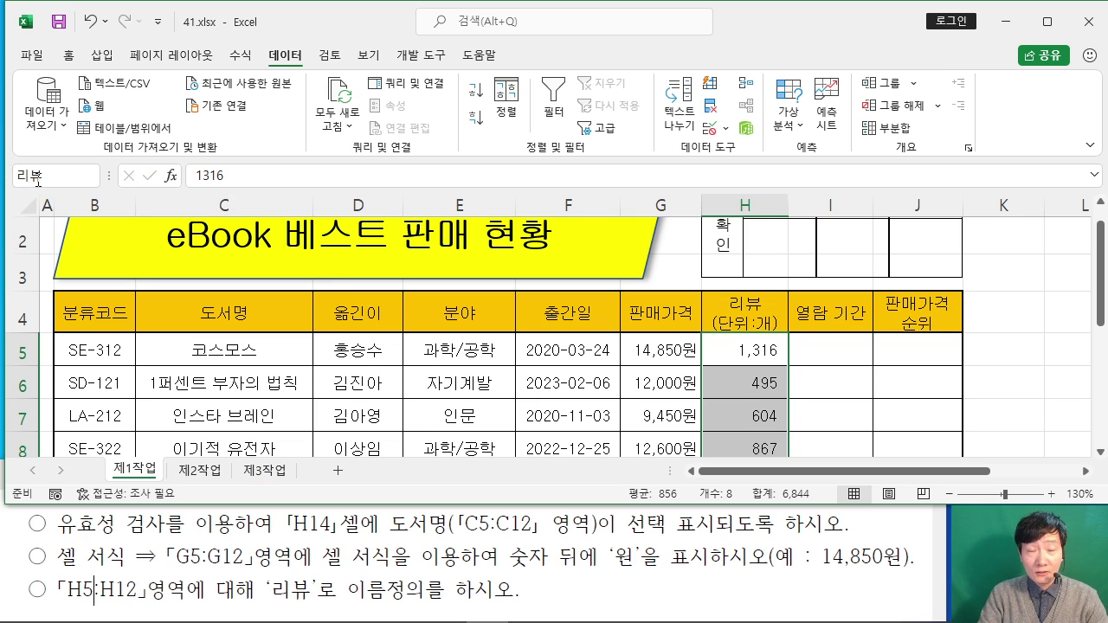
key("Return")
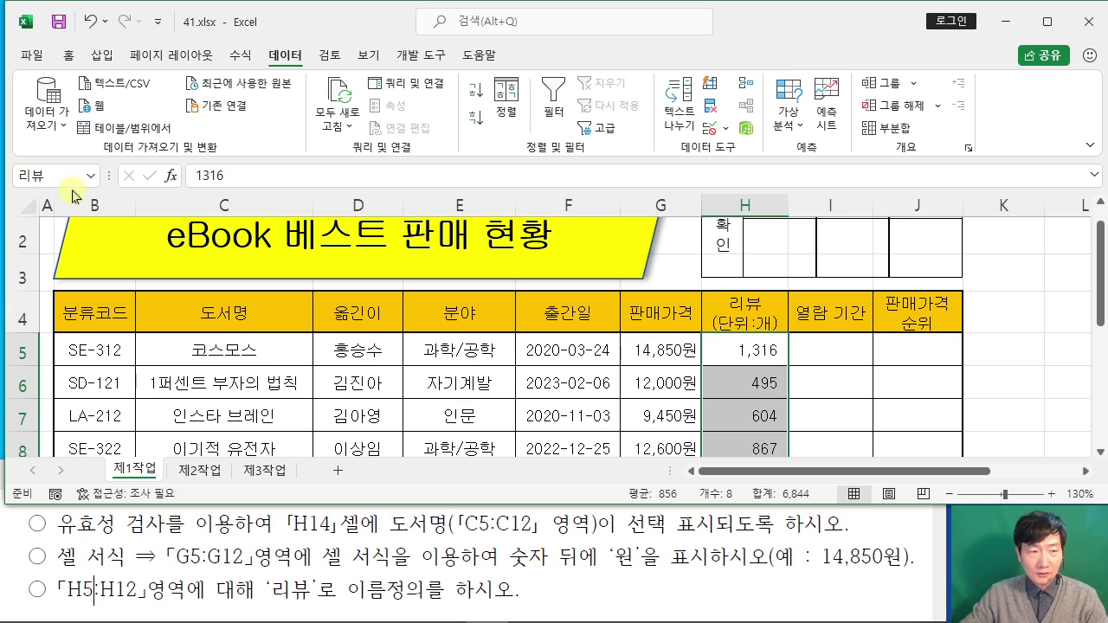
left_click(92, 178)
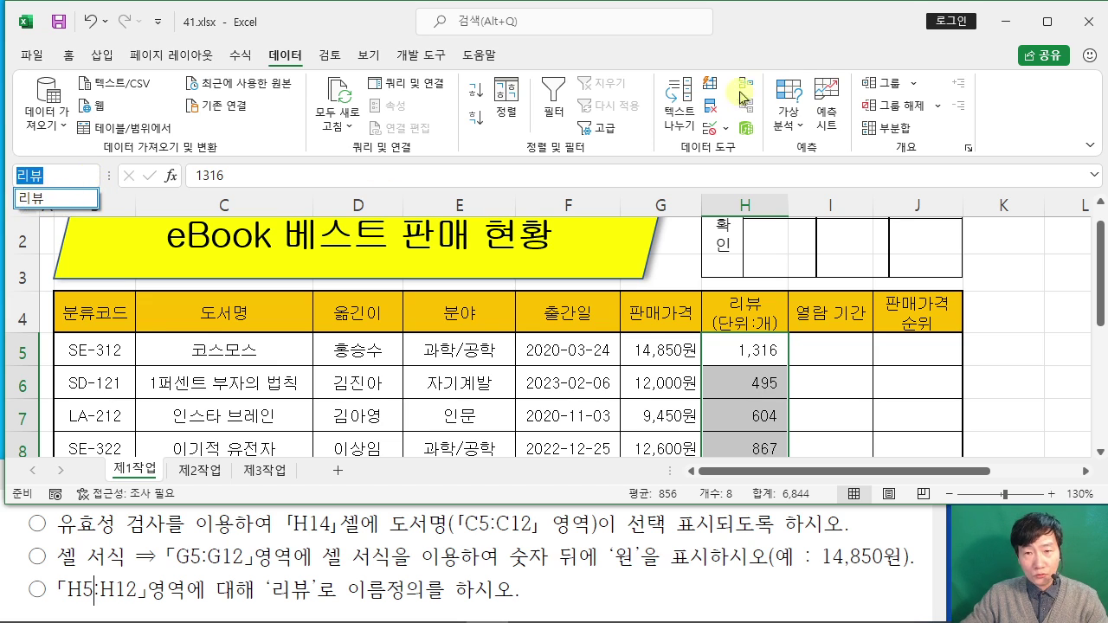
key("Escape")
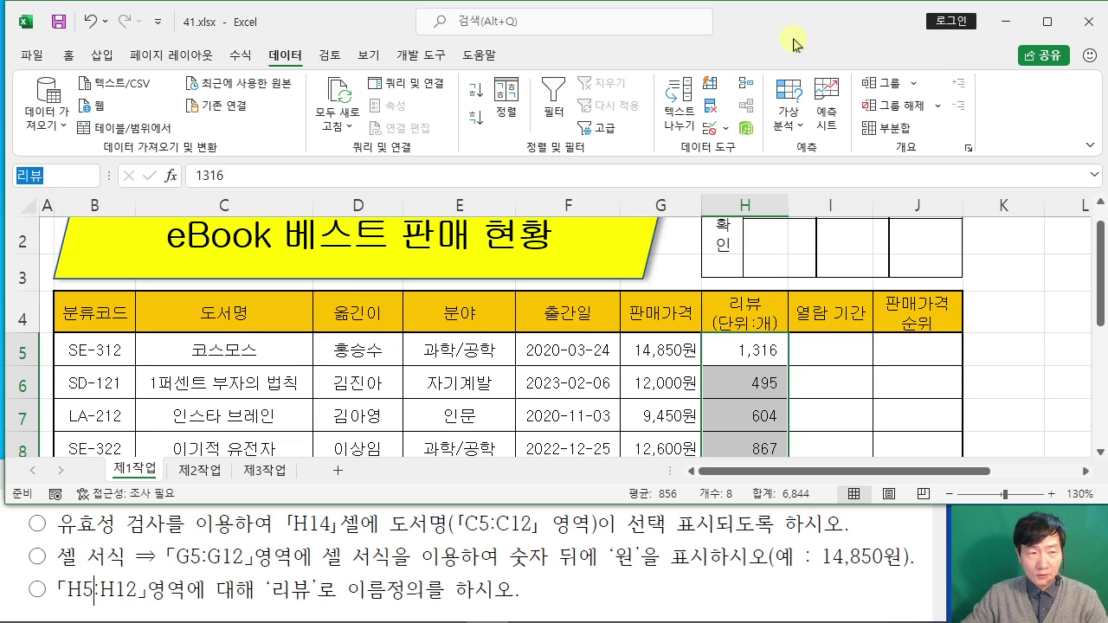
left_click(1011, 342)
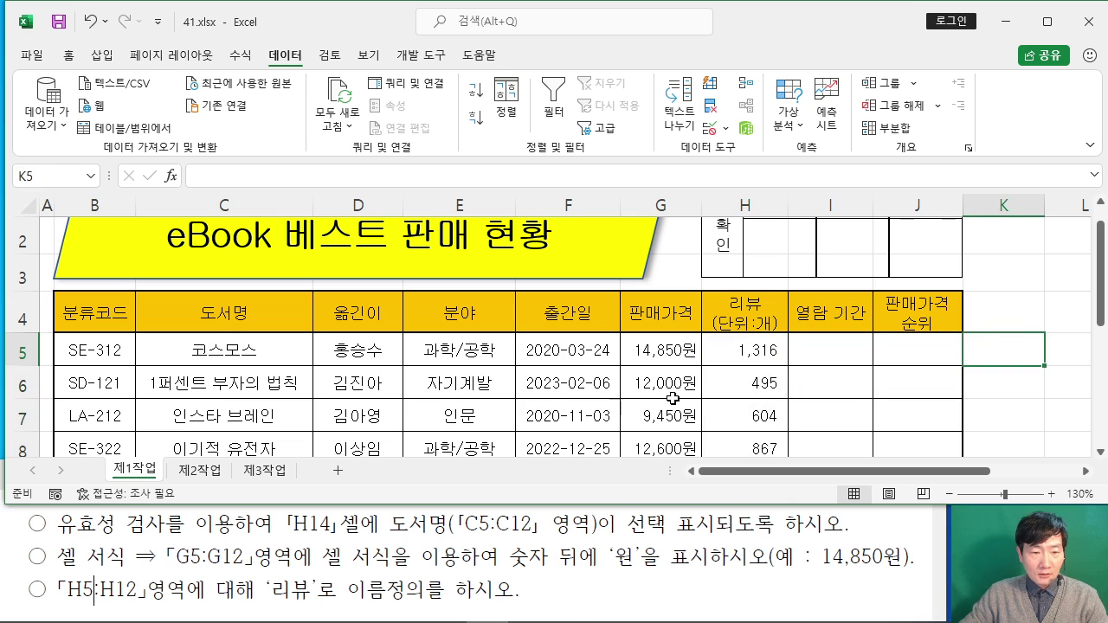
Step: Review the output form in the instruction document, then return to the sheet
left_click(526, 574)
scroll(525, 563, "up", 10)
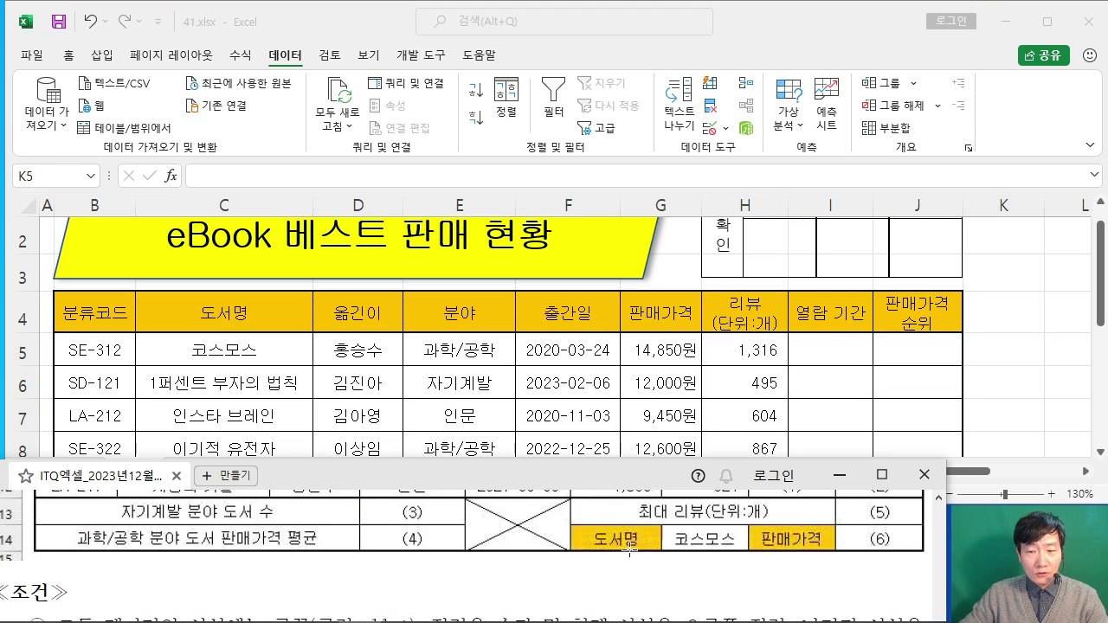
left_click(881, 475)
scroll(808, 250, "up", 5)
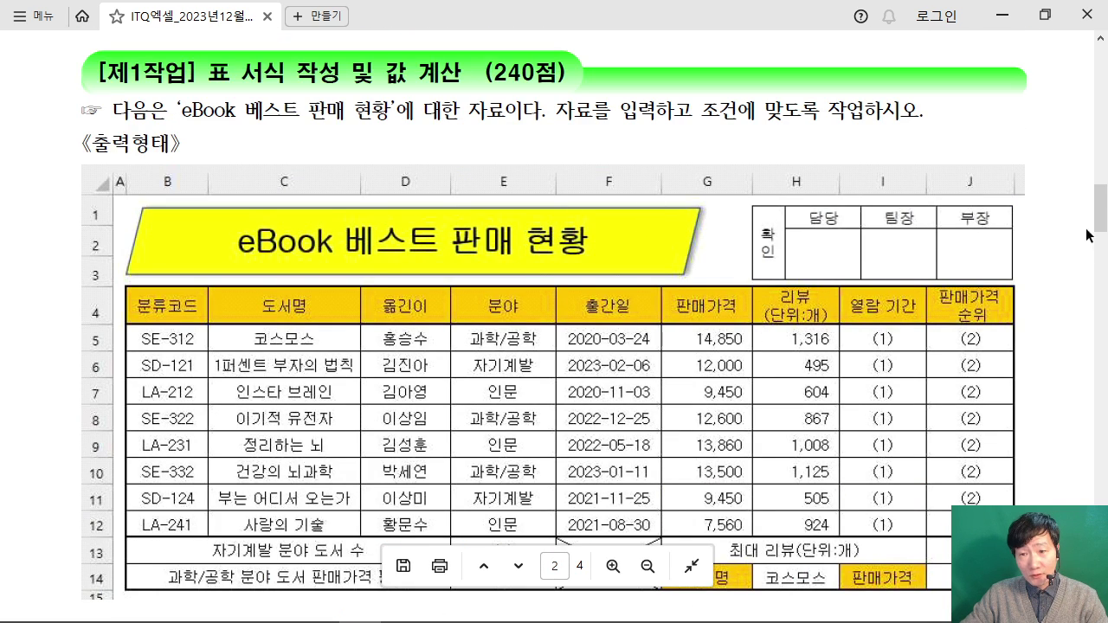
left_click(1001, 16)
Step: Turn off Gridlines on the View tab and maximize the Excel window
left_click(1013, 274)
scroll(1015, 273, "up", 1)
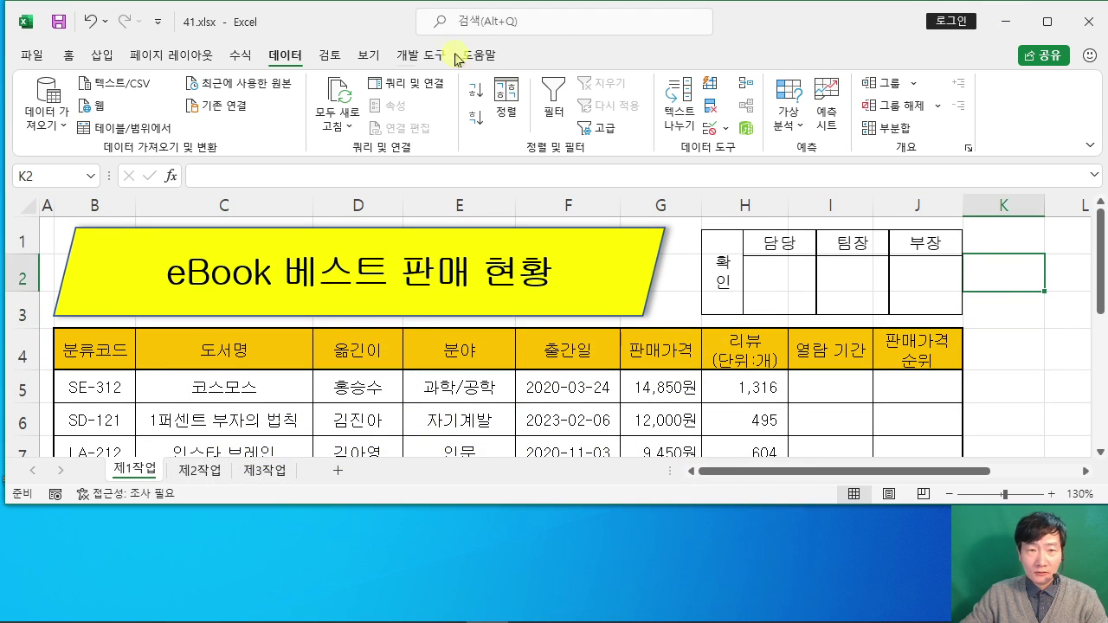
left_click(366, 55)
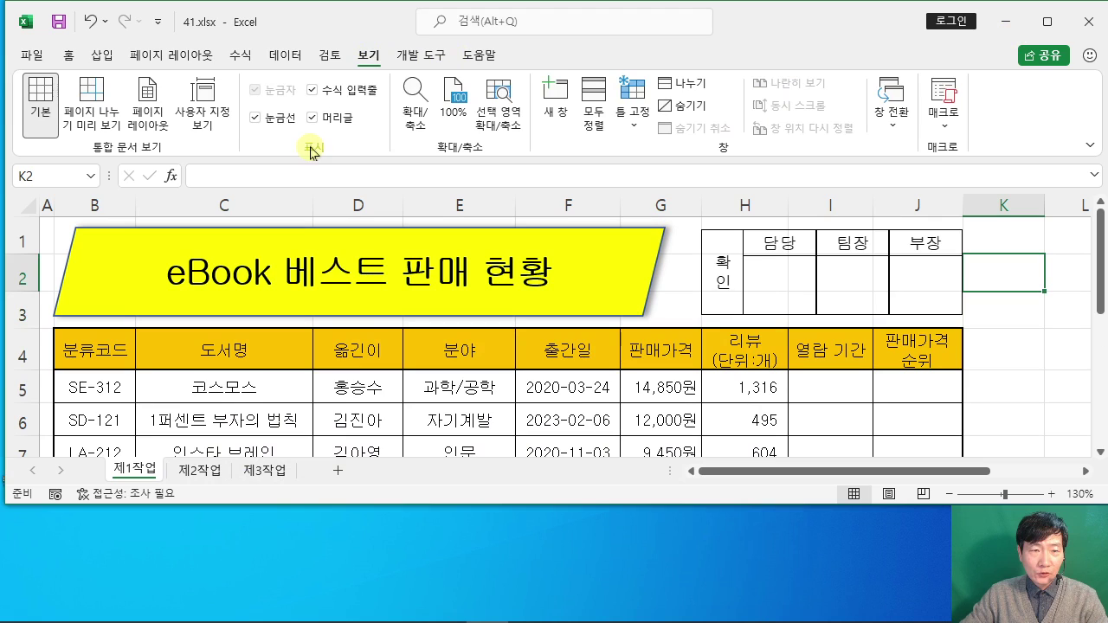
left_click(254, 120)
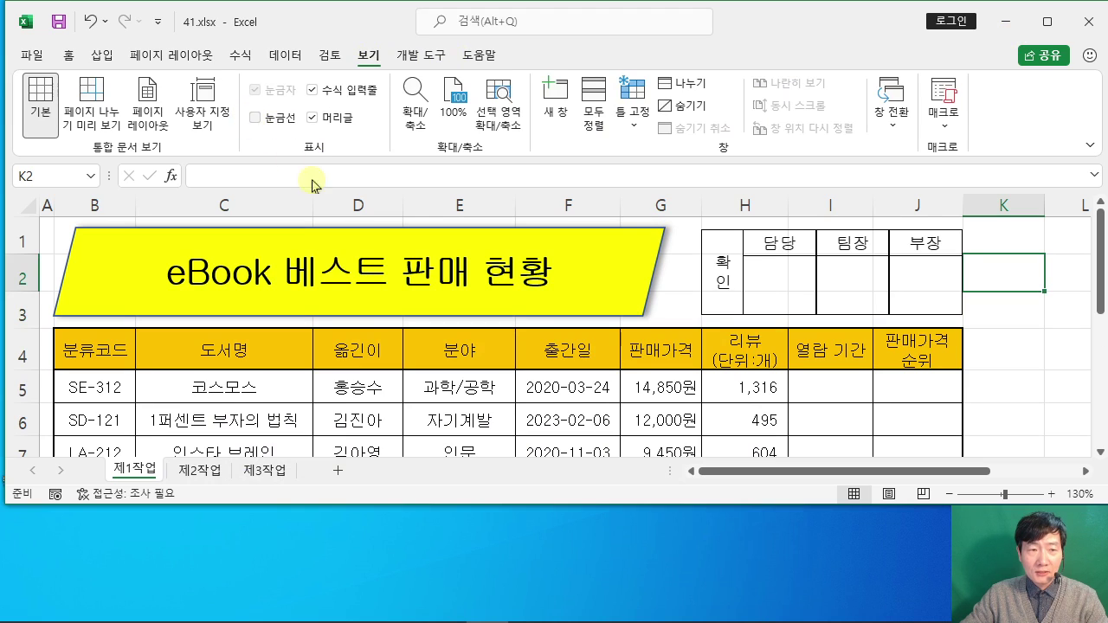
left_click(1012, 322)
left_click(1048, 22)
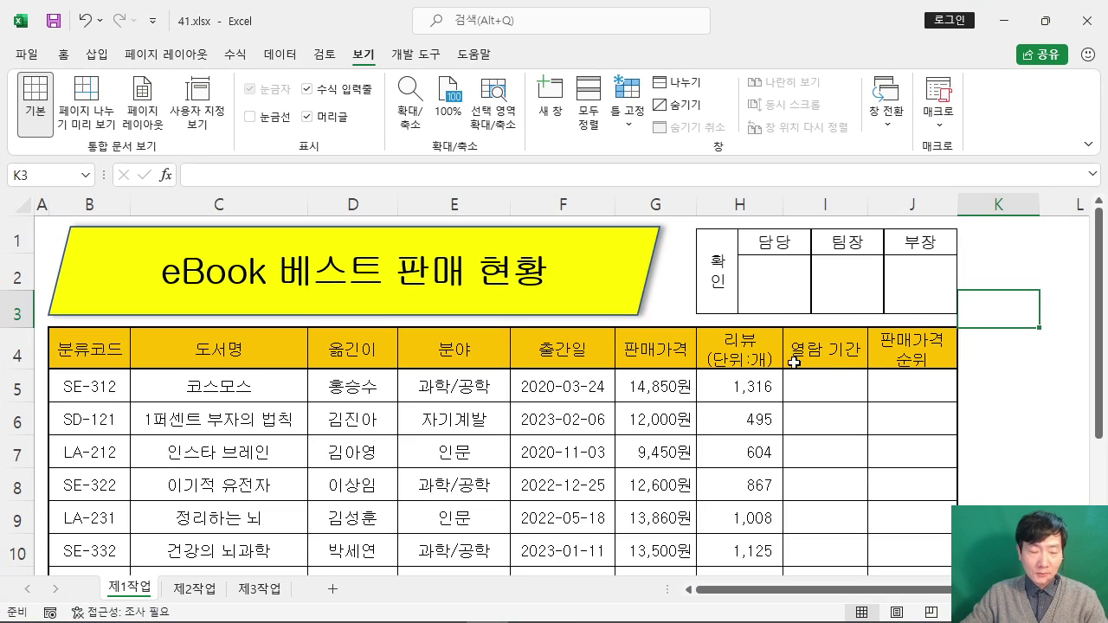
left_click_drag(706, 145, 759, 185)
left_click_drag(774, 143, 778, 181)
left_click_drag(778, 180, 821, 176)
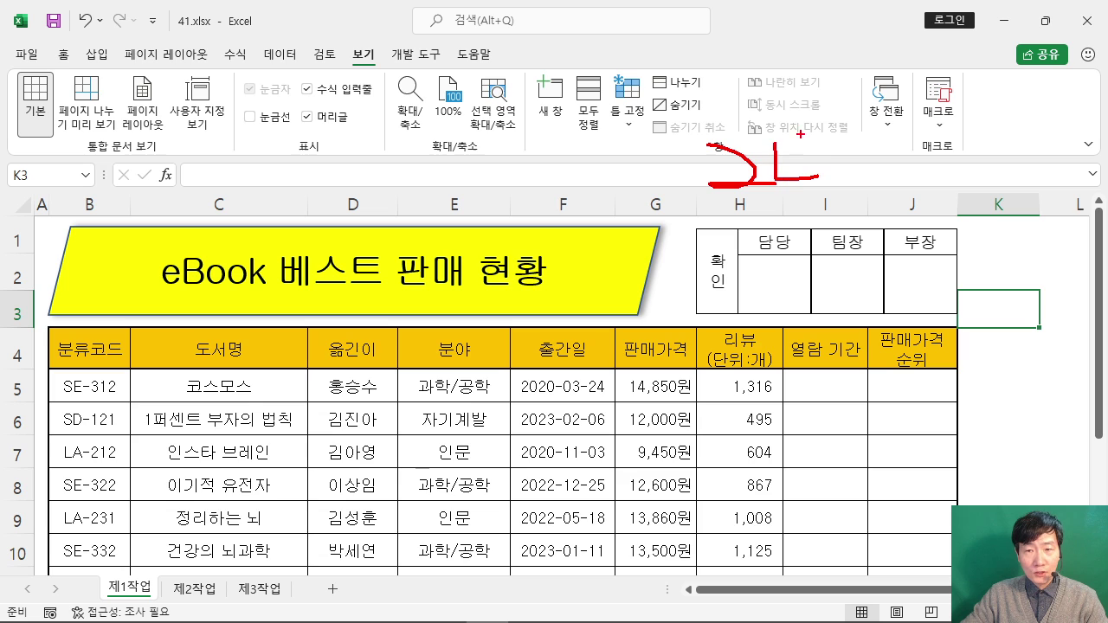
left_click_drag(802, 131, 806, 202)
left_click_drag(836, 163, 856, 186)
left_click_drag(612, 68, 611, 131)
mouse_move(647, 82)
left_mouse_down()
mouse_move(634, 108)
mouse_move(693, 130)
mouse_move(668, 98)
left_mouse_up()
left_click_drag(616, 147, 707, 141)
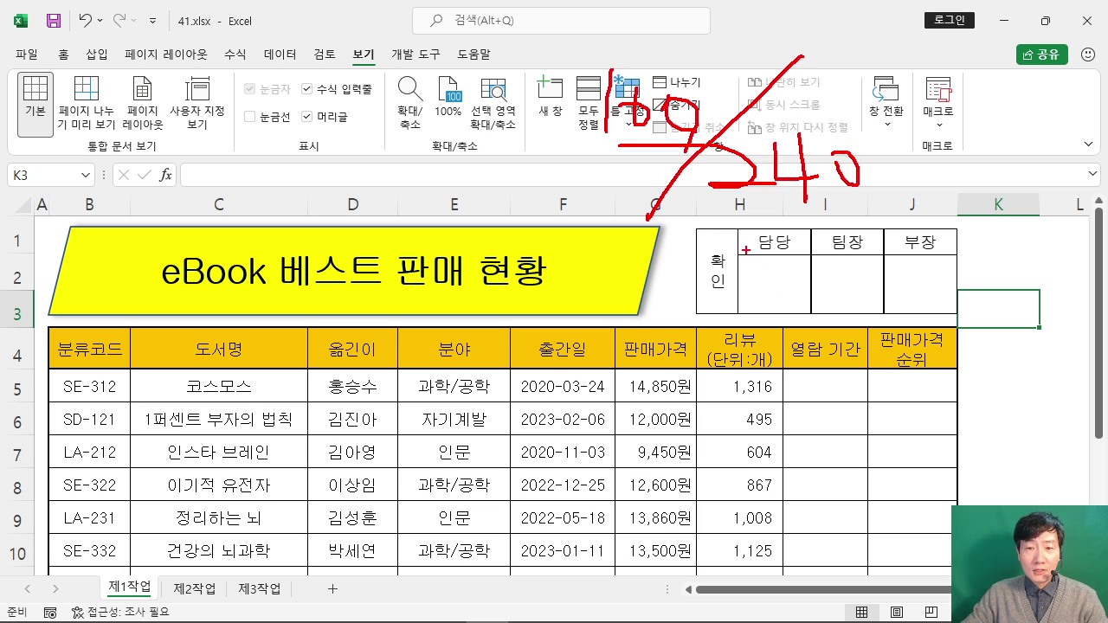
left_click_drag(723, 223, 718, 263)
left_click_drag(760, 226, 765, 282)
mouse_move(801, 251)
left_mouse_down()
mouse_move(786, 262)
mouse_move(801, 249)
left_mouse_up()
mouse_move(885, 209)
left_mouse_down()
mouse_move(818, 259)
mouse_move(881, 305)
left_mouse_up()
left_click_drag(903, 160, 953, 194)
mouse_move(947, 215)
left_mouse_down()
mouse_move(966, 231)
mouse_move(992, 227)
left_mouse_up()
mouse_move(995, 151)
left_mouse_down()
mouse_move(985, 179)
mouse_move(1020, 191)
left_mouse_up()
left_click_drag(1018, 193, 1017, 220)
left_click_drag(977, 105, 1004, 121)
left_click_drag(975, 129, 1073, 132)
left_click_drag(1071, 104, 1051, 130)
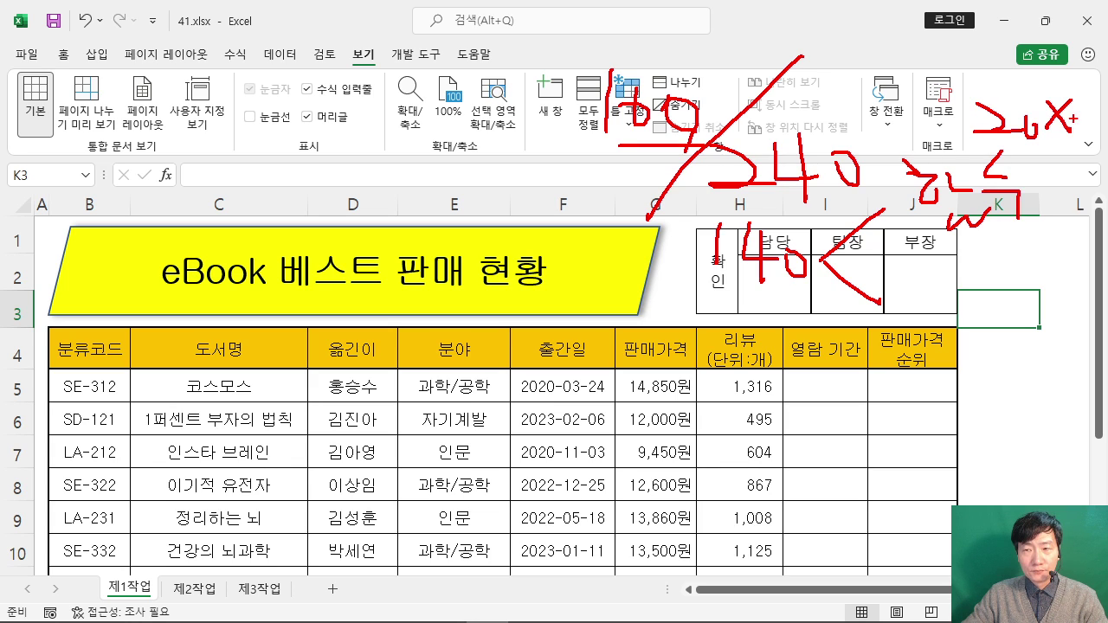
left_click_drag(1096, 70, 1094, 130)
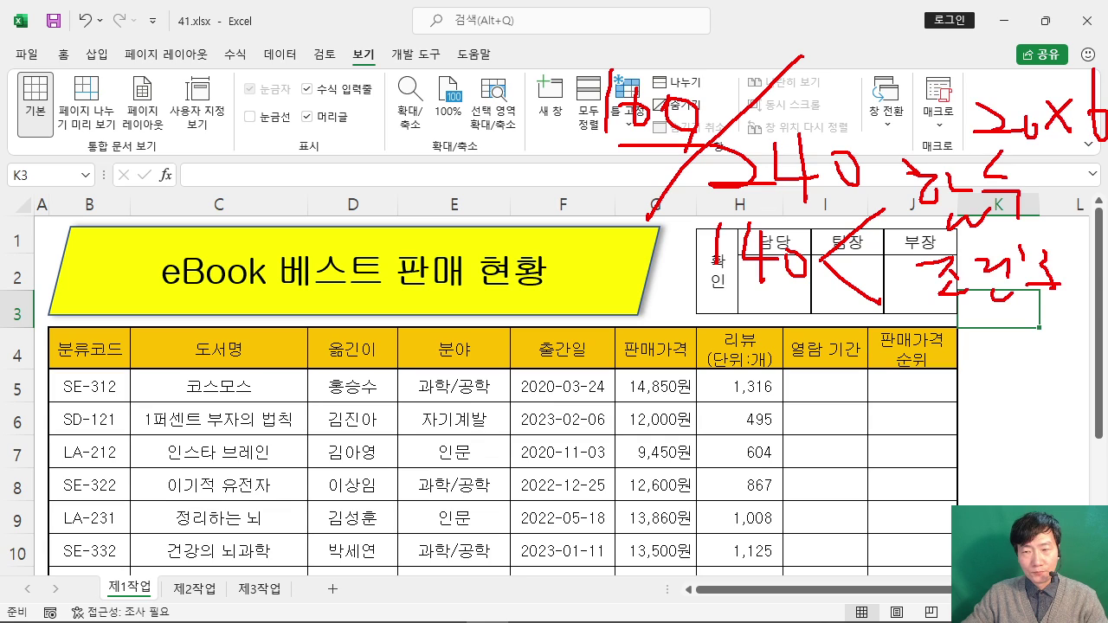
left_click_drag(1080, 317, 1011, 308)
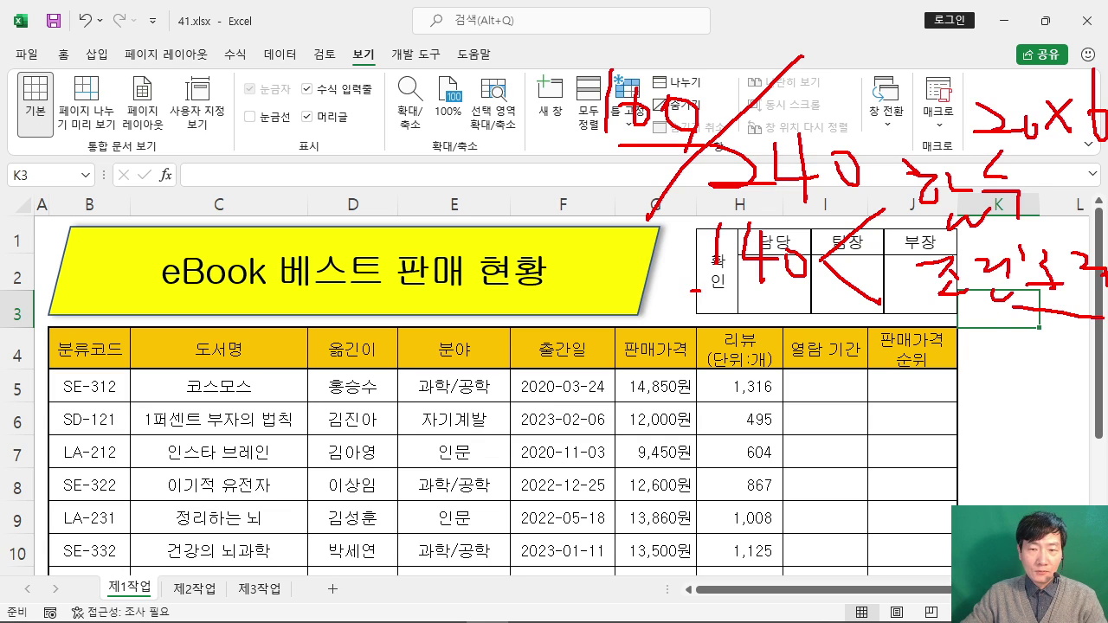
left_click_drag(699, 290, 796, 291)
left_click_drag(673, 303, 782, 305)
key("Escape")
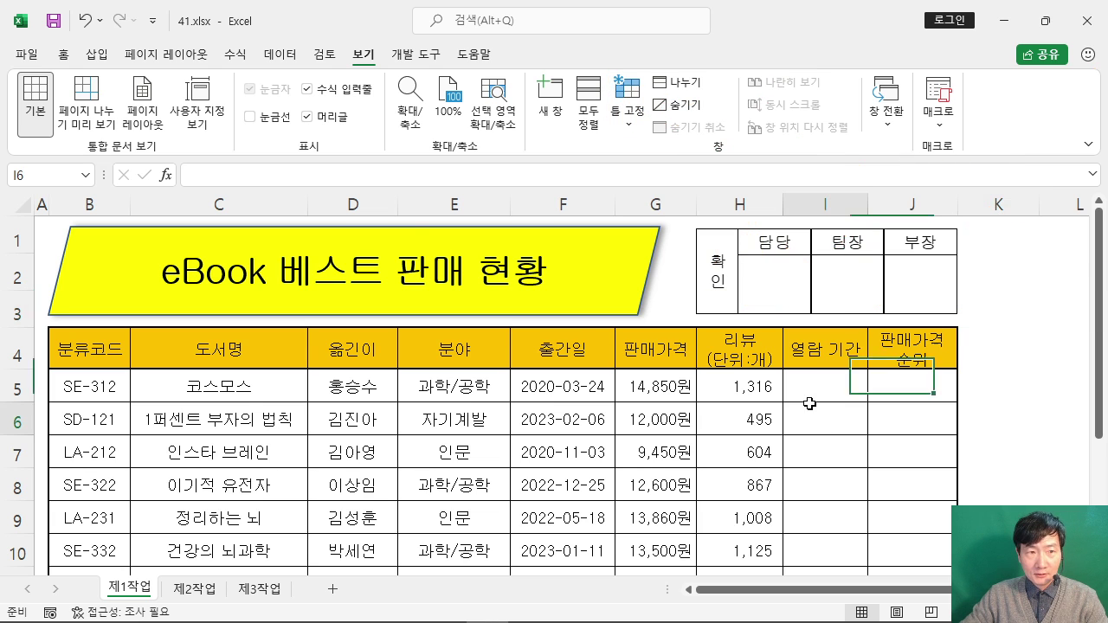
Step: Collapse the ribbon and read the 열람 기간 requirement in the ITQ exam PDF
left_click(808, 406)
double_click(363, 54)
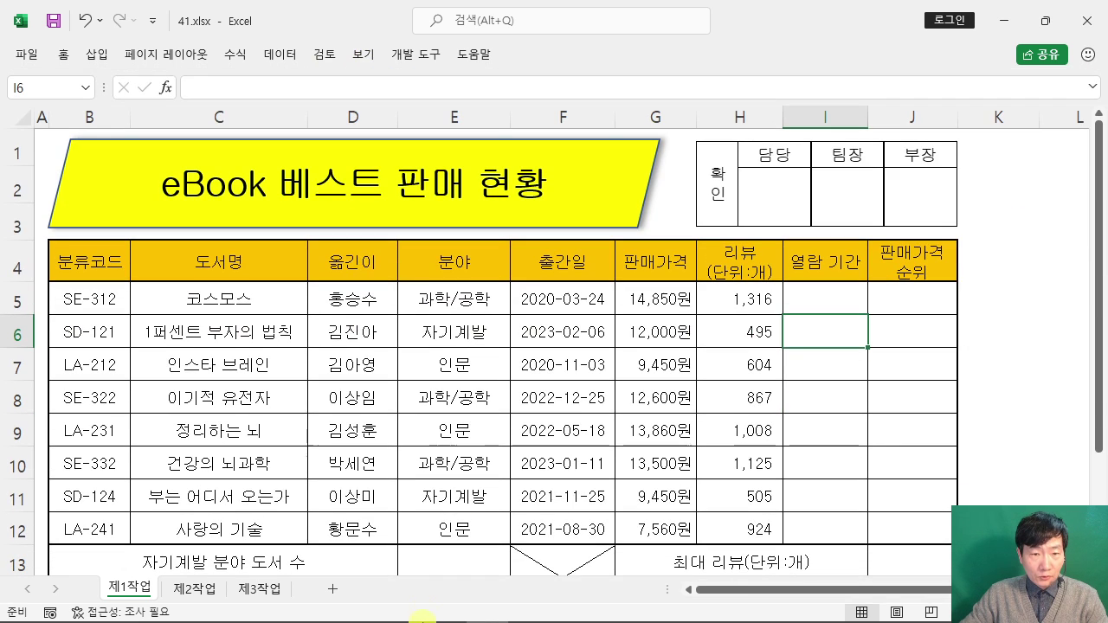
left_click(378, 616)
scroll(541, 301, "down", 8)
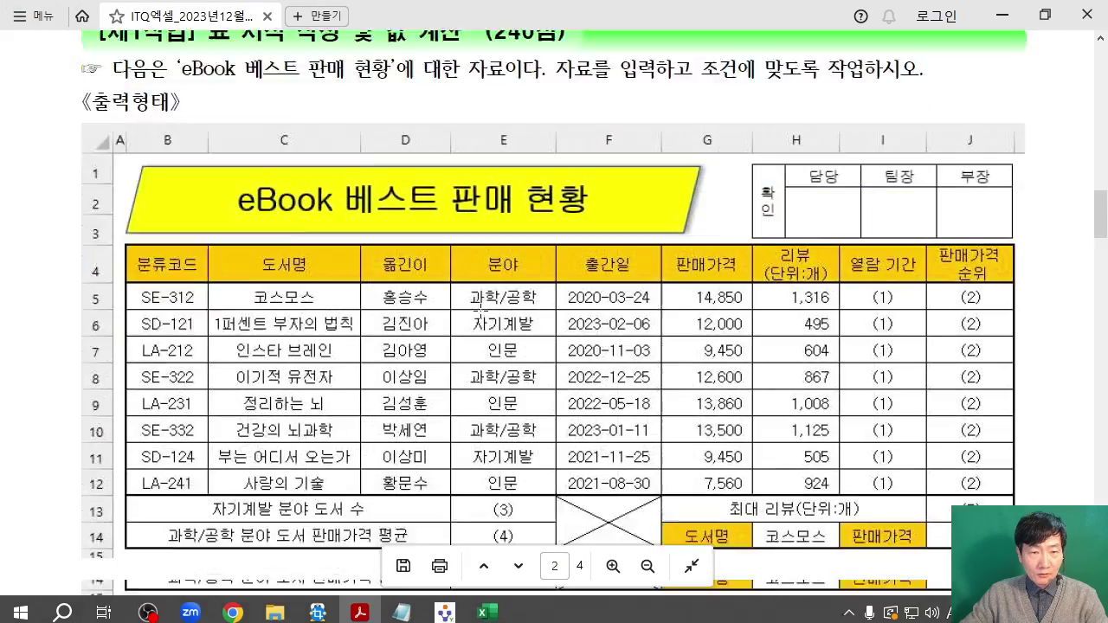
scroll(541, 300, "down", 3)
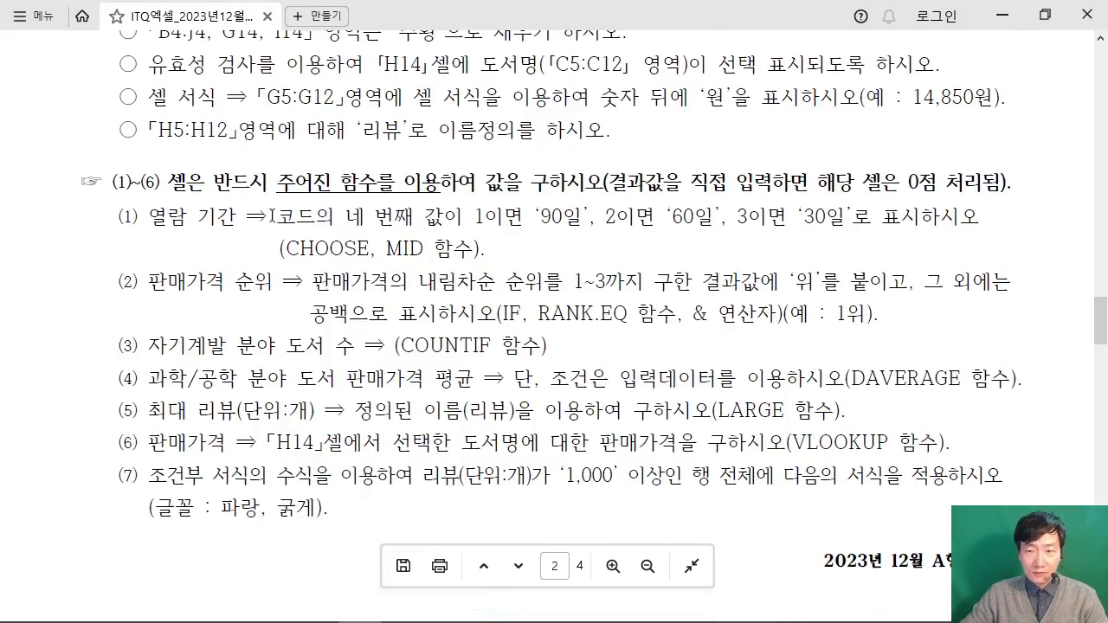
left_click_drag(146, 218, 237, 218)
left_click(222, 244)
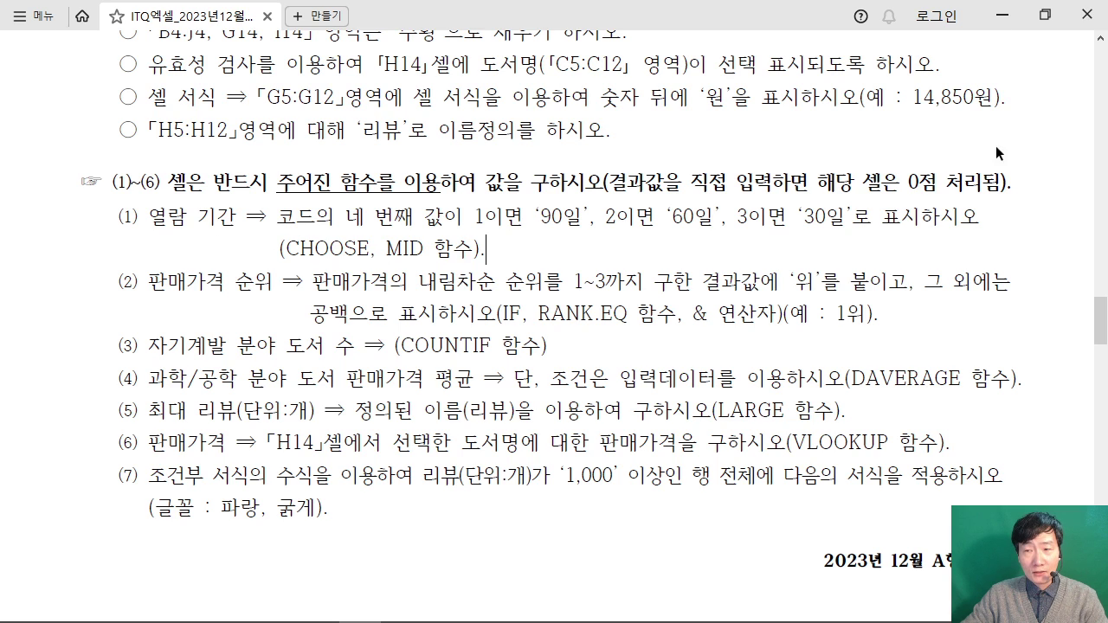
Step: Restore the PDF window size and select cell I5 in Excel for the 열람 기간 formula
left_click(1044, 15)
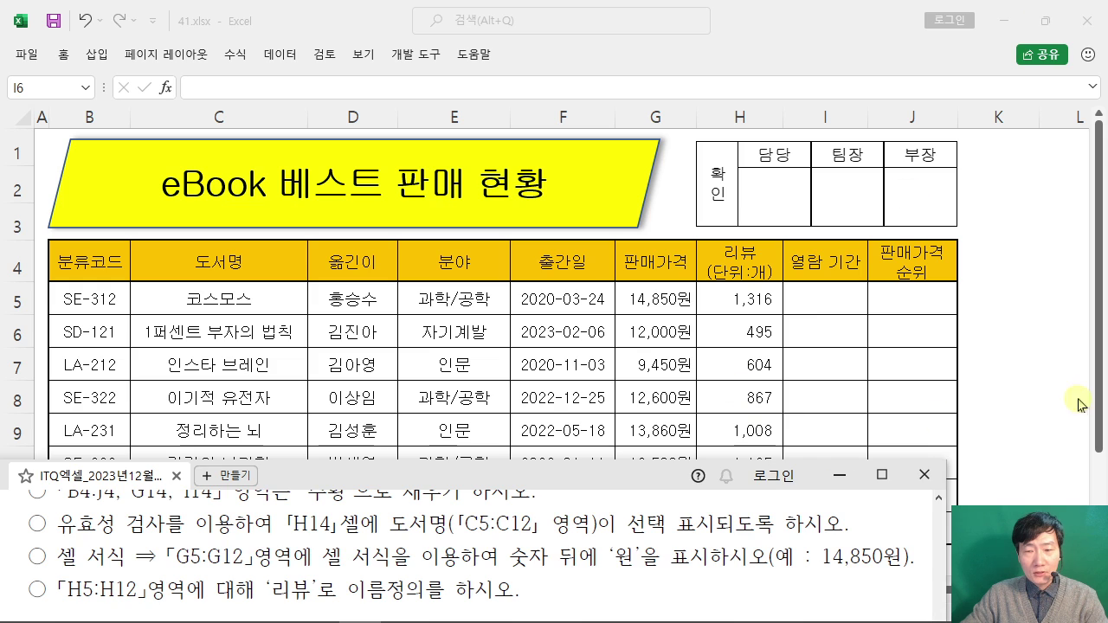
left_click(1079, 404)
left_click(844, 300)
left_click(869, 300)
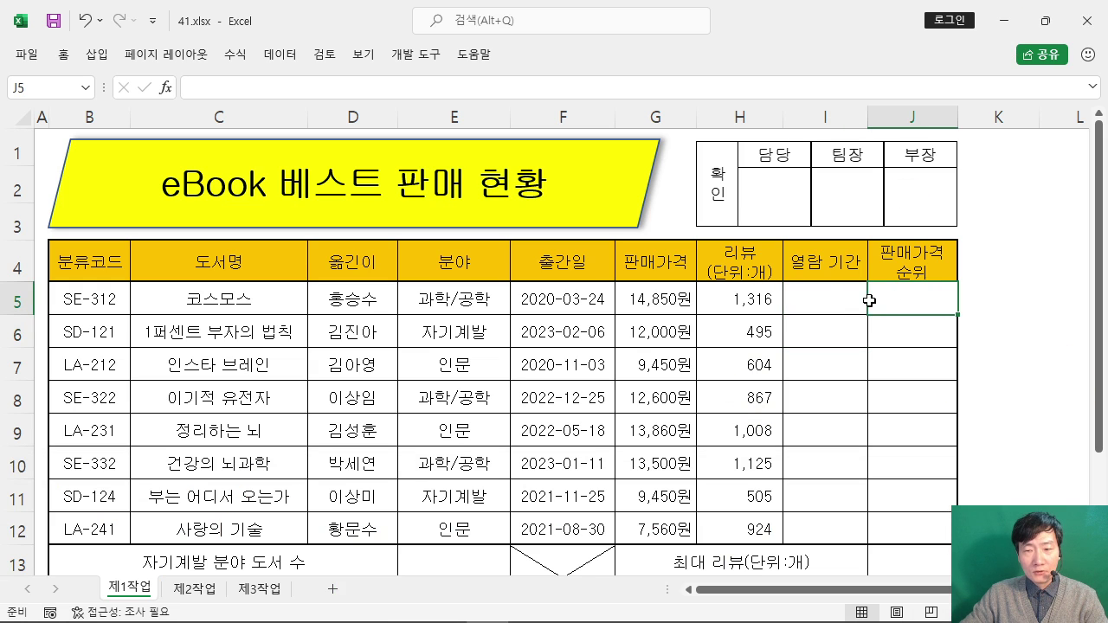
left_click(816, 296)
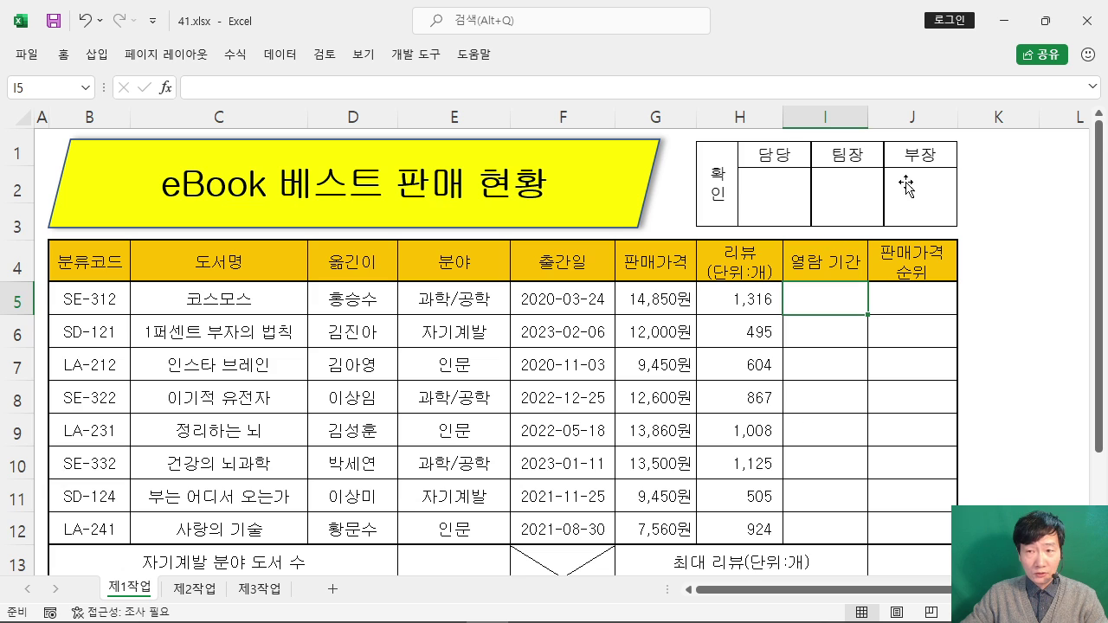
Step: Shrink Excel to show the instruction document beside it and scroll through the requirements
left_click(1046, 20)
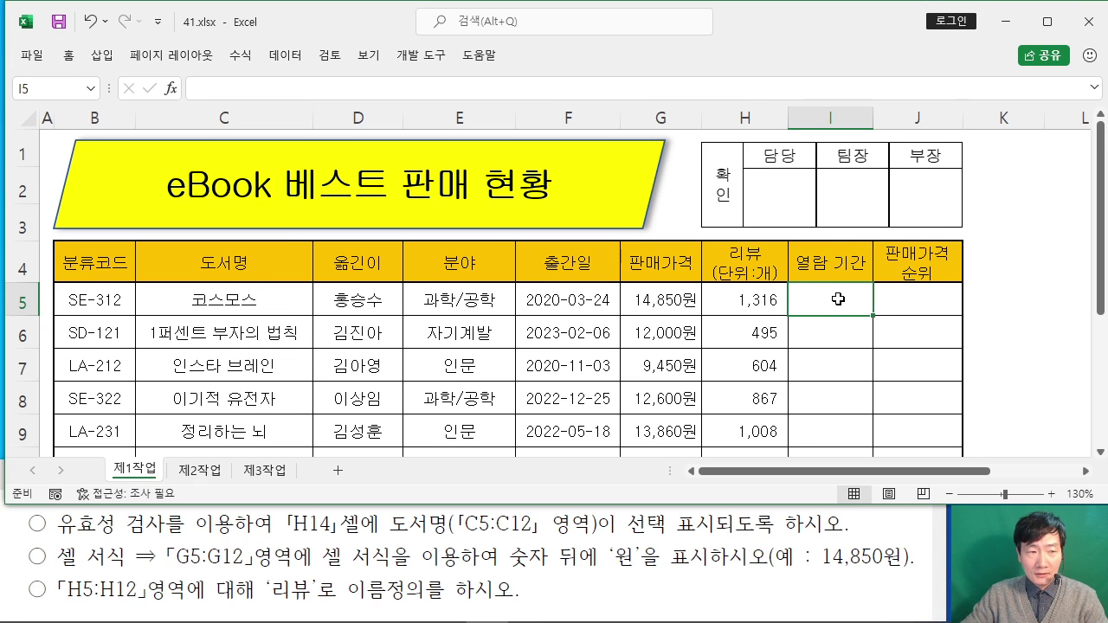
left_click(604, 563)
scroll(604, 563, "down", 10)
scroll(608, 557, "up", 9)
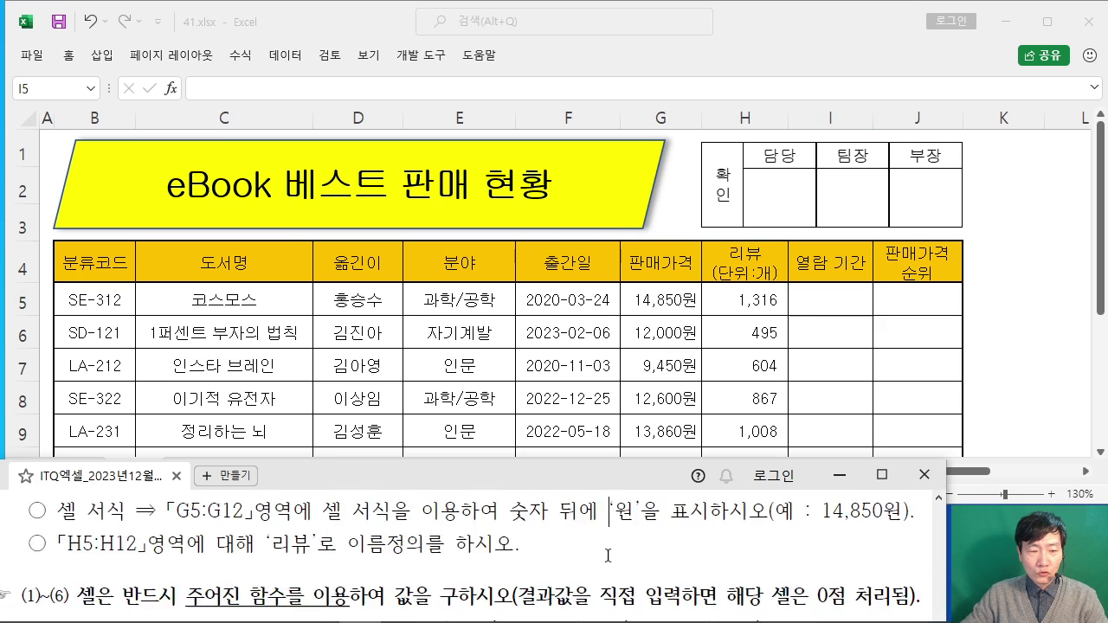
scroll(607, 554, "up", 1)
left_click_drag(585, 475, 607, 470)
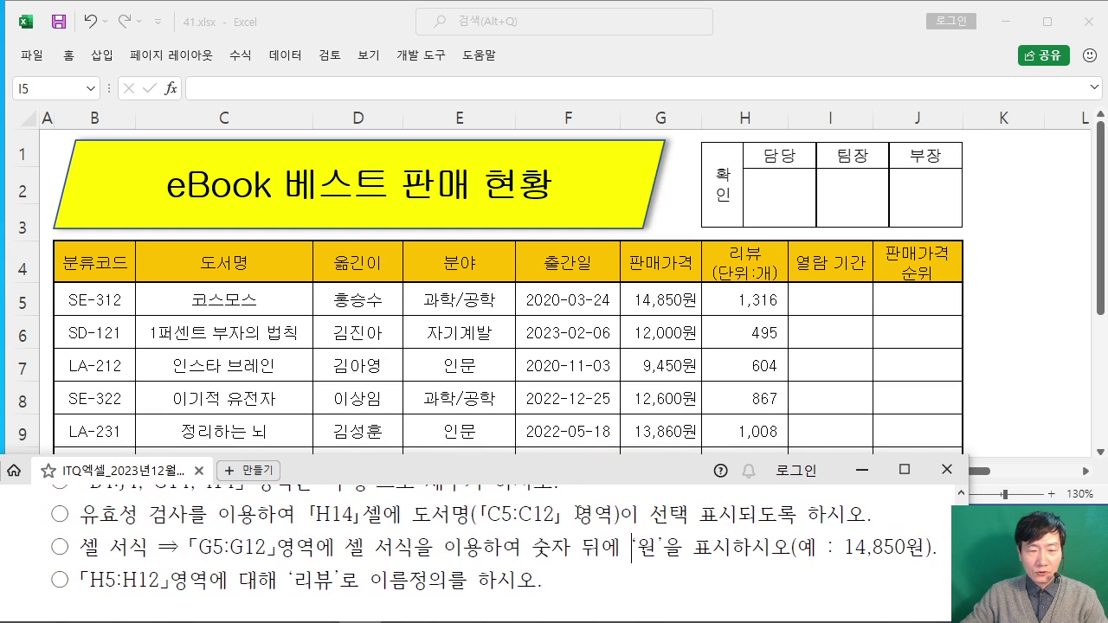
scroll(558, 537, "up", 6)
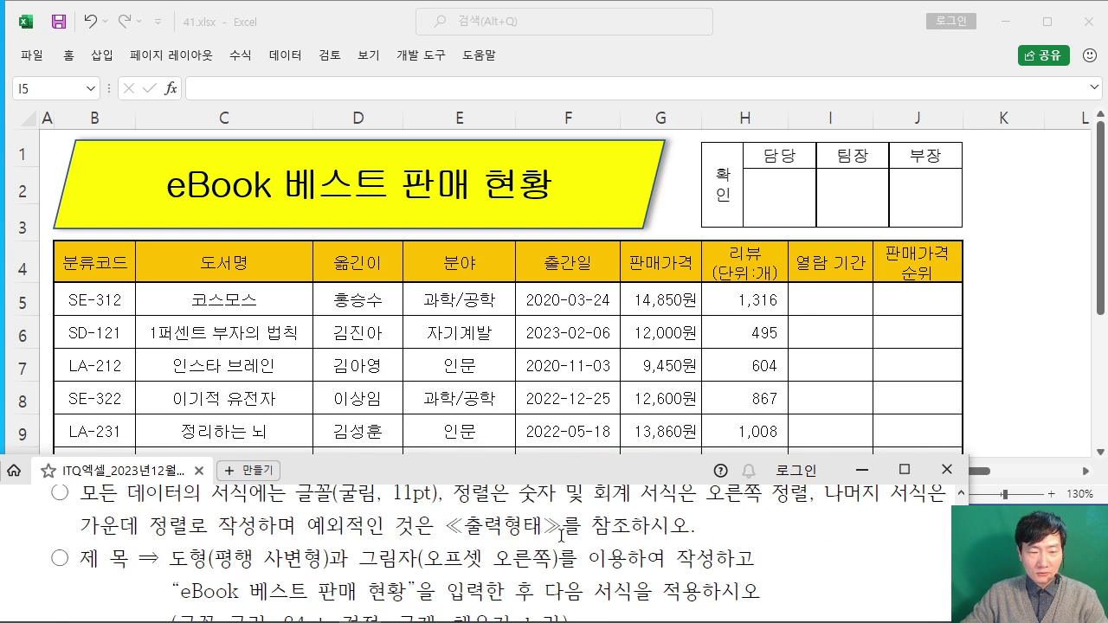
scroll(563, 534, "down", 8)
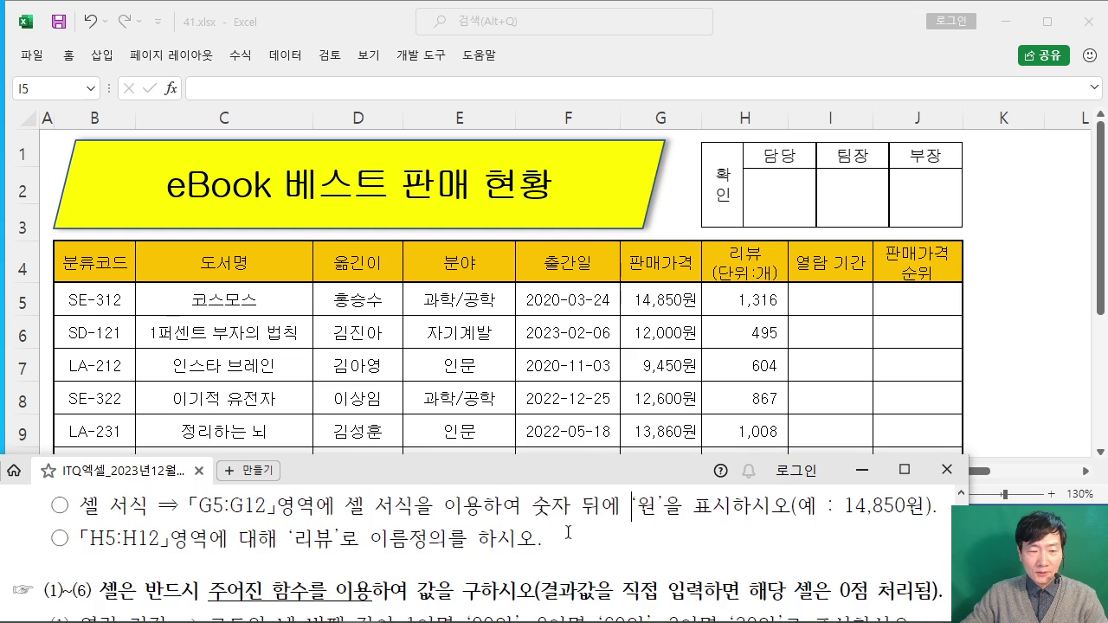
scroll(572, 519, "down", 5)
left_click_drag(579, 472, 582, 417)
scroll(578, 496, "down", 1)
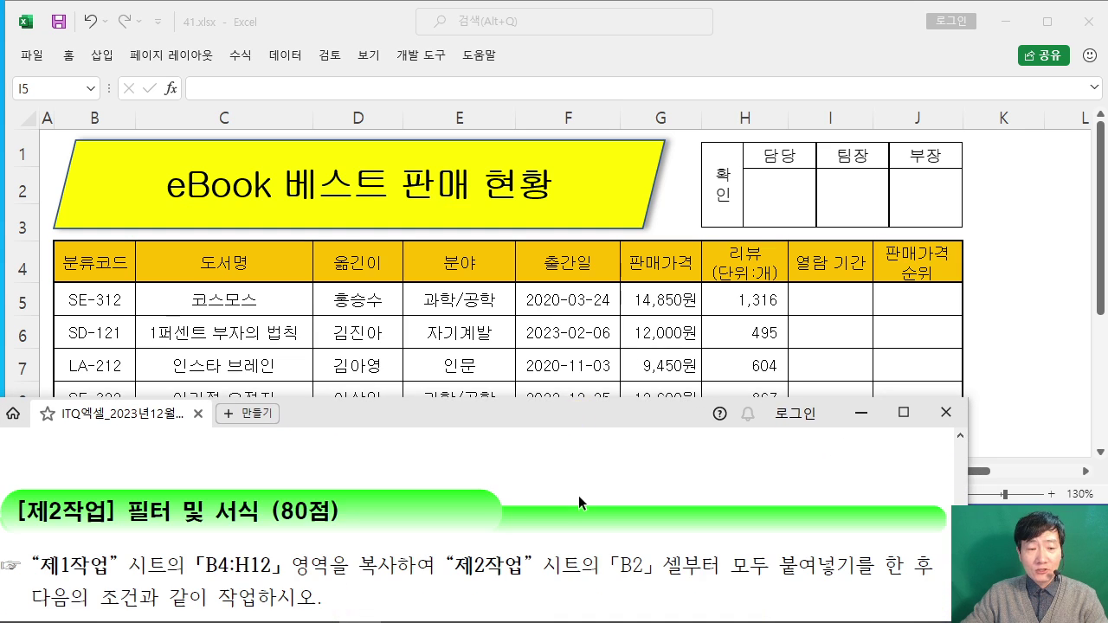
scroll(578, 495, "up", 3)
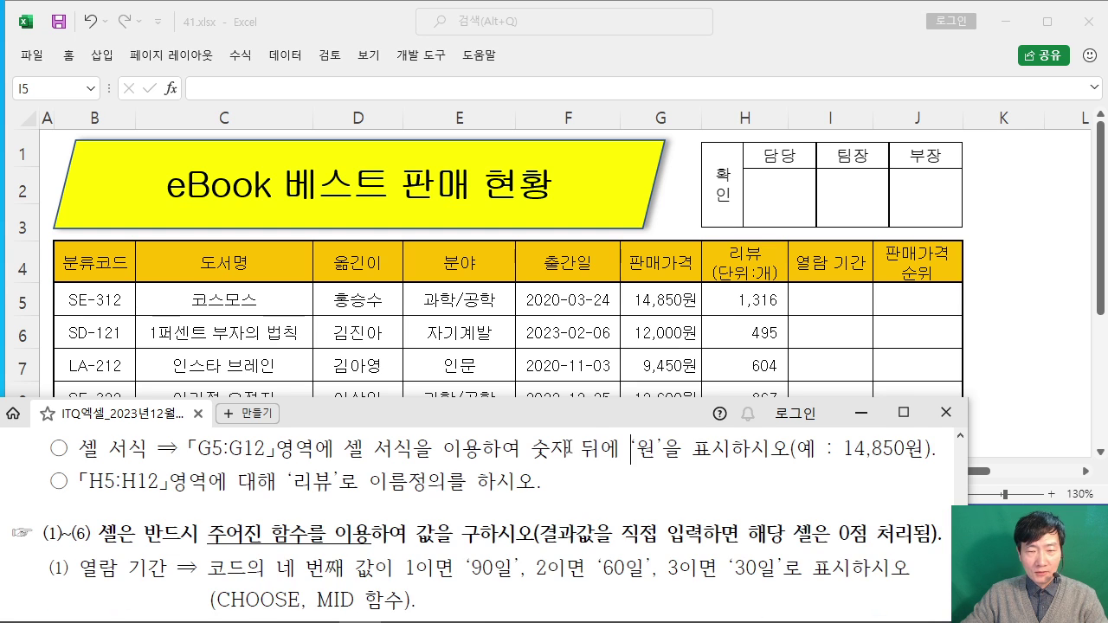
Step: Scroll the PDF to the second task instruction, then bring Excel back in front
left_click_drag(573, 422, 571, 387)
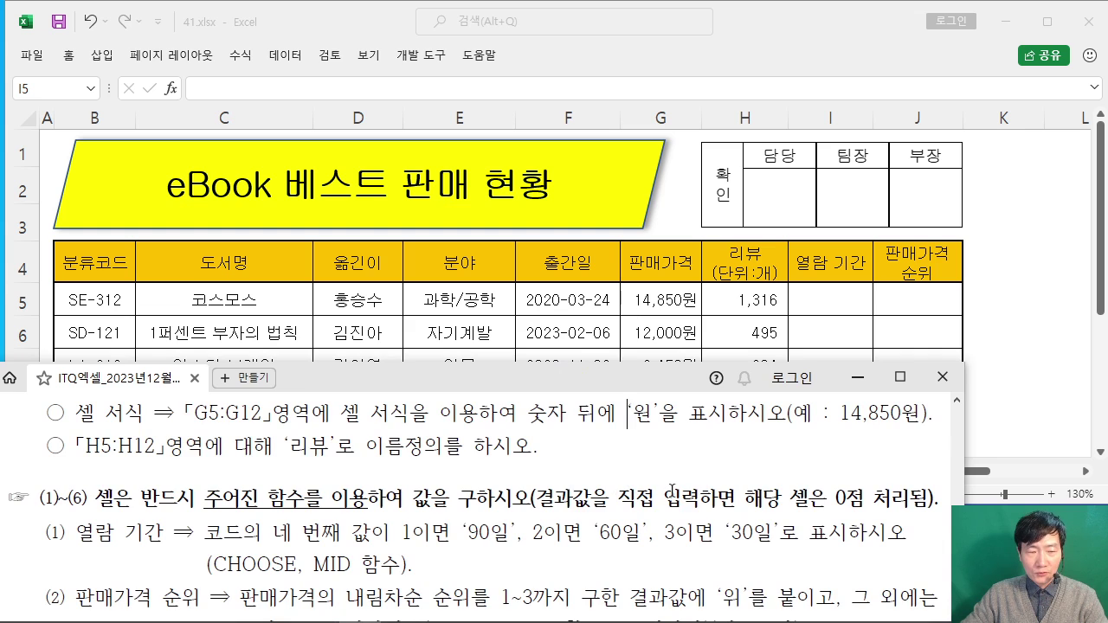
scroll(671, 489, "up", 1)
scroll(671, 490, "down", 1)
left_click(1002, 375)
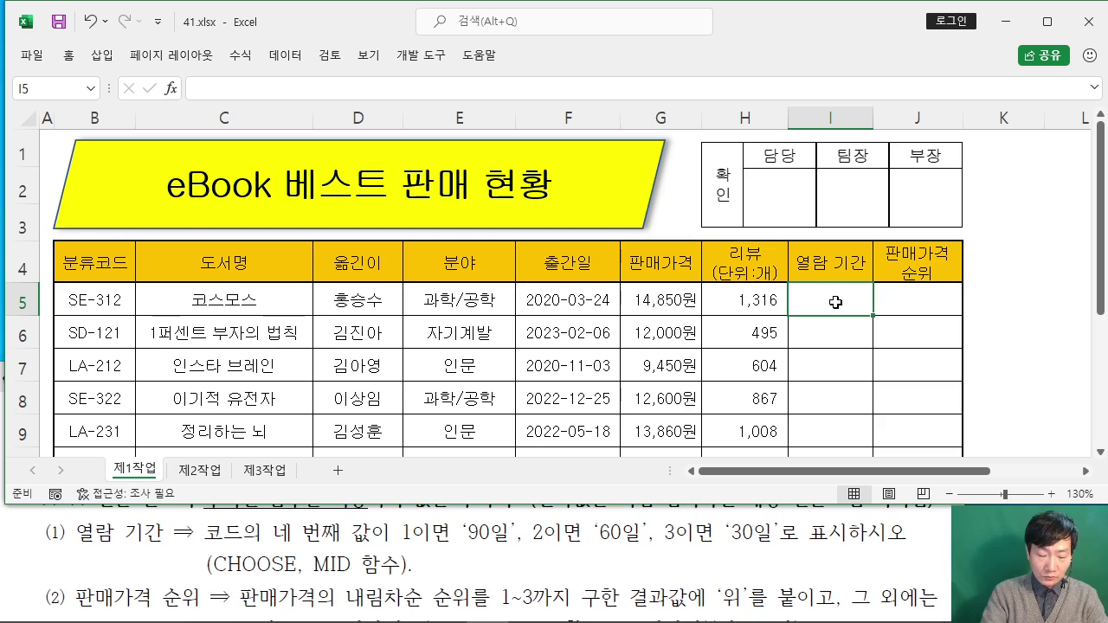
Step: Enter =CHOOSE in I5 via autocomplete and open its Function Arguments dialog, moved clear of I5
type("=")
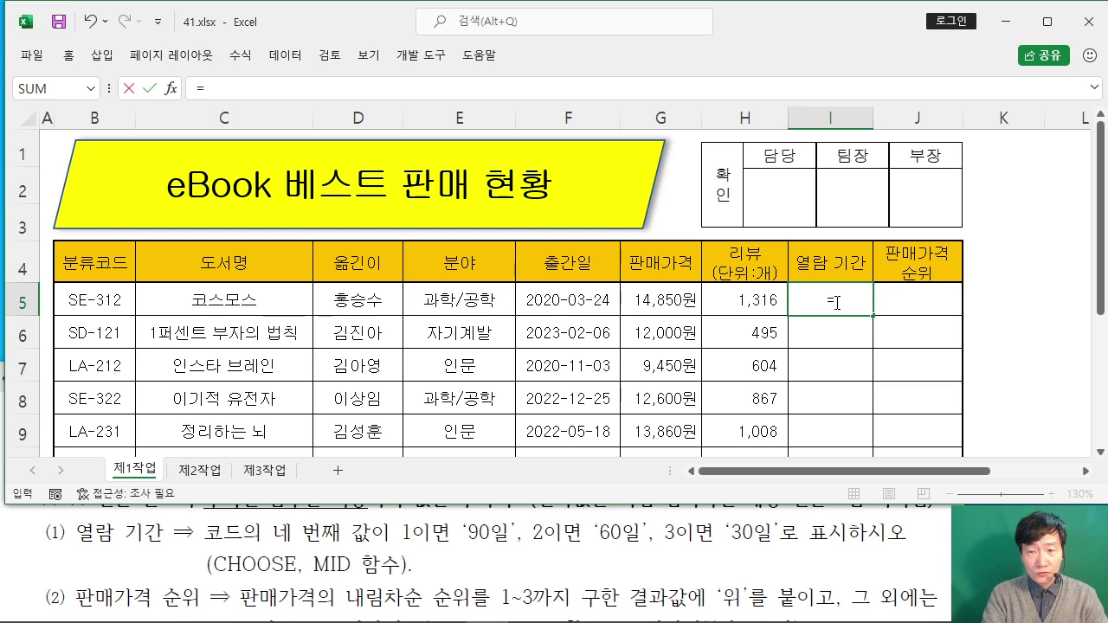
type("ㅊ")
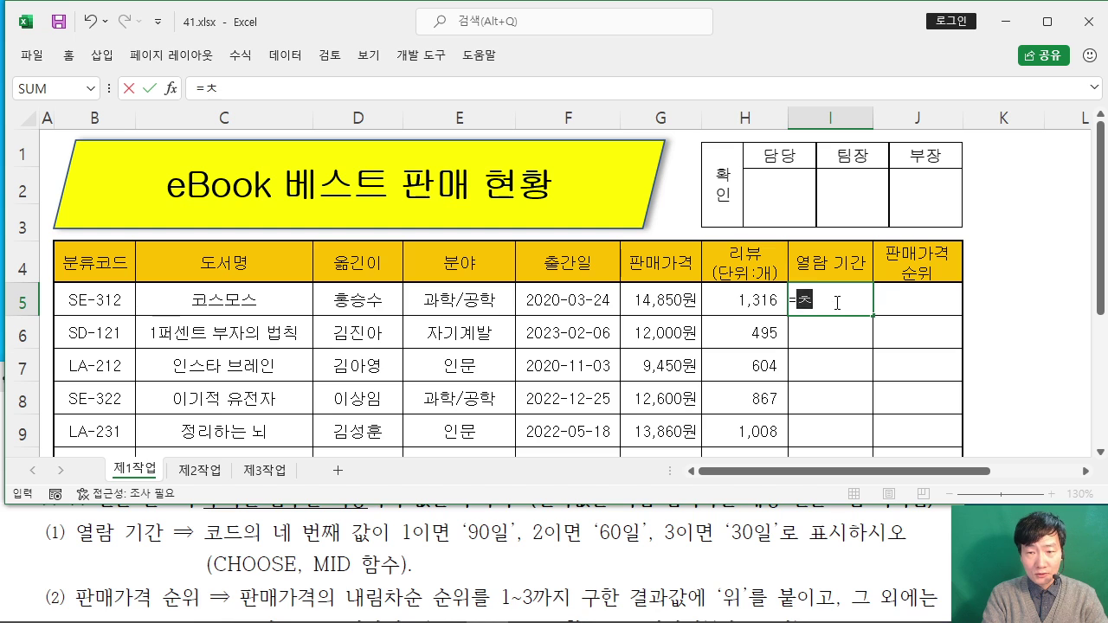
key("BackSpace")
type("C")
key("BackSpace")
type("CHO")
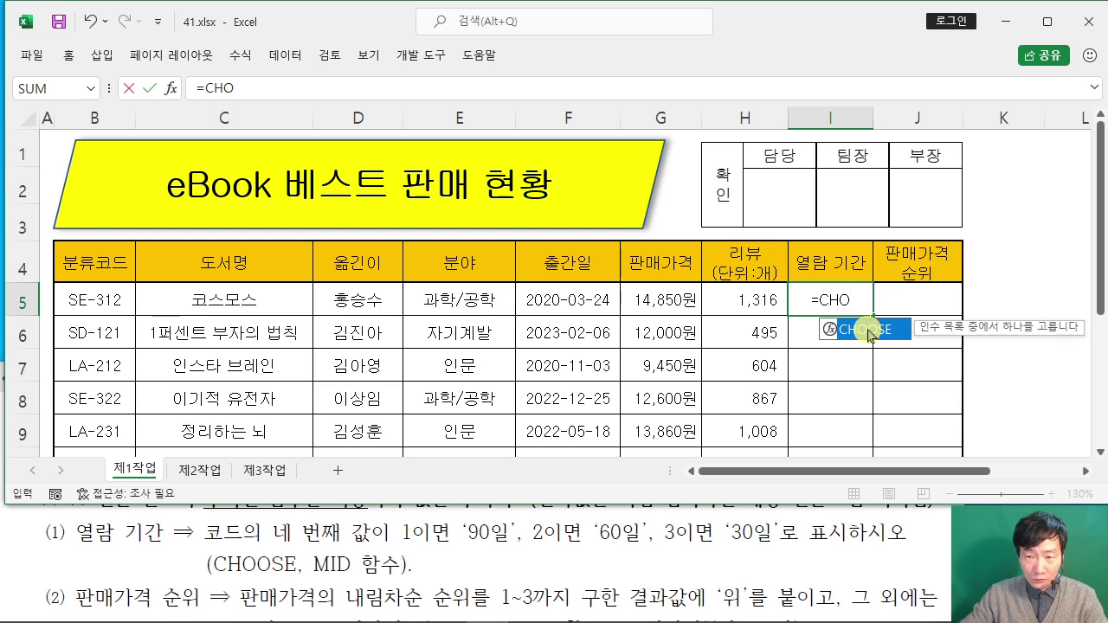
double_click(869, 333)
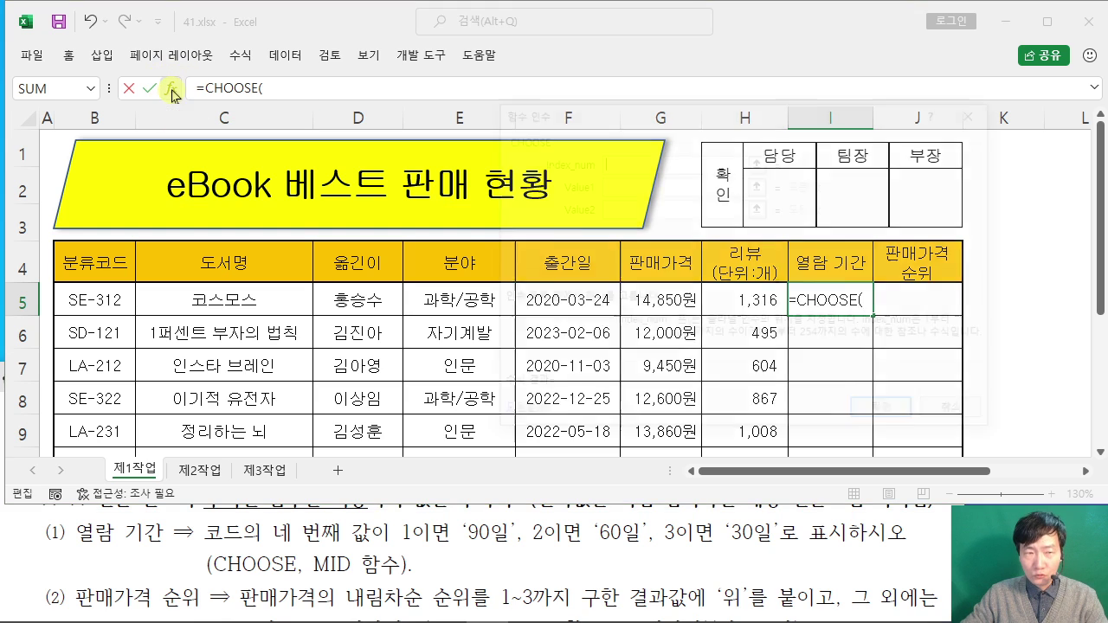
left_click(172, 90)
left_click_drag(695, 125, 470, 121)
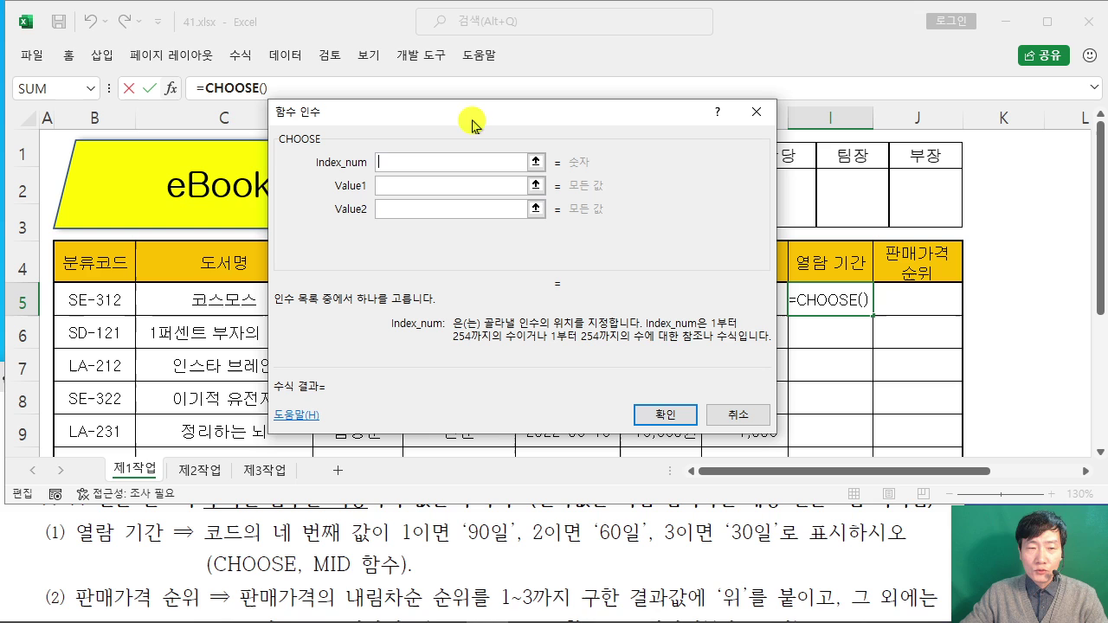
Step: Type MID( as CHOOSE's Index_num and switch the dialog to MID's arguments
left_click(406, 165)
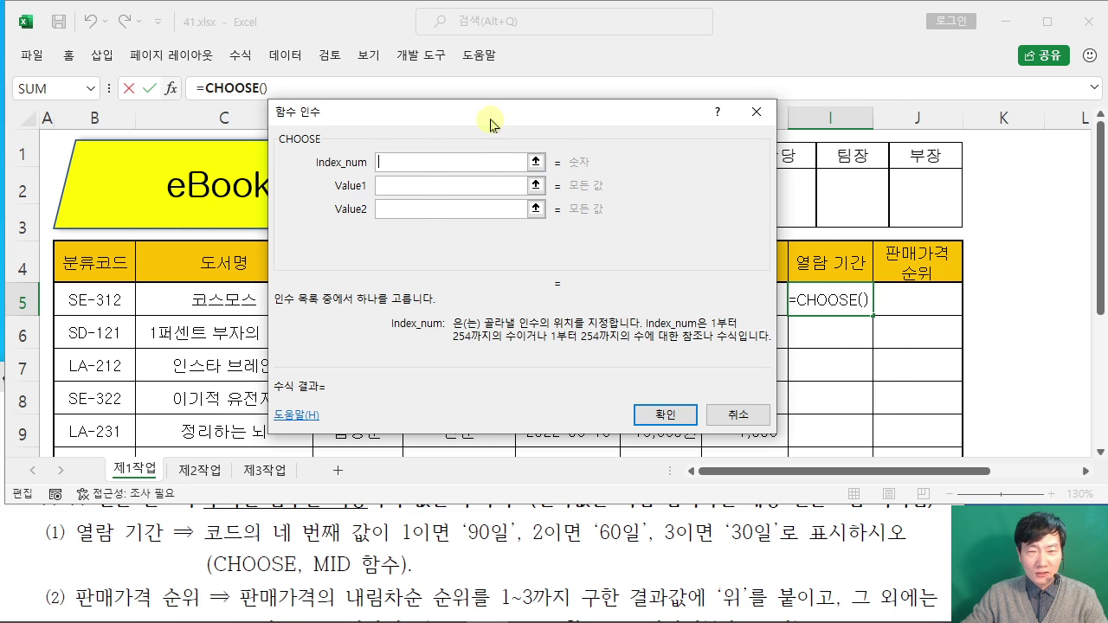
left_click_drag(490, 117, 540, 136)
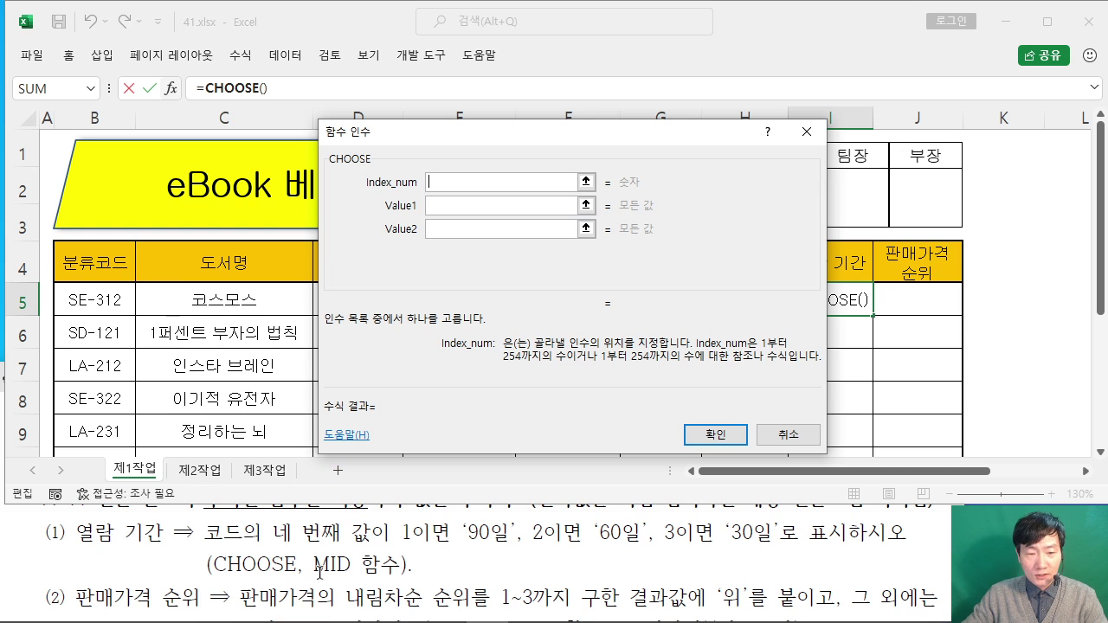
type("M")
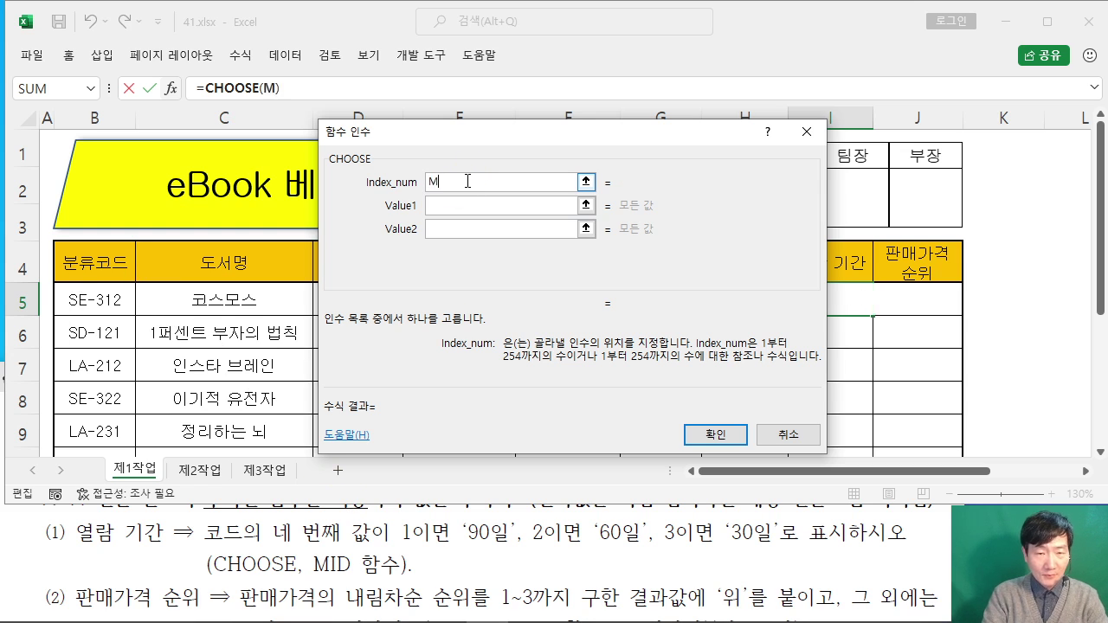
type("ID(")
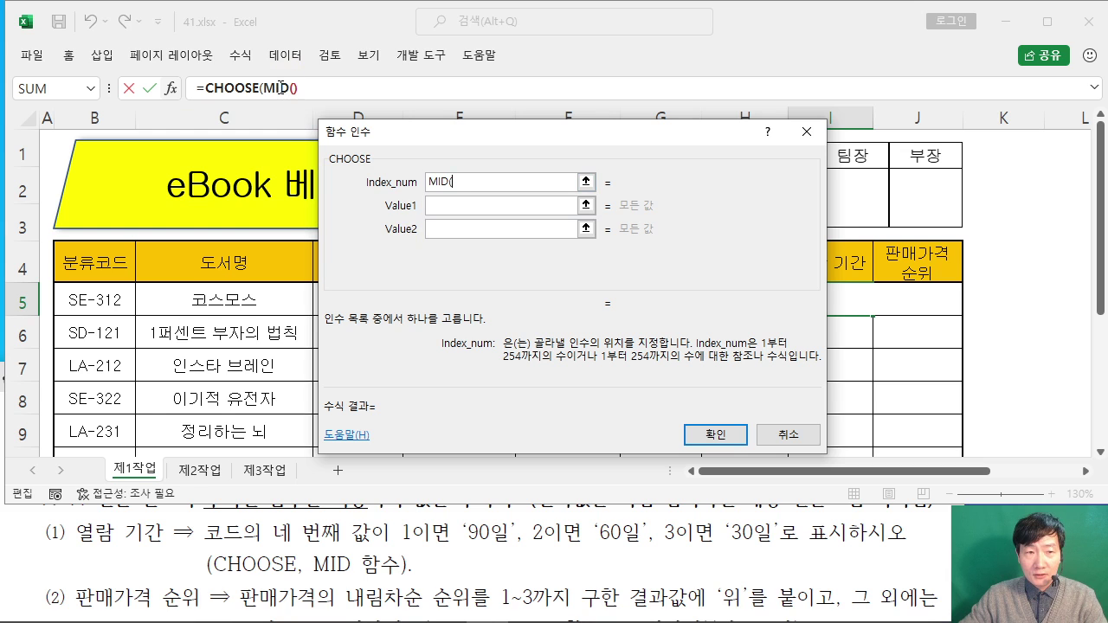
left_click(281, 87)
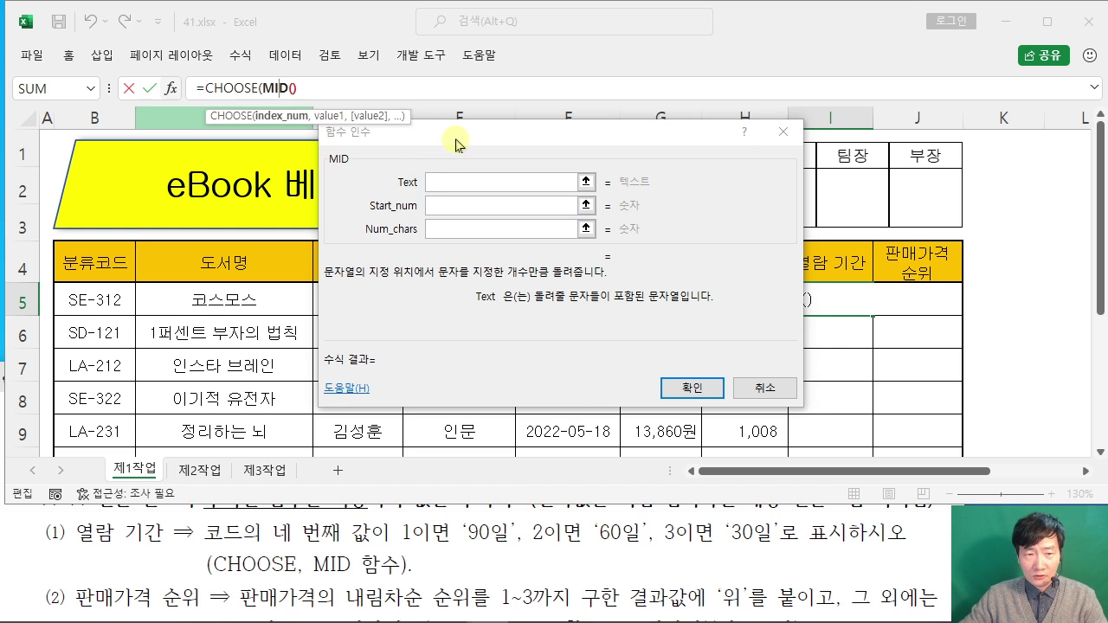
Step: Fill MID's arguments with Text B5, Start_num 4 and Num_chars 1, then return to CHOOSE
left_click(457, 145)
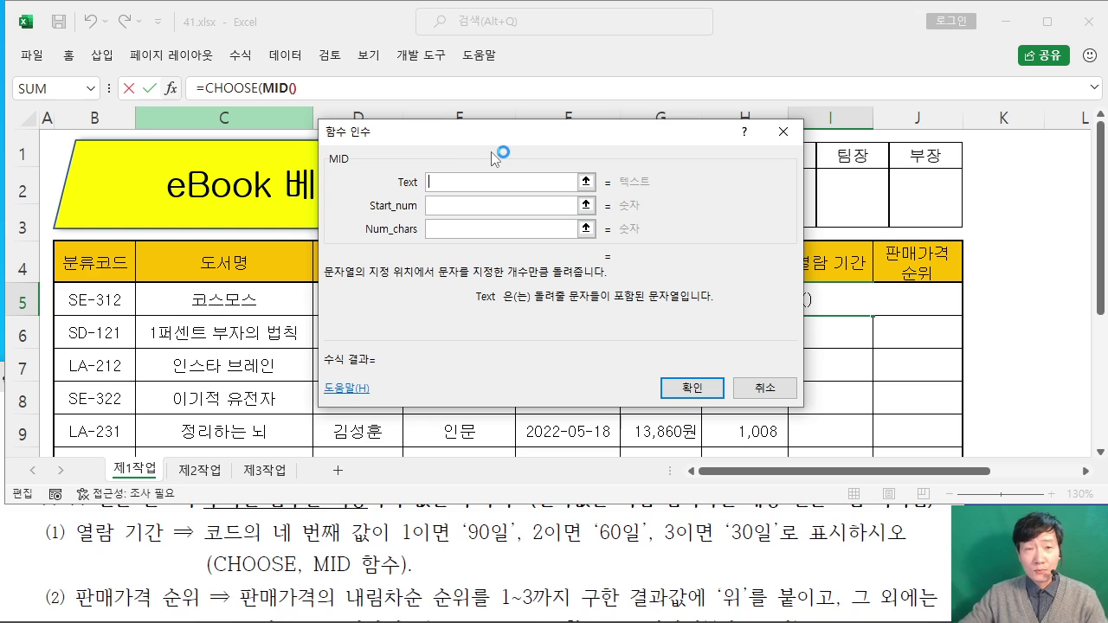
left_click(493, 158)
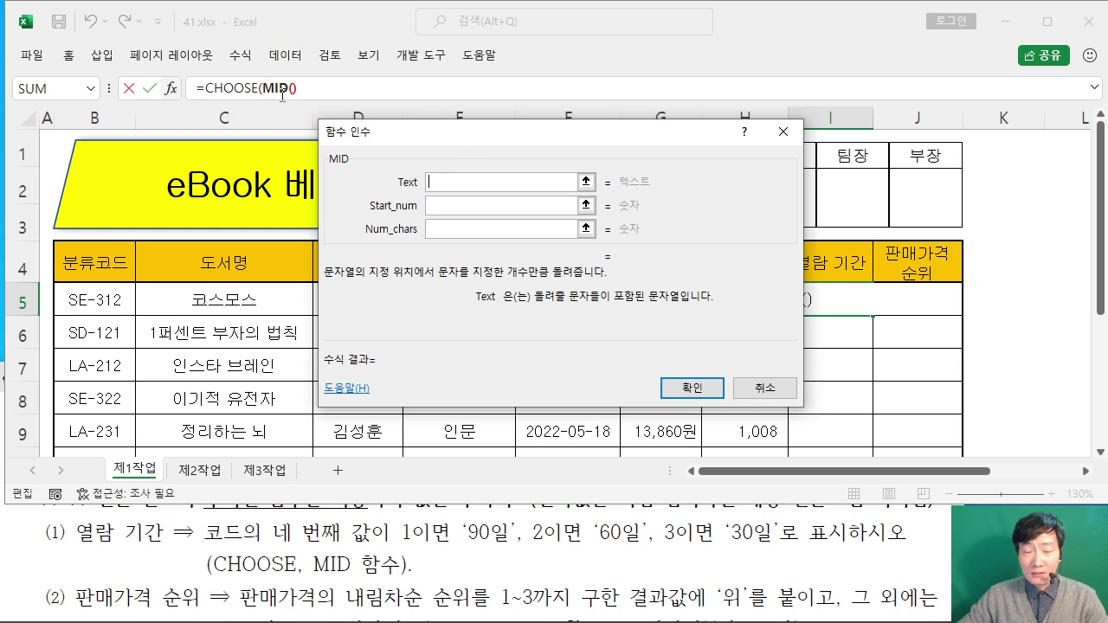
left_click(385, 139)
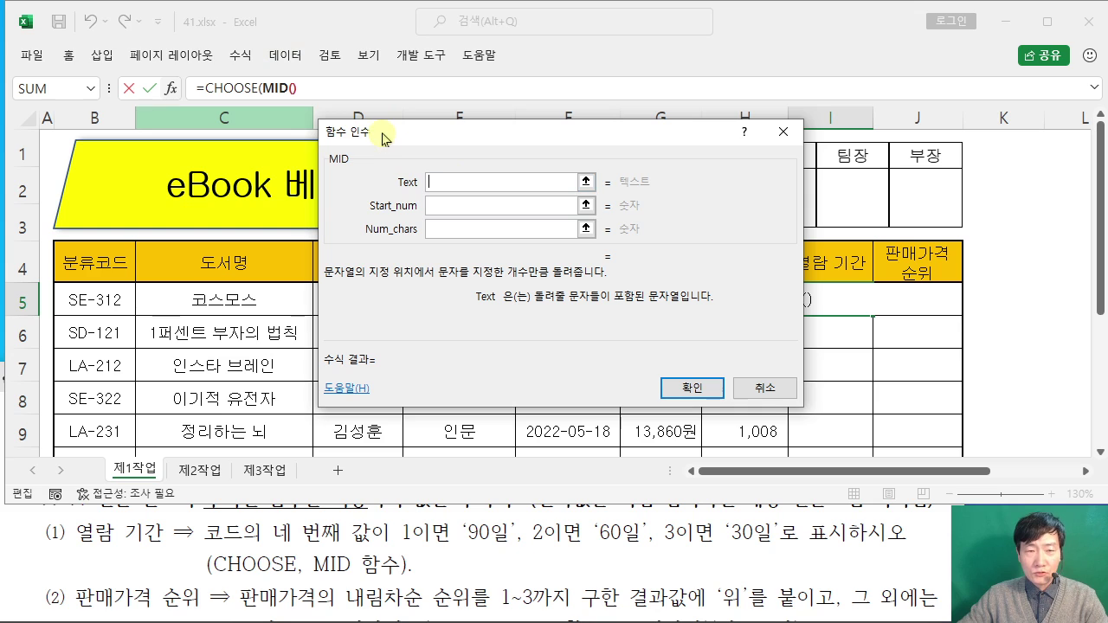
left_click(279, 87)
left_click(404, 193)
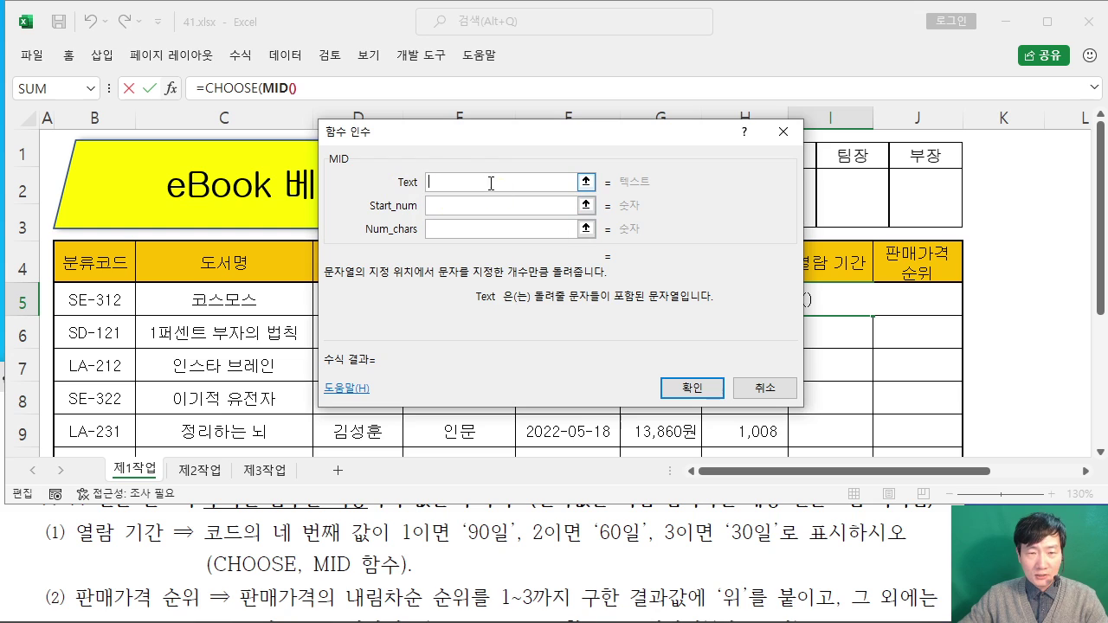
left_click(94, 300)
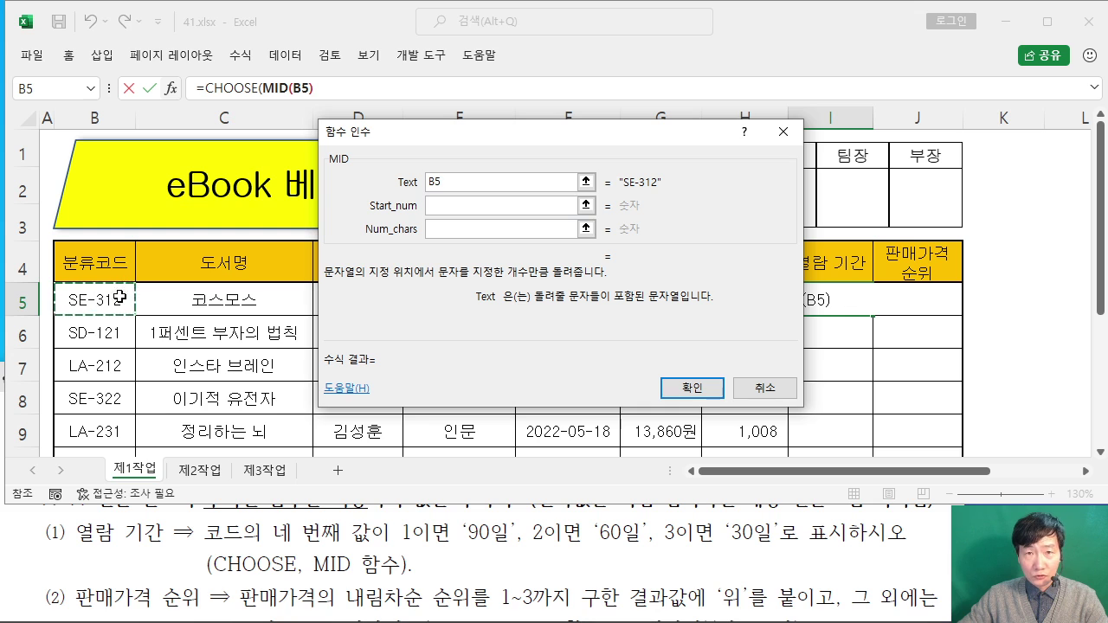
left_click(453, 207)
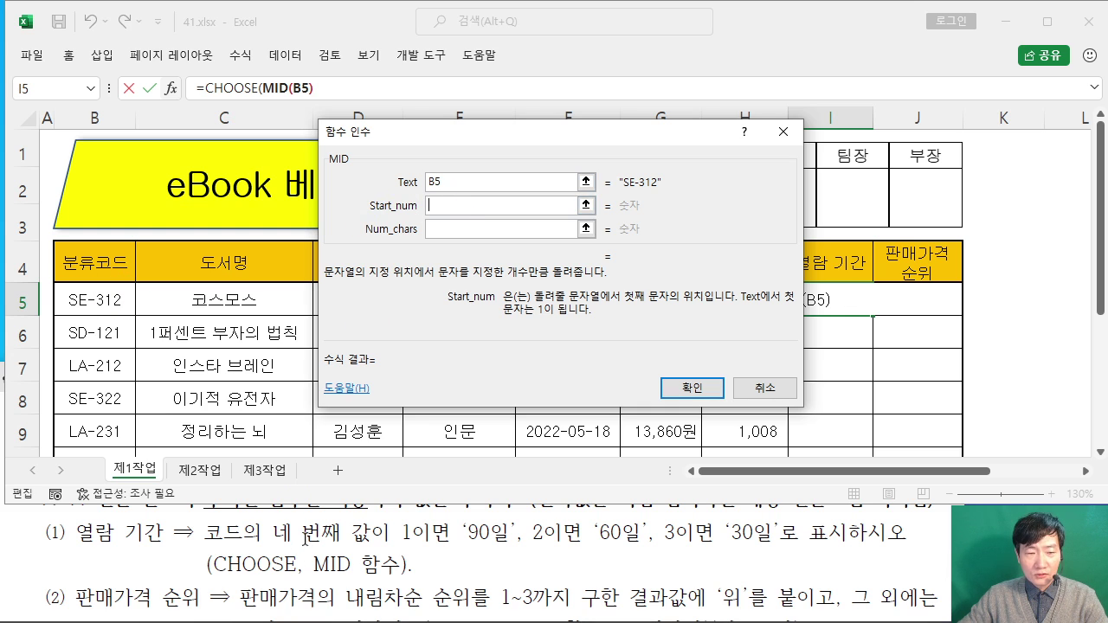
type("4")
left_click(441, 230)
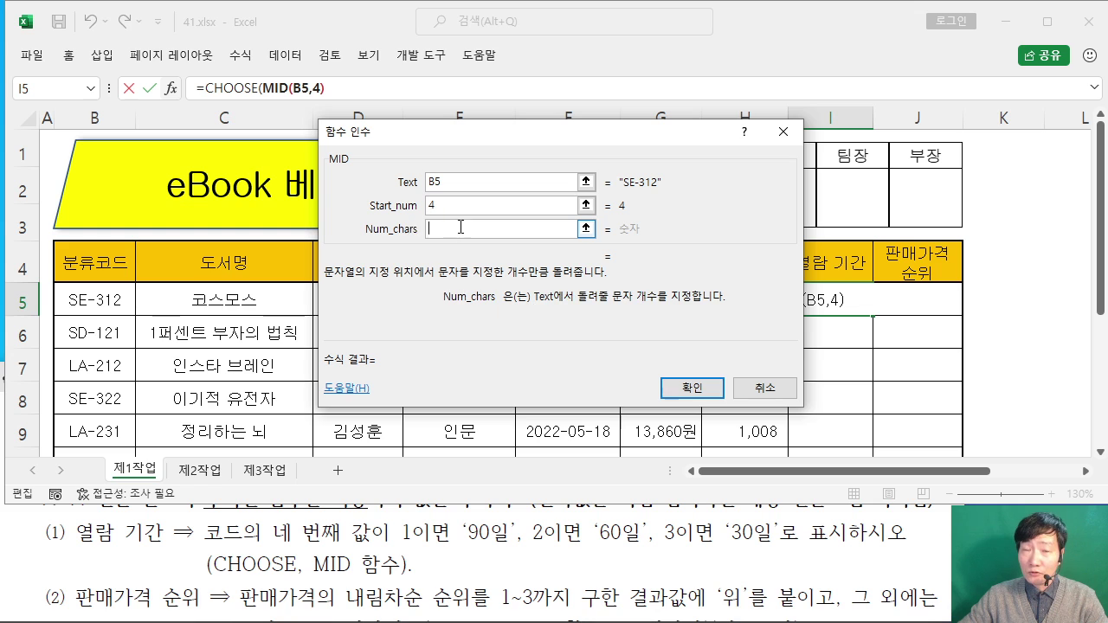
type("1")
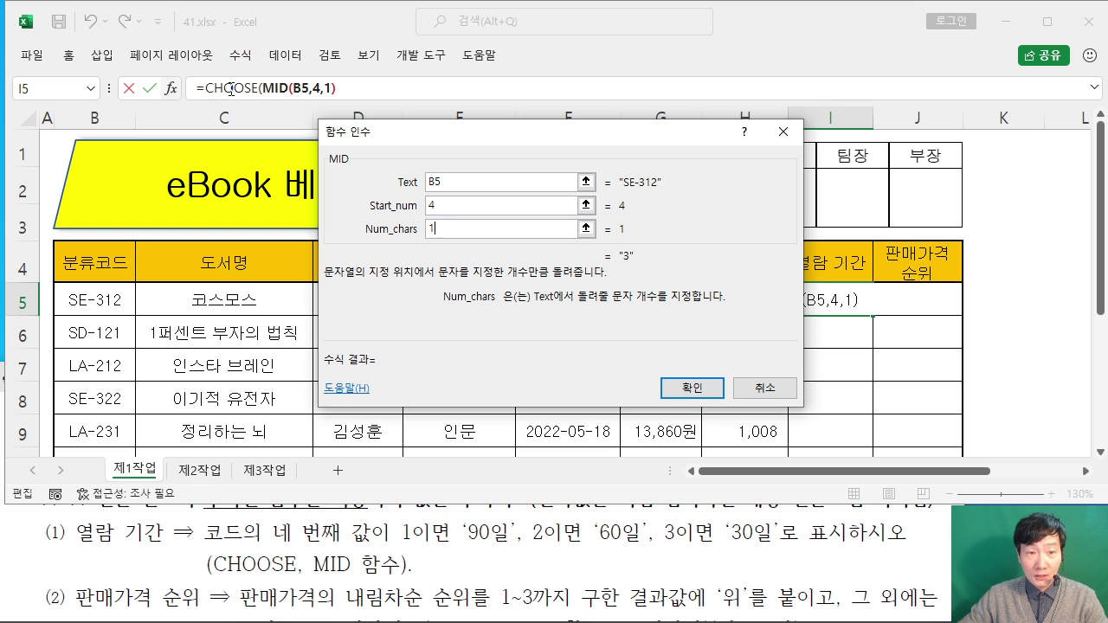
left_click(233, 87)
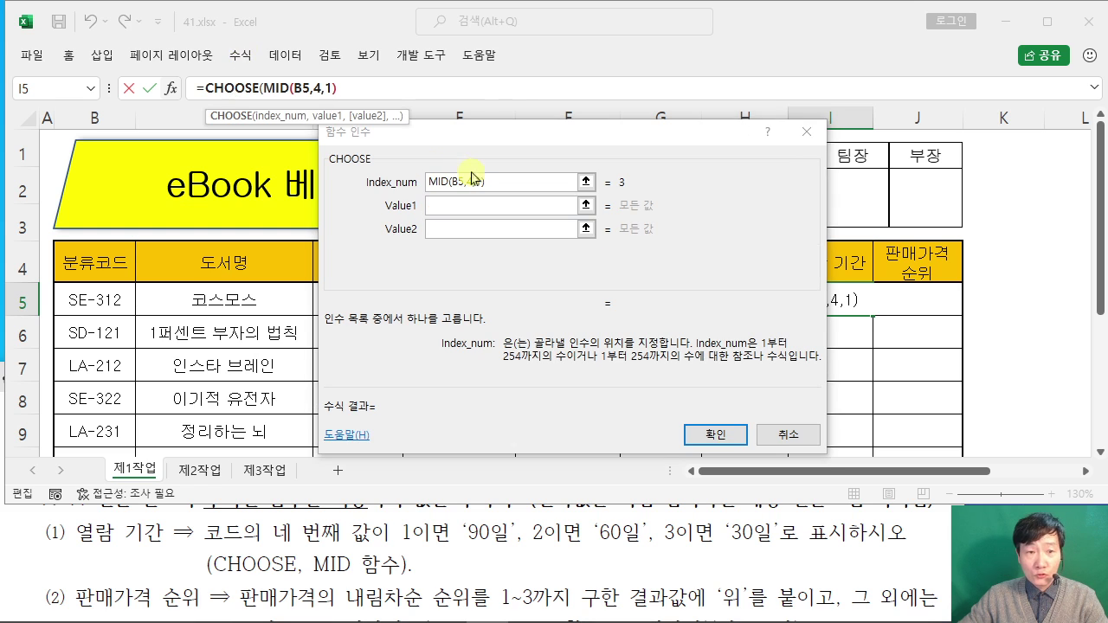
Step: Enter "90일", "60일", "30일" as CHOOSE's Value1–Value3 and confirm so I5 shows 30일
left_click_drag(515, 136, 547, 144)
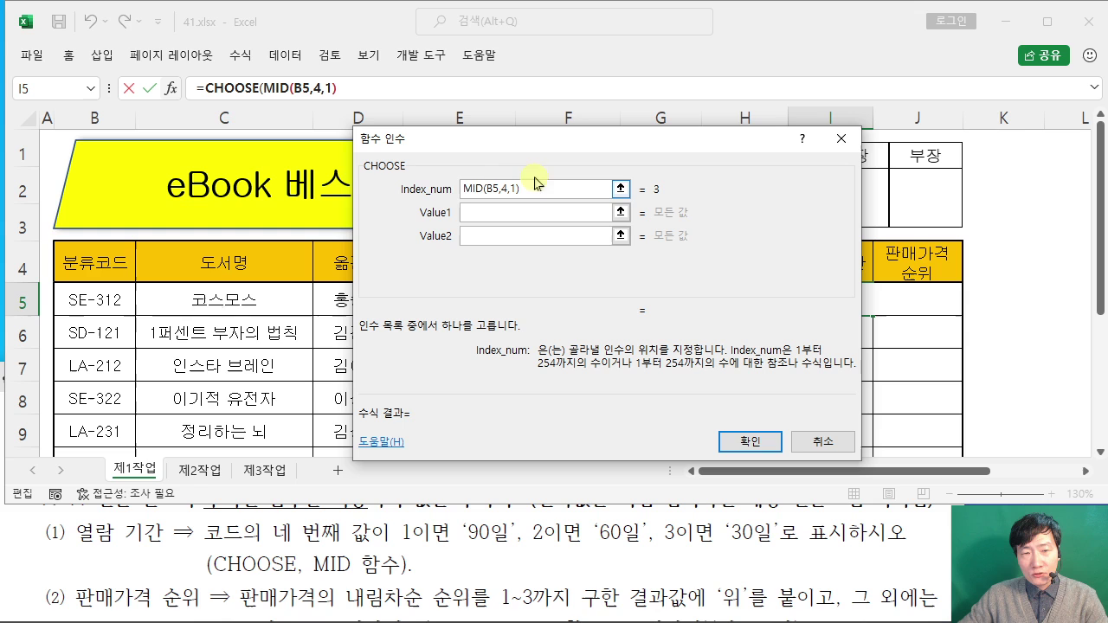
left_click(482, 215)
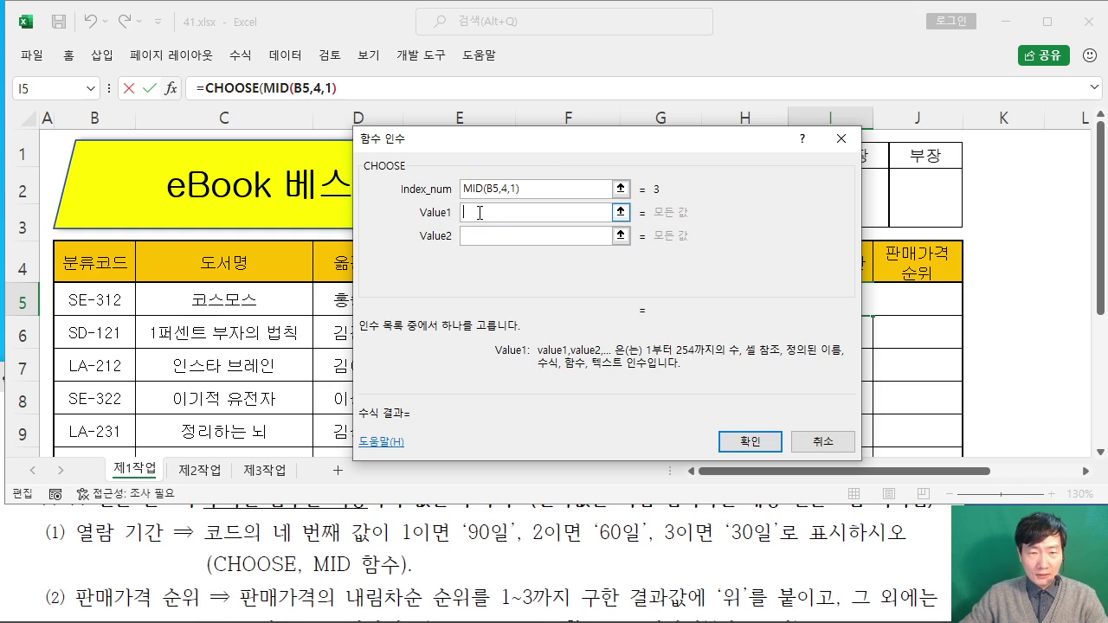
type("\"")
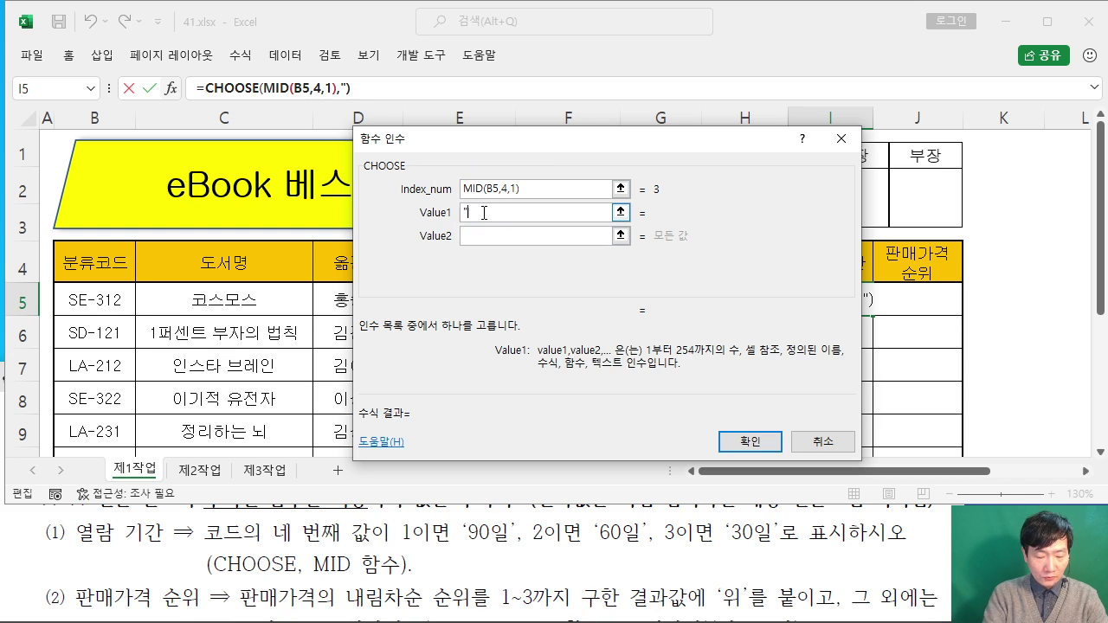
type("90일")
key("BackSpace")
key("BackSpace")
key("BackSpace")
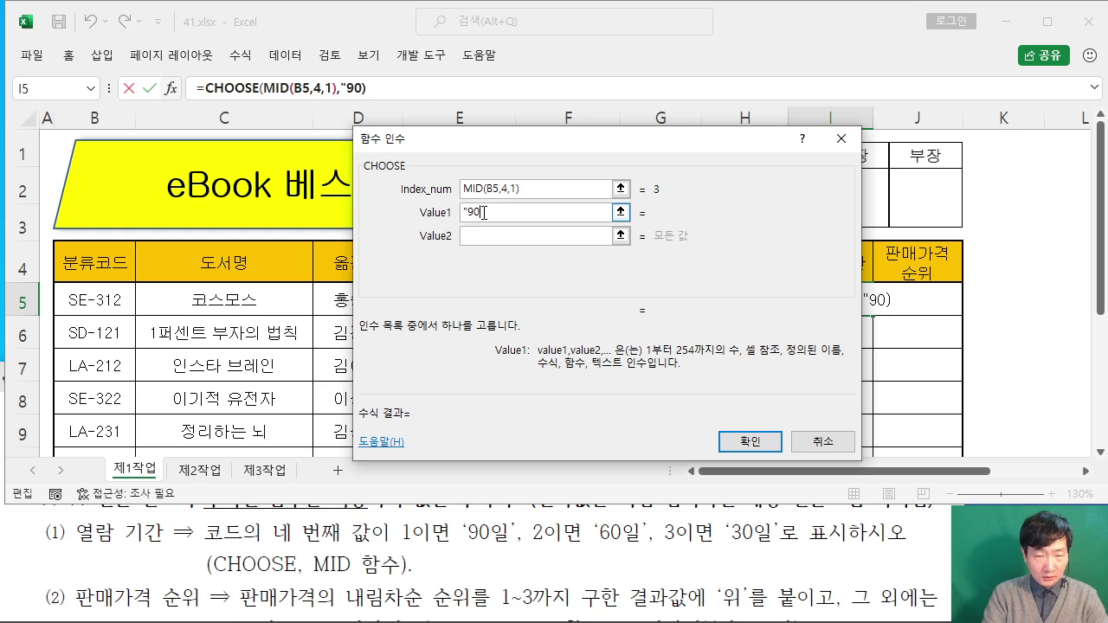
type("일\"")
key("Tab")
type("\"")
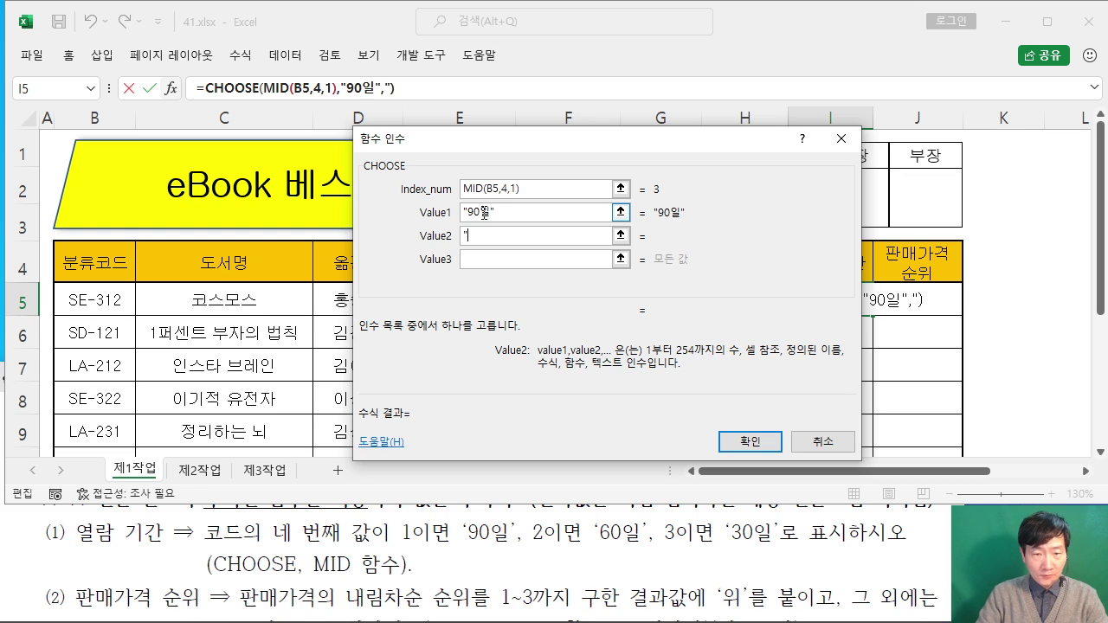
type("60일")
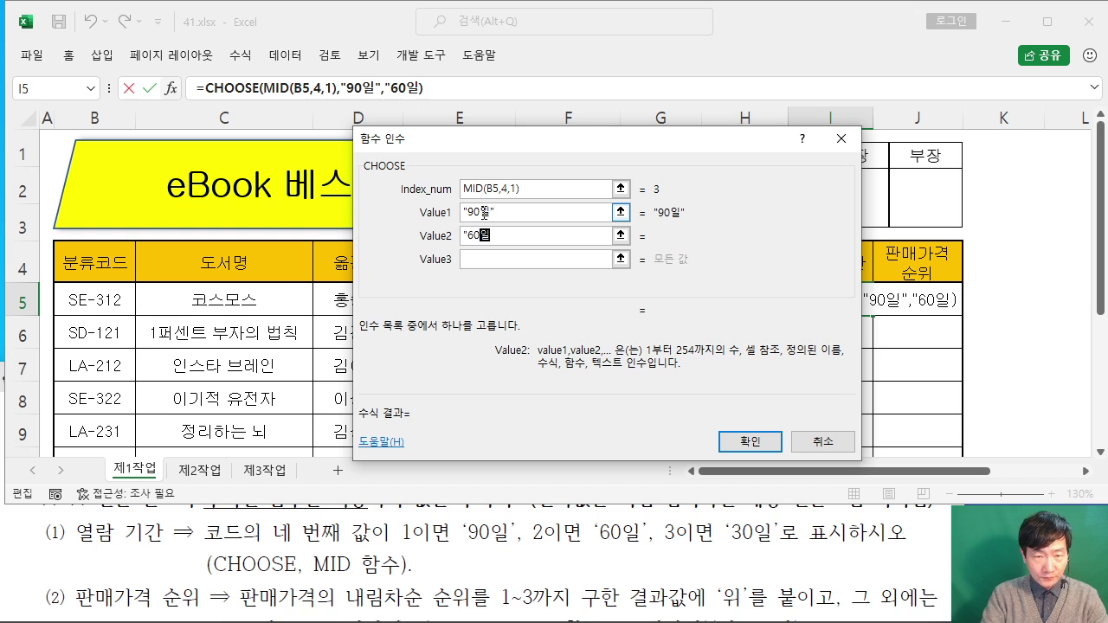
type("\"")
key("Tab")
type("\"")
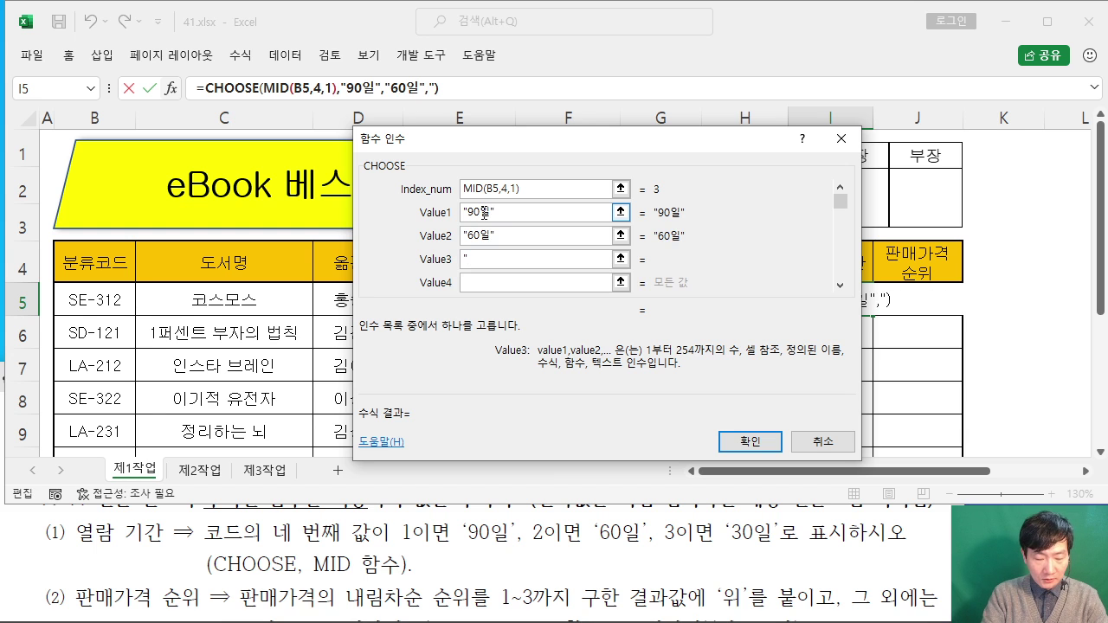
type("30일\"")
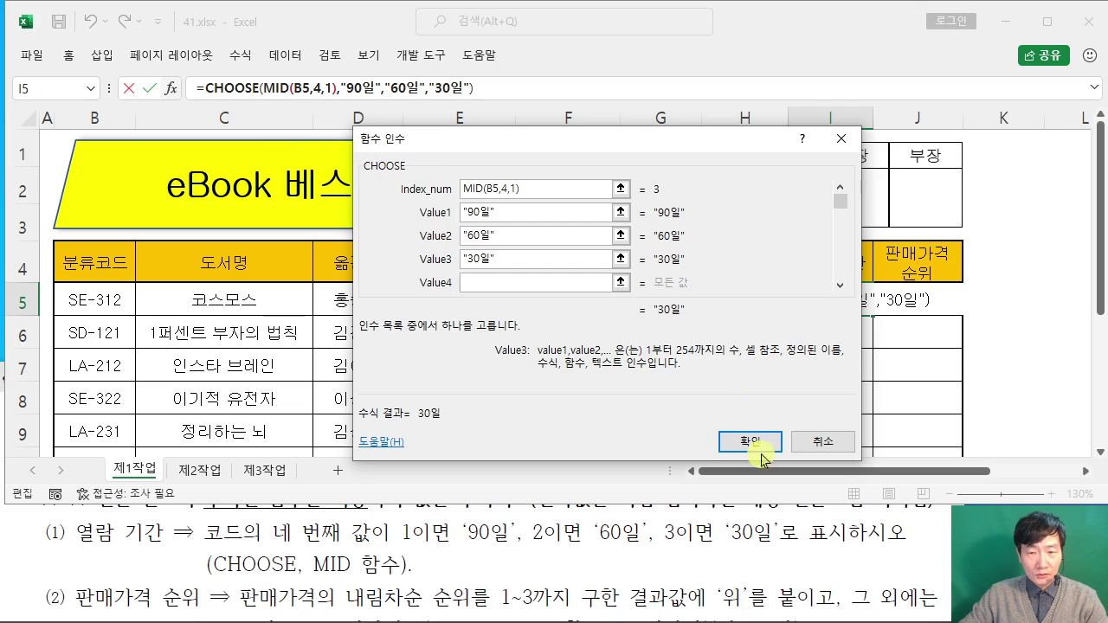
left_click(1107, 622)
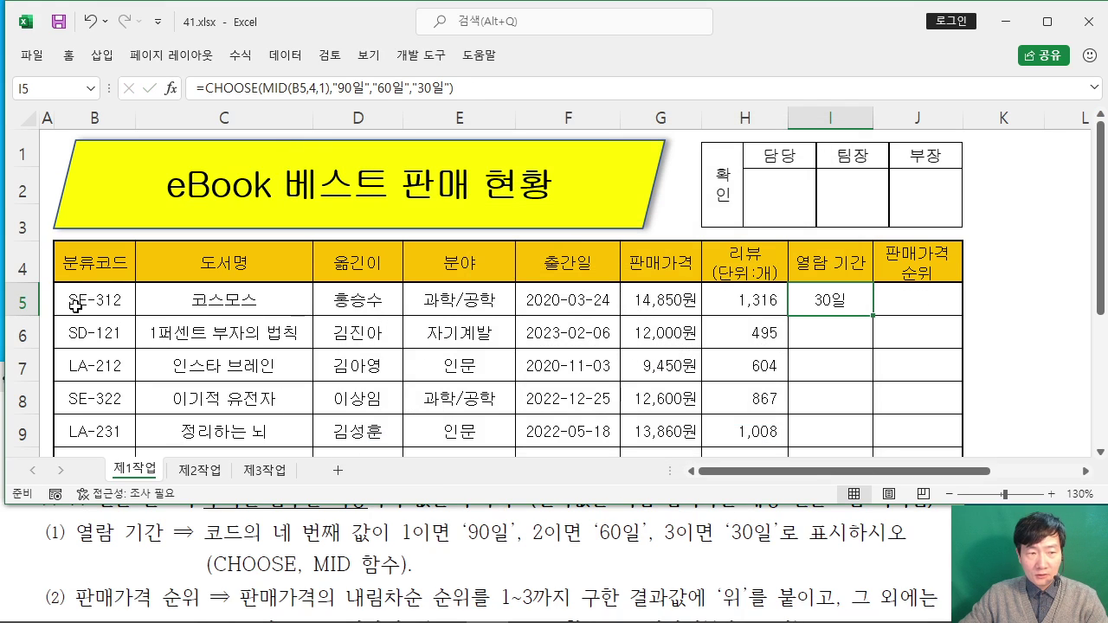
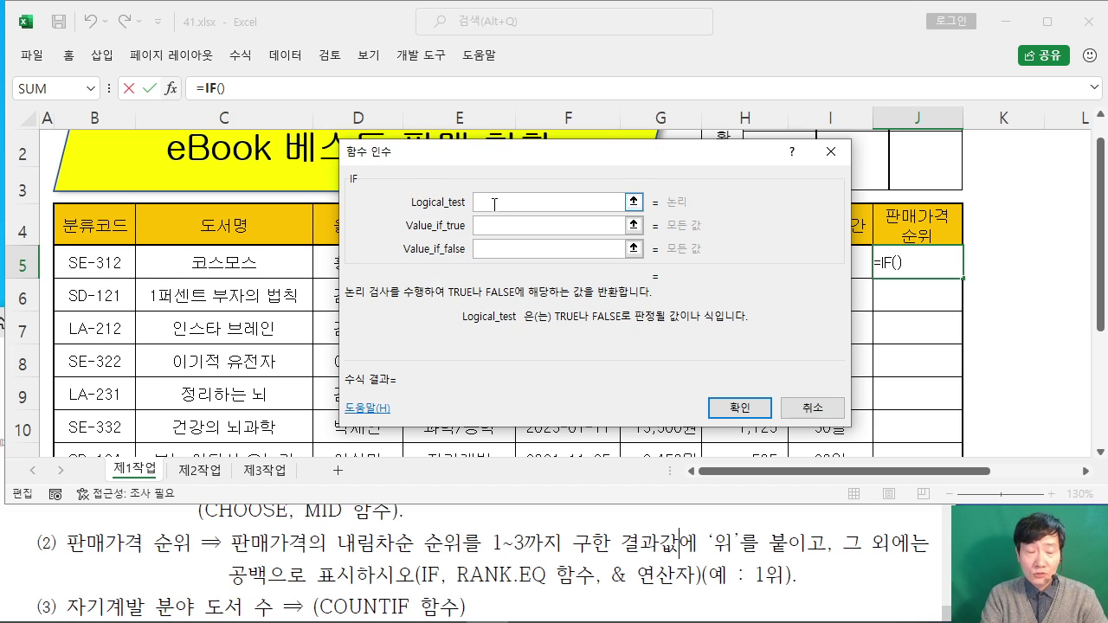
Step: Nest RANK.EQ( in the IF's Logical_test for J5 and switch to RANK.EQ's own arguments
type("RA")
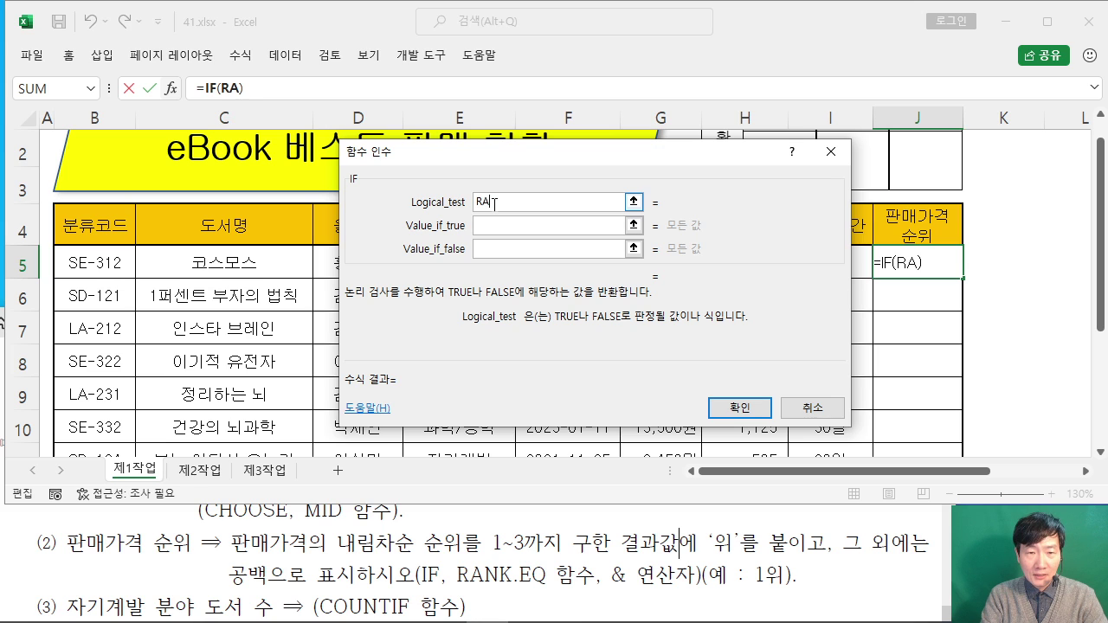
type("NK.EQ(")
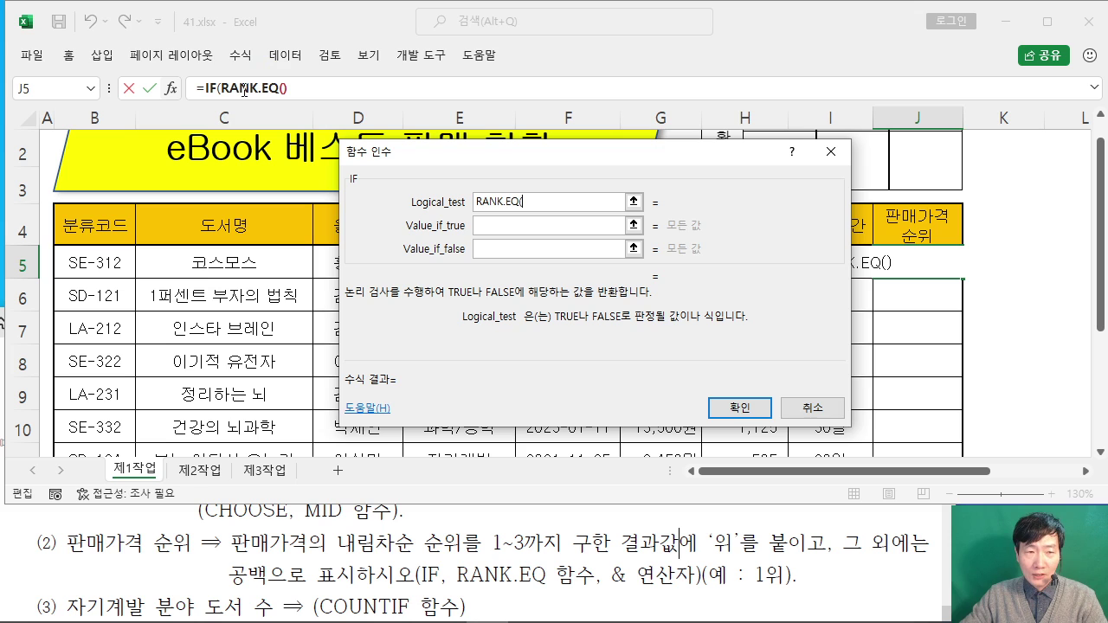
left_click(244, 90)
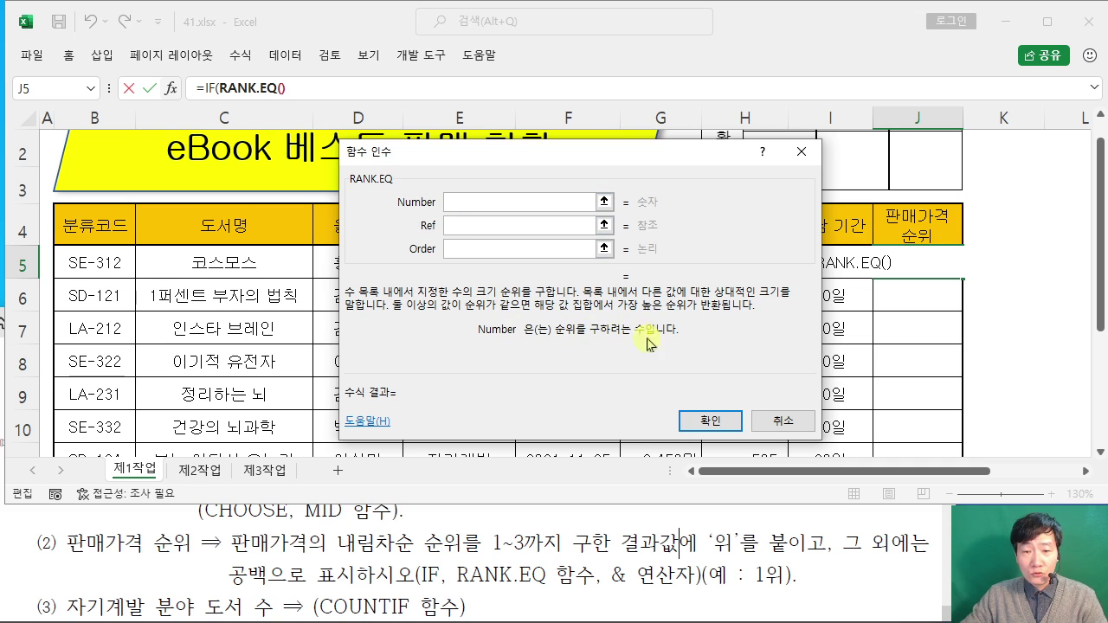
Step: Set RANK.EQ's Number to G5 and Ref to the absolute range $G$5:$G$12
left_click_drag(613, 158, 389, 148)
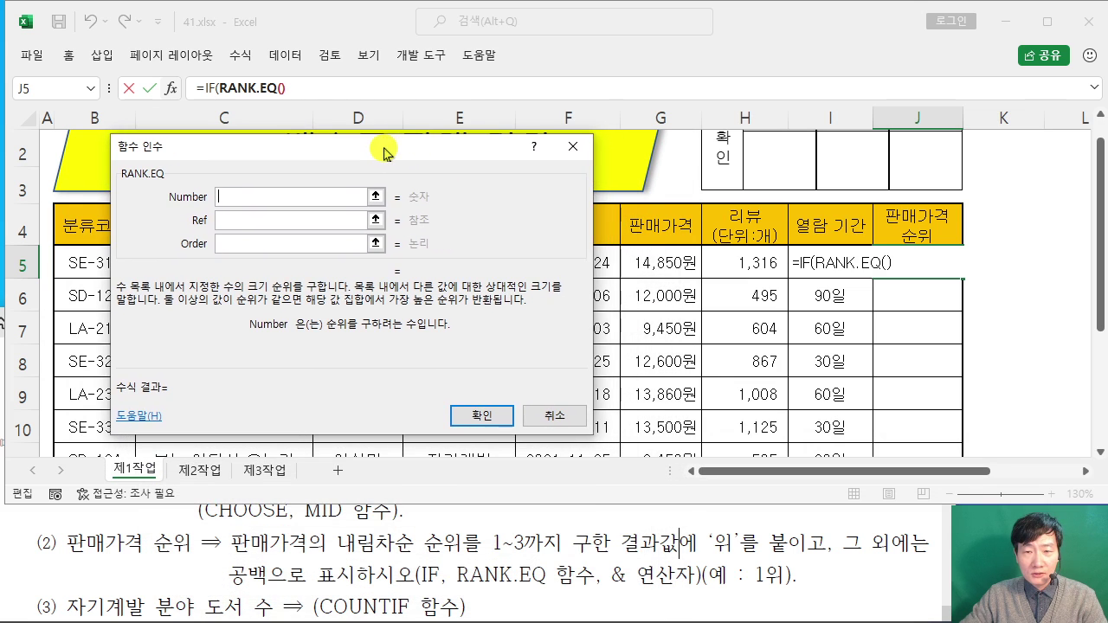
left_click(677, 264)
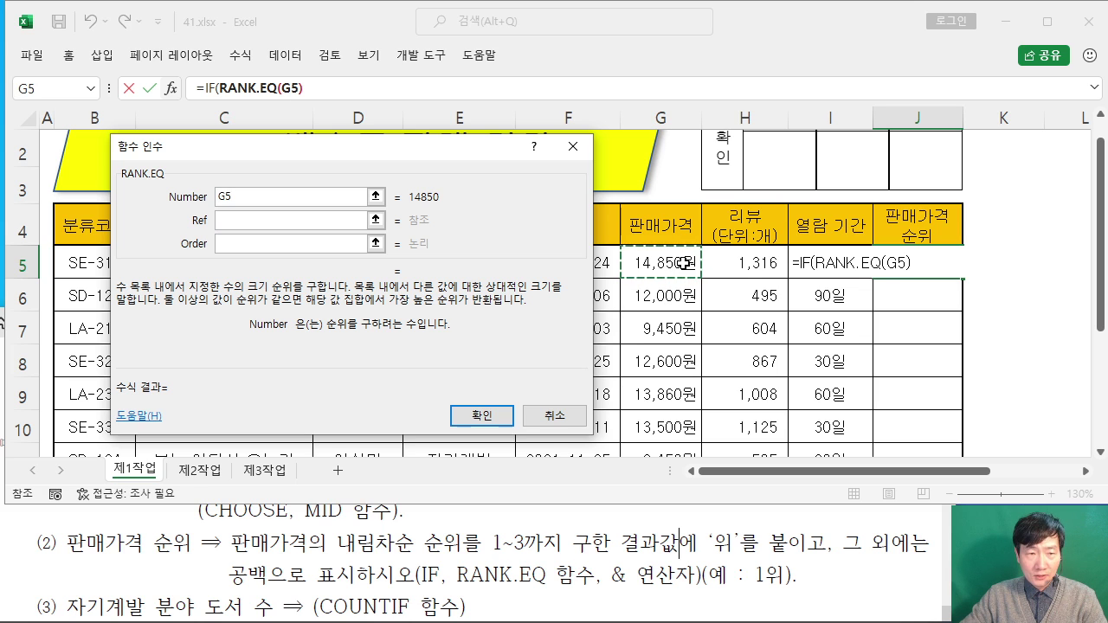
left_click(236, 221)
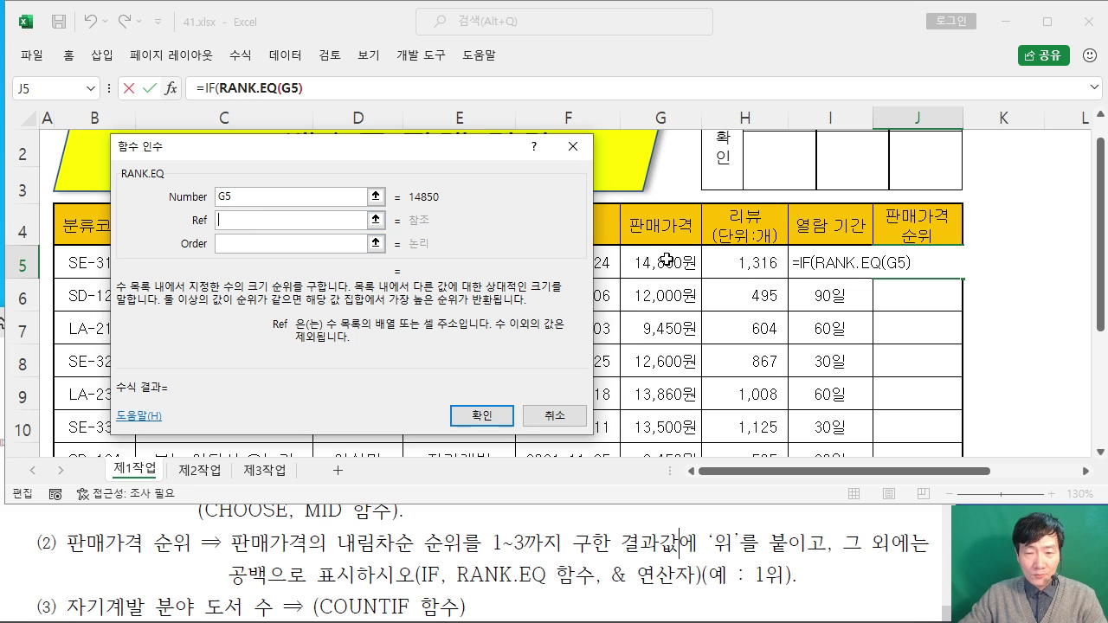
left_click(666, 259)
left_click_drag(666, 260, 660, 379)
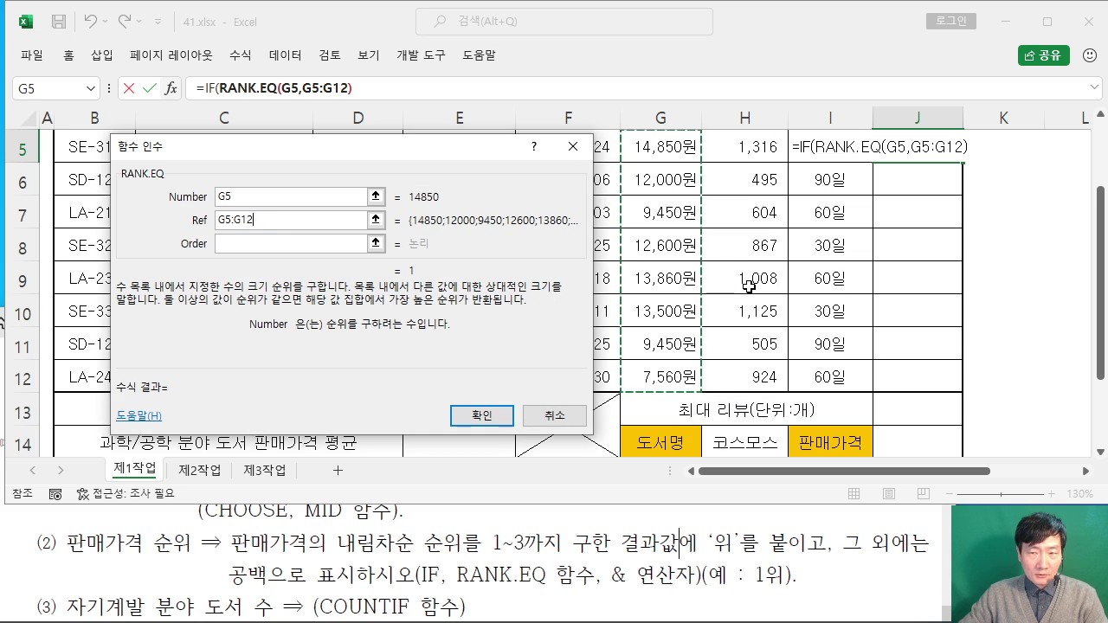
scroll(748, 285, "up", 1)
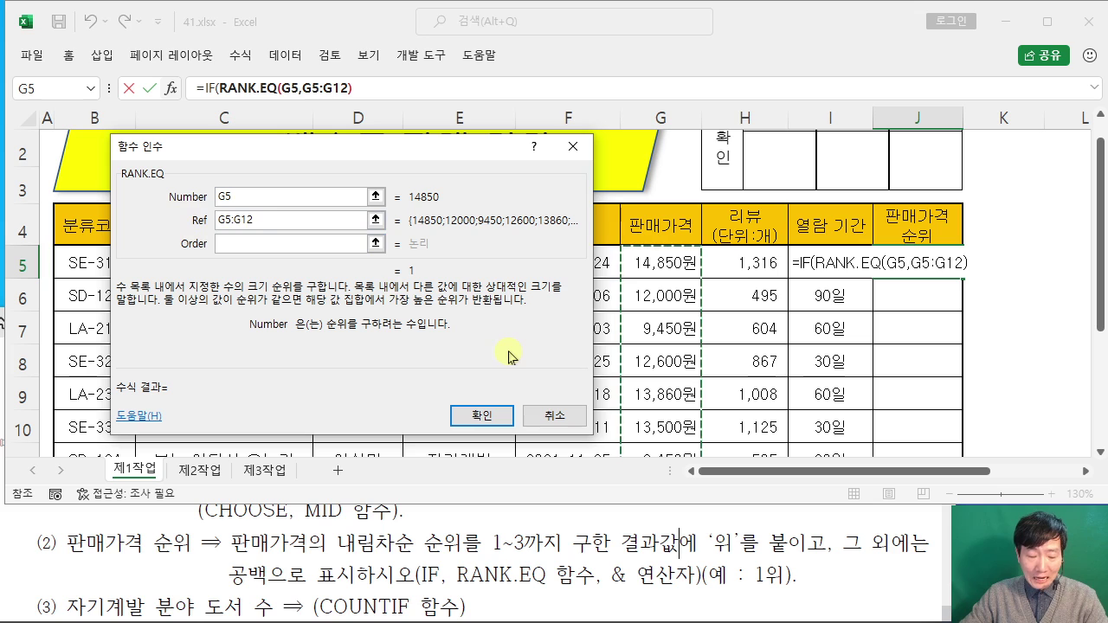
key("F4")
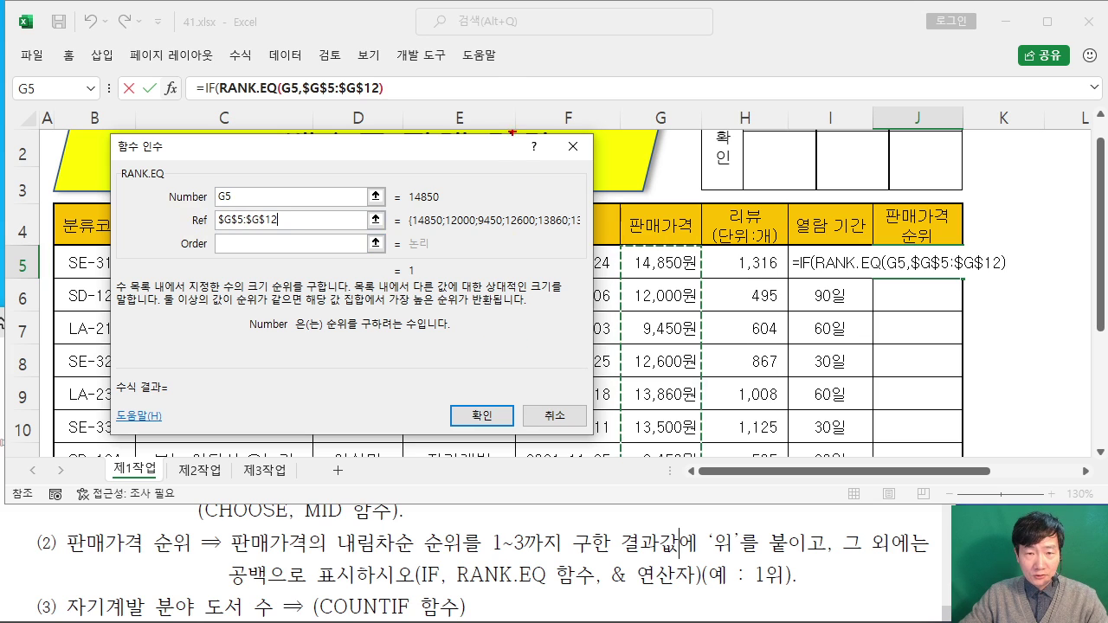
Step: Set RANK.EQ's Order to 0 for descending ranking, giving rank 1 in J5
mouse_move(496, 65)
left_mouse_down()
mouse_move(641, 200)
mouse_move(680, 199)
left_mouse_up()
left_click_drag(536, 94, 594, 94)
mouse_move(547, 103)
left_mouse_down()
mouse_move(547, 158)
mouse_move(574, 121)
left_mouse_up()
mouse_move(603, 93)
left_mouse_down()
mouse_move(591, 137)
mouse_move(637, 139)
left_mouse_up()
left_click_drag(627, 92, 605, 171)
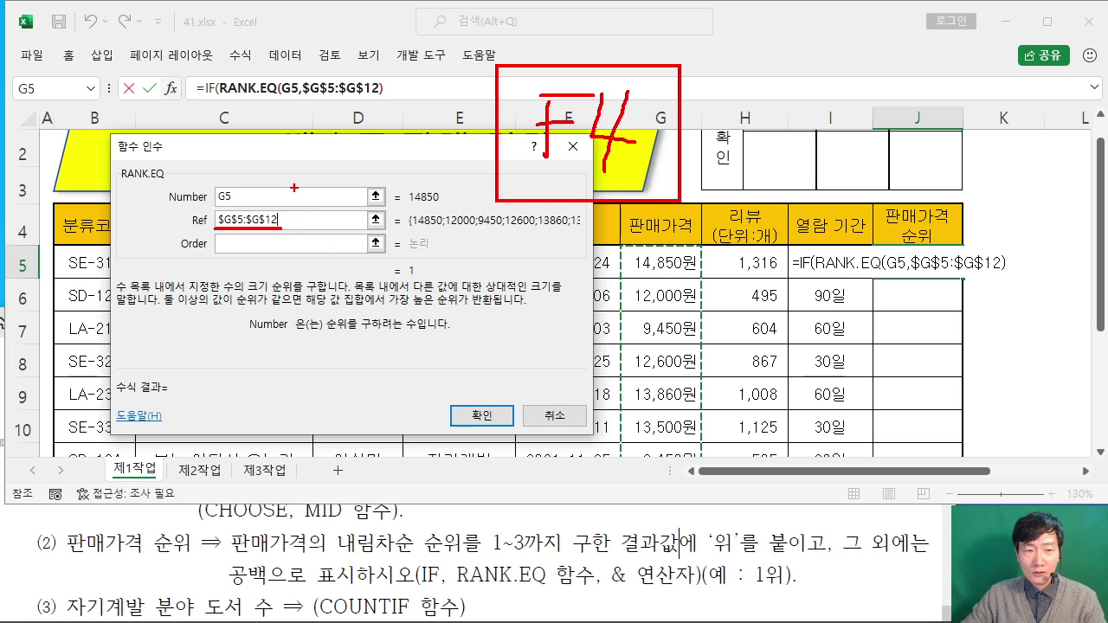
left_click_drag(294, 187, 306, 185)
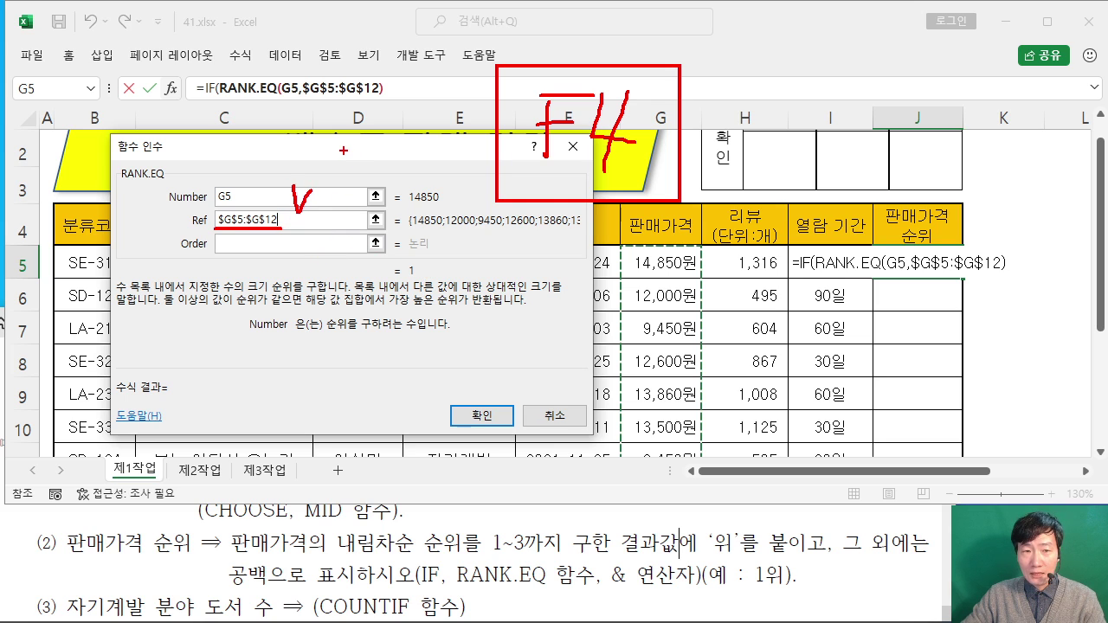
key("Escape")
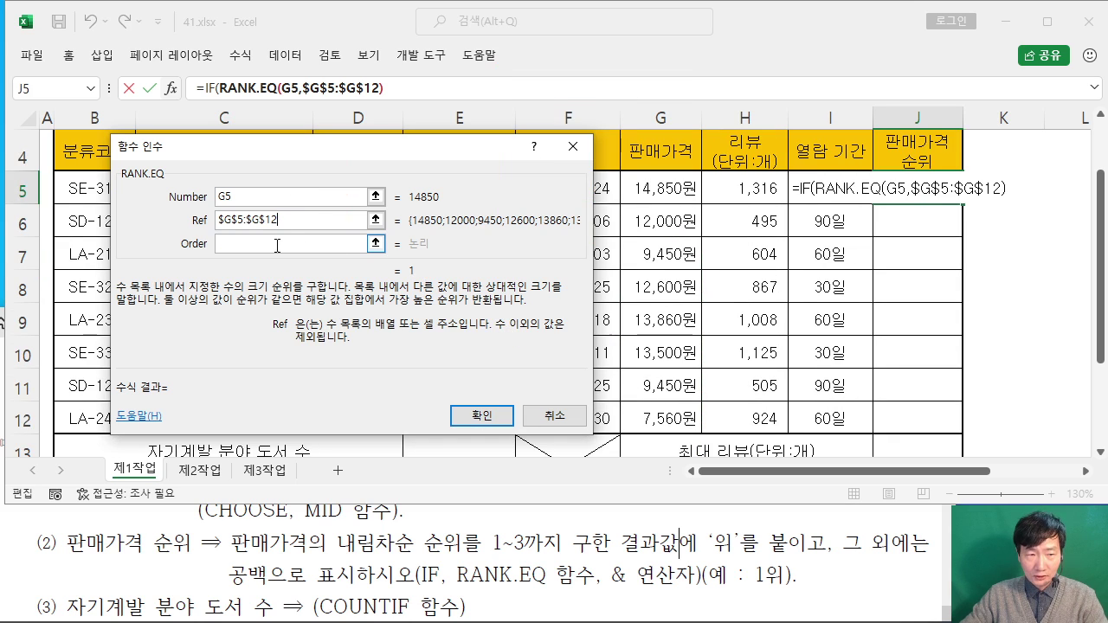
left_click(236, 246)
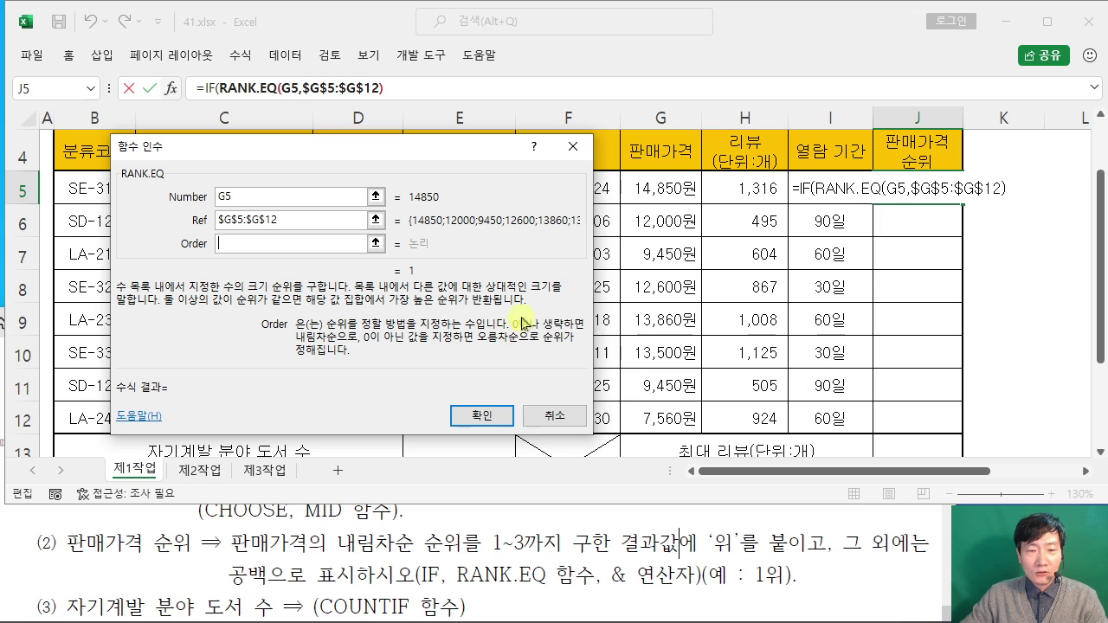
type("0")
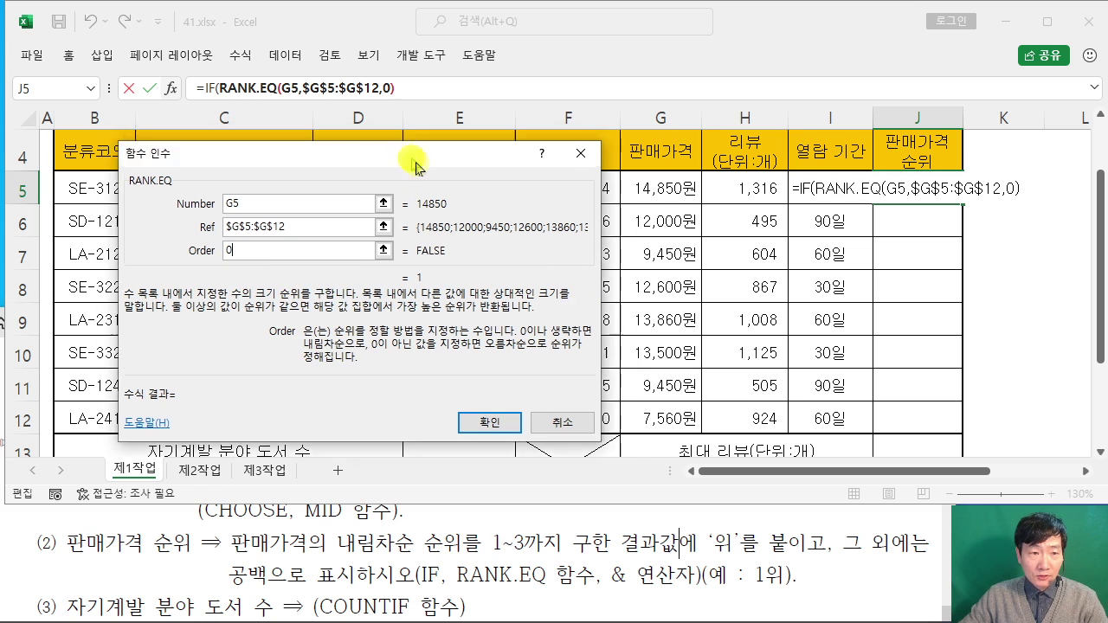
left_click_drag(405, 150, 475, 225)
left_click_drag(544, 225, 487, 218)
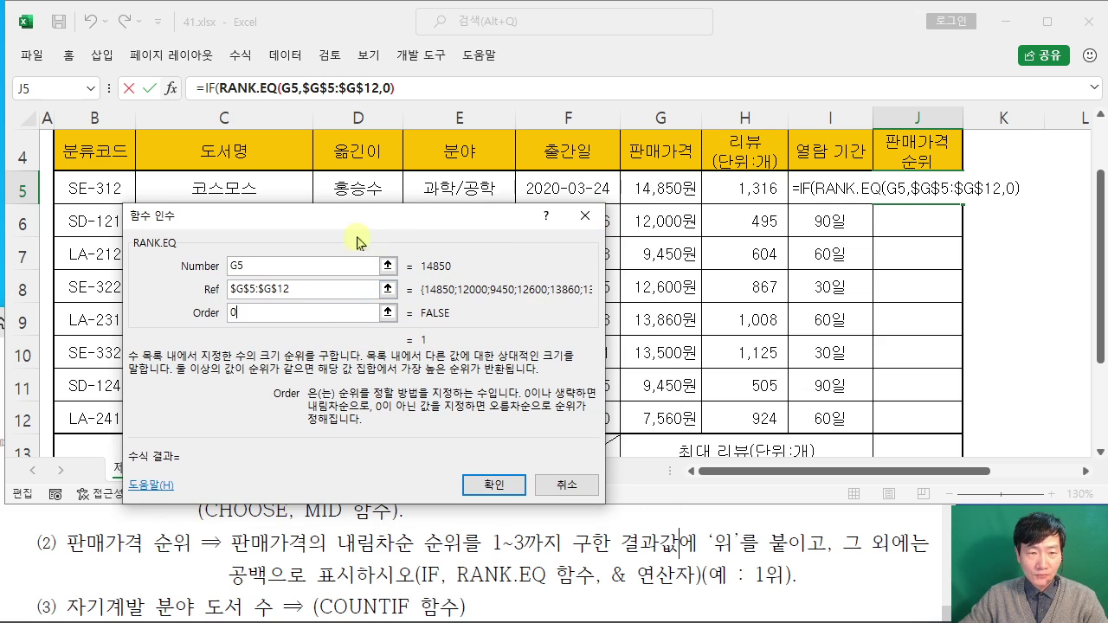
left_click_drag(357, 225, 538, 173)
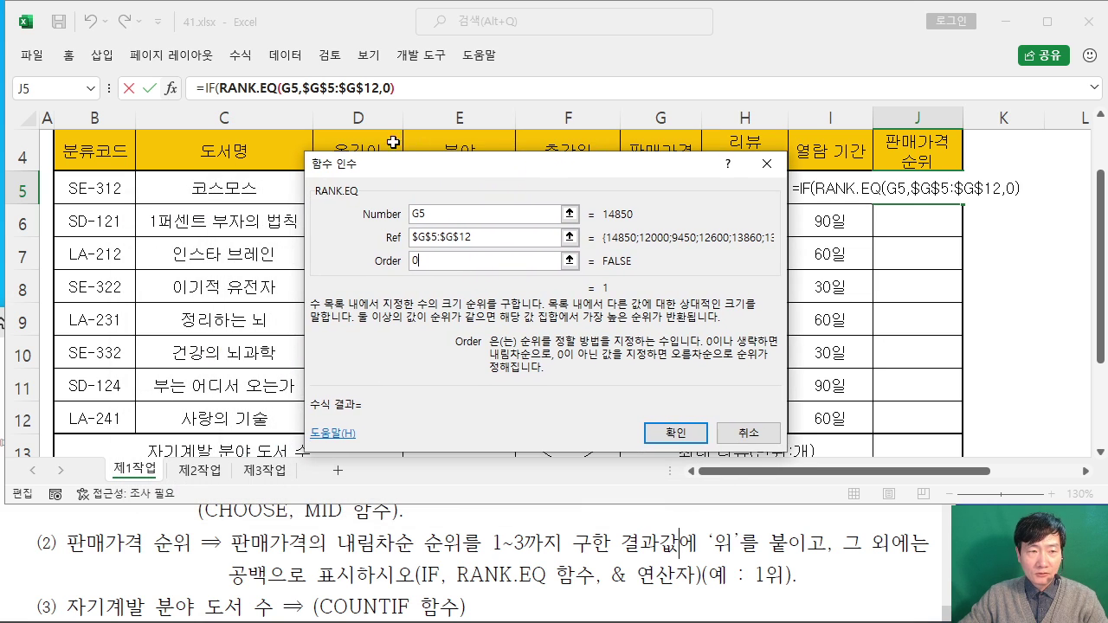
Step: Switch back to IF's arguments, with Logical_test holding RANK.EQ(G5,$G$5:$G$12,0)
left_click(207, 90)
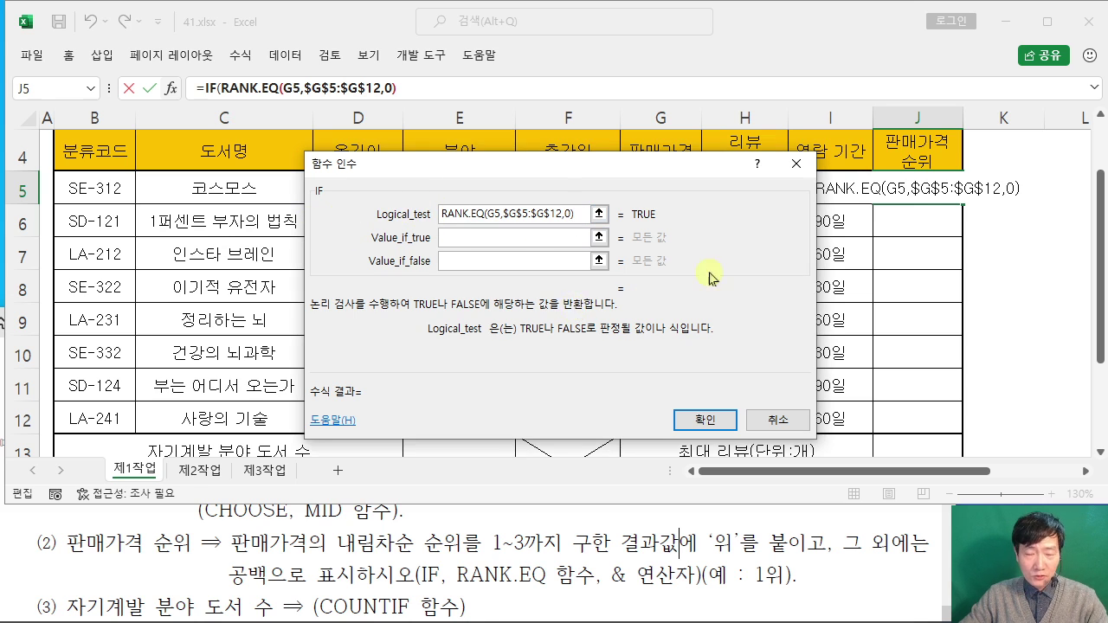
left_click_drag(744, 70, 808, 70)
mouse_move(737, 90)
left_mouse_down()
mouse_move(794, 90)
mouse_move(854, 71)
mouse_move(887, 106)
left_mouse_up()
left_click_drag(902, 63, 952, 100)
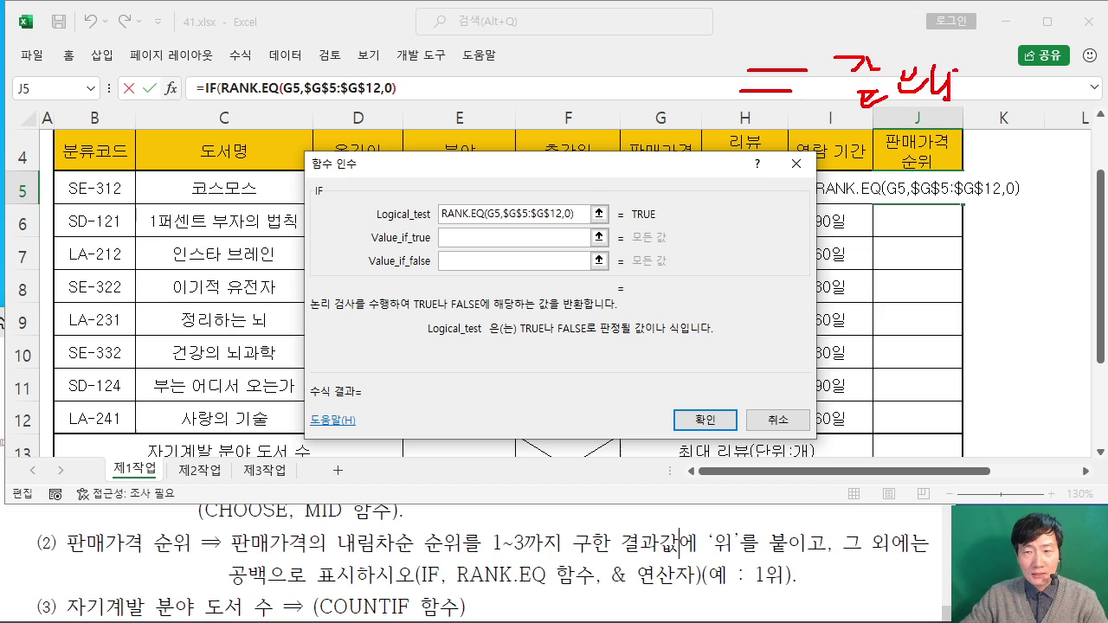
left_click_drag(778, 149, 778, 167)
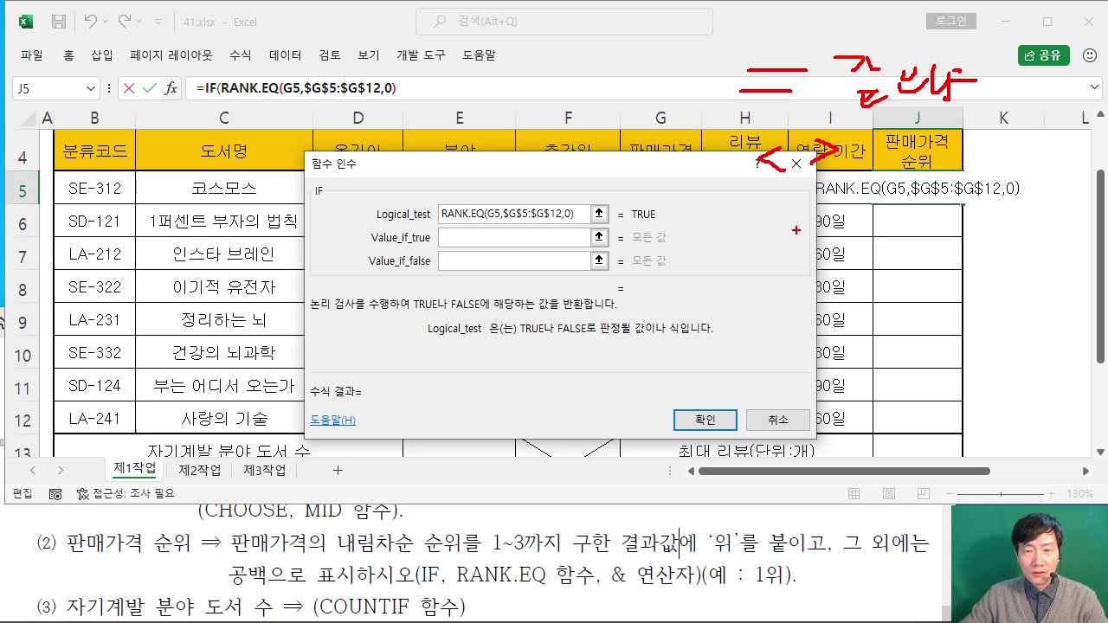
mouse_move(751, 209)
left_mouse_down()
mouse_move(787, 304)
mouse_move(750, 353)
mouse_move(803, 343)
mouse_move(812, 351)
left_mouse_up()
mouse_move(847, 327)
left_mouse_down()
mouse_move(833, 350)
mouse_move(868, 364)
left_mouse_up()
mouse_move(890, 314)
left_mouse_down()
mouse_move(876, 339)
mouse_move(920, 335)
mouse_move(902, 371)
left_mouse_up()
mouse_move(791, 381)
left_mouse_down()
mouse_move(763, 404)
mouse_move(783, 410)
left_mouse_up()
left_click_drag(779, 400, 837, 410)
left_click_drag(848, 391, 861, 436)
mouse_move(878, 381)
left_mouse_down()
mouse_move(893, 383)
mouse_move(886, 395)
left_mouse_up()
mouse_move(904, 399)
left_mouse_down()
mouse_move(904, 424)
mouse_move(929, 413)
left_mouse_up()
left_click_drag(478, 561, 613, 559)
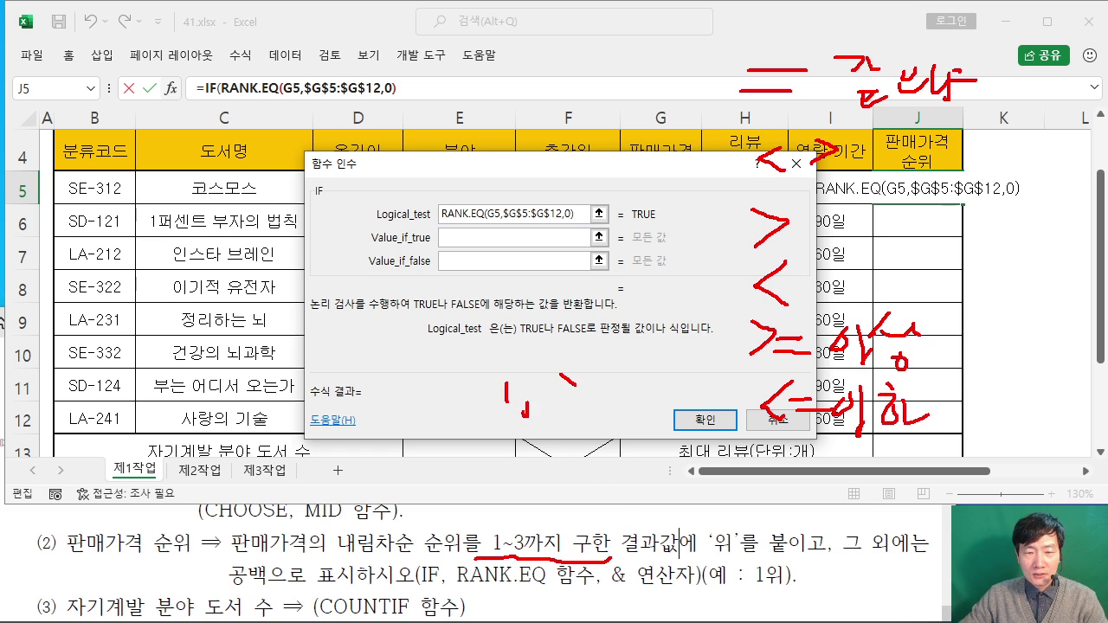
left_click_drag(561, 386, 594, 391)
left_click_drag(601, 398, 599, 406)
left_click_drag(623, 364, 640, 388)
left_click_drag(514, 424, 680, 414)
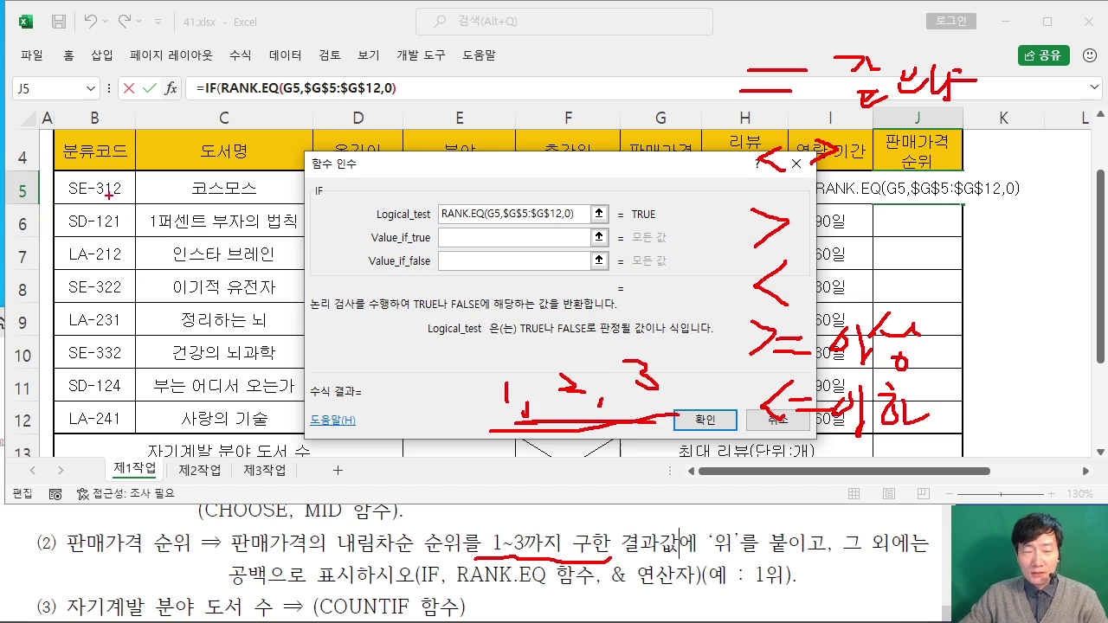
mouse_move(131, 174)
left_mouse_down()
mouse_move(117, 243)
mouse_move(121, 425)
left_mouse_up()
mouse_move(242, 93)
left_mouse_down()
mouse_move(241, 130)
mouse_move(338, 104)
mouse_move(343, 123)
left_mouse_up()
left_click_drag(165, 161, 366, 135)
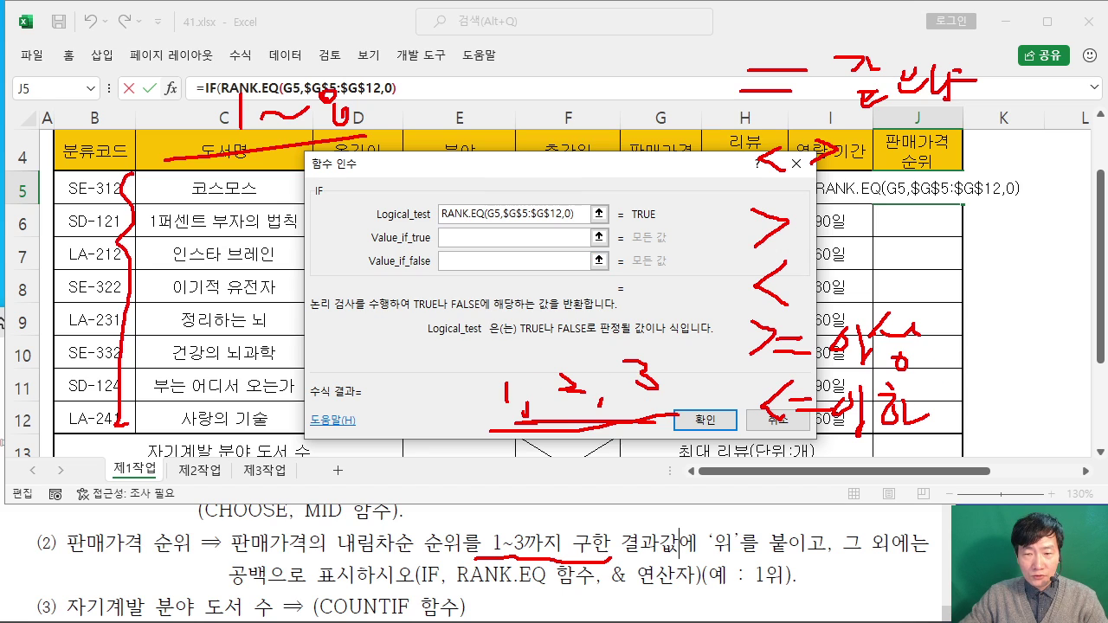
left_click_drag(766, 435, 887, 427)
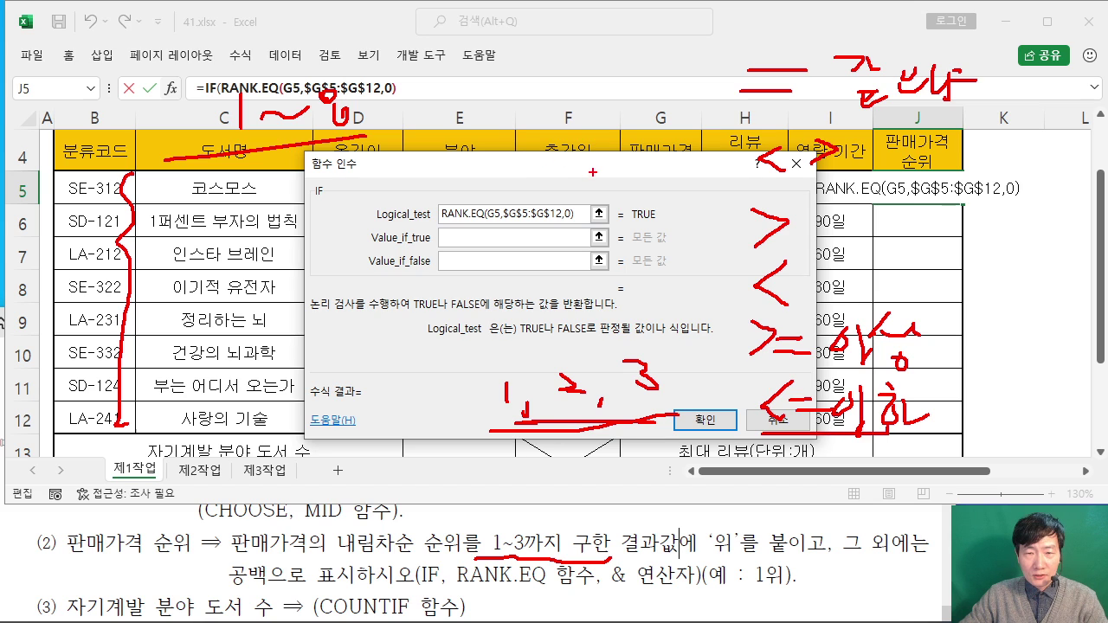
left_click_drag(593, 172, 592, 194)
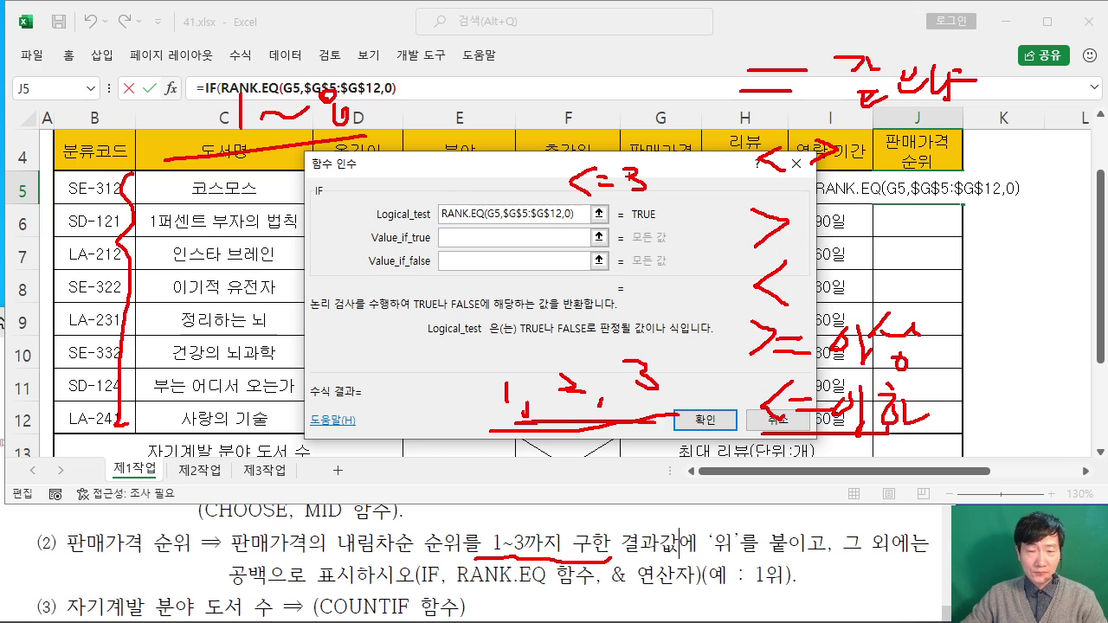
key("Escape")
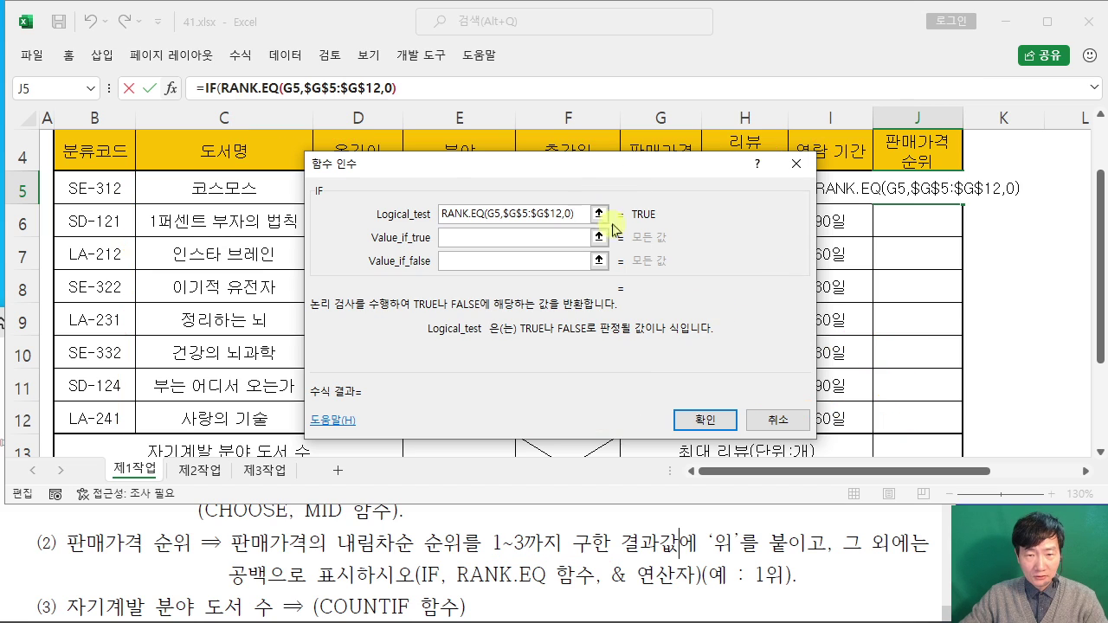
Step: Append <=3 to the logical test and copy the RANK.EQ expression into Value_if_true
type("<=3")
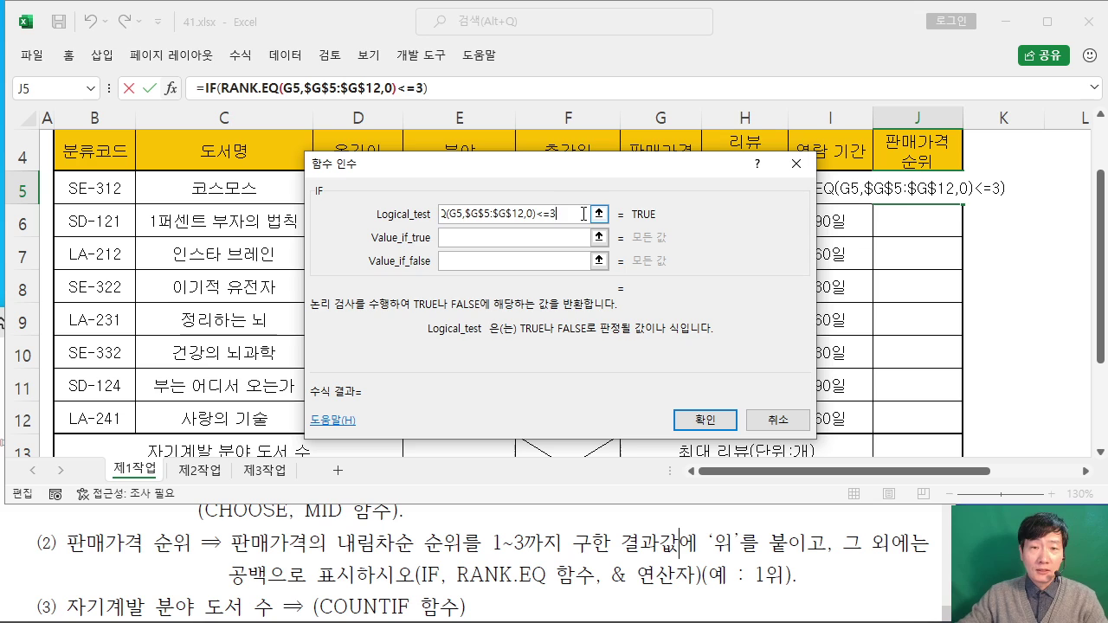
left_click(511, 237)
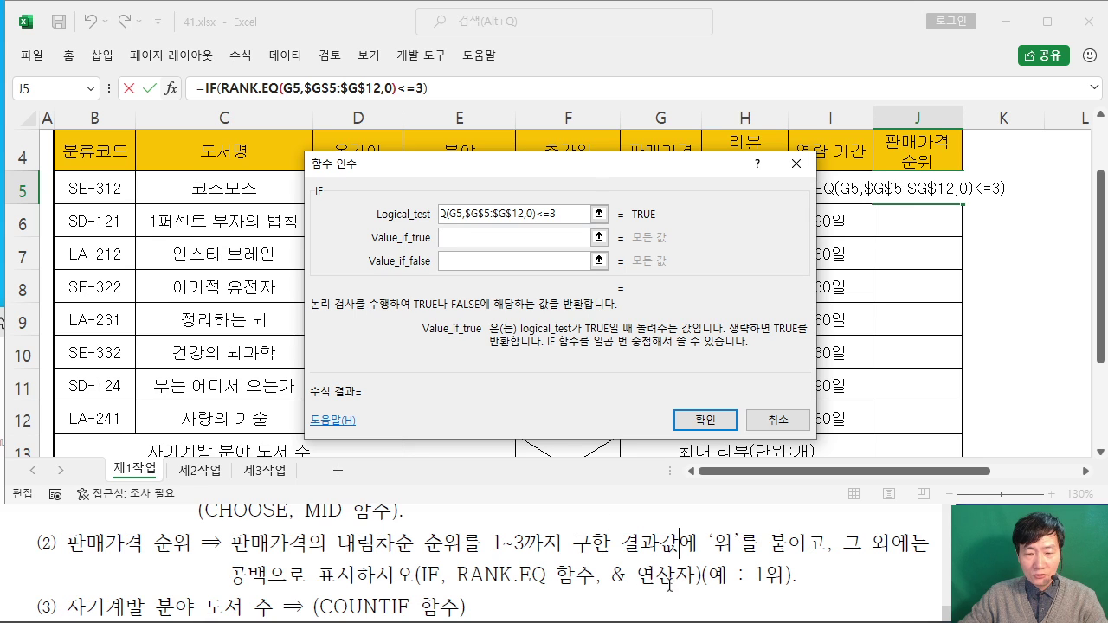
left_click(536, 216)
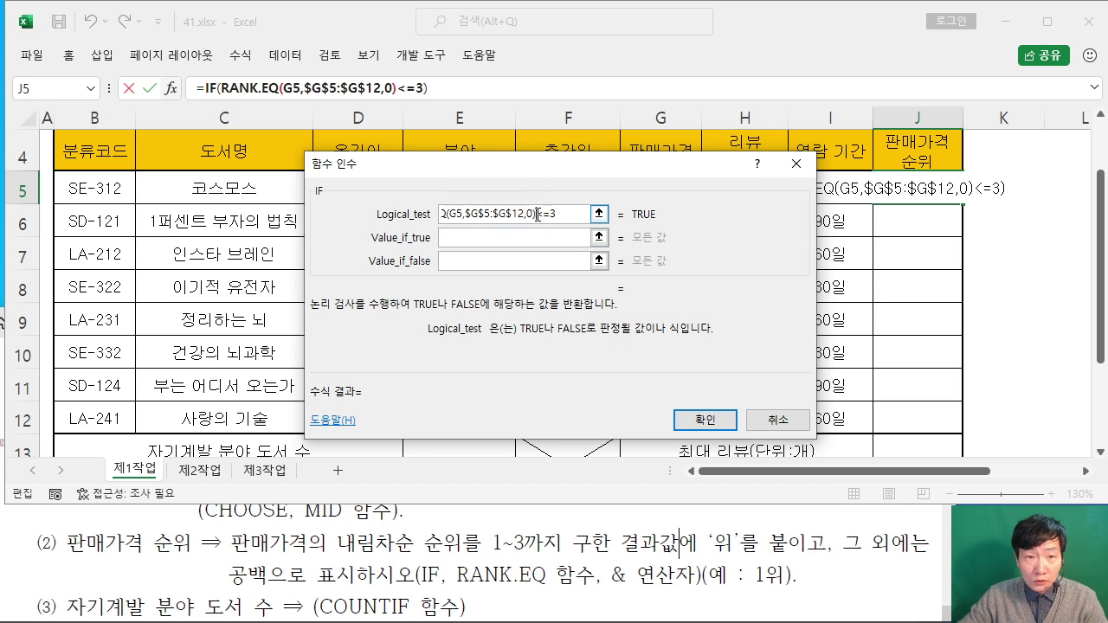
left_click_drag(537, 213, 514, 212)
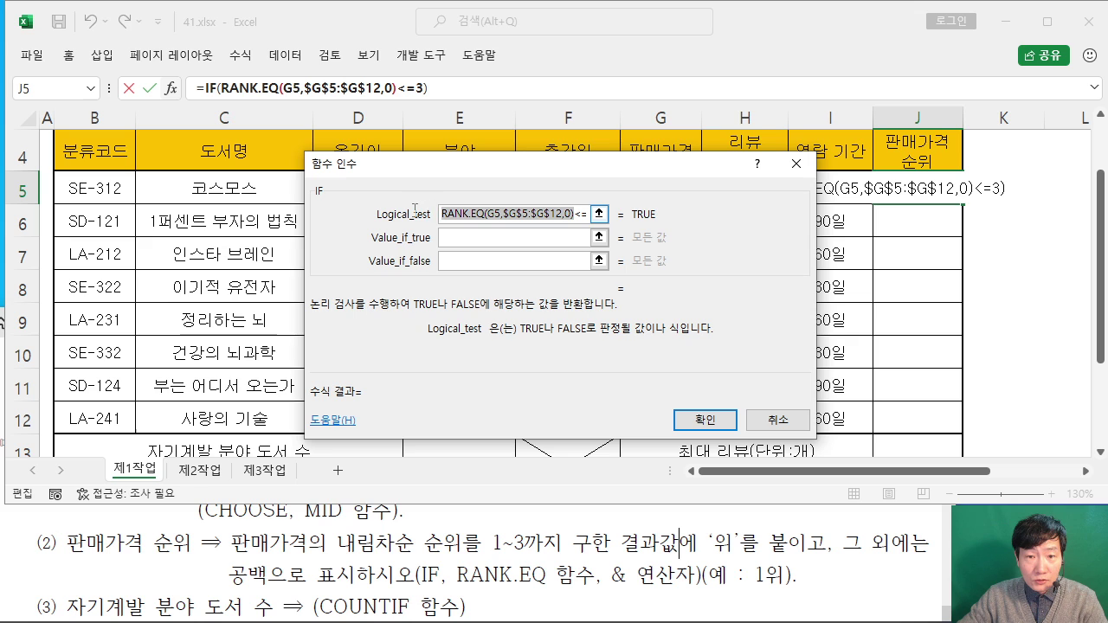
right_click(474, 212)
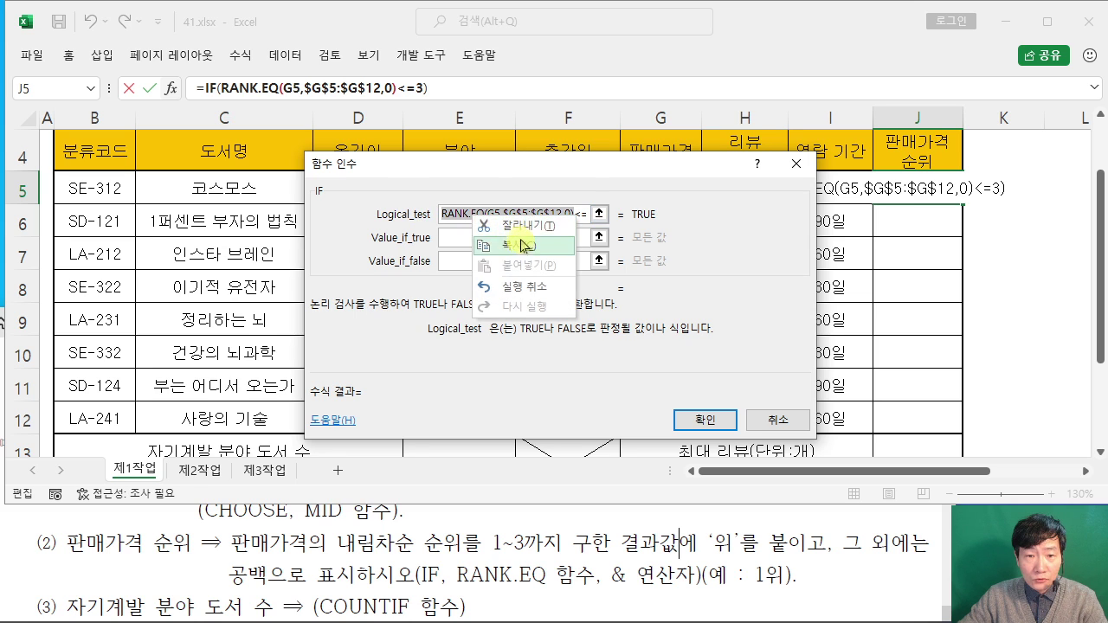
left_click(489, 240)
left_click(482, 239)
right_click(481, 238)
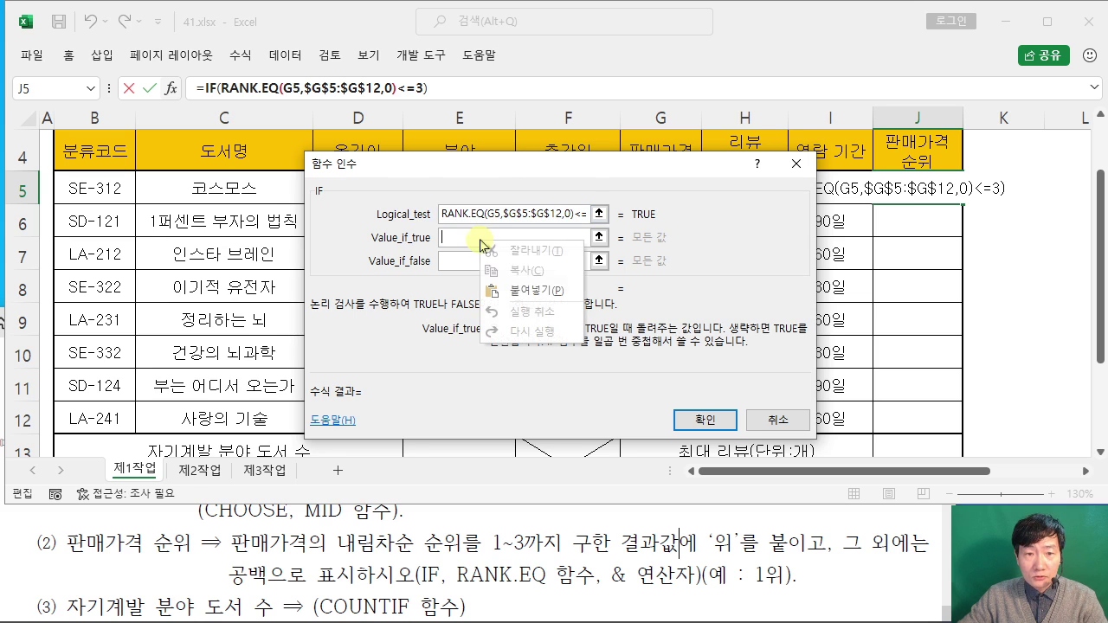
left_click(539, 291)
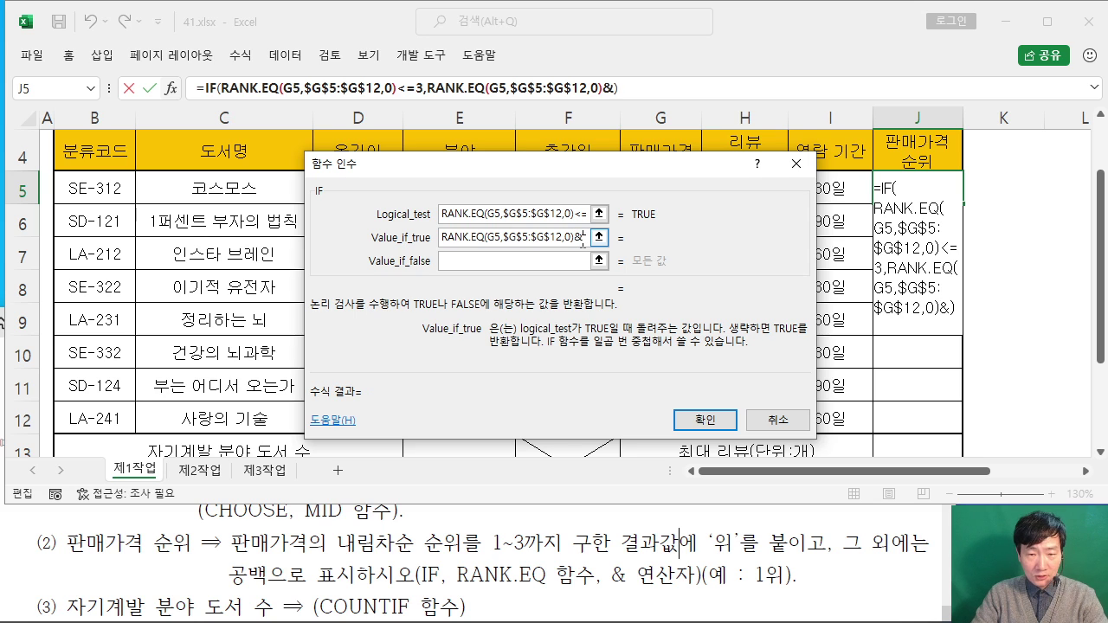
Step: Append &"위" to the true value and set Value_if_false to ""
type("&\"ㅇㅟㅐ")
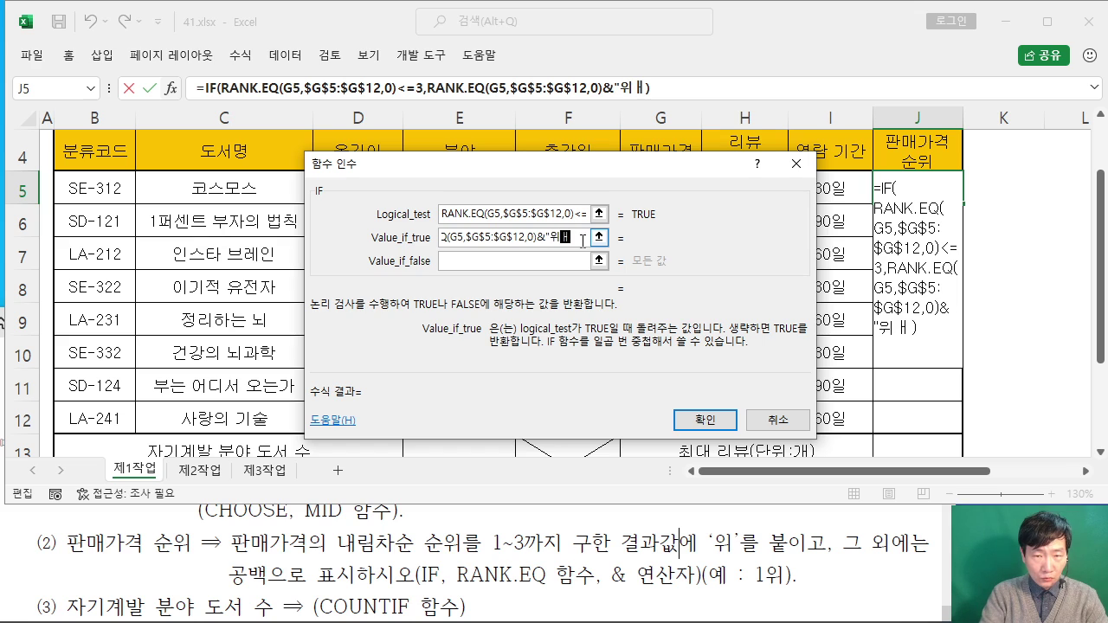
key("BackSpace")
type("\"")
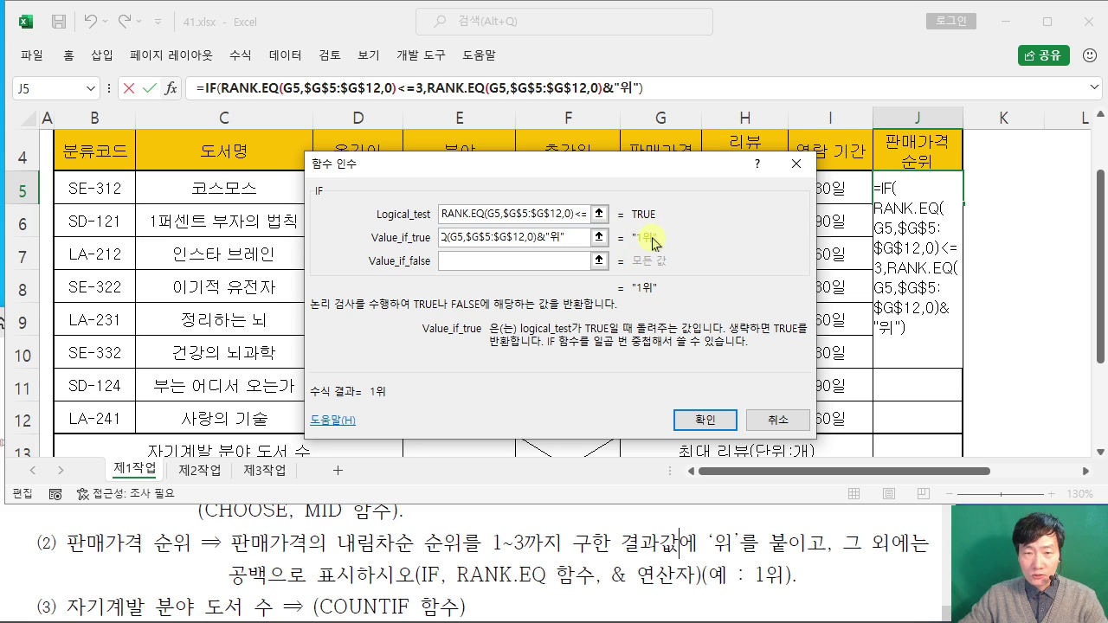
left_click(485, 259)
type("\"\"")
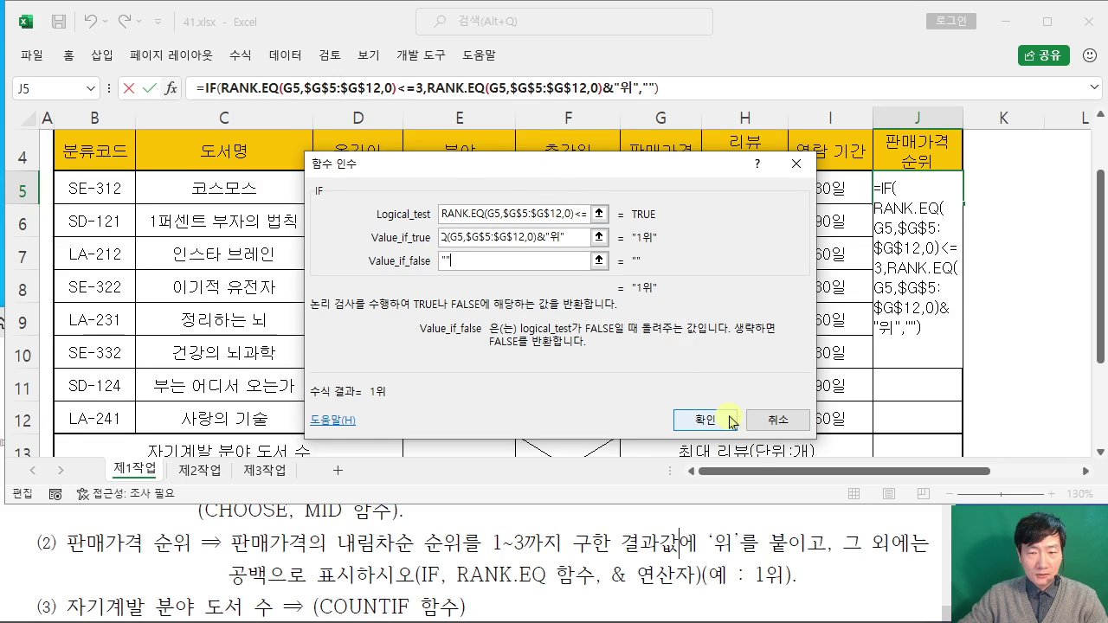
Step: Confirm J5's rank formula and fill it down to J12 without formatting
left_click(731, 422)
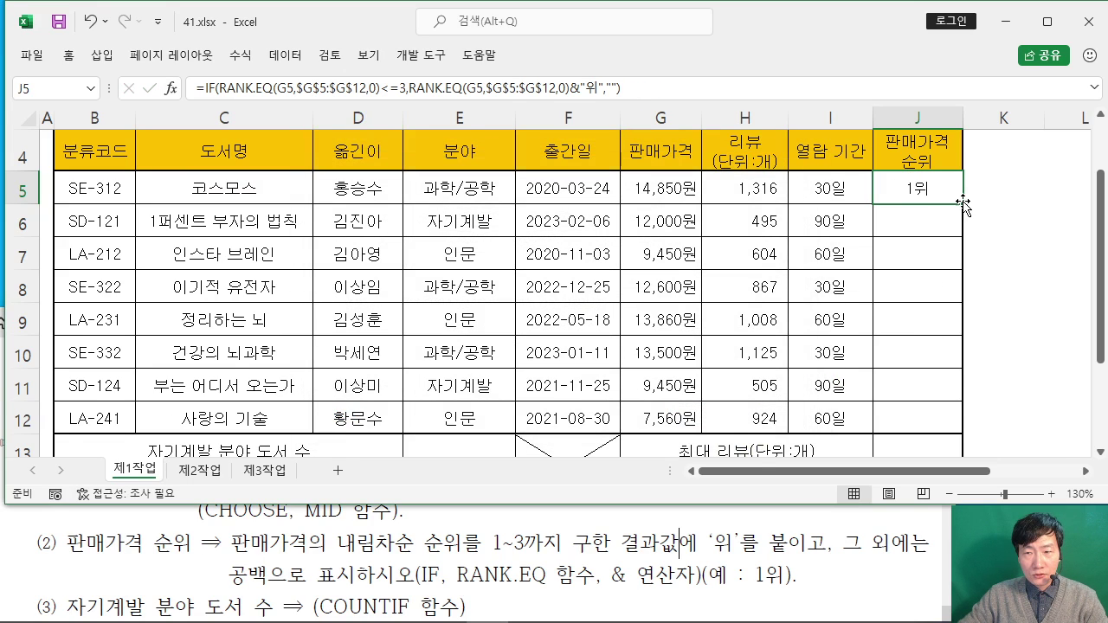
left_click_drag(963, 203, 963, 432)
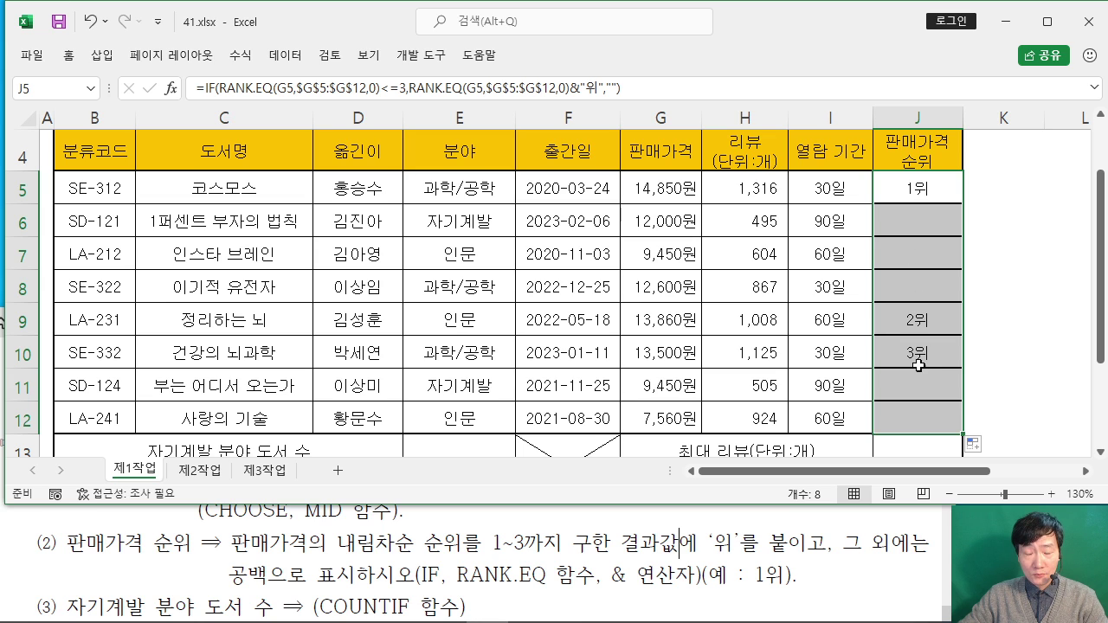
left_click(979, 446)
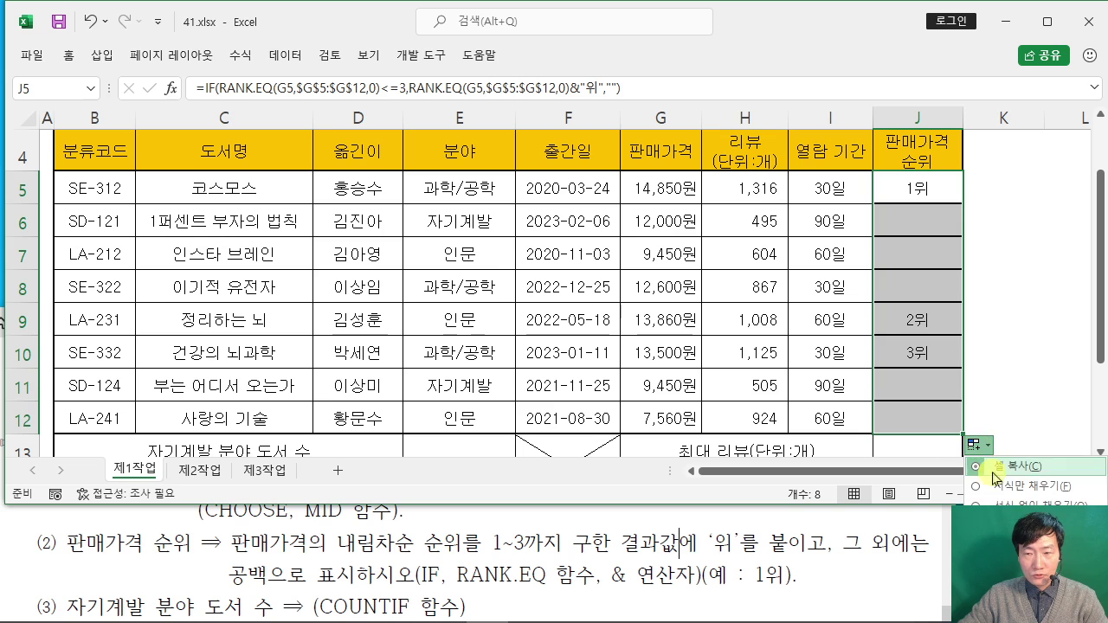
left_click(982, 504)
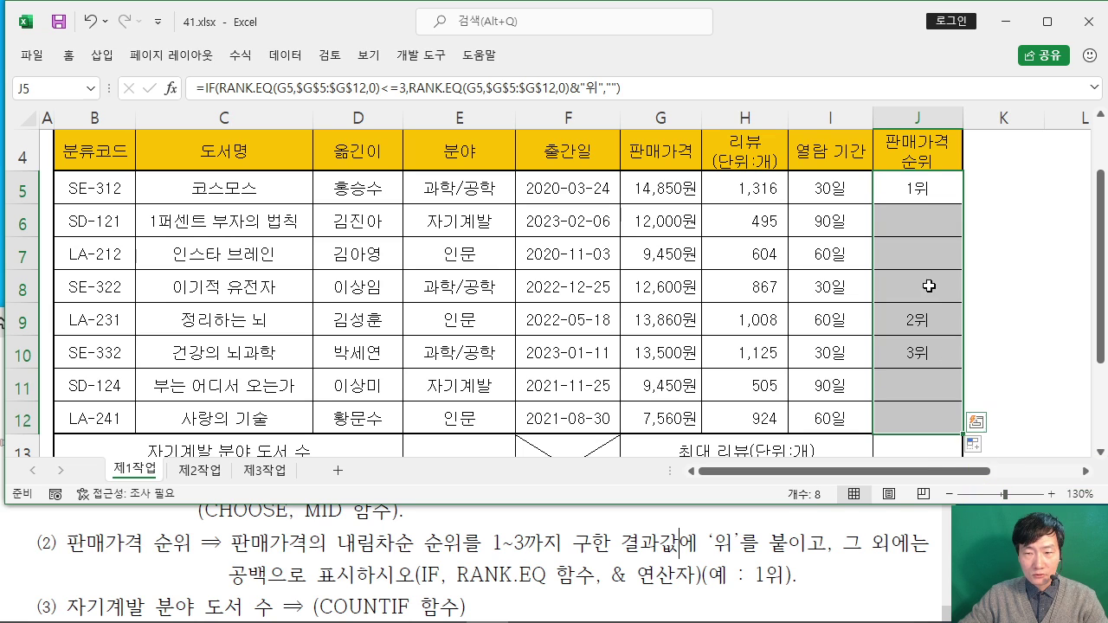
left_click(569, 272)
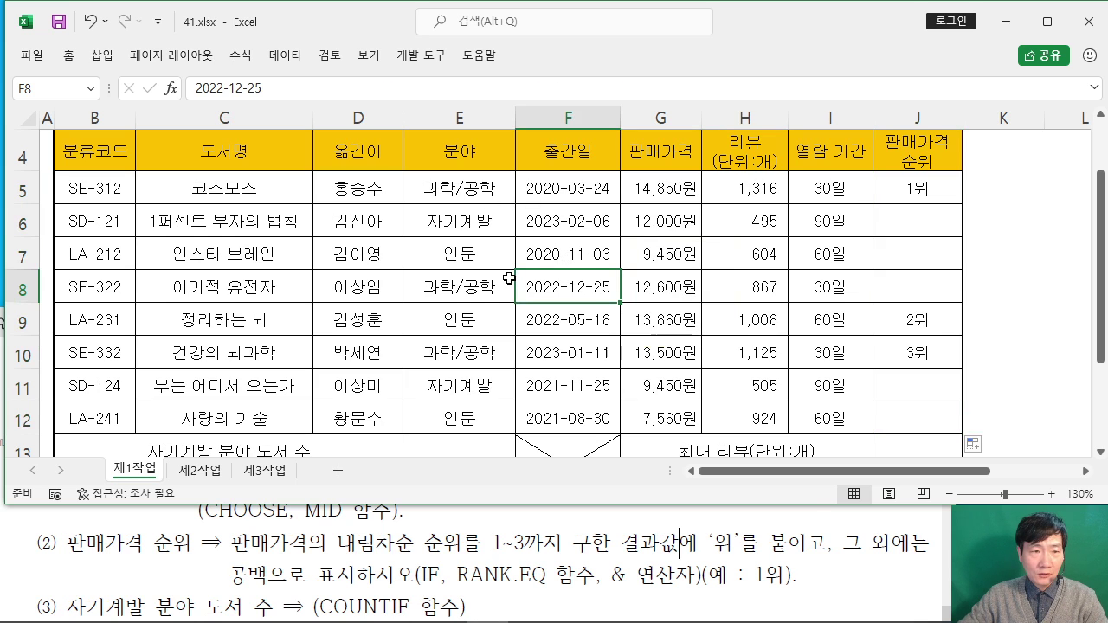
Step: Read the exam instructions for the 자기계발 count task
scroll(531, 295, "down", 1)
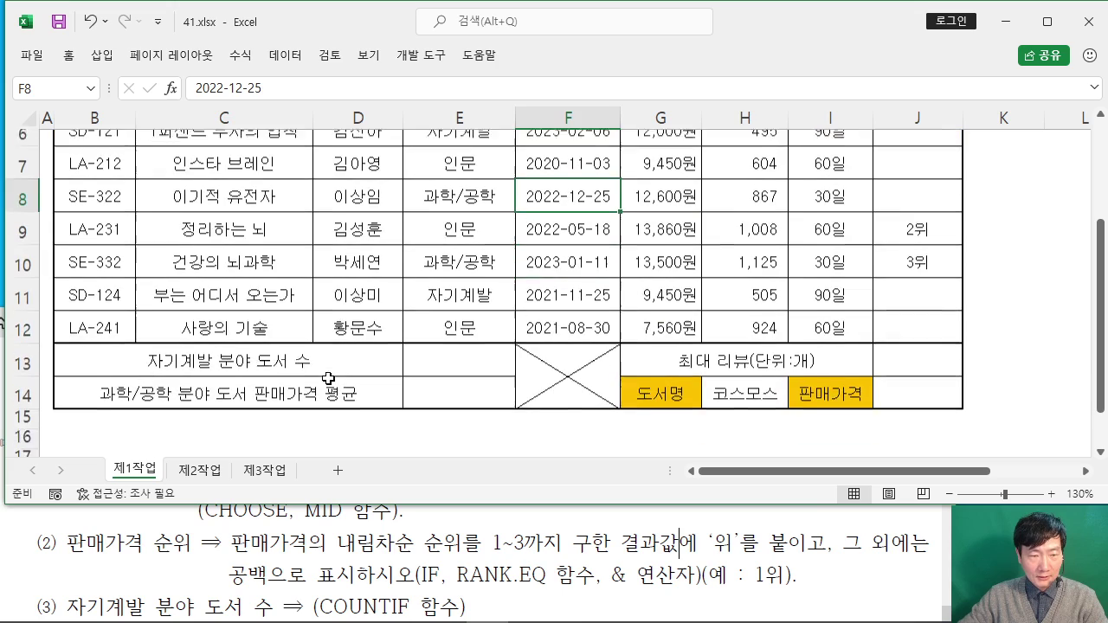
left_click(126, 547)
scroll(127, 547, "down", 5)
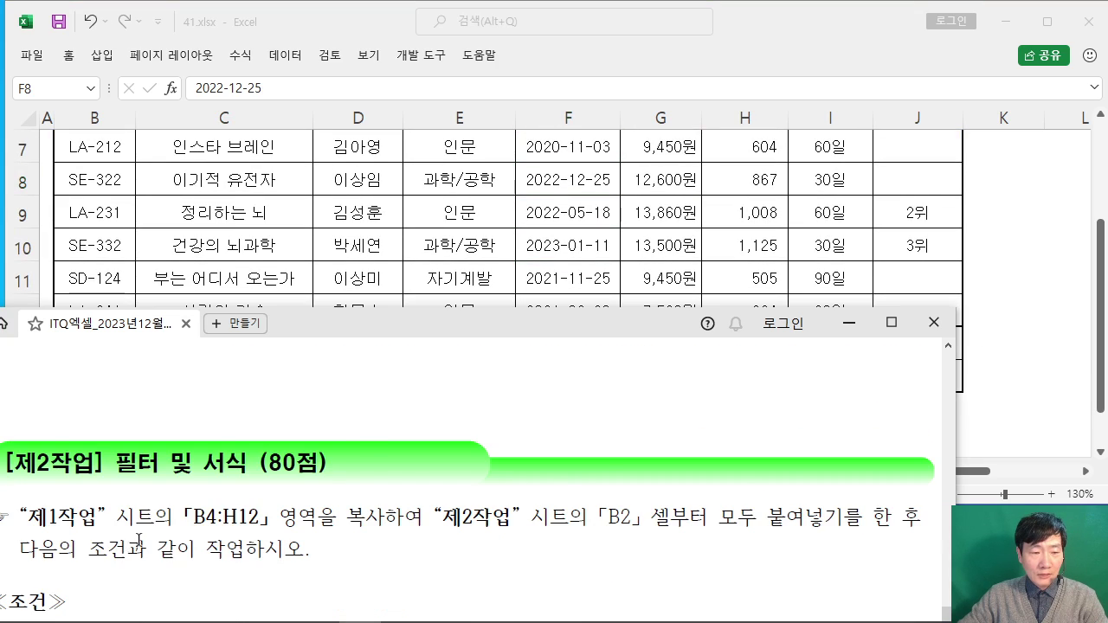
scroll(138, 539, "down", 5)
left_click_drag(440, 336, 462, 276)
left_click(785, 26)
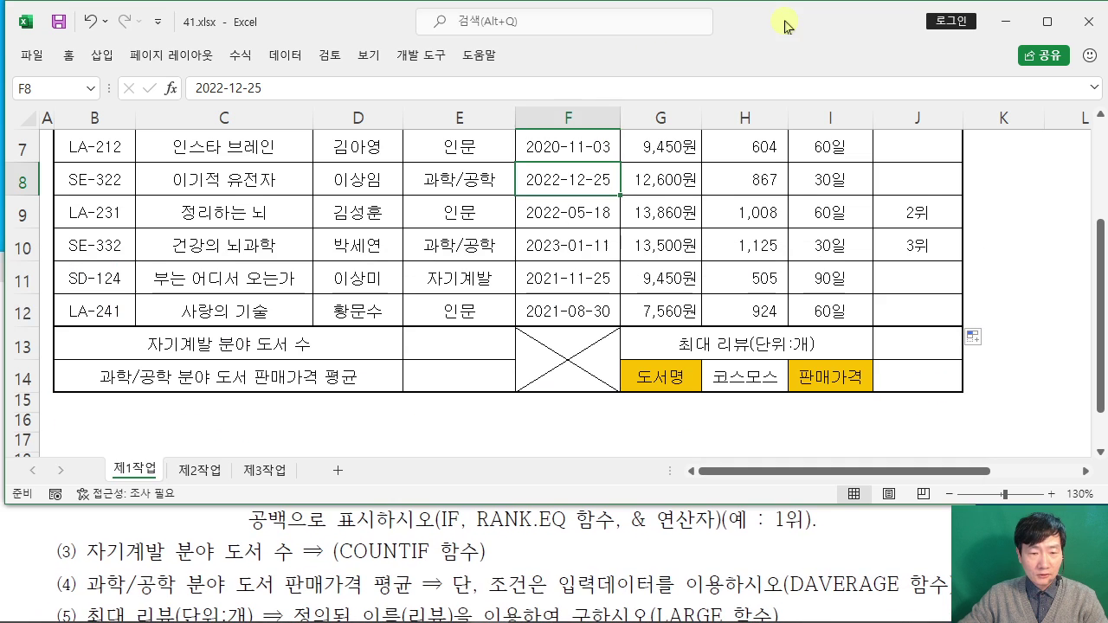
Step: Start a COUNTIF formula in E13 and bring up its Function Arguments
left_click(457, 356)
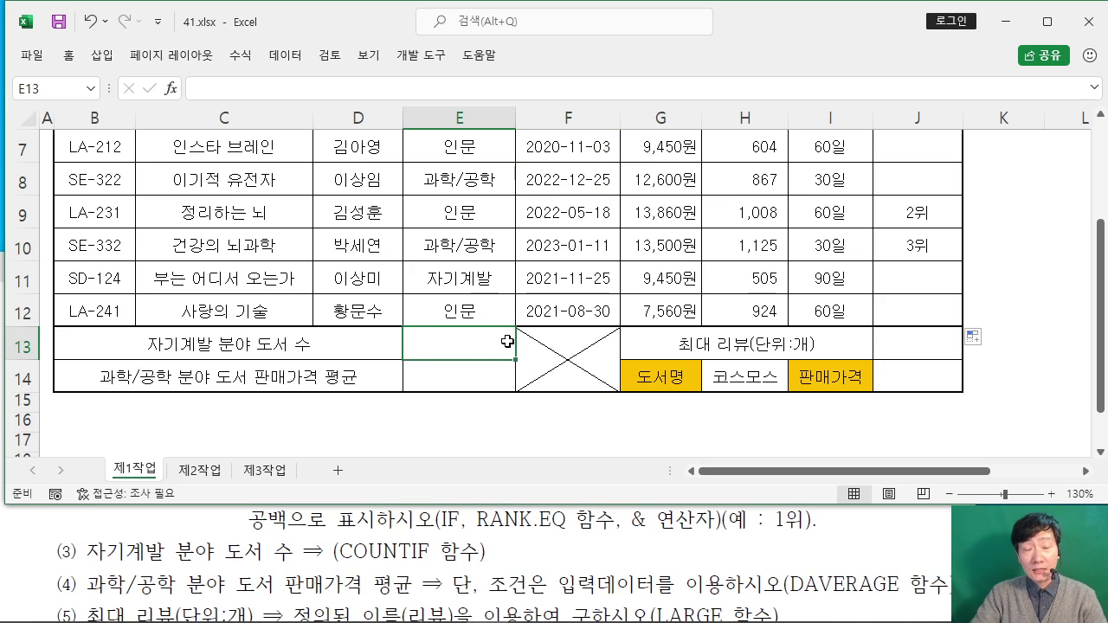
type("=ㅊ")
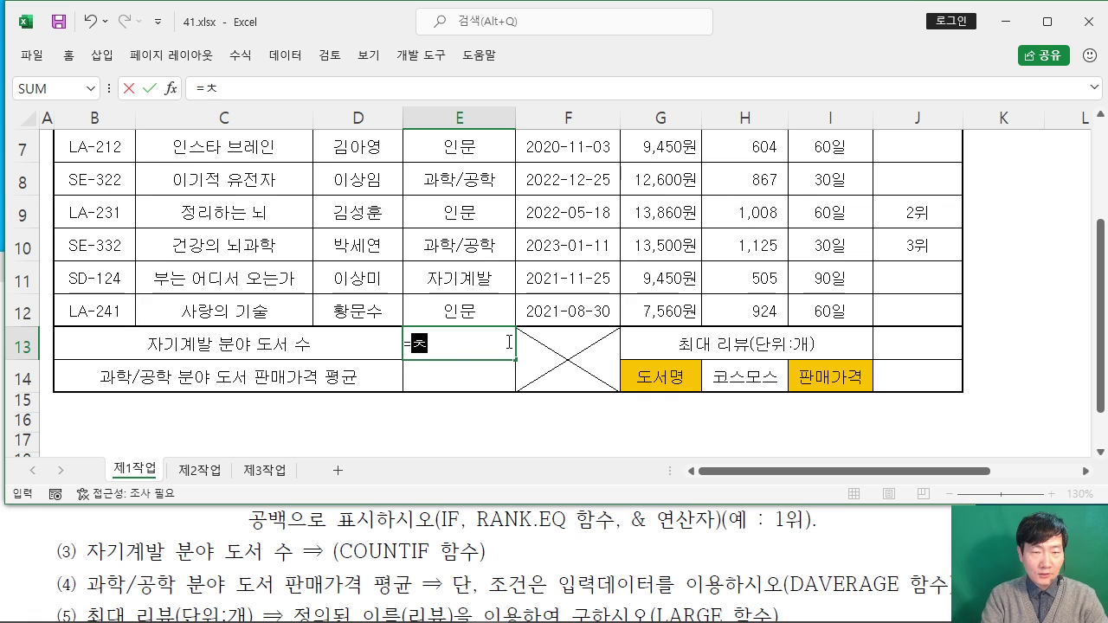
key("BackSpace")
key("BackSpace")
type("COU")
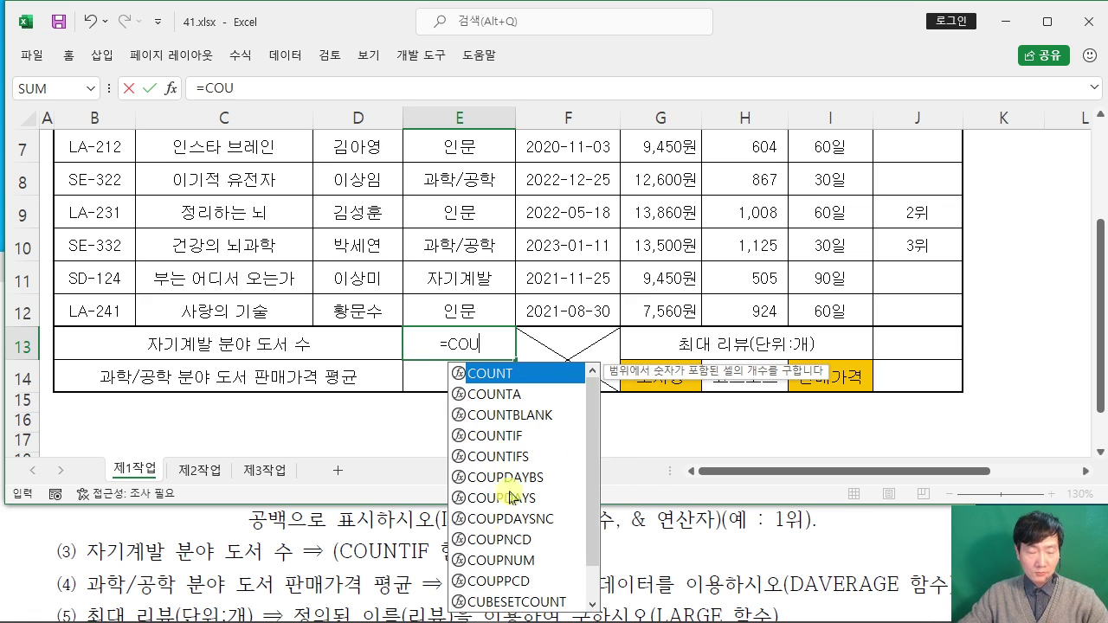
double_click(499, 437)
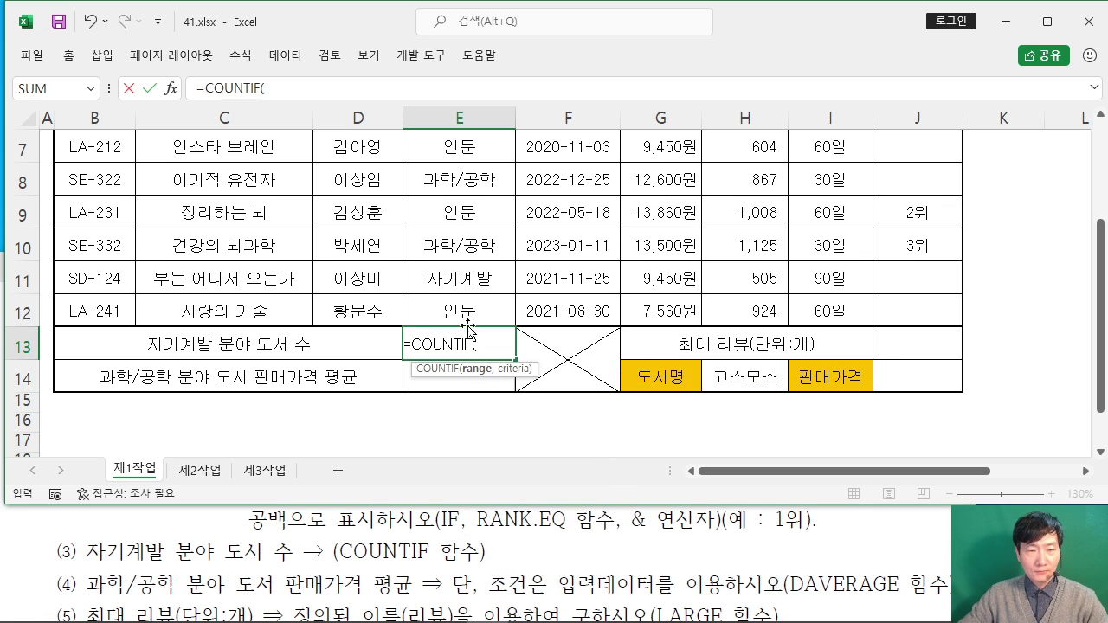
left_click(170, 88)
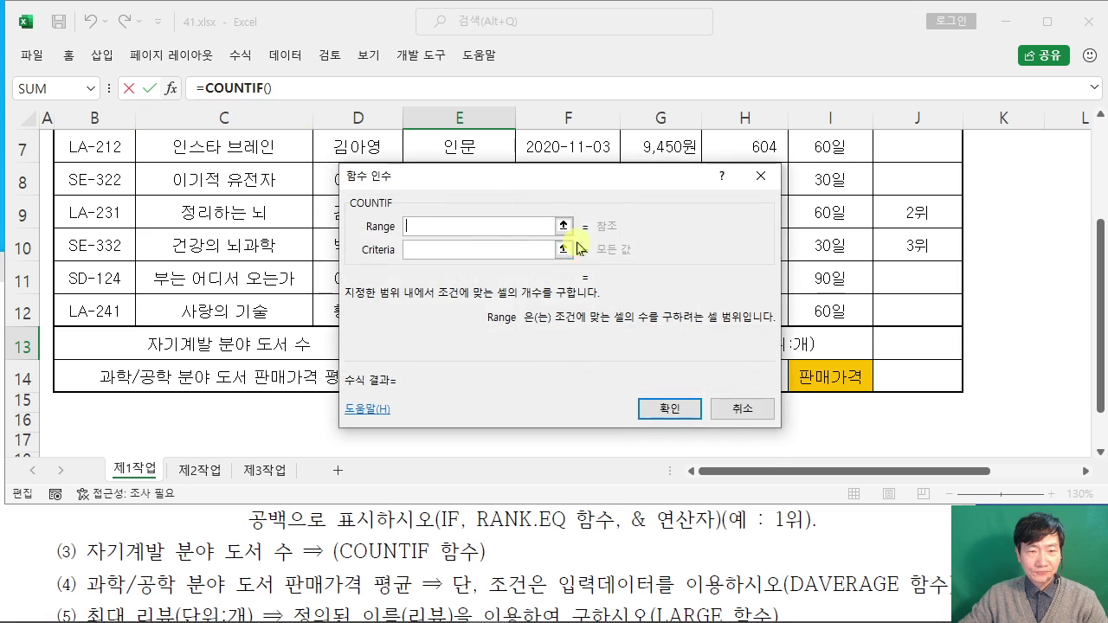
left_click_drag(515, 177, 718, 189)
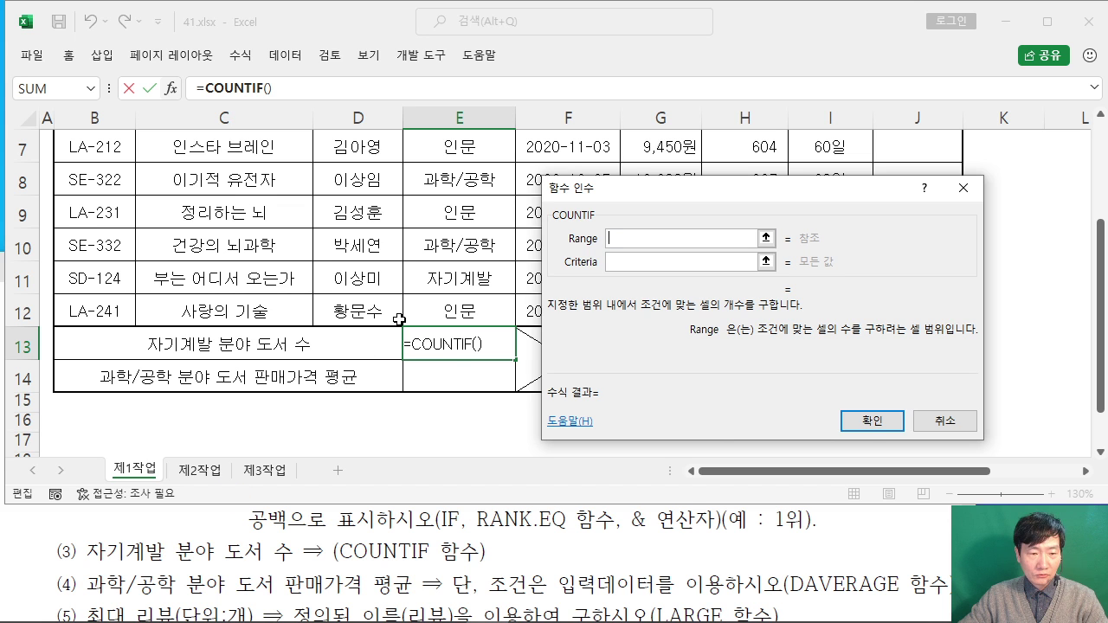
Step: Set COUNTIF's range to E5:E12 and criteria to E6, so E13 returns 2
scroll(399, 320, "up", 2)
scroll(433, 325, "down", 1)
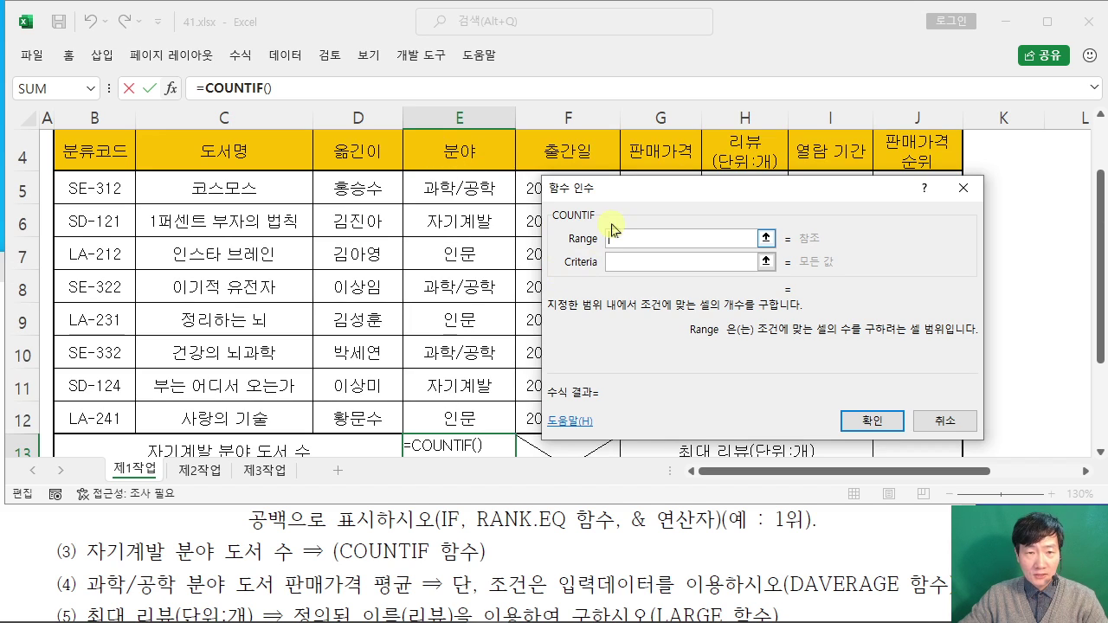
left_click(474, 187)
left_click_drag(474, 187, 478, 416)
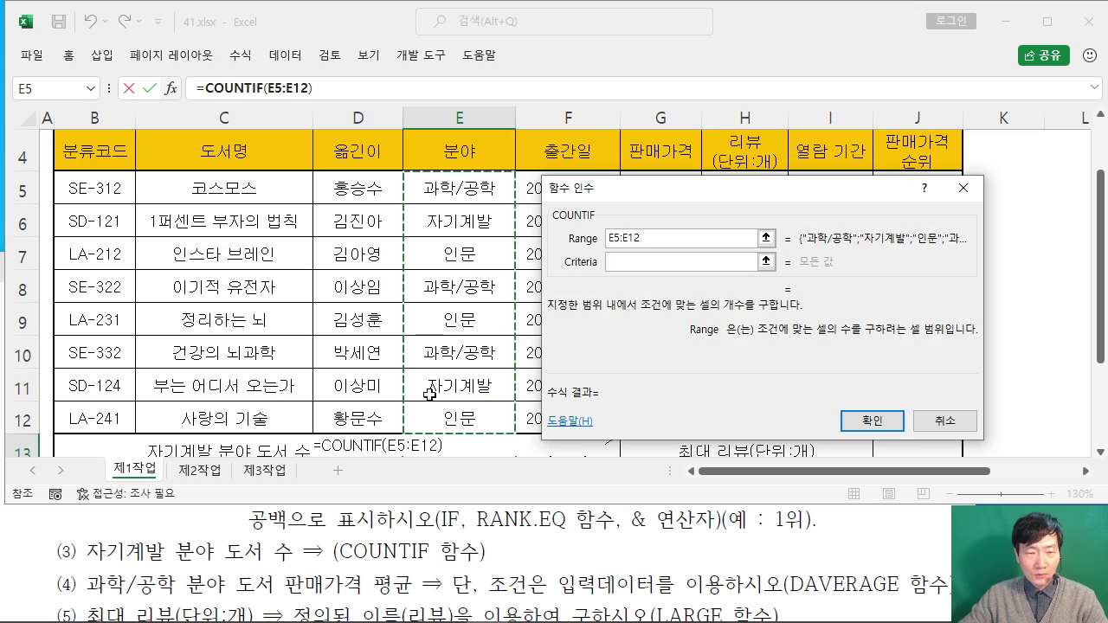
left_click(630, 259)
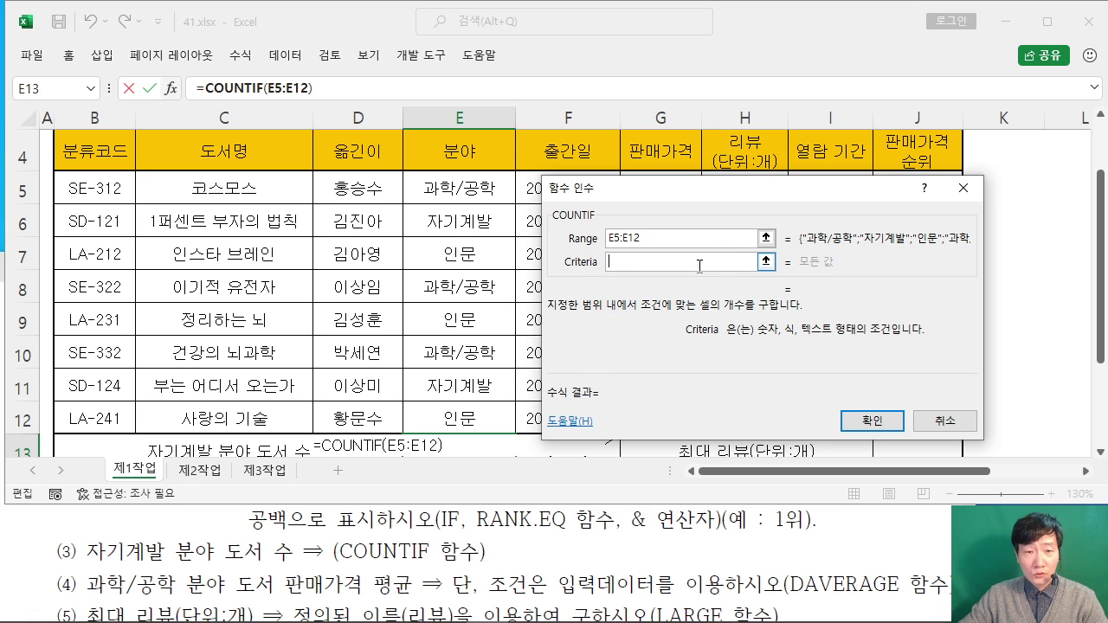
left_click(474, 223)
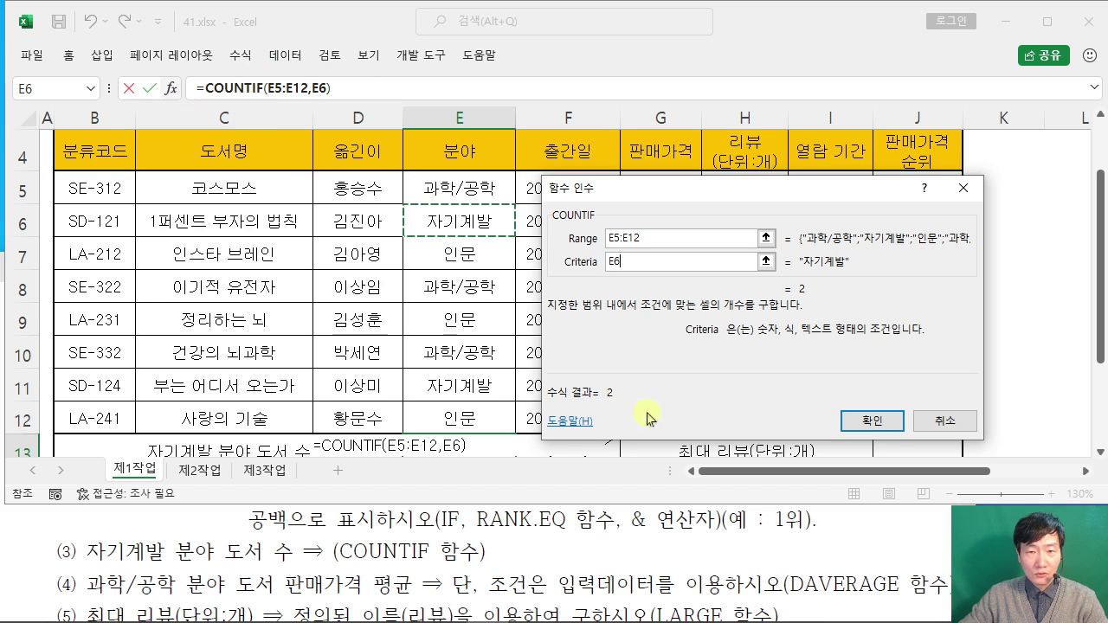
left_click(871, 421)
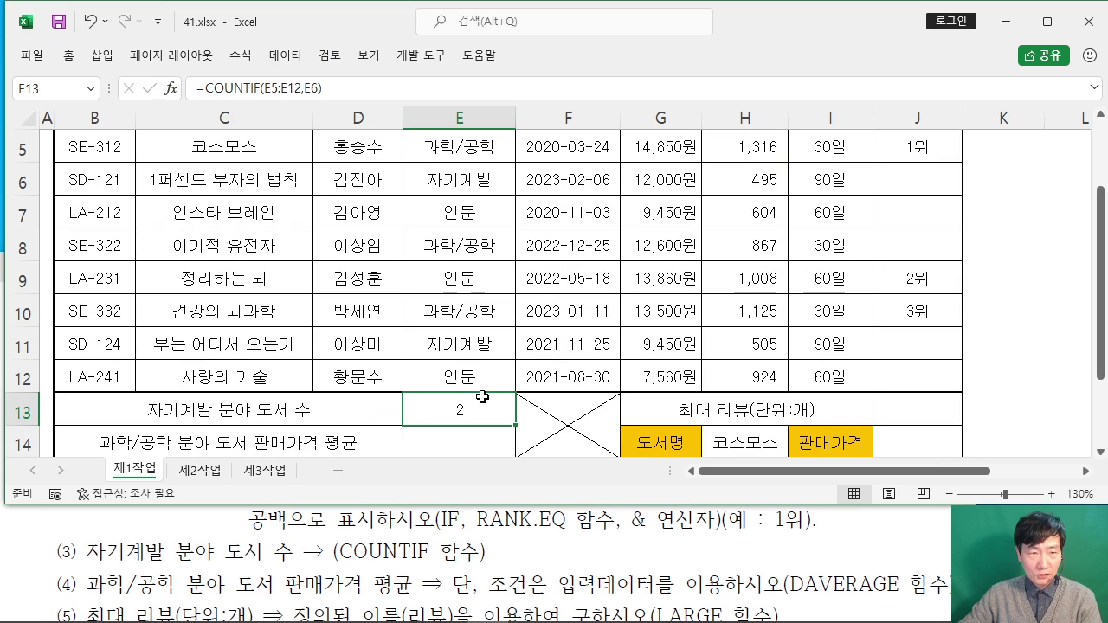
left_click(476, 452)
Step: Read the exam instructions for the 과학/공학 average sale price task
scroll(479, 398, "down", 1)
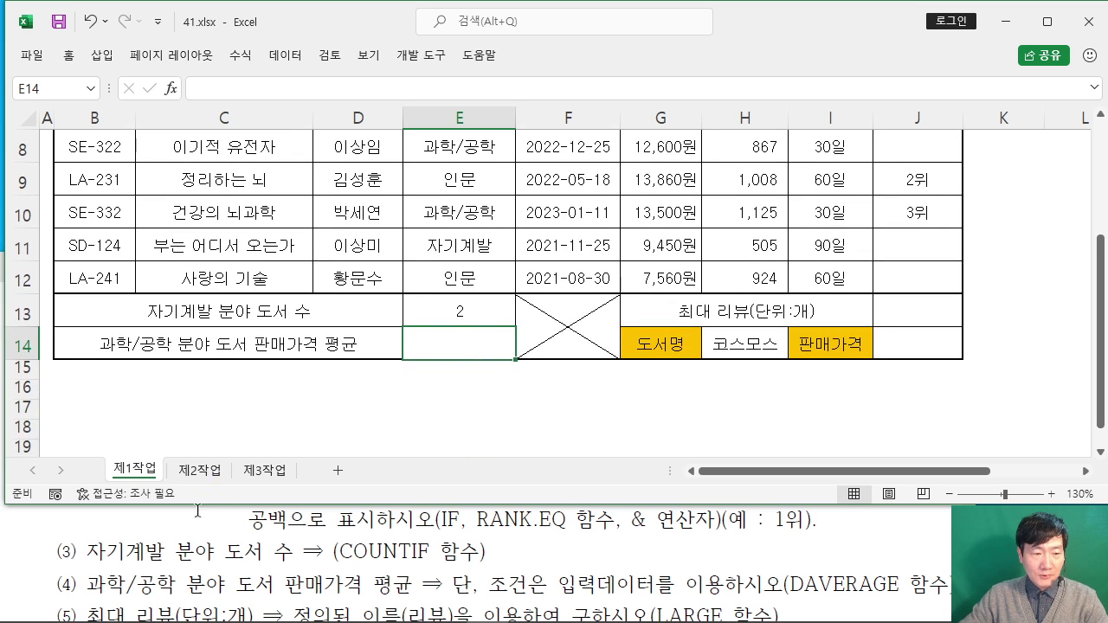
left_click(29, 567)
scroll(29, 566, "down", 5)
scroll(28, 567, "up", 5)
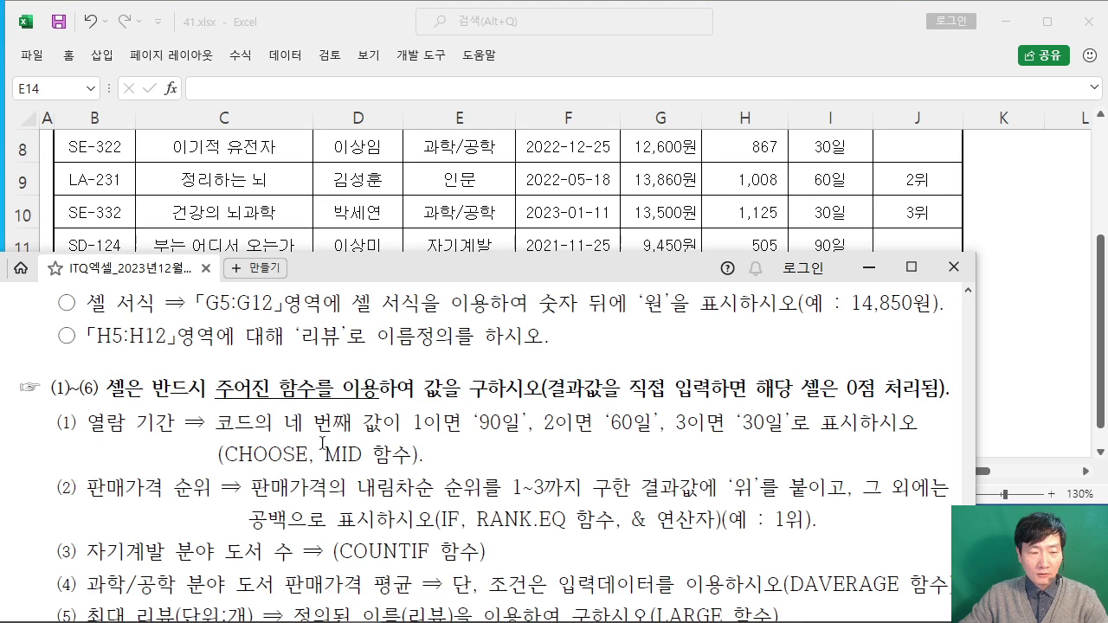
left_click_drag(437, 275, 442, 235)
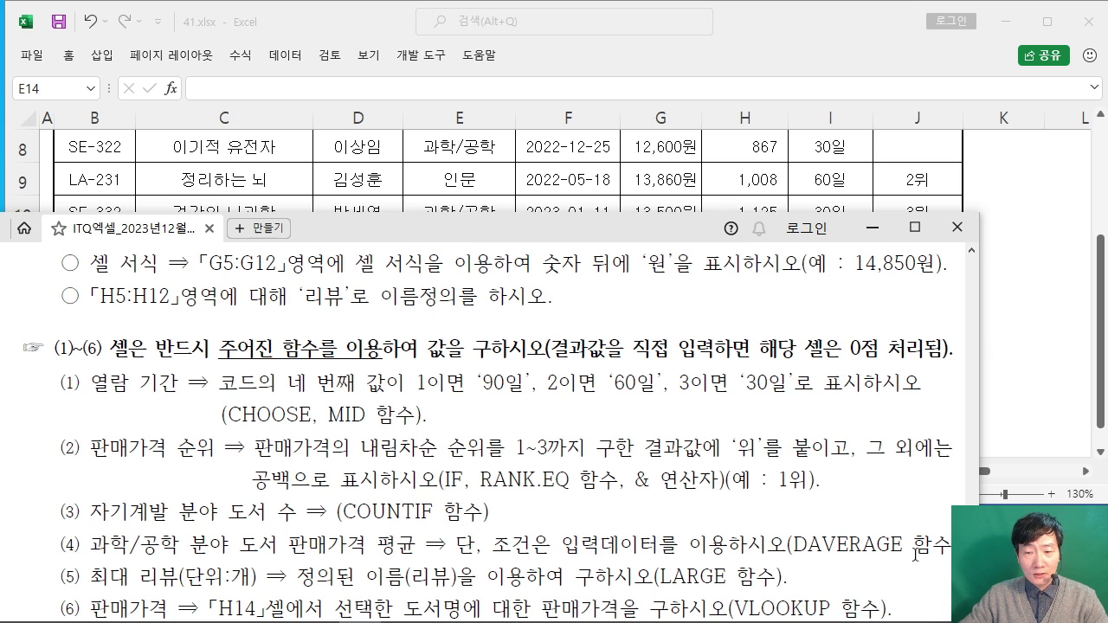
left_click(857, 31)
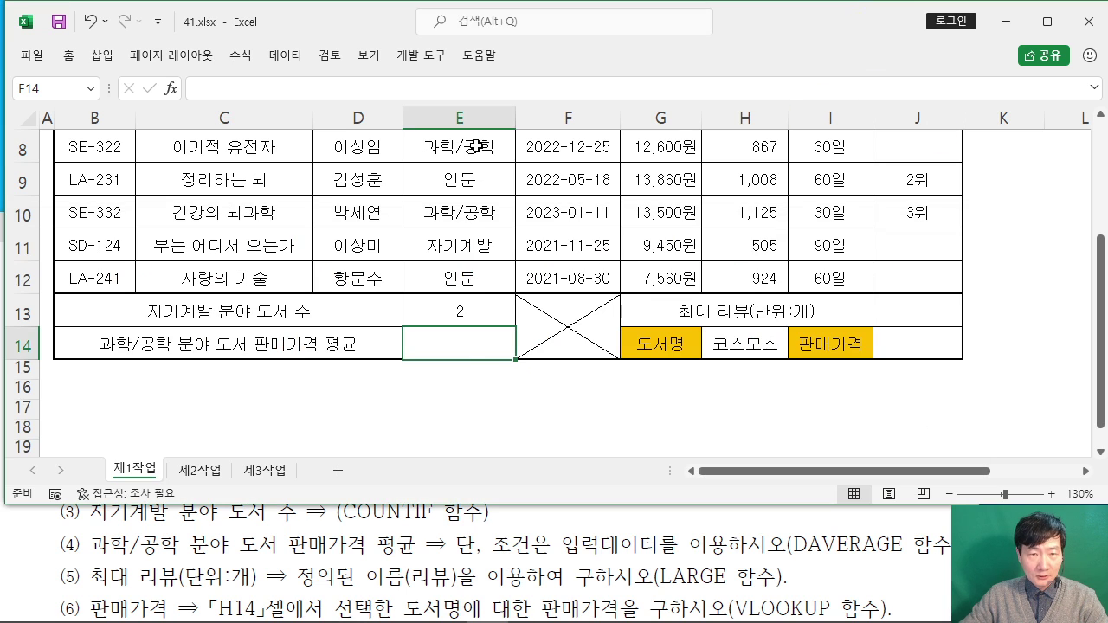
Step: Enter =DAVERAGE in E14 via autocomplete and open its Function Arguments
type("=")
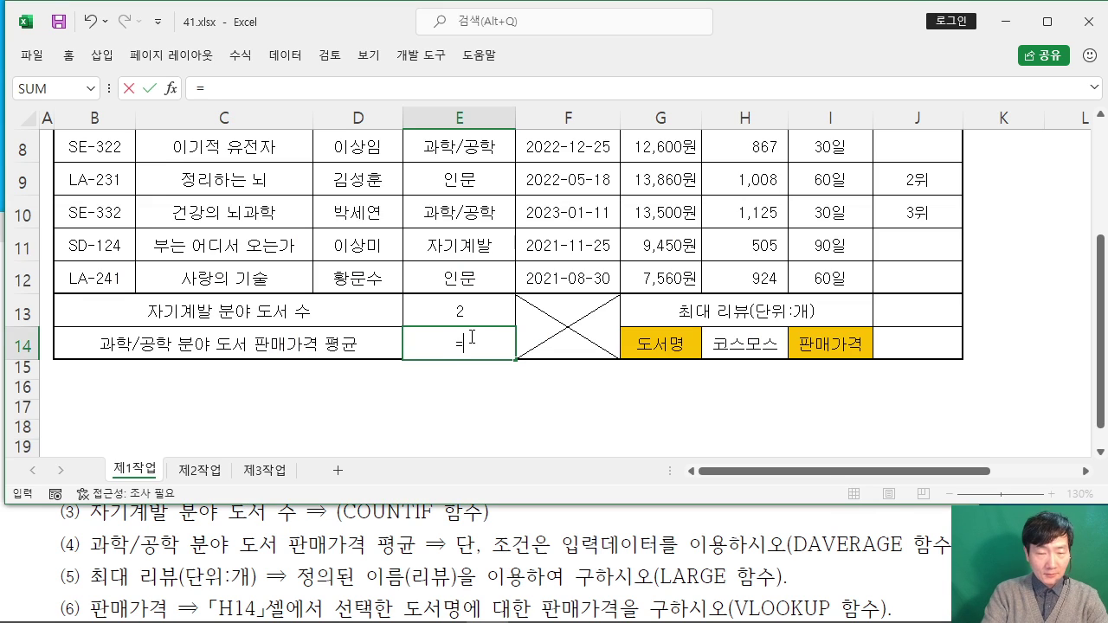
type("DAV")
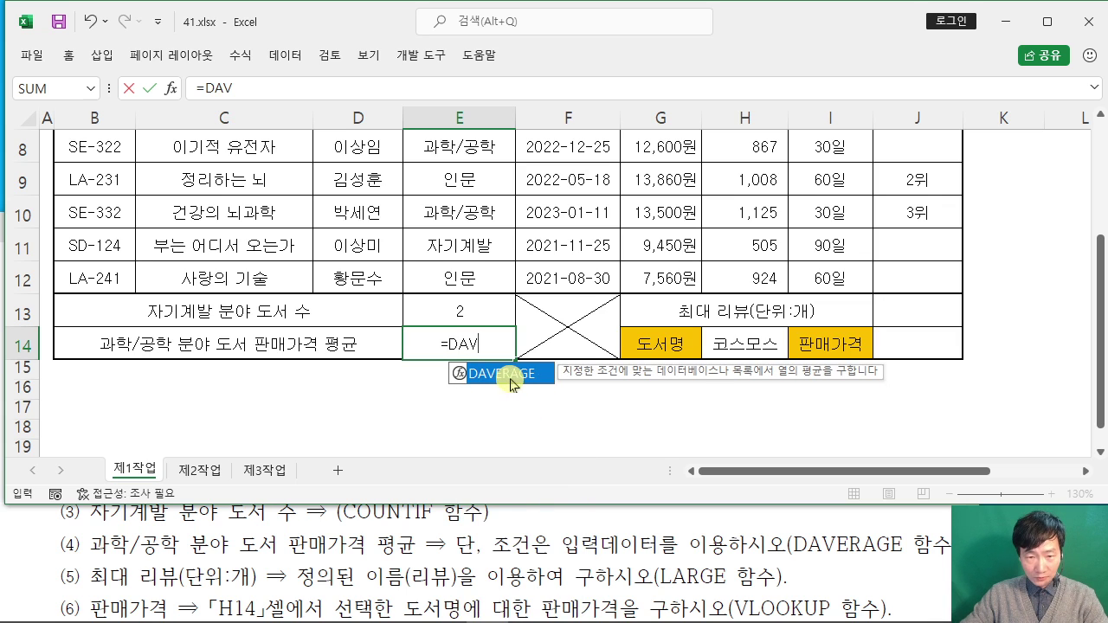
double_click(511, 374)
left_click(171, 87)
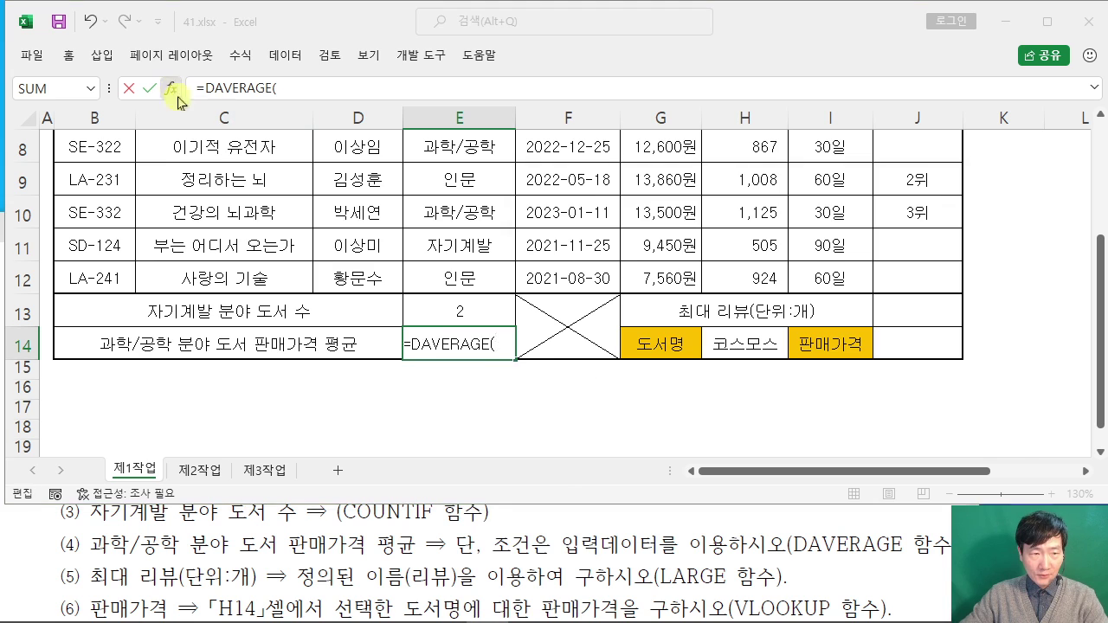
left_click_drag(659, 189, 702, 146)
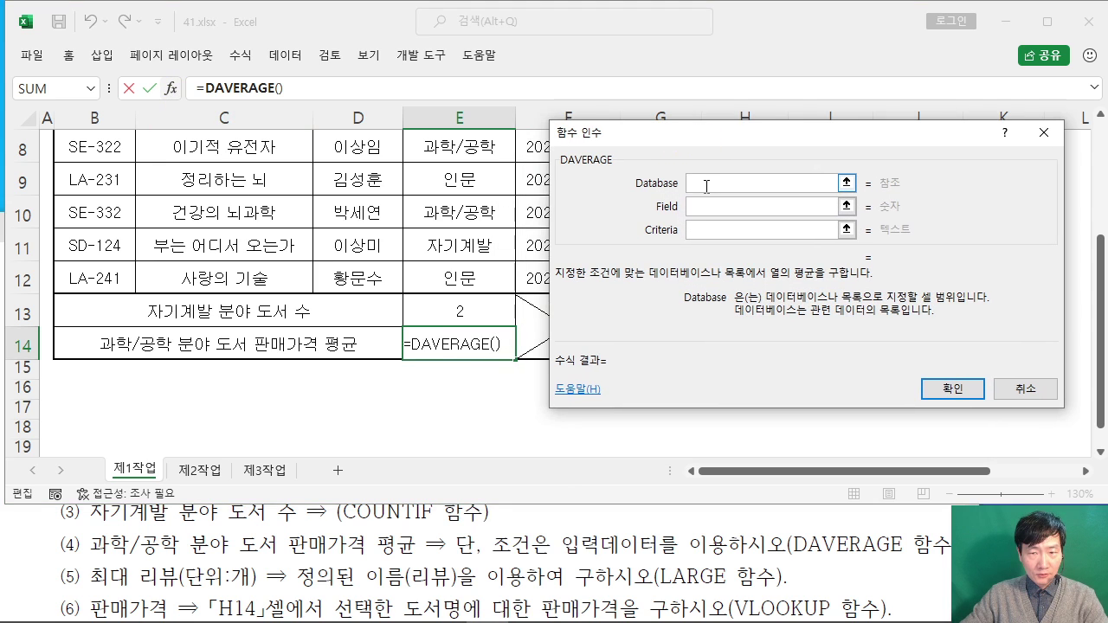
Step: Set DAVERAGE's Database to the book table B4:H12
scroll(418, 295, "up", 2)
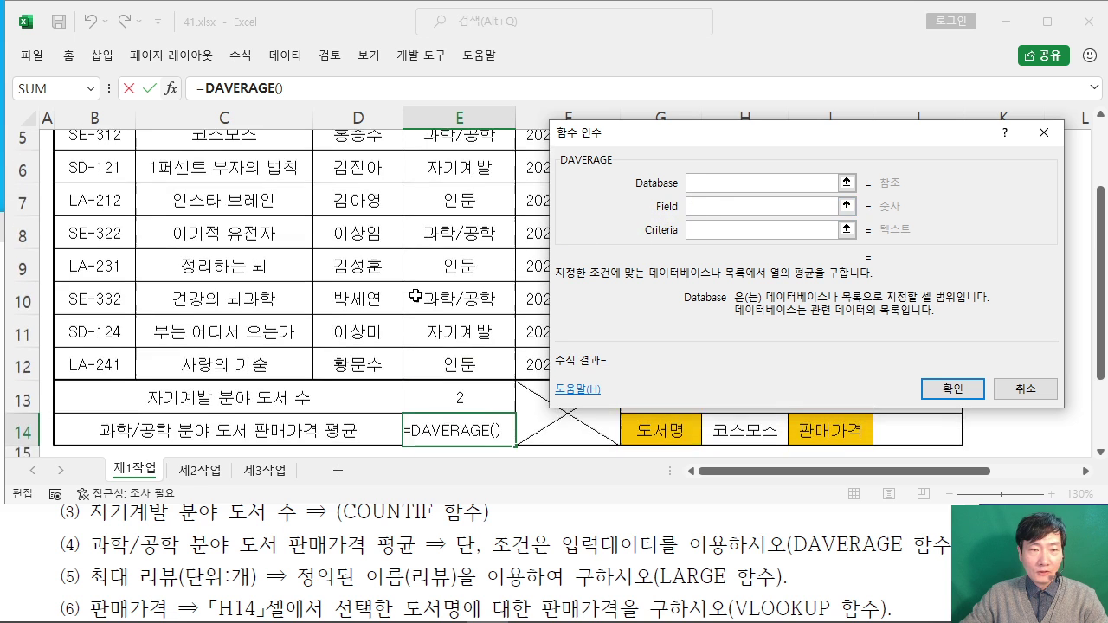
left_click(91, 225)
left_click_drag(91, 226, 725, 346)
left_click_drag(630, 135, 610, 53)
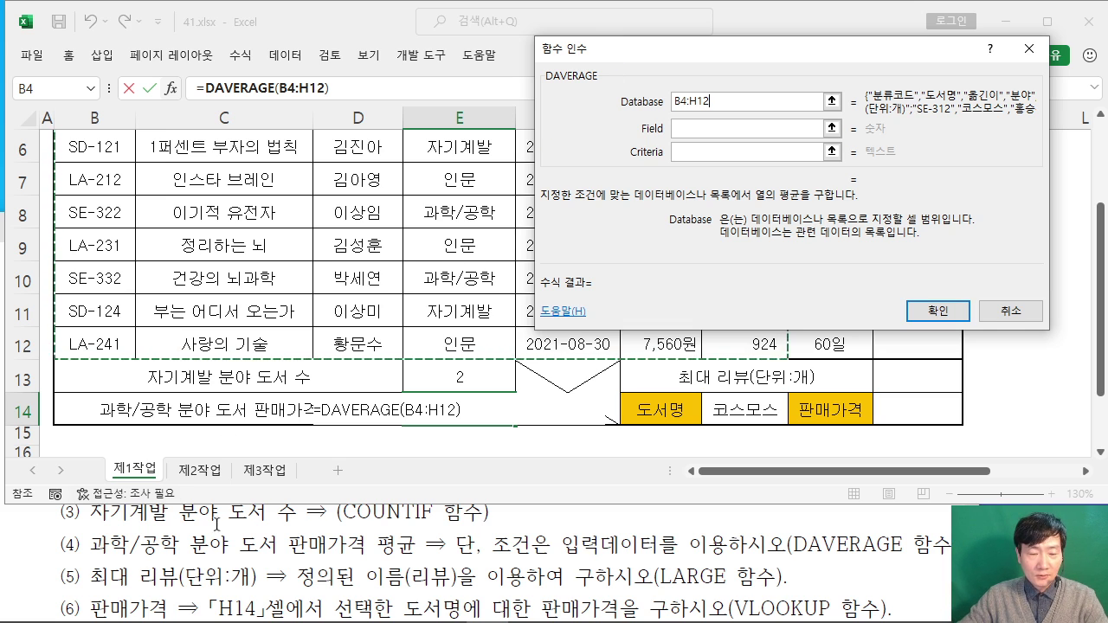
Step: Set Field to G4 and Criteria to E4:E5, so E14 shows 13650
left_click(704, 128)
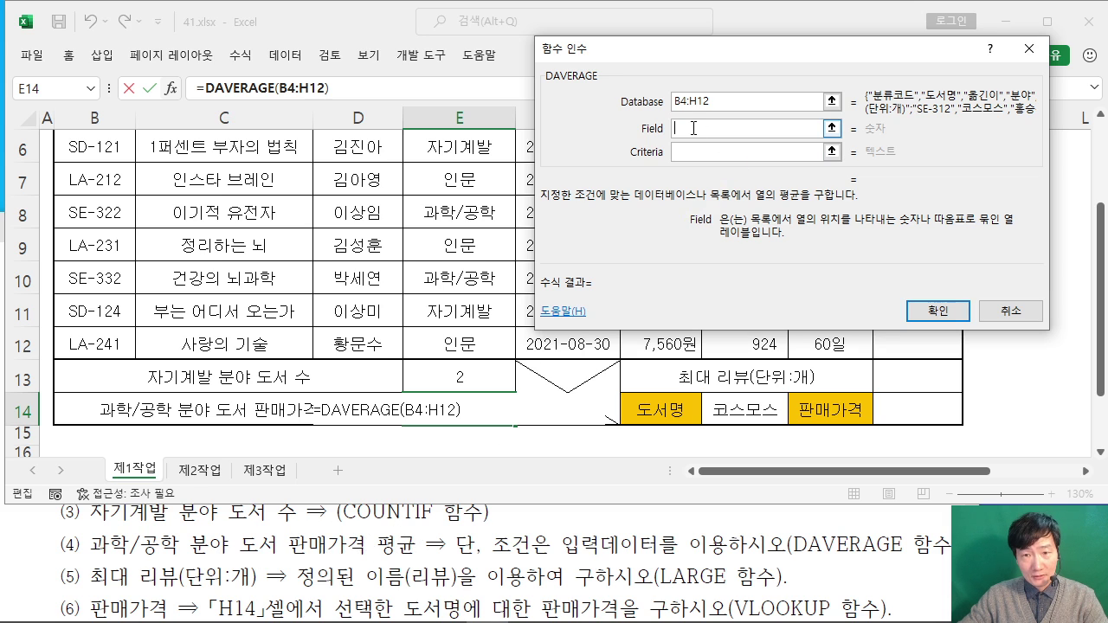
scroll(544, 243, "up", 2)
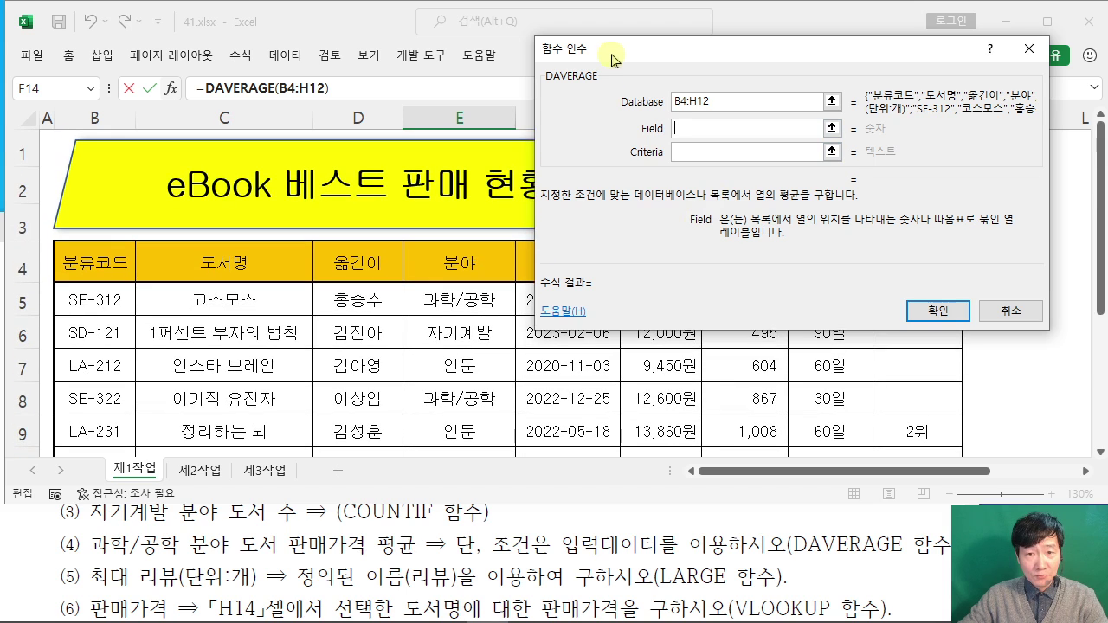
left_click_drag(610, 50, 818, 80)
left_click_drag(826, 120, 825, 120)
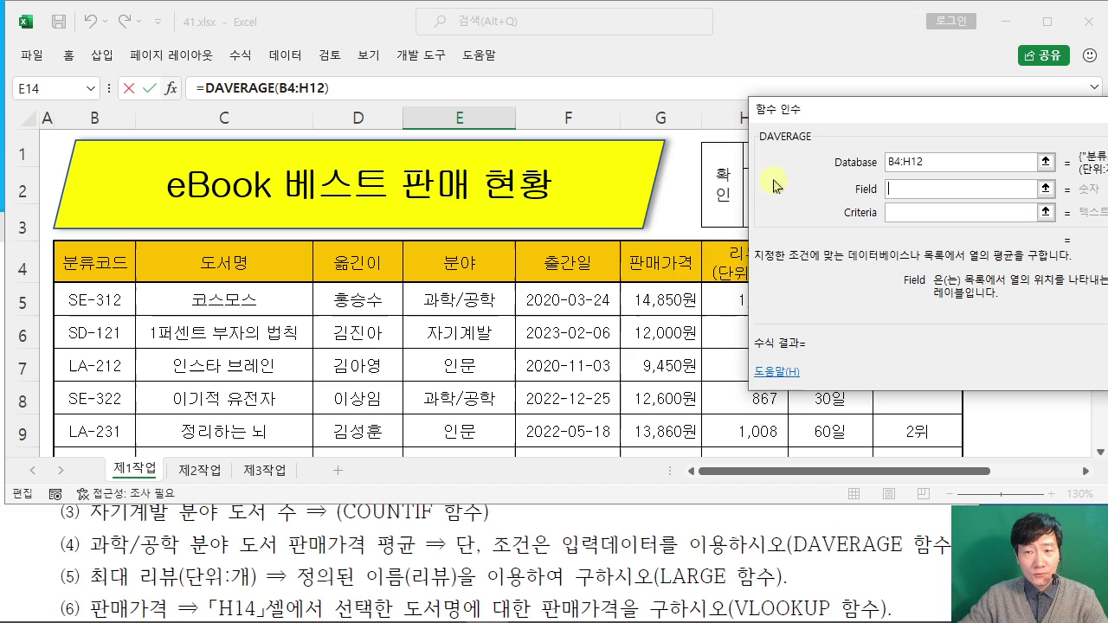
left_click(651, 262)
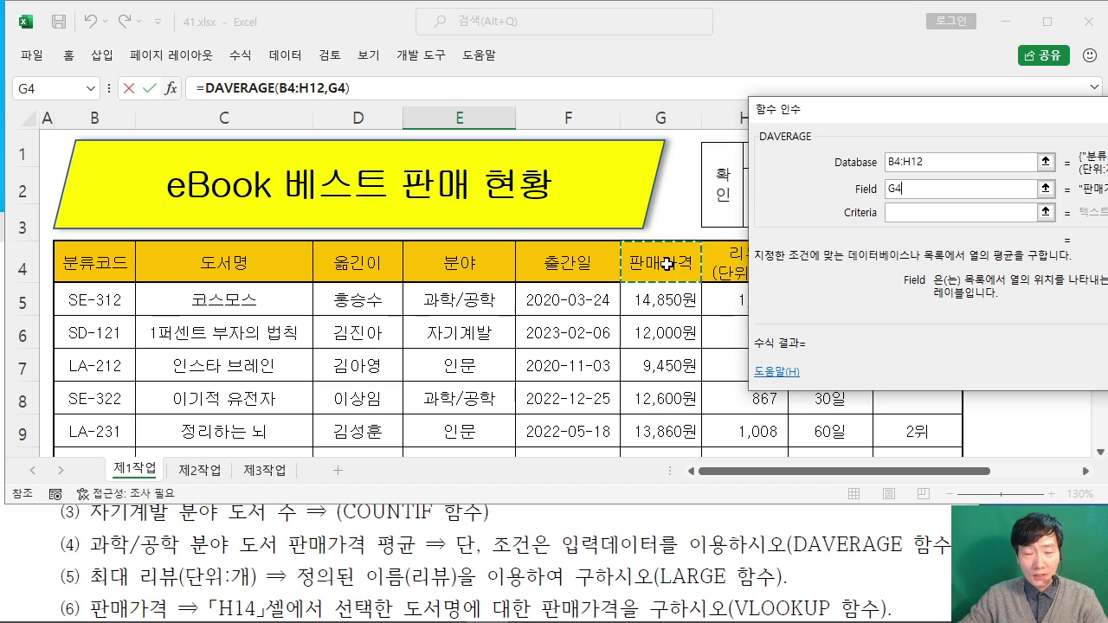
left_click(911, 213)
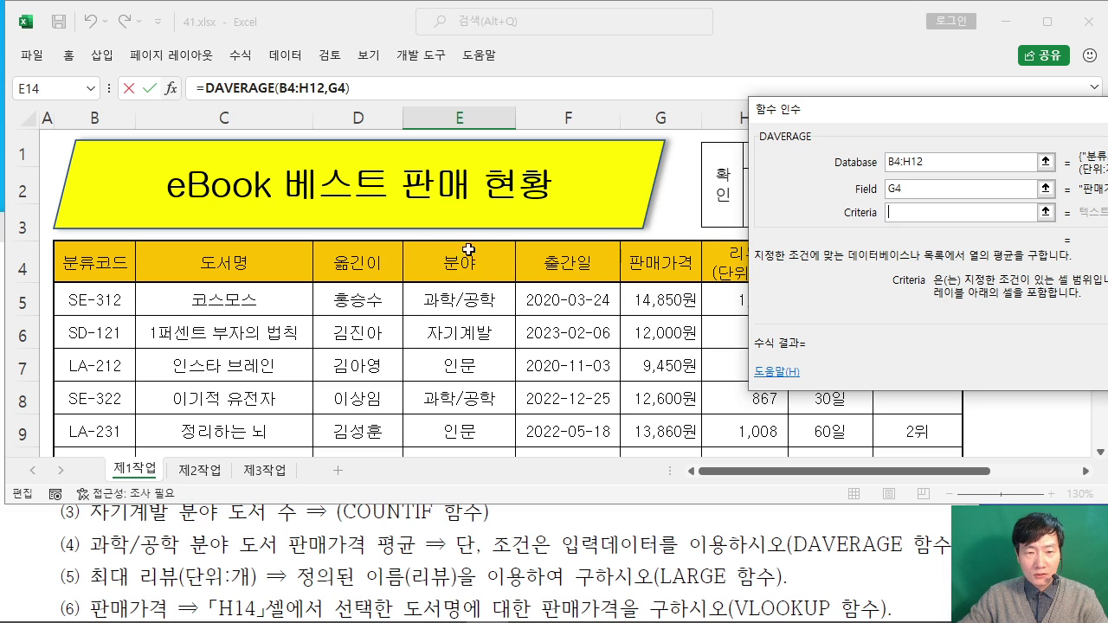
left_click_drag(470, 258, 466, 298)
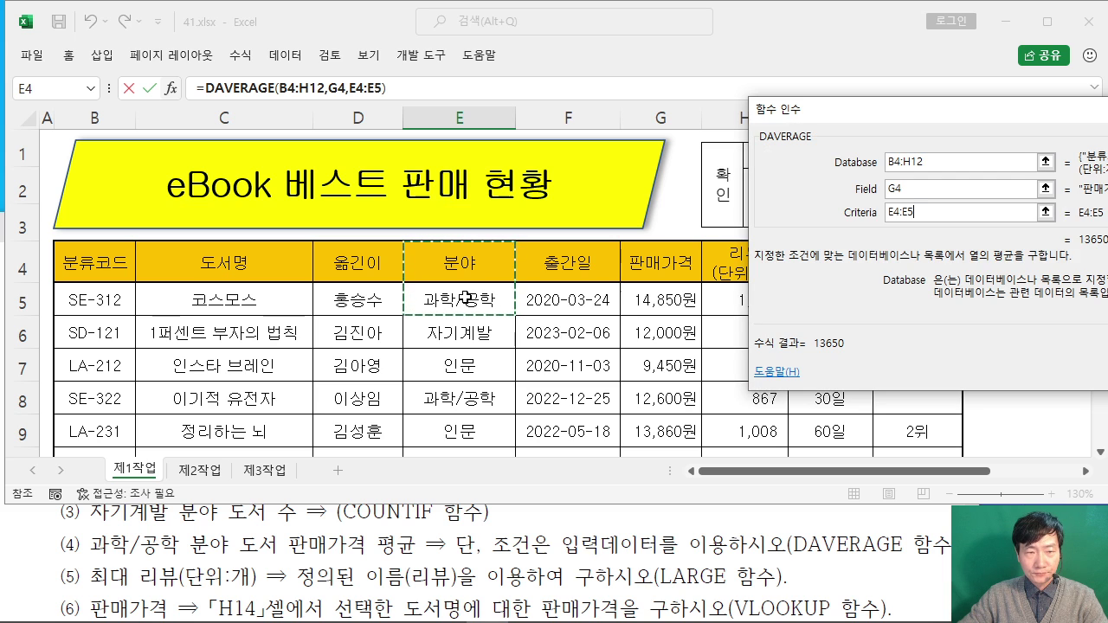
left_click_drag(867, 119, 499, 133)
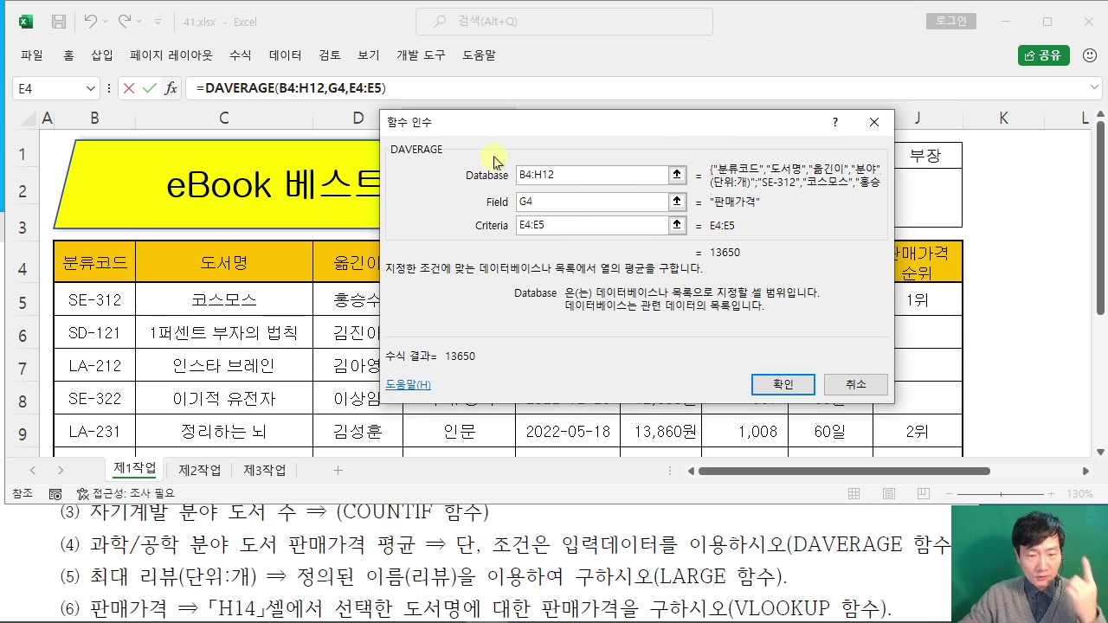
left_click(782, 384)
scroll(624, 347, "down", 1)
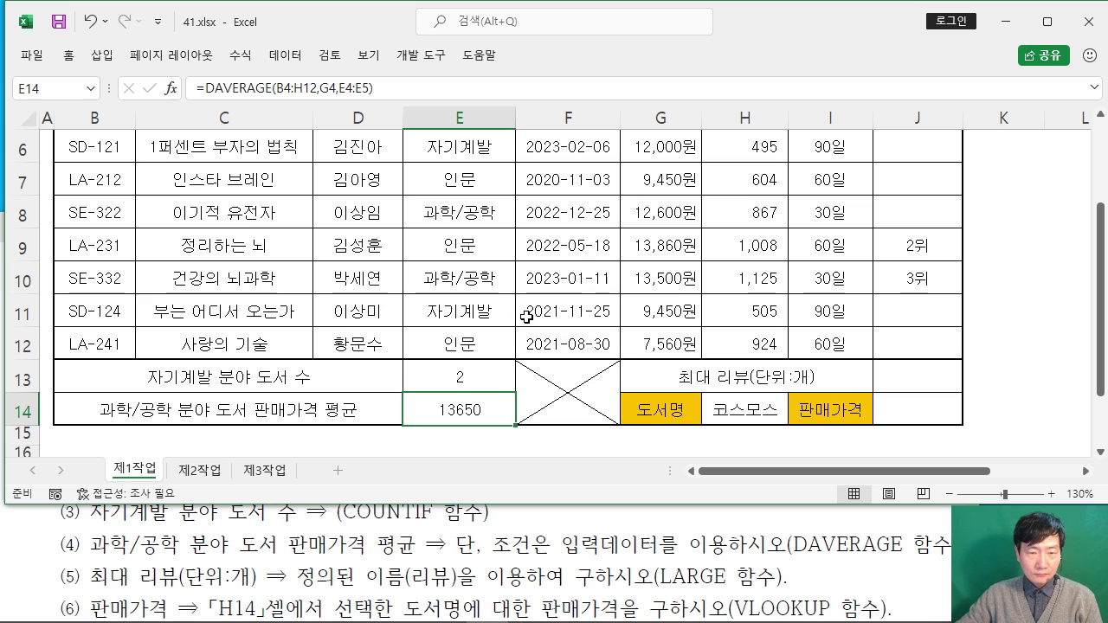
left_click(113, 538)
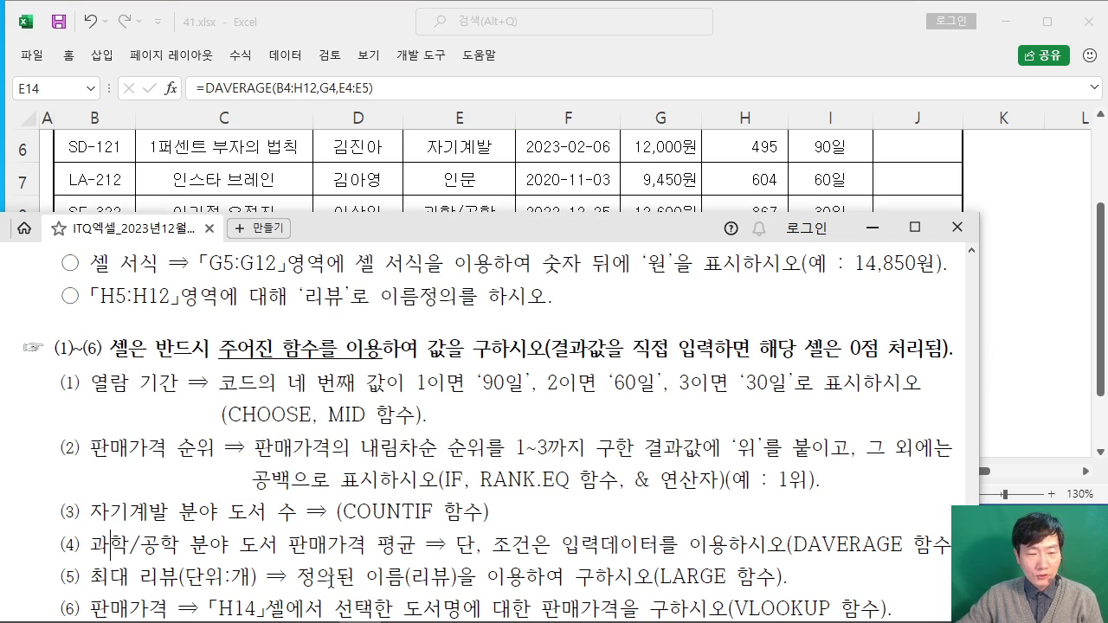
Step: Start a LARGE formula in J13 and bring up its Function Arguments
left_click(1036, 266)
left_click(914, 368)
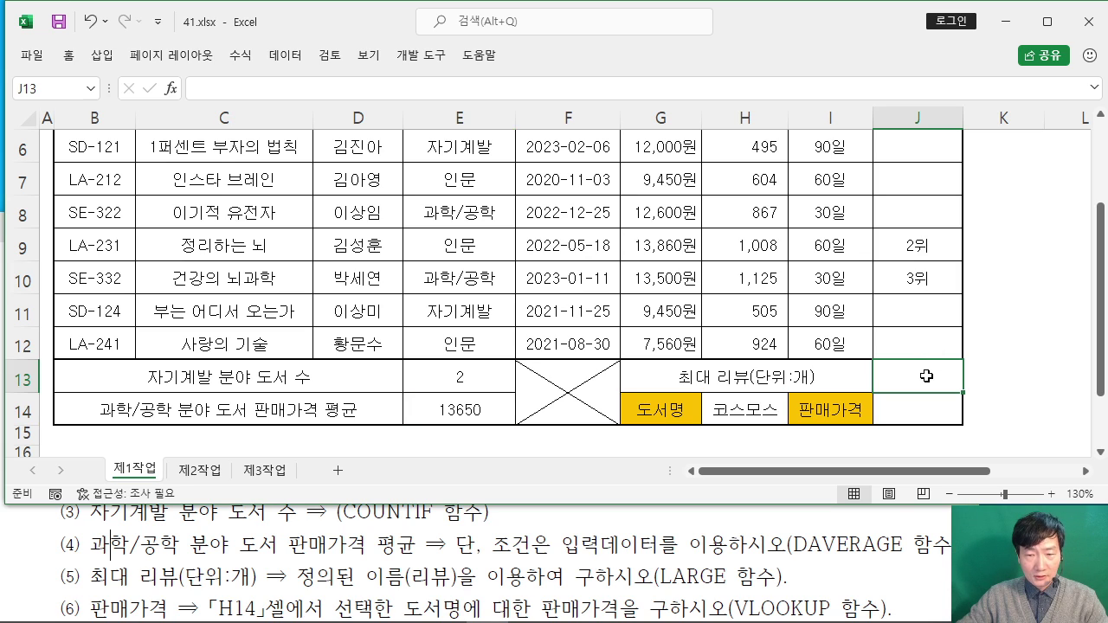
double_click(933, 376)
type("=LAR")
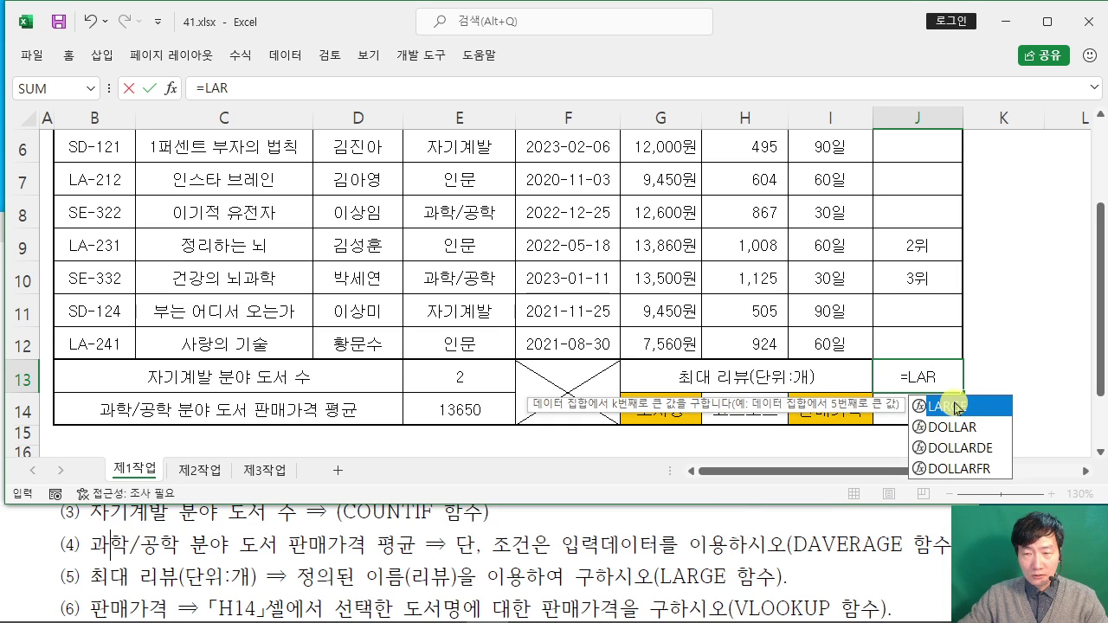
double_click(953, 405)
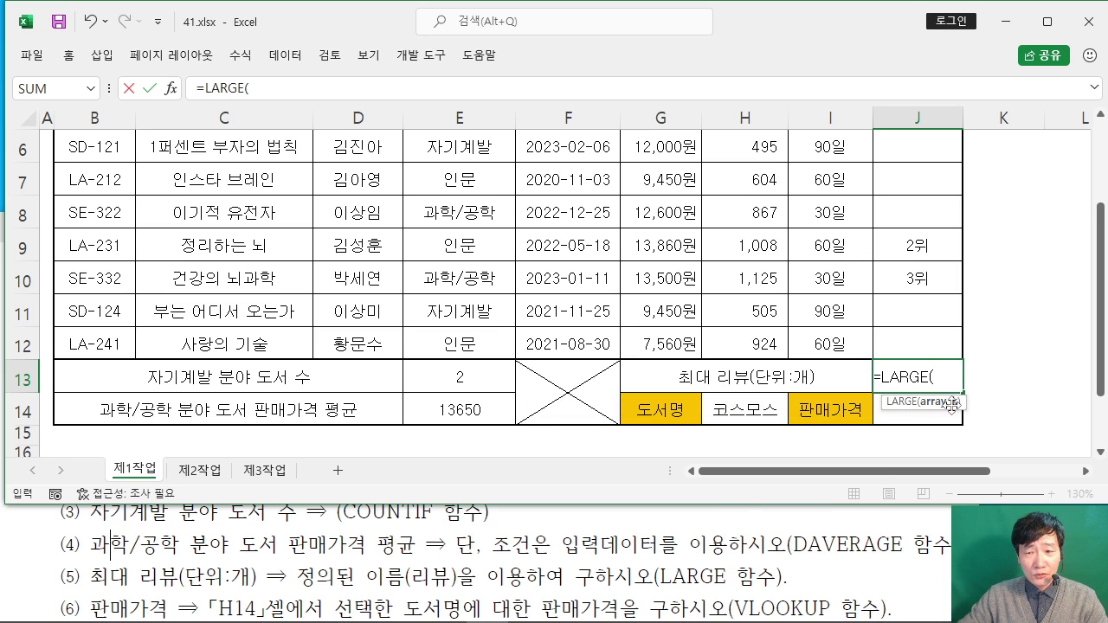
left_click(170, 89)
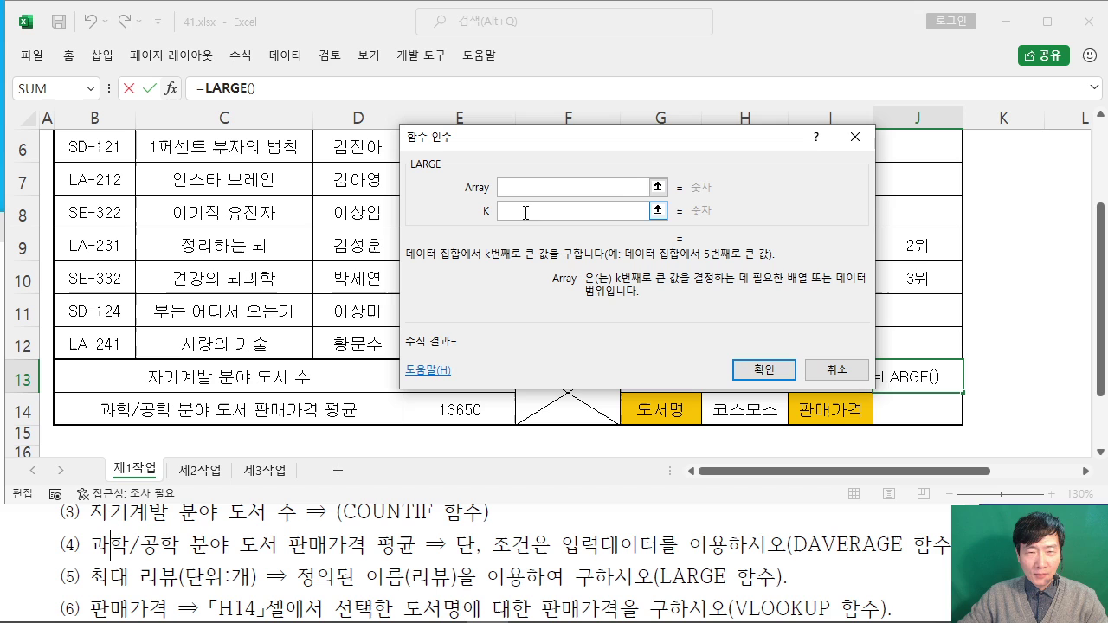
Step: Enter 리뷰 as Array and 1 as K, so J13 shows 1316
left_click(522, 185)
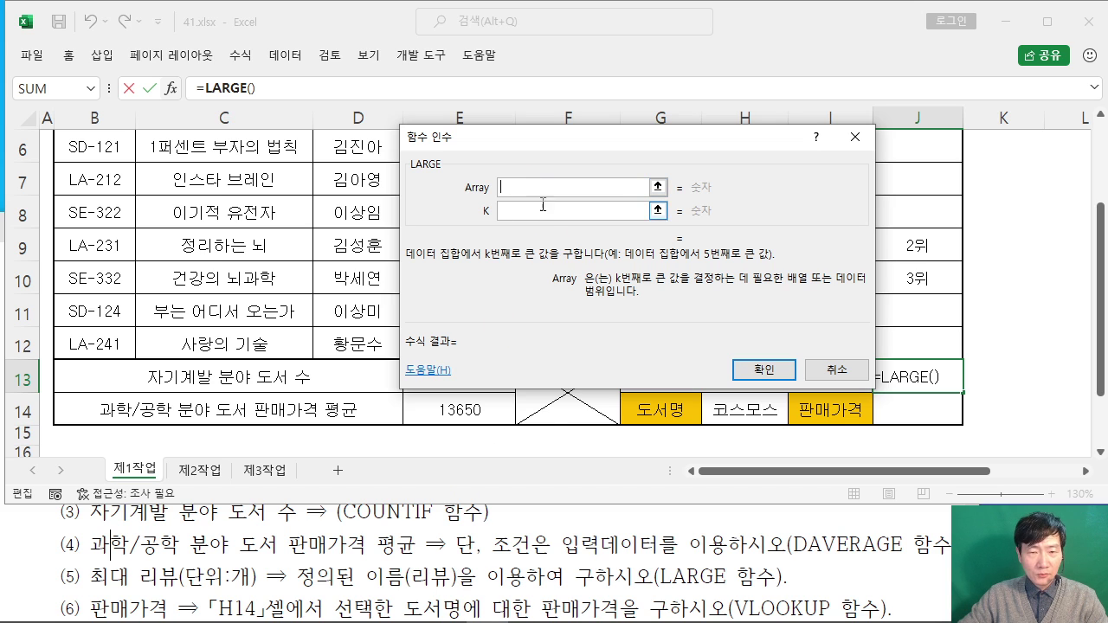
type("FLQB")
key("BackSpace")
key("BackSpace")
key("BackSpace")
key("BackSpace")
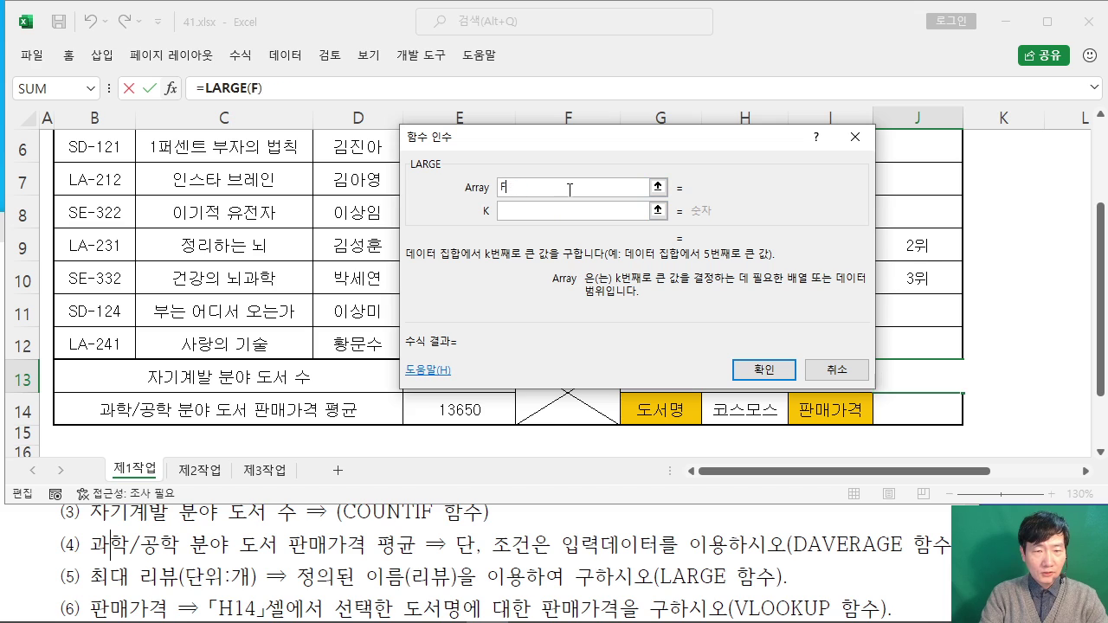
type("리뷰")
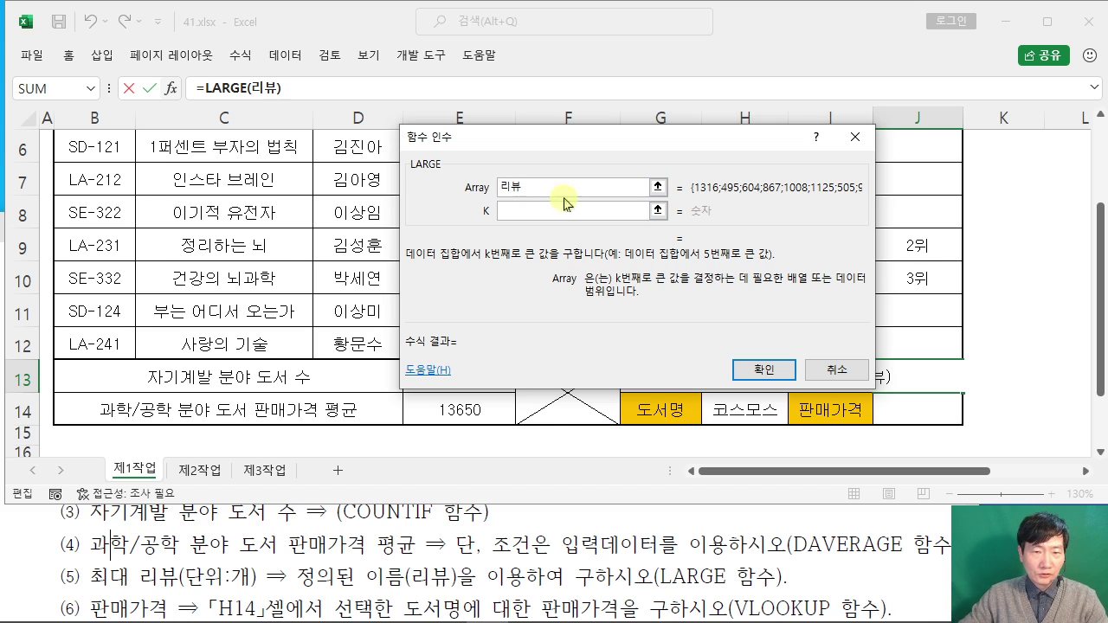
left_click(554, 210)
left_click_drag(538, 162, 398, 130)
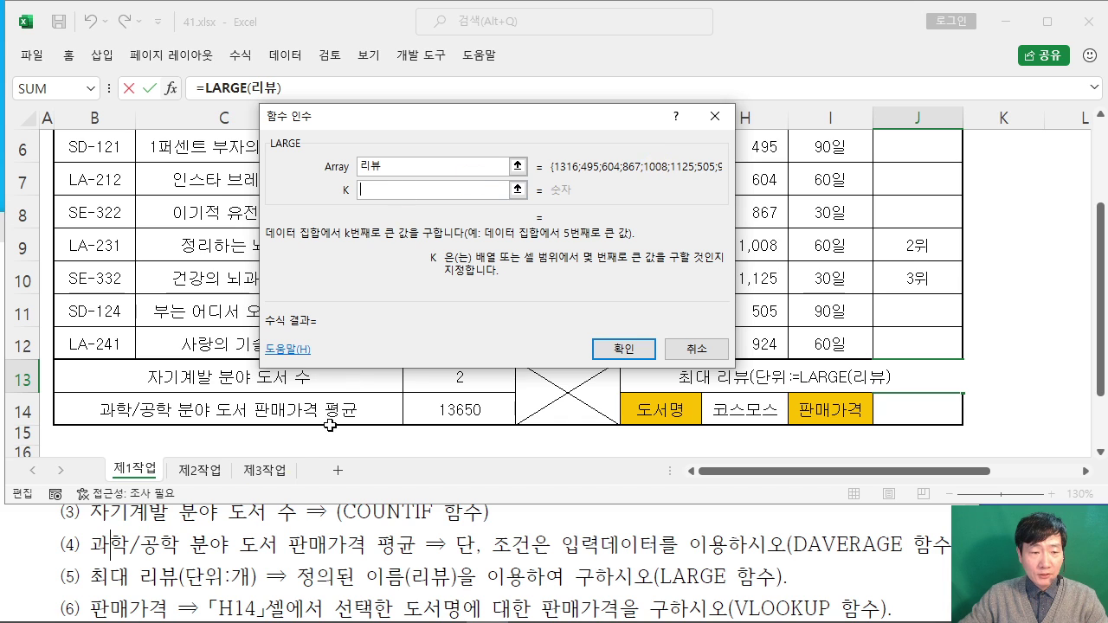
type("1")
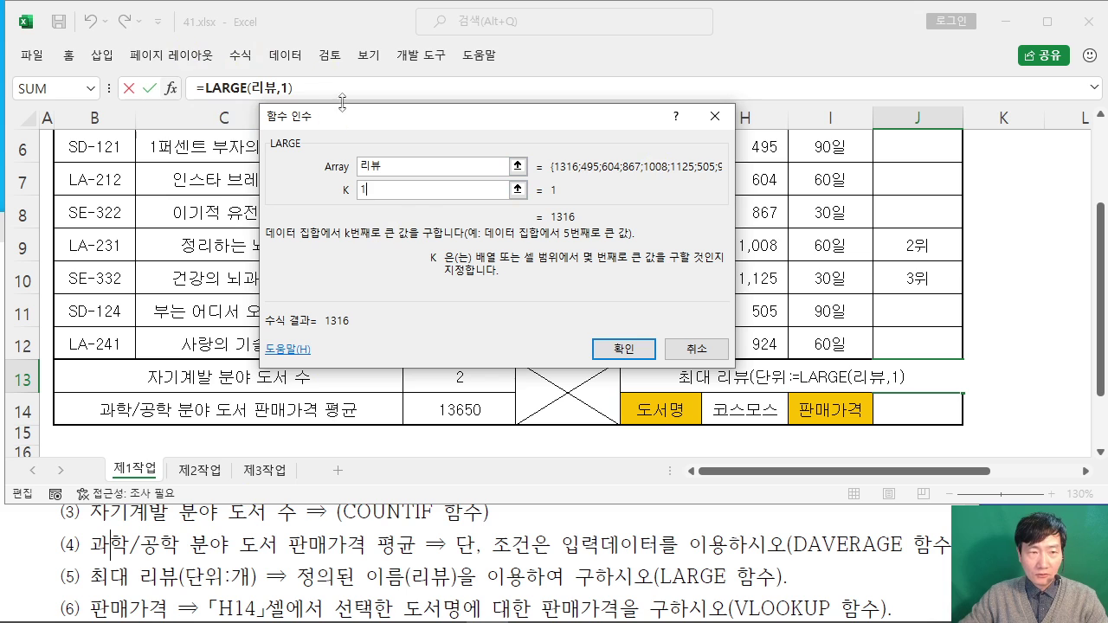
left_click(624, 349)
left_click(915, 406)
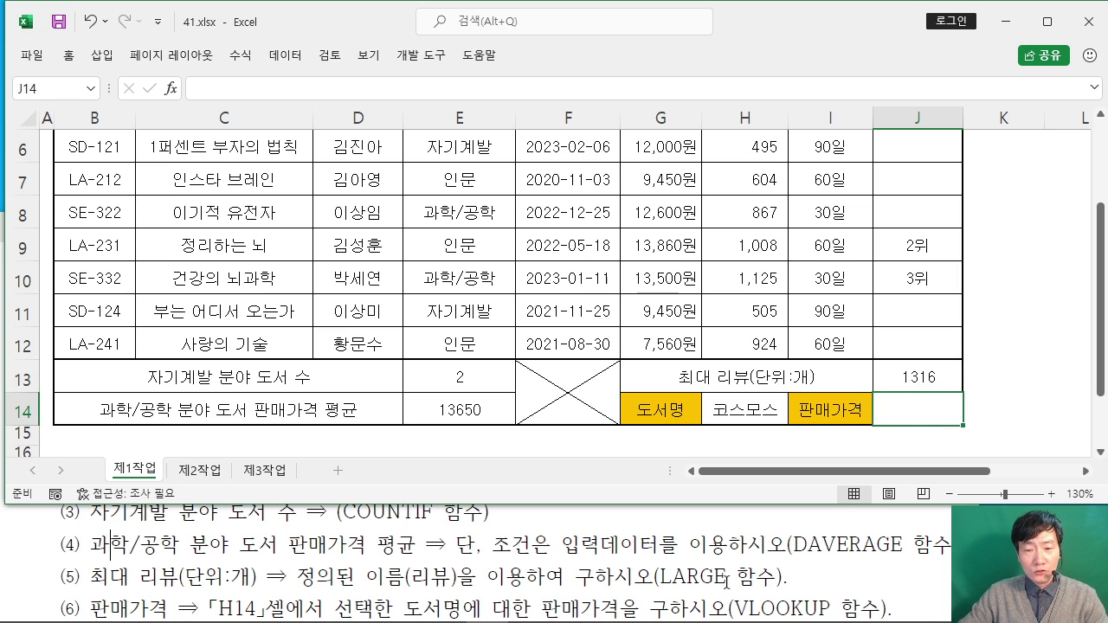
Step: Start a VLOOKUP formula in J14 and open its Function Arguments form
left_click_drag(734, 608, 819, 608)
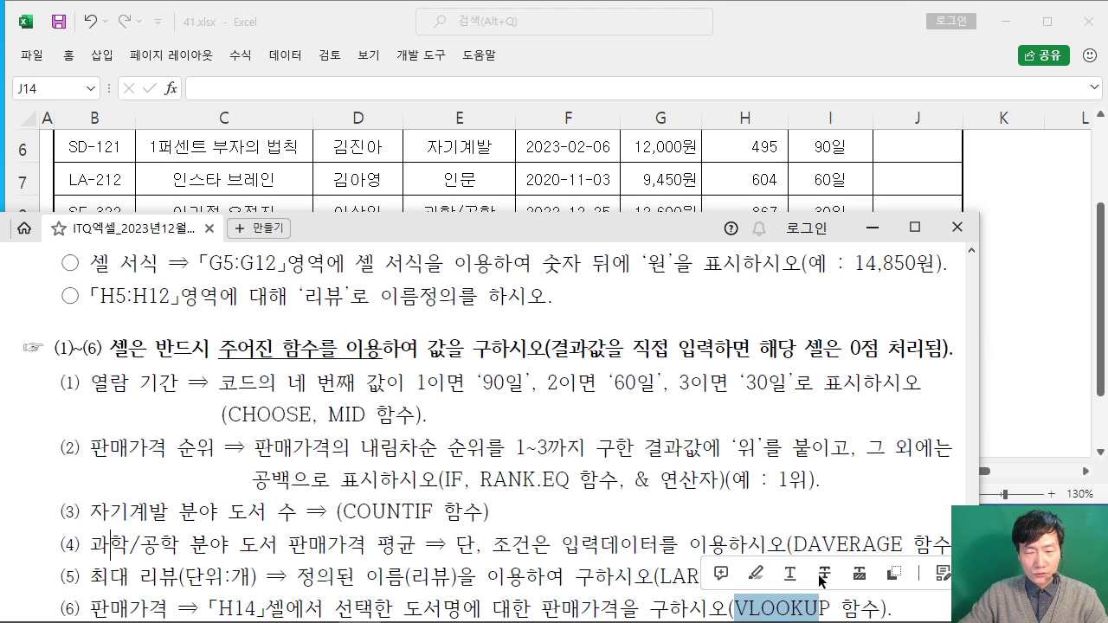
left_click(802, 511)
left_click(866, 36)
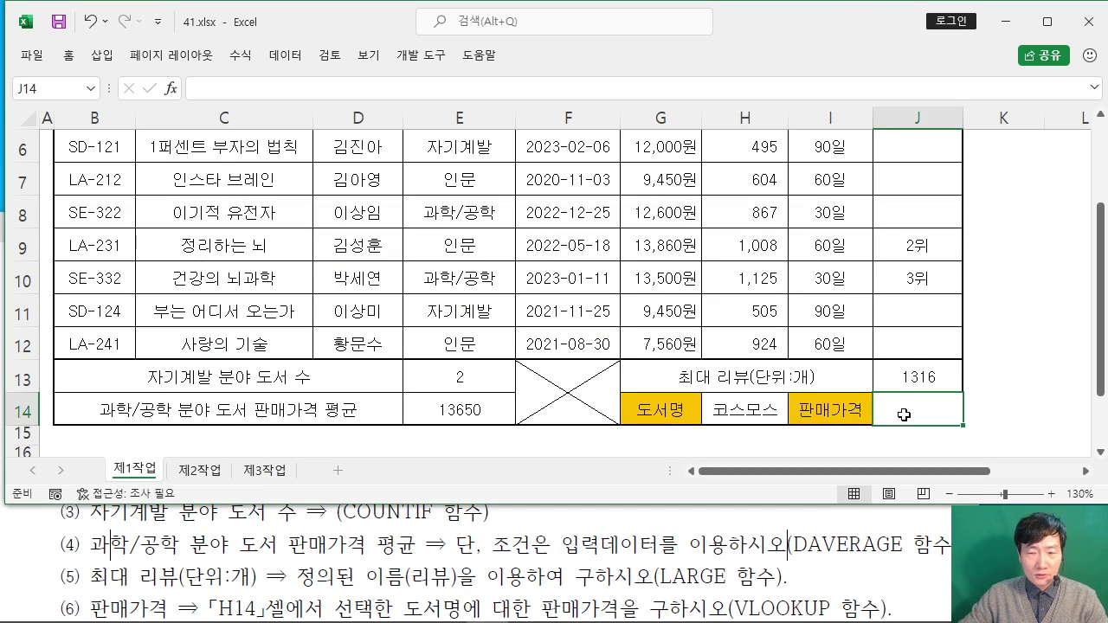
type("=")
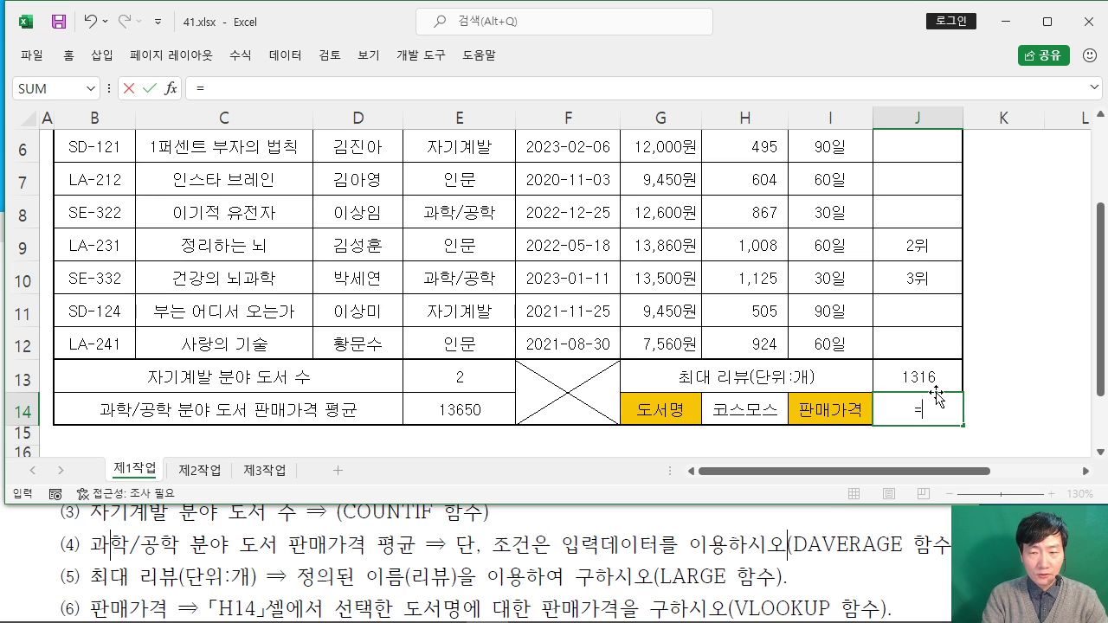
type("VL")
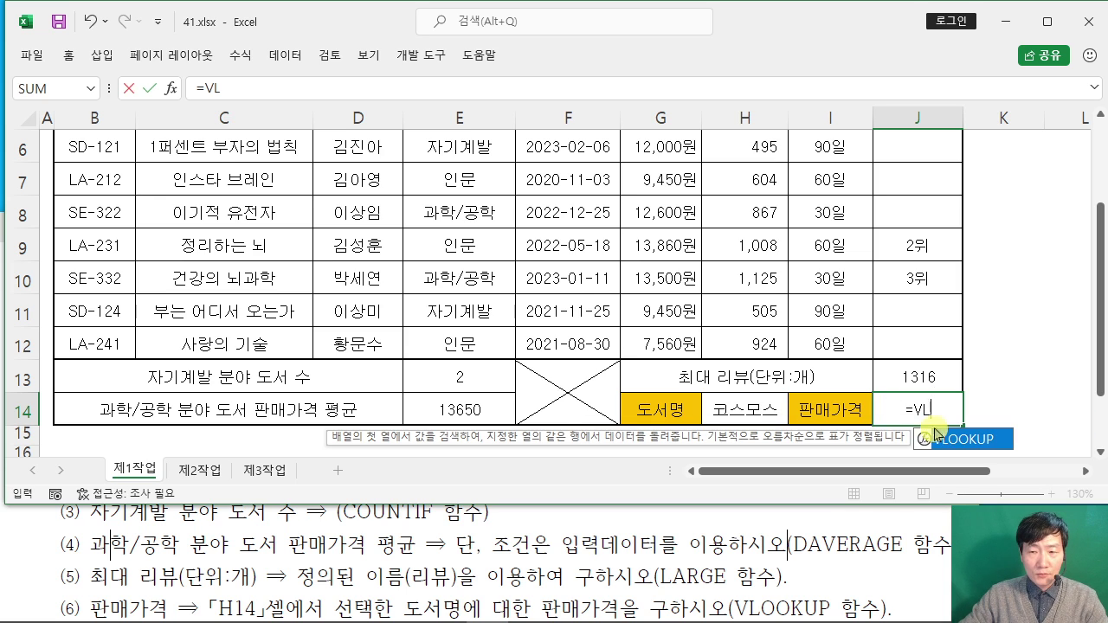
double_click(964, 442)
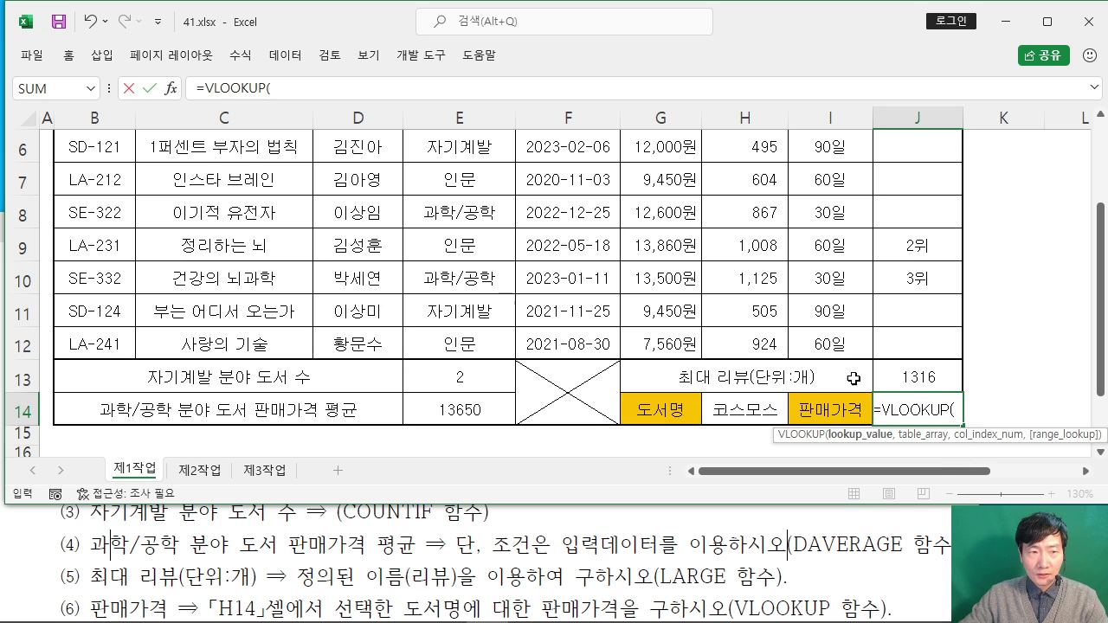
left_click(171, 88)
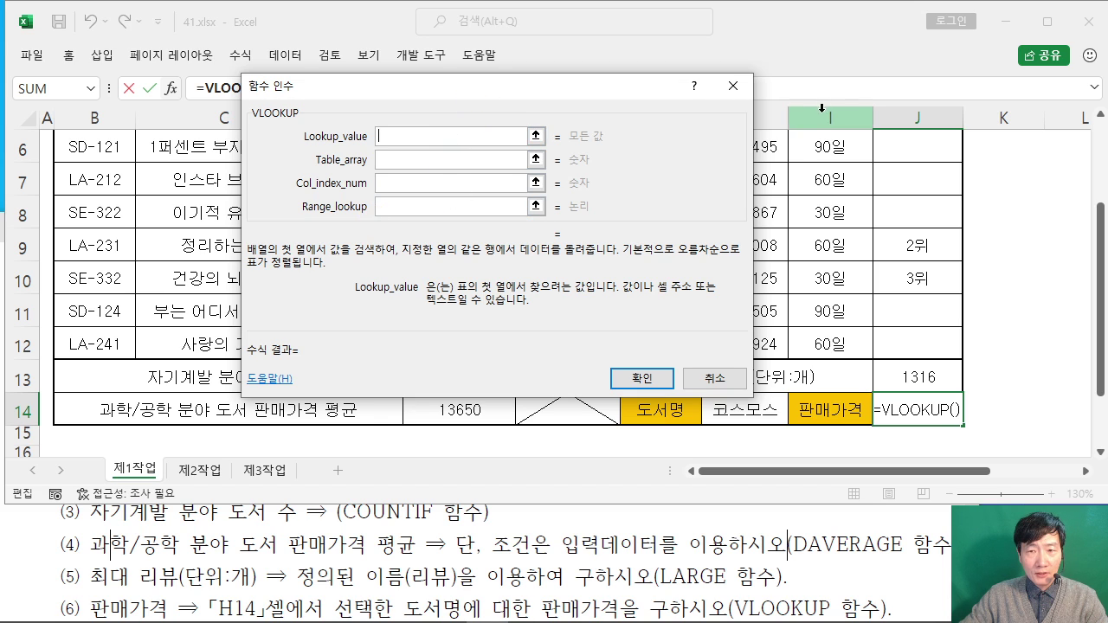
Step: Set the VLOOKUP Lookup_value to H14 and Table_array to C5:H12
left_click(734, 412)
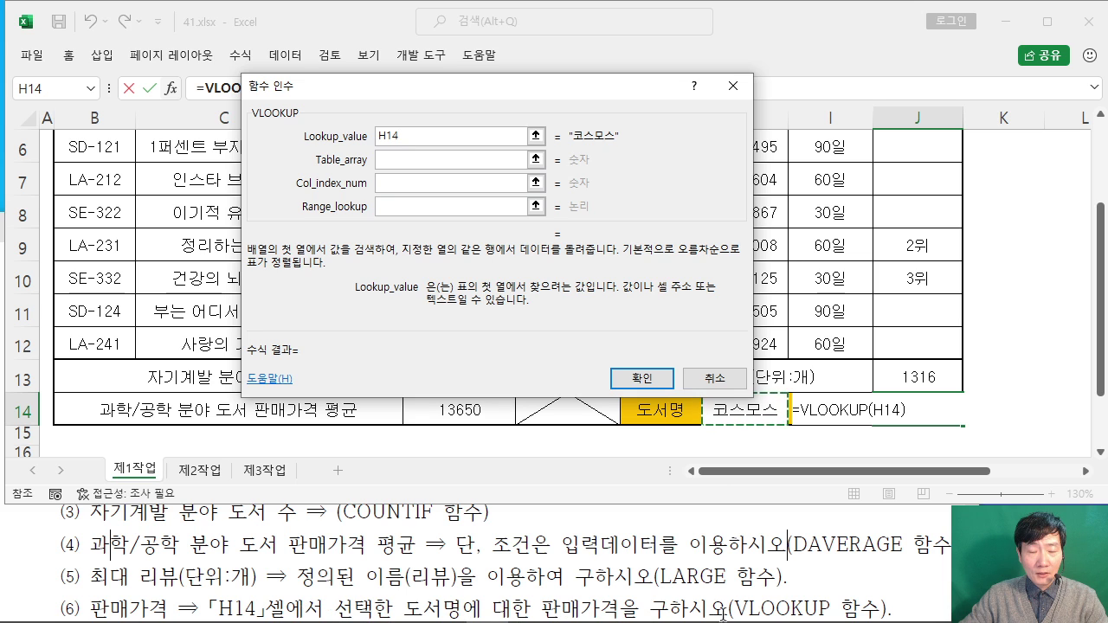
left_click(389, 160)
left_click_drag(469, 90, 765, 19)
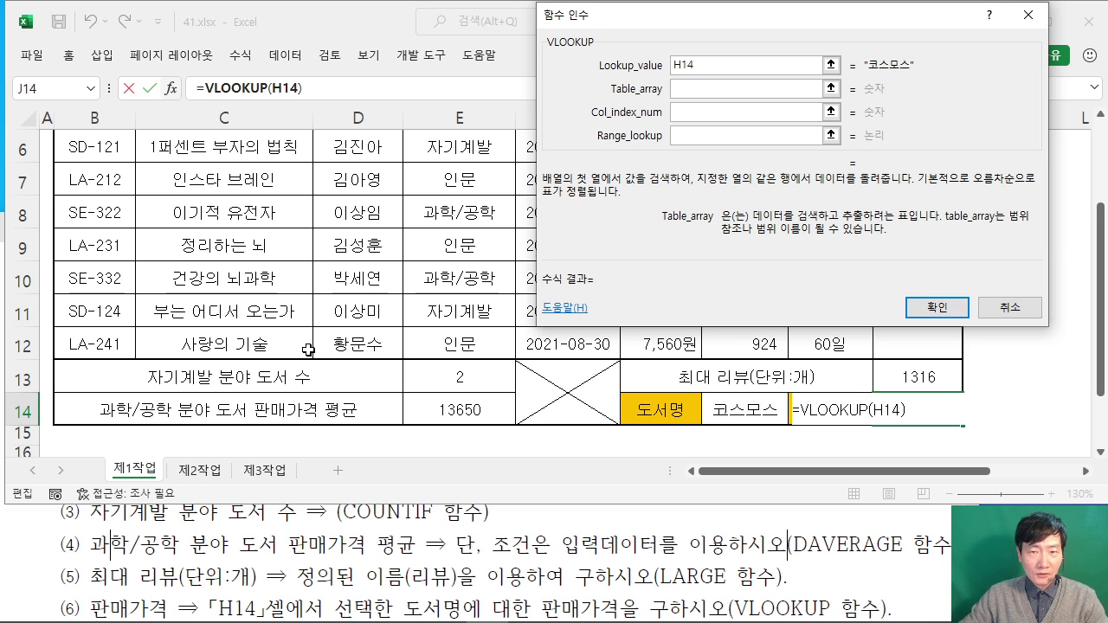
scroll(305, 344, "up", 1)
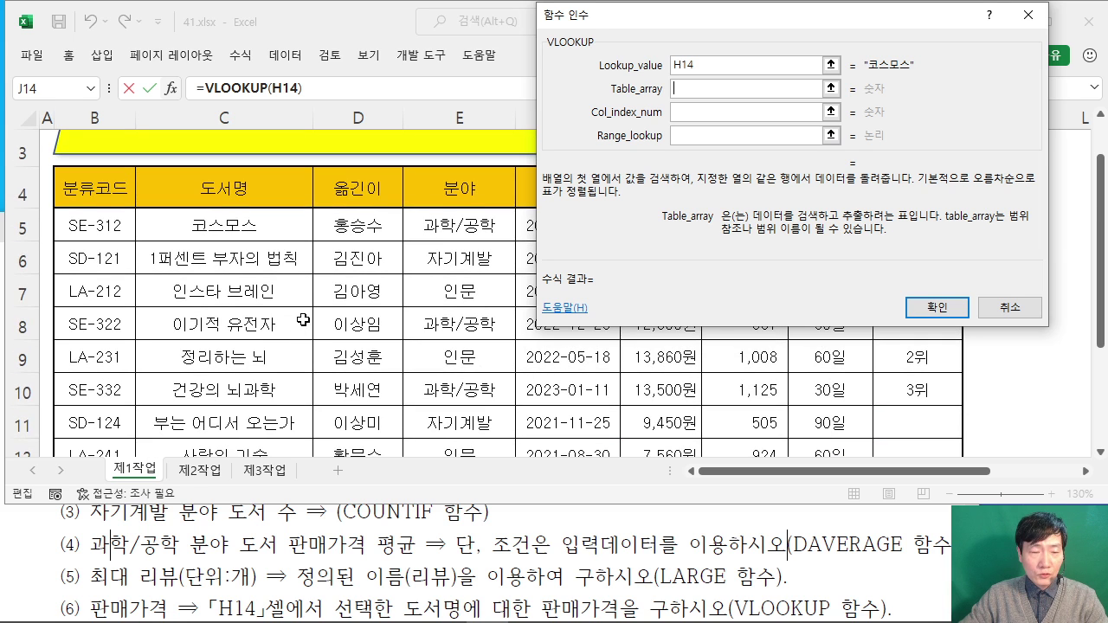
left_click(209, 215)
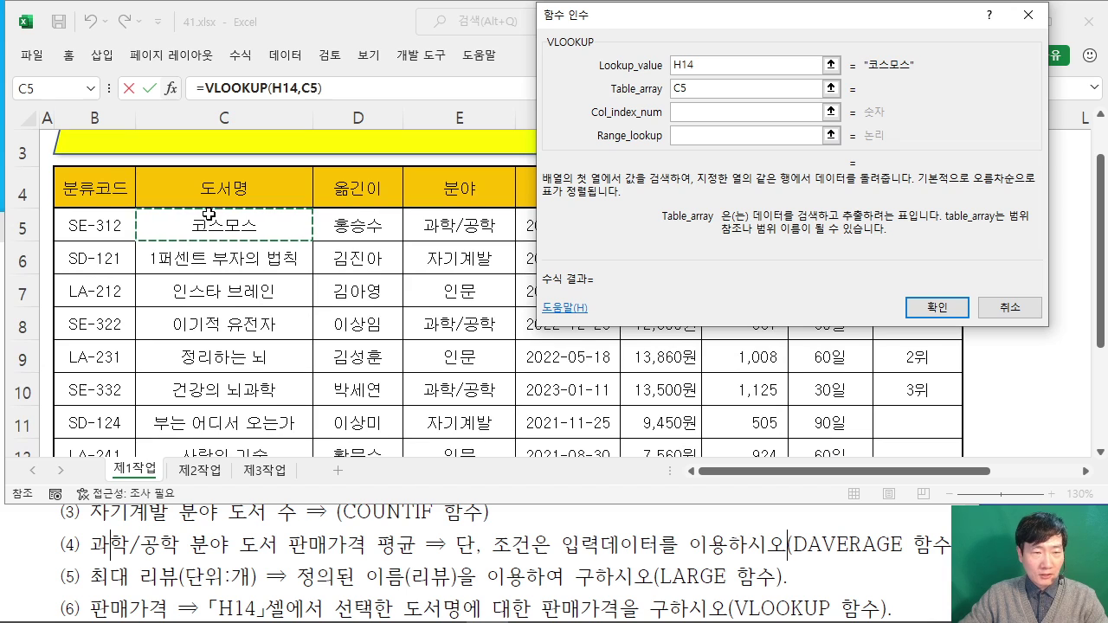
left_click_drag(209, 214, 718, 344)
scroll(640, 342, "up", 1)
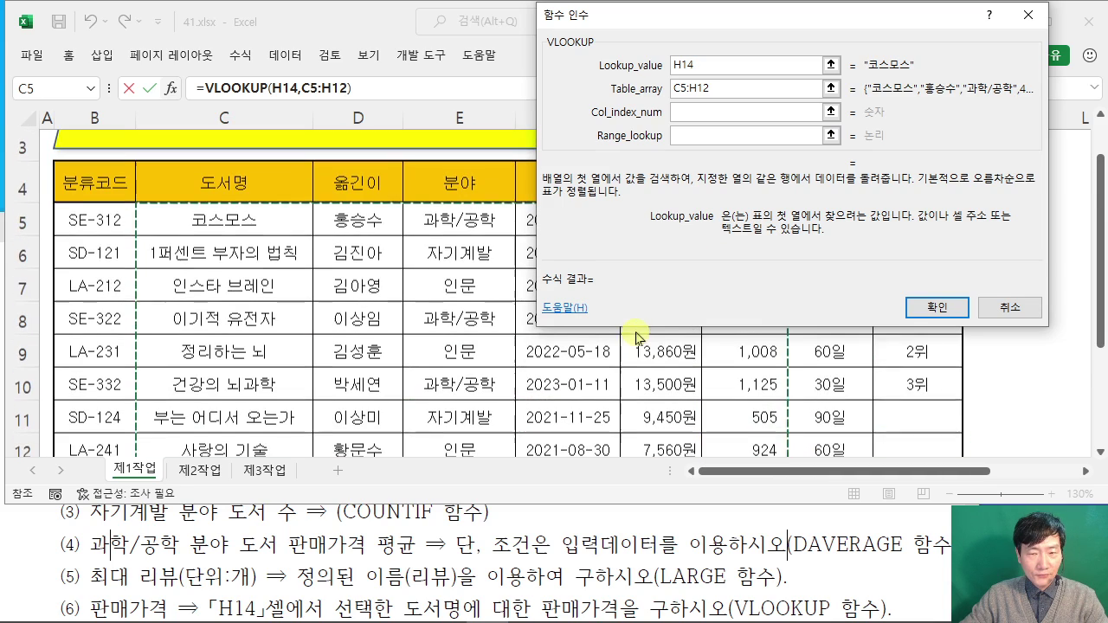
scroll(636, 351, "down", 2)
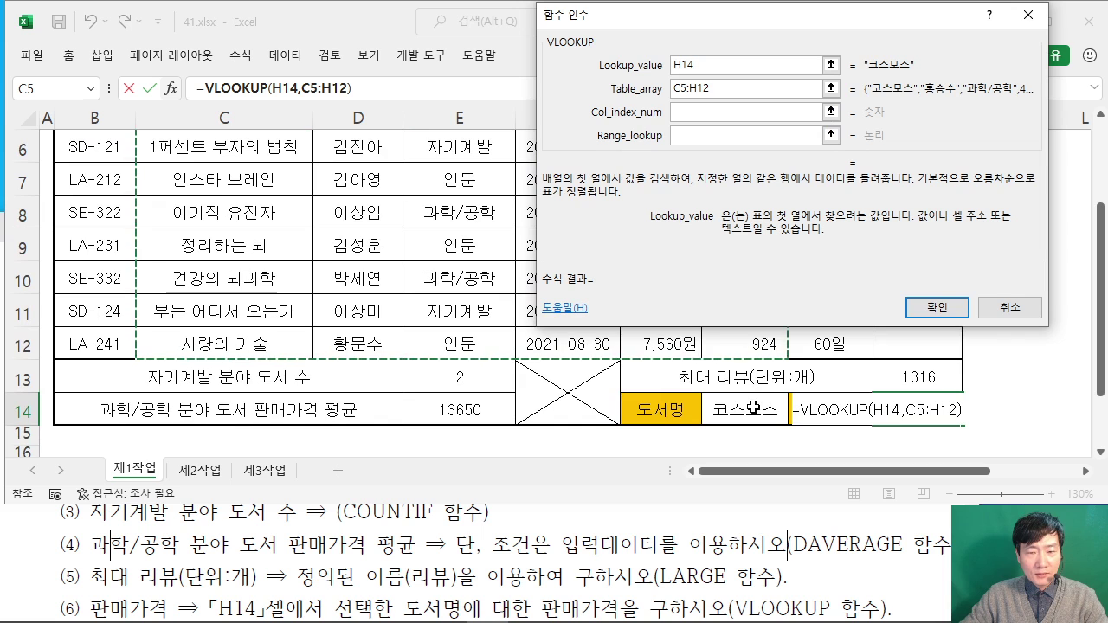
scroll(658, 363, "up", 2)
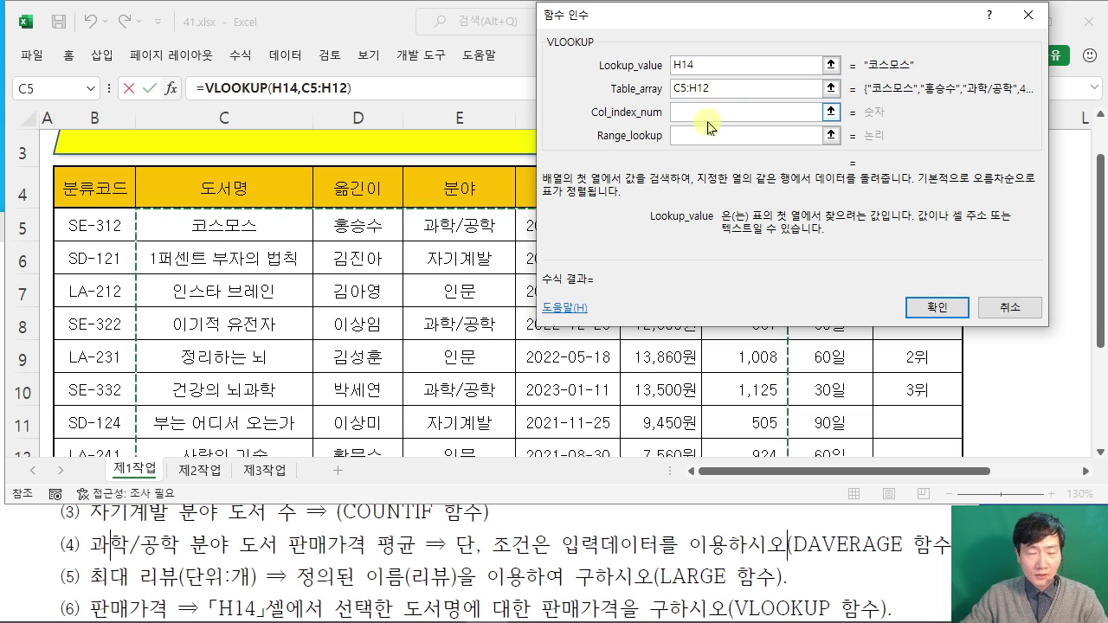
left_click_drag(631, 19, 885, 62)
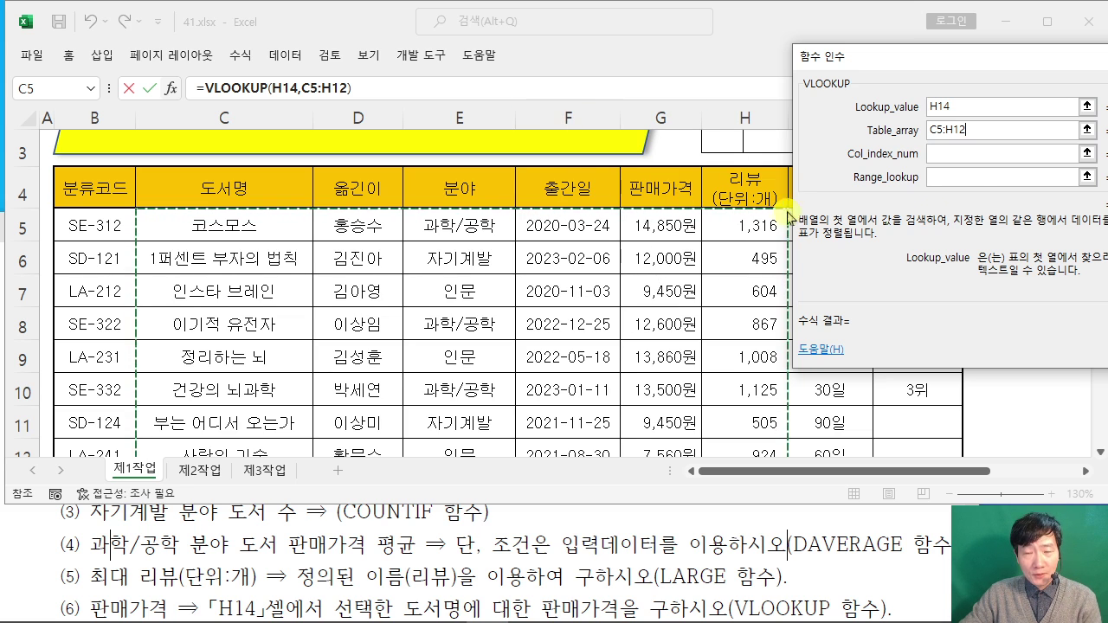
Step: Enter Col_index_num 5 and Range_lookup 0 and confirm, so J14 returns 14850
left_click(950, 152)
type("5")
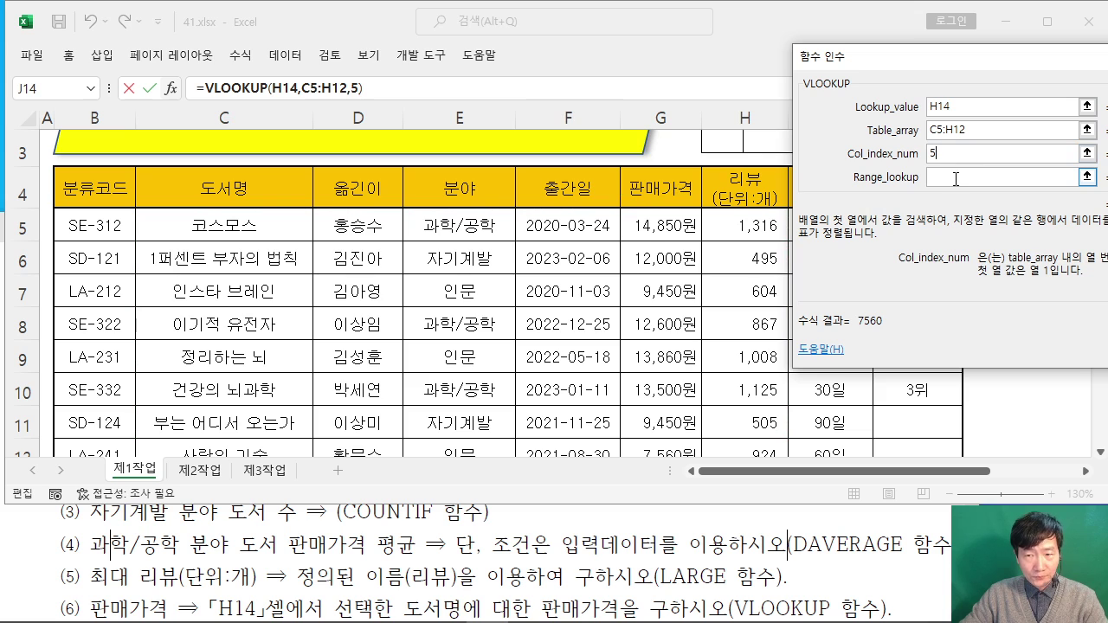
left_click(955, 178)
left_click_drag(892, 59, 391, 80)
type("0")
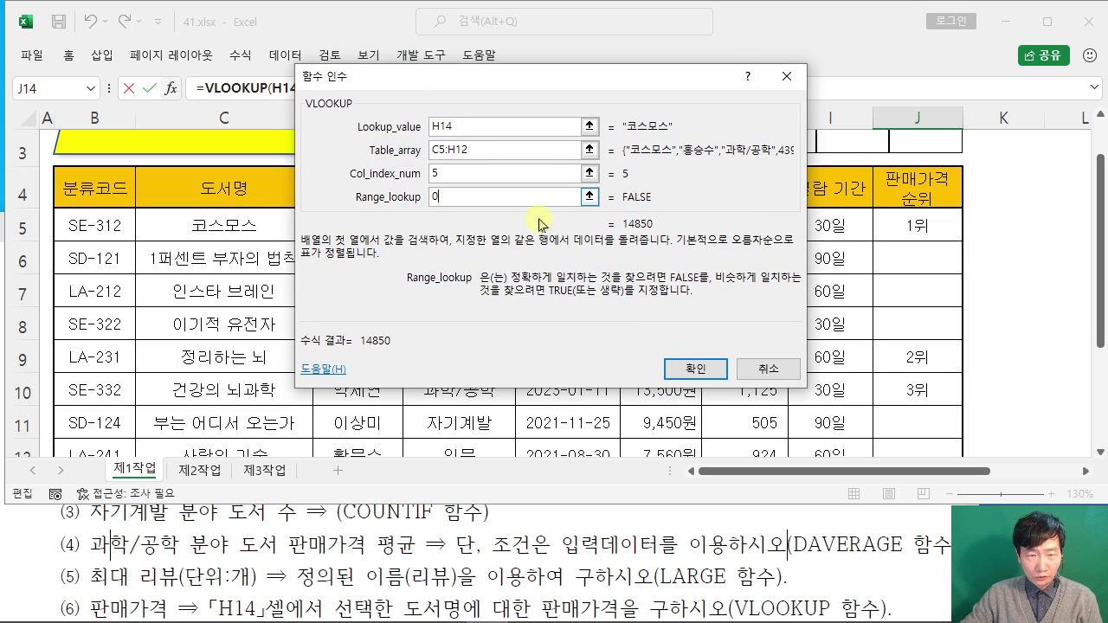
left_click_drag(470, 79, 424, 134)
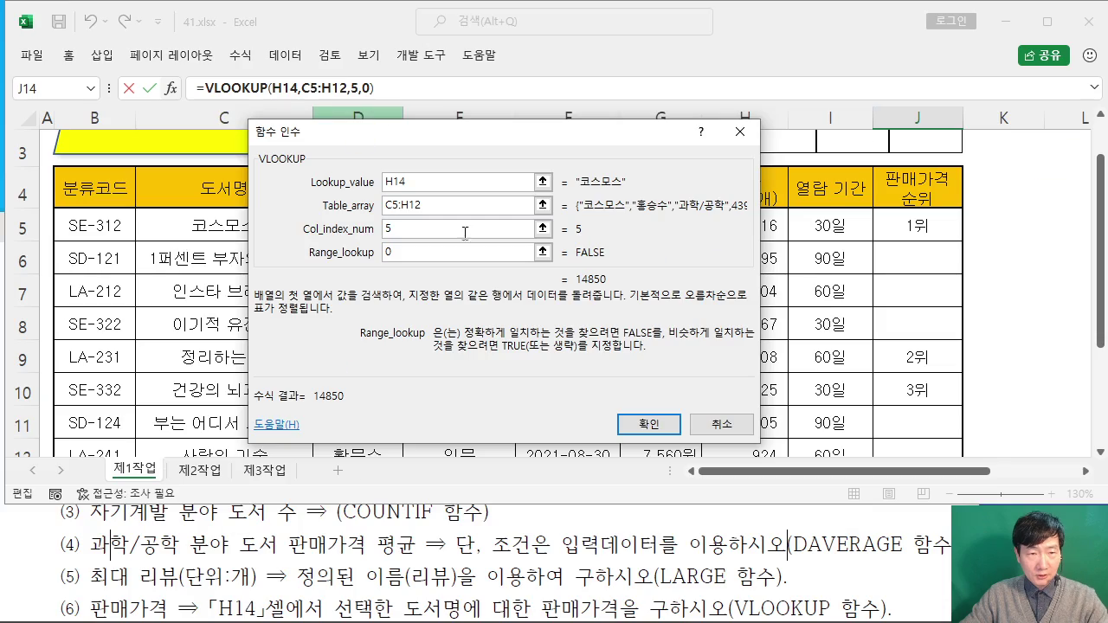
left_click(648, 421)
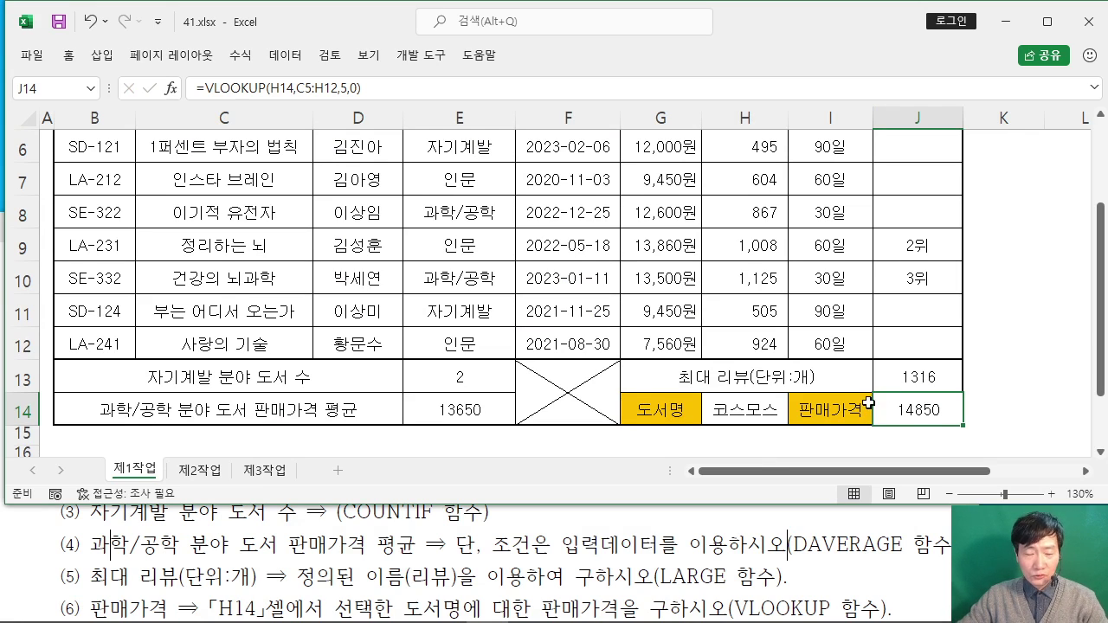
Step: Check J14's 14850 result, then read item (7) in the exam instructions
left_click(1023, 388)
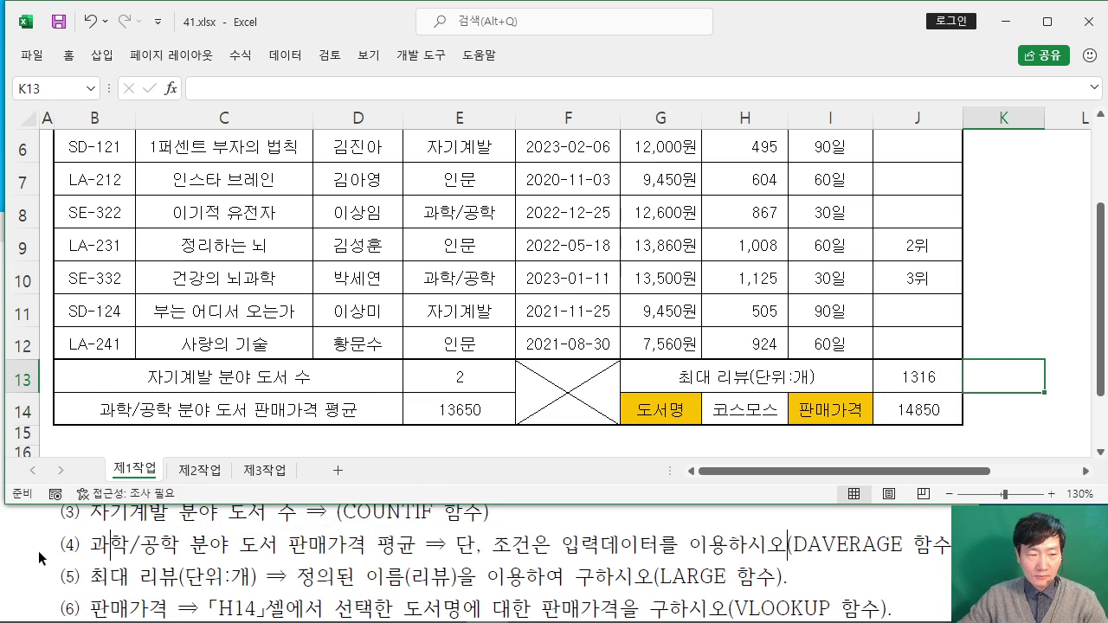
left_click(74, 555)
scroll(102, 547, "down", 1)
scroll(137, 534, "up", 1)
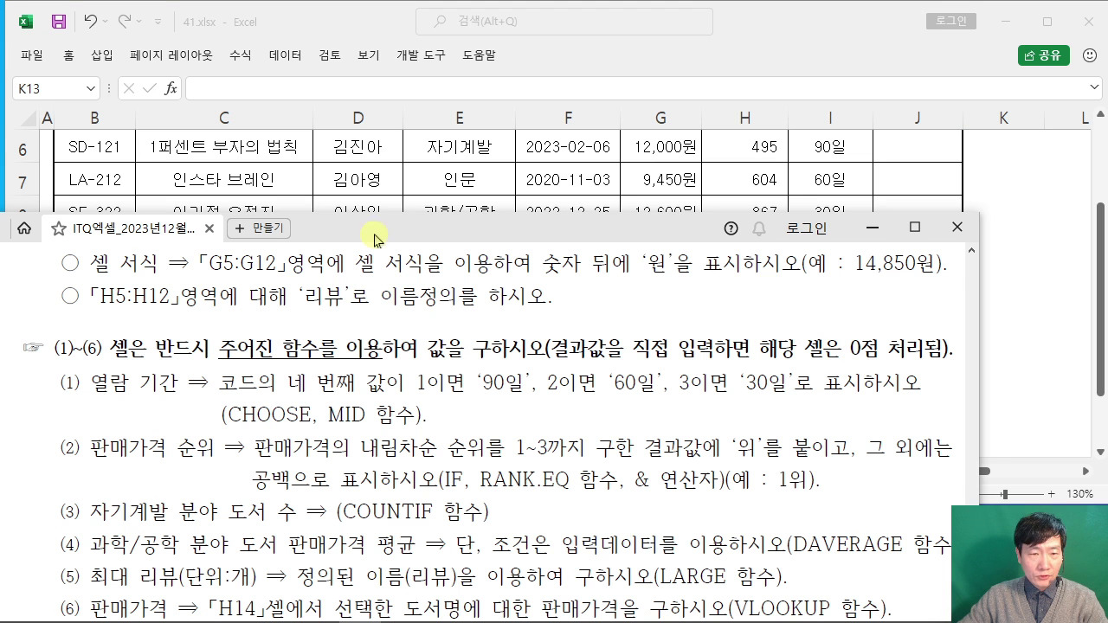
left_click_drag(374, 240, 390, 156)
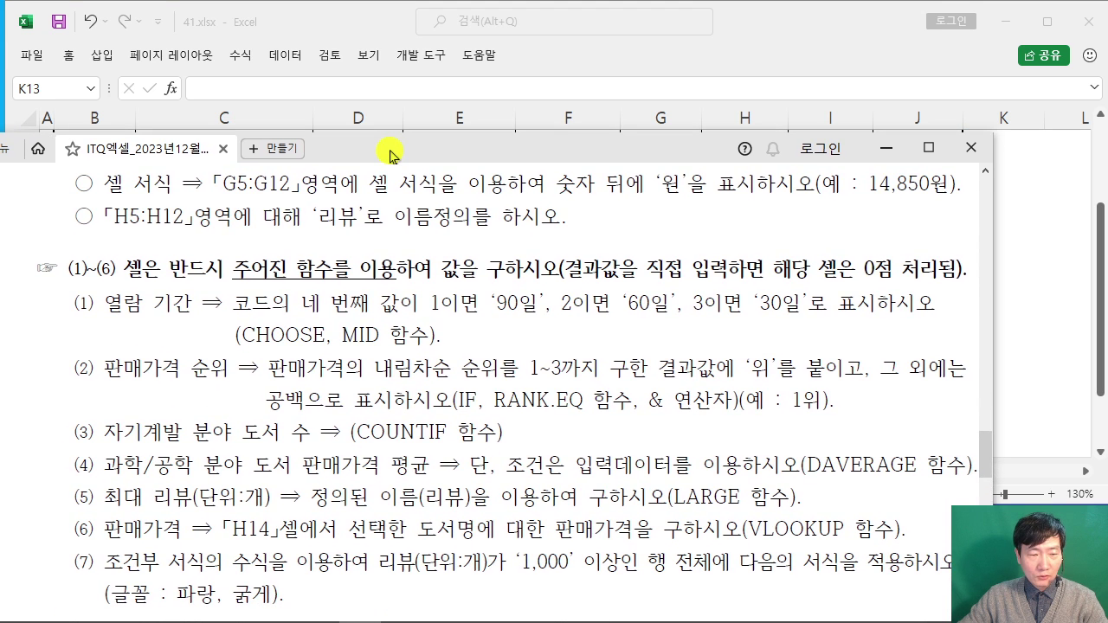
left_click(1011, 312)
Step: Select the book rows B5:J12 and pin the Home ribbon open
scroll(230, 233, "up", 1)
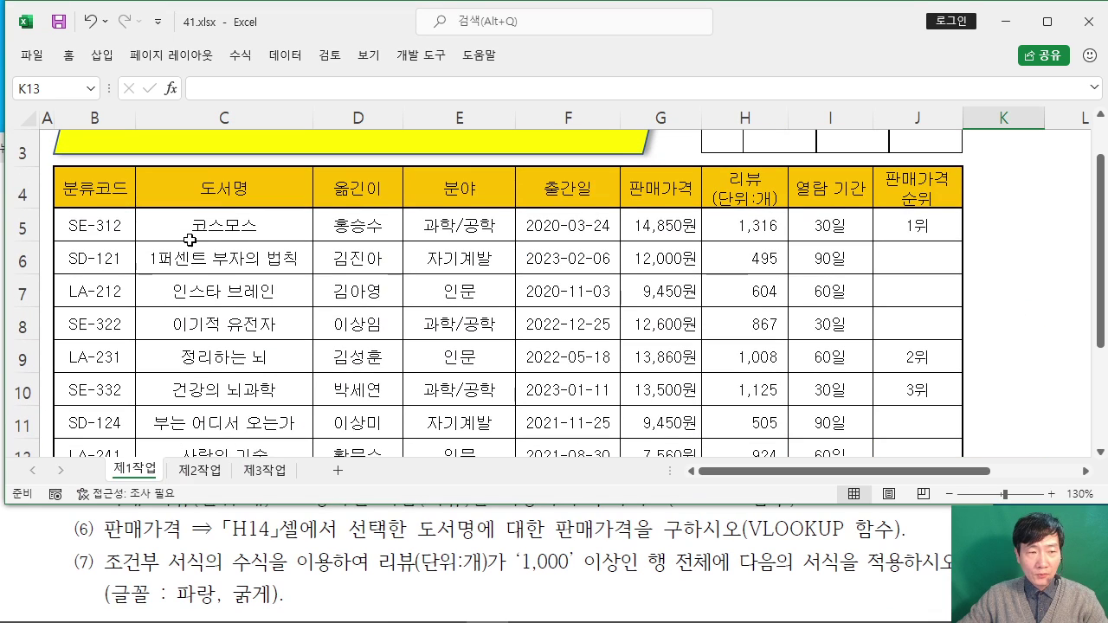
left_click_drag(78, 234, 909, 452)
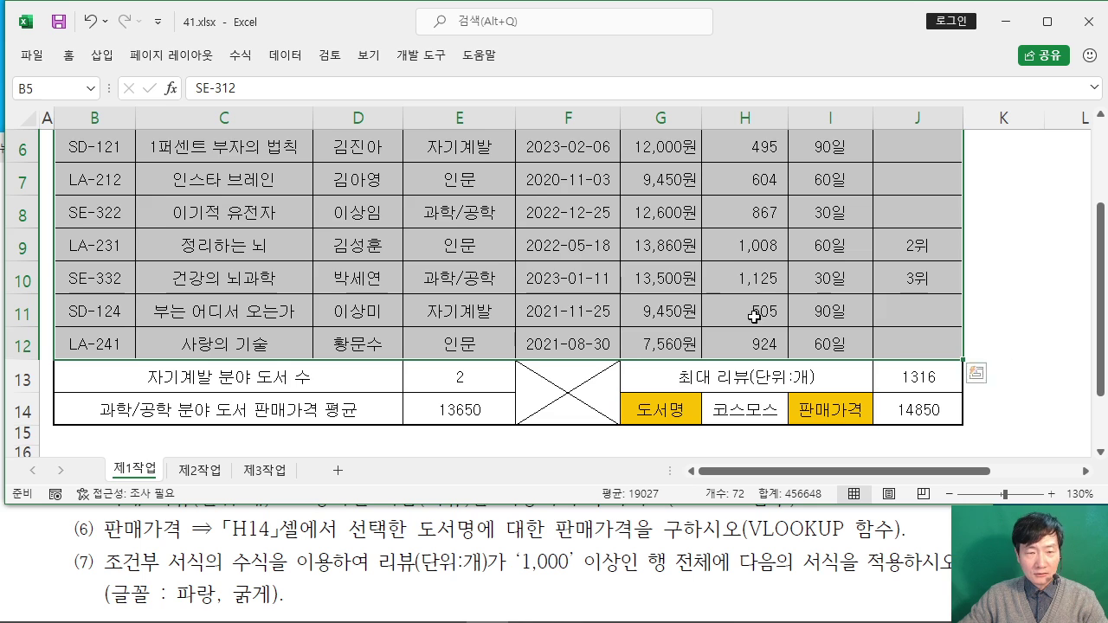
scroll(648, 262, "up", 1)
mouse_move(320, 230)
left_mouse_down()
mouse_move(302, 322)
mouse_move(342, 271)
left_mouse_up()
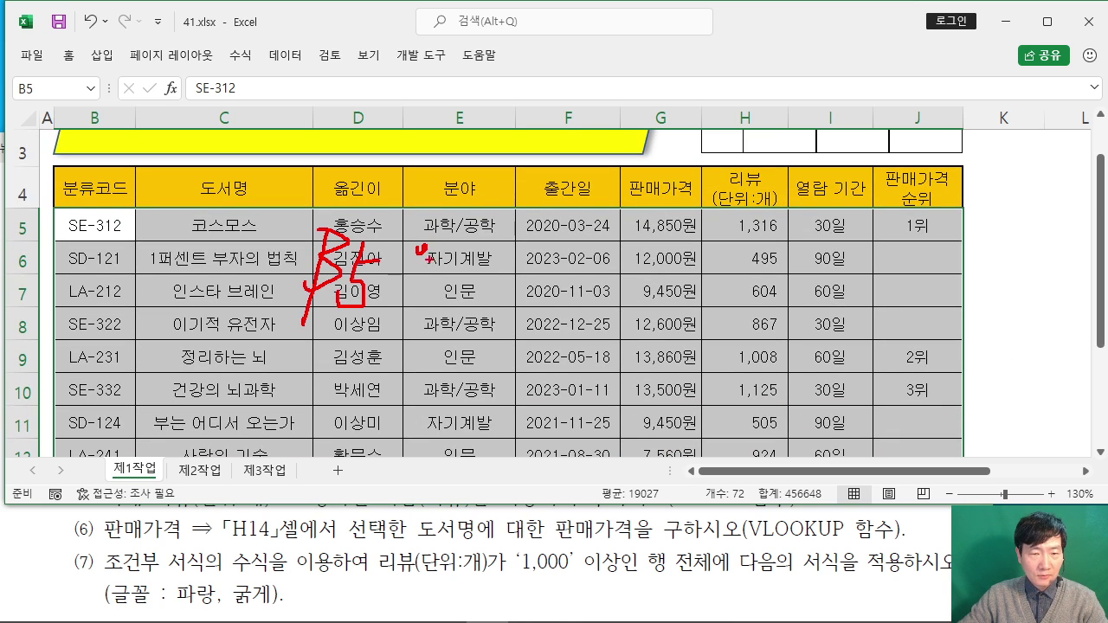
left_click_drag(449, 234, 530, 232)
mouse_move(469, 244)
left_mouse_down()
mouse_move(505, 247)
mouse_move(538, 311)
left_mouse_up()
mouse_move(554, 256)
left_mouse_down()
mouse_move(629, 295)
mouse_move(273, 338)
left_mouse_up()
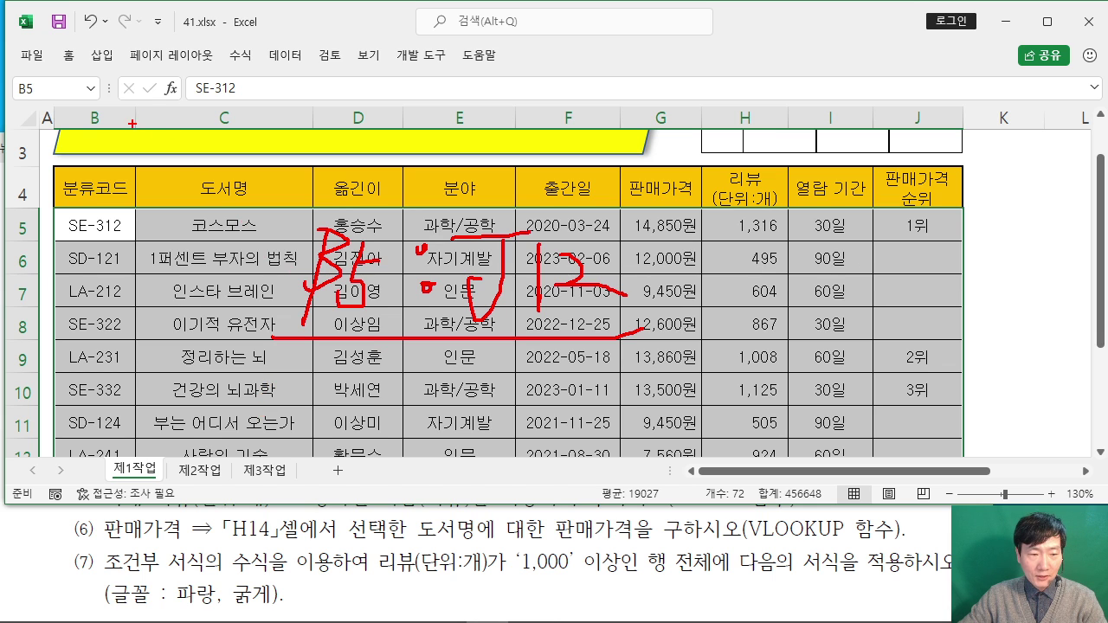
key("Escape")
double_click(68, 54)
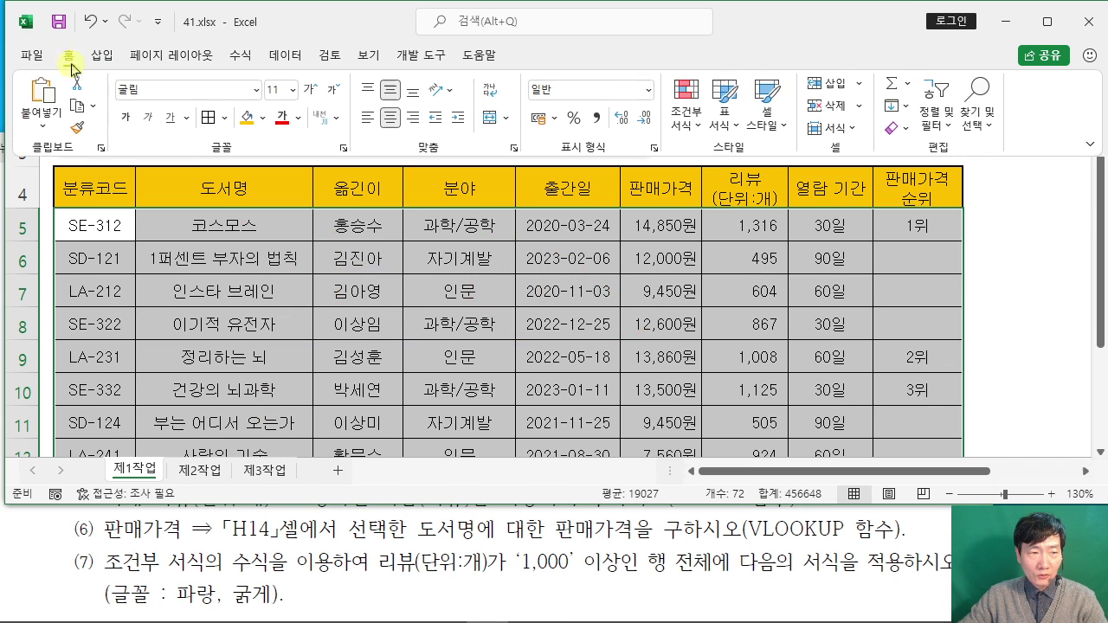
Step: Create a new conditional formatting rule of type 'Use a formula to determine which cells to format'
left_click(699, 127)
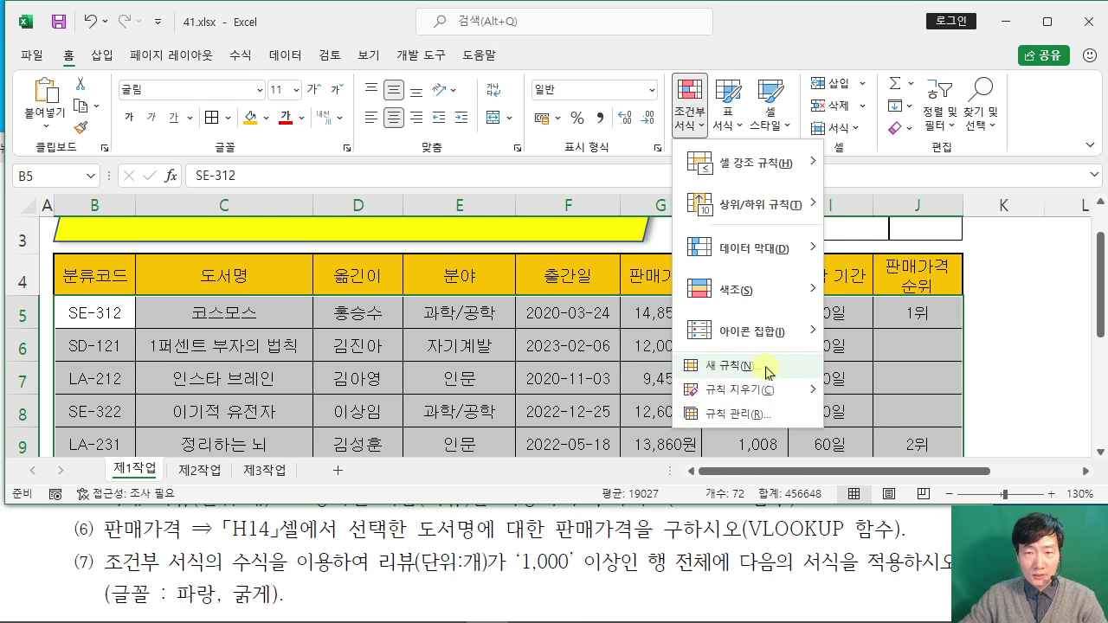
left_click(768, 372)
left_click_drag(446, 140, 427, 35)
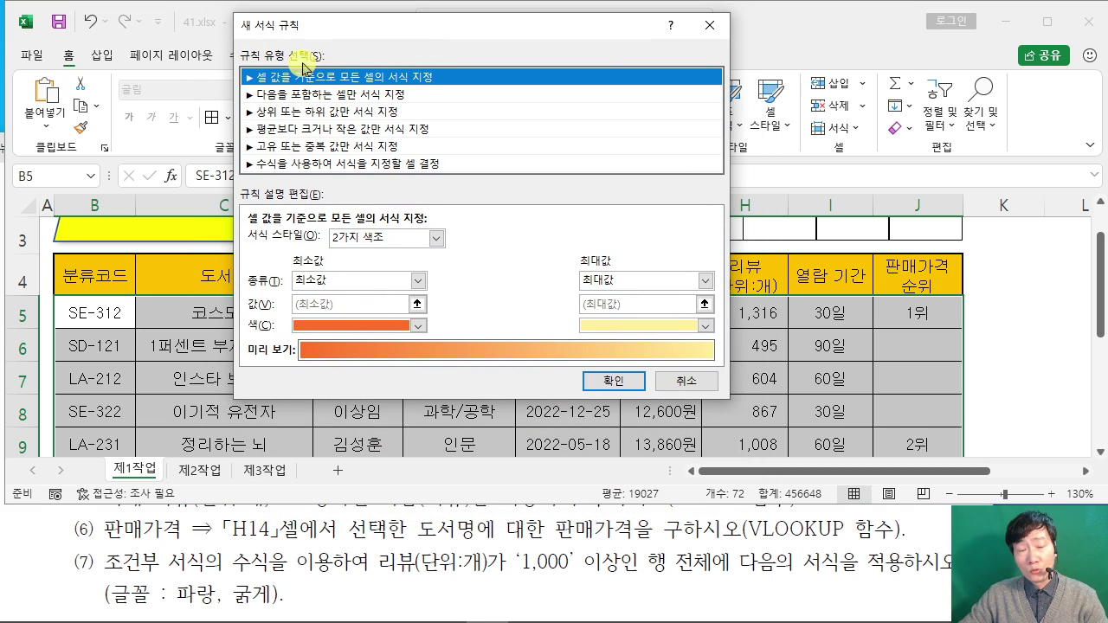
left_click(372, 165)
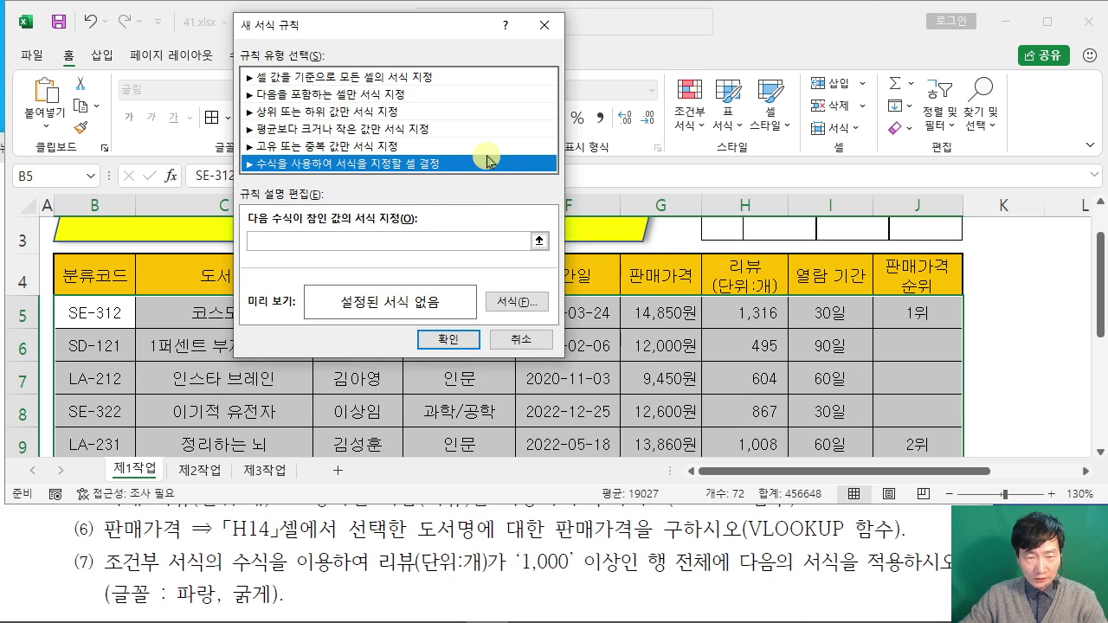
Step: Enter the rule condition =$H5>=1000, referencing H5 with only the column locked
left_click(308, 244)
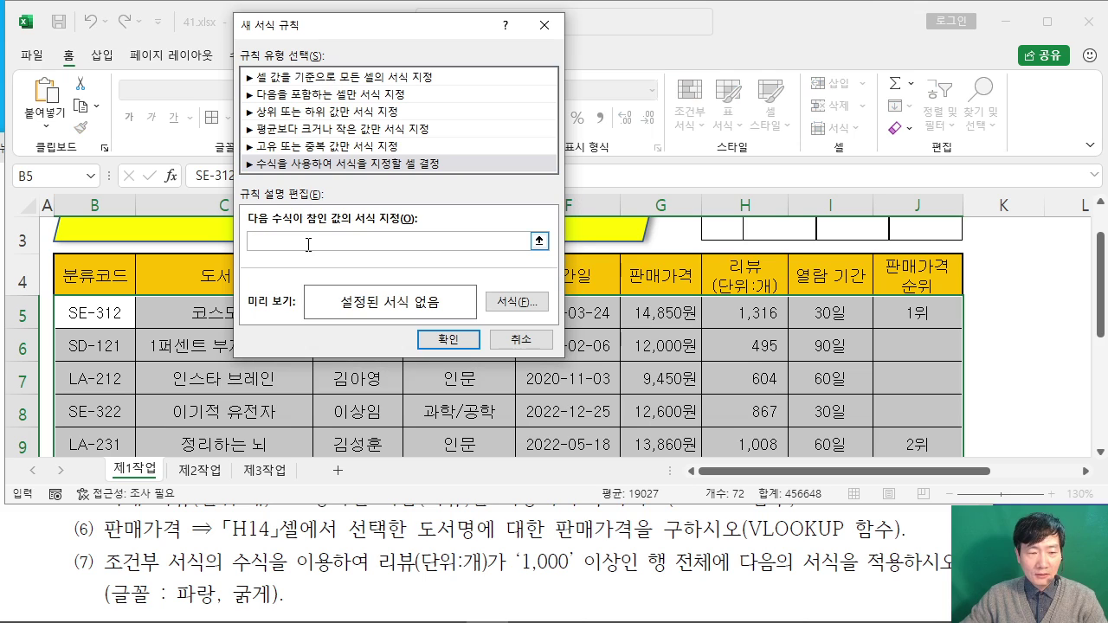
type("=")
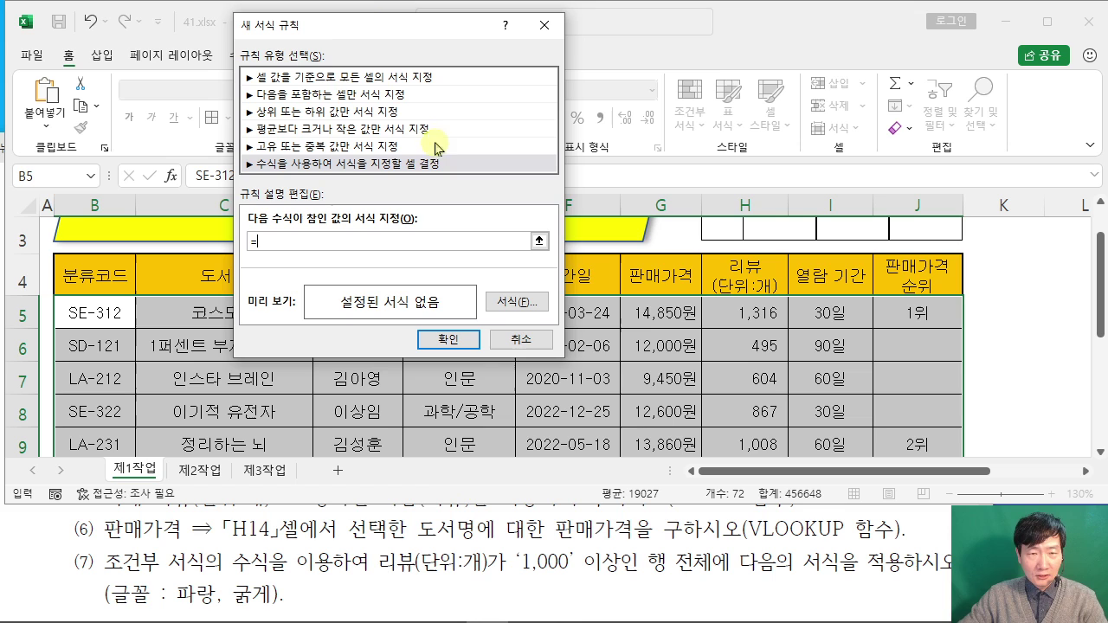
left_click_drag(389, 40, 808, 50)
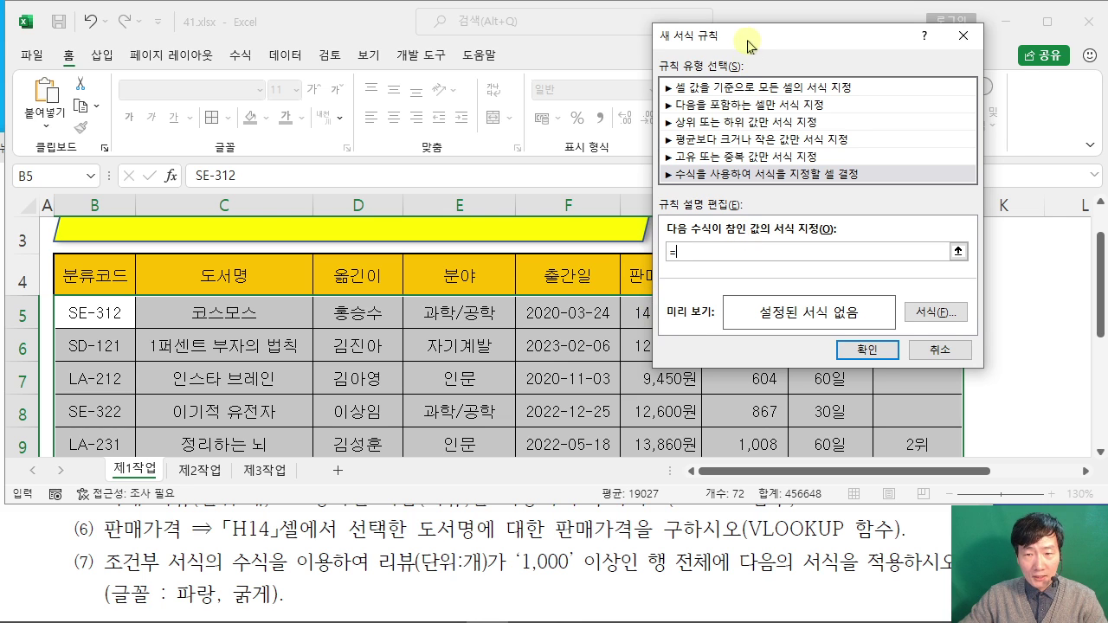
left_click_drag(743, 36, 359, 89)
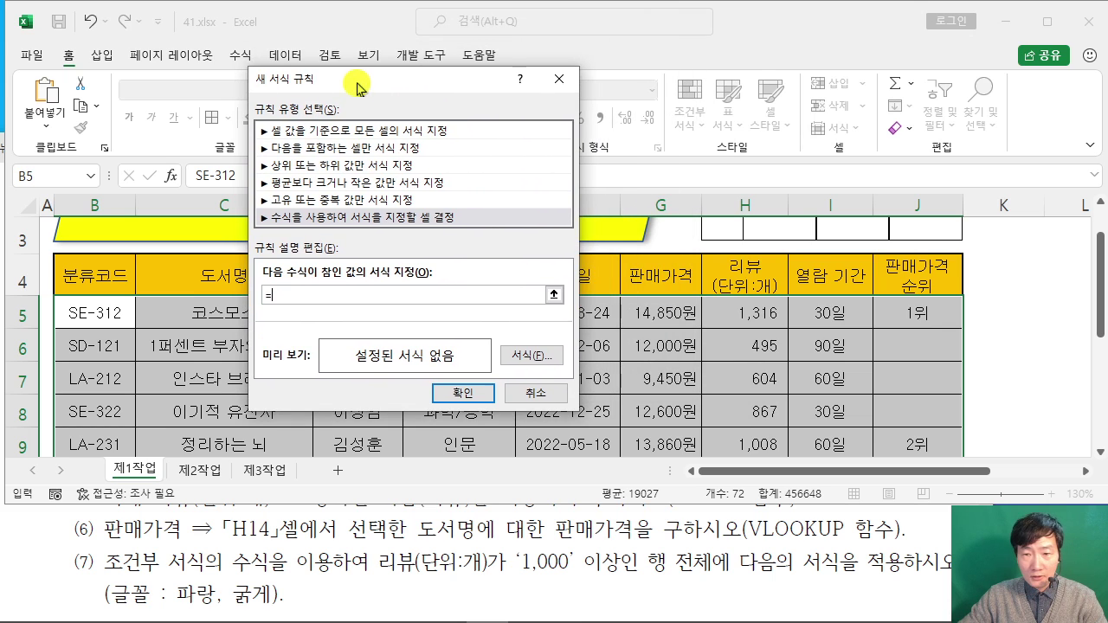
left_click(763, 310)
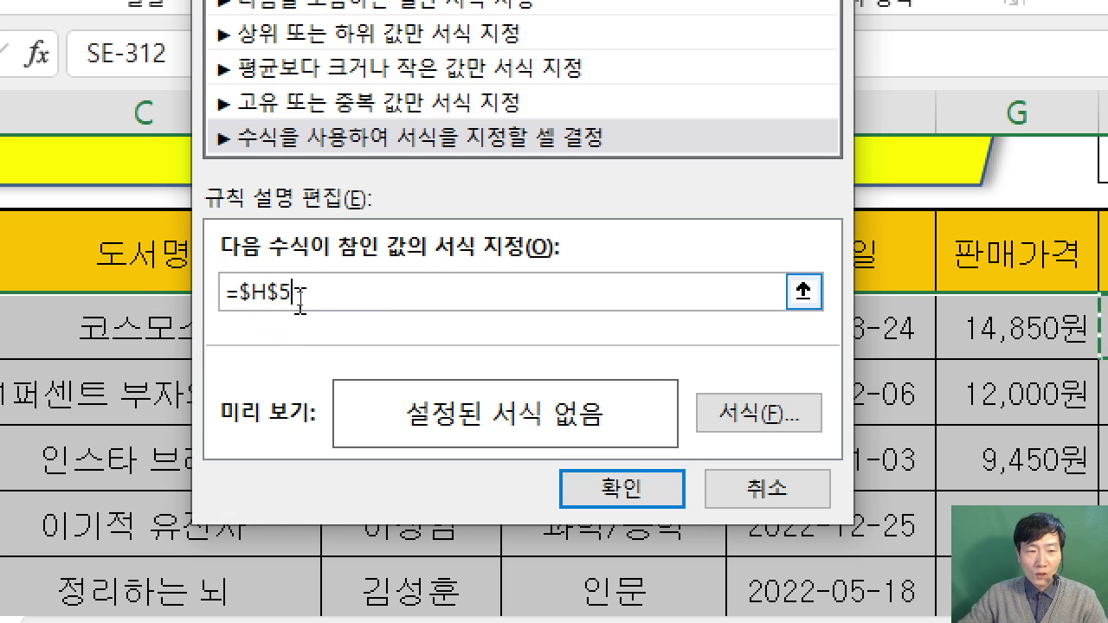
left_click(282, 293)
key("BackSpace")
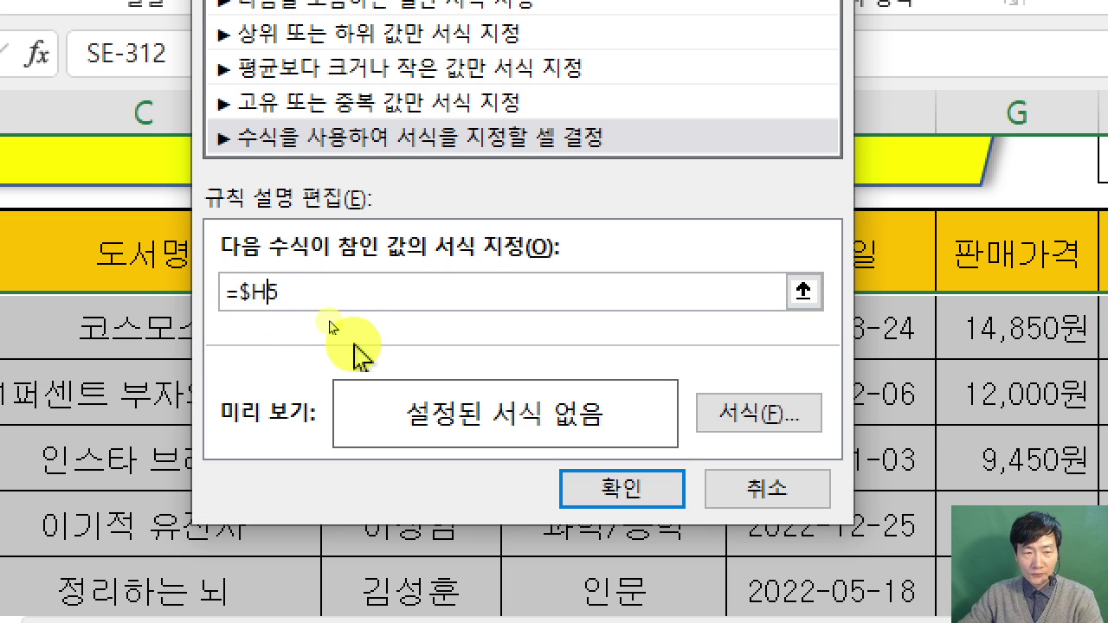
left_click(340, 300)
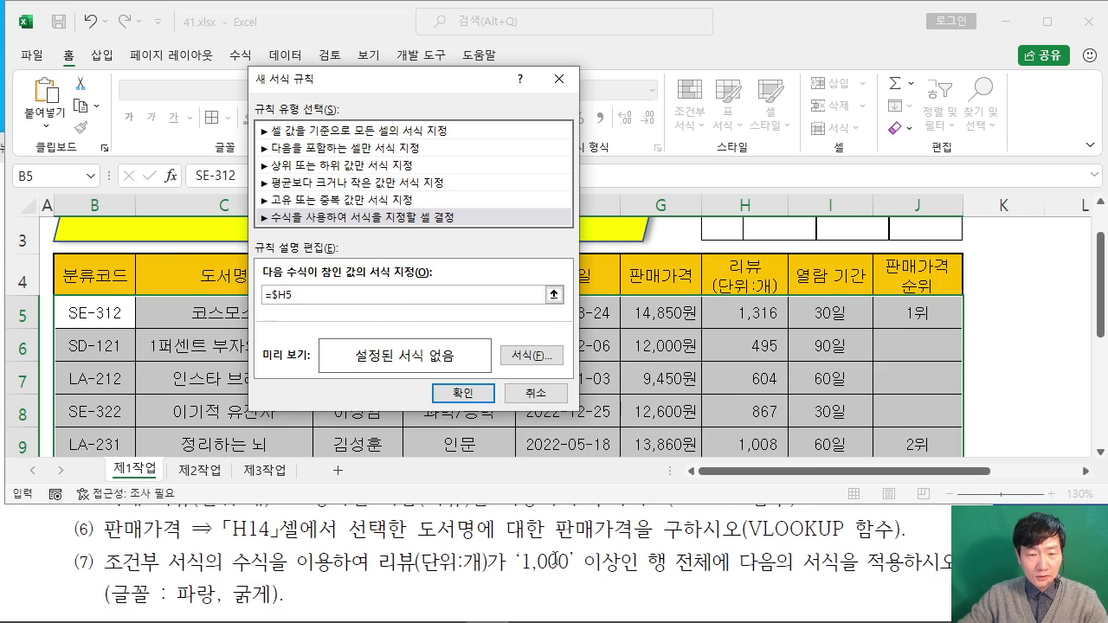
left_click(621, 489)
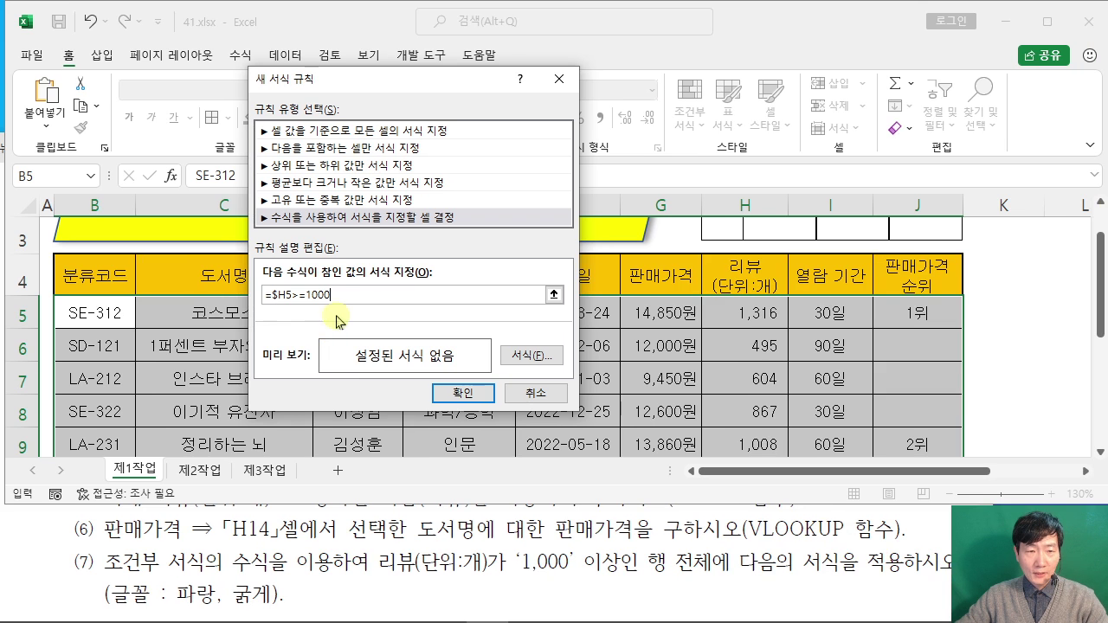
Step: Give the rule bold blue font formatting and apply it to the table
left_click(539, 362)
left_click_drag(464, 46, 528, 27)
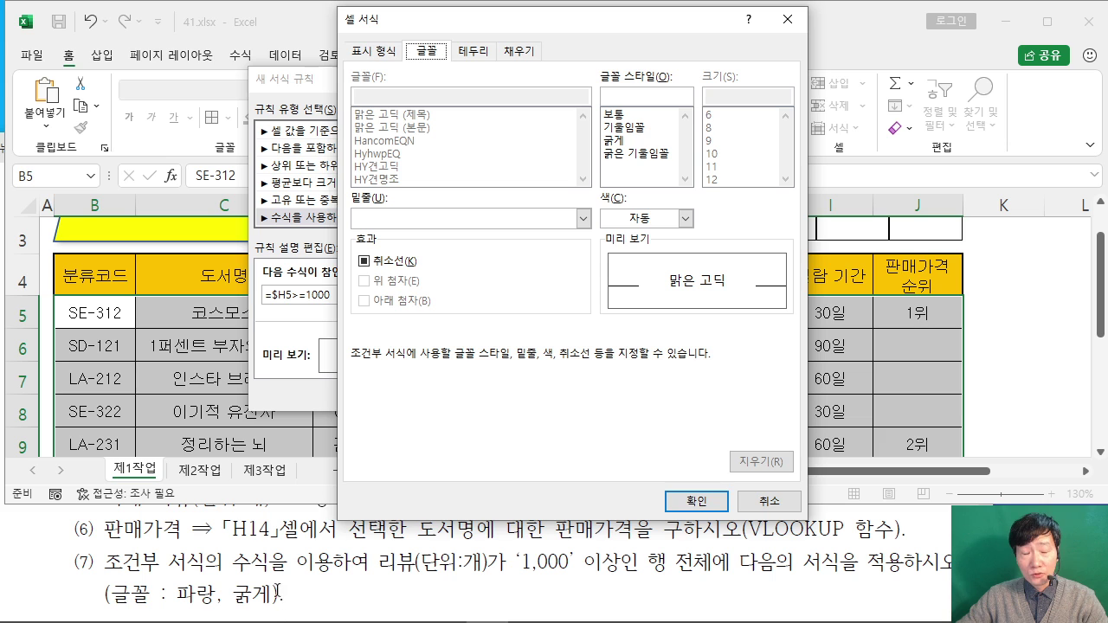
left_click(629, 140)
left_click(684, 218)
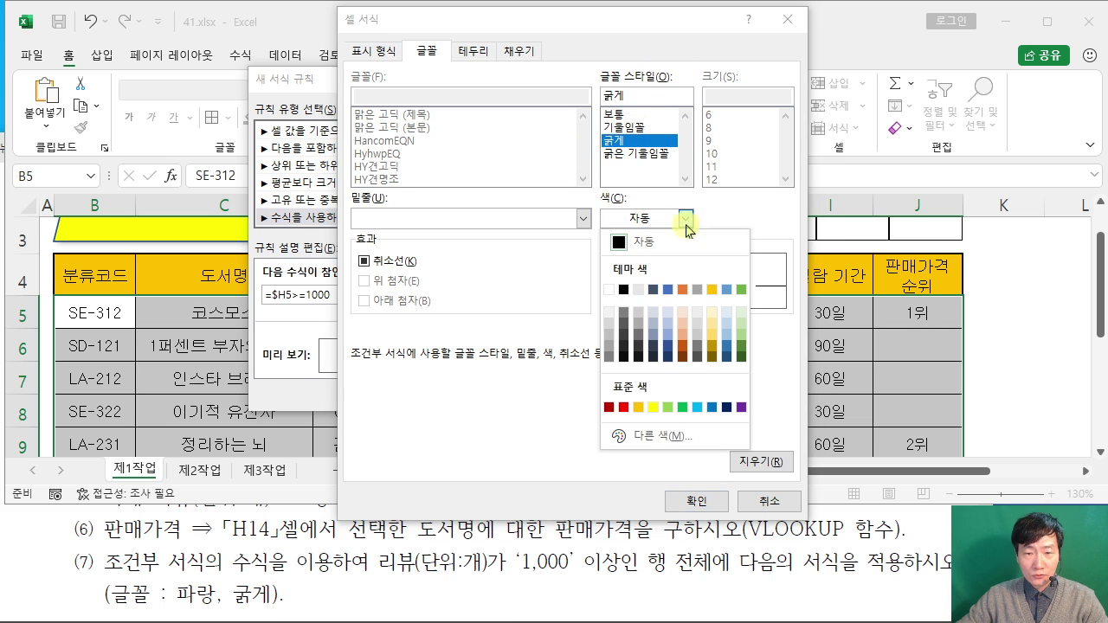
left_click(711, 407)
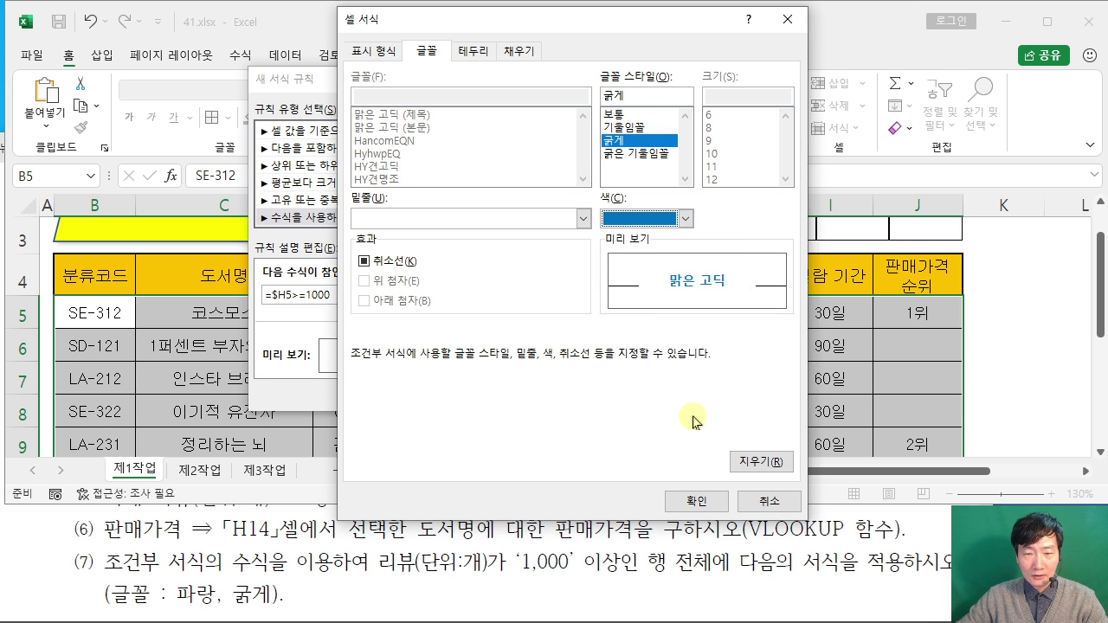
left_click(699, 499)
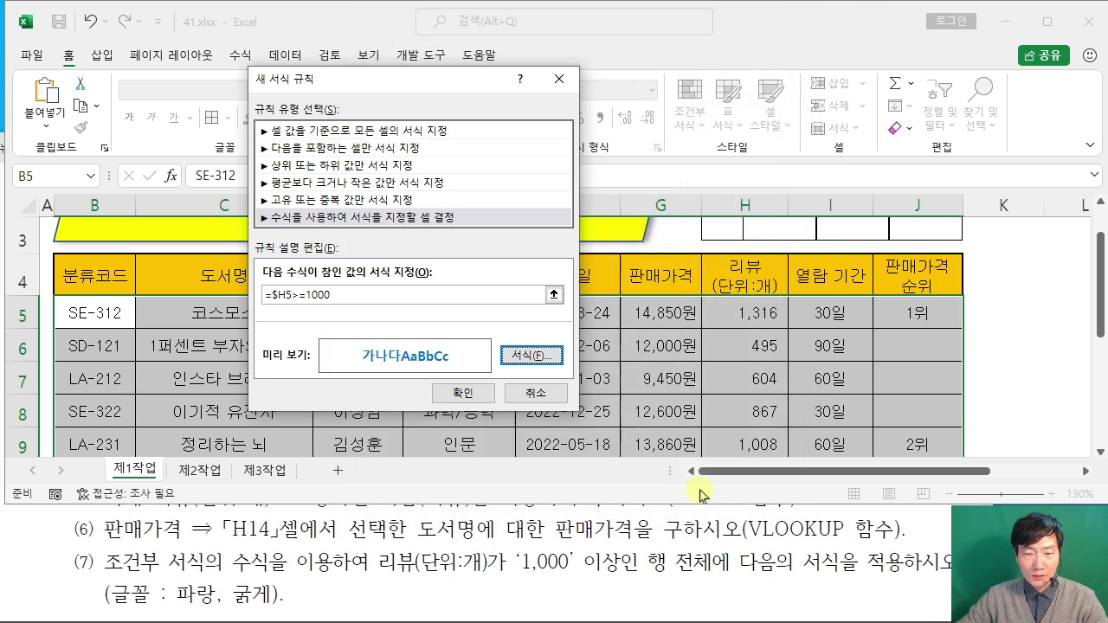
left_click(475, 399)
Step: Verify the 1,316-, 1,008- and 1,125-review rows are bold blue, then return to the exam document
left_click(1046, 351)
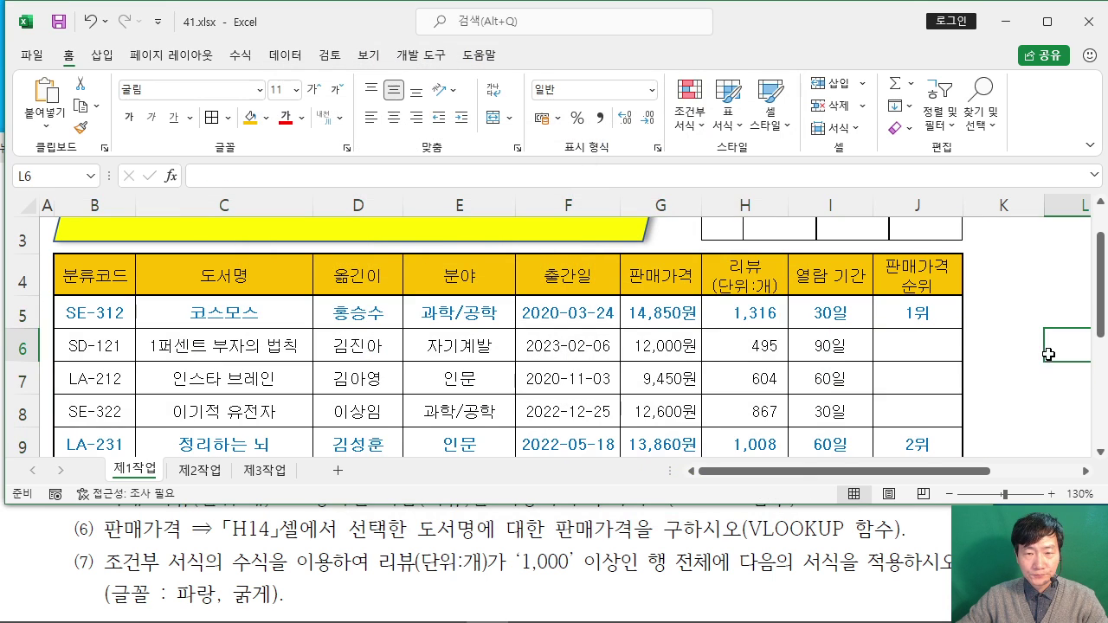
left_click(1047, 21)
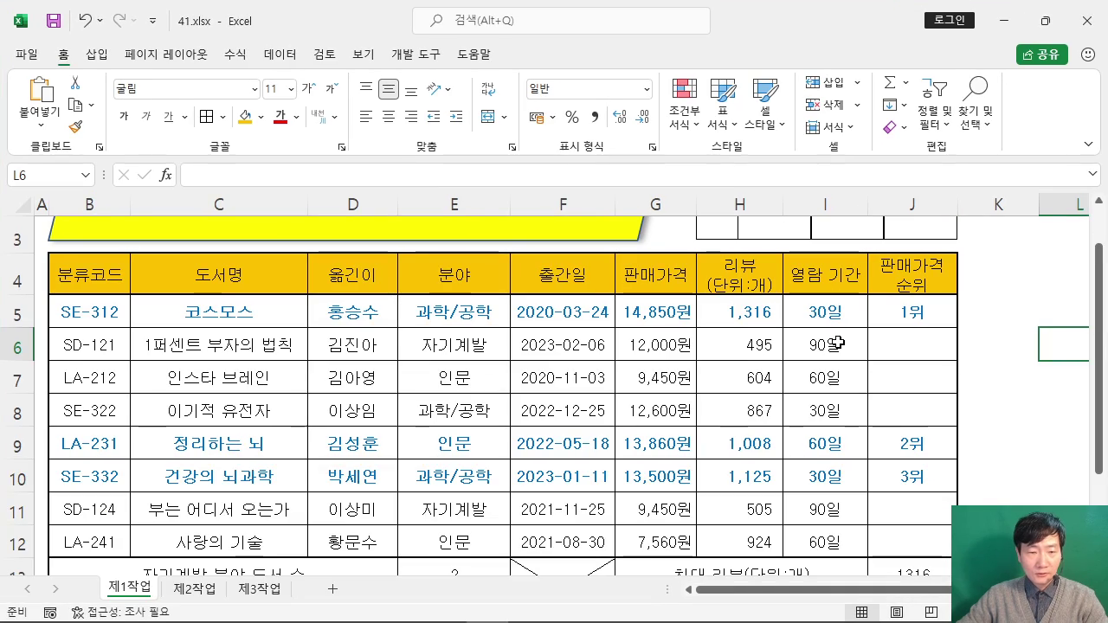
scroll(834, 340, "down", 3, "ctrl")
scroll(834, 339, "down", 1)
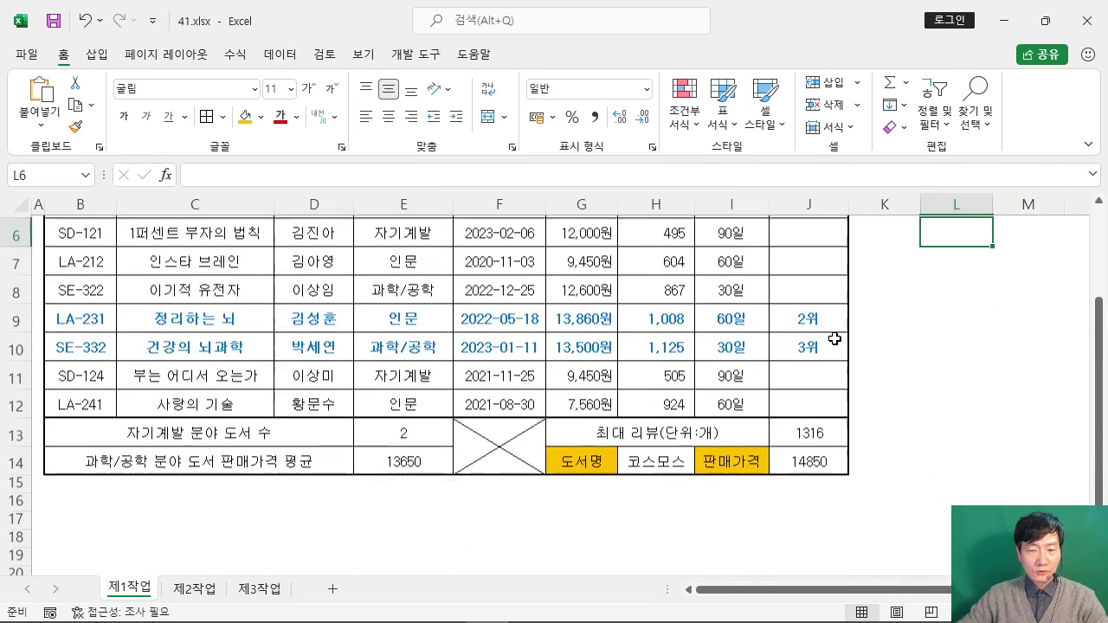
scroll(835, 339, "up", 2)
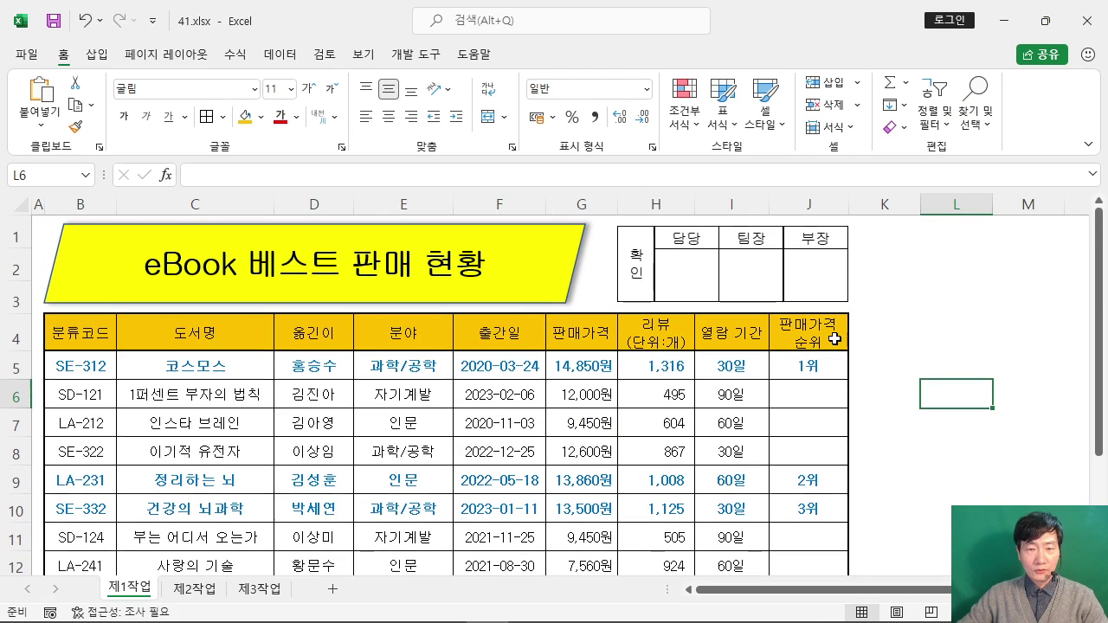
left_click(878, 306)
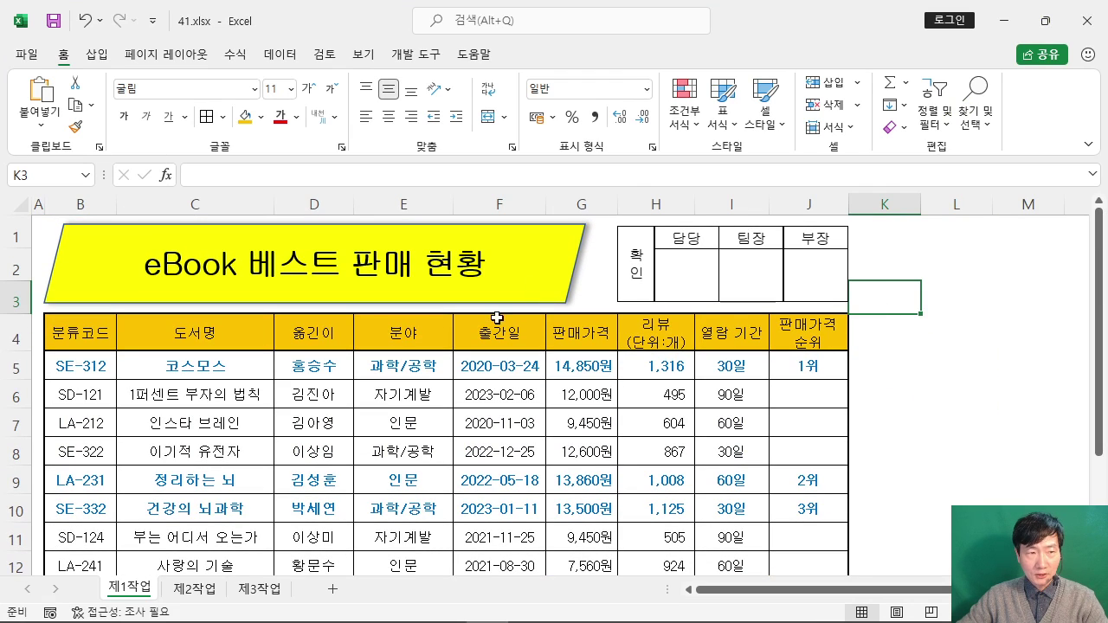
left_click(1046, 20)
left_click(454, 554)
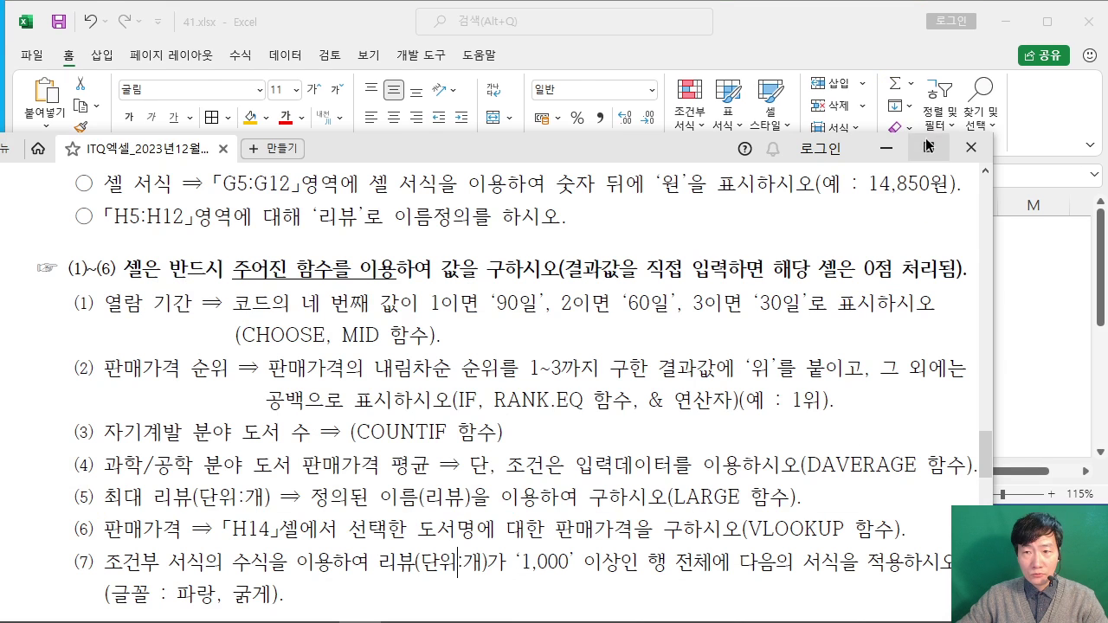
Step: Highlight the 고급 필터 and 표 서식 items in the [제2작업] instructions
scroll(694, 247, "down", 10)
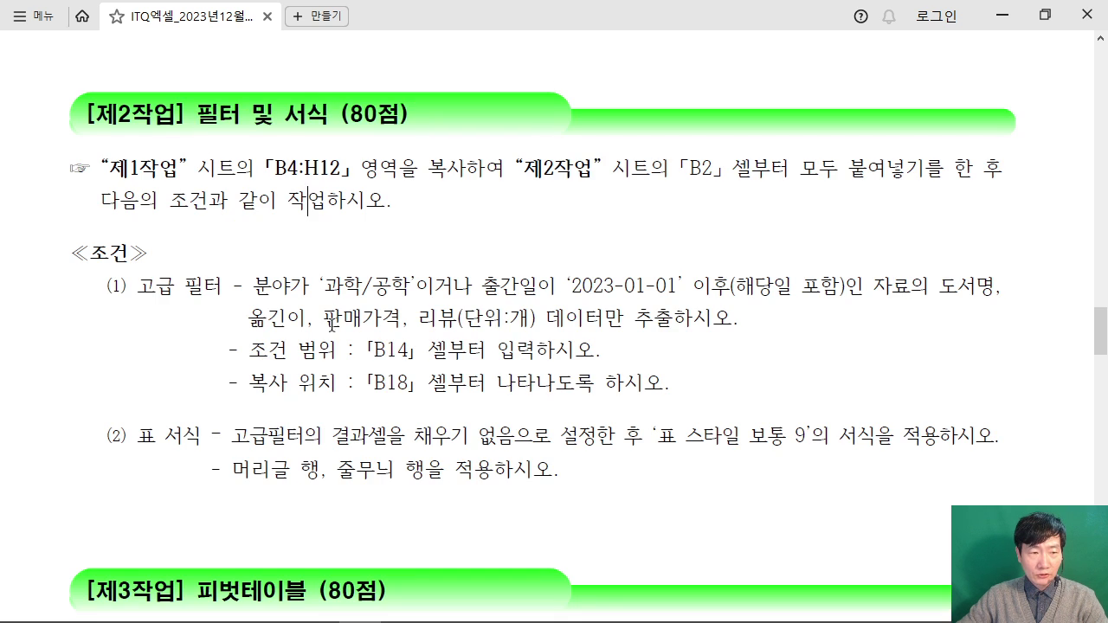
left_click_drag(136, 284, 240, 291)
left_click_drag(128, 442, 201, 441)
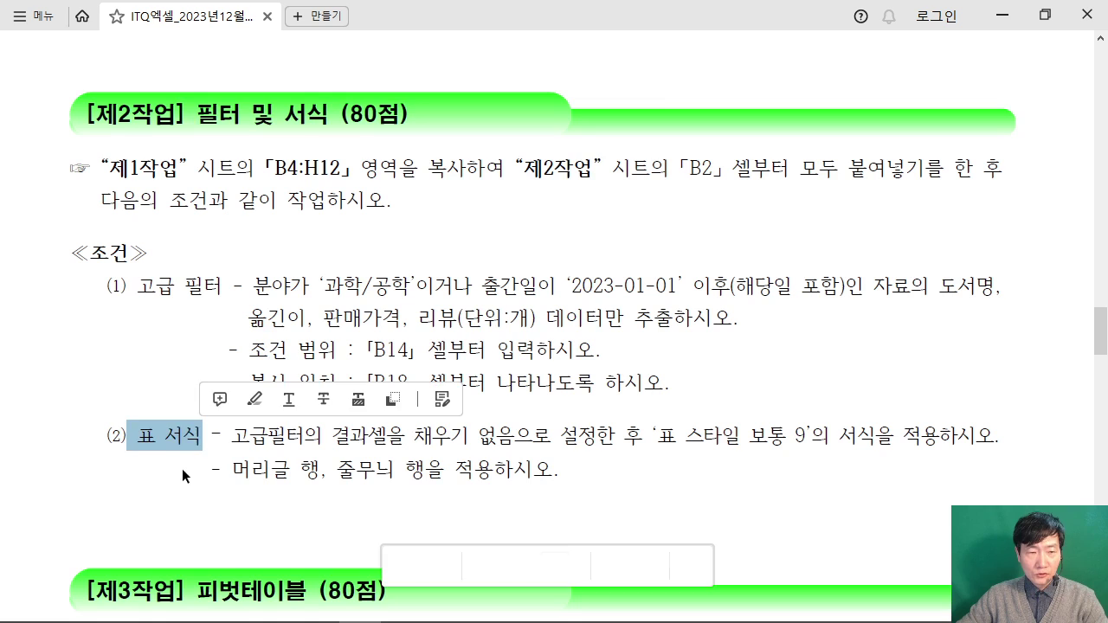
left_click(216, 436)
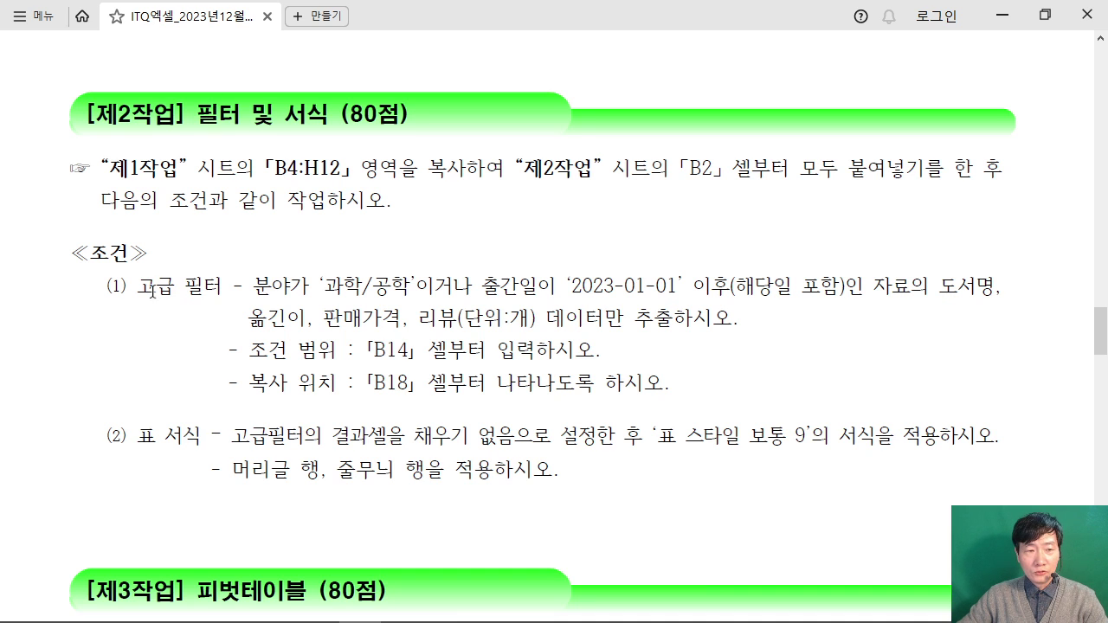
left_click_drag(127, 286, 243, 291)
left_click_drag(127, 435, 224, 437)
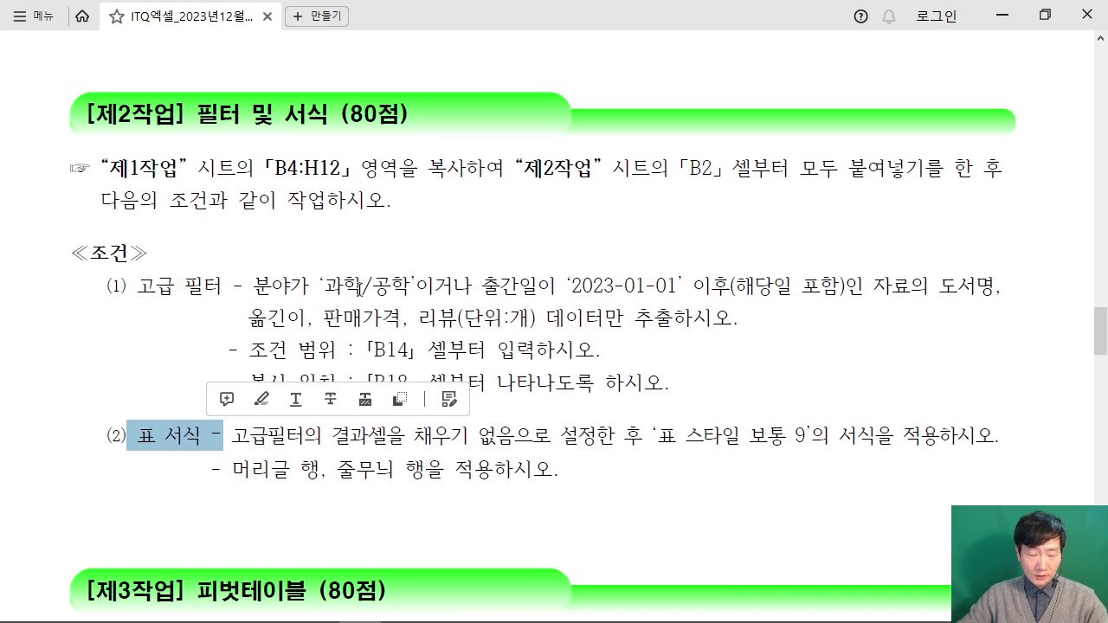
Step: Write red handwritten notes above the 과학/공학 condition
left_click_drag(410, 257, 412, 278)
left_click_drag(422, 230, 449, 226)
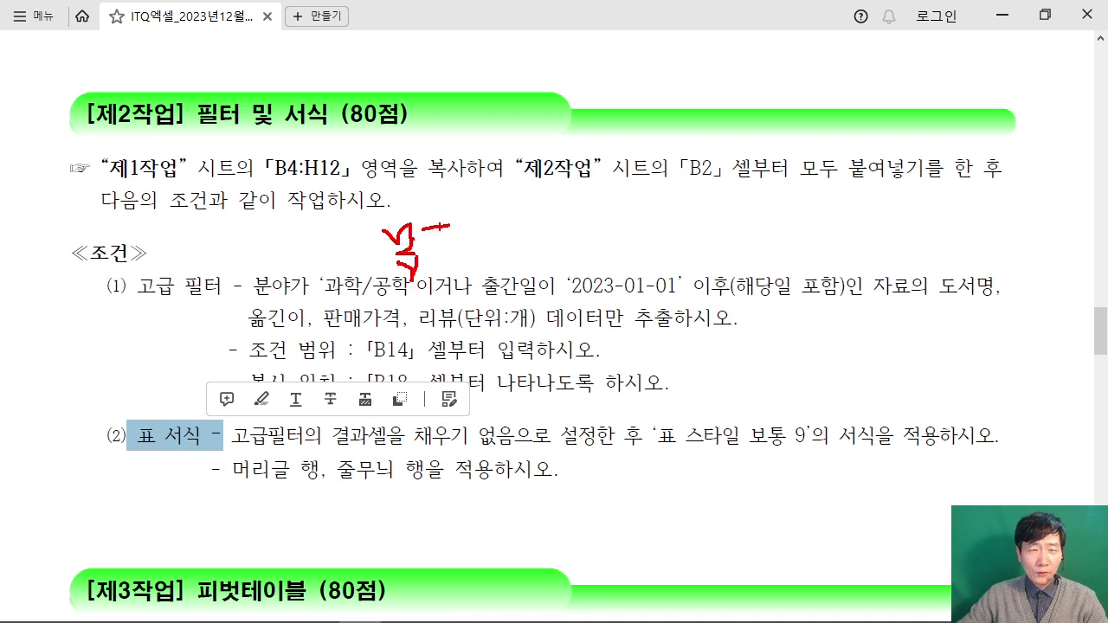
left_click_drag(434, 264, 448, 262)
left_click_drag(454, 227, 472, 238)
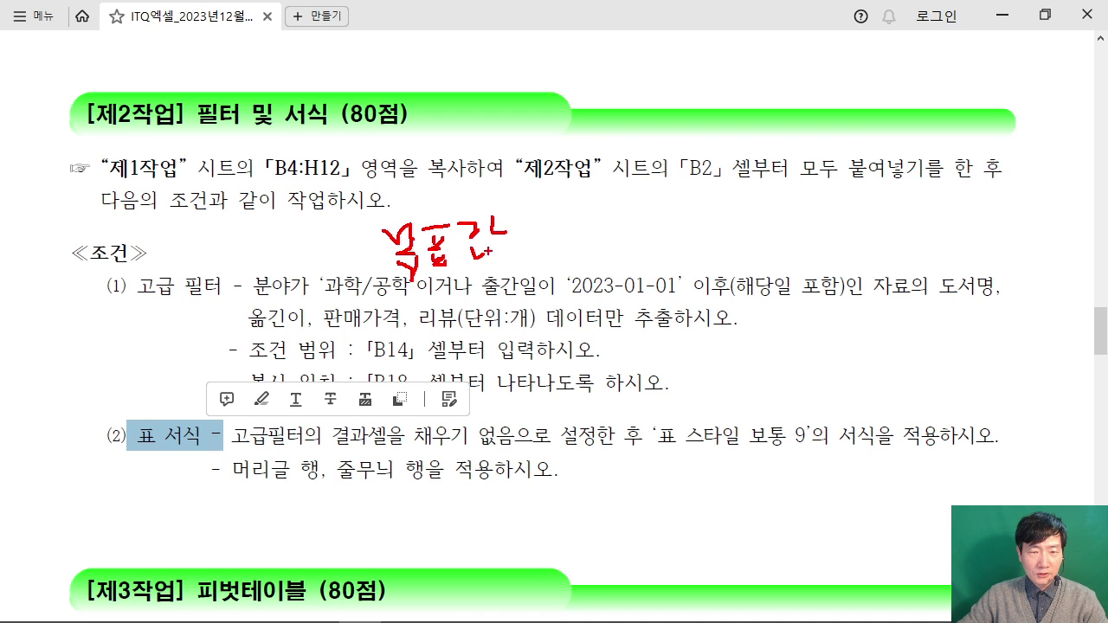
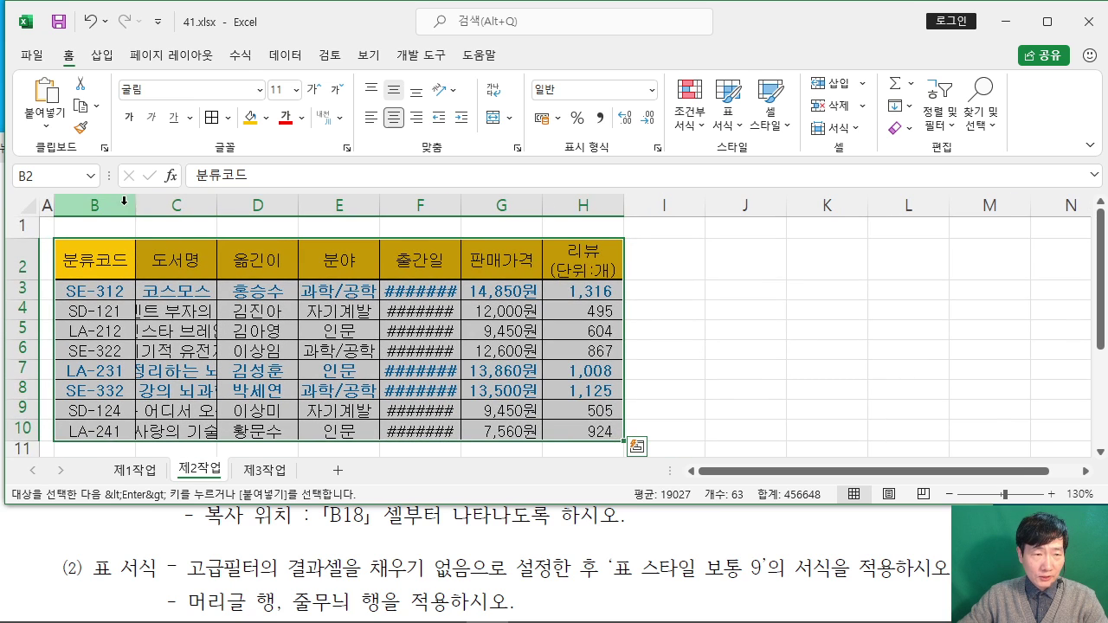
Step: Autofit the 도서명 and 출간일 columns to show full titles and dates, then bring the exam instructions forward
double_click(217, 205)
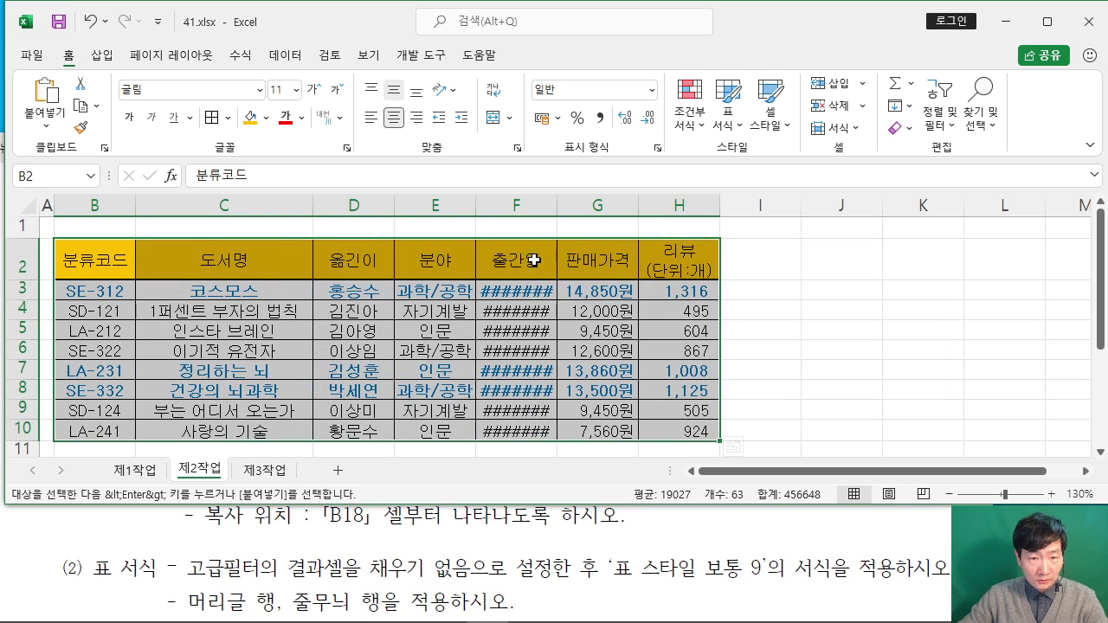
double_click(557, 205)
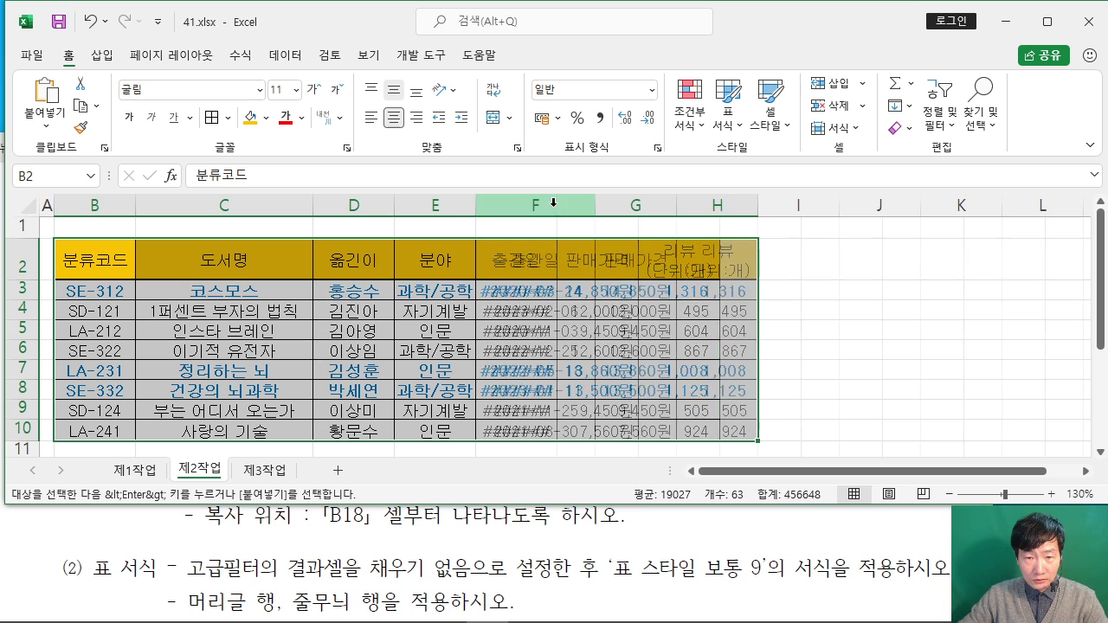
left_click(887, 319)
scroll(887, 319, "down", 1)
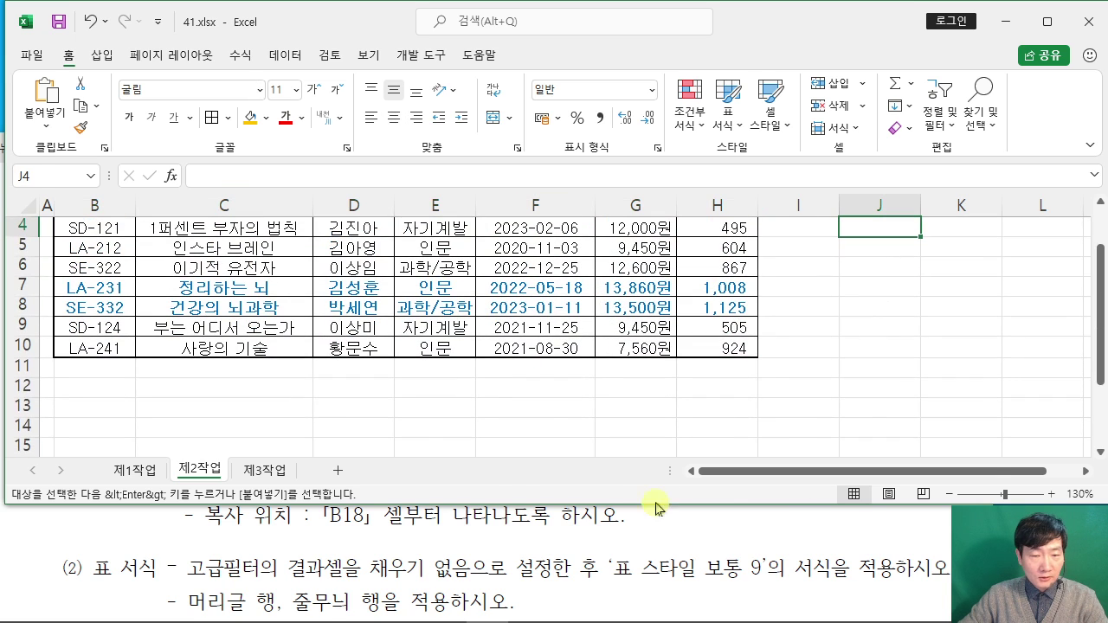
left_click(489, 519)
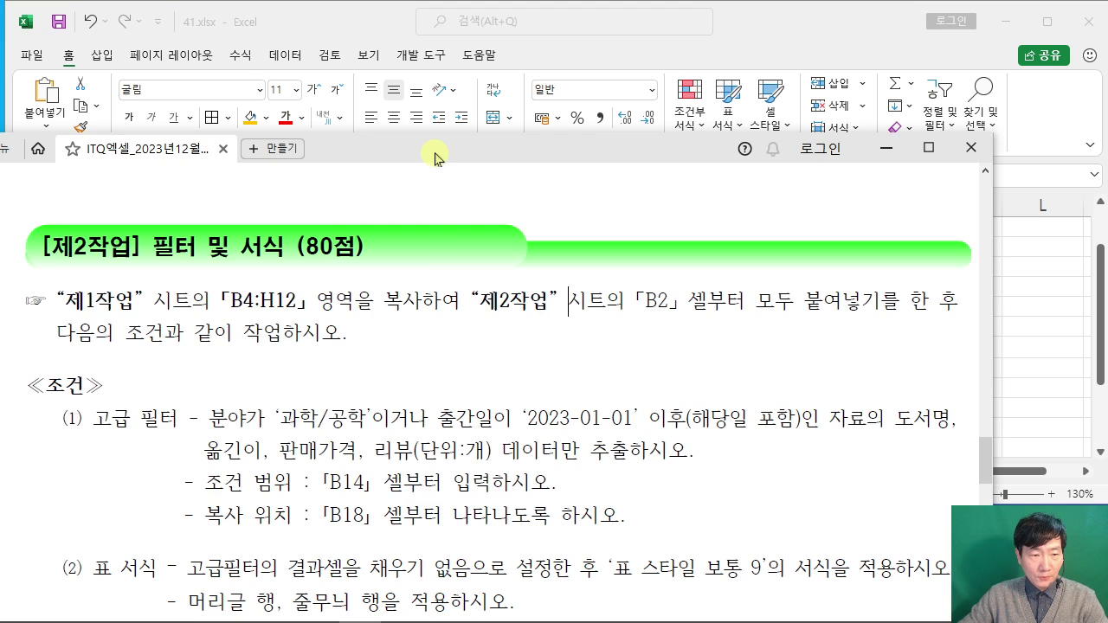
Step: Reposition the exam instructions window below the sheet and scroll to the advanced-filter conditions
left_click_drag(432, 155, 443, 393)
scroll(381, 510, "down", 2)
scroll(381, 510, "down", 1)
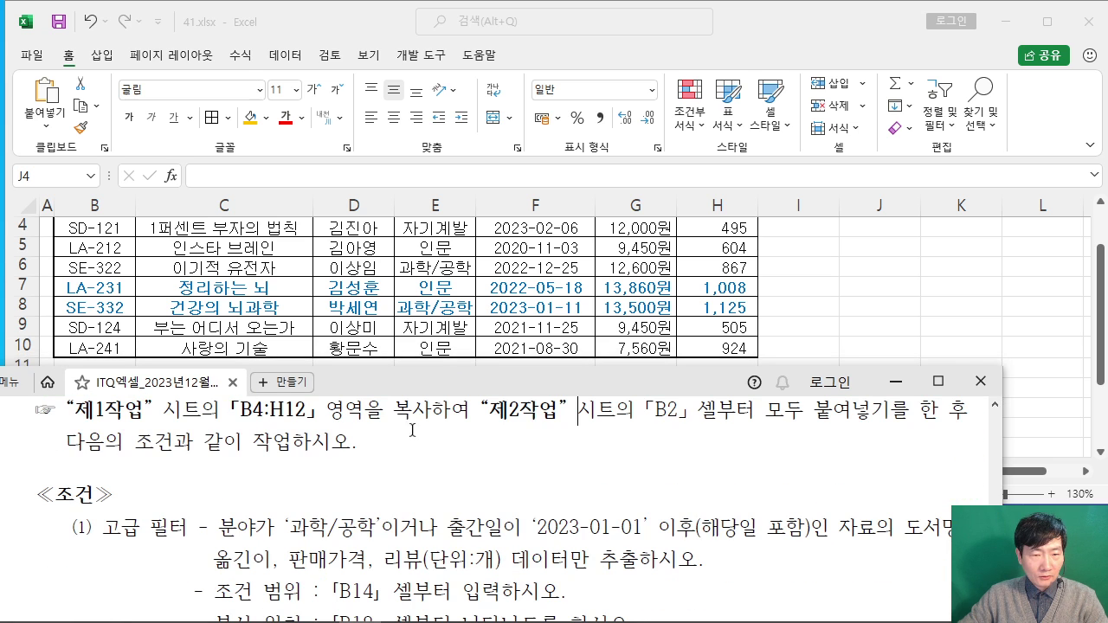
scroll(412, 430, "down", 1)
left_click_drag(416, 389, 411, 412)
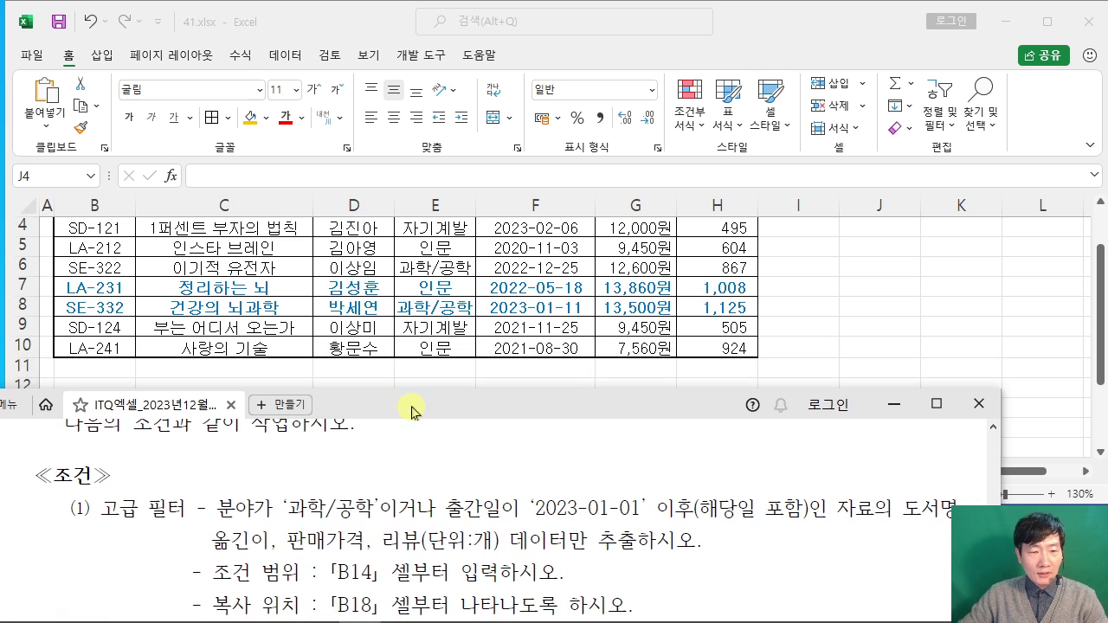
left_click(837, 288)
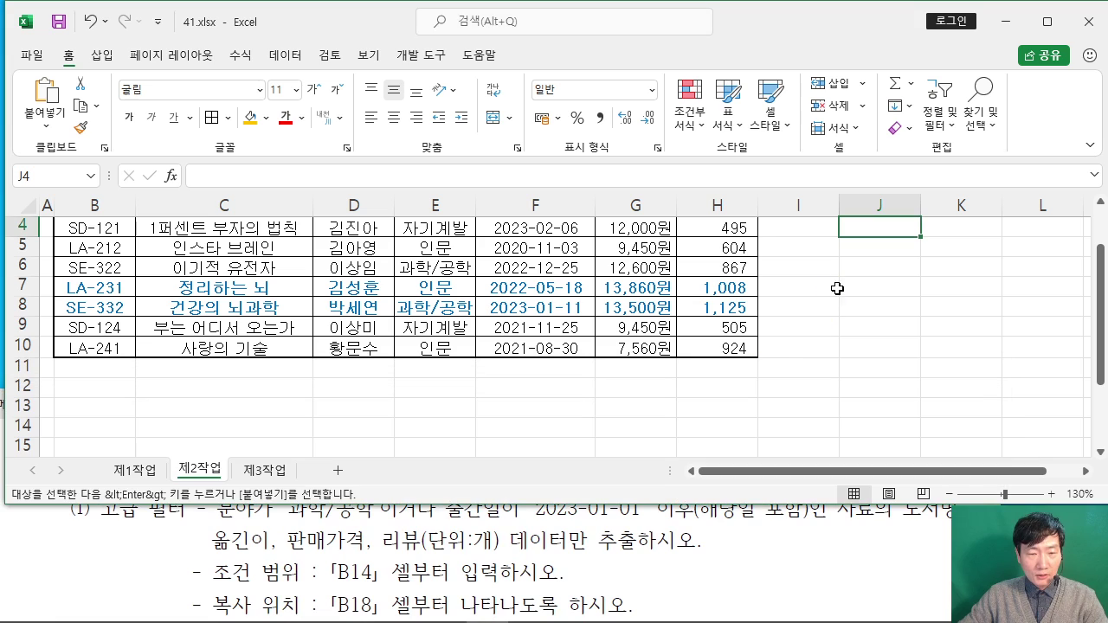
left_click(486, 538)
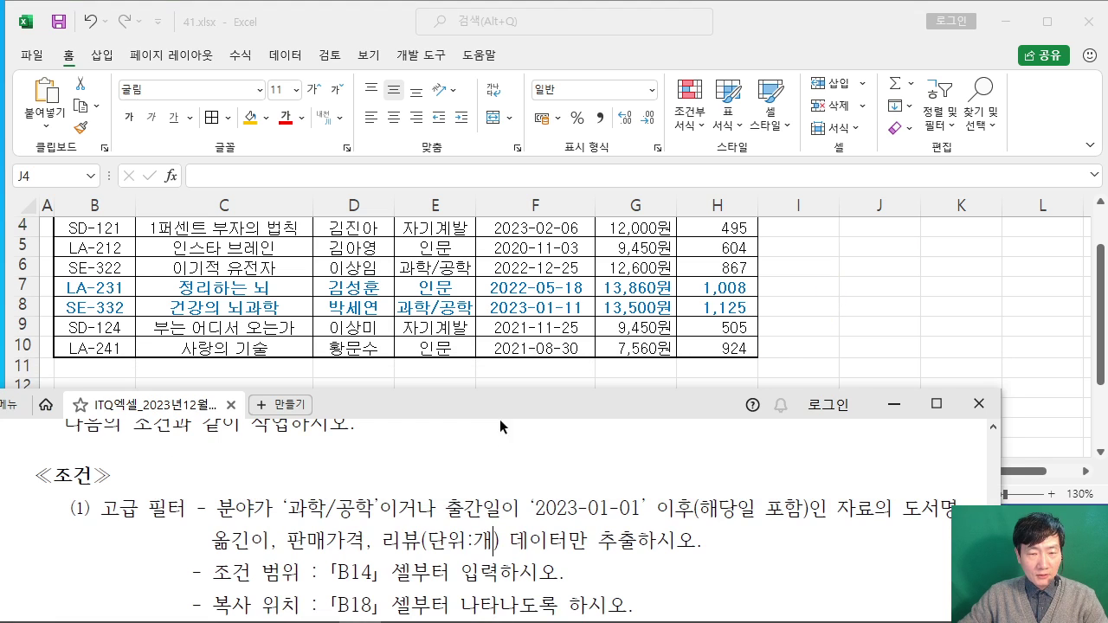
left_click_drag(499, 419, 500, 445)
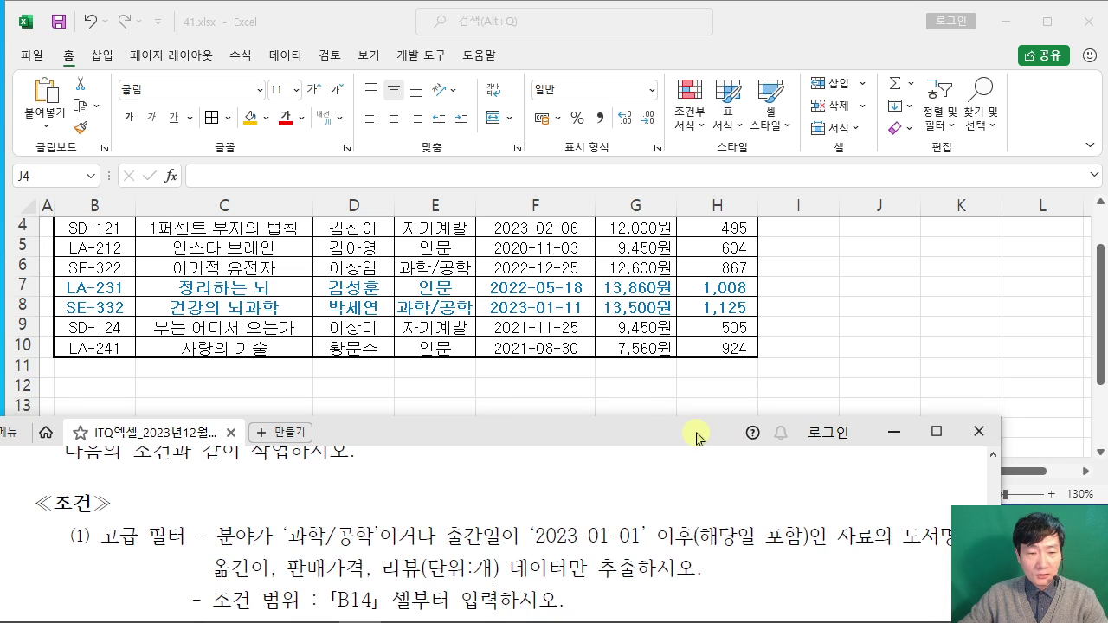
left_click_drag(699, 435, 647, 436)
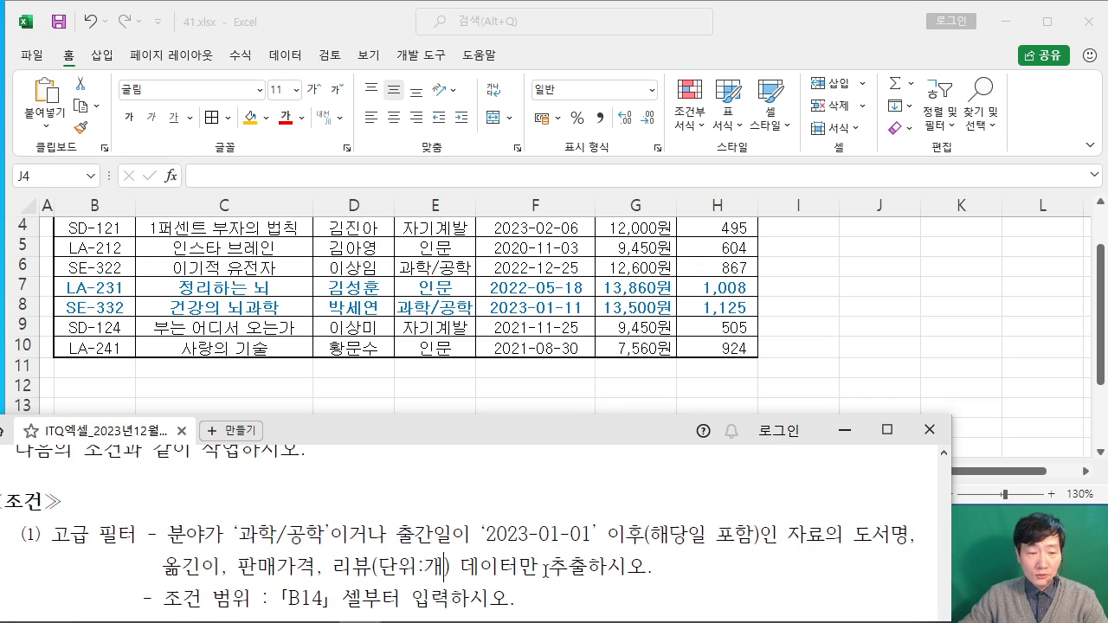
scroll(463, 567, "down", 1)
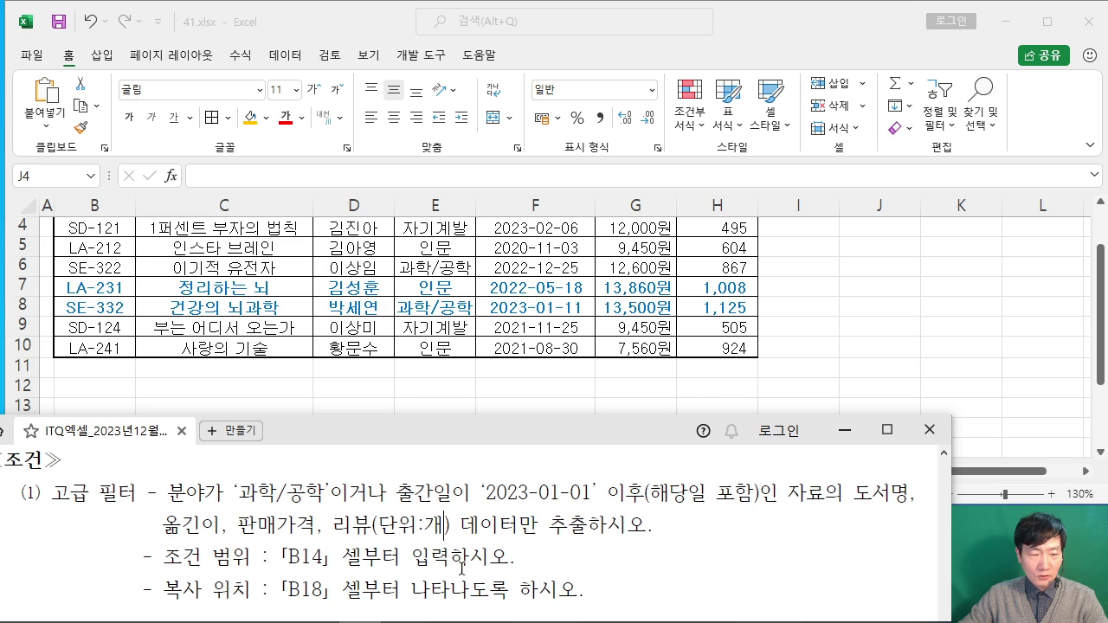
Step: Highlight the 분야 and 출간일 condition words, then select those header cells in Excel
left_click_drag(164, 557, 579, 592)
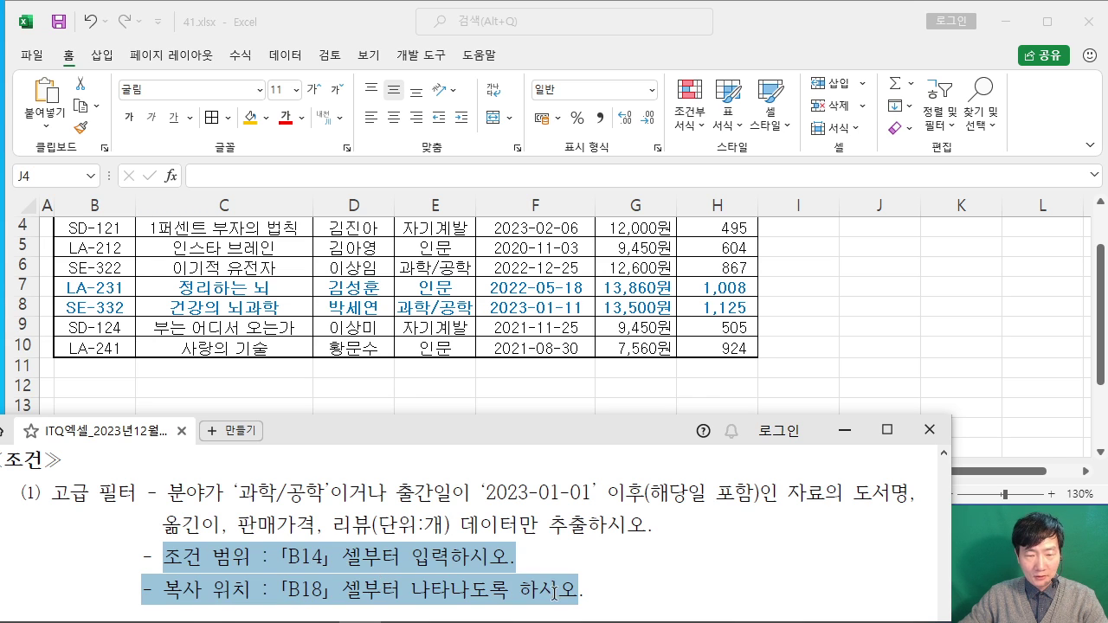
left_click(396, 573)
scroll(396, 562, "up", 1)
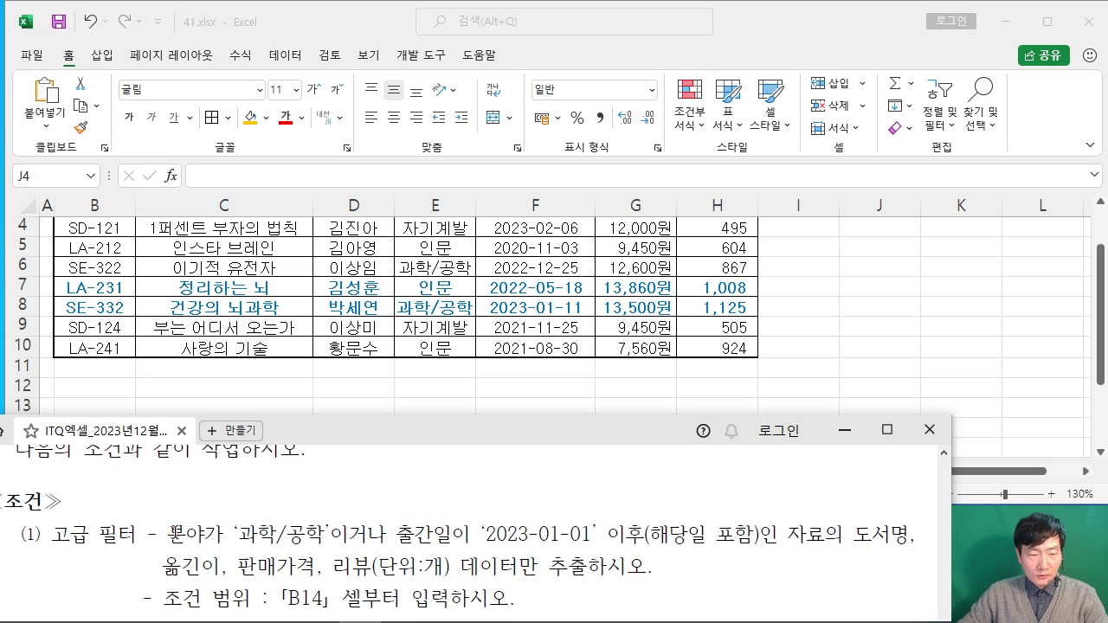
left_click_drag(168, 534, 206, 535)
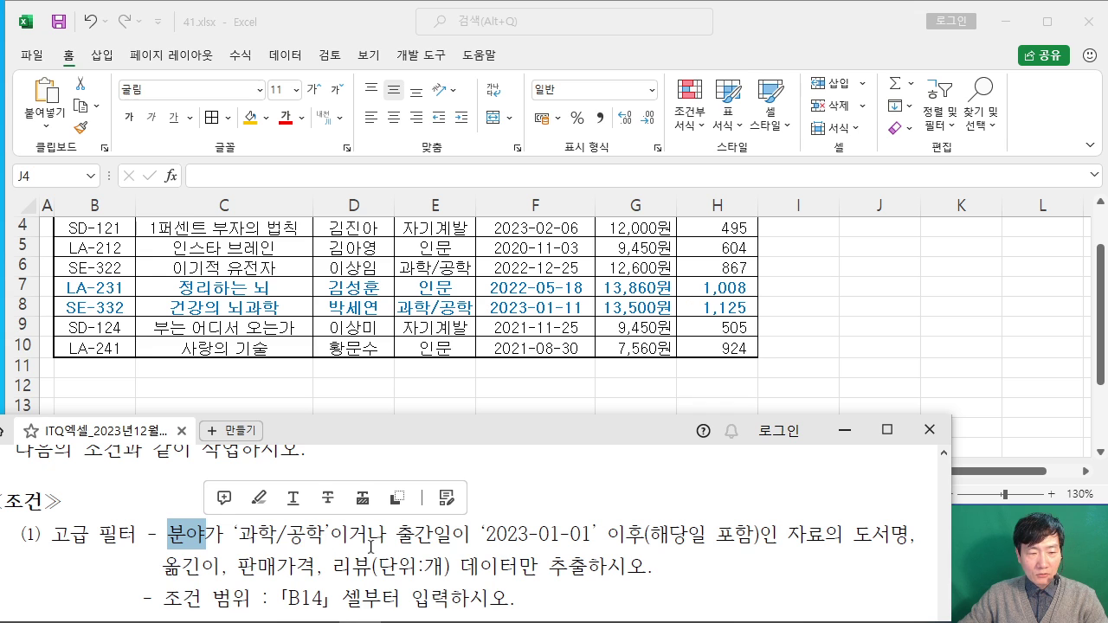
left_click_drag(395, 537, 452, 536)
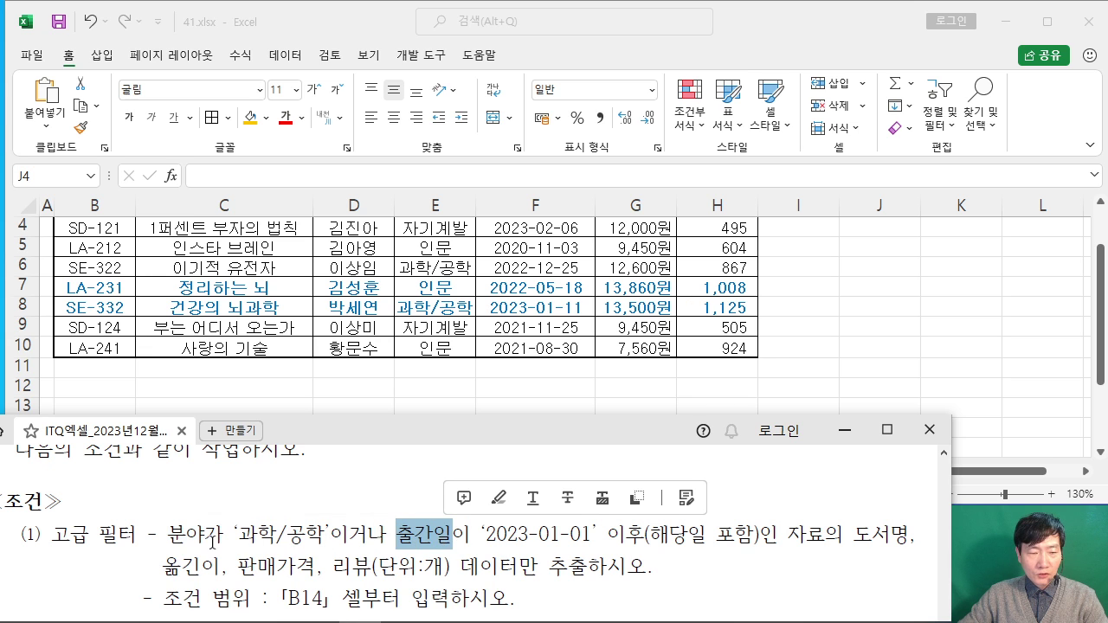
left_click(386, 382)
scroll(398, 358, "up", 1)
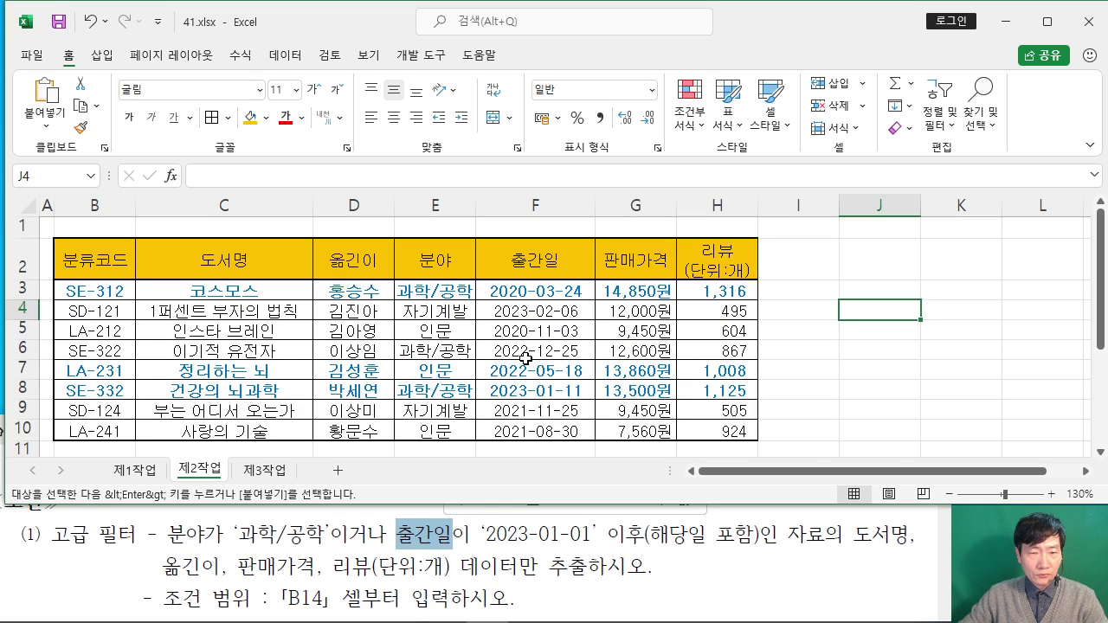
left_click_drag(435, 257, 508, 257)
Step: Copy the 분야 and 출간일 headers into B14:C14 as the criteria headings
right_click(524, 258)
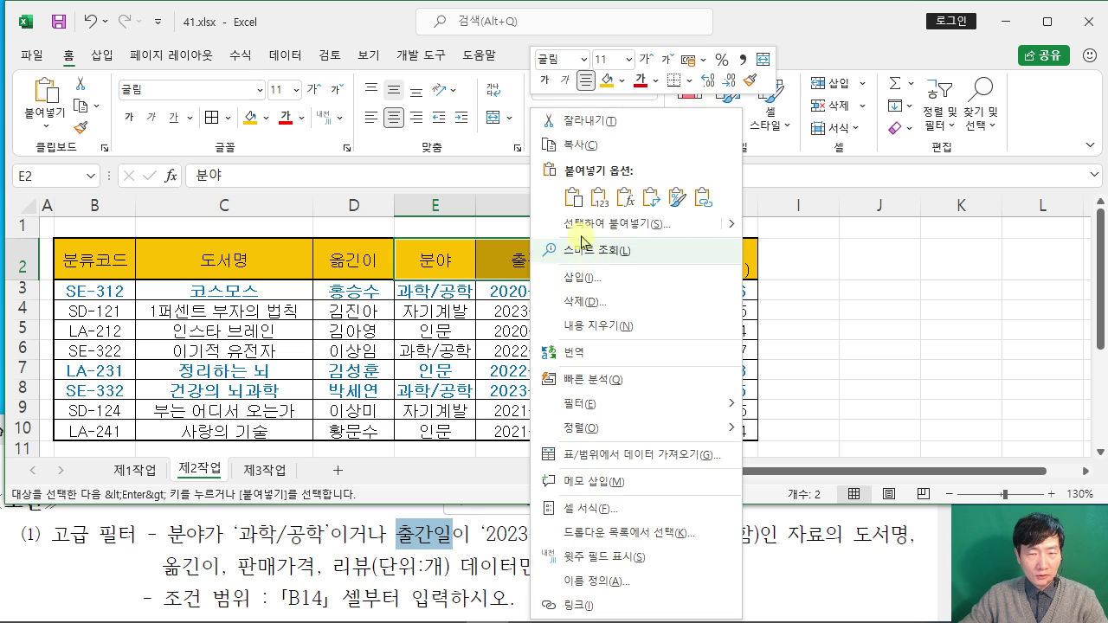
left_click(578, 144)
scroll(252, 312, "down", 1)
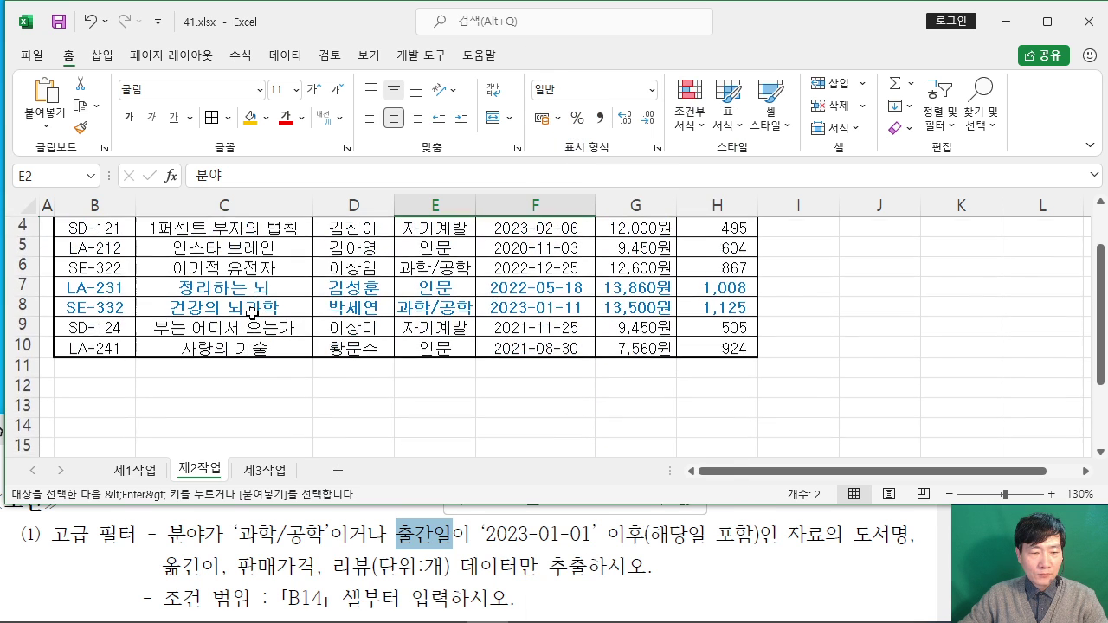
scroll(251, 312, "down", 1)
left_click(88, 364)
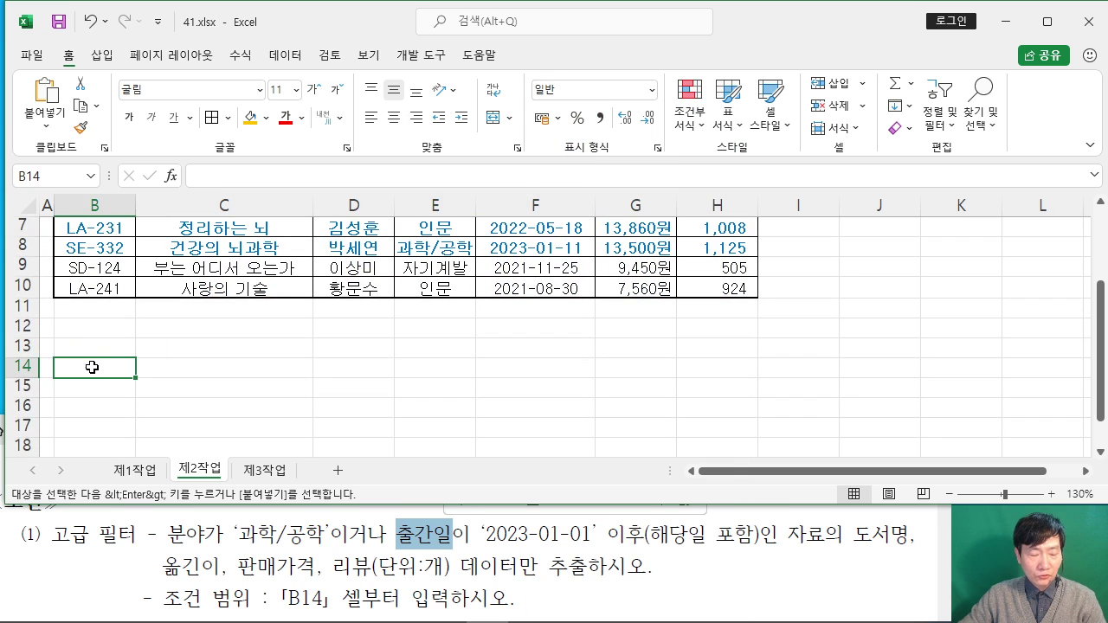
key("ctrl+v")
right_click(113, 367)
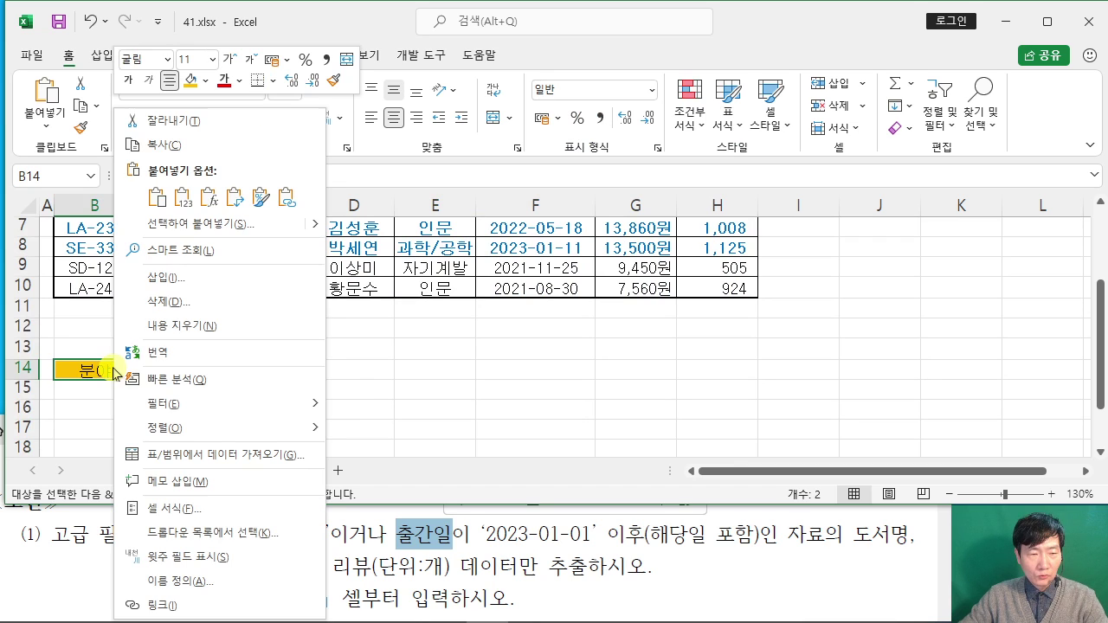
key("Escape")
left_click(435, 348)
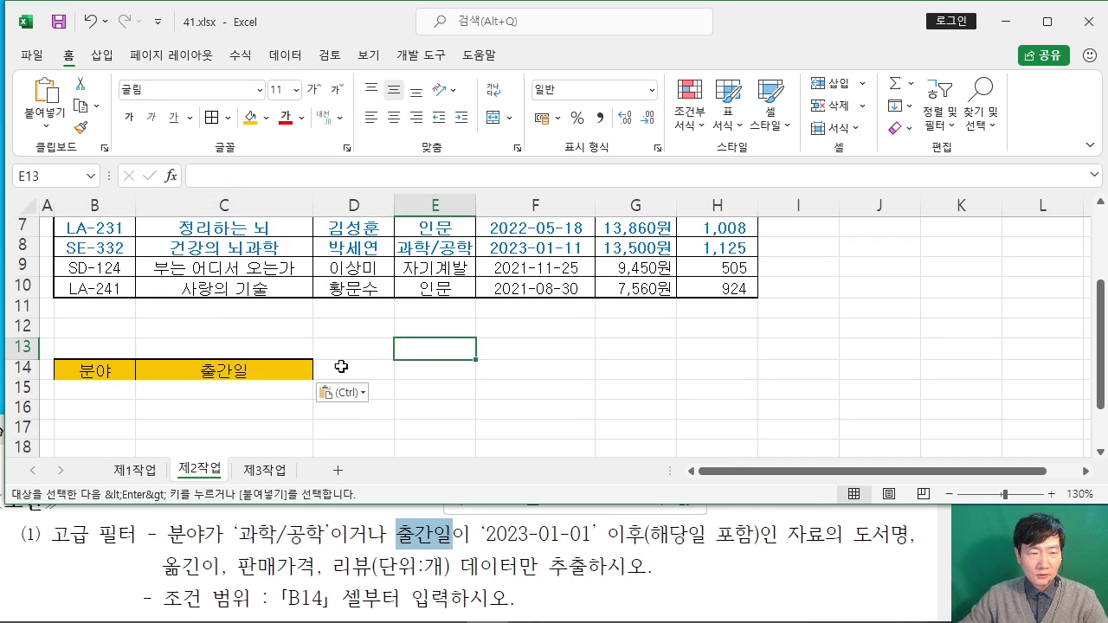
Step: Enter 과학/공학 in B15 under 분야, switching the keyboard to Korean
left_click(111, 389)
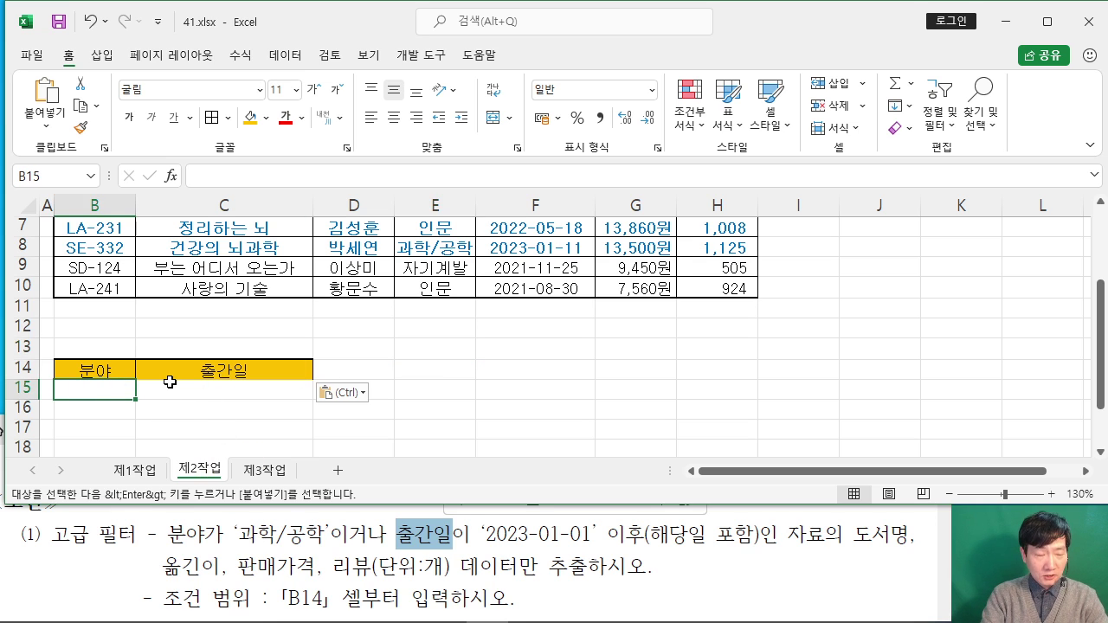
type("RHKGKR")
key("BackSpace")
key("BackSpace")
key("BackSpace")
key("BackSpace")
key("BackSpace")
key("BackSpace")
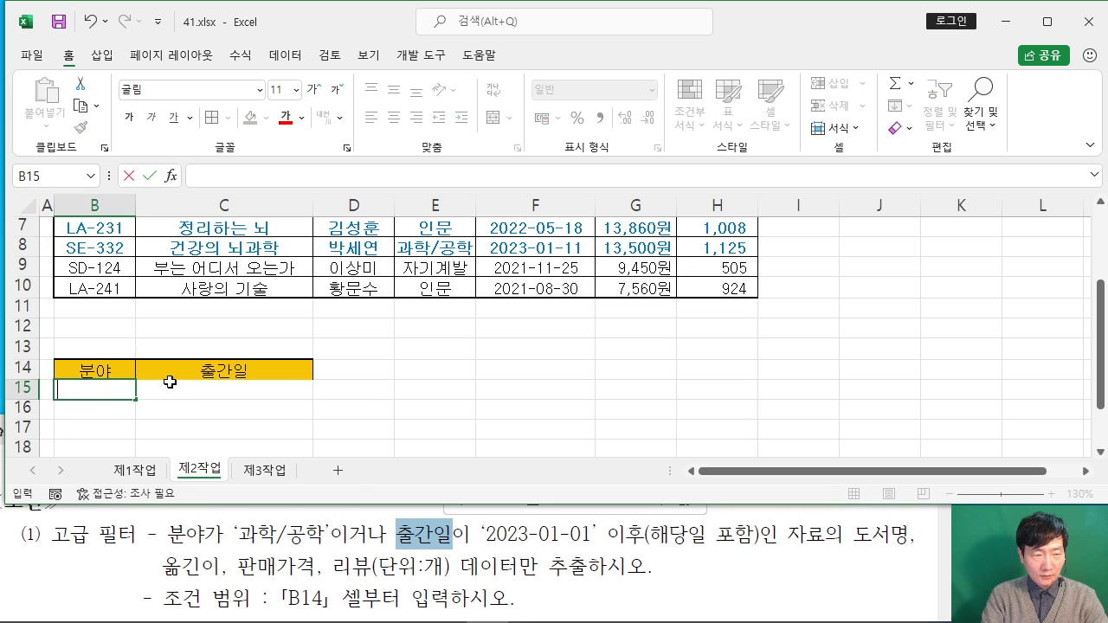
key("Hangul")
type("과학/")
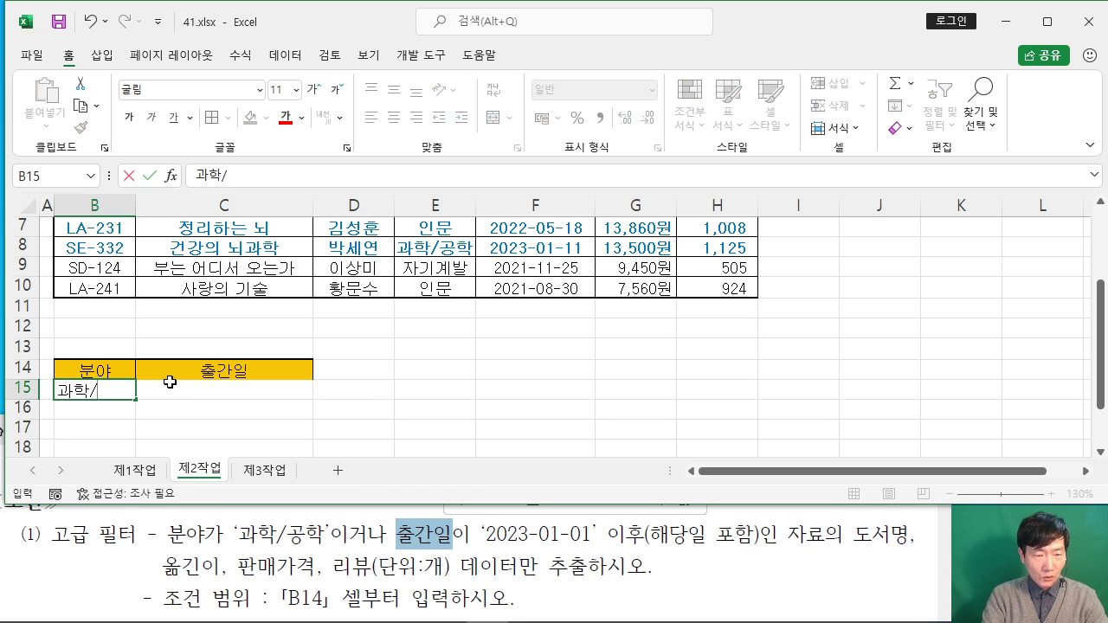
type("공학")
key("Return")
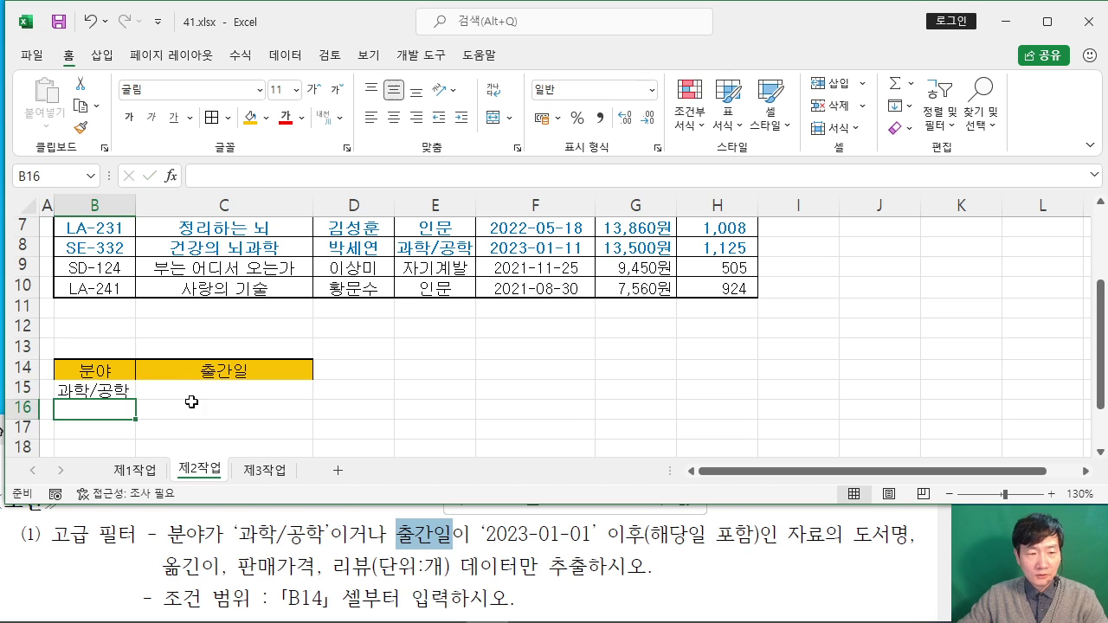
left_click(408, 406)
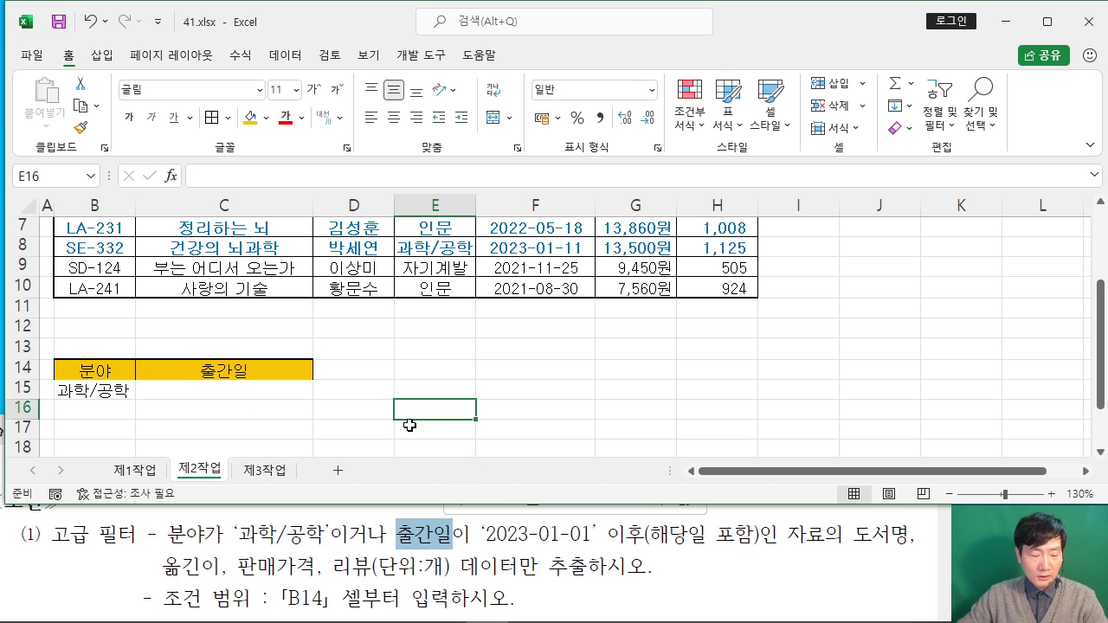
Step: Annotate the instructions with OR and AND notes, arrows to rows 15–16, and a box around C16
mouse_move(387, 544)
left_mouse_down()
mouse_move(381, 500)
mouse_move(377, 557)
left_mouse_up()
mouse_move(358, 495)
left_mouse_down()
mouse_move(398, 311)
mouse_move(418, 339)
left_mouse_up()
mouse_move(473, 287)
left_mouse_down()
mouse_move(460, 311)
mouse_move(474, 288)
left_mouse_up()
left_click_drag(491, 283, 535, 322)
left_click_drag(464, 346, 545, 334)
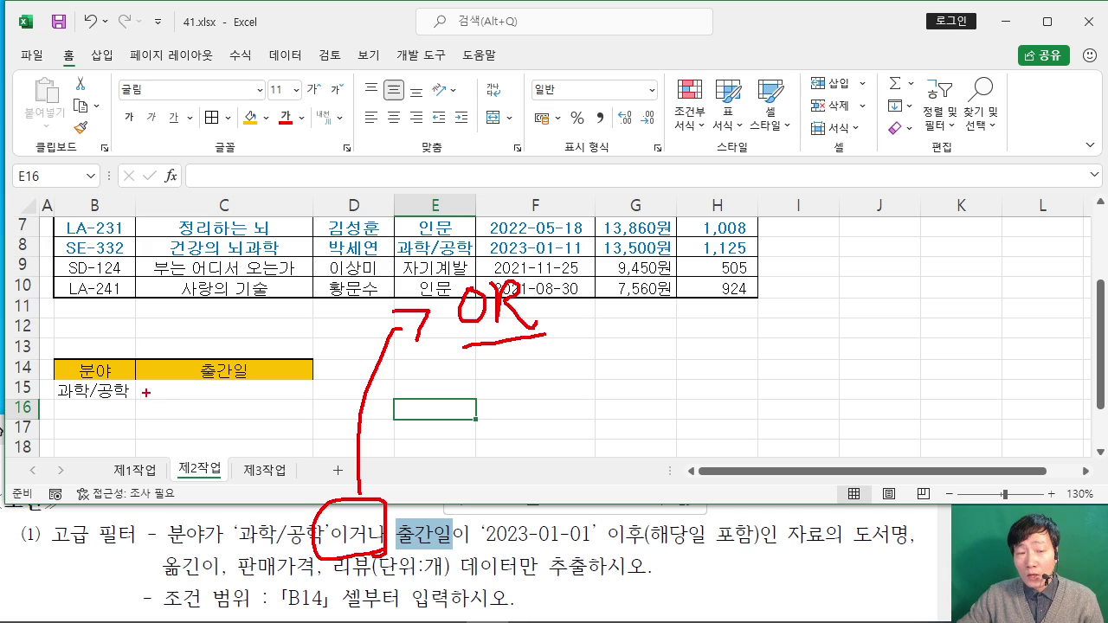
mouse_move(294, 391)
left_mouse_down()
mouse_move(448, 400)
mouse_move(476, 371)
left_mouse_up()
left_click_drag(486, 377, 481, 391)
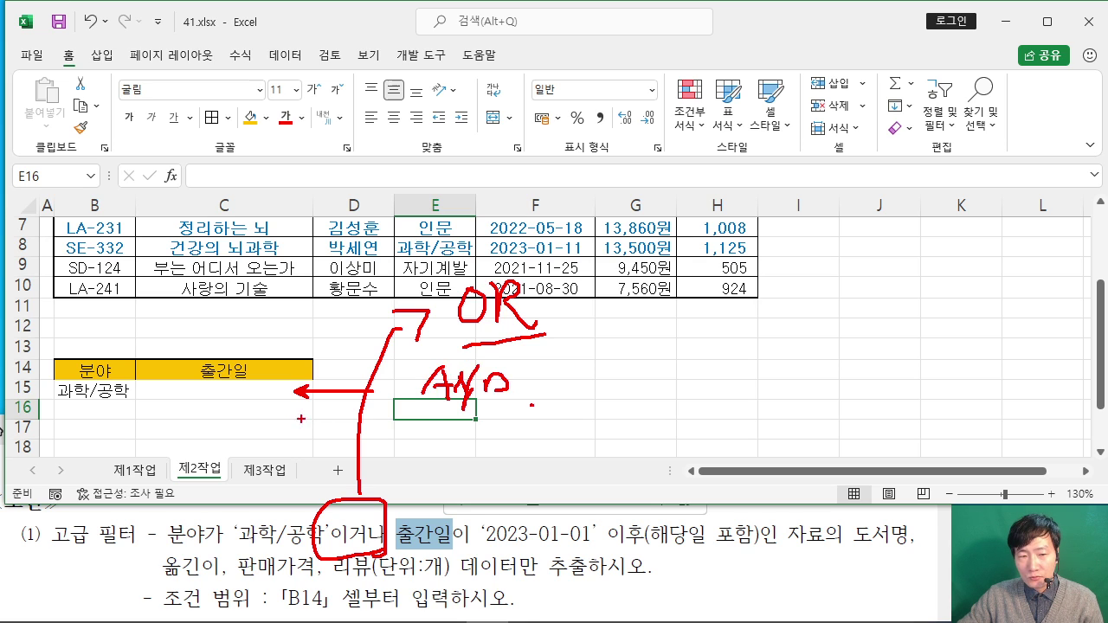
left_click_drag(360, 410, 300, 410)
mouse_move(139, 399)
left_mouse_down()
mouse_move(284, 422)
mouse_move(311, 409)
left_mouse_up()
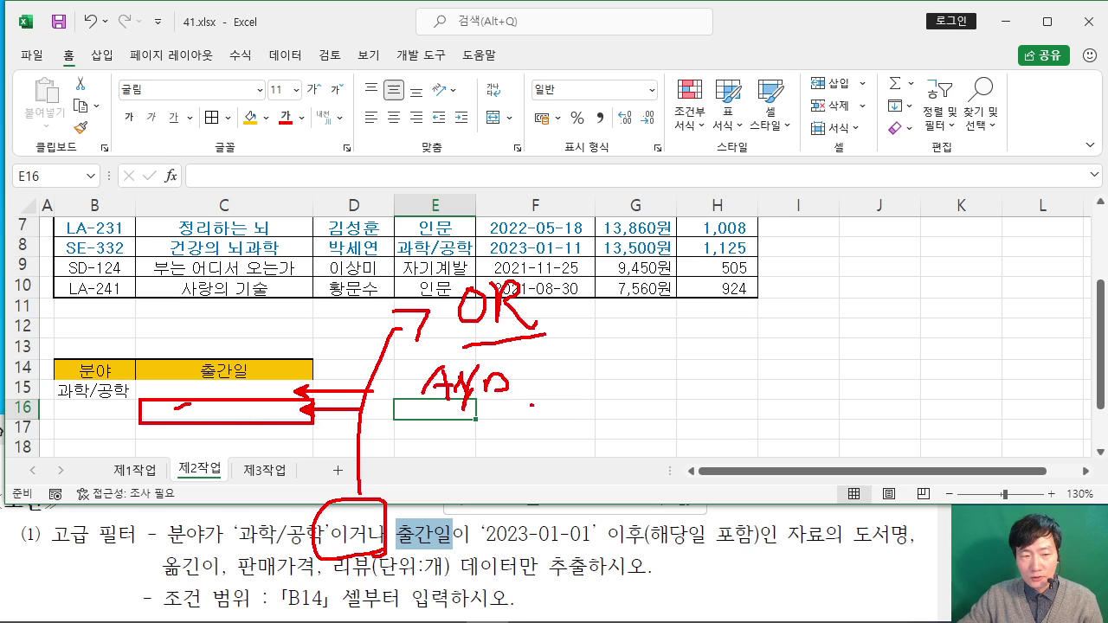
left_click_drag(156, 419, 196, 406)
left_click_drag(174, 418, 215, 404)
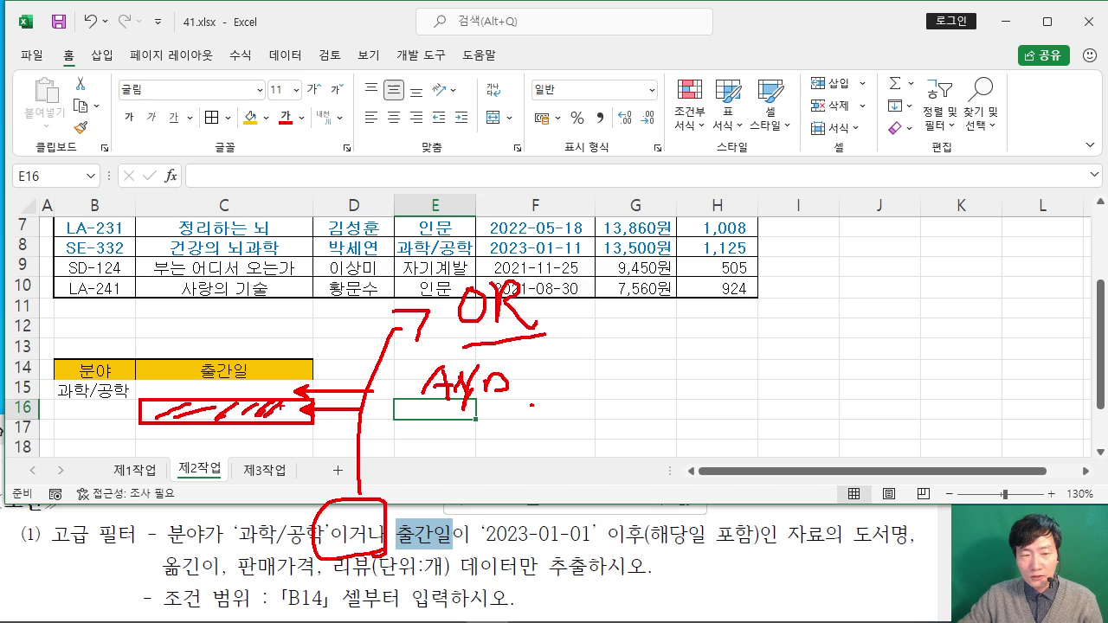
key("Escape")
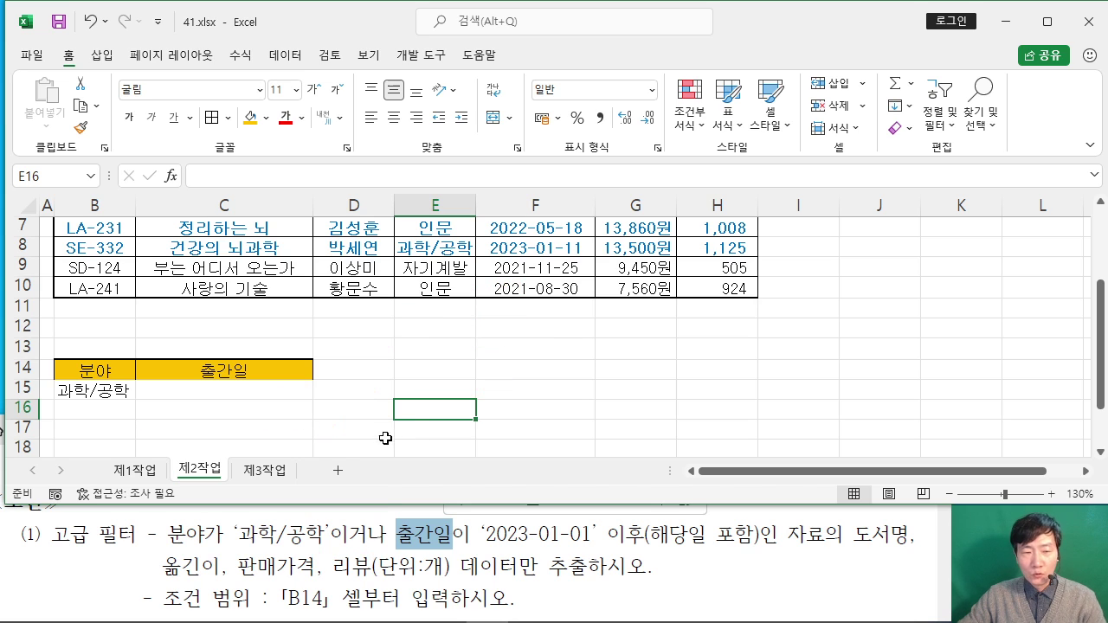
Step: Enter the >=2023-01-01 date criterion in C16, one row below 과학/공학
left_click(254, 408)
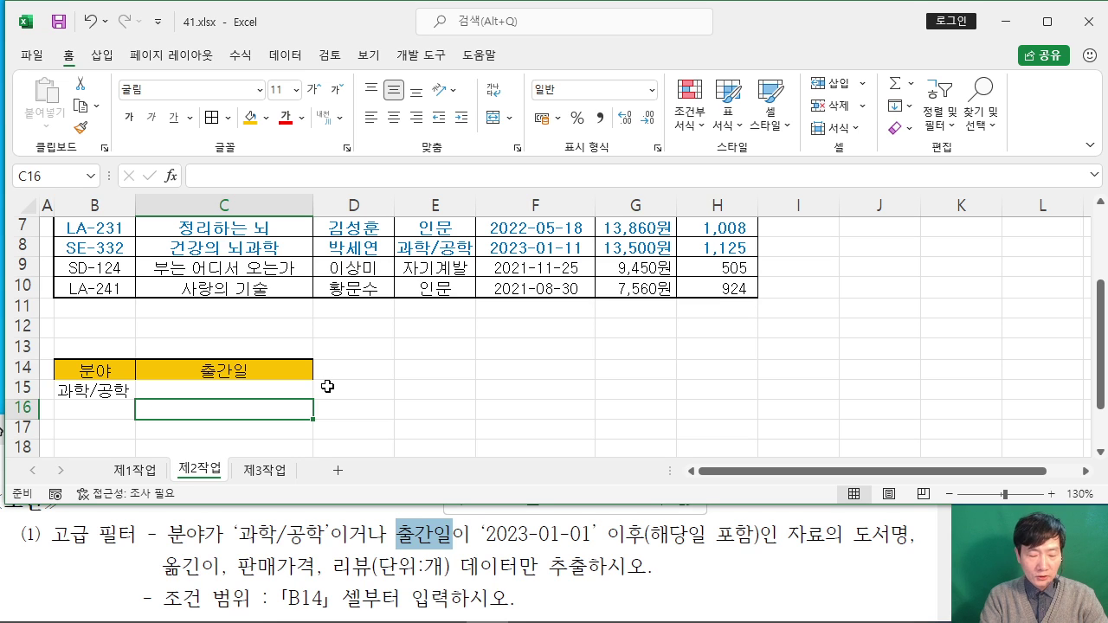
type(">")
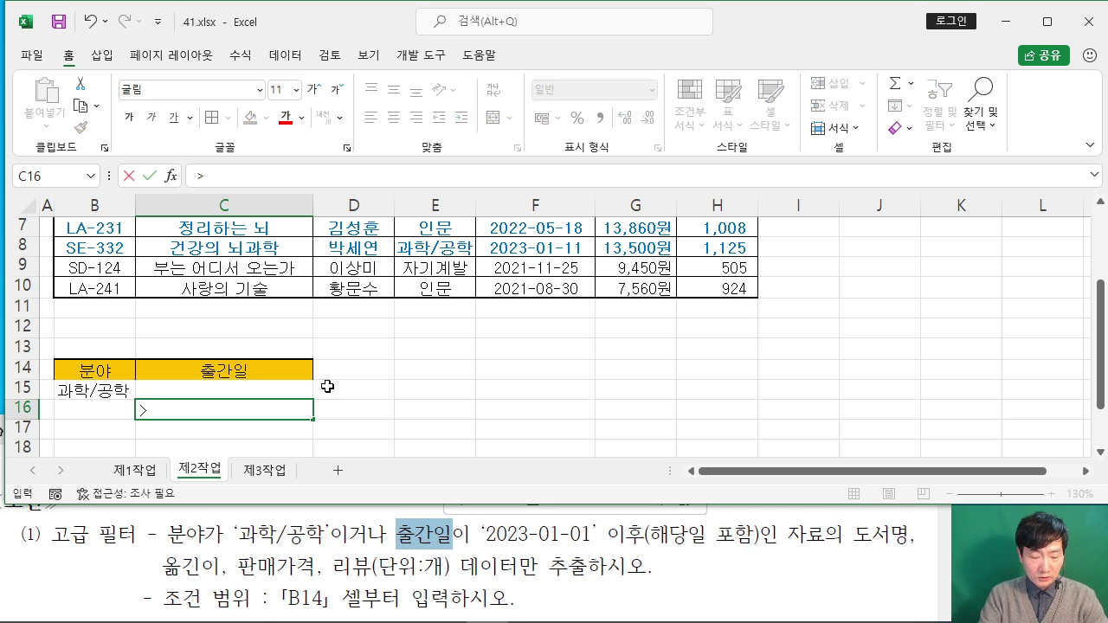
type("=2023-01-01")
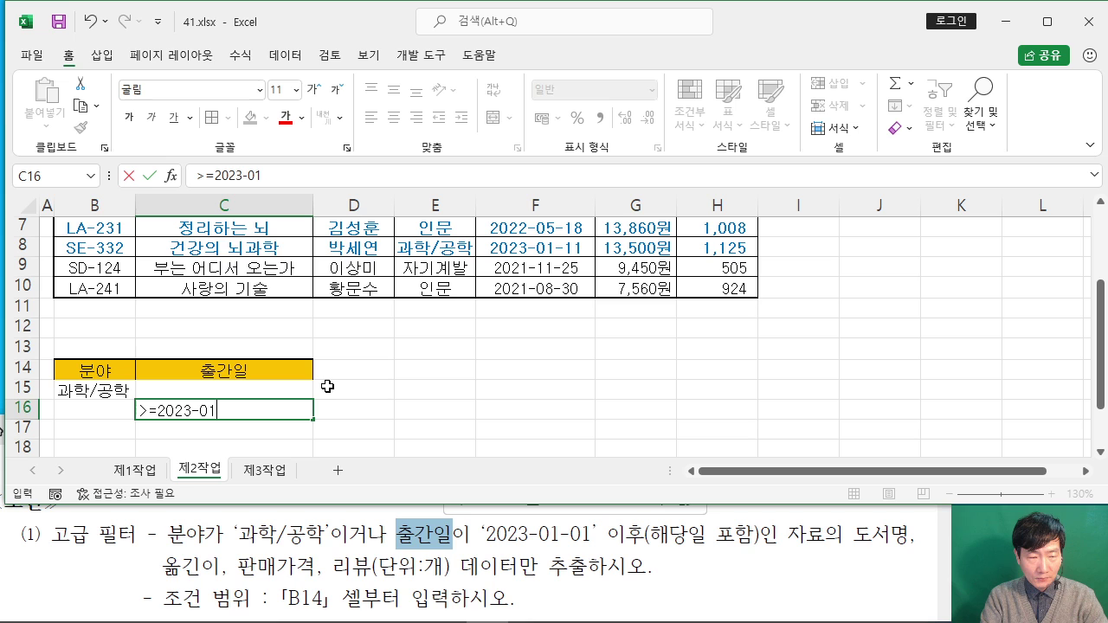
left_click(391, 410)
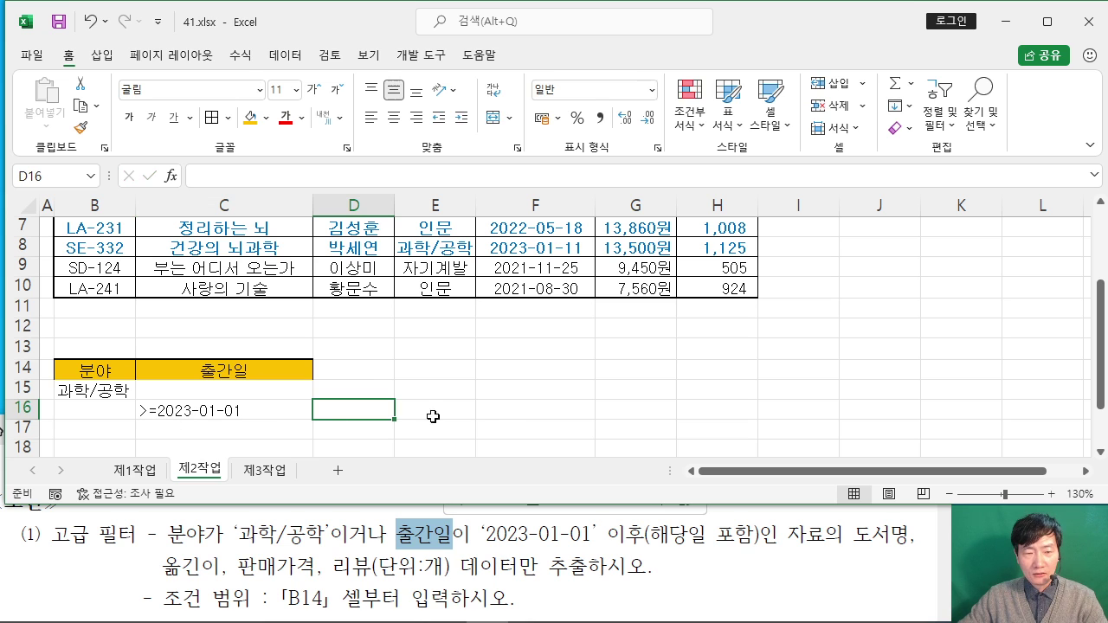
left_click(518, 416)
scroll(520, 409, "up", 1, "ctrl")
scroll(522, 410, "down", 1)
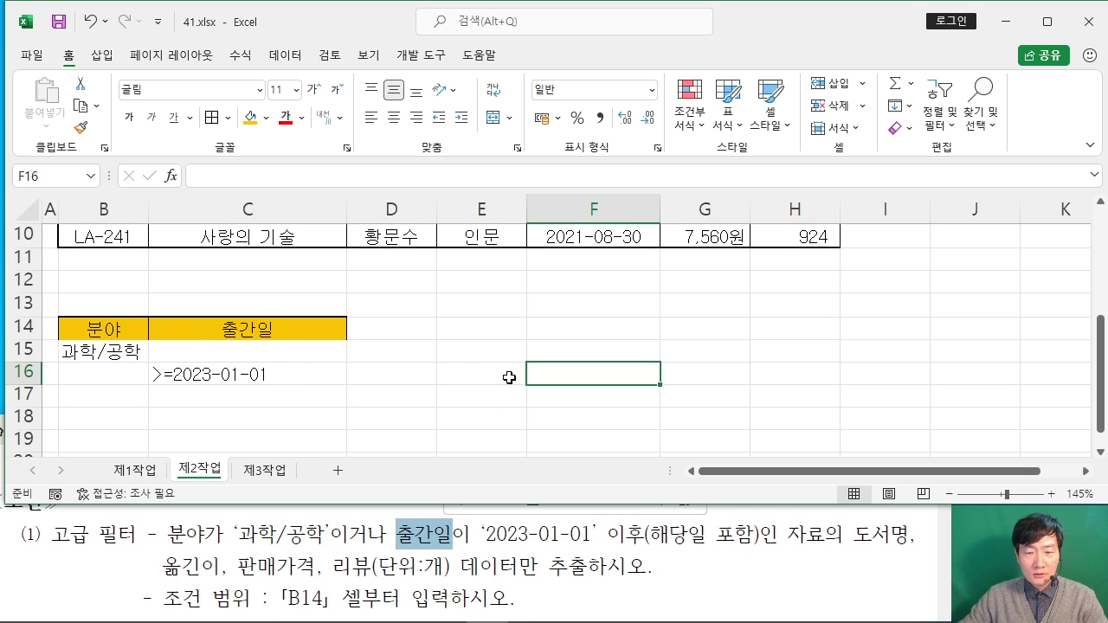
Step: Copy the 도서명, 옮긴이, 판매가격 and 리뷰(단위:개) headings from row 2
left_click(845, 542)
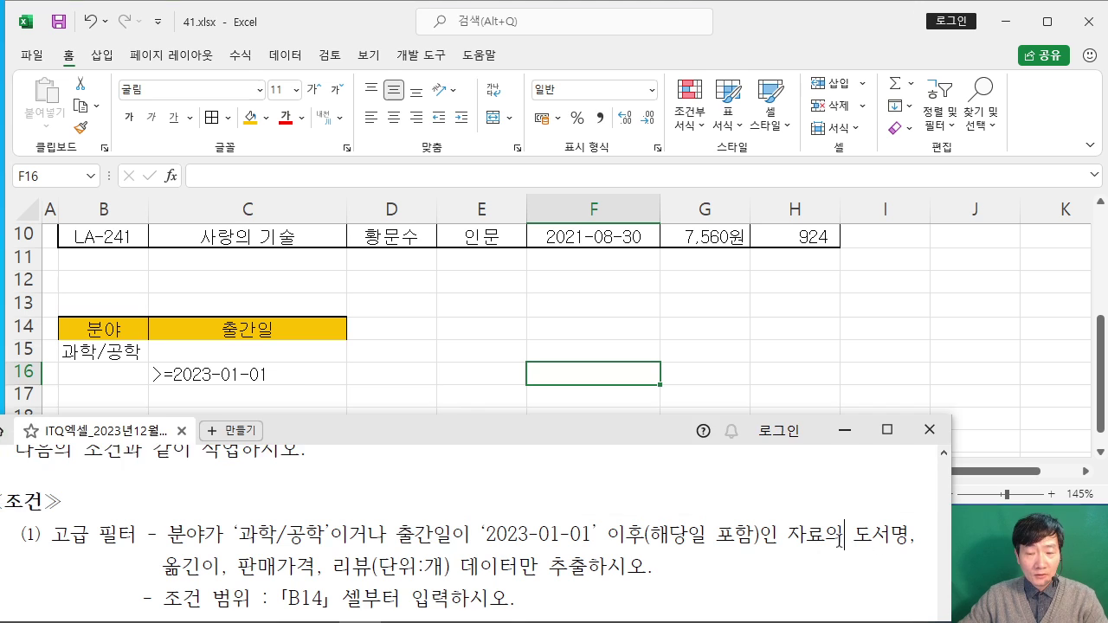
key("alt+Tab")
scroll(626, 346, "up", 3)
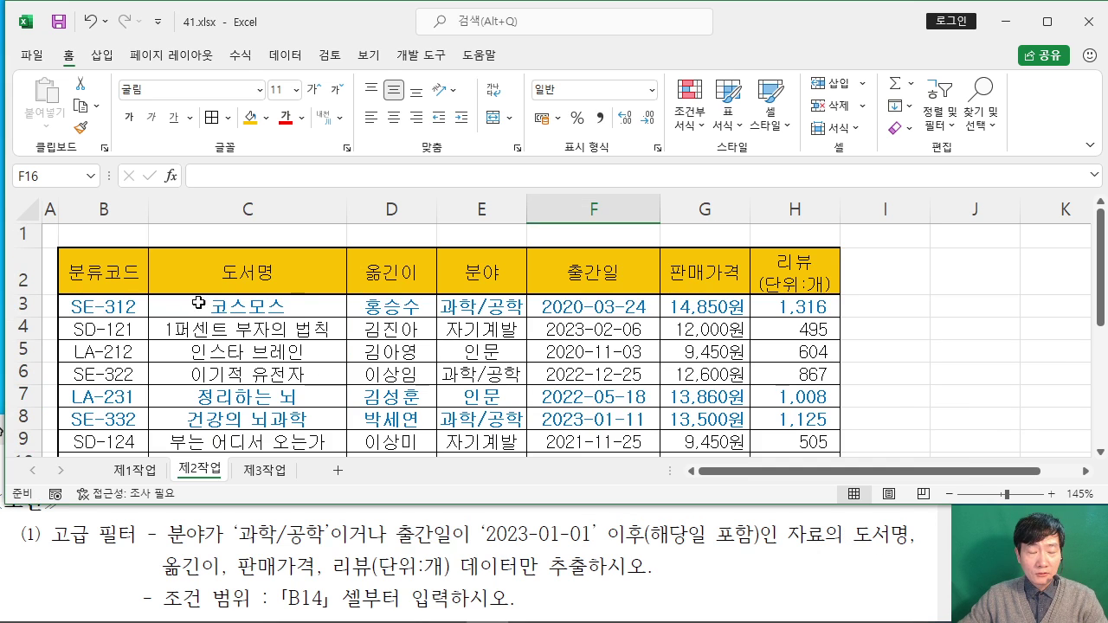
left_click(247, 274)
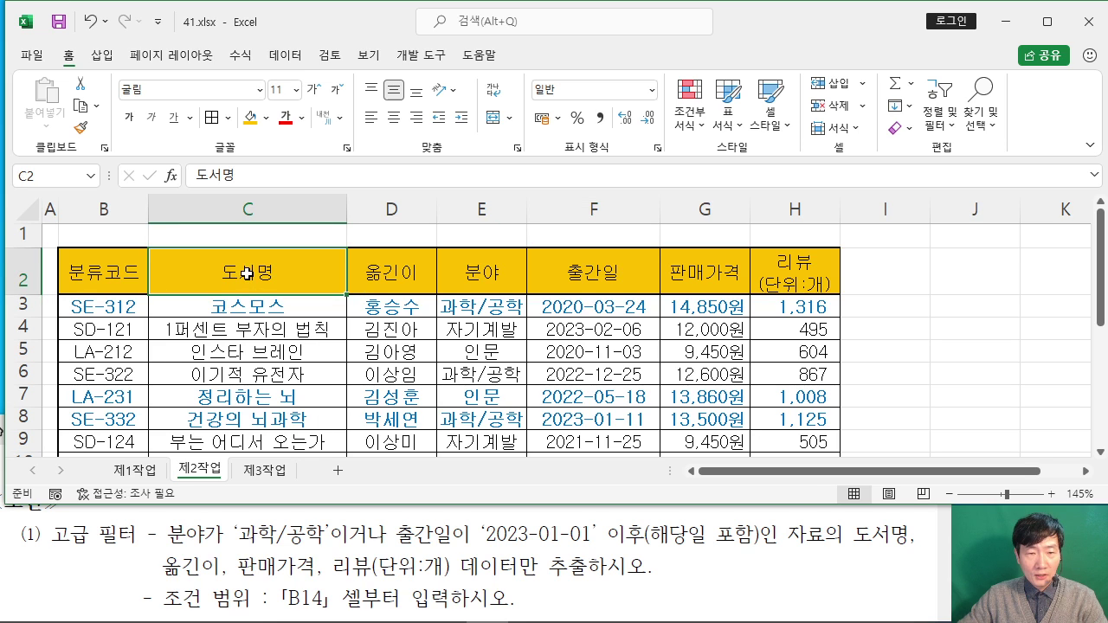
left_click_drag(247, 274, 392, 272)
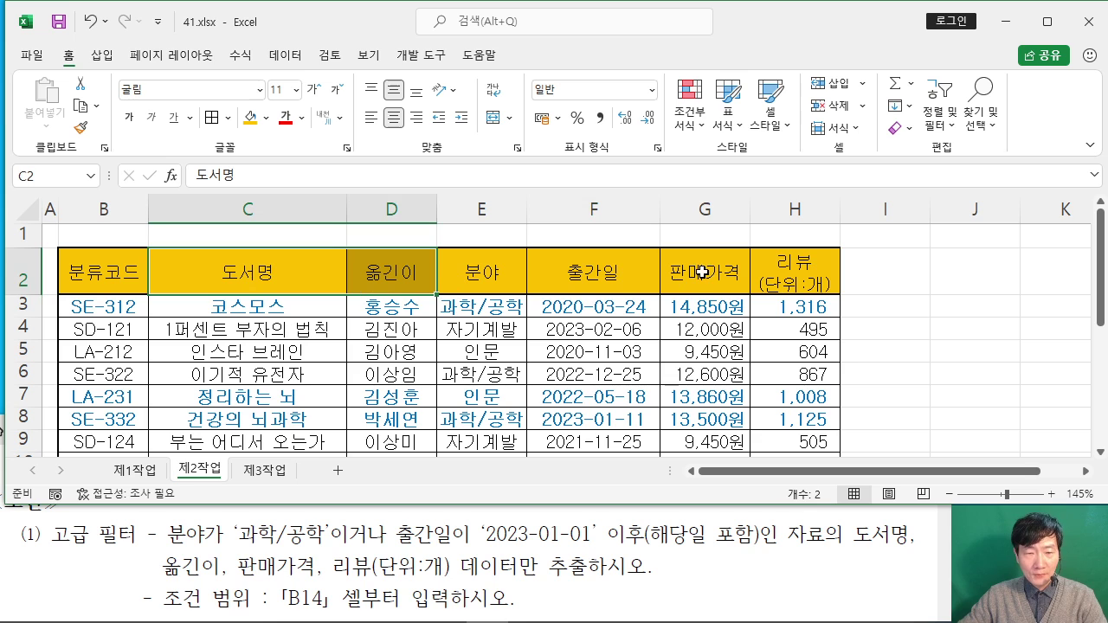
left_click_drag(711, 279, 786, 267)
right_click(784, 270)
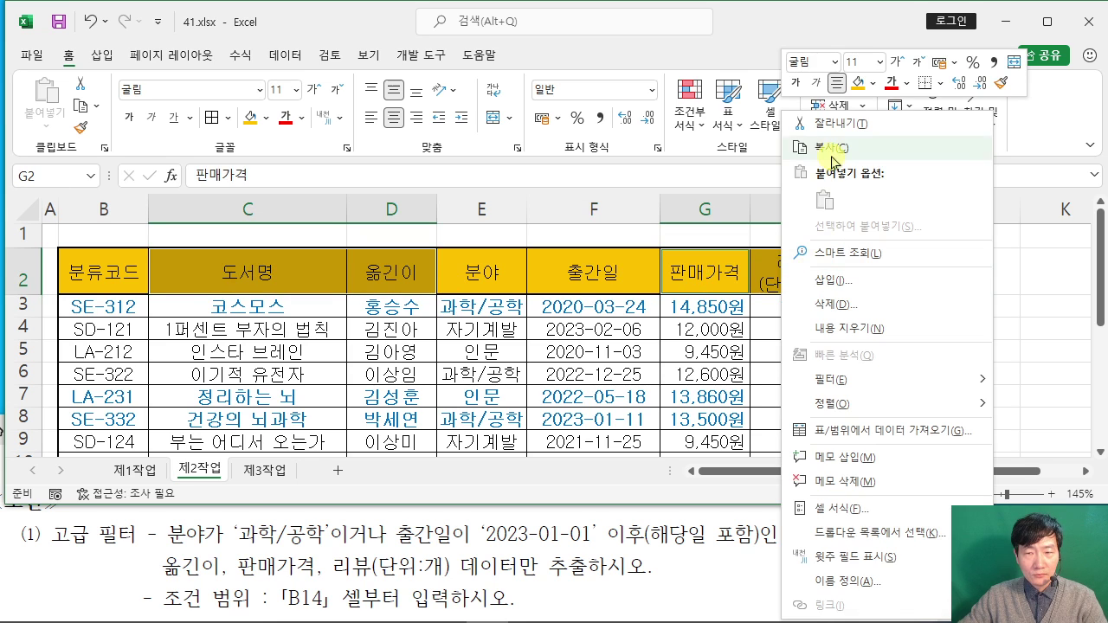
left_click(829, 148)
Step: Paste the four headings into B18:E18 as the filter output headers
scroll(536, 296, "down", 1)
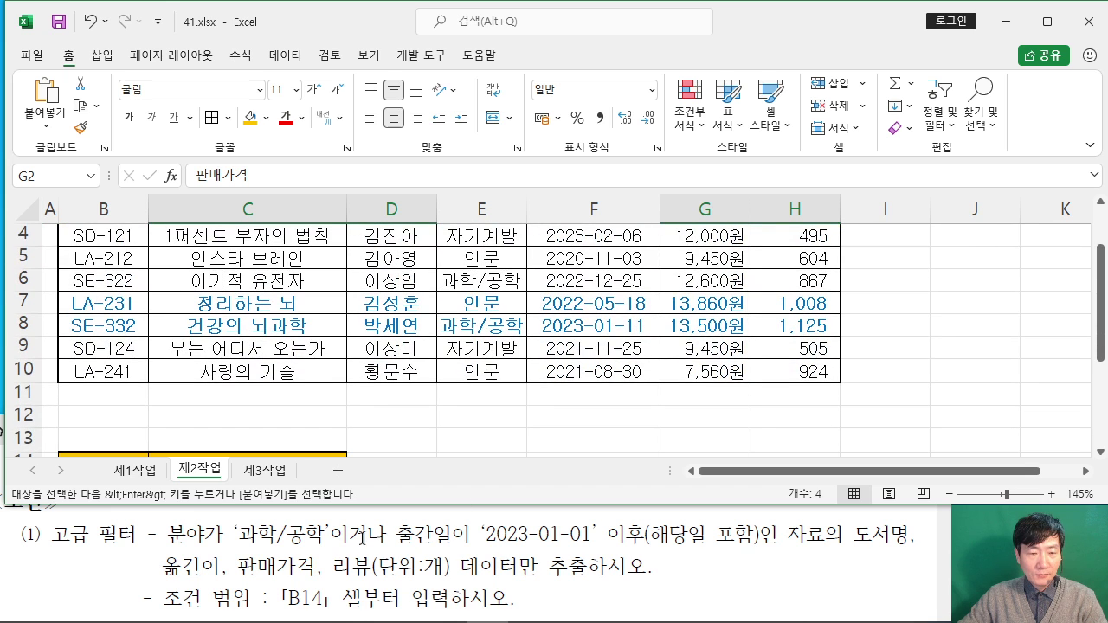
scroll(361, 542, "down", 2)
scroll(184, 377, "down", 3)
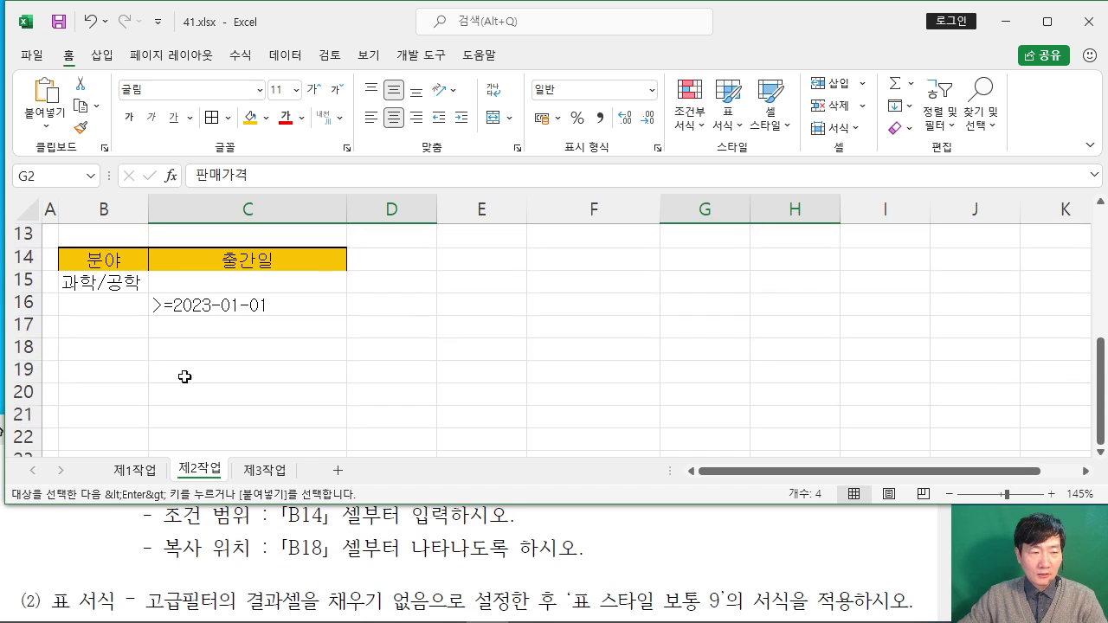
left_click(98, 348)
right_click(104, 348)
left_click(141, 222)
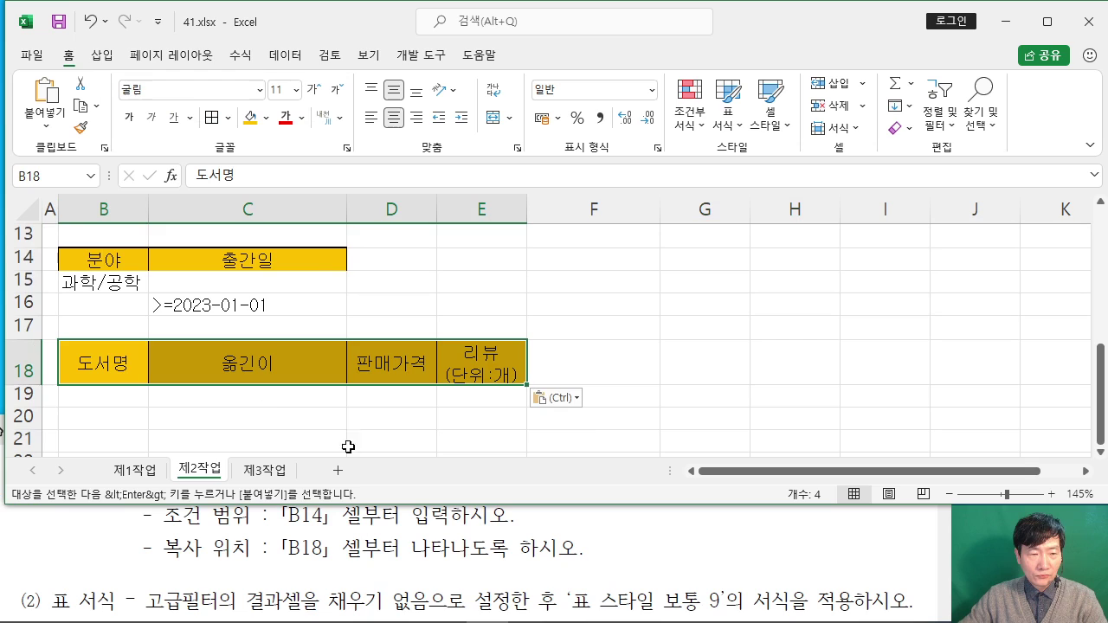
left_click(441, 441)
left_click(711, 365)
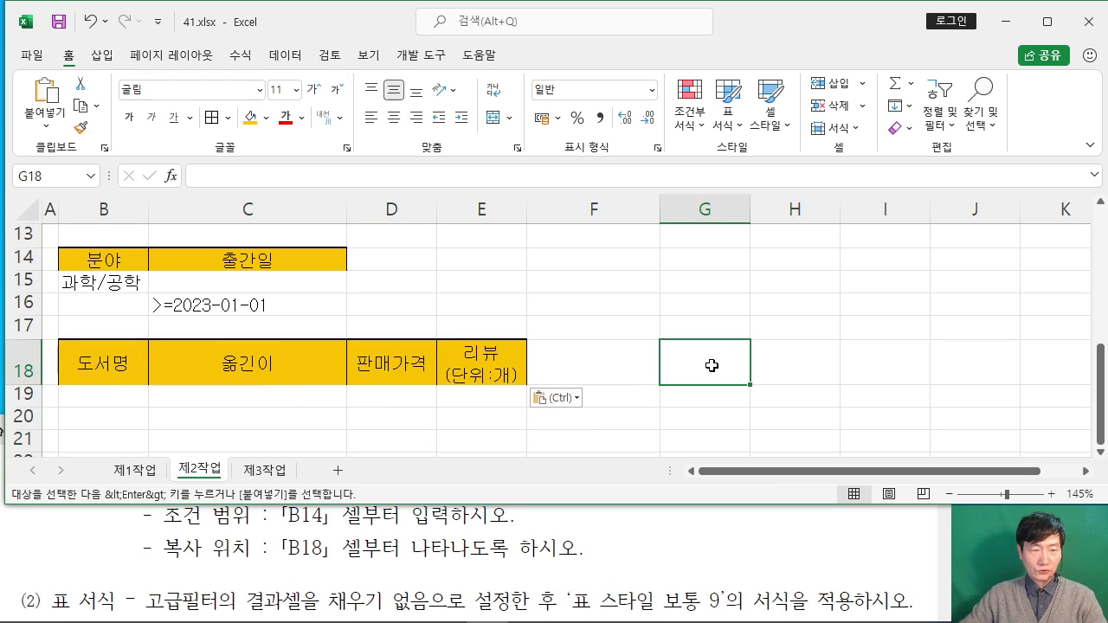
scroll(711, 365, "up", 4)
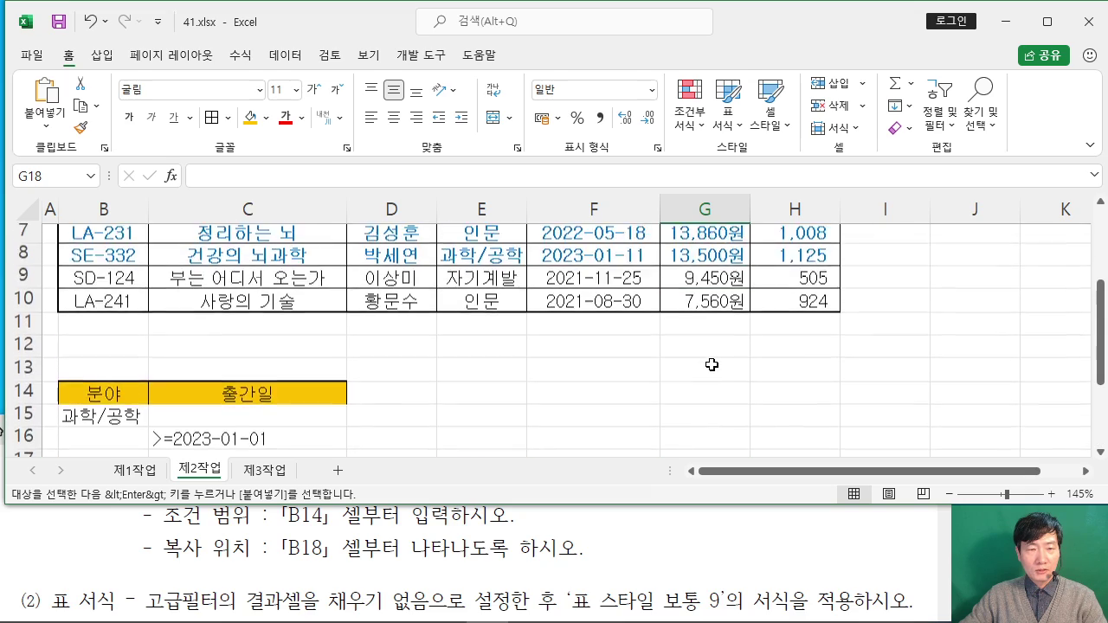
Step: Open Advanced Filter from the data table and choose 다른 장소에 복사
scroll(708, 361, "down", 1)
scroll(708, 361, "up", 1)
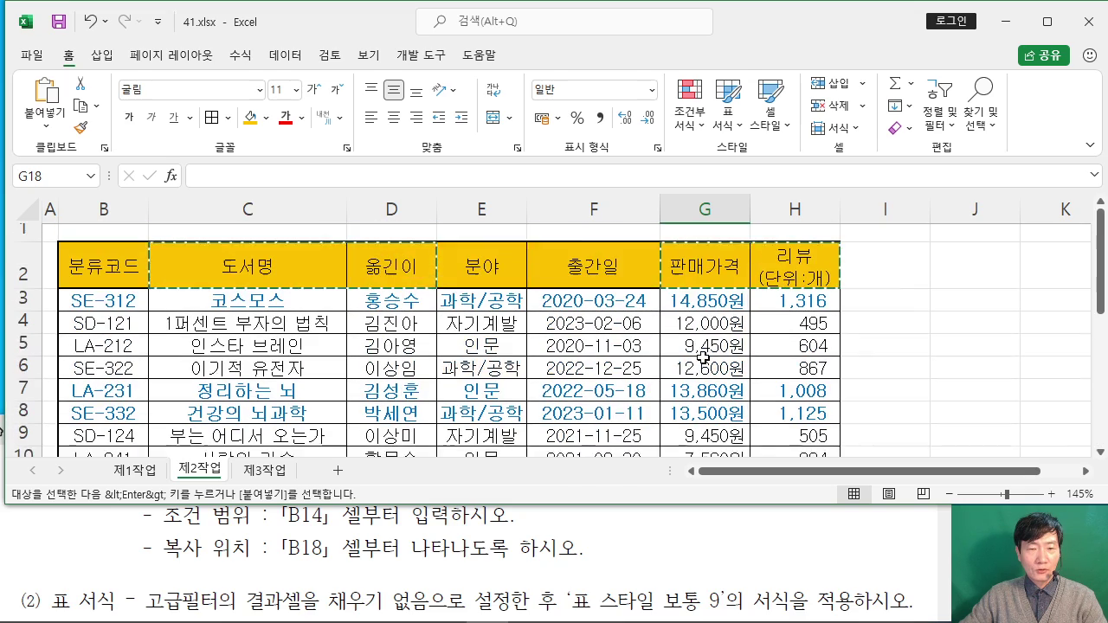
left_click(450, 344)
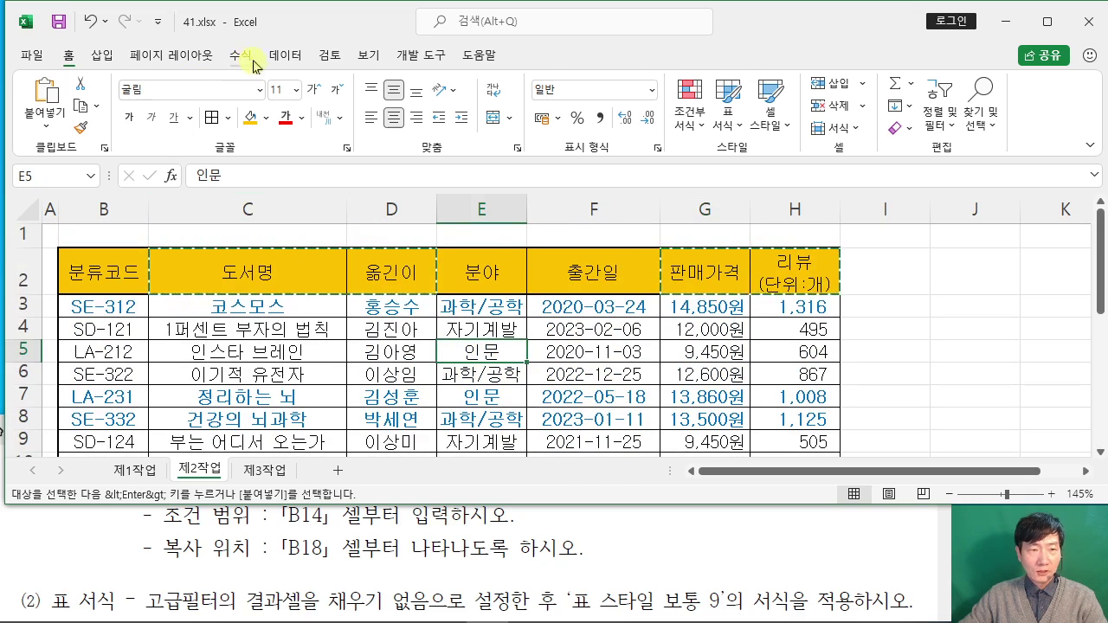
left_click(284, 54)
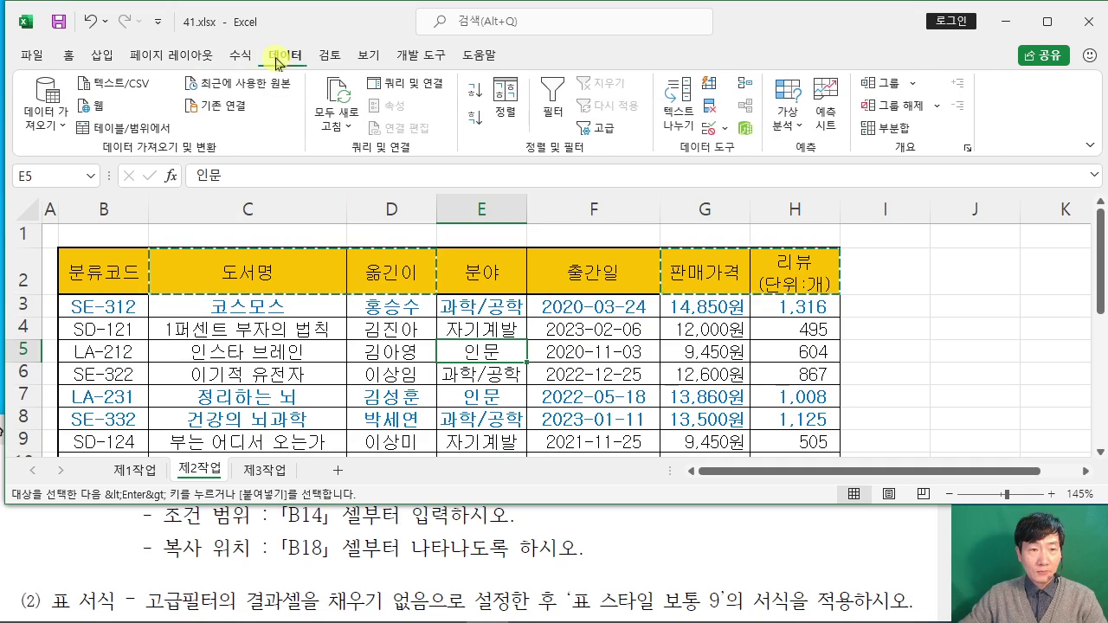
left_click(597, 130)
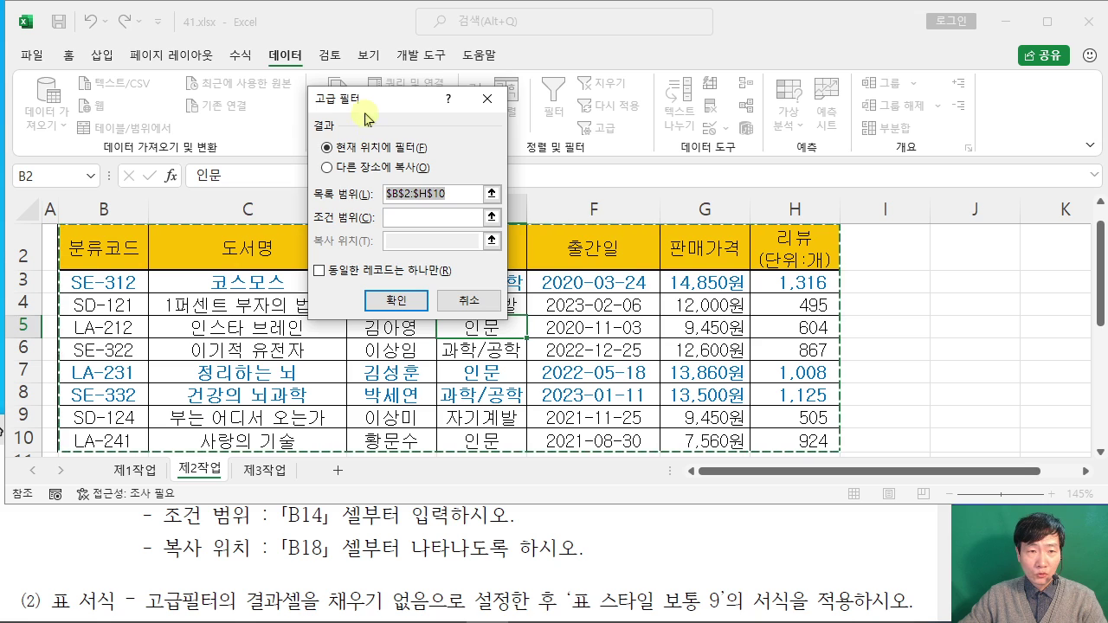
left_click_drag(366, 113, 660, 115)
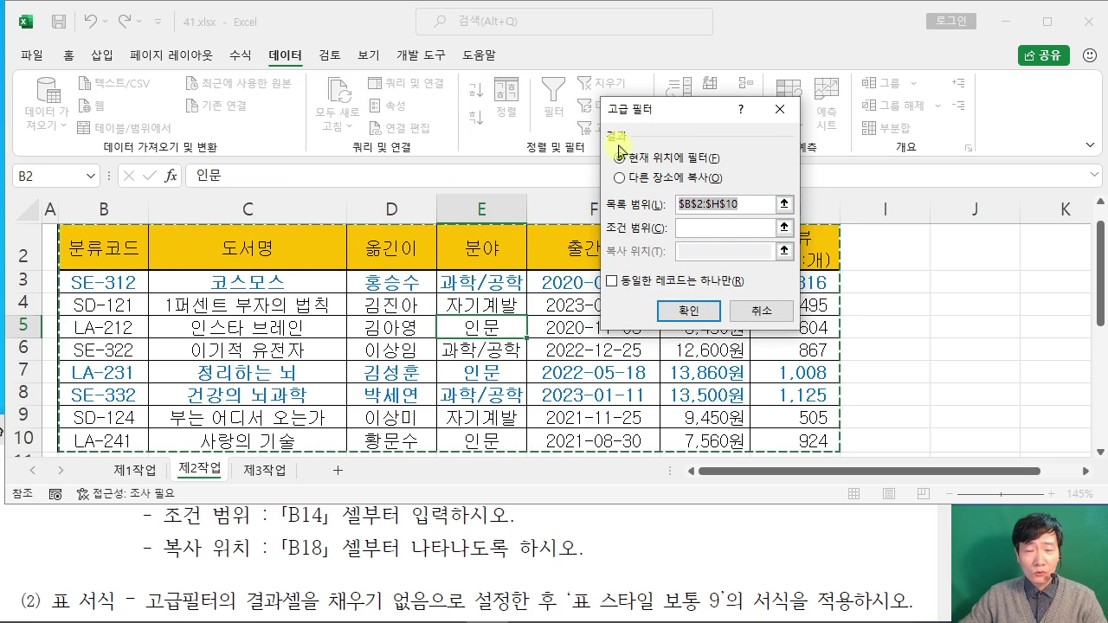
left_click(620, 180)
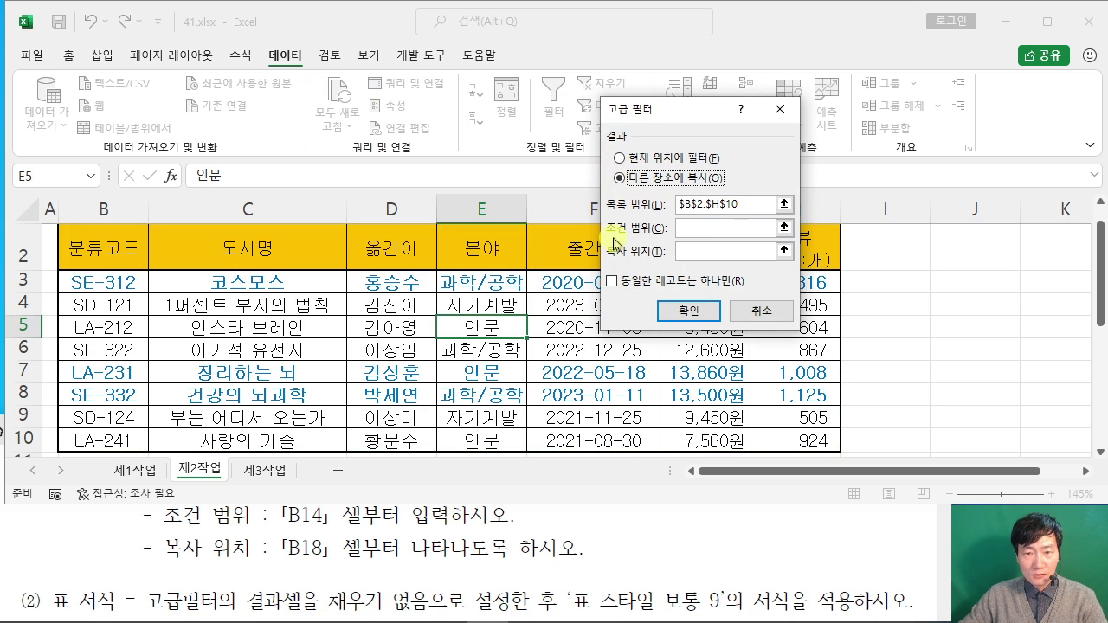
Step: Set criteria $B$14:$C$16 and output $B$18:$E$18, then run the filter
left_click(766, 228)
scroll(318, 253, "down", 3)
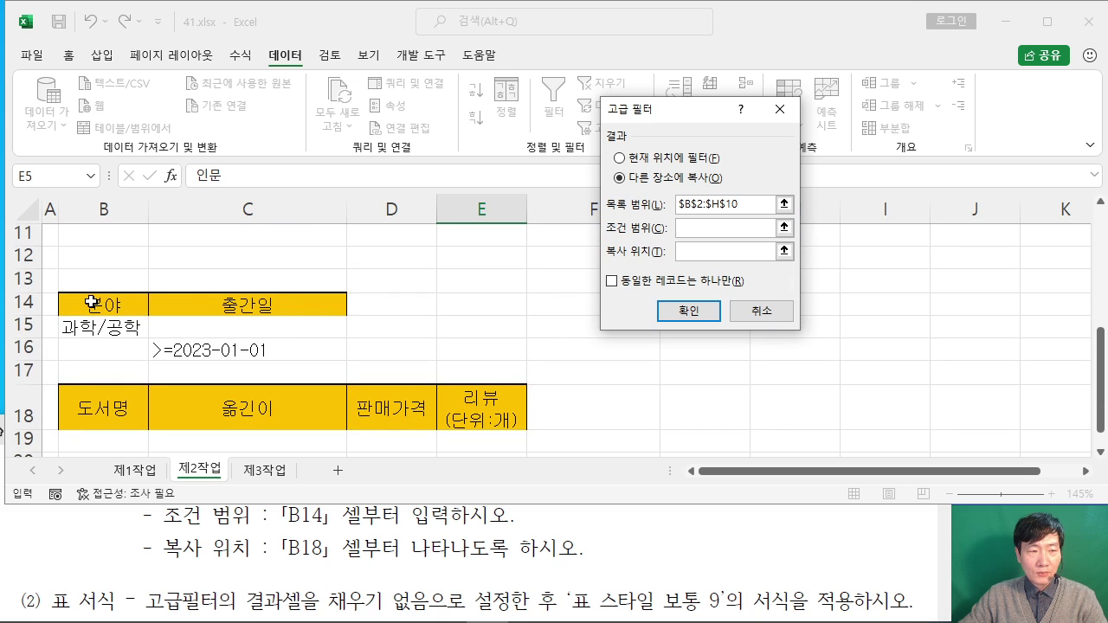
left_click_drag(92, 303, 279, 344)
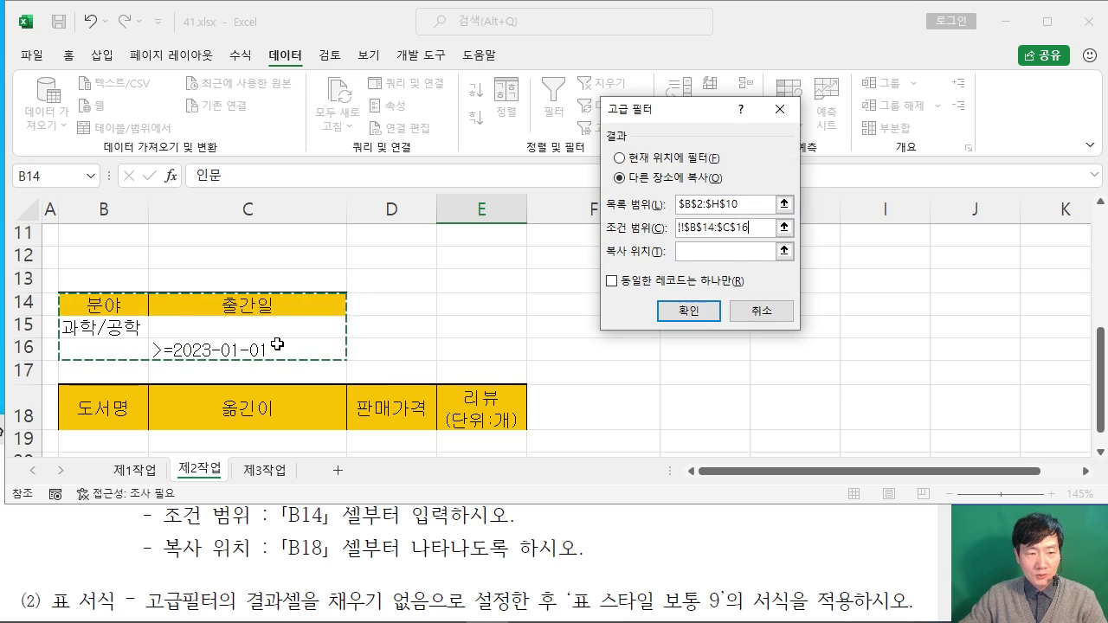
left_click(698, 252)
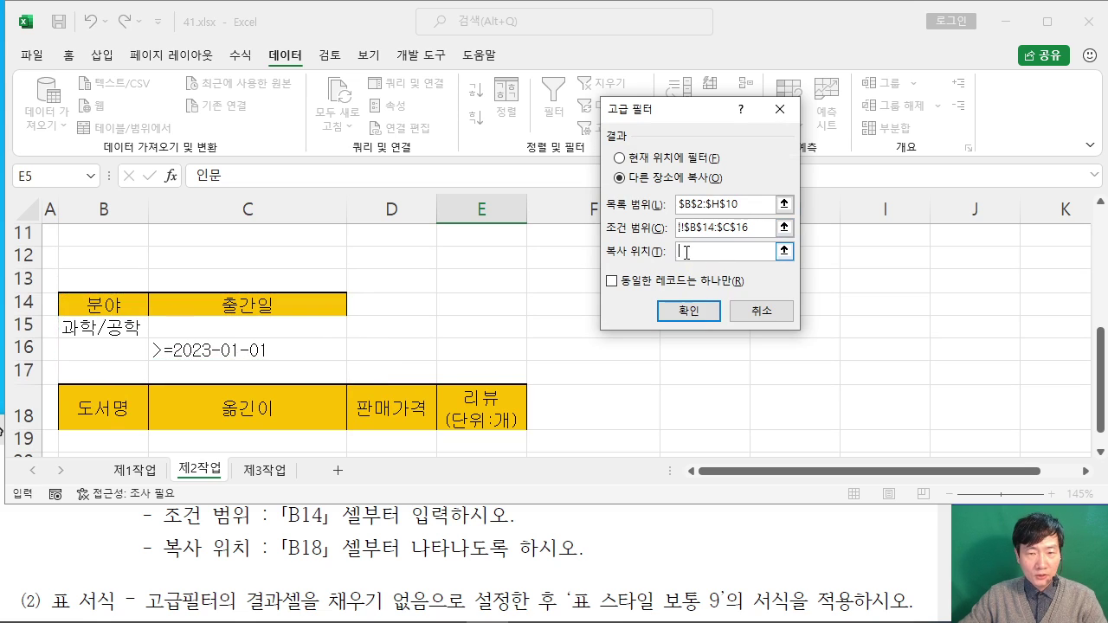
scroll(404, 286, "down", 1)
left_click_drag(88, 336, 498, 340)
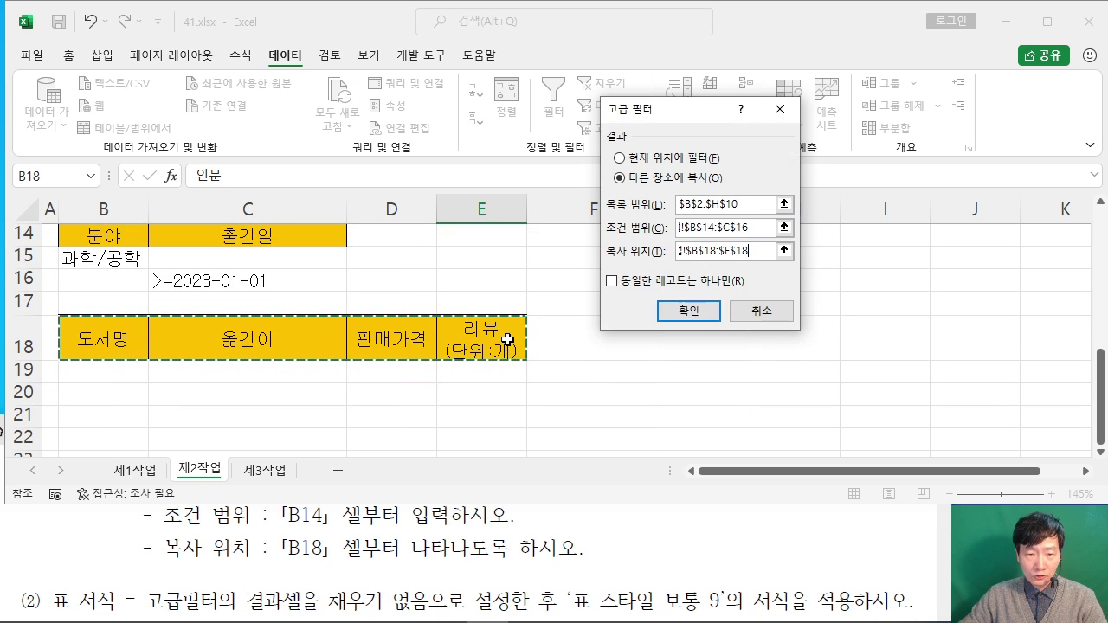
left_click(693, 313)
scroll(679, 338, "down", 2)
scroll(679, 337, "down", 2)
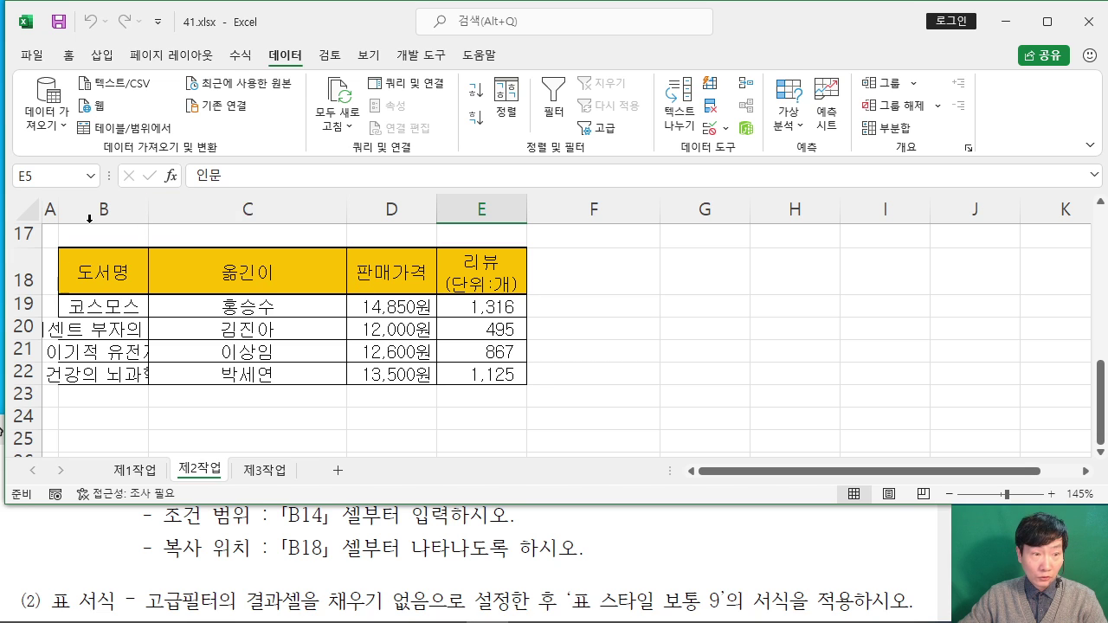
Step: Autofit column B so the extracted book titles show in full
double_click(145, 208)
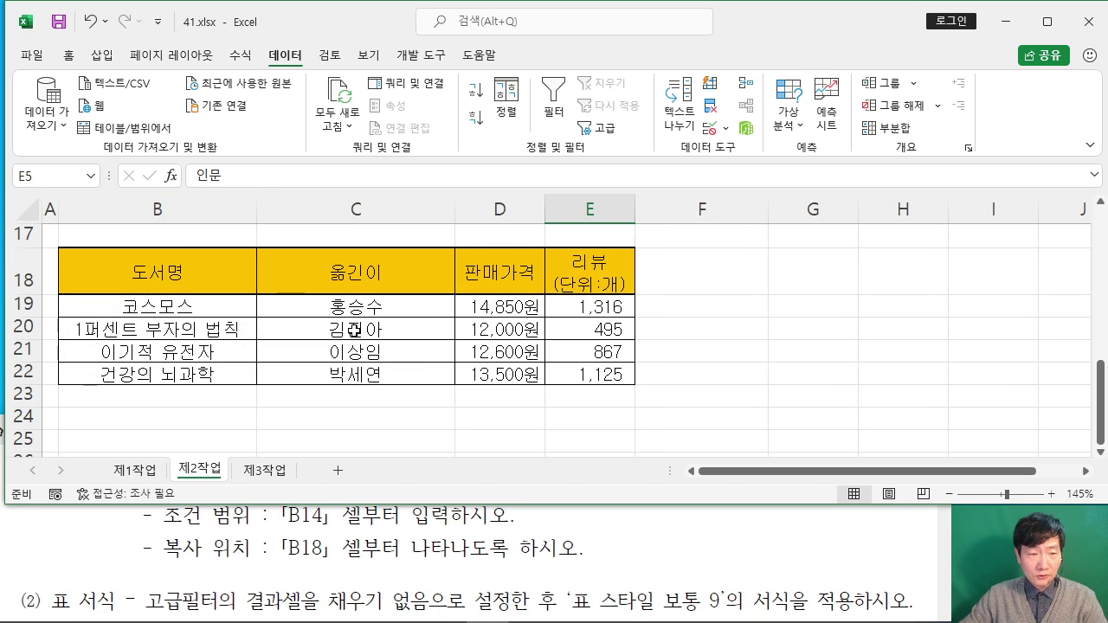
left_click(755, 368)
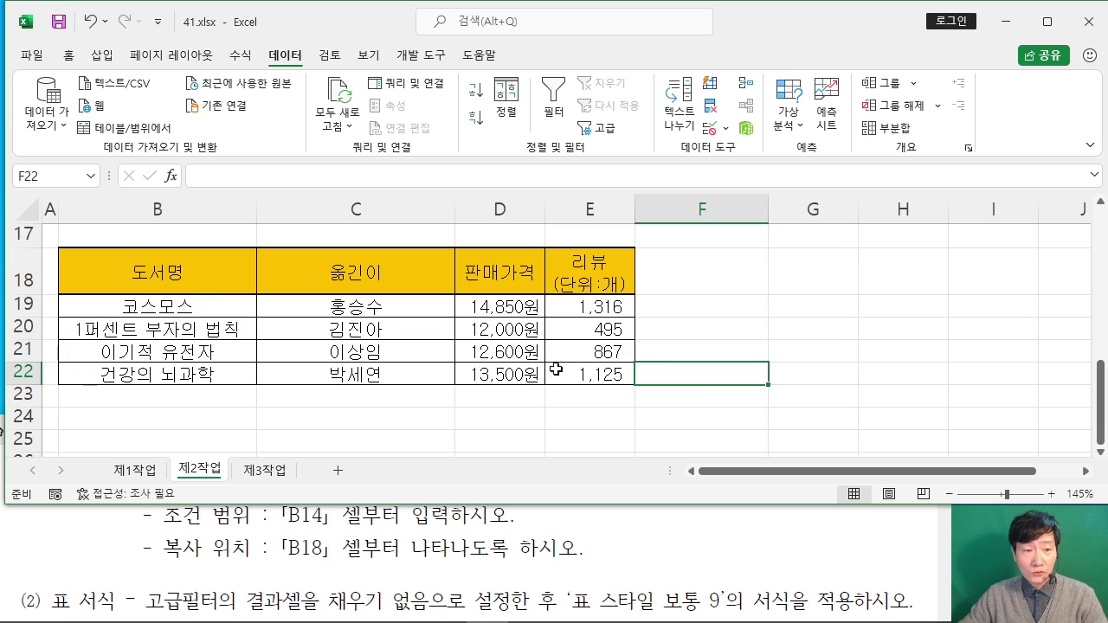
scroll(286, 373, "up", 1)
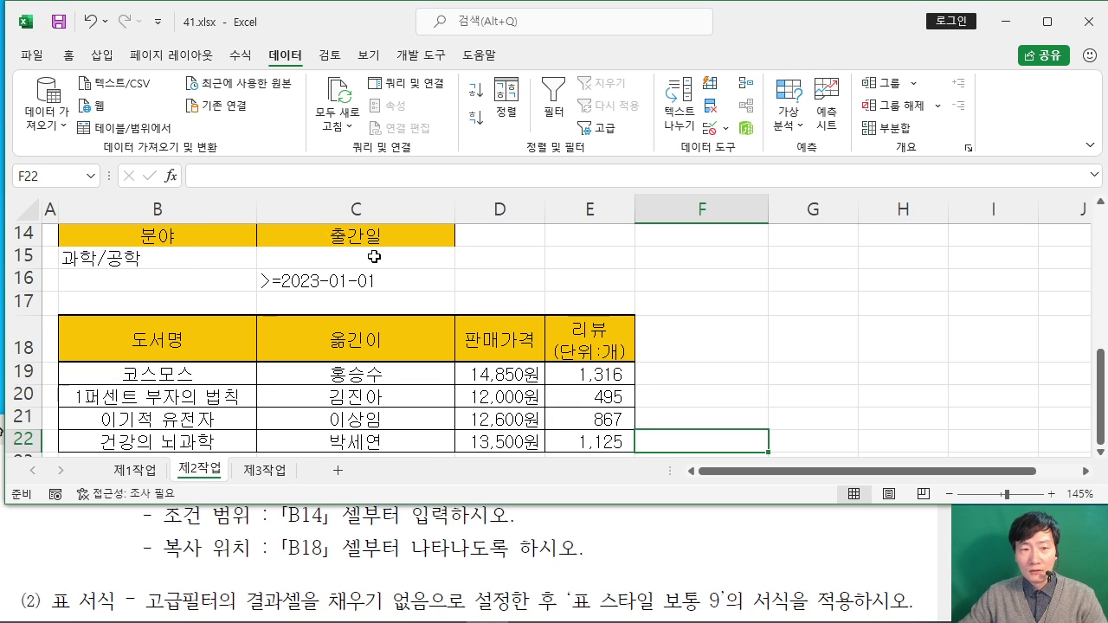
left_click(762, 328)
scroll(755, 328, "down", 1)
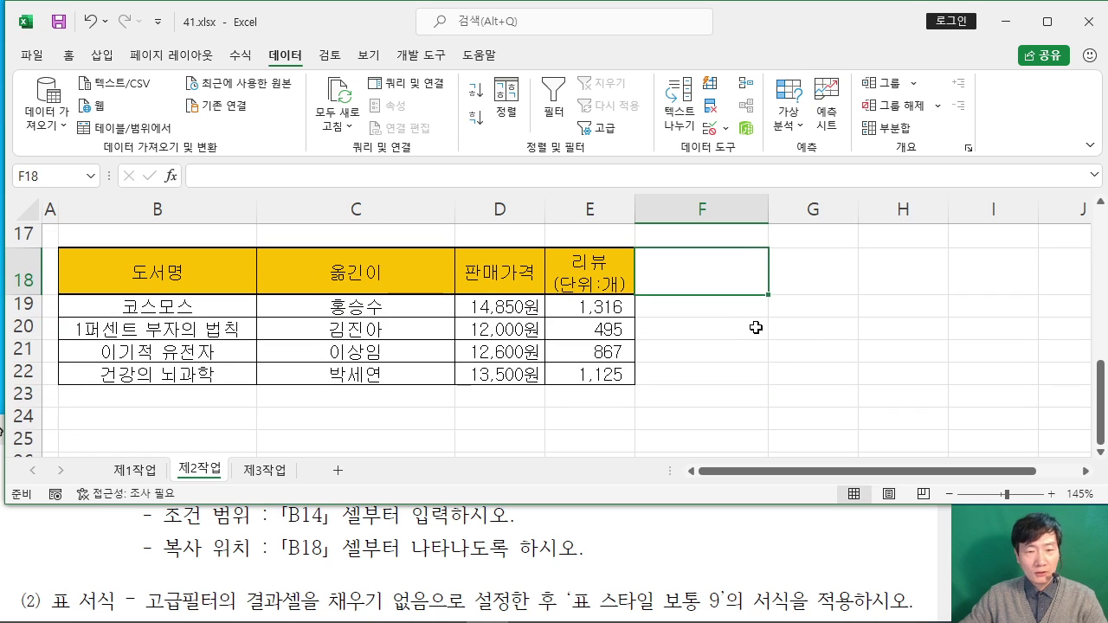
left_click(814, 342)
Step: Check the formatting instructions in the viewer, then select results table B18:E22
left_click(214, 542)
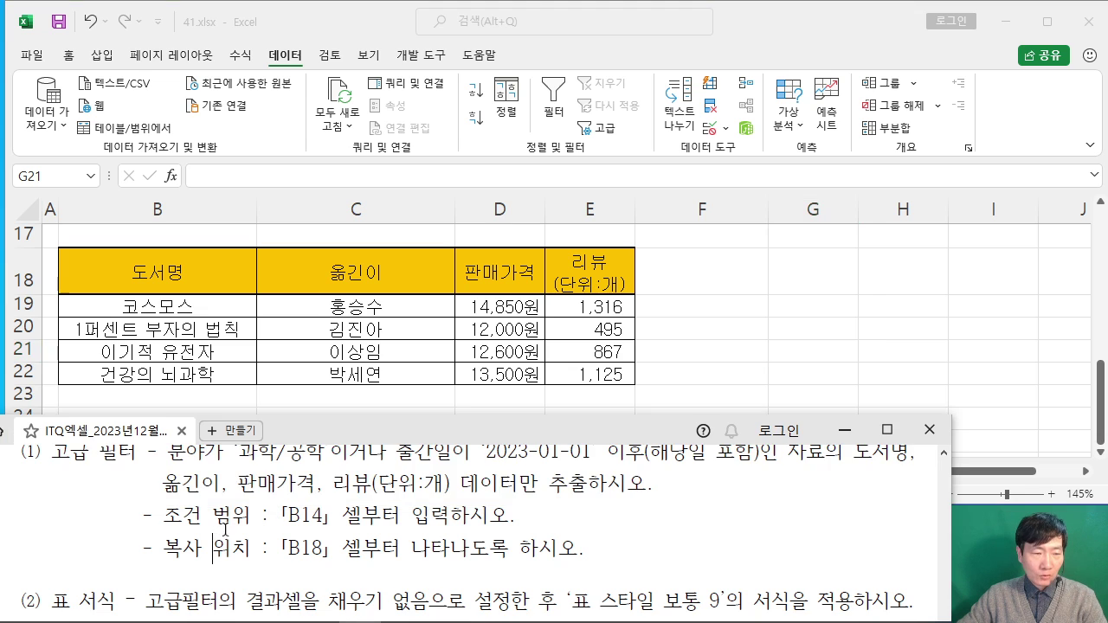
scroll(232, 520, "down", 2)
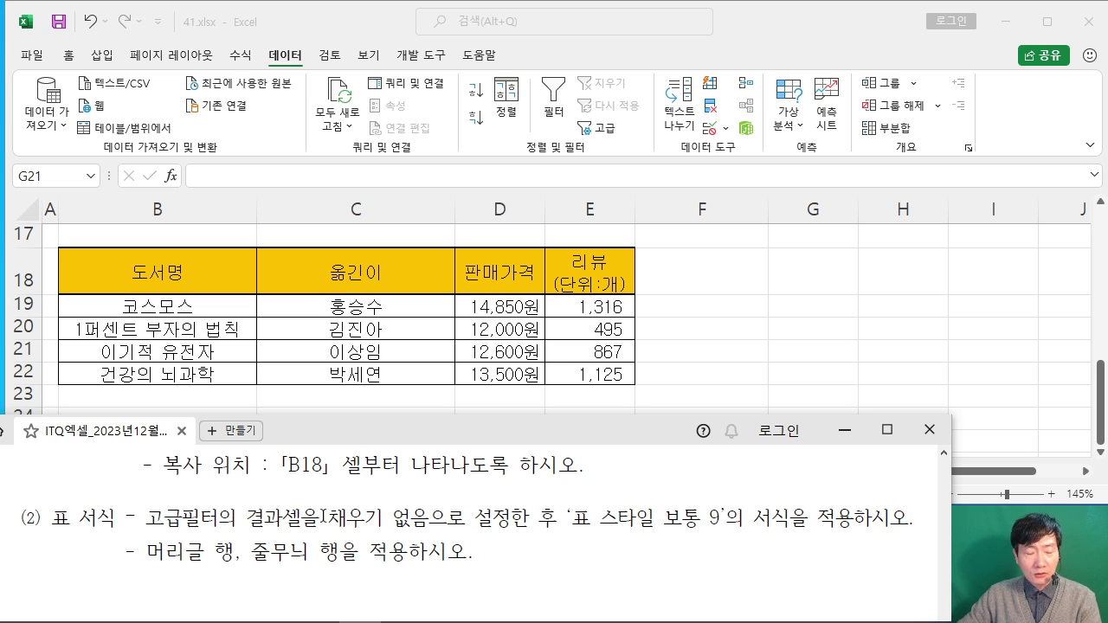
double_click(547, 520)
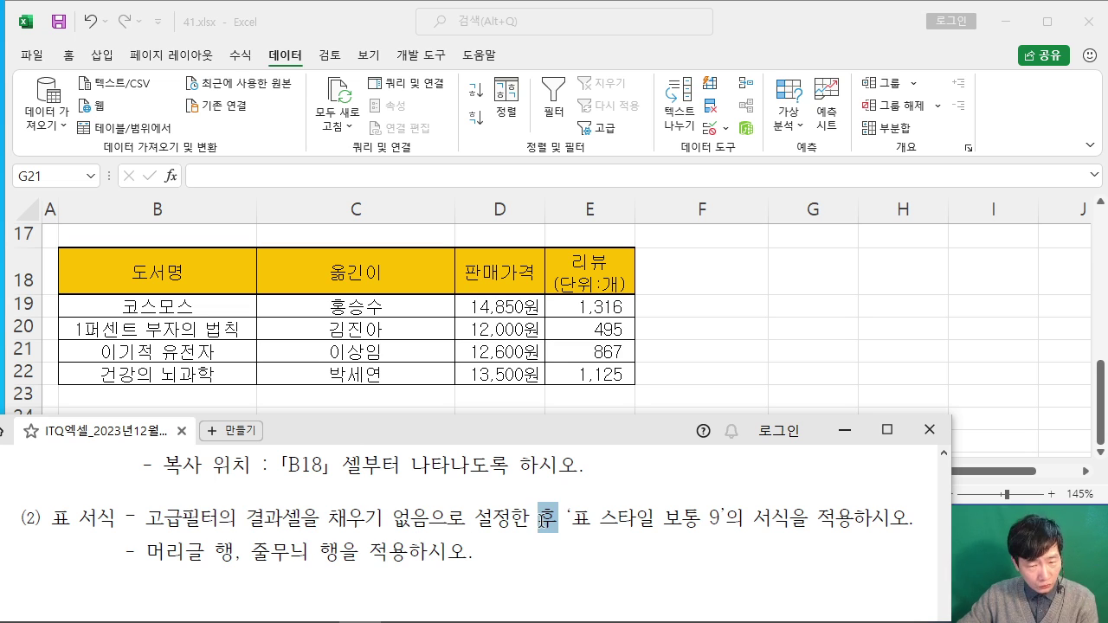
left_click(758, 524)
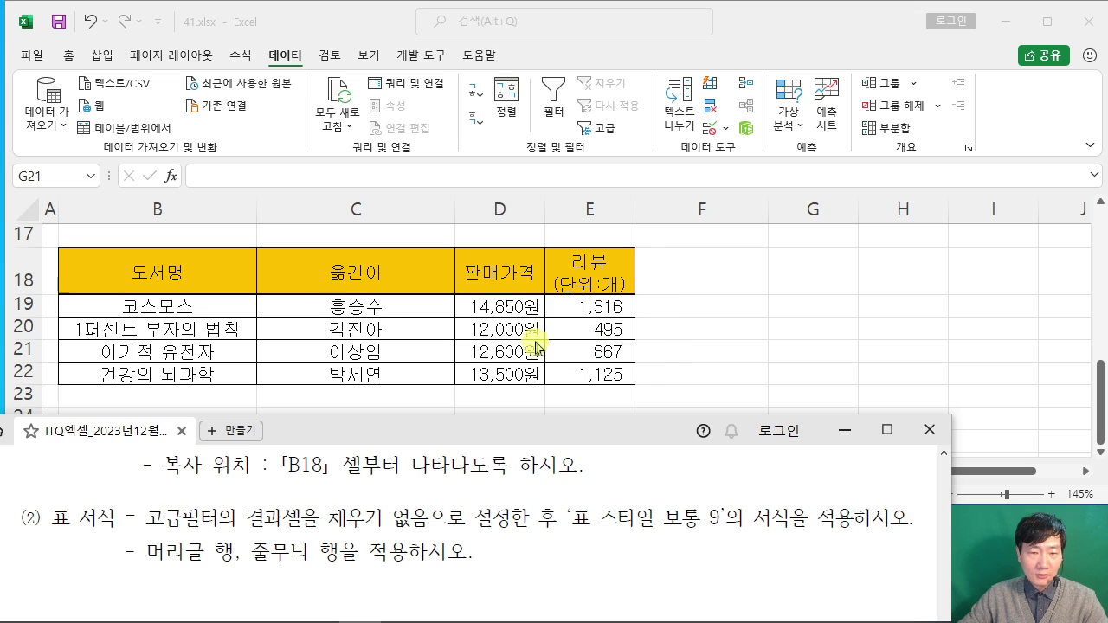
left_click(356, 326)
left_click_drag(124, 275, 611, 366)
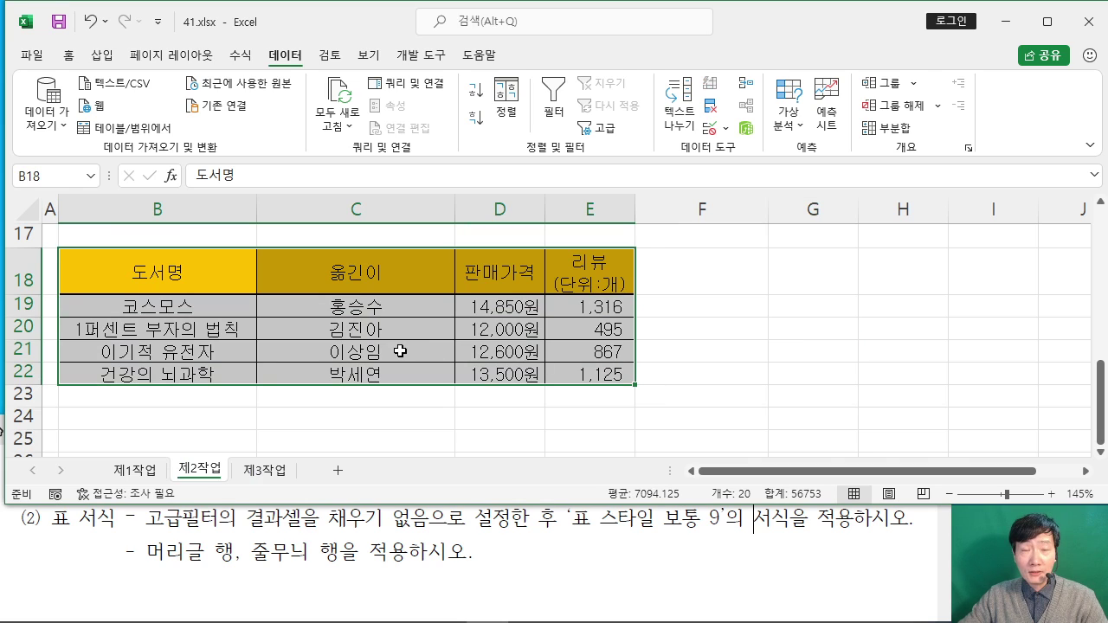
Step: Remove the fill colour from results table B18:E22
left_click(71, 54)
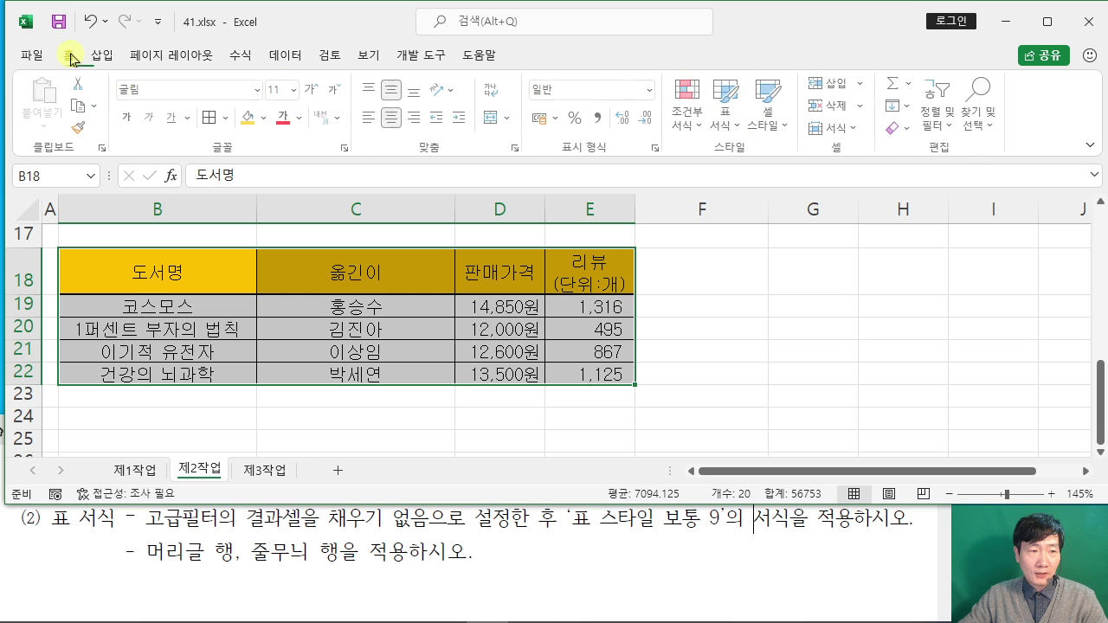
left_click(267, 120)
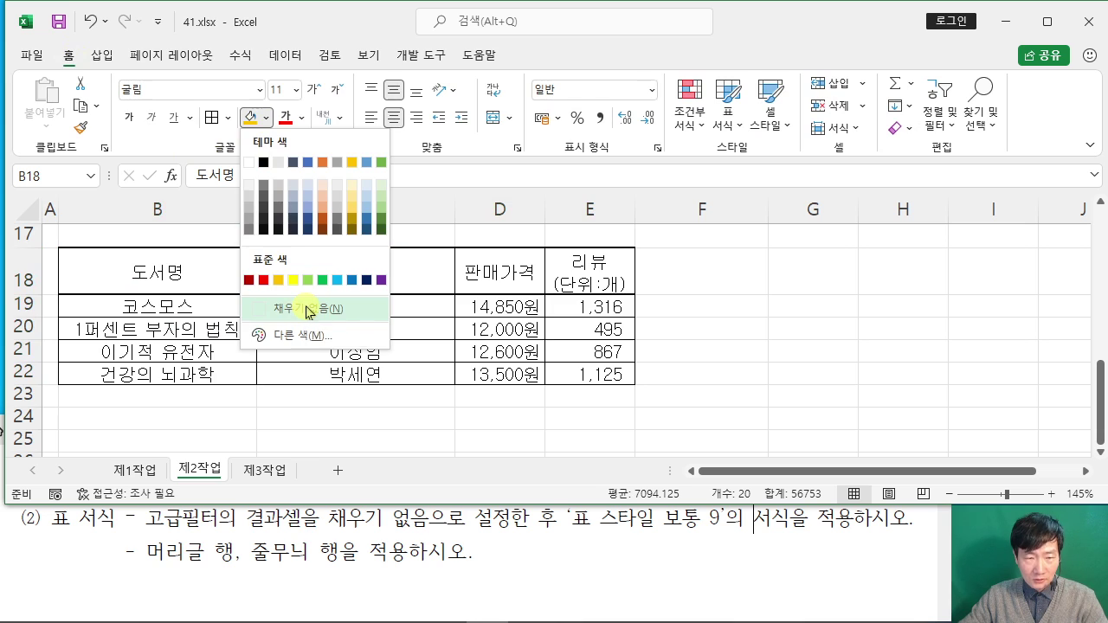
left_click(308, 310)
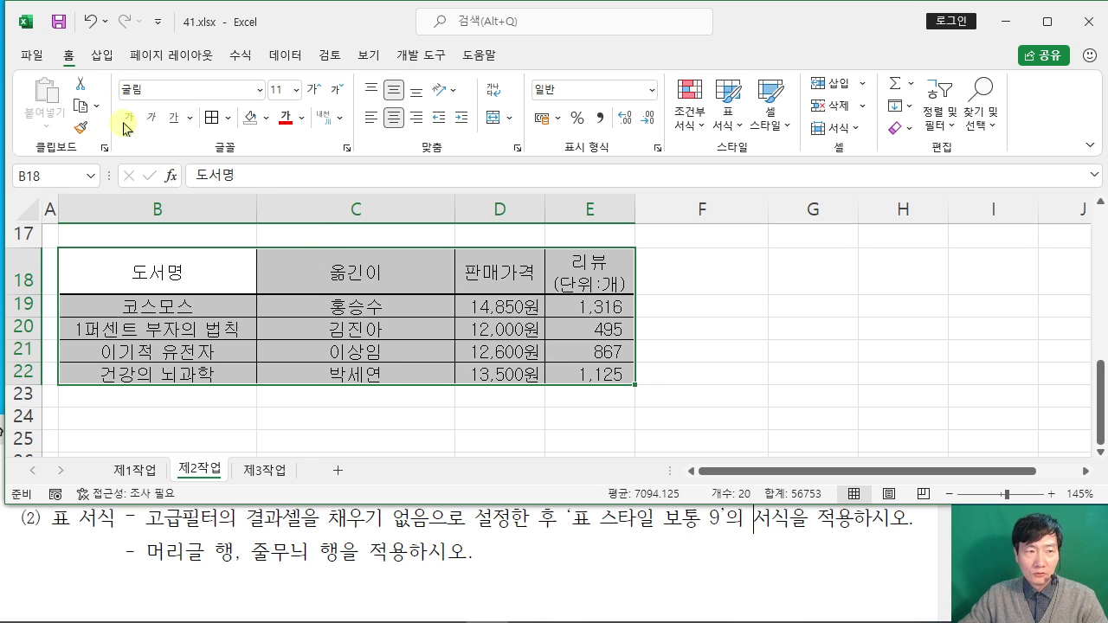
Step: Format B18:E22 as a table in 표 스타일 보통 9 with headers
left_click(732, 121)
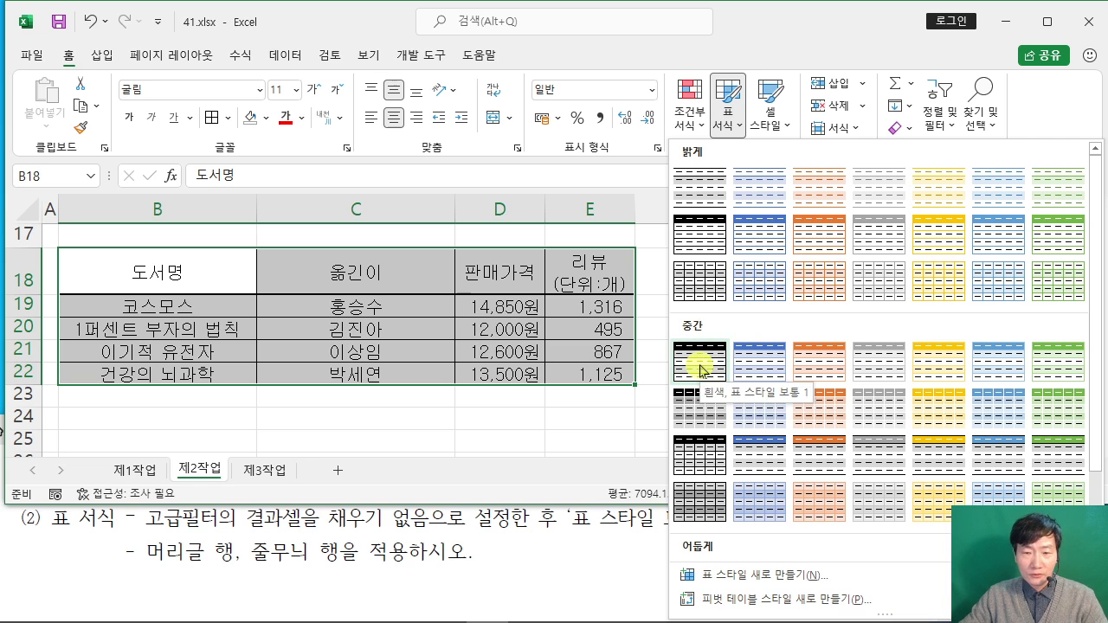
left_click(665, 505)
left_click(727, 113)
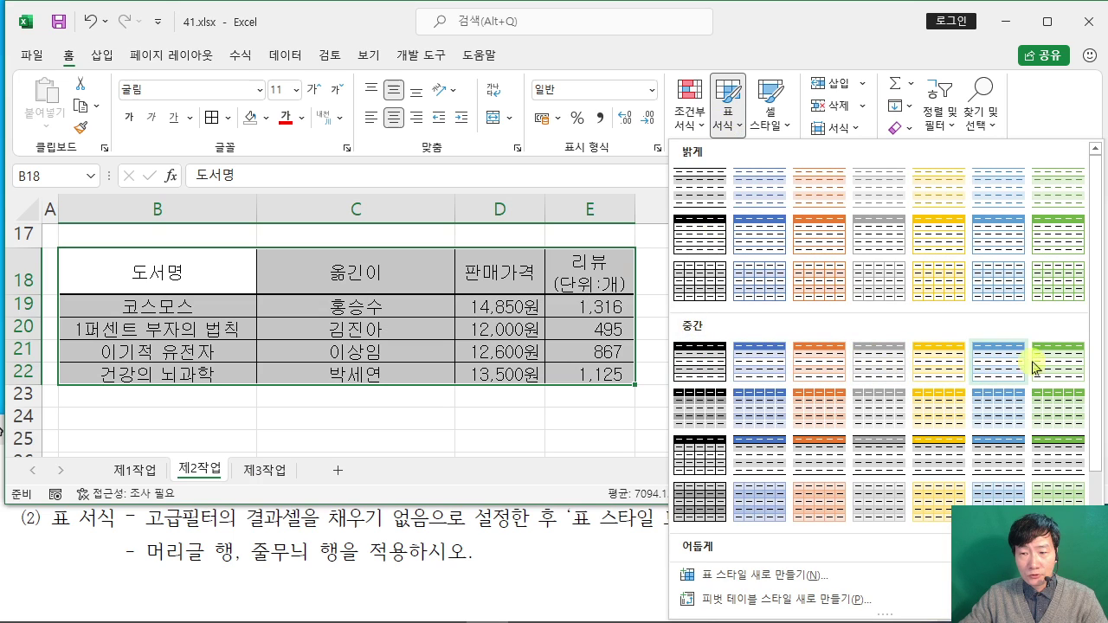
left_click(759, 406)
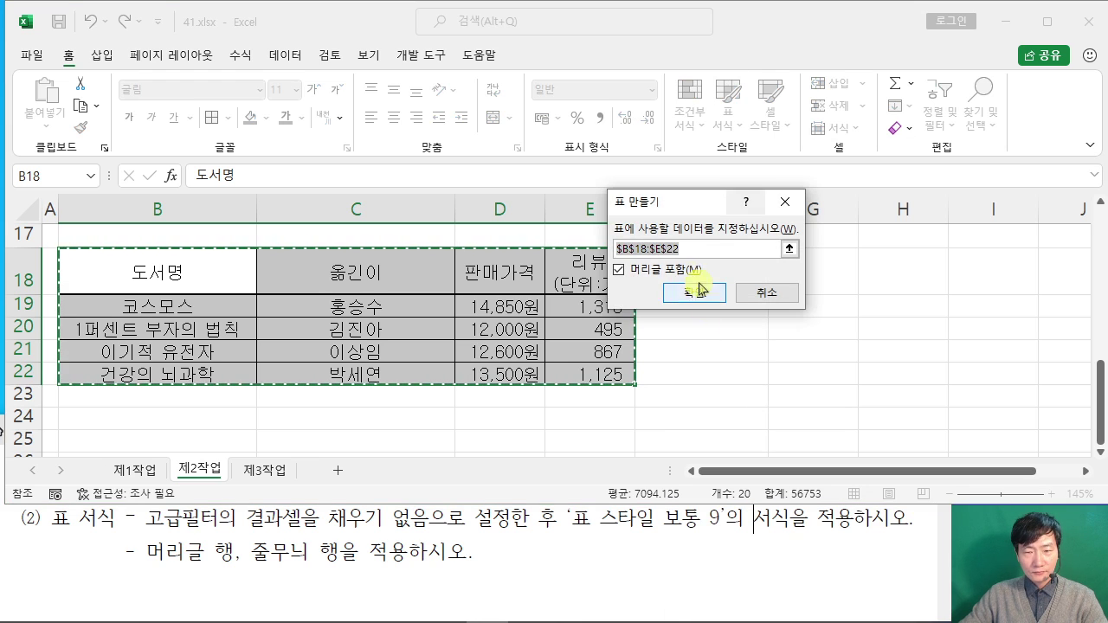
left_click(709, 295)
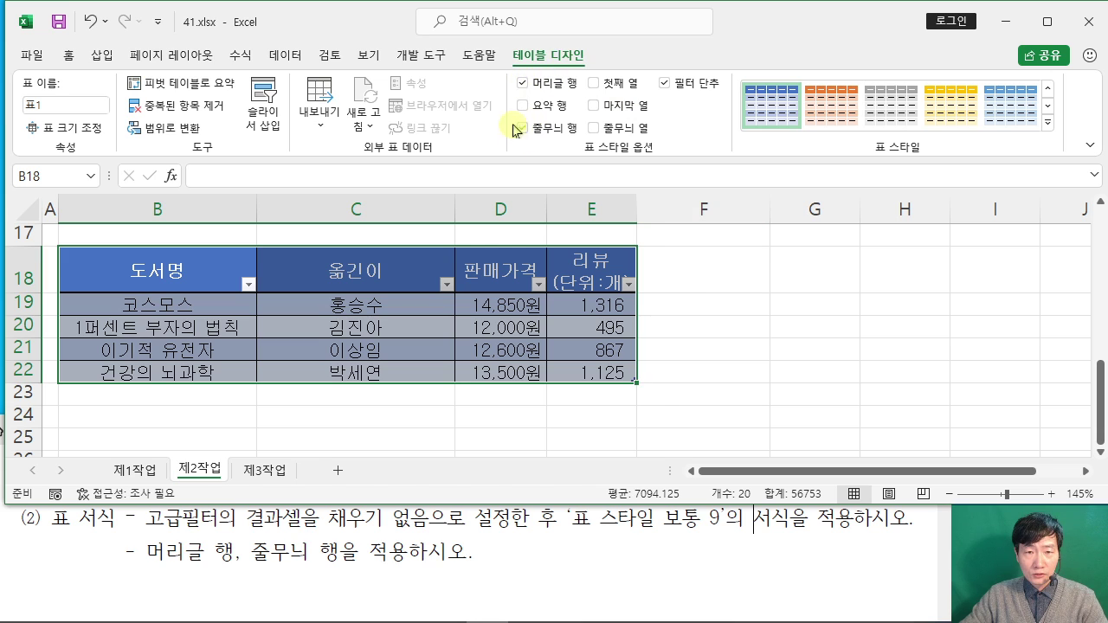
left_click(786, 326)
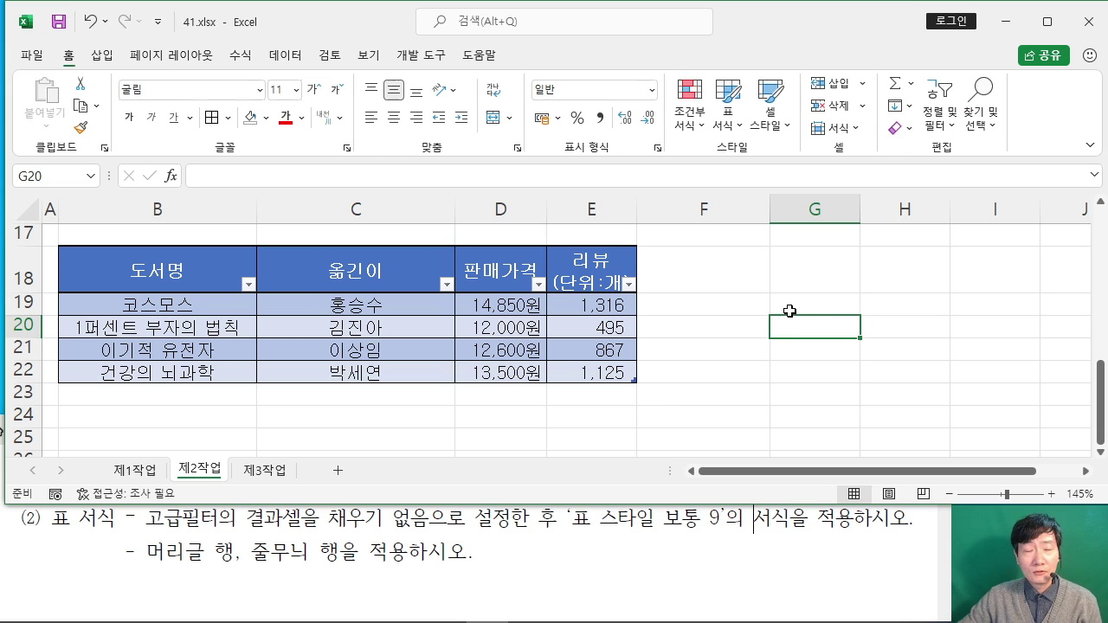
Step: Read the [제3작업] pivot-table conditions in the maximized viewer, then restore it and return to Excel
left_click(762, 525)
scroll(757, 519, "down", 5)
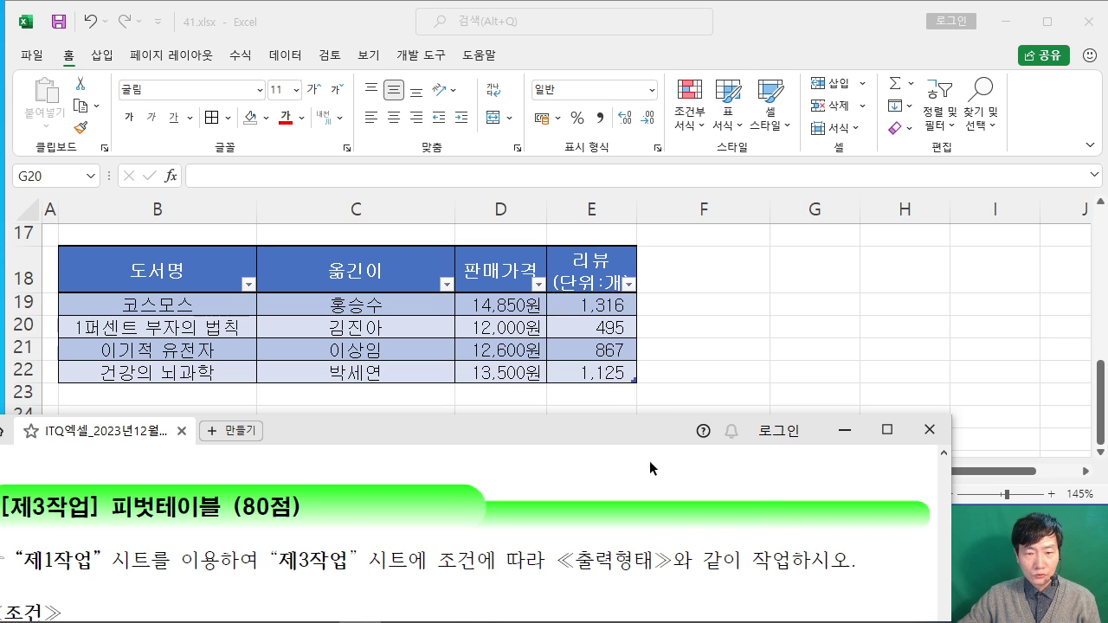
scroll(653, 484, "down", 1)
scroll(654, 483, "up", 1)
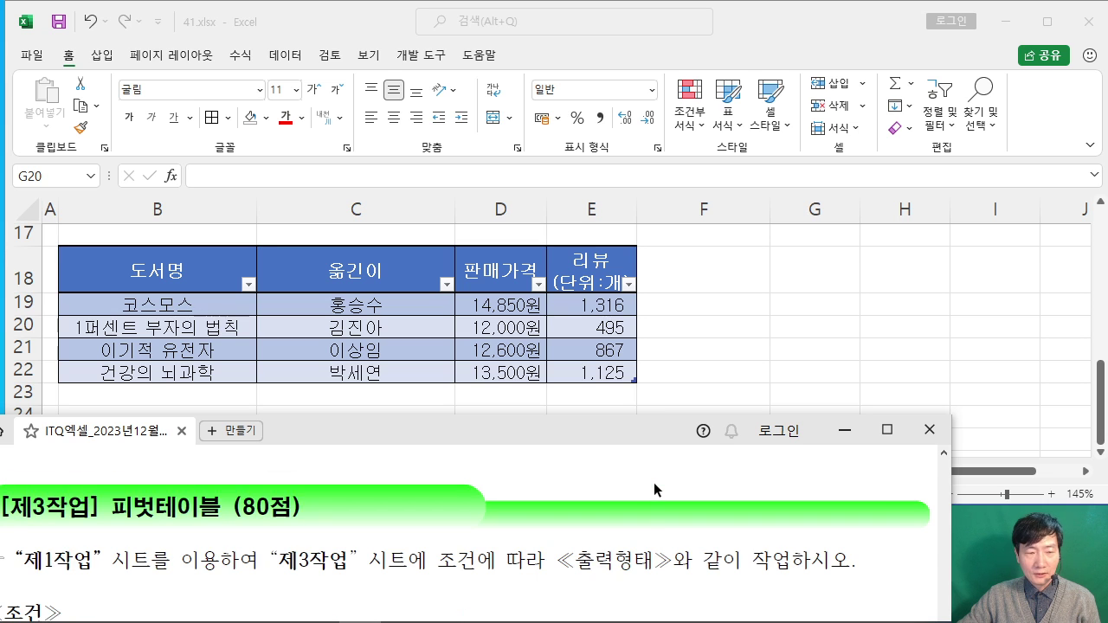
left_click(886, 429)
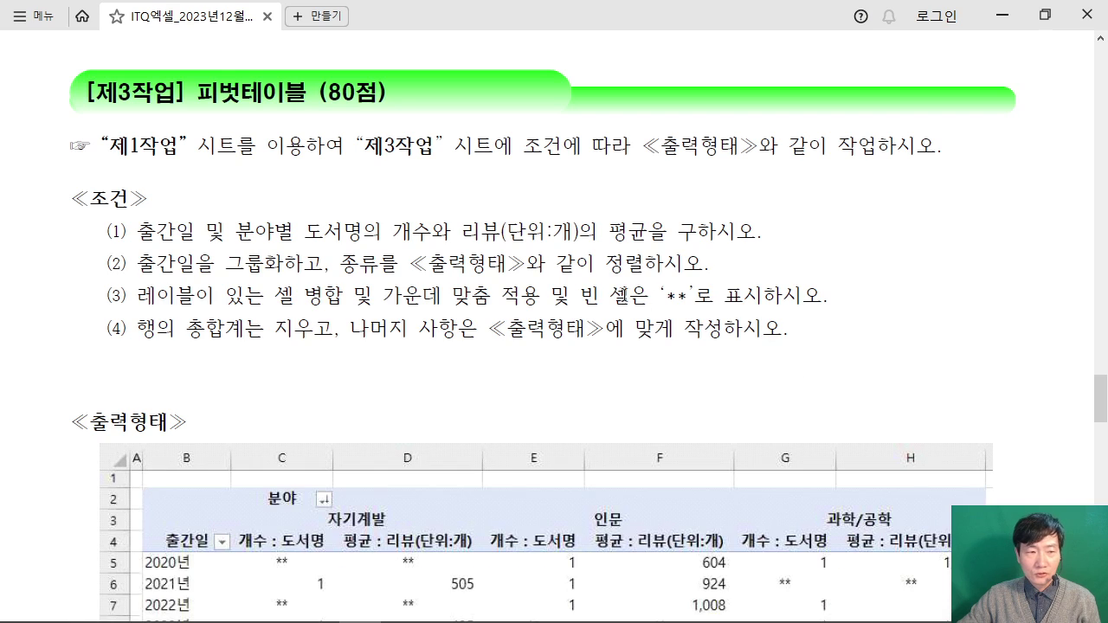
mouse_move(107, 227)
left_mouse_down()
mouse_move(249, 330)
mouse_move(791, 336)
left_mouse_up()
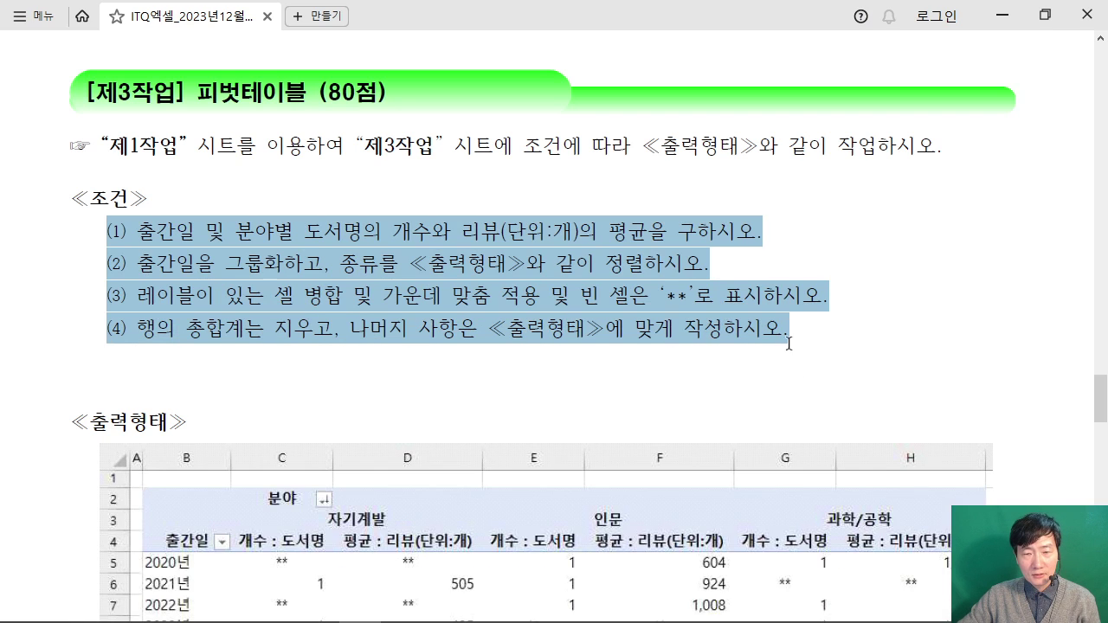
scroll(493, 333, "down", 3)
scroll(493, 332, "down", 3)
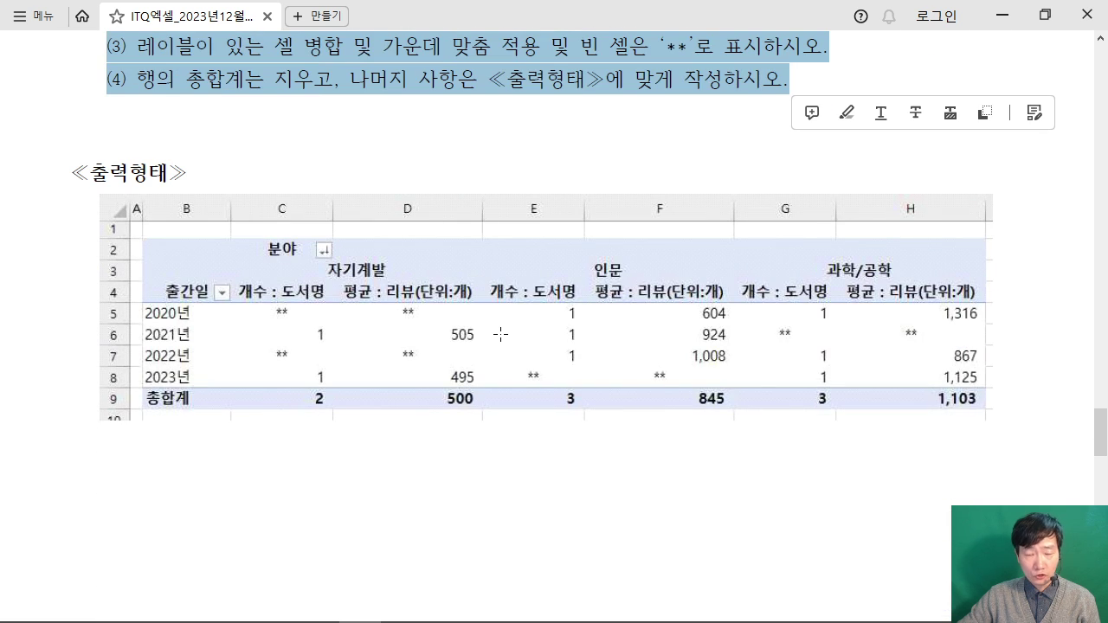
scroll(502, 334, "up", 8)
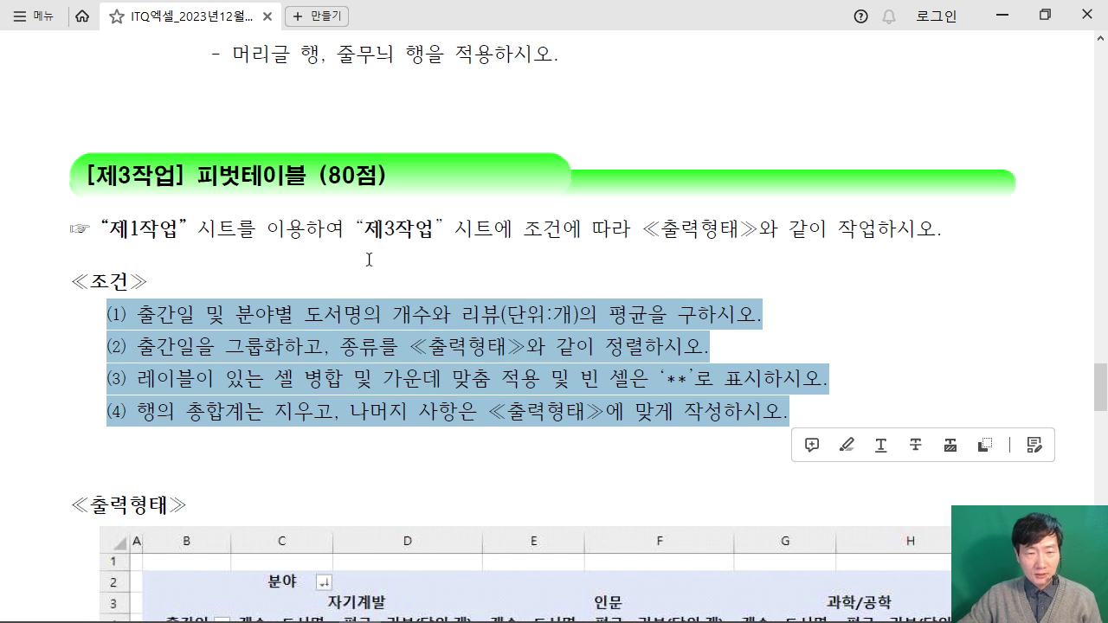
left_click(369, 259)
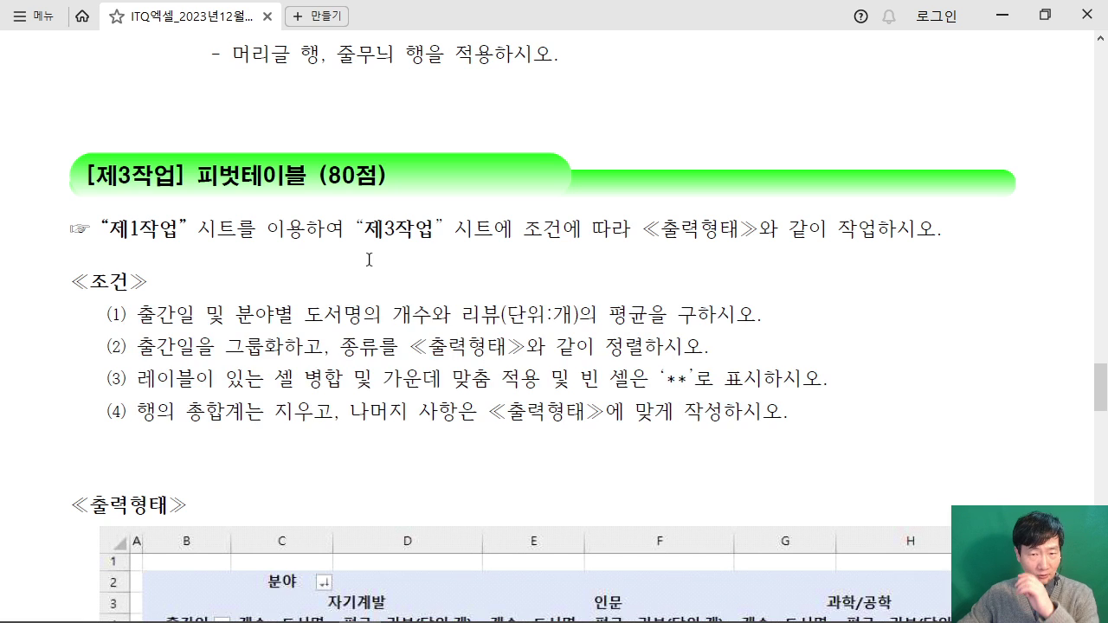
left_click(1045, 16)
left_click(822, 307)
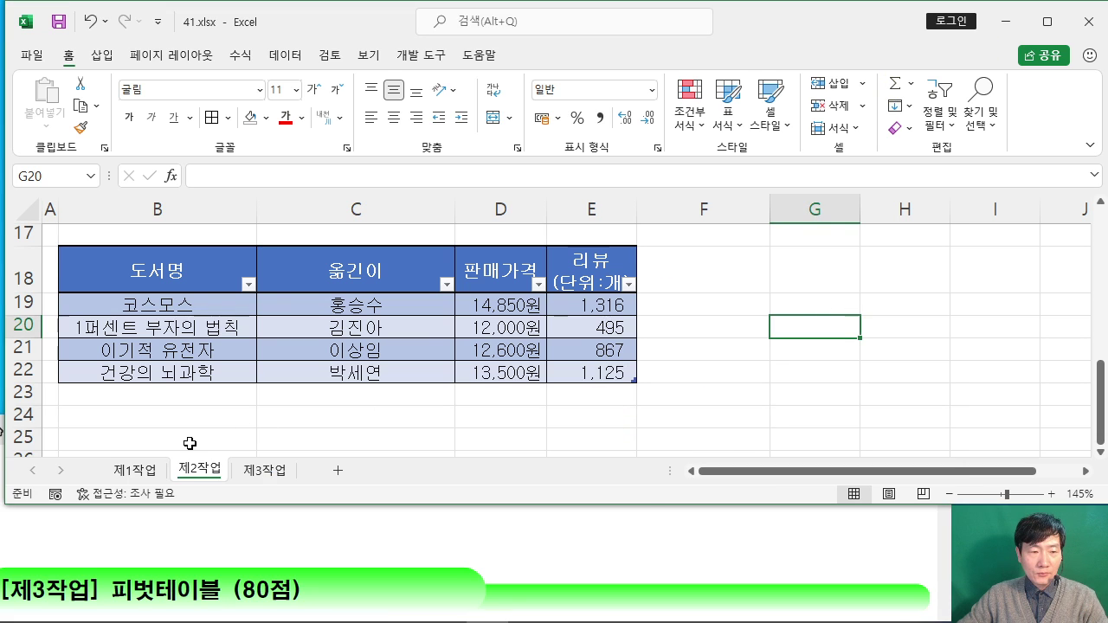
Step: Select the 제1작업 book data B4:H12 and start a new PivotTable from it
left_click(134, 470)
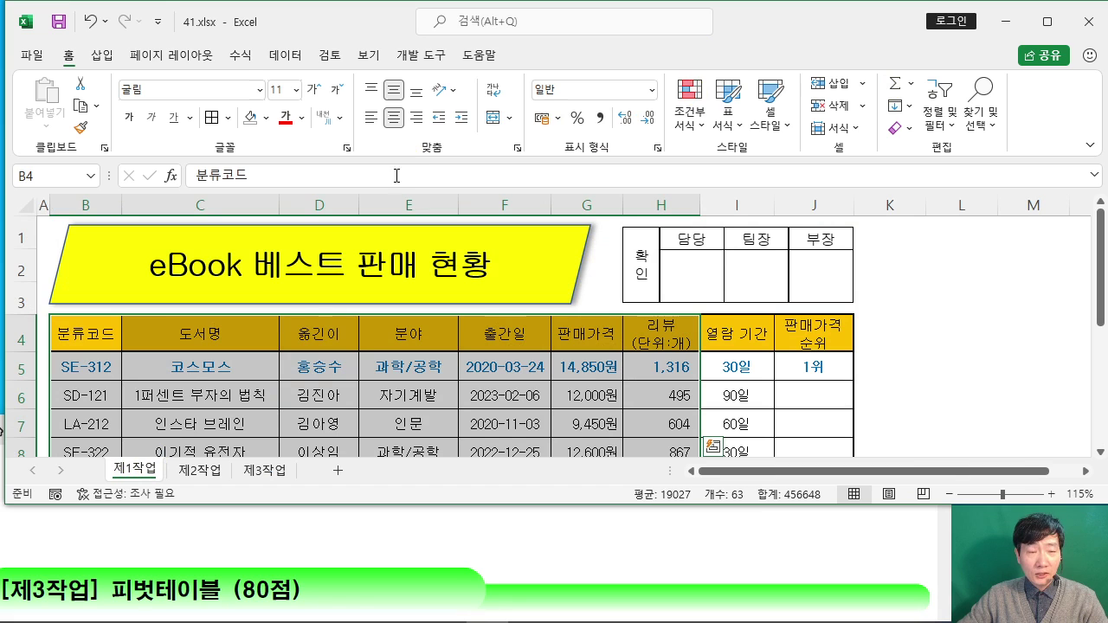
scroll(563, 319, "down", 2)
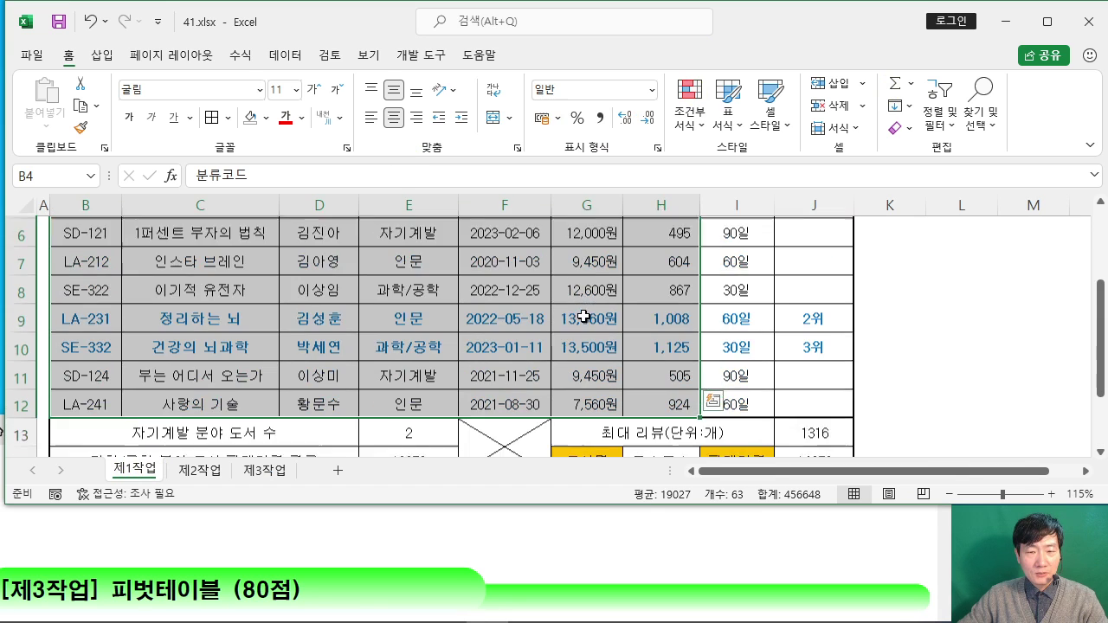
scroll(644, 317, "up", 1)
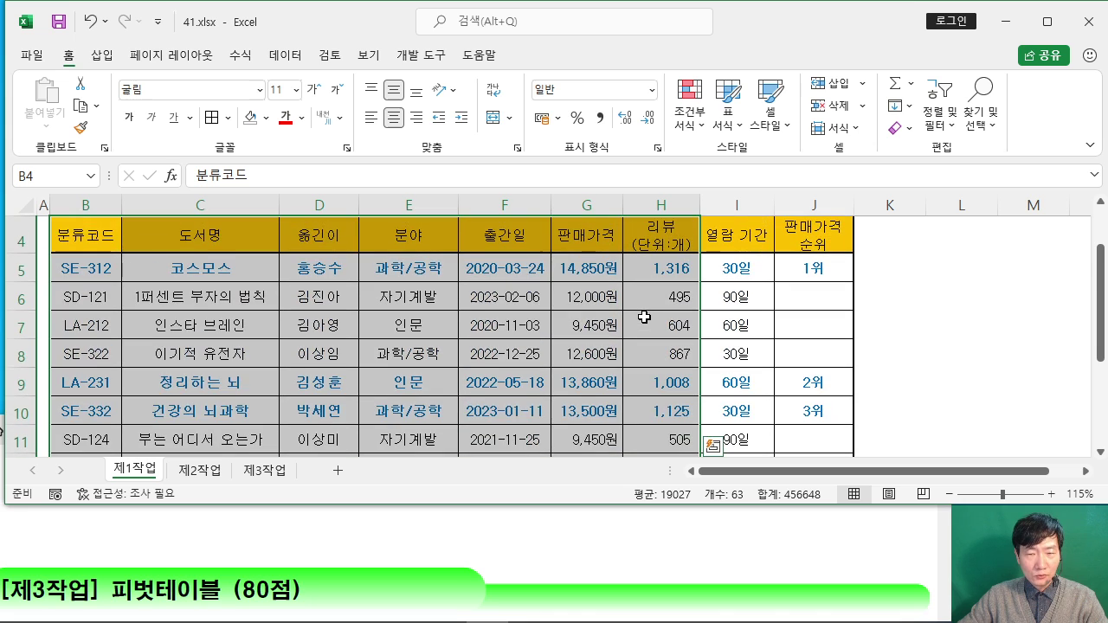
scroll(644, 318, "up", 1)
left_click(924, 324)
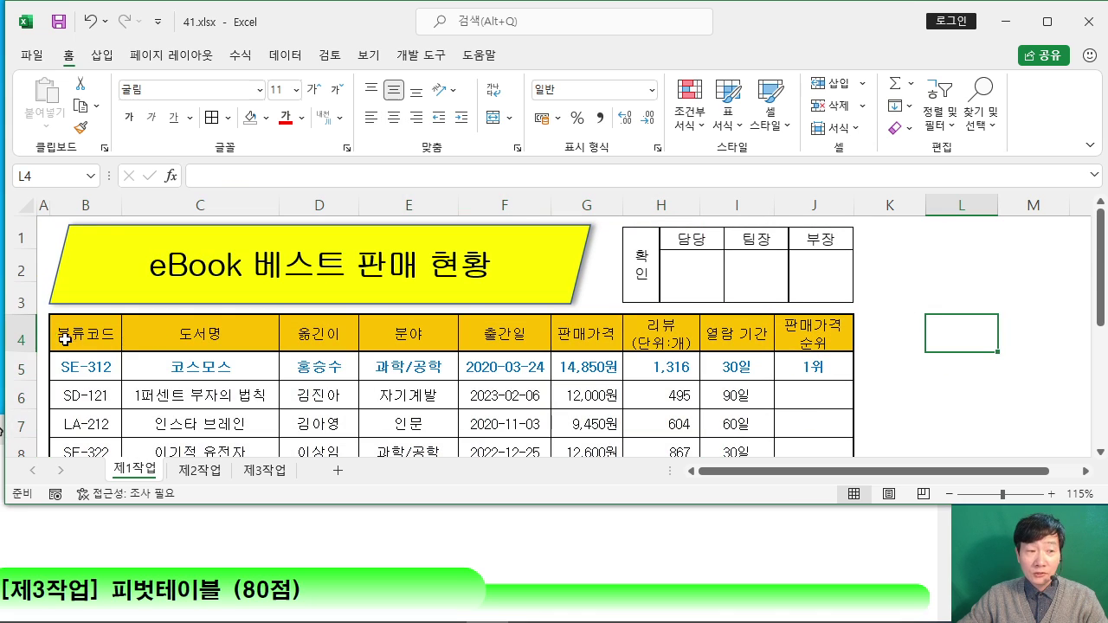
left_click_drag(65, 338, 648, 437)
scroll(315, 333, "up", 1)
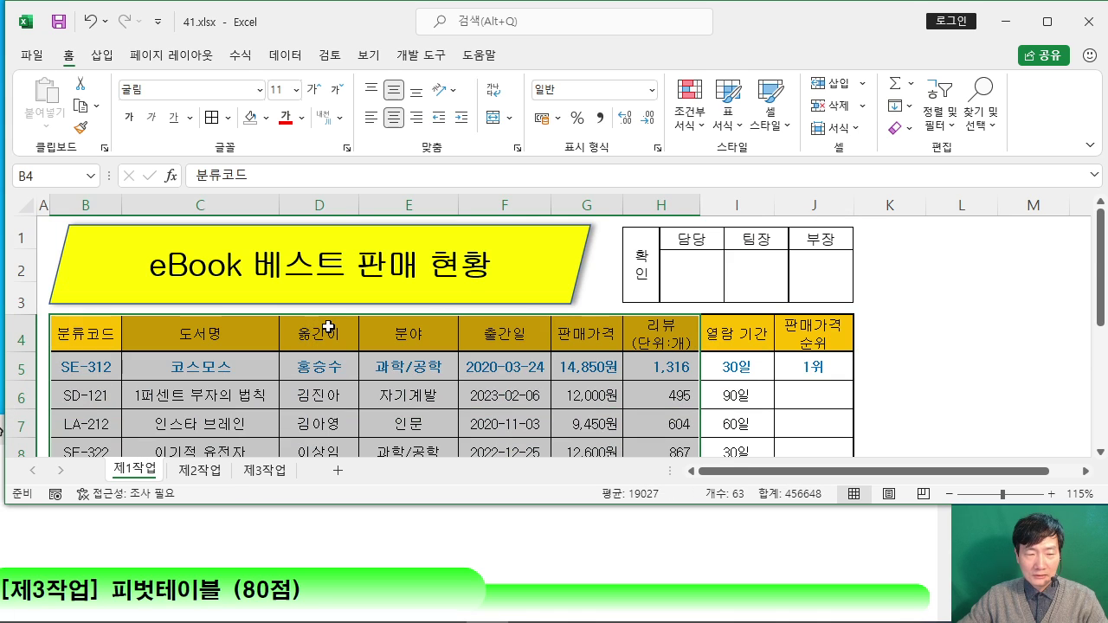
left_click(101, 55)
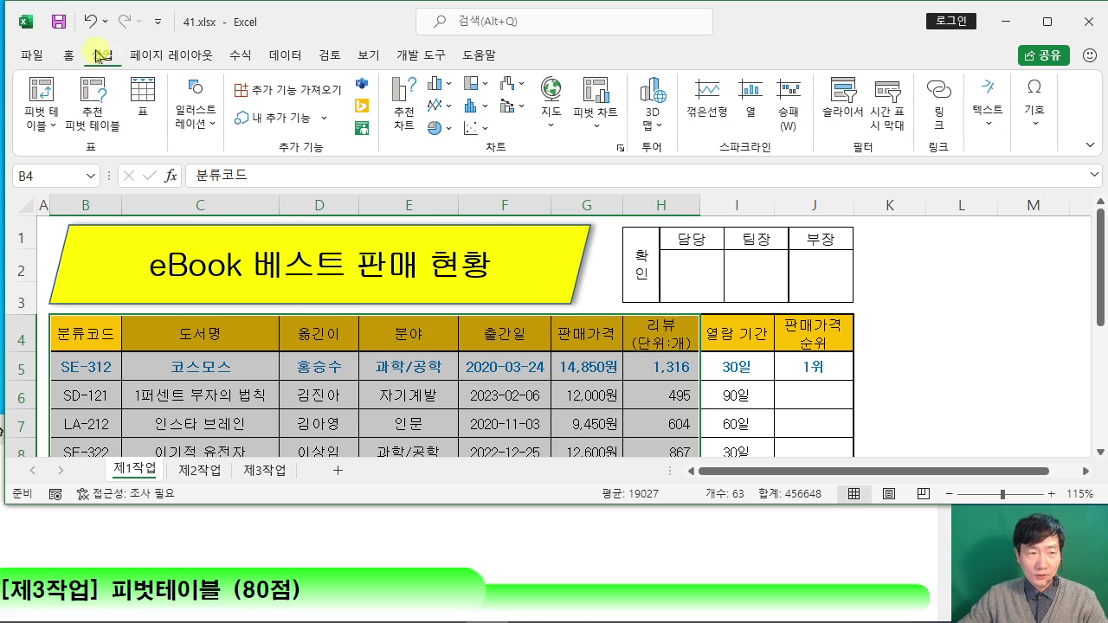
left_click(38, 100)
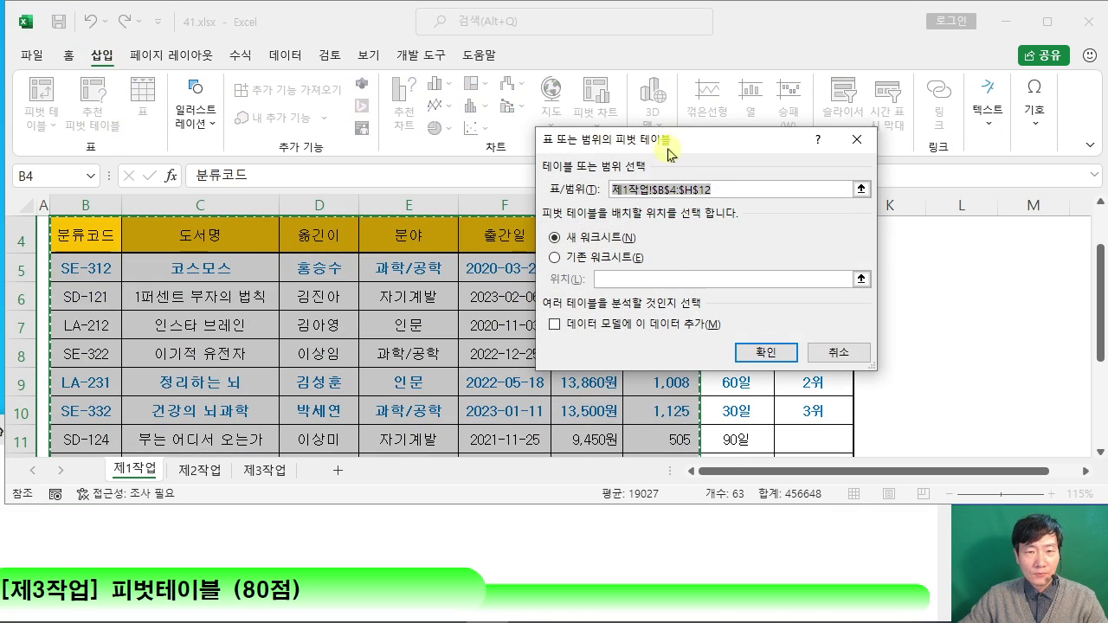
left_click_drag(697, 148, 578, 108)
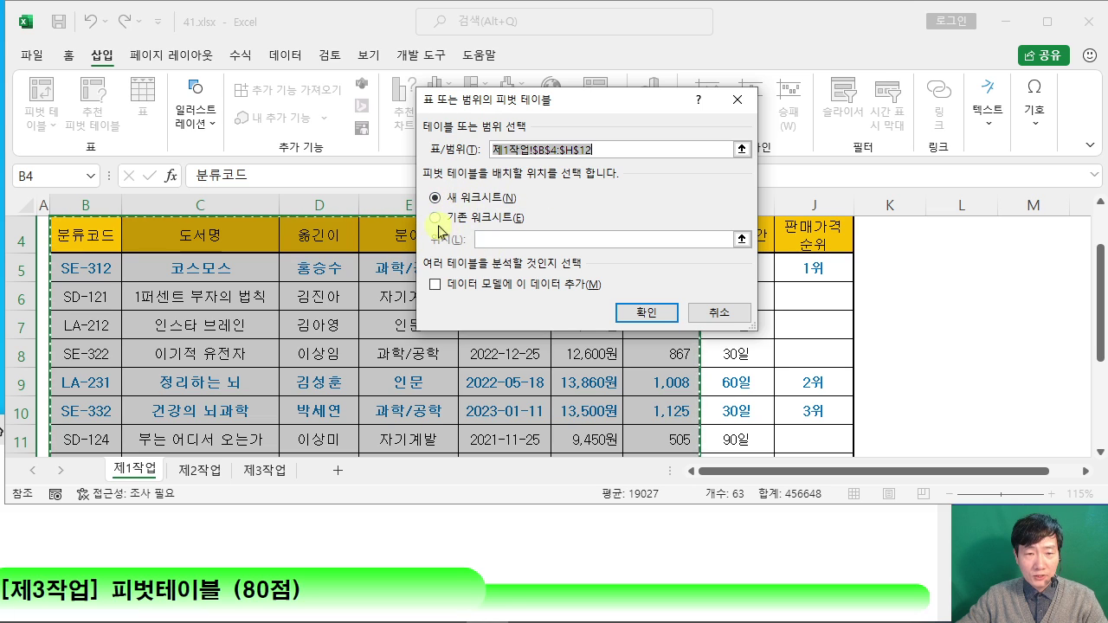
Step: Place the pivot table at 제3작업!$B$2 on the existing sheet and confirm
left_click(437, 218)
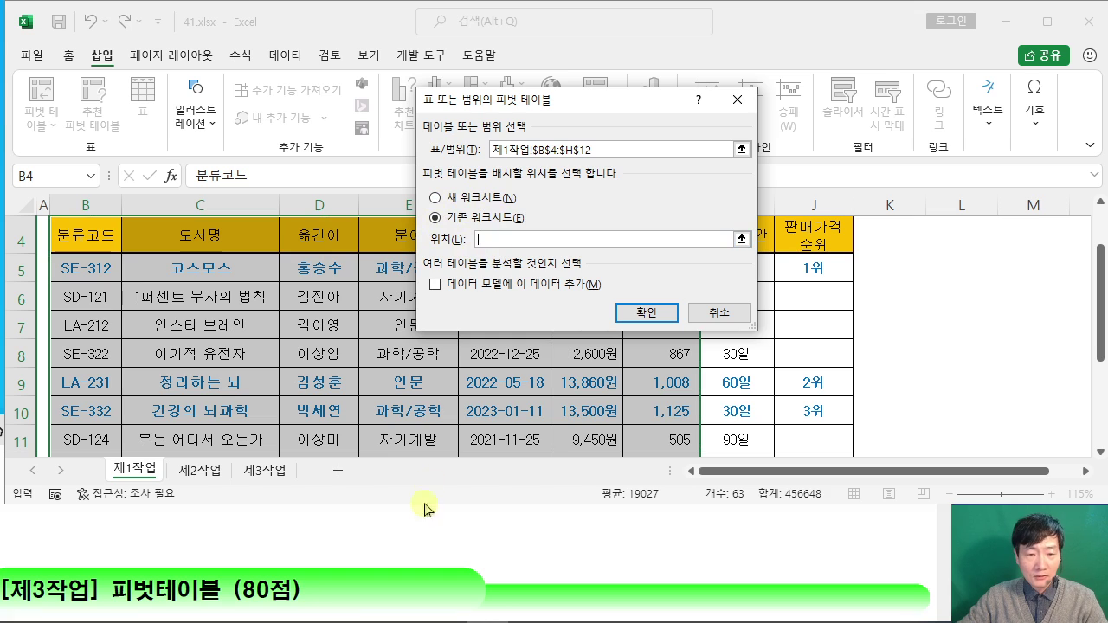
left_click(267, 475)
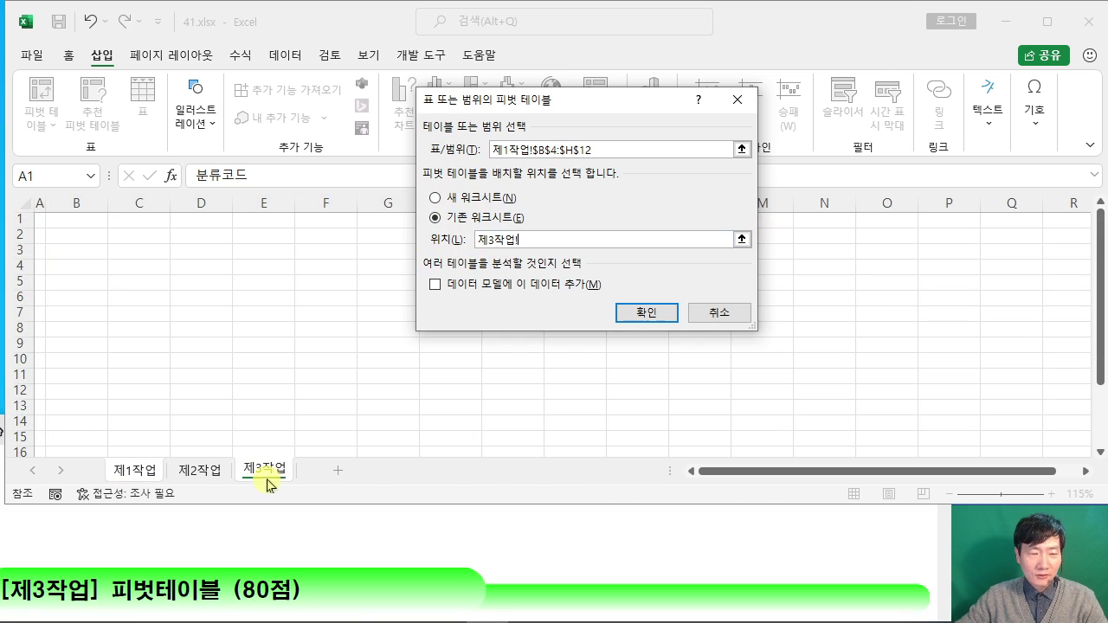
left_click(67, 234)
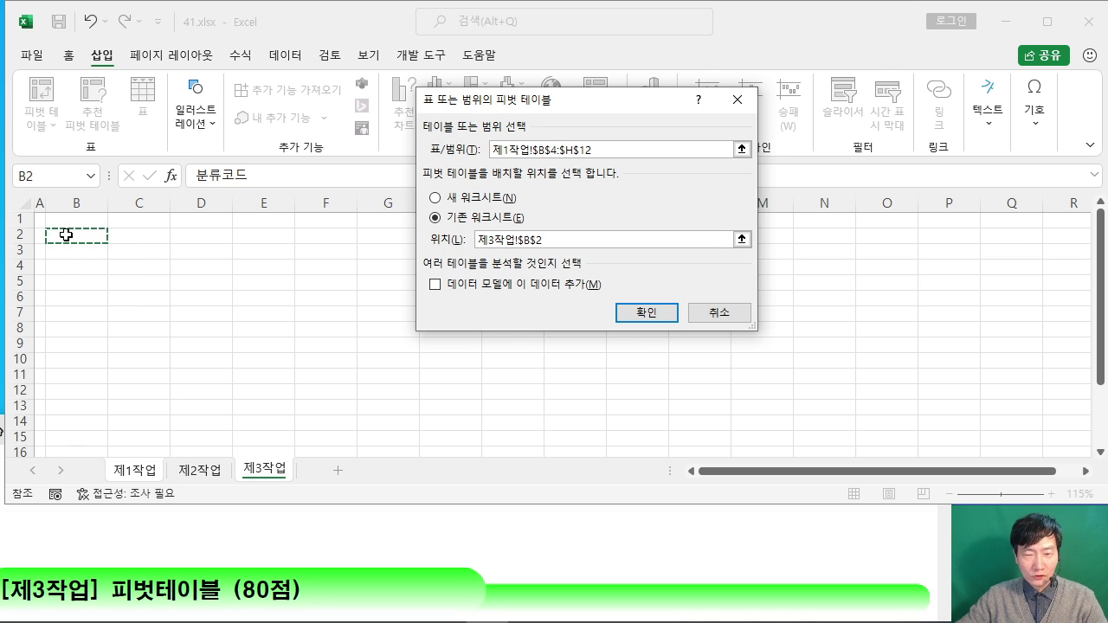
left_click(651, 320)
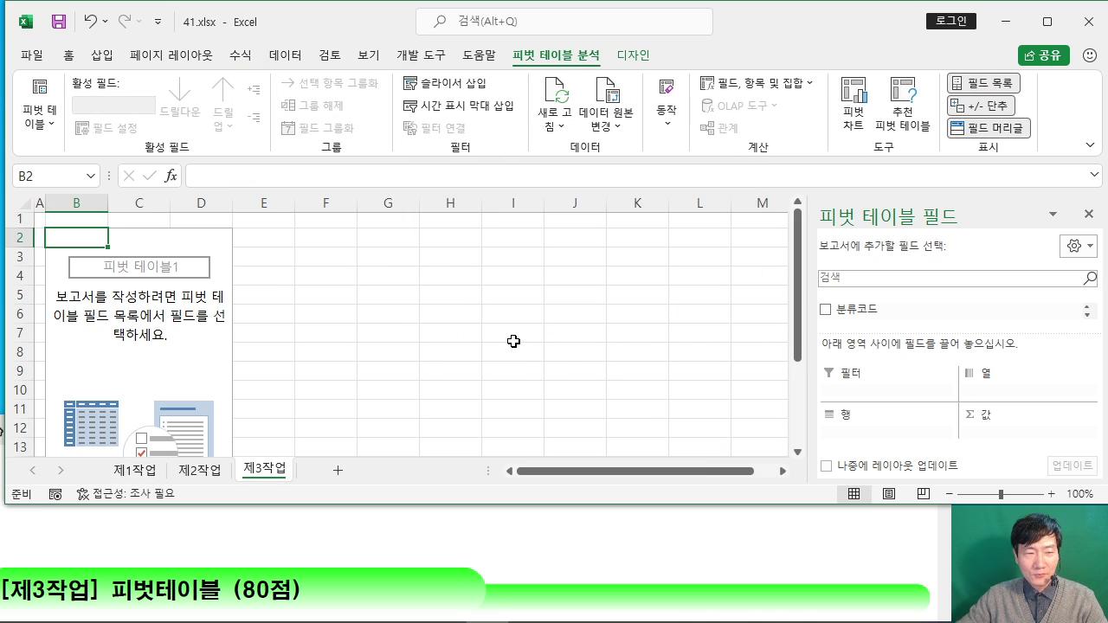
Step: Bring the exam PDF forward and read through the pivot table conditions
left_click(775, 535)
scroll(743, 529, "down", 5)
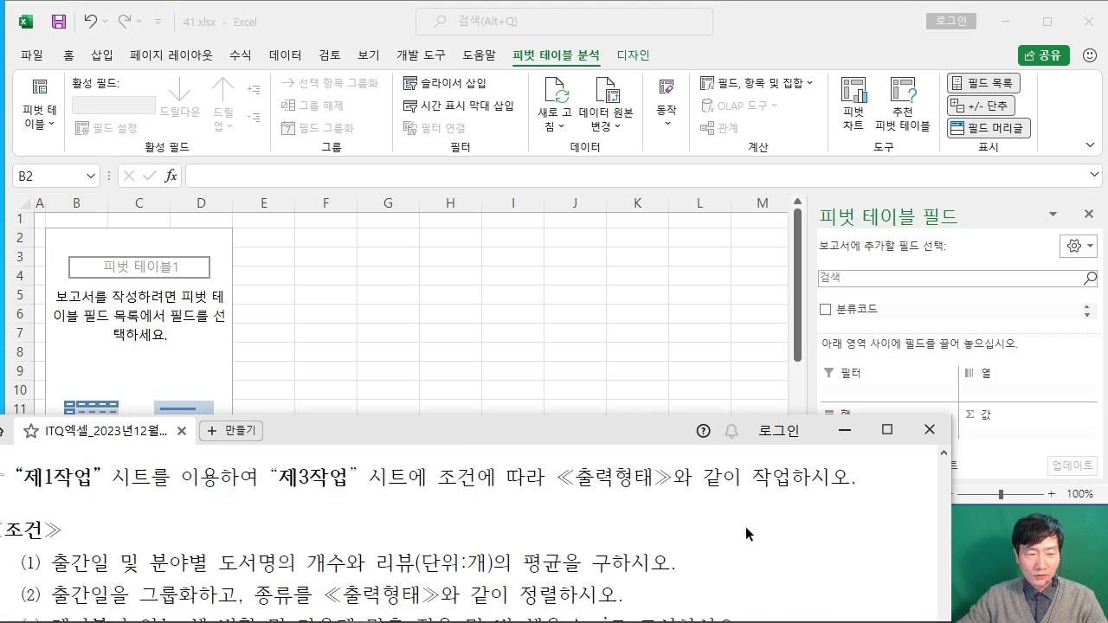
scroll(746, 524, "down", 1)
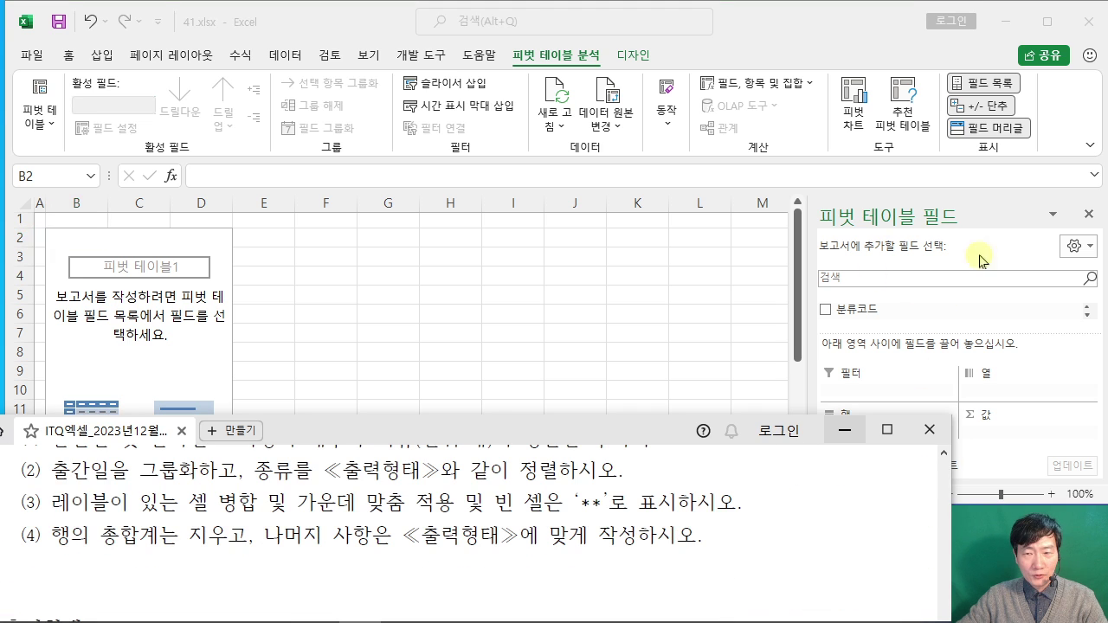
scroll(785, 516, "up", 1)
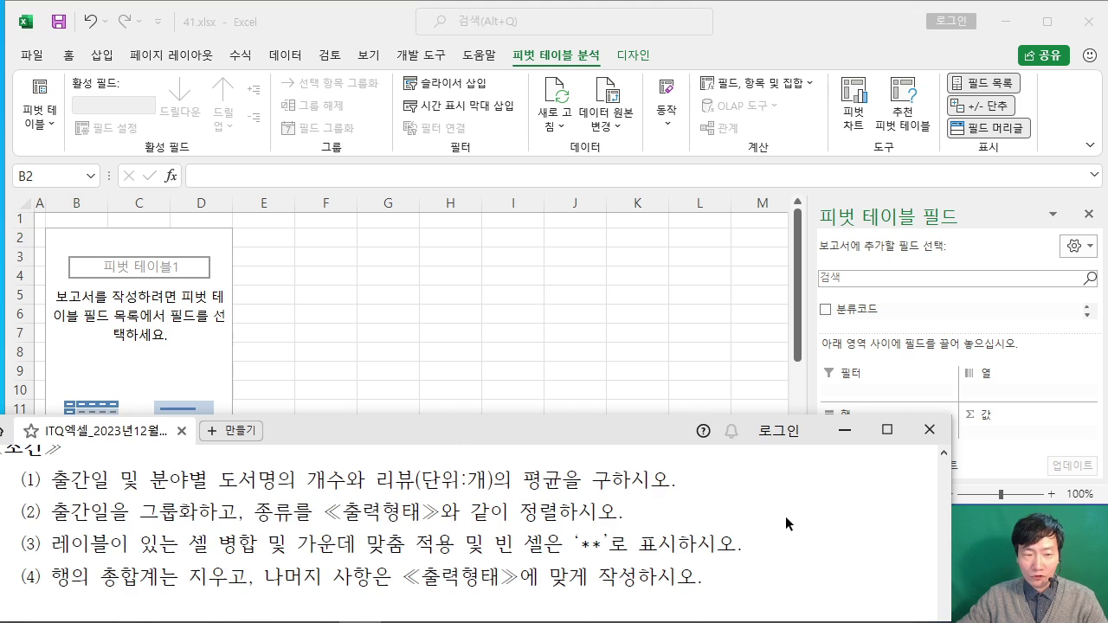
scroll(785, 516, "up", 1)
Step: Circle 출간일 and 분야별 as the grouping fields, then return to Excel
left_click_drag(412, 432, 423, 431)
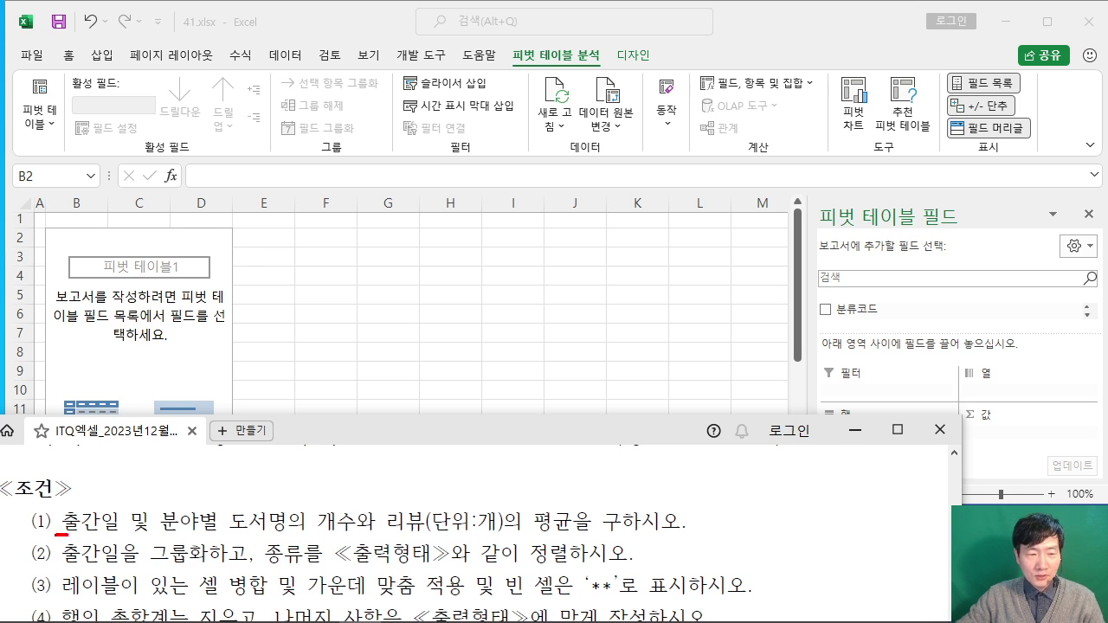
left_click_drag(125, 523, 59, 536)
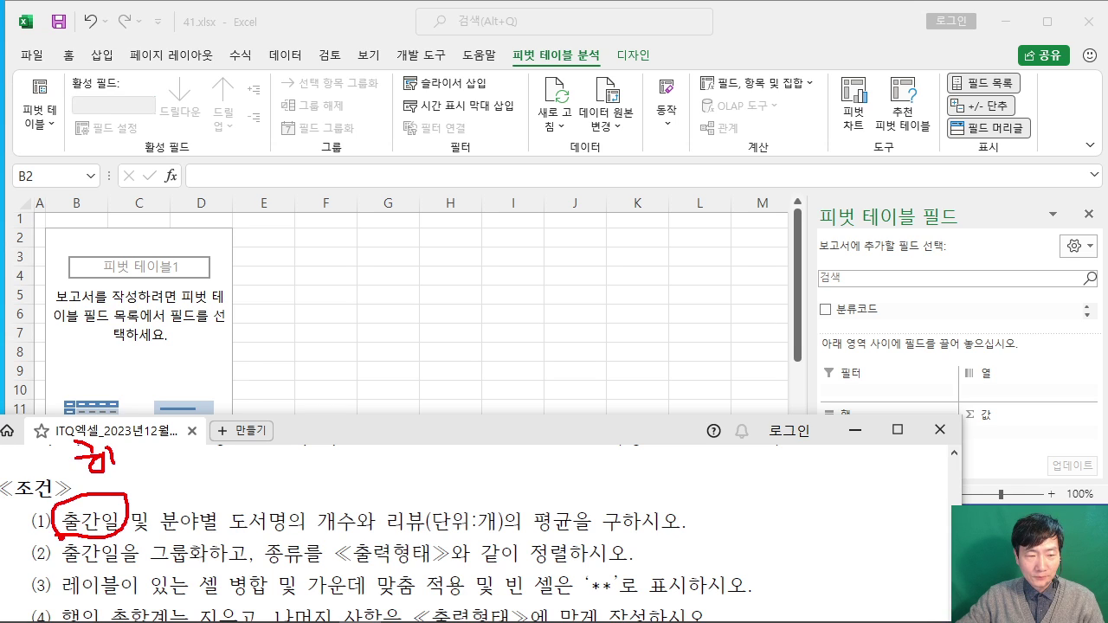
left_click_drag(198, 499, 216, 518)
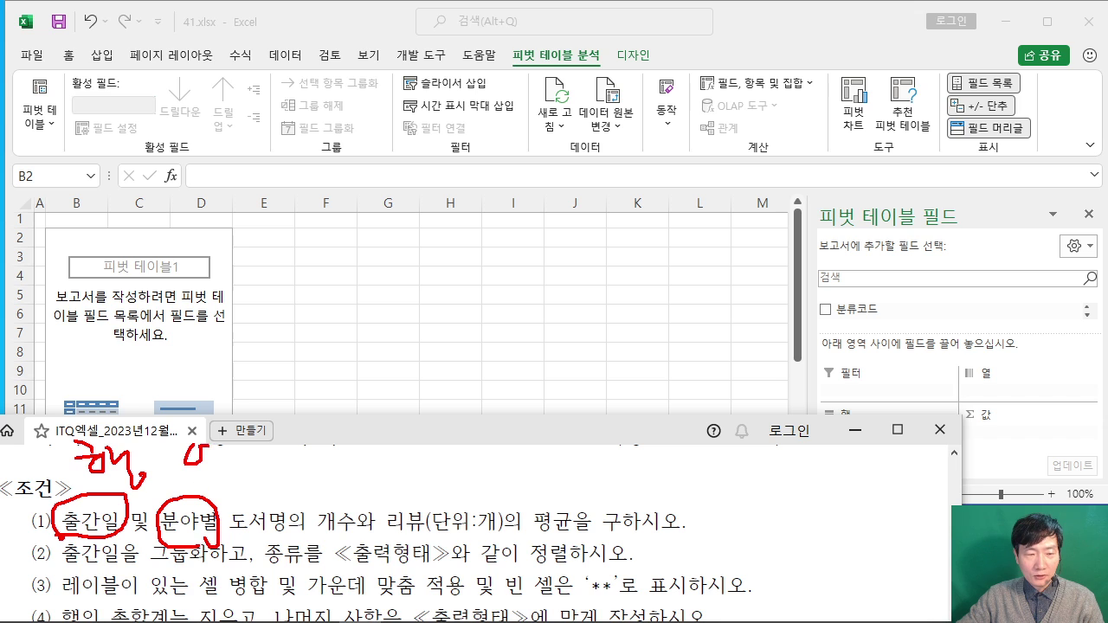
left_click_drag(221, 458, 256, 485)
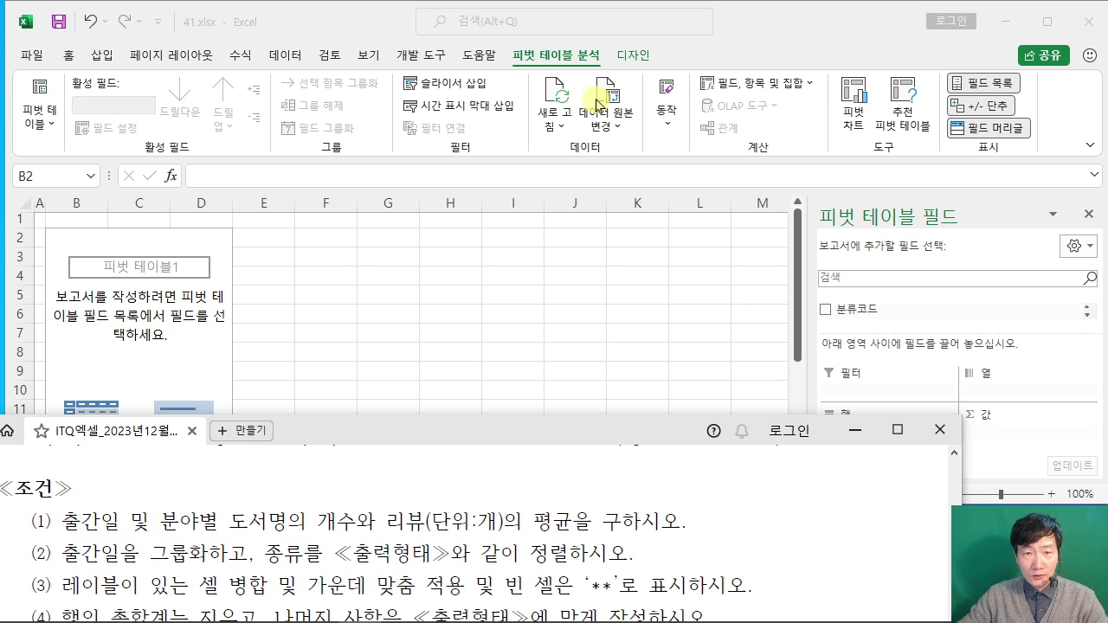
left_click(571, 57)
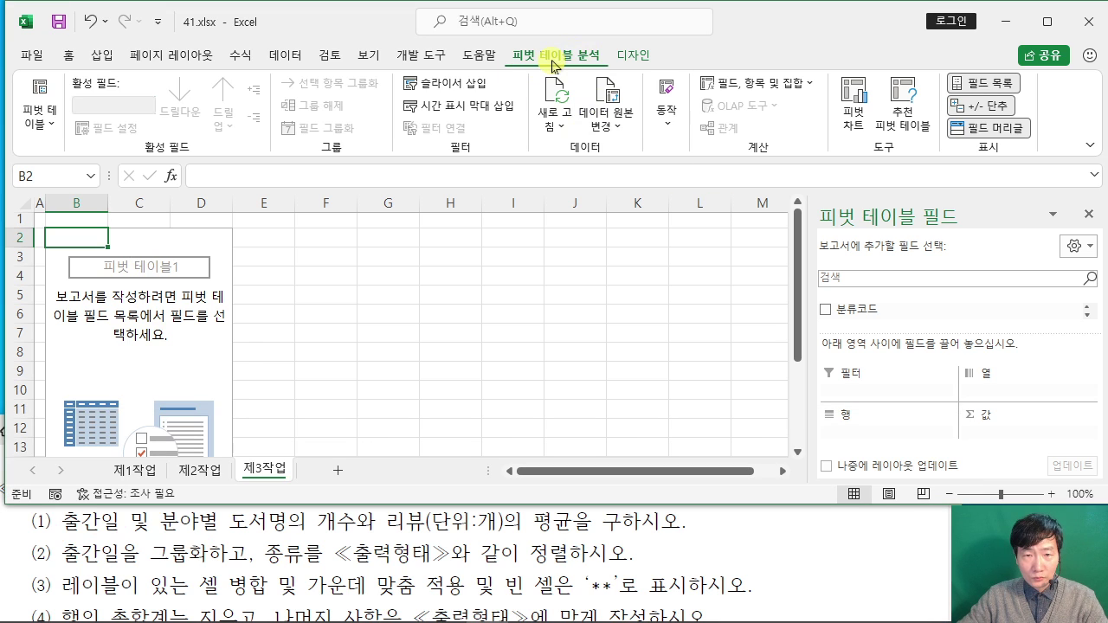
Step: Collapse the ribbon to give the sheet and PivotTable Fields pane more room
double_click(562, 55)
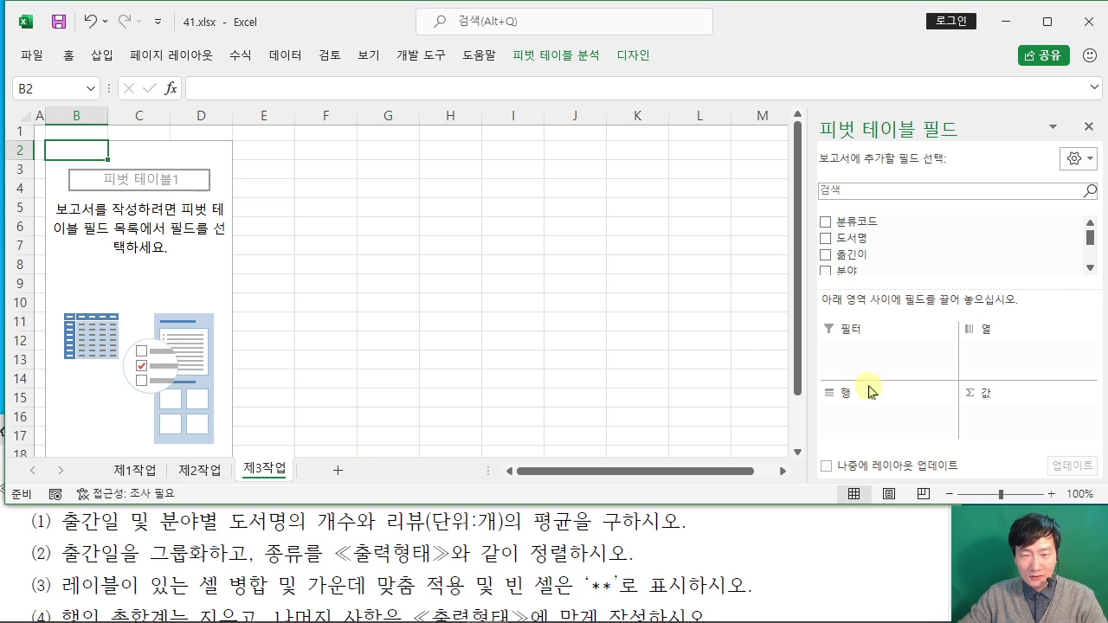
scroll(917, 247, "down", 1)
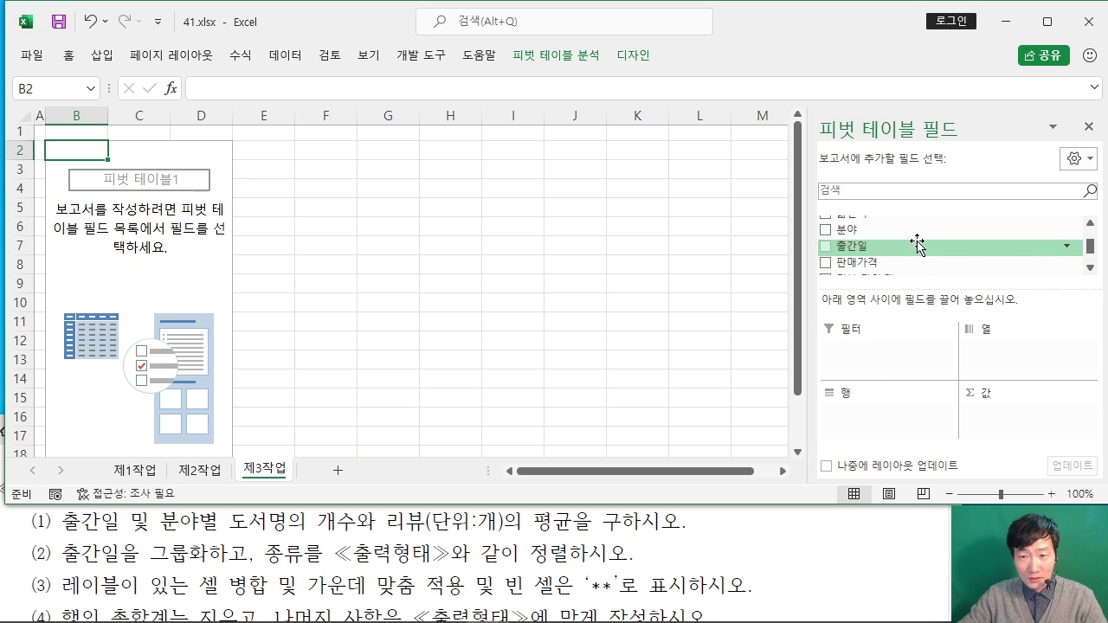
scroll(917, 246, "down", 1)
scroll(918, 245, "up", 2)
scroll(919, 244, "down", 2)
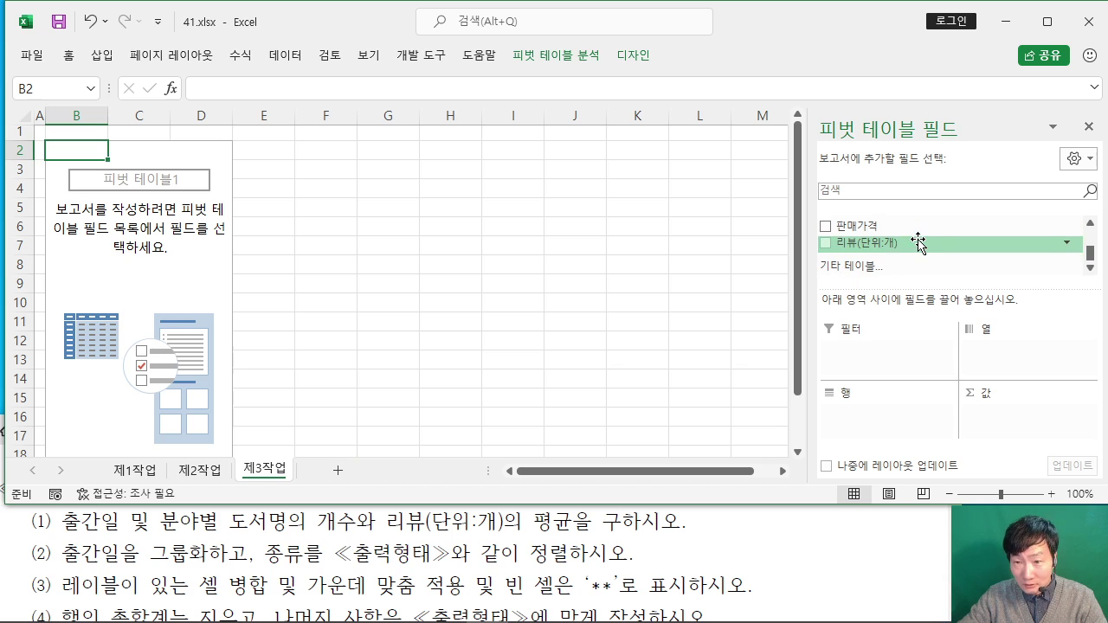
Step: Put 출간일 in Rows, grouped by year, and 분야 in Columns
left_click(1092, 269)
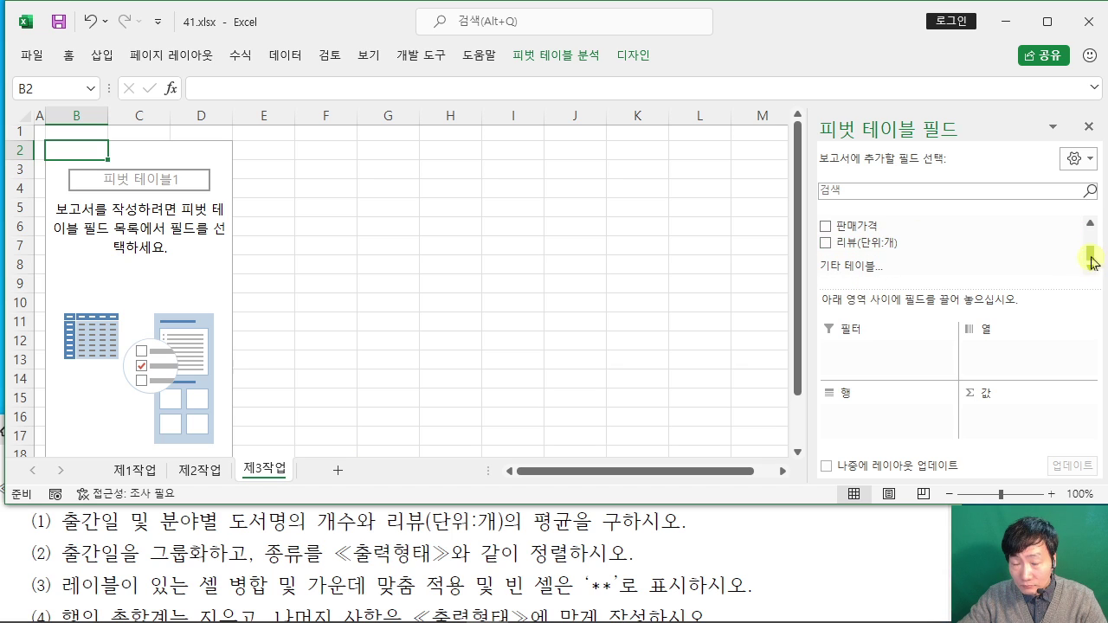
left_click(1090, 222)
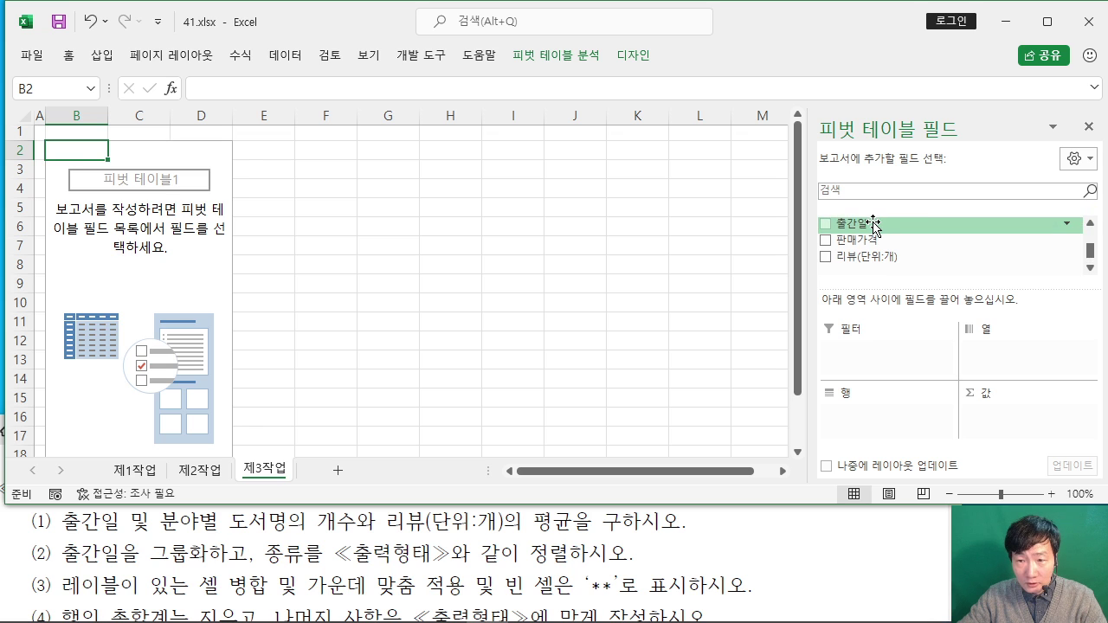
left_click_drag(872, 227, 864, 425)
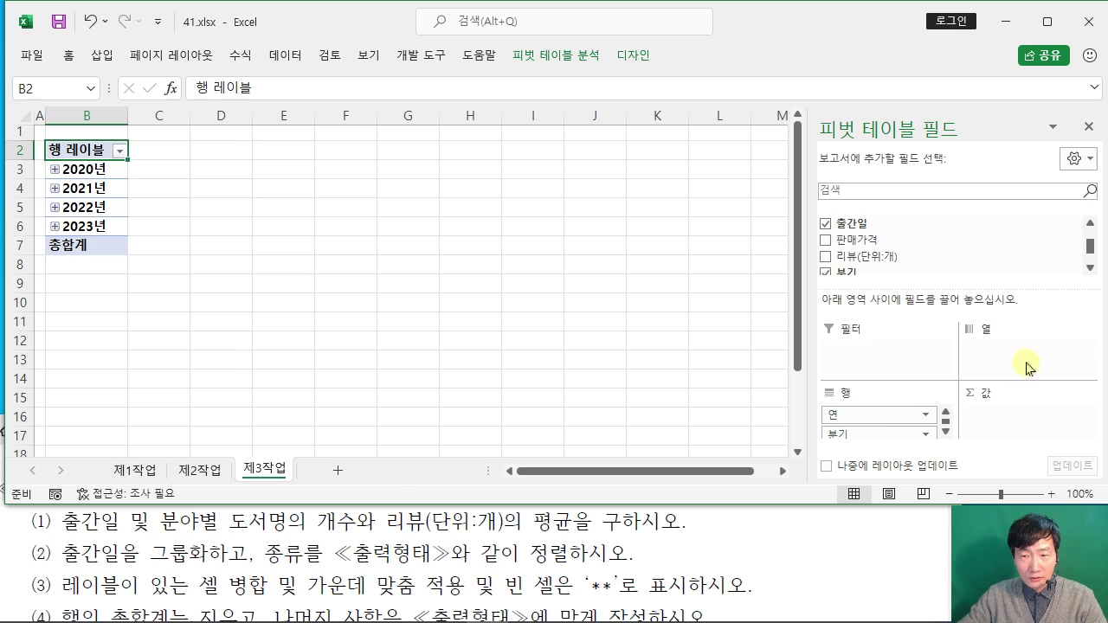
left_click(1089, 222)
left_click(1090, 222)
left_click_drag(879, 239, 1006, 355)
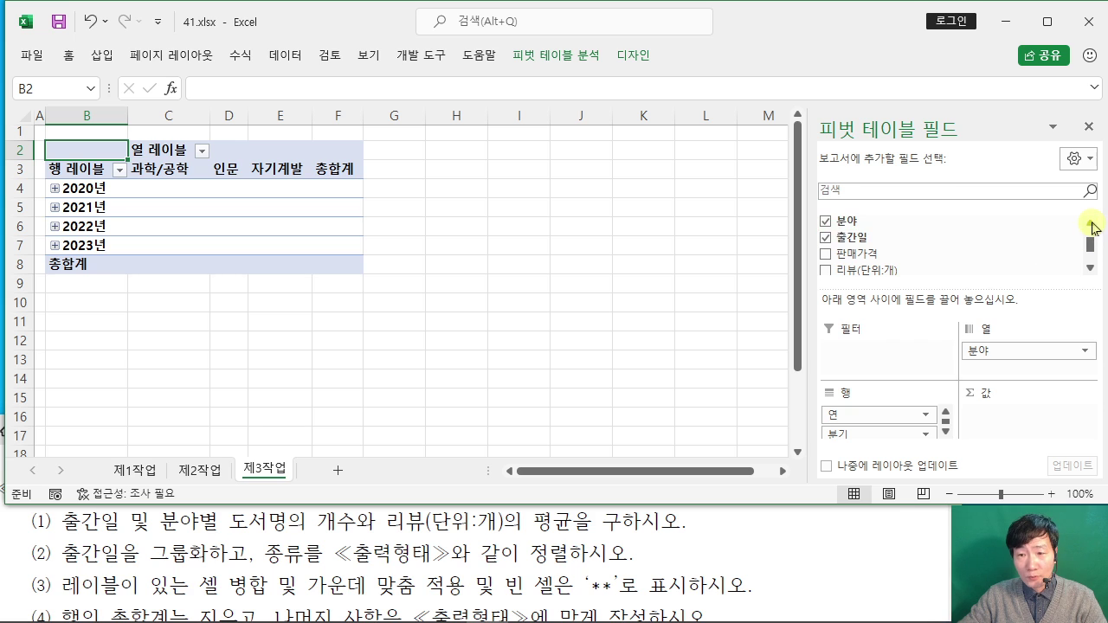
Step: Add 도서명 as a count and 리뷰(단위:개) as a sum to the pivot Values
scroll(1091, 228, "up", 3)
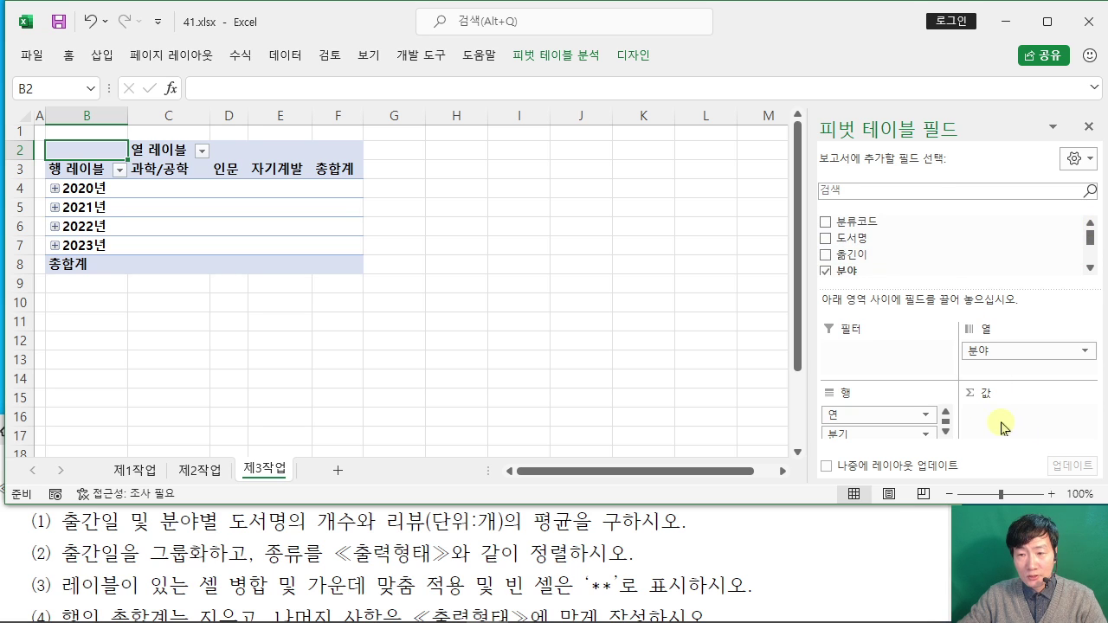
left_click_drag(852, 239, 997, 403)
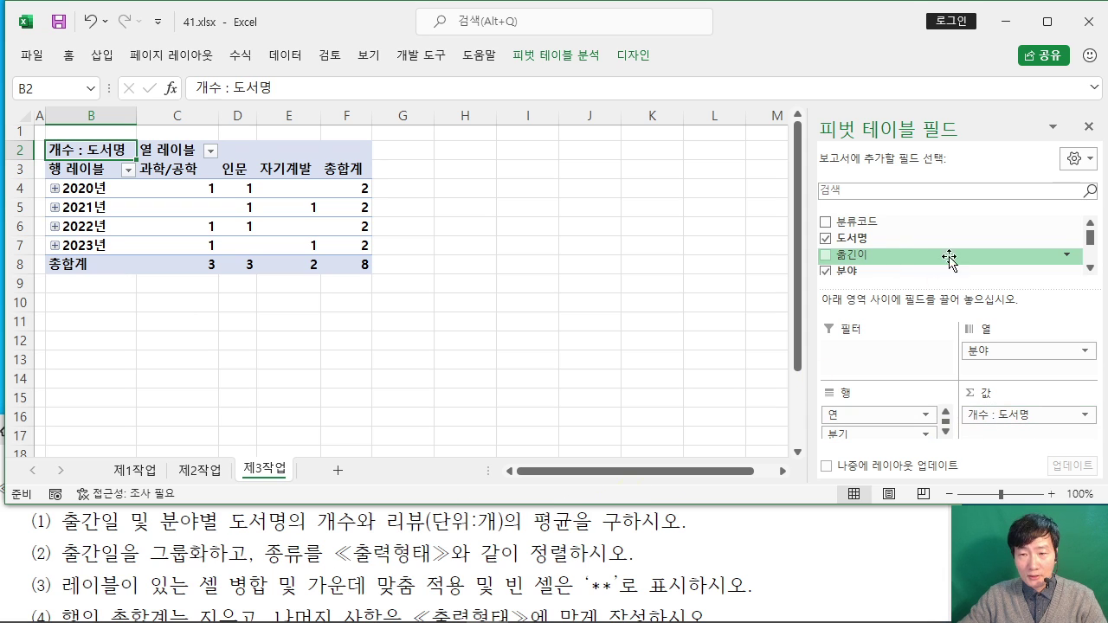
scroll(1091, 269, "down", 3)
left_click(1090, 269)
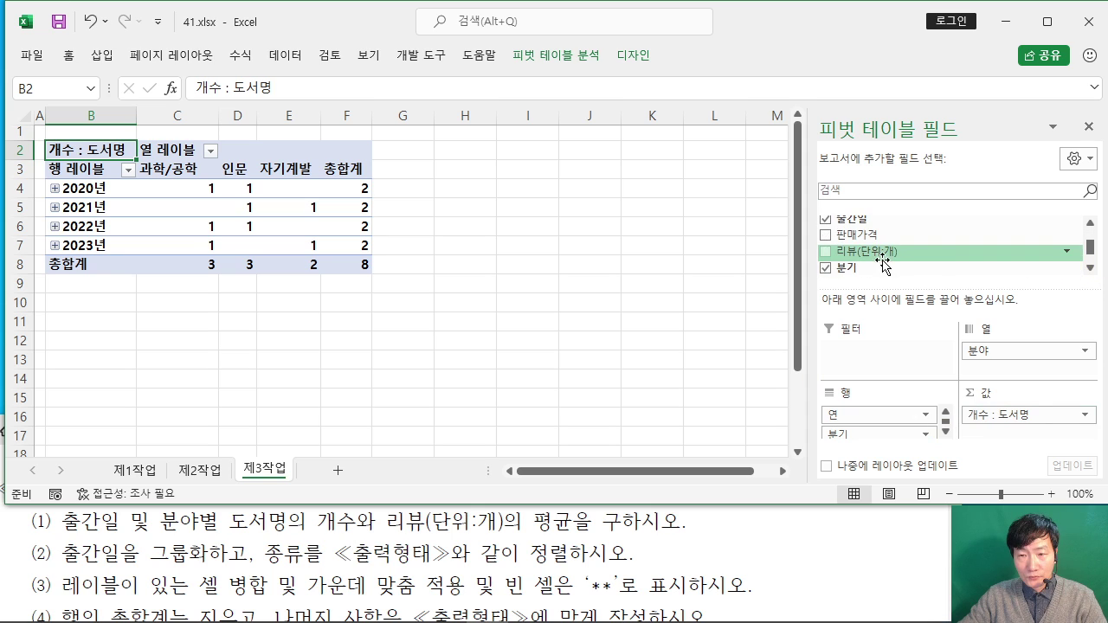
left_click_drag(880, 252, 1004, 439)
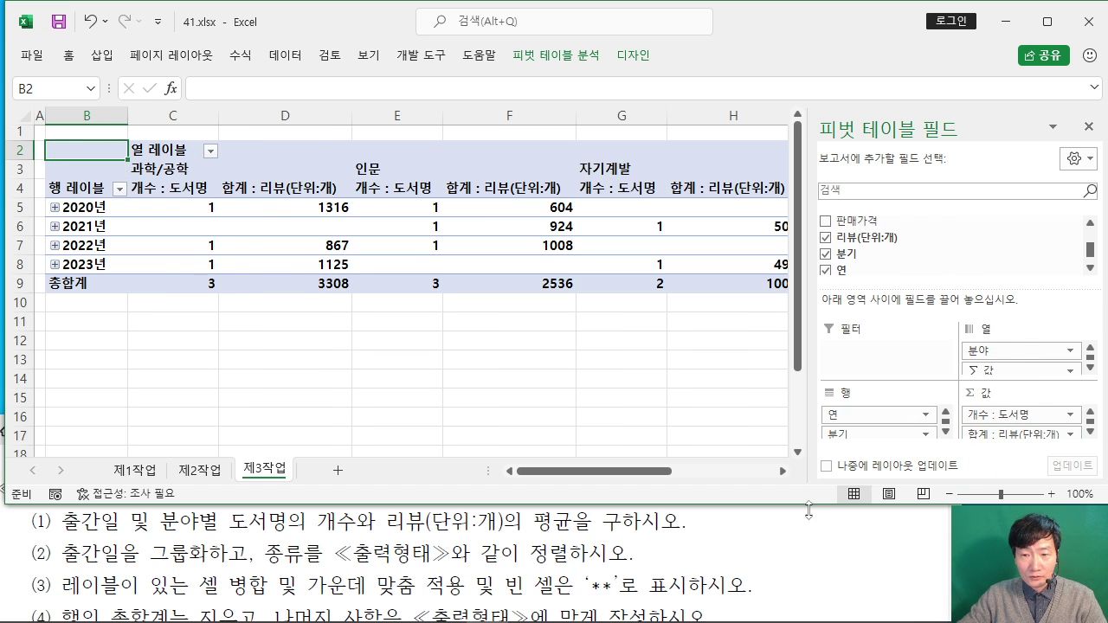
left_click_drag(803, 508, 803, 513)
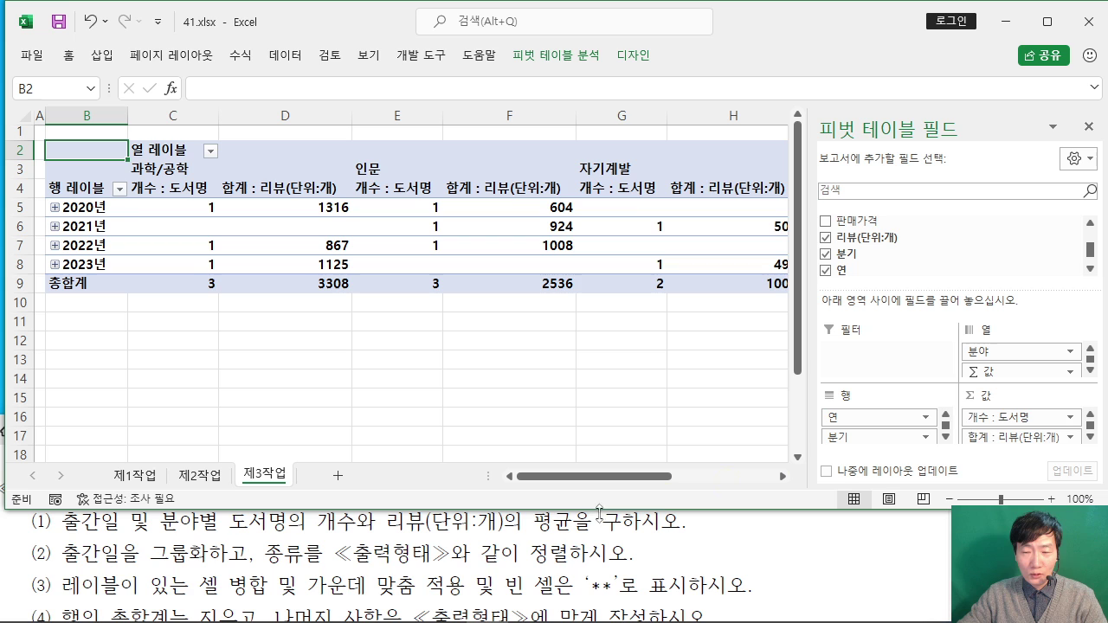
Step: Summarise the 리뷰 value field by 평균 and name it 평균 : 리뷰(단위:개)
left_click(997, 440)
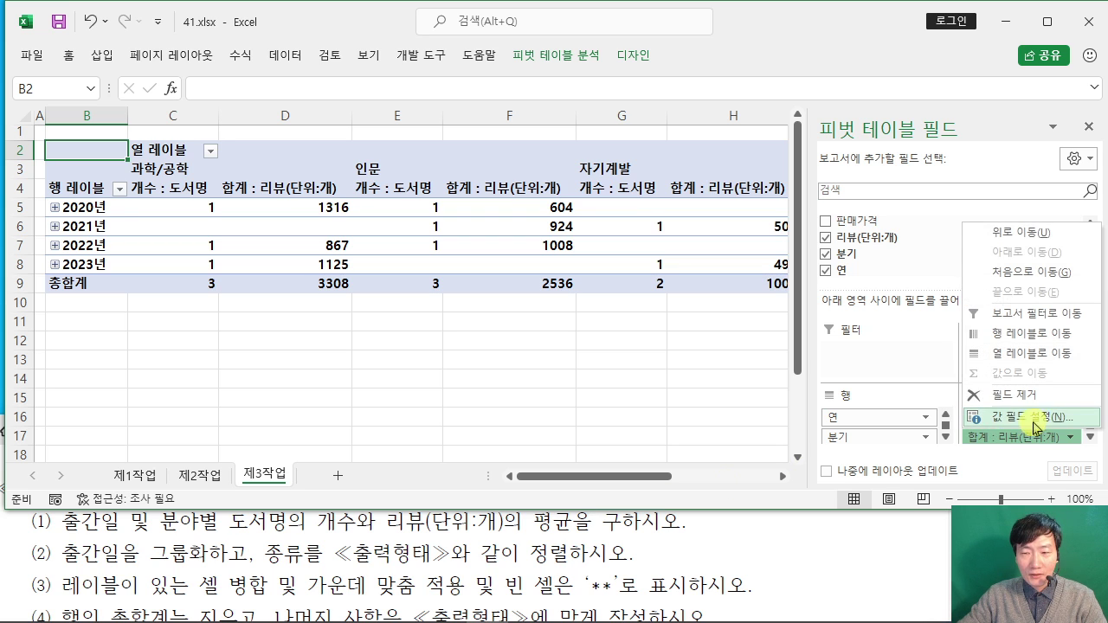
left_click(1048, 424)
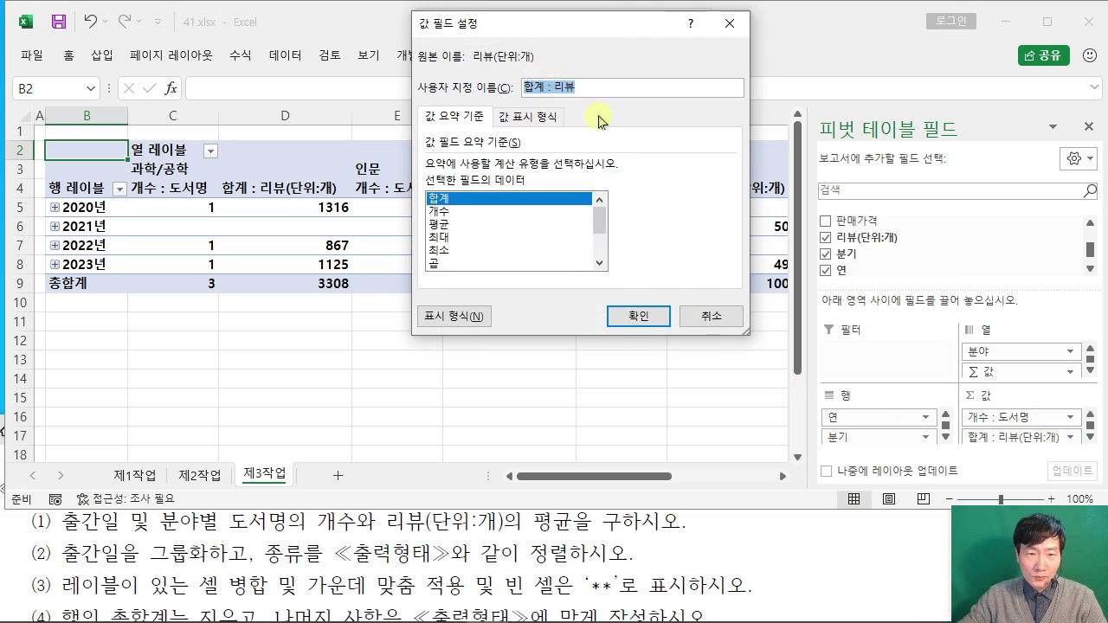
left_click(443, 224)
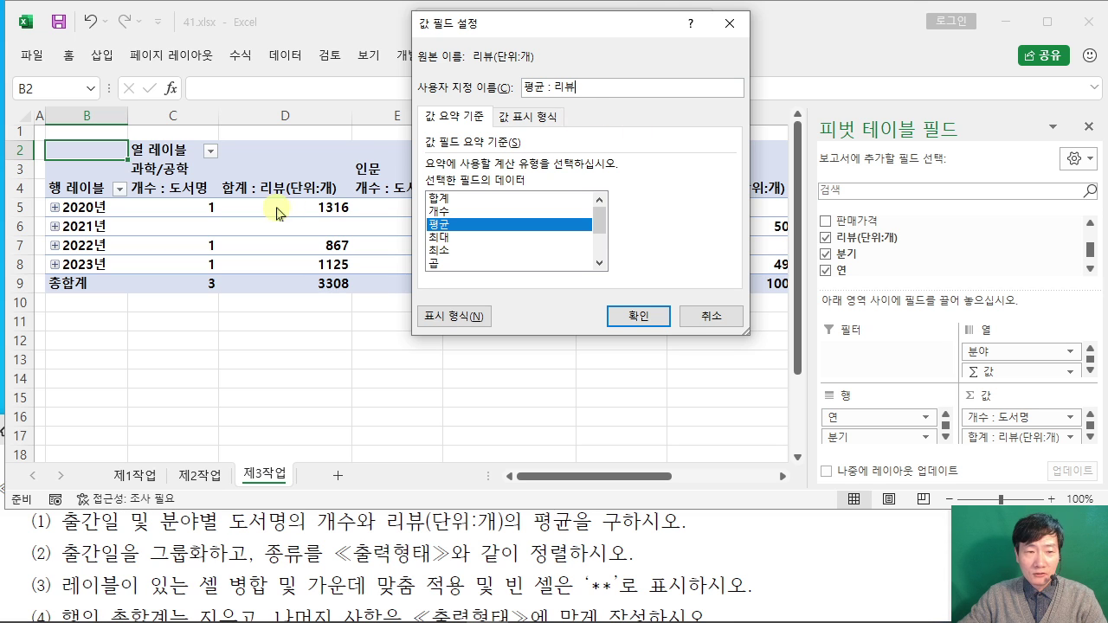
left_click(372, 533)
scroll(370, 528, "down", 5)
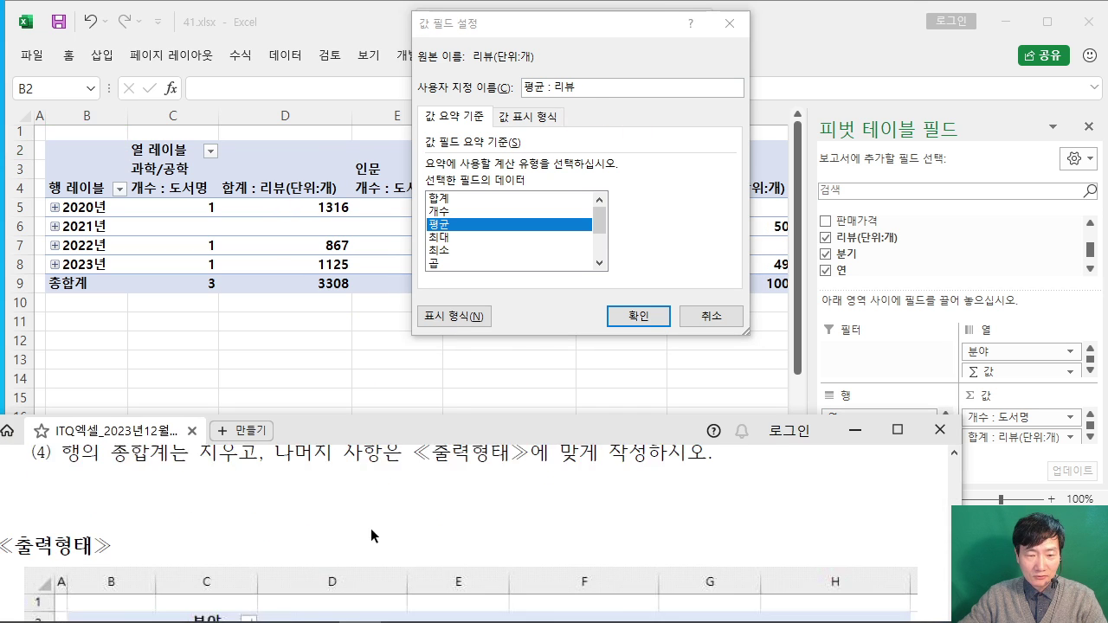
scroll(370, 519, "down", 3)
scroll(402, 500, "up", 3)
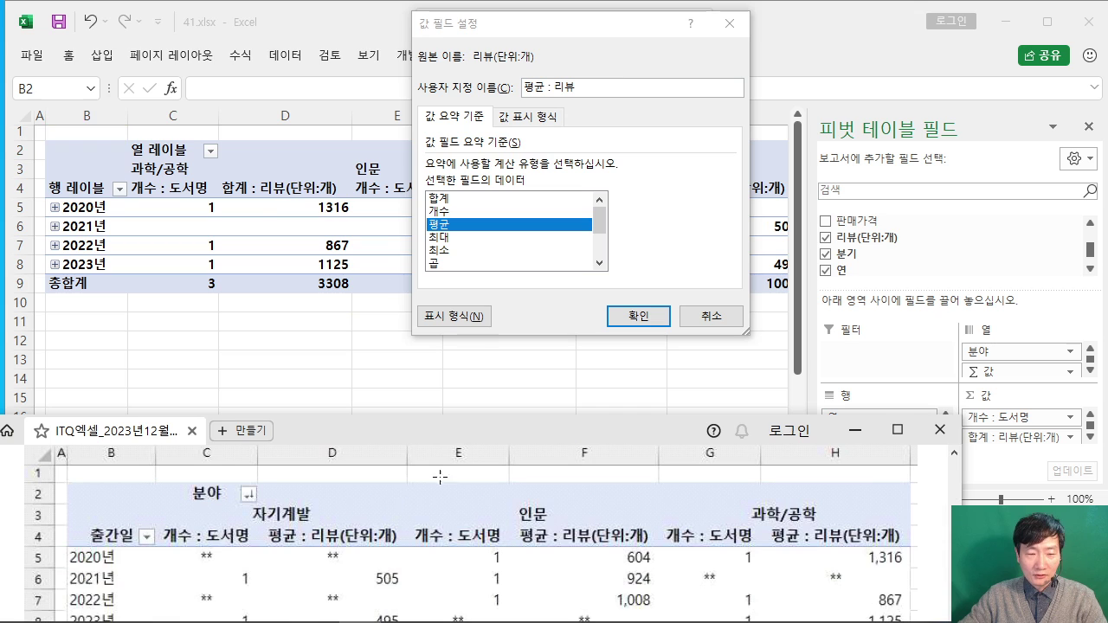
left_click(590, 86)
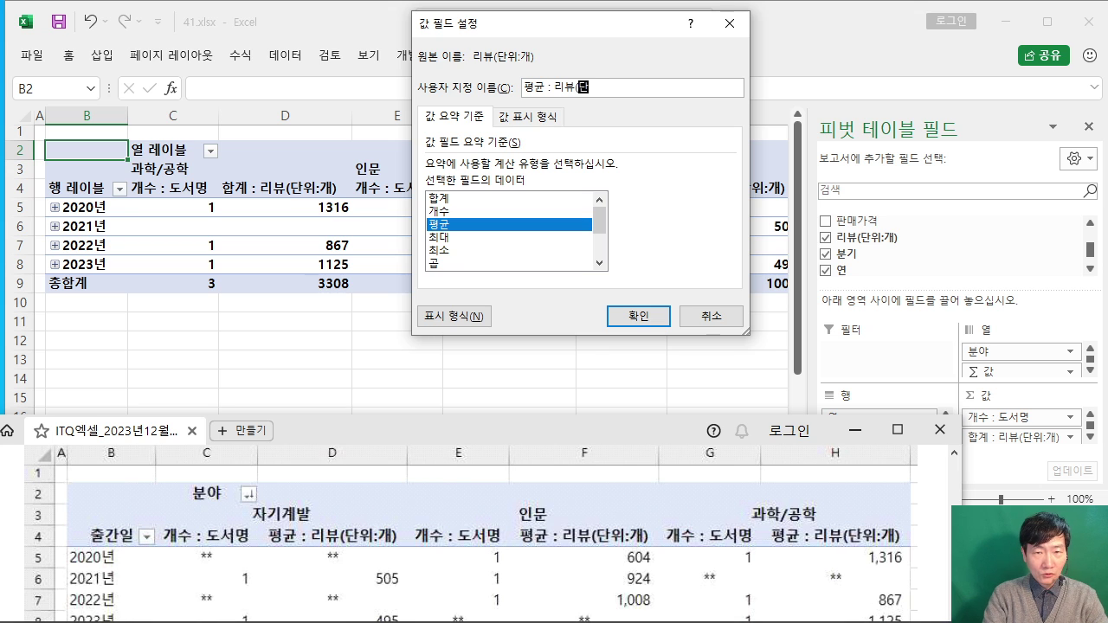
type("(단위:개")
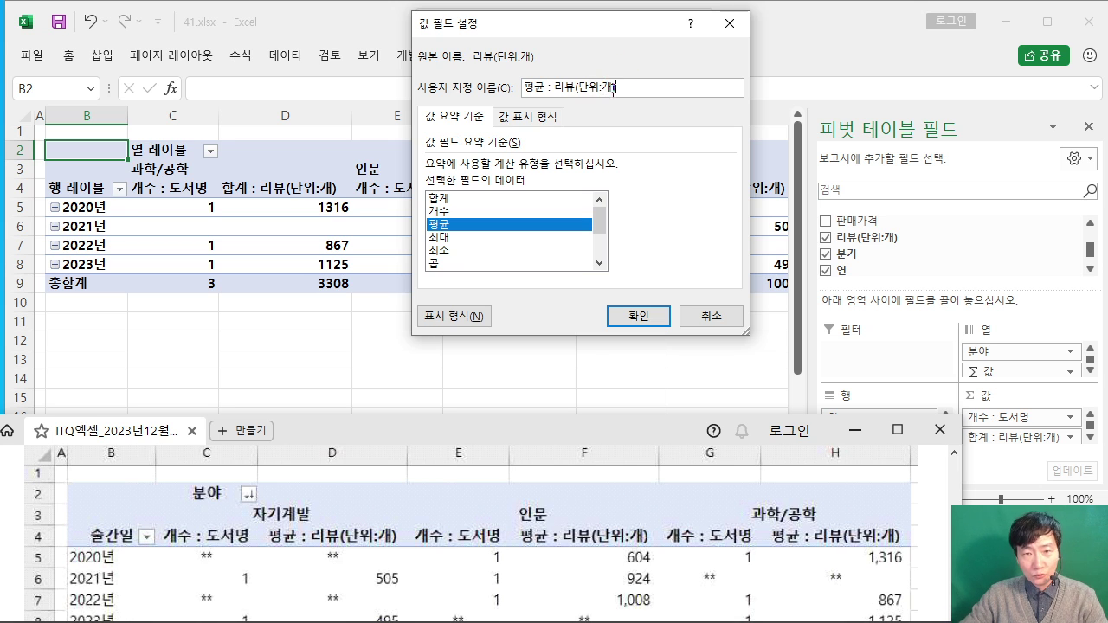
type("))")
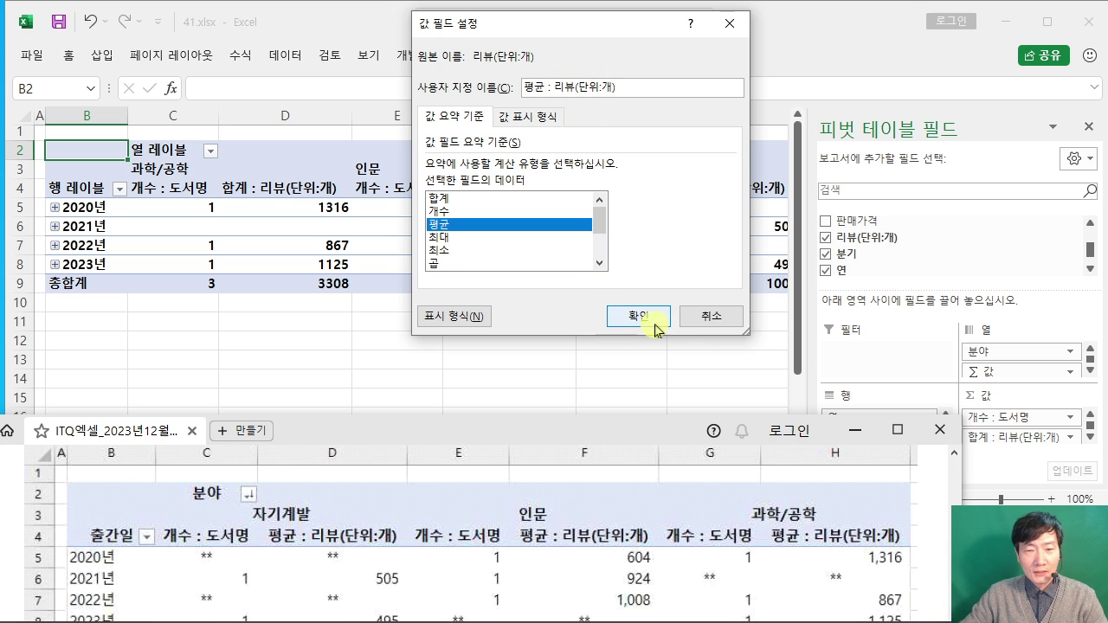
left_click(638, 316)
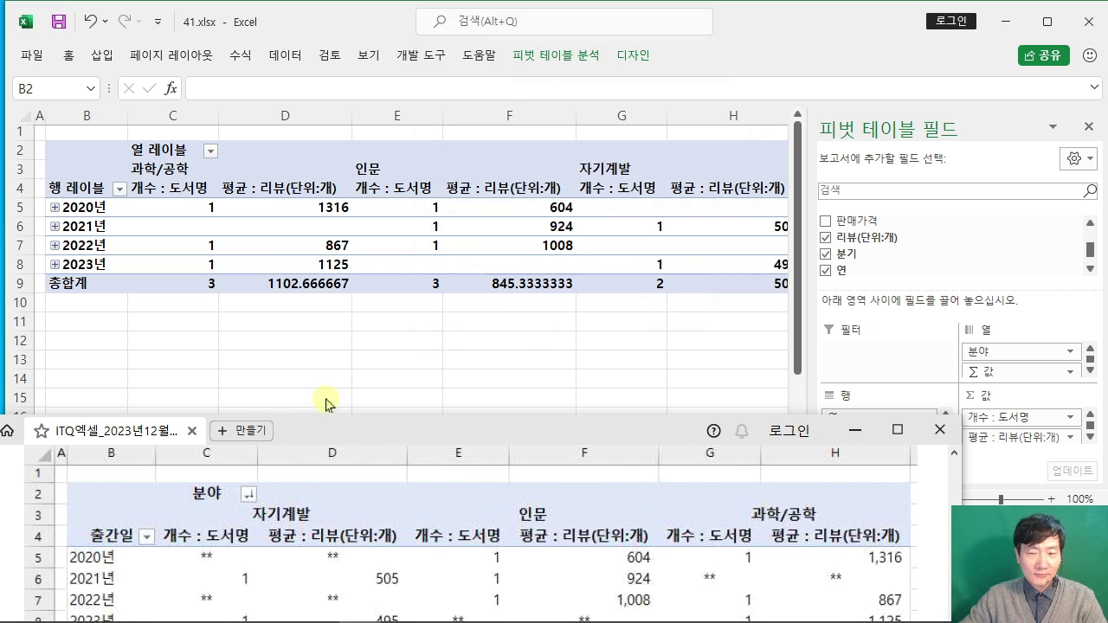
Step: Group the 출간일 row labels by 연 only, clearing 월 and 분기
scroll(3, 518, "up", 5)
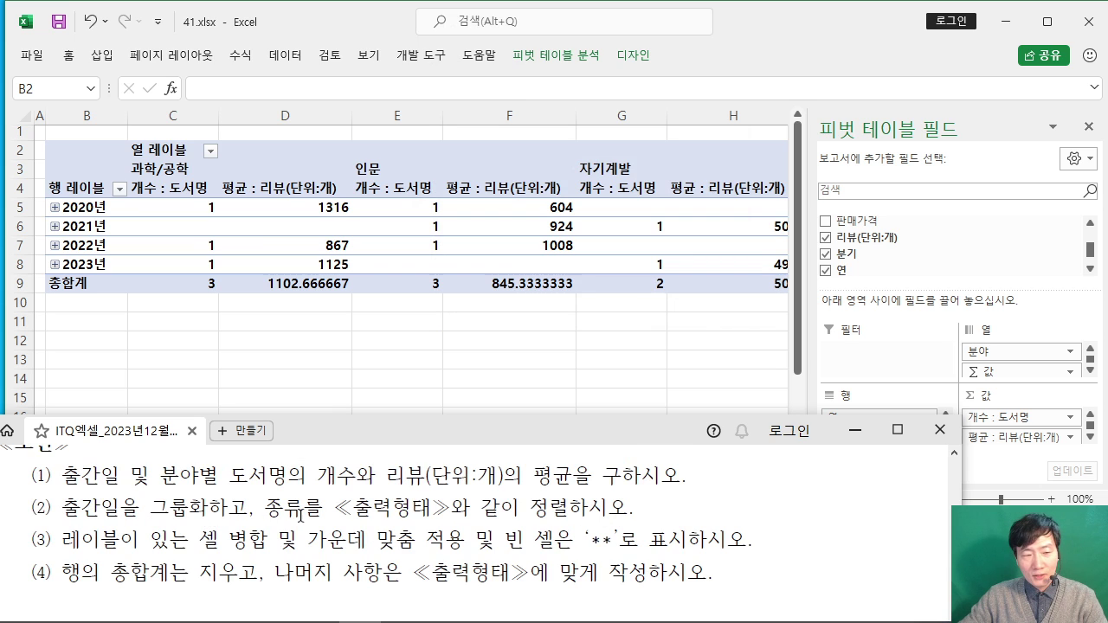
scroll(301, 516, "down", 10)
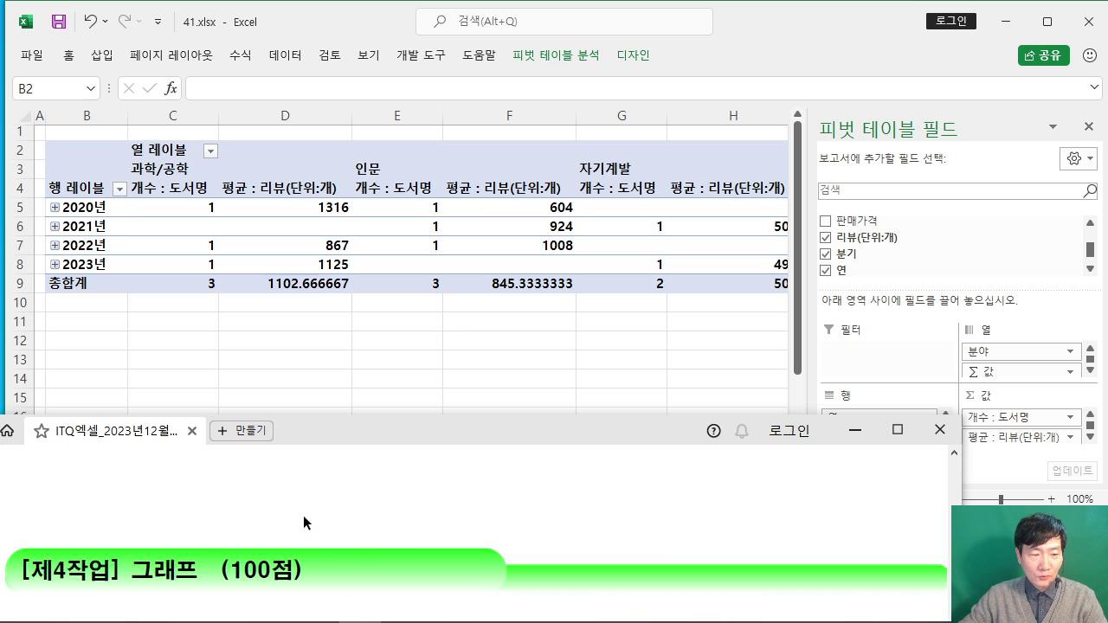
scroll(303, 516, "up", 3)
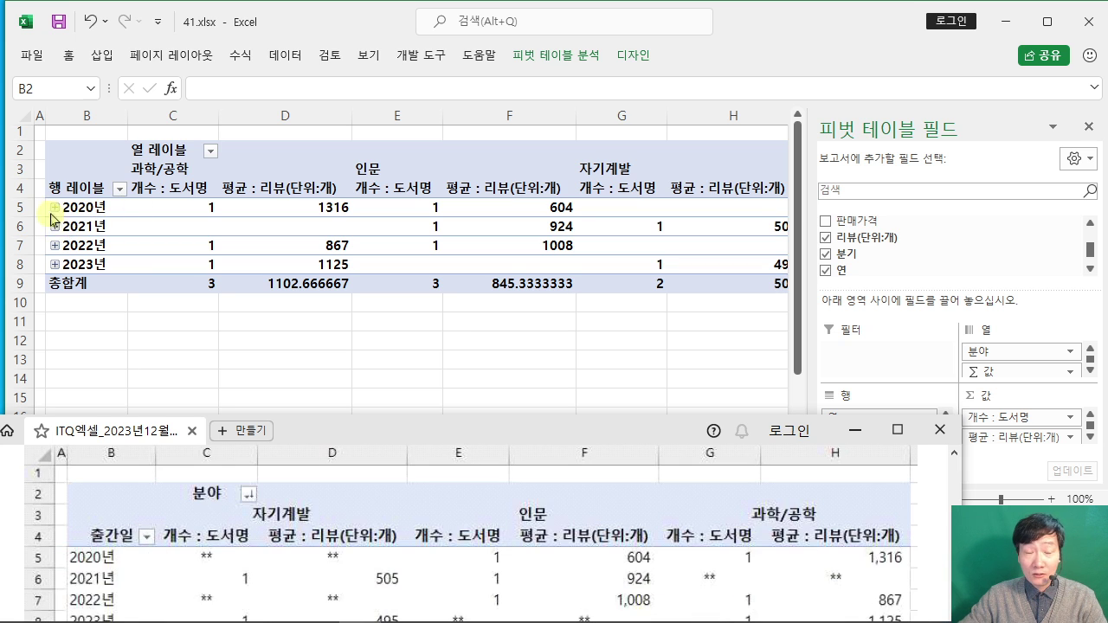
left_click(89, 210)
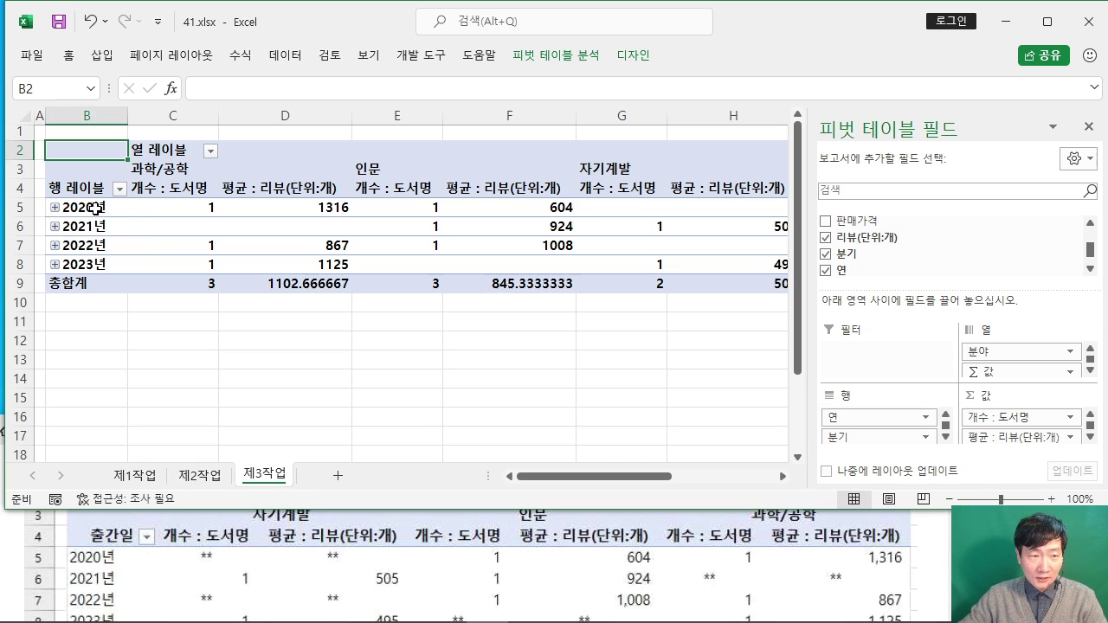
left_click(92, 208)
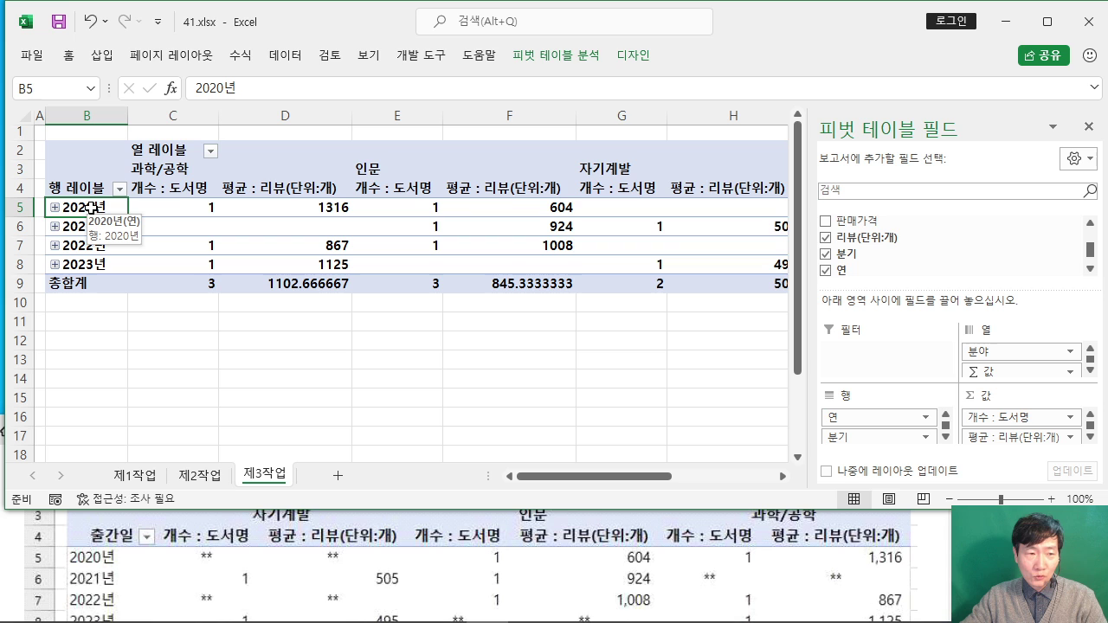
right_click(91, 209)
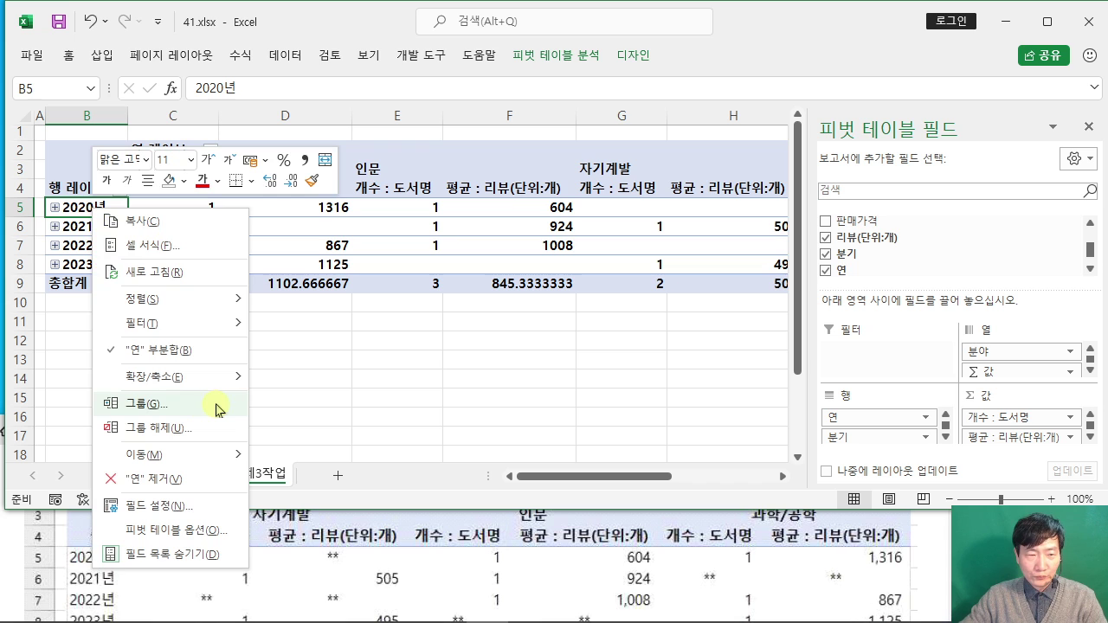
left_click(216, 404)
left_click_drag(256, 251, 534, 144)
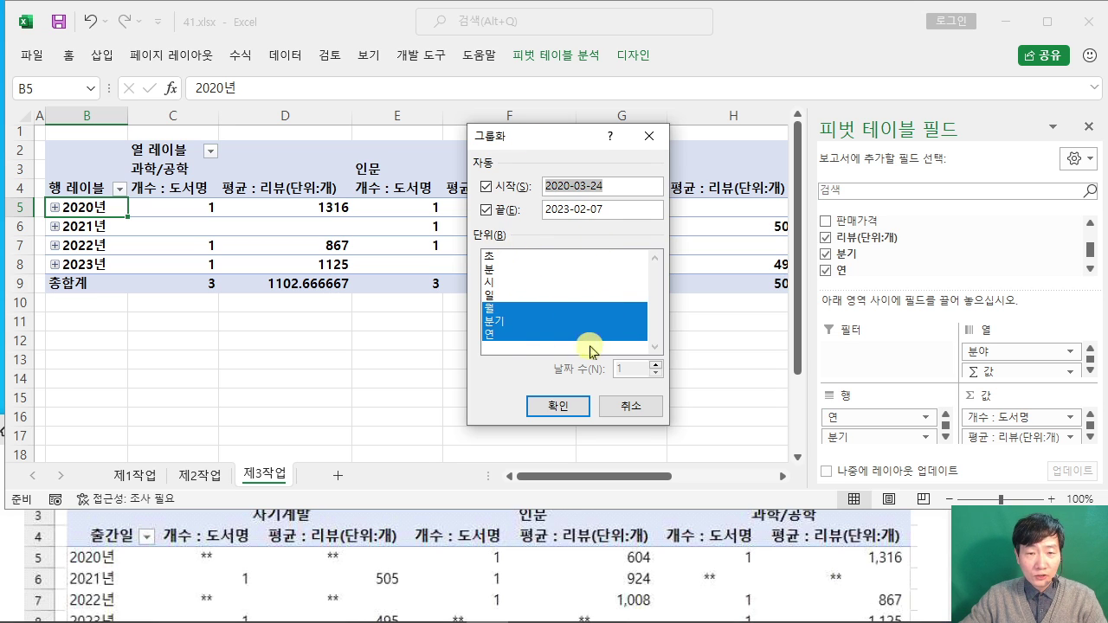
left_click(534, 308)
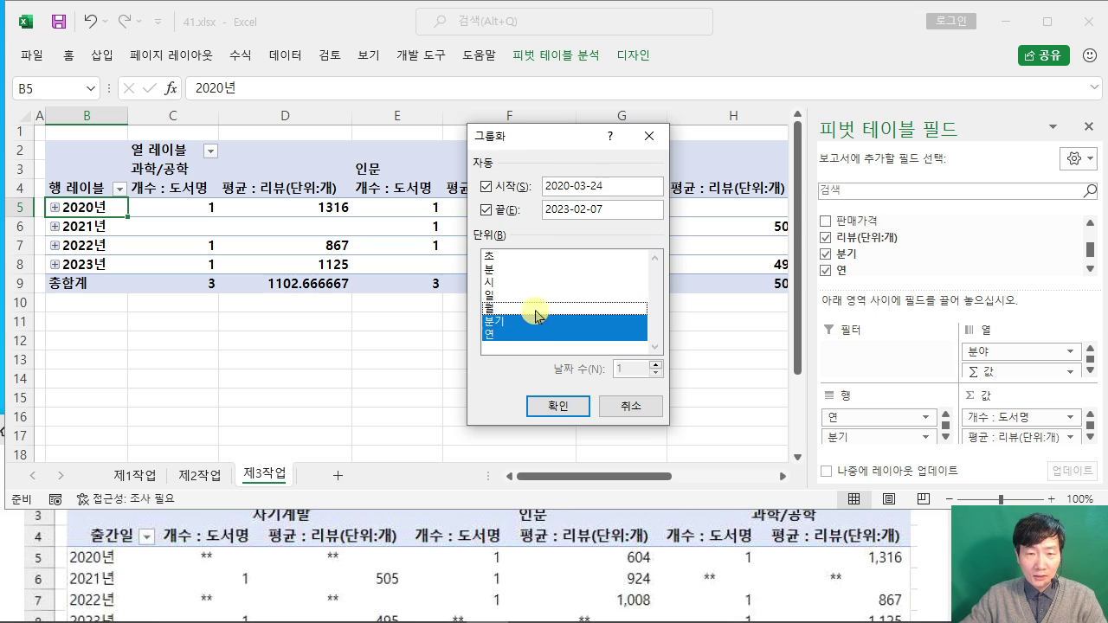
left_click(537, 321)
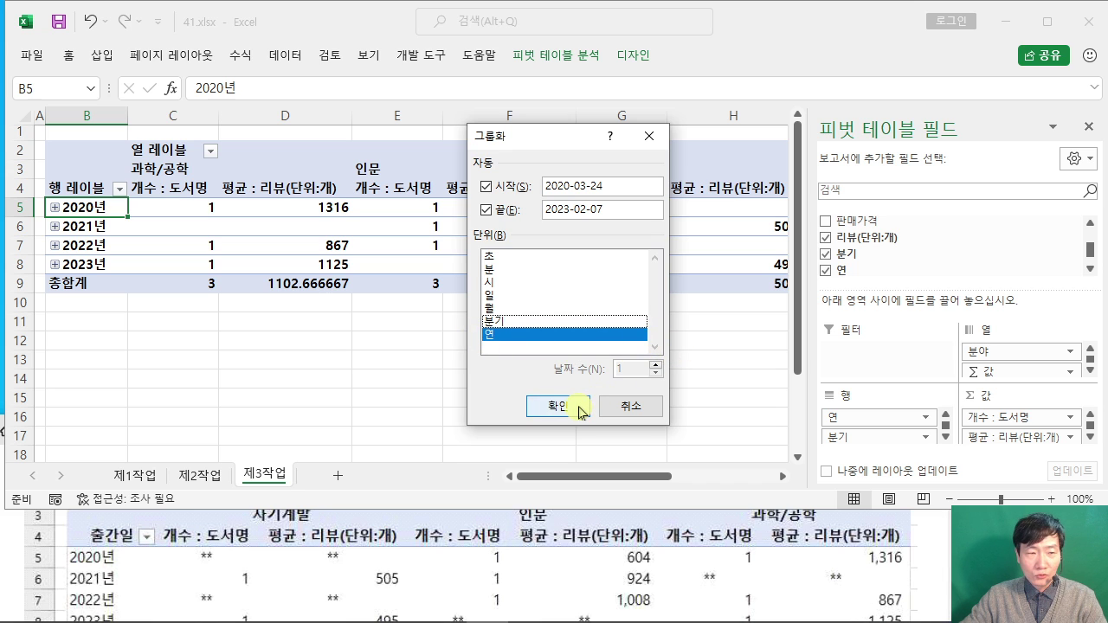
left_click(578, 411)
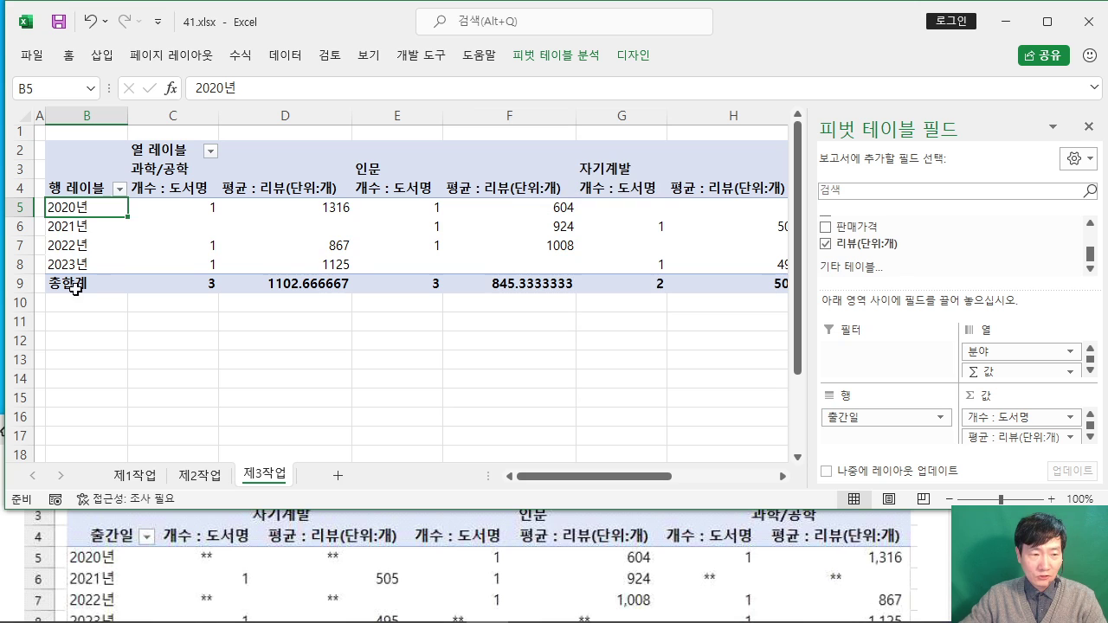
Step: Sort the 분야 column labels in descending text order: 자기계발, 인문, 과학/공학
left_click(7, 564)
scroll(13, 558, "up", 5)
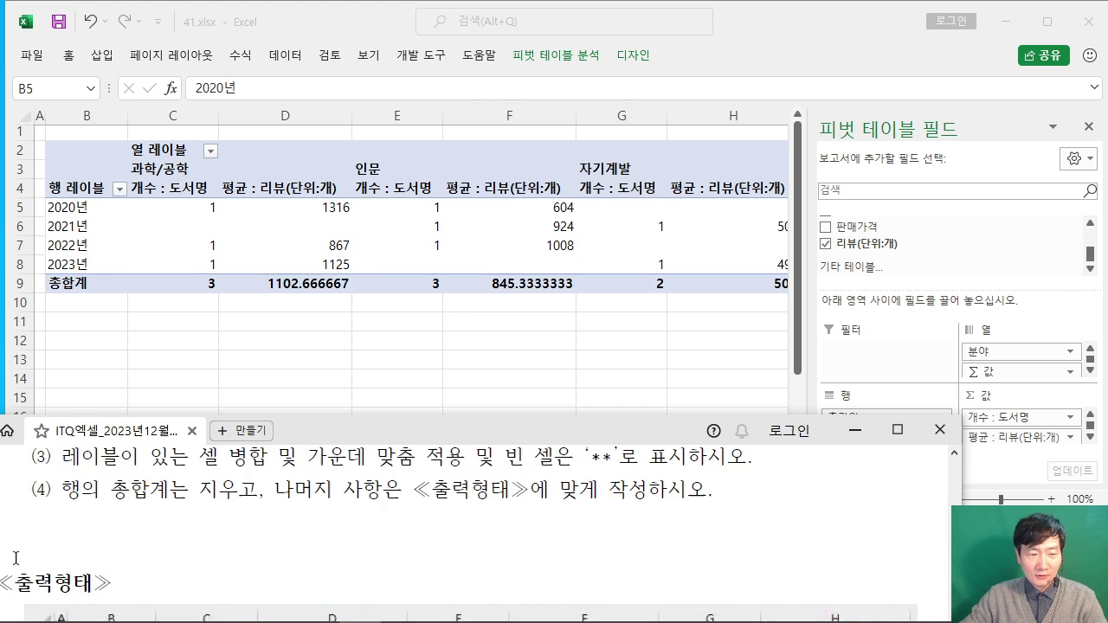
scroll(17, 555, "up", 1)
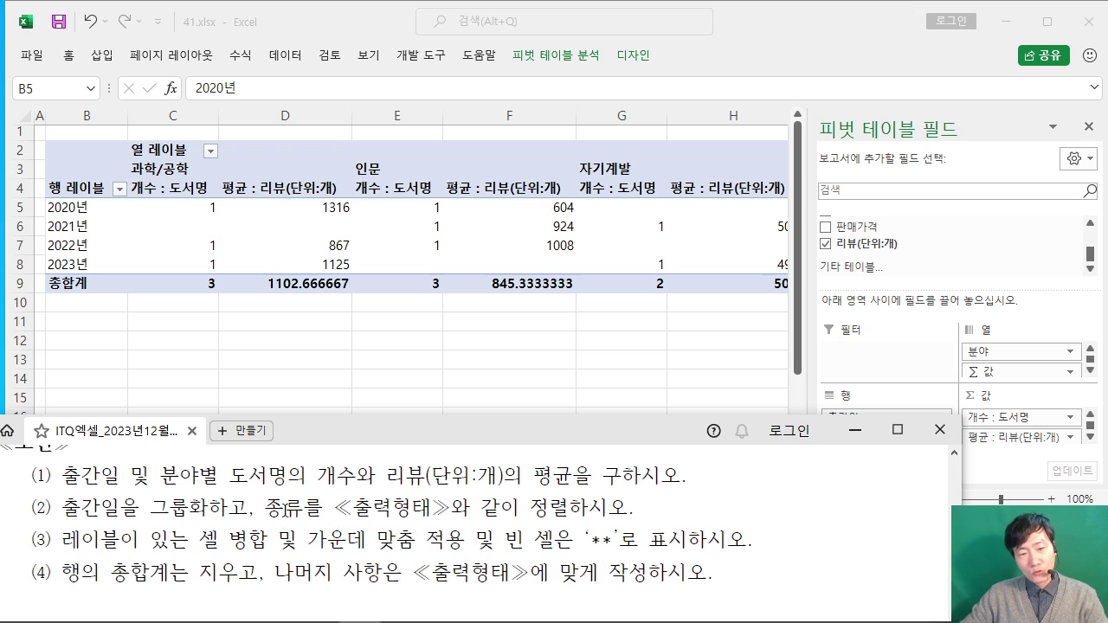
scroll(528, 509, "down", 6)
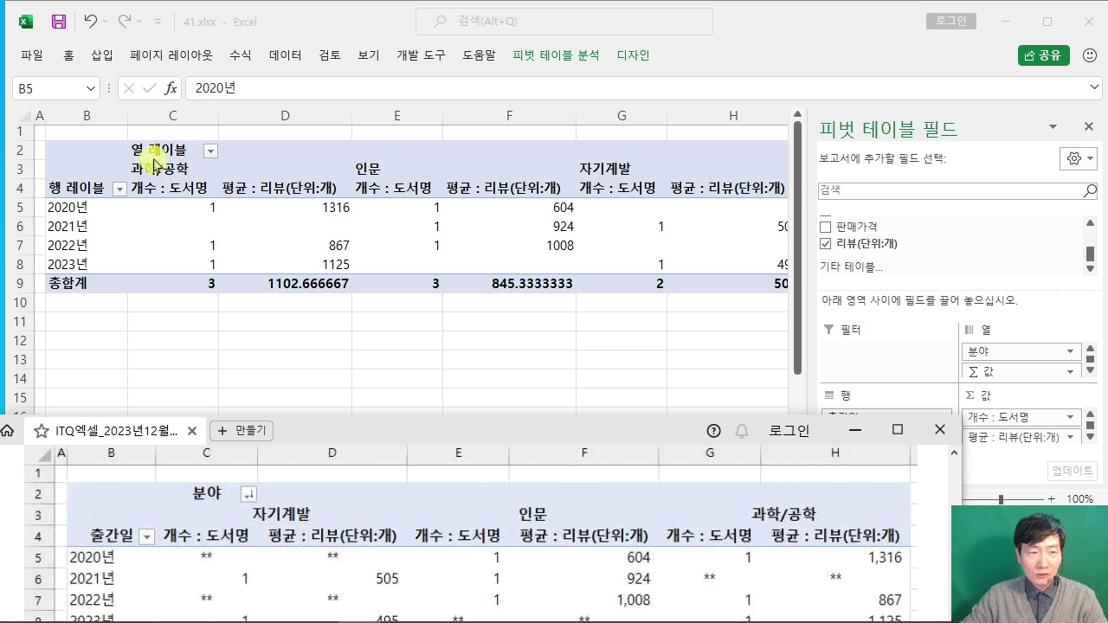
left_click(208, 151)
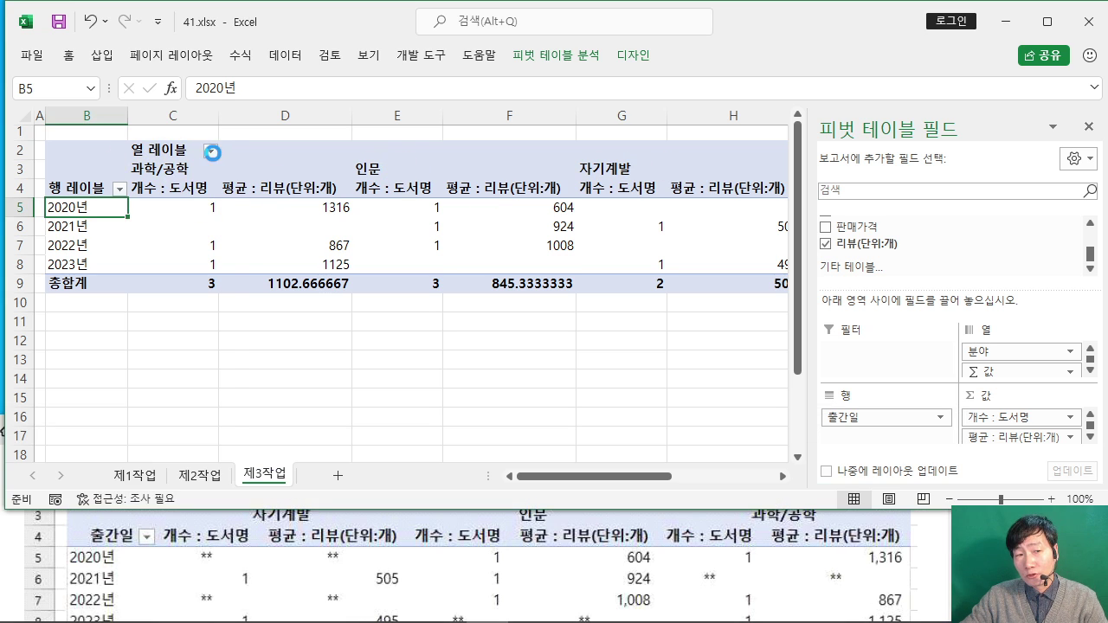
left_click(211, 152)
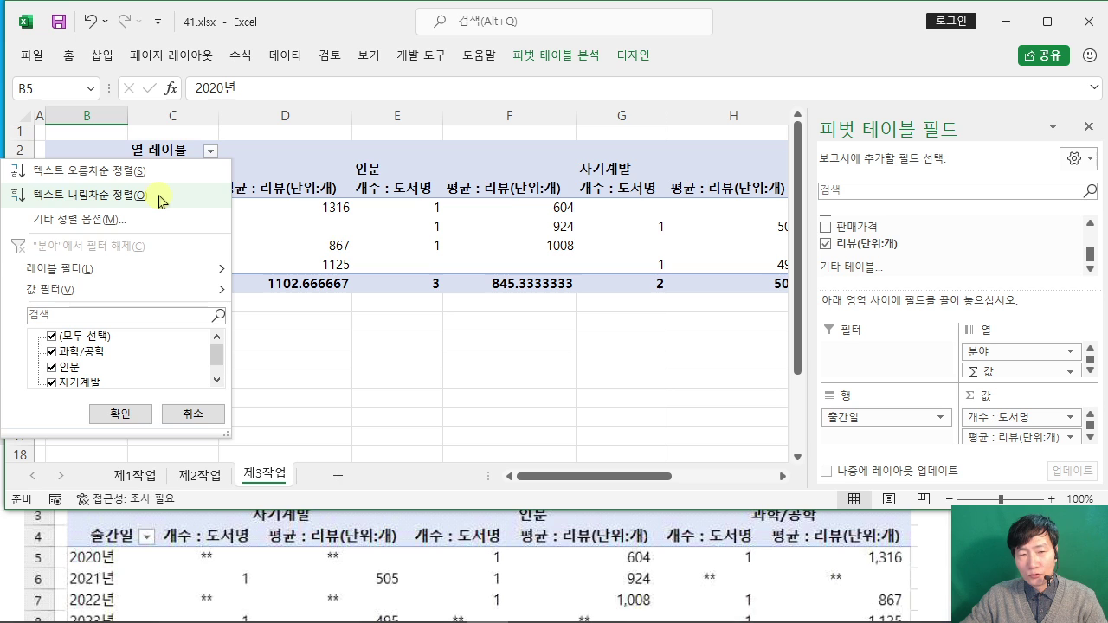
left_click(160, 198)
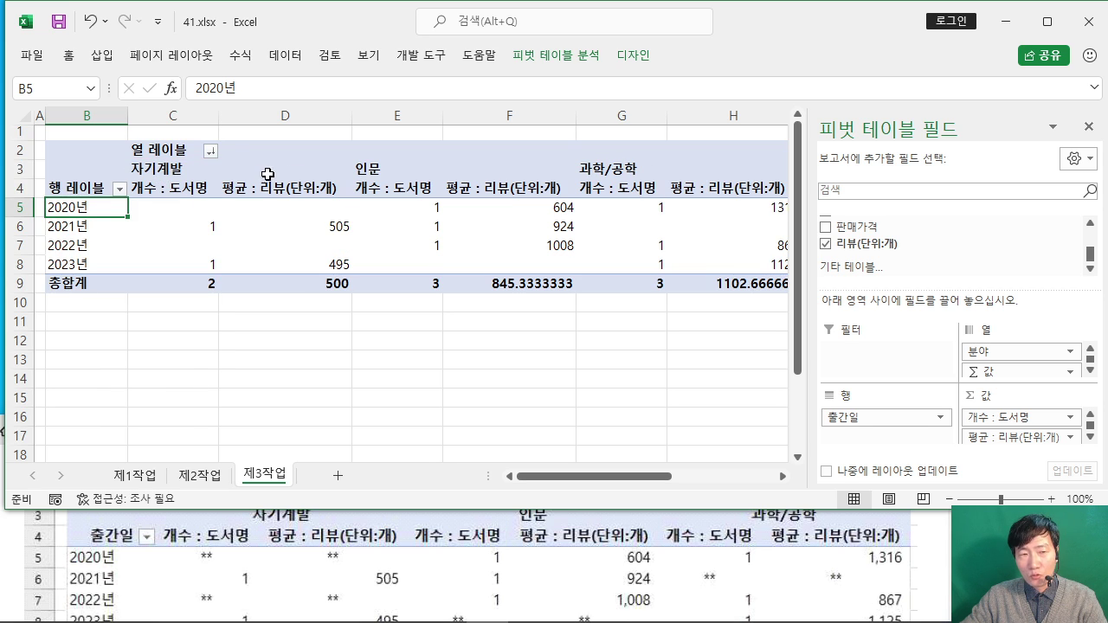
left_click(16, 531)
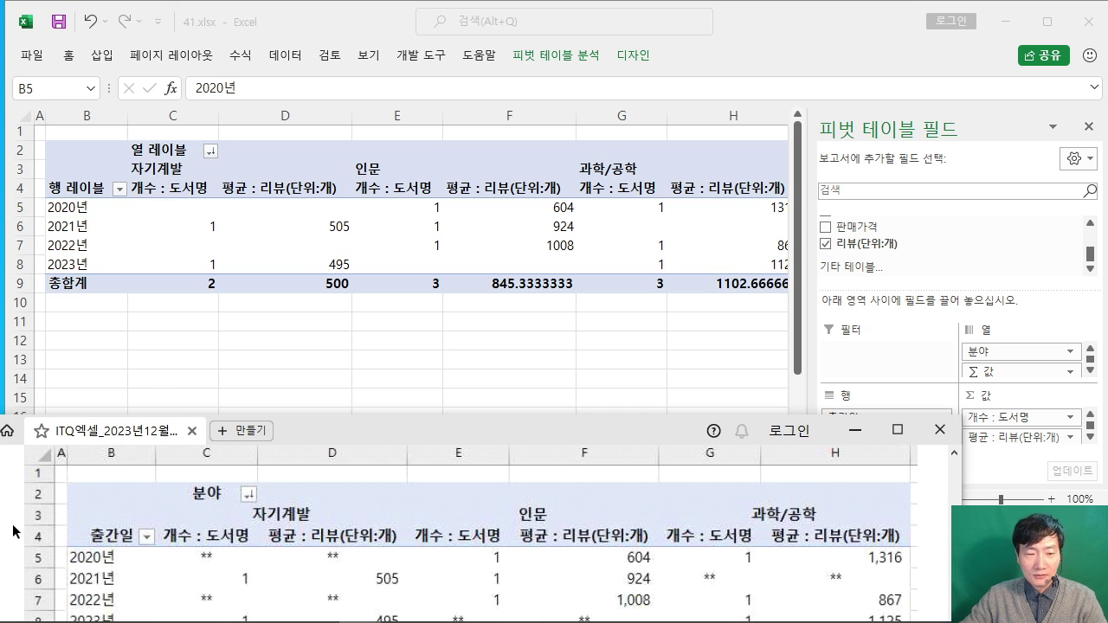
scroll(136, 520, "up", 3)
scroll(136, 519, "up", 3)
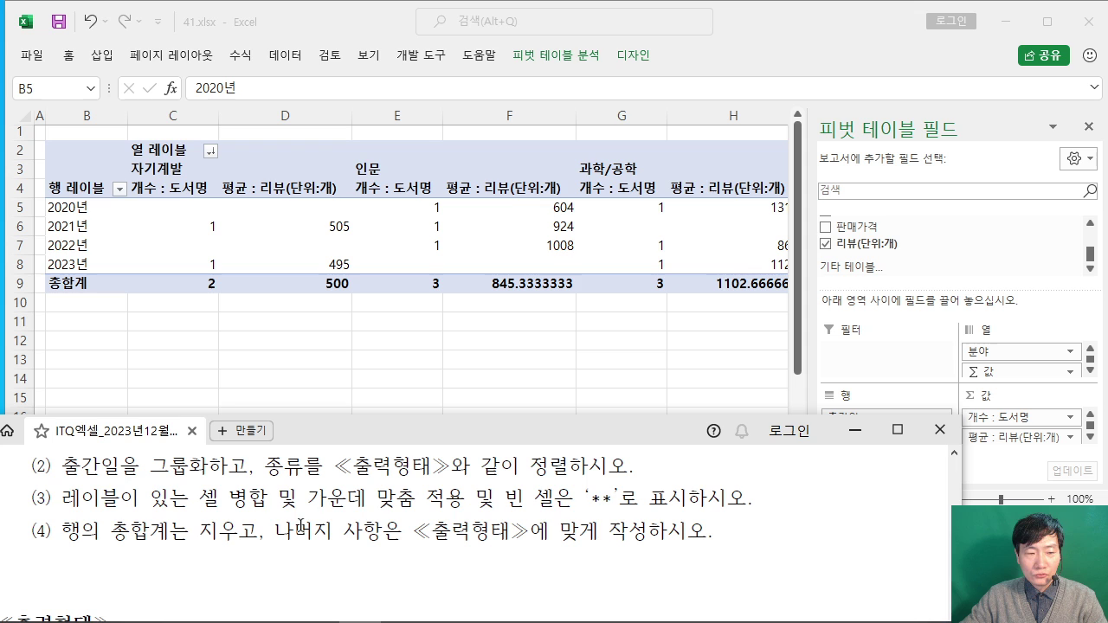
Step: Highlight the exam's merge-and-center, ** empty cells and no-row-grand-totals requirements
left_click_drag(63, 498, 415, 498)
left_click_drag(537, 498, 638, 499)
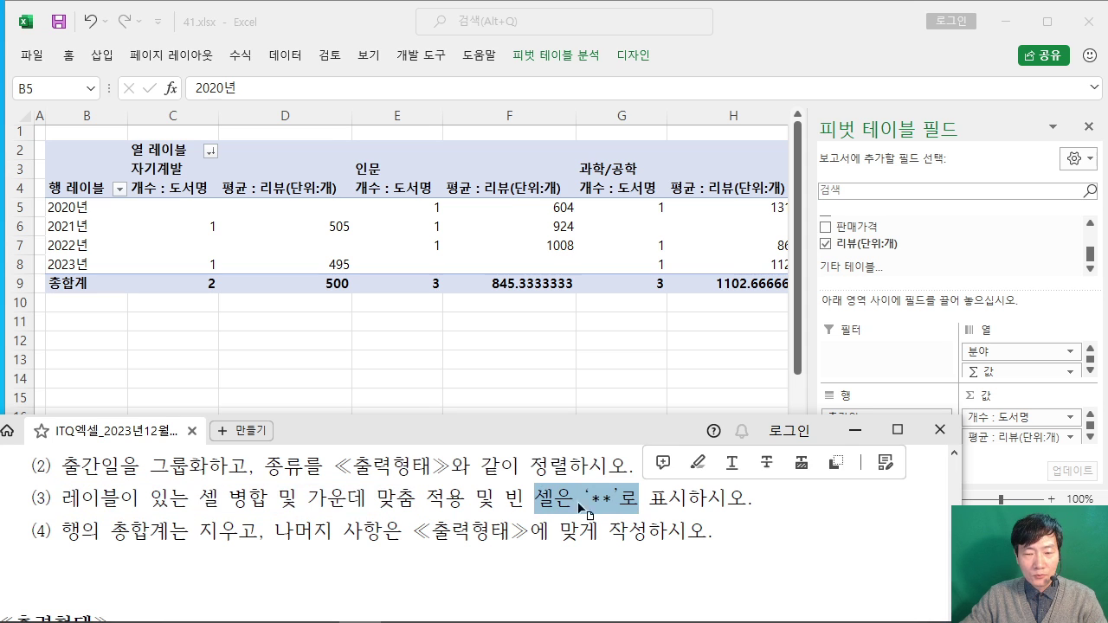
left_click_drag(59, 531, 258, 531)
left_click(188, 530)
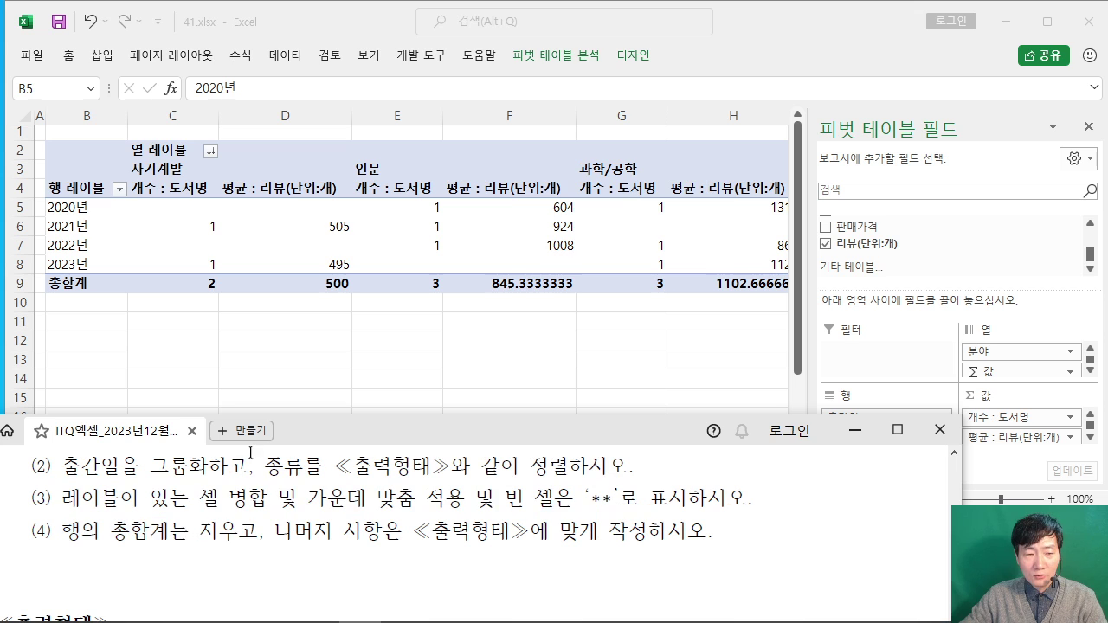
left_click(774, 42)
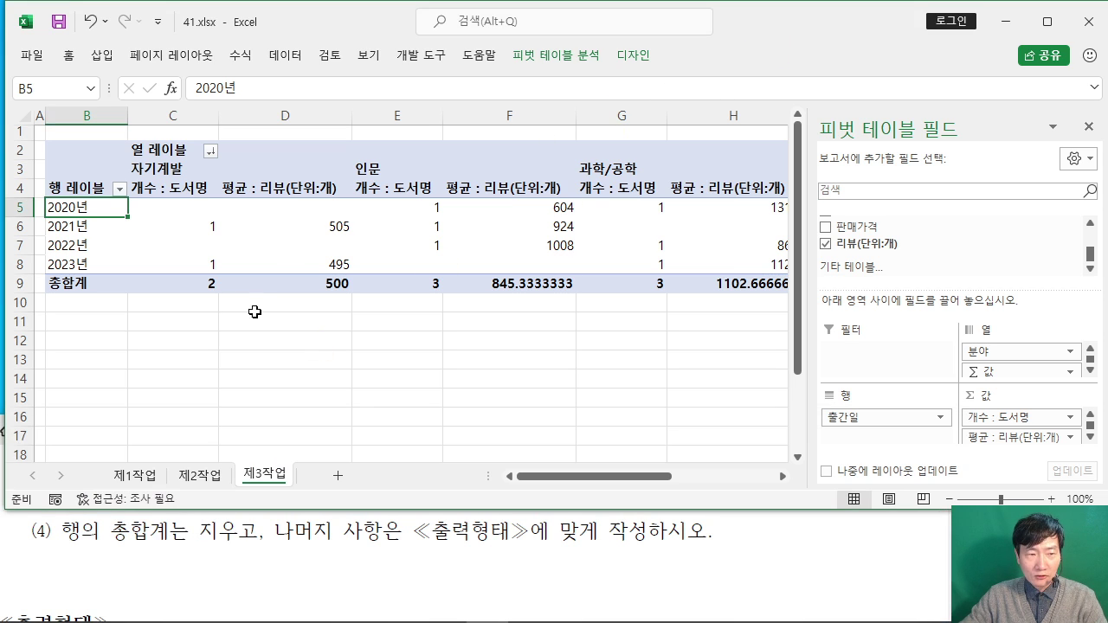
Step: In PivotTable Options, enable merge and center labels and show ** for empty cells
right_click(110, 205)
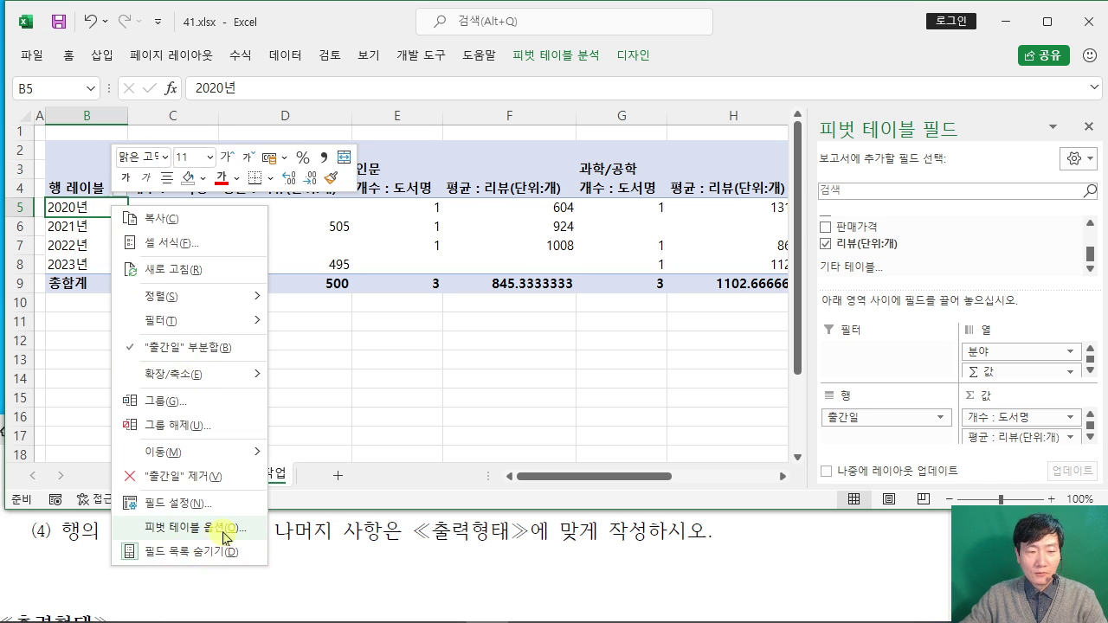
left_click(232, 534)
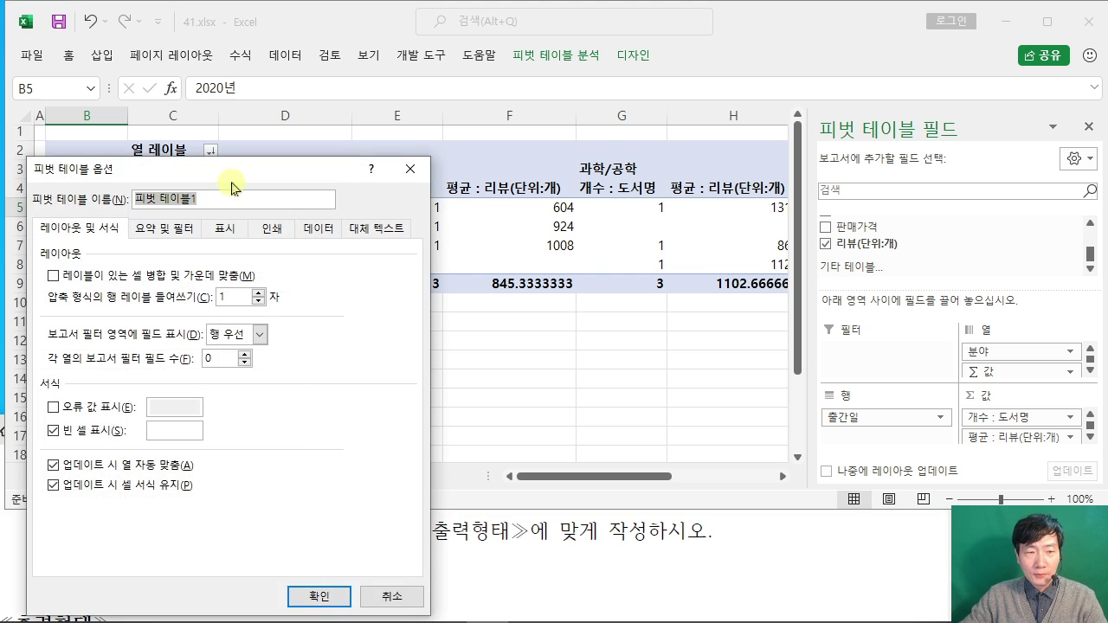
left_click_drag(234, 178, 545, 69)
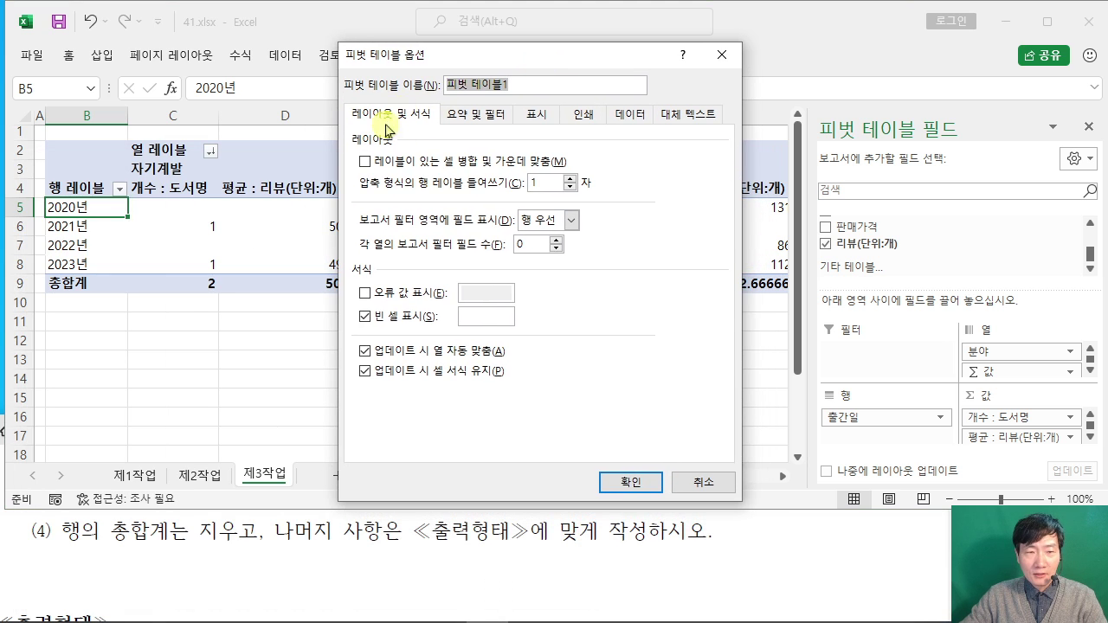
left_click(366, 165)
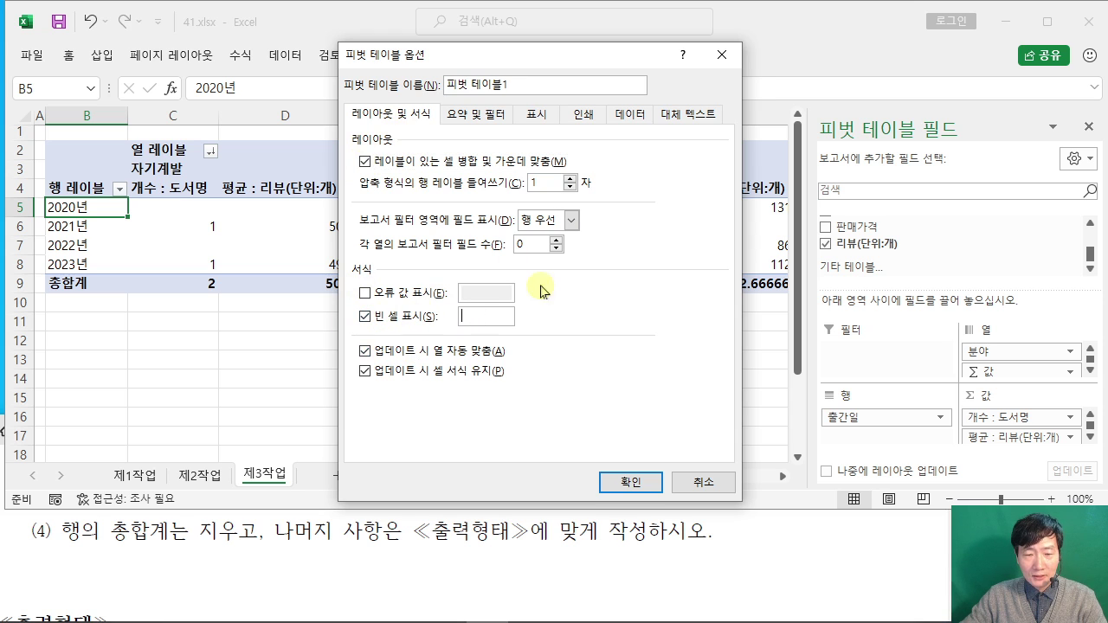
left_click(506, 572)
scroll(507, 572, "up", 1)
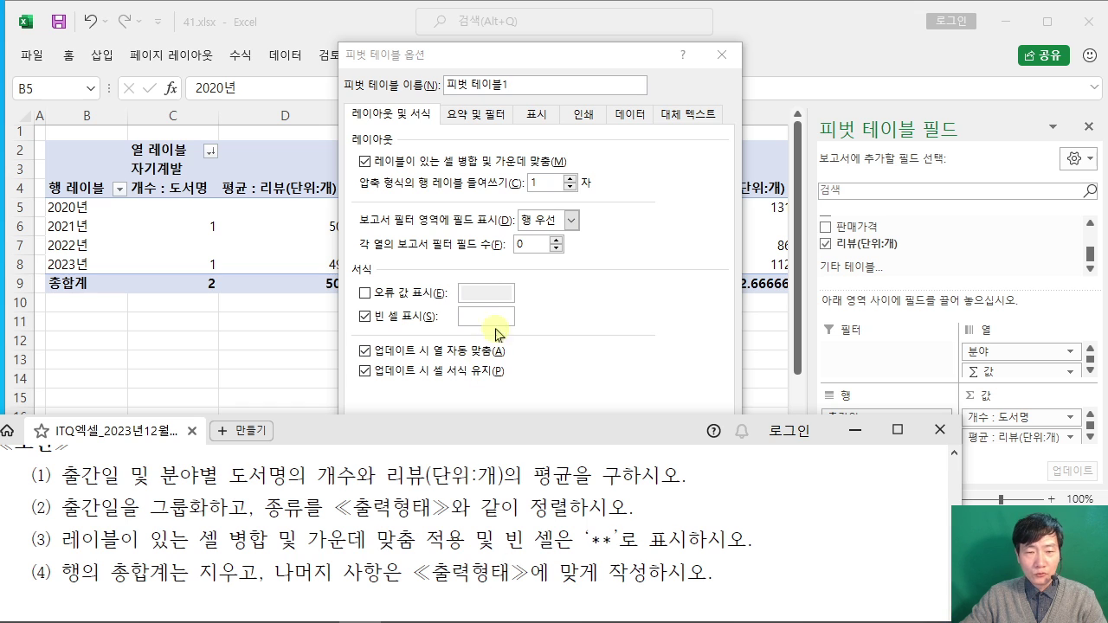
left_click(507, 317)
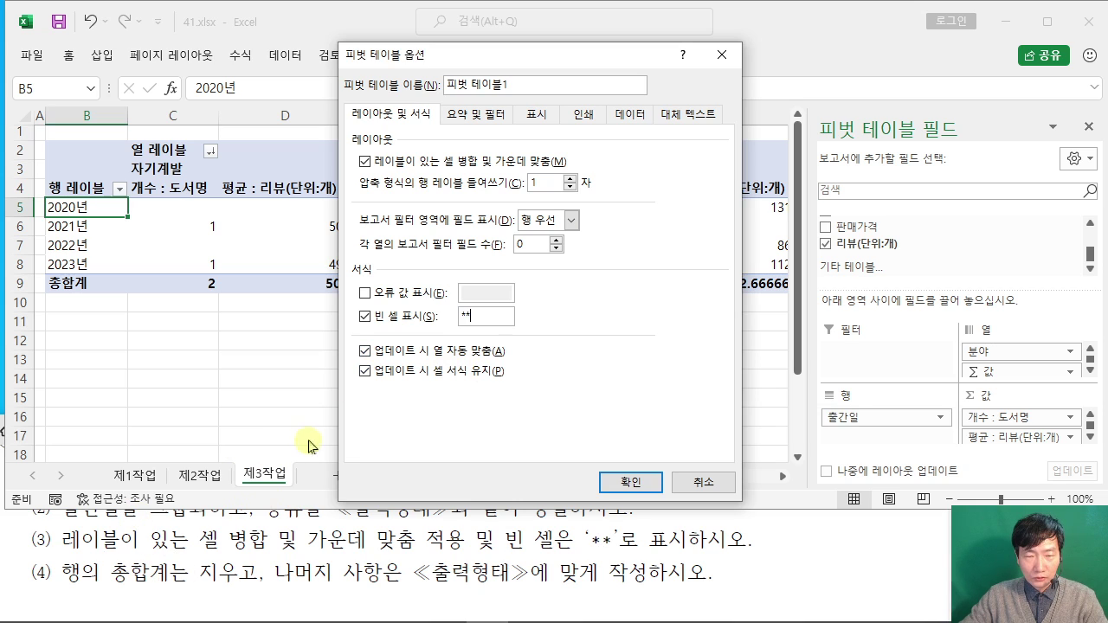
Step: Turn off row grand totals on Totals & Filters and apply the options
left_click(476, 116)
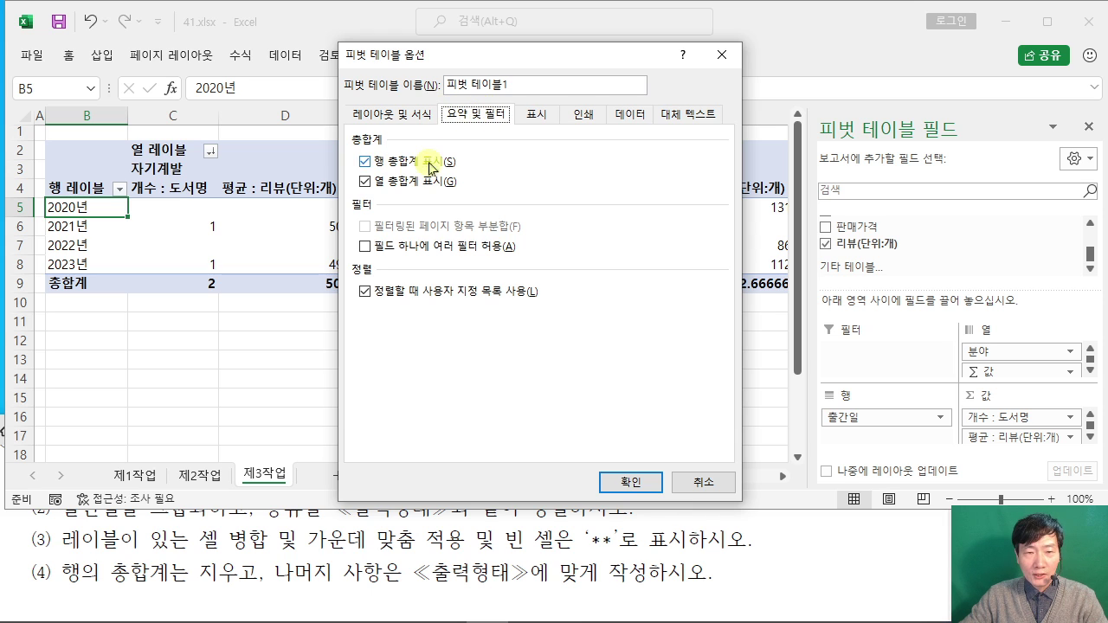
left_click(367, 162)
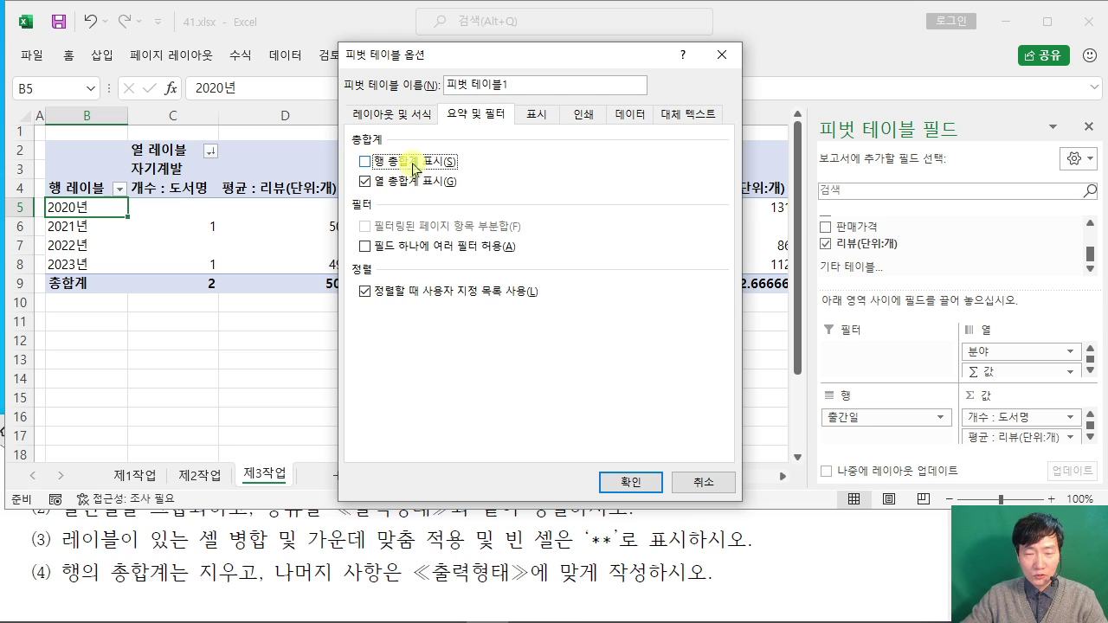
left_click(633, 482)
left_click(189, 564)
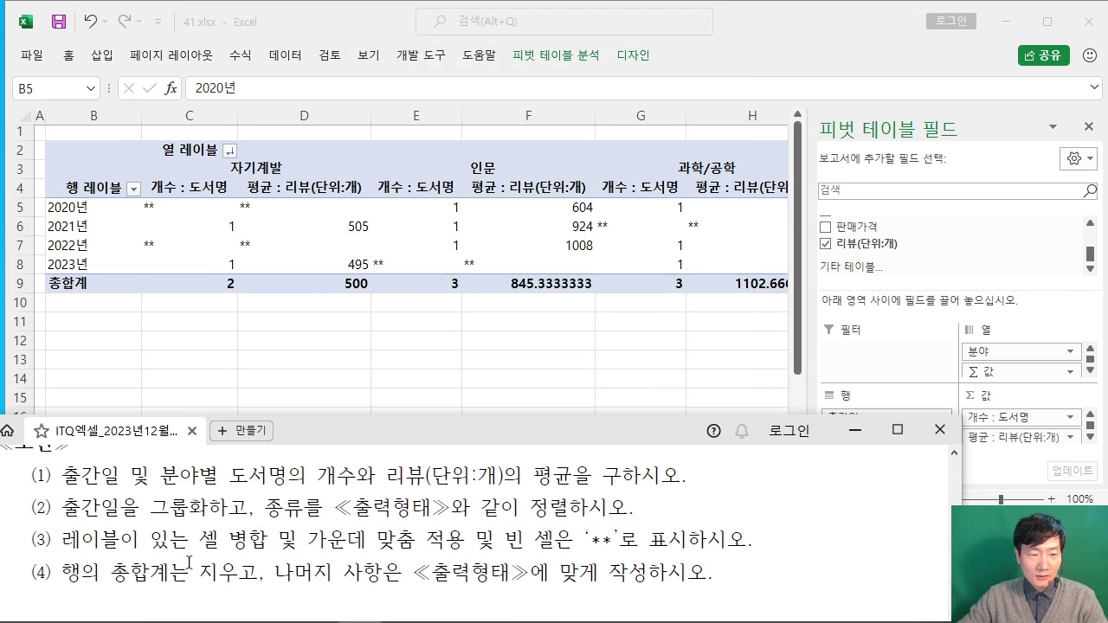
Step: Rename the row header in B4 to 출간일
left_click_drag(336, 573, 708, 573)
left_click(446, 497)
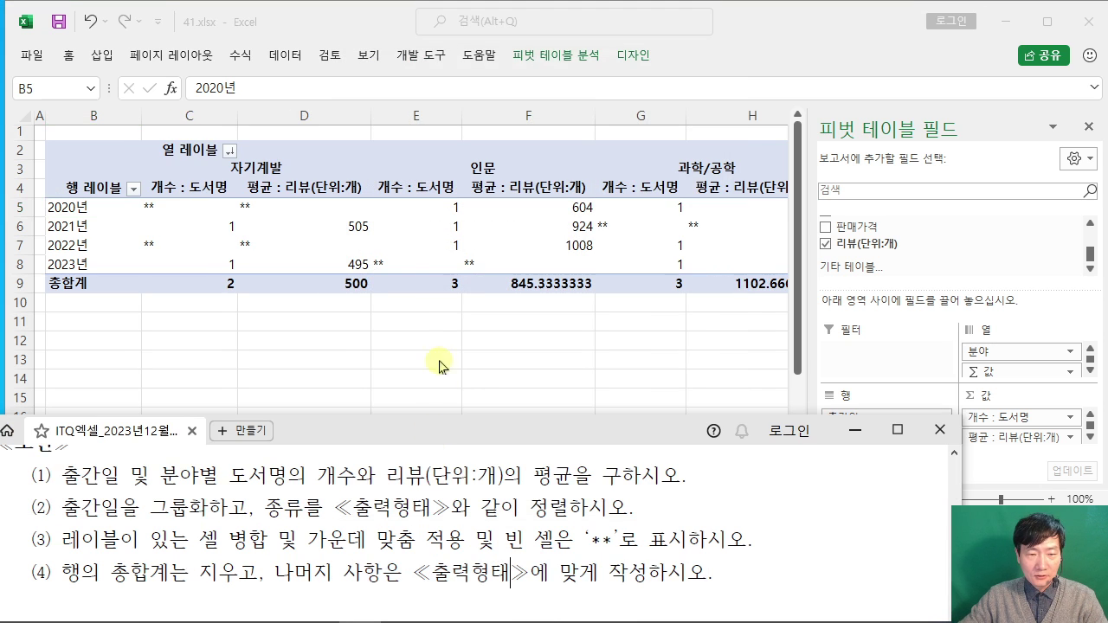
left_click(438, 352)
left_click(128, 528)
scroll(216, 524, "down", 5)
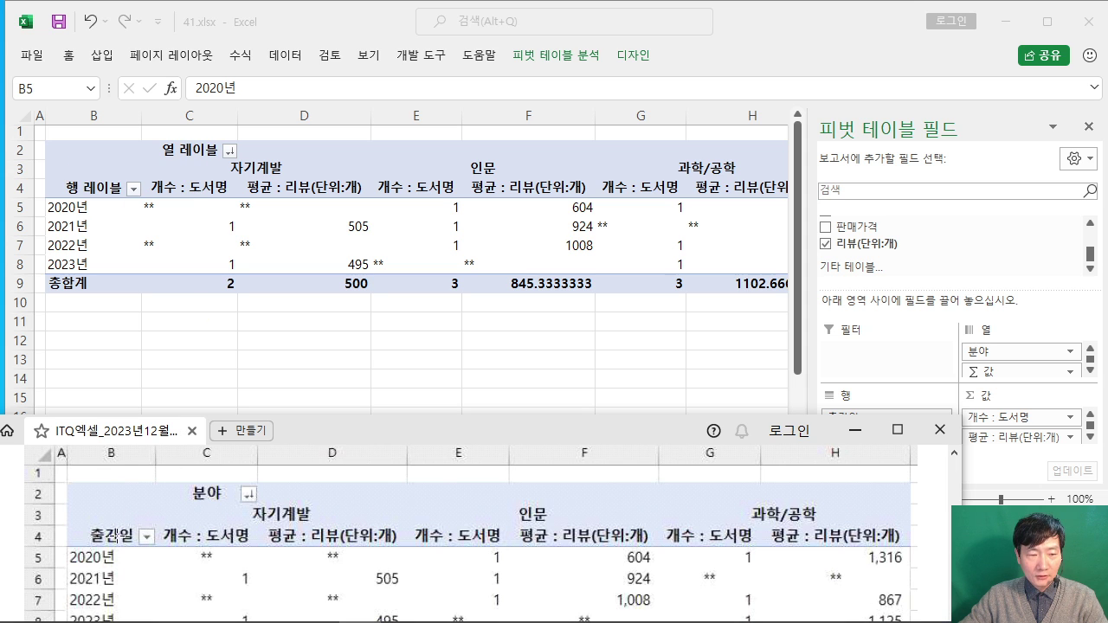
left_click(90, 197)
left_click(97, 191)
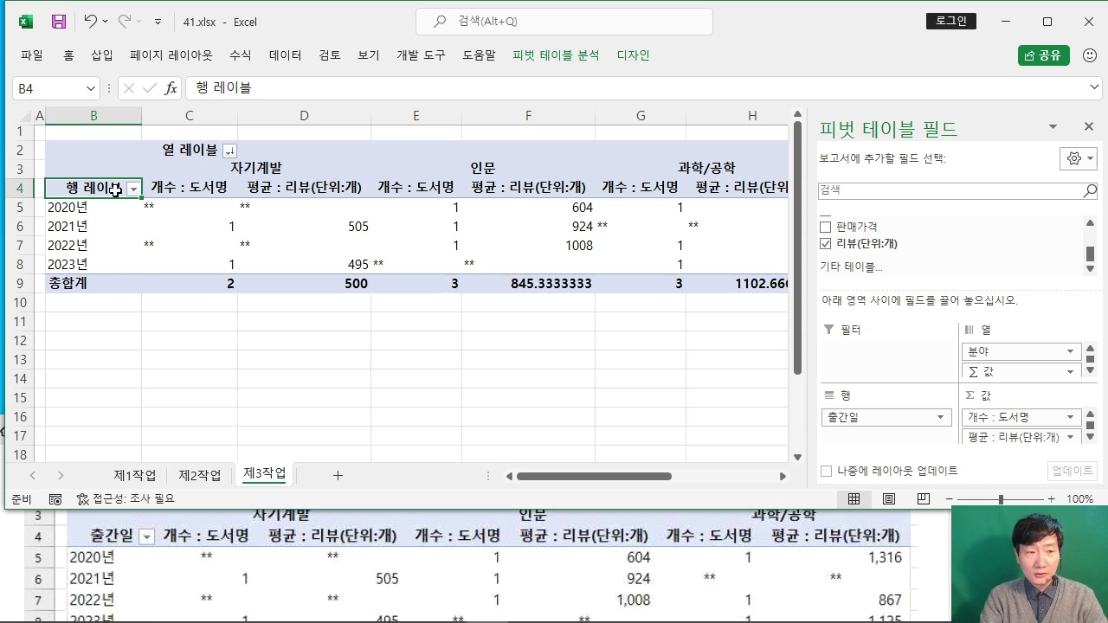
type("출간일")
key("Return")
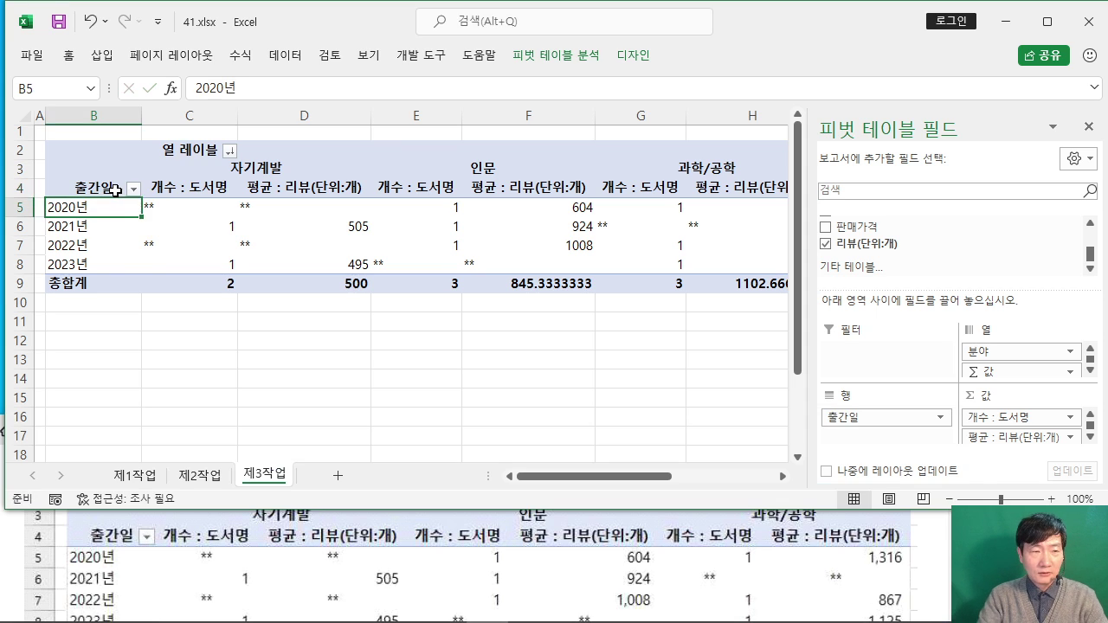
Step: Rename the column header in C2 to 분야
left_click(7, 558)
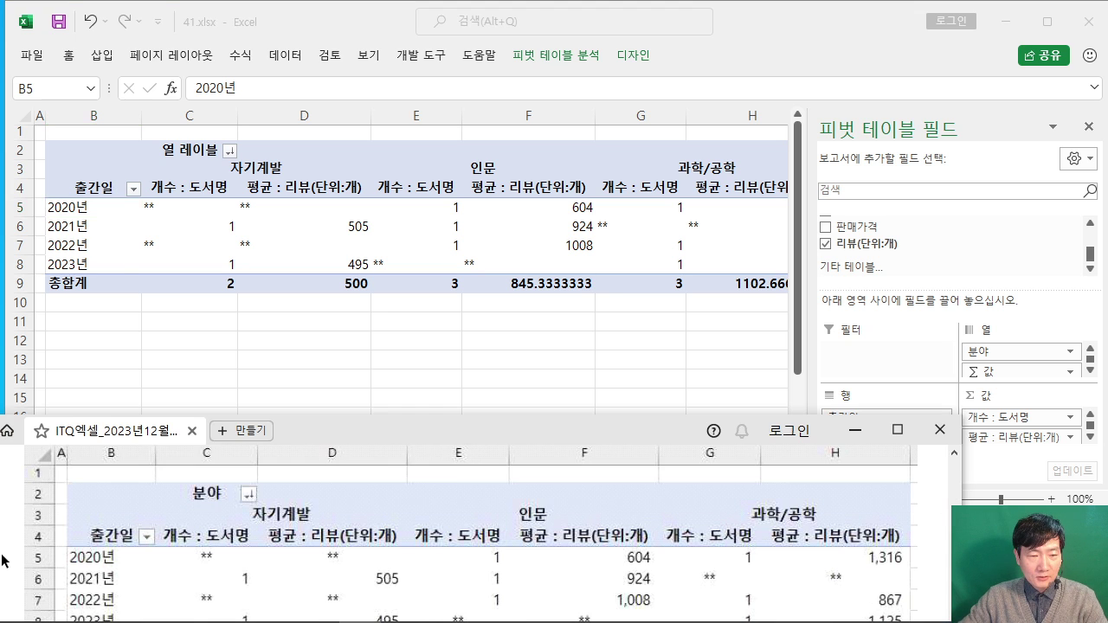
scroll(7, 561, "up", 1)
left_click(195, 154)
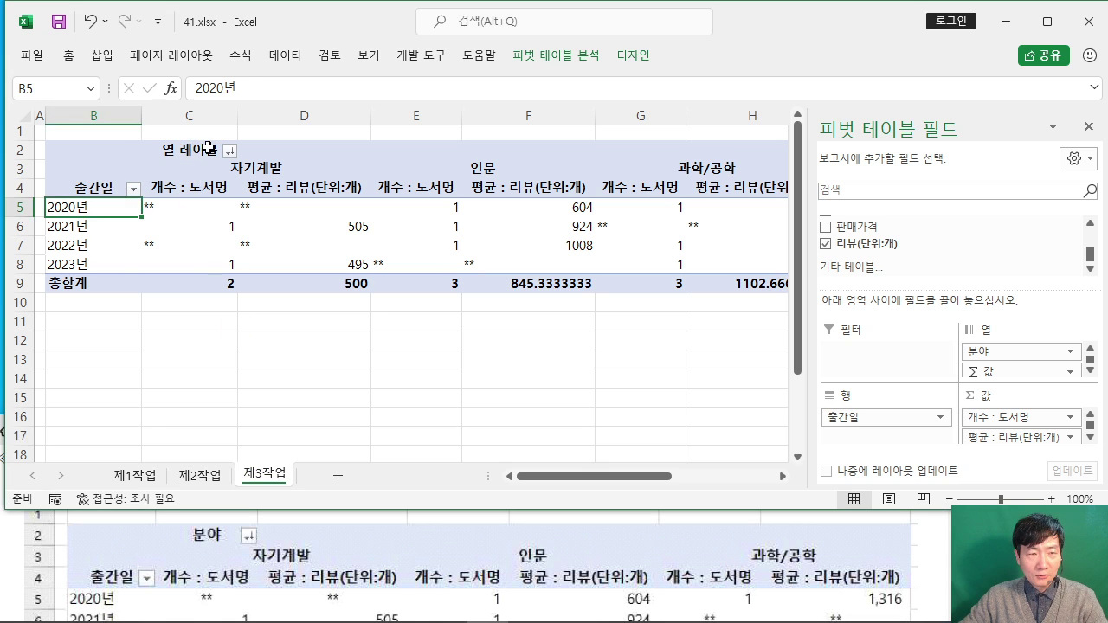
left_click(195, 154)
type("부ㄴ야")
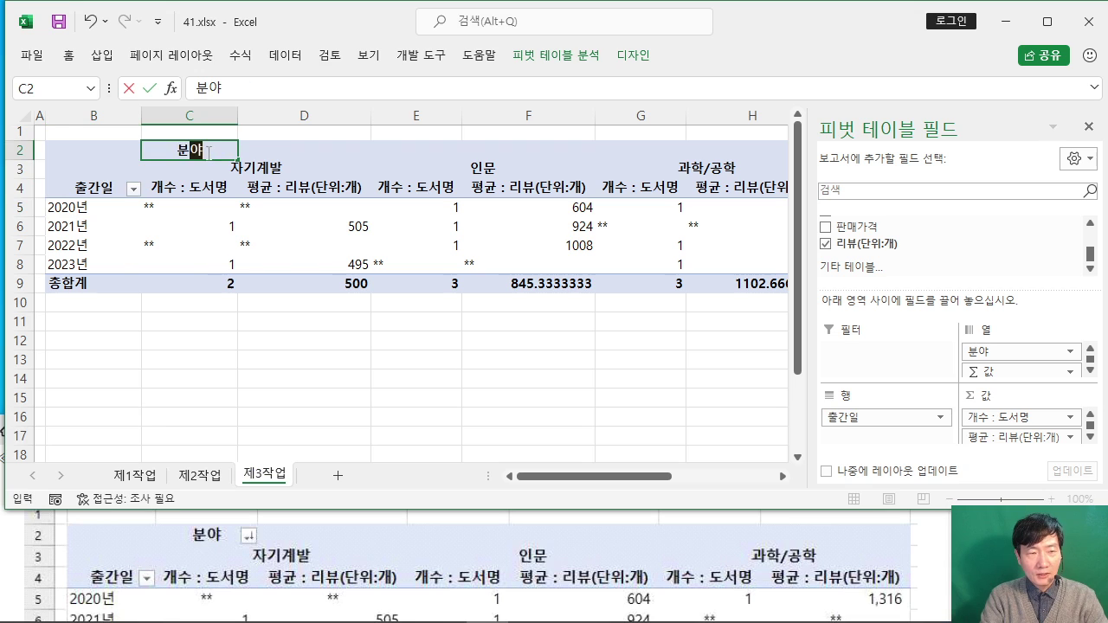
key("Return")
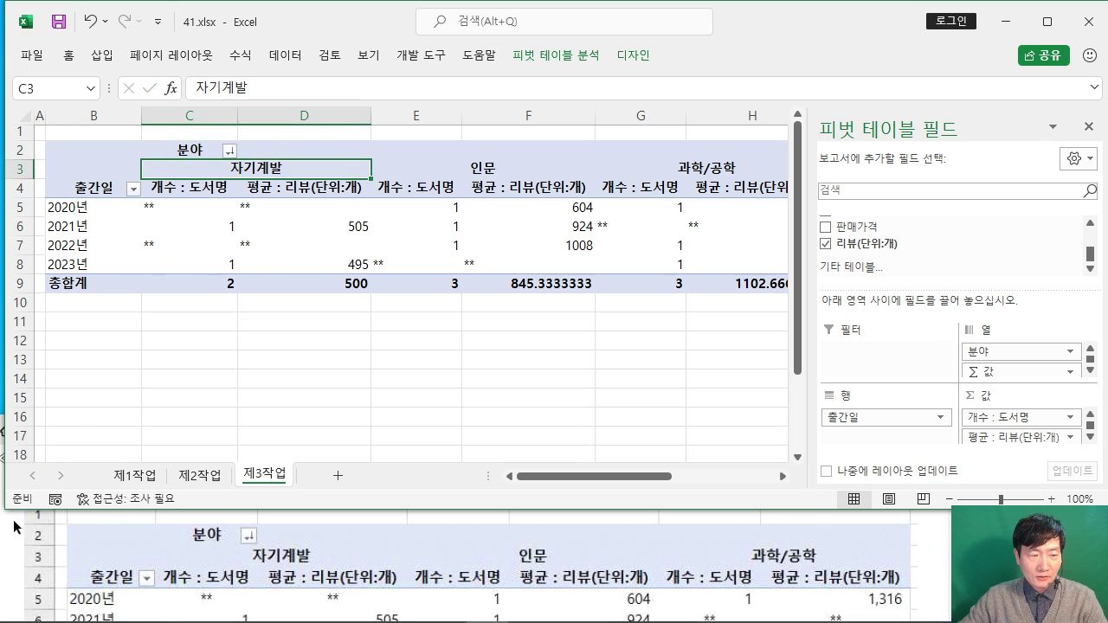
left_click(14, 526)
scroll(17, 538, "down", 1)
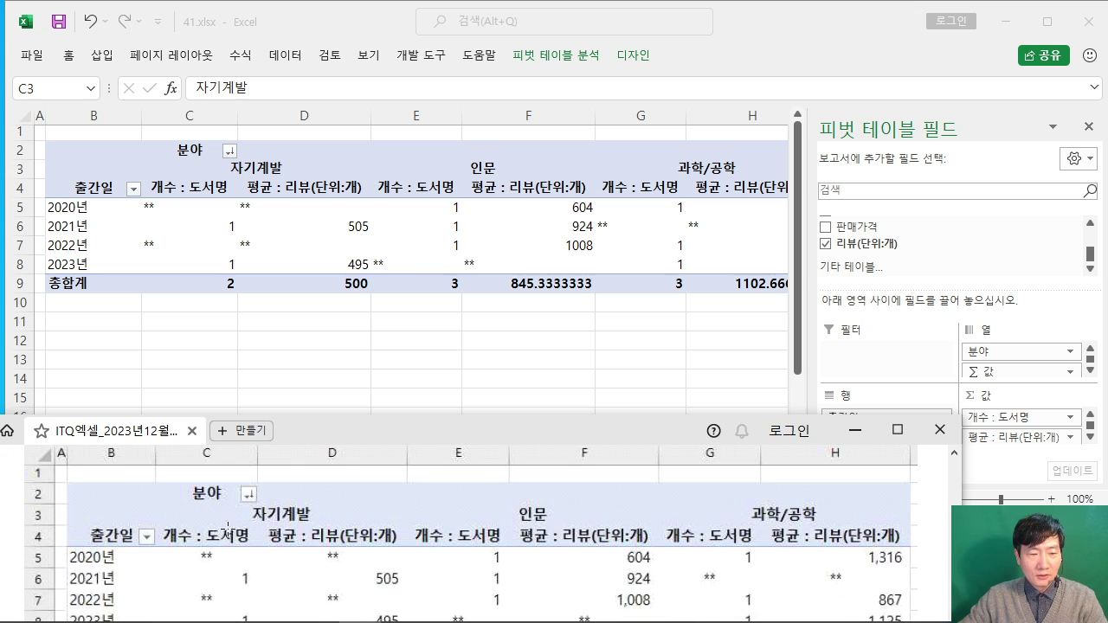
Step: Select the pivot value cells C5:H9 and compare them with the exam's layout
left_click(181, 214)
left_click_drag(178, 208, 775, 283)
left_click_drag(687, 481, 653, 481)
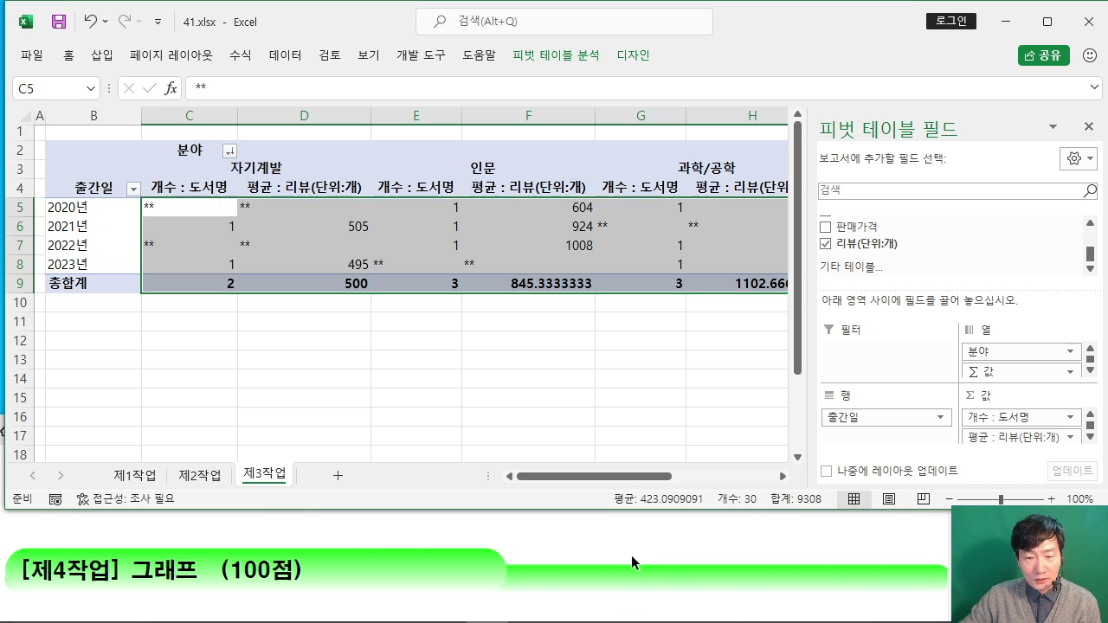
left_click(3, 557)
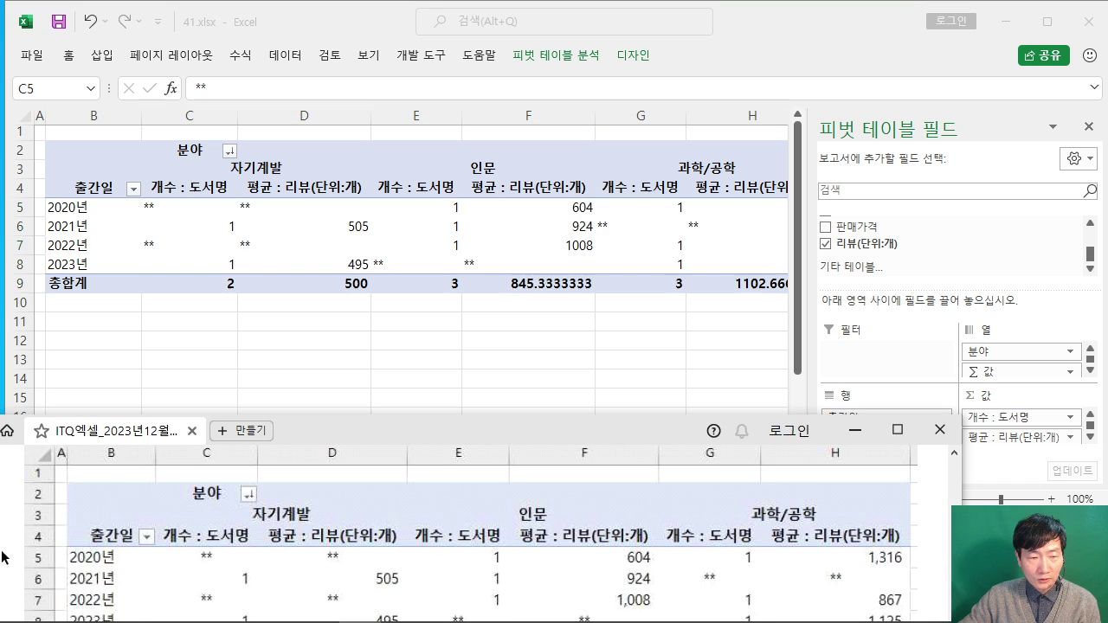
left_click_drag(354, 430, 358, 388)
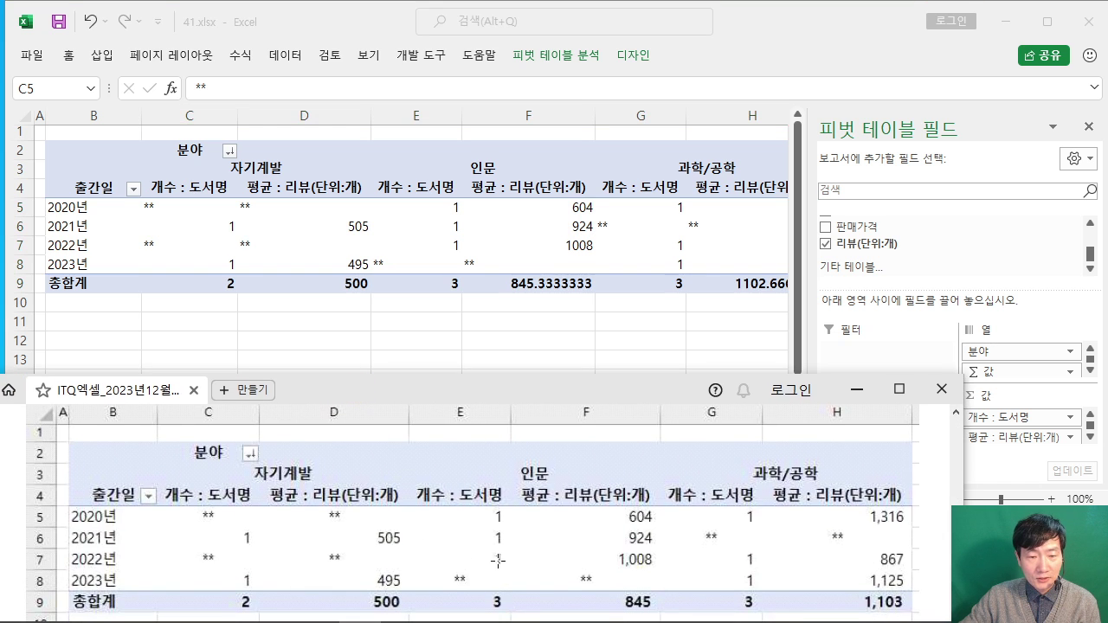
left_click(763, 33)
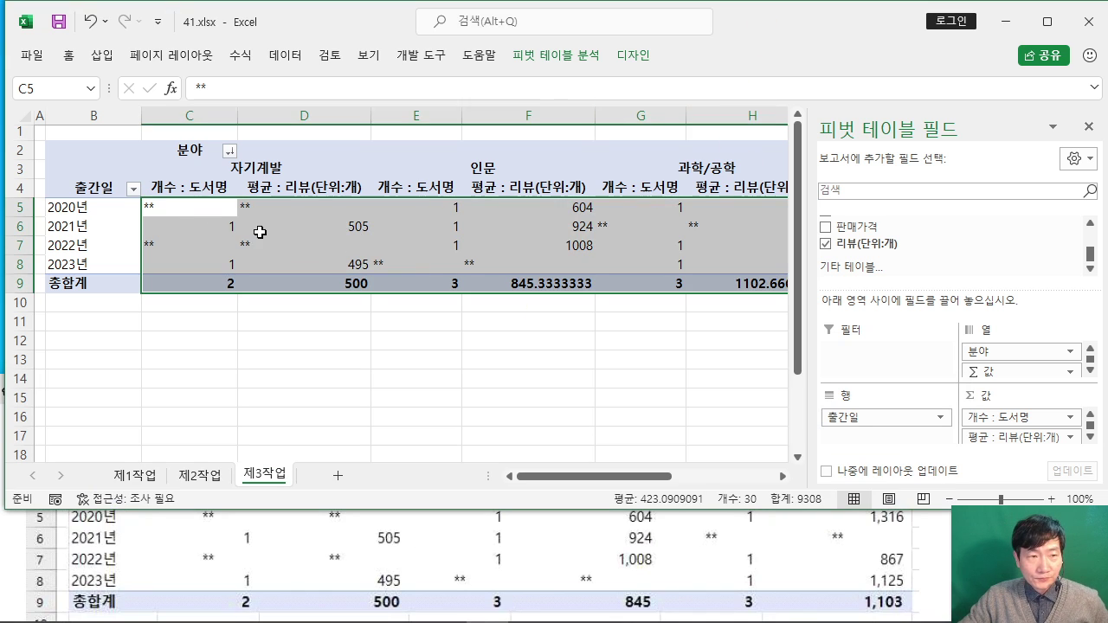
Step: Centre the selected values and apply Comma Style for whole numbers with thousands separators
double_click(69, 53)
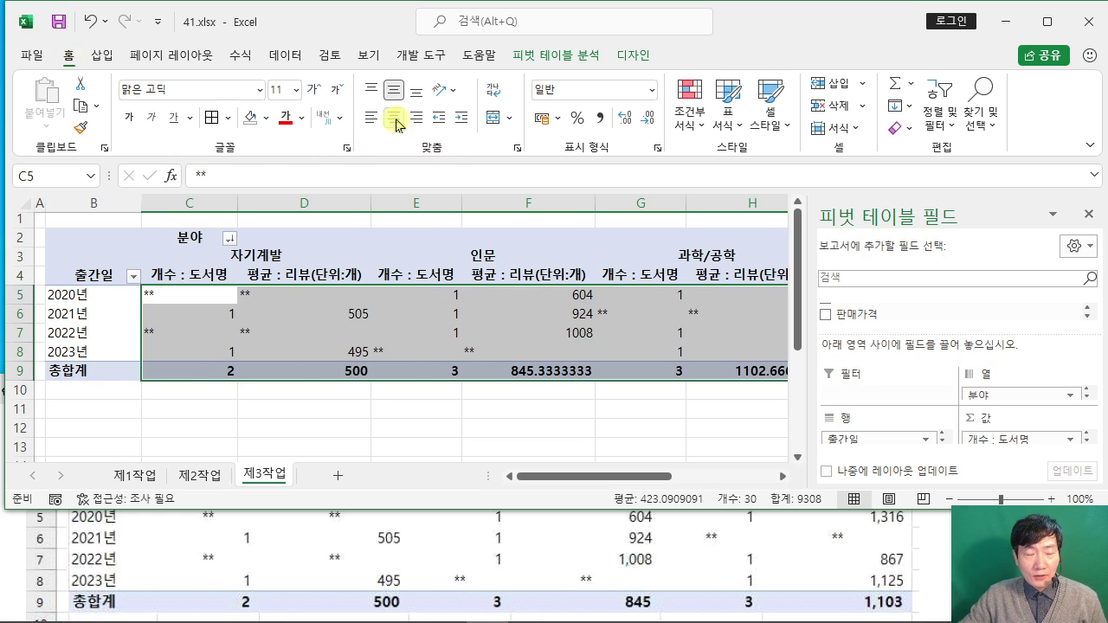
left_click(395, 123)
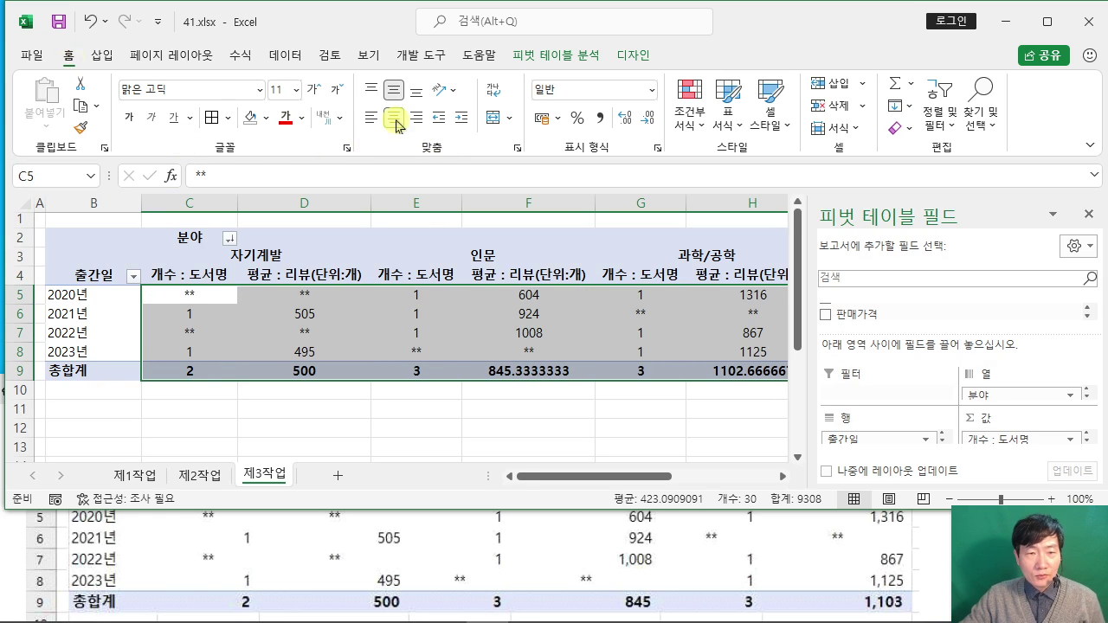
left_click(600, 119)
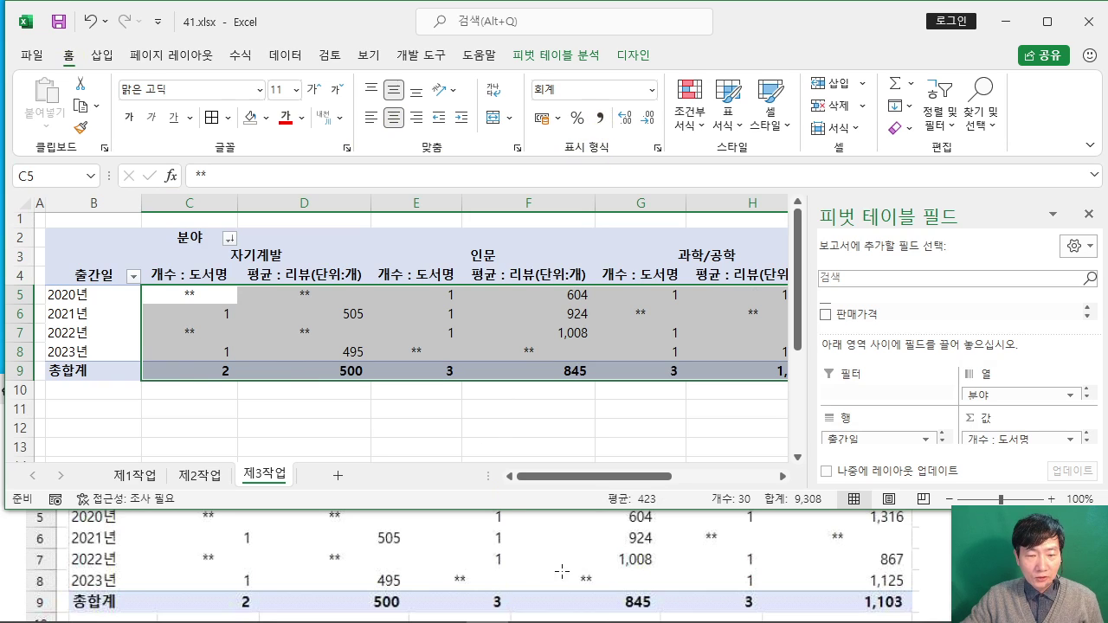
left_click(661, 413)
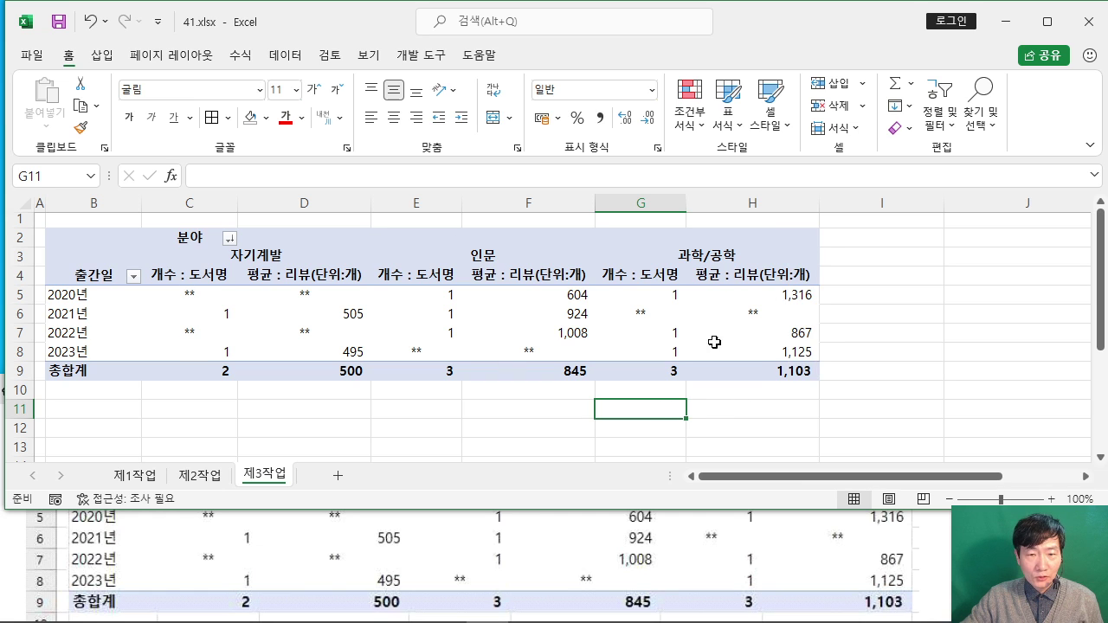
left_click(906, 313)
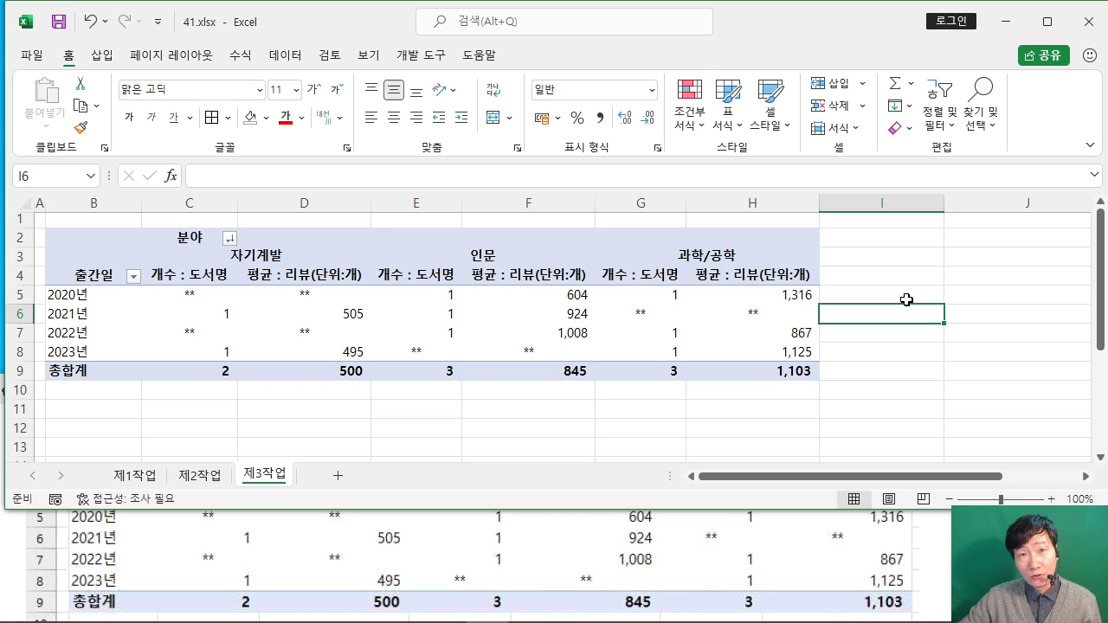
left_click(922, 350)
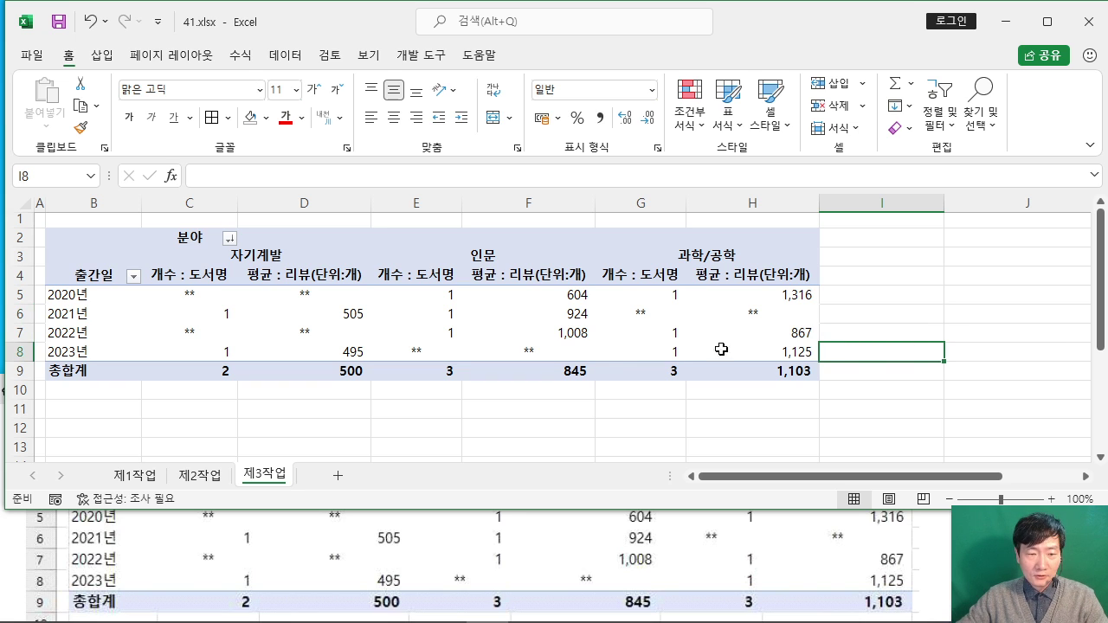
Step: Maximise the exam PDF and highlight the 제4작업 heading and chart type condition
left_click(12, 539)
scroll(512, 517, "down", 5)
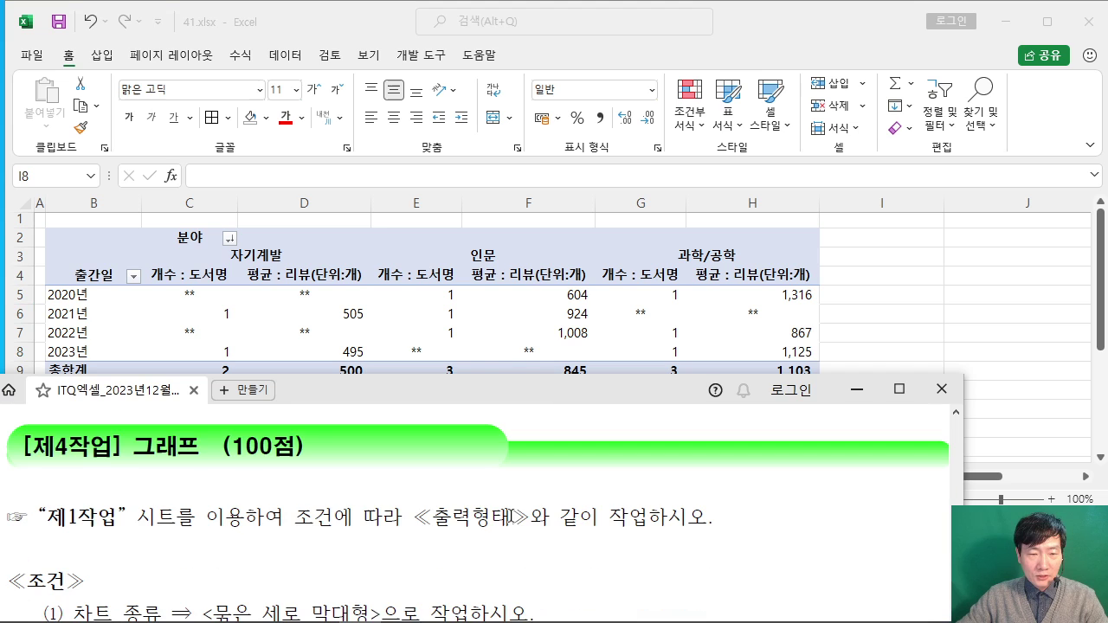
left_click(987, 311)
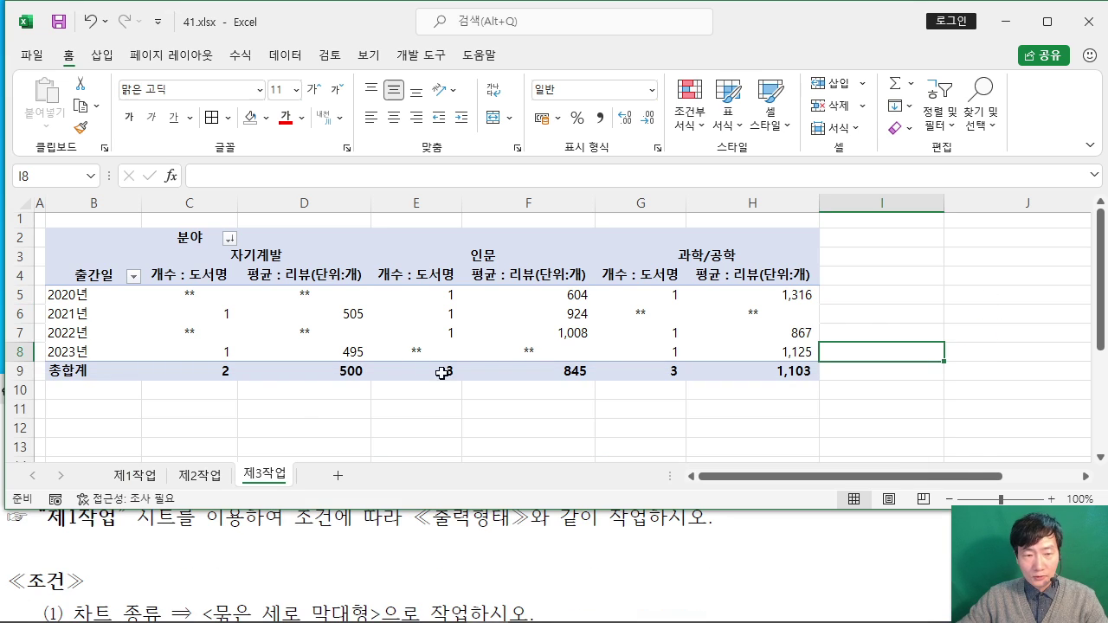
left_click(415, 547)
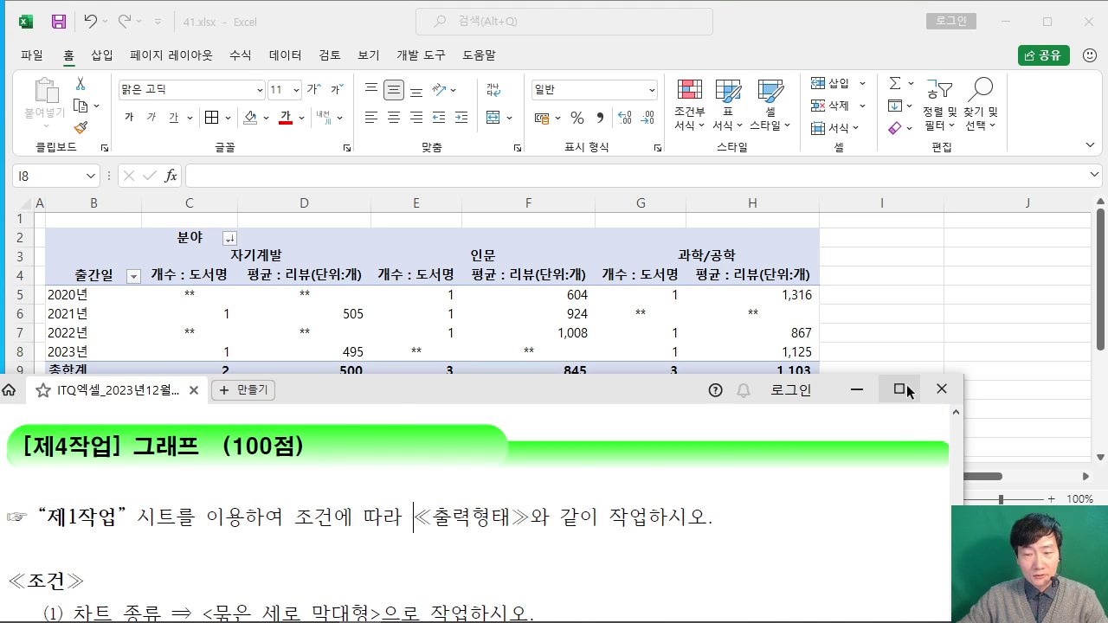
left_click(905, 386)
left_click_drag(115, 142, 839, 144)
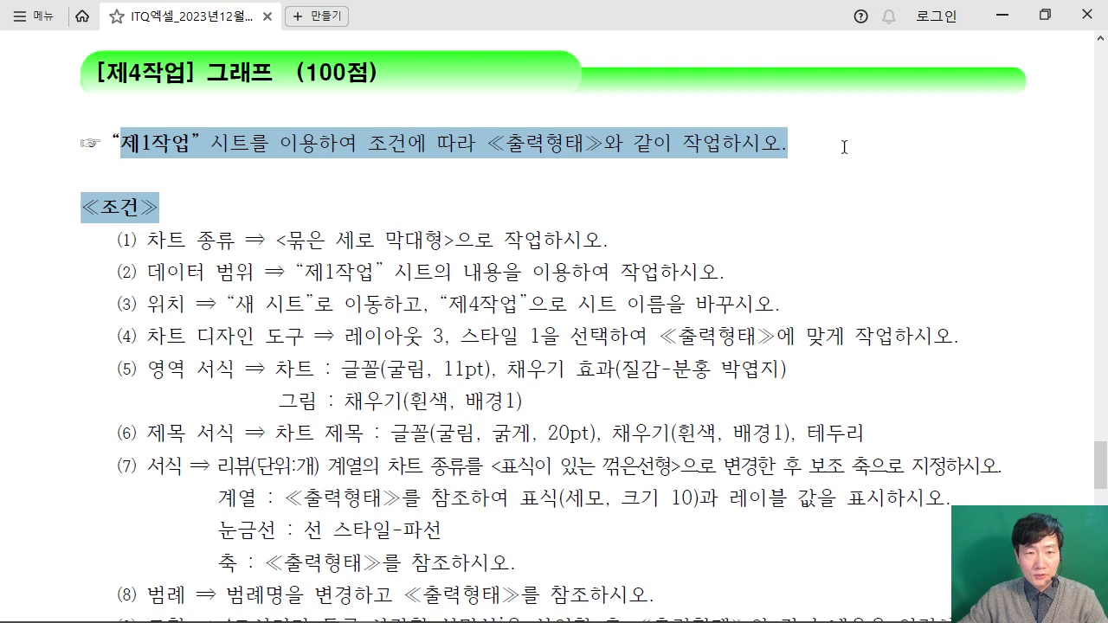
left_click(788, 189)
left_click_drag(175, 258, 780, 248)
left_click(732, 288)
Step: Scroll to the sample price-and-review chart for the six books, then return to Excel
scroll(761, 289, "down", 10)
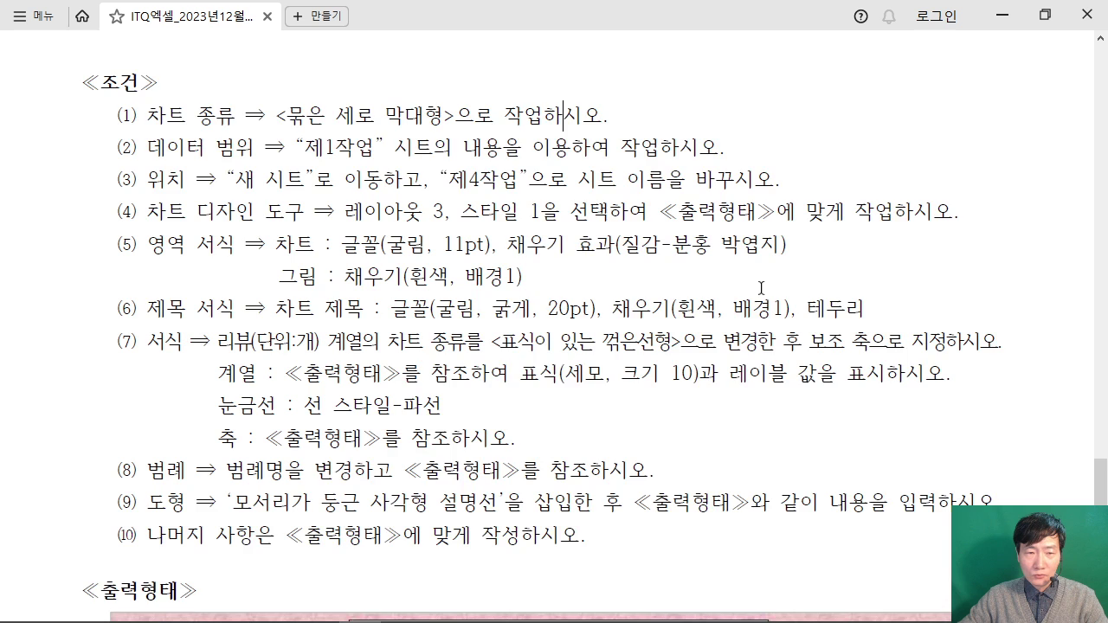
scroll(760, 288, "down", 2)
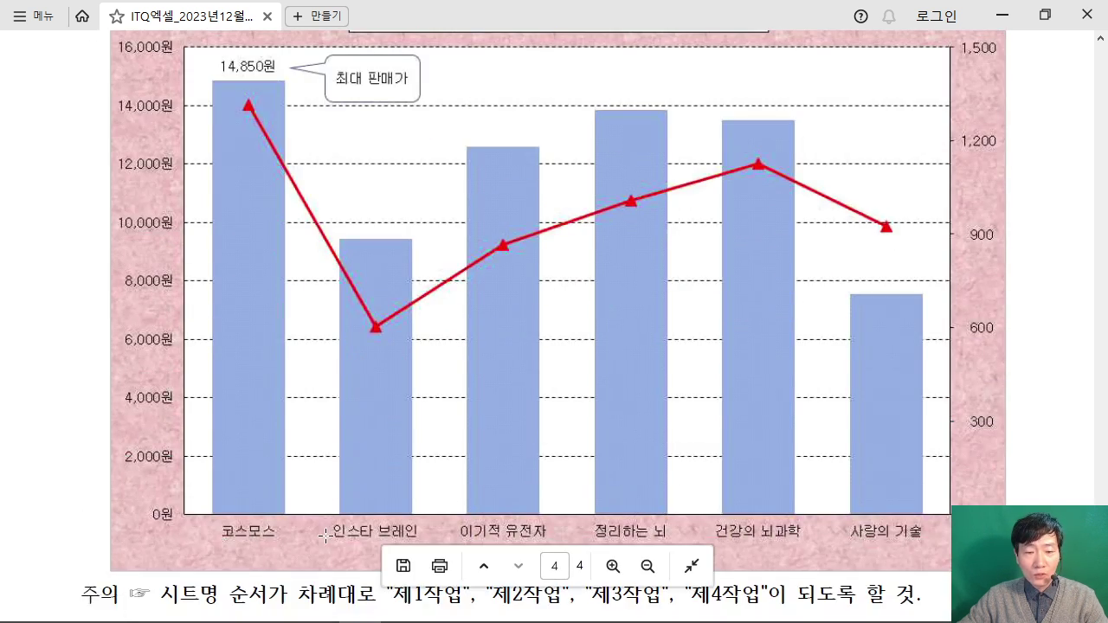
scroll(355, 545, "up", 1)
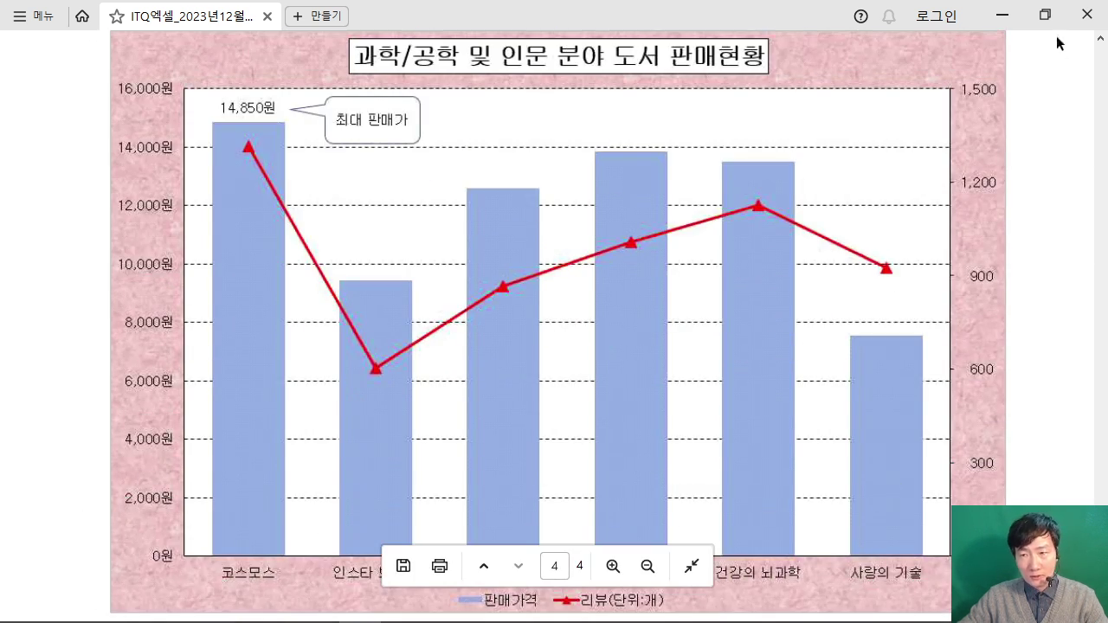
left_click(1045, 14)
scroll(497, 532, "down", 3)
scroll(497, 533, "down", 2)
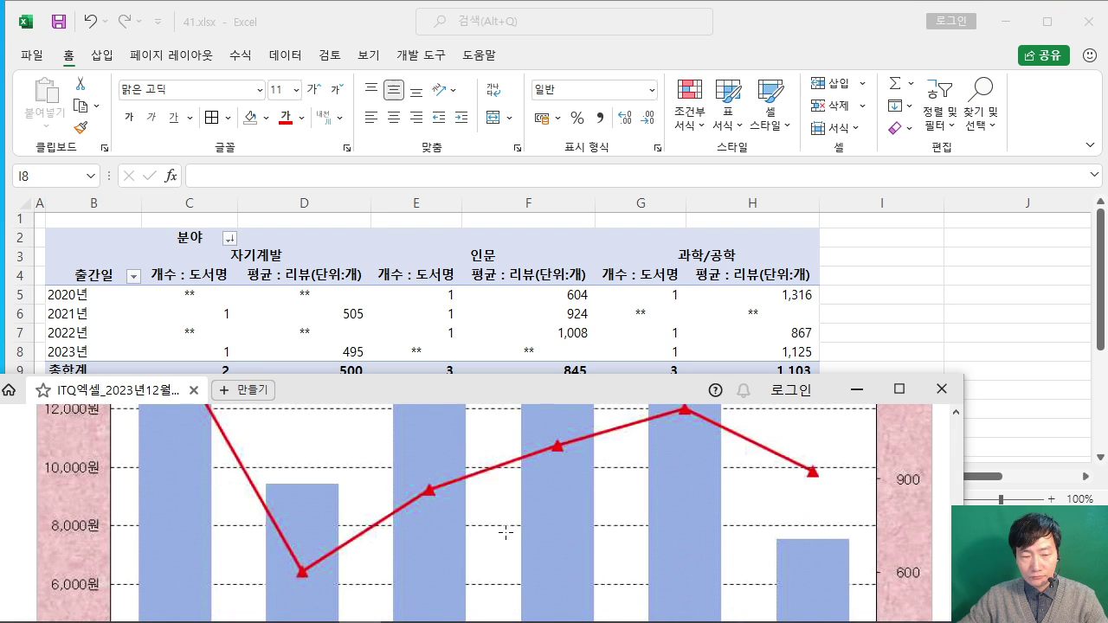
left_click_drag(593, 389, 608, 187)
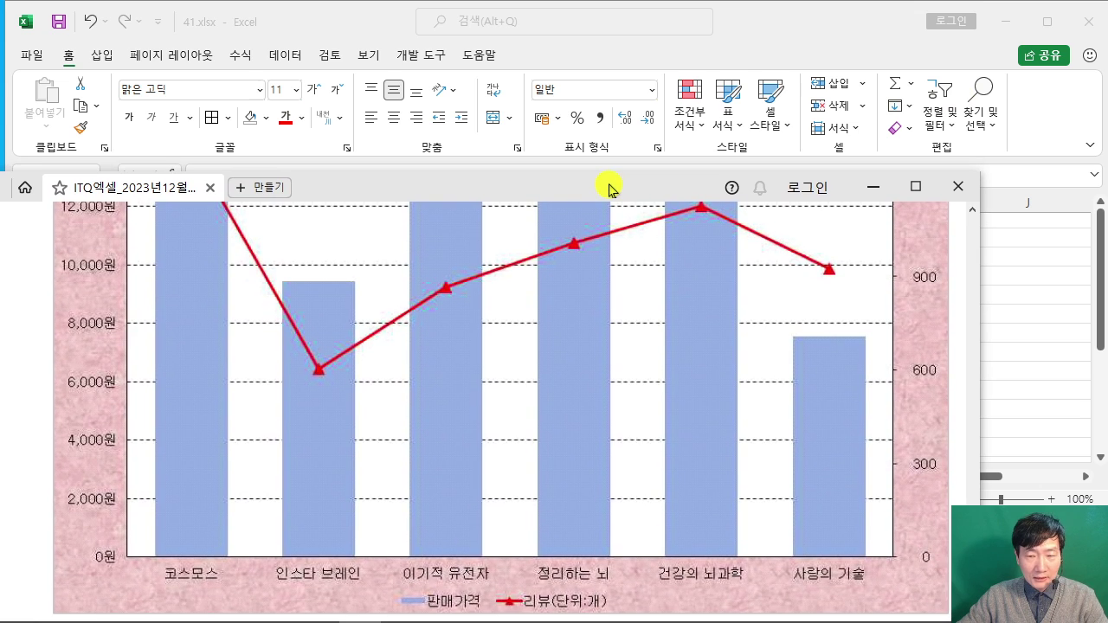
left_click(1049, 271)
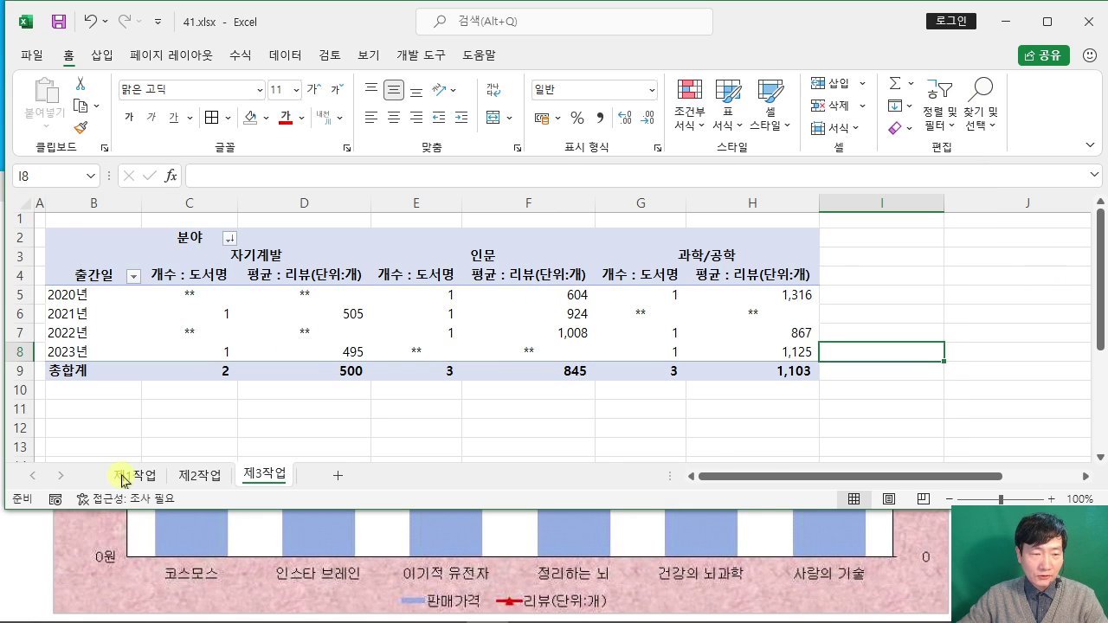
Step: Show the 제1작업 sheet with the ribbon collapsed so the book table through row 14 fits
left_click(129, 472)
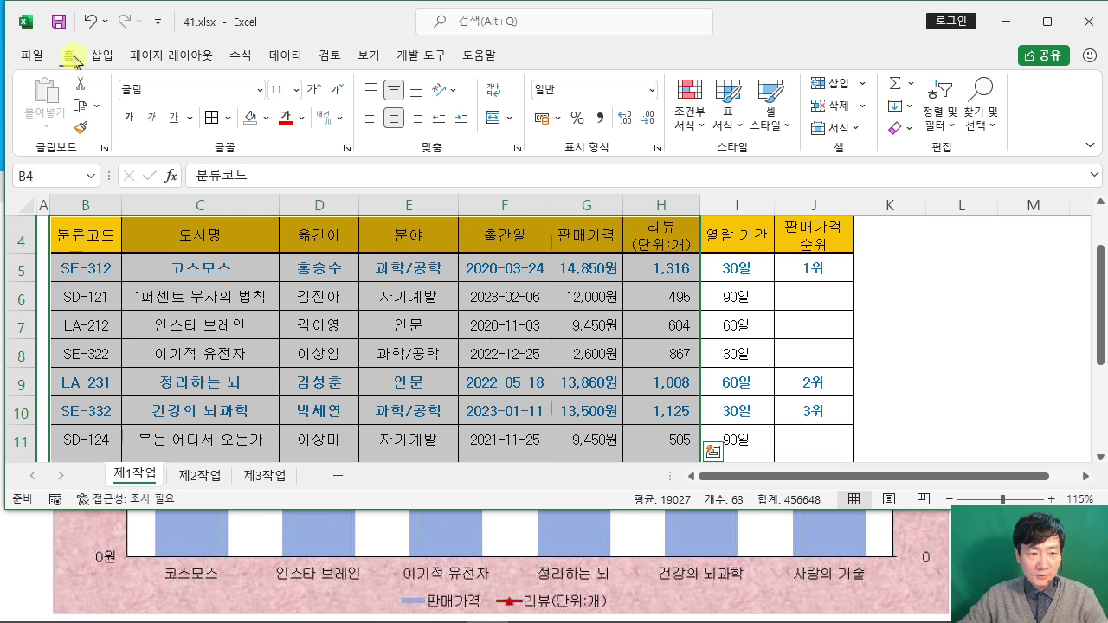
double_click(68, 54)
left_click(250, 266)
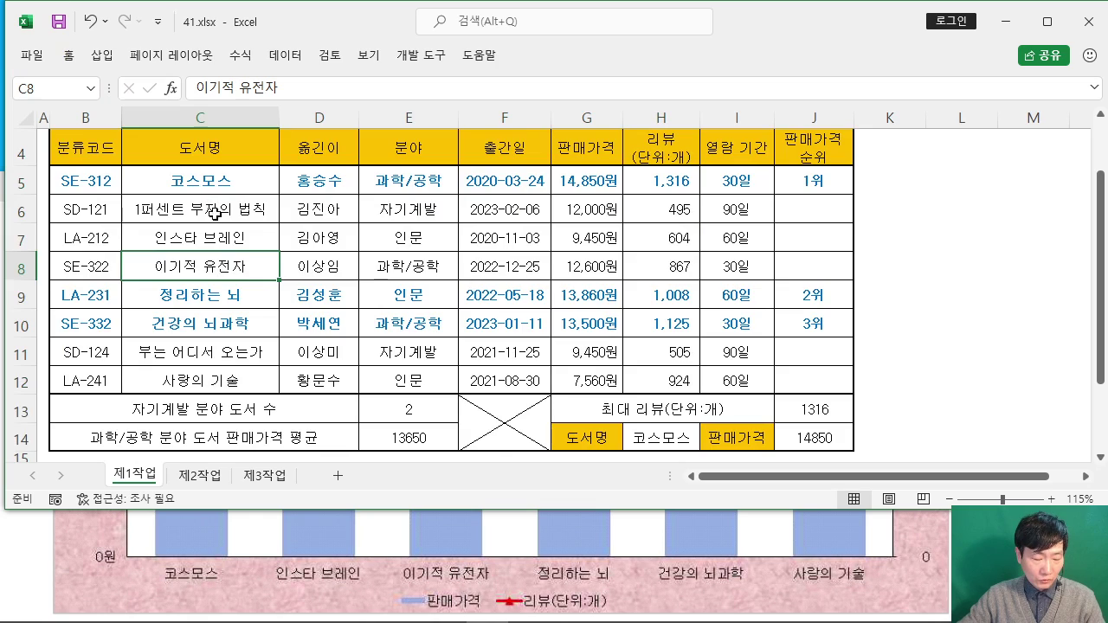
scroll(214, 222, "up", 1)
scroll(214, 222, "down", 1)
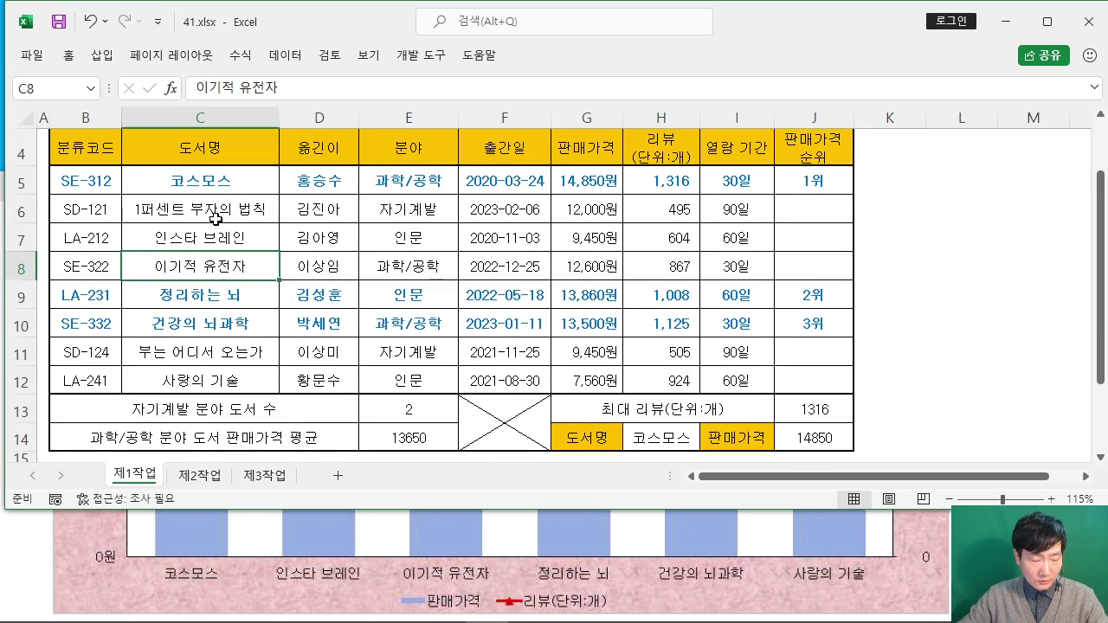
Step: Pen-mark the chart books 코스모스 through 사랑의 기술, striking out rows 6 and 11
mouse_move(261, 196)
left_mouse_down()
mouse_move(200, 171)
mouse_move(249, 187)
left_mouse_up()
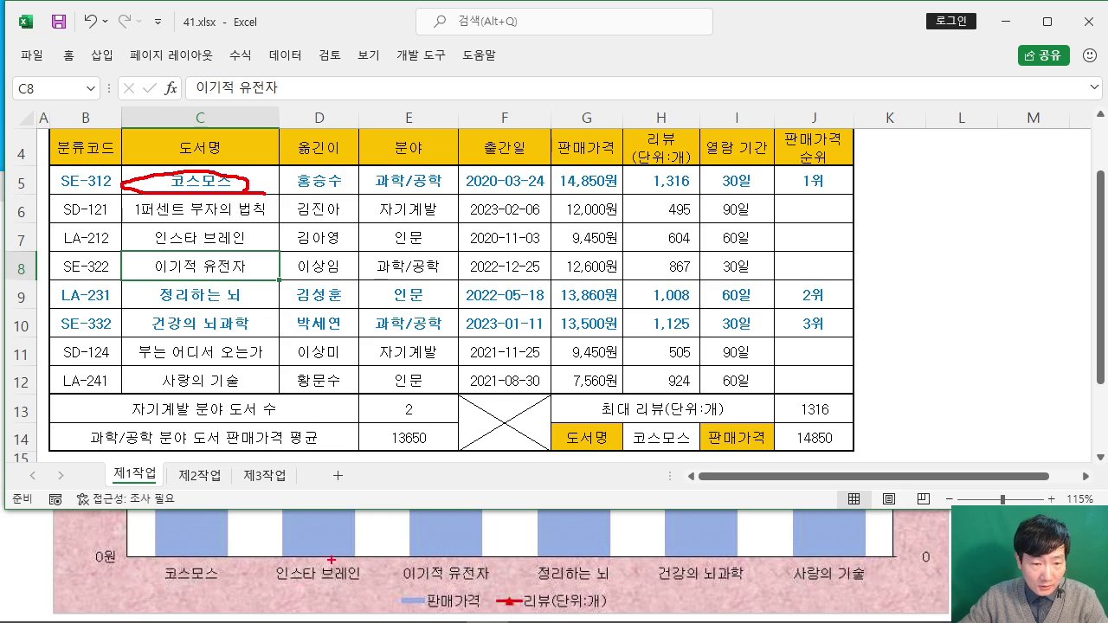
mouse_move(245, 252)
left_mouse_down()
mouse_move(231, 225)
mouse_move(259, 251)
left_mouse_up()
left_click_drag(102, 207, 390, 196)
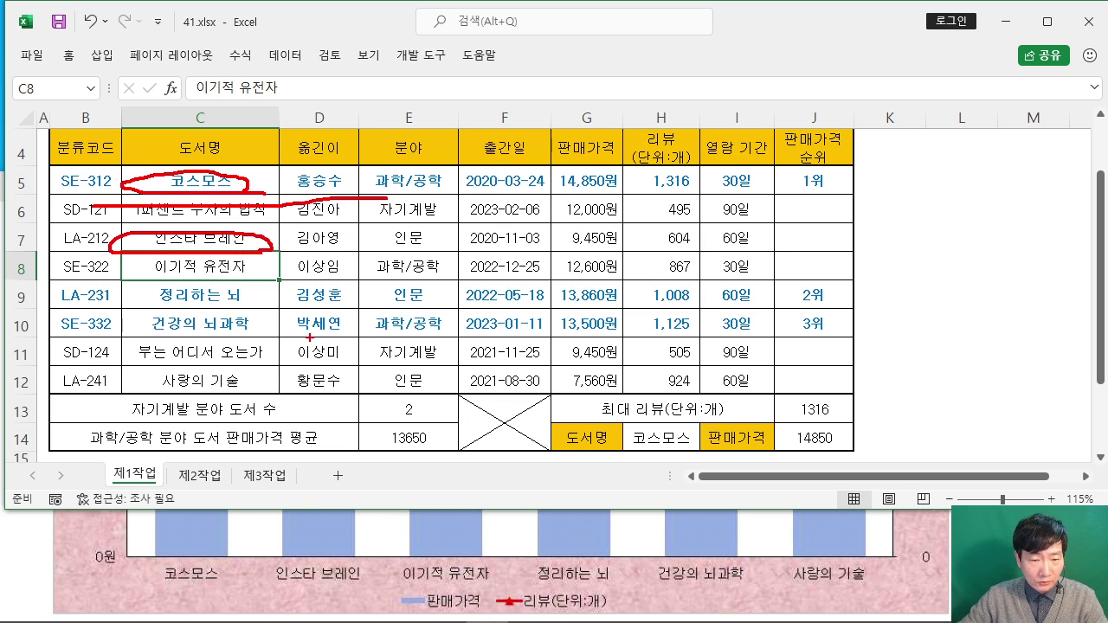
mouse_move(257, 277)
left_mouse_down()
mouse_move(137, 281)
mouse_move(276, 260)
left_mouse_up()
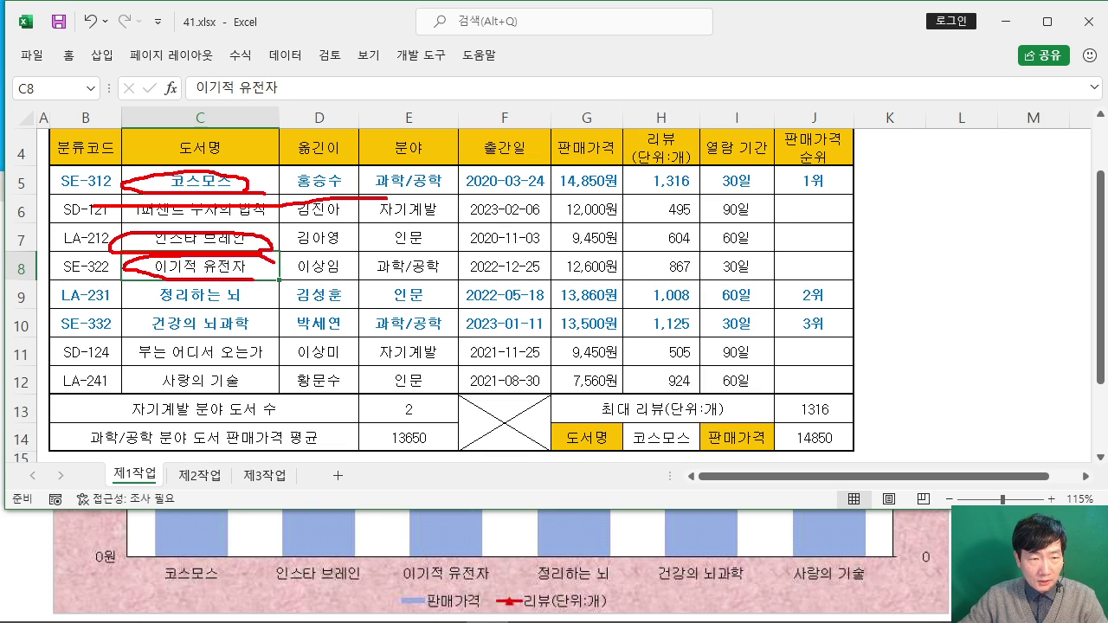
mouse_move(259, 307)
left_mouse_down()
mouse_move(128, 304)
mouse_move(246, 301)
mouse_move(134, 329)
mouse_move(260, 331)
left_mouse_up()
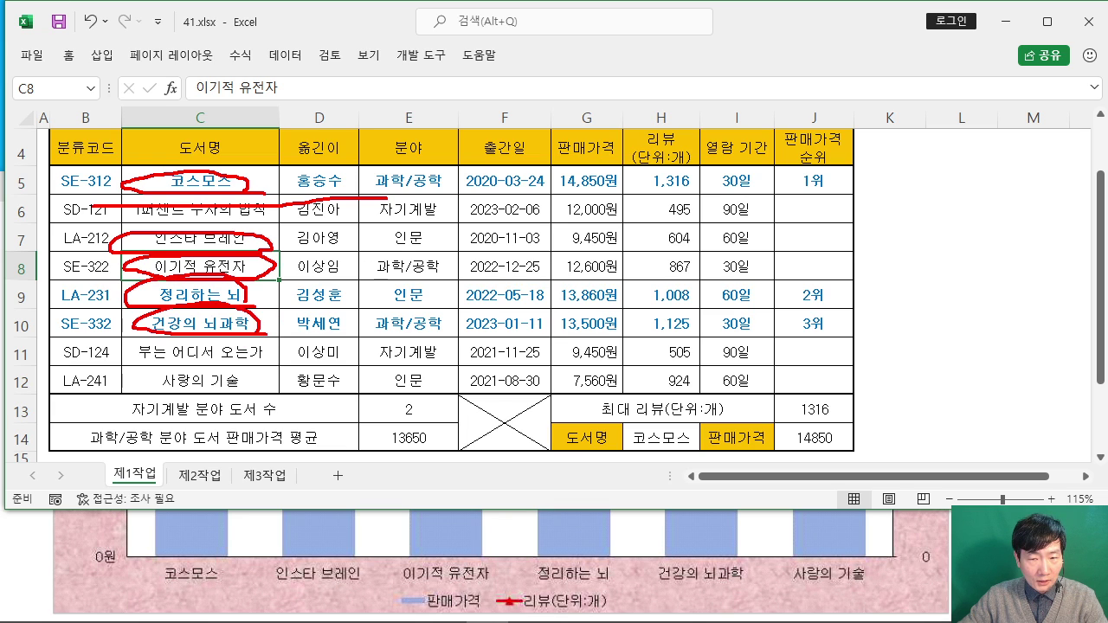
left_click_drag(87, 360, 363, 347)
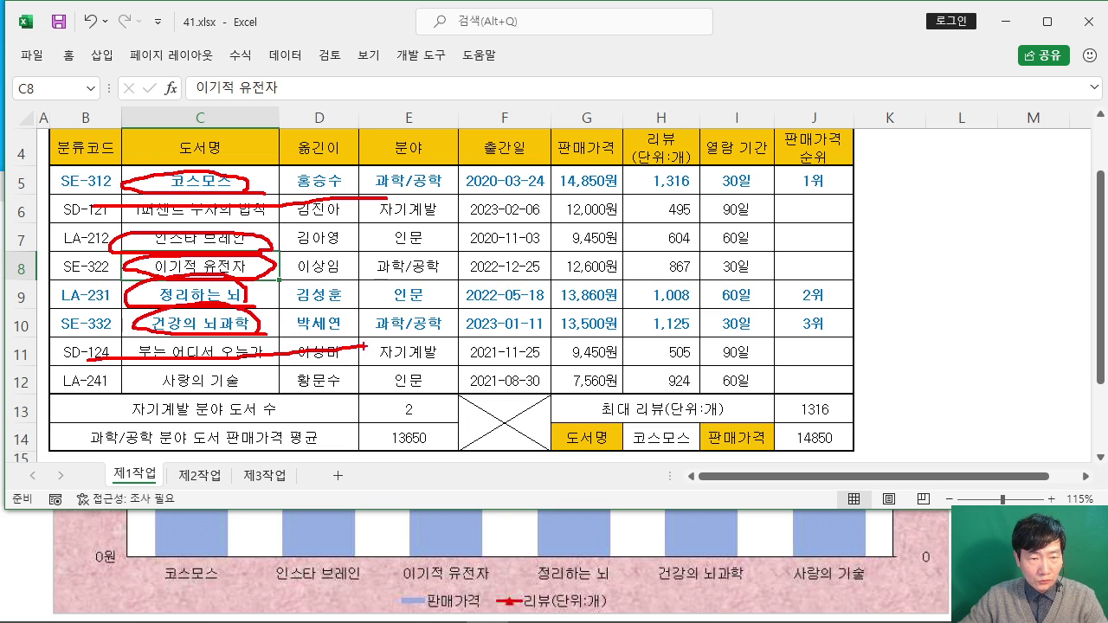
mouse_move(263, 387)
left_mouse_down()
mouse_move(156, 398)
mouse_move(247, 365)
mouse_move(212, 387)
left_mouse_up()
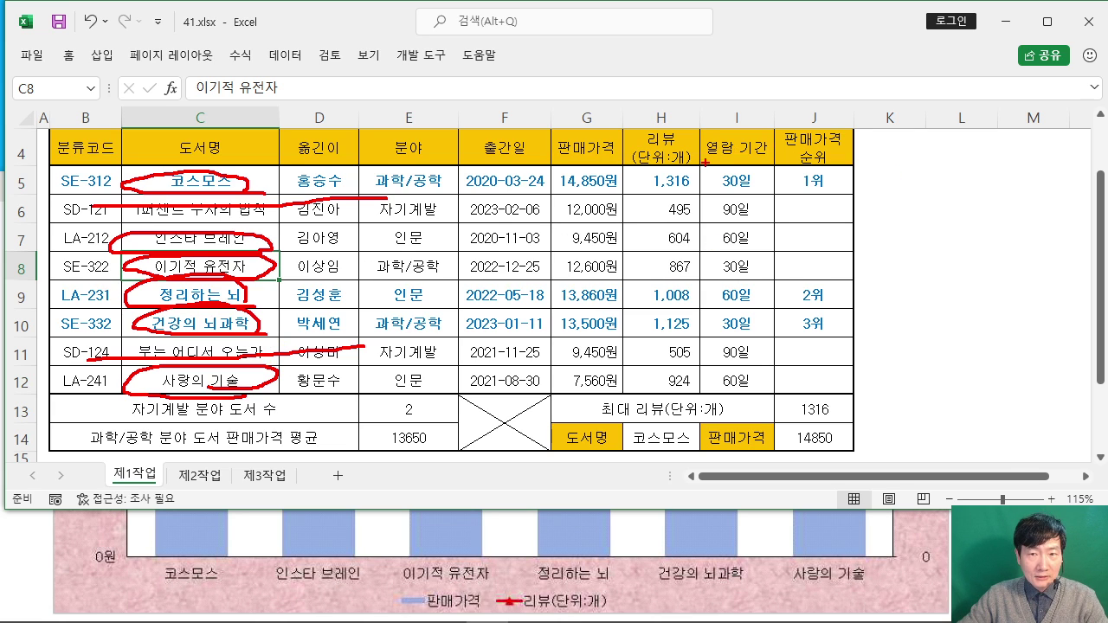
Step: Handwrite the first numbered explanation note beside the table
left_click_drag(687, 105, 689, 126)
mouse_move(711, 129)
left_mouse_down()
mouse_move(675, 130)
mouse_move(692, 140)
left_mouse_up()
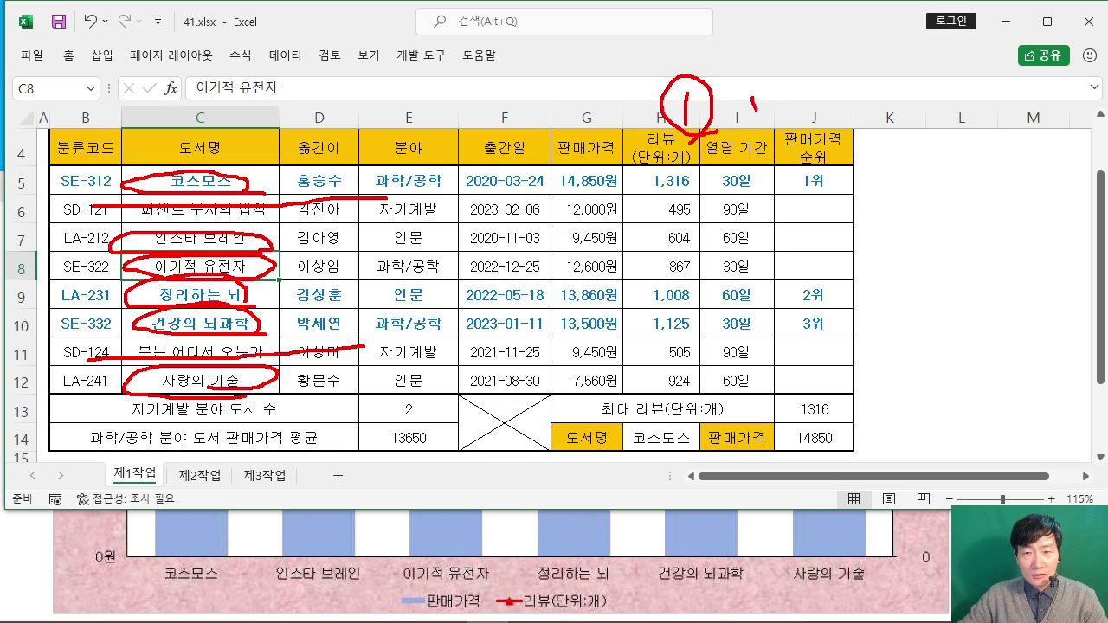
mouse_move(741, 90)
left_mouse_down()
mouse_move(789, 92)
mouse_move(761, 133)
mouse_move(814, 104)
mouse_move(900, 90)
mouse_move(971, 123)
left_mouse_up()
mouse_move(984, 97)
left_mouse_down()
mouse_move(997, 121)
mouse_move(1021, 112)
left_mouse_up()
left_click_drag(1008, 116, 1001, 133)
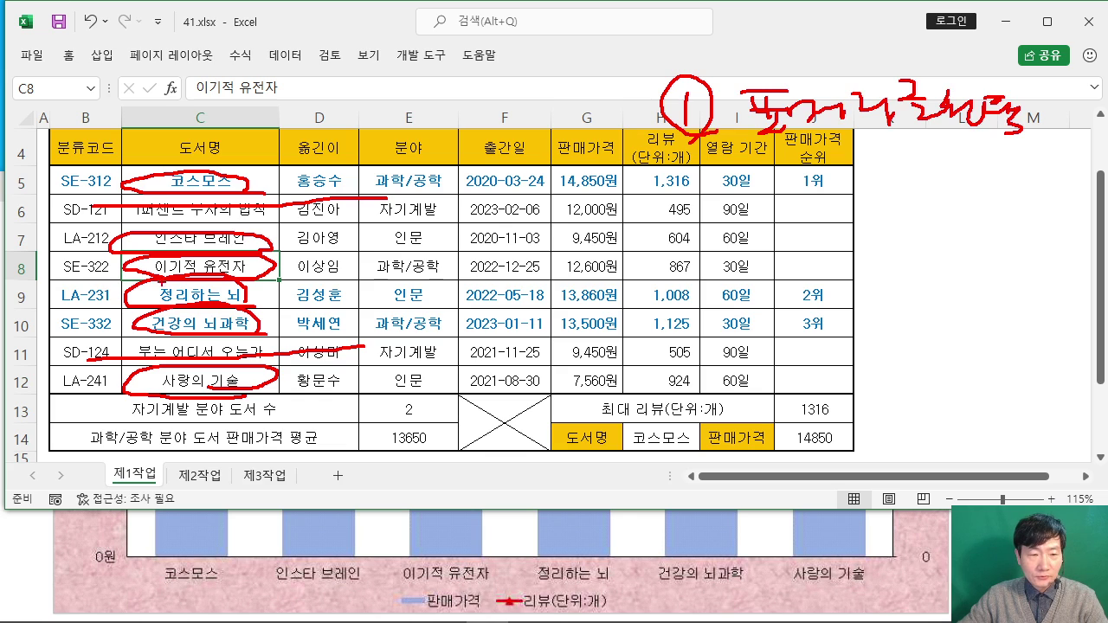
Step: Circle the 도서명 header and handwrite the second explanation note
mouse_move(271, 159)
left_mouse_down()
mouse_move(105, 149)
mouse_move(275, 164)
left_mouse_up()
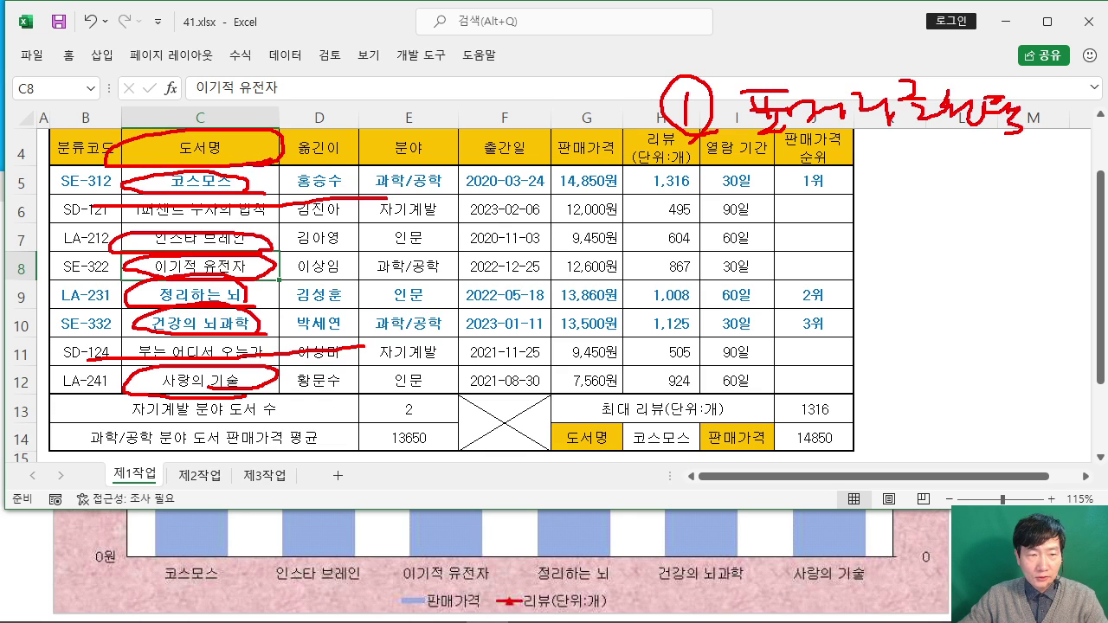
left_click_drag(660, 181, 664, 201)
left_click_drag(679, 197, 698, 215)
left_click_drag(684, 173, 650, 213)
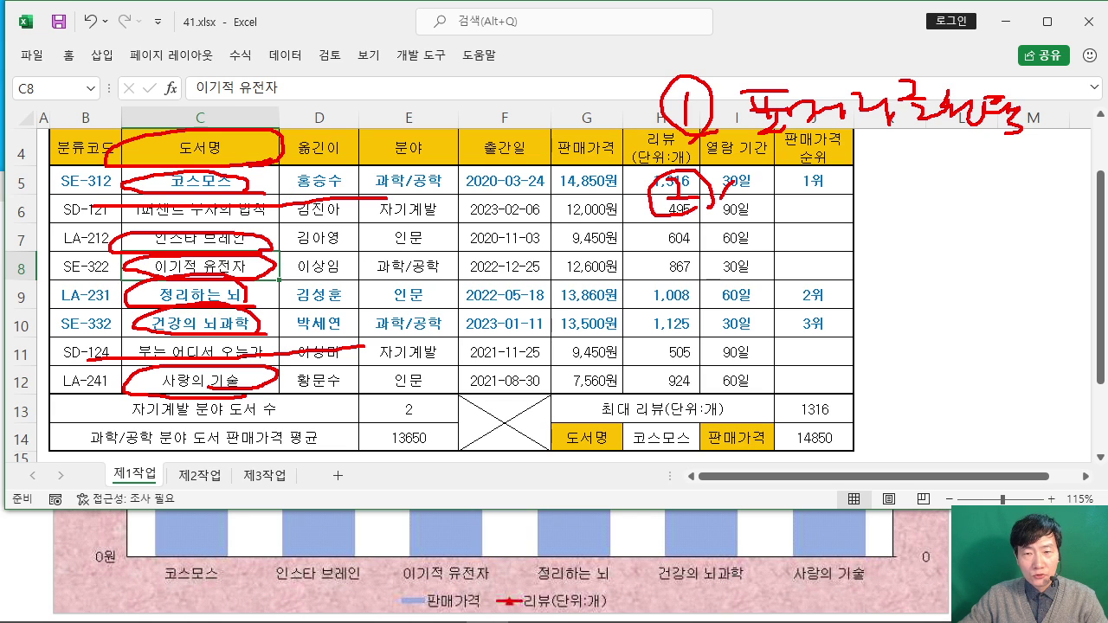
mouse_move(720, 182)
left_mouse_down()
mouse_move(746, 207)
mouse_move(788, 218)
left_mouse_up()
mouse_move(802, 161)
left_mouse_down()
mouse_move(788, 173)
mouse_move(792, 204)
mouse_move(814, 216)
left_mouse_up()
mouse_move(822, 177)
left_mouse_down()
mouse_move(843, 173)
mouse_move(845, 199)
left_mouse_up()
left_click_drag(842, 182, 869, 213)
mouse_move(867, 207)
left_mouse_down()
mouse_move(903, 180)
mouse_move(905, 195)
left_mouse_up()
left_click_drag(892, 191, 909, 216)
left_click_drag(919, 161, 919, 232)
left_click_drag(948, 180, 983, 226)
left_click_drag(988, 175, 1013, 198)
mouse_move(984, 201)
left_mouse_down()
mouse_move(1016, 221)
mouse_move(1023, 205)
left_mouse_up()
left_click_drag(1000, 208, 1004, 223)
left_click_drag(1025, 205, 1044, 196)
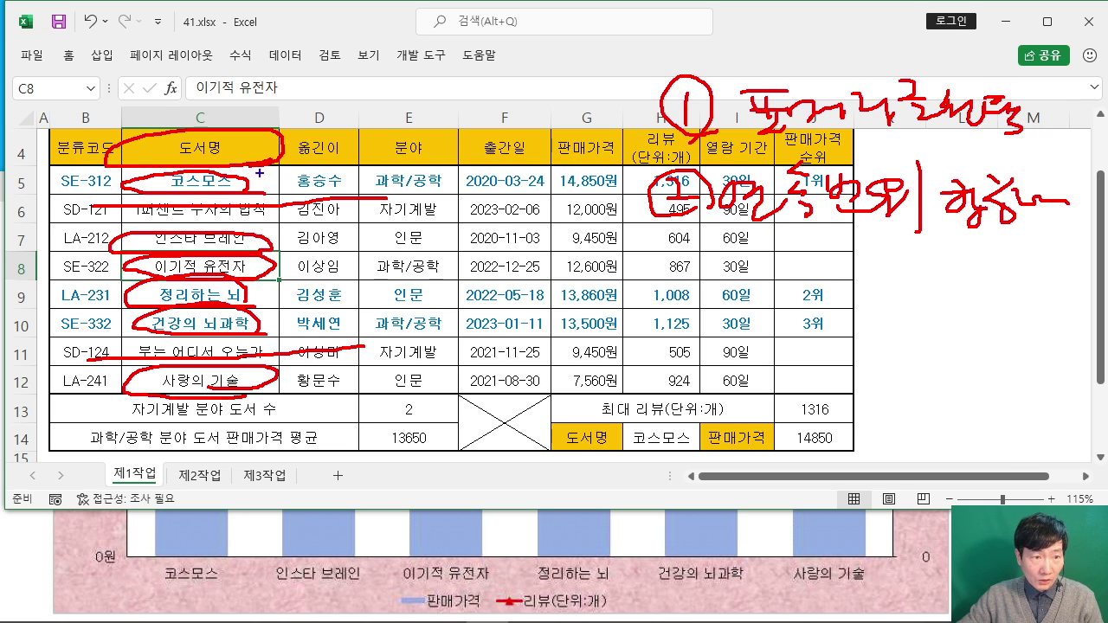
Step: Box 도서명 and 코스모스 as the first range, write the third note, and bracket all three
left_click_drag(119, 124, 281, 194)
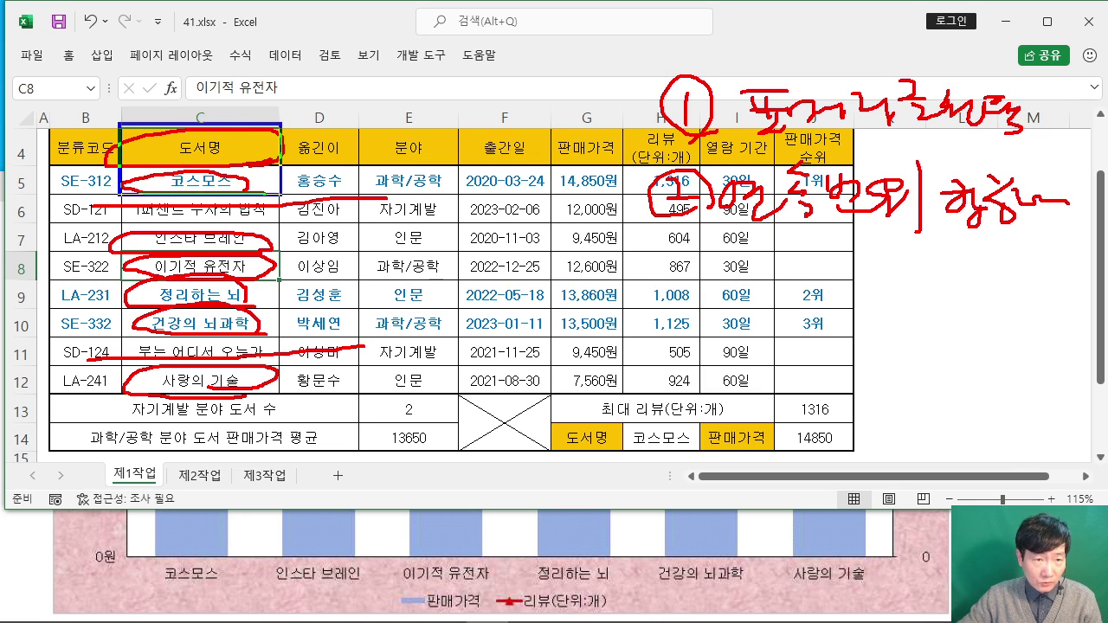
mouse_move(203, 139)
left_mouse_down()
mouse_move(203, 183)
mouse_move(215, 140)
mouse_move(213, 186)
left_mouse_up()
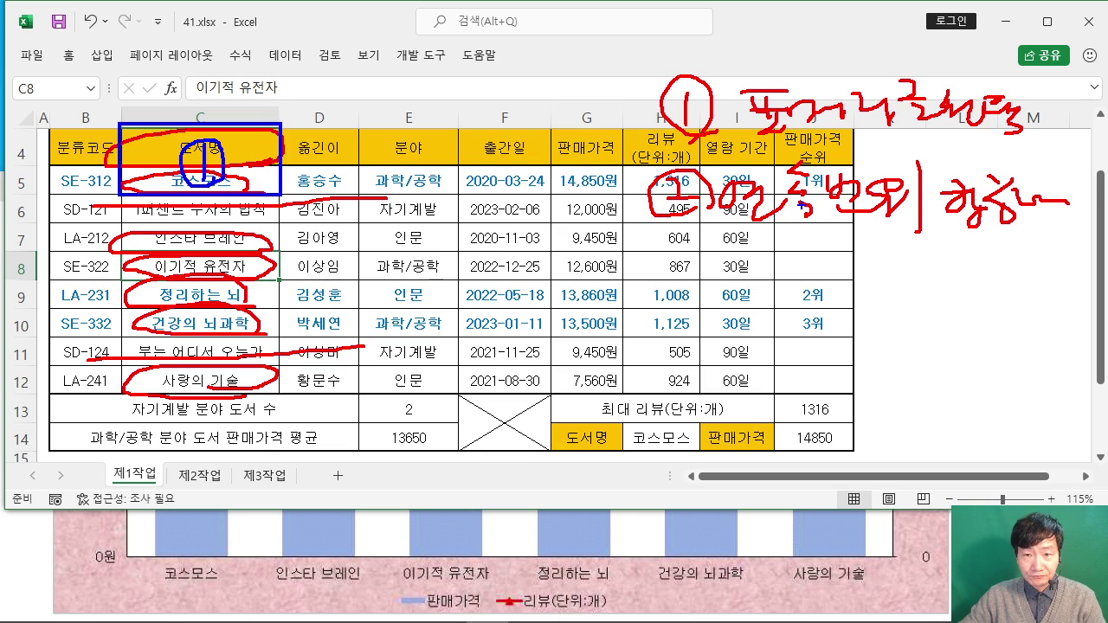
left_click_drag(714, 299, 704, 316)
mouse_move(720, 281)
left_mouse_down()
mouse_move(720, 315)
mouse_move(732, 292)
left_mouse_up()
left_click_drag(786, 286, 808, 302)
left_click_drag(783, 313, 815, 325)
mouse_move(859, 278)
left_mouse_down()
mouse_move(831, 326)
mouse_move(864, 303)
left_mouse_up()
left_click_drag(863, 279, 836, 304)
left_click_drag(900, 259, 914, 265)
left_click_drag(888, 277, 963, 328)
left_click_drag(1004, 273, 1000, 301)
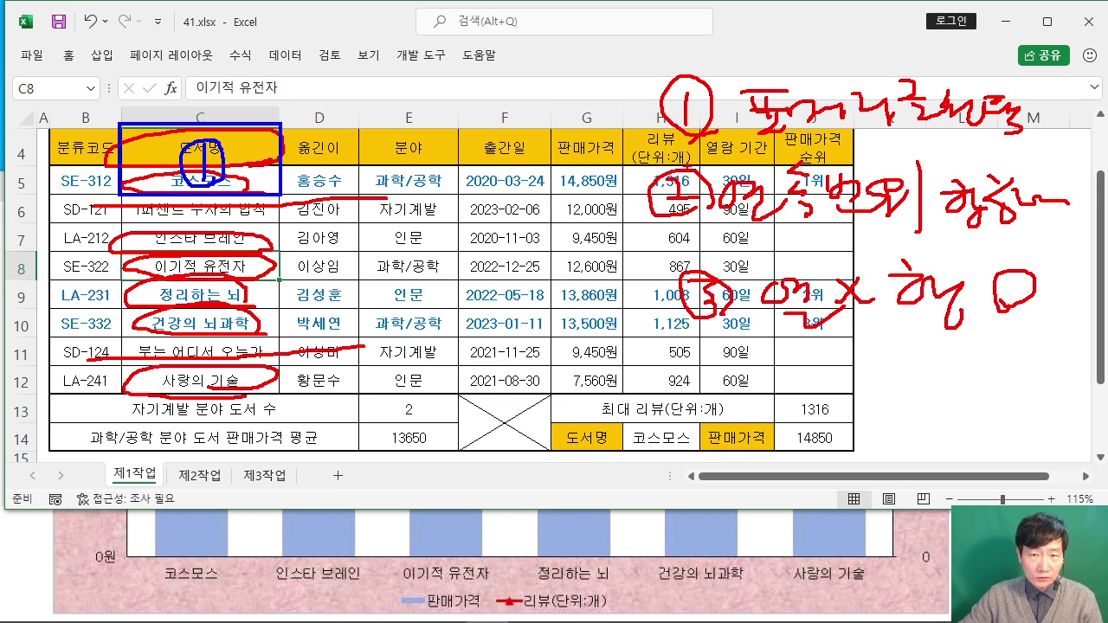
mouse_move(651, 102)
left_mouse_down()
mouse_move(619, 135)
mouse_move(642, 308)
left_mouse_up()
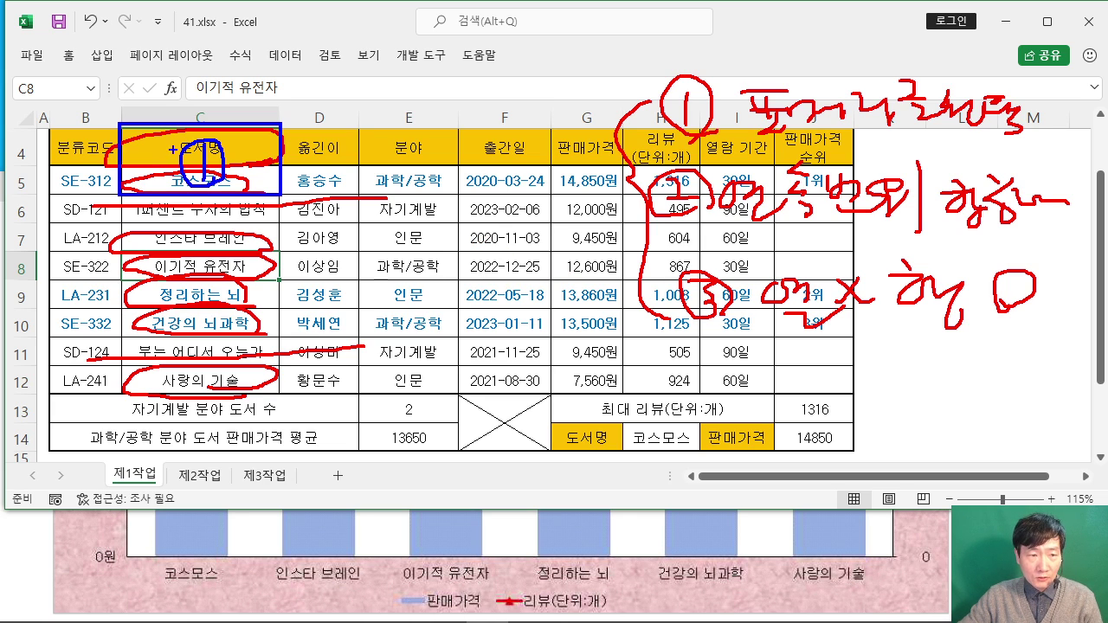
Step: Underline the sample legend and box the 판매가격/리뷰 headers and rows 7–10 as ranges
left_click_drag(404, 608, 612, 617)
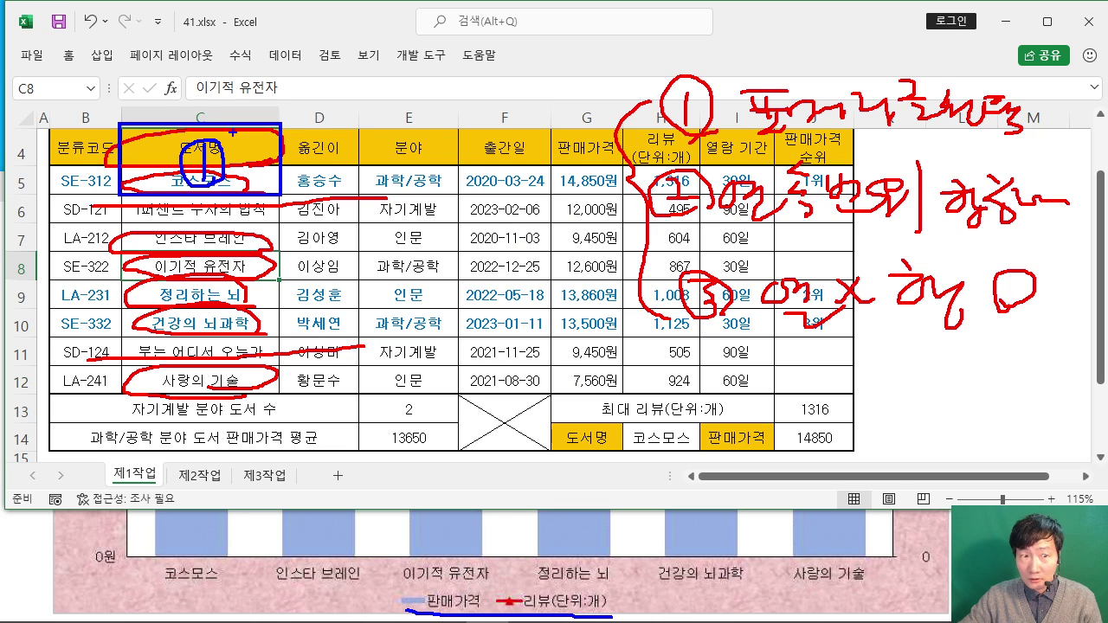
mouse_move(550, 127)
left_mouse_down()
mouse_move(560, 180)
mouse_move(581, 198)
mouse_move(704, 193)
left_mouse_up()
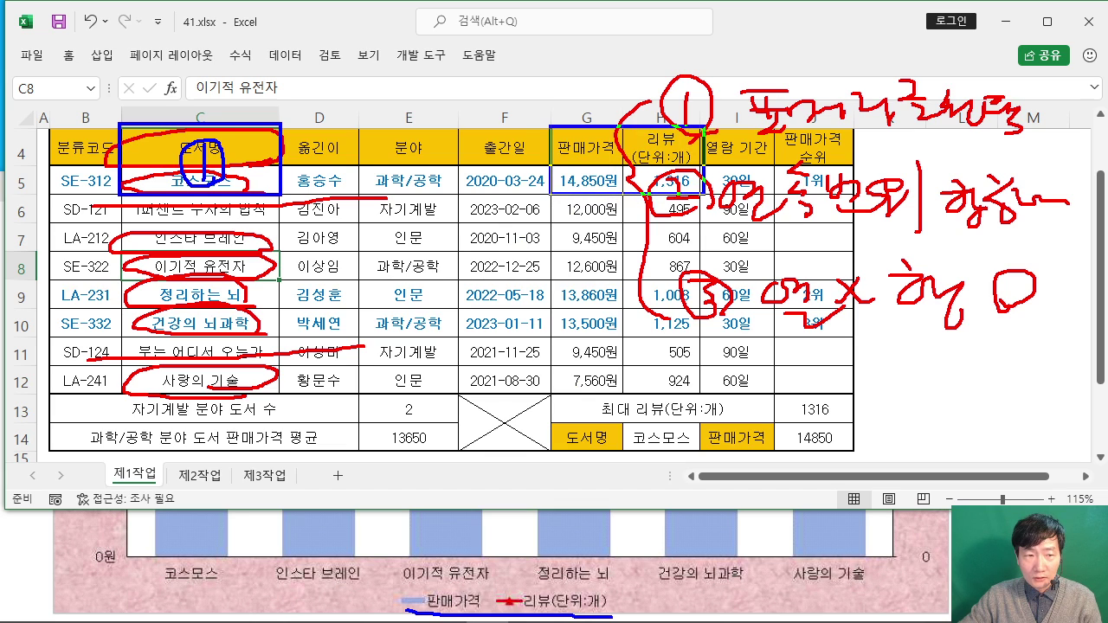
mouse_move(645, 164)
left_mouse_down()
mouse_move(607, 127)
mouse_move(644, 166)
left_mouse_up()
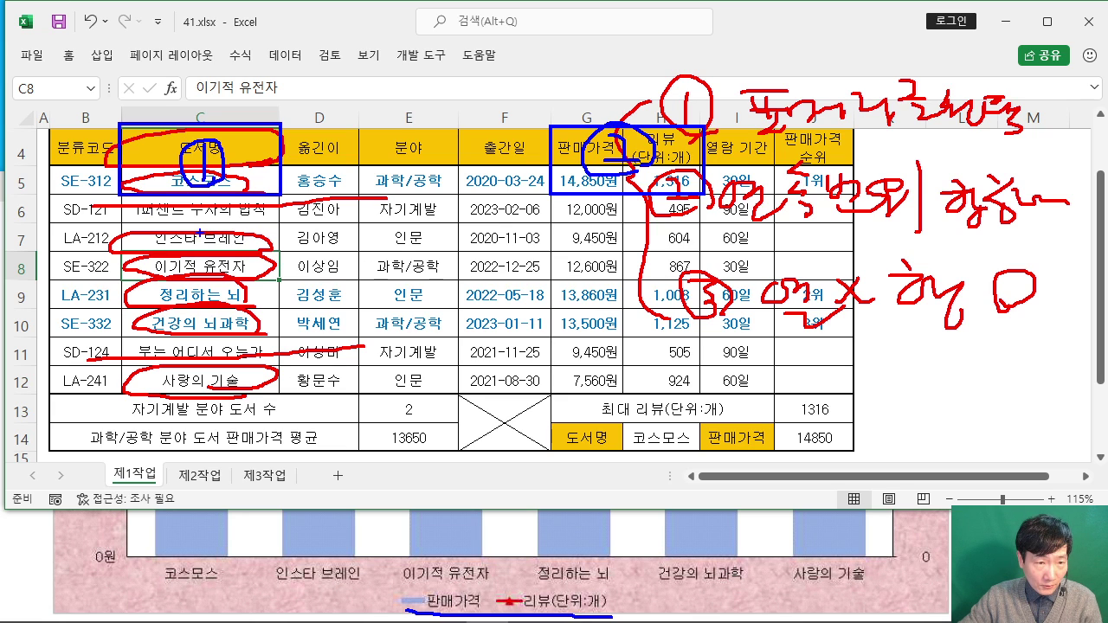
mouse_move(119, 224)
left_mouse_down()
mouse_move(136, 291)
mouse_move(279, 336)
left_mouse_up()
left_click_drag(189, 262, 249, 268)
mouse_move(549, 224)
left_mouse_down()
mouse_move(590, 277)
mouse_move(701, 337)
left_mouse_up()
mouse_move(629, 254)
left_mouse_down()
mouse_move(599, 282)
mouse_move(649, 282)
left_mouse_up()
left_click_drag(628, 257, 626, 294)
left_click_drag(665, 240, 665, 297)
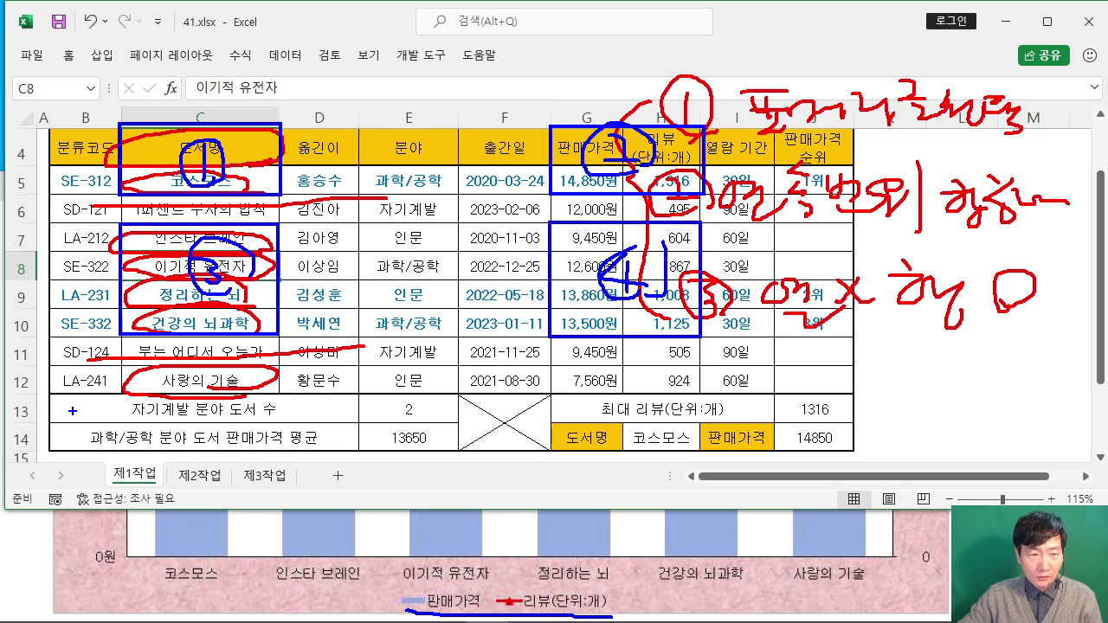
Step: Box 사랑의 기술 and row 12's price and review as ranges 5 and 6, then clear annotations
left_click_drag(131, 365, 287, 399)
mouse_move(223, 365)
left_mouse_down()
mouse_move(208, 394)
mouse_move(250, 368)
left_mouse_up()
left_click_drag(549, 358, 701, 396)
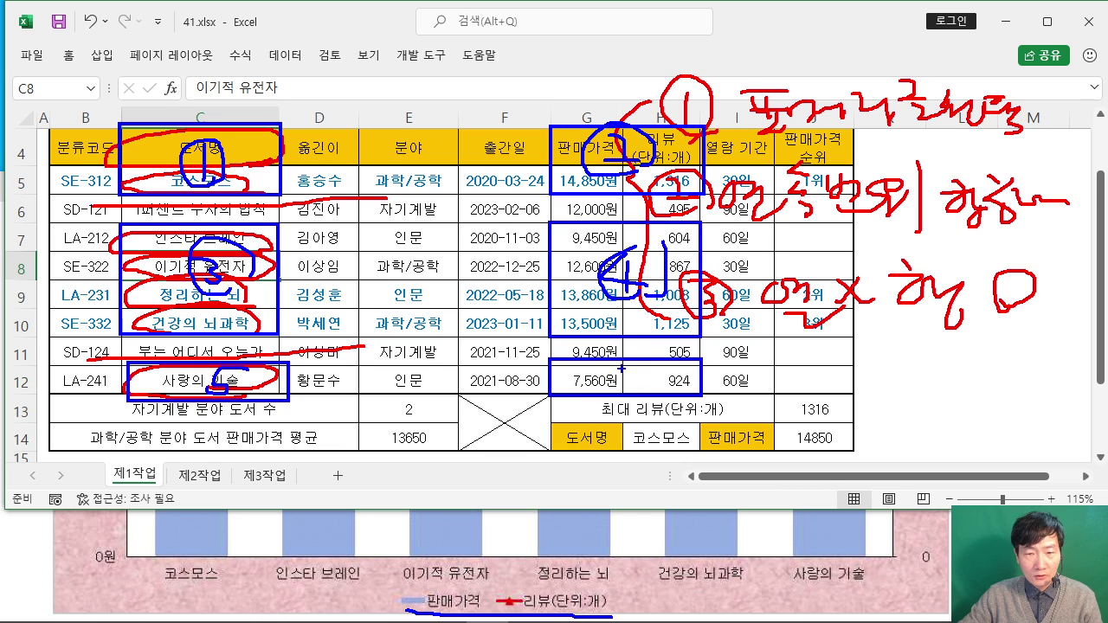
left_click_drag(651, 352, 632, 372)
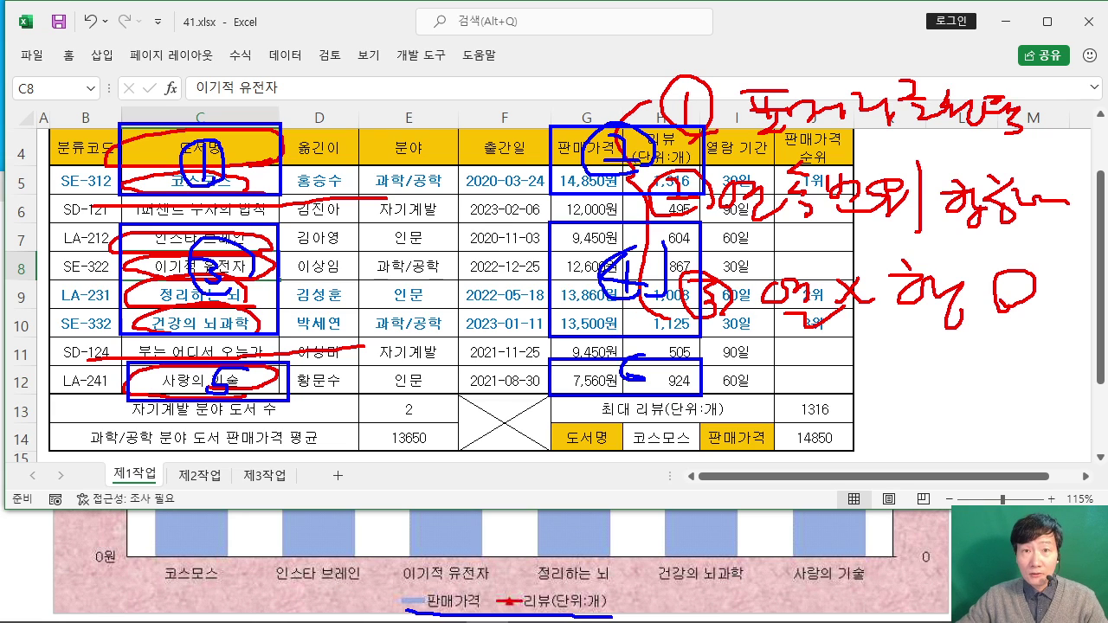
key("Escape")
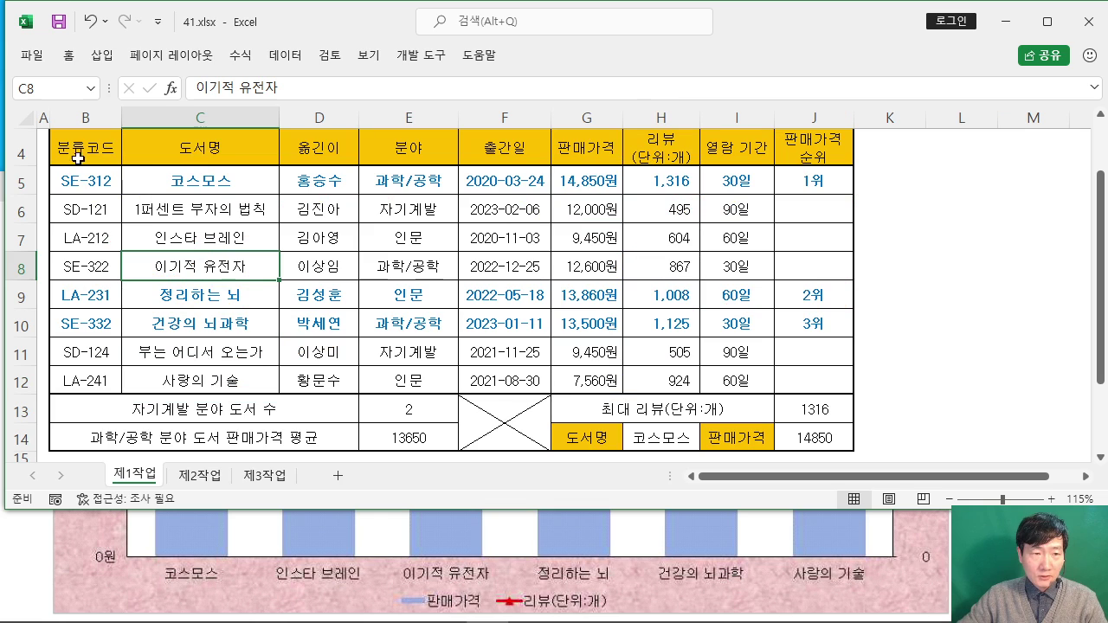
Step: Select C4:C5 and add G4:H5, noting how to add further ranges to the selection
left_click_drag(206, 153, 206, 179)
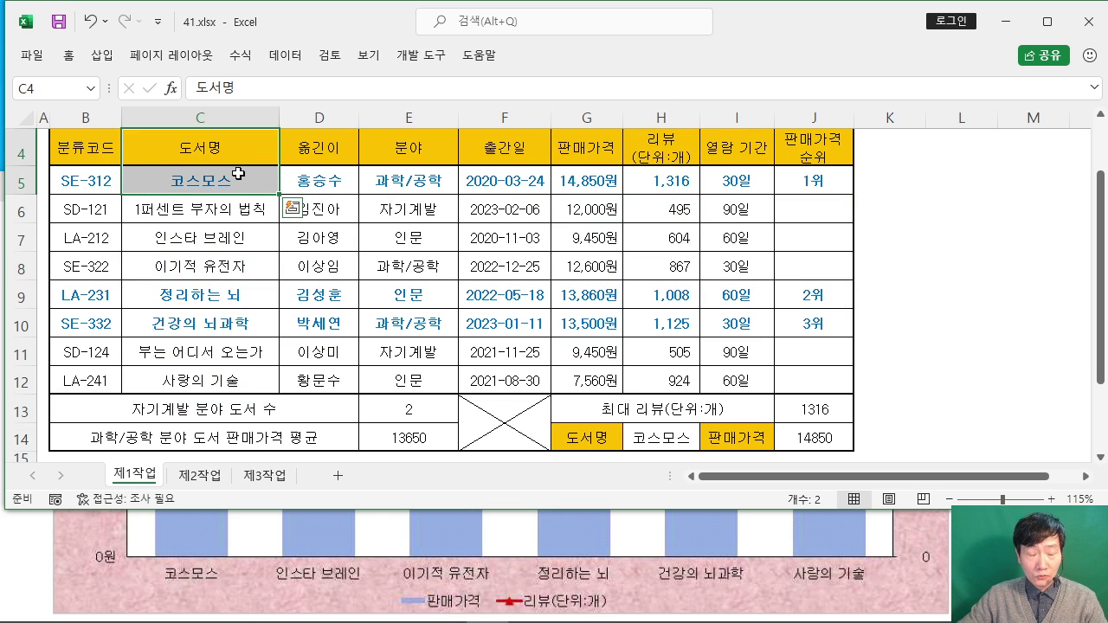
left_click_drag(638, 10, 869, 91)
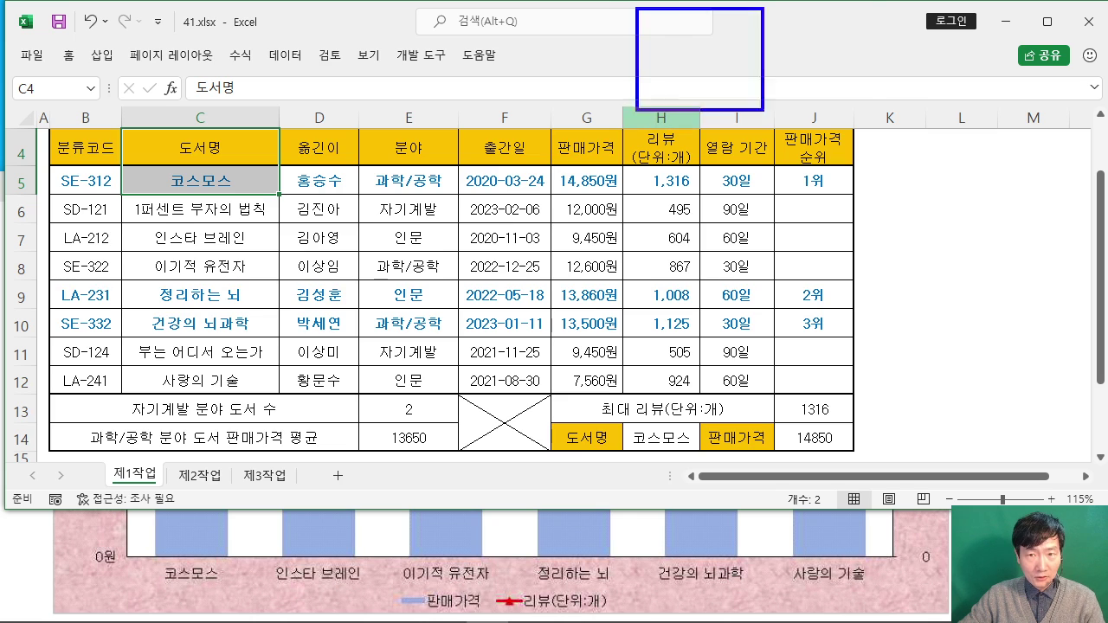
mouse_move(697, 22)
left_mouse_down()
mouse_move(689, 69)
mouse_move(708, 69)
mouse_move(755, 33)
mouse_move(765, 64)
left_mouse_up()
left_click(752, 60)
left_click_drag(611, 62, 651, 123)
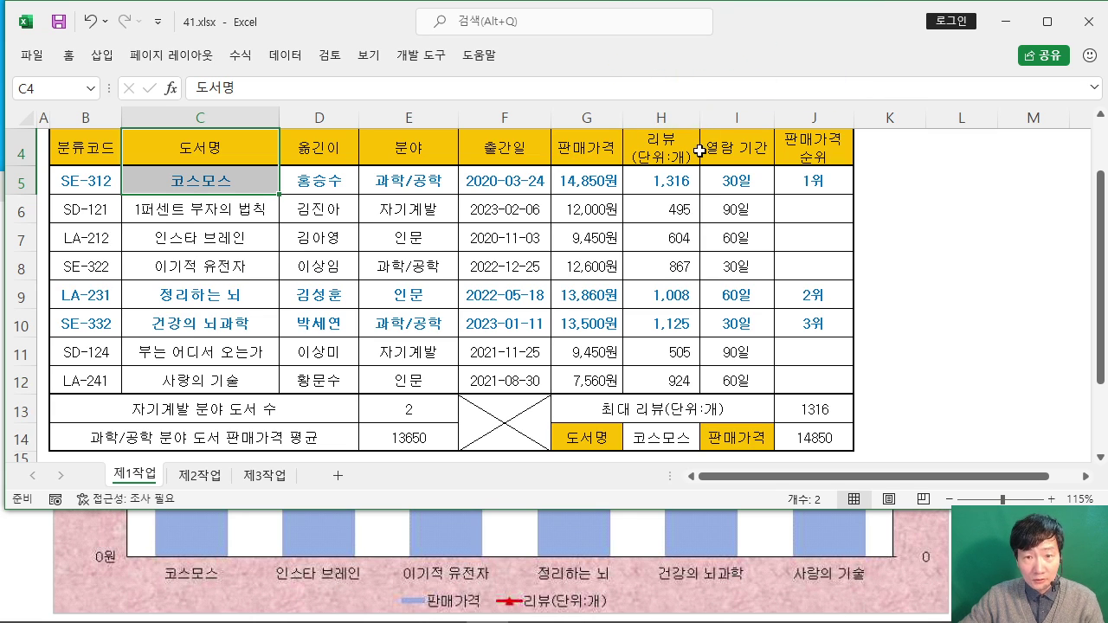
left_click_drag(589, 144, 658, 177)
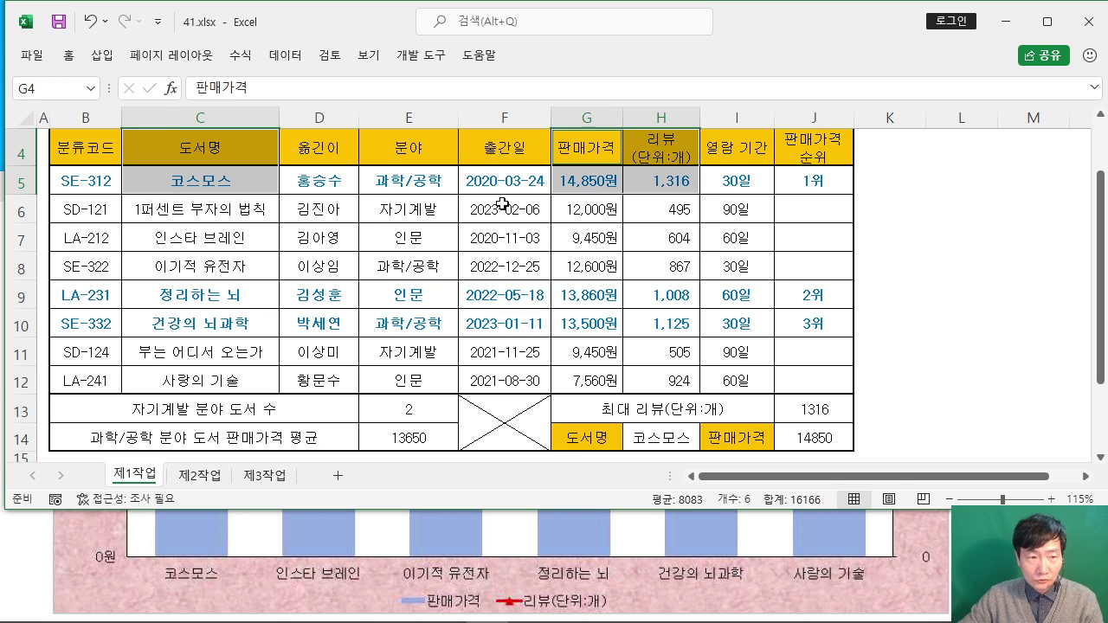
Step: Add C7:C10, G7:H10, C12 and G12:H12 to the selection, then clear the pen notes
left_click(200, 235, "ctrl")
left_click_drag(200, 235, 209, 319)
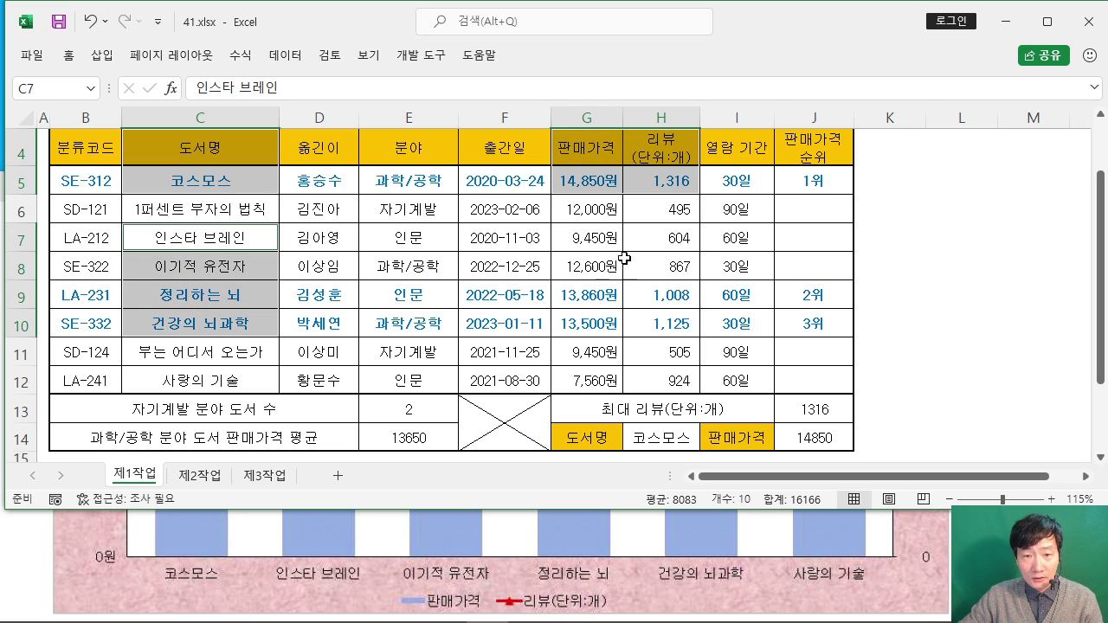
left_click_drag(575, 239, 655, 317)
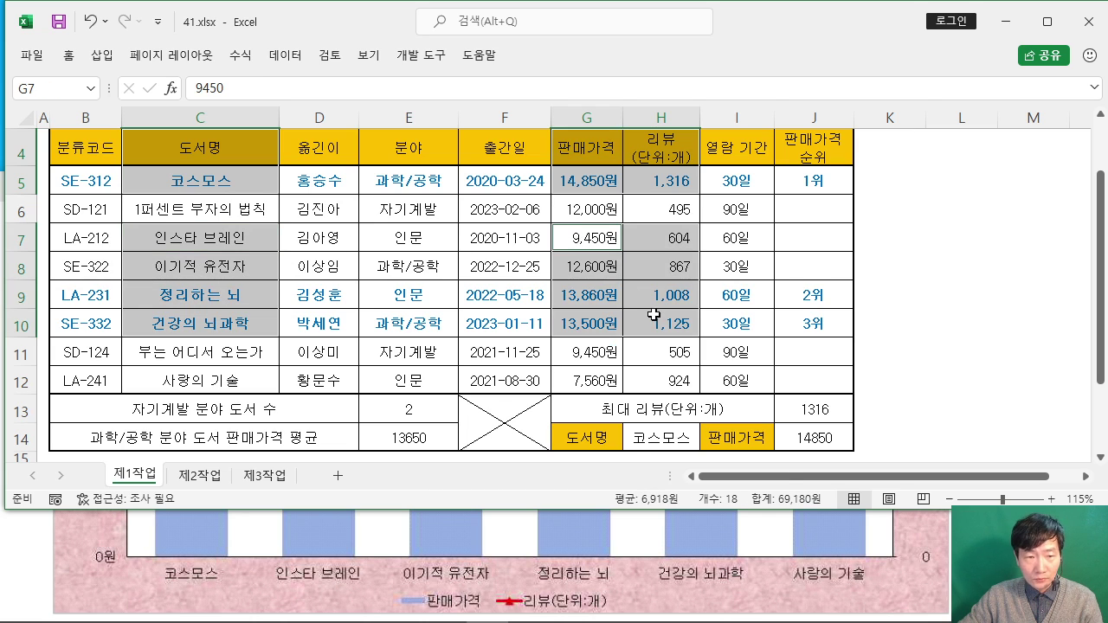
left_click(208, 385, "ctrl")
left_click_drag(575, 379, 679, 380)
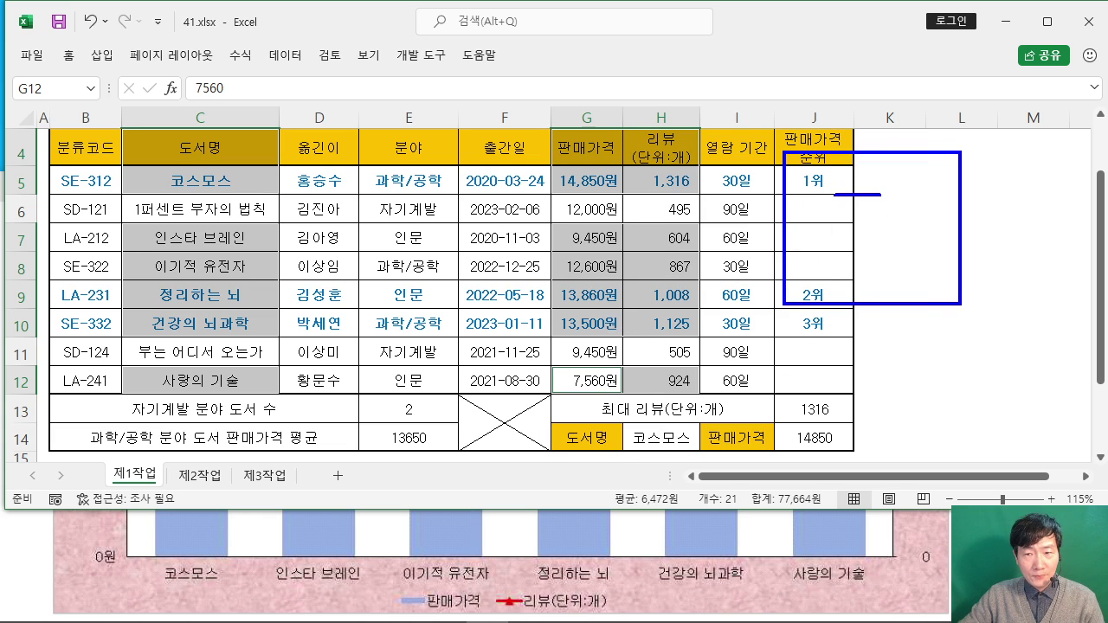
left_click_drag(908, 200, 898, 258)
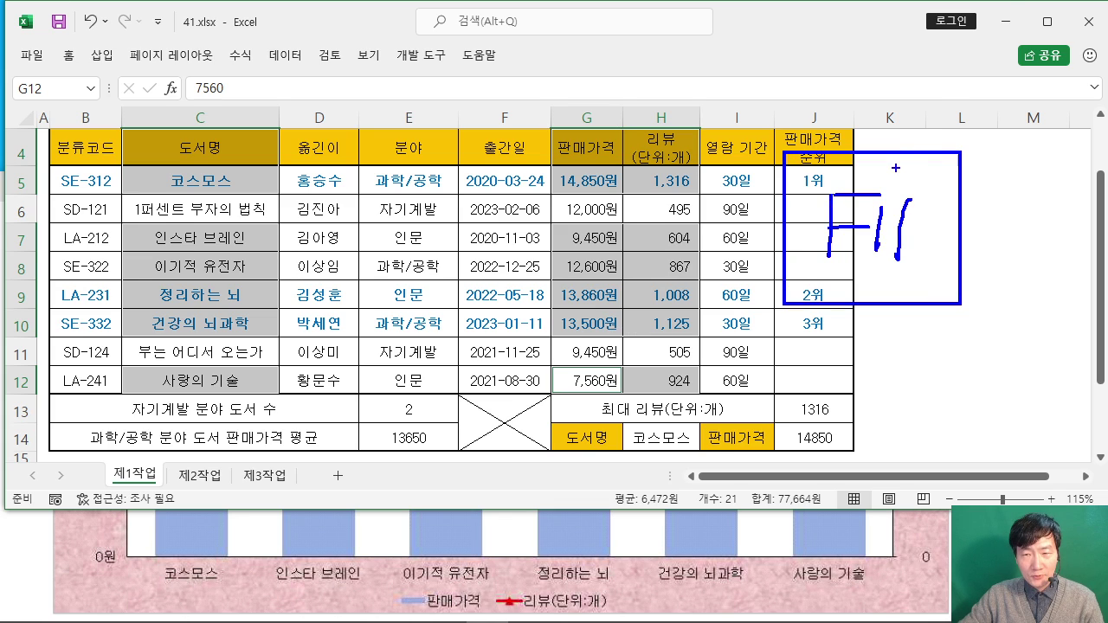
left_click_drag(895, 168, 991, 47)
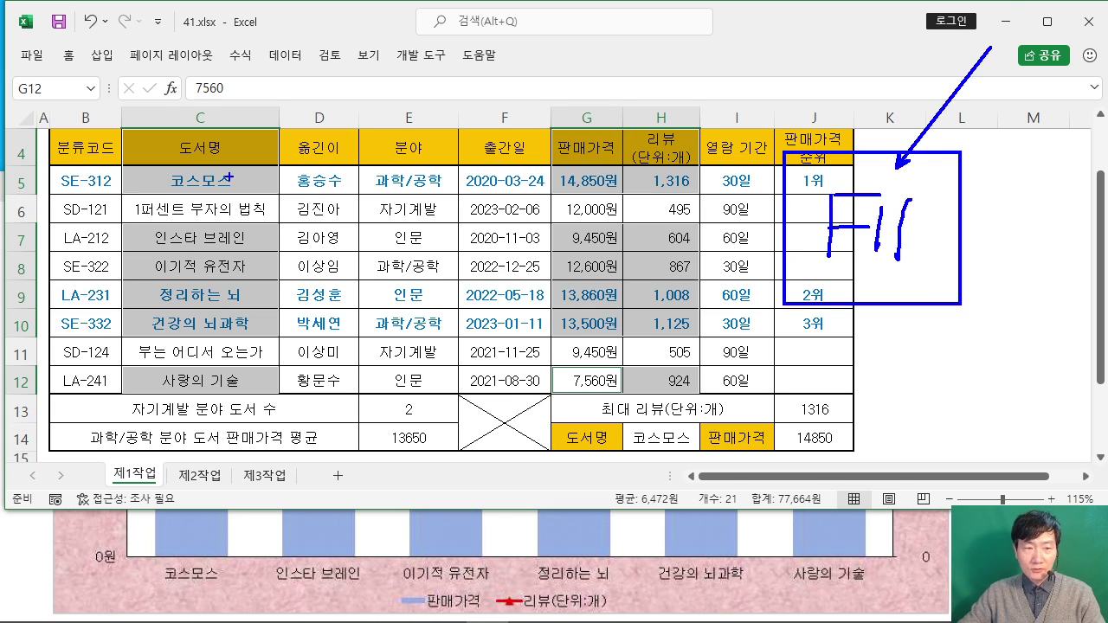
key("Escape")
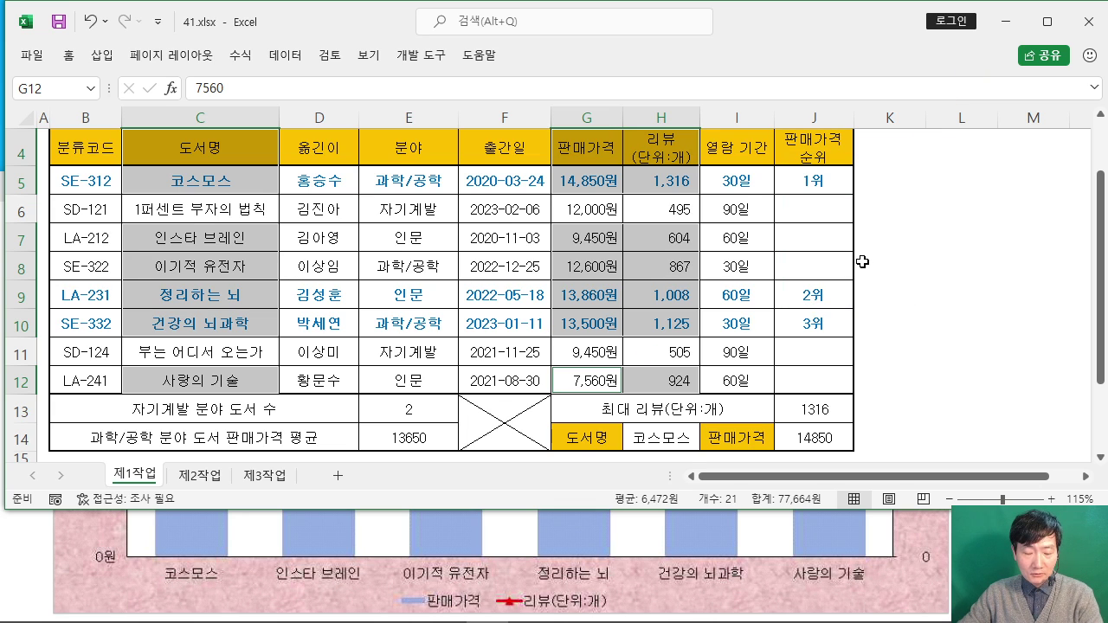
Step: Create a chart sheet with F11 and rename its tab to 제4작업
key("F11")
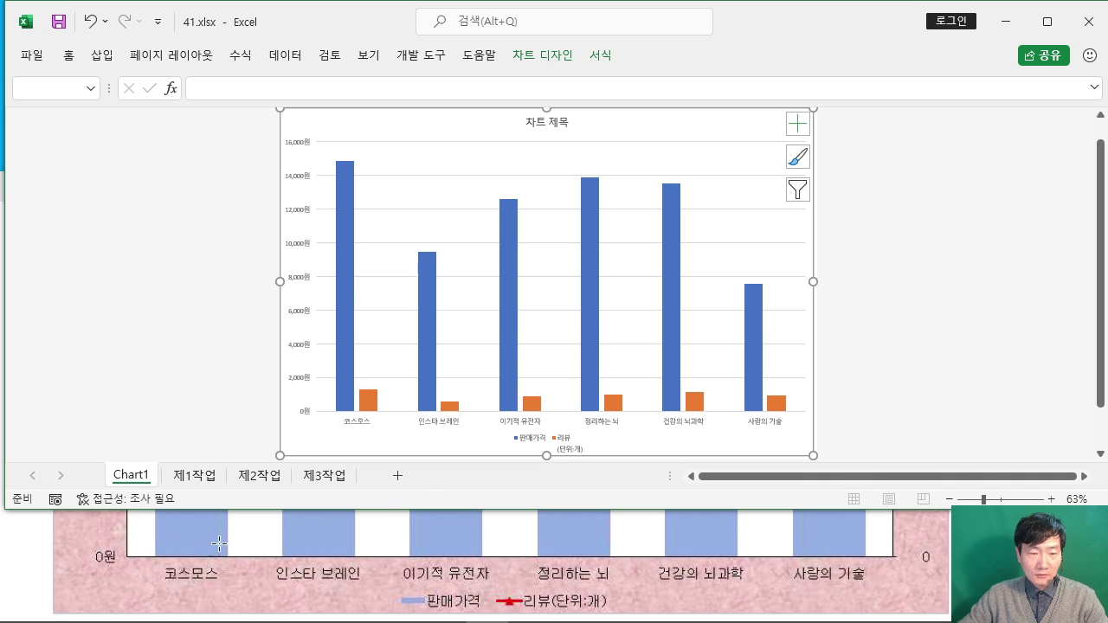
double_click(136, 482)
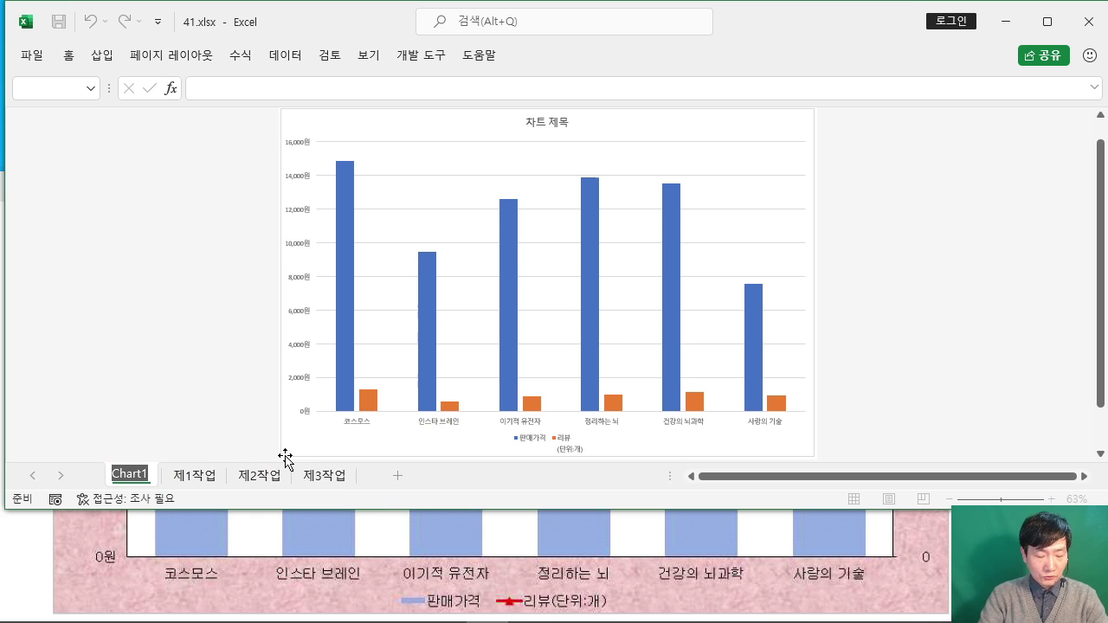
type("제4작업")
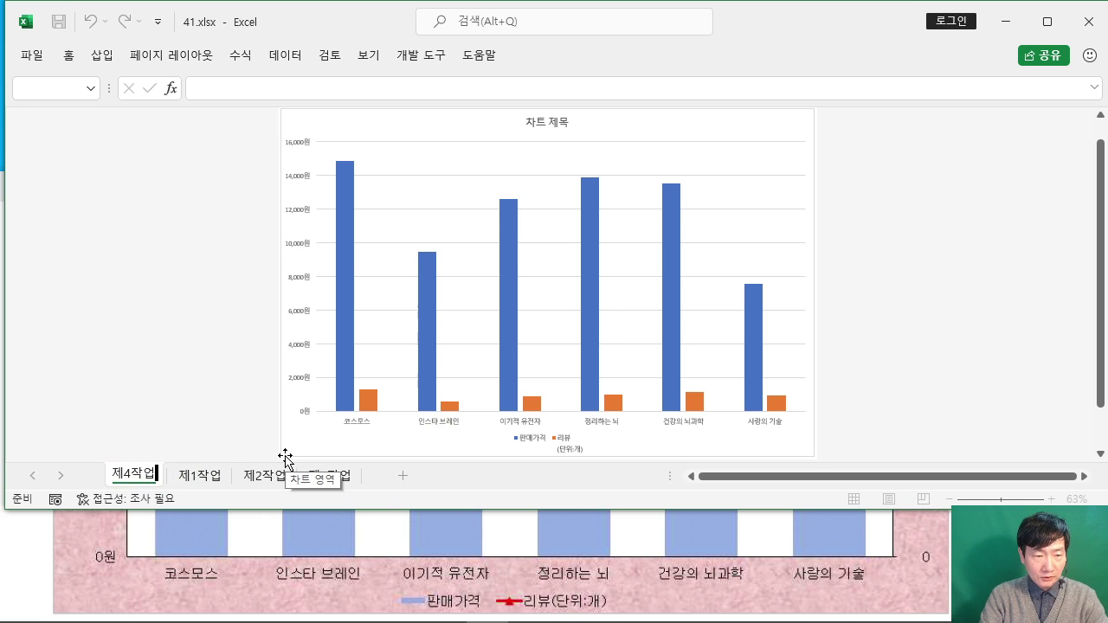
key("Return")
Step: Check the exam's sheet-order note and move the 제4작업 tab after 제3작업
left_click(45, 563)
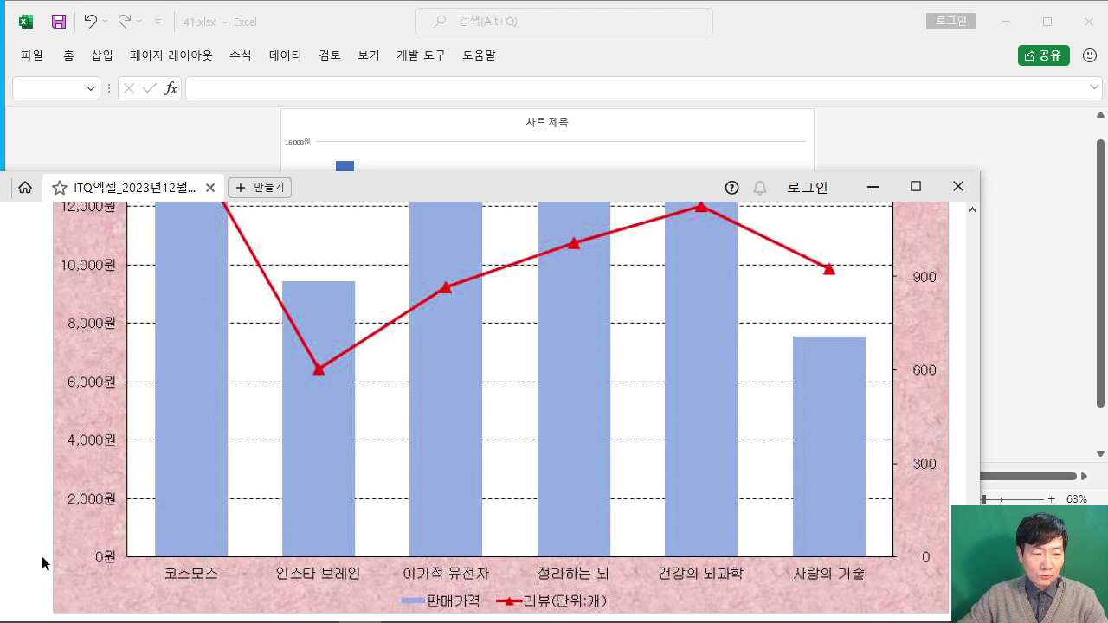
scroll(152, 506, "up", 1)
left_click_drag(423, 201, 434, 101)
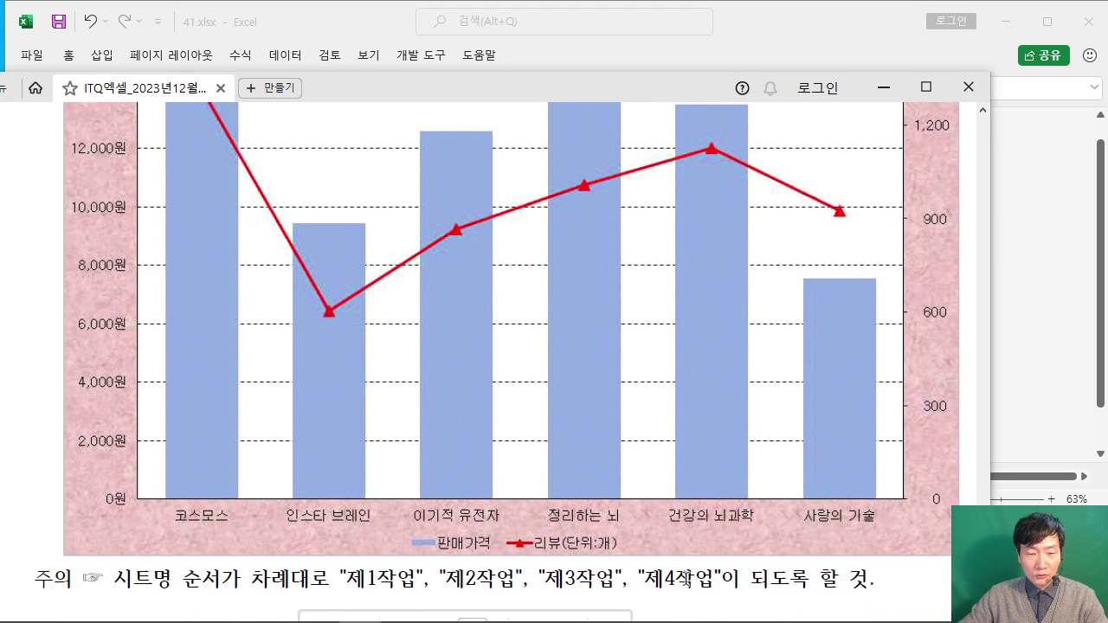
left_click(784, 15)
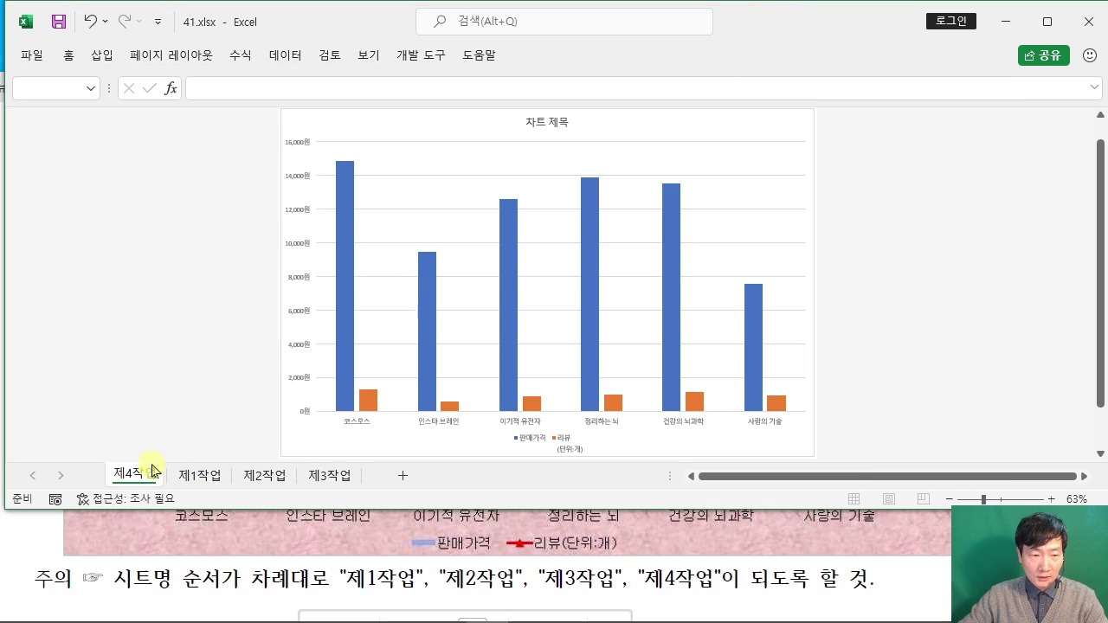
left_click_drag(139, 478, 372, 477)
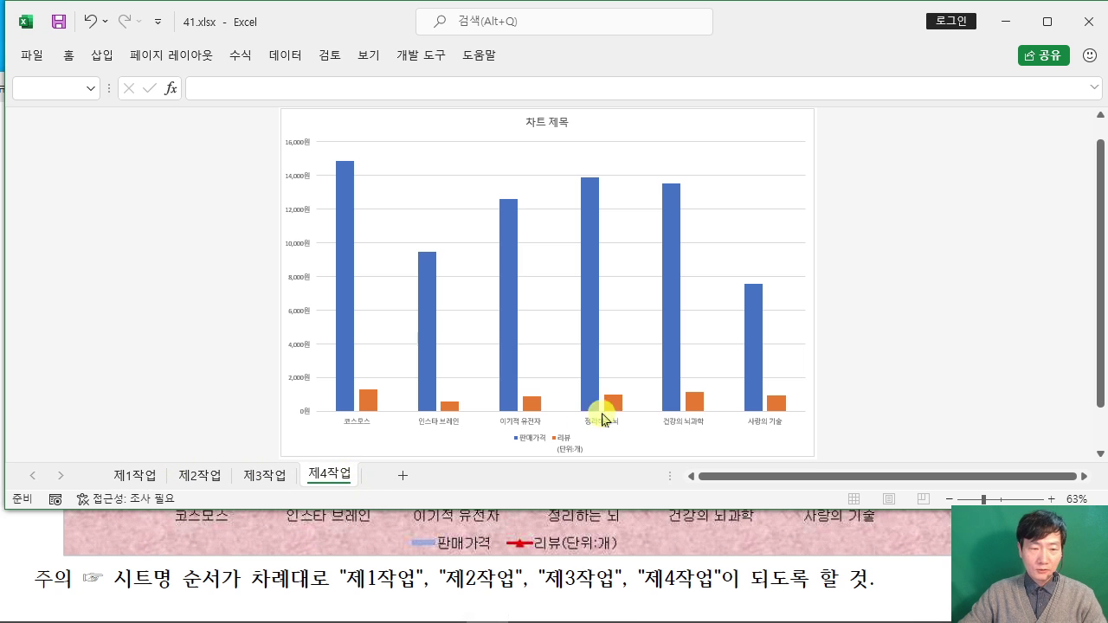
Step: Review chart conditions (1) through (4) in the exam document, then select the chart
left_click(41, 544)
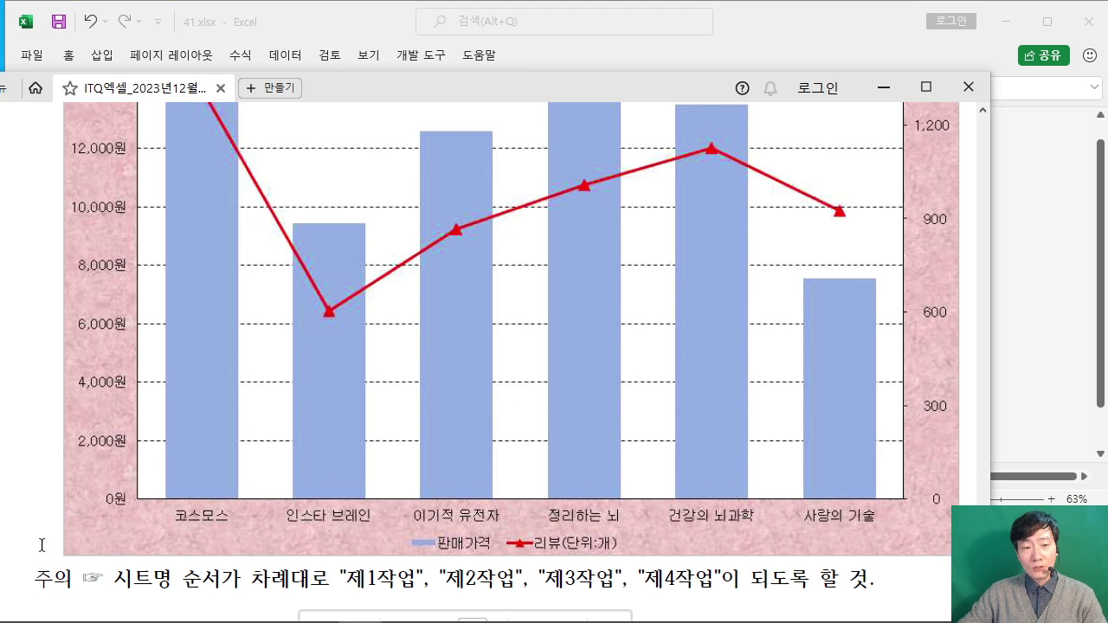
scroll(43, 551, "up", 10)
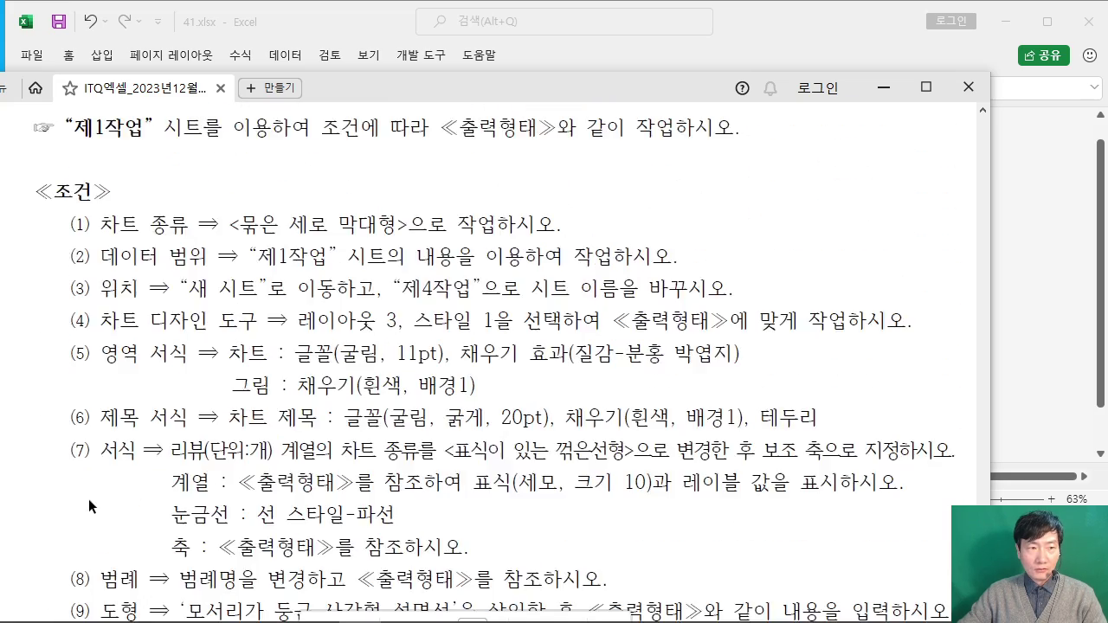
scroll(88, 499, "up", 3)
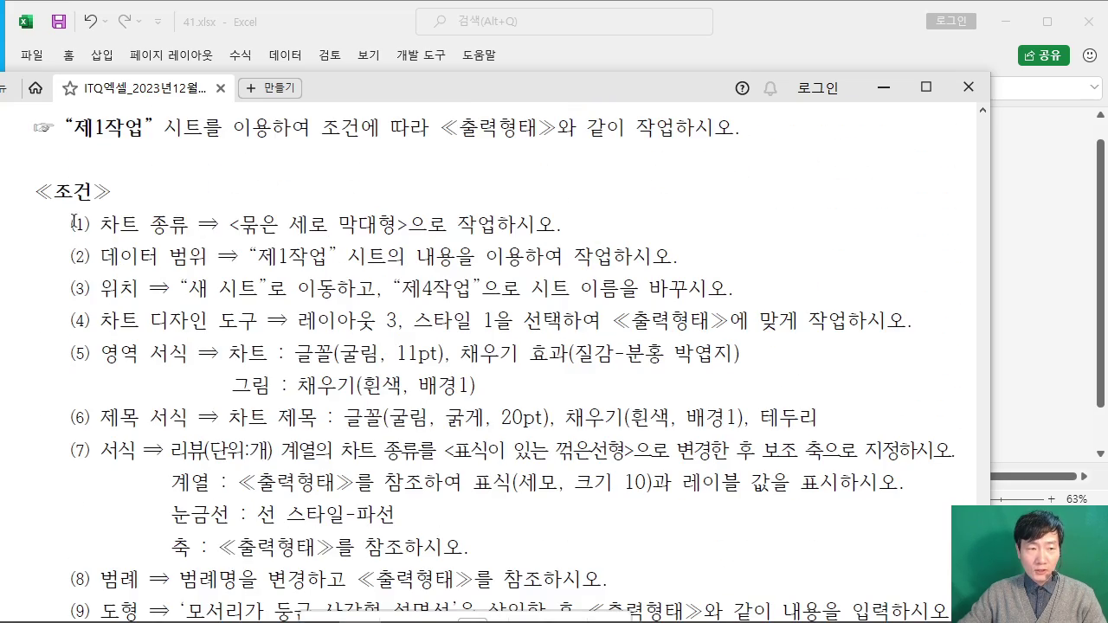
left_click_drag(74, 222, 746, 274)
left_click(755, 28)
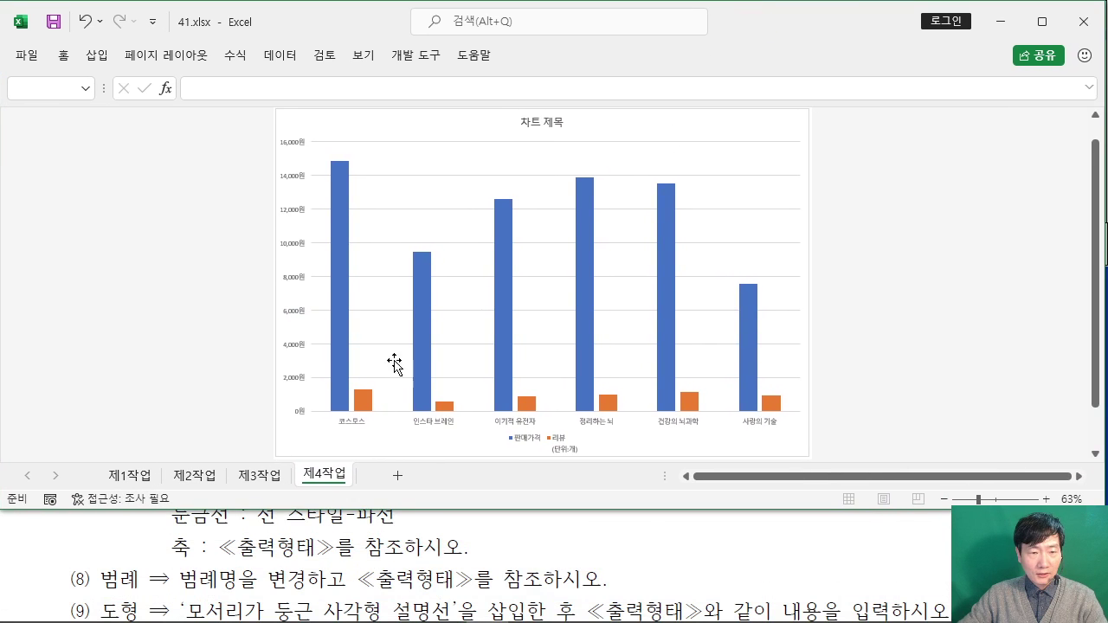
key("alt+Tab")
left_click(505, 109)
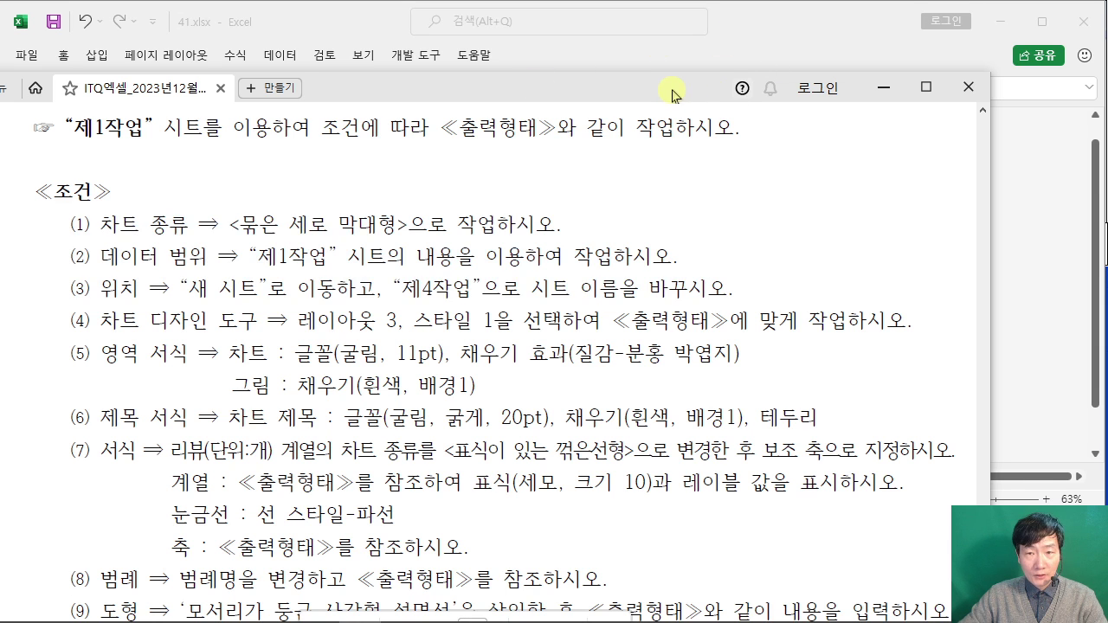
left_click_drag(668, 95, 686, 370)
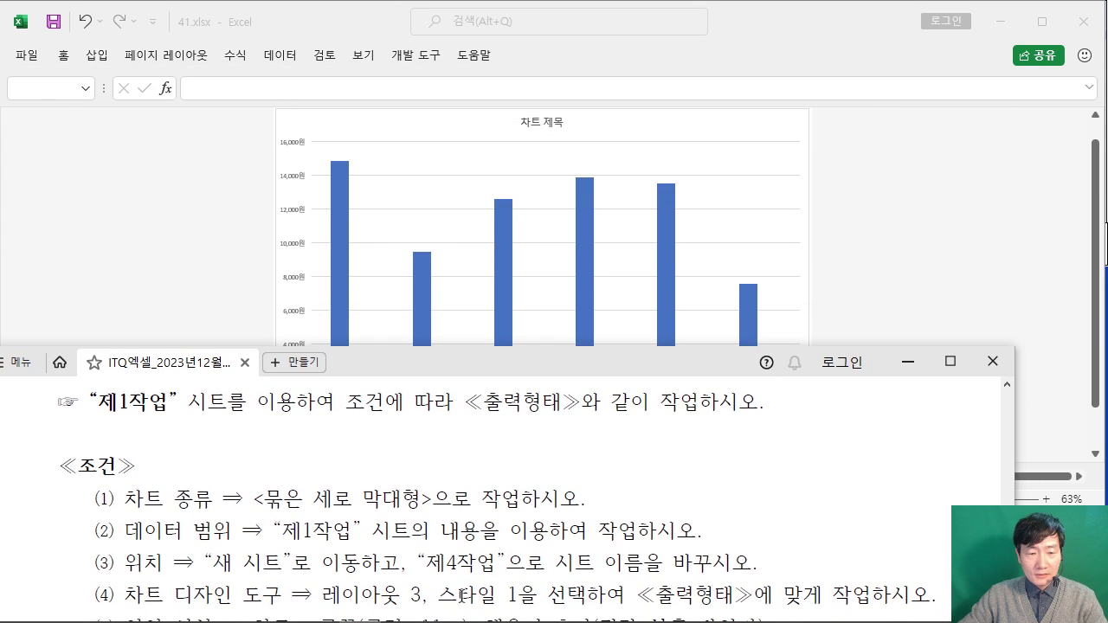
left_click(966, 257)
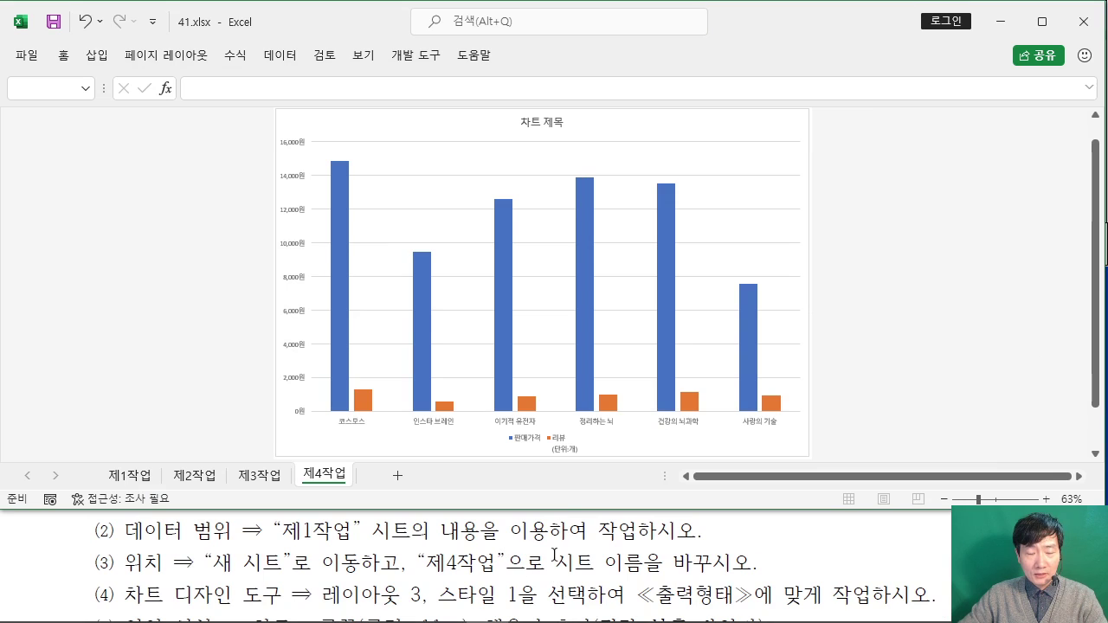
left_click(712, 132)
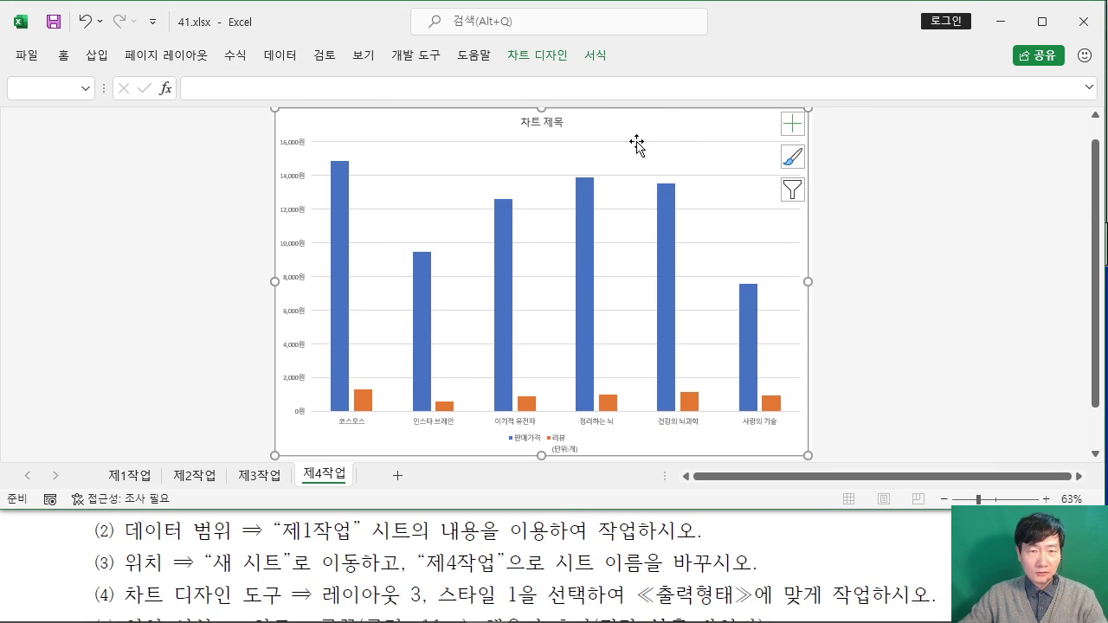
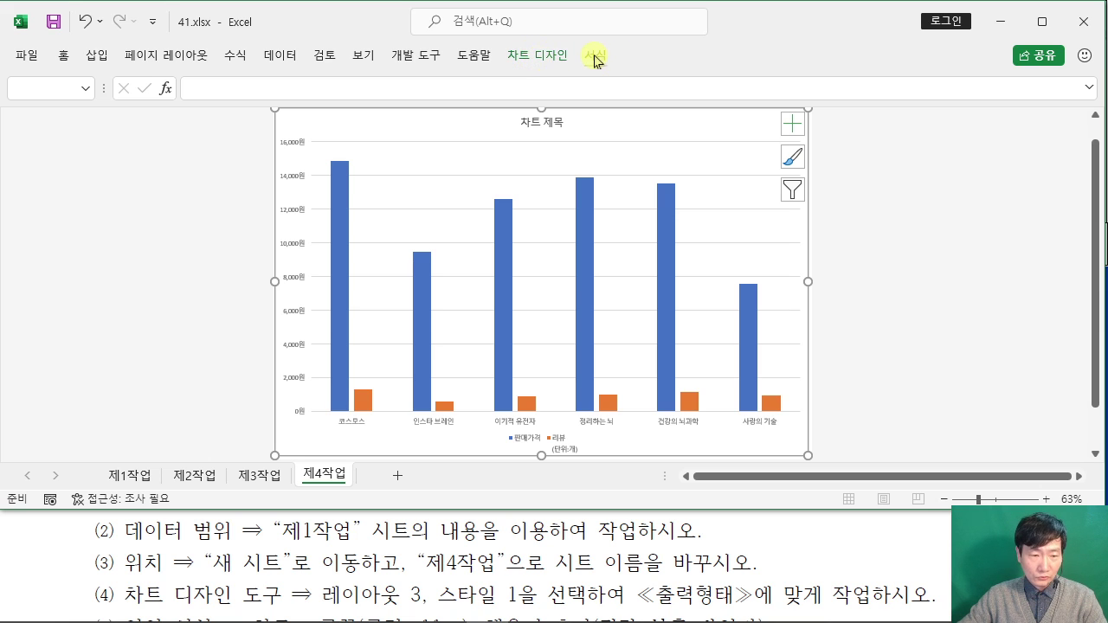
Step: Apply Quick Layout 3 and chart Style 1 to the sales chart
left_click(308, 569)
scroll(363, 511, "down", 1)
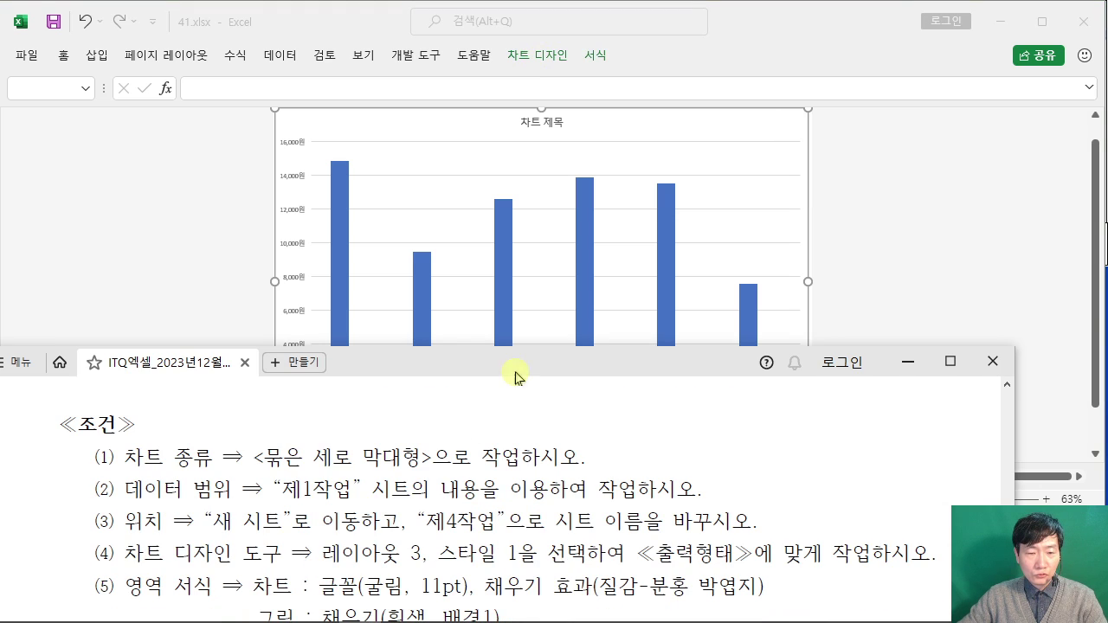
left_click(811, 40)
left_click(551, 56)
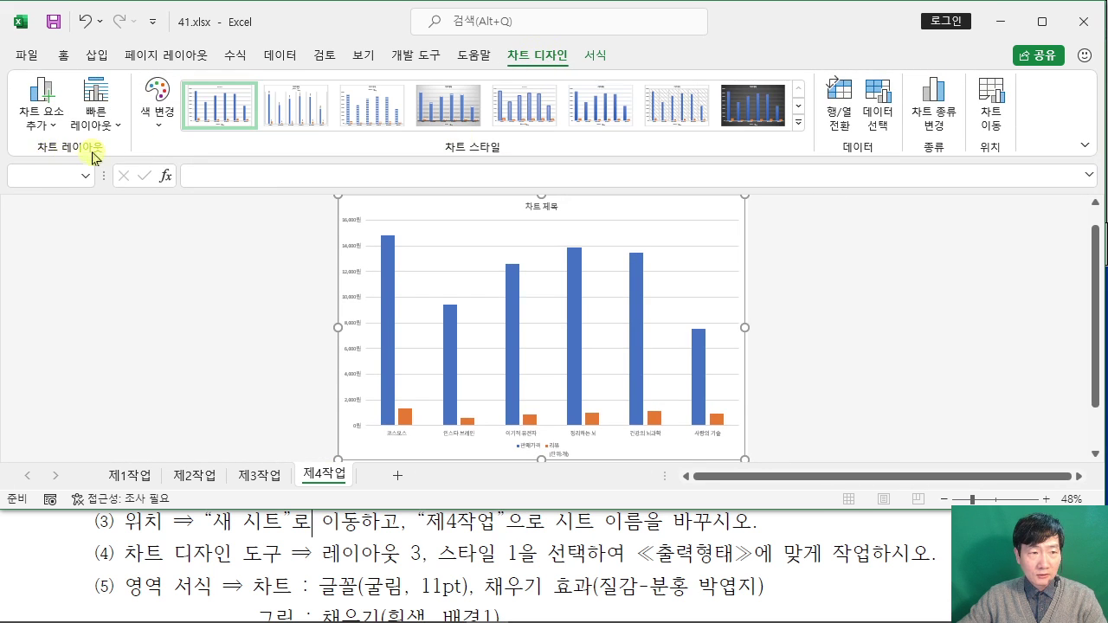
left_click(110, 125)
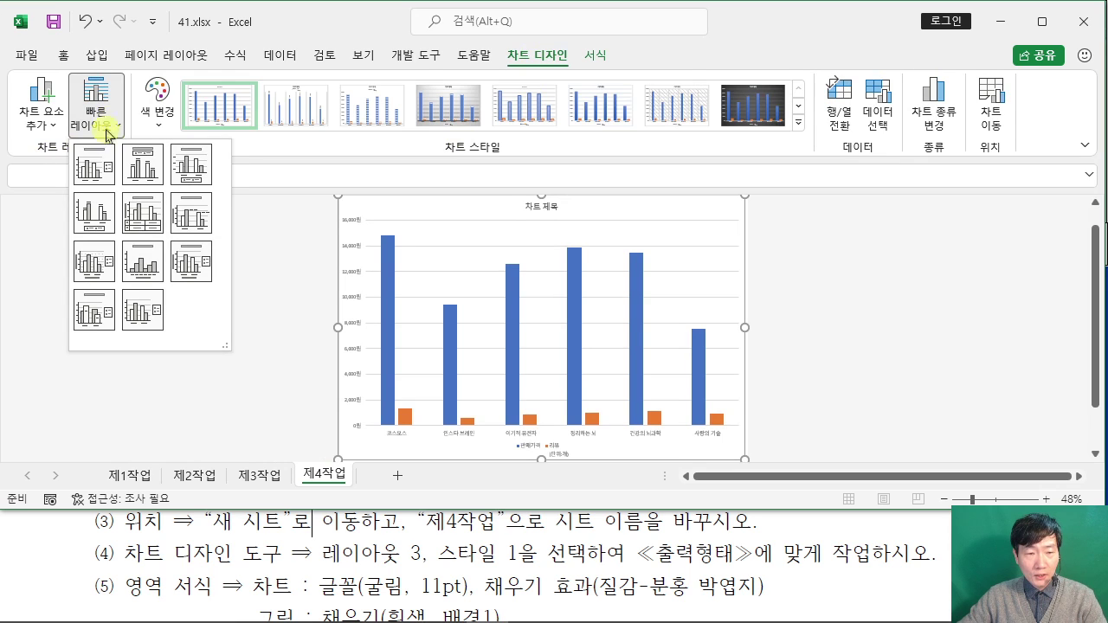
left_click(184, 165)
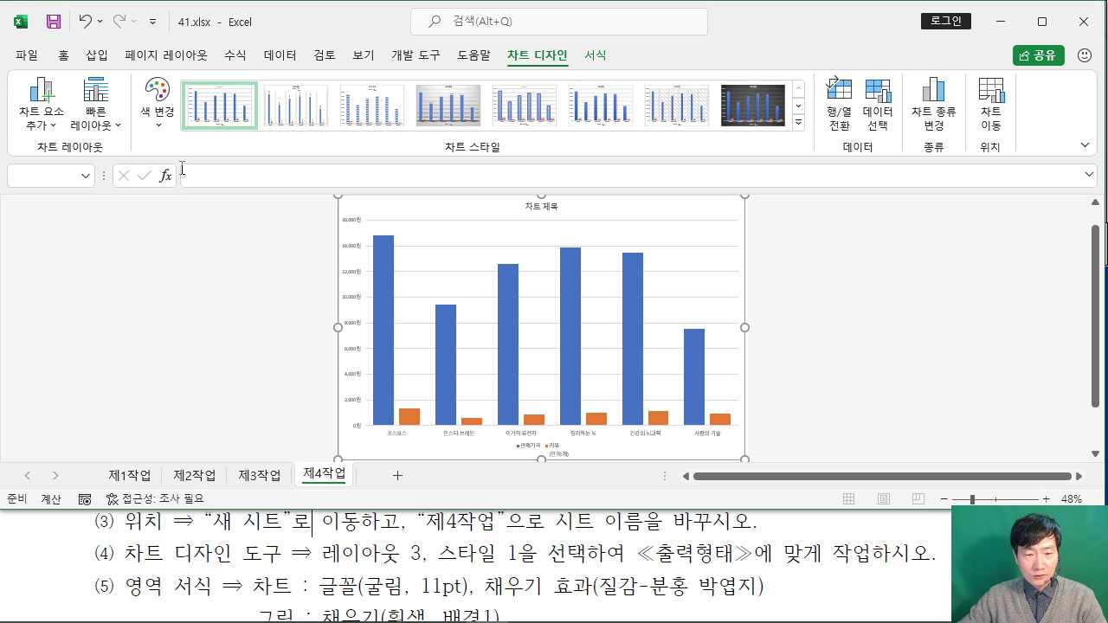
left_click(232, 104)
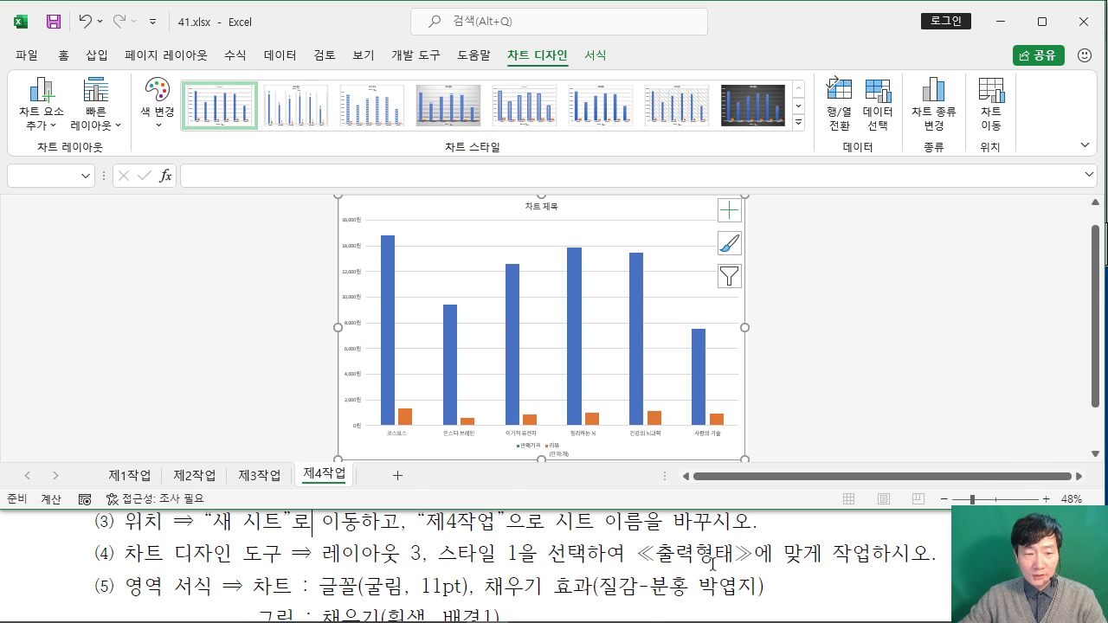
Step: Set the chart's font to 굴림 at size 11
left_click(713, 563)
scroll(713, 564, "down", 1)
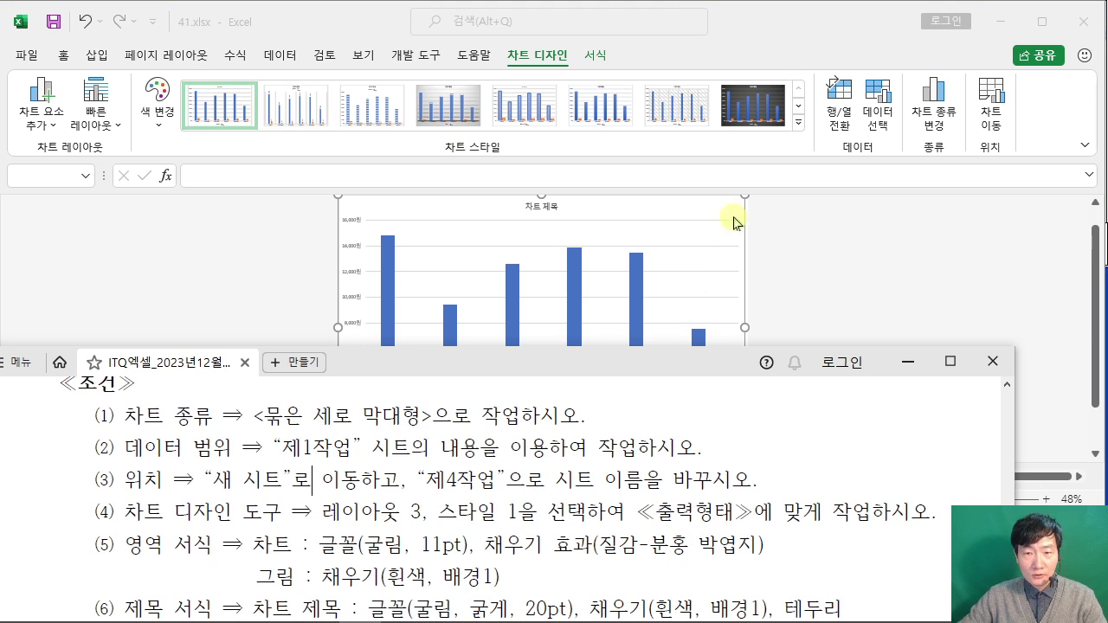
left_click(733, 216)
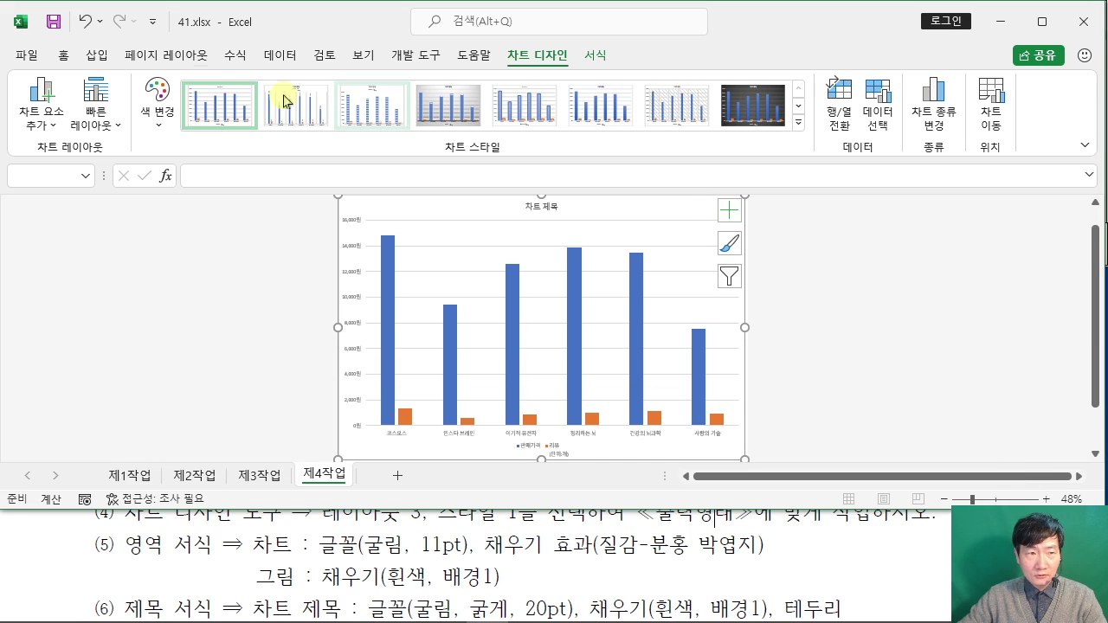
left_click(61, 54)
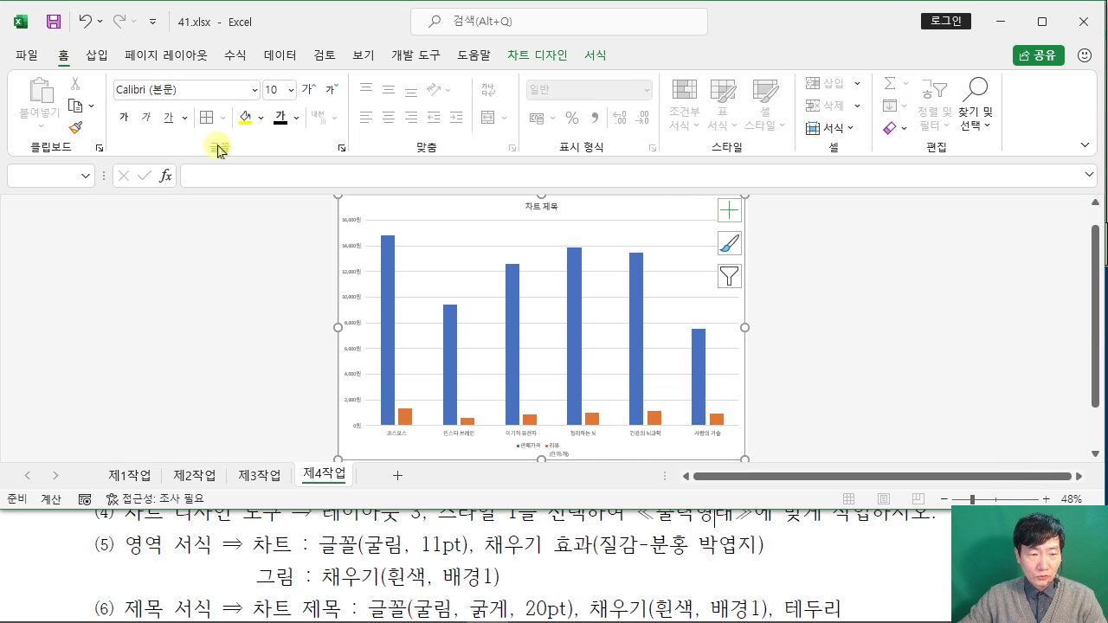
left_click(207, 85)
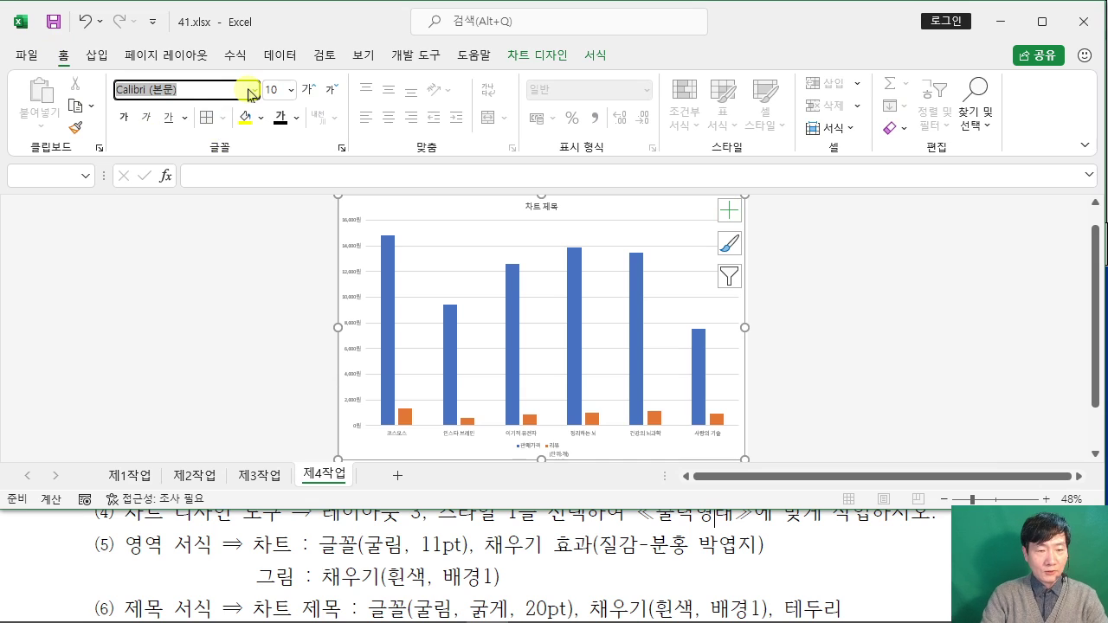
type("ㄱ")
key("Tab")
type("11")
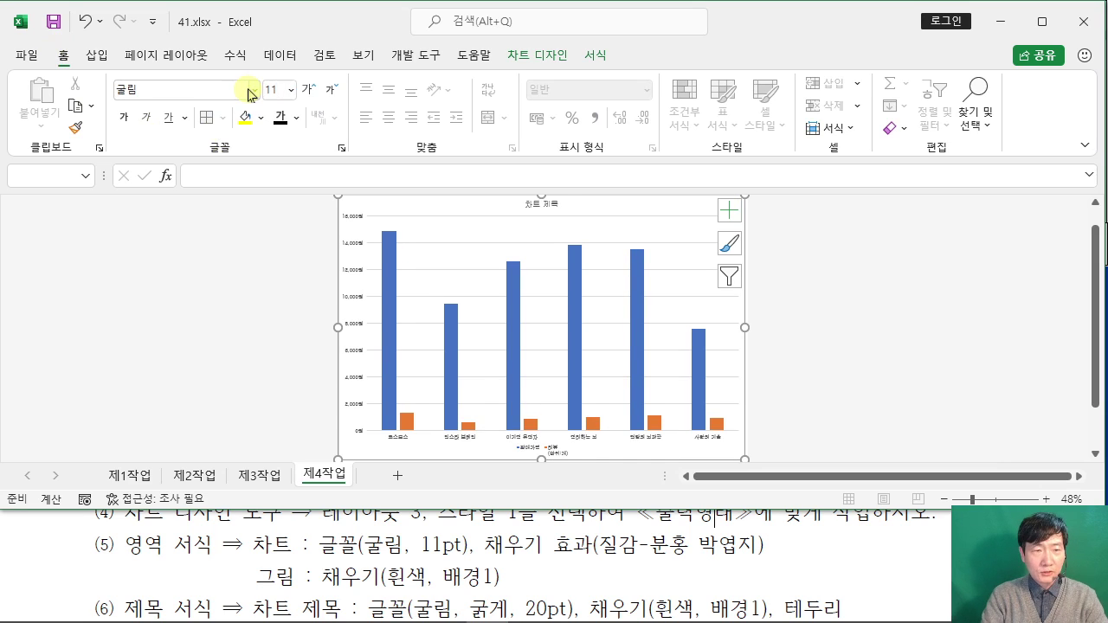
key("Return")
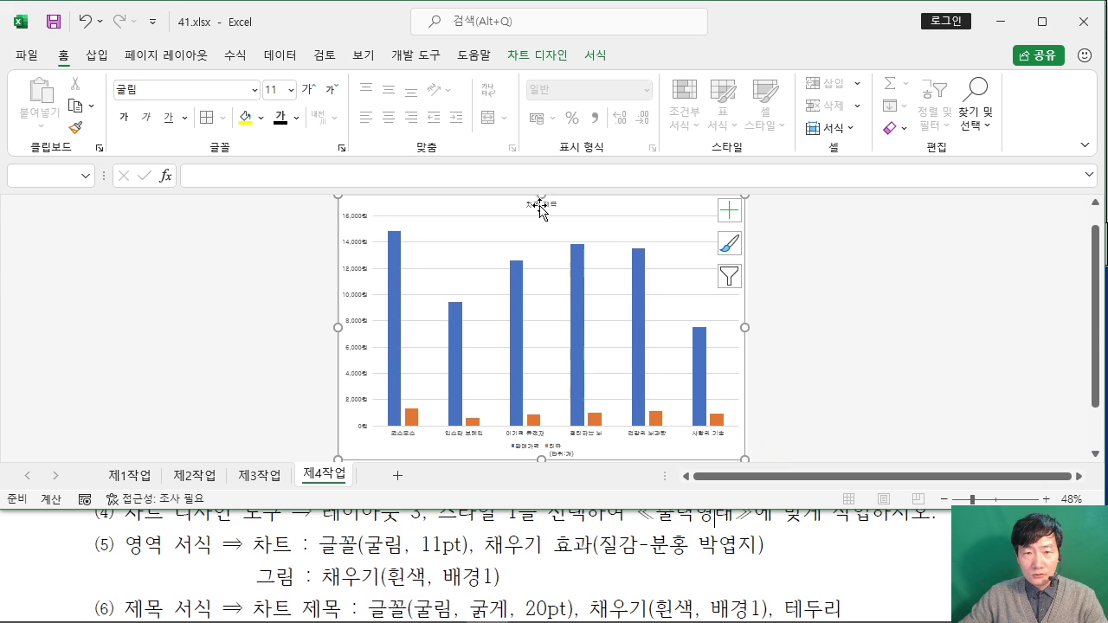
scroll(621, 214, "up", 2, "ctrl")
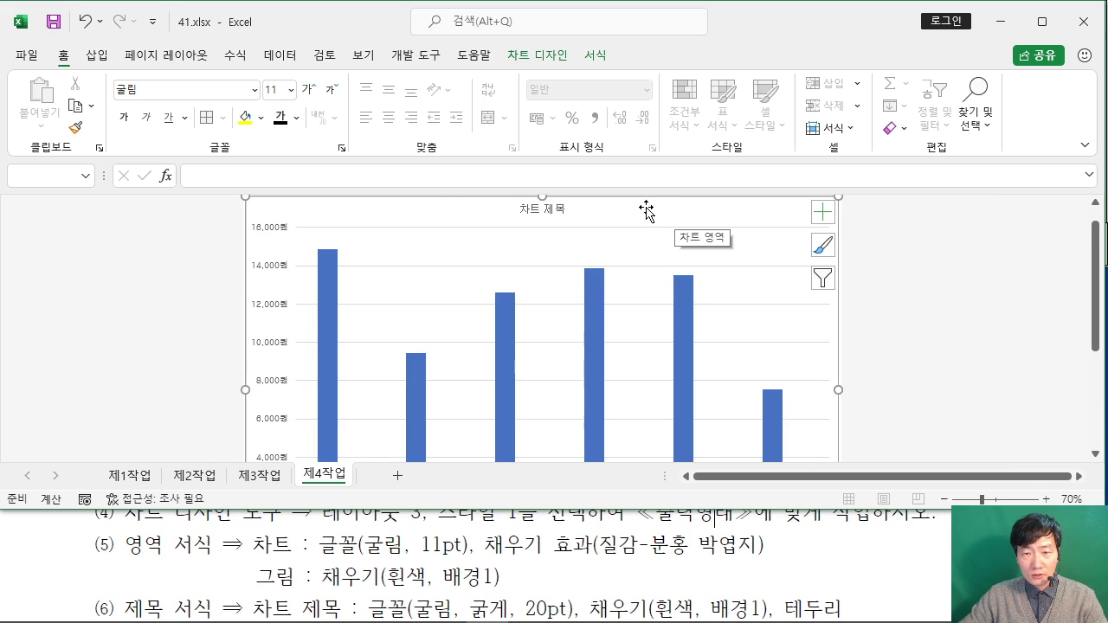
Step: Fill the chart area with the 분홍 박엽지 texture
double_click(646, 211)
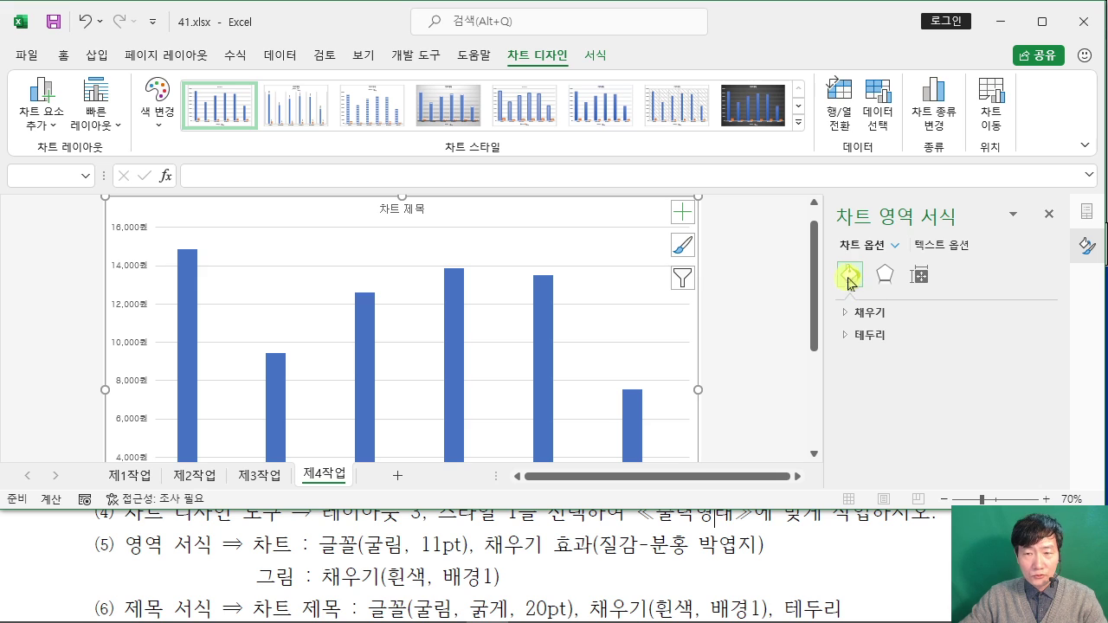
left_click(844, 316)
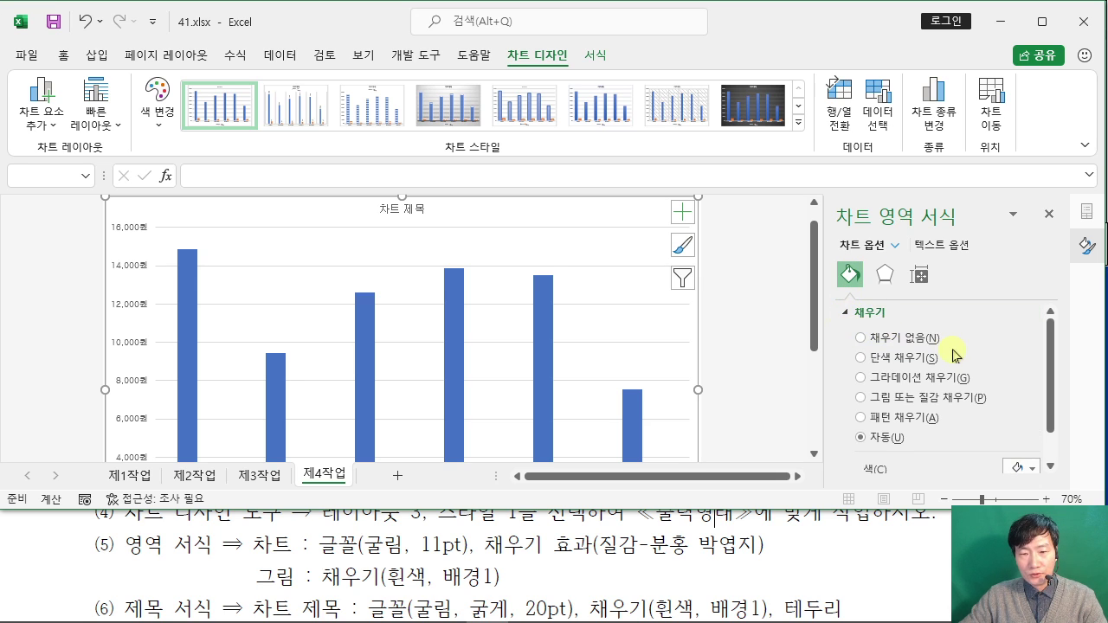
left_click(860, 397)
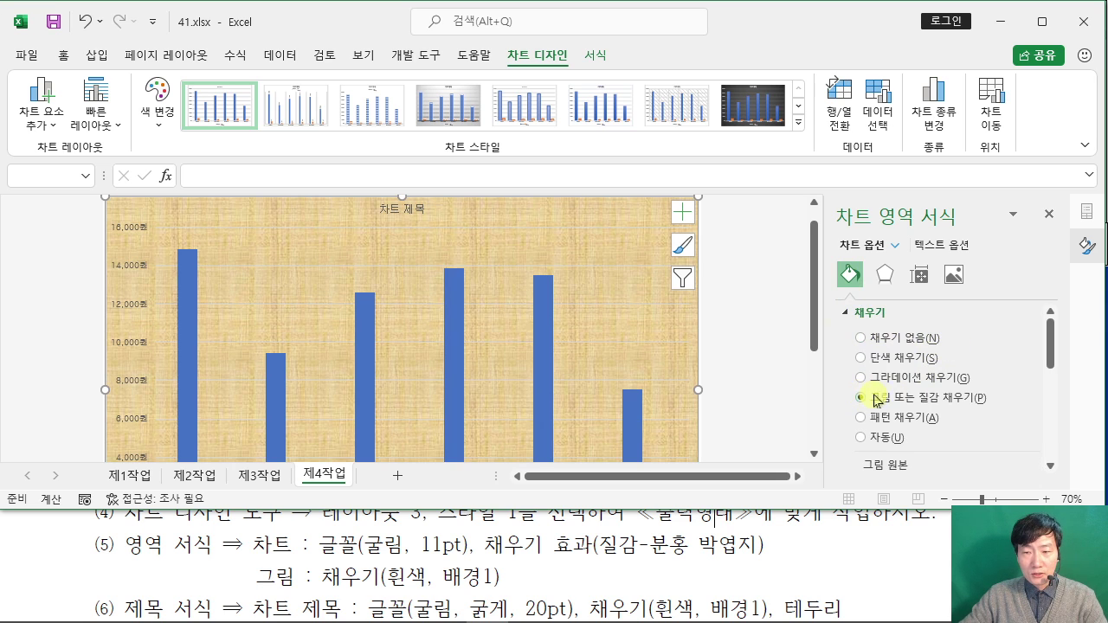
left_click_drag(1056, 343, 1055, 389)
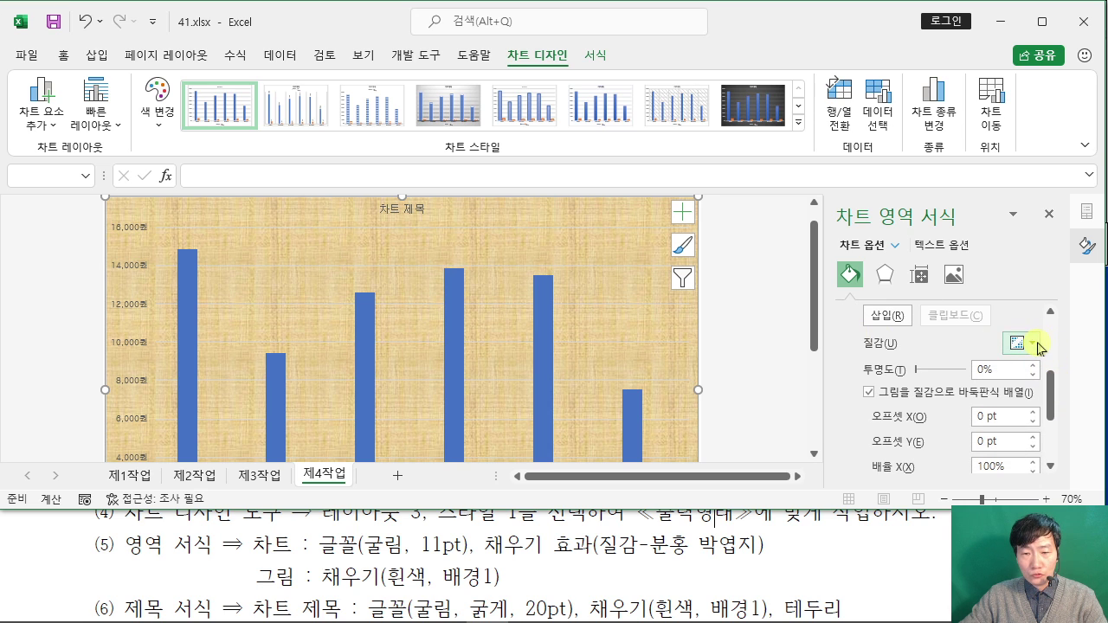
left_click(1035, 346)
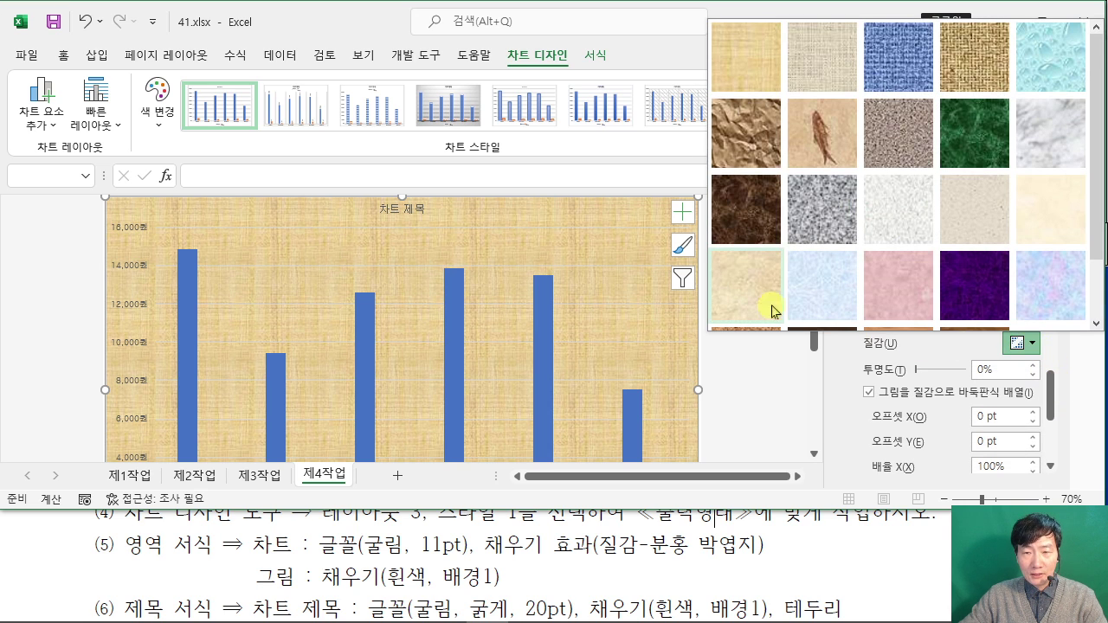
left_click(893, 299)
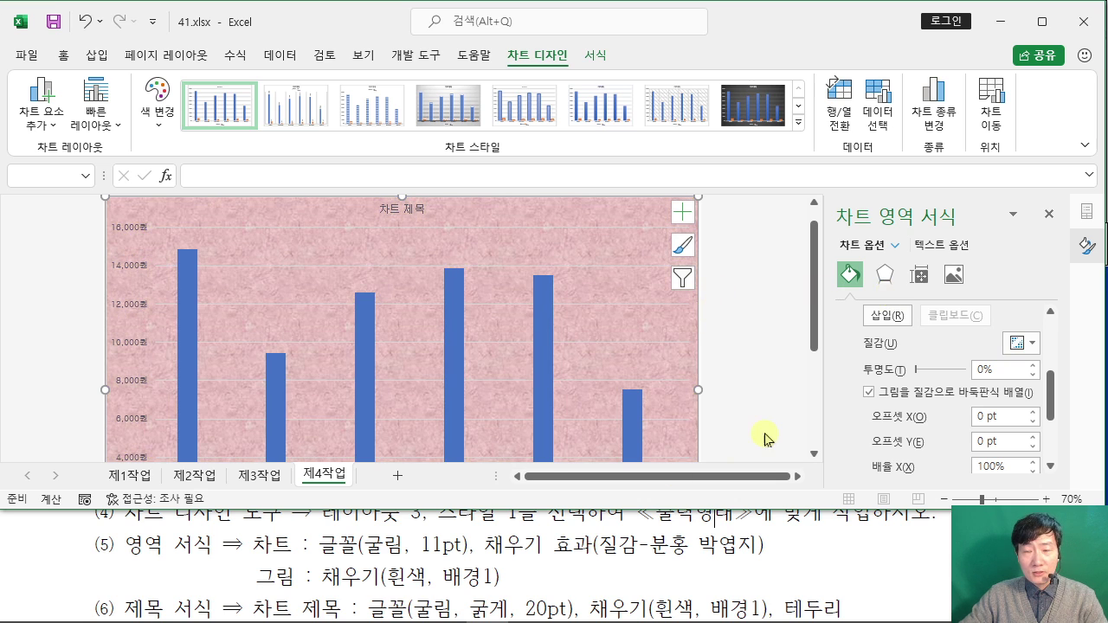
Step: Give the plot area a solid 흰색, 배경 1 fill
left_click(508, 324)
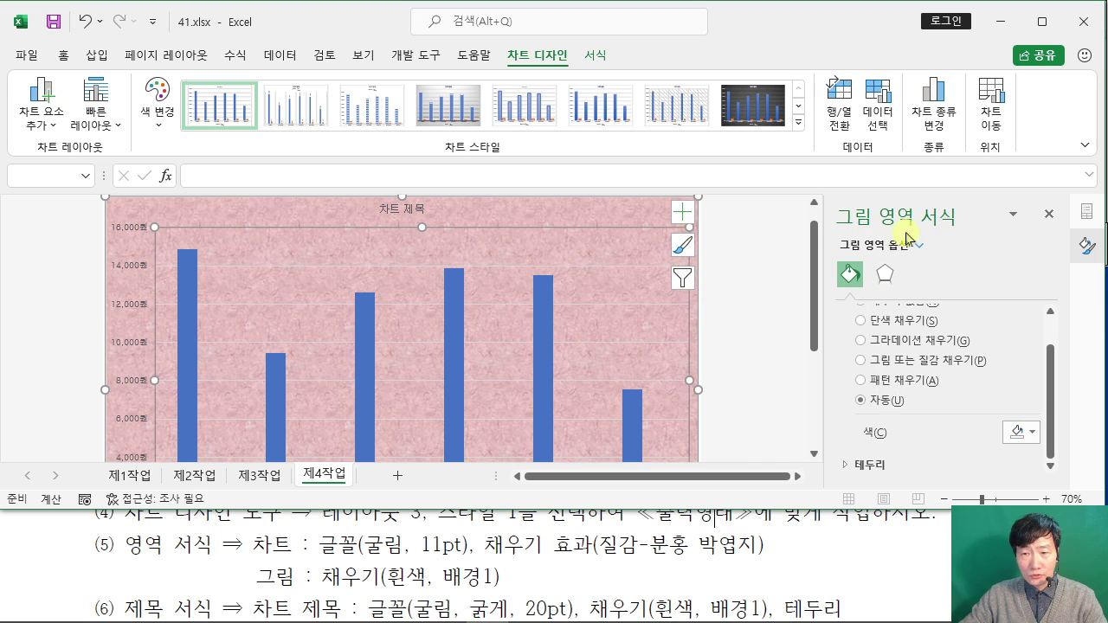
scroll(915, 327, "up", 1)
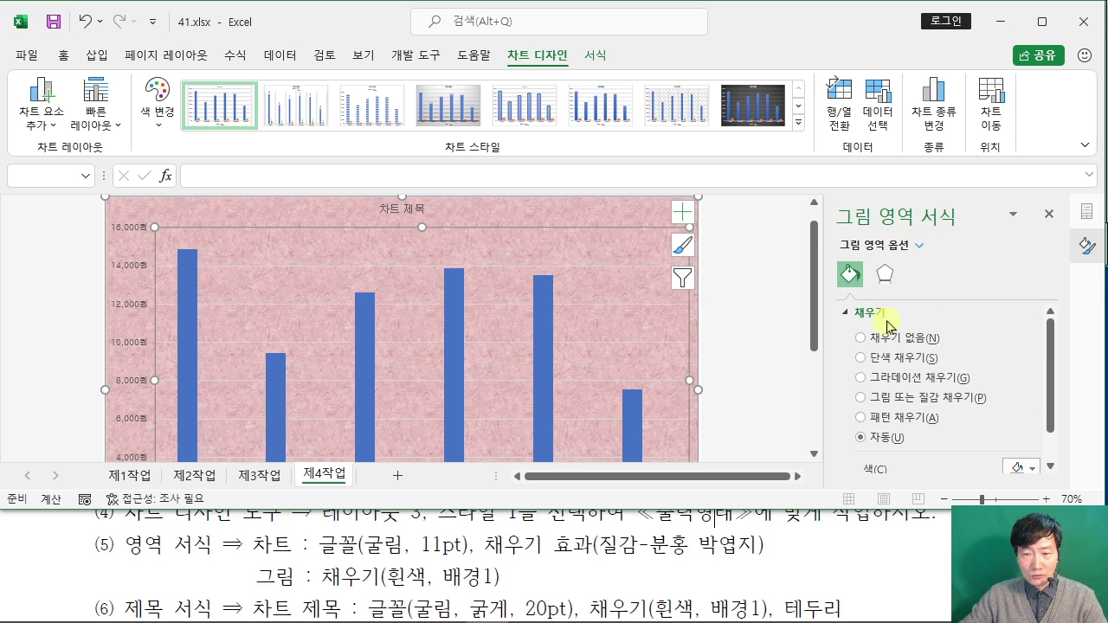
left_click(872, 362)
scroll(988, 353, "down", 2)
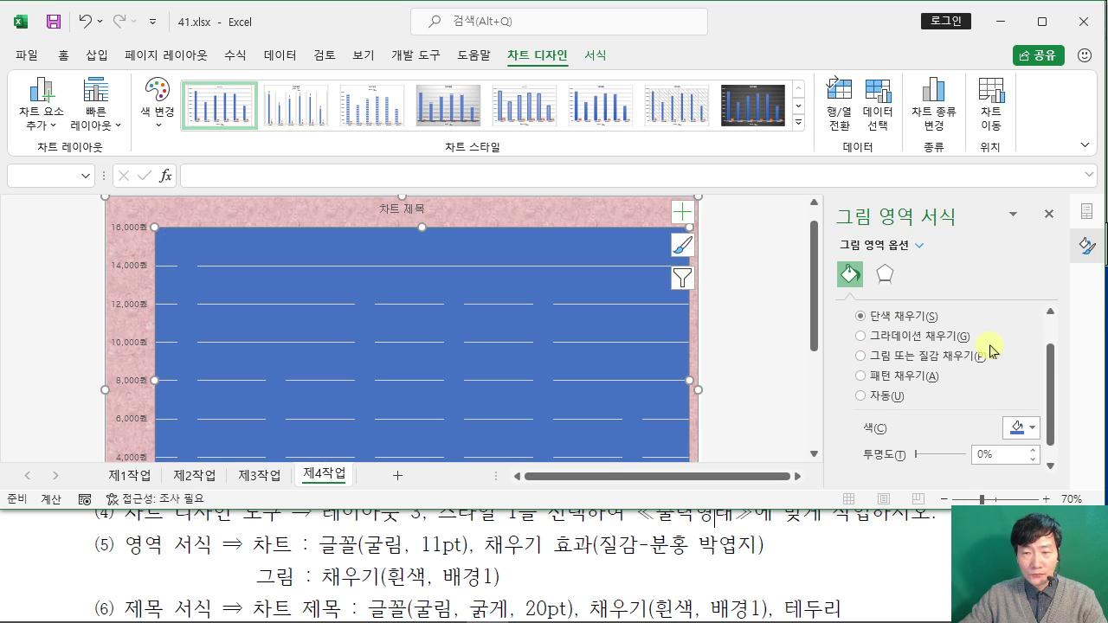
left_click(1017, 407)
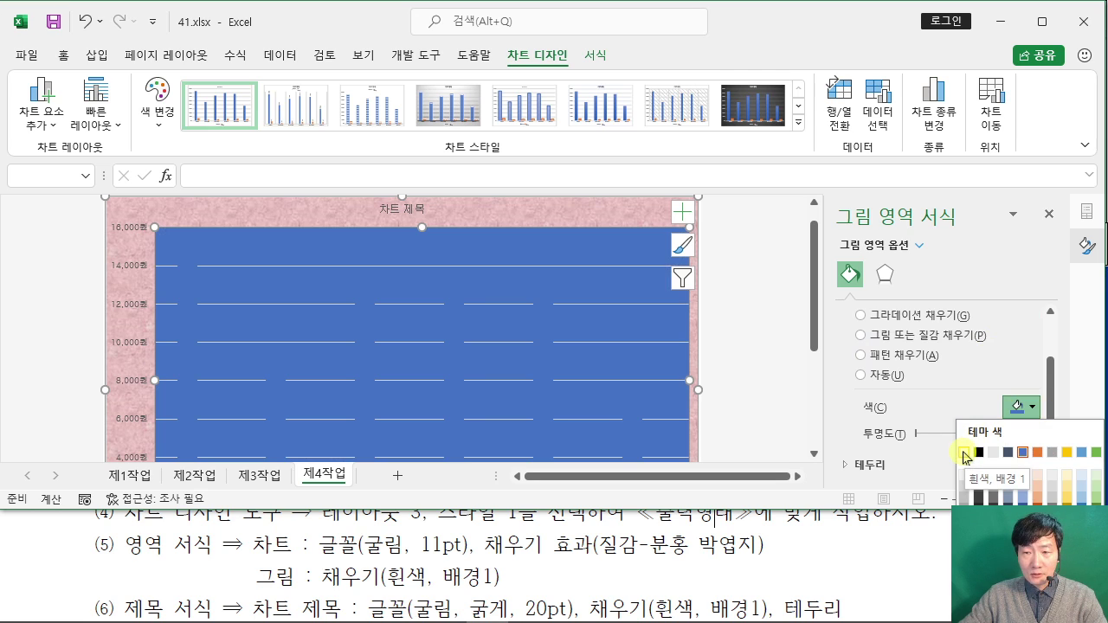
left_click(965, 452)
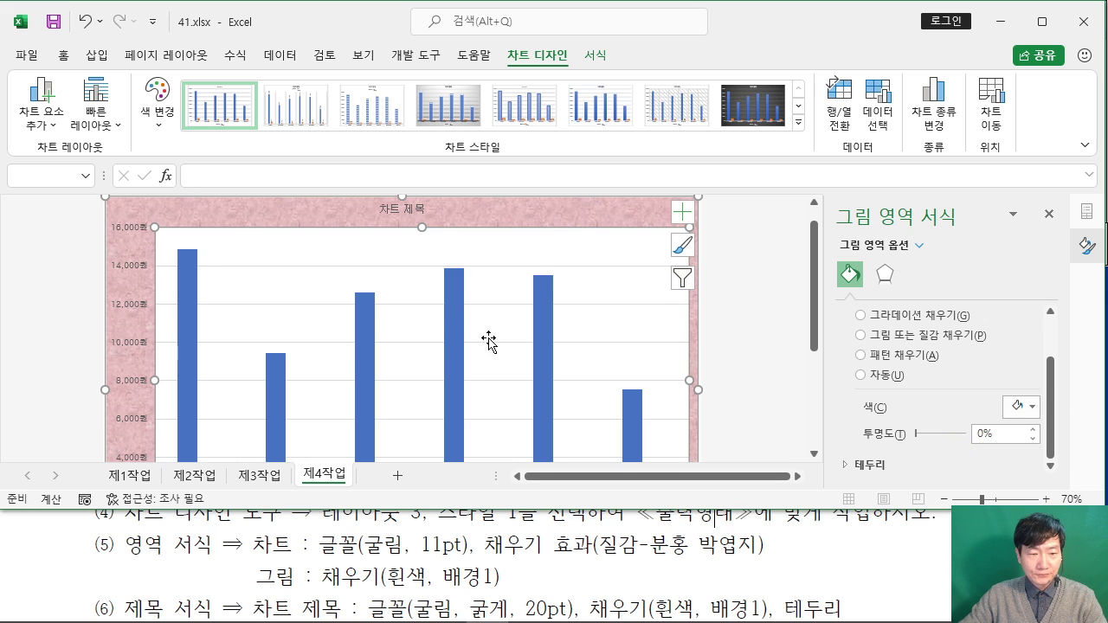
Step: Review the next chart requirements in the exam document
left_click(82, 541)
scroll(84, 540, "down", 3)
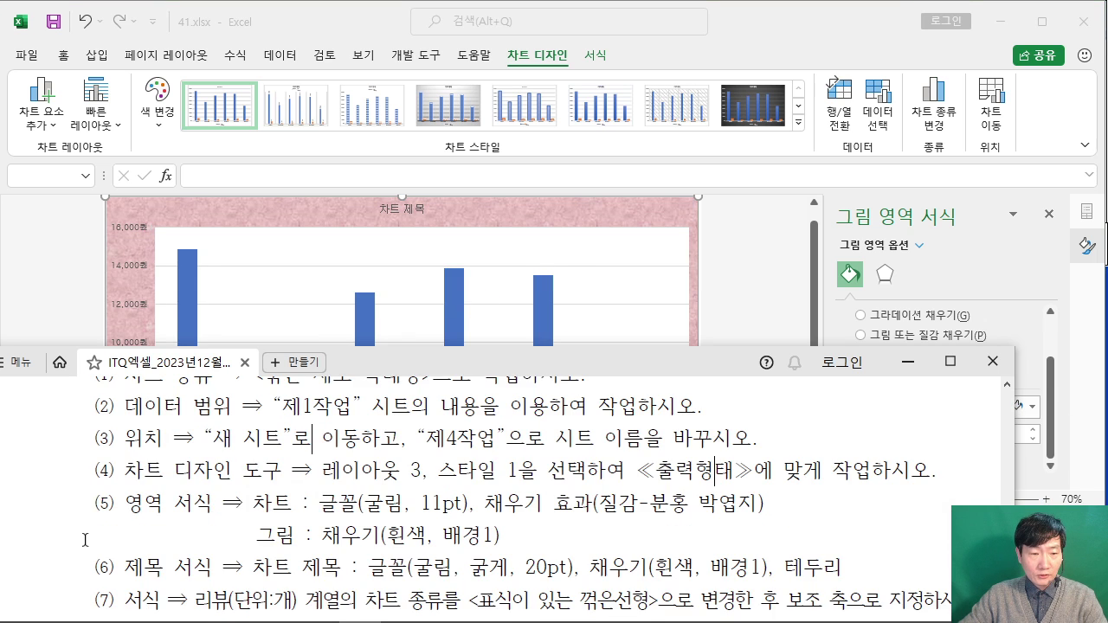
scroll(86, 540, "up", 1)
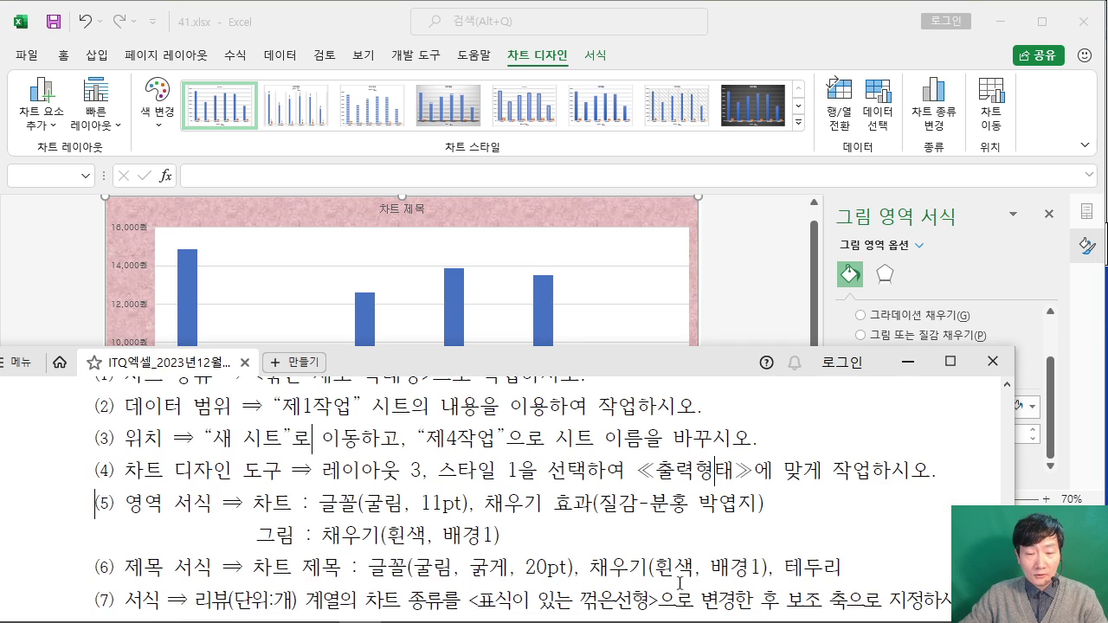
left_click_drag(851, 570, 123, 568)
left_click(323, 568)
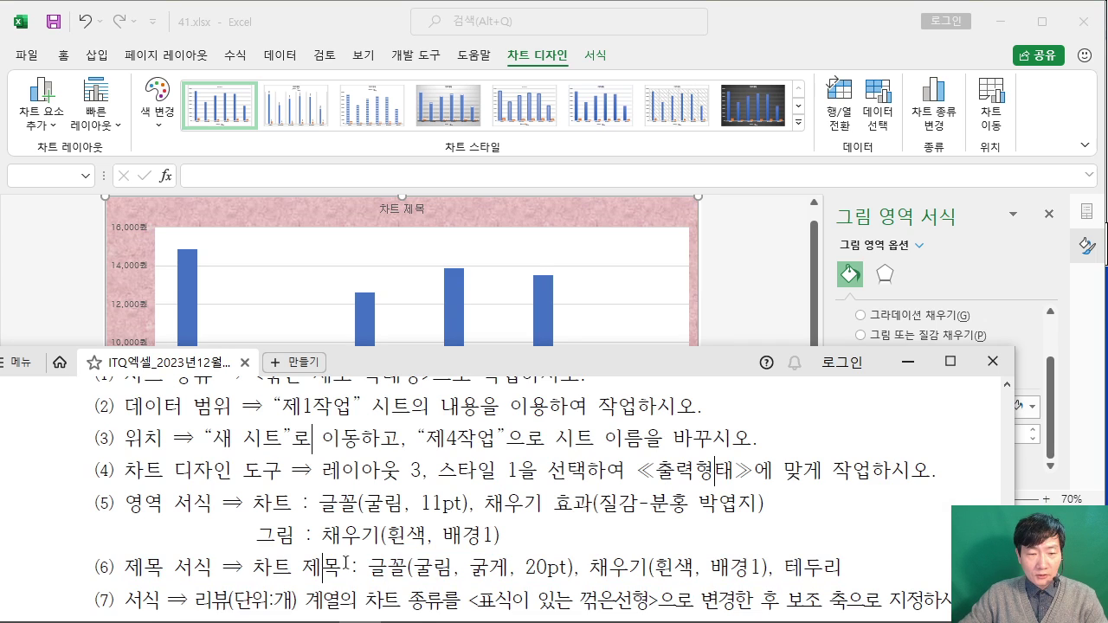
scroll(375, 550, "down", 2)
scroll(375, 551, "down", 7)
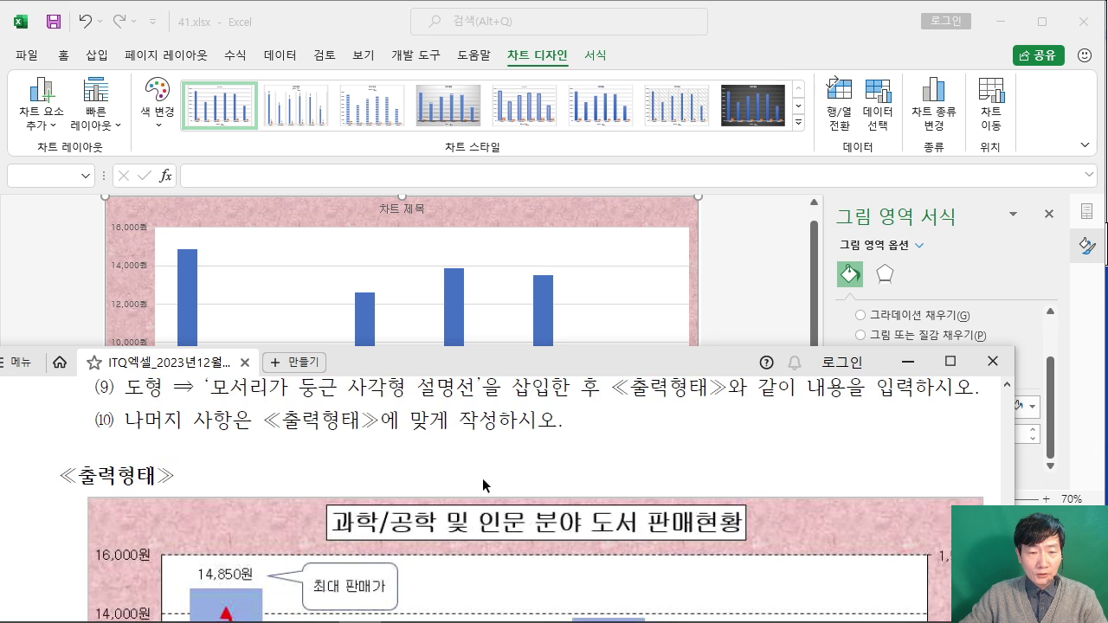
left_click(655, 334)
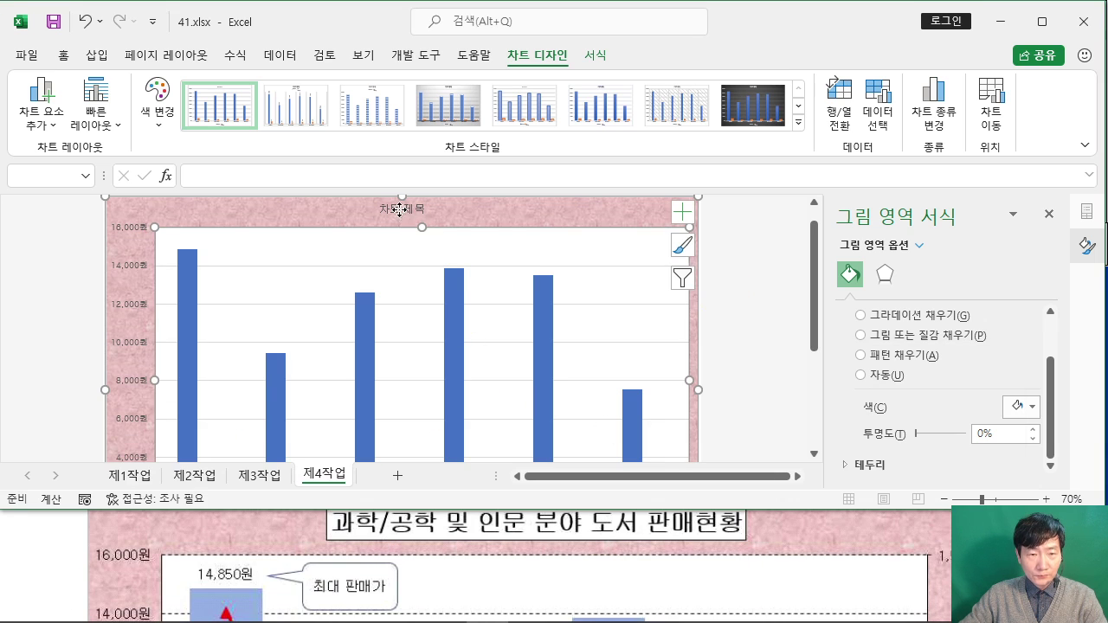
Step: Replace the chart title text with '과학/공학 및 인문 분야 도서 판매현황'
left_click(426, 209)
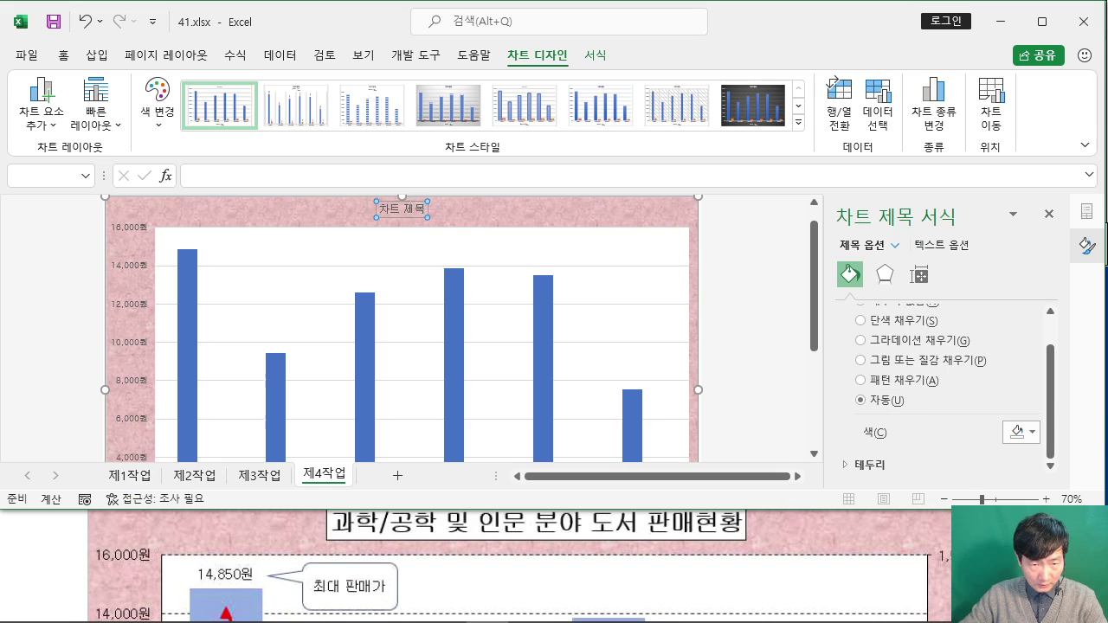
left_click_drag(426, 208, 363, 209)
type("과학")
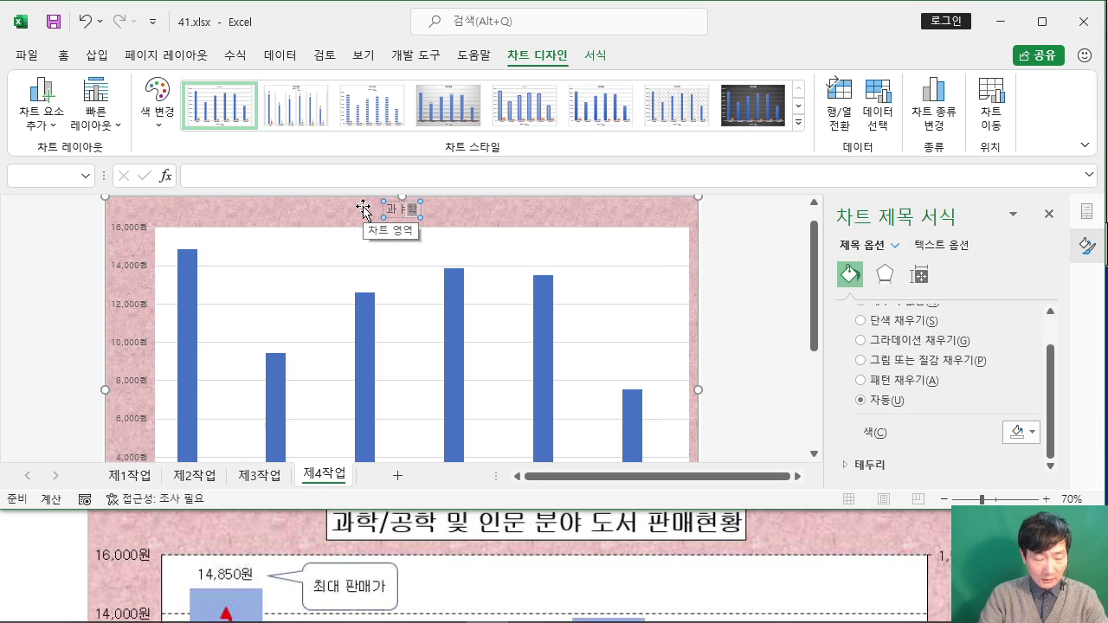
key("F12")
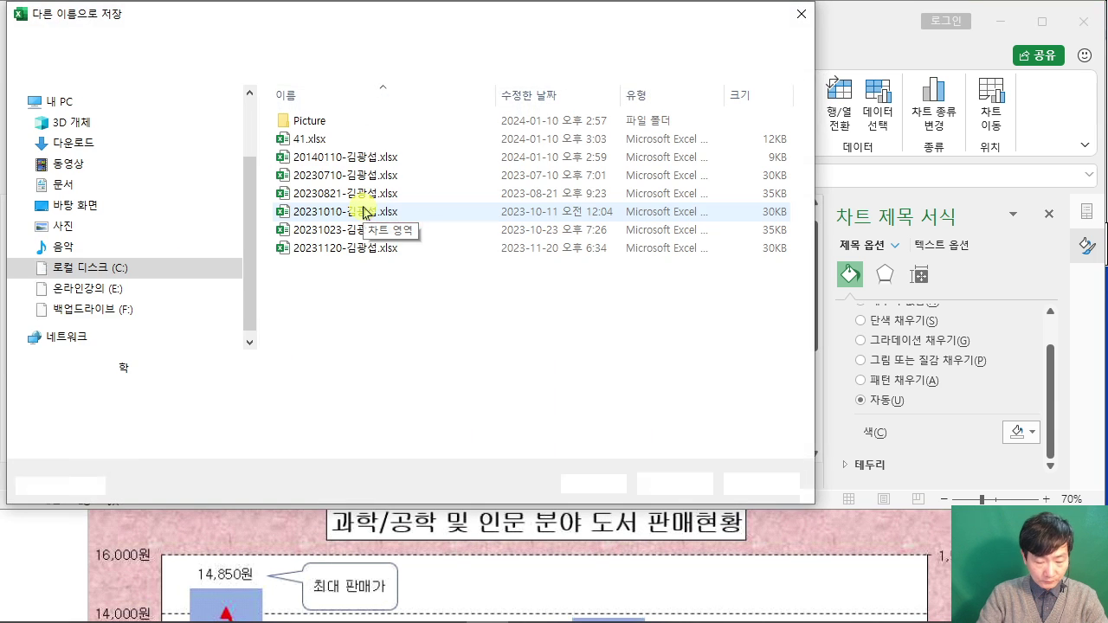
key("Escape")
key("Escape")
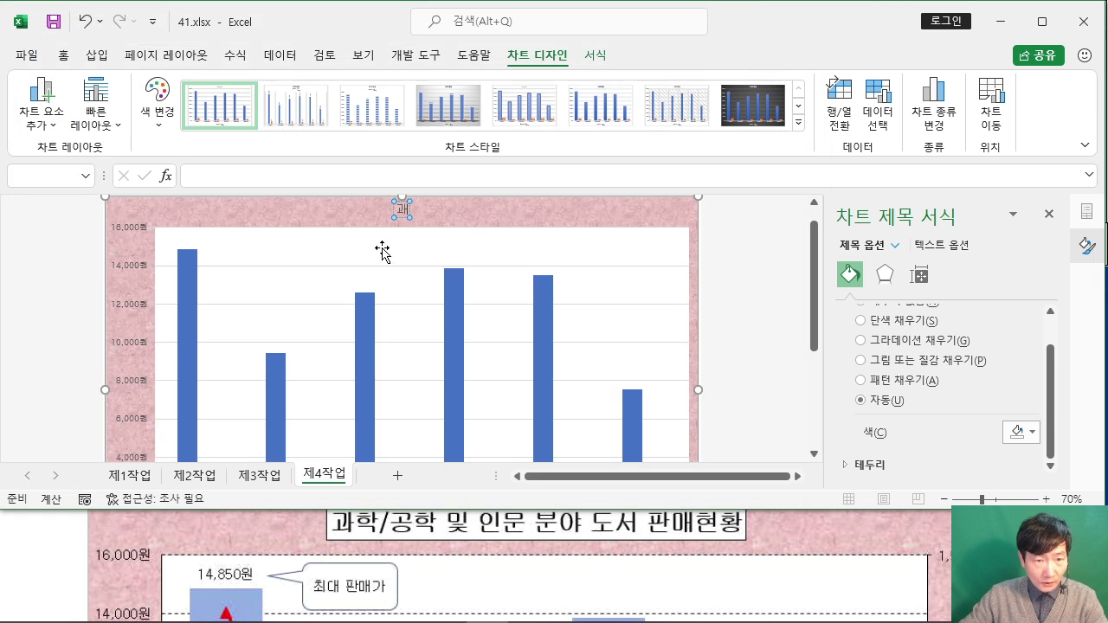
type("학")
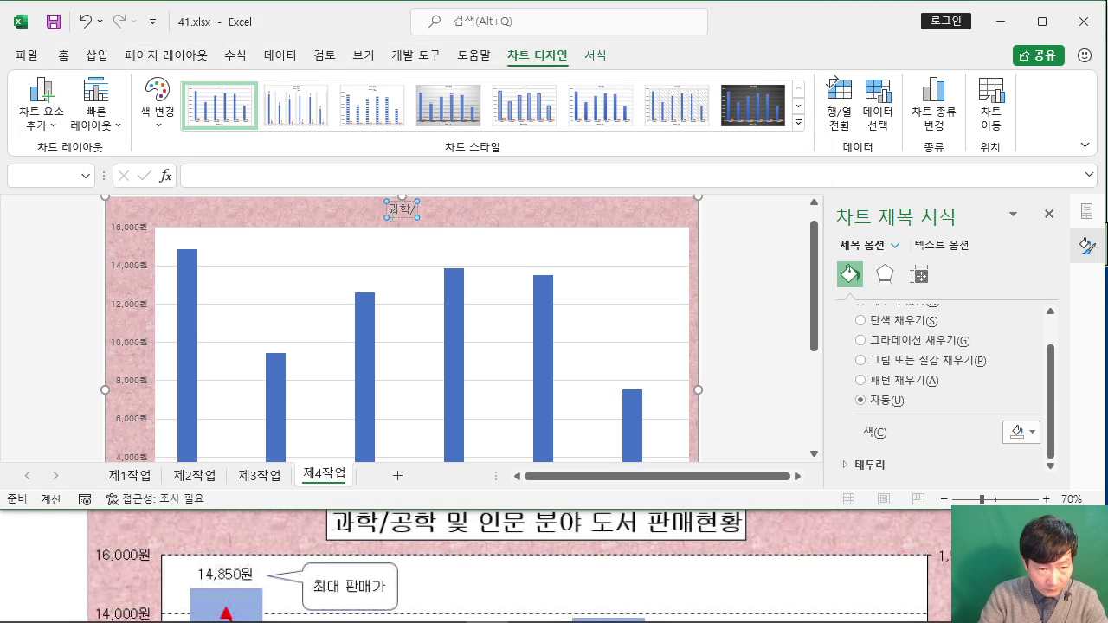
type("/공학 및")
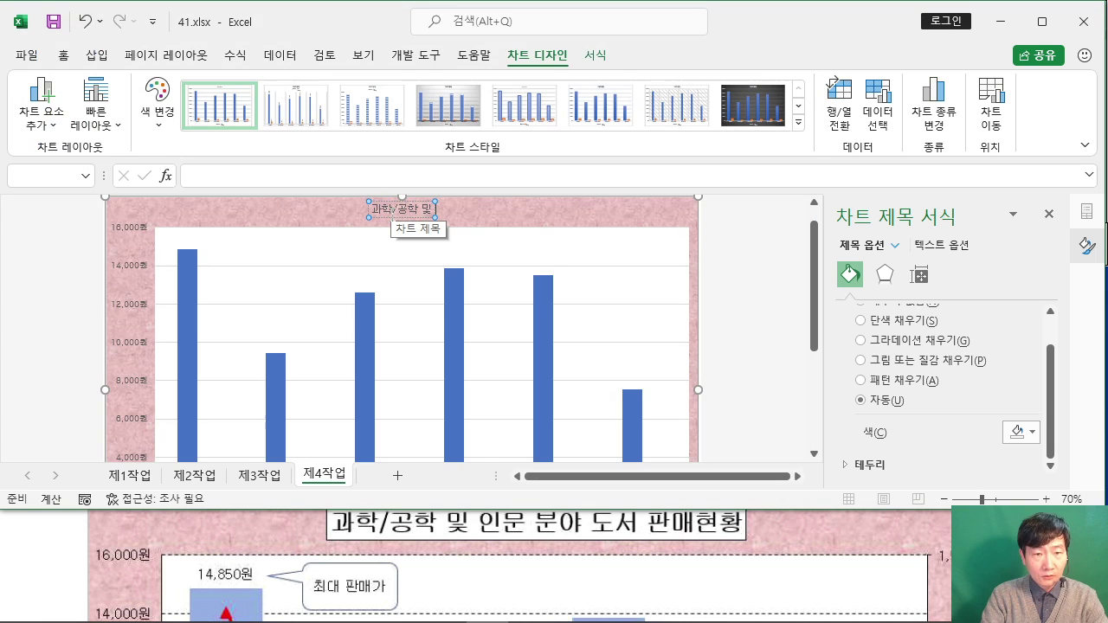
type(" 인문")
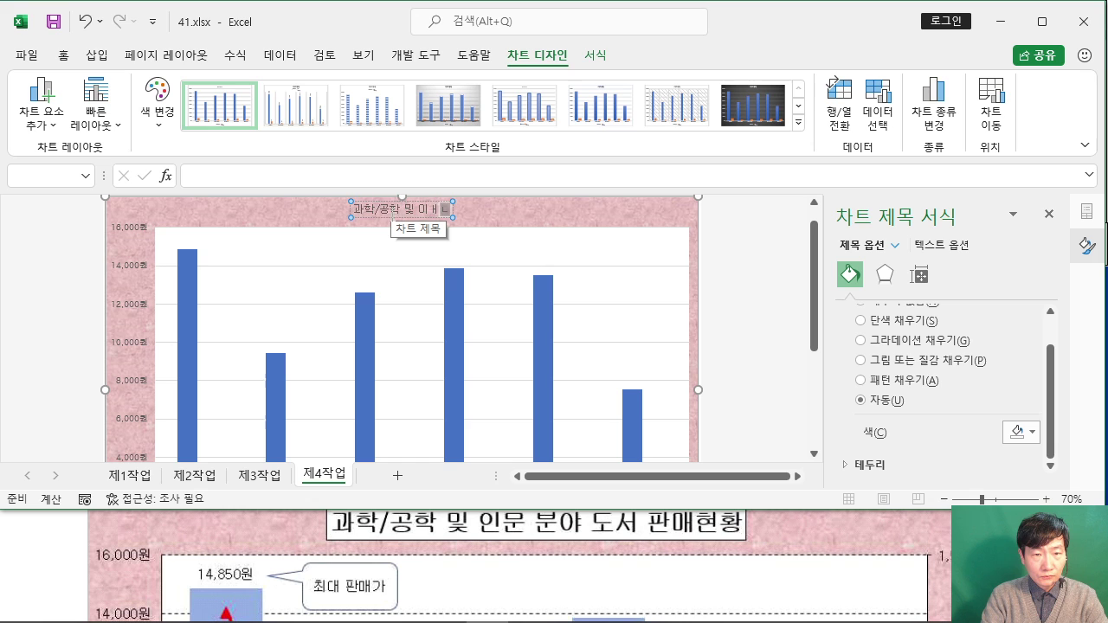
key("BackSpace")
key("BackSpace")
key("BackSpace")
key("BackSpace")
key("BackSpace")
type("인문")
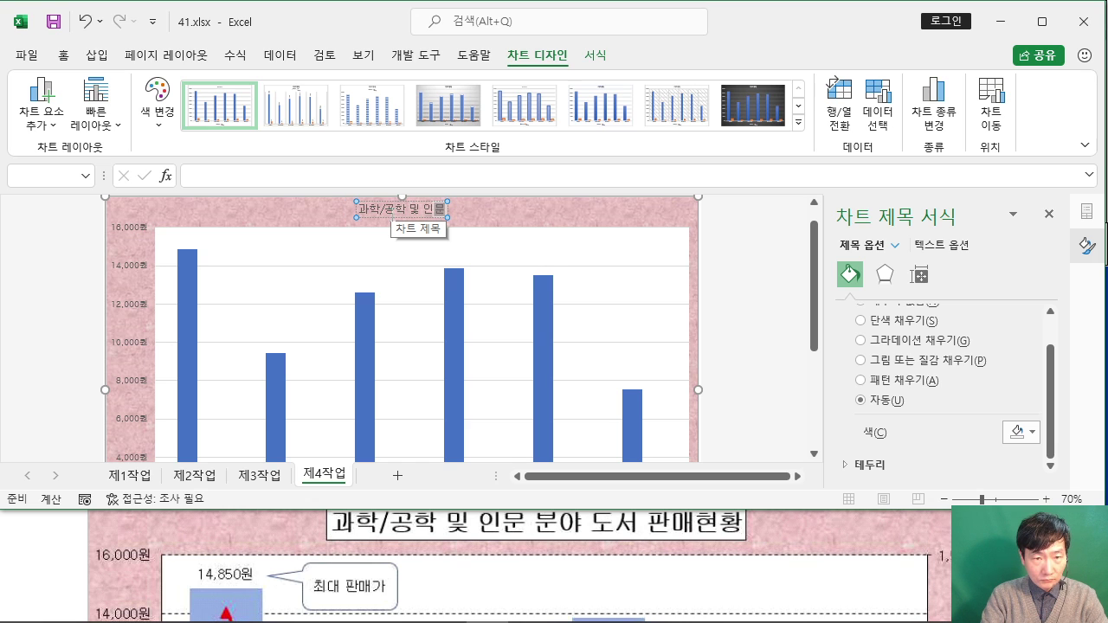
type(" 분야 도")
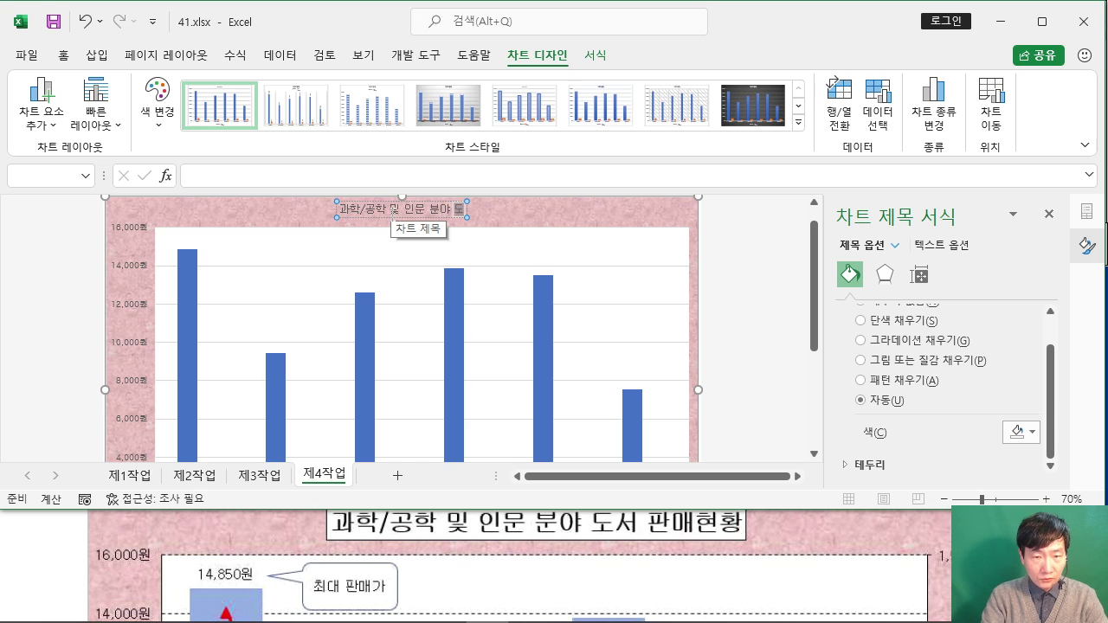
type("서 ㅍ")
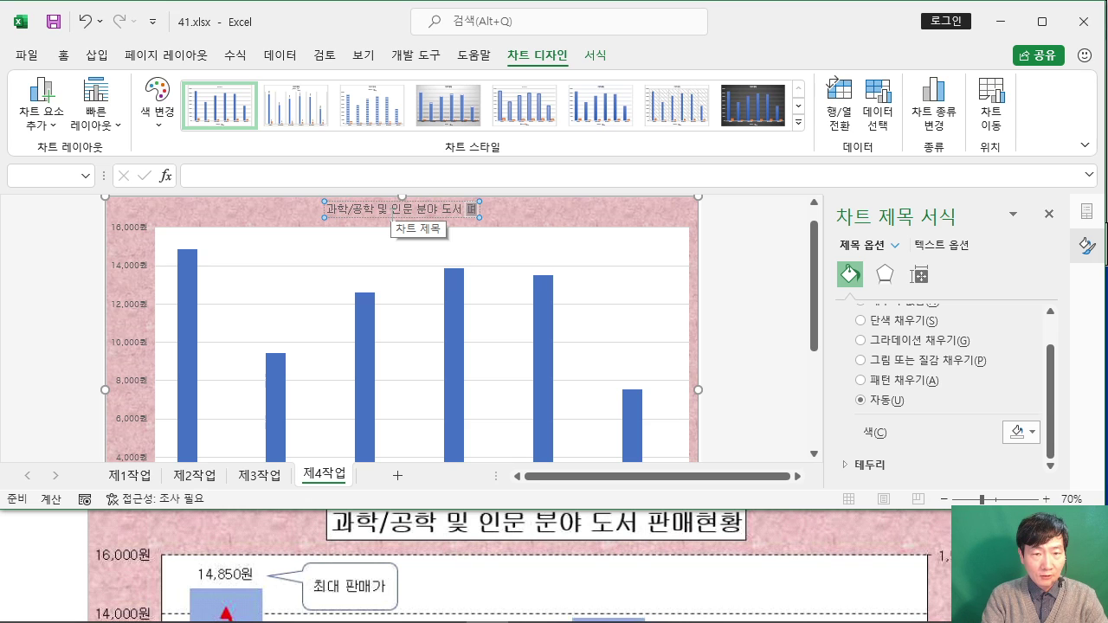
type("ㅏㄴ매현황")
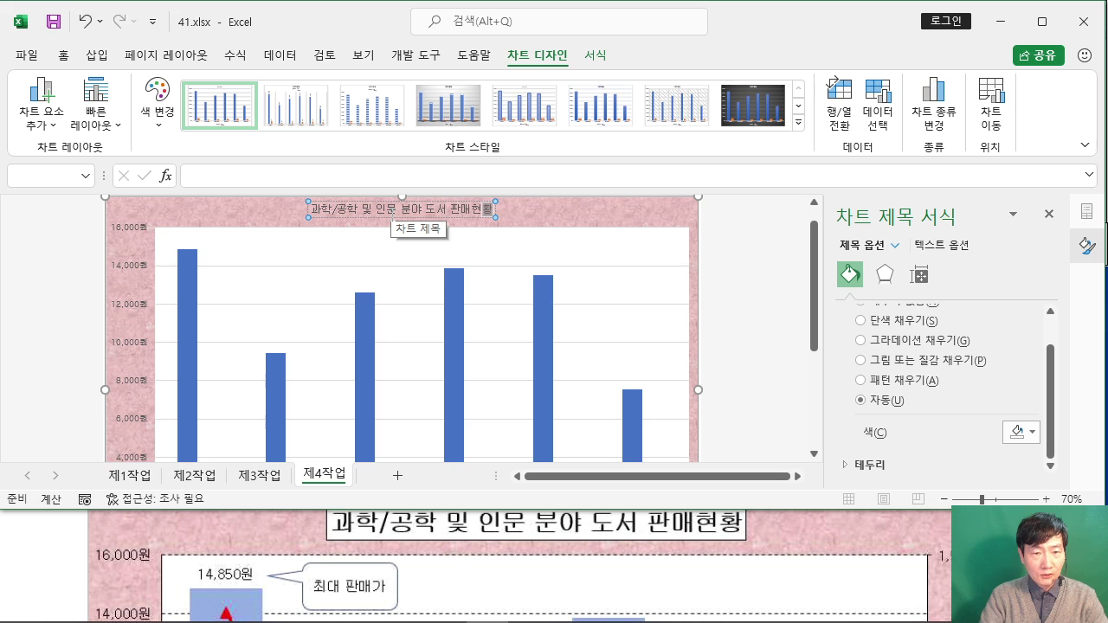
scroll(398, 212, "up", 2)
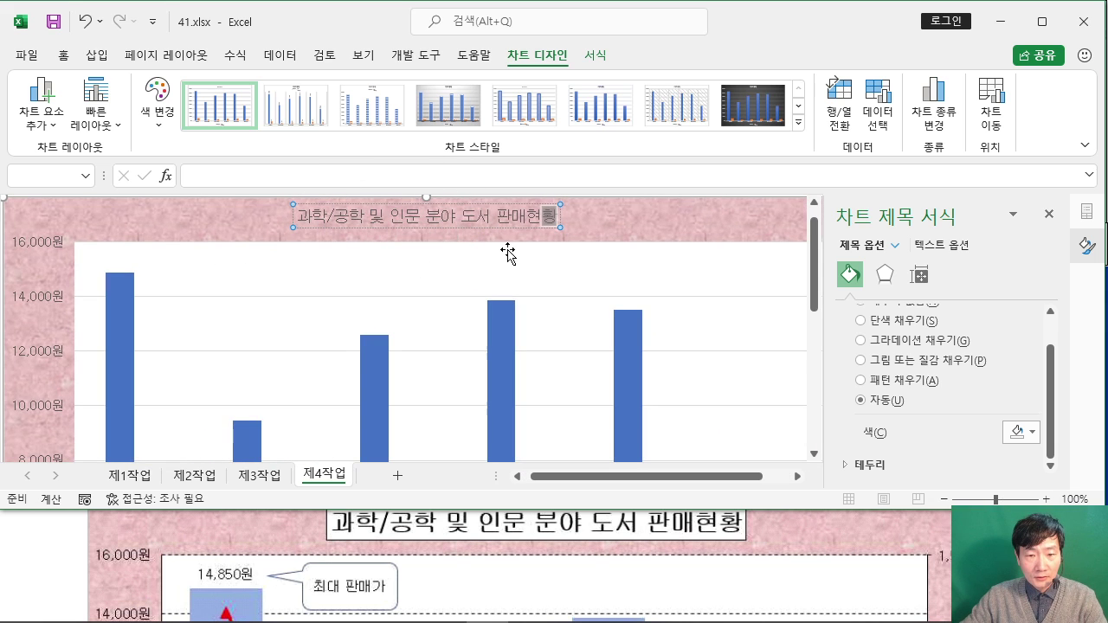
left_click(482, 230)
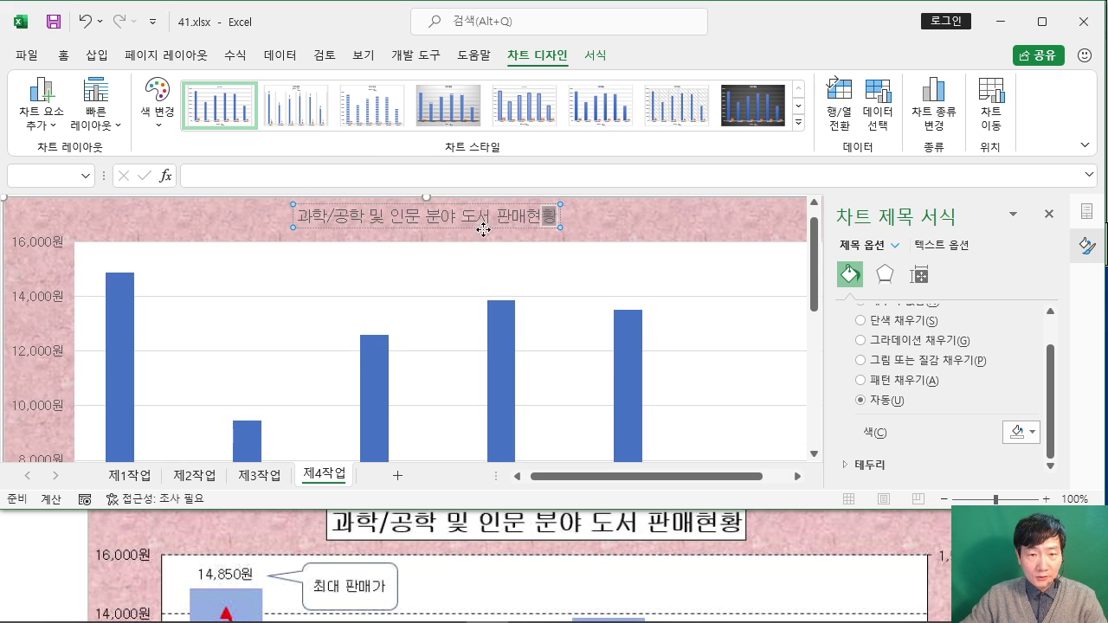
left_click(484, 230)
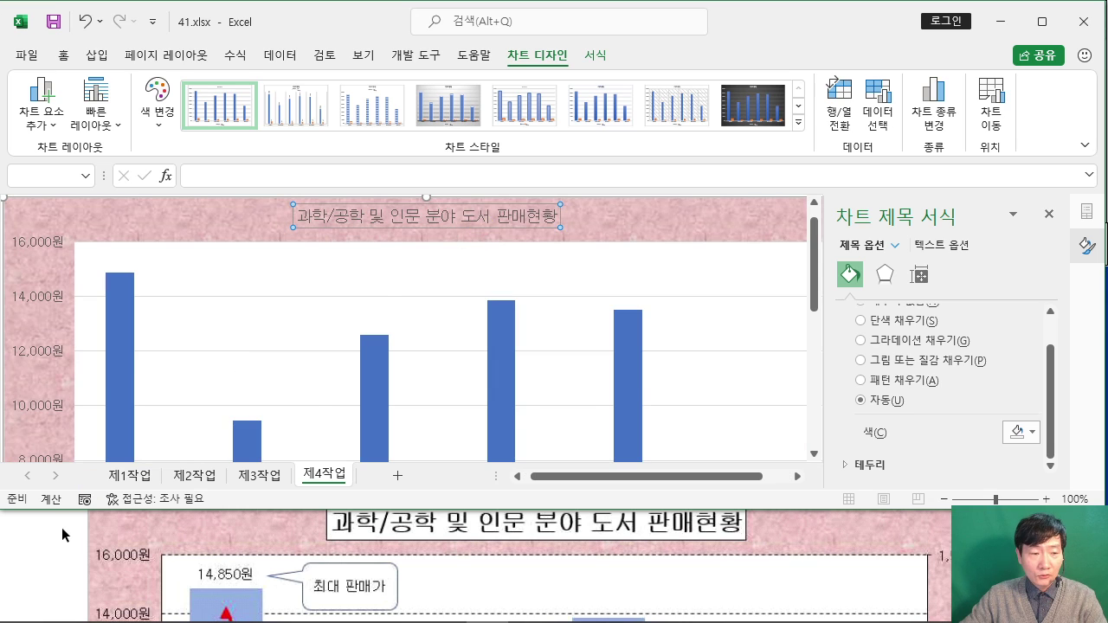
Step: Recheck the title formatting requirements, then return to the selected title in Excel
left_click(61, 528)
scroll(62, 528, "up", 3)
scroll(62, 529, "up", 2)
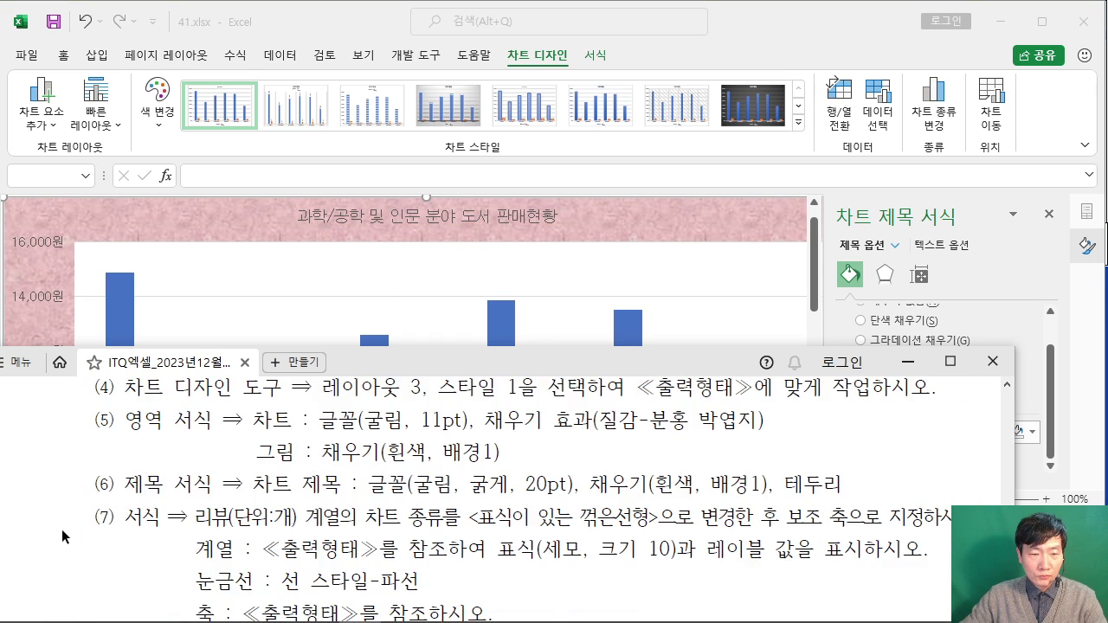
left_click(727, 55)
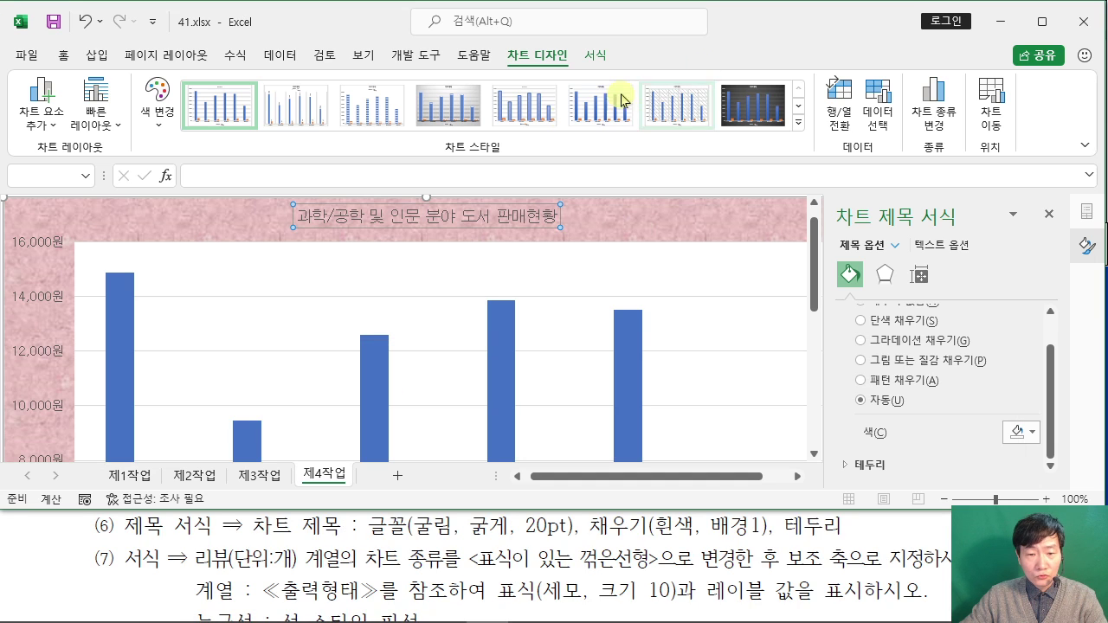
left_click(63, 55)
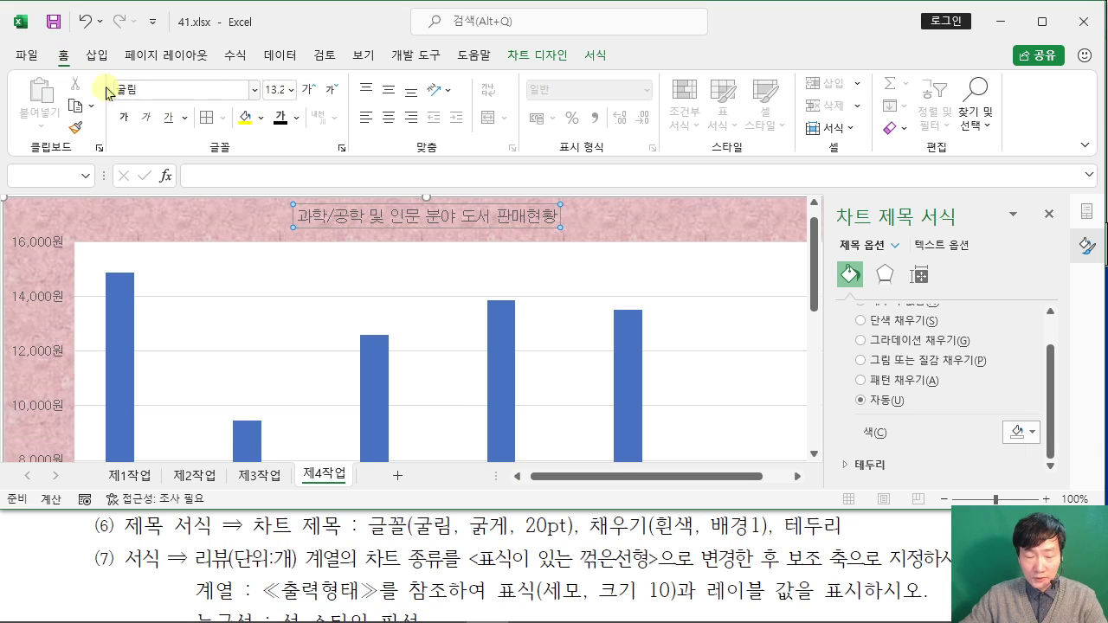
Step: Make the chart title bold at 20 pt
left_click(124, 118)
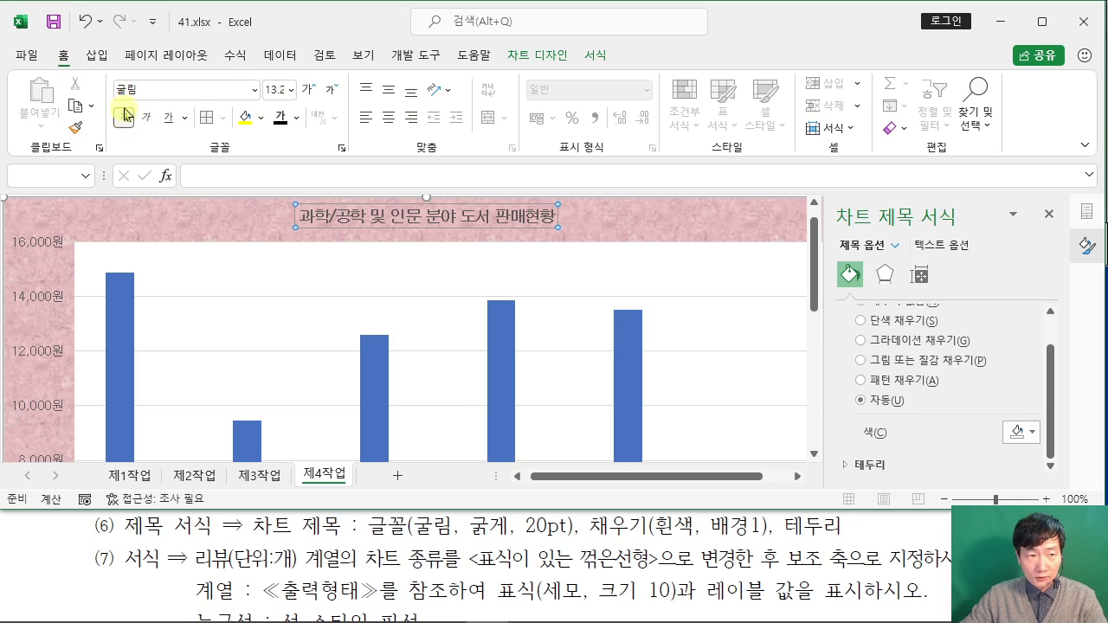
left_click(277, 90)
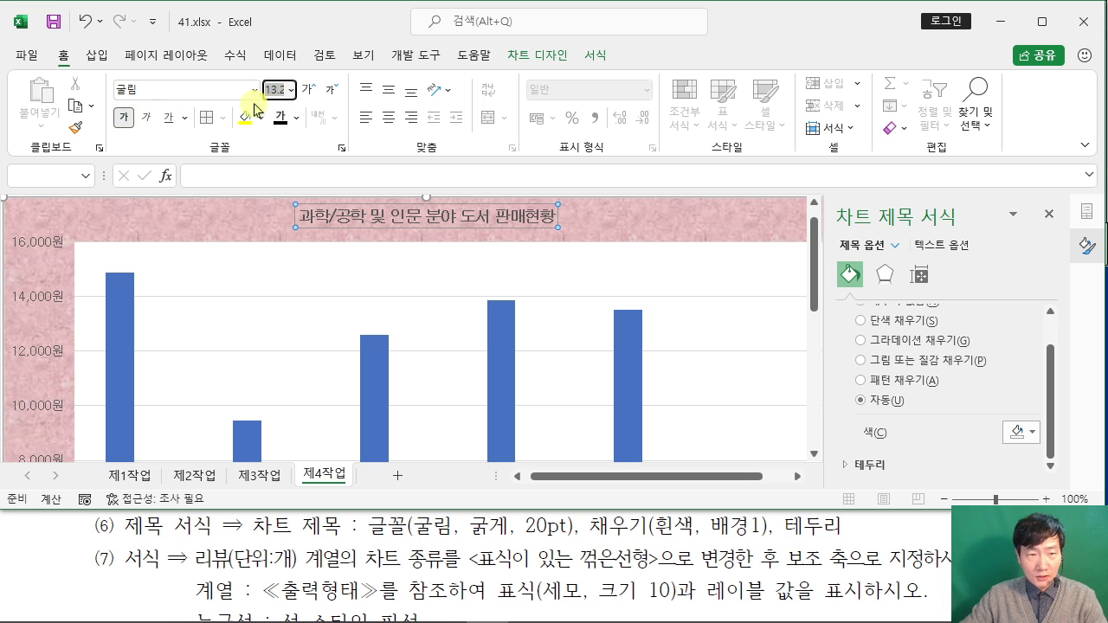
type("20")
key("Return")
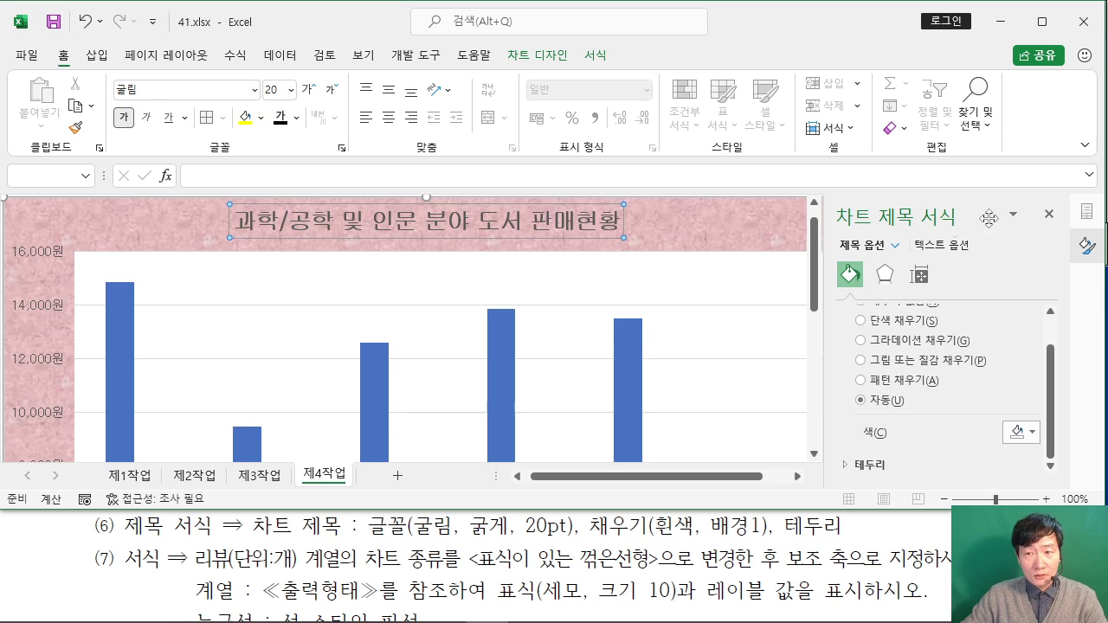
Step: Give the title box a solid white fill and a solid black border
scroll(904, 327, "up", 1)
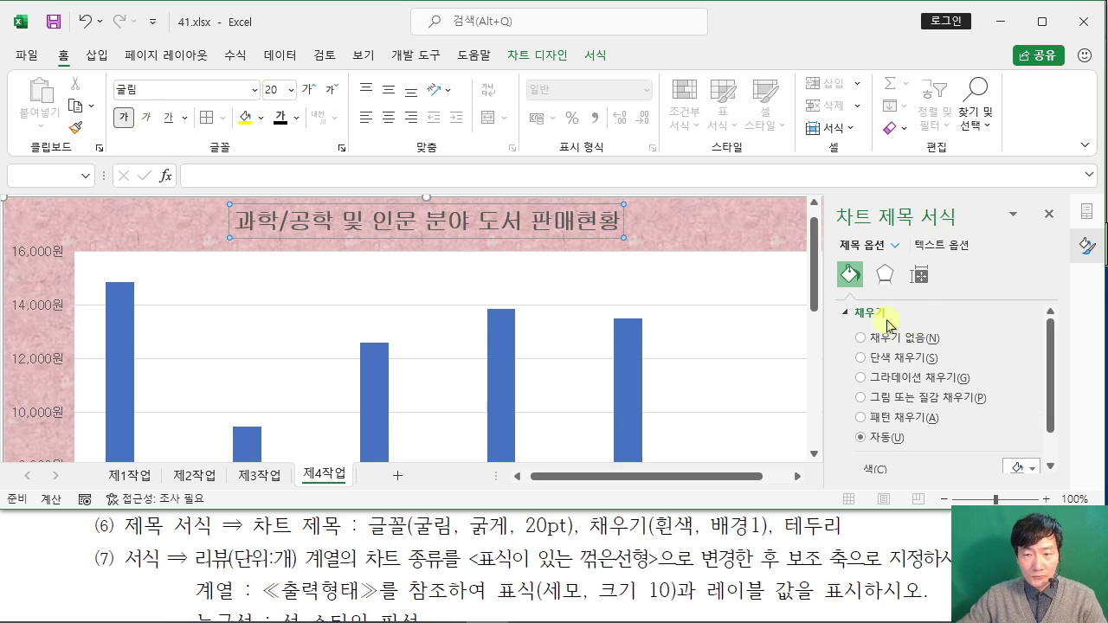
left_click(861, 357)
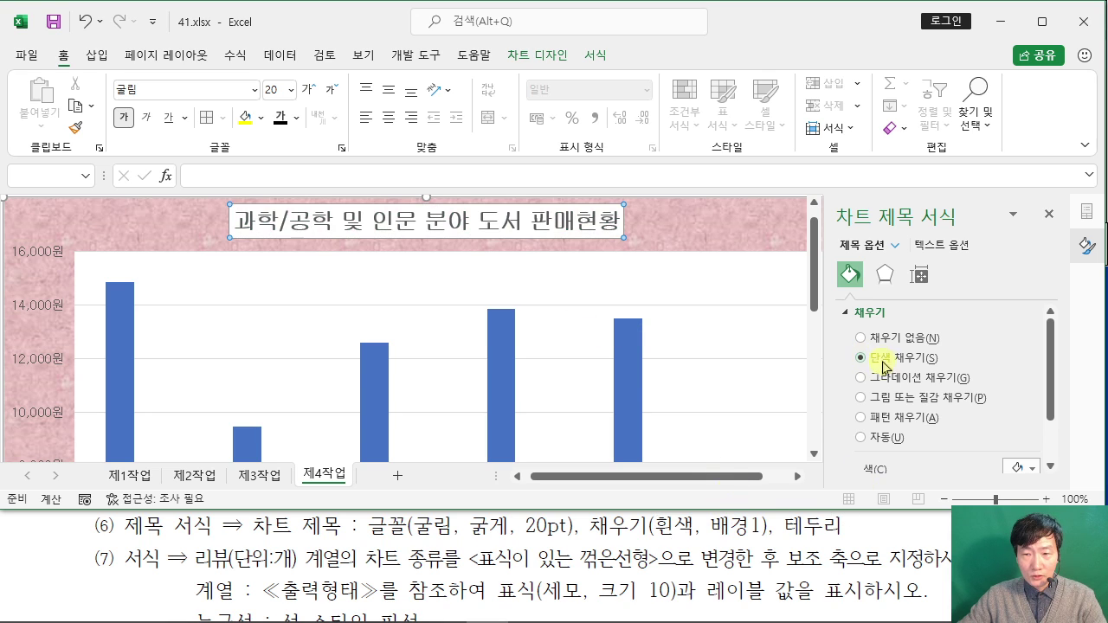
scroll(887, 355, "down", 2)
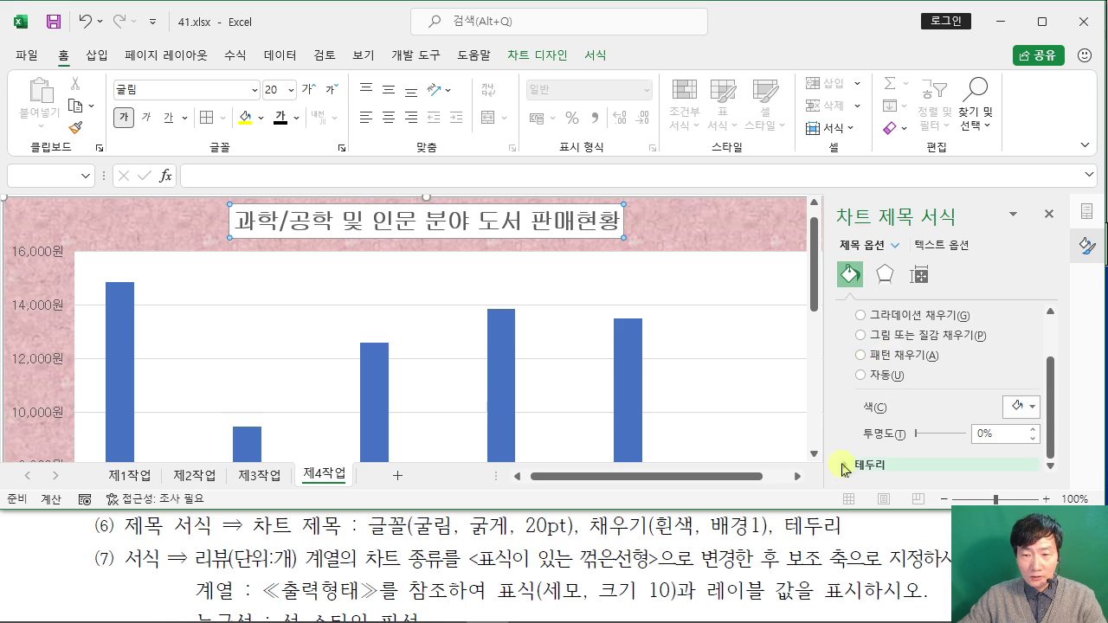
left_click(842, 467)
scroll(874, 415, "down", 3)
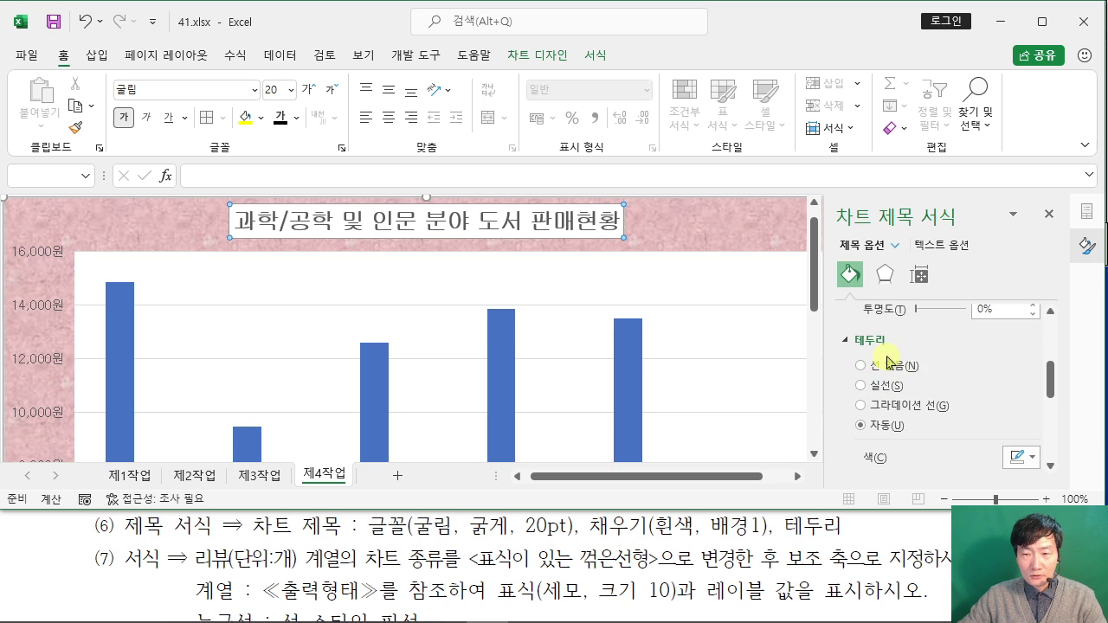
left_click(865, 386)
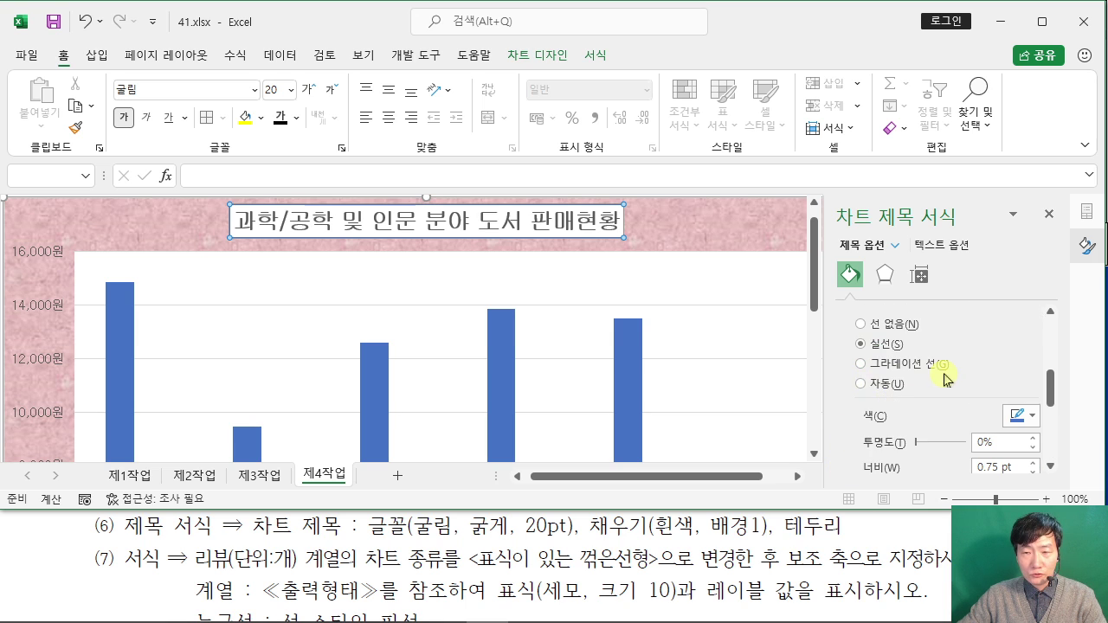
scroll(1030, 368, "down", 2)
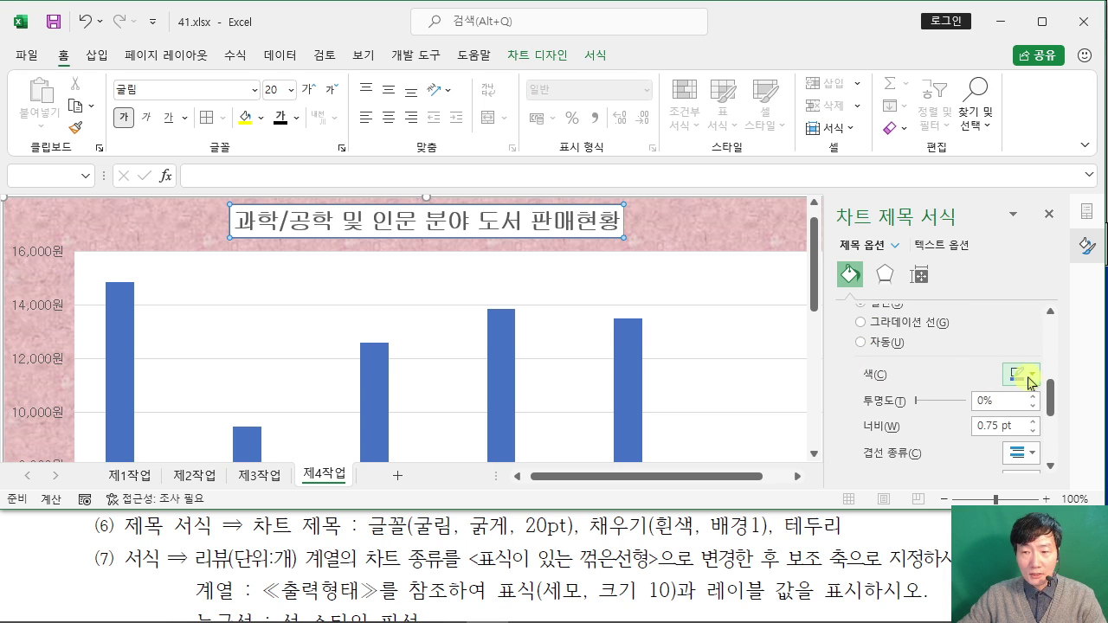
left_click(1033, 333)
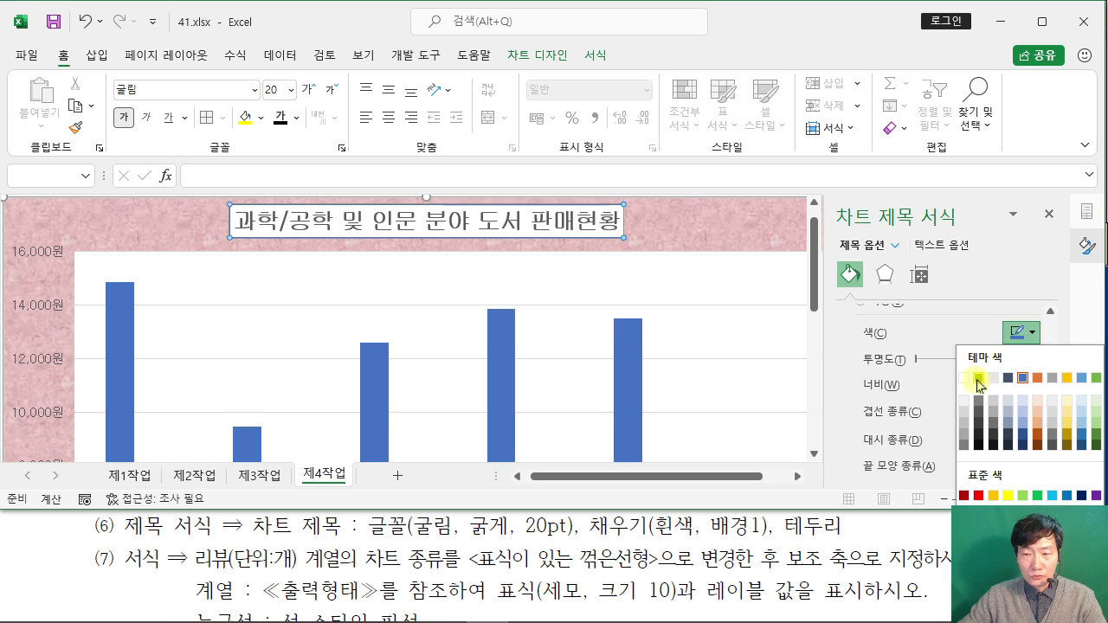
left_click(985, 381)
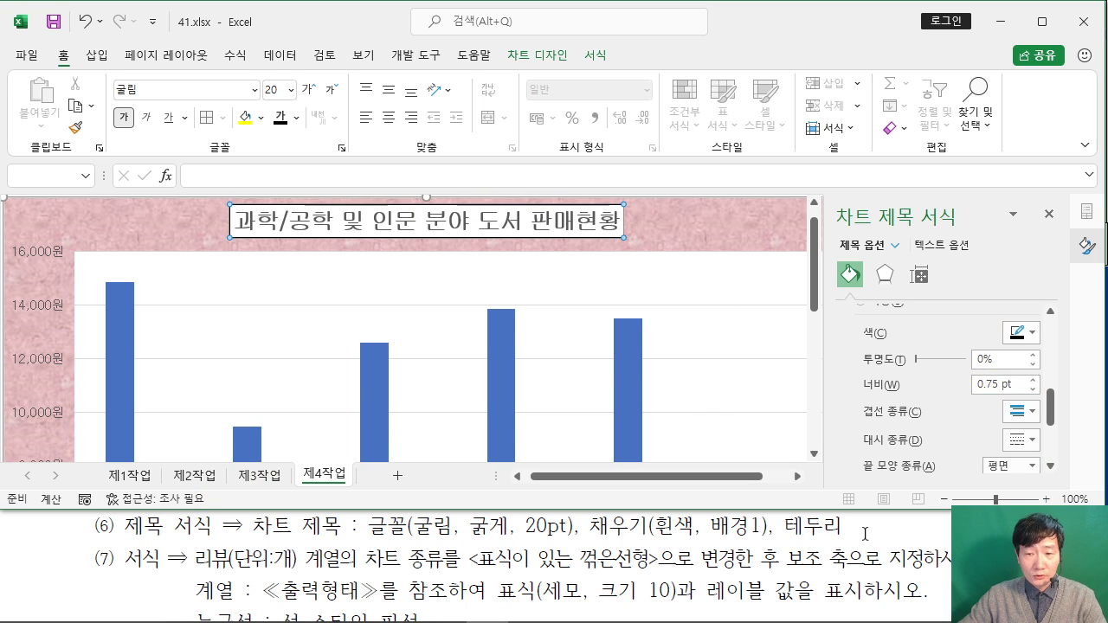
left_click(192, 558)
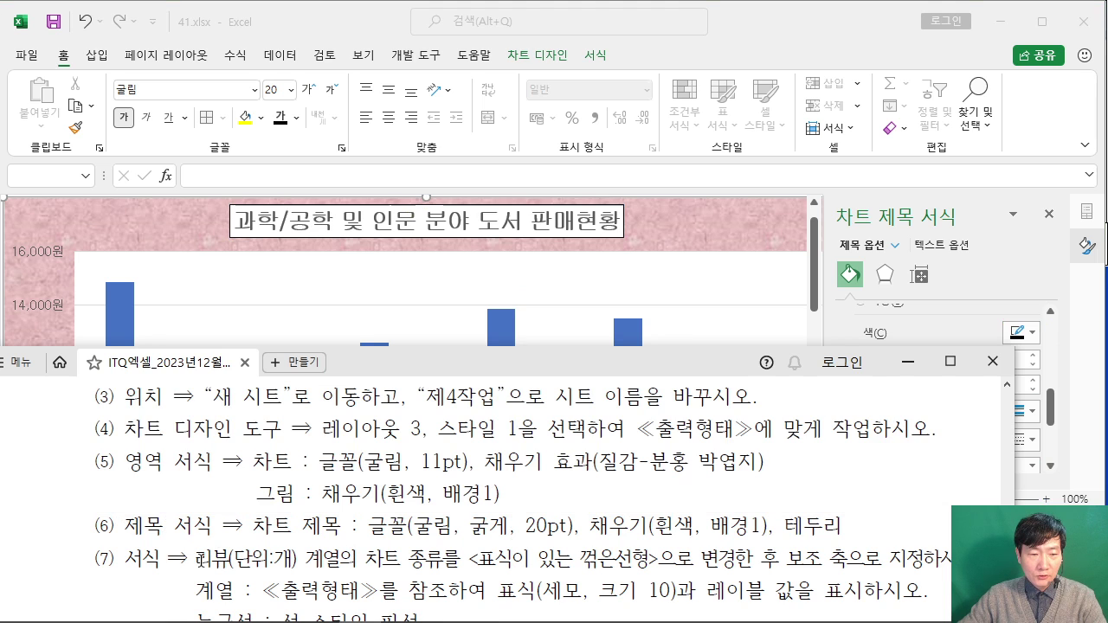
Step: Make the 리뷰(단위:개) series a 표식이 있는 꺾은선형 line on the 보조 축 in the combo chart
scroll(201, 558, "down", 1)
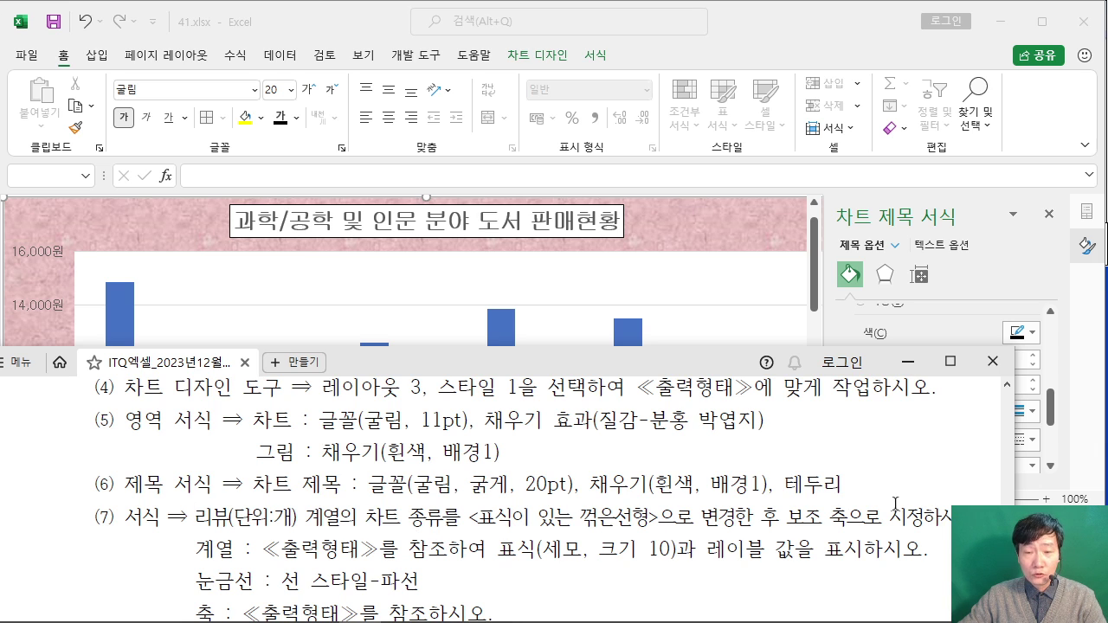
left_click(802, 205)
scroll(664, 327, "down", 3)
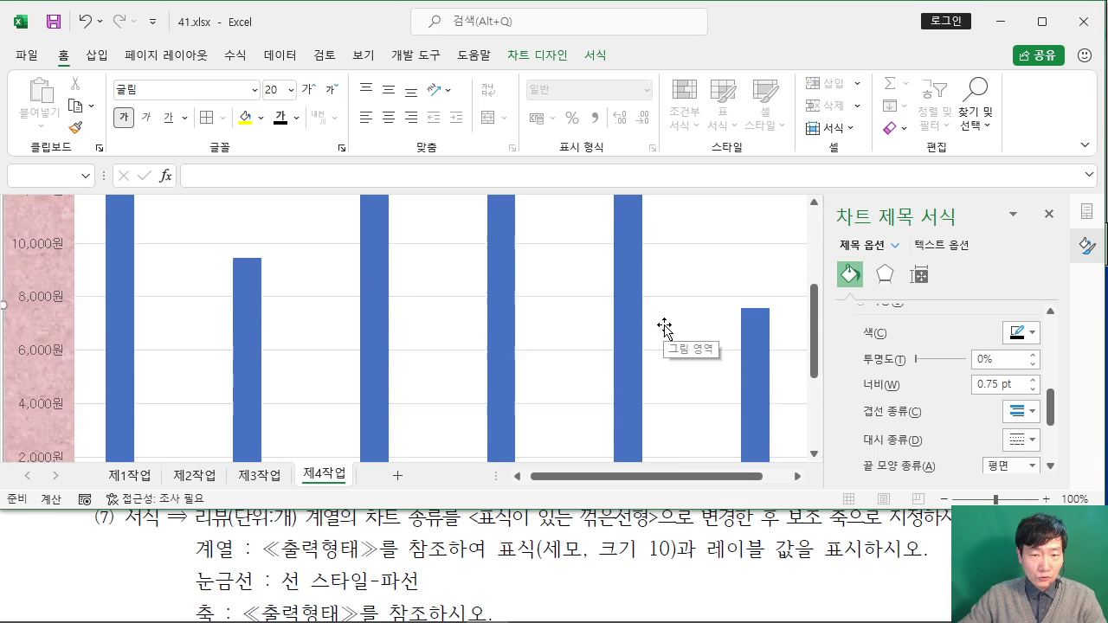
scroll(664, 327, "down", 2)
scroll(663, 329, "up", 5)
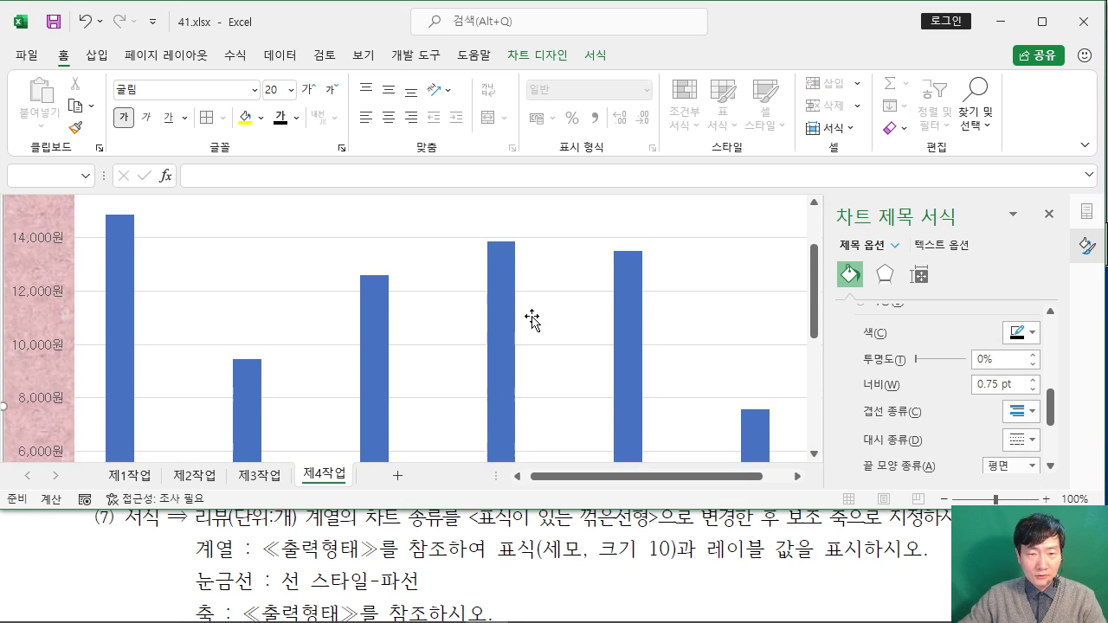
right_click(497, 299)
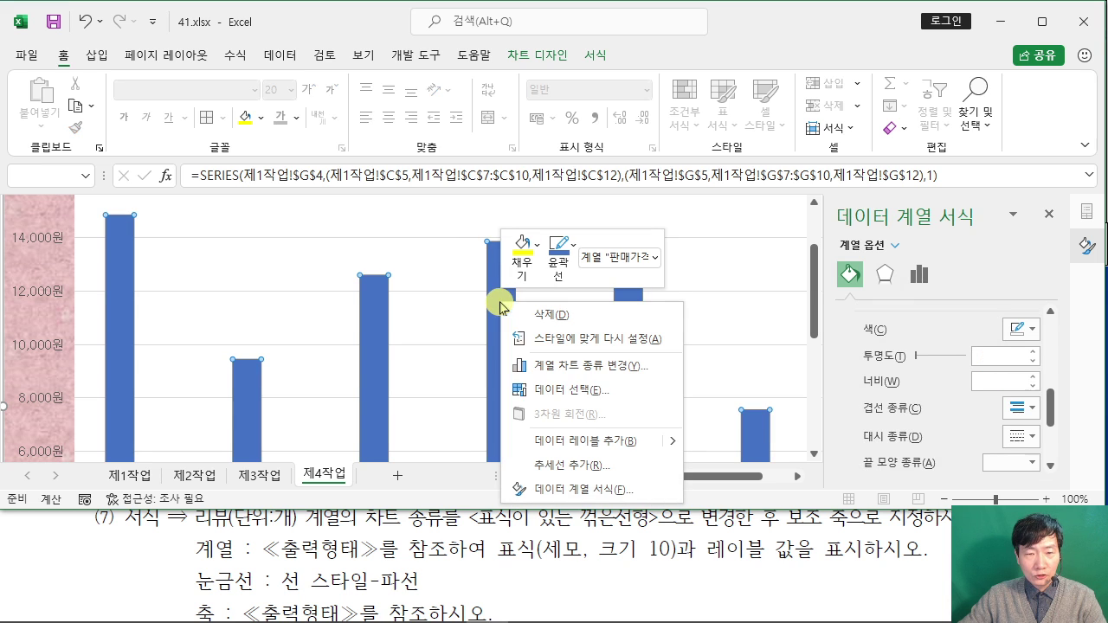
left_click(598, 373)
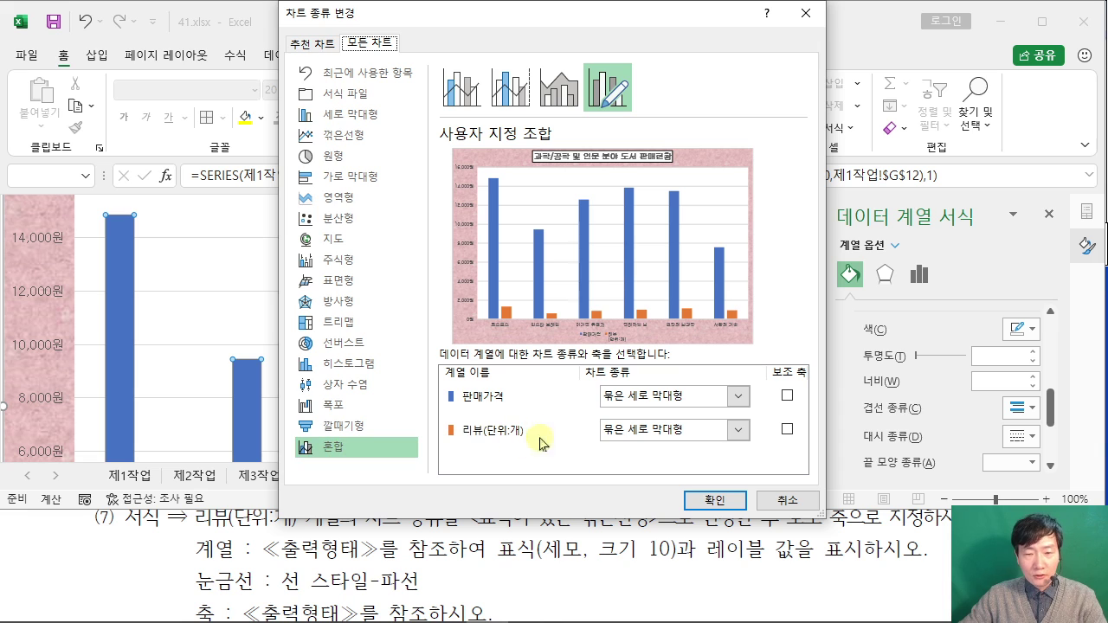
left_click(736, 430)
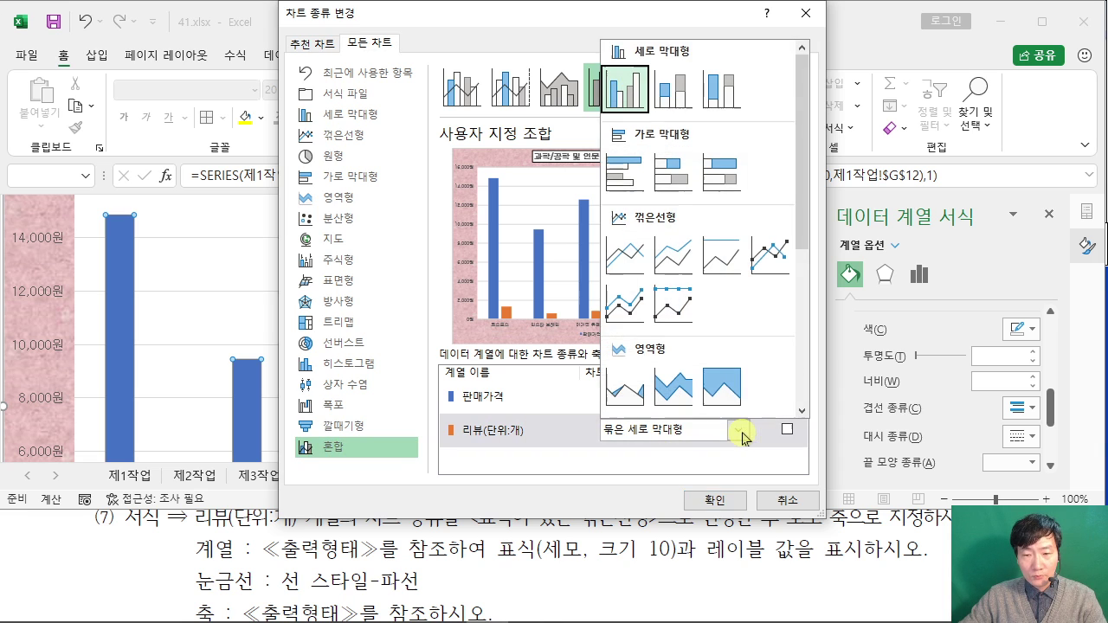
left_click(775, 264)
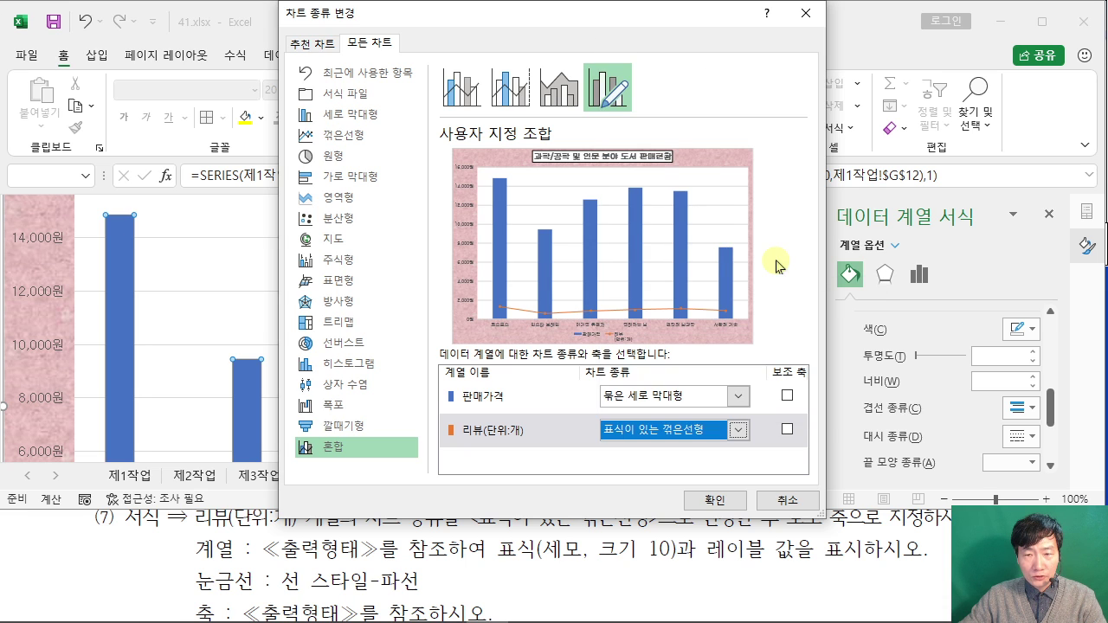
left_click(789, 433)
left_click(721, 502)
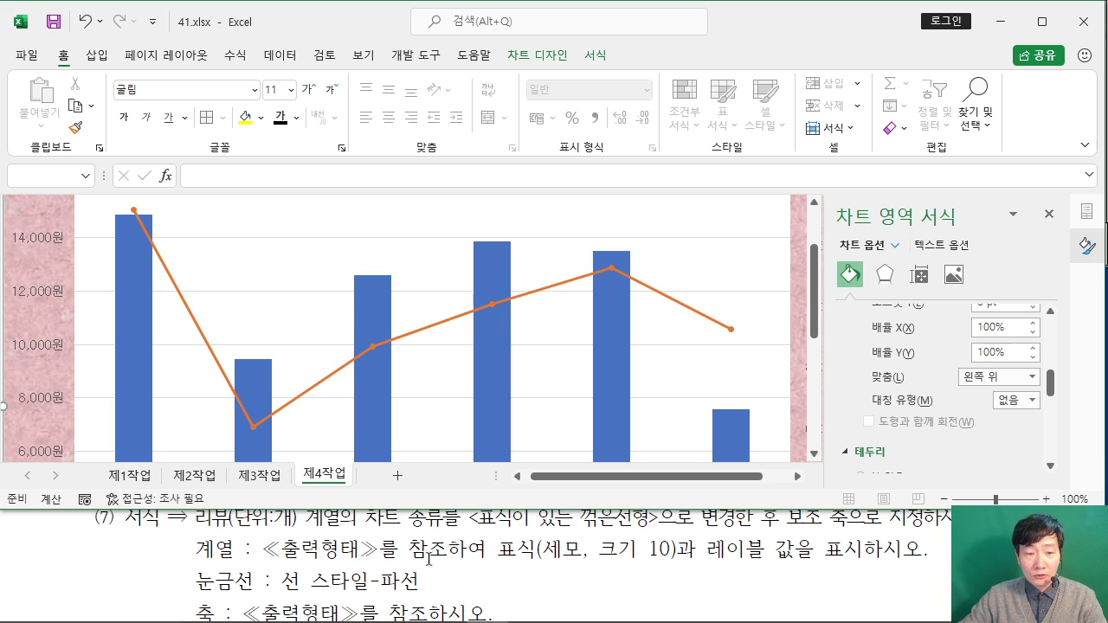
Step: Set the 리뷰 line's markers to the built-in triangle shape, size 10
left_click(564, 291)
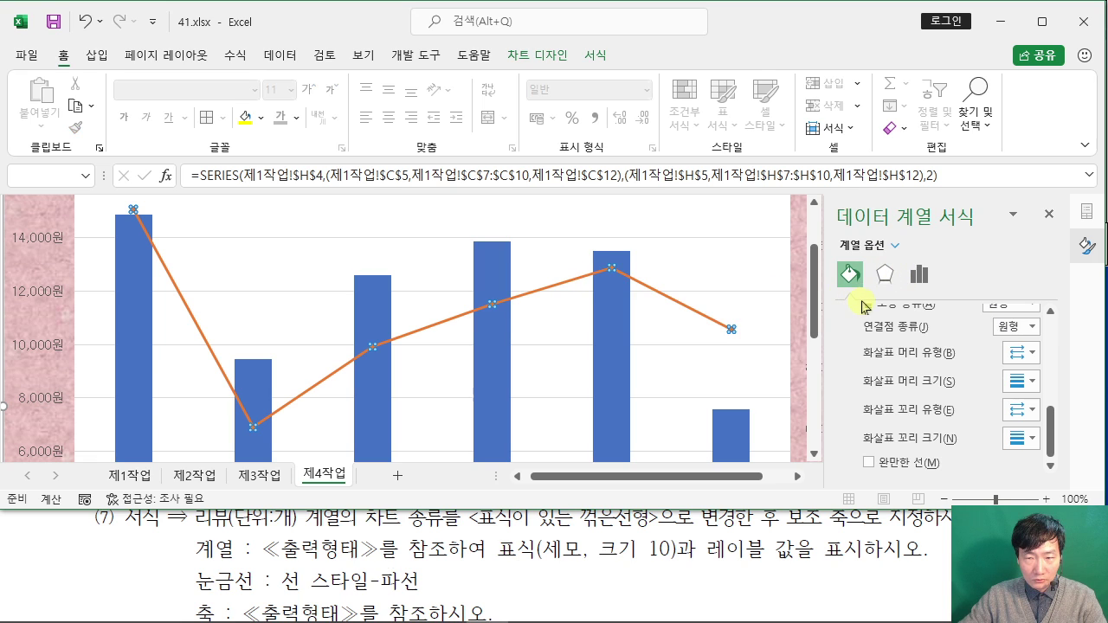
scroll(920, 341, "up", 2)
scroll(921, 342, "up", 3)
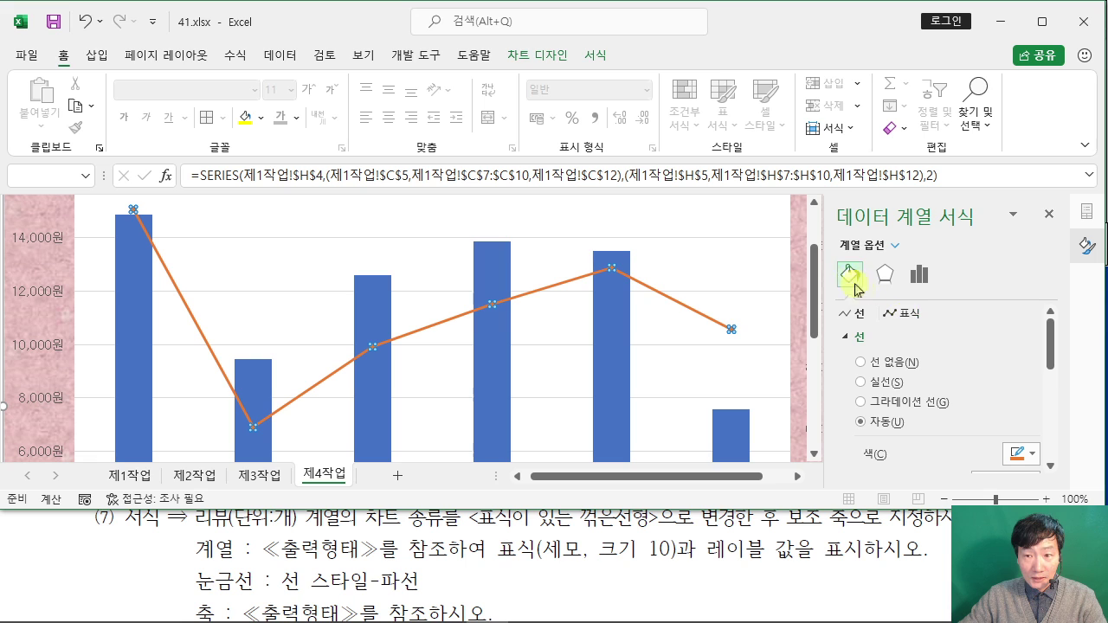
left_click(906, 317)
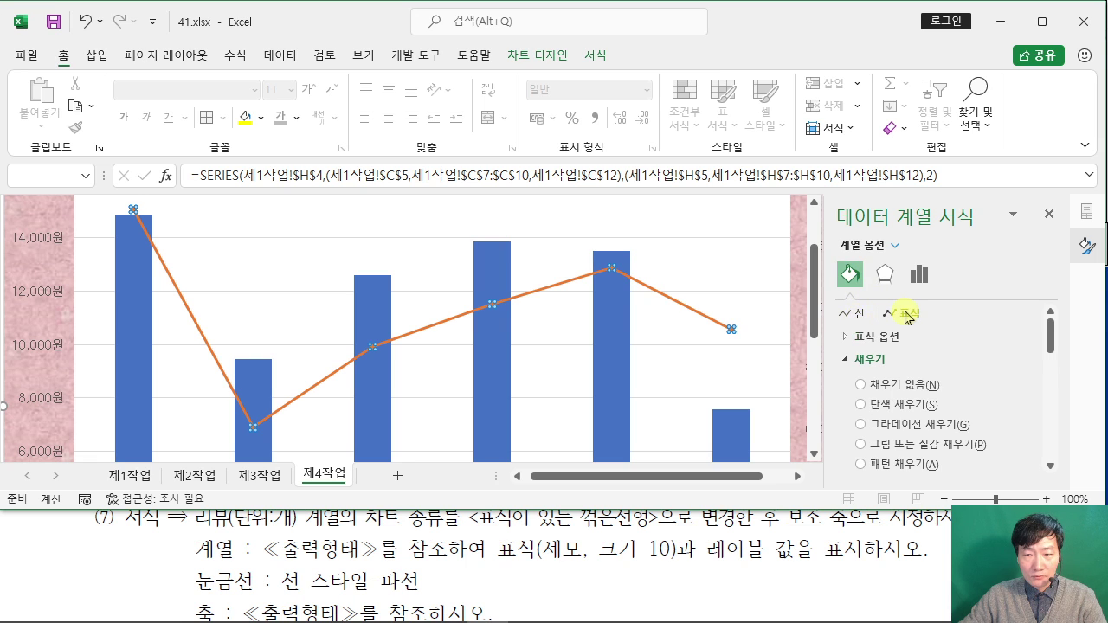
left_click(847, 338)
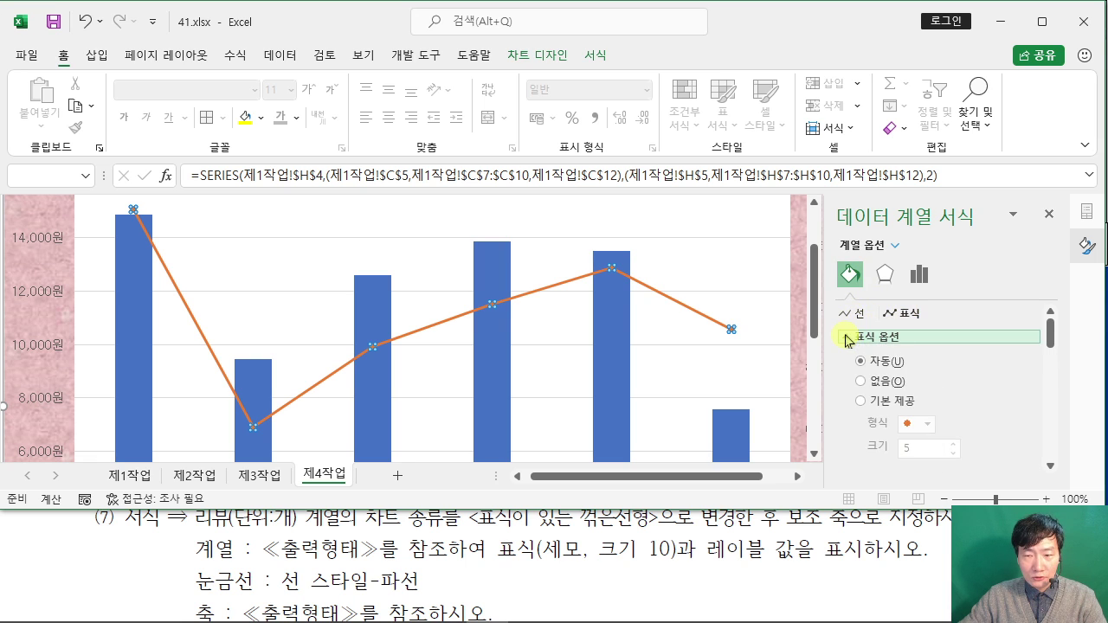
left_click(861, 402)
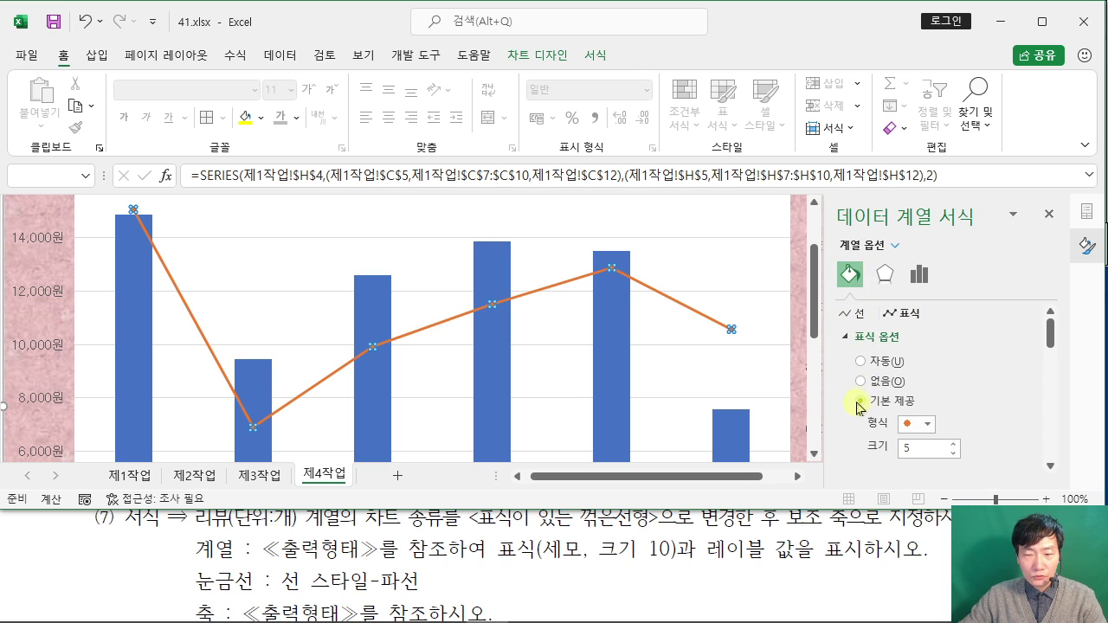
left_click(929, 425)
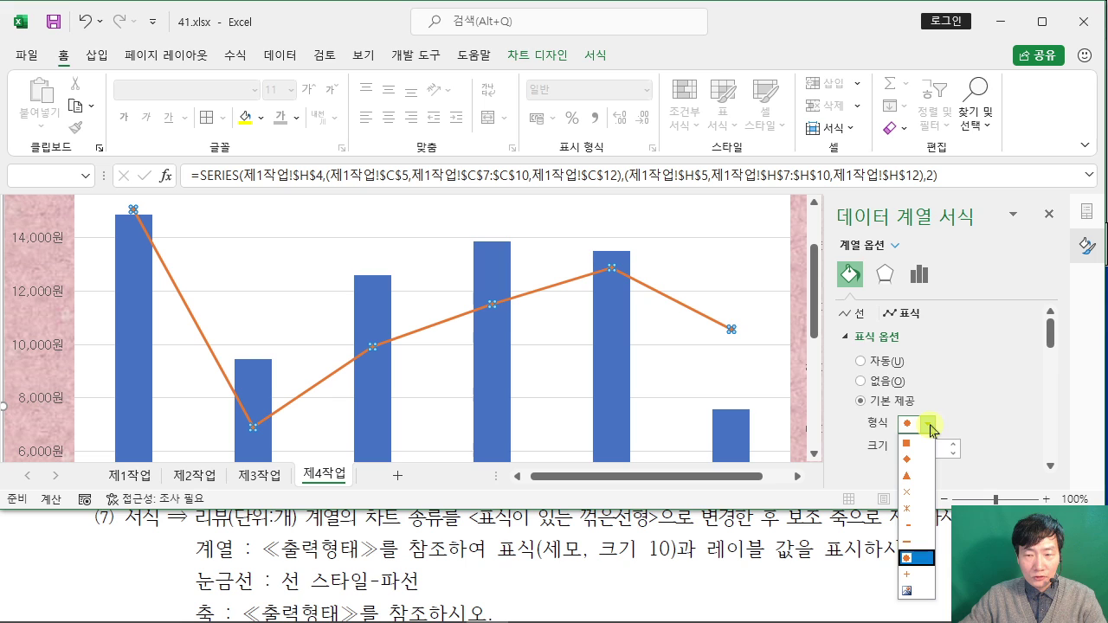
left_click(916, 476)
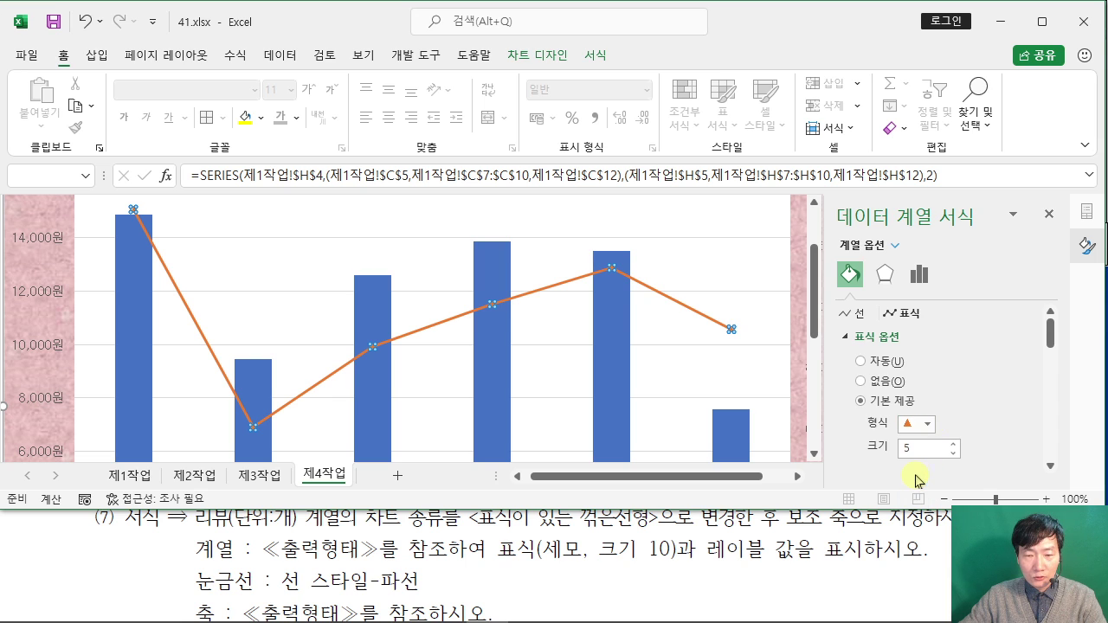
double_click(921, 451)
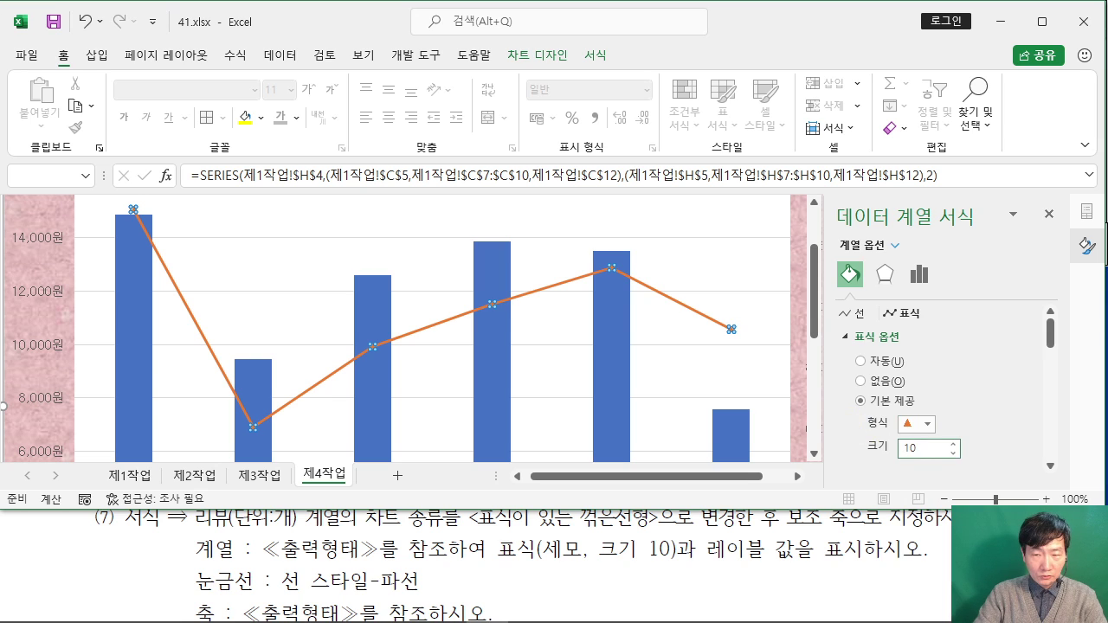
key("Return")
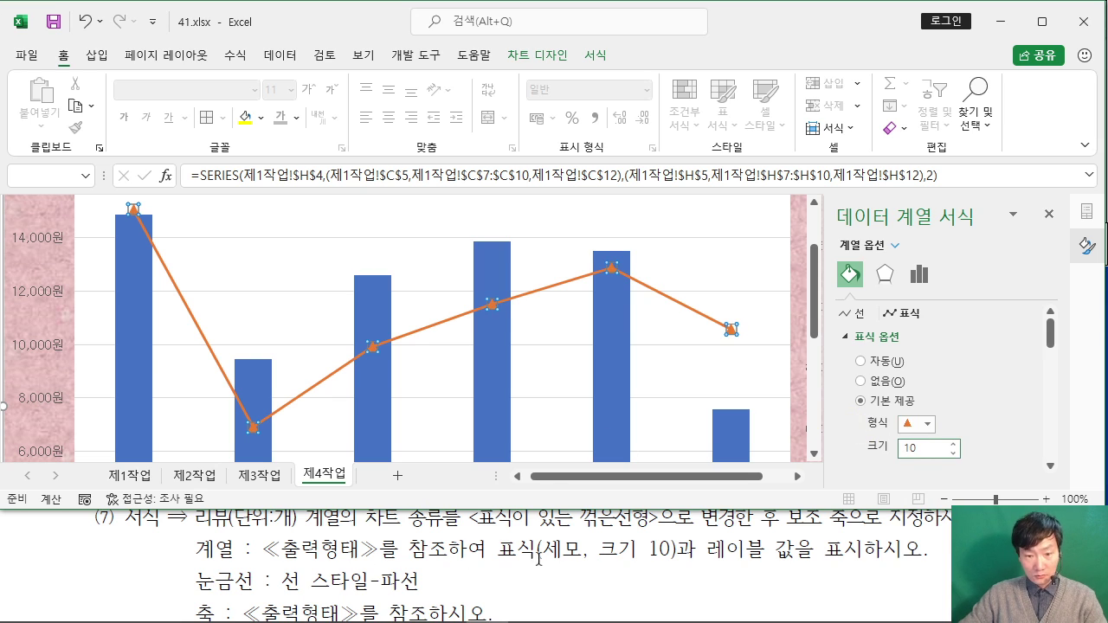
Step: Maximize the exam PDF, look over the ≪출력형태≫ reference chart, then minimize it
left_click(781, 561)
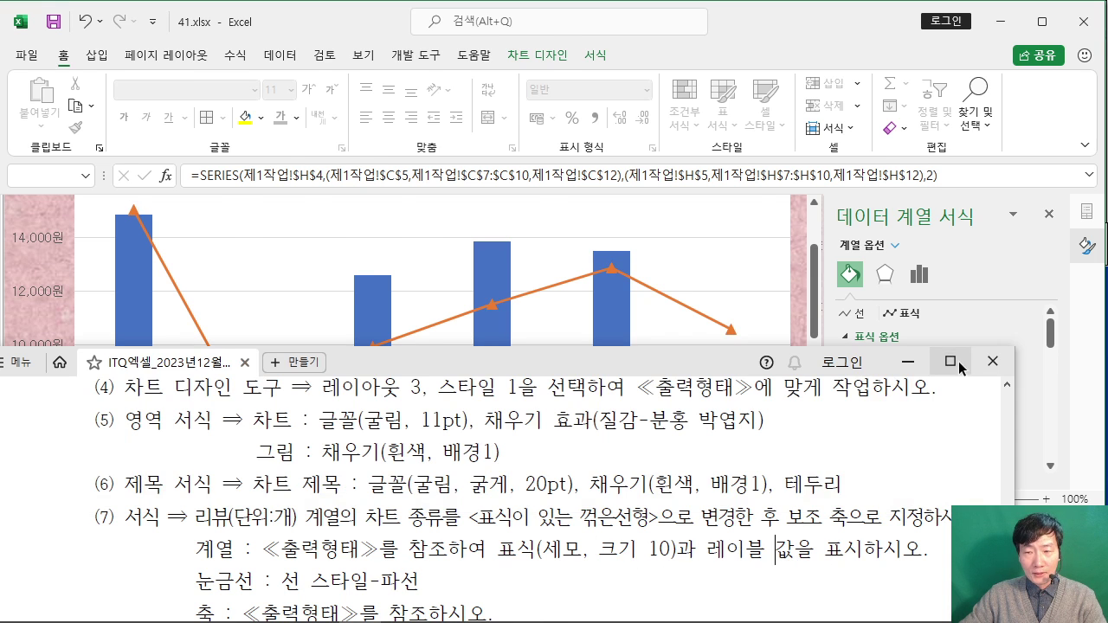
left_click(957, 365)
scroll(791, 372, "down", 5)
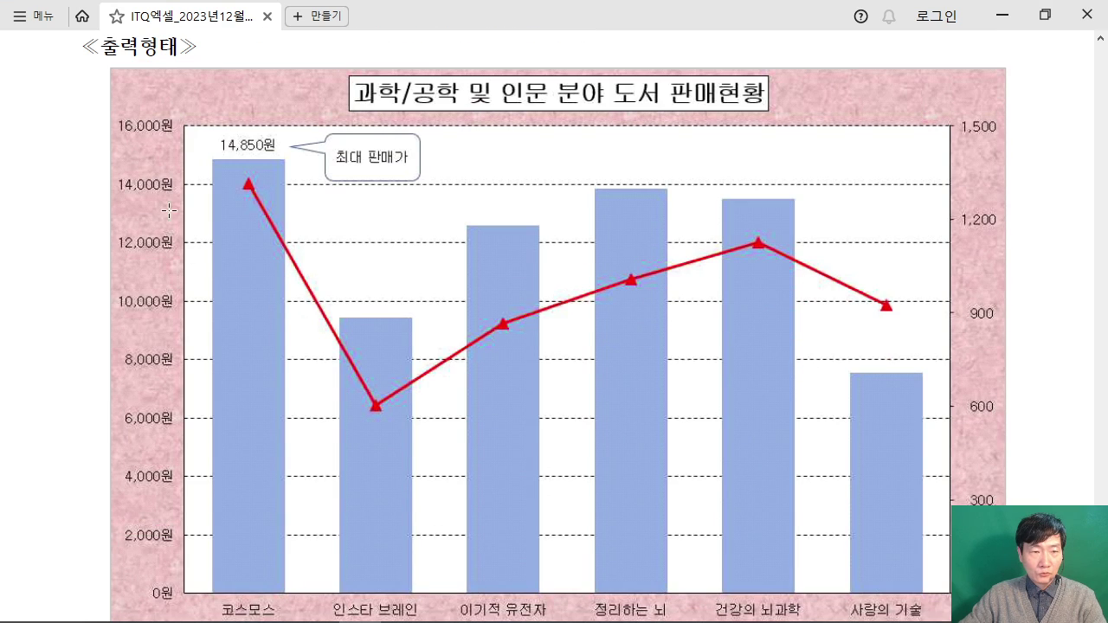
scroll(282, 299, "down", 3)
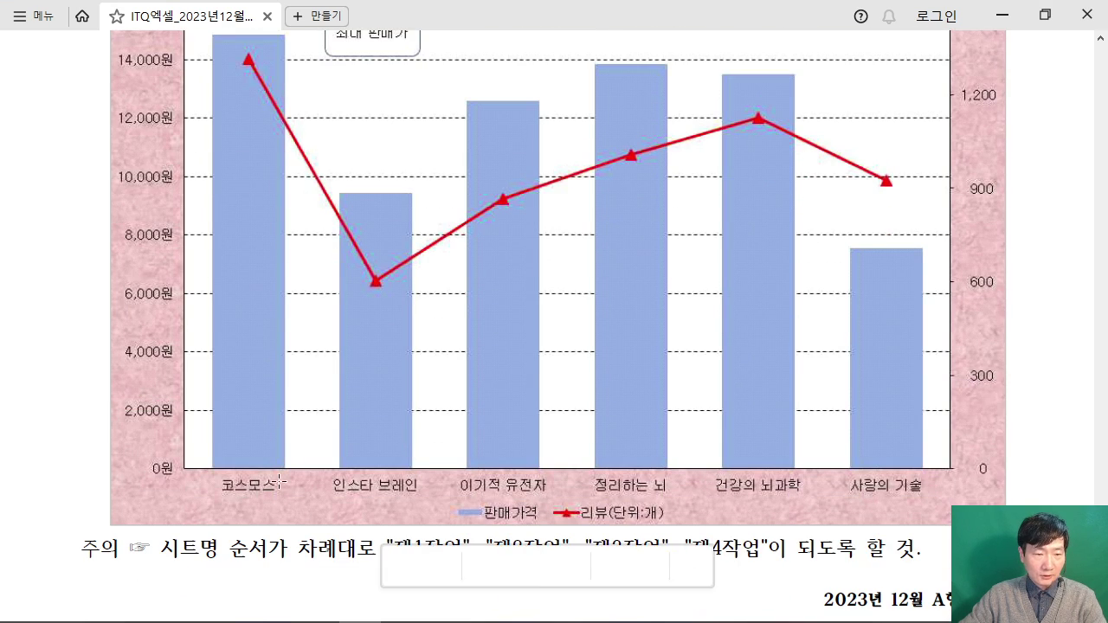
scroll(256, 482, "up", 3)
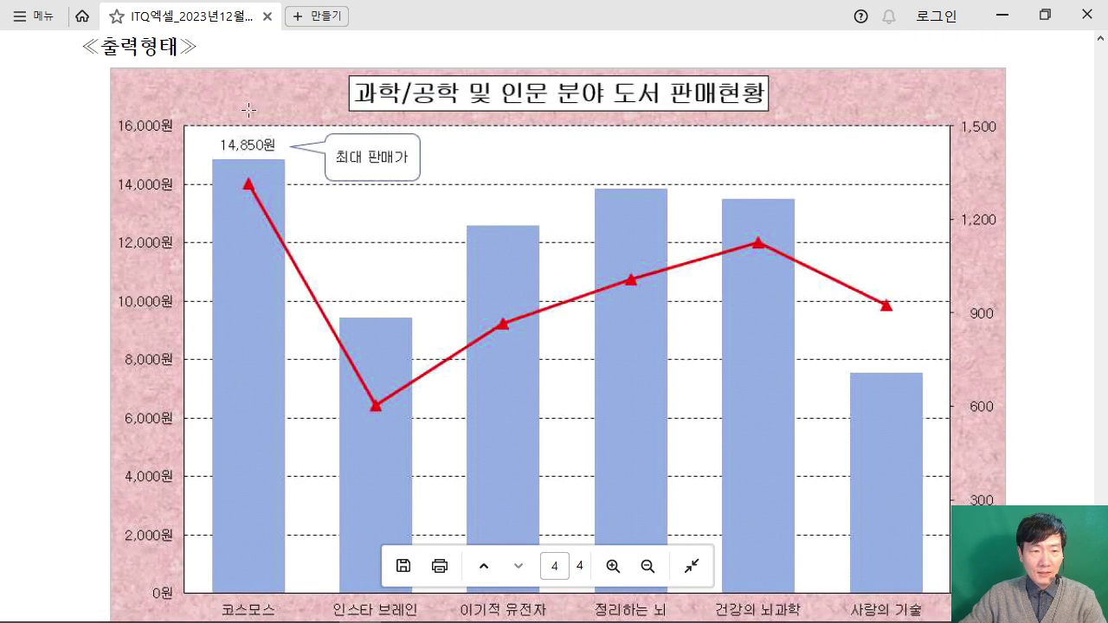
left_click(1001, 15)
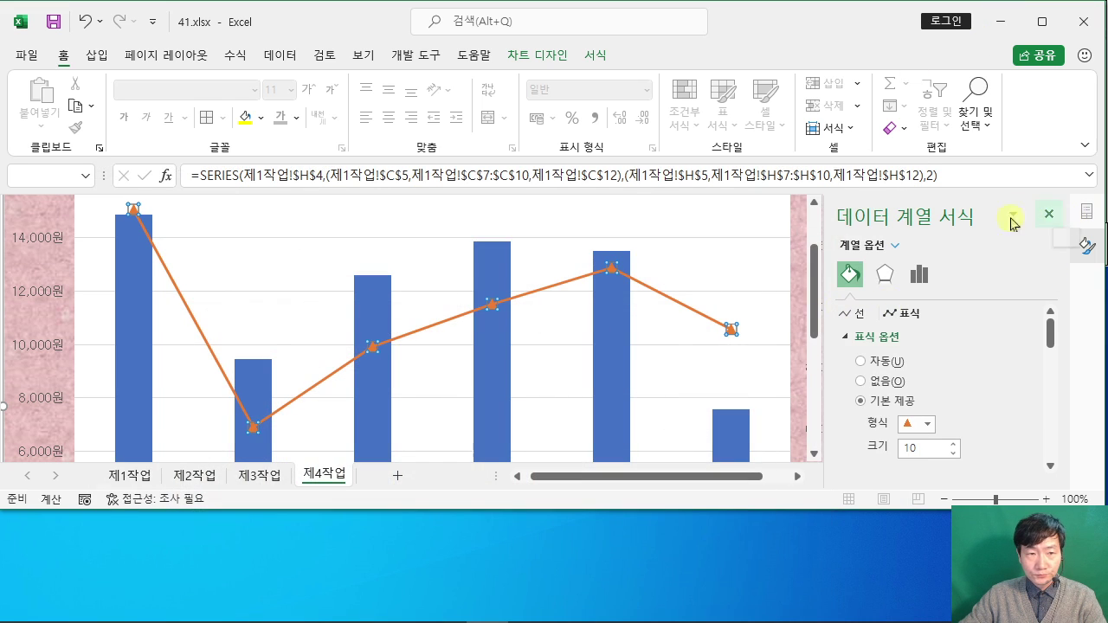
Step: Select only the 코스모스 bar of the 판매가격 series
scroll(232, 309, "down", 1, "ctrl")
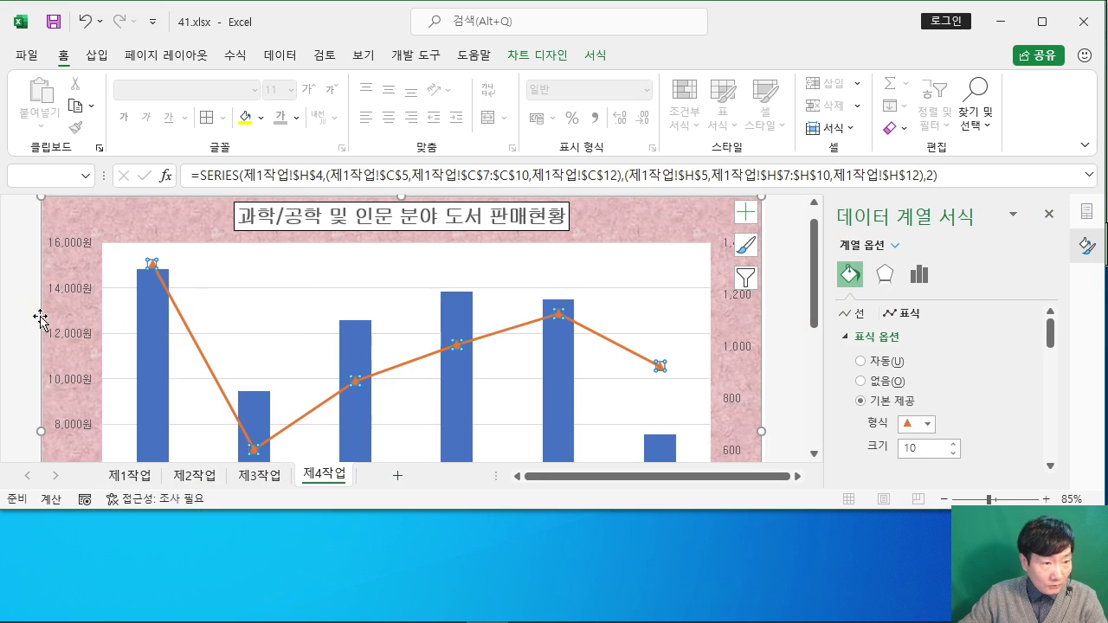
left_click(83, 327)
scroll(139, 349, "down", 1)
scroll(143, 350, "down", 2)
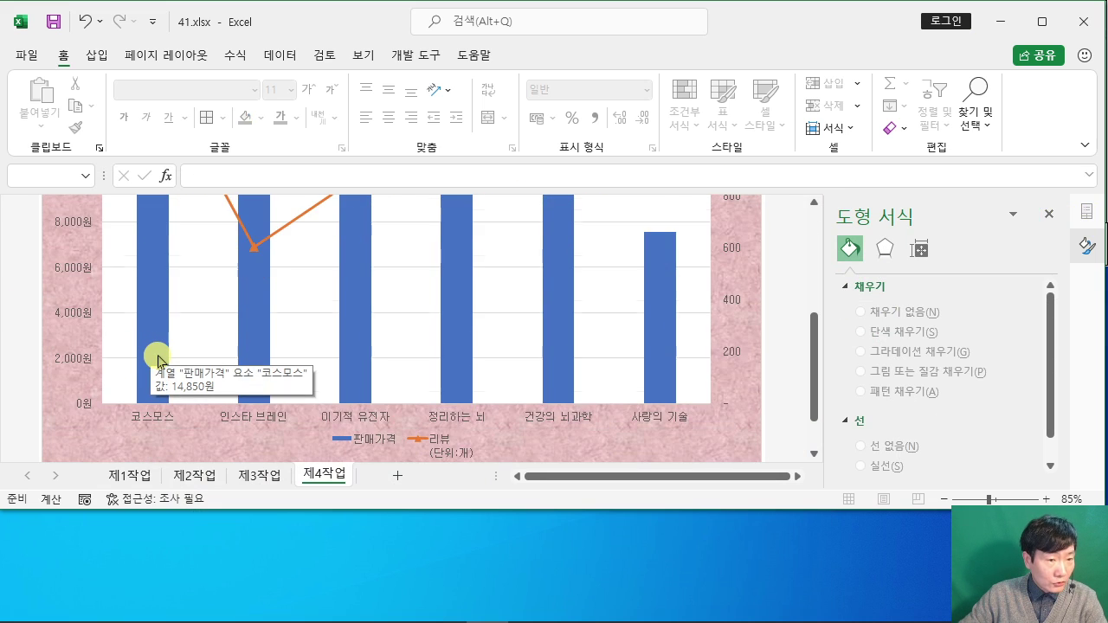
scroll(154, 353, "up", 3)
left_click(159, 360)
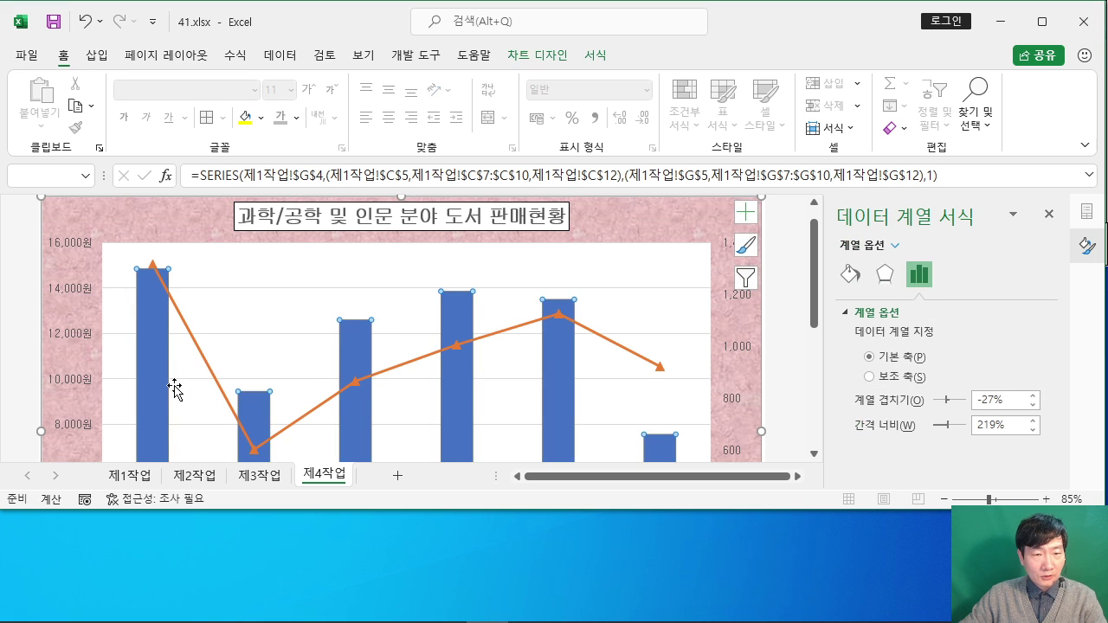
scroll(419, 372, "down", 1)
left_click(1042, 20)
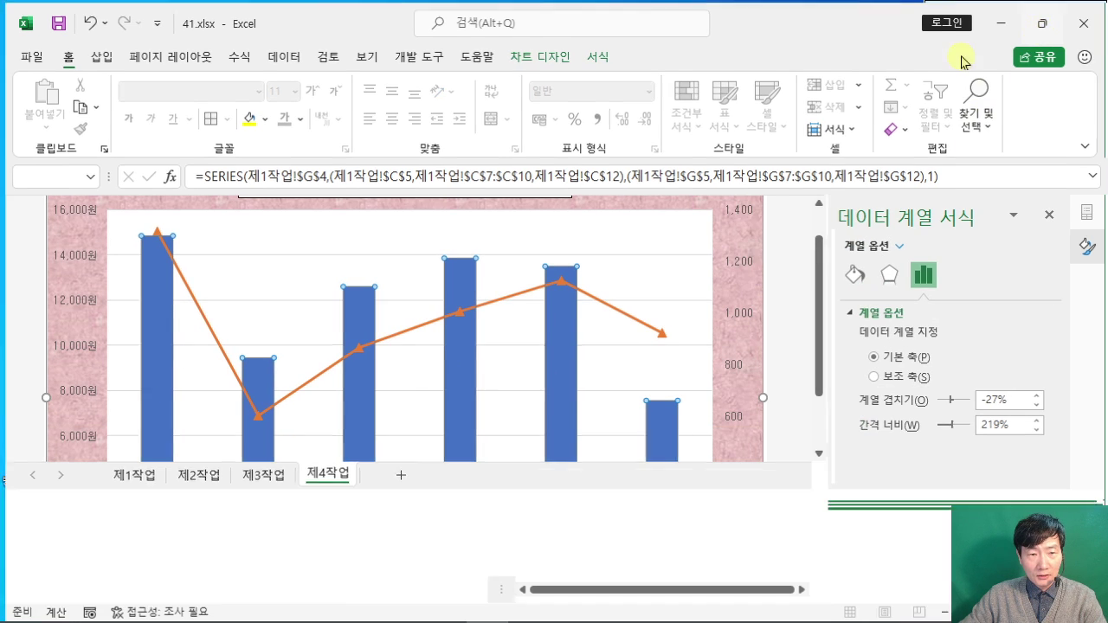
scroll(173, 429, "down", 1)
left_click(156, 355)
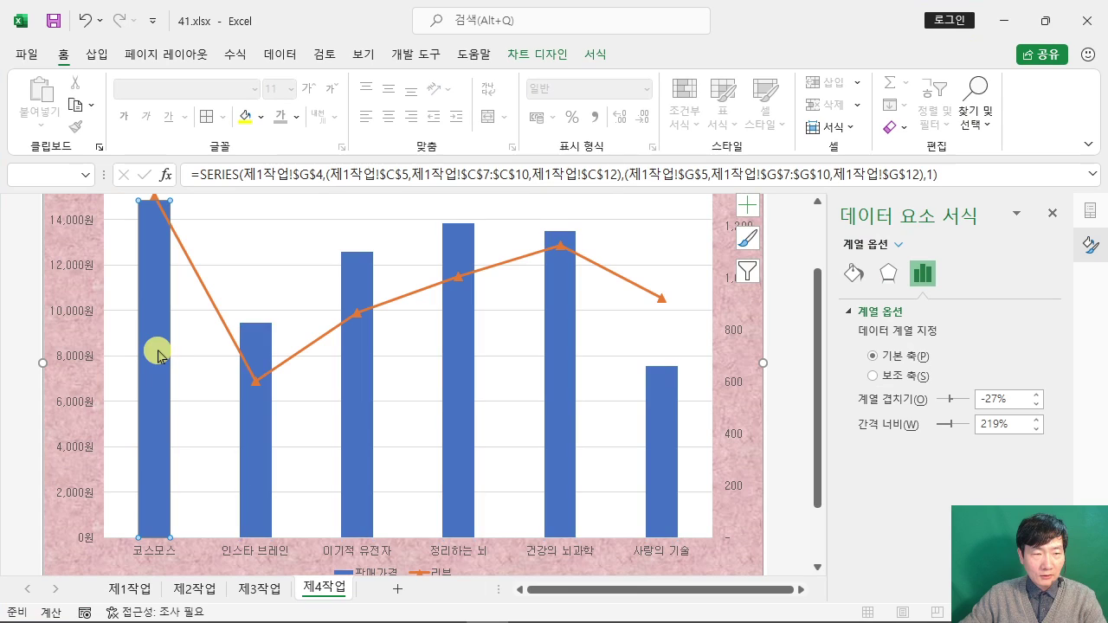
Step: Add an outside-end 14,850원 data label to the 코스모스 bar
left_click(537, 55)
left_click(50, 127)
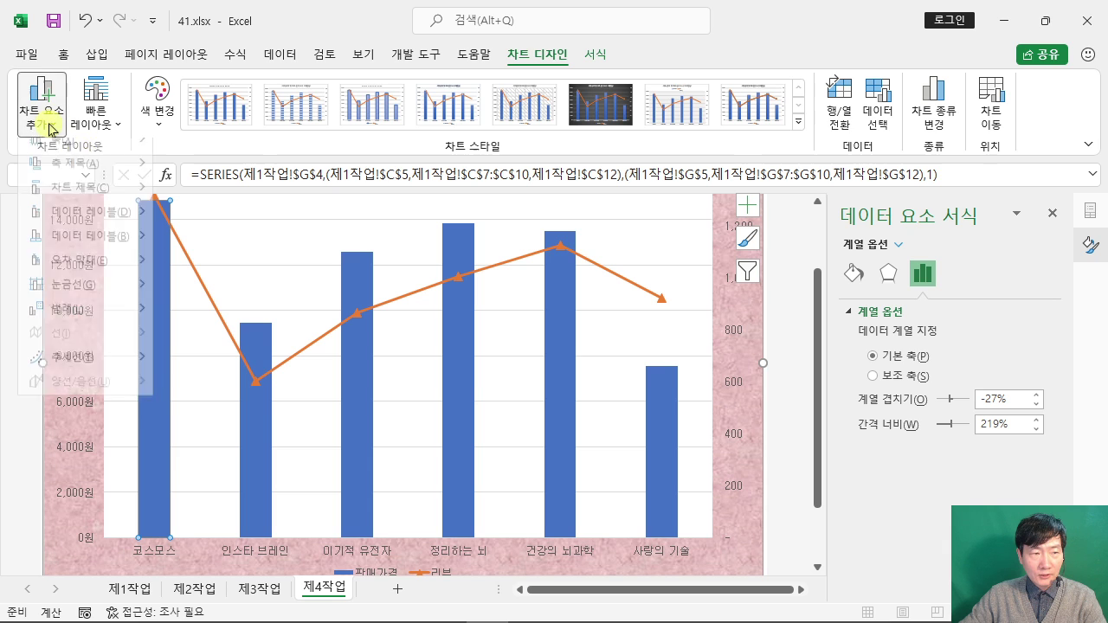
mouse_move(110, 229)
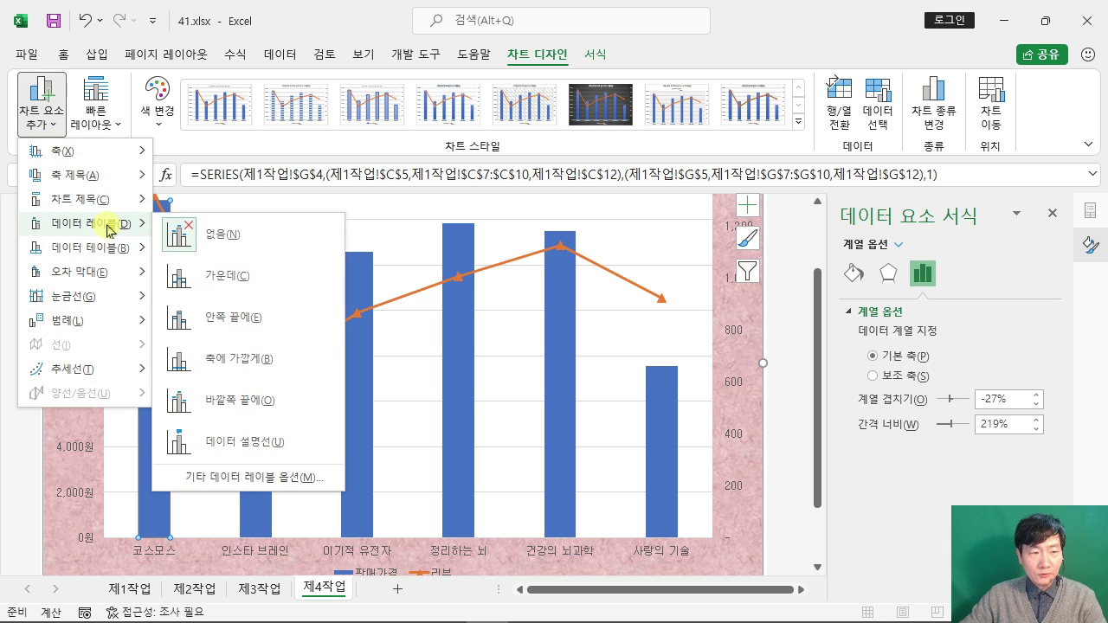
key("Escape")
key("Escape")
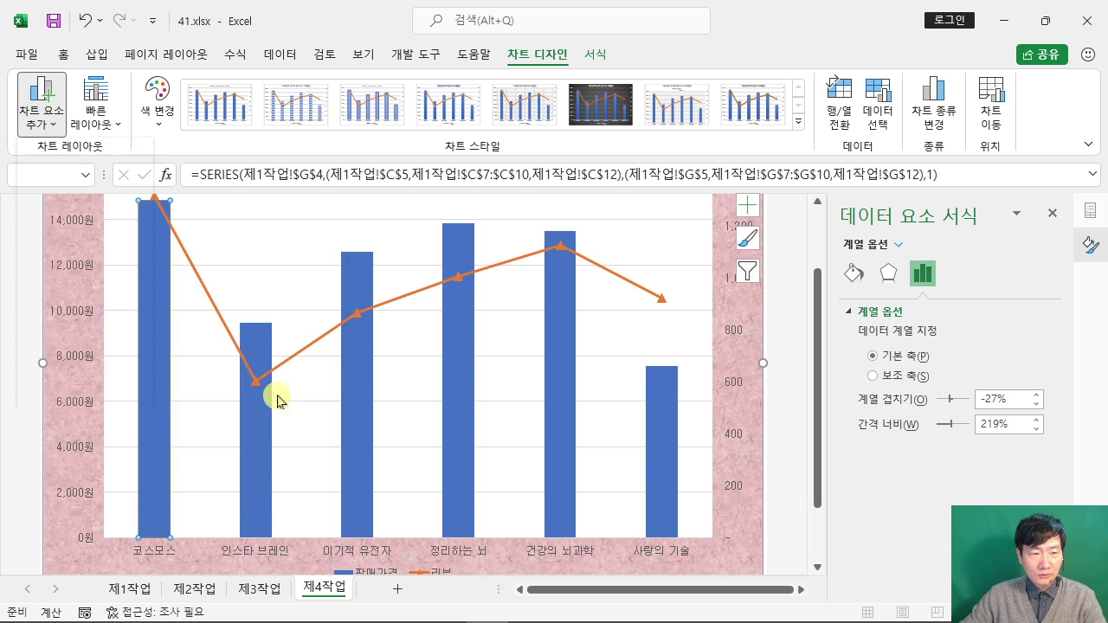
scroll(208, 288, "up", 1)
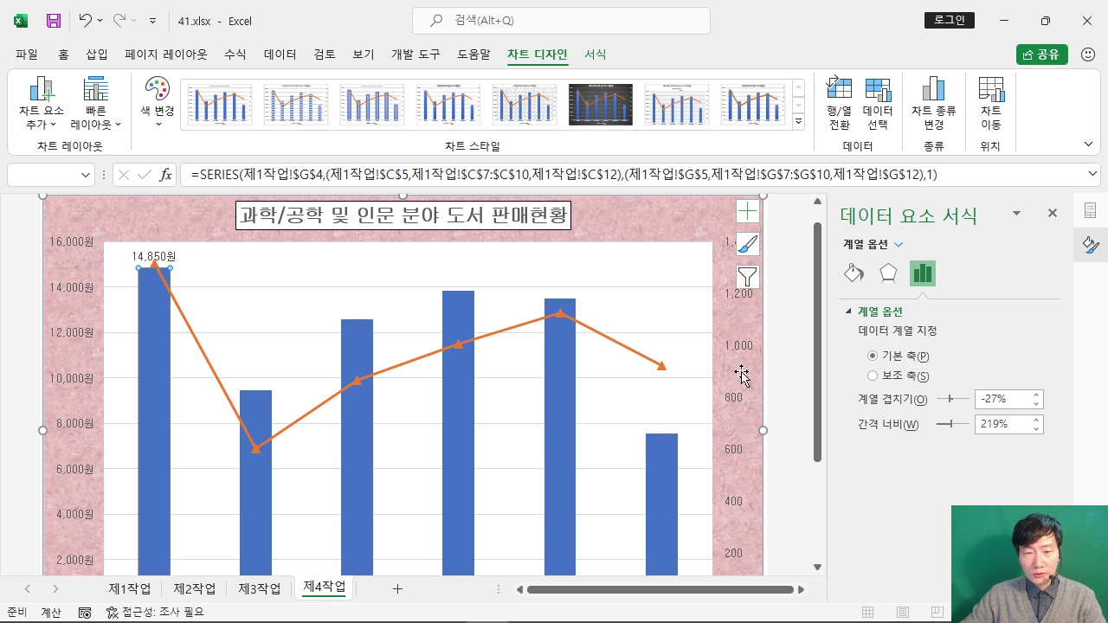
left_click(806, 280)
left_click(1045, 19)
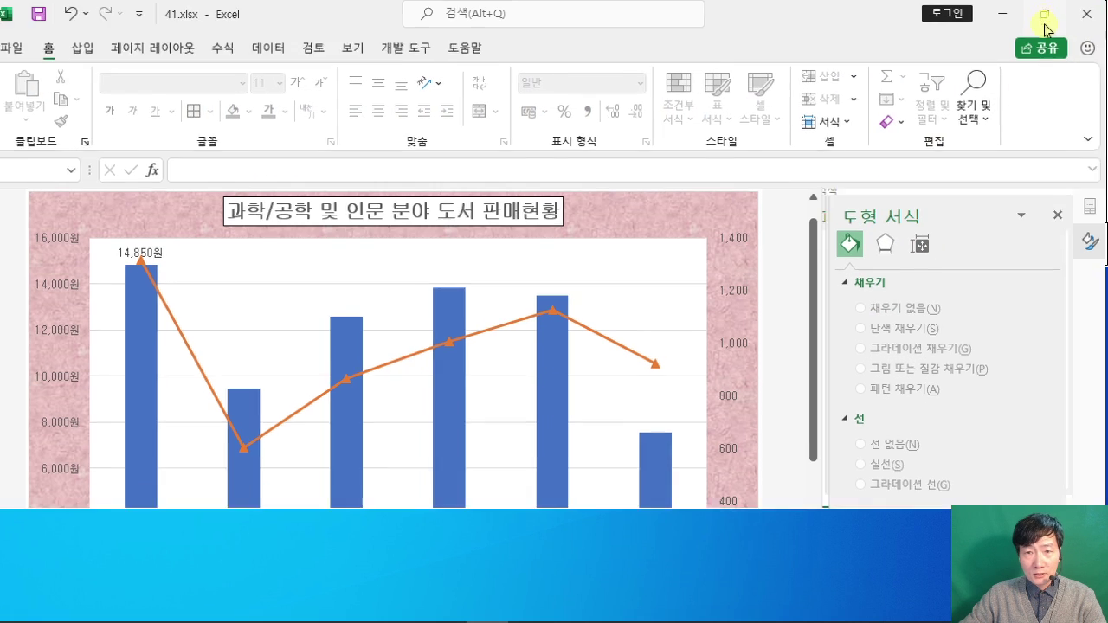
Step: Highlight the 눈금선 선 스타일-파선 requirement in the PDF, then restore it down and return to Excel
left_click(359, 604)
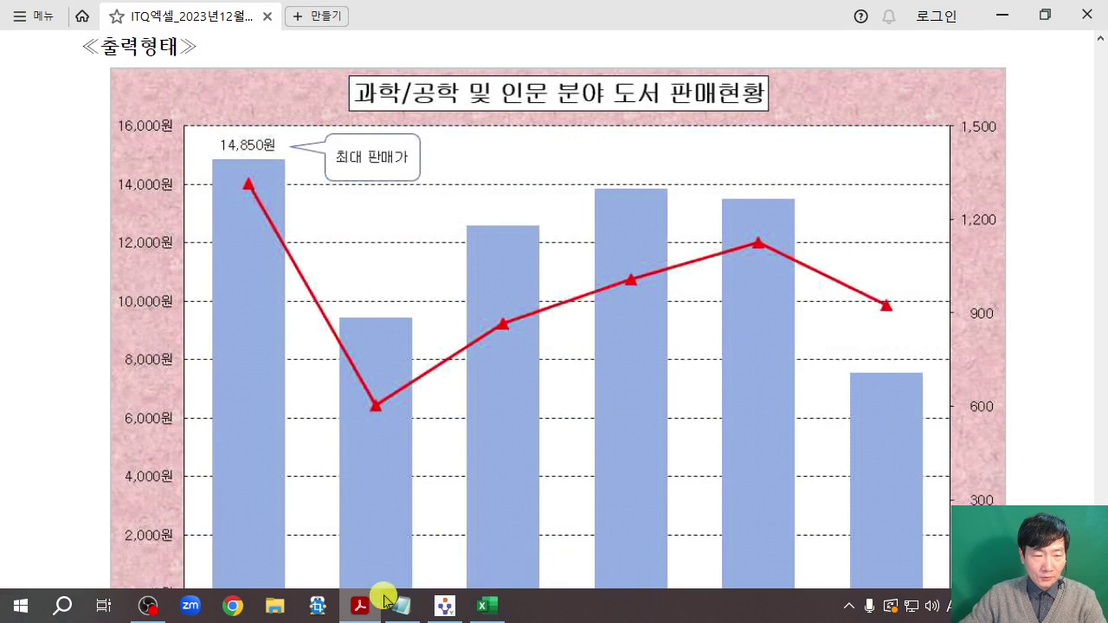
scroll(527, 398, "up", 5)
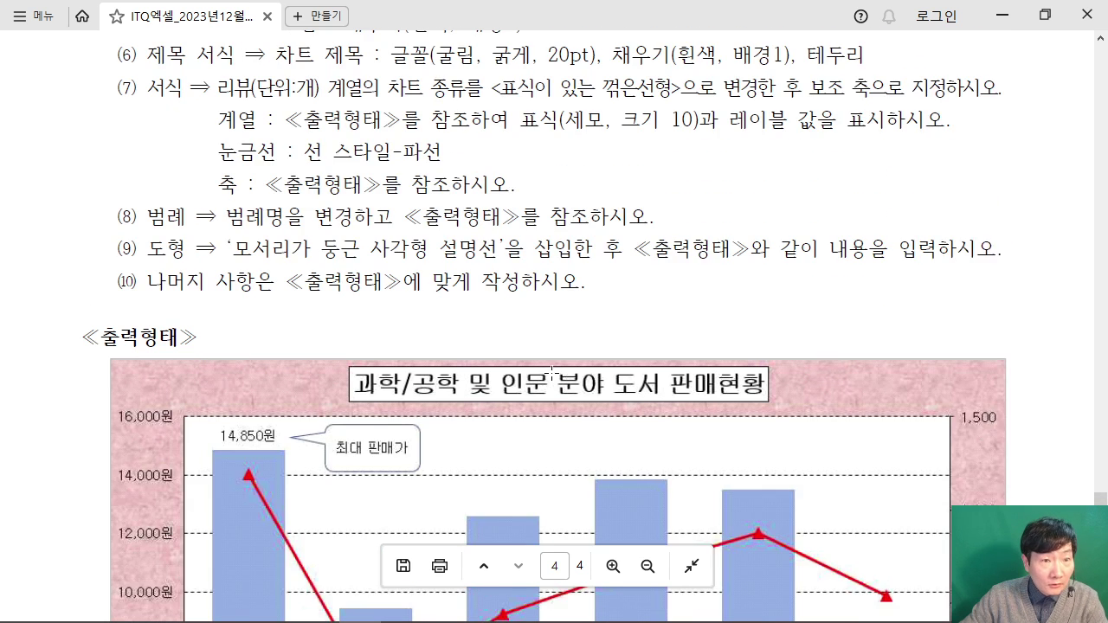
left_click_drag(220, 188, 449, 195)
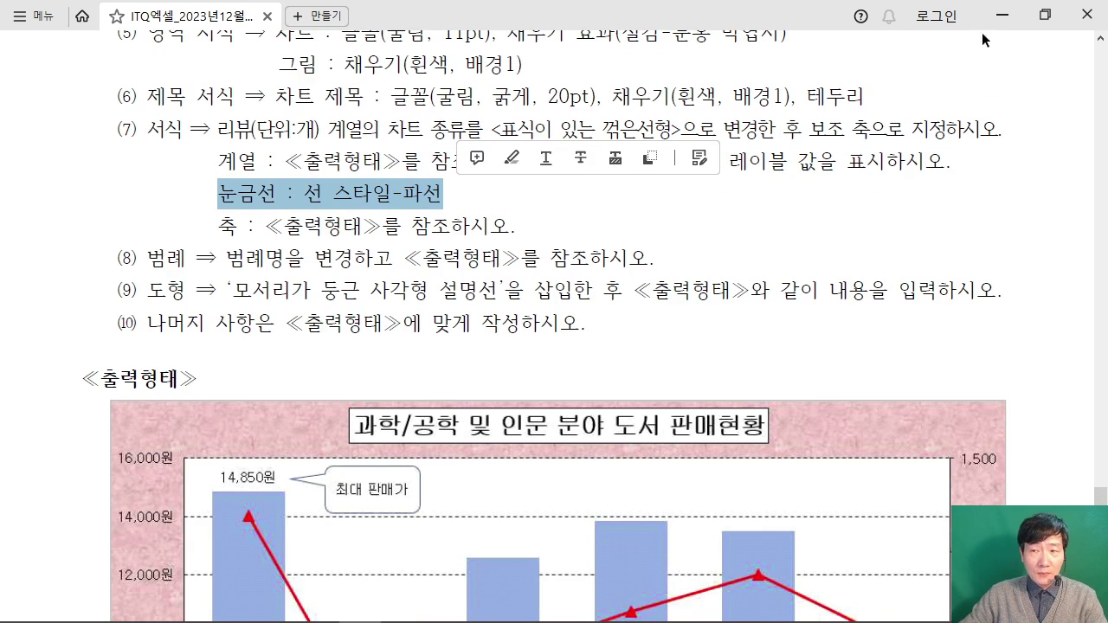
left_click(1030, 24)
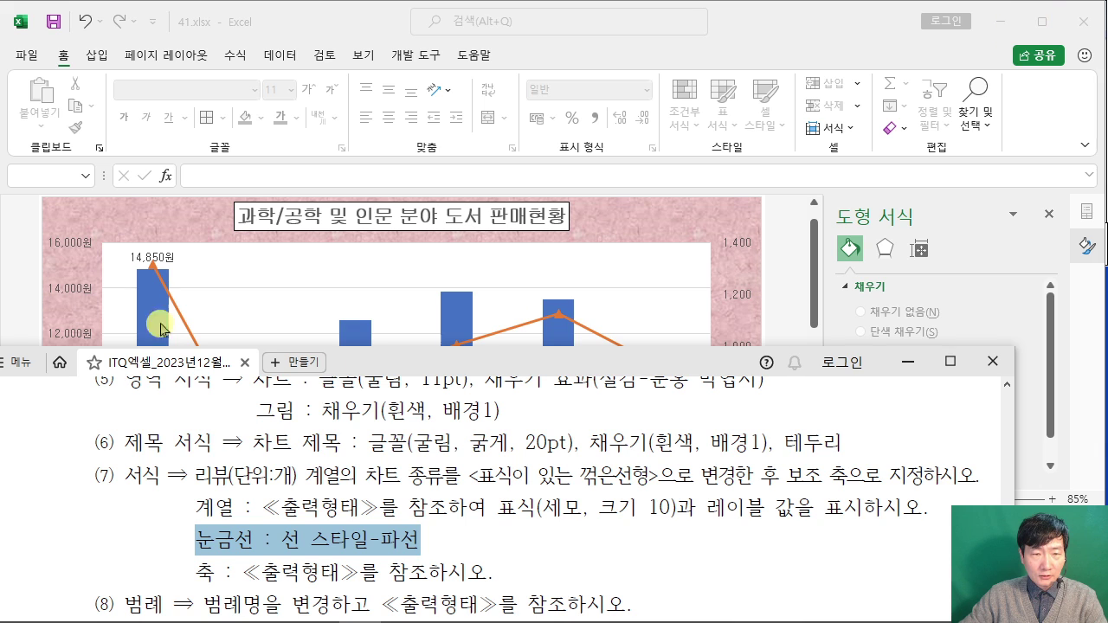
left_click(78, 327)
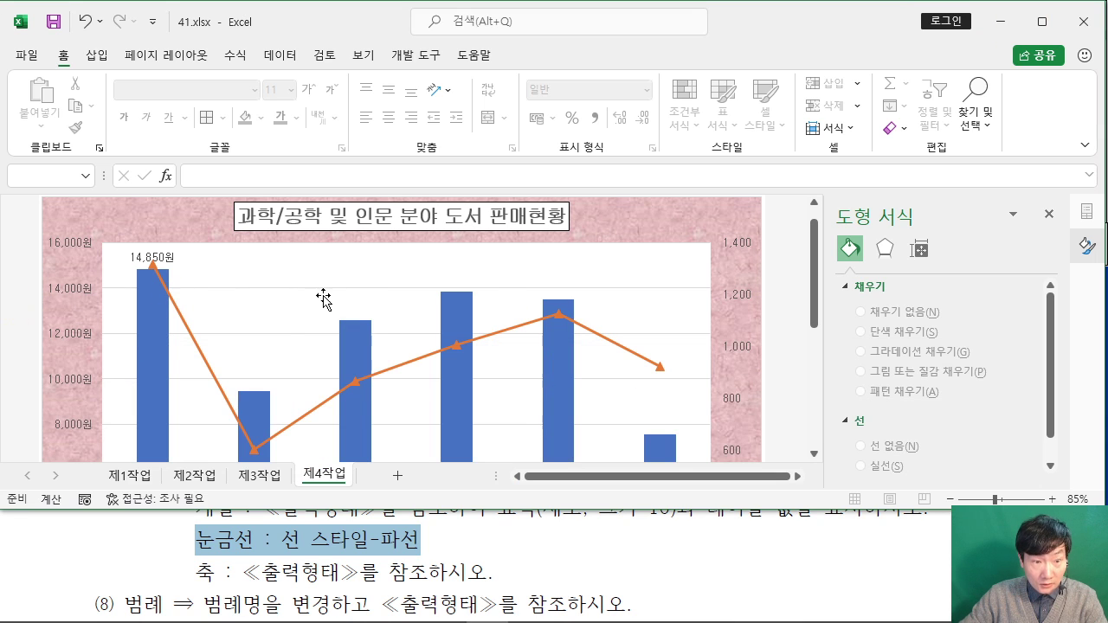
Step: Format the major gridlines as a solid line with the Dash dash type
left_click(279, 338)
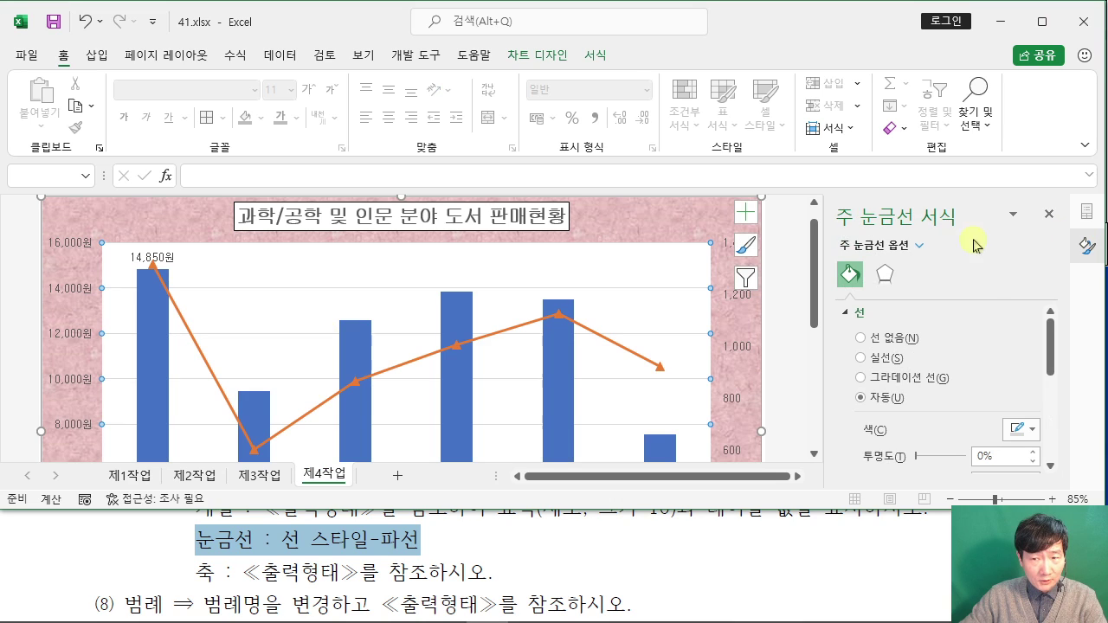
left_click(861, 358)
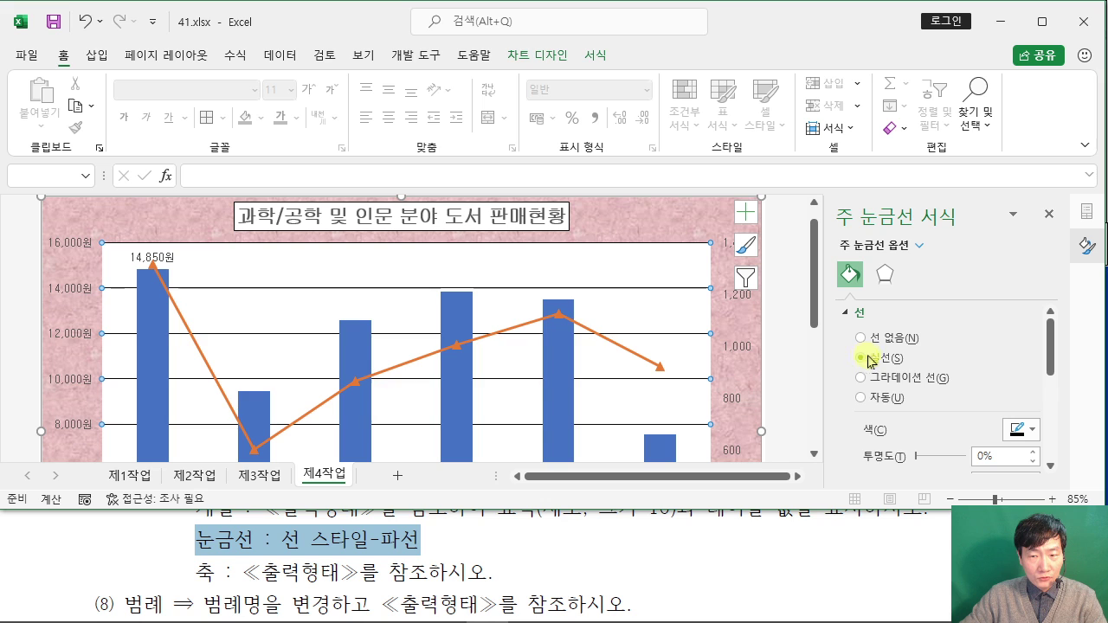
scroll(961, 357, "down", 5)
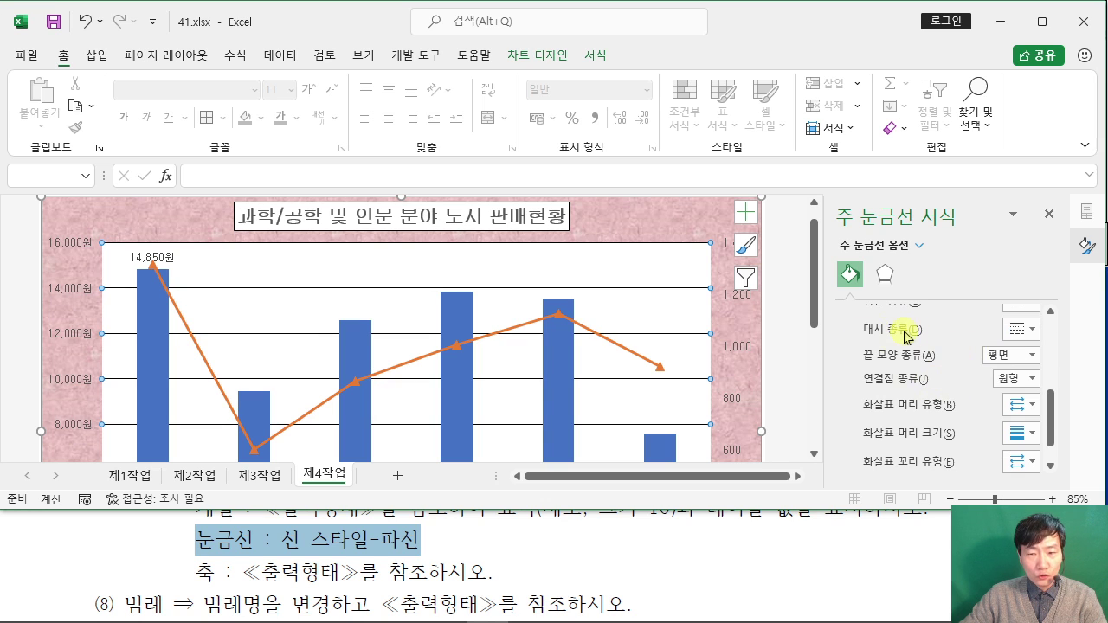
scroll(905, 338, "up", 1)
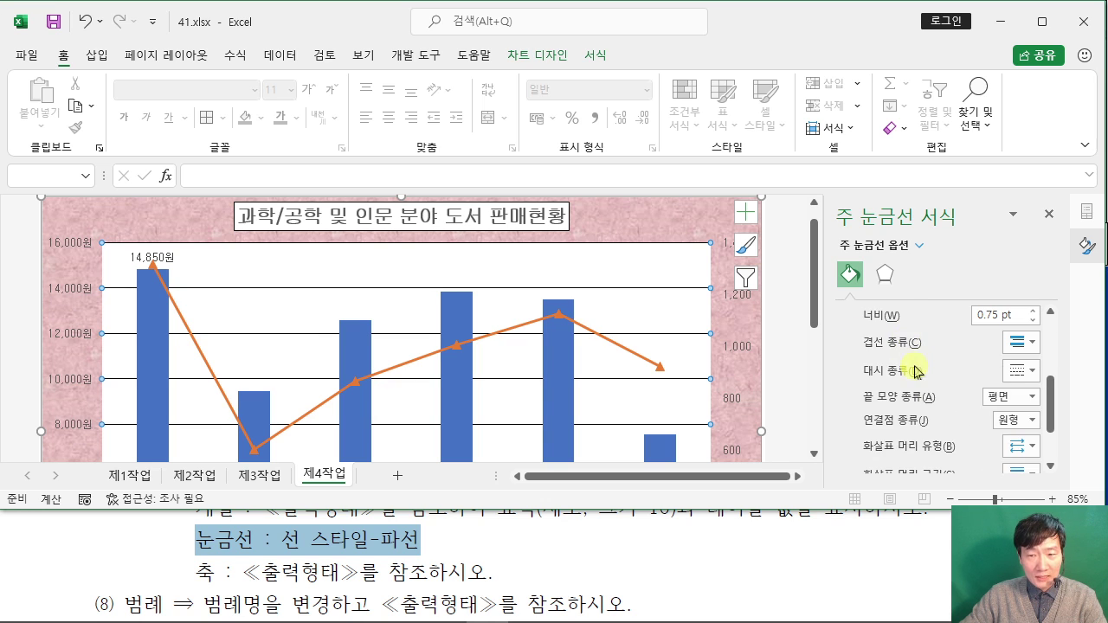
left_click(1020, 370)
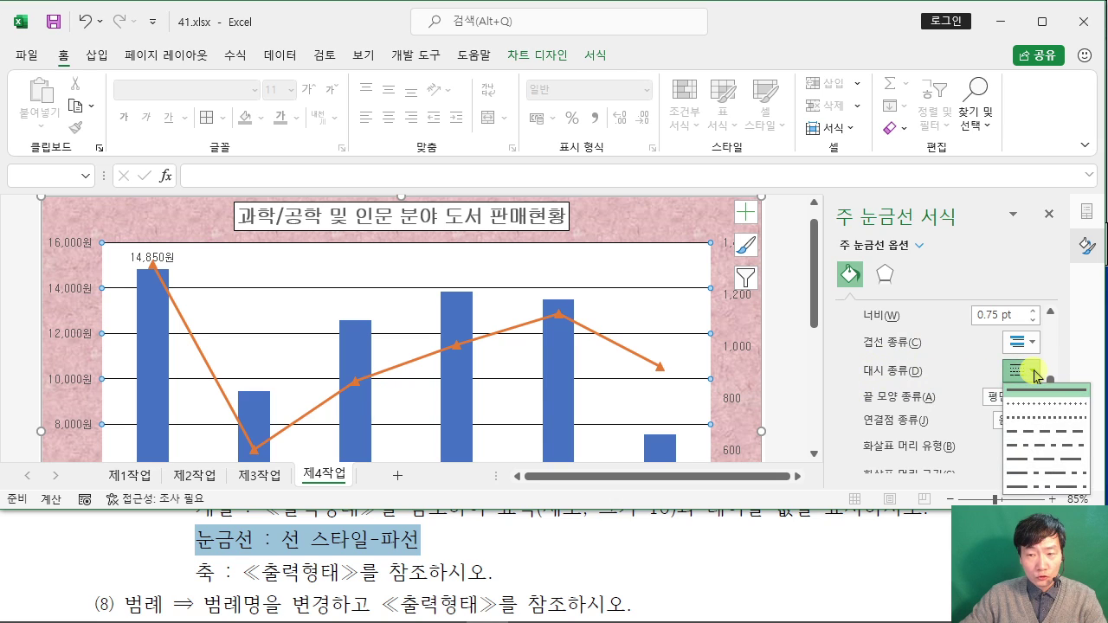
left_click(1056, 438)
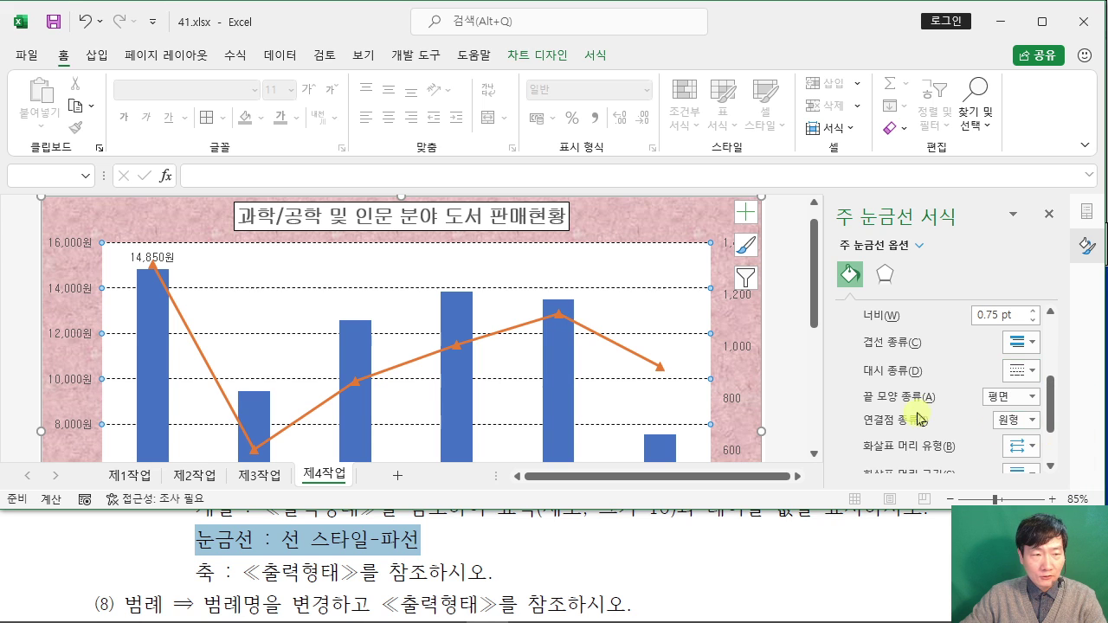
left_click(204, 574)
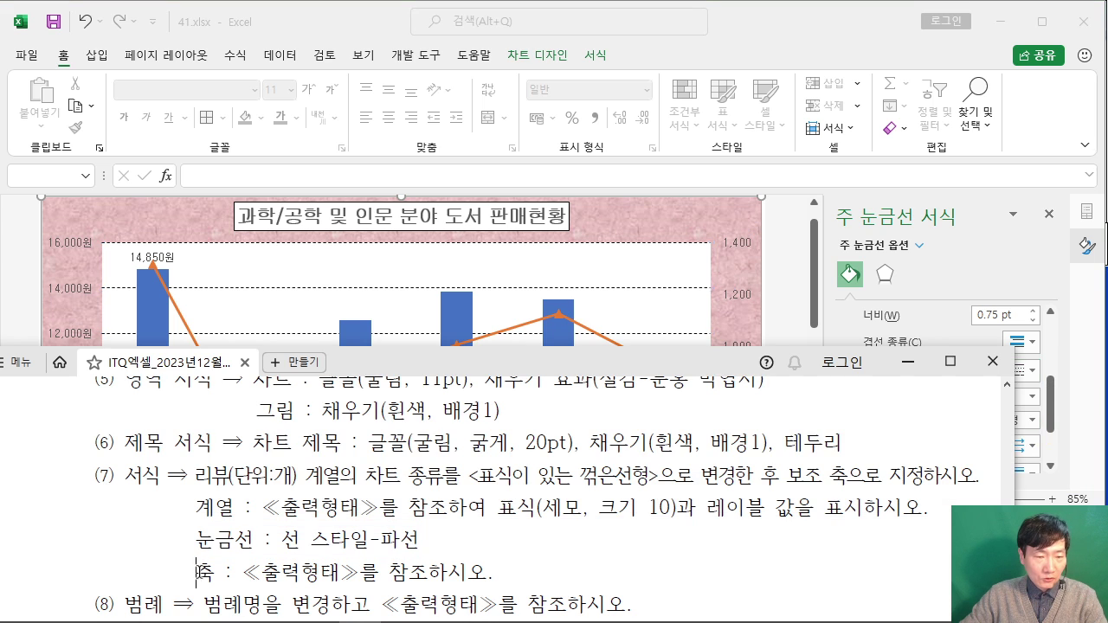
Step: Review the axis instruction in the task PDF and move the PDF window left and down
left_click_drag(197, 573, 490, 573)
left_click(236, 539)
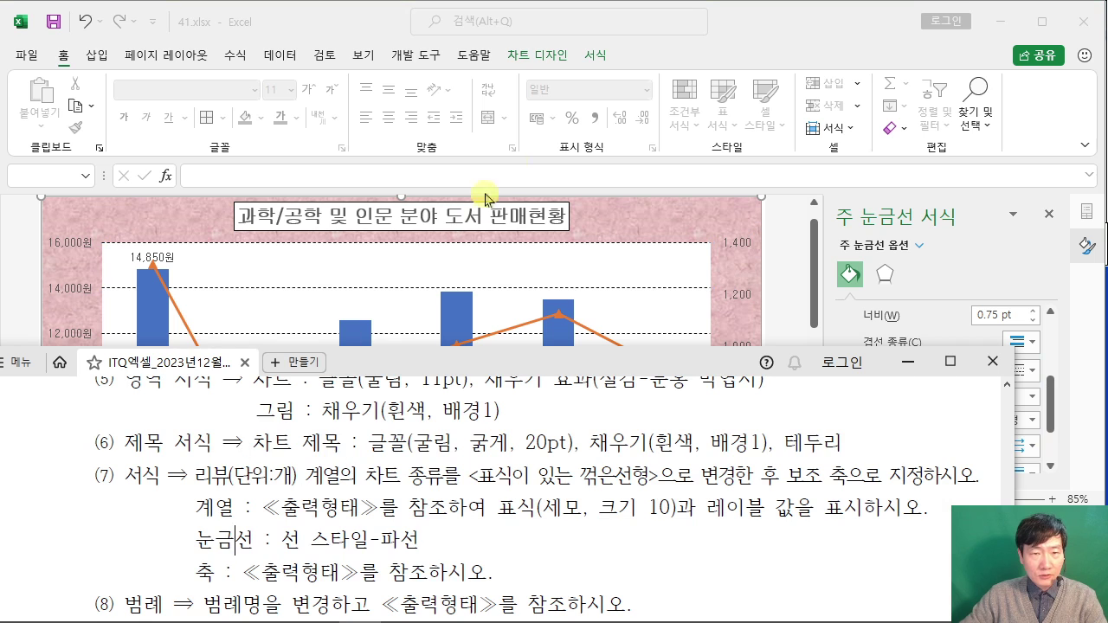
left_click(773, 37)
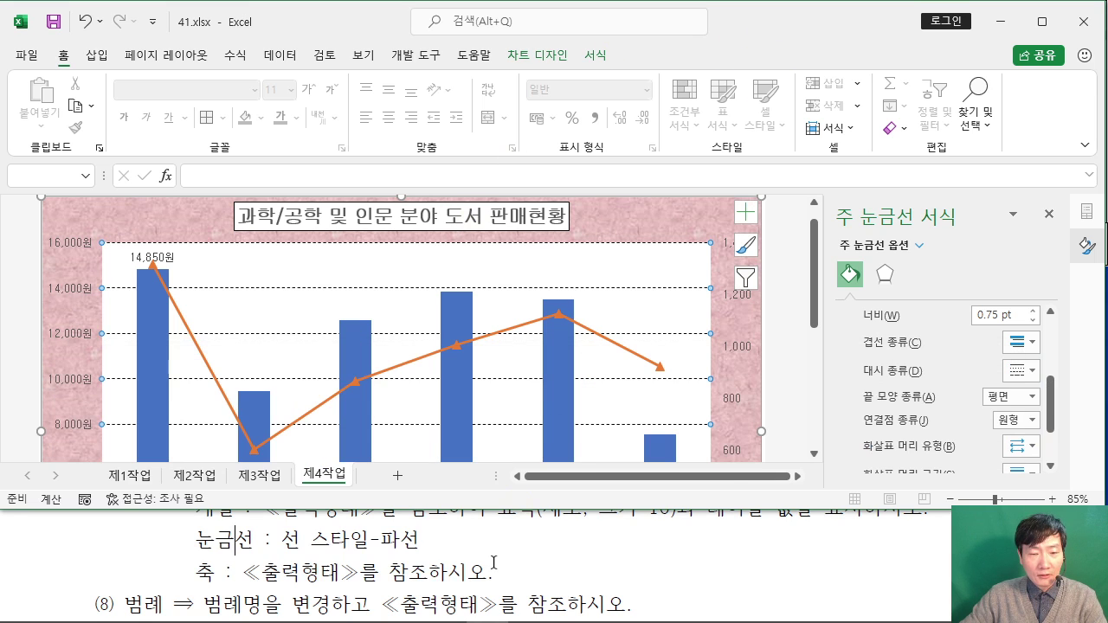
left_click(493, 562)
left_click_drag(675, 361, 1, 428)
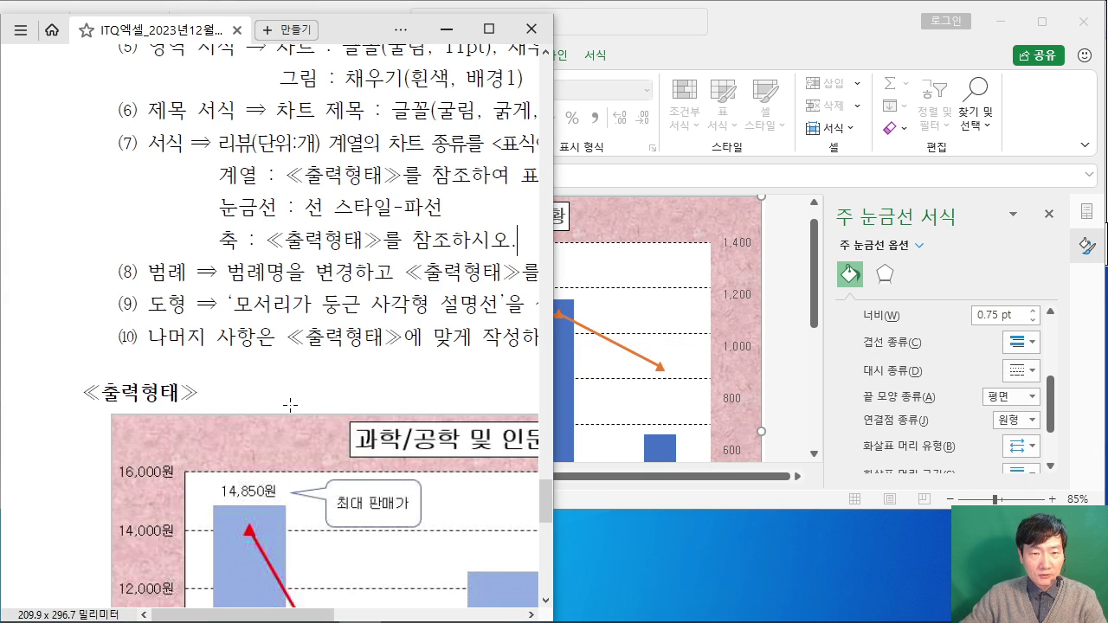
Step: Inspect the sample chart's axes in the PDF, then bring Excel back maximized
scroll(350, 232, "down", 8)
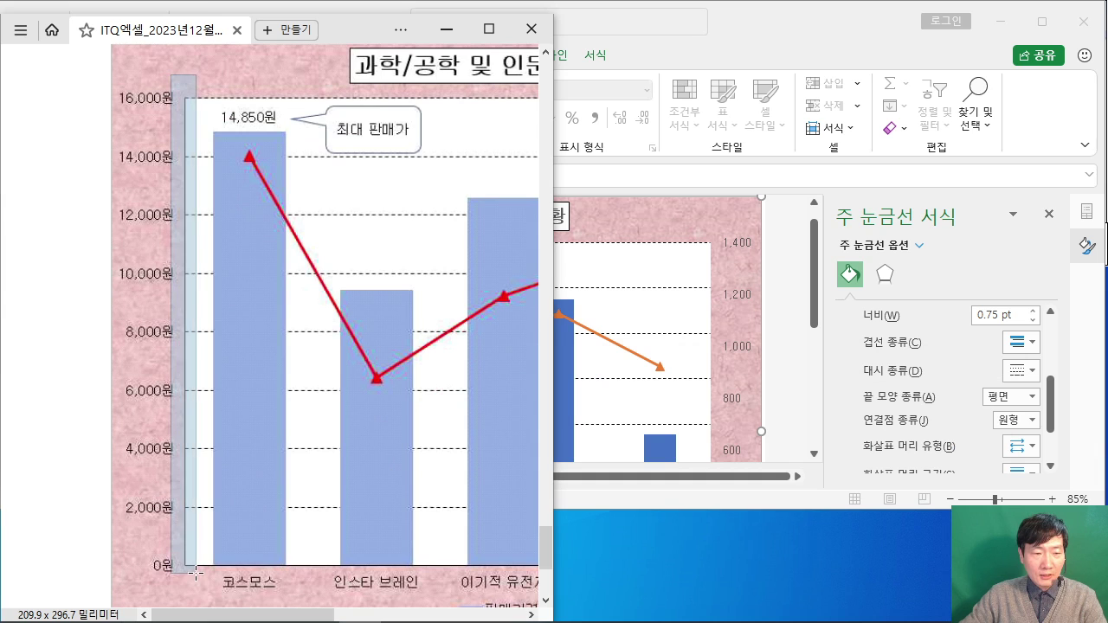
scroll(144, 507, "down", 3)
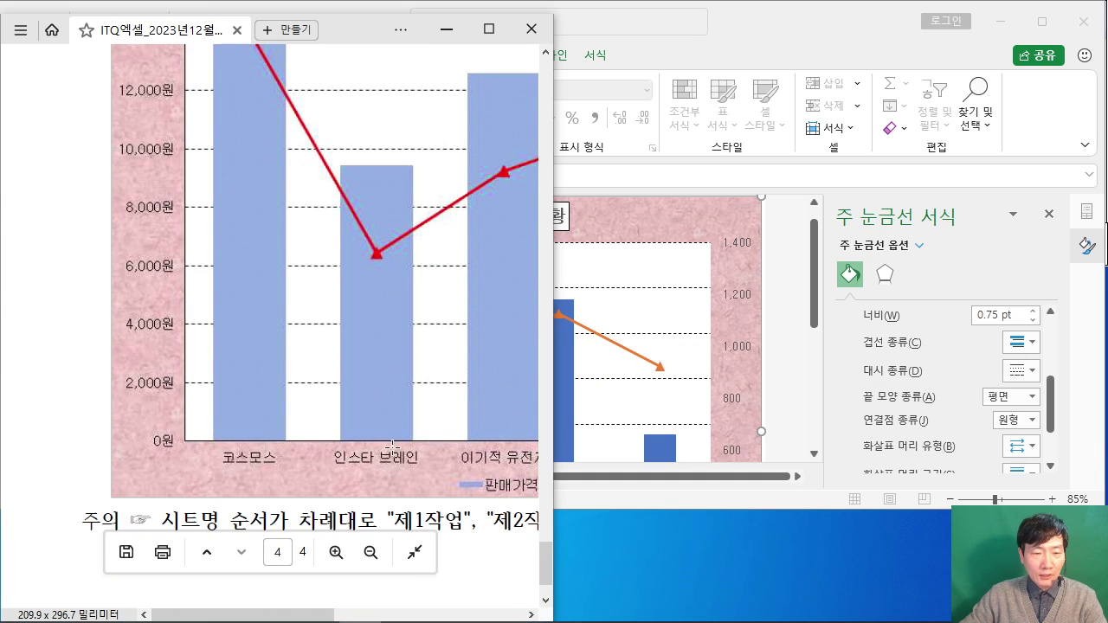
left_click_drag(285, 614, 474, 613)
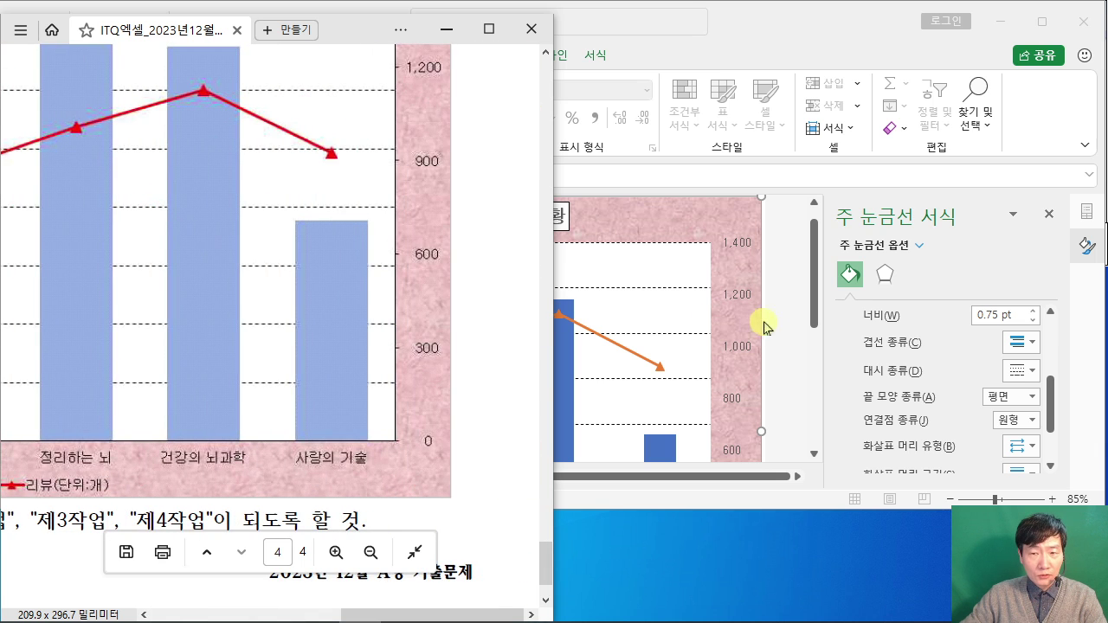
left_click(791, 351)
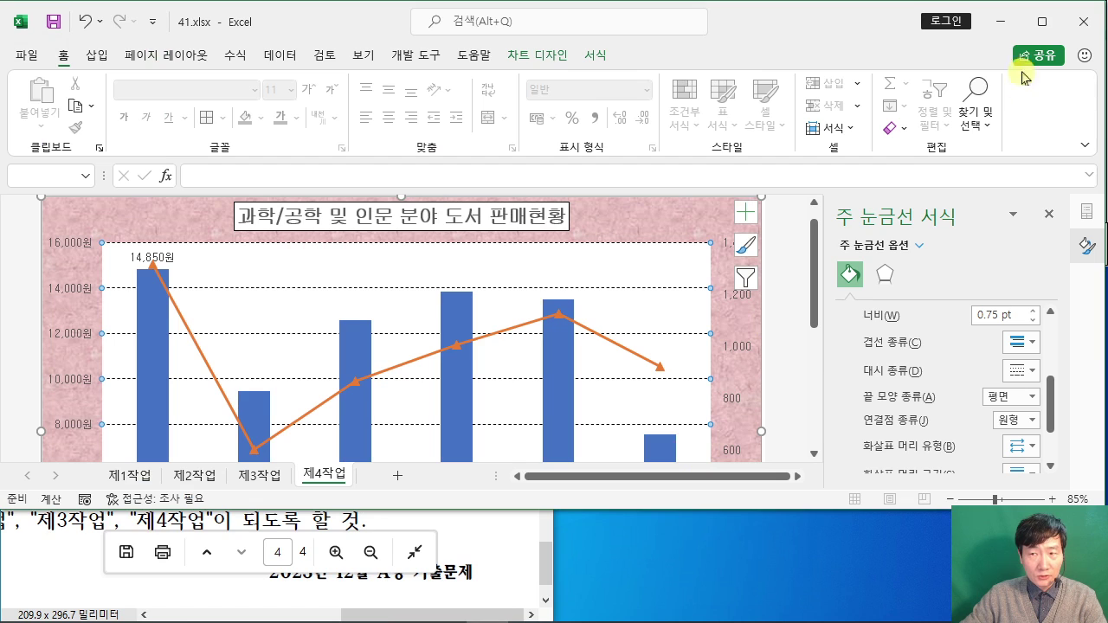
left_click(1042, 20)
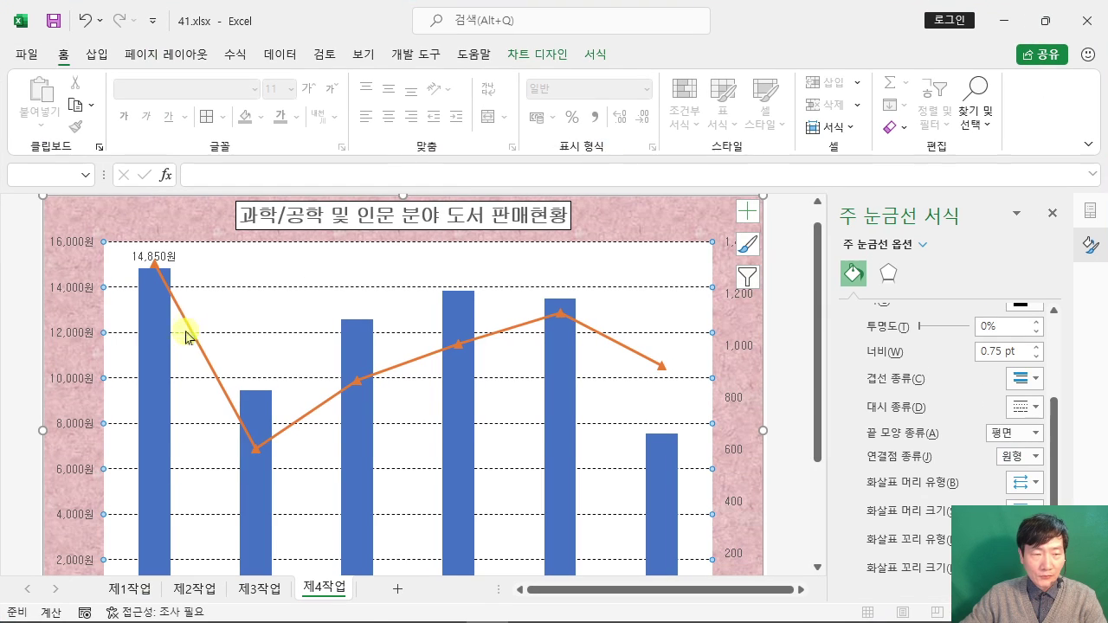
Step: Give the primary vertical, horizontal category and secondary vertical axes solid lines
left_click(69, 336)
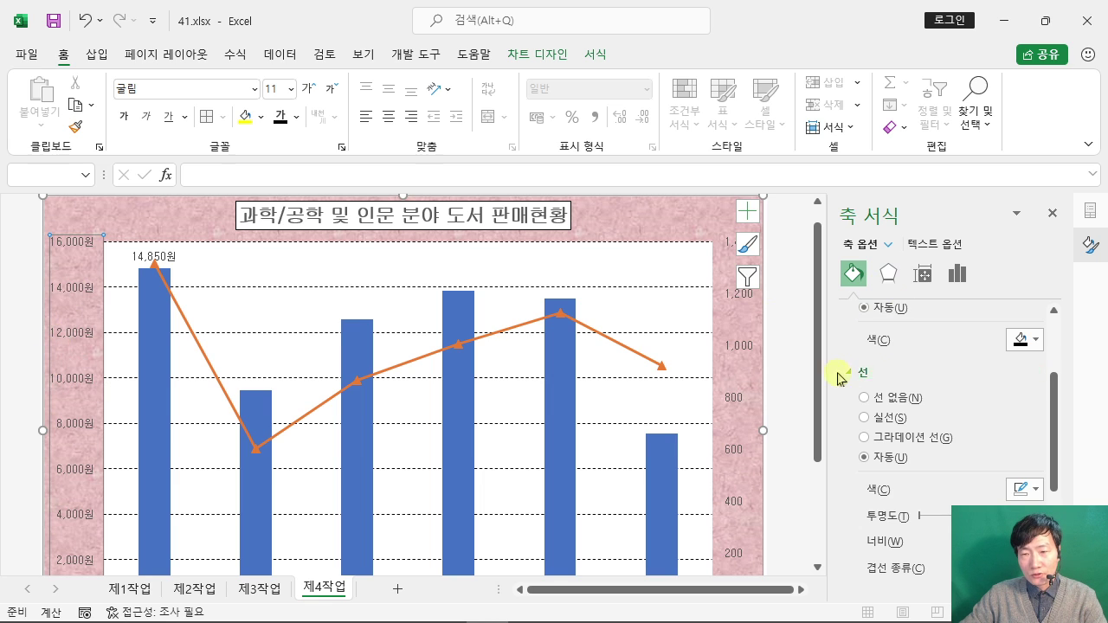
left_click(865, 418)
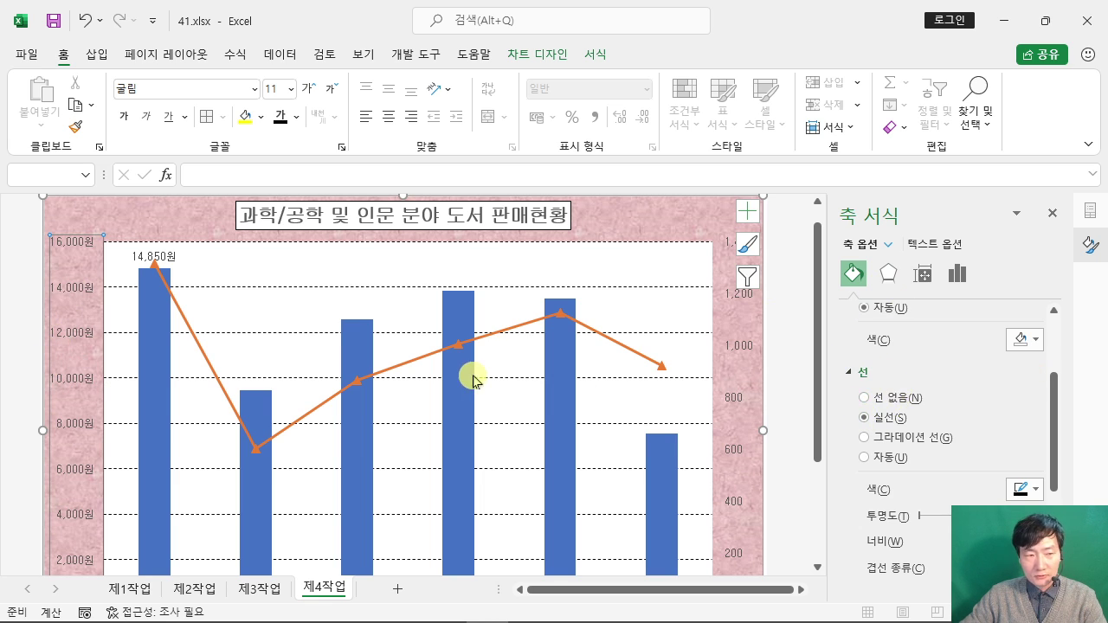
scroll(470, 376, "down", 2)
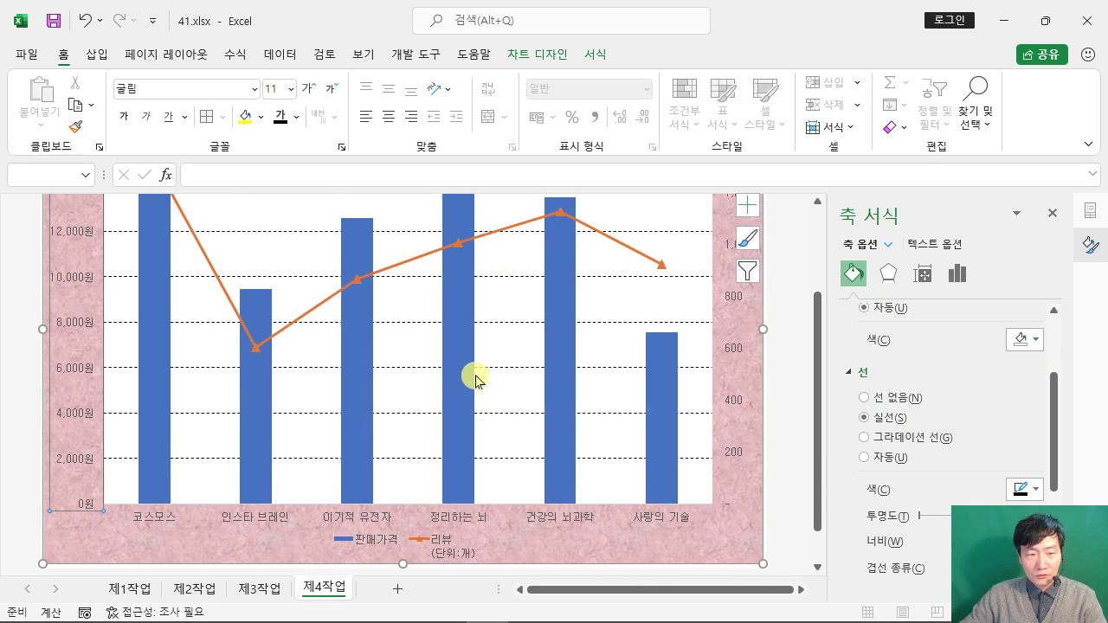
left_click(256, 518)
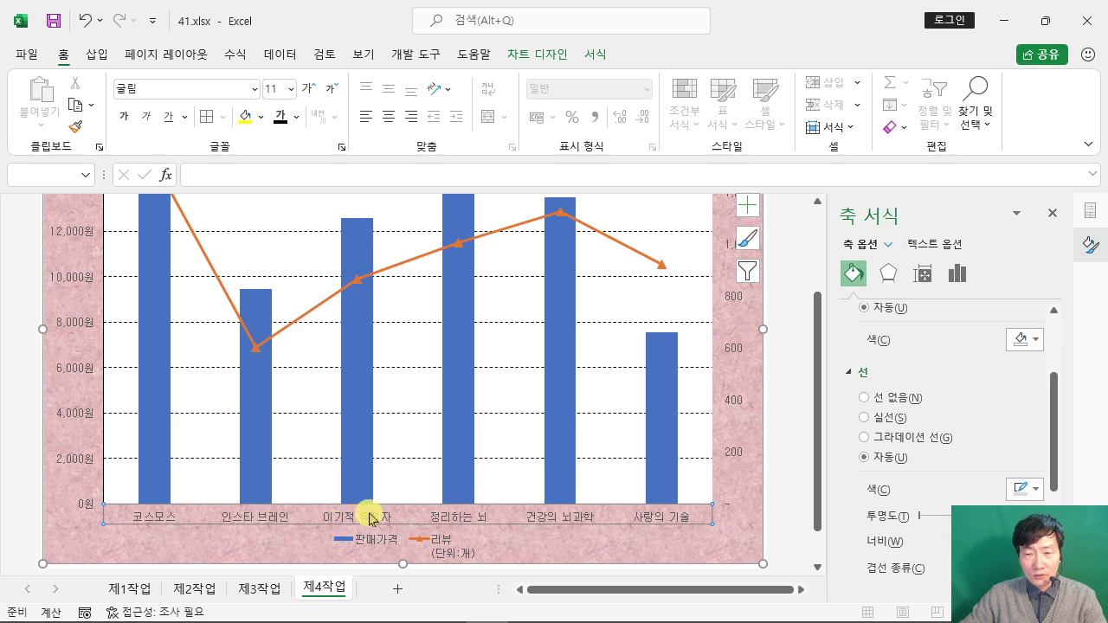
left_click(863, 419)
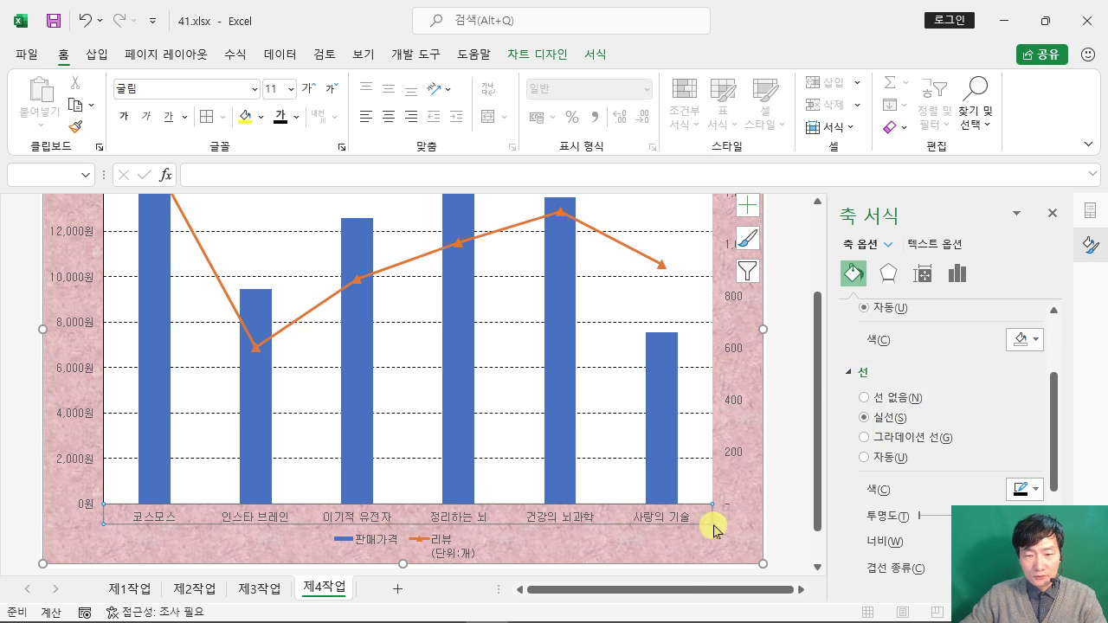
left_click(735, 352)
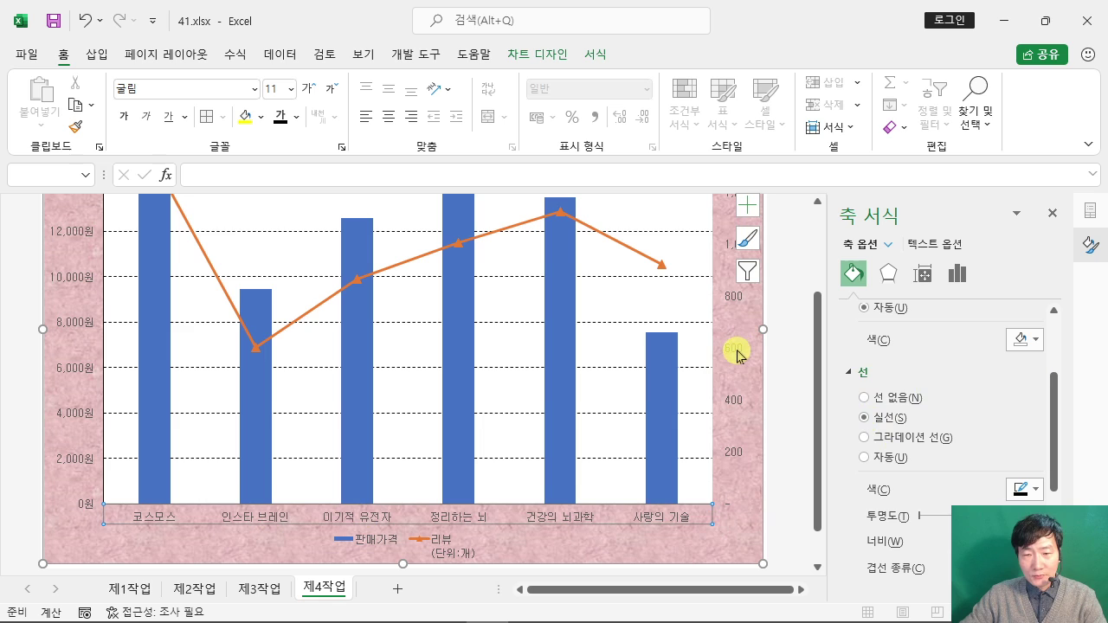
left_click(864, 418)
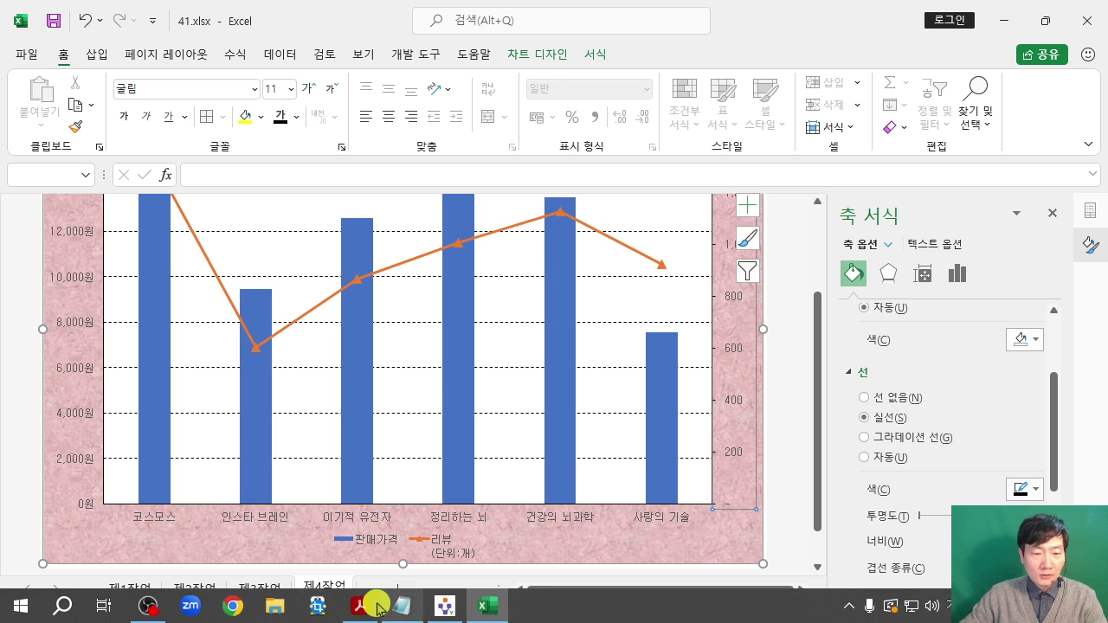
left_click(359, 606)
left_click(620, 38)
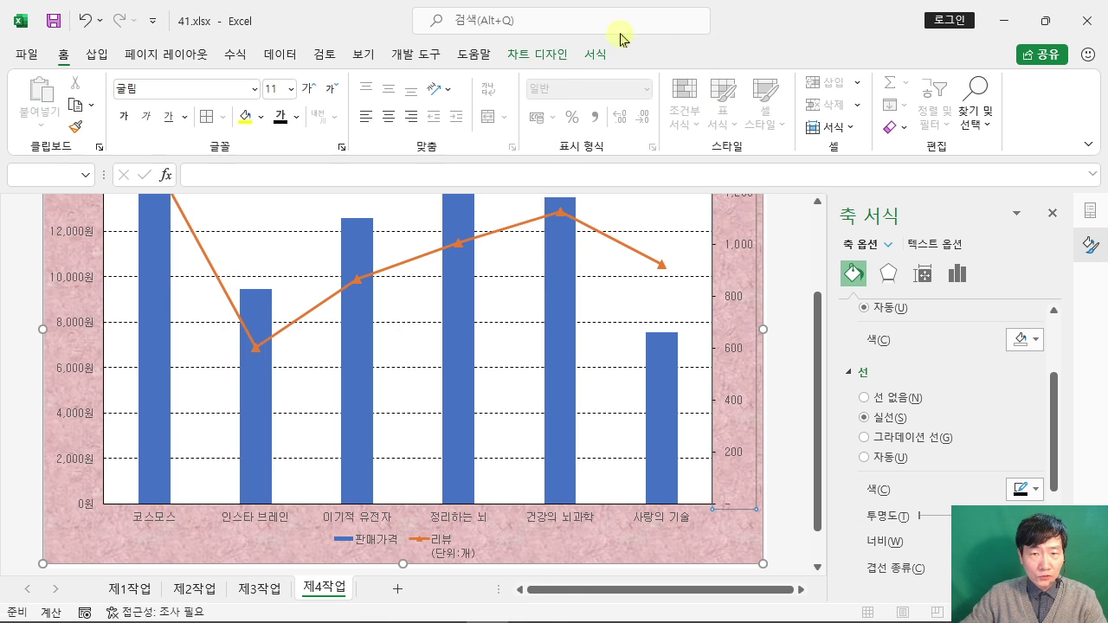
Step: Dock Excel on the right half beside the instructions PDF and scroll the PDF
left_click_drag(316, 28, 1103, 130)
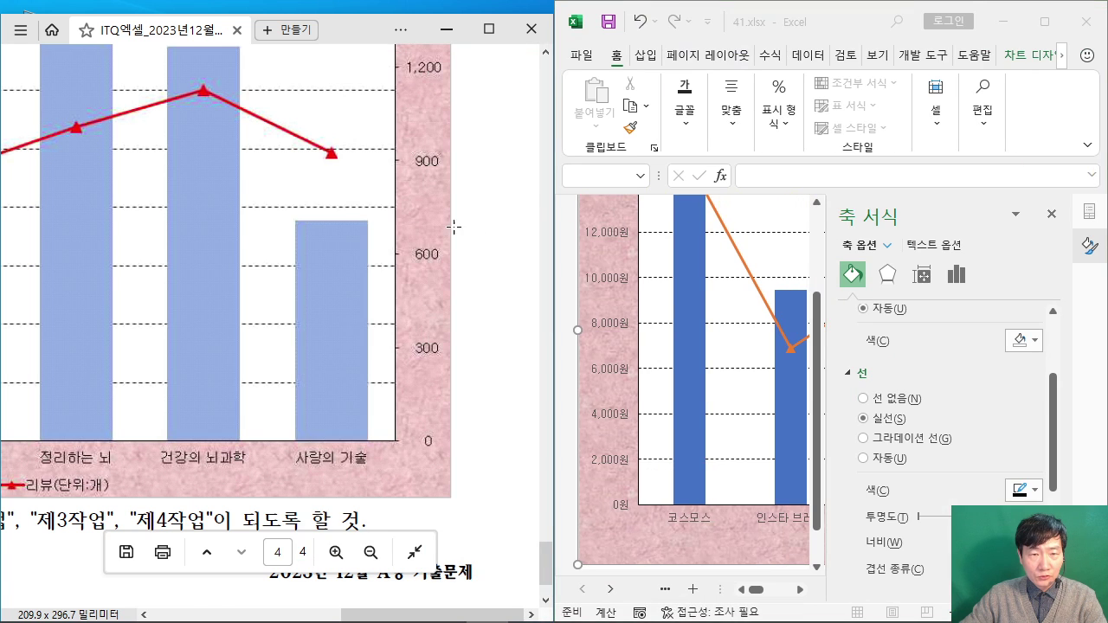
left_click(473, 404)
left_click_drag(432, 614, 272, 606)
scroll(112, 444, "up", 1)
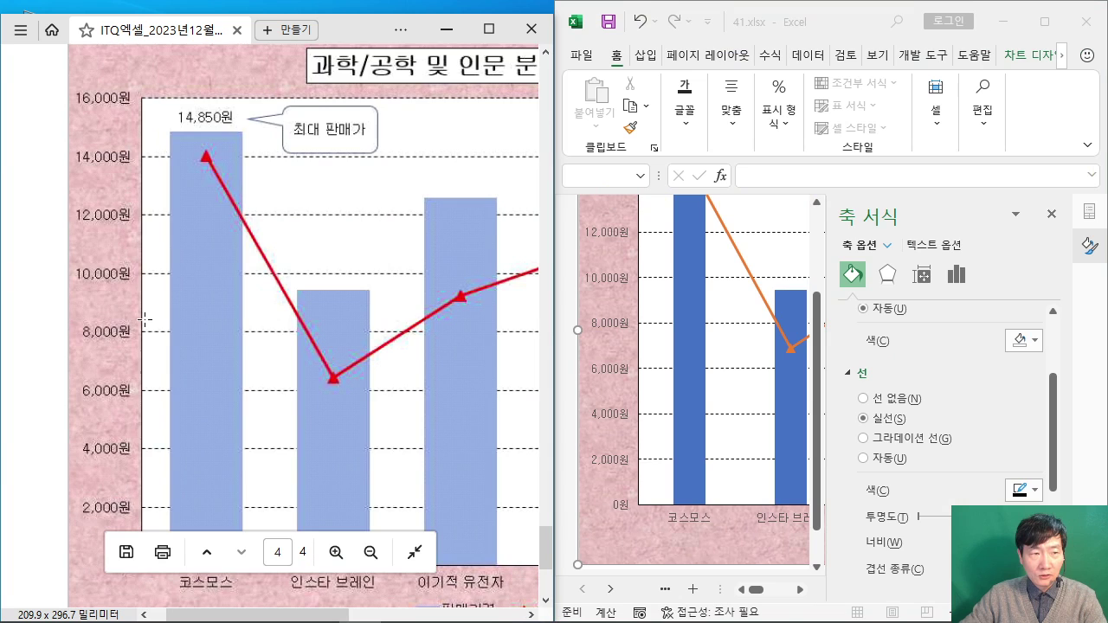
scroll(142, 323, "down", 1)
scroll(647, 370, "up", 1)
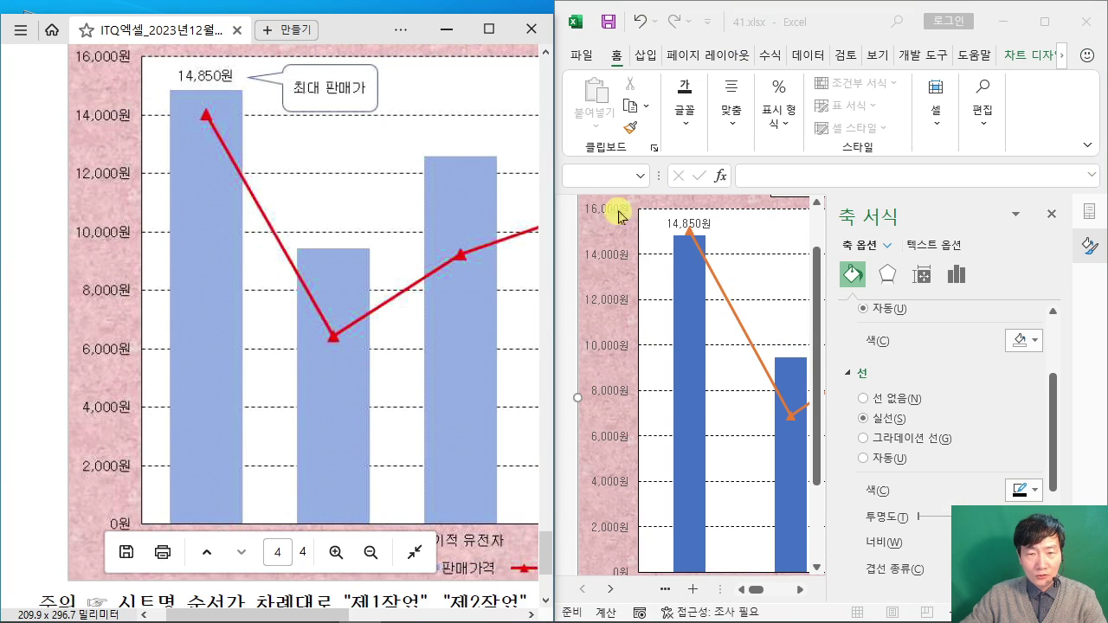
Step: Narrow the PDF window and line up the sample's right axis with Excel's chart
left_click_drag(247, 615, 422, 614)
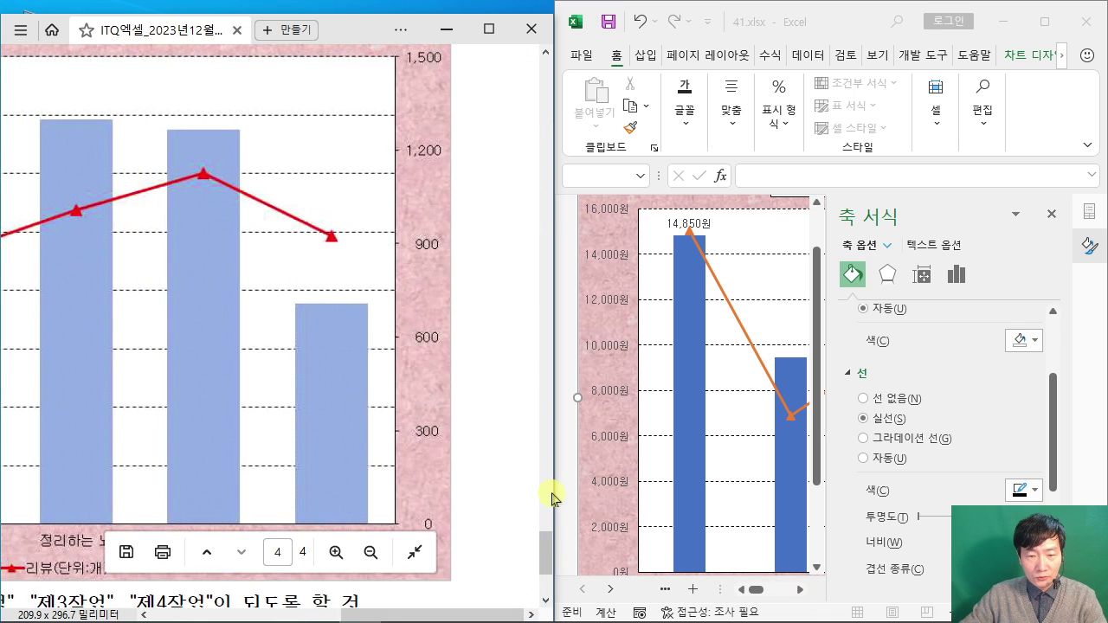
left_click_drag(555, 492, 472, 494)
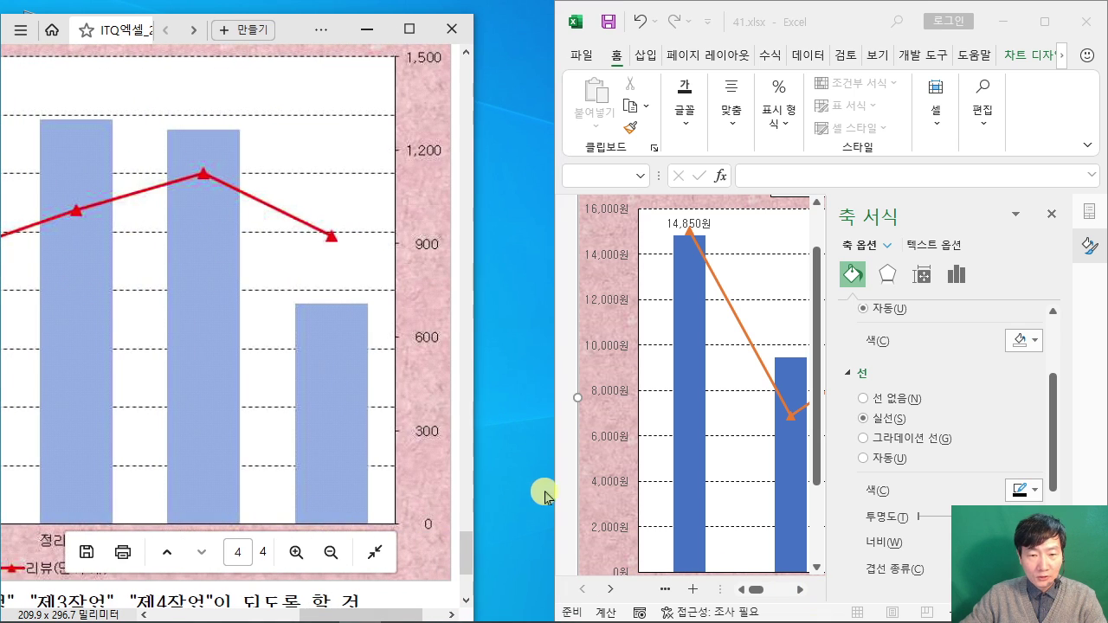
left_click_drag(548, 490, 456, 491)
left_click_drag(721, 591, 796, 579)
scroll(763, 552, "down", 1)
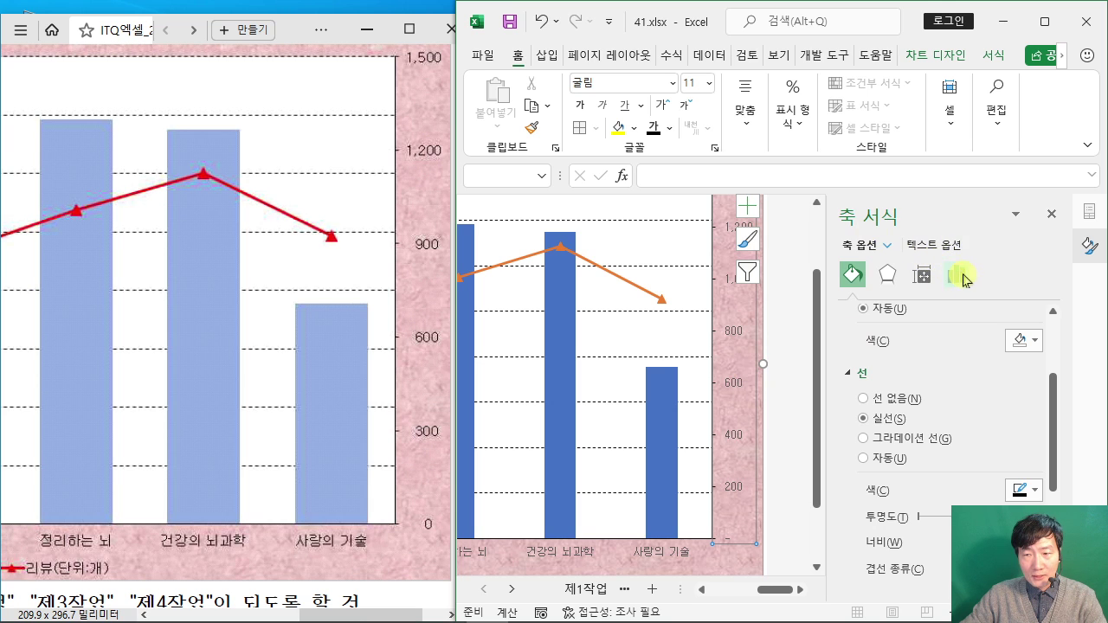
Step: Format the secondary axis labels as Number and change its major unit from 200 to 300
left_click(953, 275)
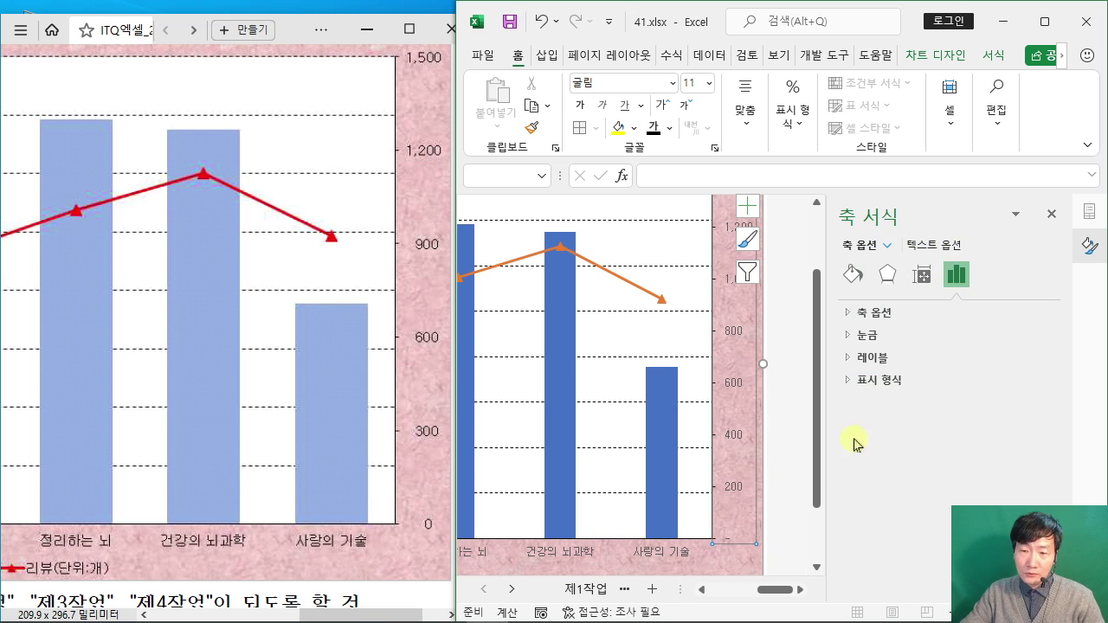
left_click(847, 384)
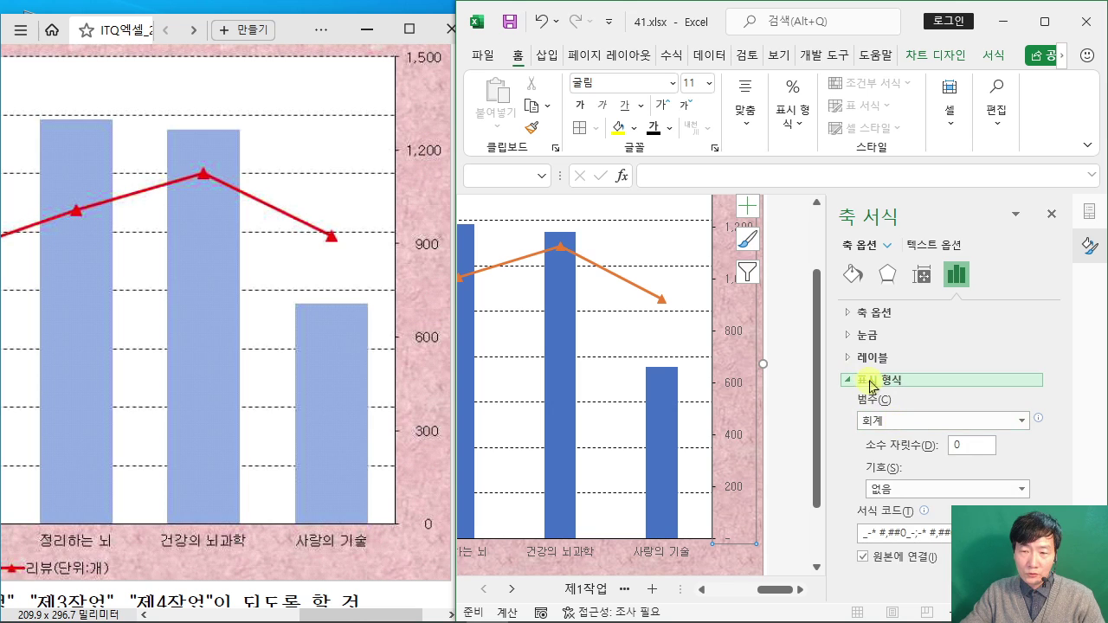
left_click(901, 424)
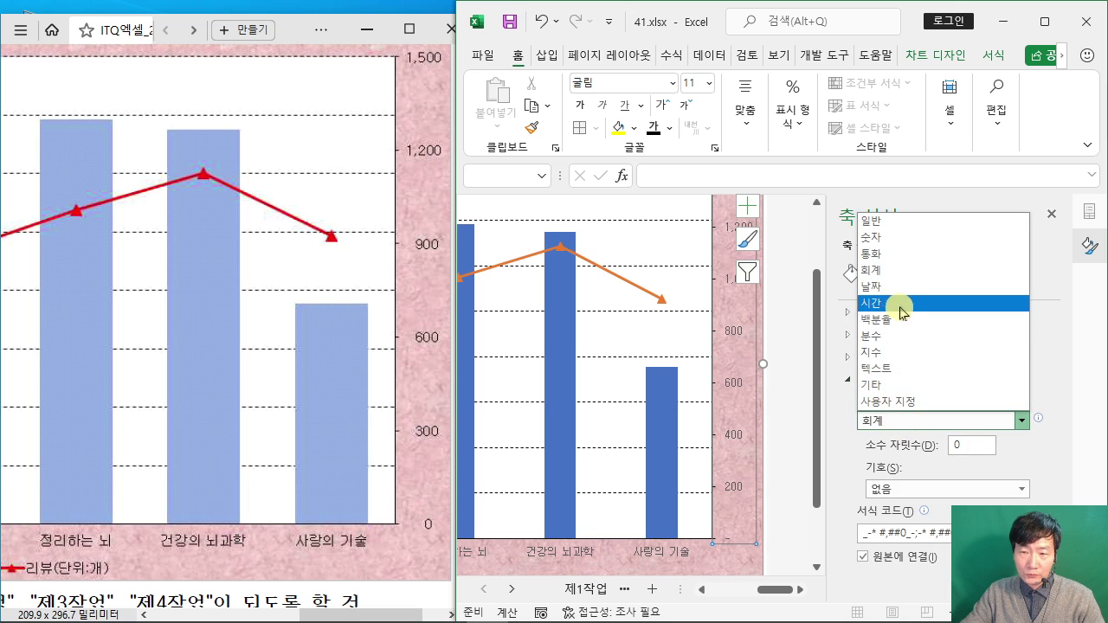
left_click(874, 236)
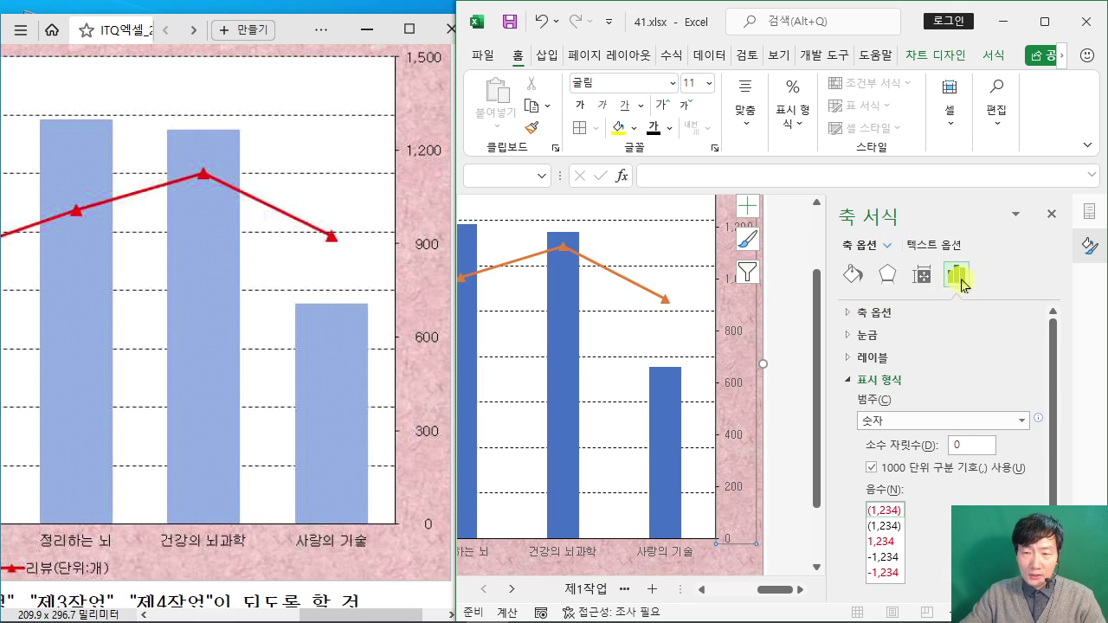
left_click(851, 312)
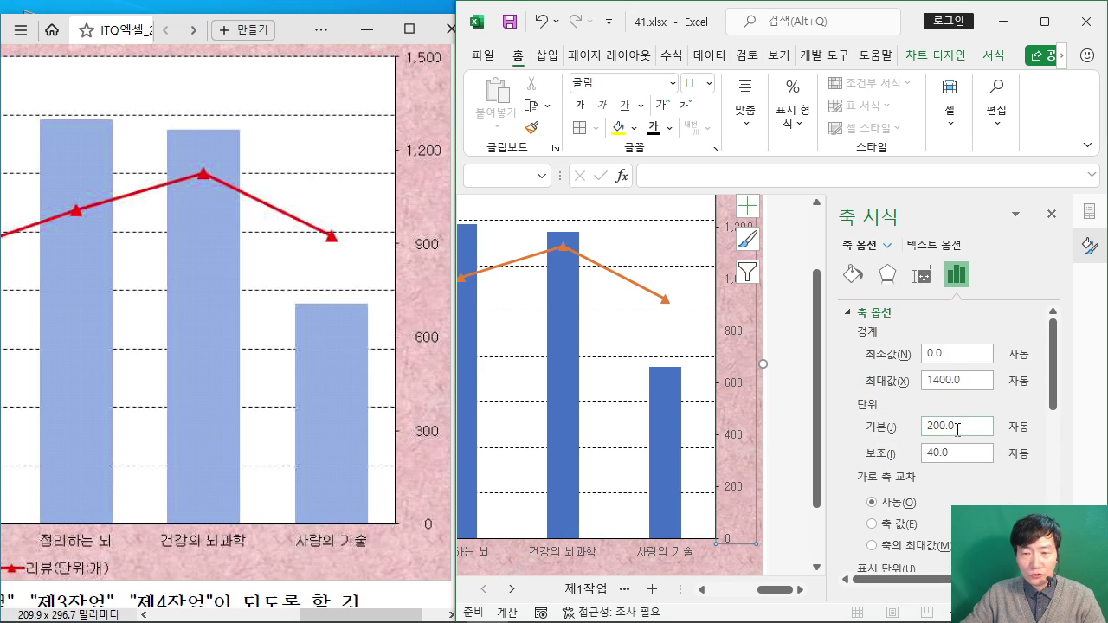
left_click_drag(958, 430, 871, 427)
type("30")
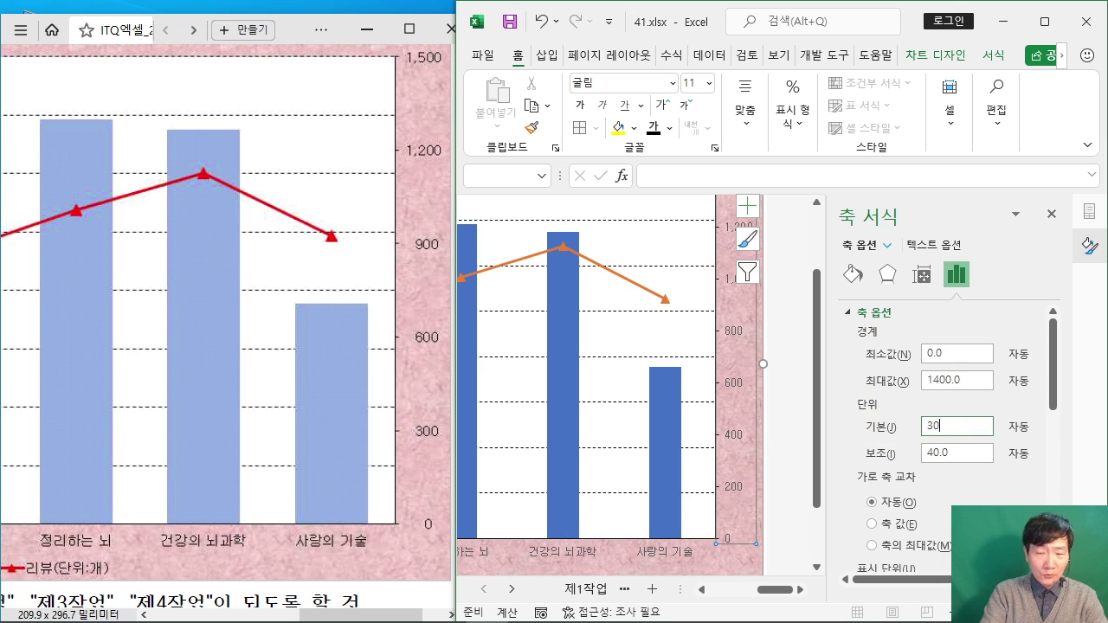
type("0")
key("Return")
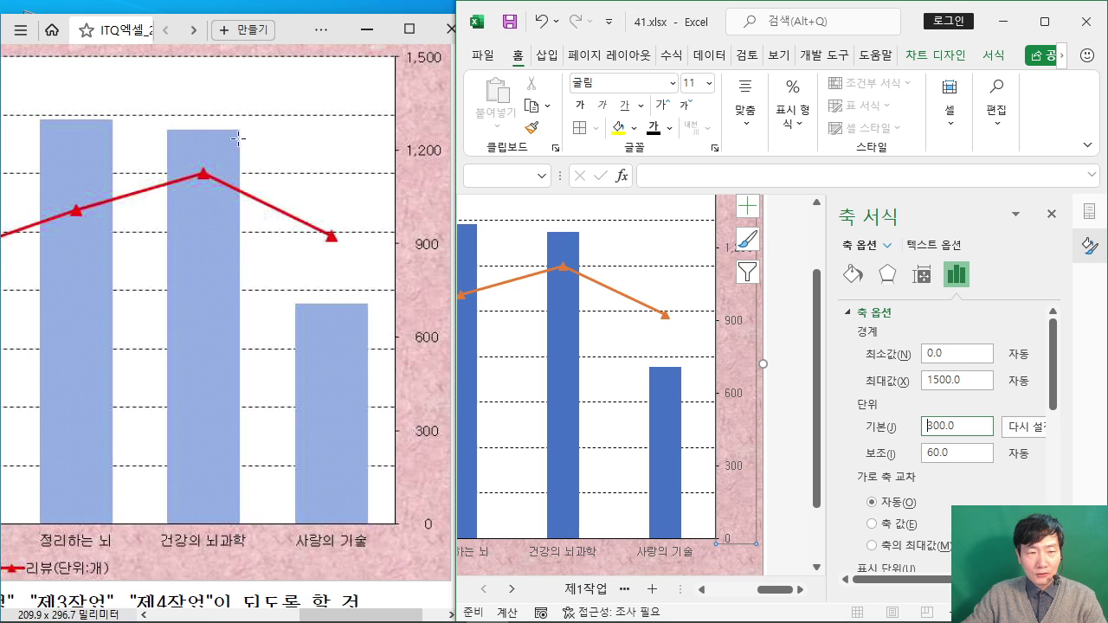
Step: Set the 판매가격 column series gap width from 219% to 80%
left_click(663, 383)
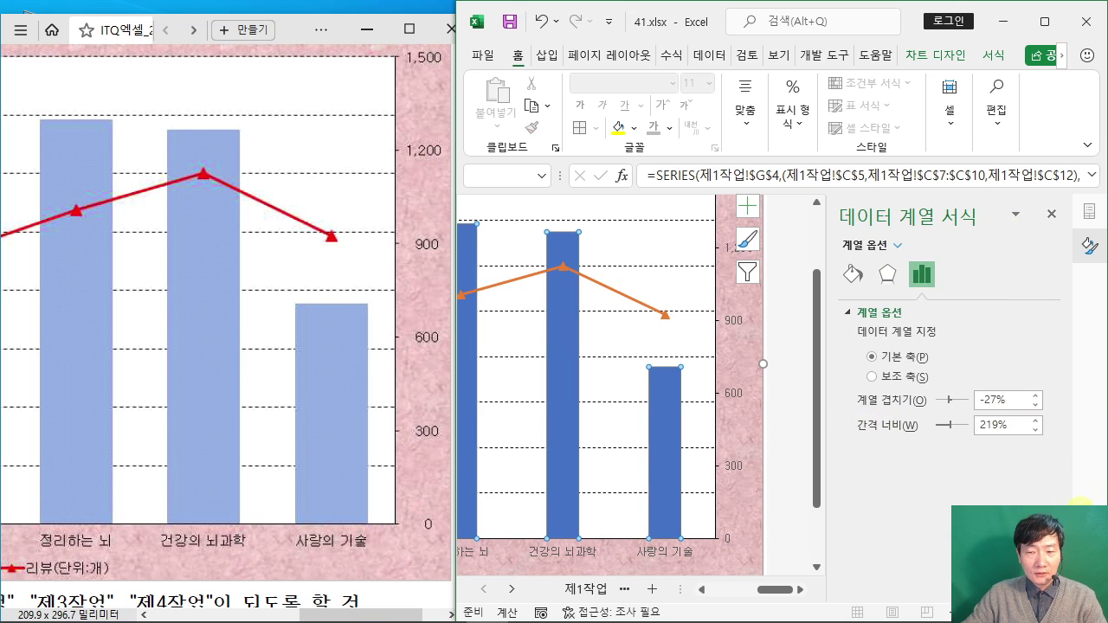
left_click_drag(997, 430, 961, 428)
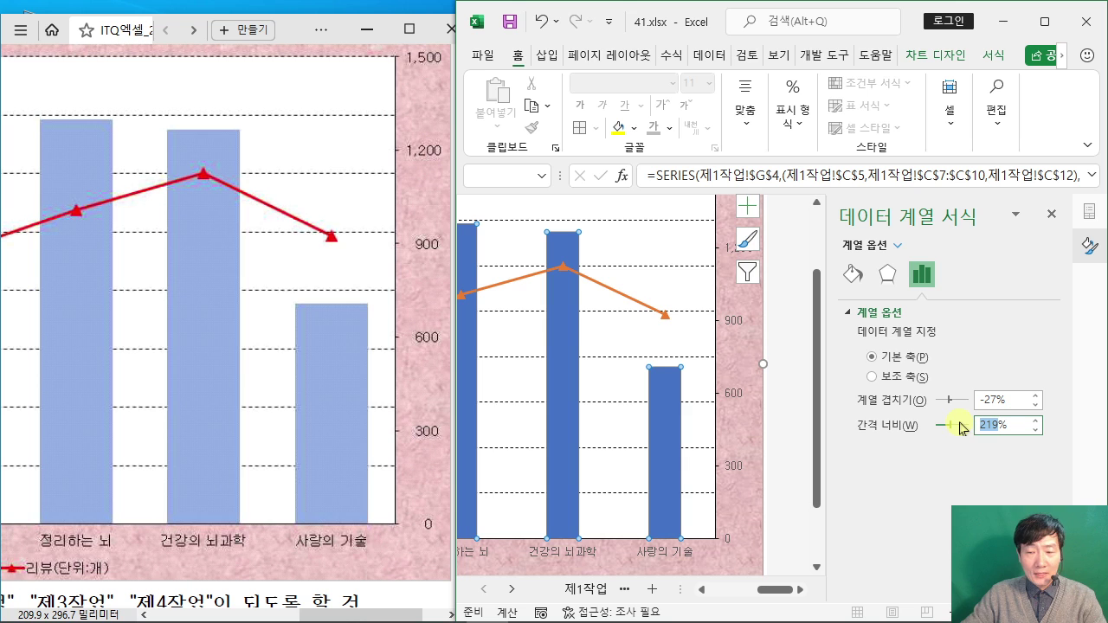
type("80")
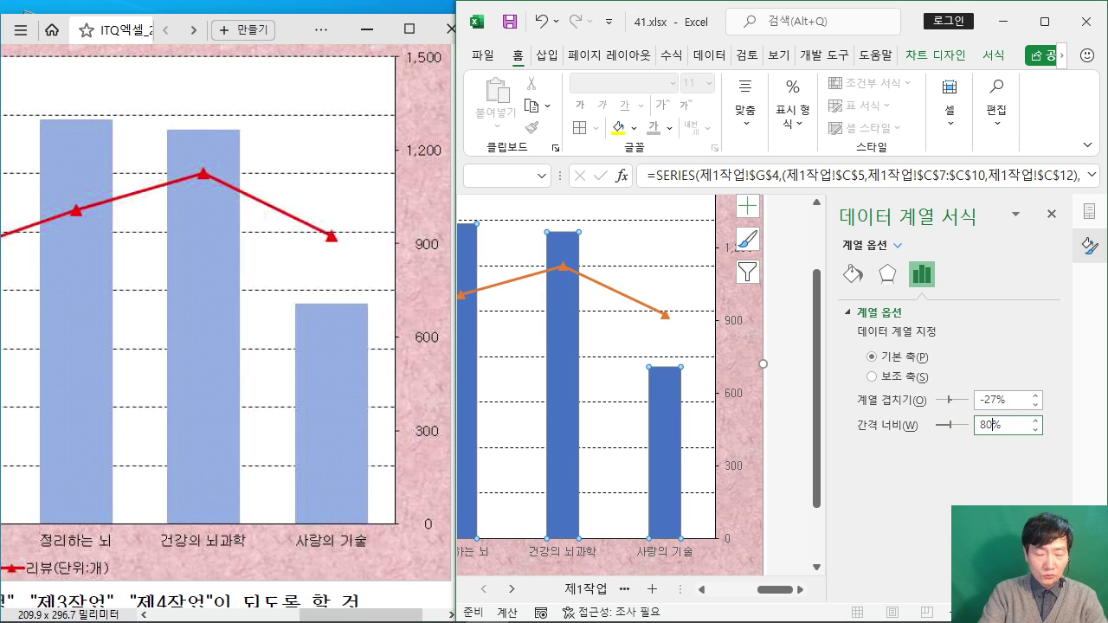
key("Return")
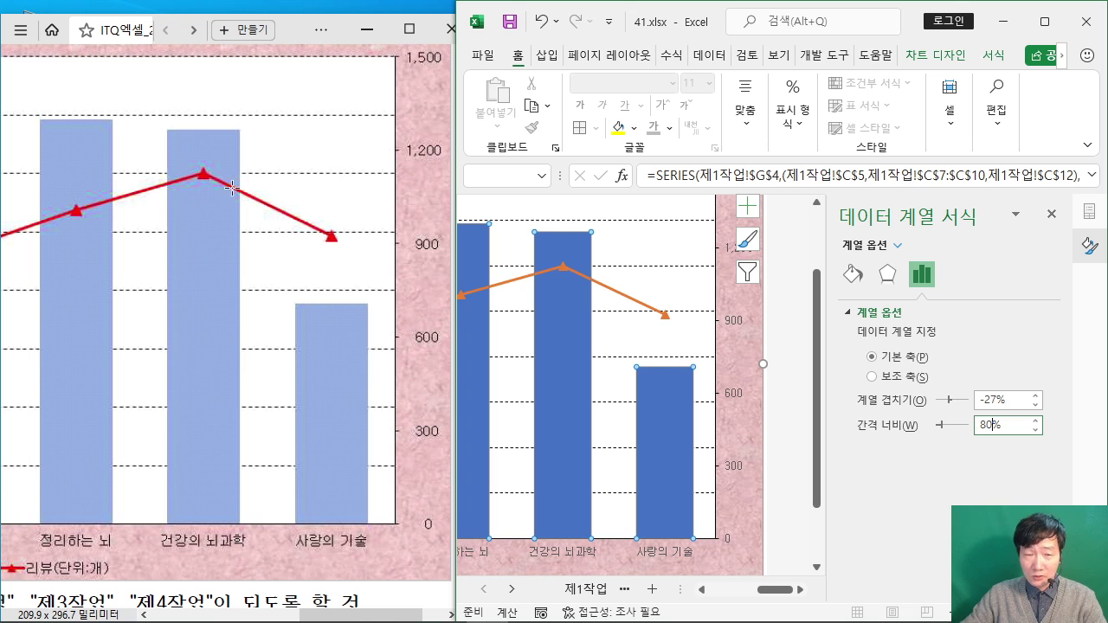
left_click(783, 346)
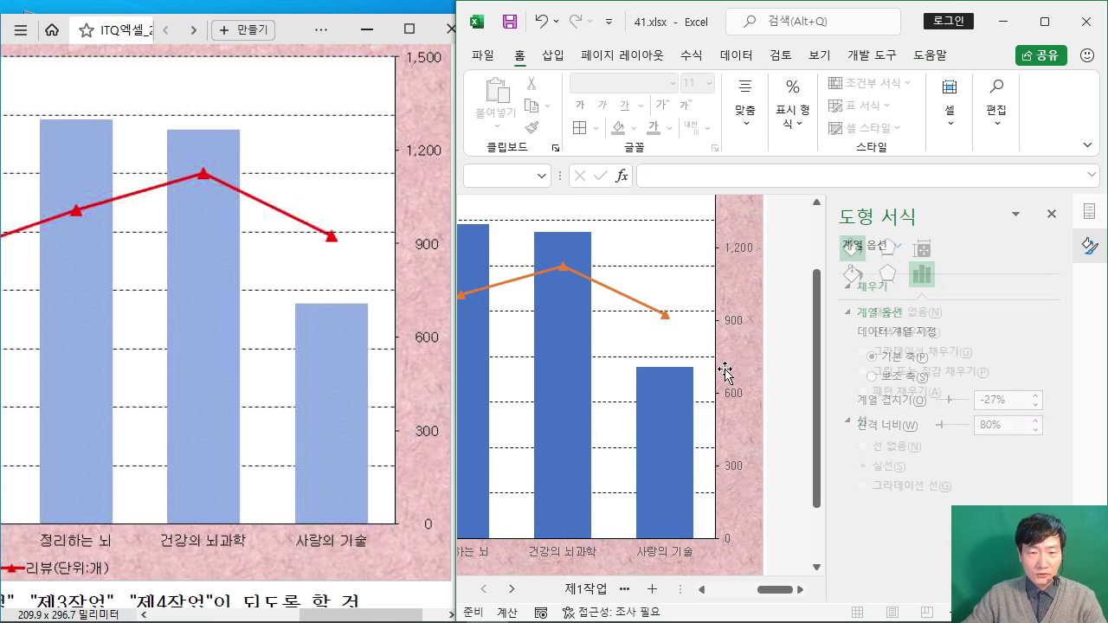
Step: Scroll the reference PDF to the price chart, move its window lower, and minimize Excel
left_click(346, 616)
left_click_drag(346, 618, 210, 617)
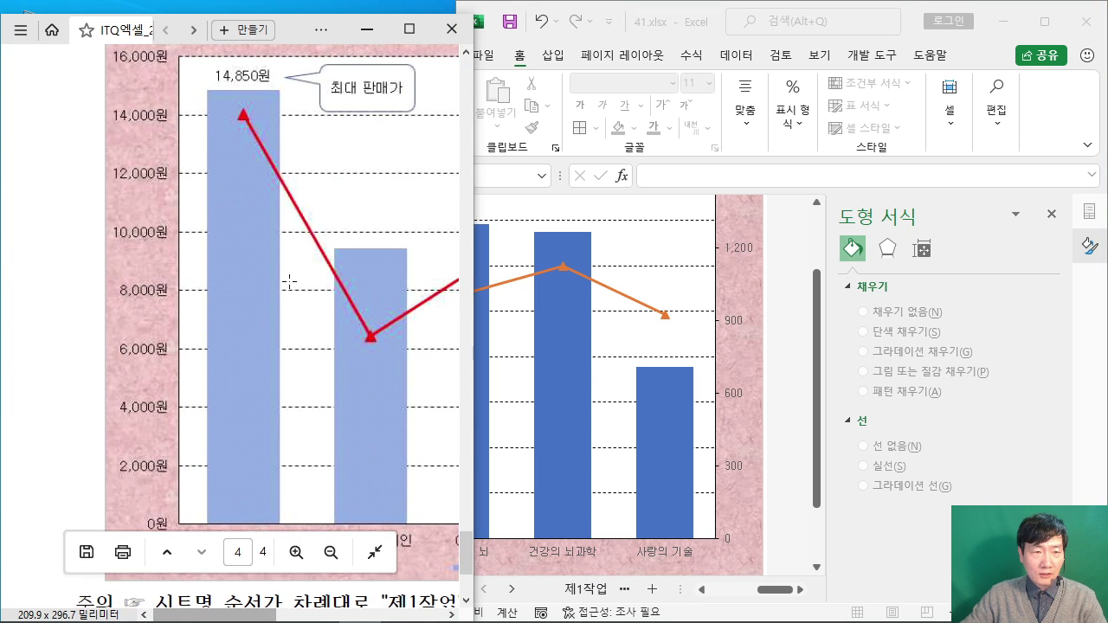
left_click_drag(299, 29, 753, 486)
left_click(1002, 22)
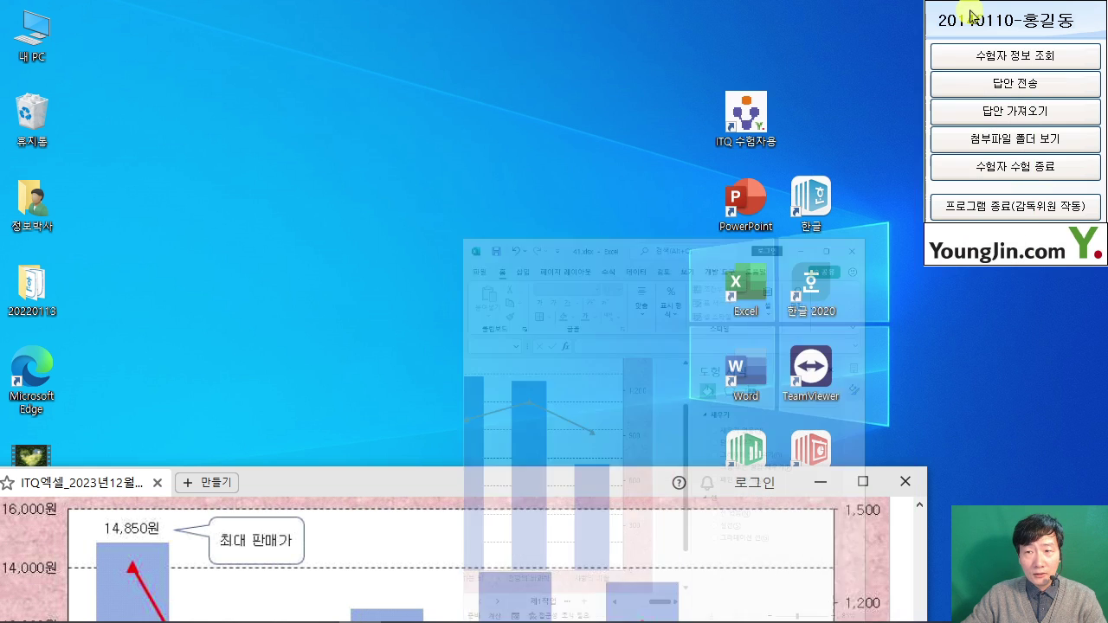
Step: Restore Excel and select the legend at the bottom of the 제4작업 chart
left_click(500, 610)
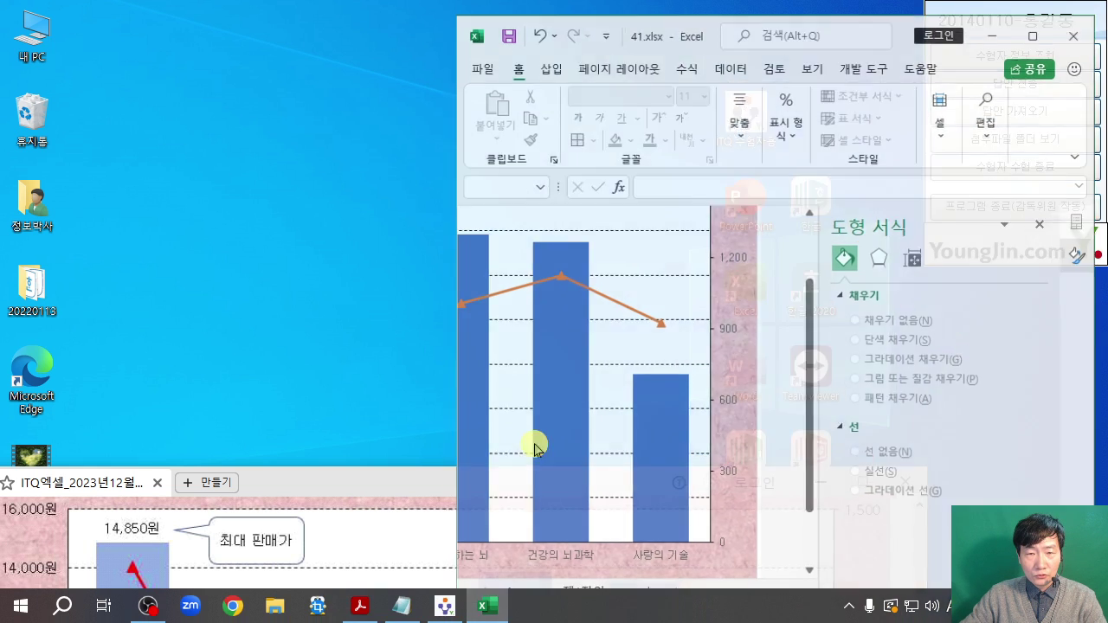
left_click(918, 54)
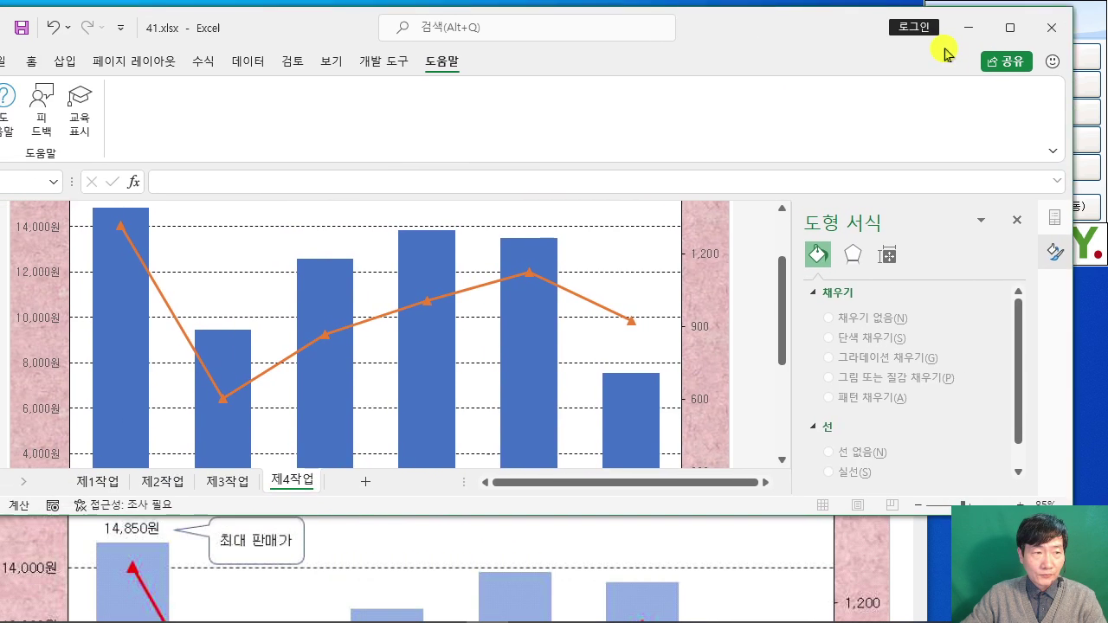
scroll(502, 210, "down", 1)
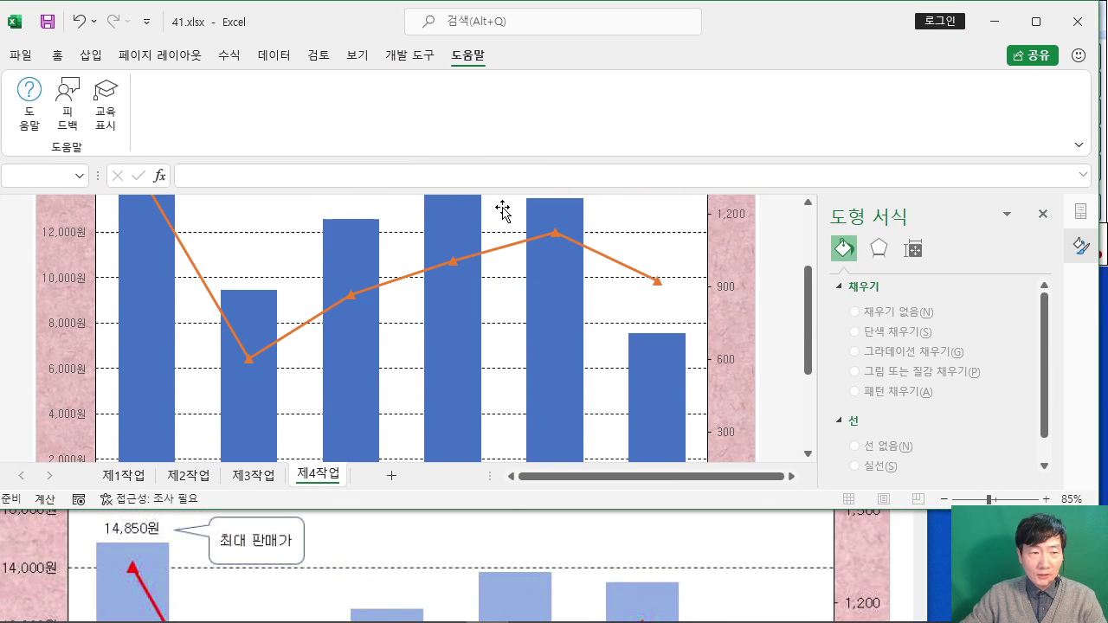
left_click(59, 56)
scroll(396, 280, "down", 5)
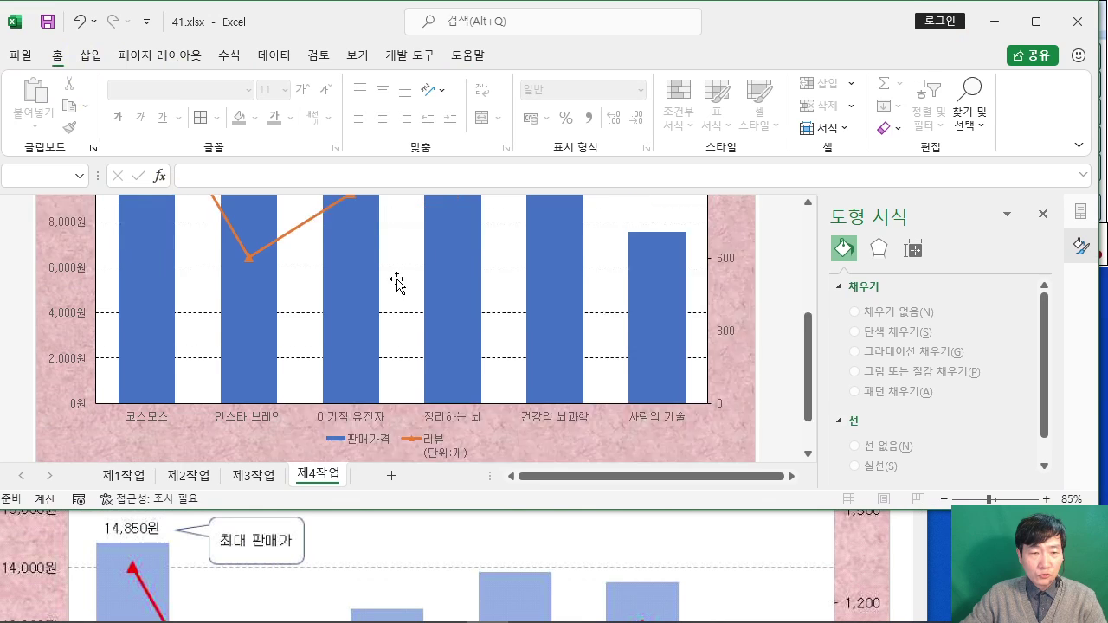
left_click(440, 389)
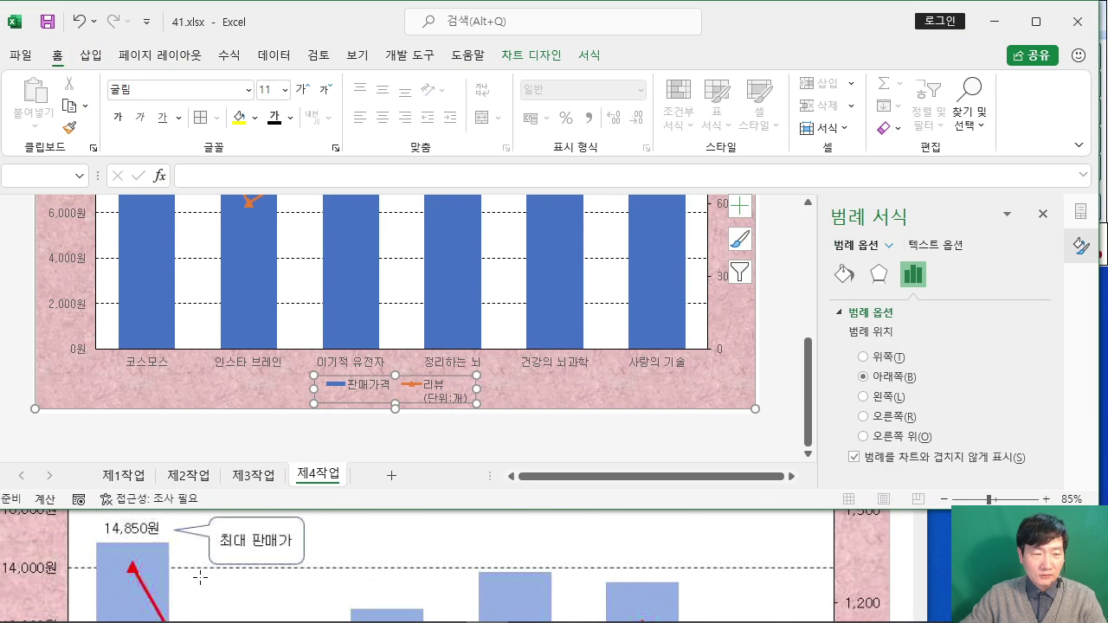
Step: Move the reference chart up for comparison and bring the workbook back in front
left_click(900, 574)
left_click_drag(539, 480, 536, 172)
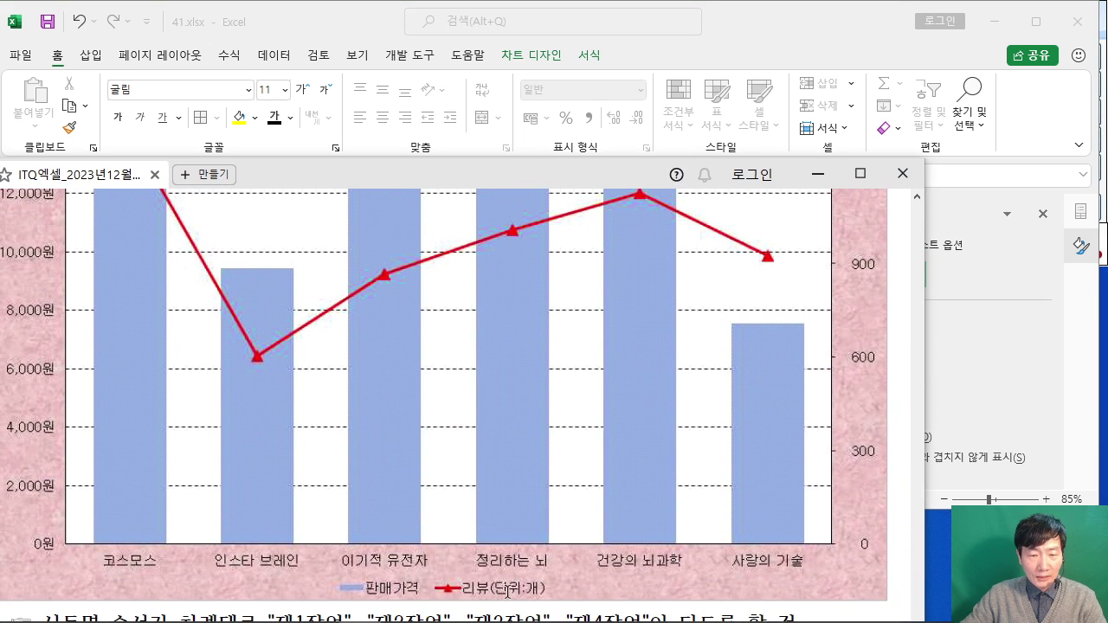
left_click(787, 24)
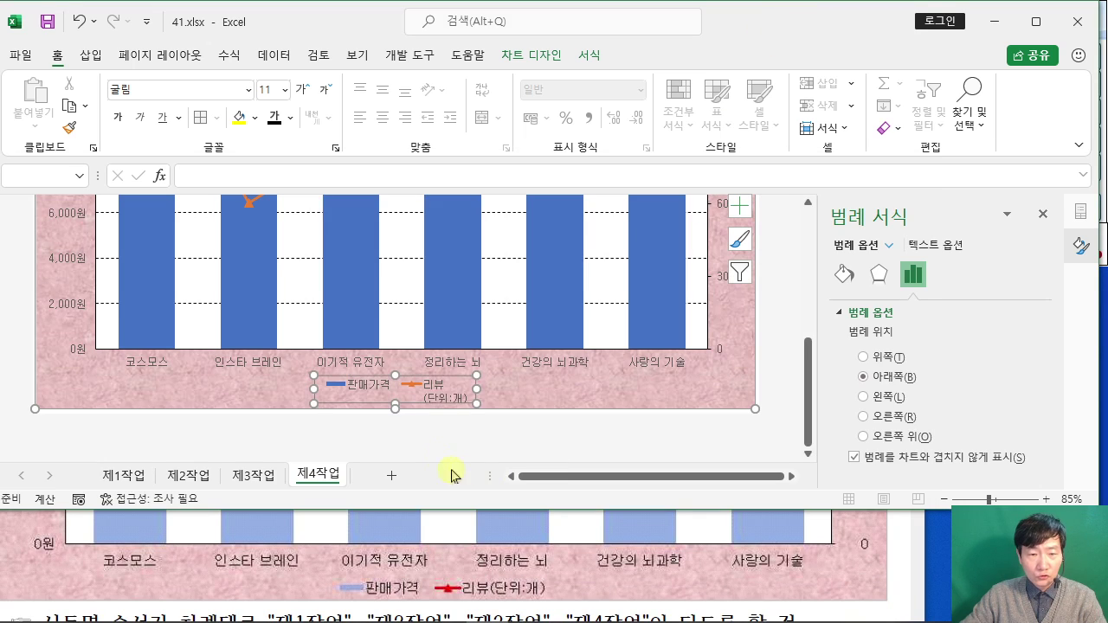
Step: Via Select Data, rename the review series to the typed text 리뷰(단위:개)
right_click(433, 391)
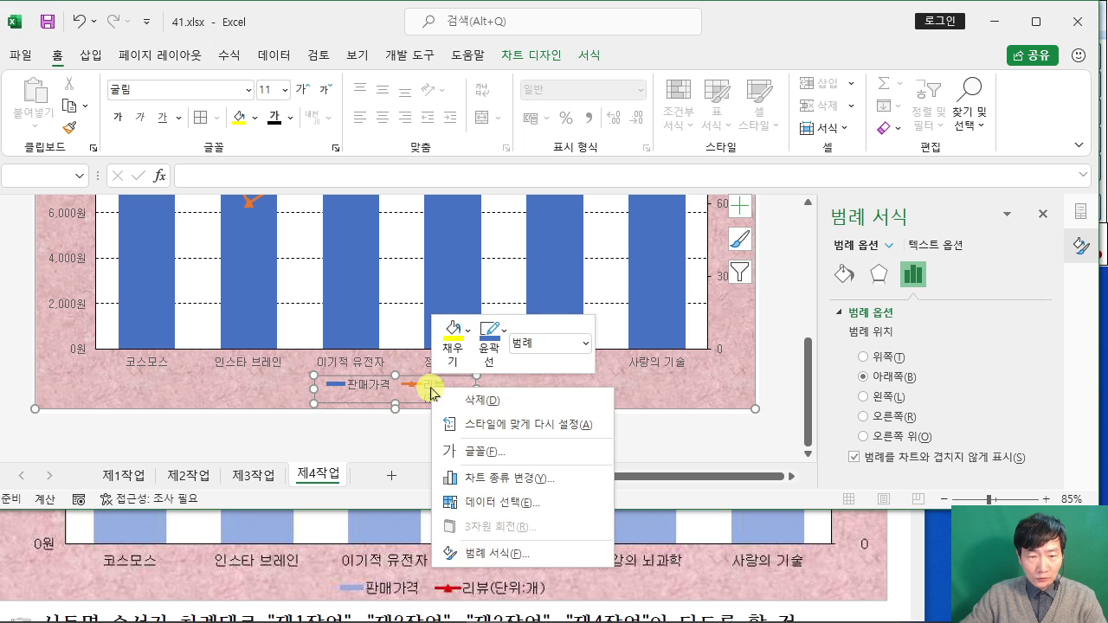
left_click(535, 507)
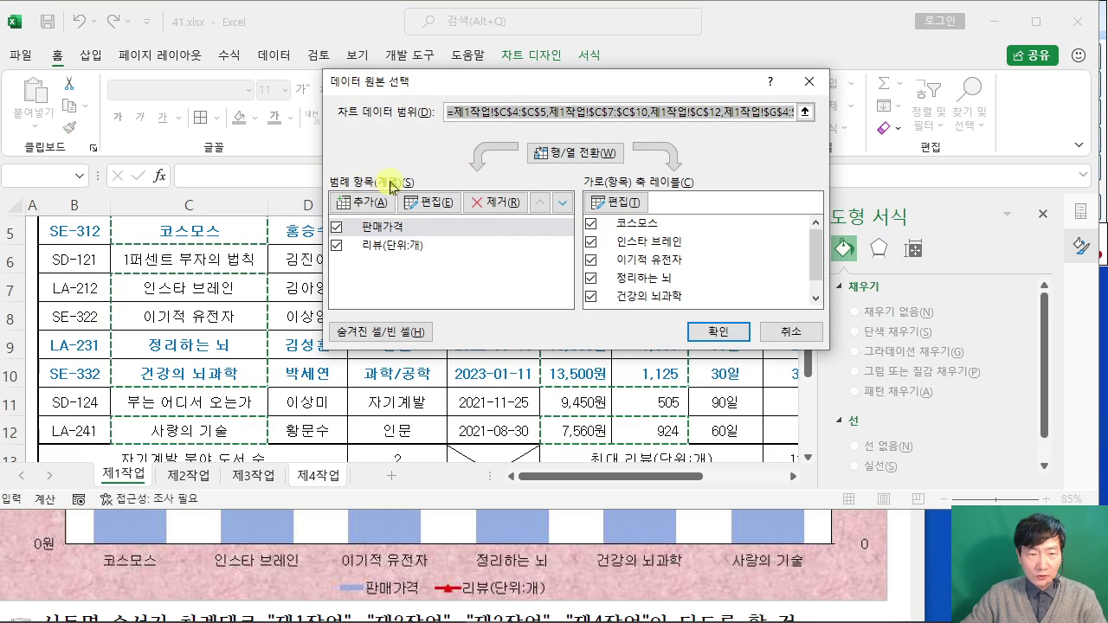
left_click(394, 246)
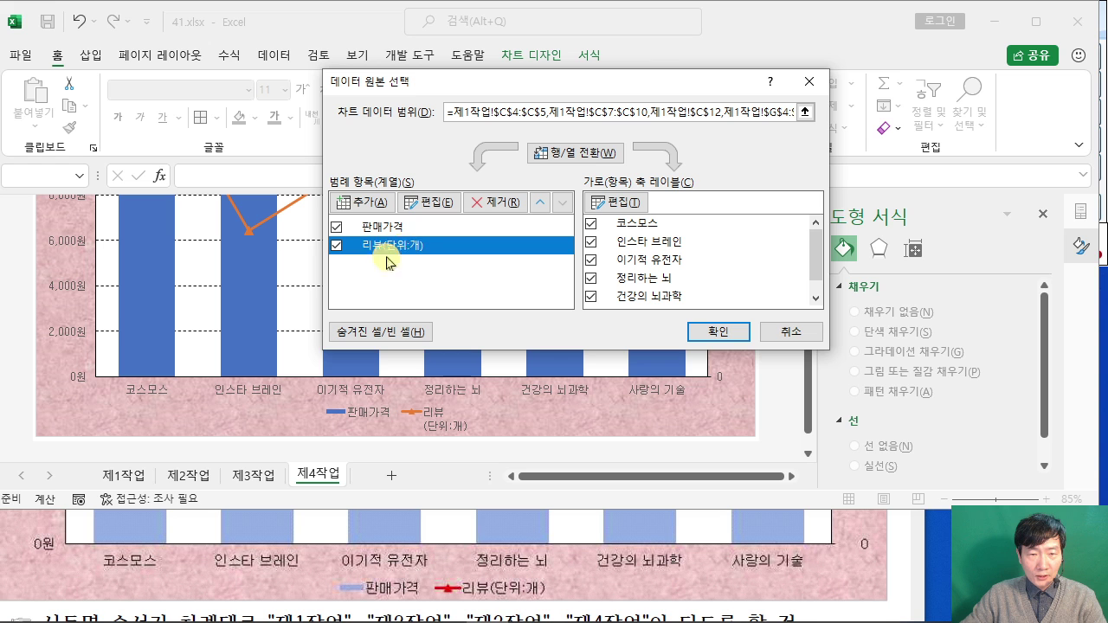
left_click(438, 203)
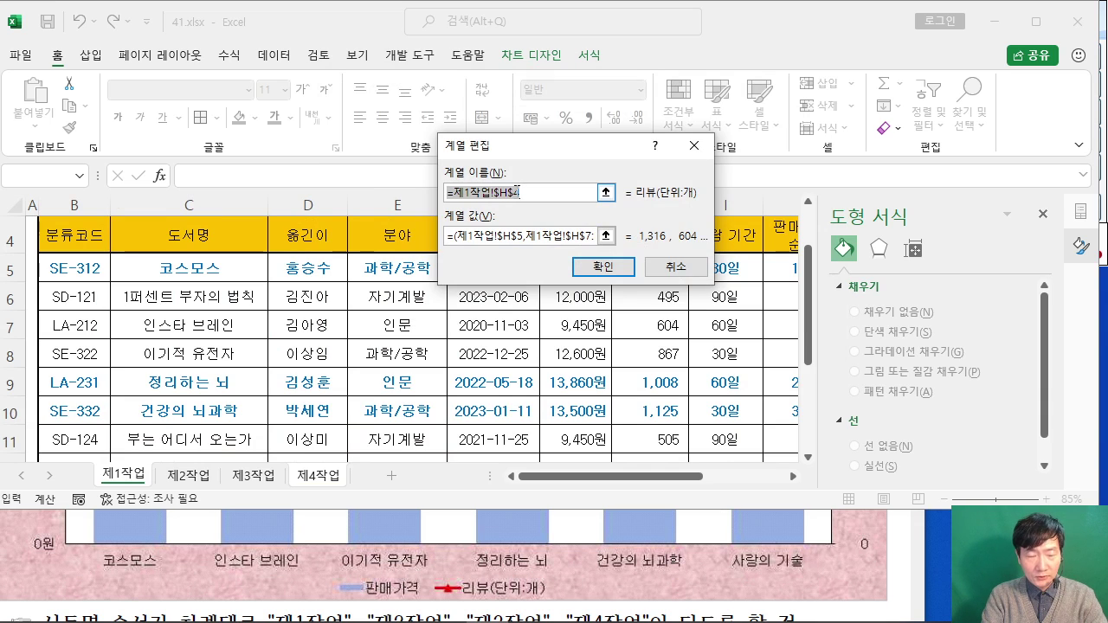
type("리")
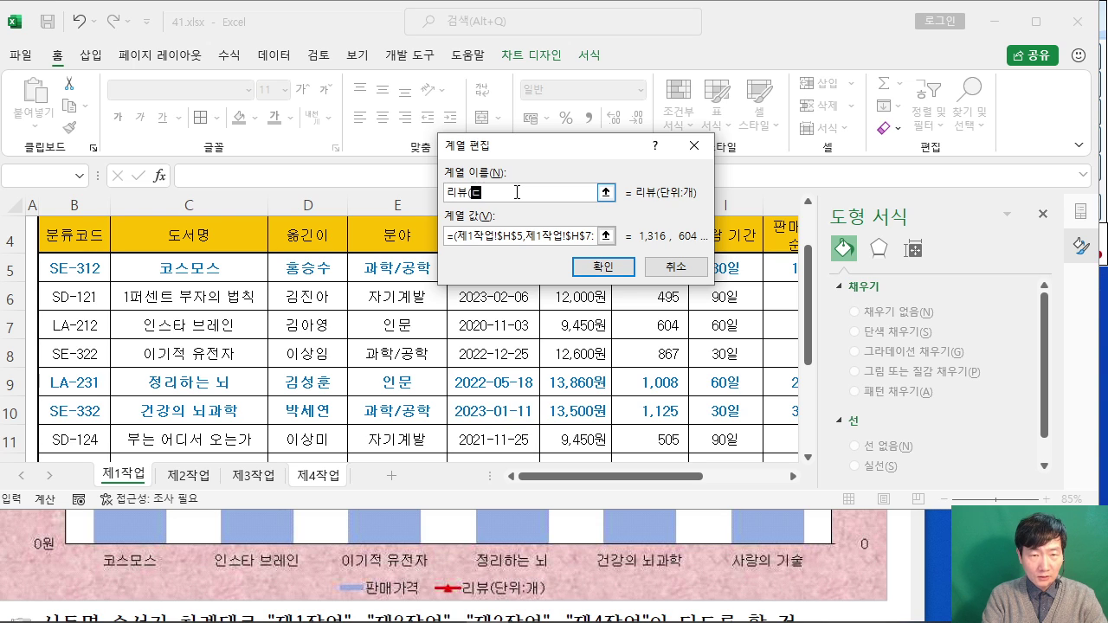
type("뷰(단위:개")
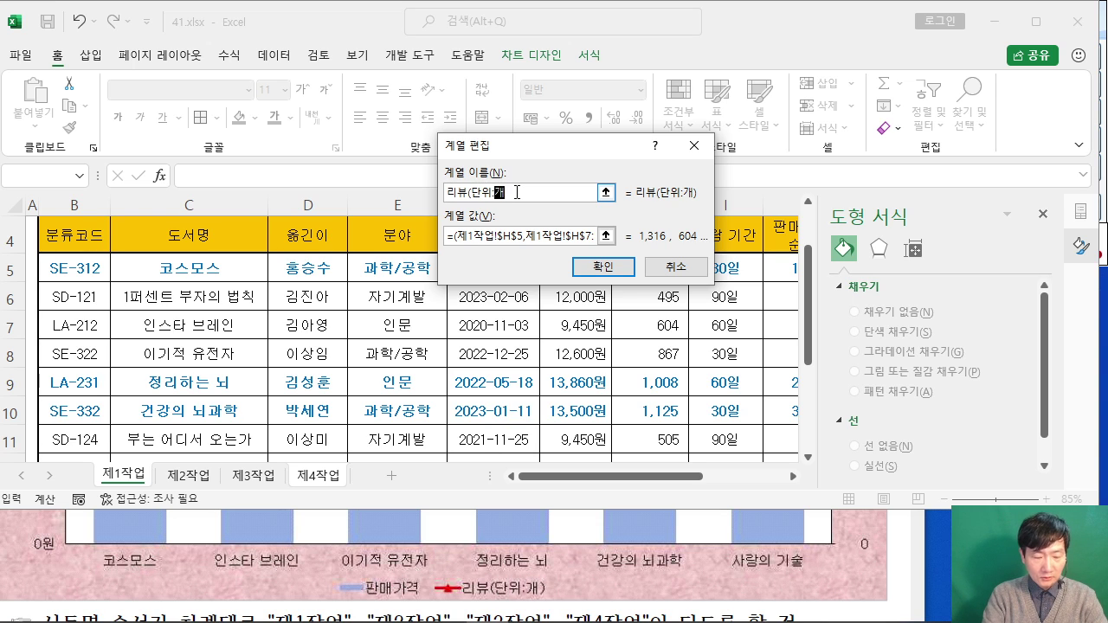
type(")")
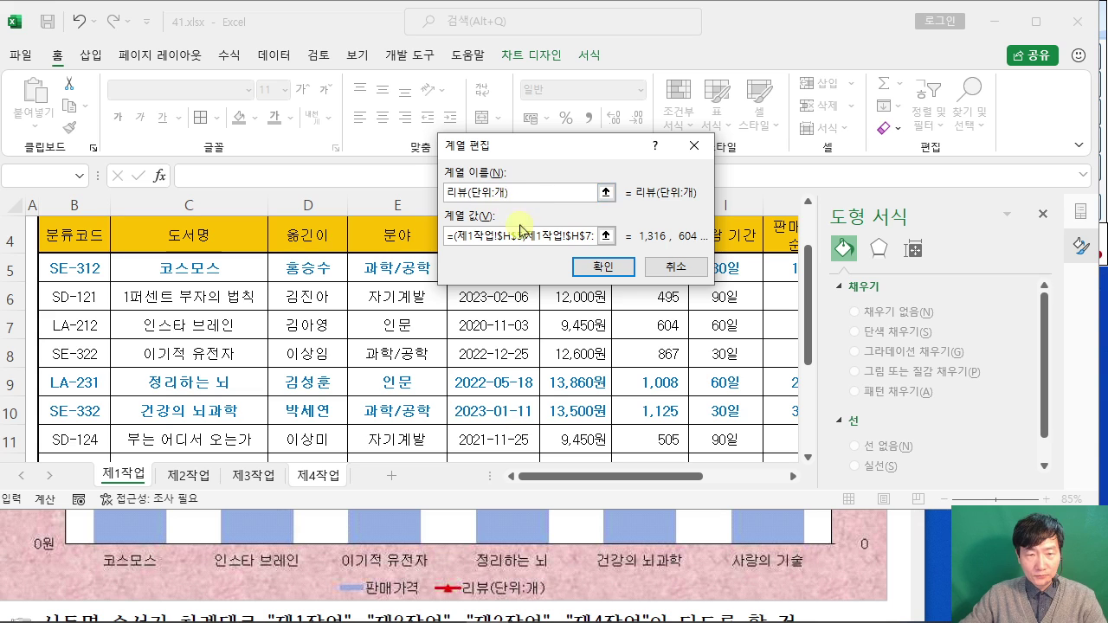
left_click(600, 266)
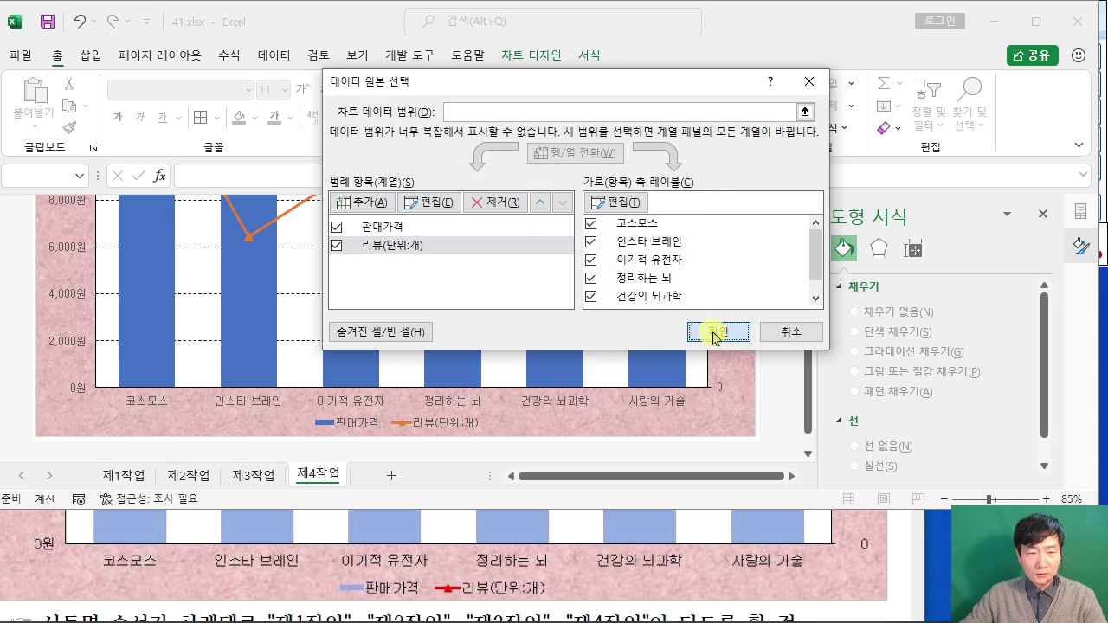
left_click(715, 333)
left_click(445, 421)
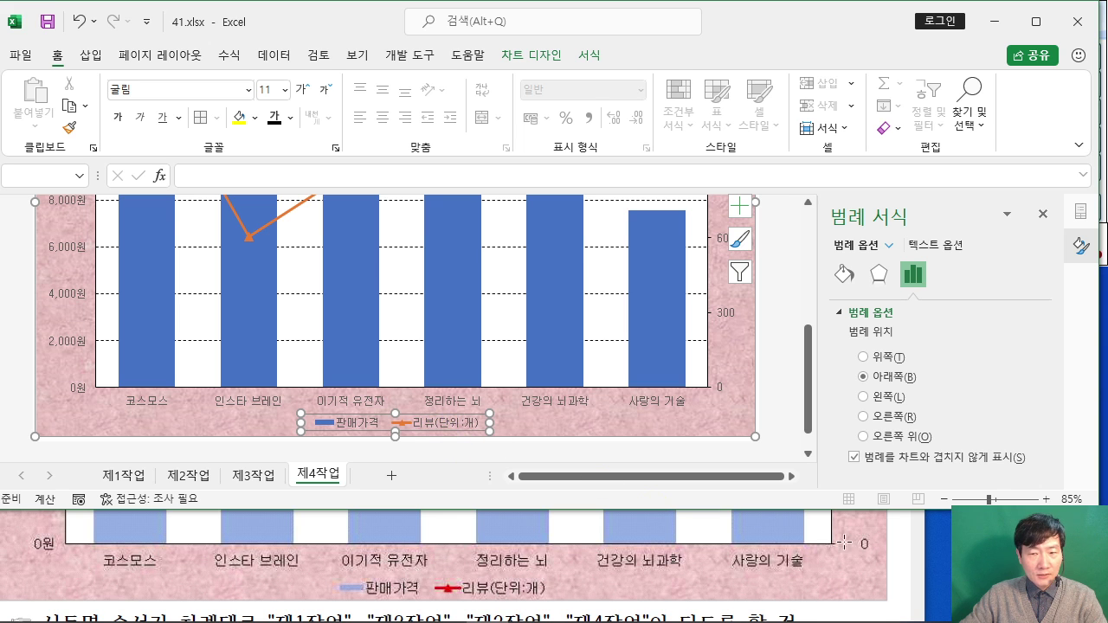
Step: Read the rounded-rectangle callout instruction in the task PDF, move the PDF down, and return to Excel
left_click(905, 554)
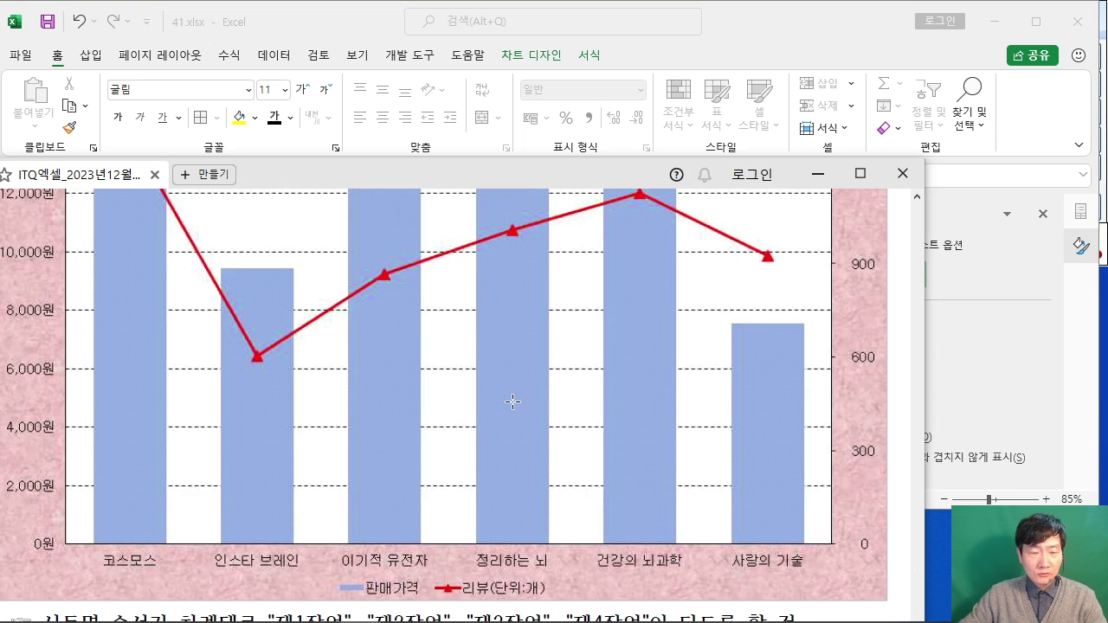
scroll(512, 400, "up", 5)
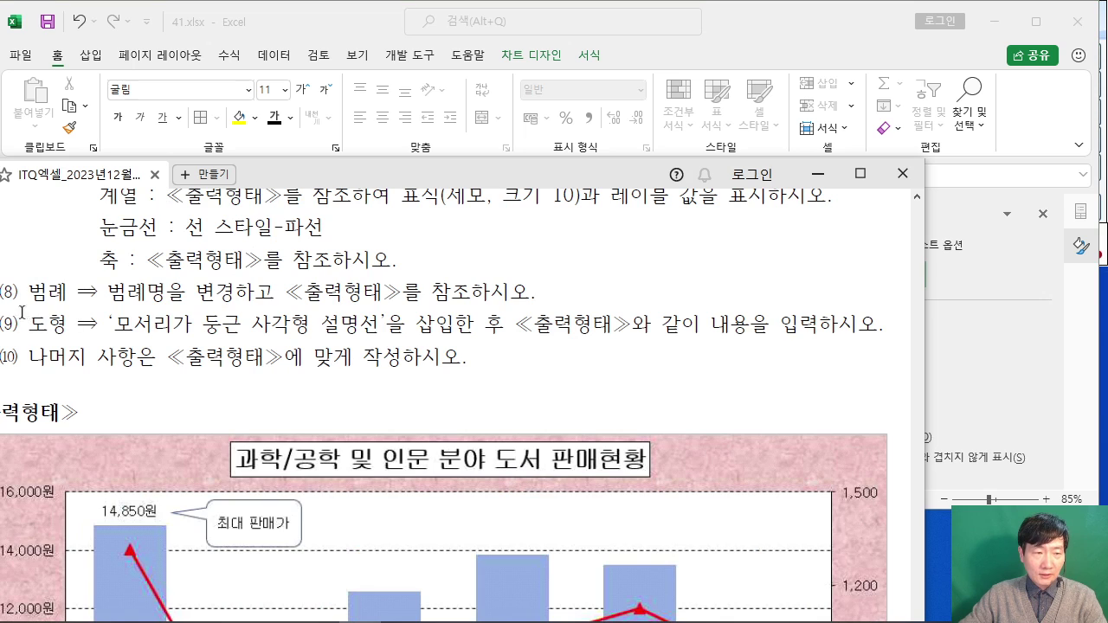
left_click_drag(113, 324, 453, 325)
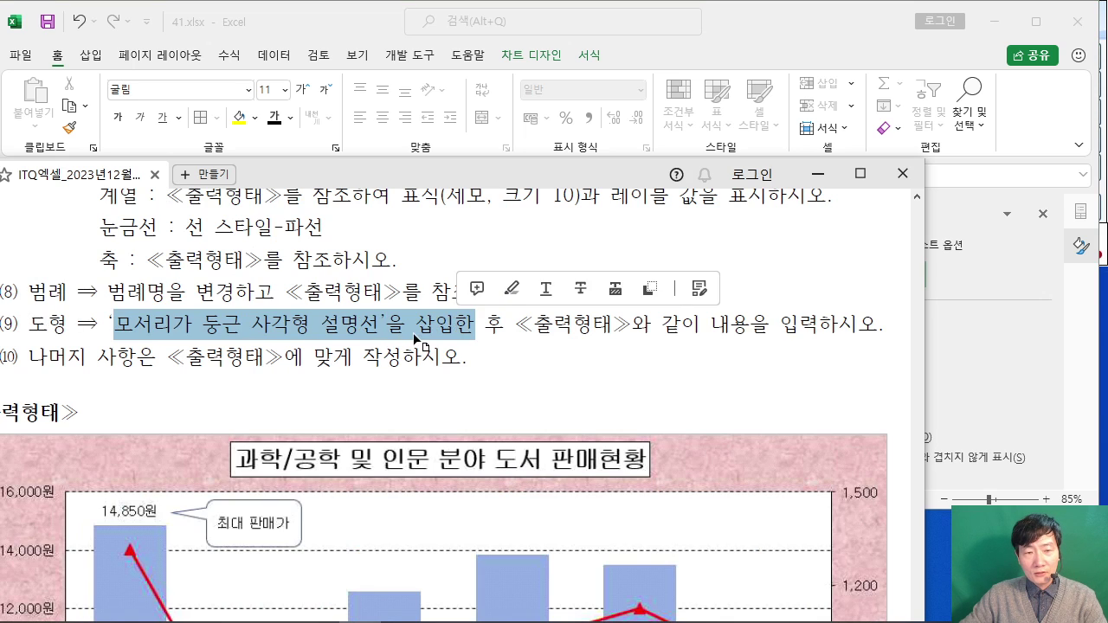
left_click(415, 325)
scroll(603, 381, "down", 2)
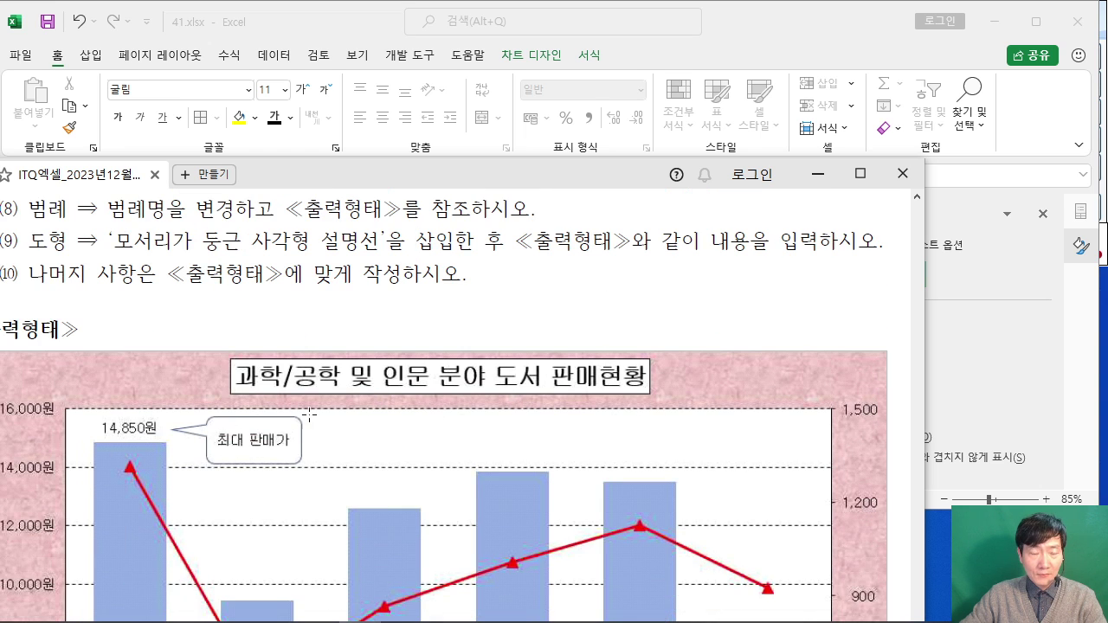
left_click_drag(425, 174, 425, 333)
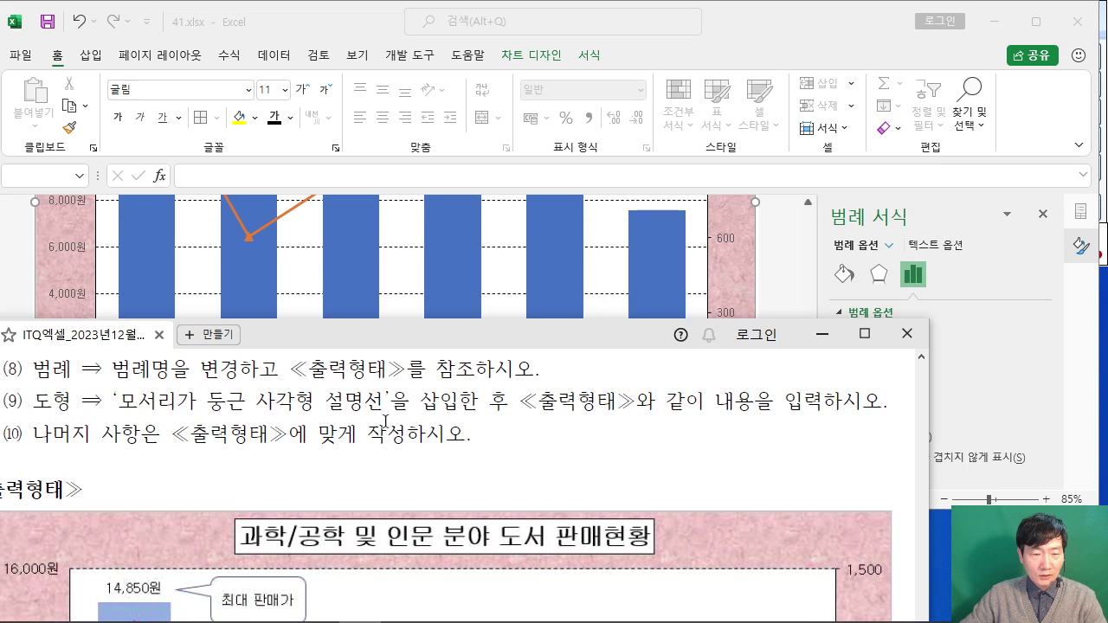
left_click(673, 35)
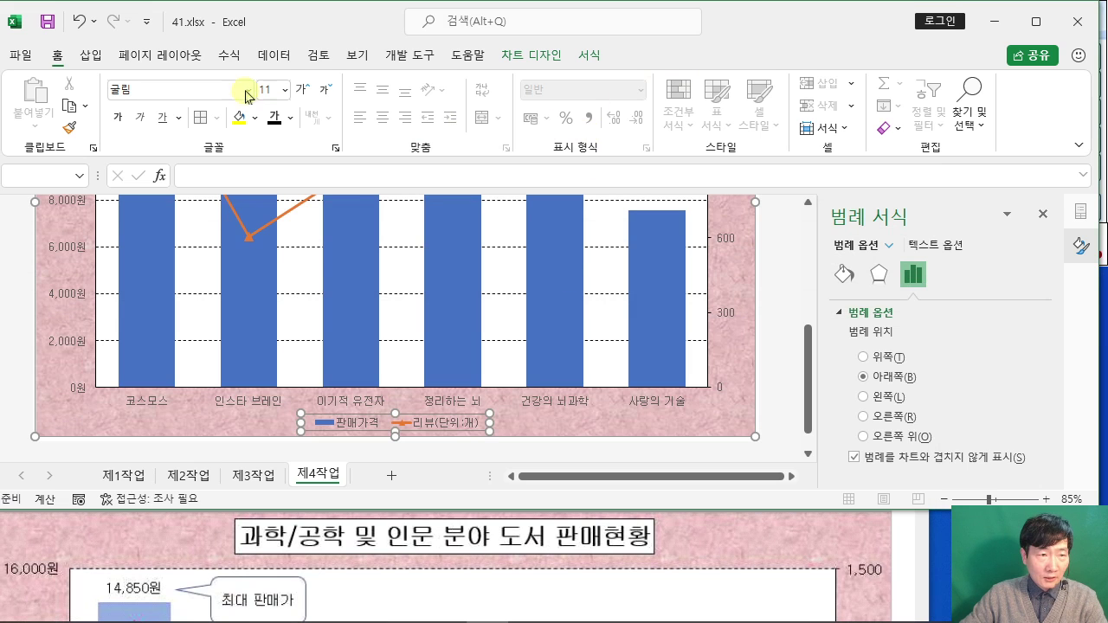
left_click(90, 59)
Step: Draw a '말풍선: 모서리가 둥근 사각형' callout shape near the top of the first bar
scroll(285, 214, "up", 6)
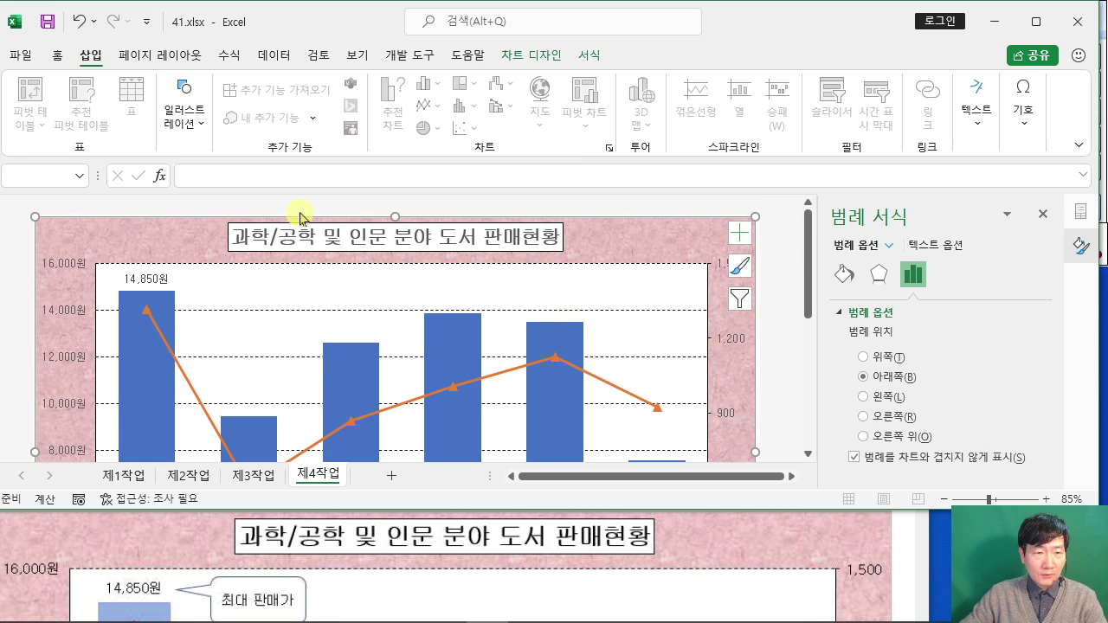
left_click(184, 111)
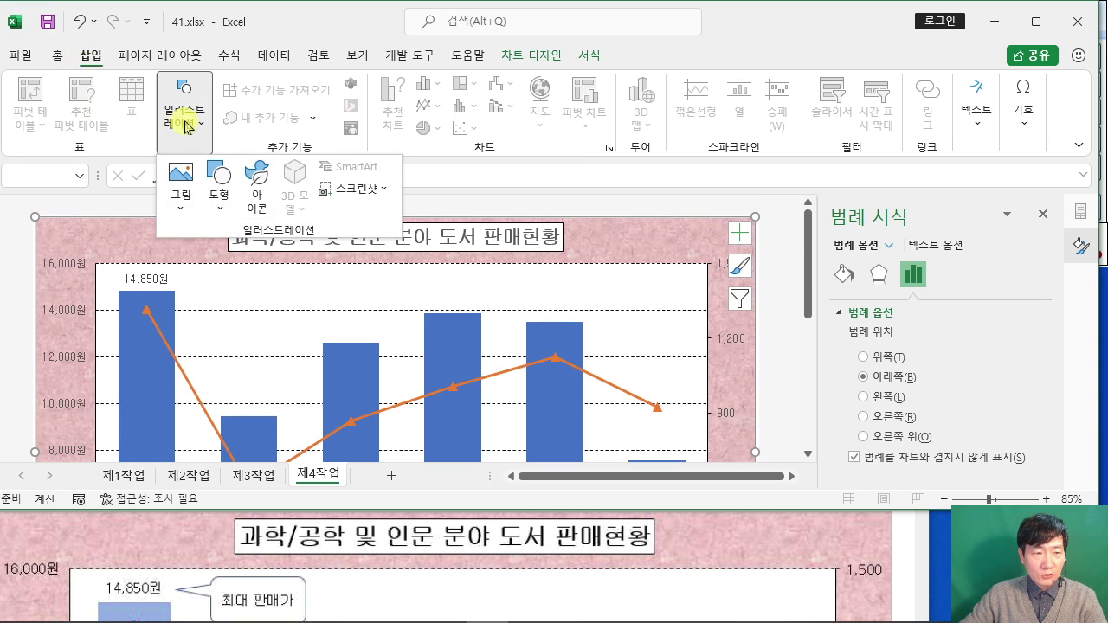
left_click(219, 204)
scroll(275, 421, "down", 2)
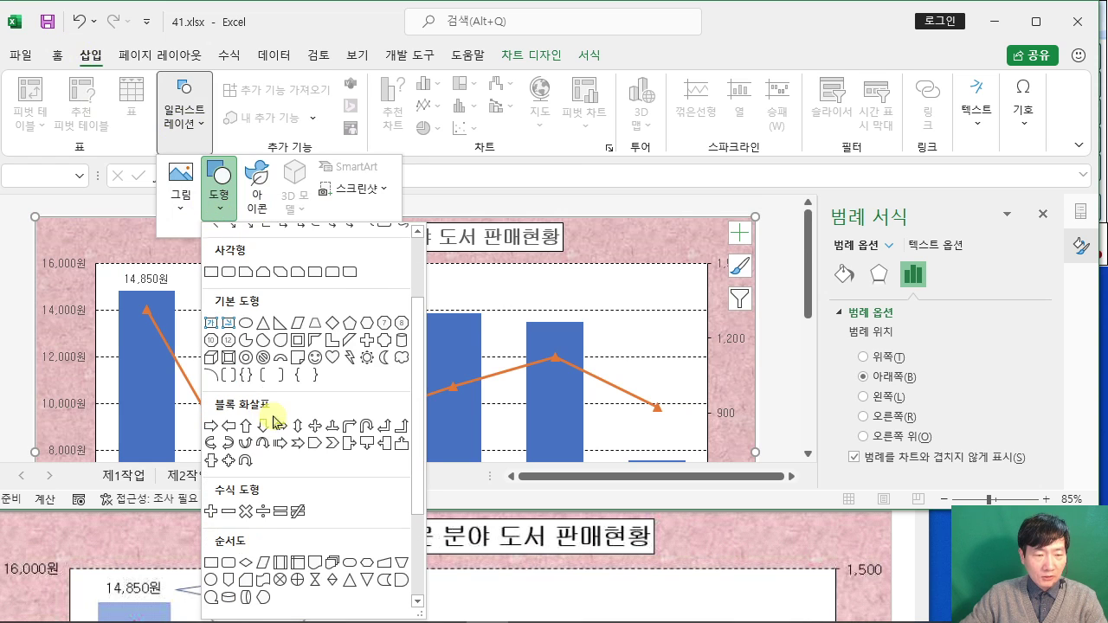
scroll(277, 433, "down", 3)
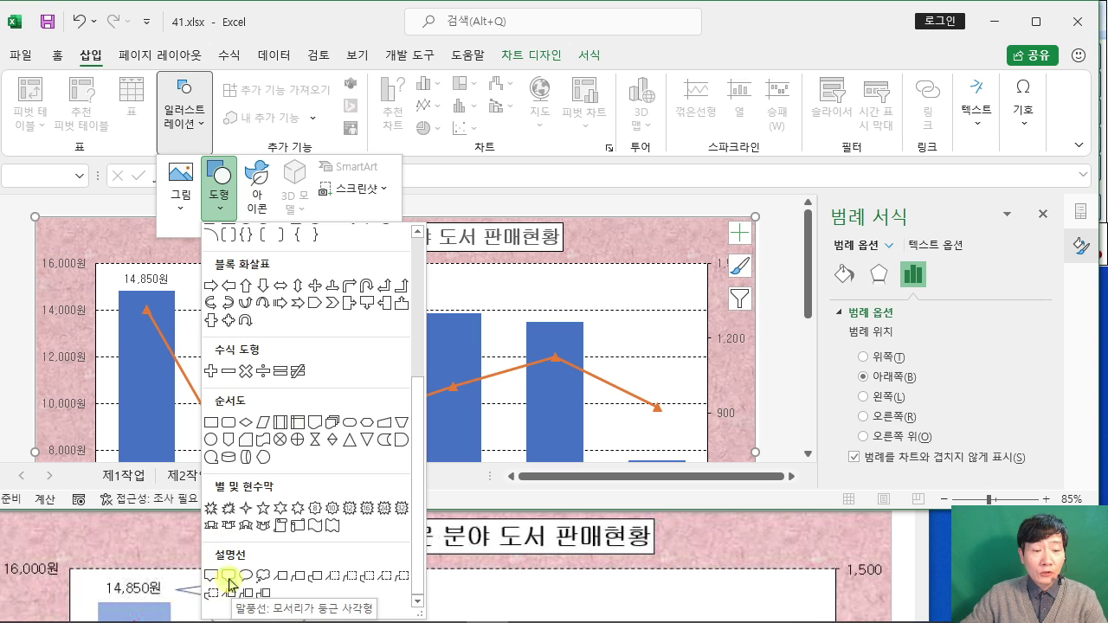
left_click(228, 576)
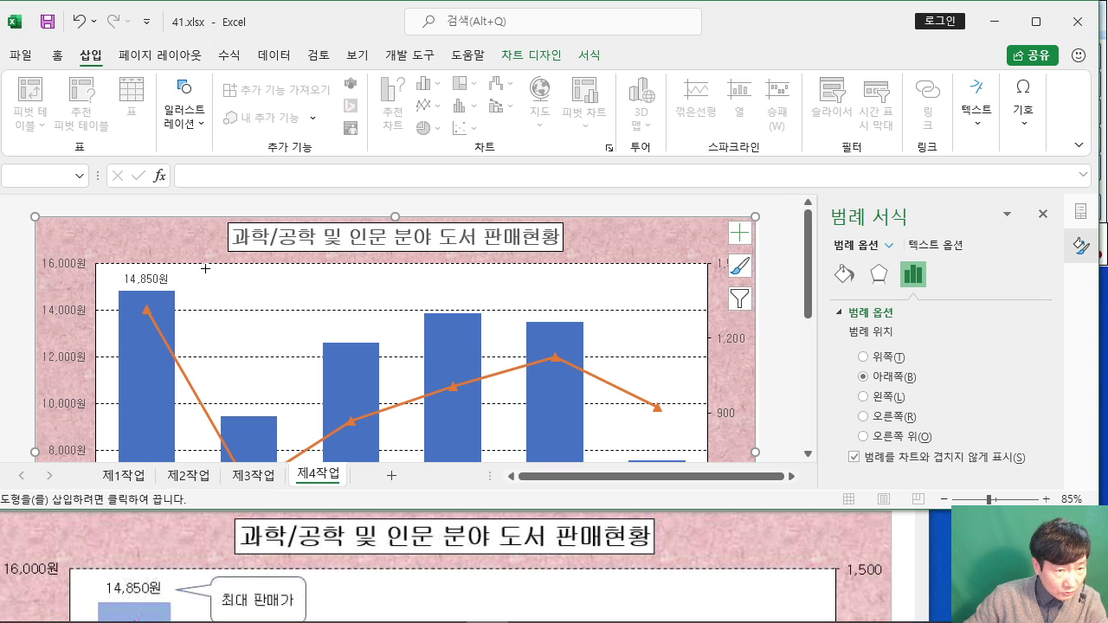
left_click_drag(204, 270, 291, 307)
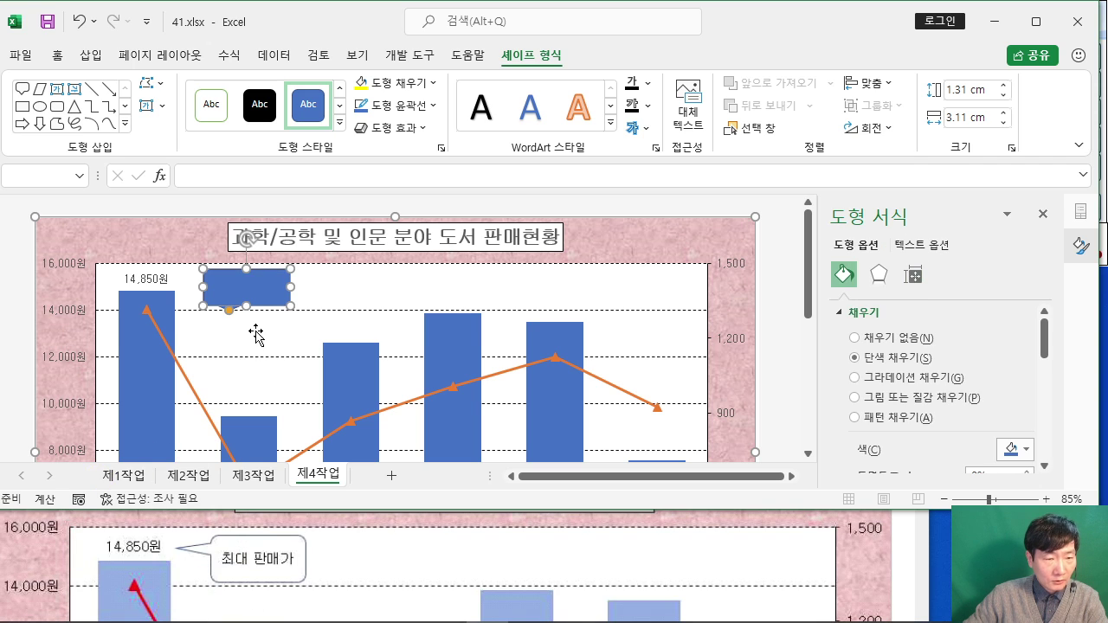
Step: Type '최대 판매가' into the new callout near the top of the first bar
type("최대")
type("판매가")
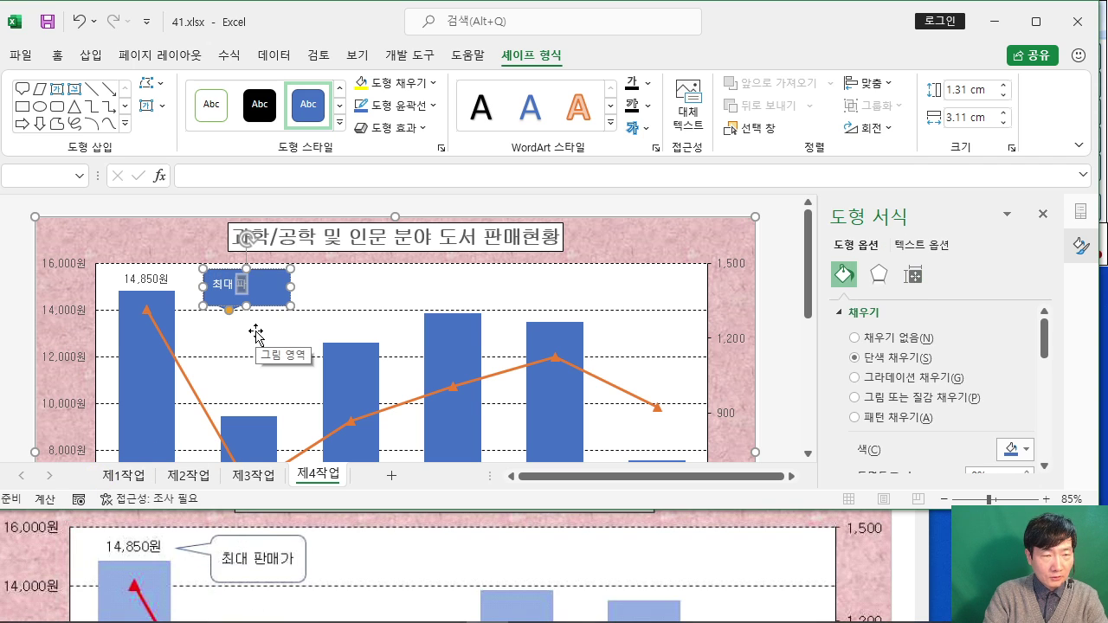
left_click(232, 270)
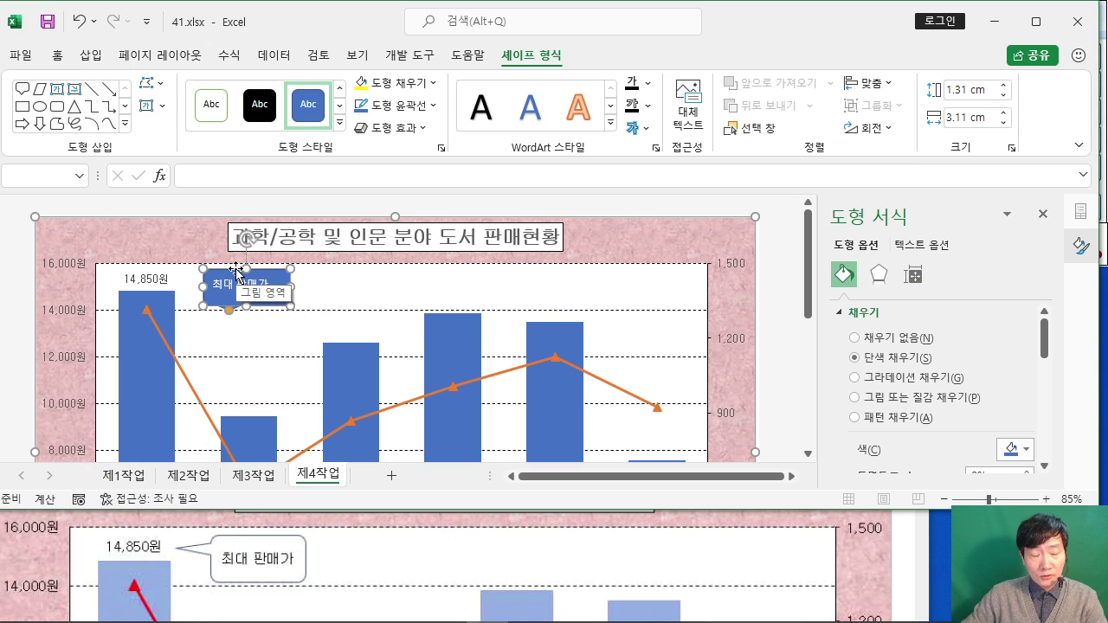
Step: Set the callout's font to 굴림 from the 홈 font box
left_click(57, 55)
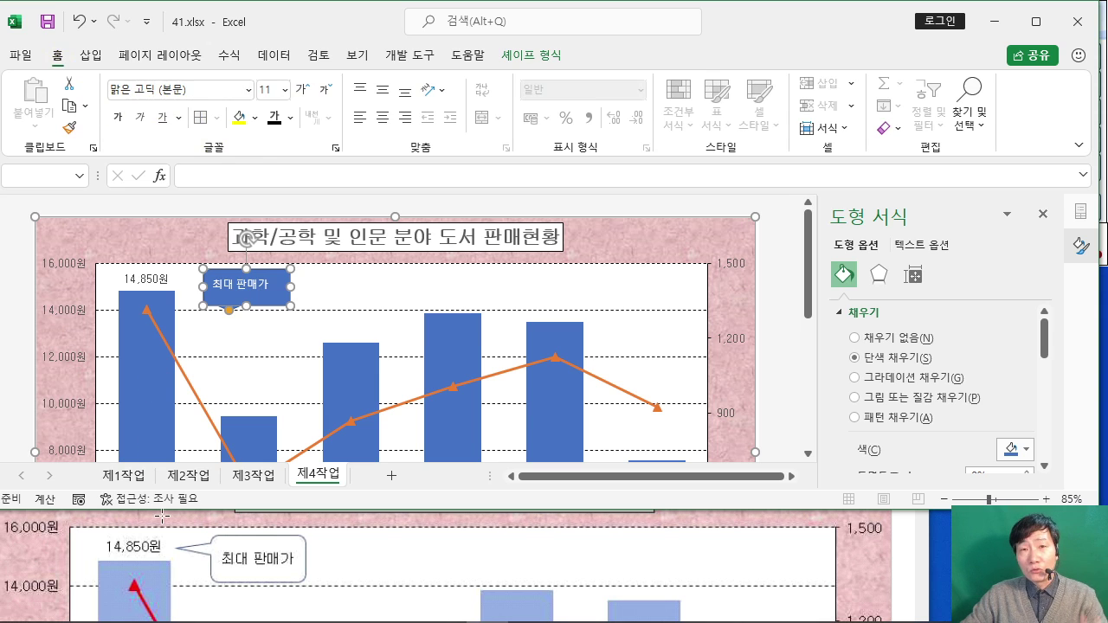
left_click(199, 88)
type("굴림")
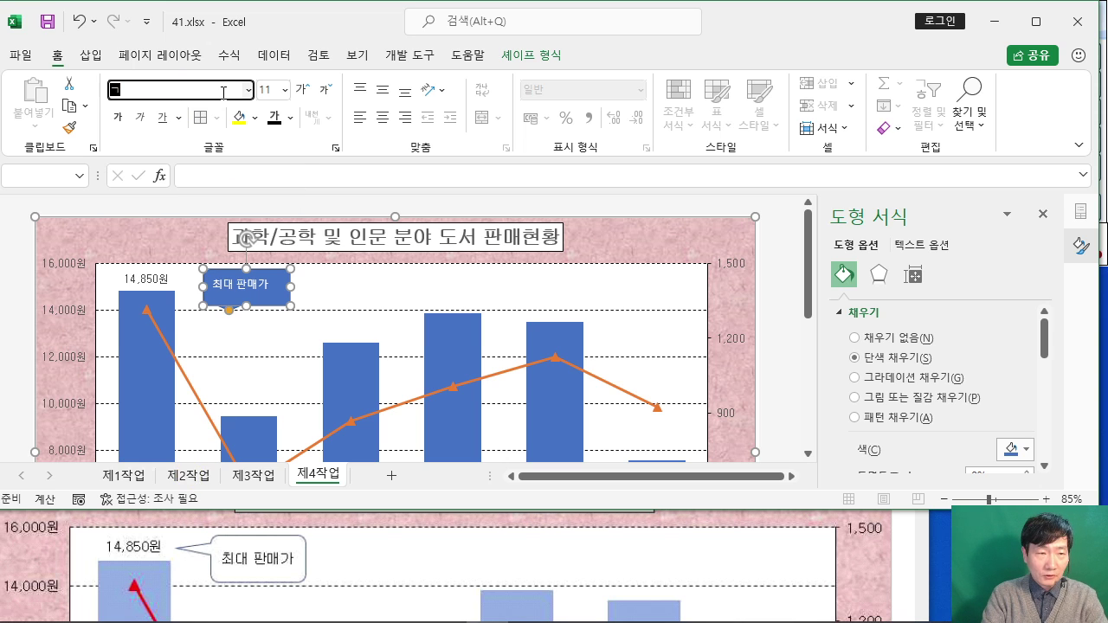
key("Return")
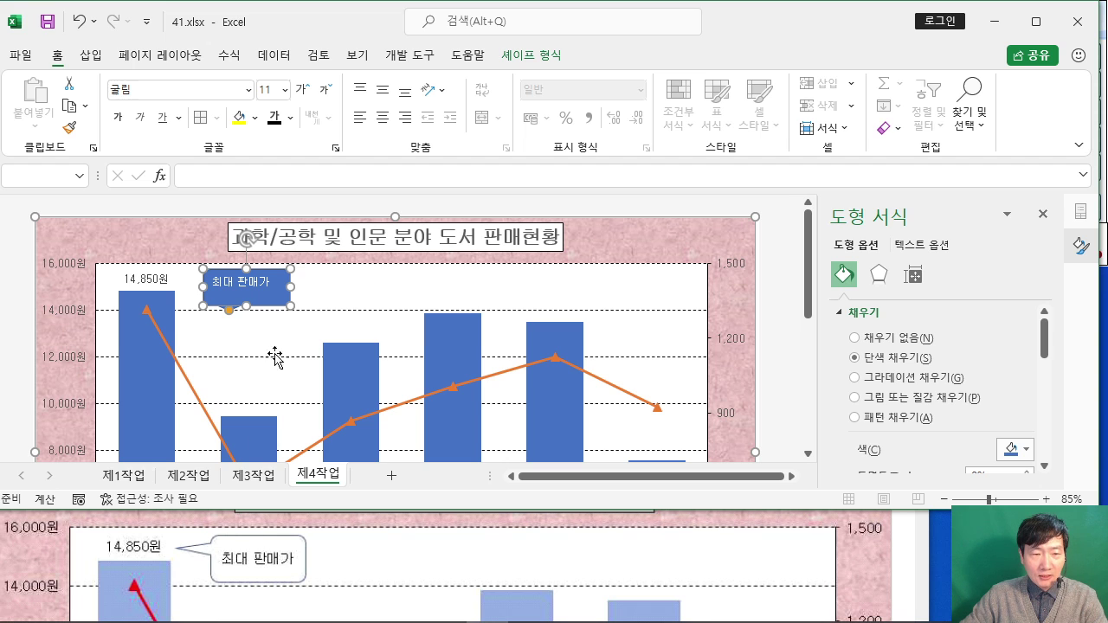
Step: Give the callout black text and white fill, centred vertically and horizontally
left_click(290, 118)
left_click(290, 186)
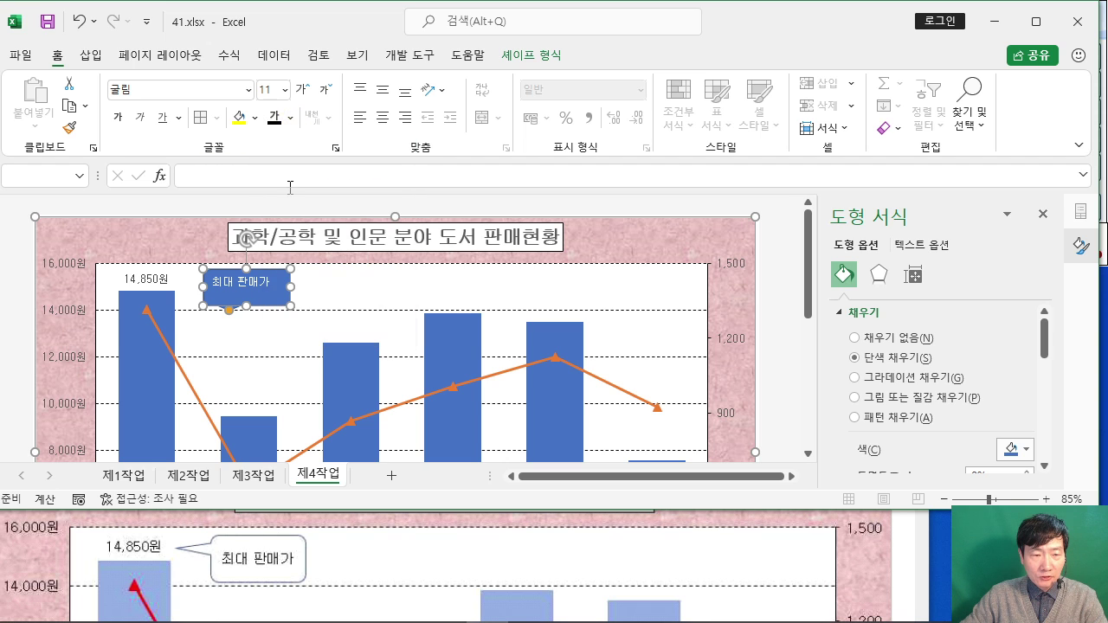
left_click(254, 119)
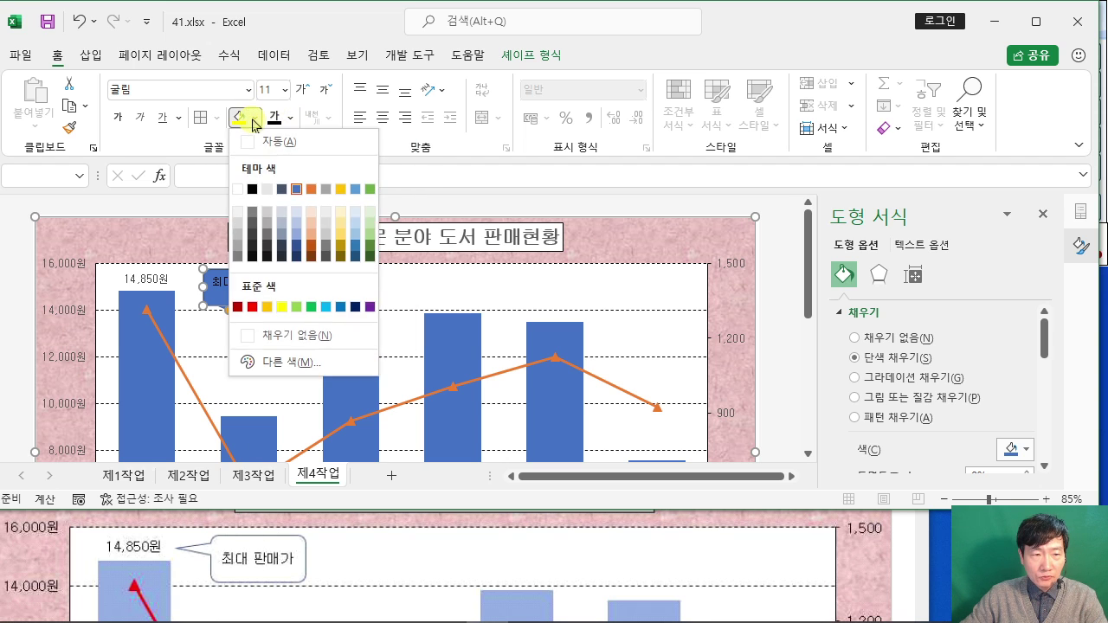
left_click(238, 190)
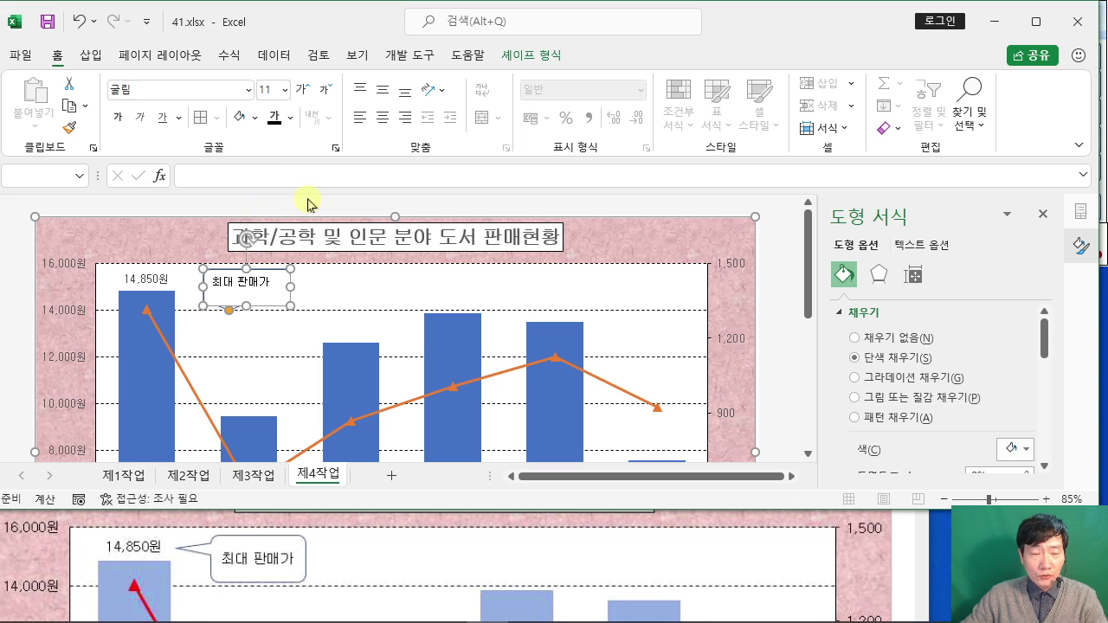
left_click(382, 97)
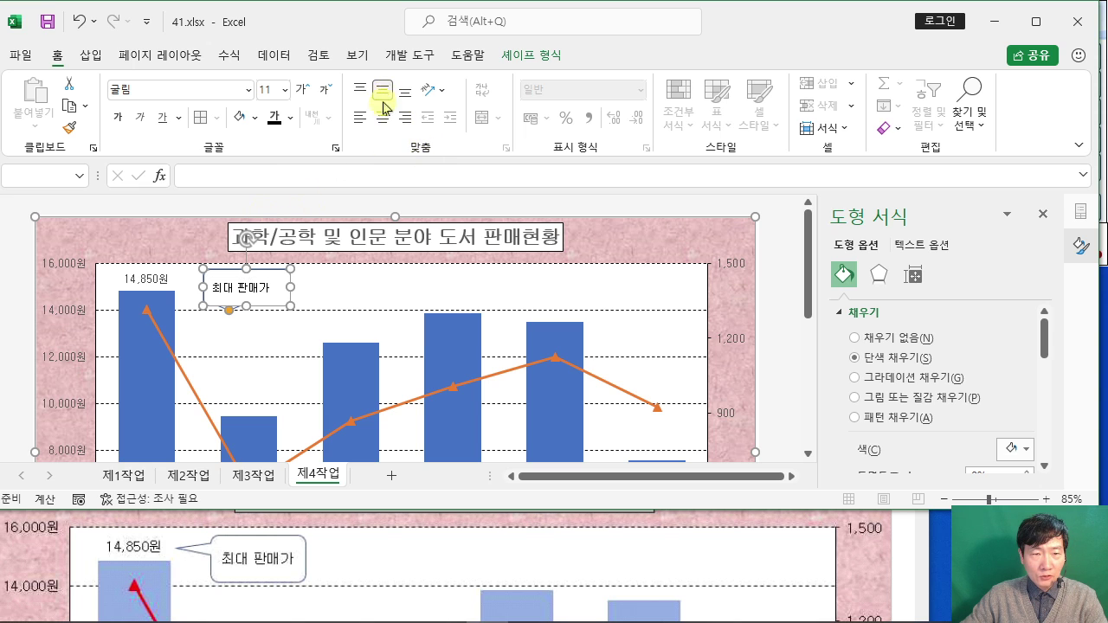
left_click(382, 117)
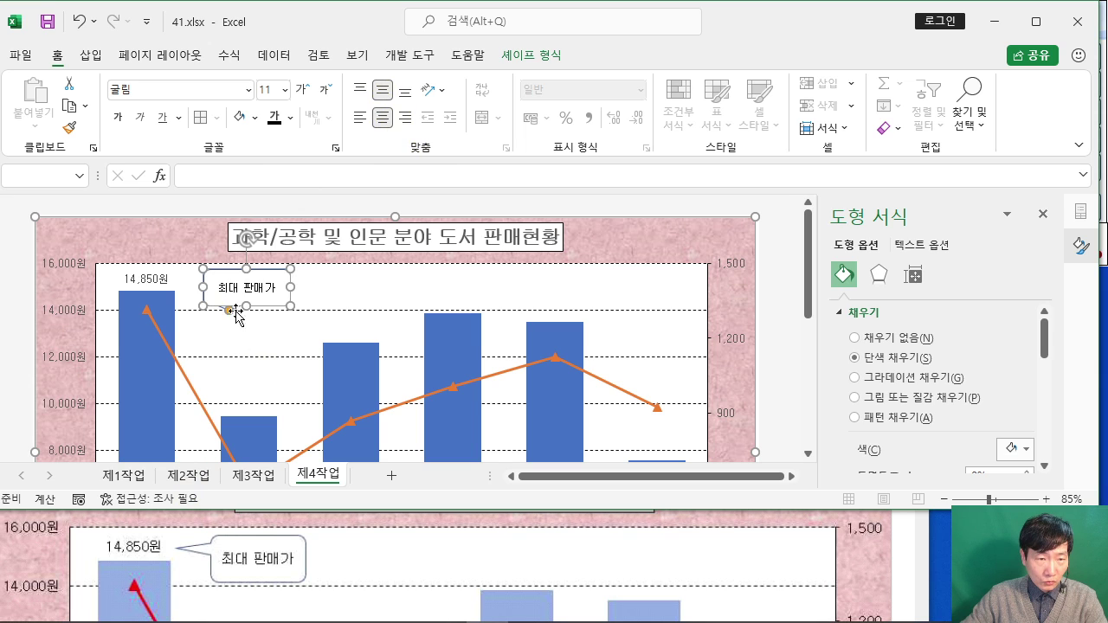
Step: Aim the callout's tail at the 14,850원 bar label and maximize the Excel window
left_click_drag(230, 311, 199, 292)
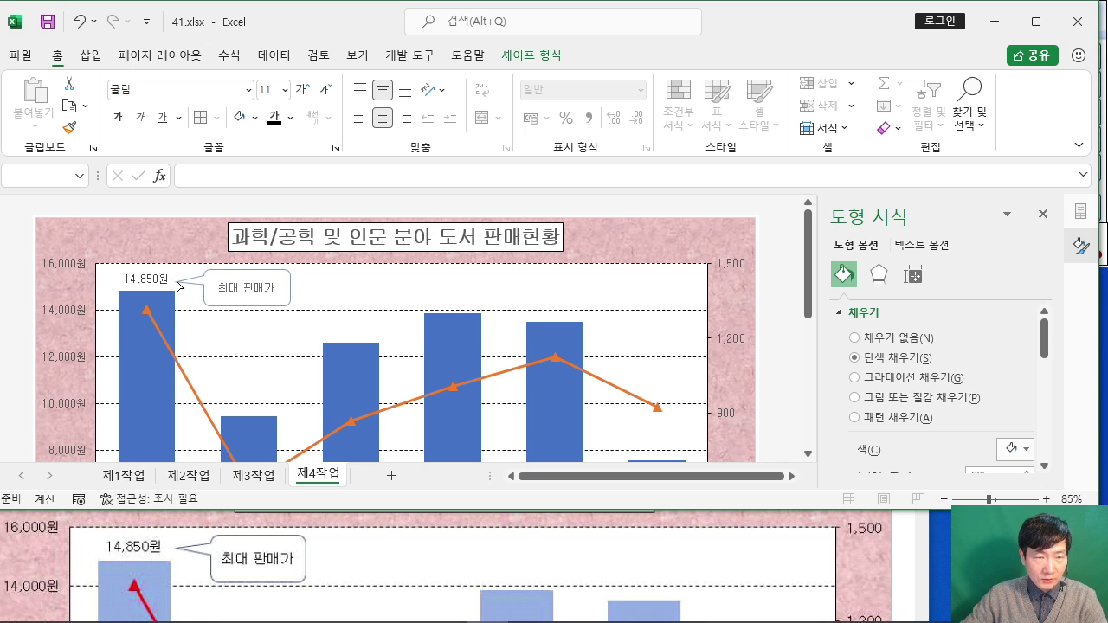
left_click(177, 286)
left_click(1035, 20)
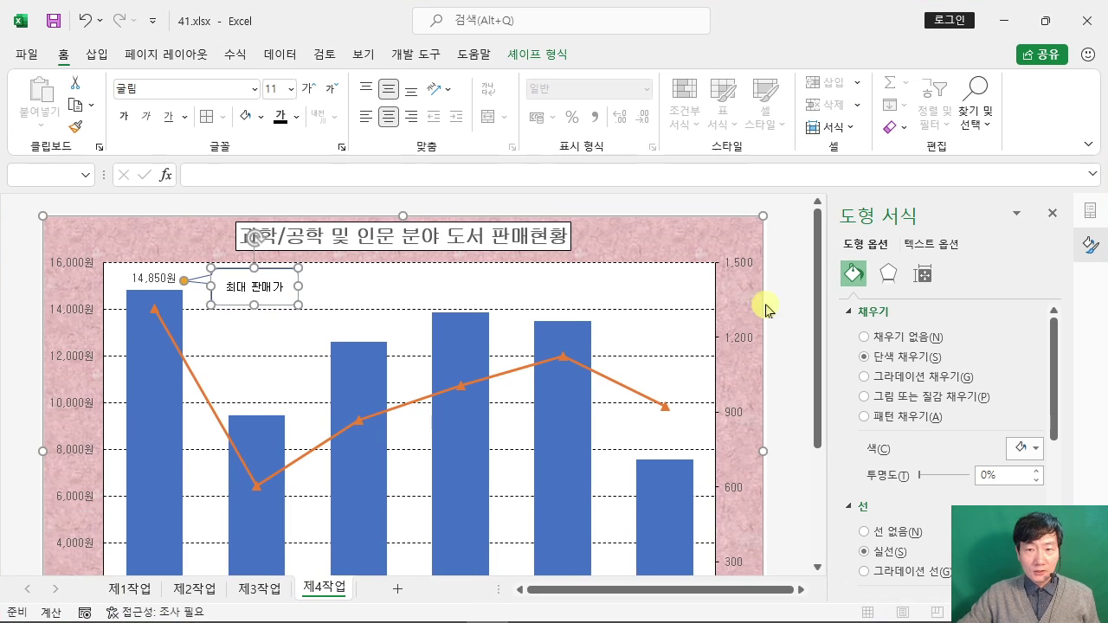
Step: Close the 도형 서식 pane, collapse the ribbon, deselect the chart and scroll to review it
left_click(1052, 212)
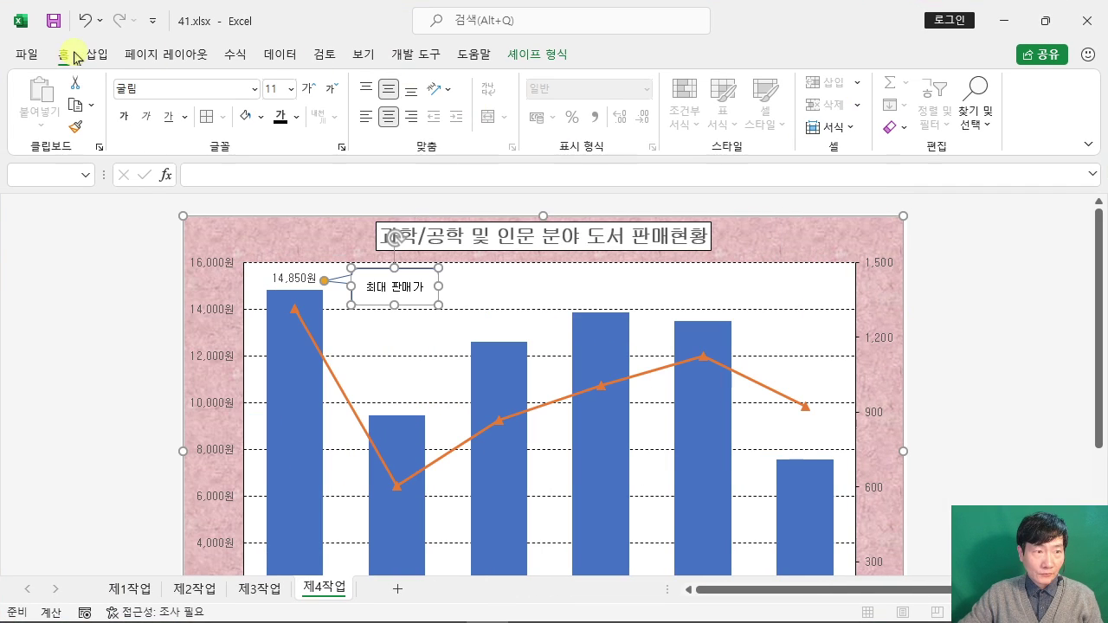
double_click(74, 55)
left_click(978, 243)
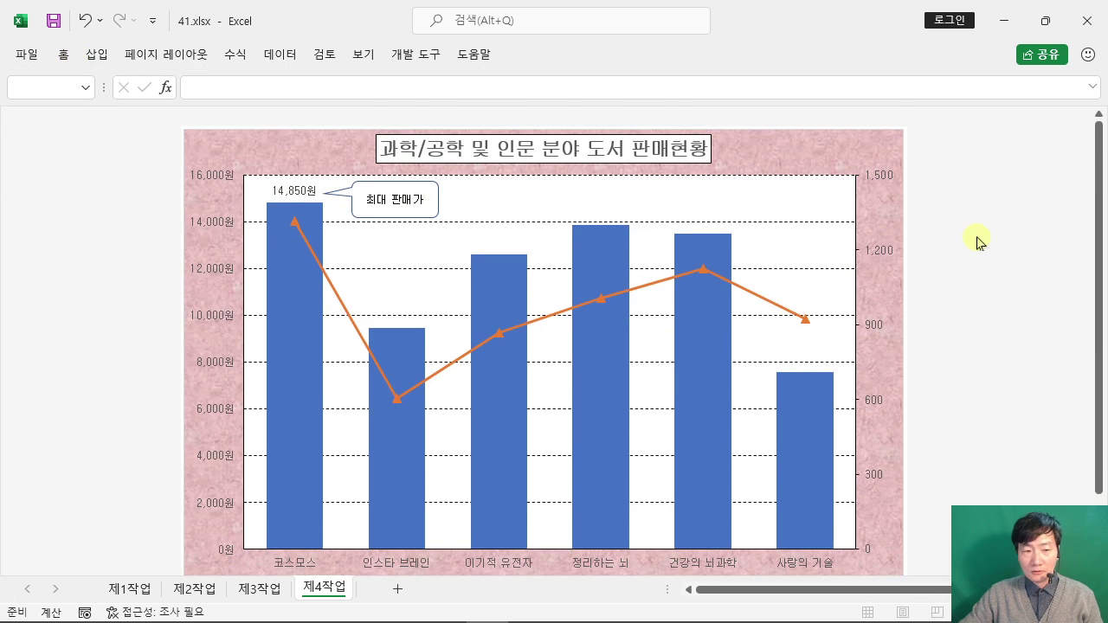
scroll(976, 242, "down", 2)
scroll(982, 235, "up", 1)
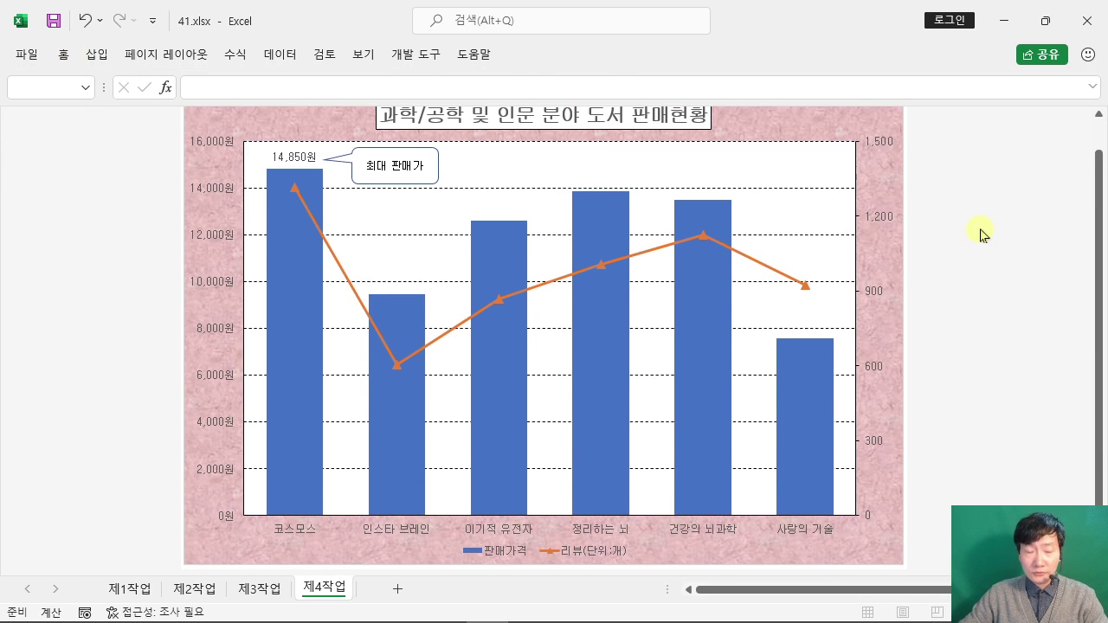
scroll(982, 234, "up", 1)
scroll(982, 234, "down", 2)
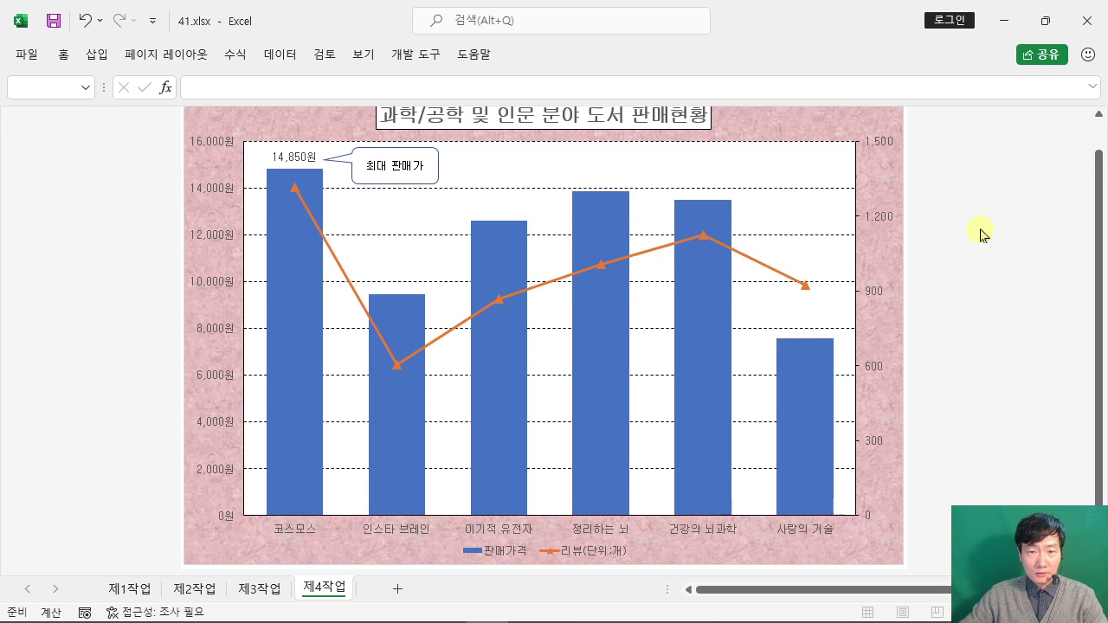
scroll(982, 235, "up", 2)
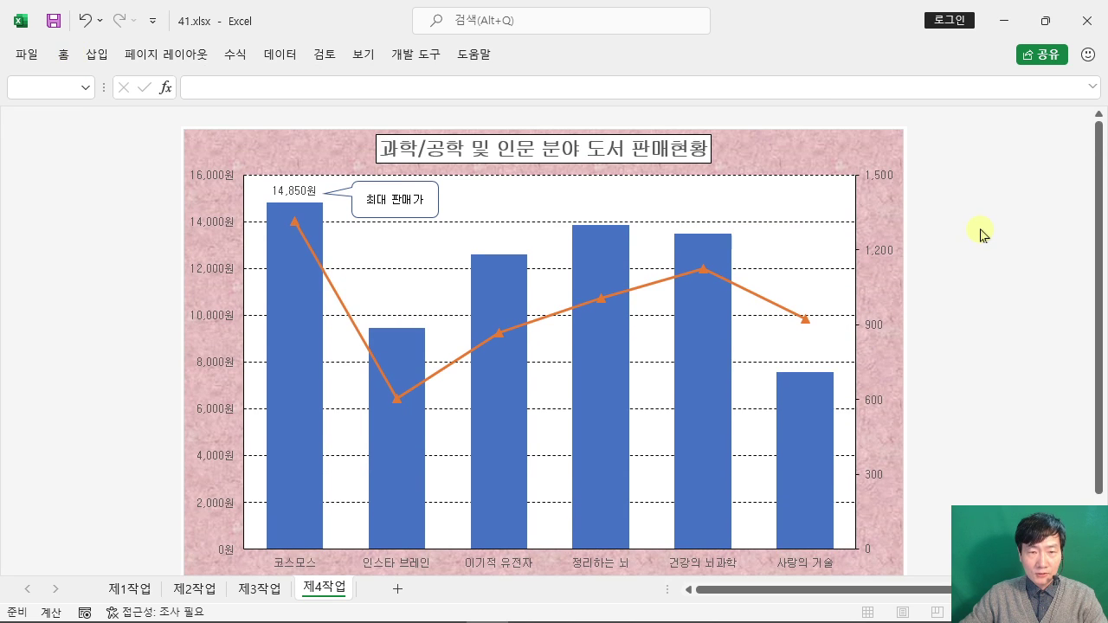
scroll(982, 235, "down", 1)
scroll(982, 235, "up", 1)
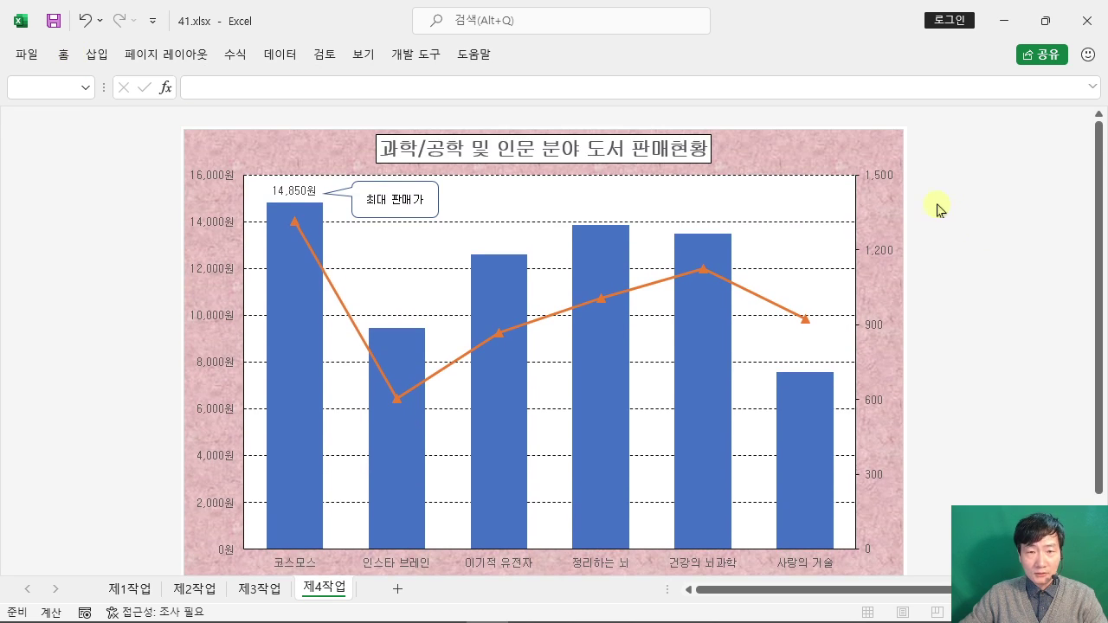